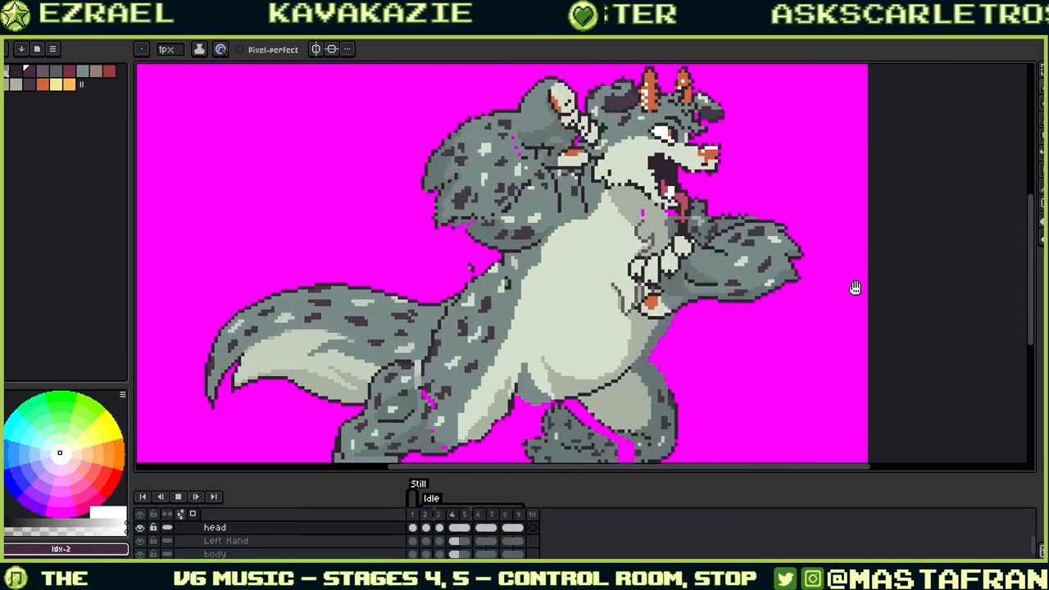
Step: Delete the empty frame 10 at the end of the timeline
drag(799, 336, 854, 337)
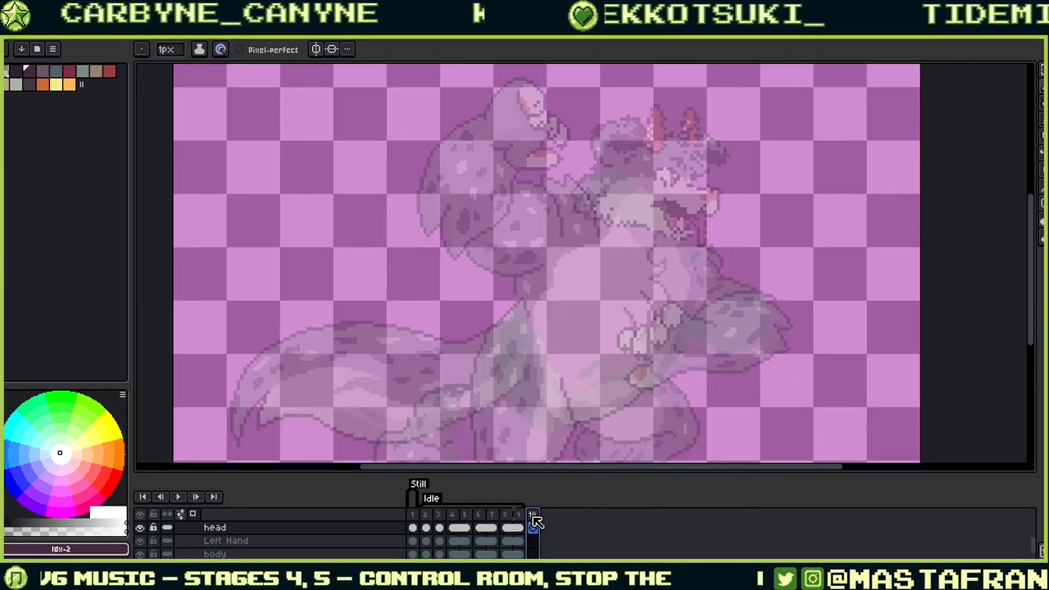
right_click(533, 519)
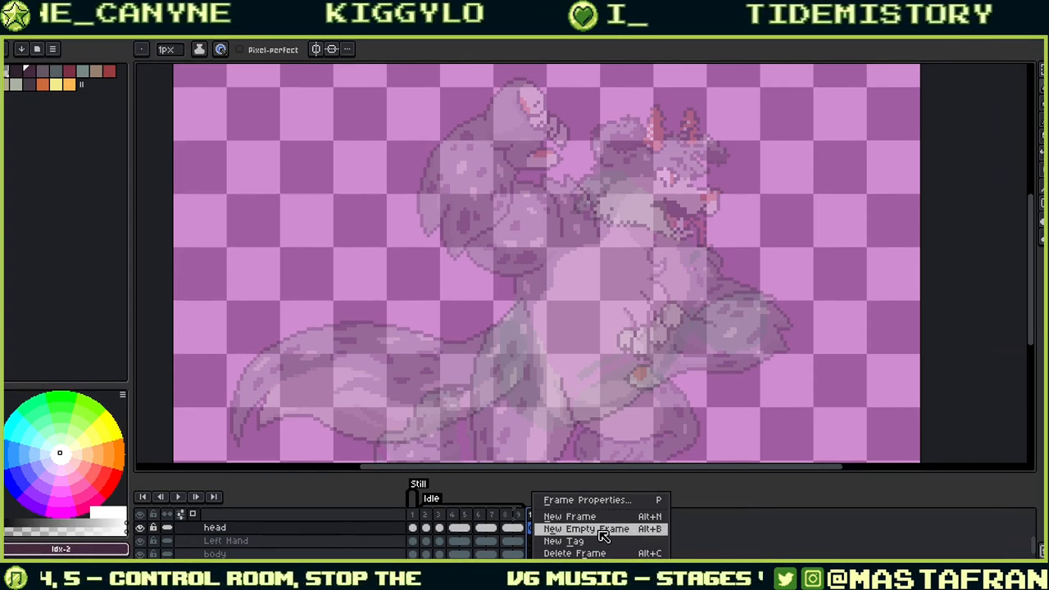
click(638, 554)
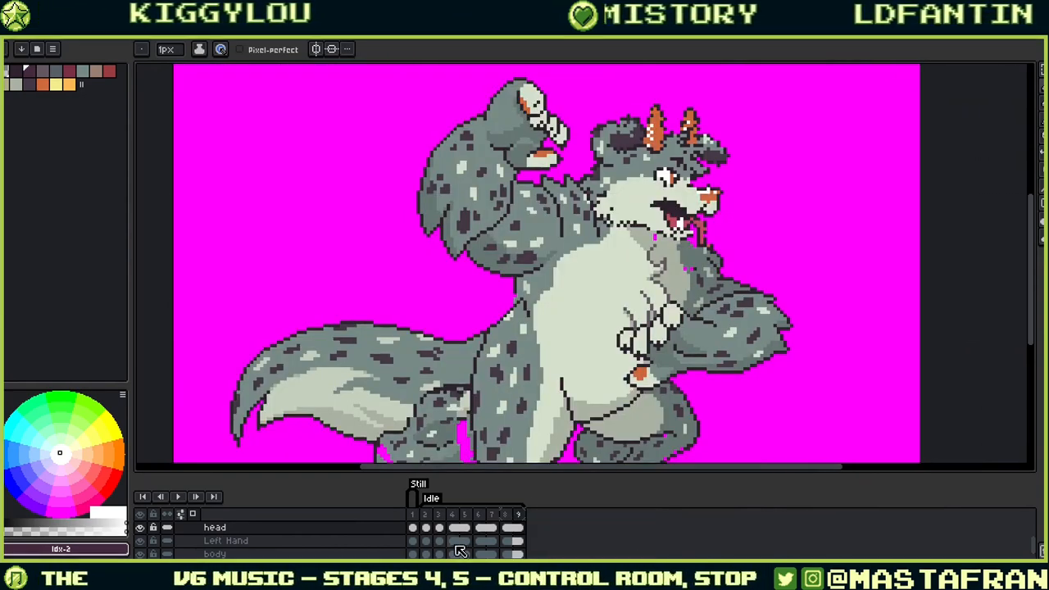
Step: Save the sprite as a new file named nbd-dog_full-body_09.aseprite
click(18, 40)
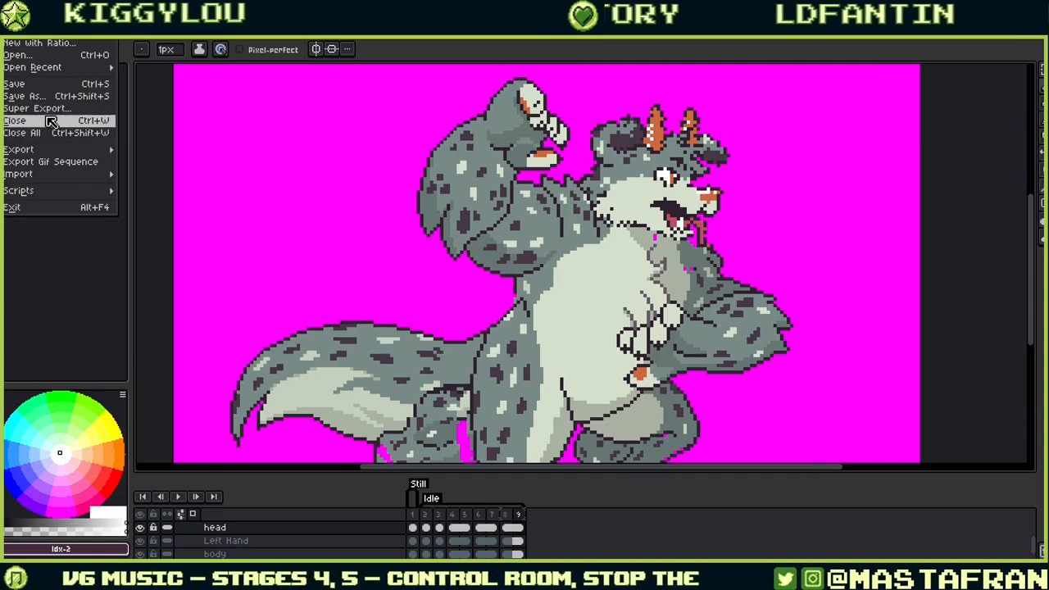
click(47, 98)
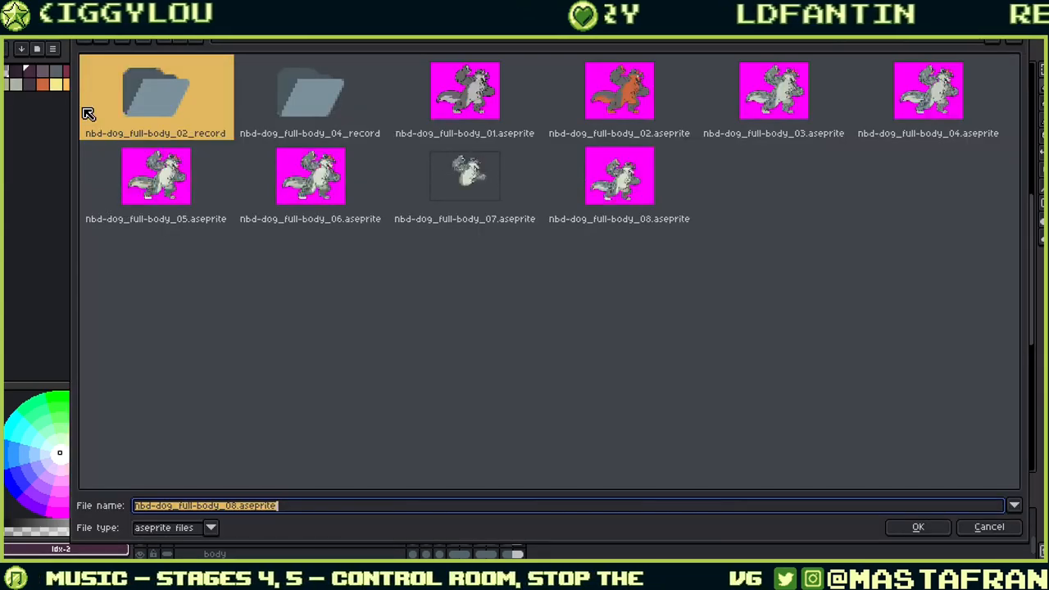
click(236, 507)
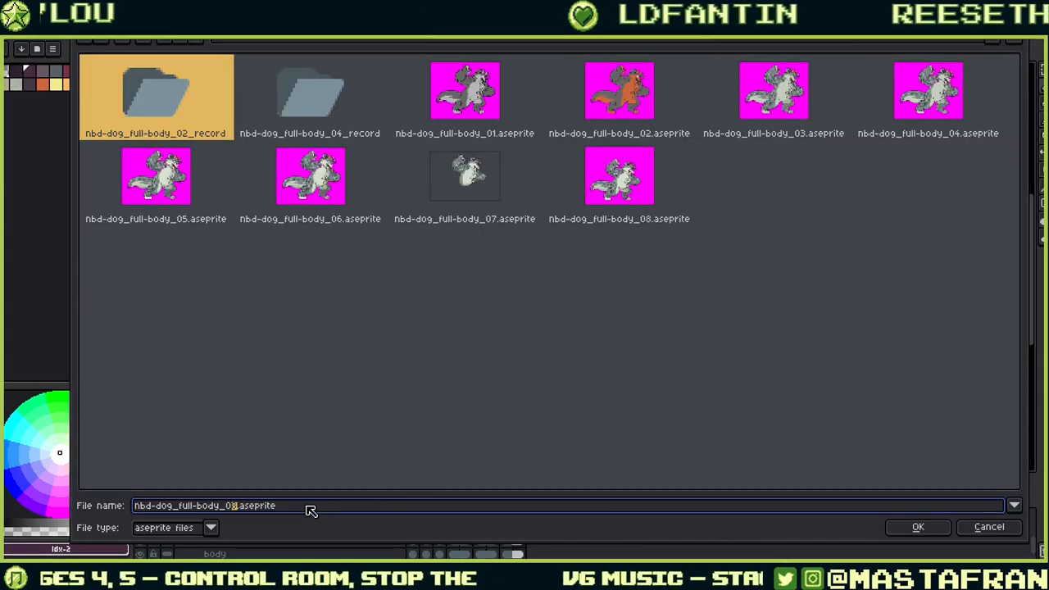
key(BackSpace)
text(9)
key(Return)
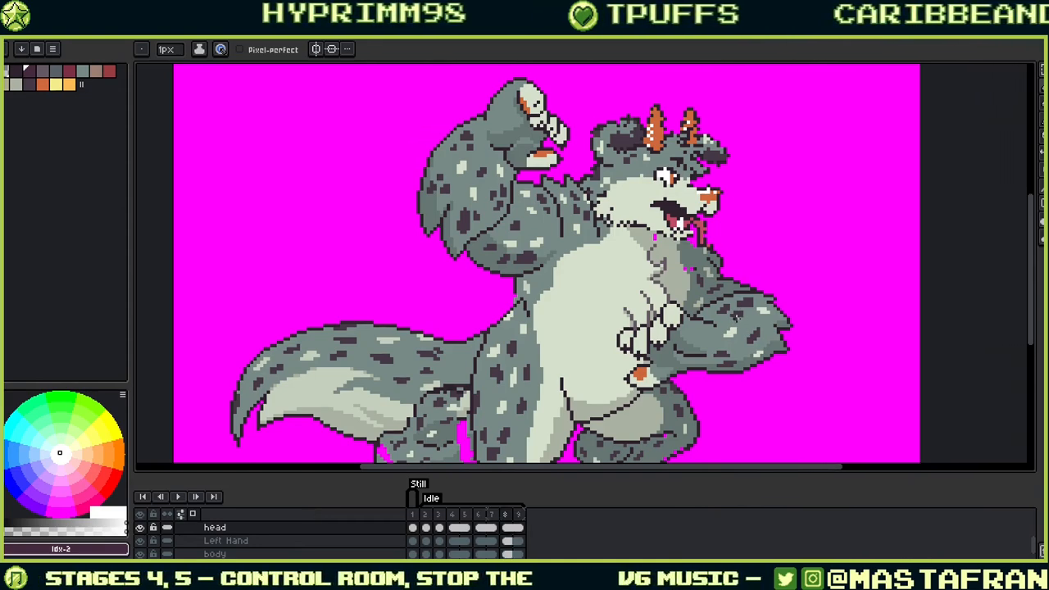
Step: Play the Idle animation and compare the dog's pose across frames 2 to 4
key(Return)
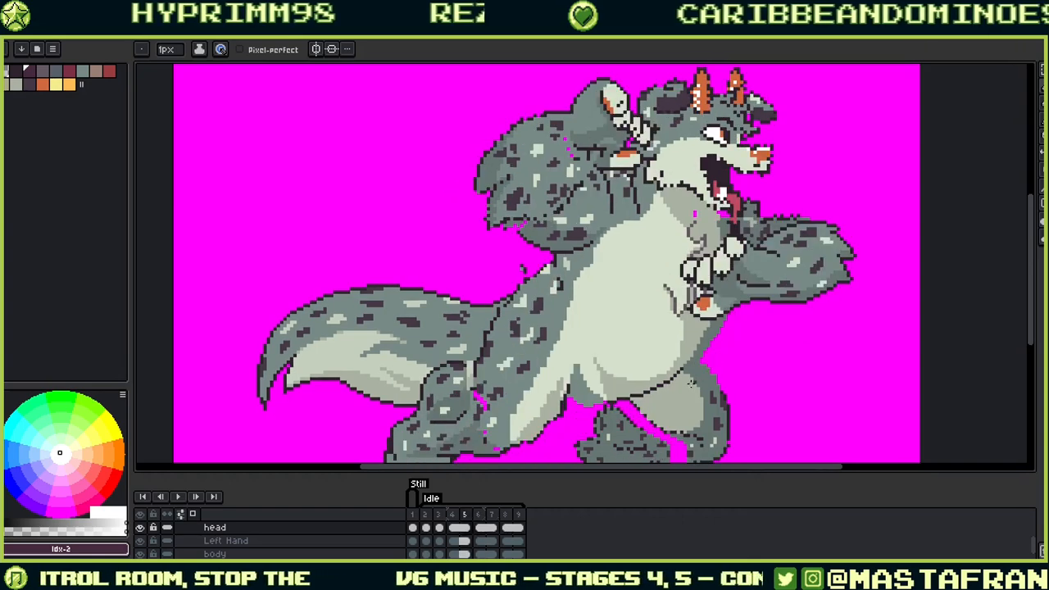
key(Left)
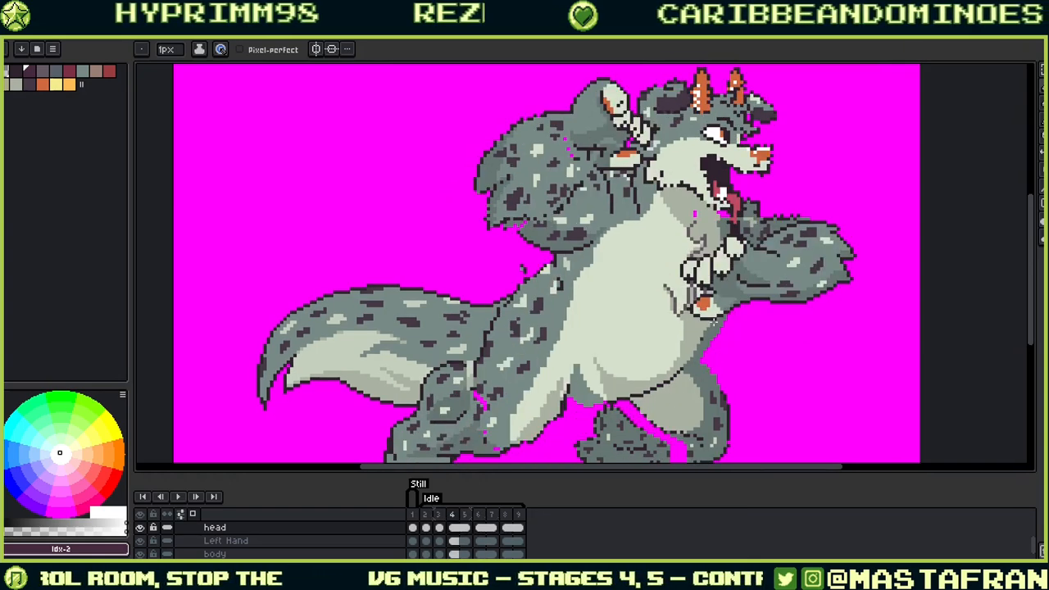
click(426, 528)
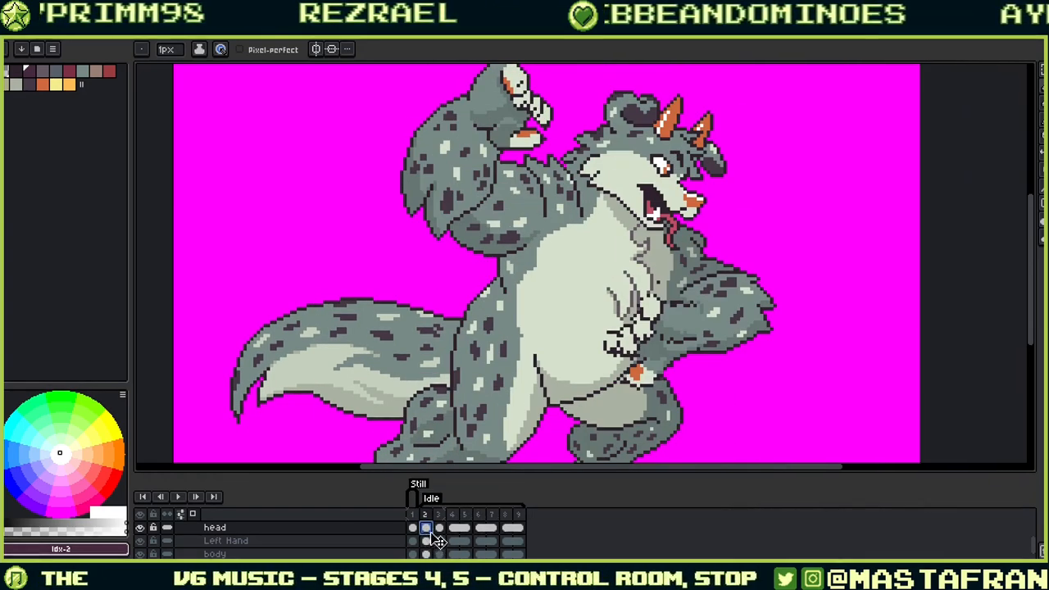
key(Right)
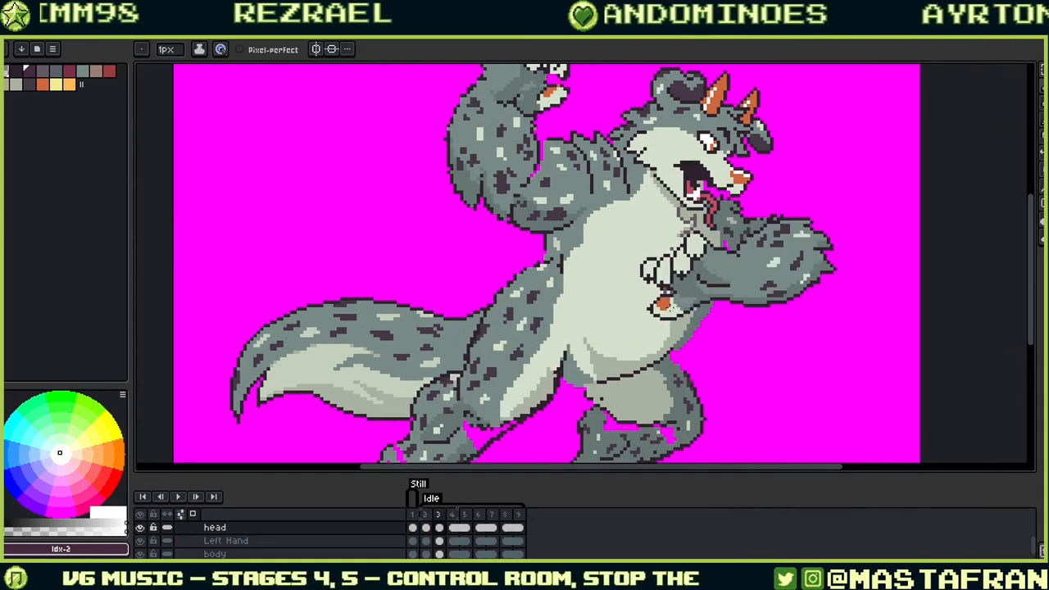
key(Right)
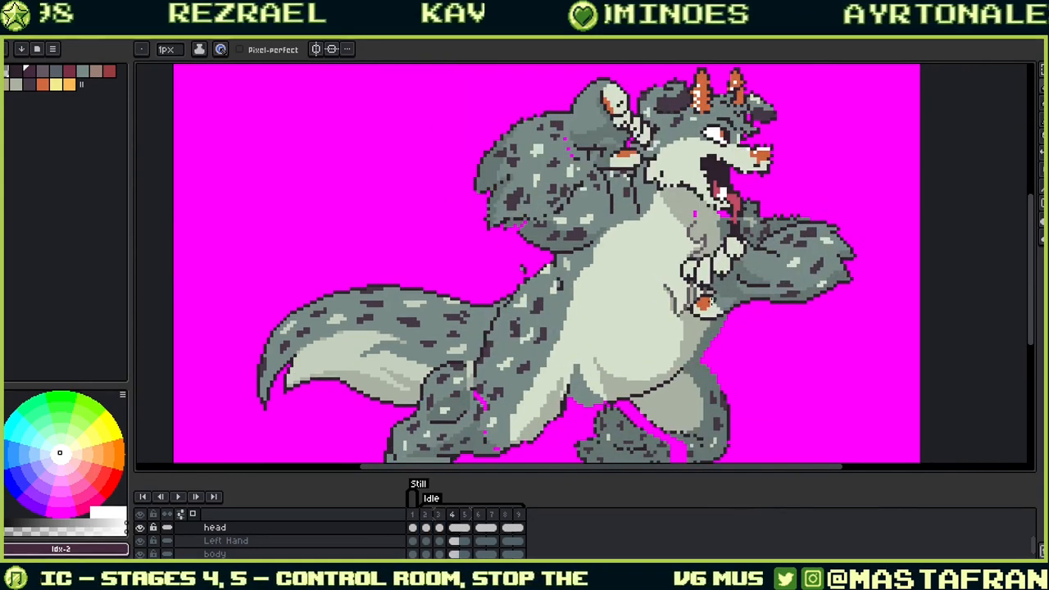
drag(780, 199, 770, 281)
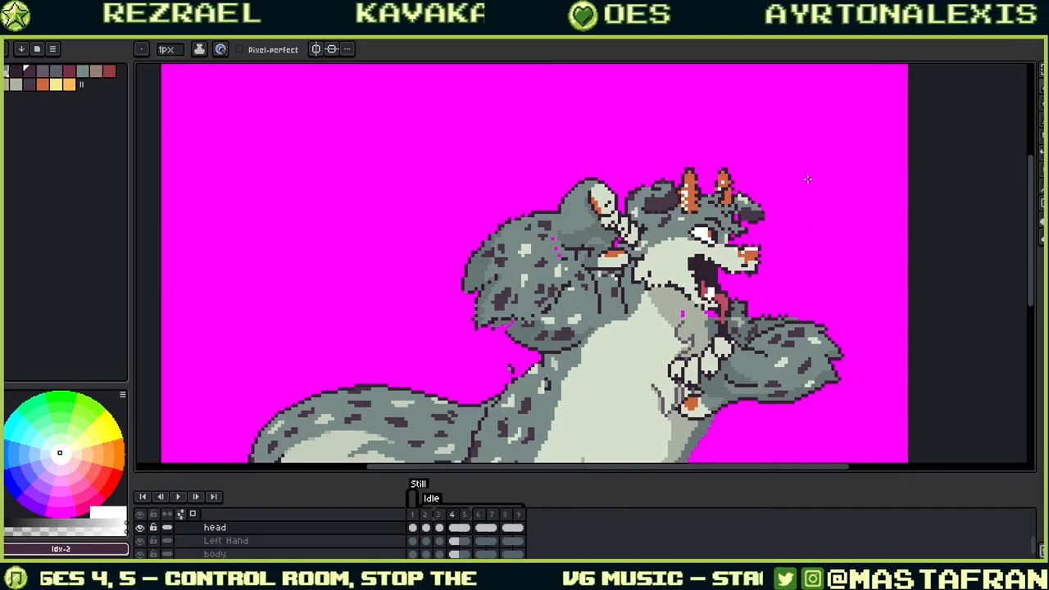
scroll(705, 236, up, 2)
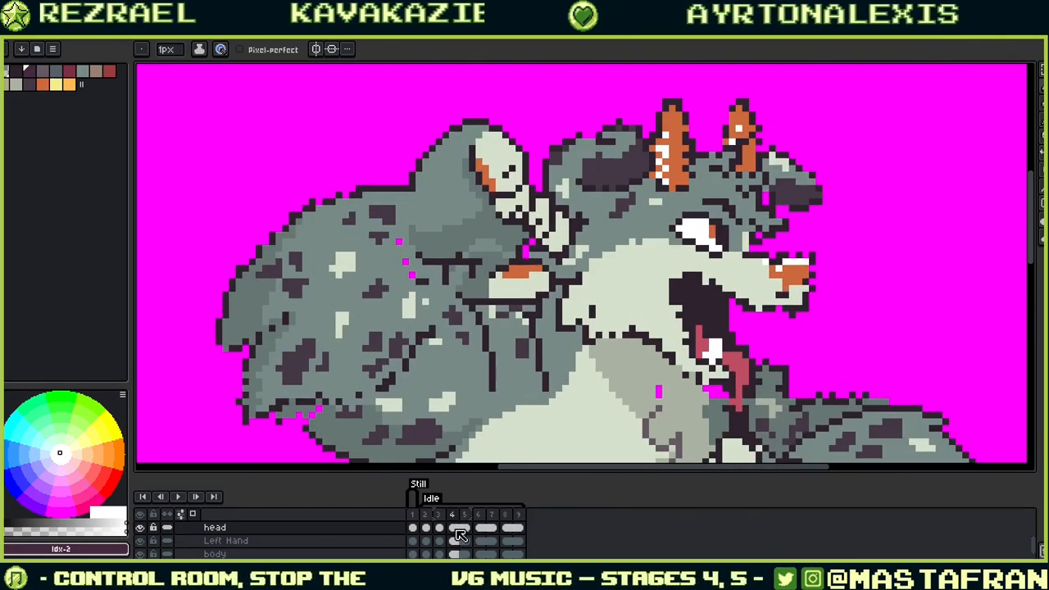
Step: Touch up the dog's eye on the head layer in frame 4, using sampled white, dark #2e222f and orange #cd683d
click(456, 530)
drag(722, 235, 818, 312)
key(alt)
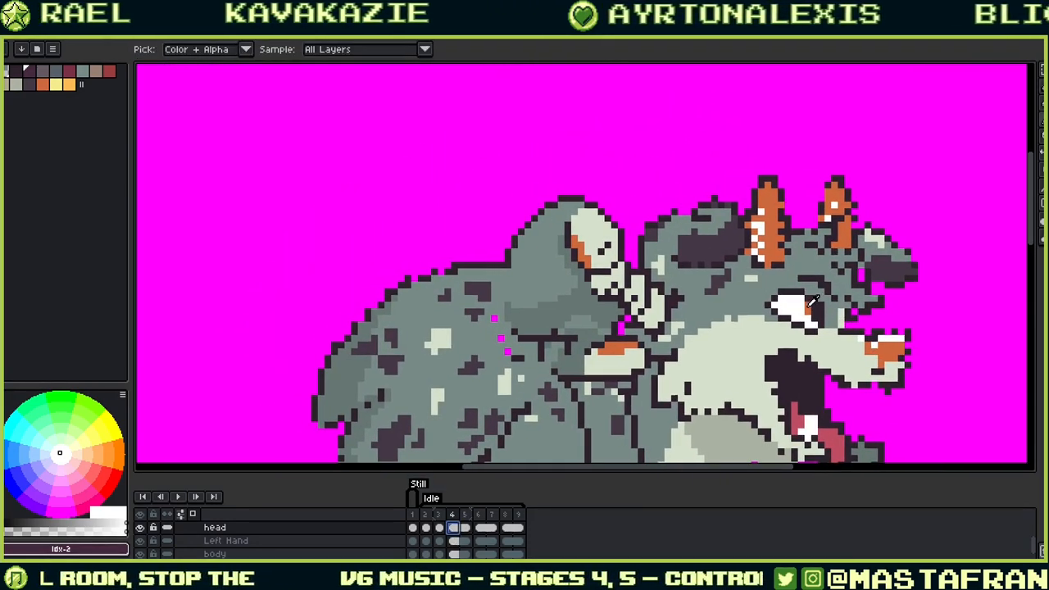
alt+click(810, 306)
alt+click(807, 305)
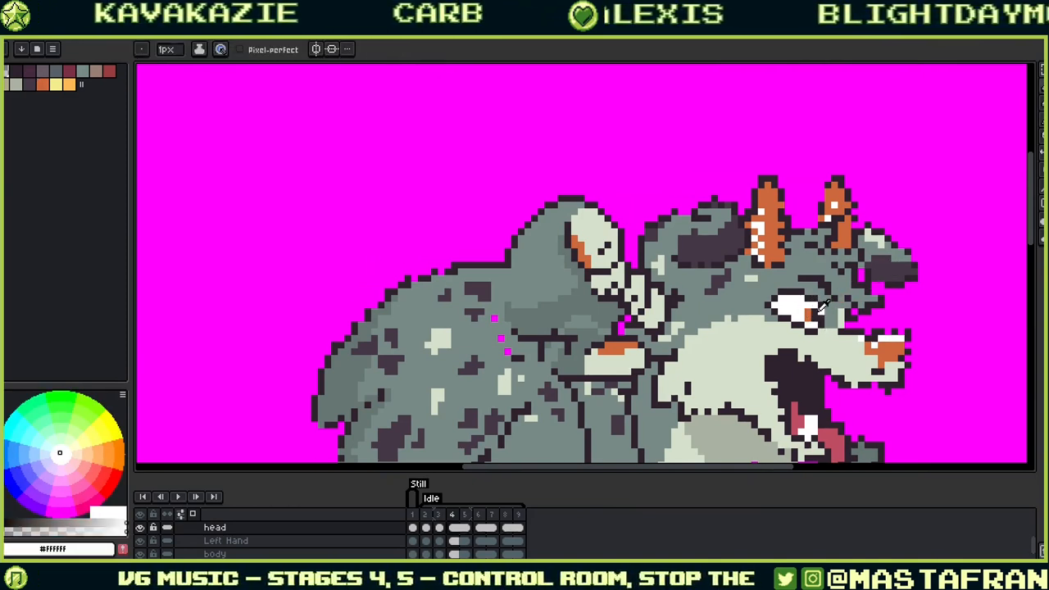
alt+click(820, 305)
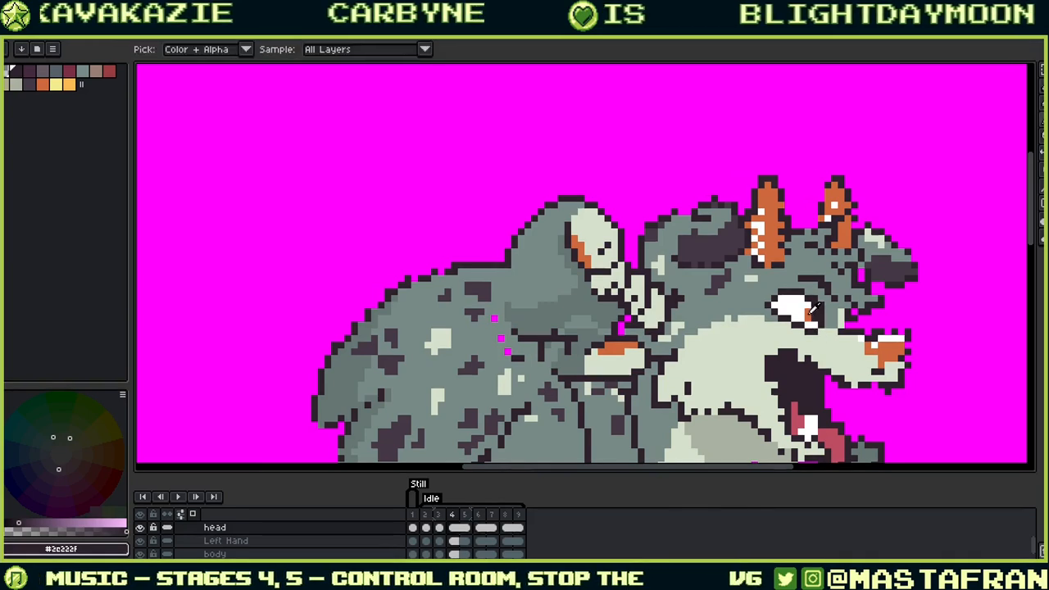
alt+click(808, 305)
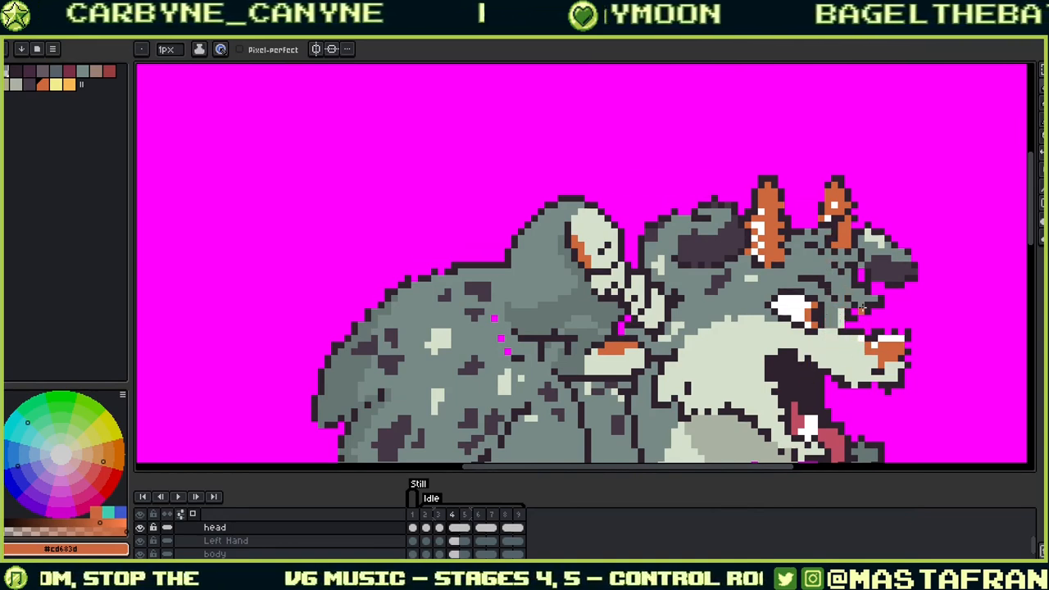
Step: Hide the magenta background and touch up the outline between the eye and snout in frame 4, sampling #2e222f and #d4e0cb
drag(860, 307, 872, 250)
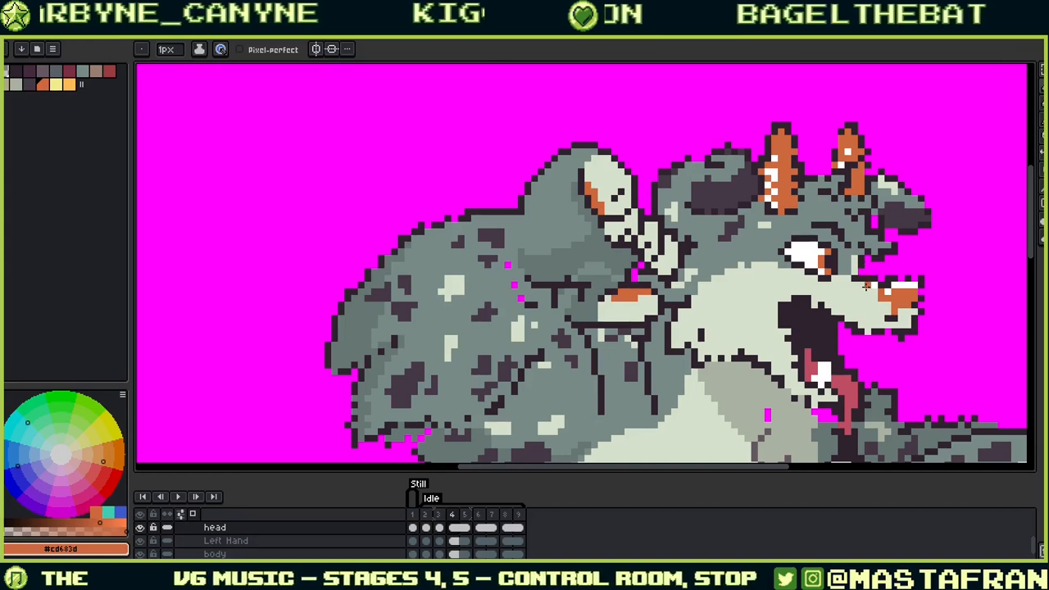
alt+click(857, 271)
alt+click(869, 260)
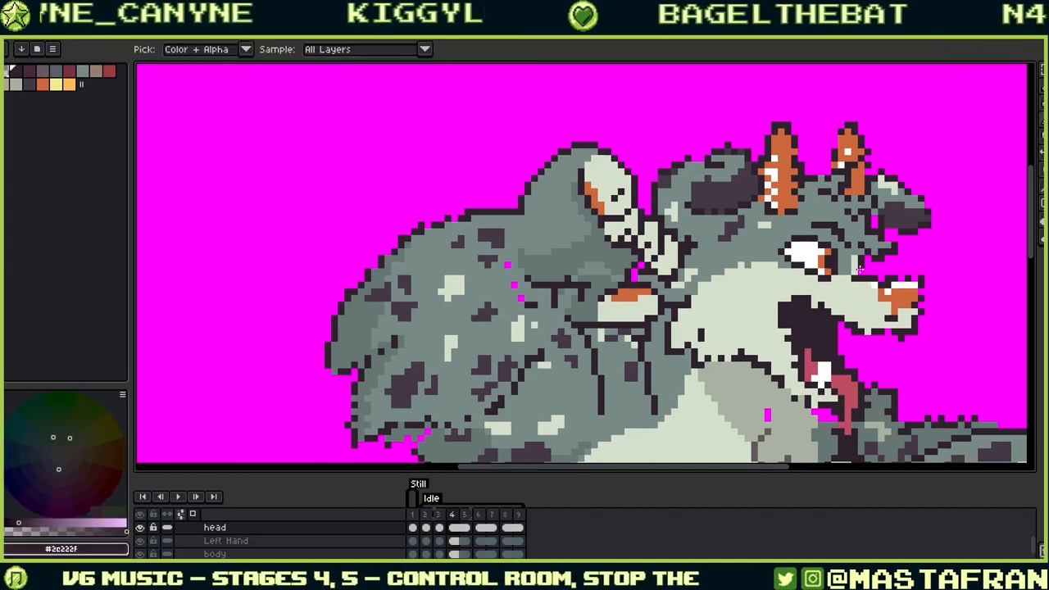
scroll(279, 536, down, 3)
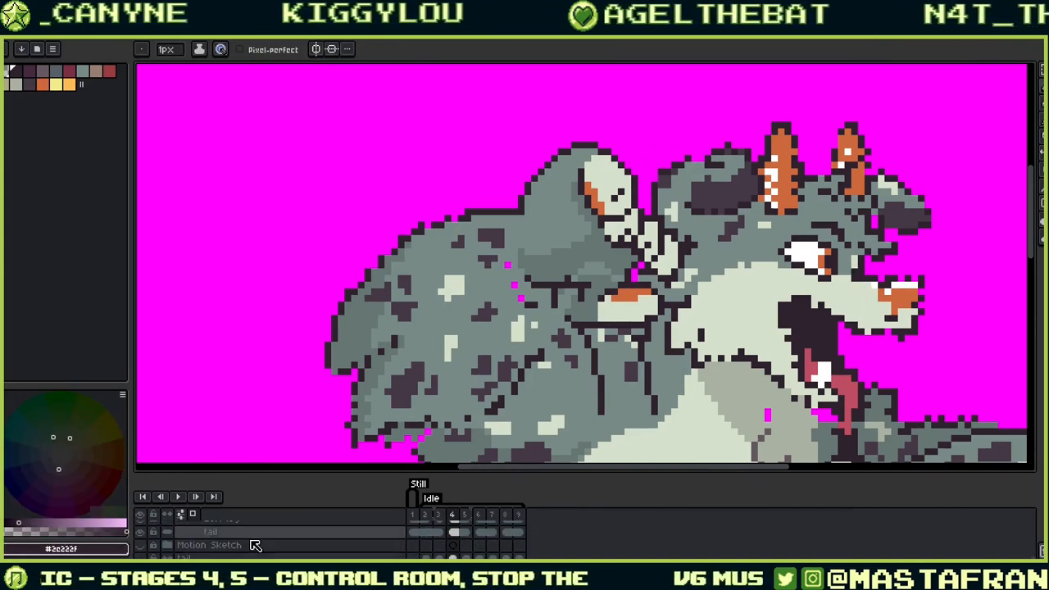
click(140, 545)
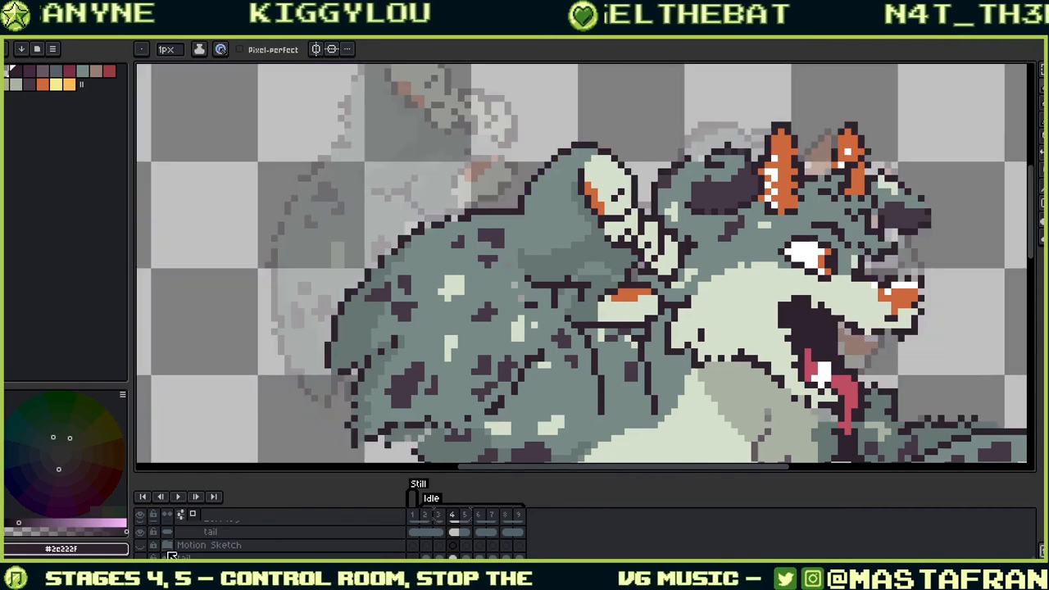
alt+click(862, 283)
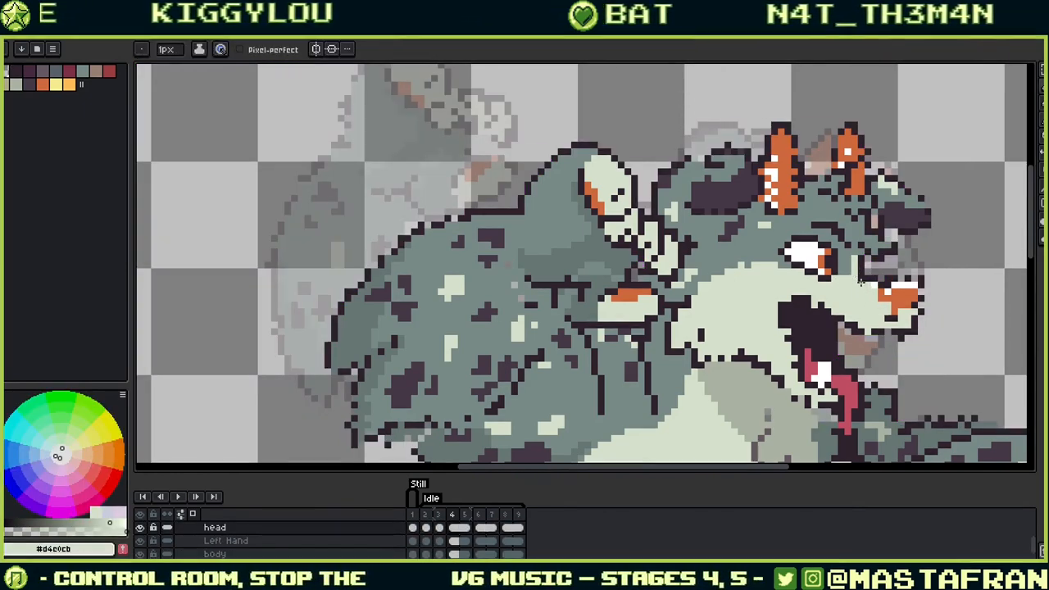
Step: Play back the full animation and review the dog's whole-body movement without the magenta background
mouse_move(893, 294)
mouse_down()
mouse_move(842, 351)
mouse_move(821, 347)
mouse_move(874, 295)
mouse_move(757, 297)
mouse_up()
key(g)
key(Left)
key(1)
scroll(853, 338, up, 6)
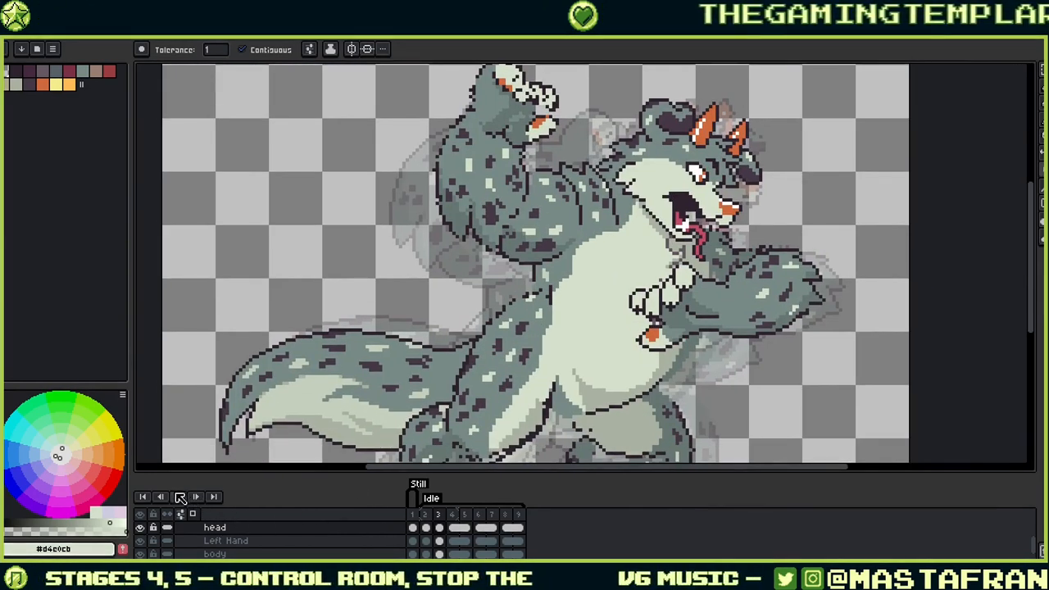
click(181, 497)
scroll(423, 264, down, 1)
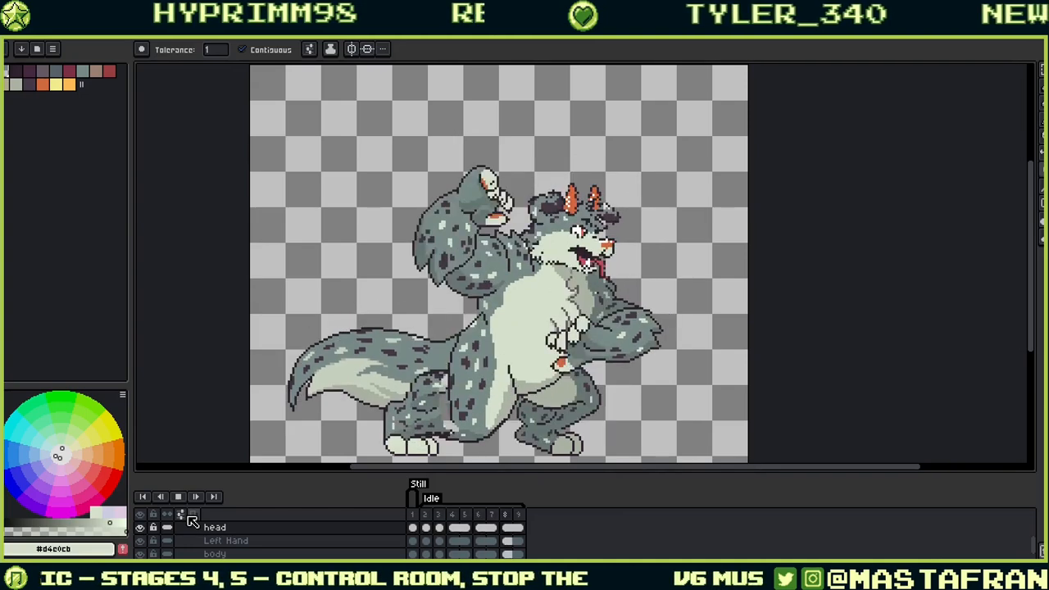
drag(794, 302, 780, 241)
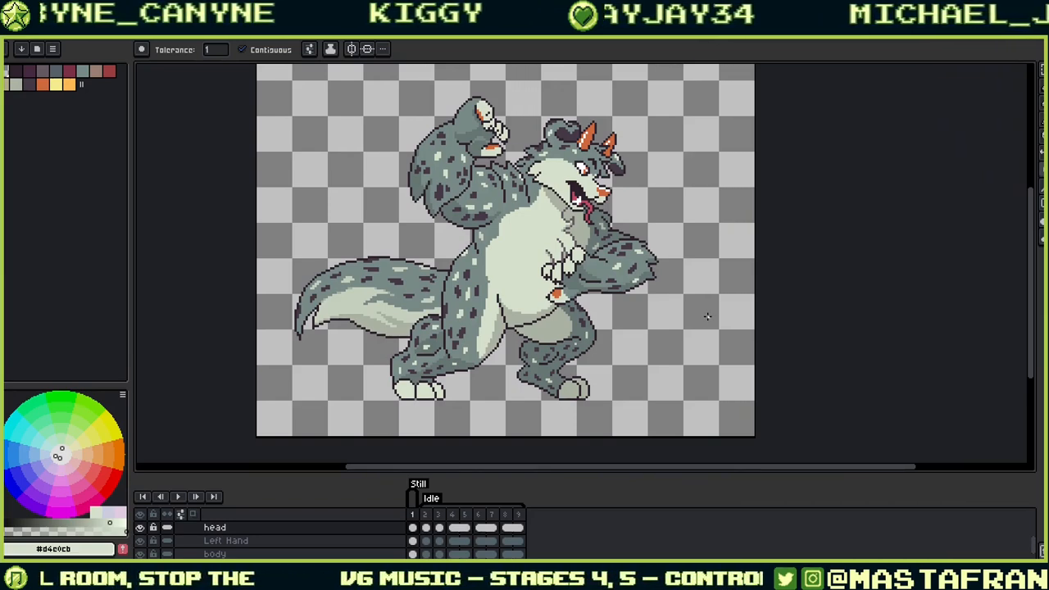
drag(763, 246, 705, 301)
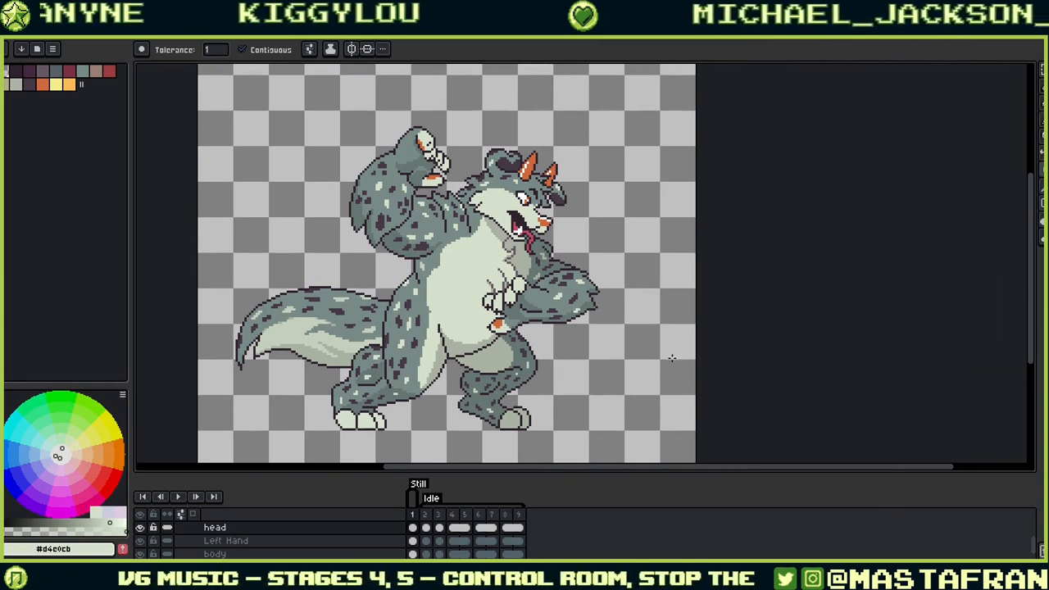
Step: Switch to the green armored warrior sprite and examine its staff, spearhead, armor and body up close
click(223, 33)
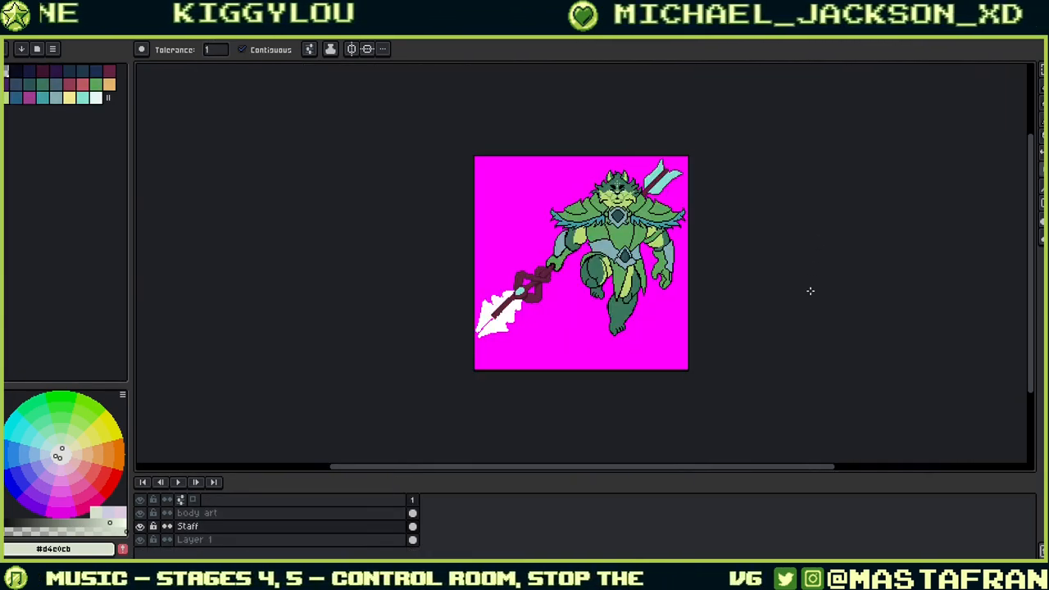
scroll(809, 336, up, 1)
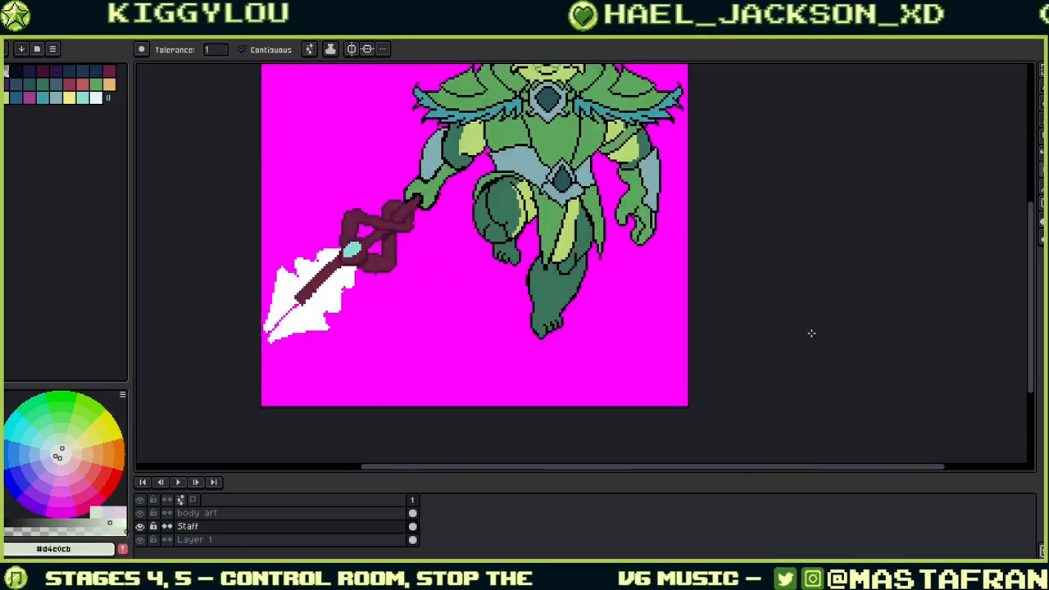
drag(774, 214, 794, 267)
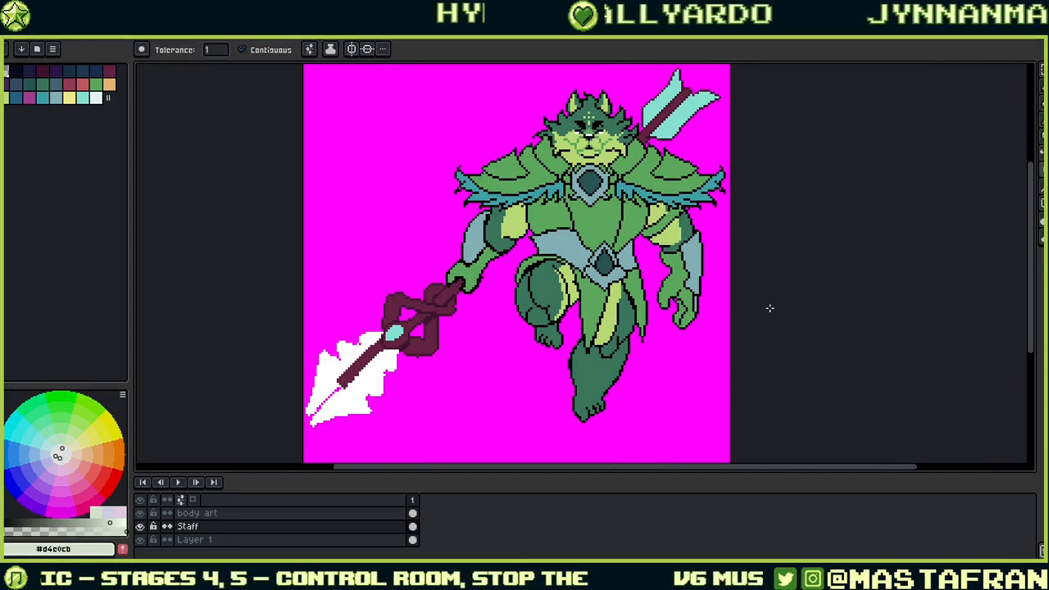
drag(663, 405, 745, 415)
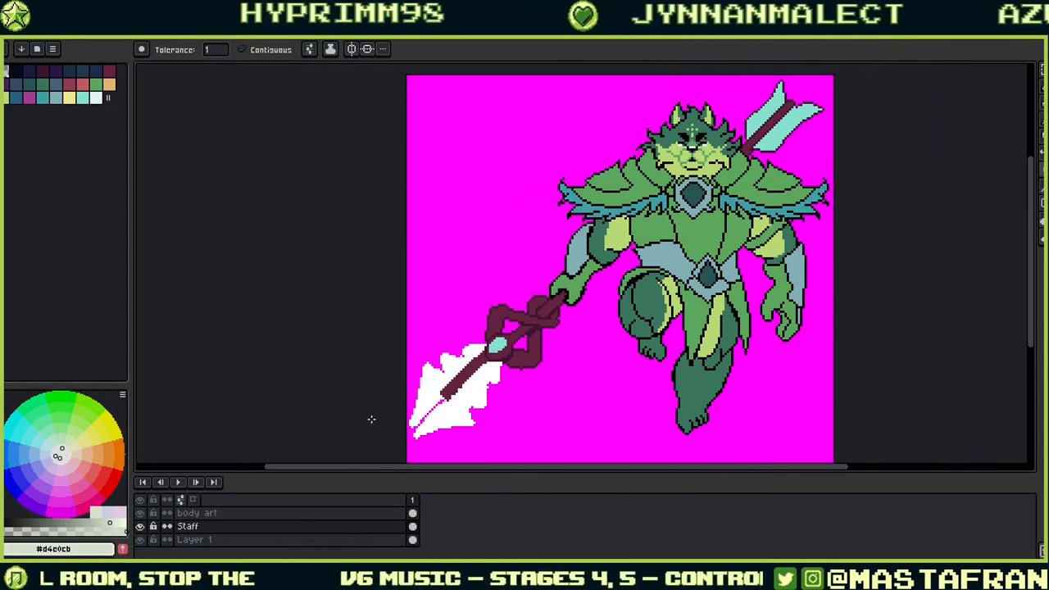
scroll(409, 419, up, 2)
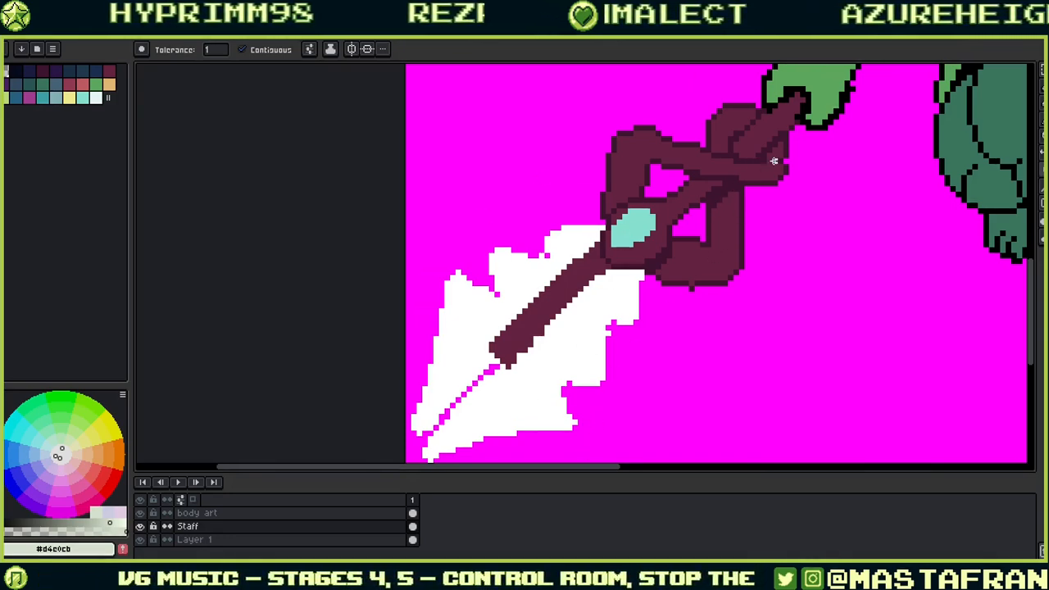
drag(824, 174, 643, 310)
drag(830, 253, 708, 313)
drag(608, 359, 829, 193)
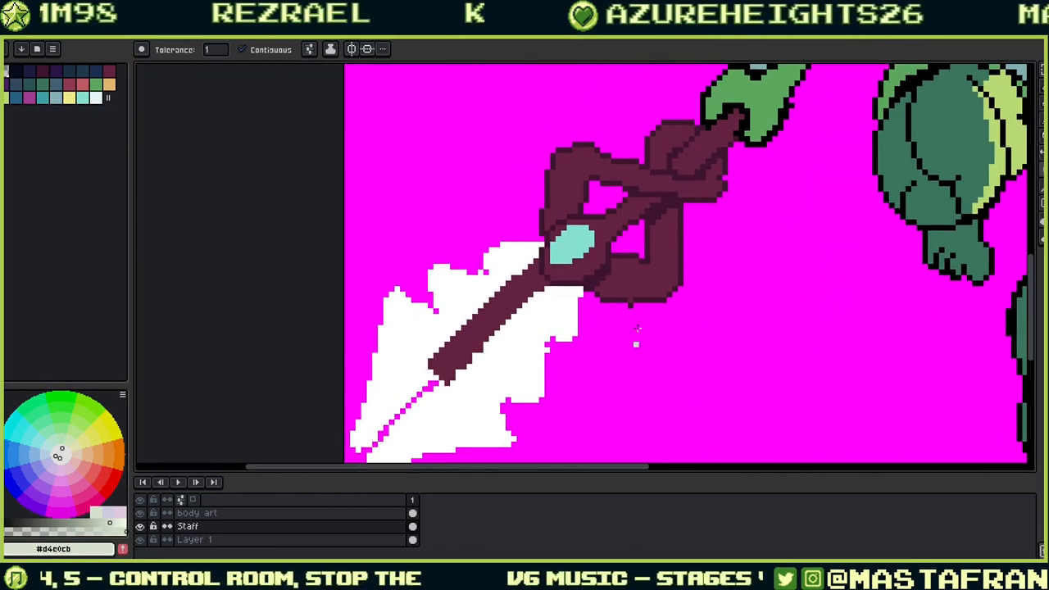
drag(858, 220, 665, 348)
drag(809, 325, 839, 286)
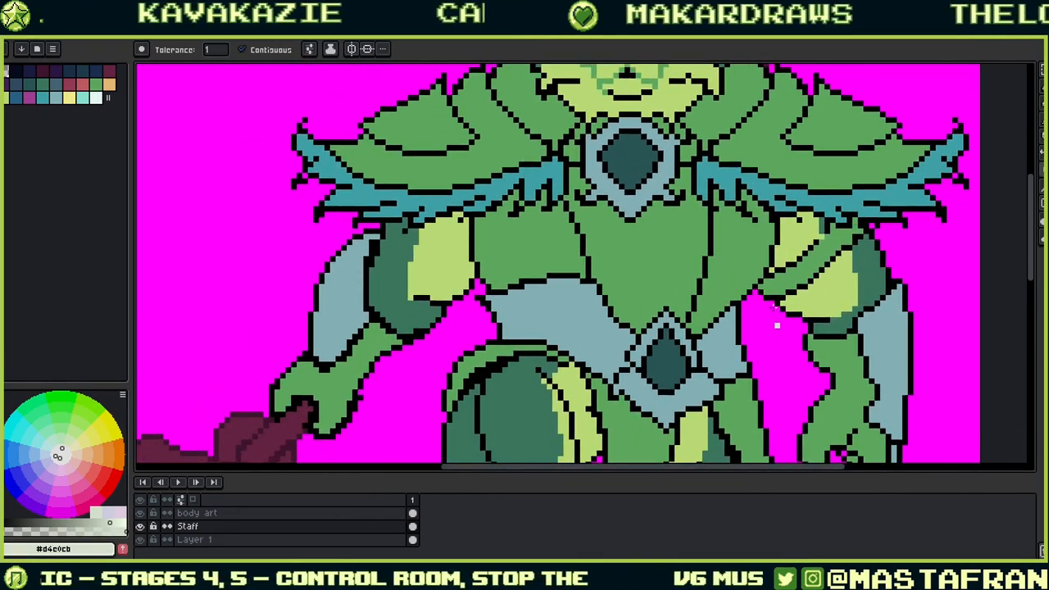
drag(752, 334, 759, 317)
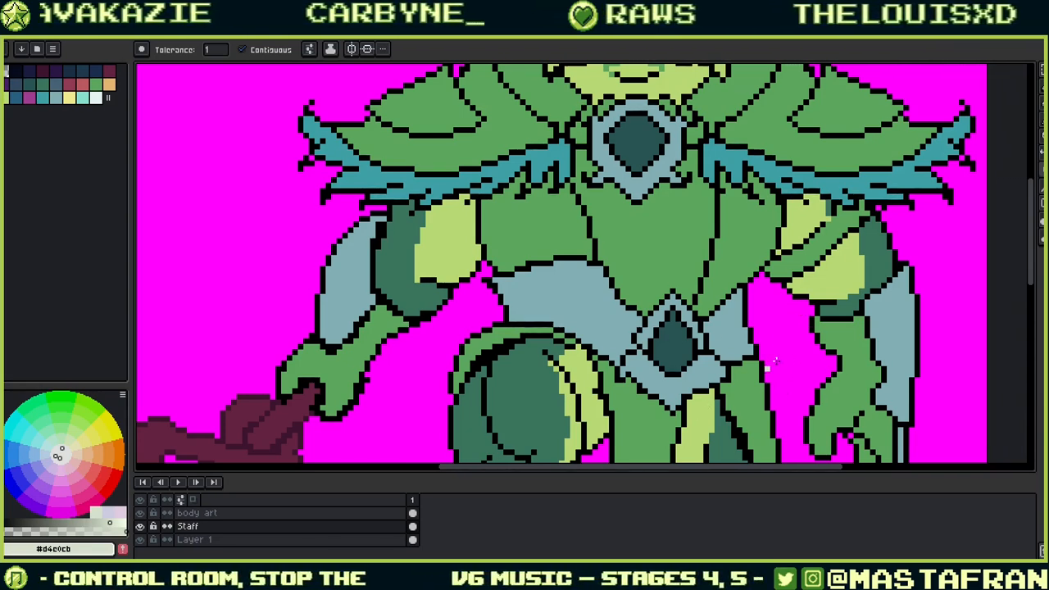
Step: Inspect the warrior's chest emblem, face, shoulder armor and spearhead, finishing with a wider look at the figure
drag(819, 267, 758, 334)
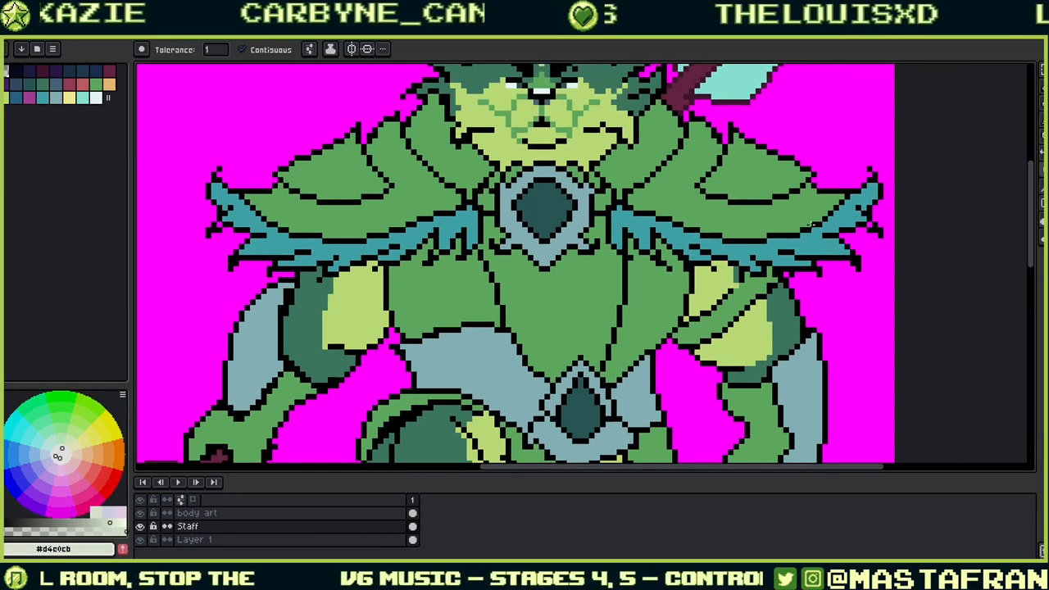
drag(811, 223, 871, 365)
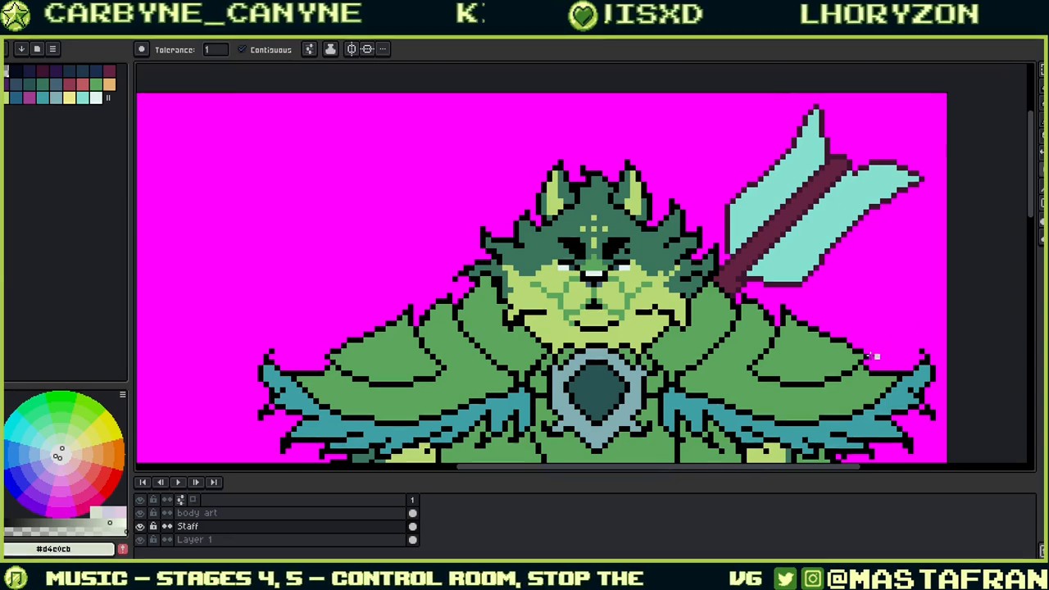
drag(820, 360, 750, 352)
drag(756, 391, 736, 277)
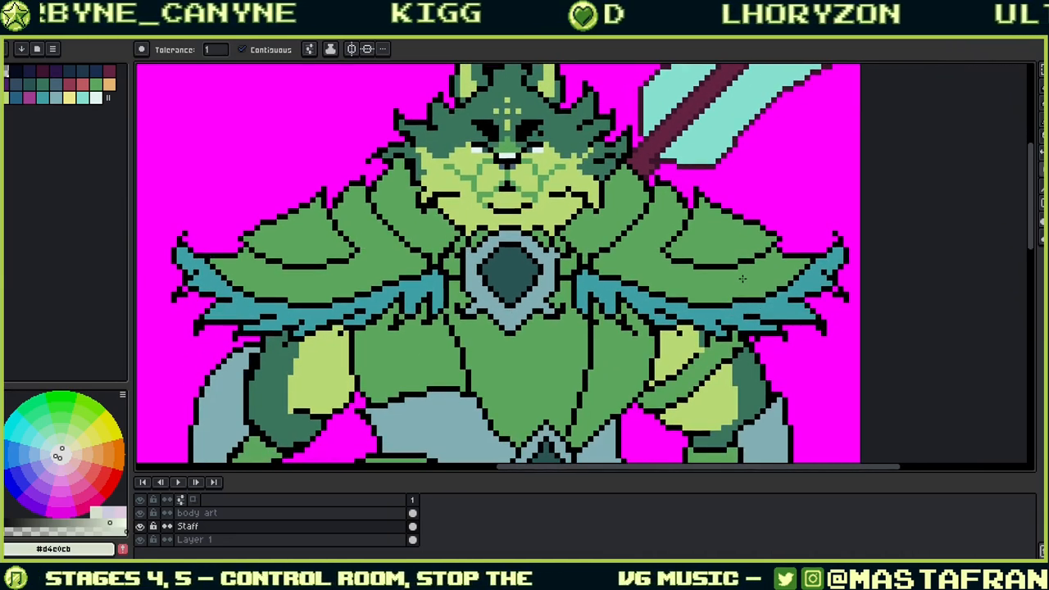
scroll(730, 264, down, 2)
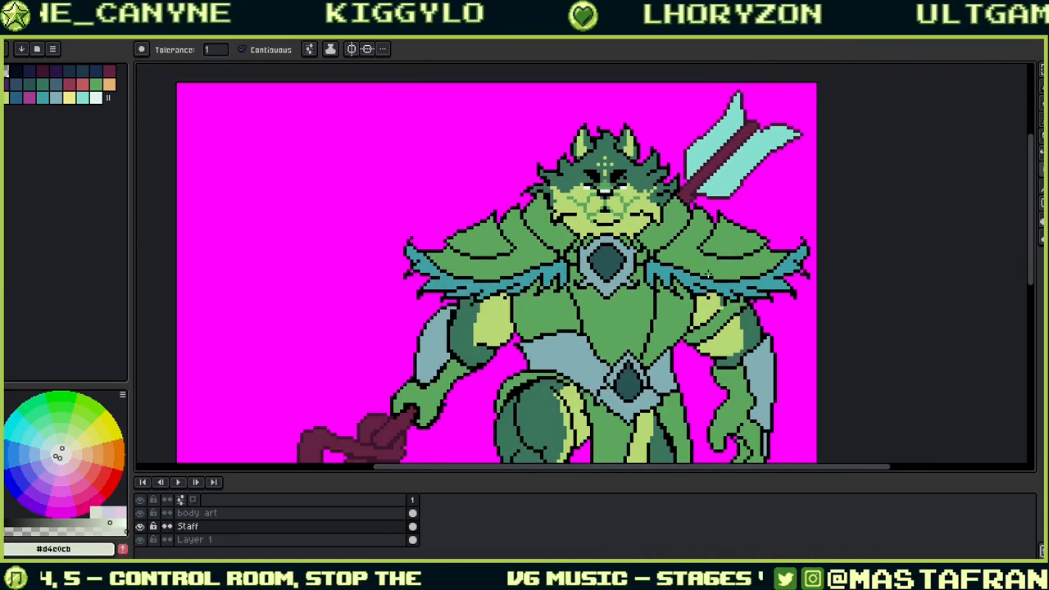
drag(726, 344, 658, 278)
Step: Switch to the sprite of the yellow-jacketed ram carrying a barrel and examine the figure and its large tail
click(303, 40)
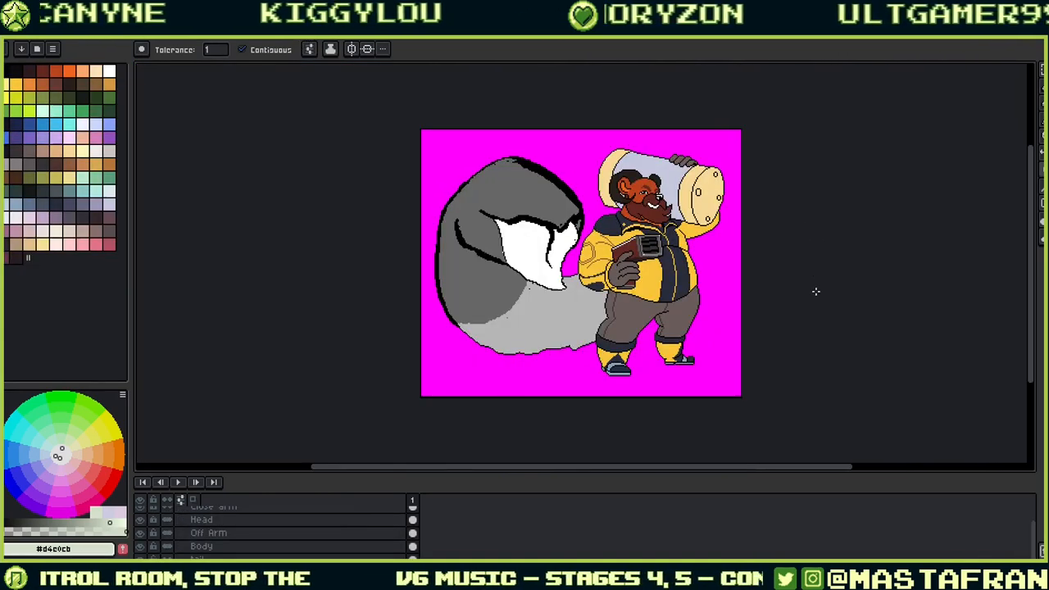
scroll(694, 310, up, 1)
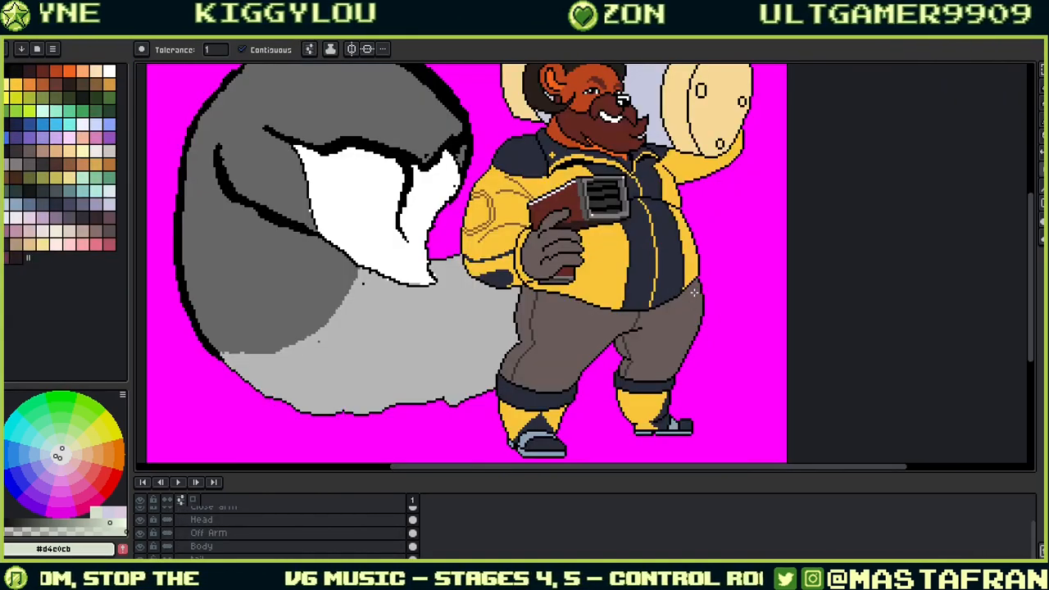
drag(752, 172, 792, 238)
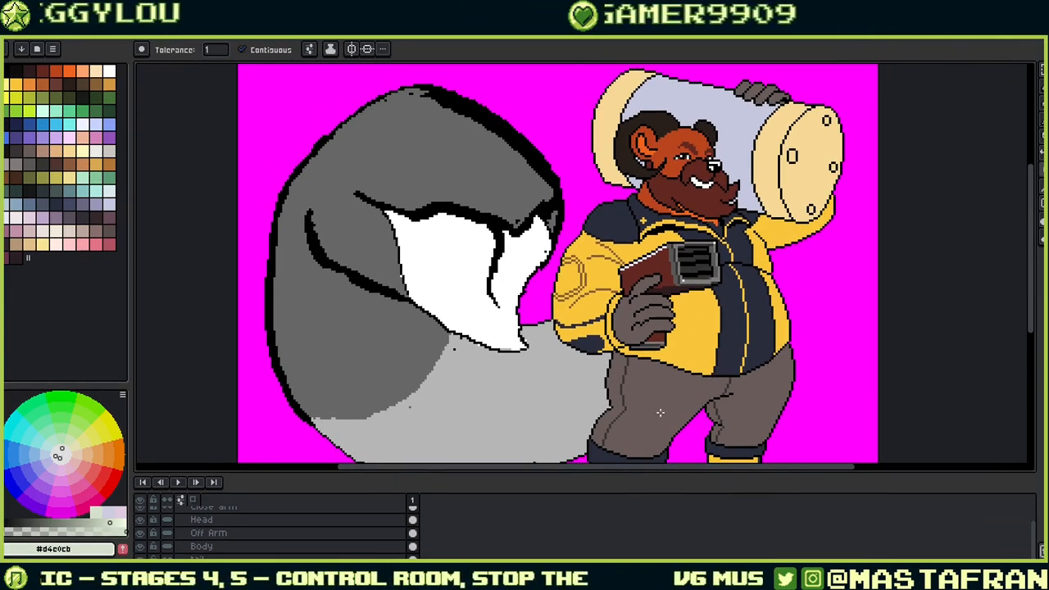
drag(838, 217, 786, 216)
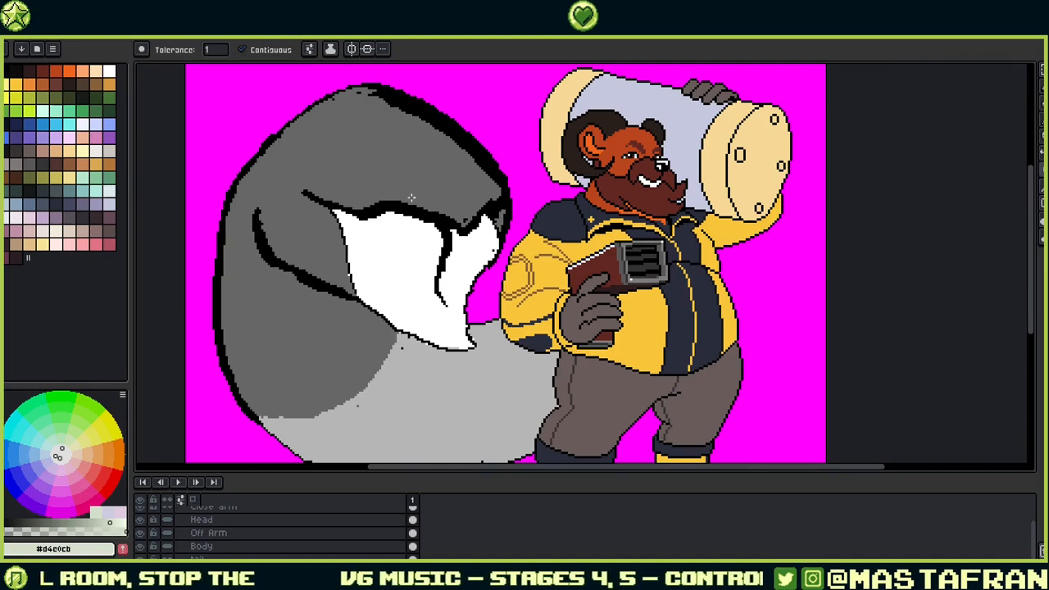
drag(724, 359, 727, 290)
drag(800, 243, 758, 328)
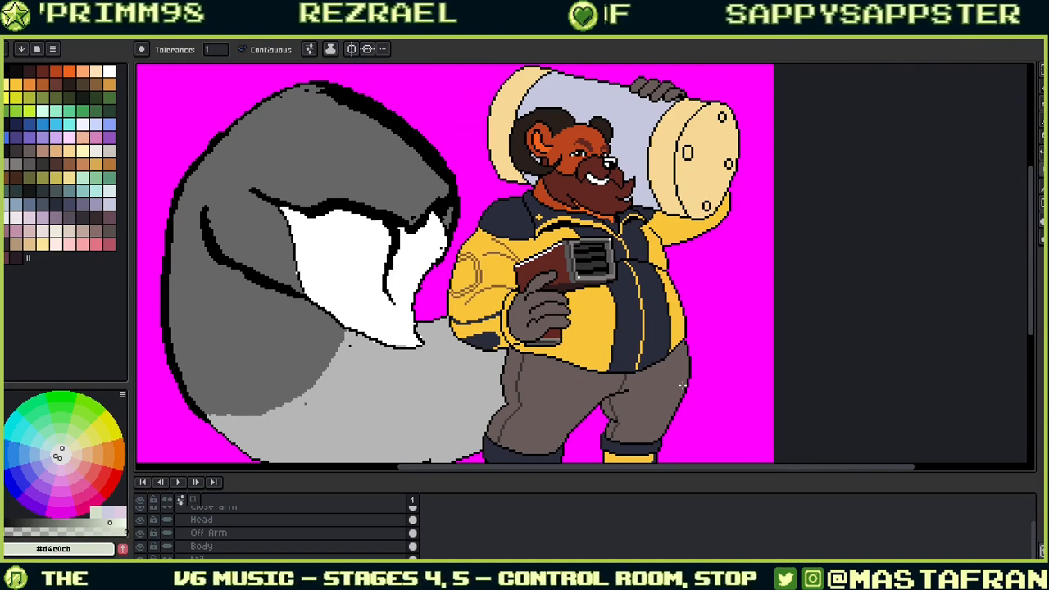
Step: Switch to the sprite of the brown canine with long blonde hair and examine the pose up close
click(399, 40)
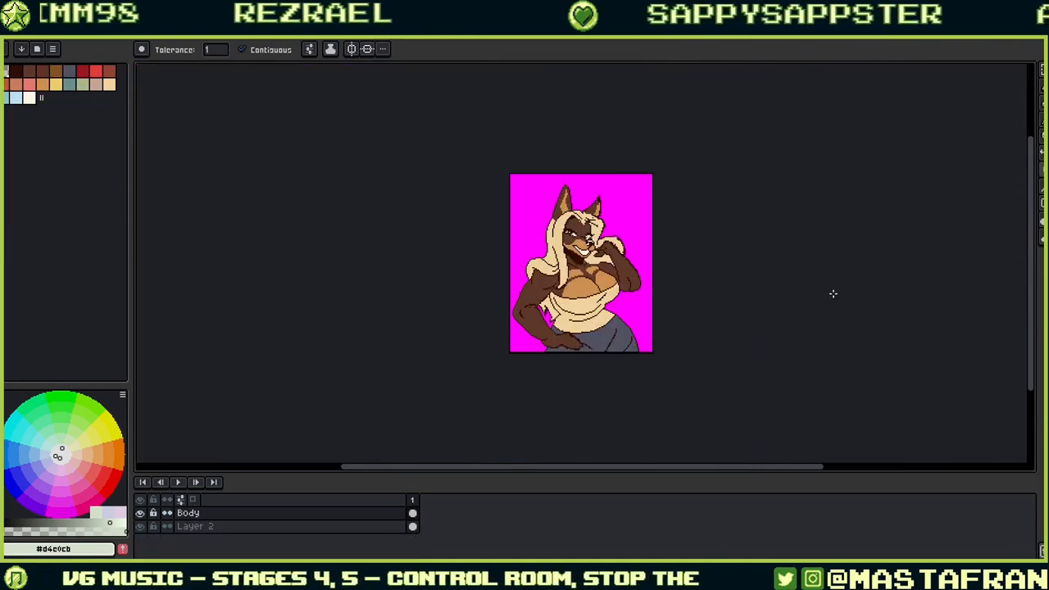
scroll(652, 246, up, 1)
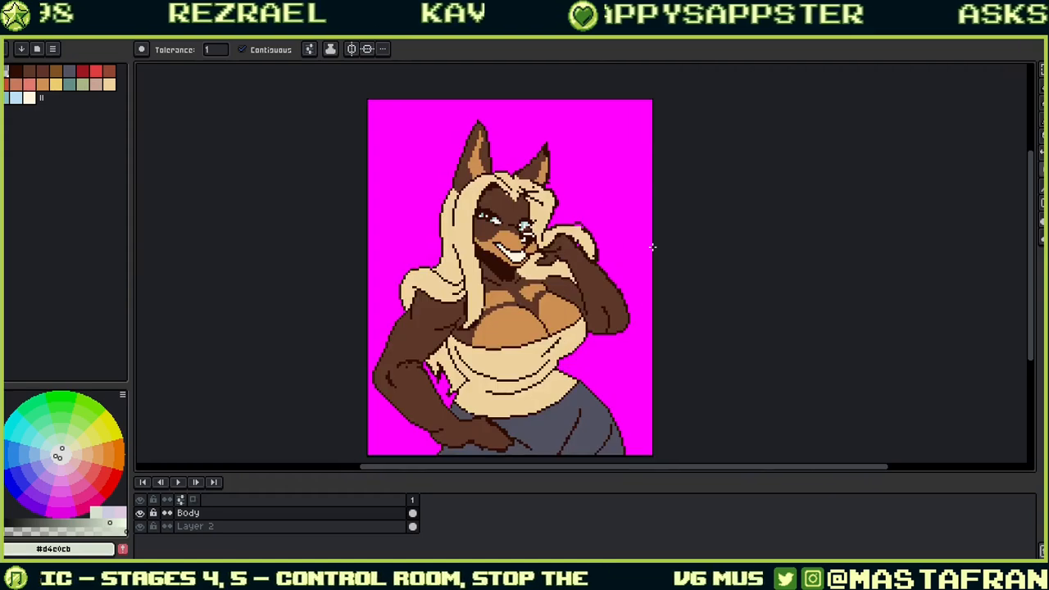
drag(681, 294, 742, 269)
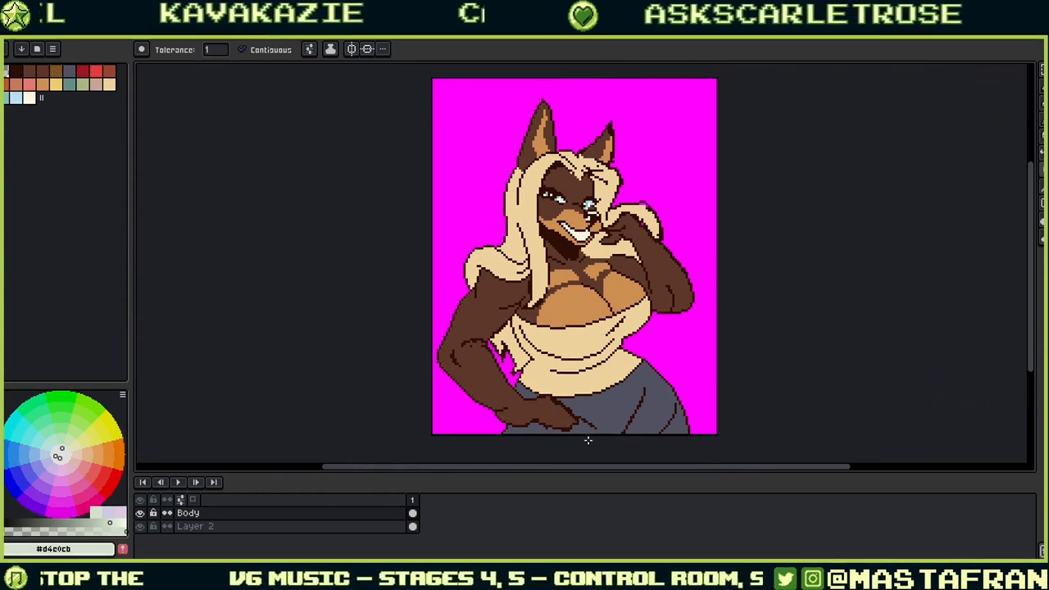
drag(641, 263, 768, 234)
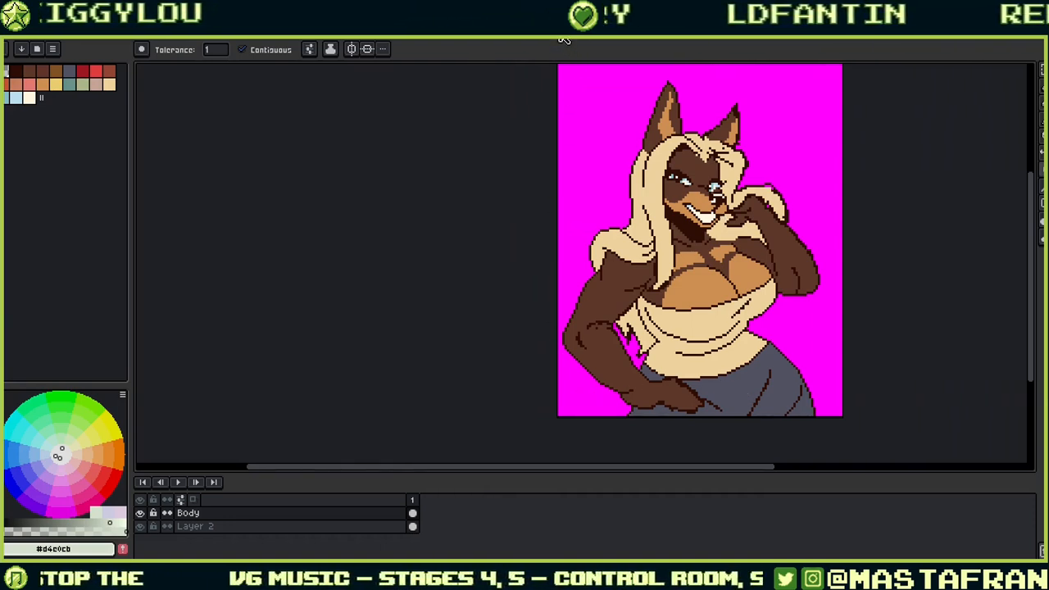
Step: Switch to the animated sprite of the gray-and-white character in blue sportswear and review its Jump animation playback
click(481, 38)
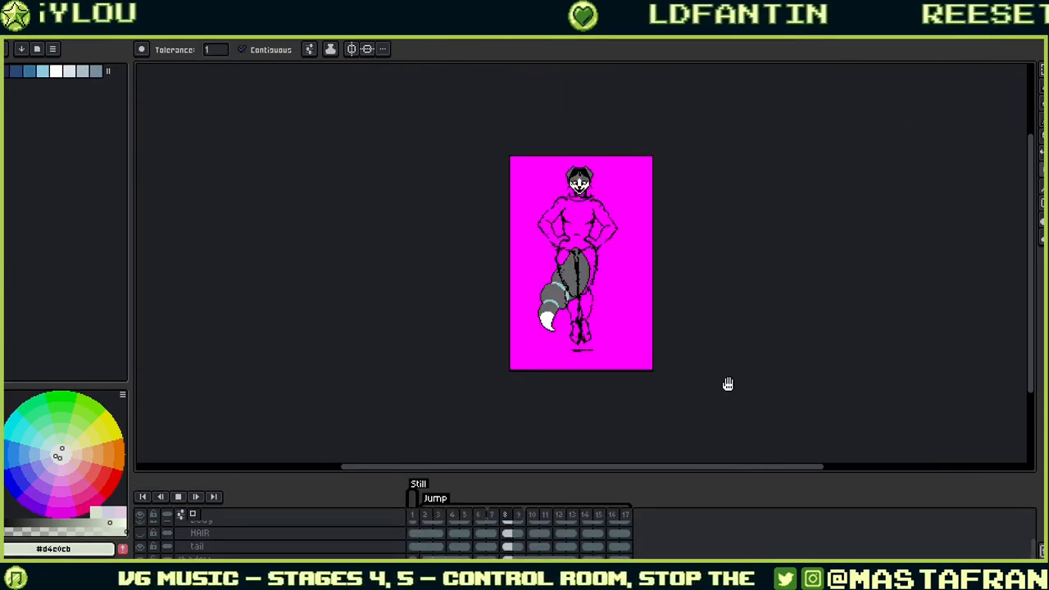
scroll(682, 328, up, 1)
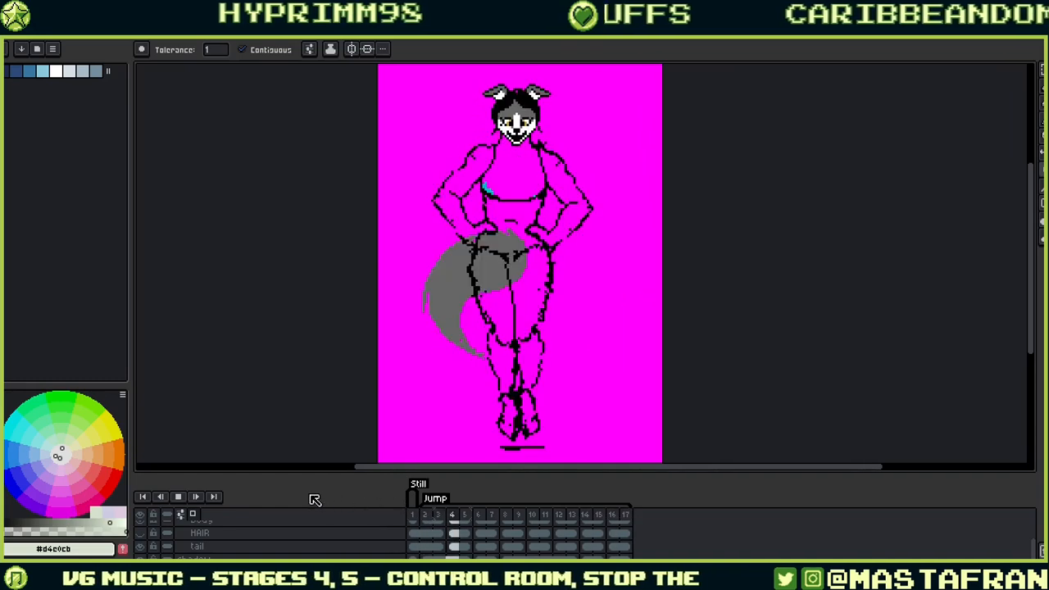
scroll(391, 348, down, 1)
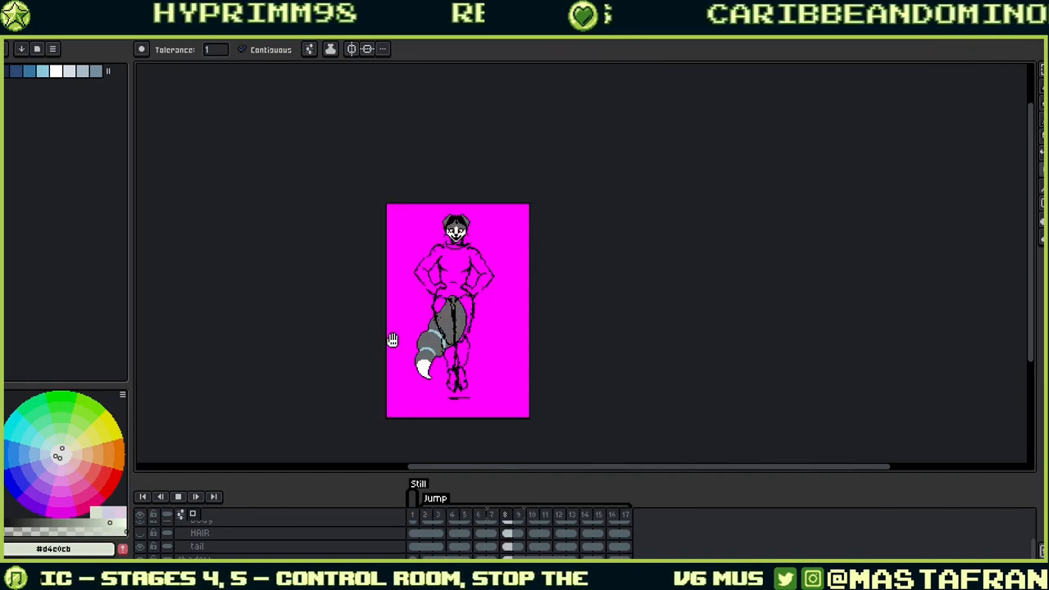
scroll(392, 341, up, 1)
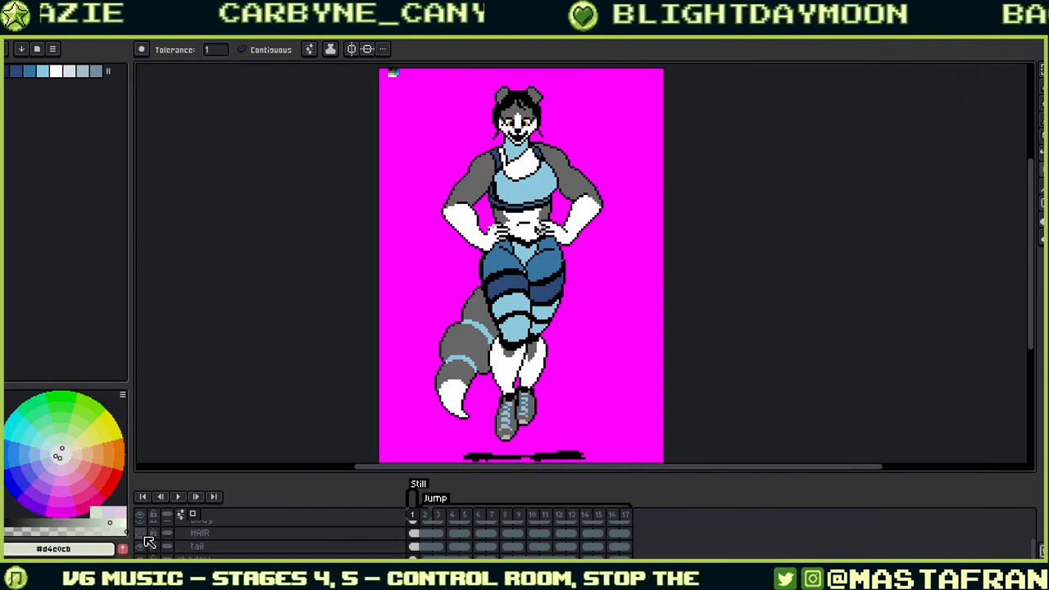
click(179, 498)
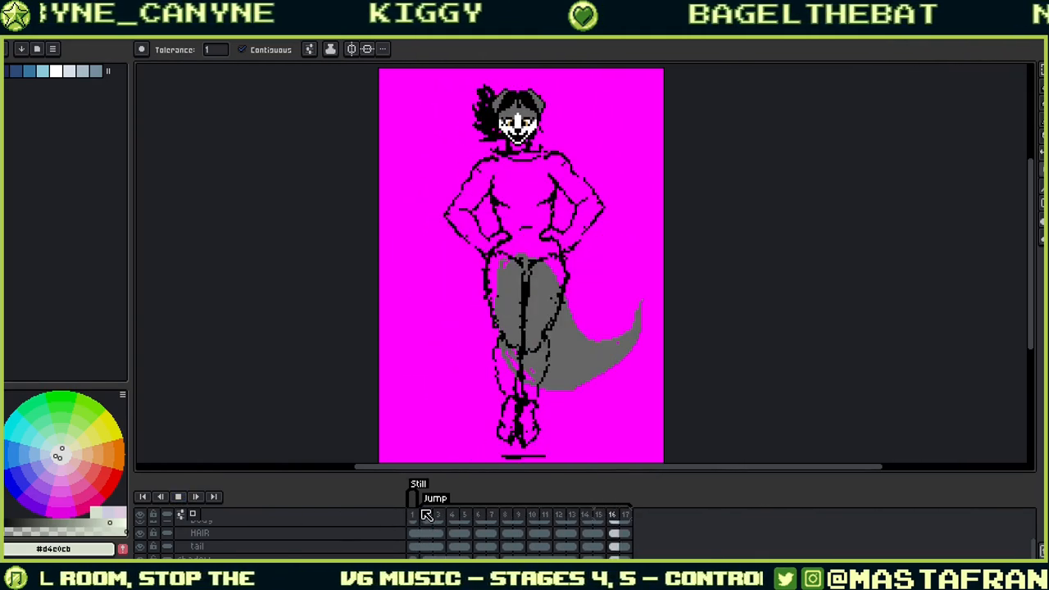
click(179, 497)
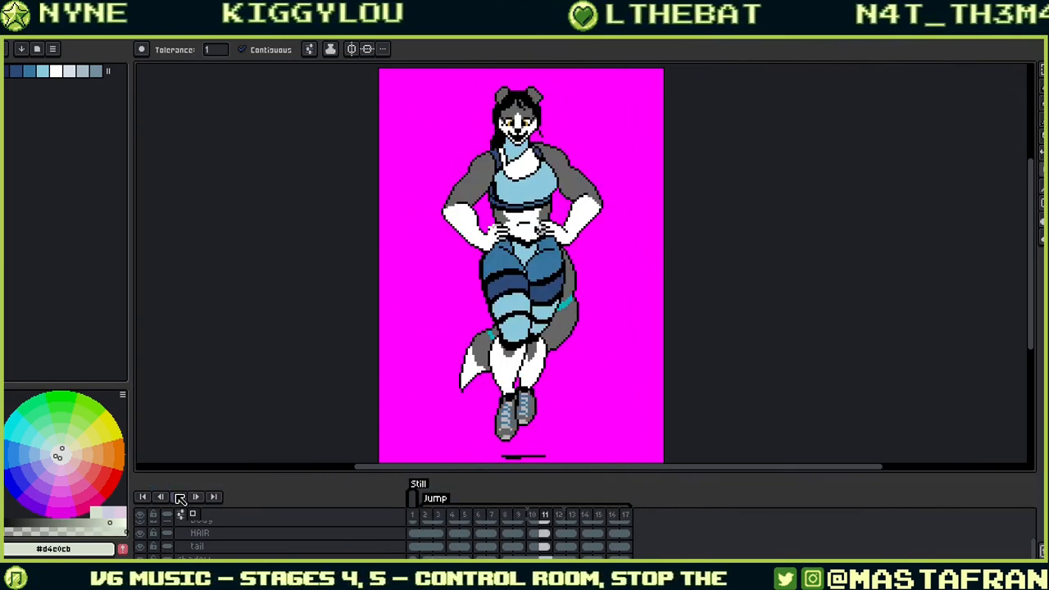
Step: Switch to the brown-haired portrait and play its Blink animation from frame 2
click(564, 40)
scroll(584, 262, up, 3)
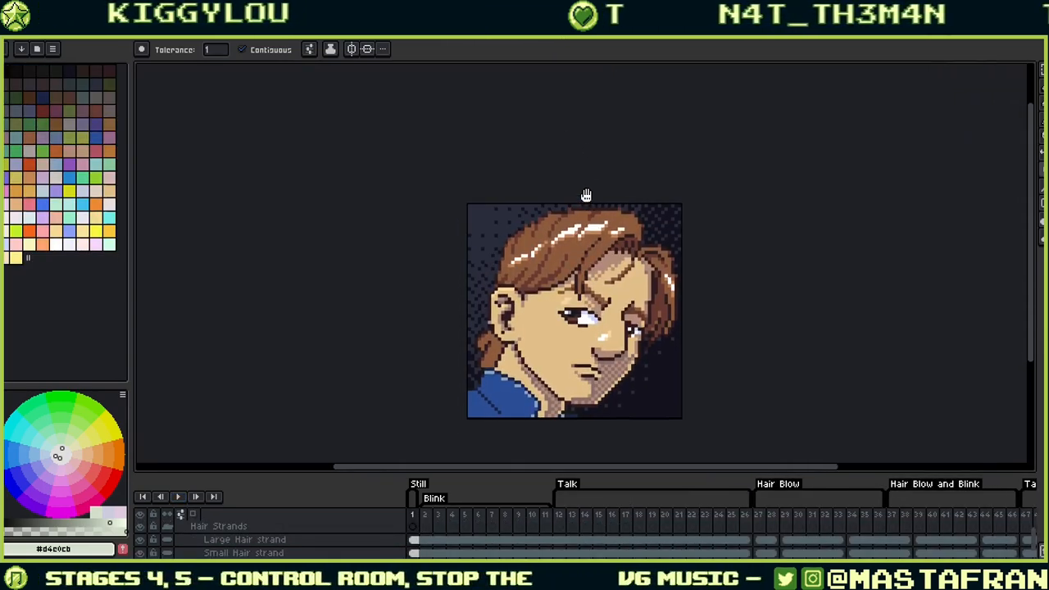
drag(585, 196, 557, 188)
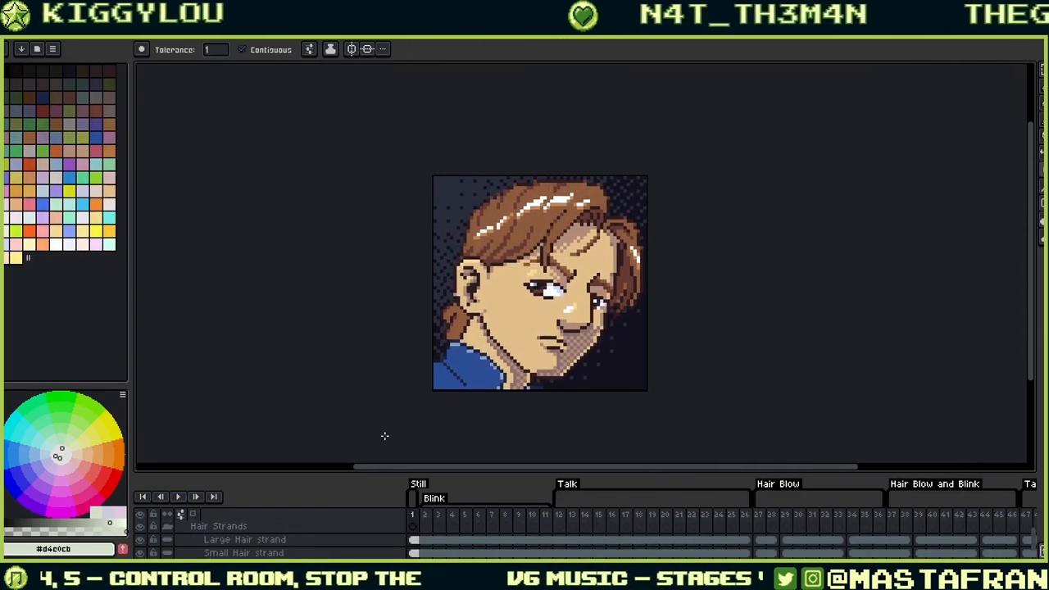
click(427, 514)
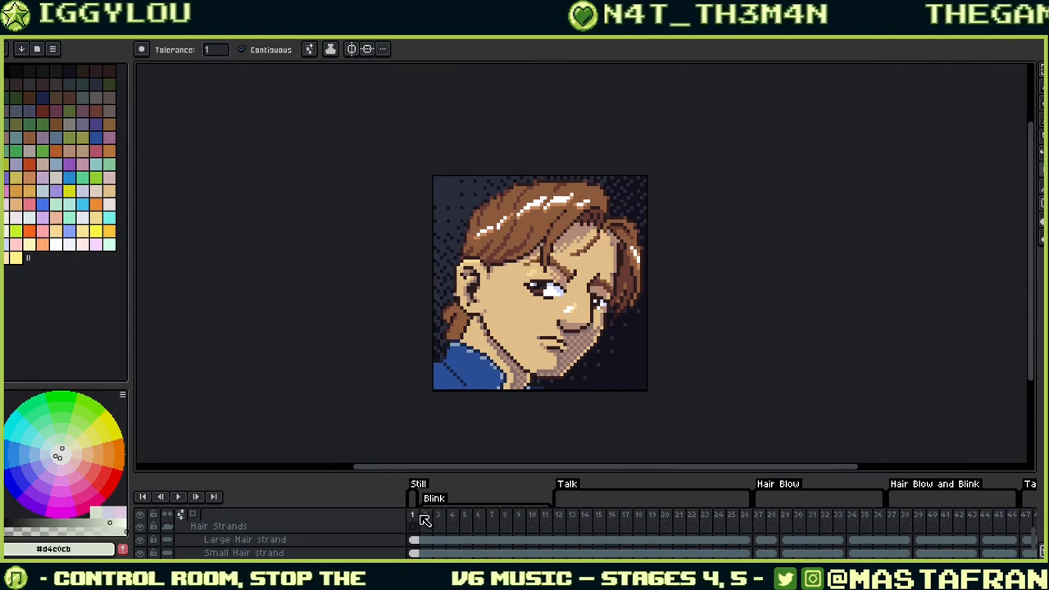
click(179, 497)
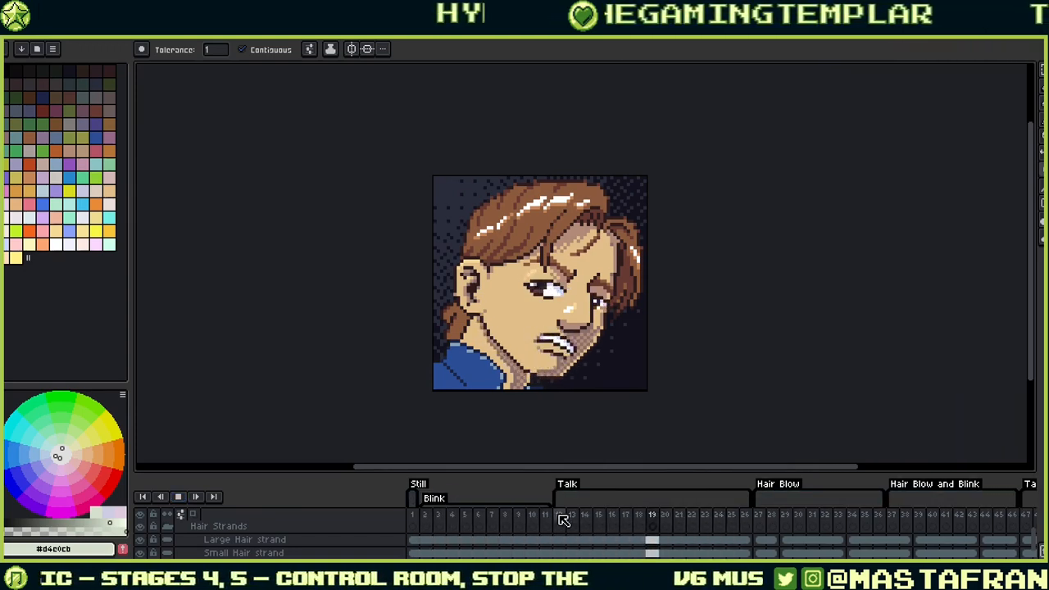
Step: Review the portrait's Hair Blow, Hair Blow and Blink, Talk and Blink, and All animations, and return to frame 2
click(760, 518)
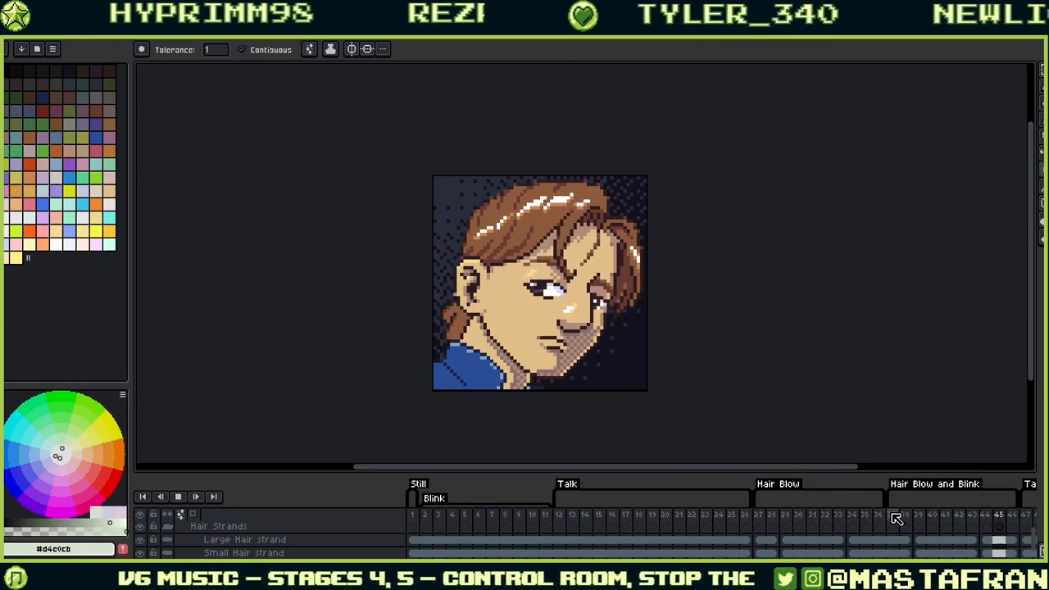
click(984, 517)
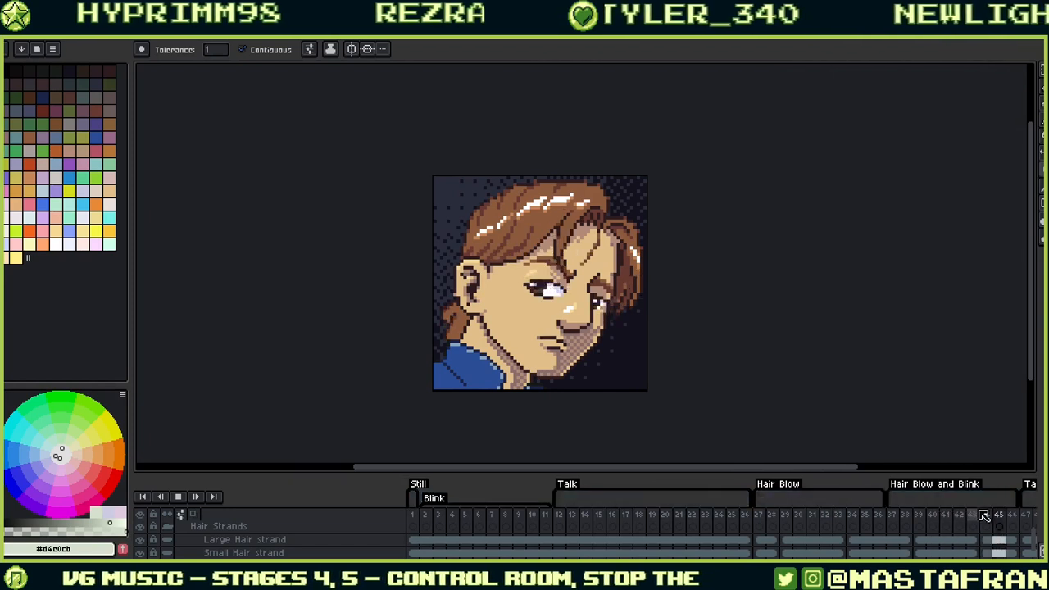
click(1031, 516)
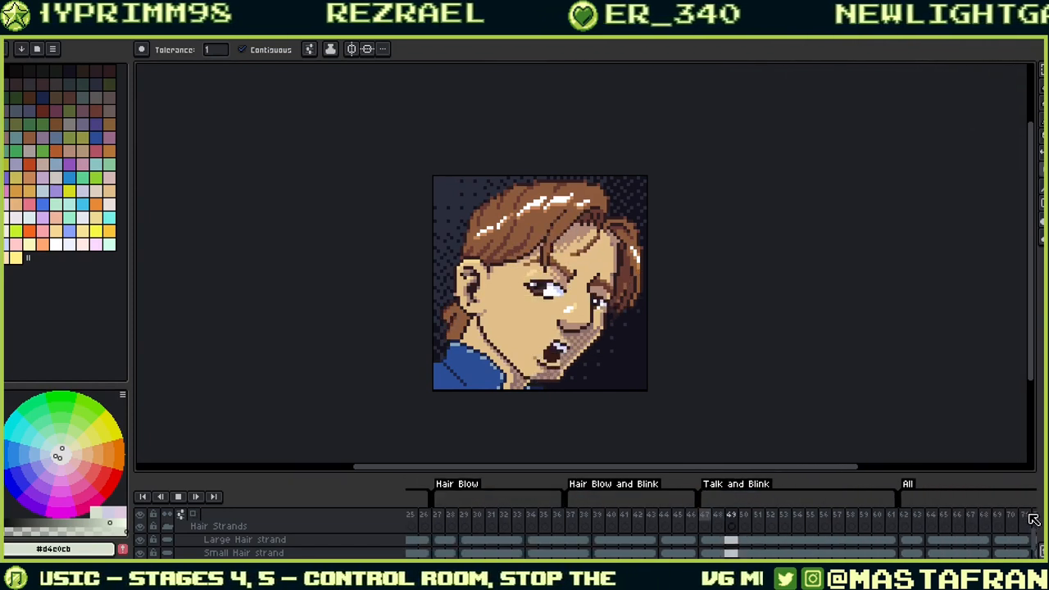
click(912, 516)
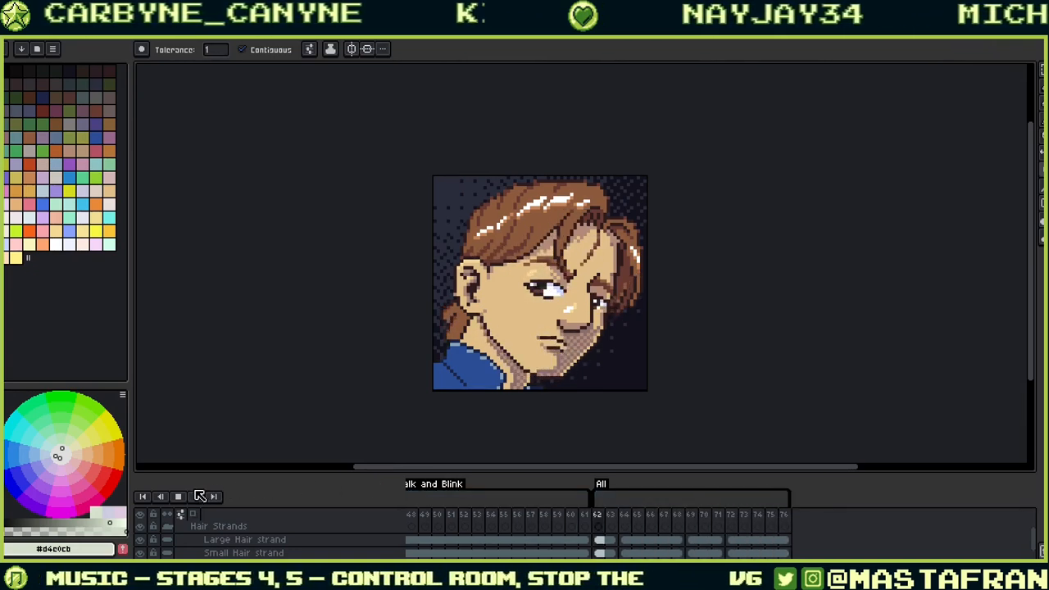
click(178, 497)
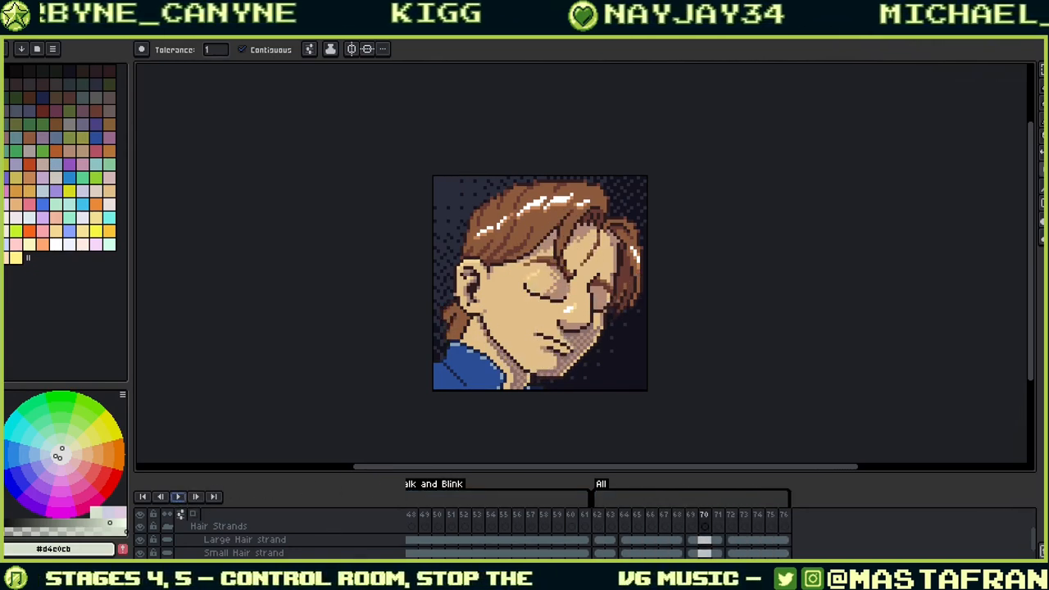
scroll(720, 517, left, 10)
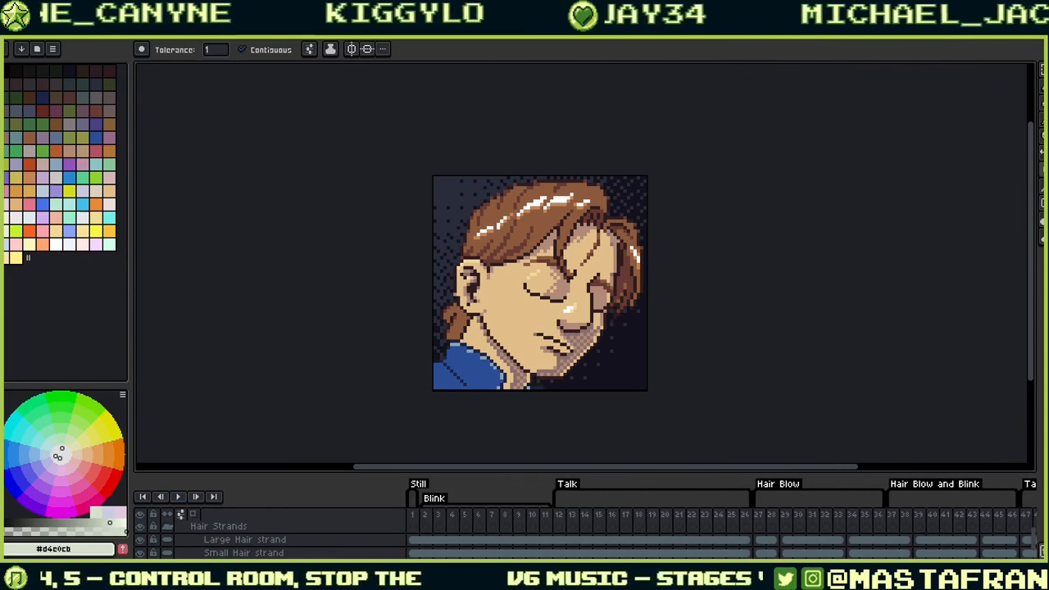
click(430, 517)
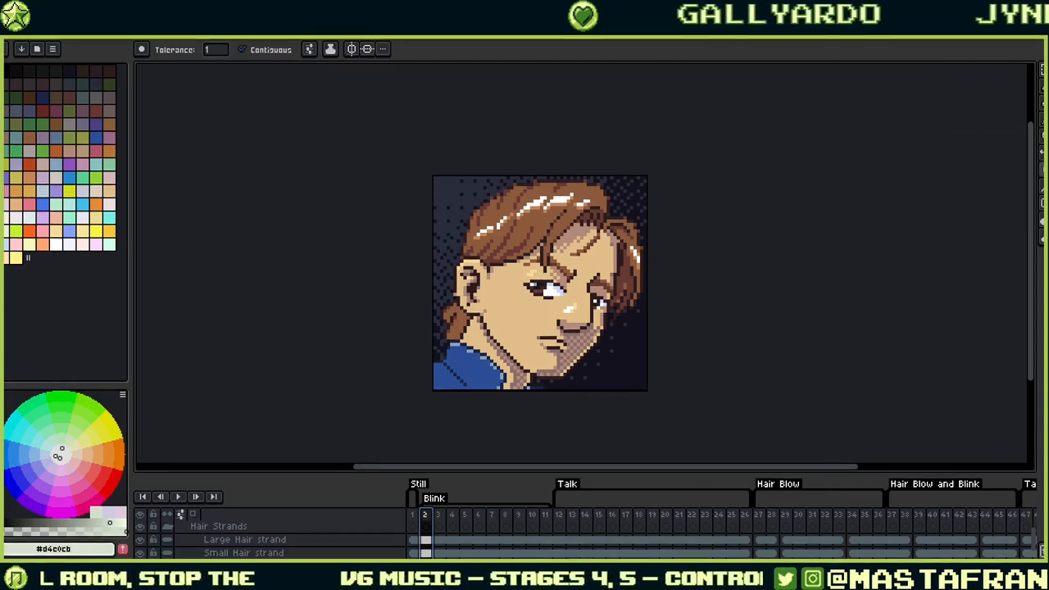
Step: Switch to VLC media player and play Blackmask_-_NadScene_1.mp4 from the playlist
key(alt+Tab)
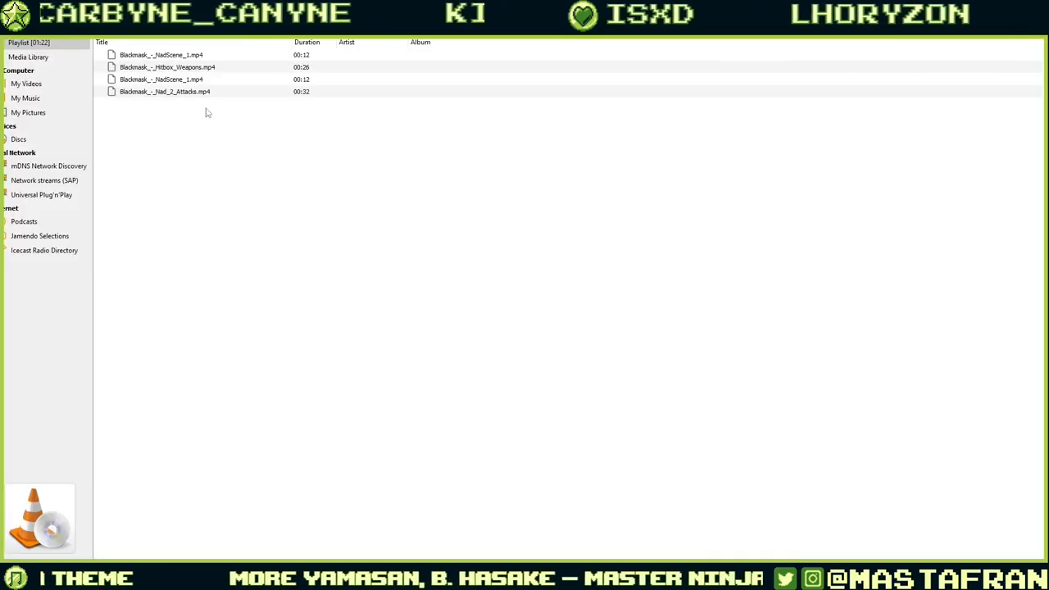
double_click(196, 57)
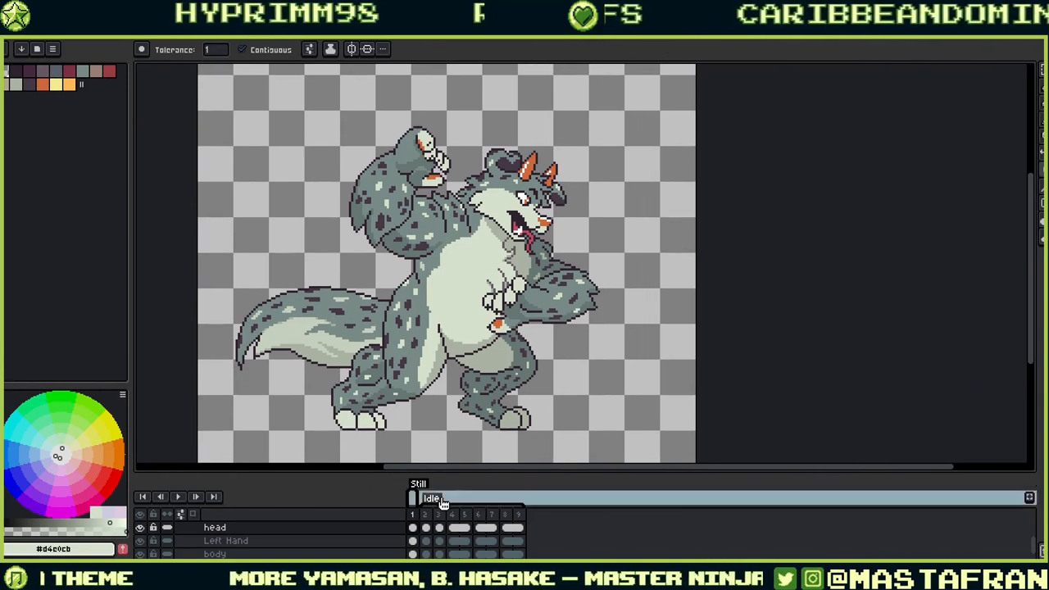
Step: Play back the spotted dog's Idle animation from frame 2 and stop it
click(424, 520)
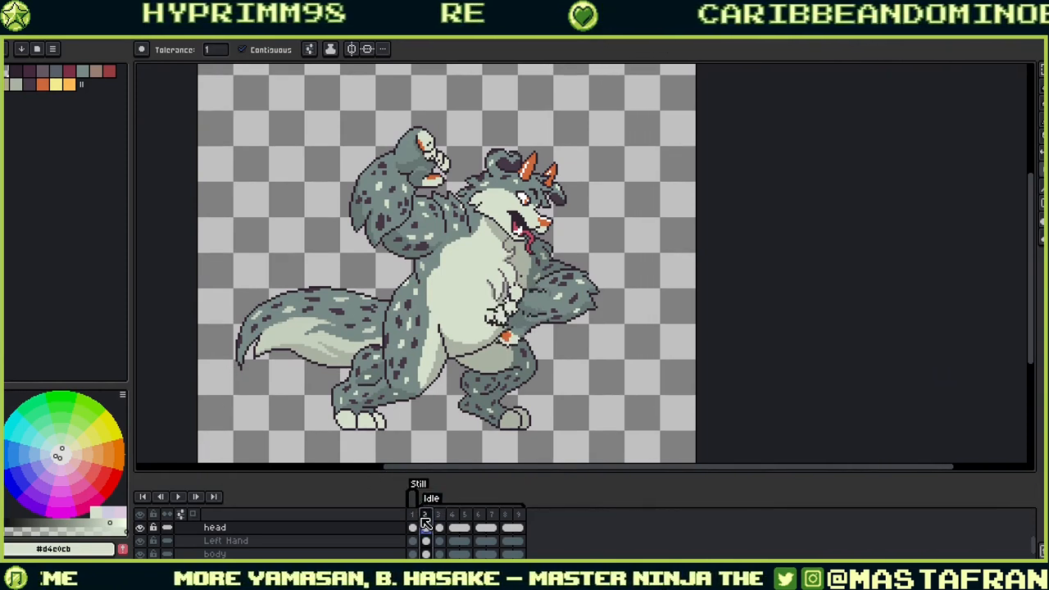
click(185, 498)
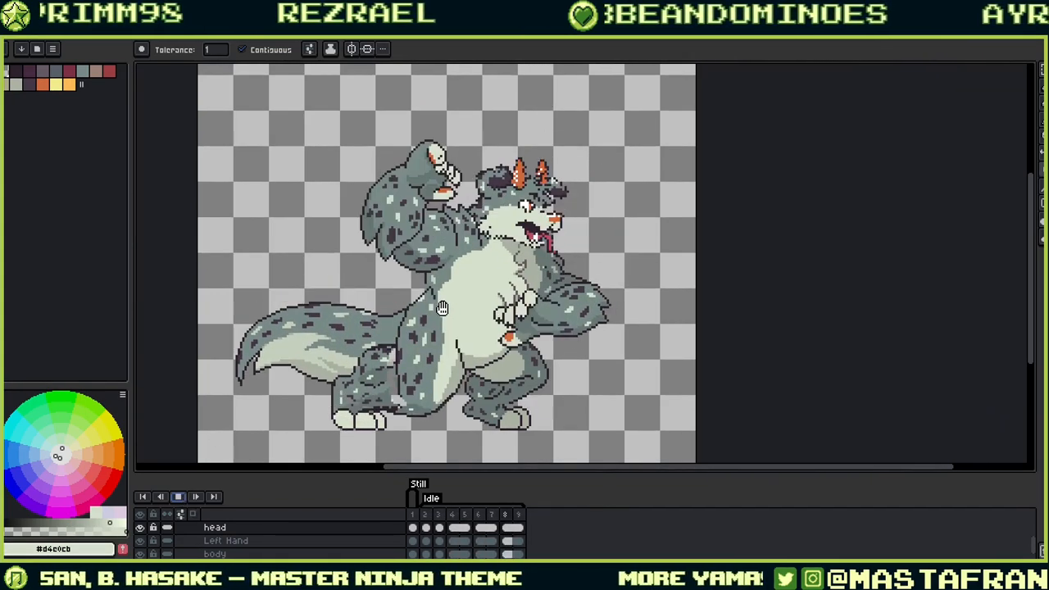
click(432, 515)
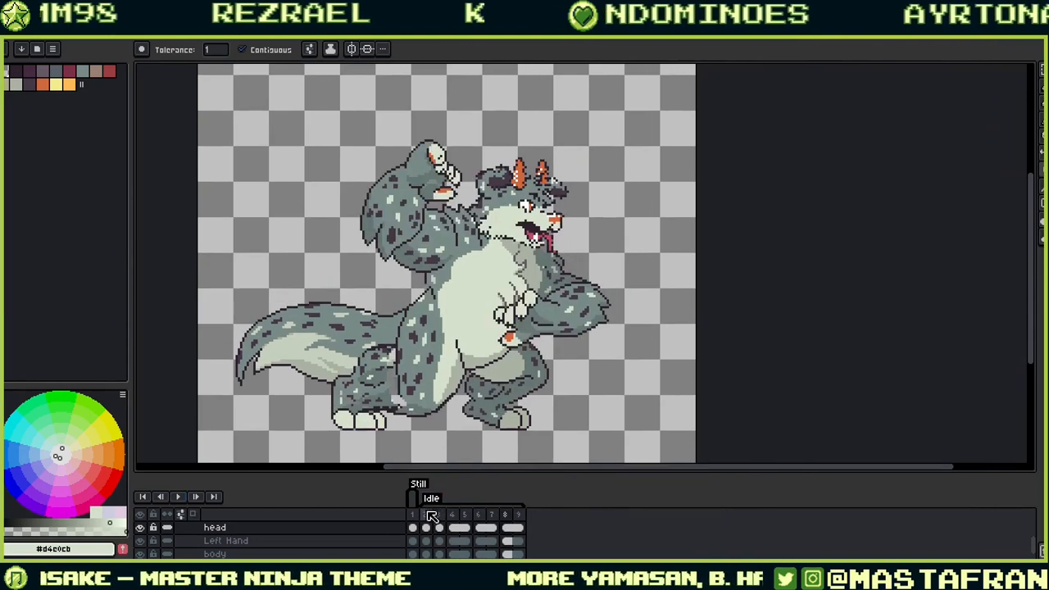
Step: Step through frames 2 to 4 of the spotted dog's Idle animation and examine how its head is drawn
click(427, 519)
scroll(547, 168, up, 2)
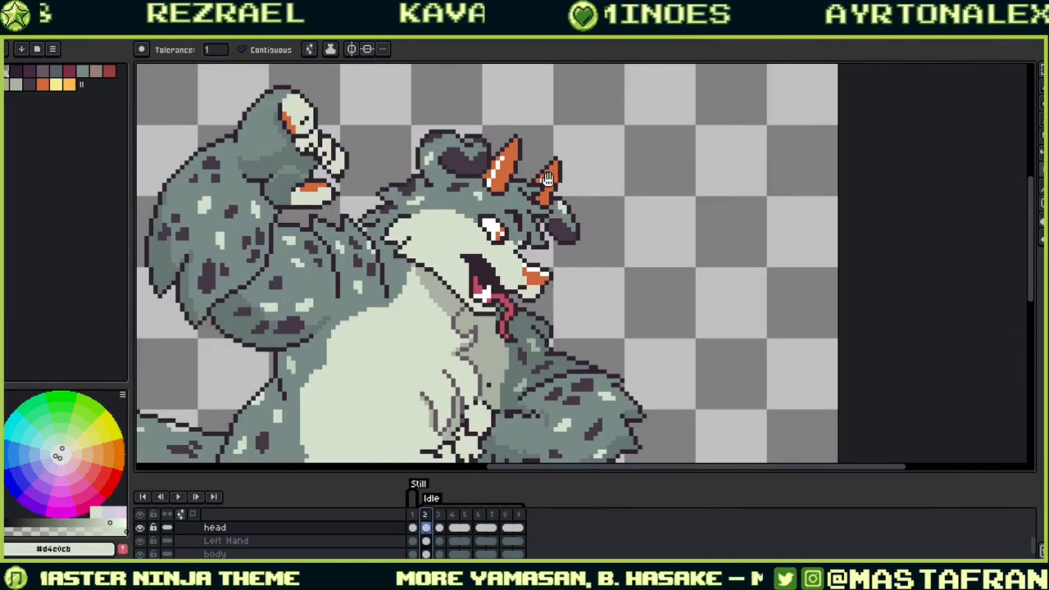
scroll(641, 172, up, 1)
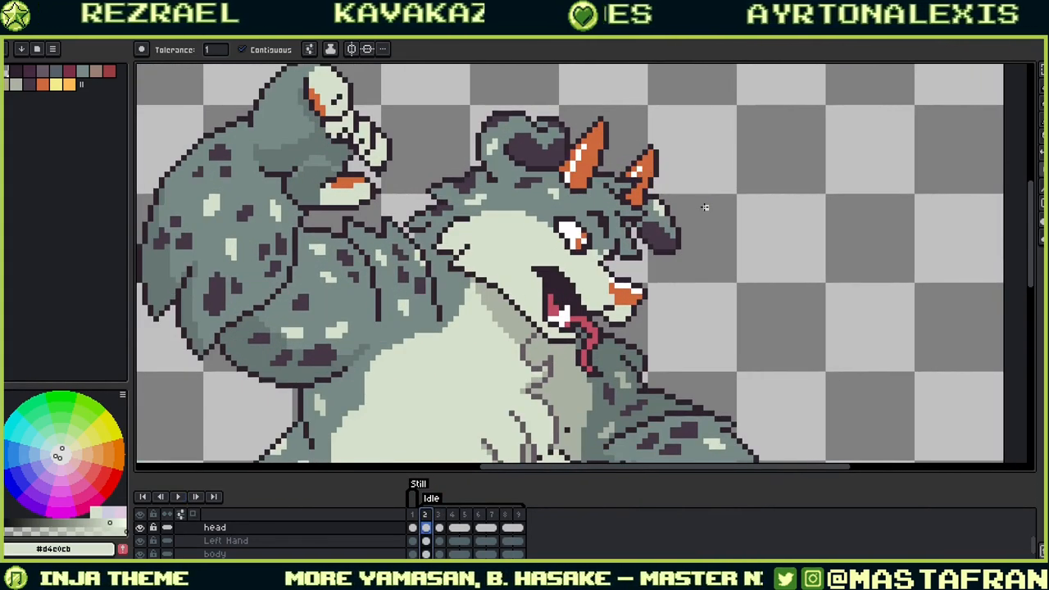
key(Right)
drag(718, 96, 710, 164)
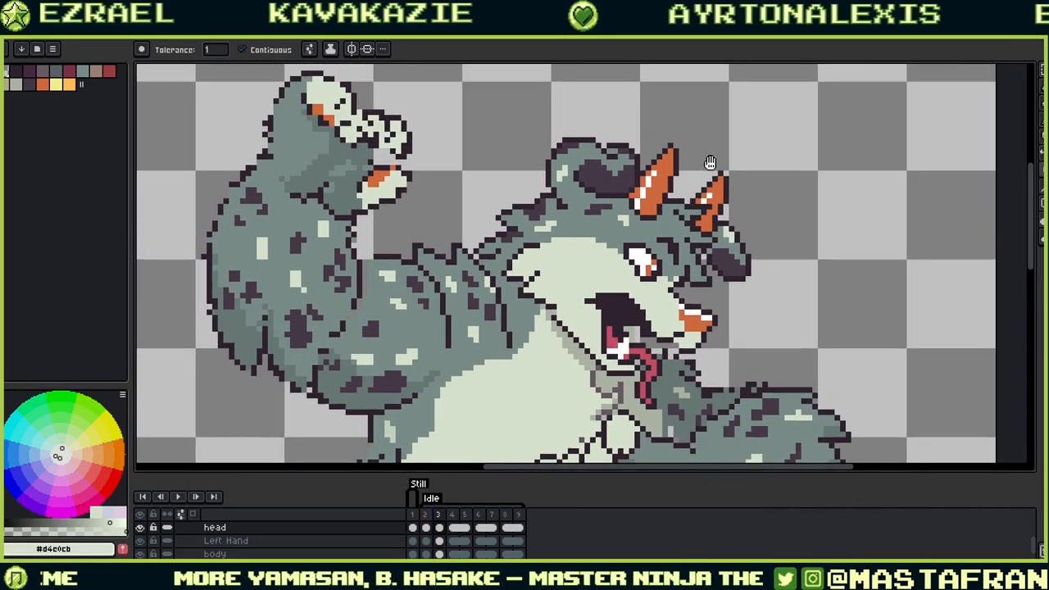
key(Right)
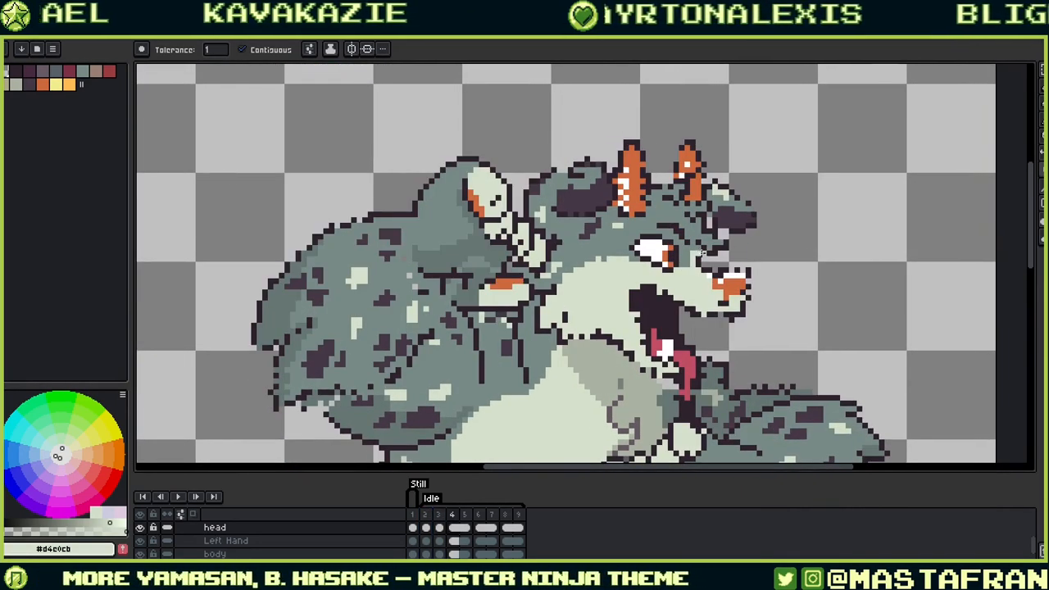
scroll(718, 326, up, 2)
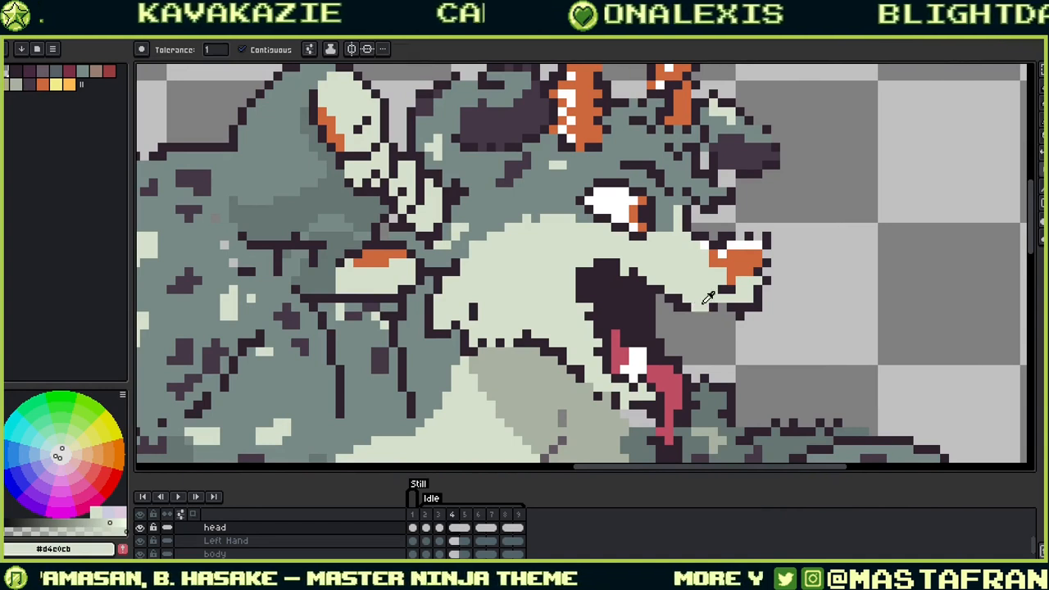
Step: Clean up the outline under the snout and along the mouth's upper edge on frame 4 with a 1 px Pencil in #2e222f and #d4e0cb
alt+click(703, 303)
click(721, 299)
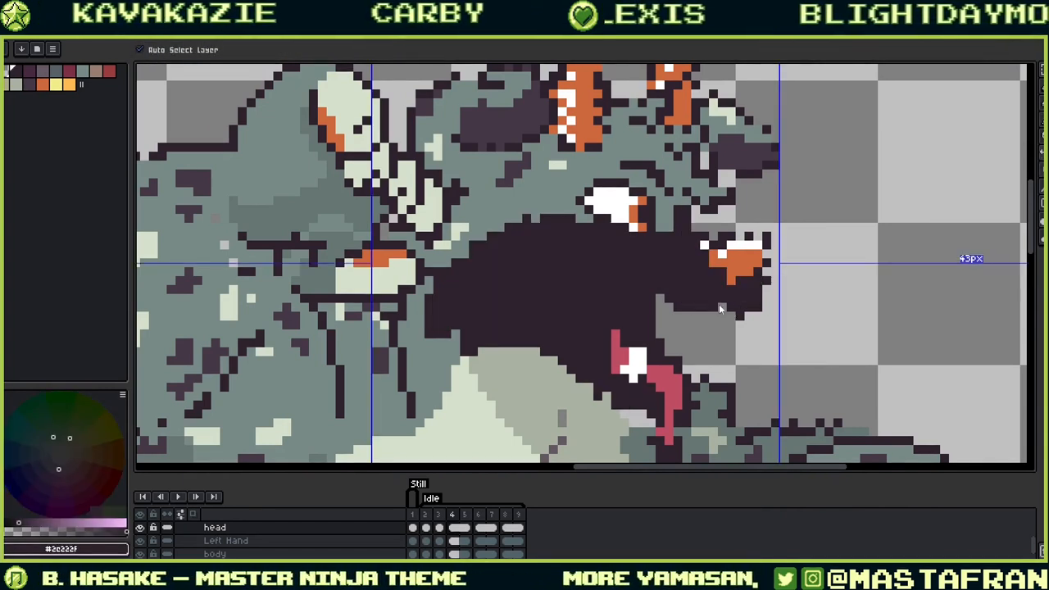
key(ctrl+z)
key(b)
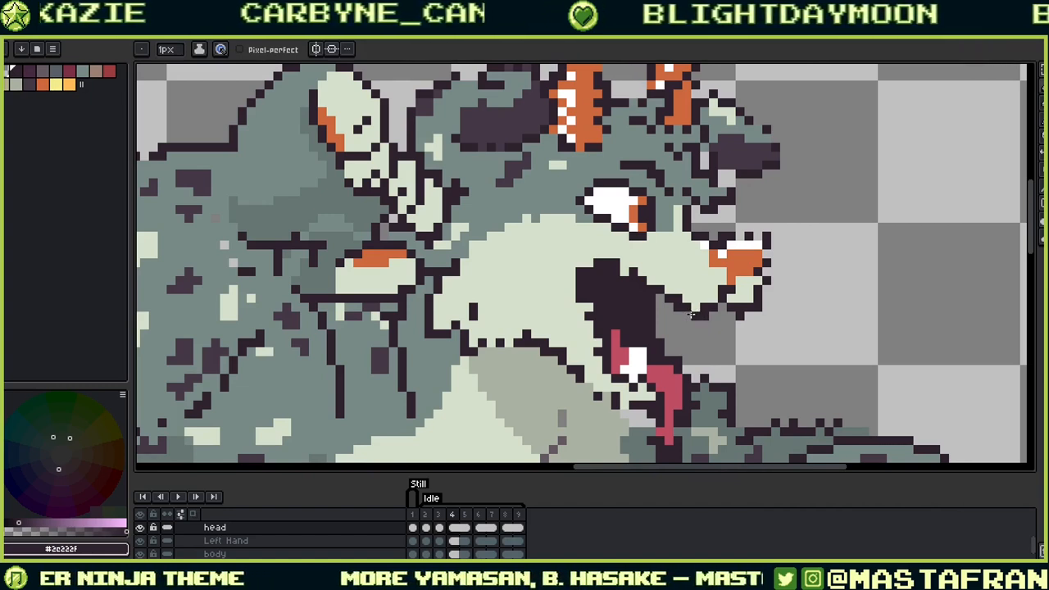
alt+click(695, 291)
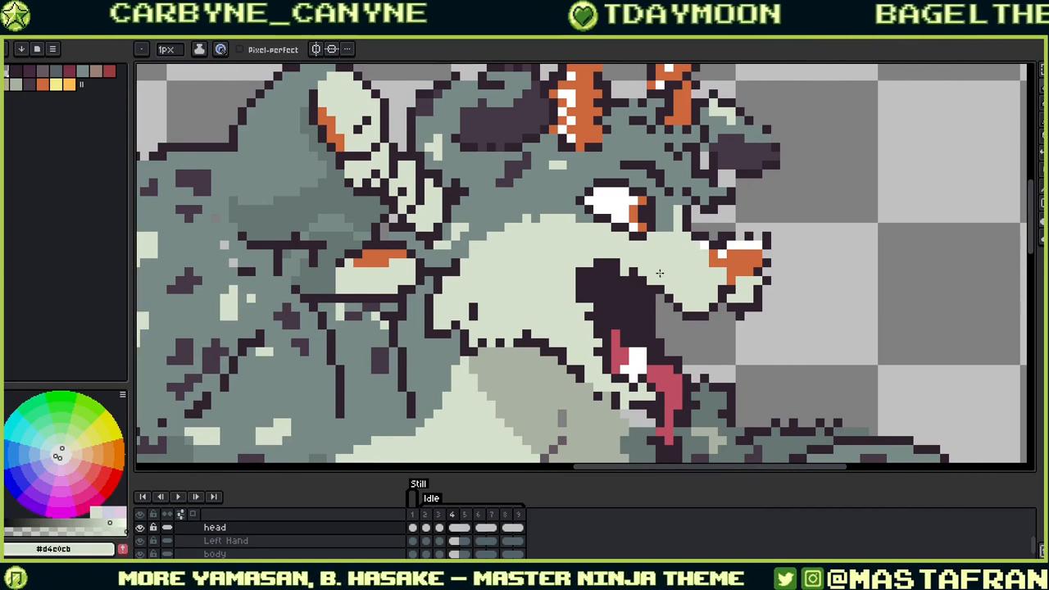
alt+click(604, 273)
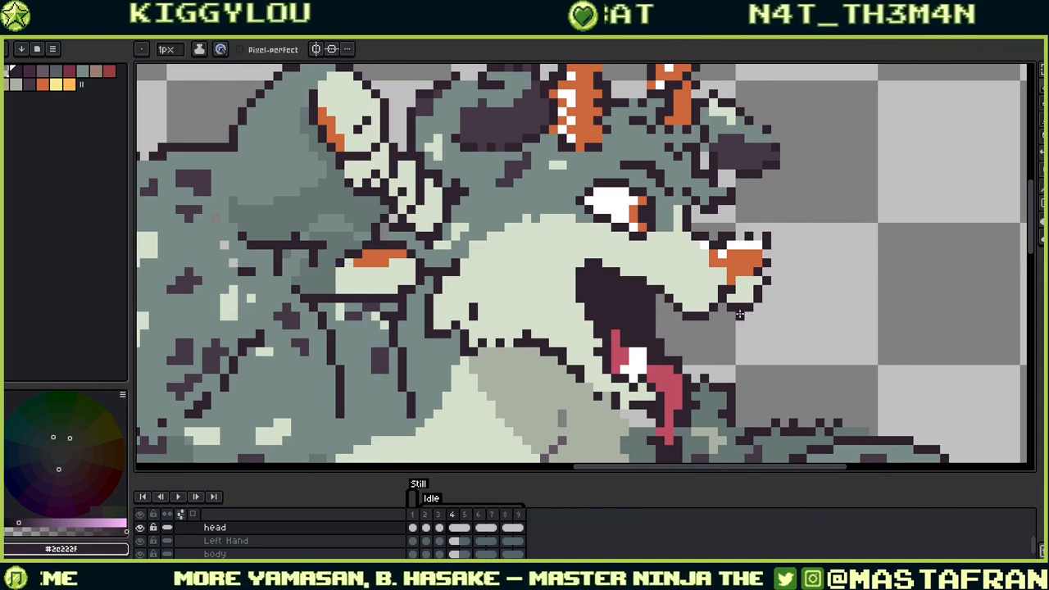
Step: Close the gaps in the nose's top outline and round its corner with #2e222f pixels
scroll(740, 315, up, 2)
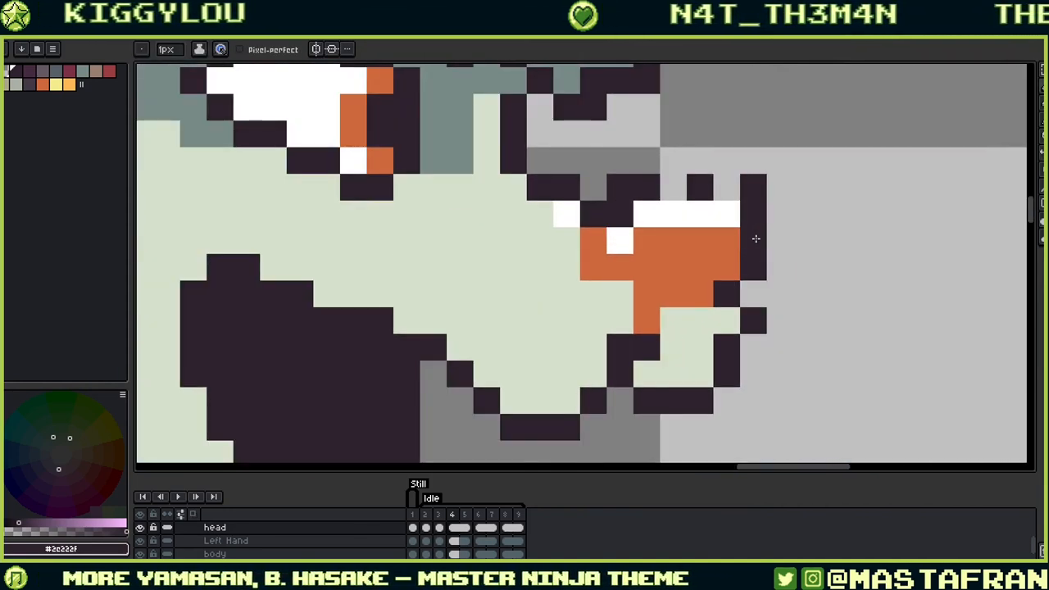
scroll(664, 190, down, 2)
scroll(668, 192, up, 2)
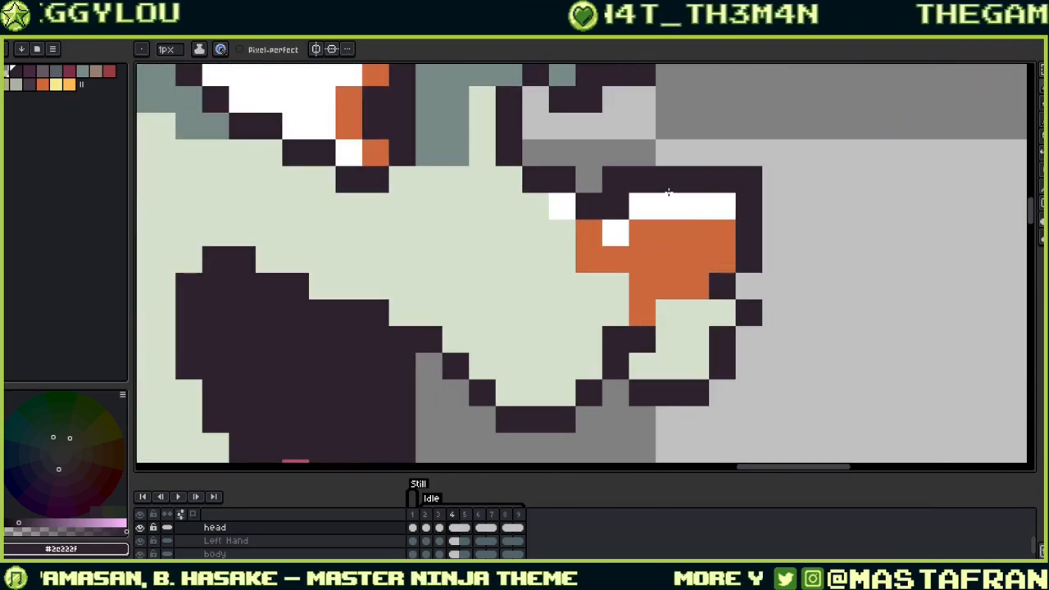
scroll(759, 172, down, 2)
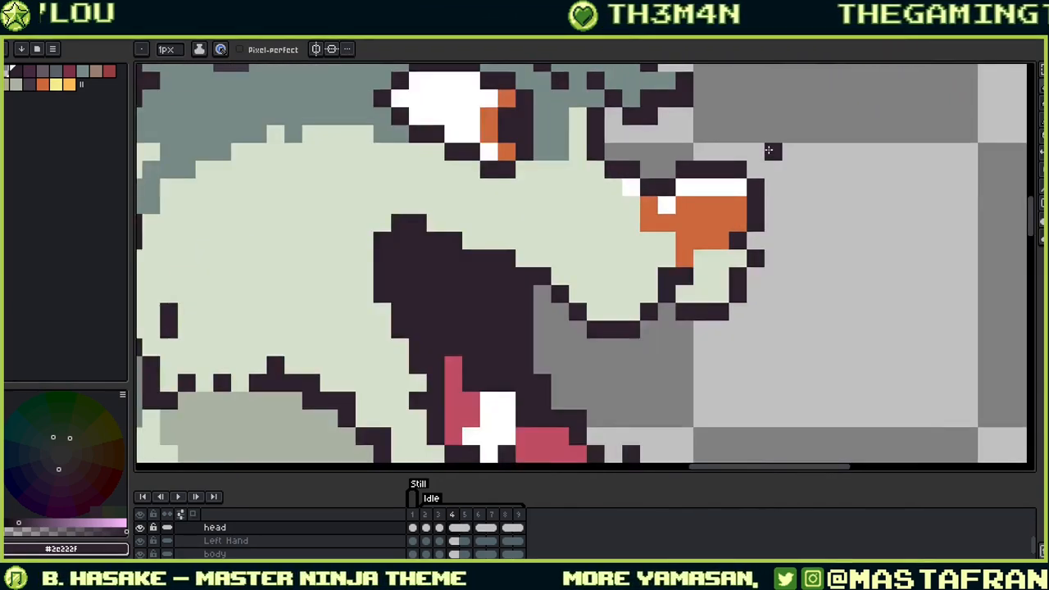
alt+click(715, 193)
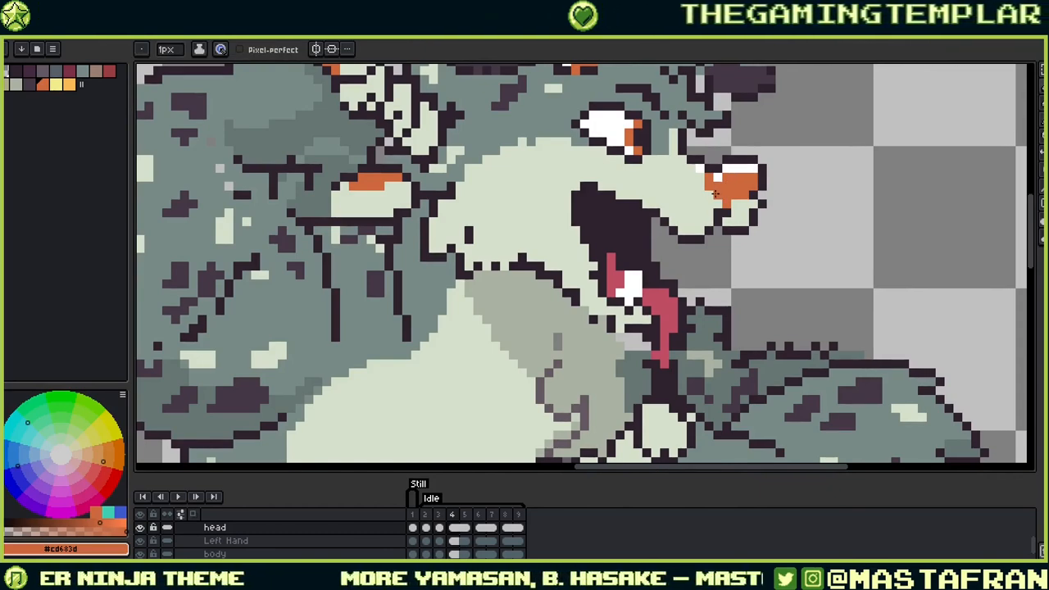
drag(715, 194, 844, 352)
alt+click(808, 287)
click(801, 288)
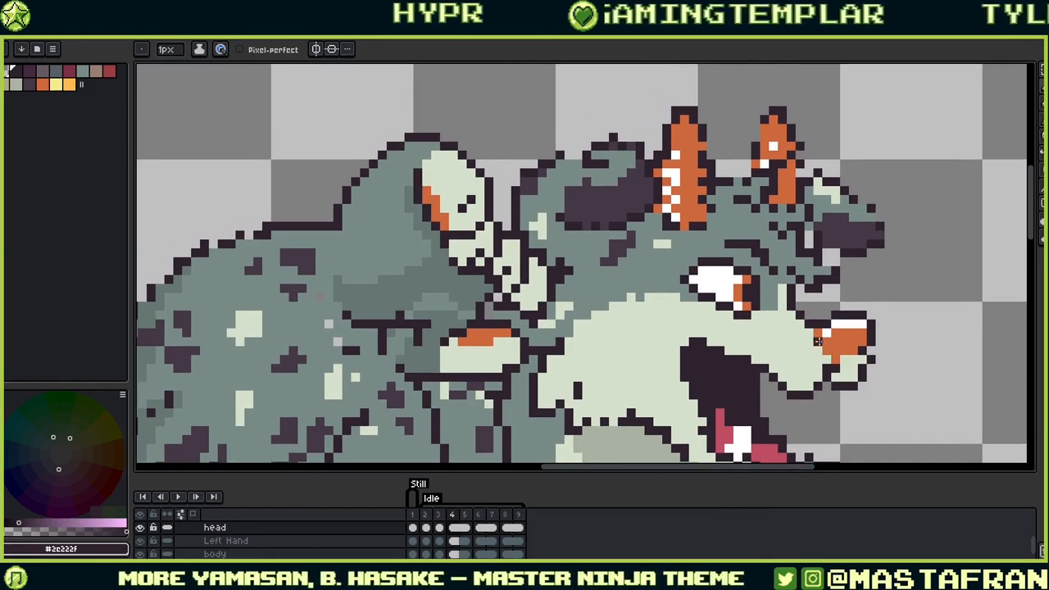
Step: Trim the nose's orange back edge with #d4e0cb and refine the dark line between the nose and the muzzle tip
alt+click(824, 342)
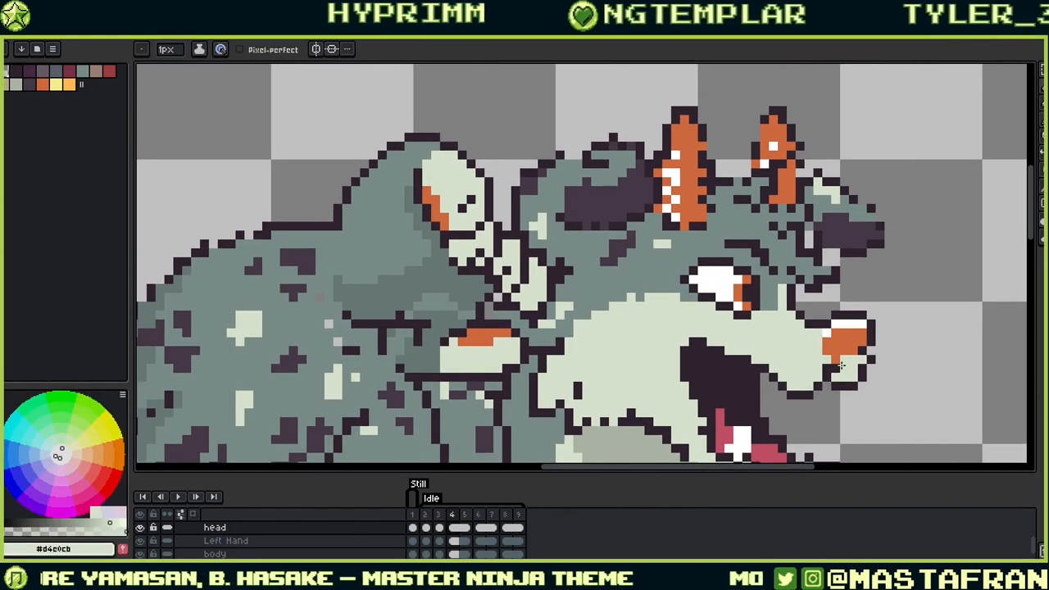
alt+click(852, 367)
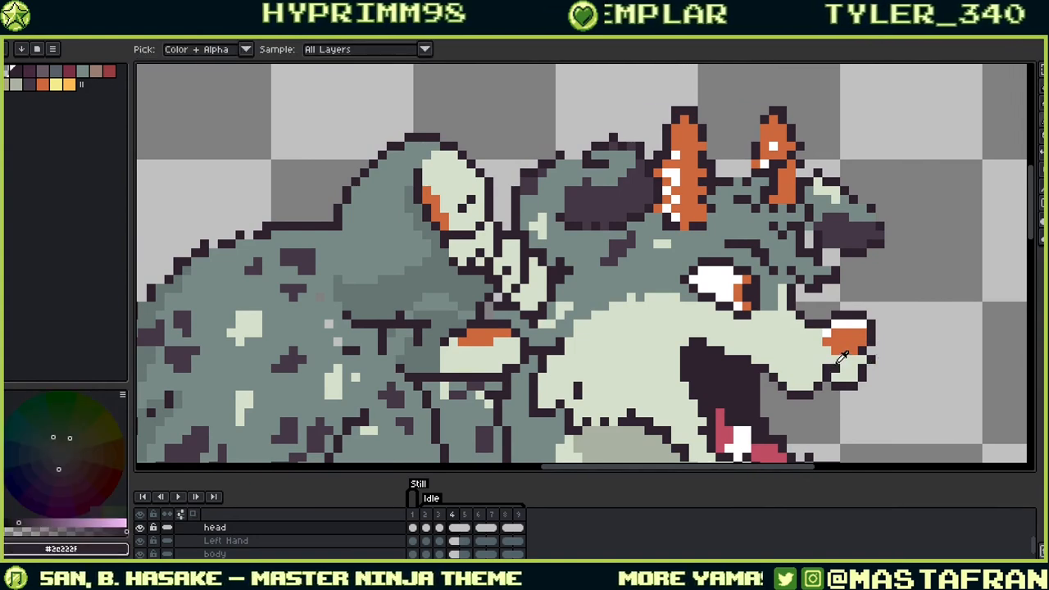
key(Left)
key(Right)
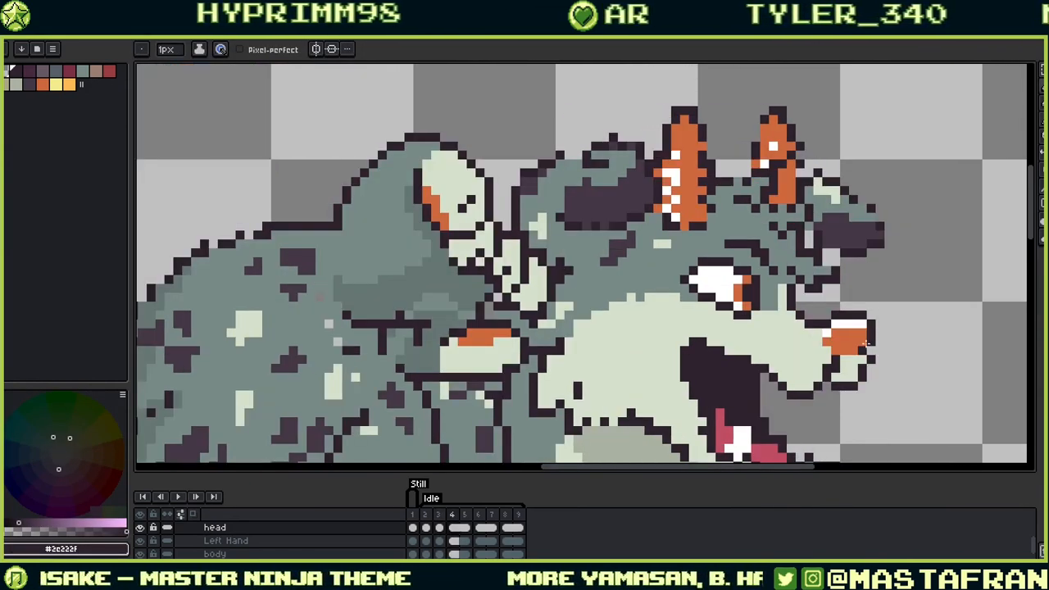
alt+click(853, 373)
click(827, 367)
drag(876, 374, 858, 311)
alt+click(844, 299)
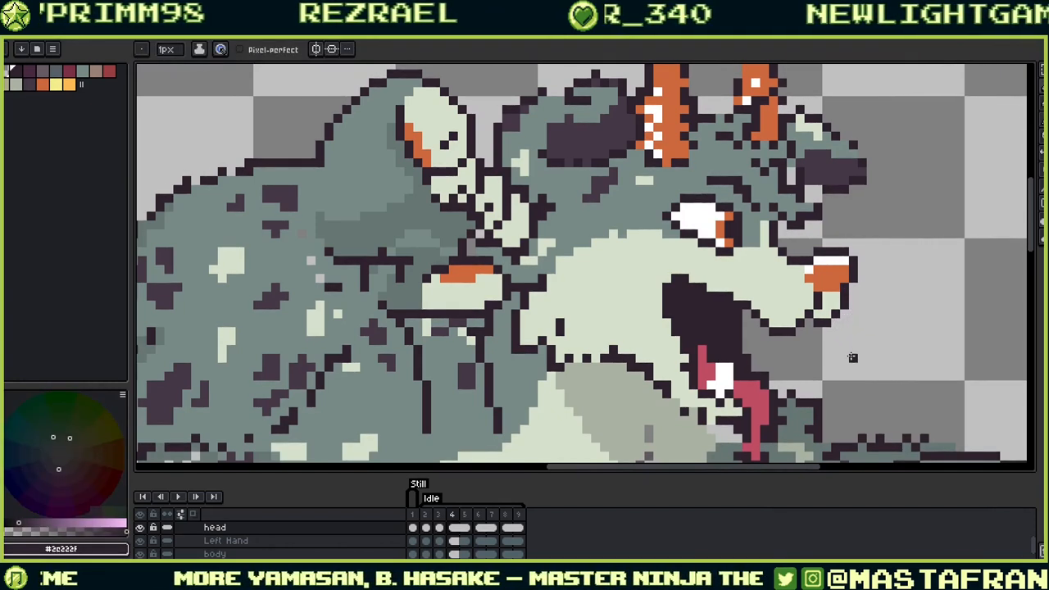
Step: Smooth the larger horn's outline and sharpen its tip using #cd683d and #2e222f
drag(846, 270, 869, 352)
drag(823, 292, 861, 395)
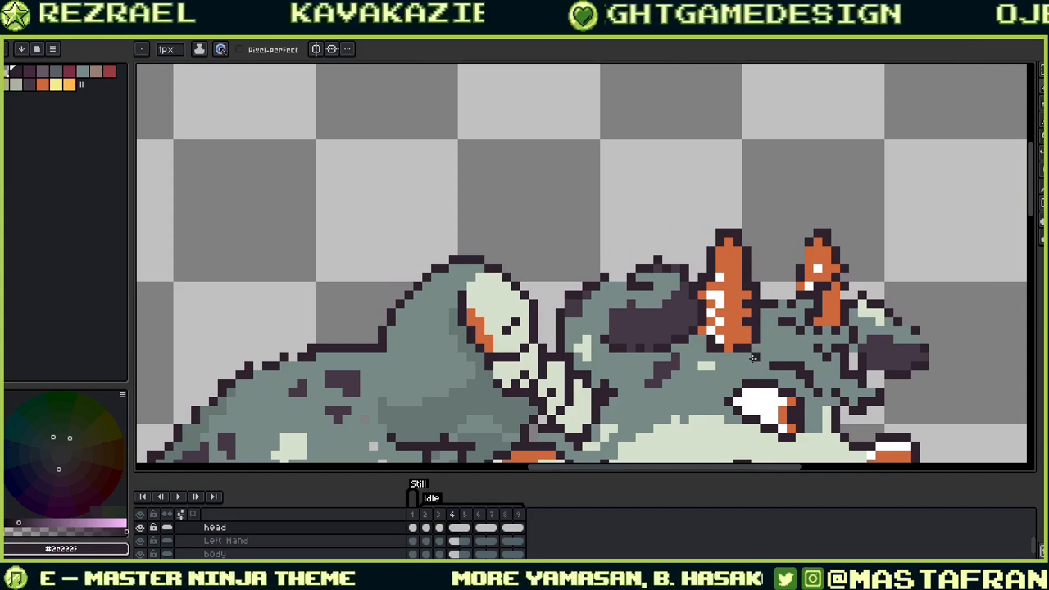
alt+click(749, 330)
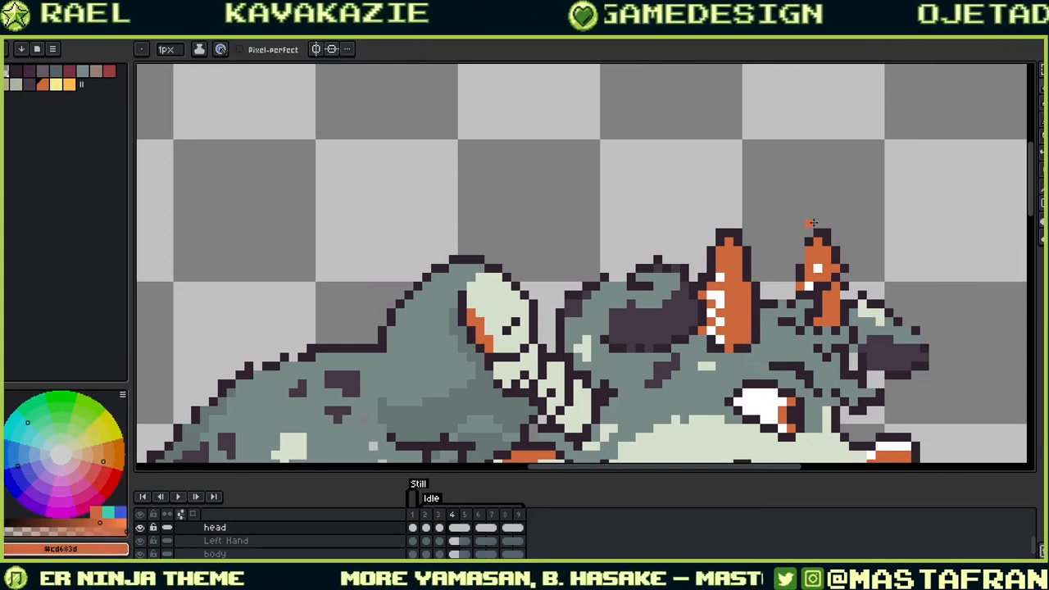
drag(765, 259, 804, 309)
alt+click(768, 281)
click(769, 275)
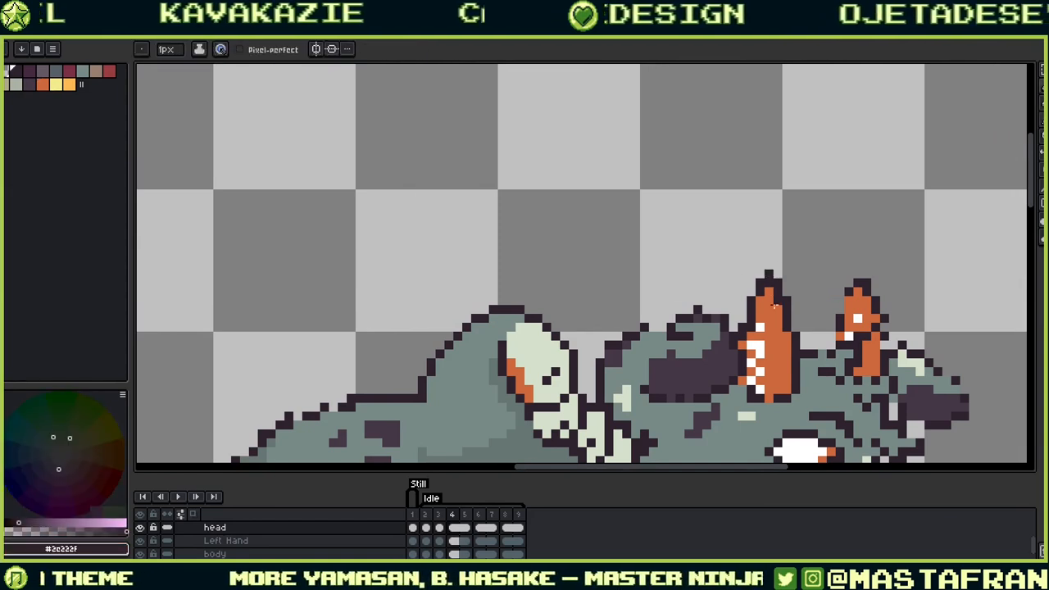
alt+click(769, 293)
Step: Extend the smaller horn's tip to a point and straighten its outer edge using #2e222f and #cd683d
alt+click(863, 280)
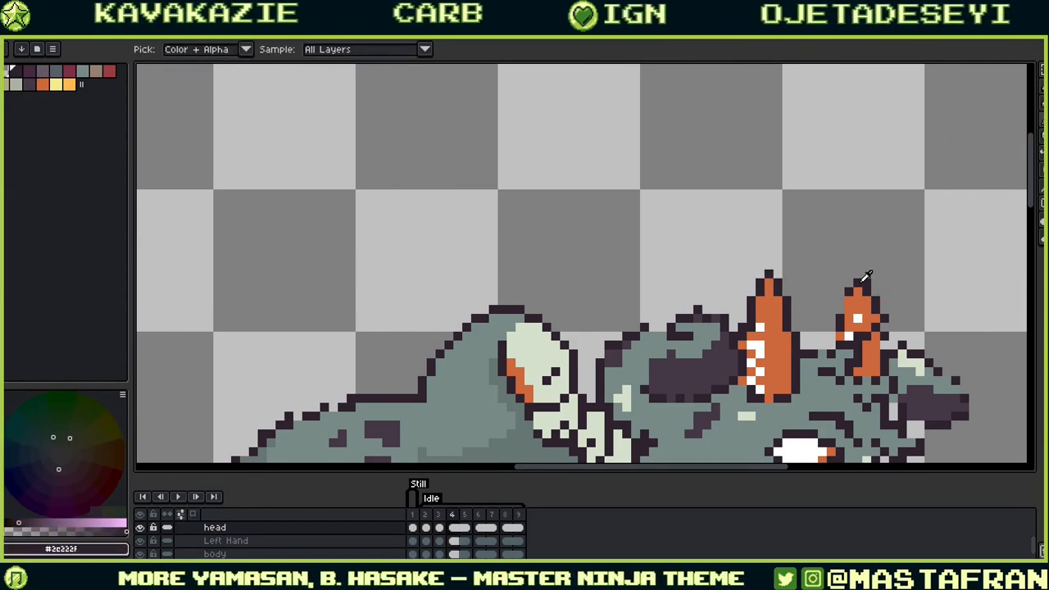
click(858, 274)
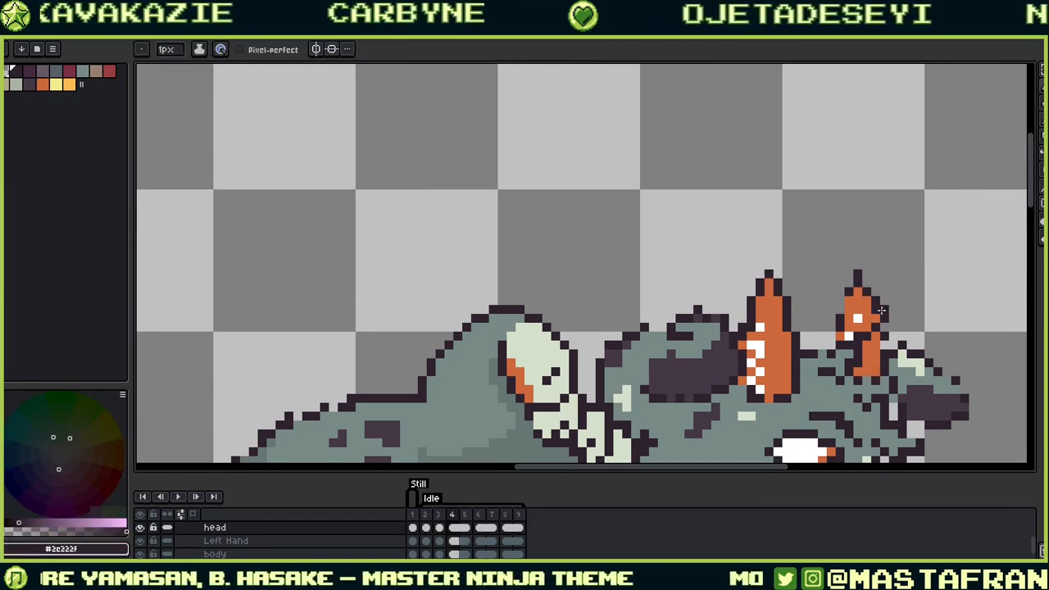
alt+click(883, 317)
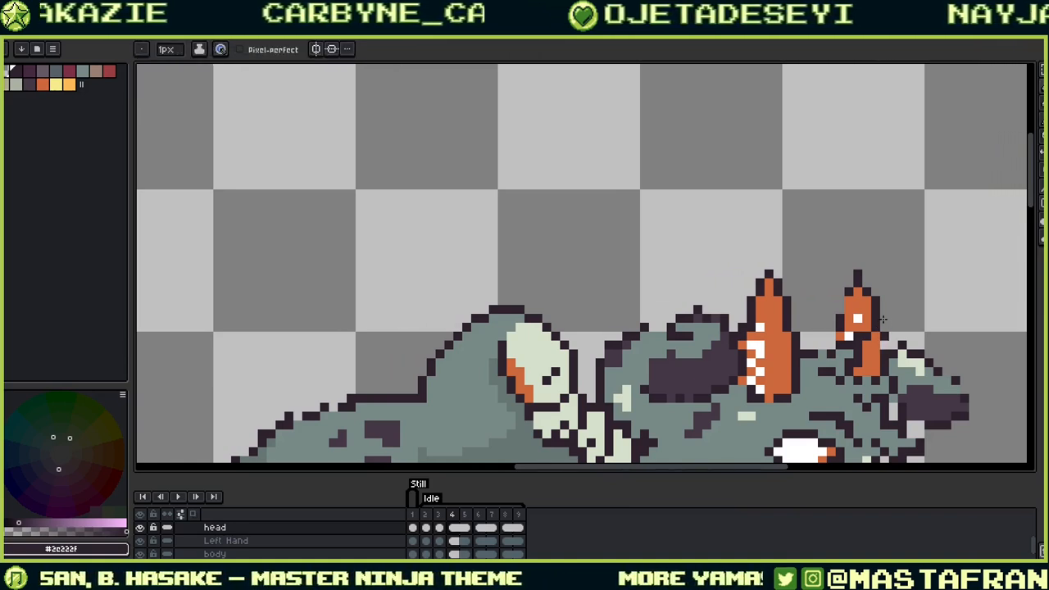
alt+click(868, 338)
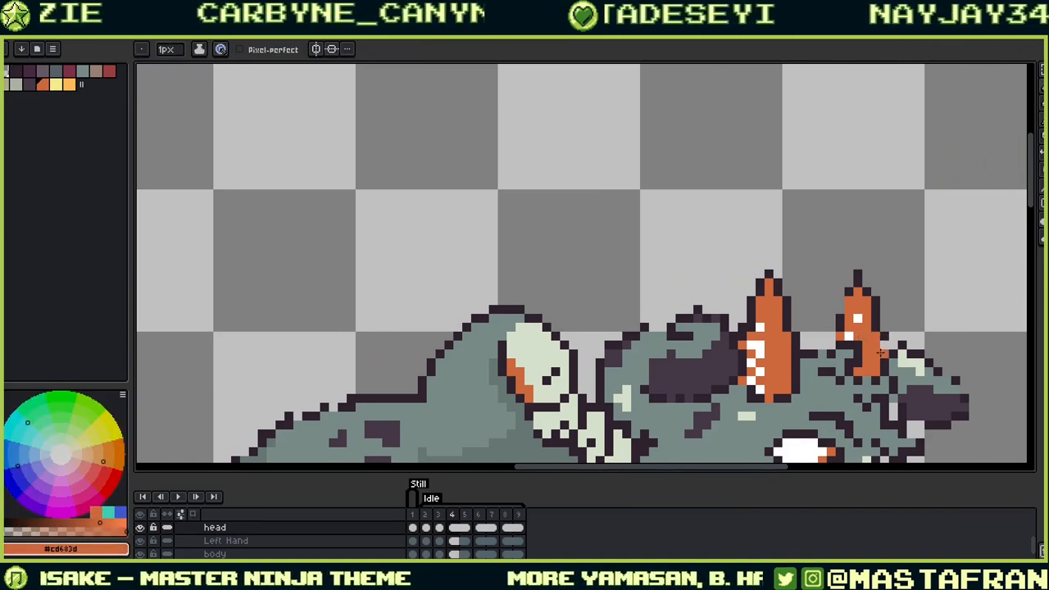
drag(857, 344, 834, 279)
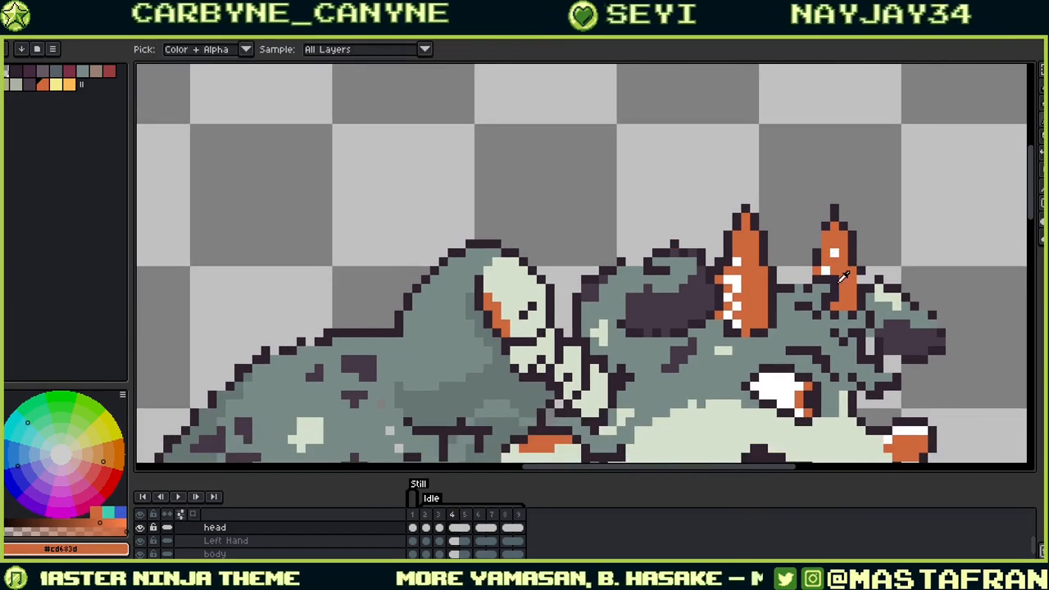
Step: Redraw the dark line at the smaller horn's base and fill around it with the grey fur colour
alt+click(843, 279)
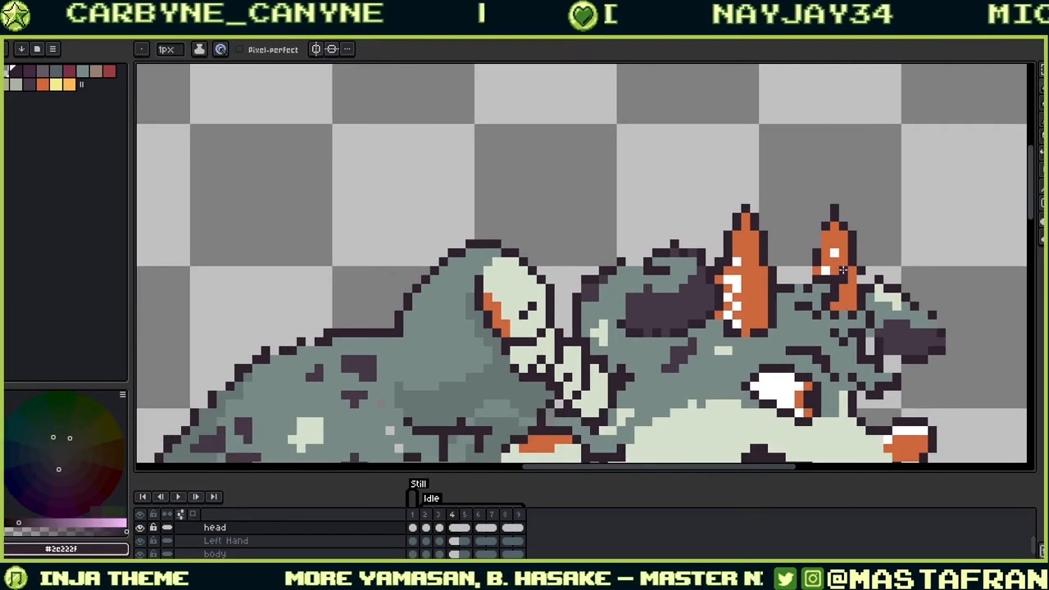
key(alt)
alt+click(824, 287)
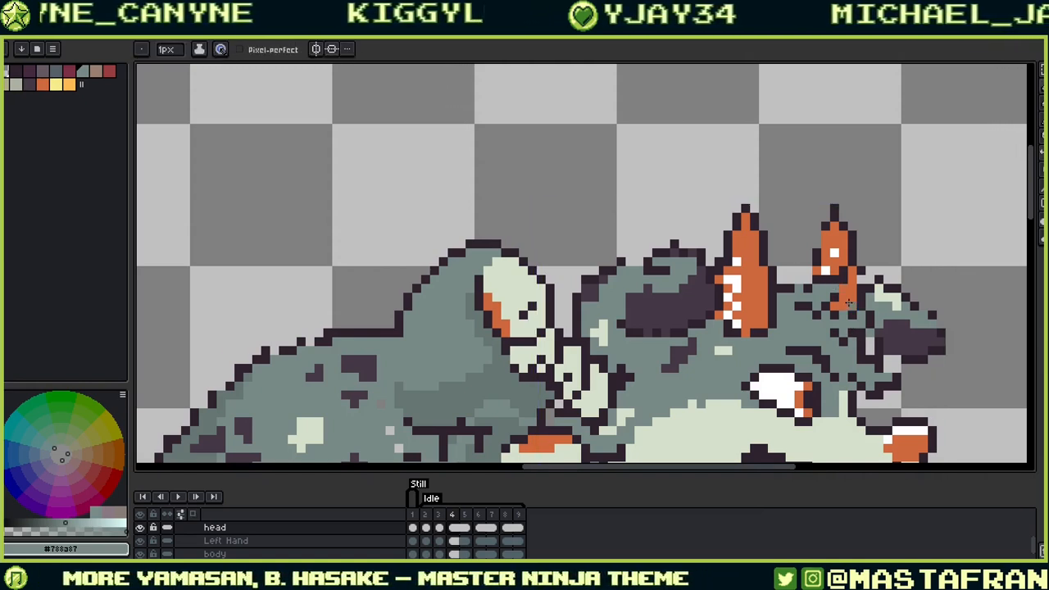
alt+click(842, 287)
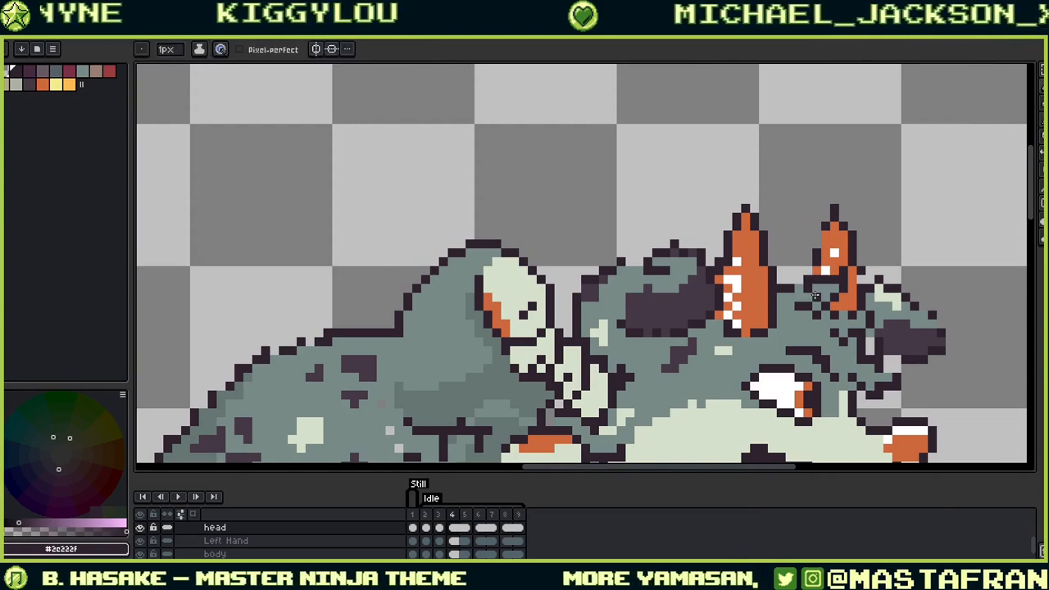
alt+click(817, 291)
drag(831, 288, 870, 335)
Step: Undo the last pixel edits and redraw the smaller horn's inner edge in #2e222f to slim it
key(alt)
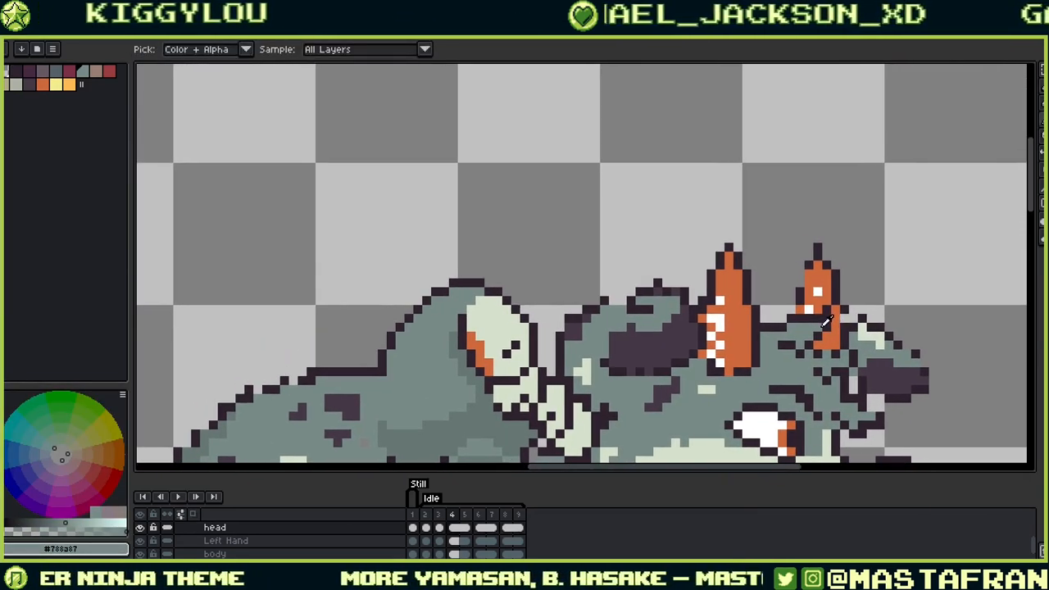
alt+click(797, 302)
key(ctrl+z)
key(ctrl+z)
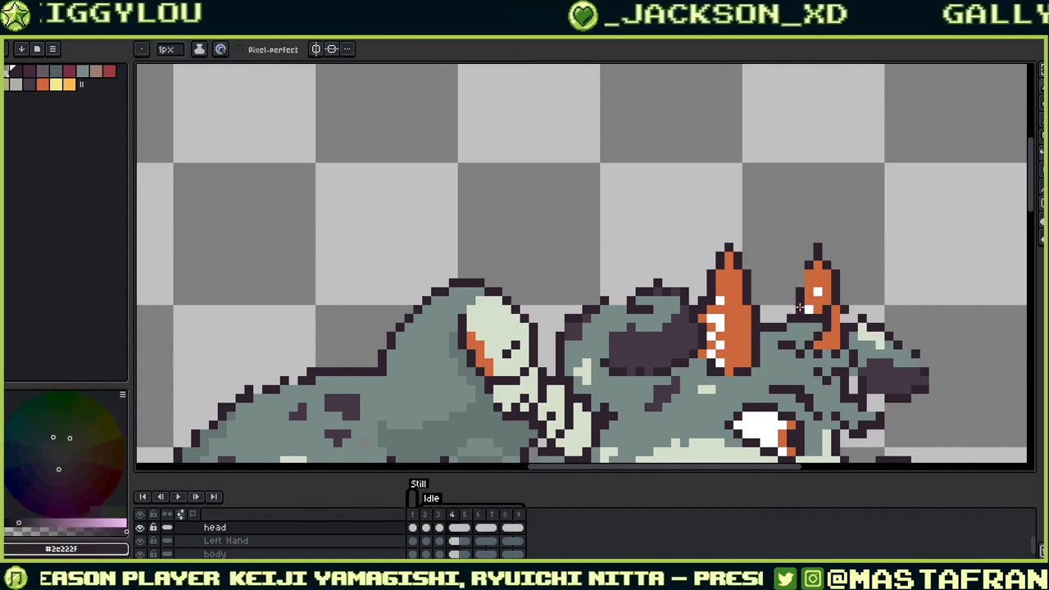
drag(808, 283, 809, 274)
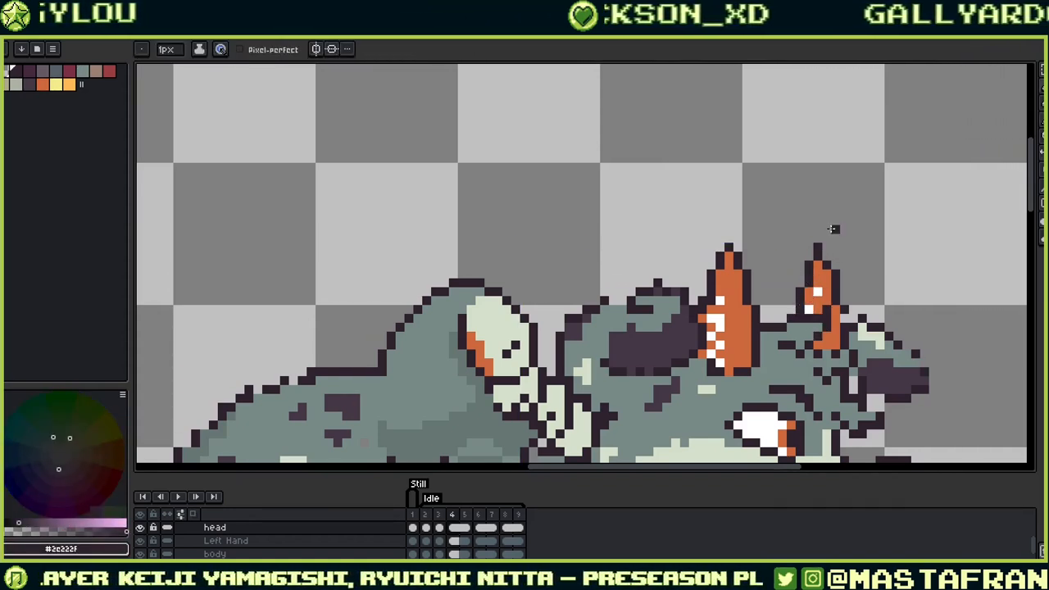
Step: Close and smooth the far ear's outline in #2e222f along its top edge, outer side and dark tip
drag(844, 229, 846, 204)
mouse_move(895, 264)
mouse_down()
mouse_move(913, 216)
mouse_move(812, 265)
mouse_move(894, 221)
mouse_up()
key(alt)
key(alt)
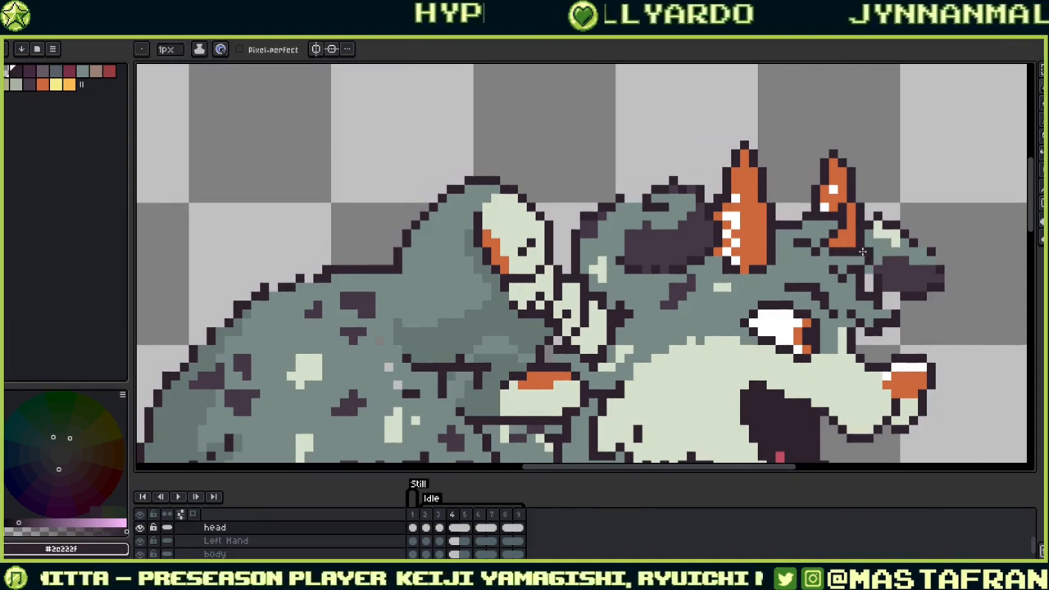
drag(879, 274, 874, 217)
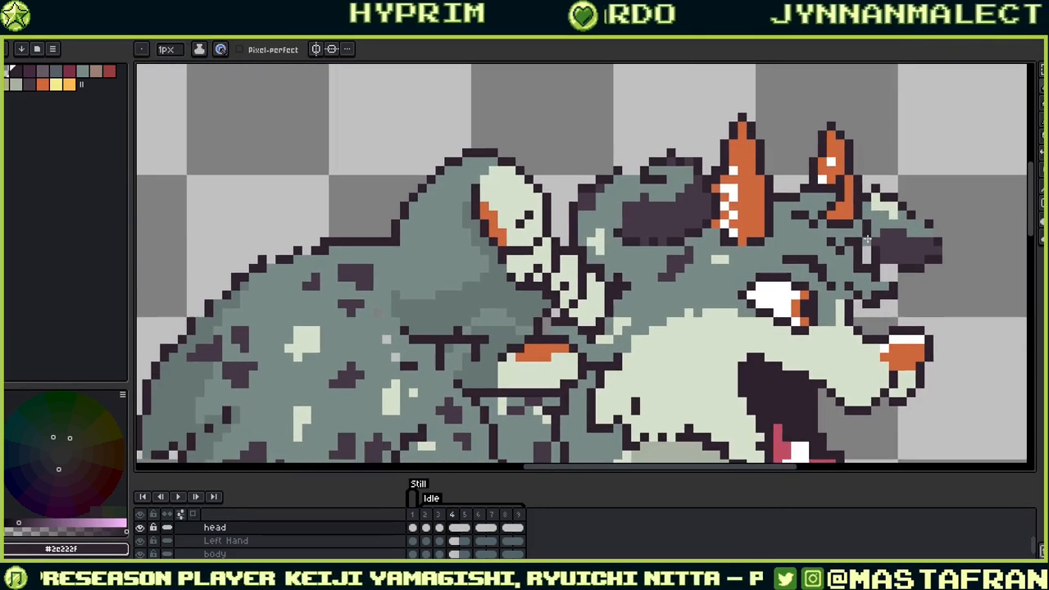
key(alt)
key(alt)
drag(896, 307, 860, 286)
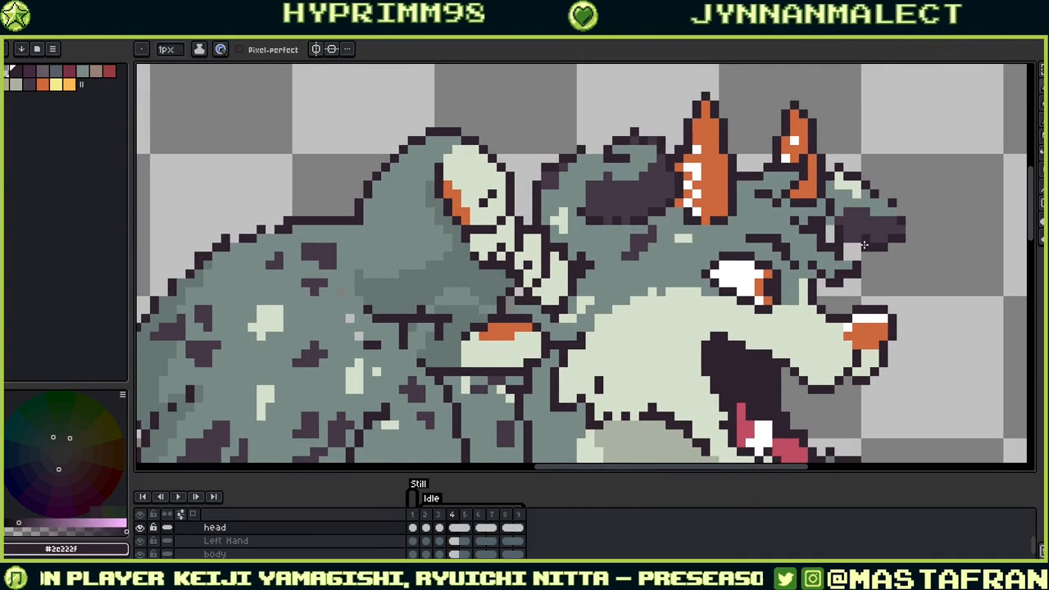
key(alt)
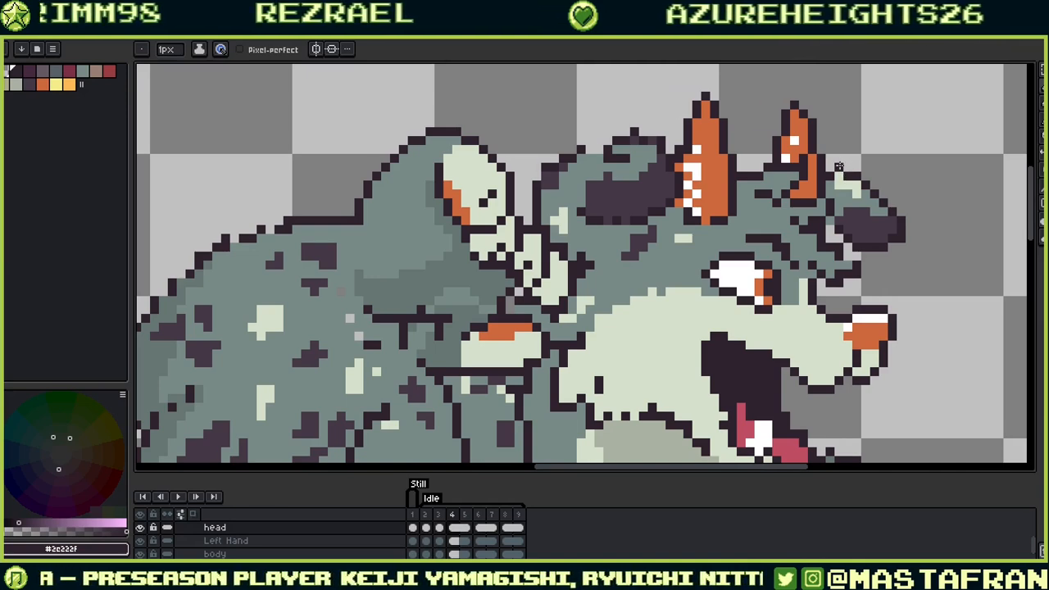
drag(866, 168, 935, 212)
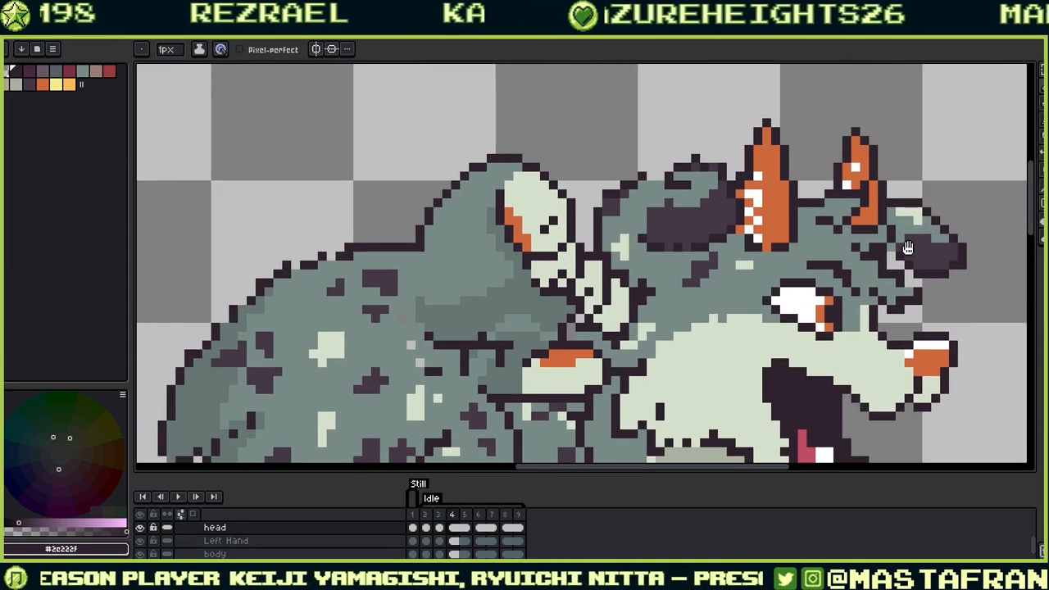
drag(909, 248, 844, 231)
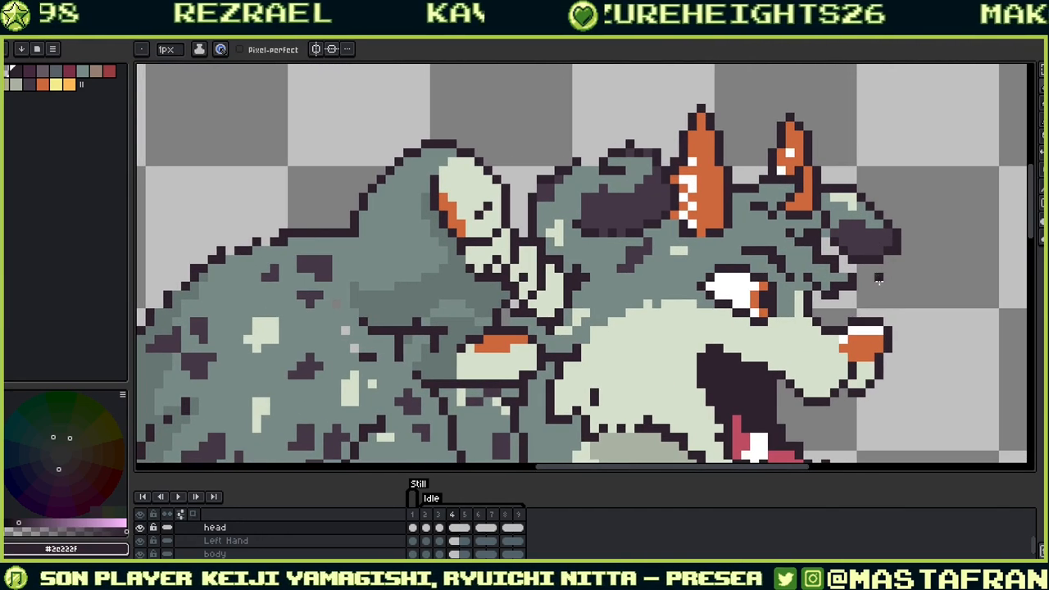
Step: Redraw the brow tuft beneath the far ear, extending its grey fur fill and outlining it in #2e222f
alt+click(816, 259)
scroll(836, 309, up, 1)
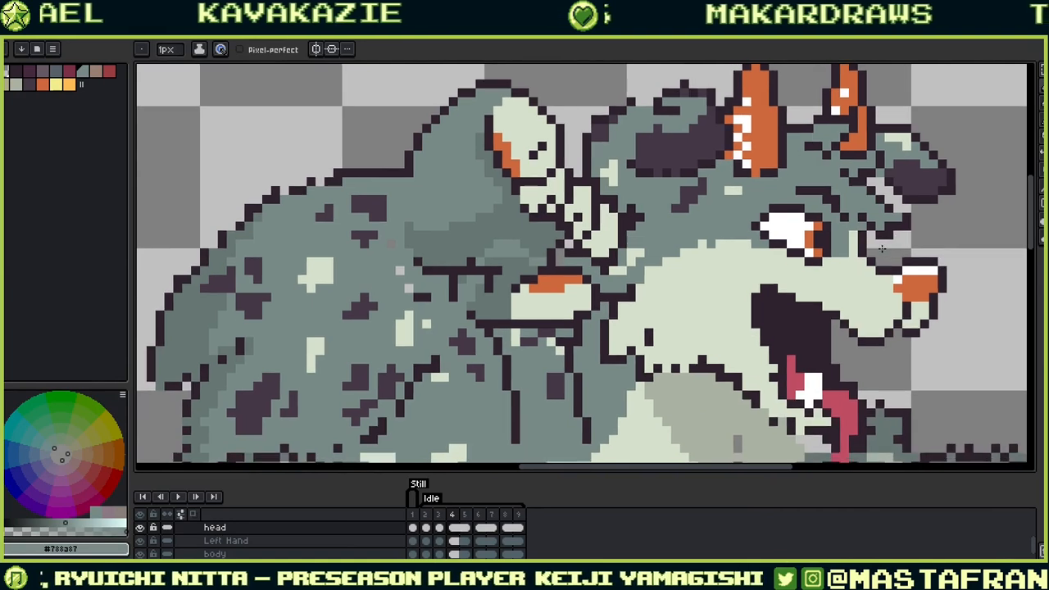
alt+click(865, 209)
scroll(885, 252, down, 1)
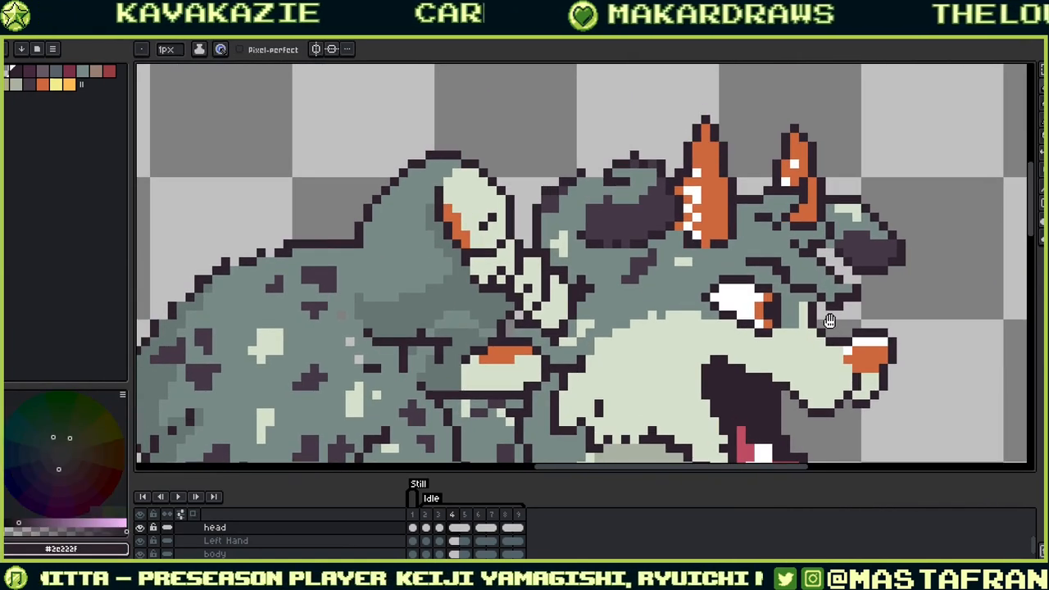
alt+click(822, 282)
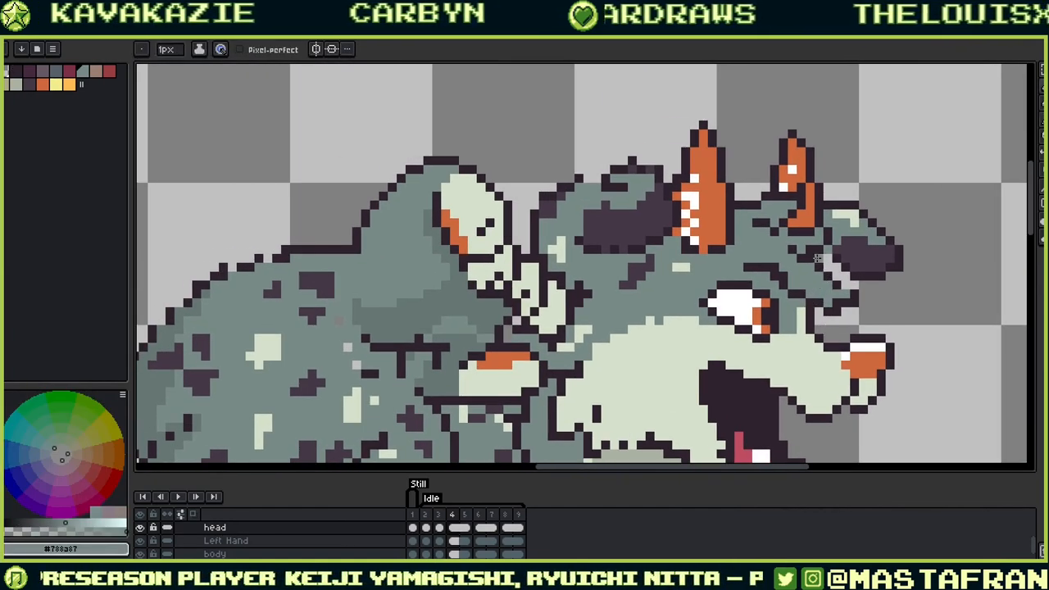
drag(854, 294, 804, 261)
Step: Darken the brow tuft's upper edge and tip in #2e222f and compare the head with the neighbouring frame
key(alt)
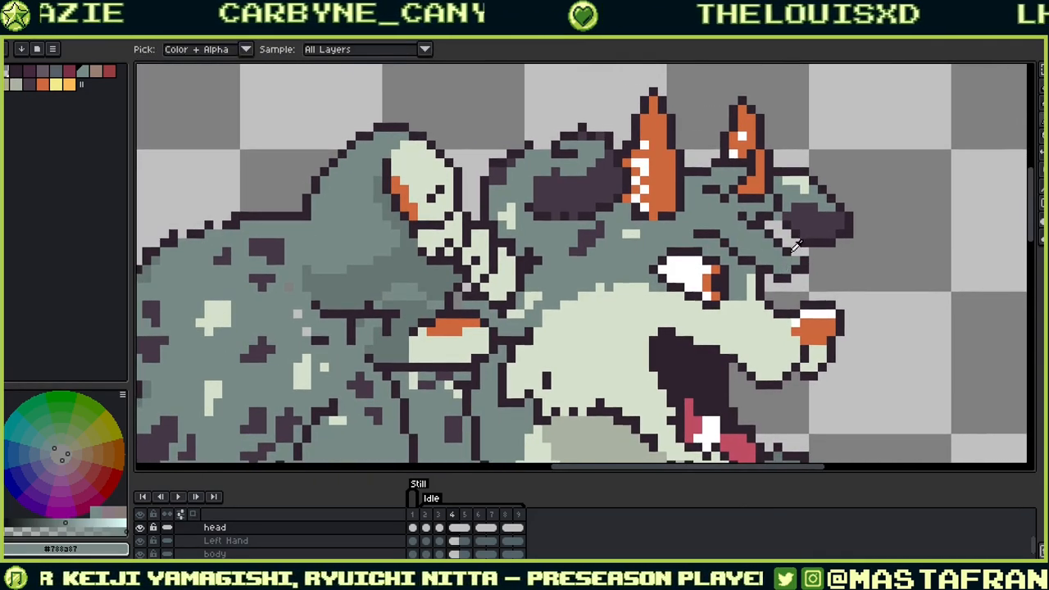
alt+click(794, 244)
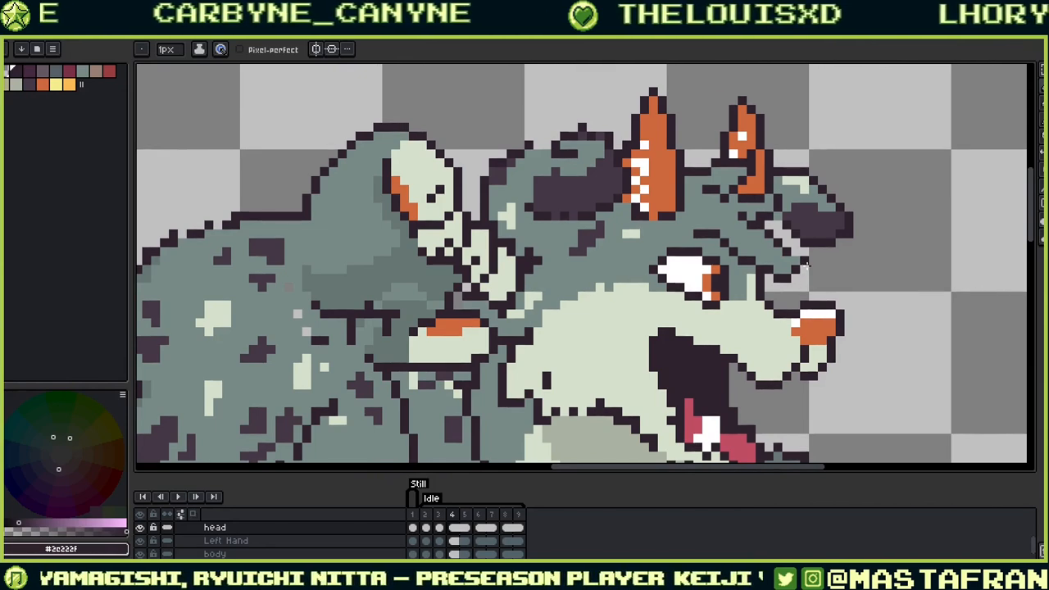
key(Left)
key(Right)
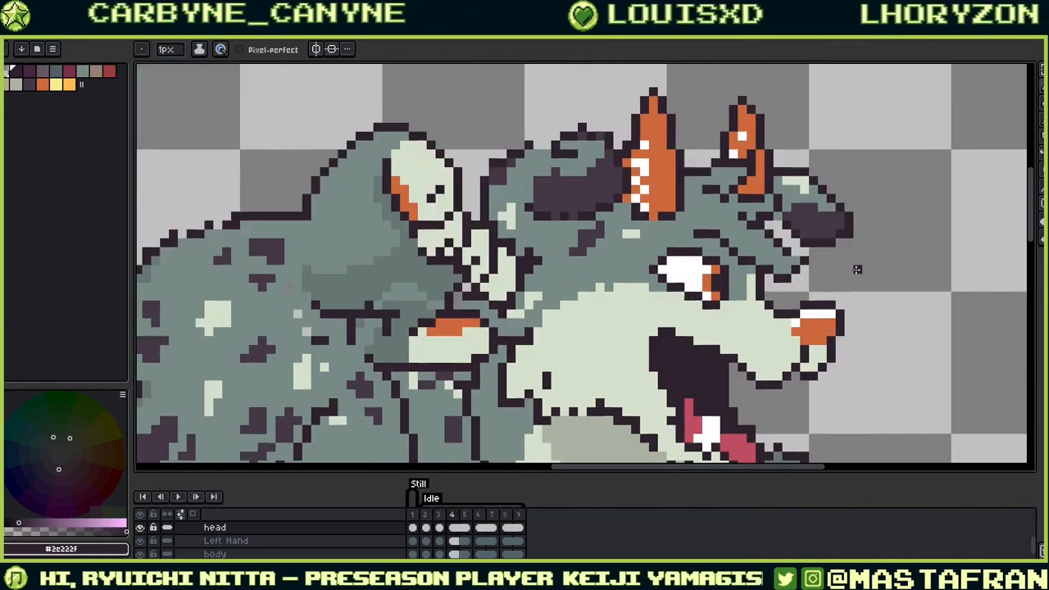
Step: Clean up the stray dark pixels inside the brow tuft with the grey fur colour and smooth its contour
scroll(831, 278, left, 3)
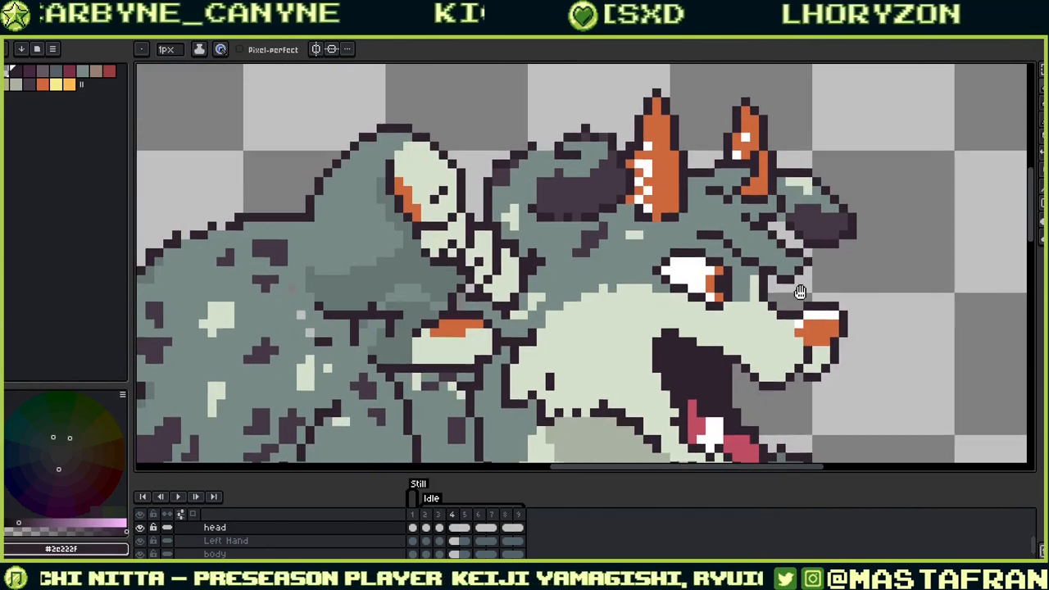
key(alt)
alt+click(833, 255)
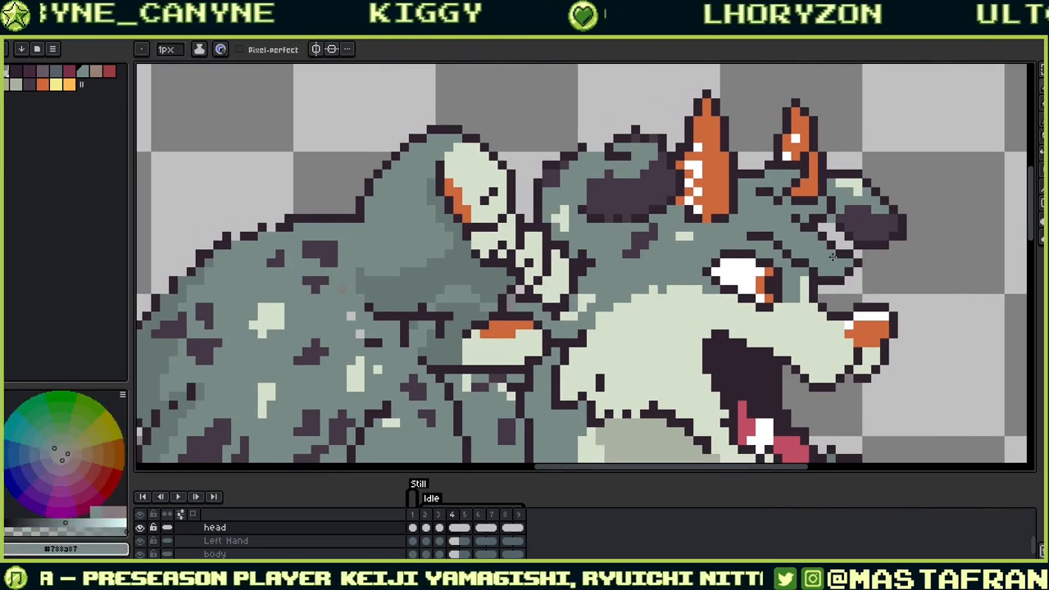
scroll(820, 259, left, 3)
alt+click(858, 275)
alt+click(848, 286)
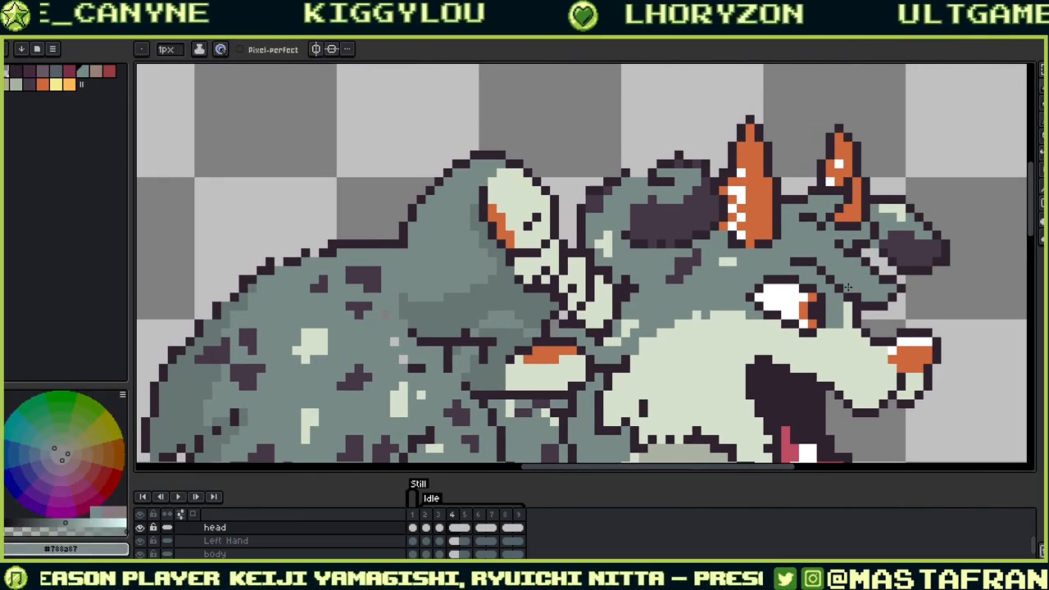
scroll(861, 213, right, 3)
scroll(866, 245, down, 2)
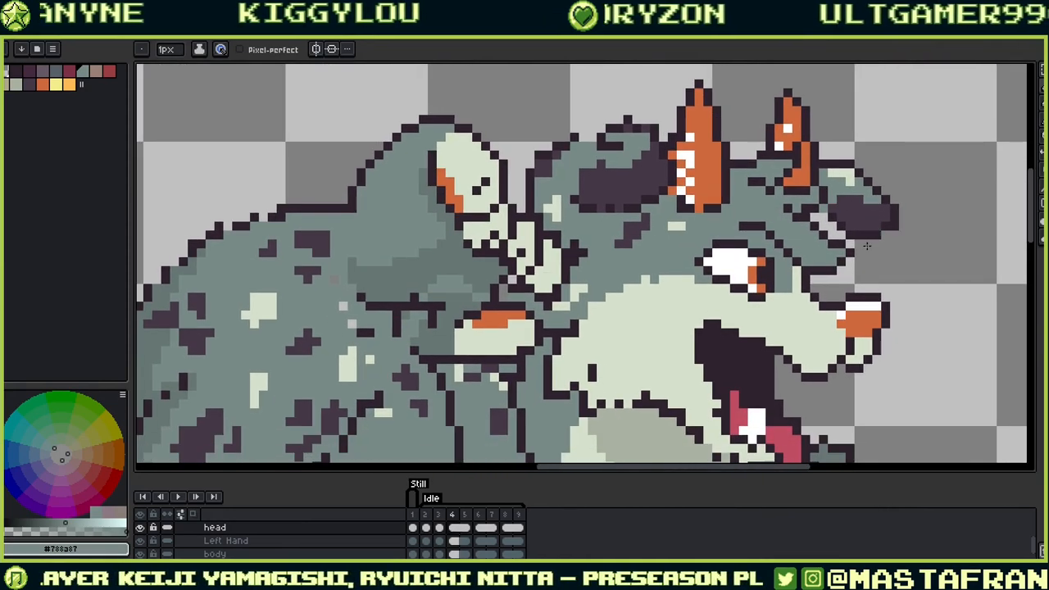
Step: Reshape the underside and tip of the brow tuft above the snout using #2e222f and the grey fur colour
alt+click(844, 269)
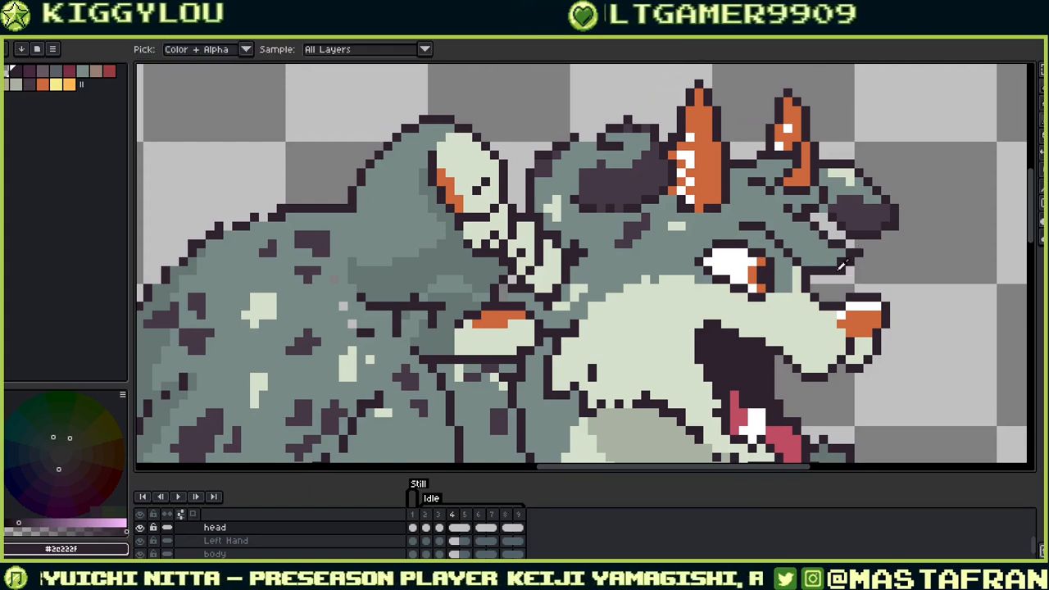
alt+click(842, 278)
alt+click(821, 271)
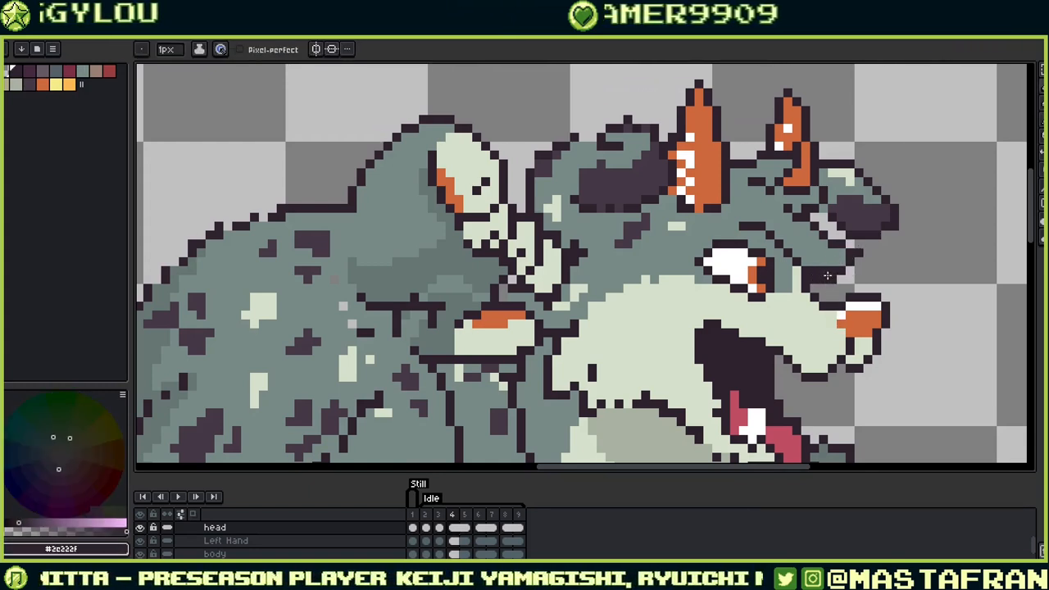
alt+click(822, 269)
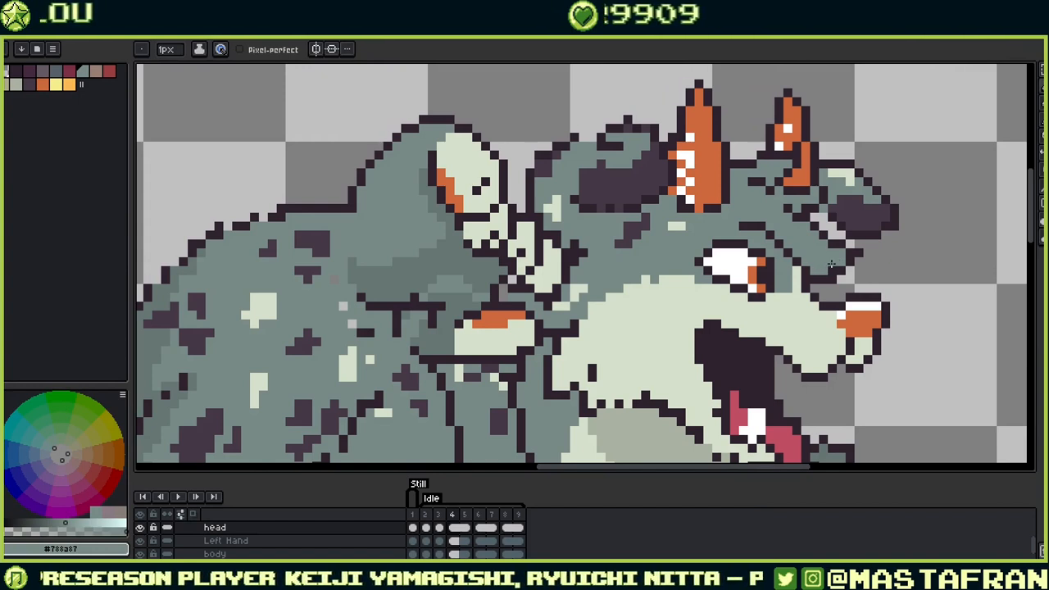
key(v)
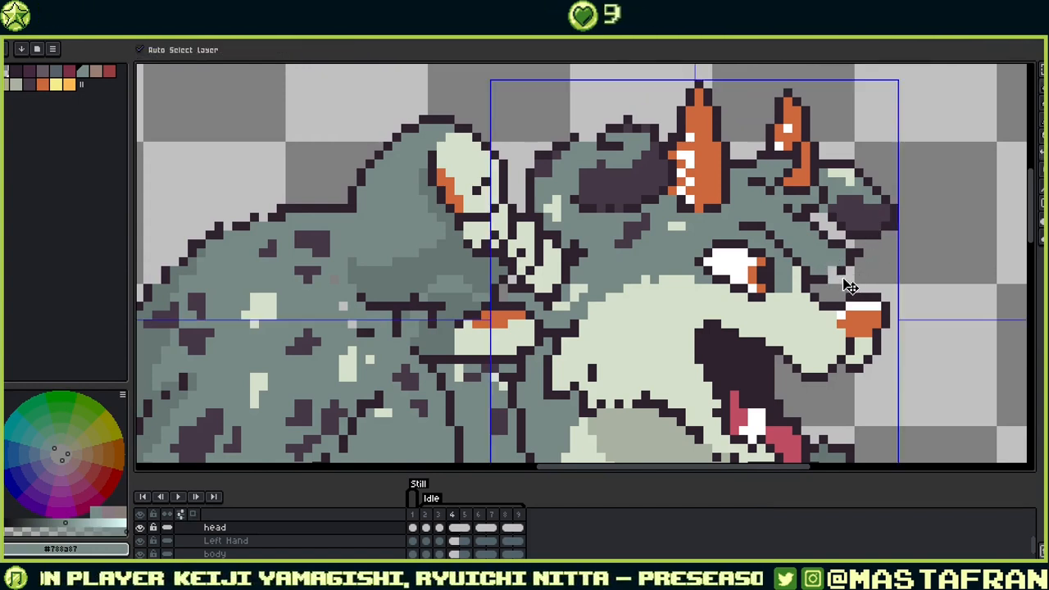
key(b)
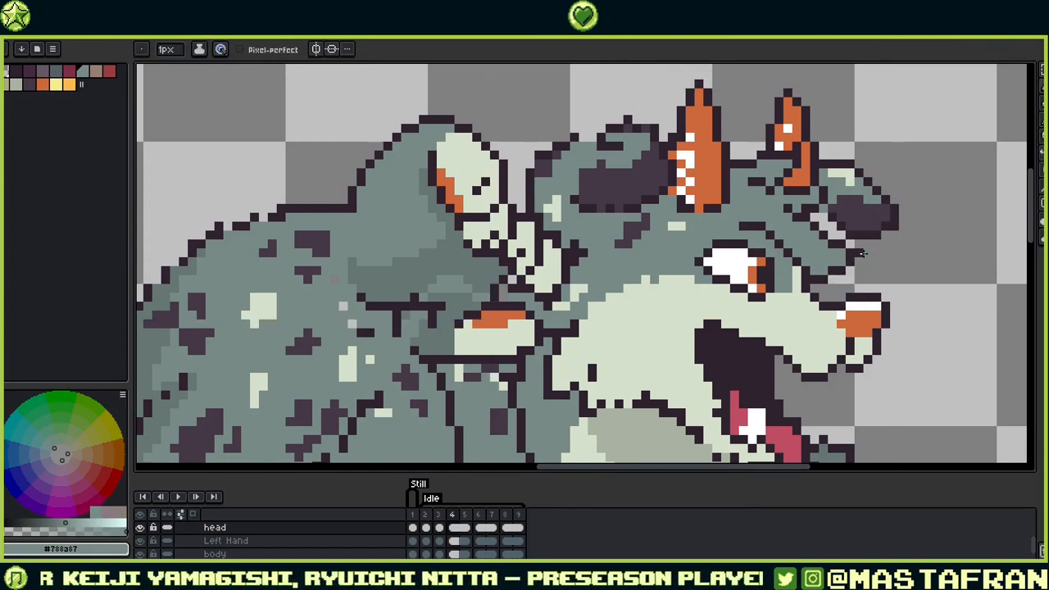
alt+click(828, 279)
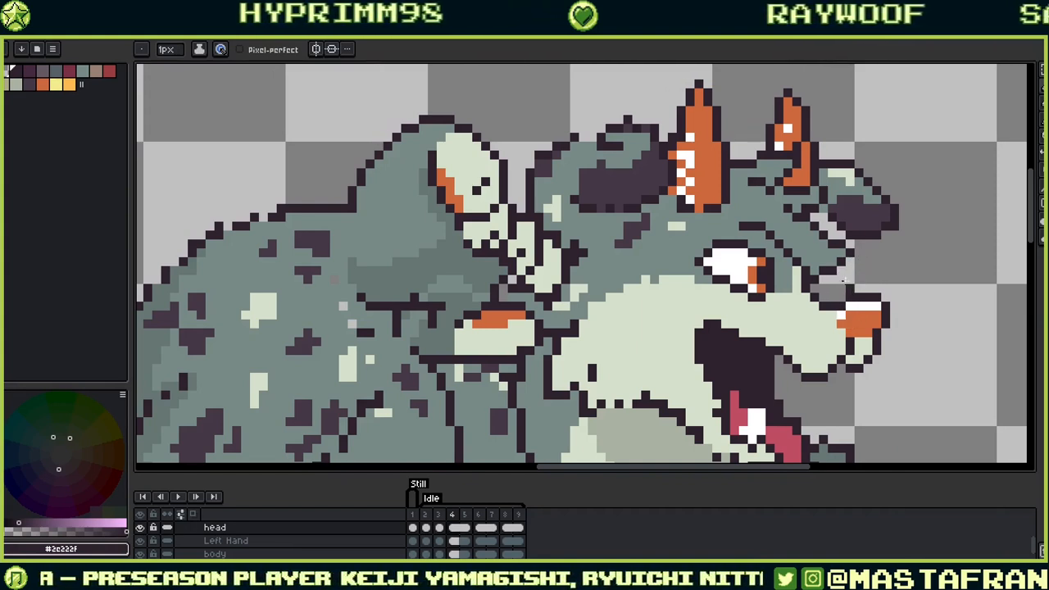
Step: Redraw the crease lines between the far ear's base and the forehead in #2e222f over the grey fur
alt+click(823, 244)
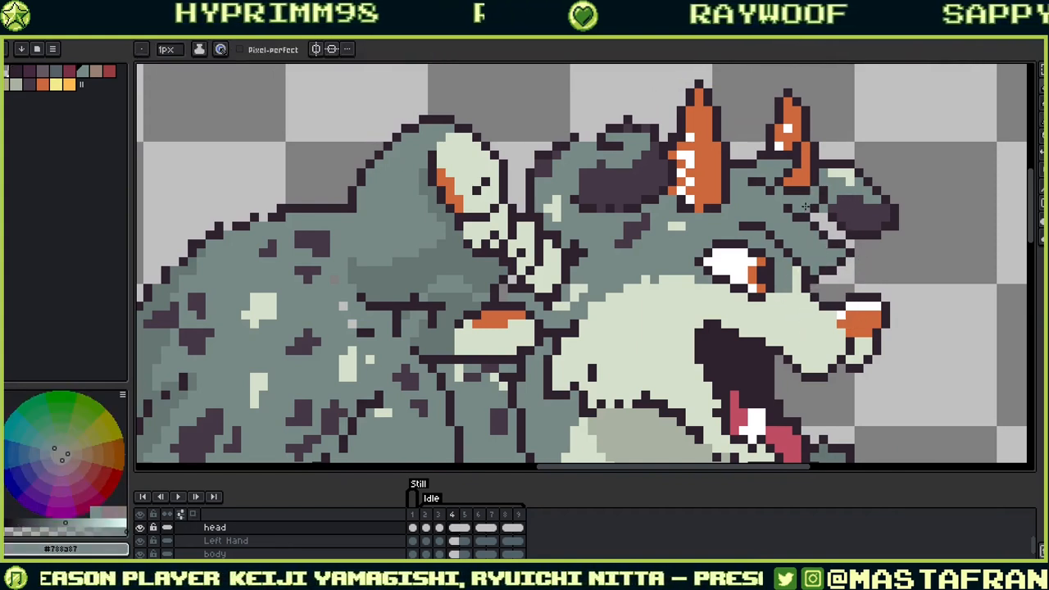
drag(820, 237, 818, 336)
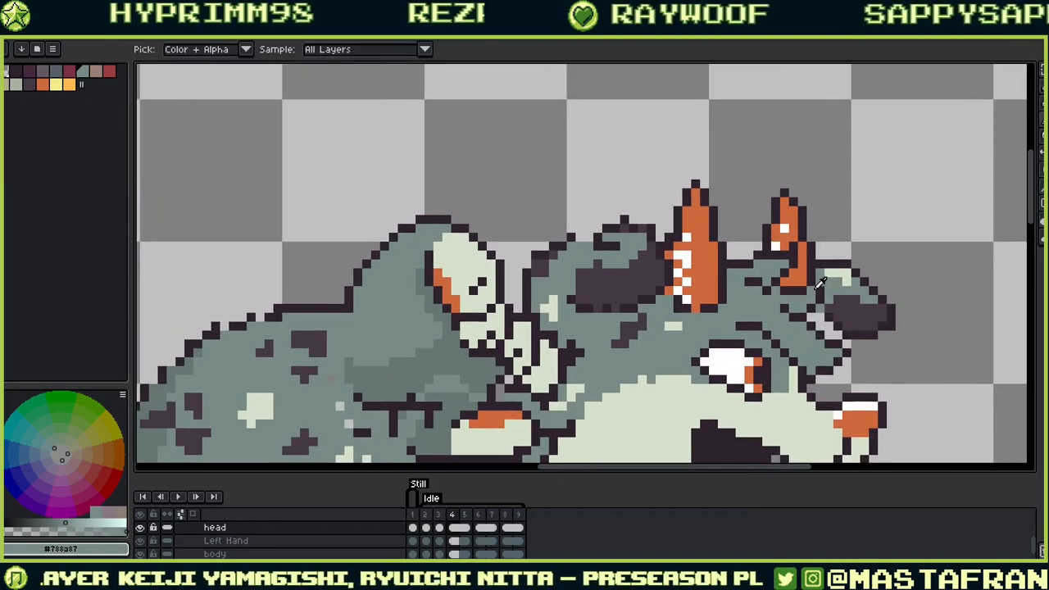
alt+click(822, 285)
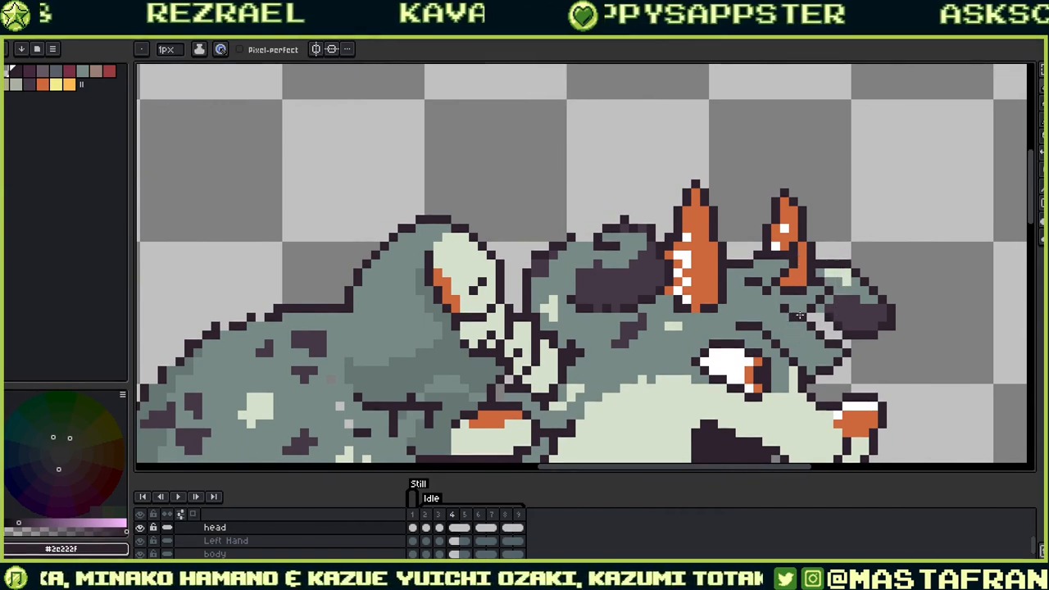
drag(793, 270, 851, 286)
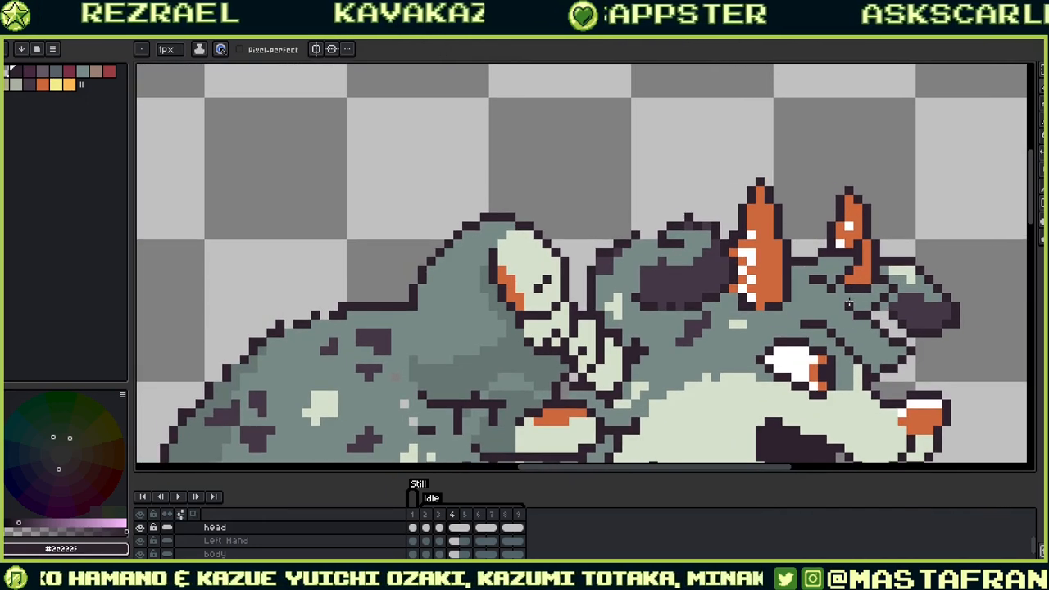
Step: Smooth the near ear's top outline and draw the lower edge of its dark patch in #2e222f
drag(689, 252, 746, 260)
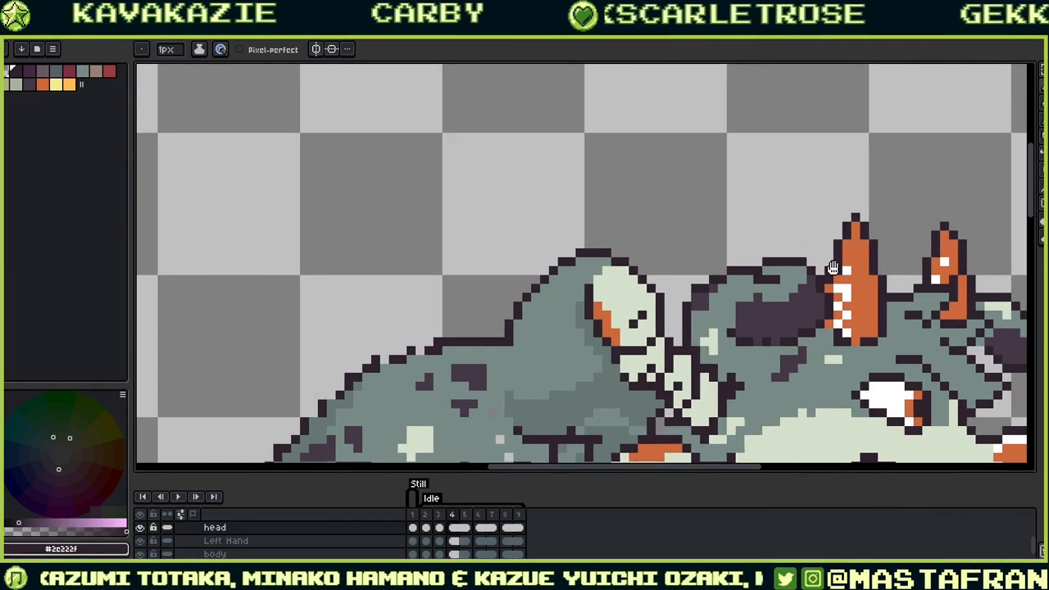
drag(848, 265, 866, 219)
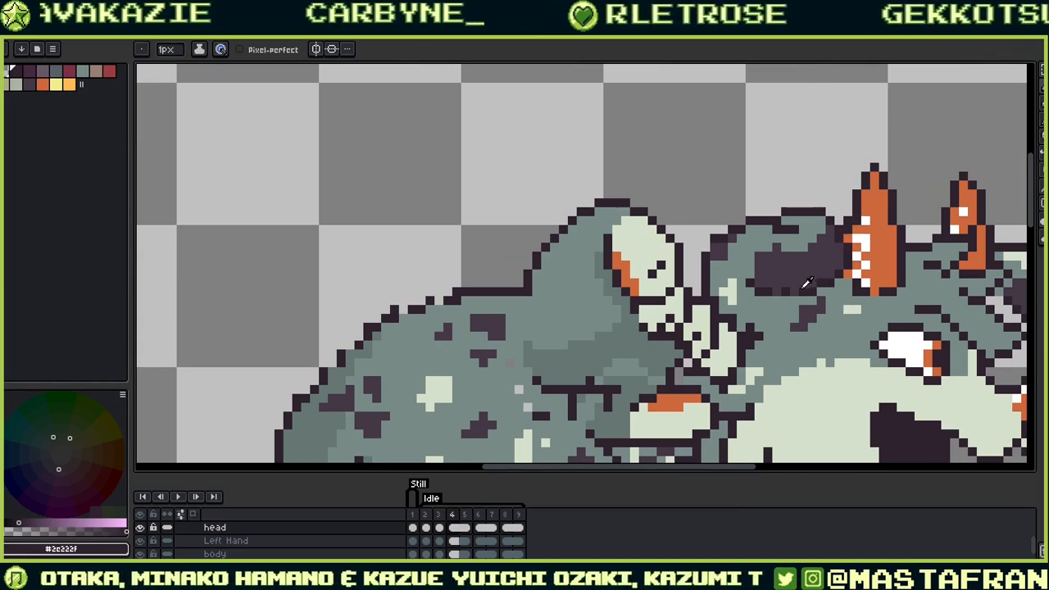
click(777, 292)
key(i)
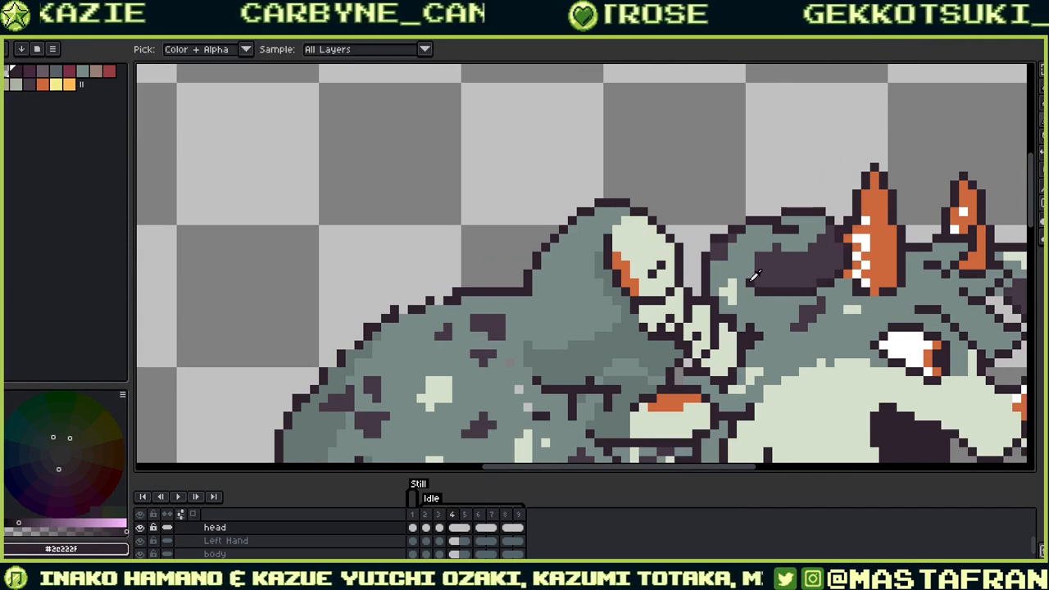
key(b)
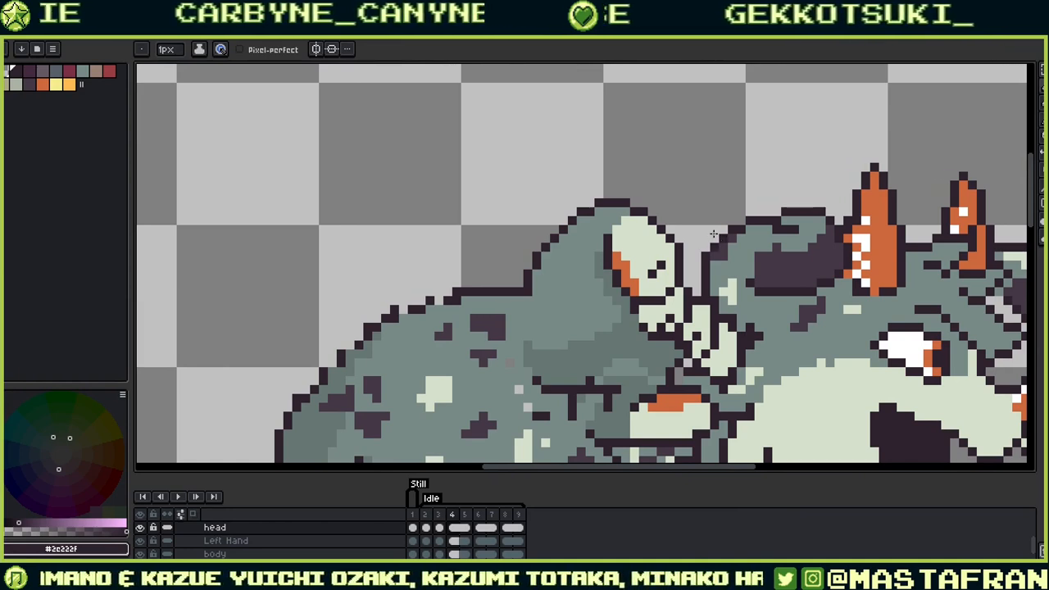
Step: Reshape the near ear's dark patch, trimming its upper edge with grey fur and extending its pointed end in #443846
drag(805, 237, 817, 223)
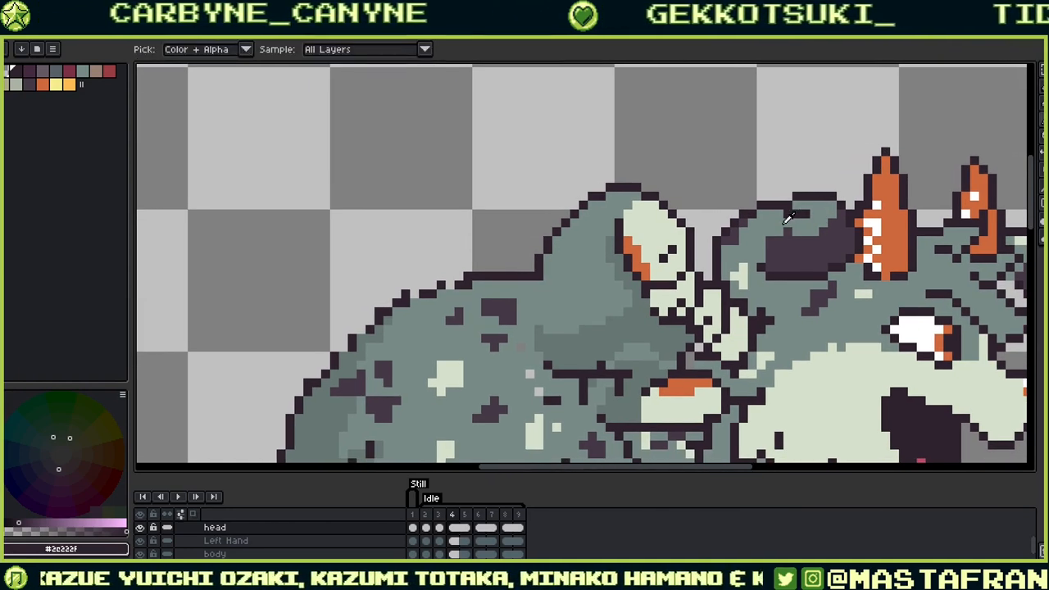
alt+click(784, 224)
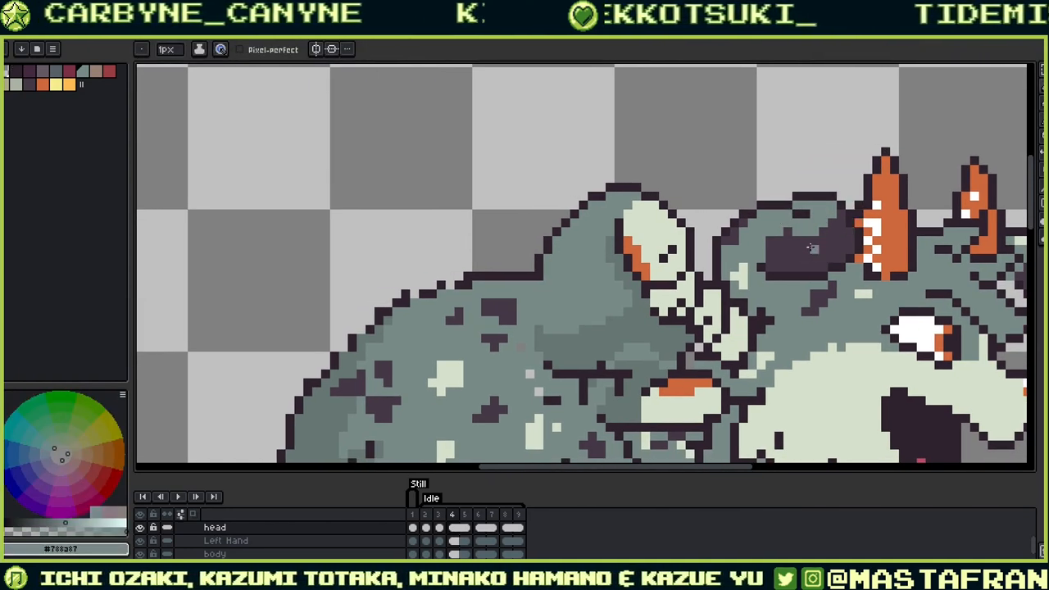
alt+click(805, 220)
drag(788, 232, 777, 237)
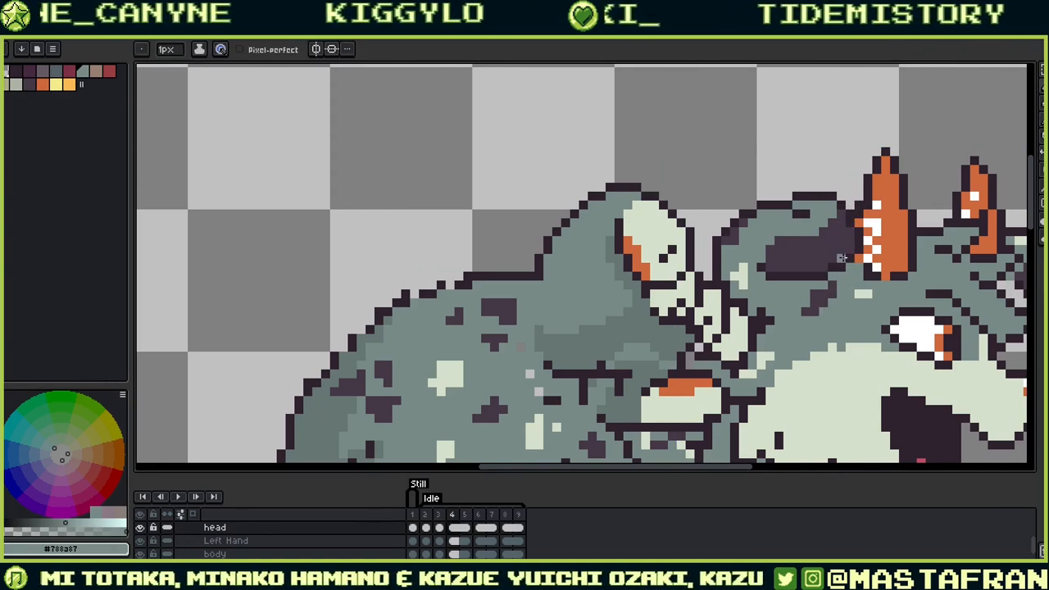
alt+click(780, 245)
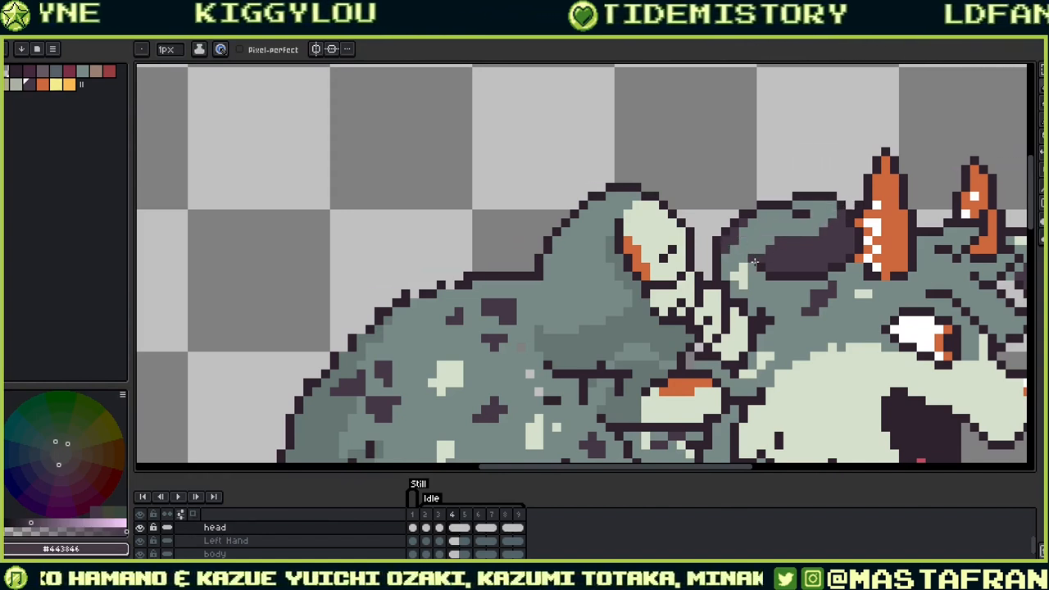
alt+click(744, 226)
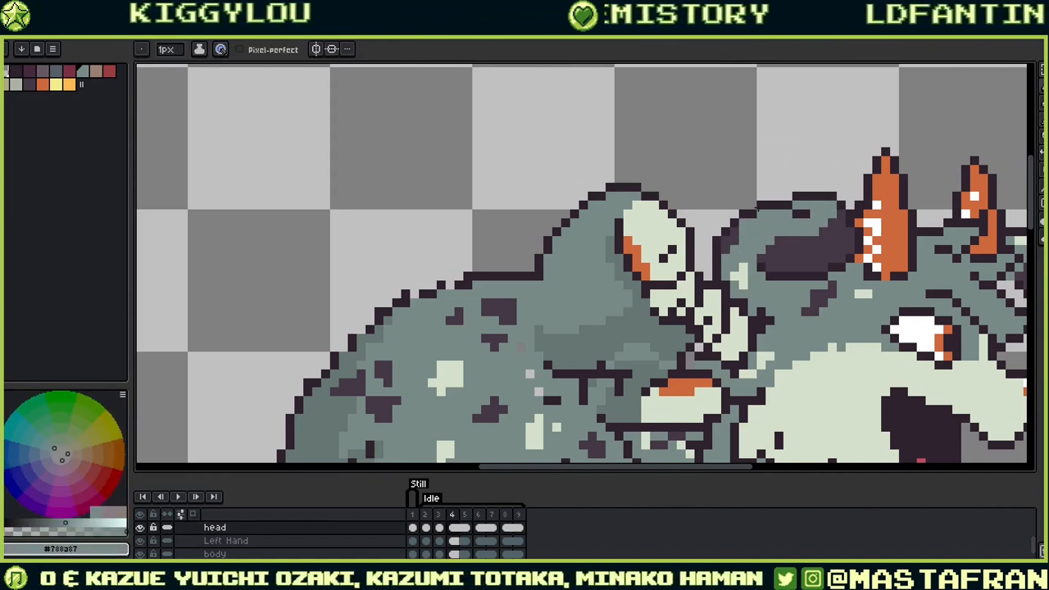
Step: Isolate the head layer so that every other layer of the dog is hidden
drag(708, 249, 790, 267)
mouse_move(868, 393)
mouse_down()
mouse_move(811, 274)
mouse_move(773, 243)
mouse_move(724, 292)
mouse_move(756, 304)
mouse_move(658, 329)
mouse_up()
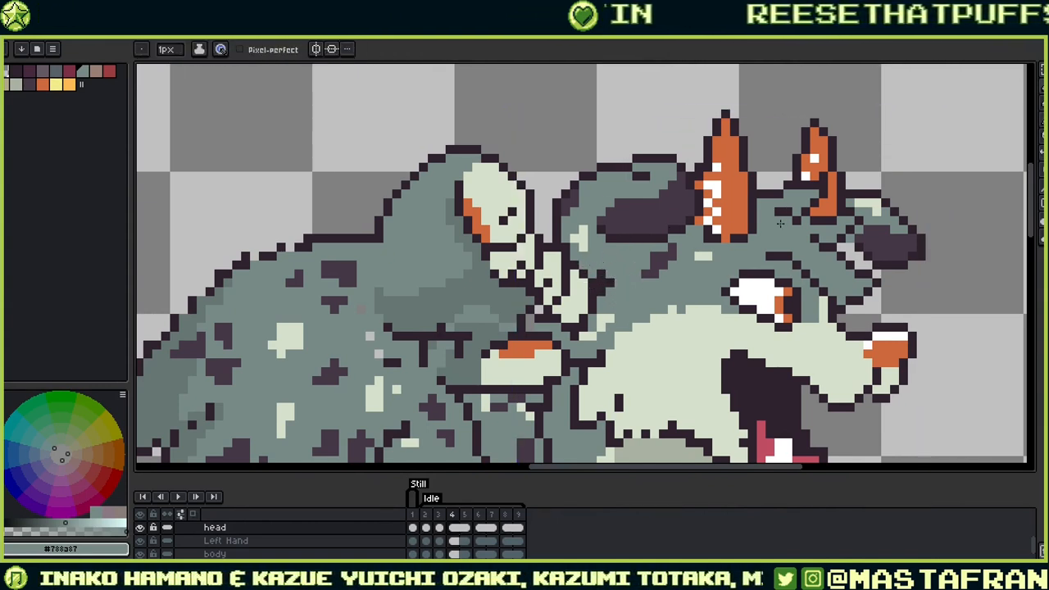
mouse_move(783, 339)
mouse_down()
mouse_move(773, 314)
mouse_move(781, 334)
mouse_up()
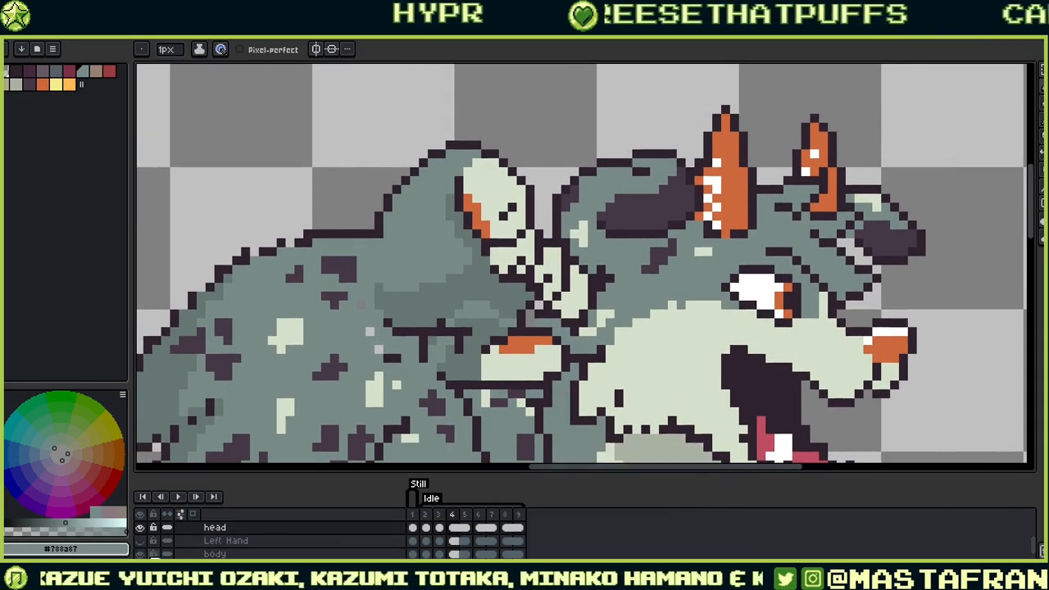
scroll(245, 541, down, 1)
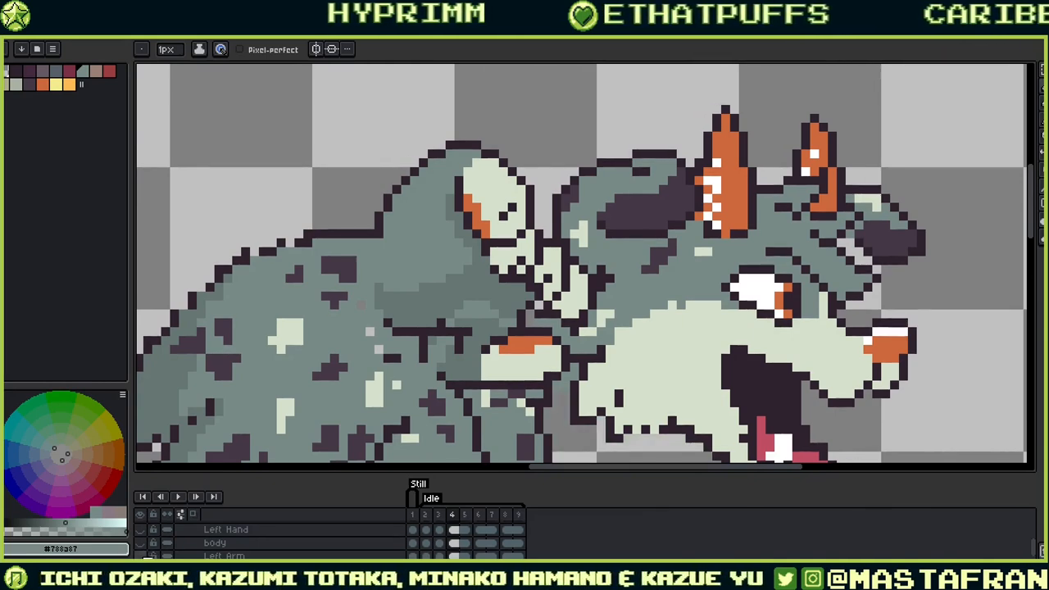
scroll(246, 537, down, 2)
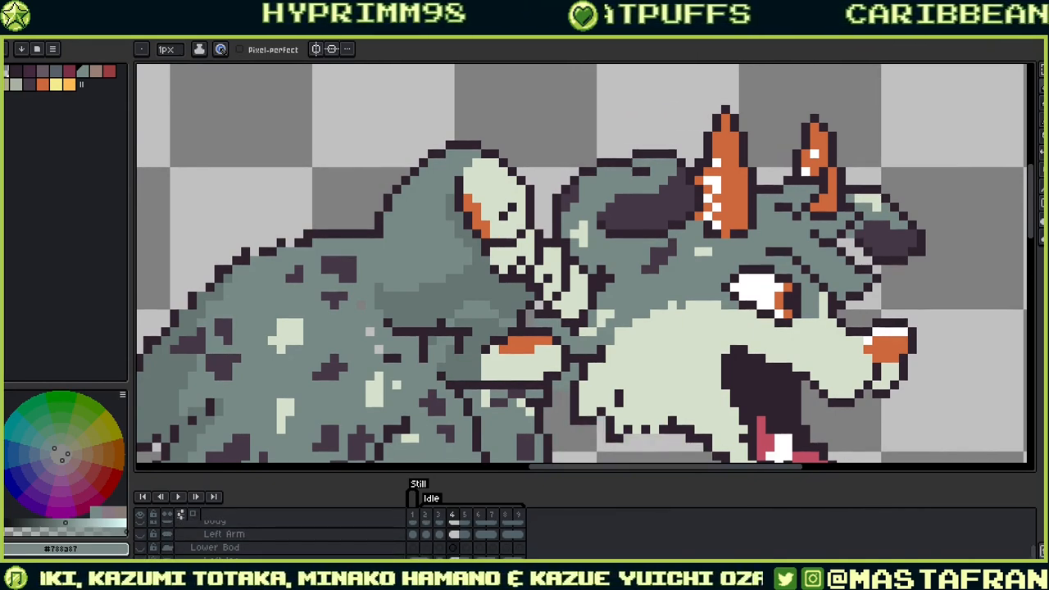
scroll(216, 541, down, 3)
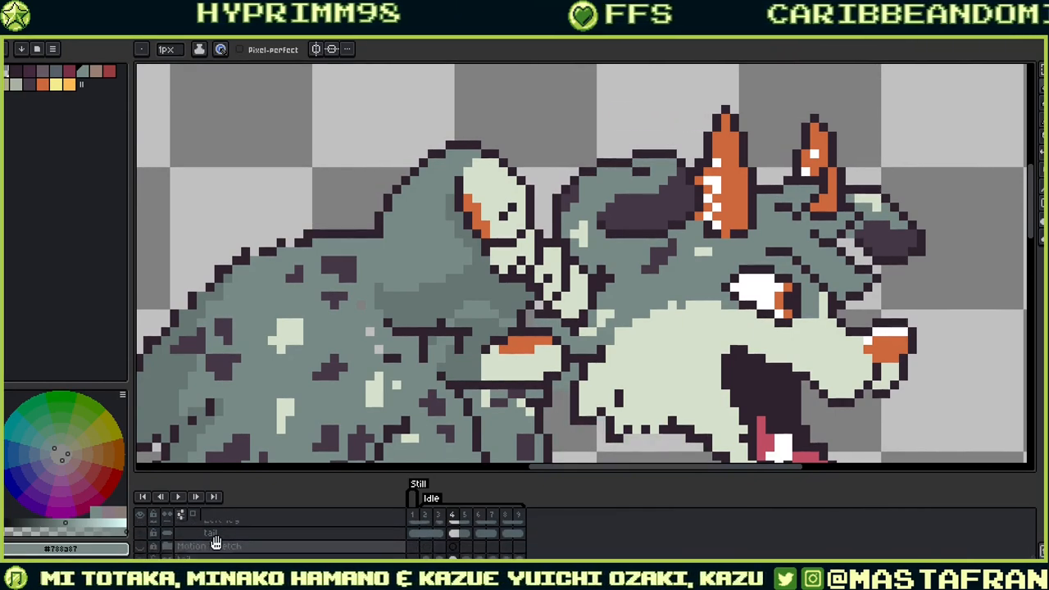
scroll(226, 538, up, 3)
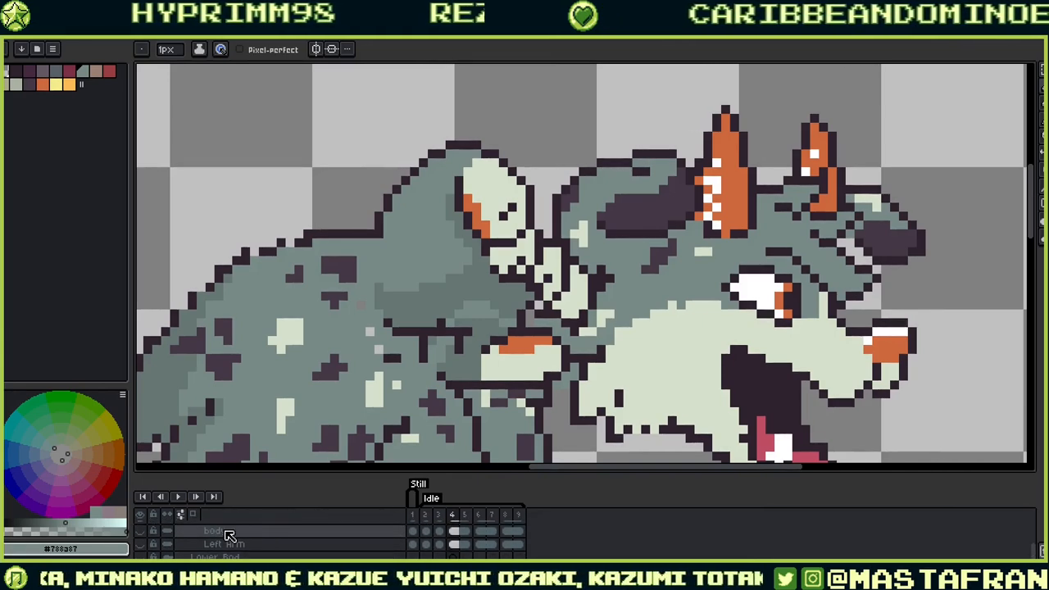
scroll(246, 542, up, 3)
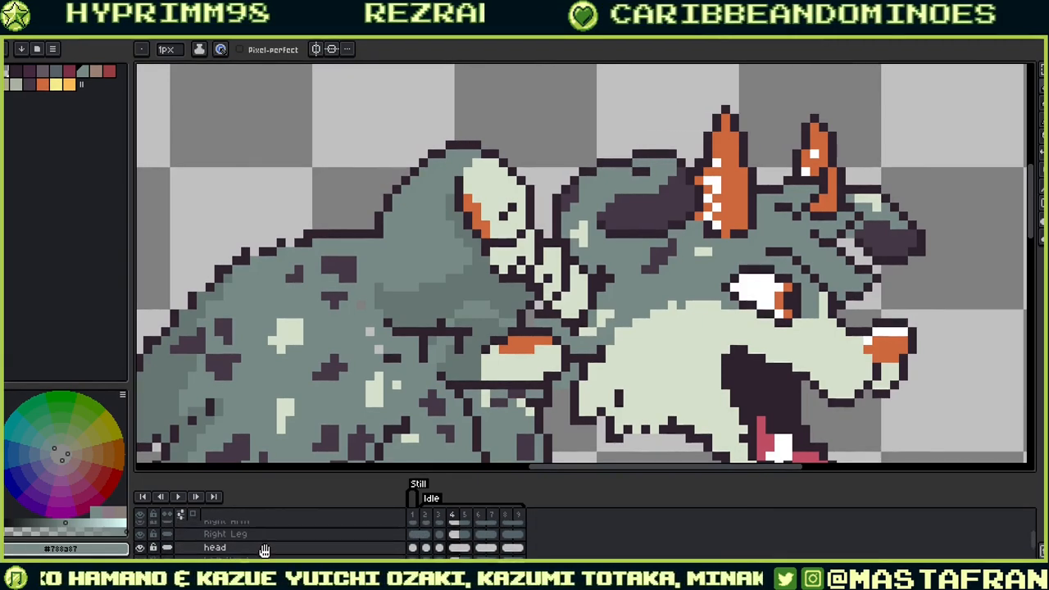
alt+click(140, 547)
scroll(240, 541, up, 2)
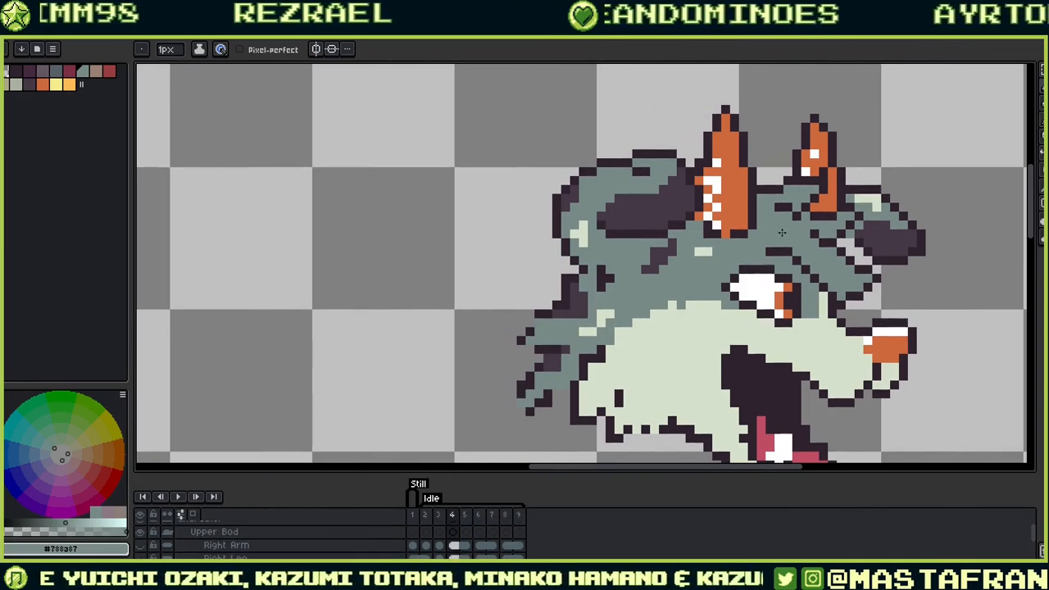
Step: Reshape the lower fur tuft behind the cheek, redrawing its rounded tip and underside in #2e222f and filling it with grey fur
drag(814, 332, 923, 252)
alt+click(653, 231)
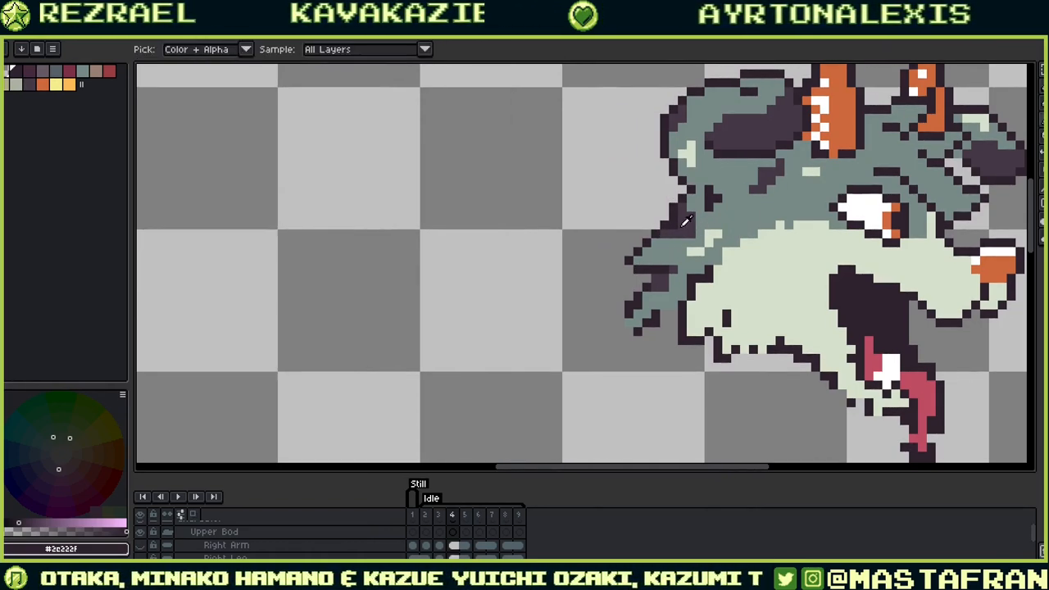
alt+click(691, 211)
alt+click(642, 312)
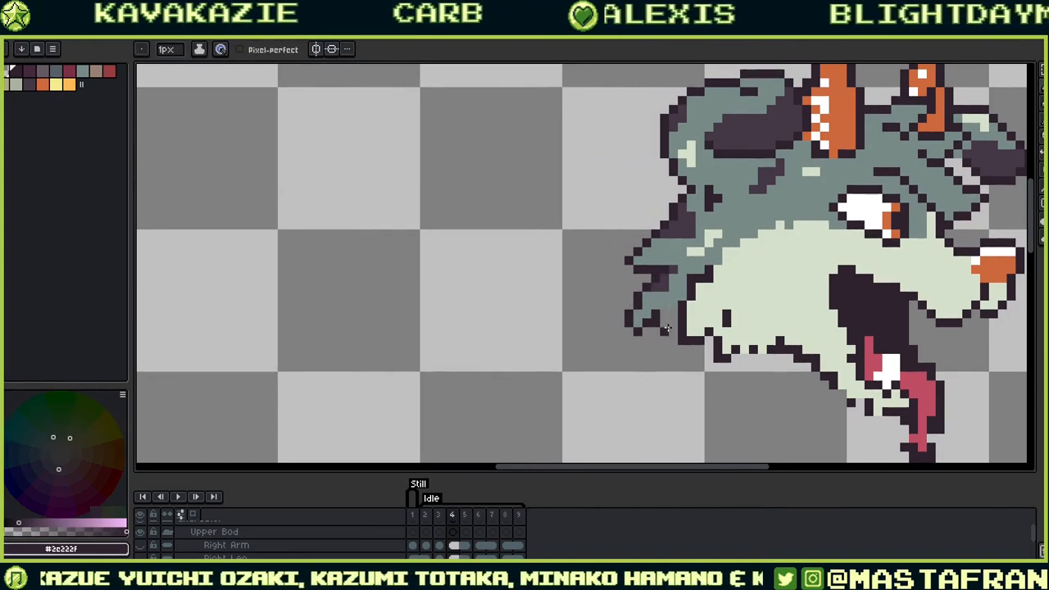
key(alt)
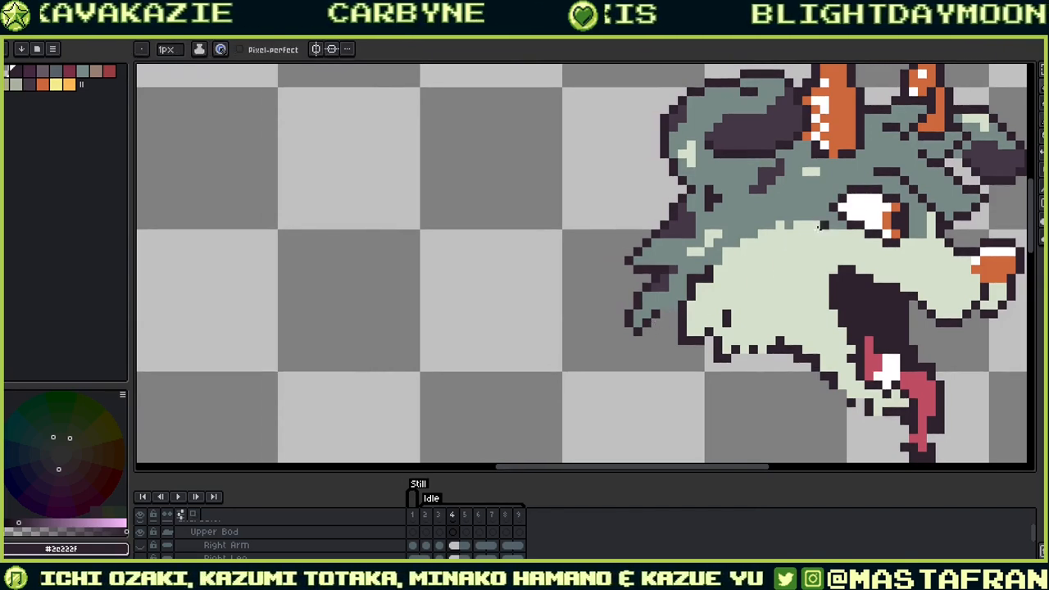
alt+click(689, 272)
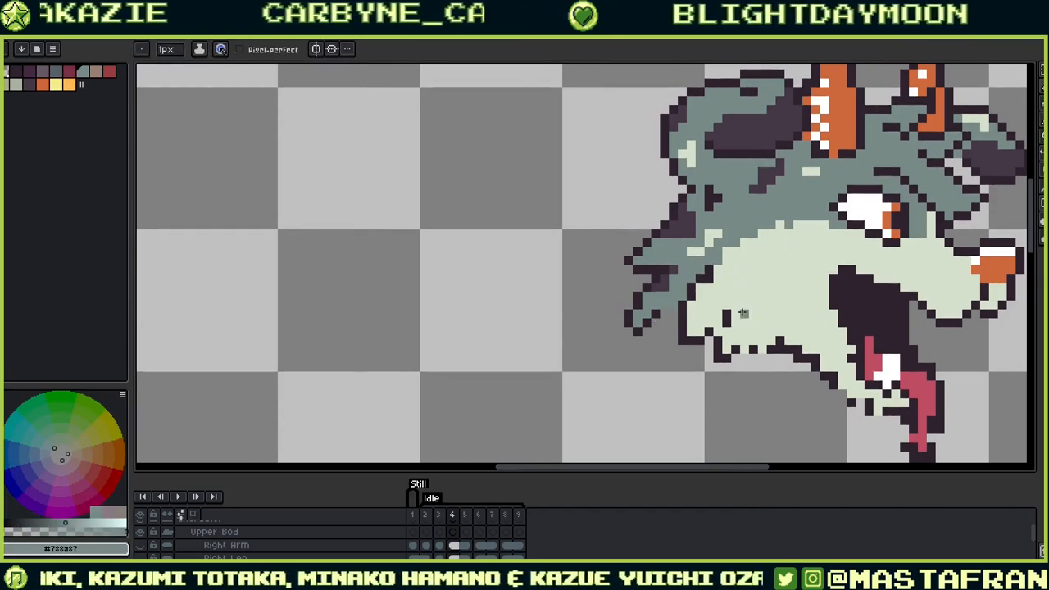
alt+click(680, 304)
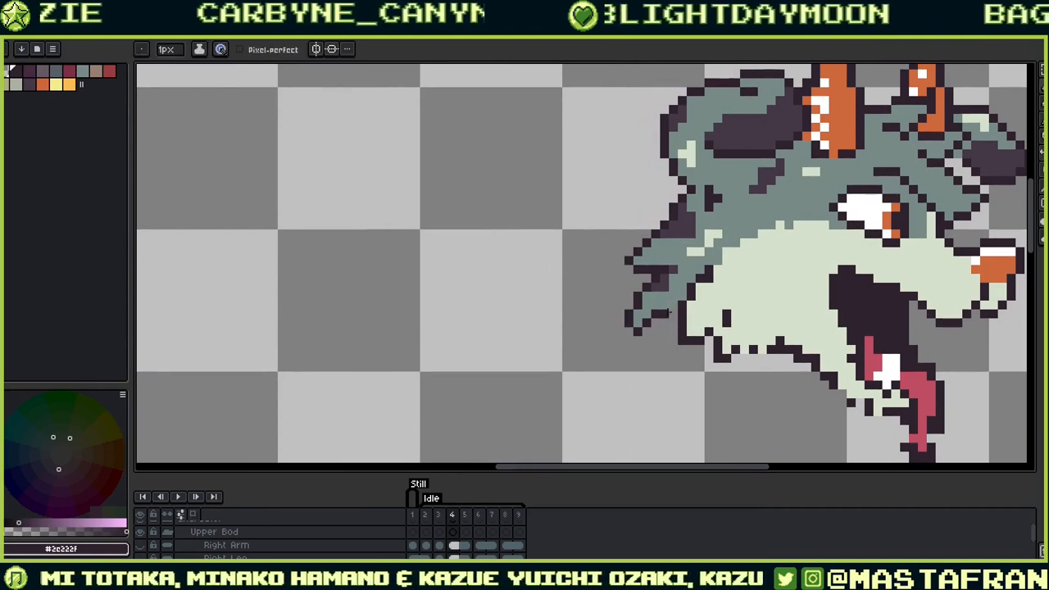
alt+click(655, 312)
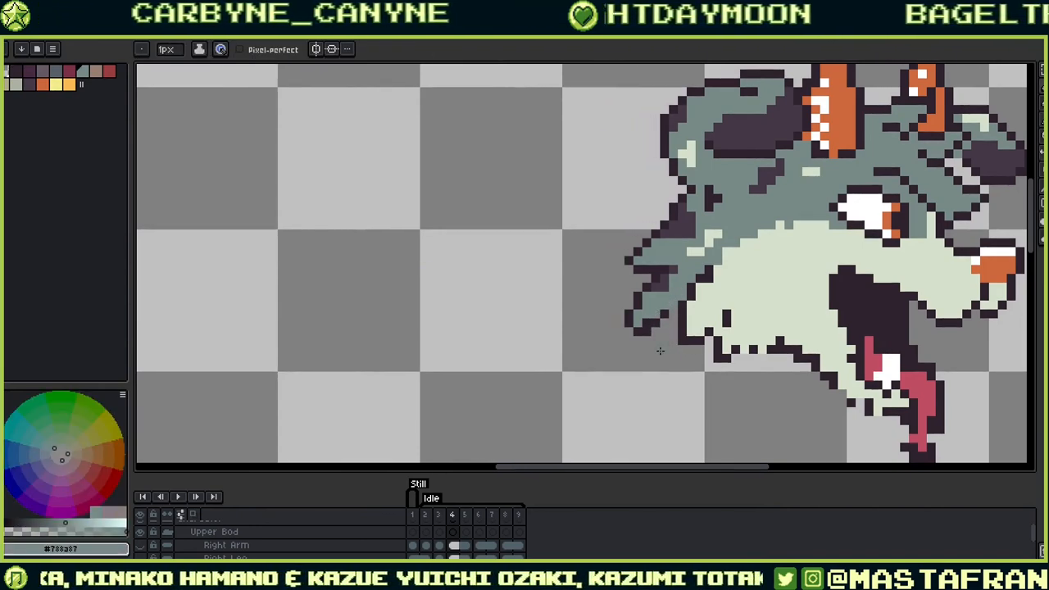
alt+click(648, 332)
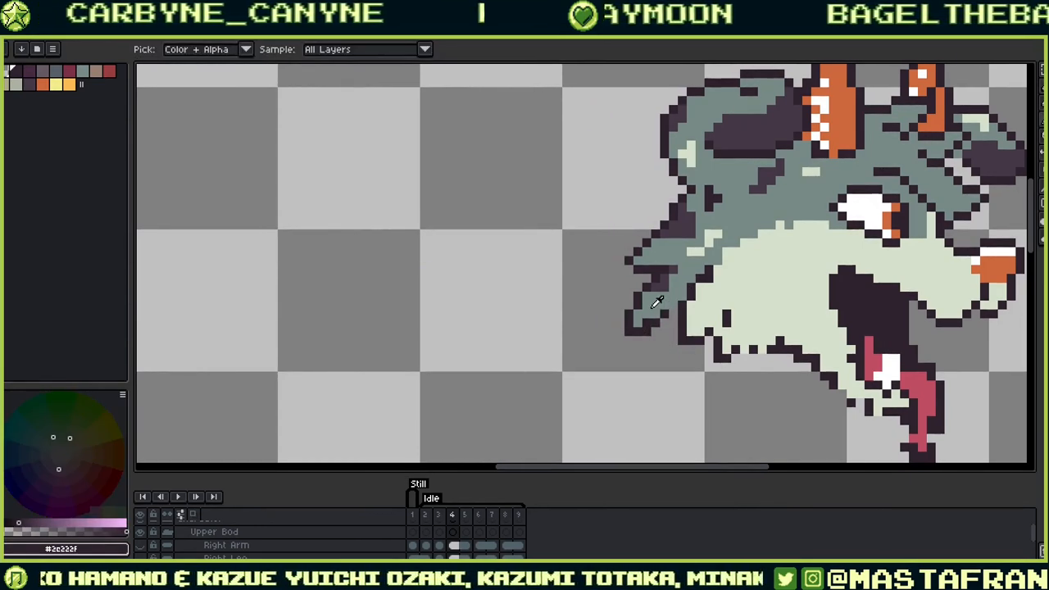
alt+click(652, 308)
alt+click(672, 313)
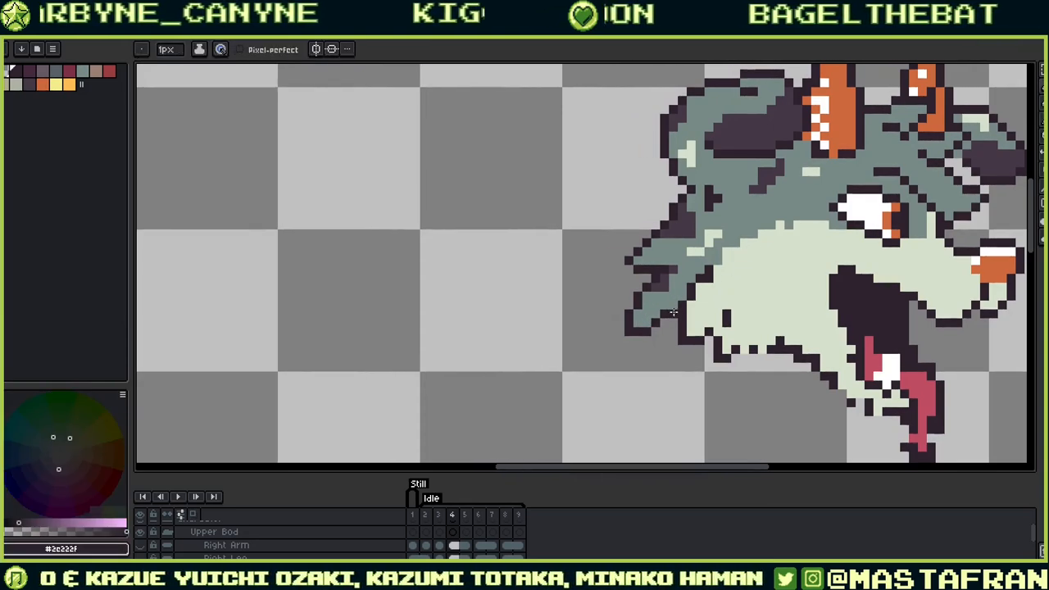
alt+click(662, 318)
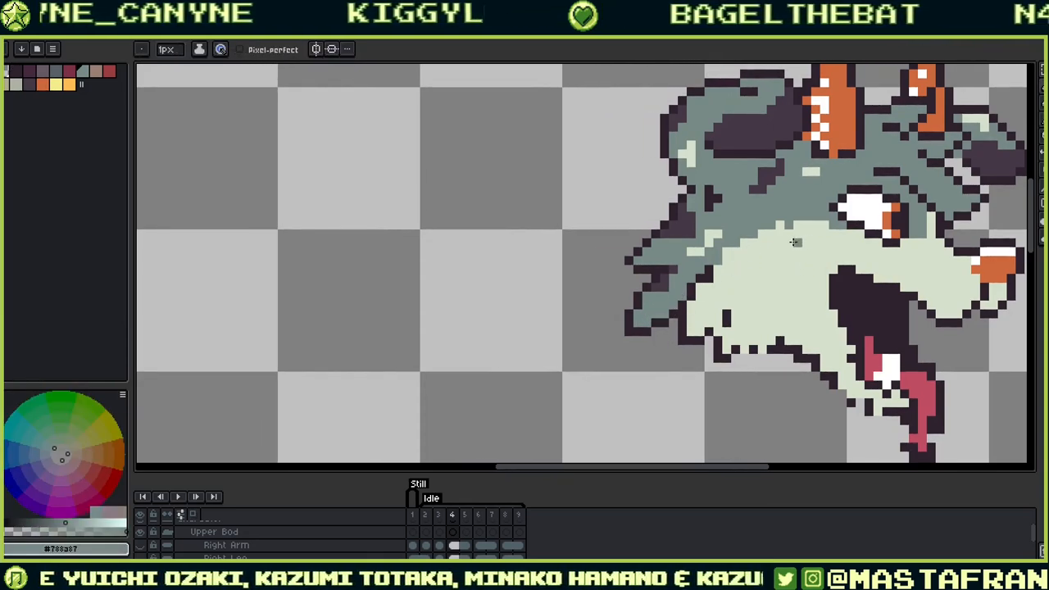
Step: Extend the upper fur tuft behind the cheek outward and upward with a #2e222f outline, starting its fill in grey fur
drag(796, 305, 839, 396)
alt+click(690, 334)
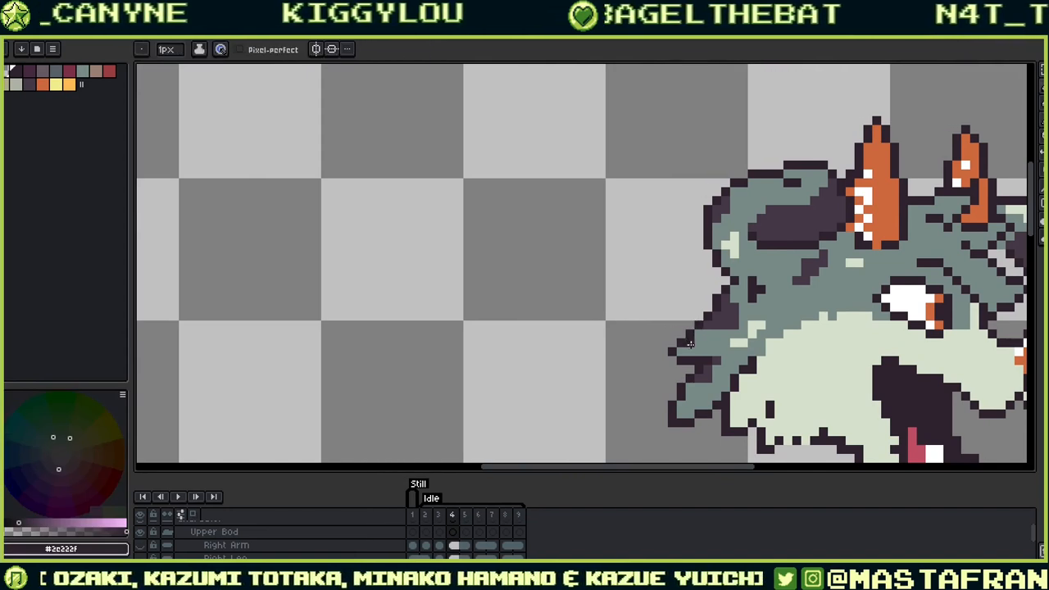
click(674, 329)
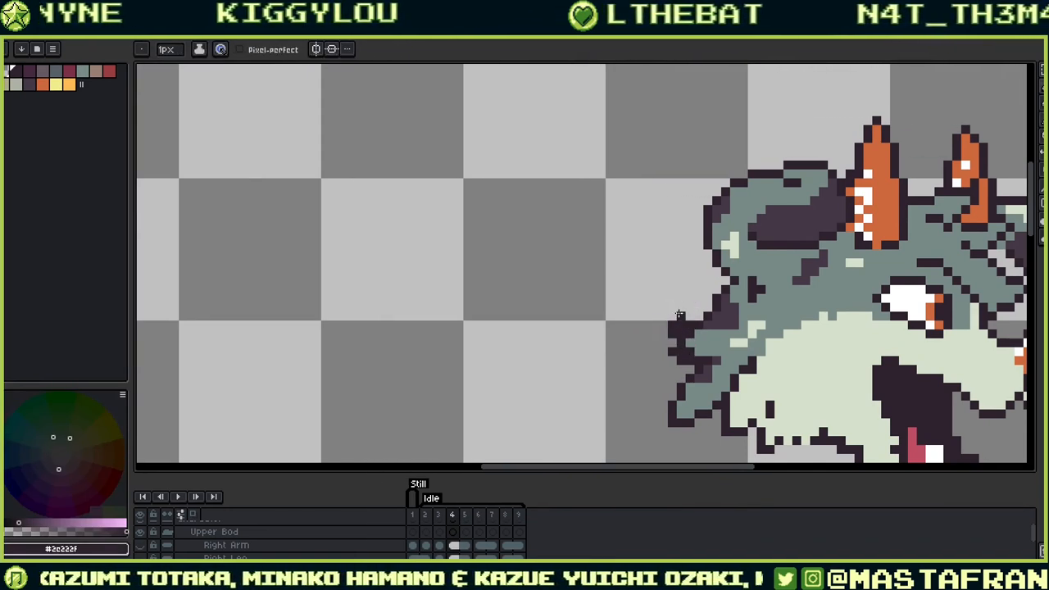
alt+click(688, 332)
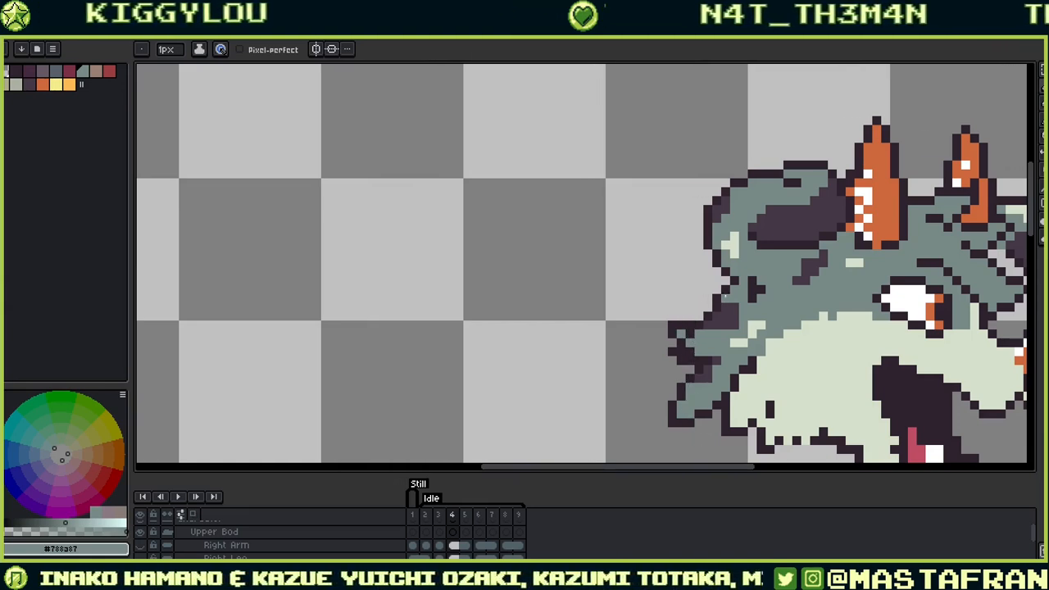
alt+click(674, 326)
drag(663, 308, 673, 315)
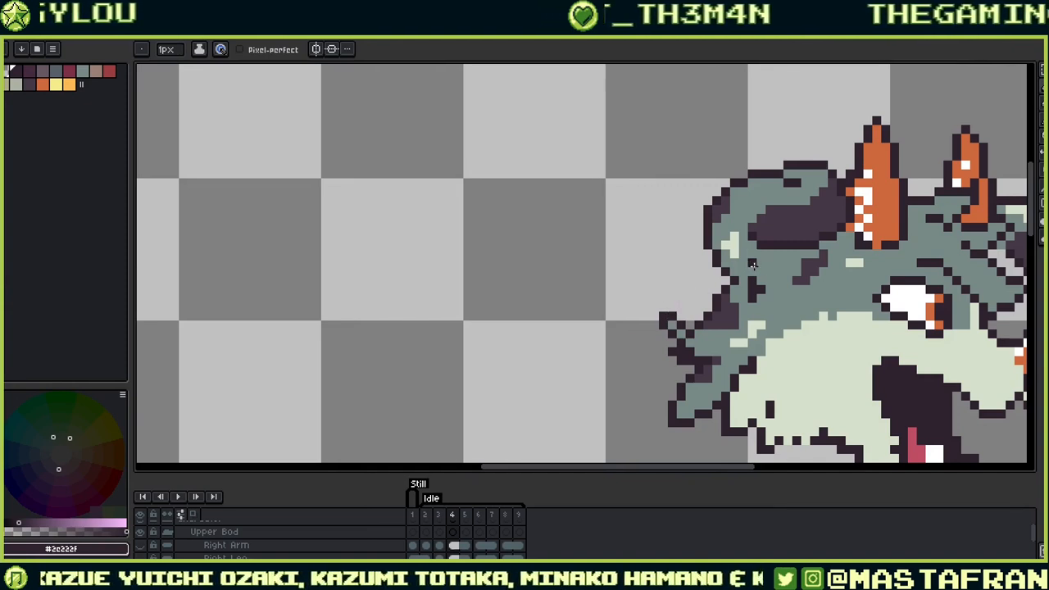
Step: Refine the upper tuft into an upward-curling tip, cleaning its #2e222f outline, filling it with grey fur and erasing the excess pixel
alt+click(692, 353)
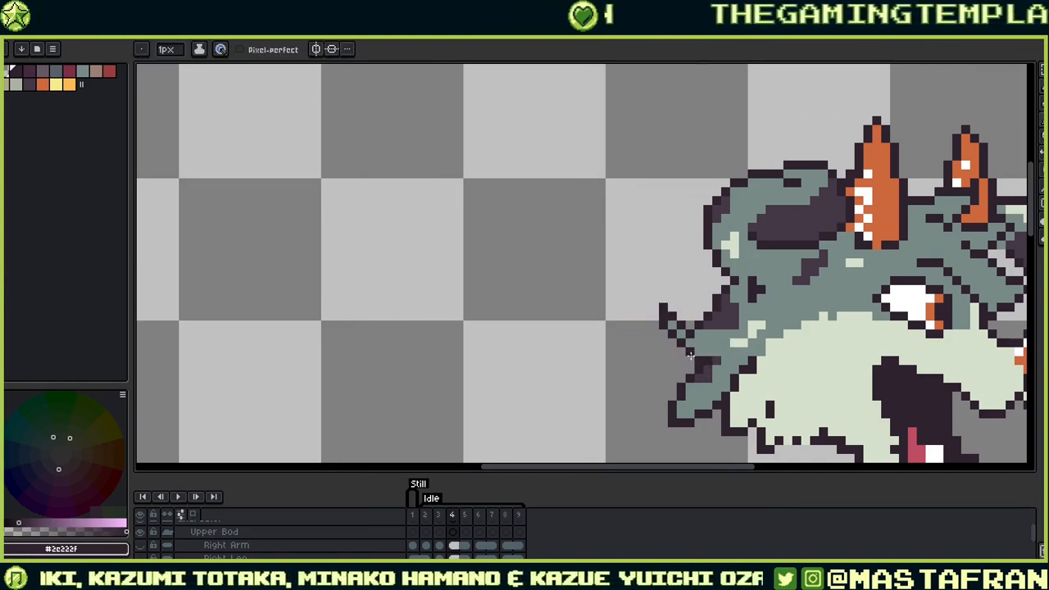
alt+click(685, 346)
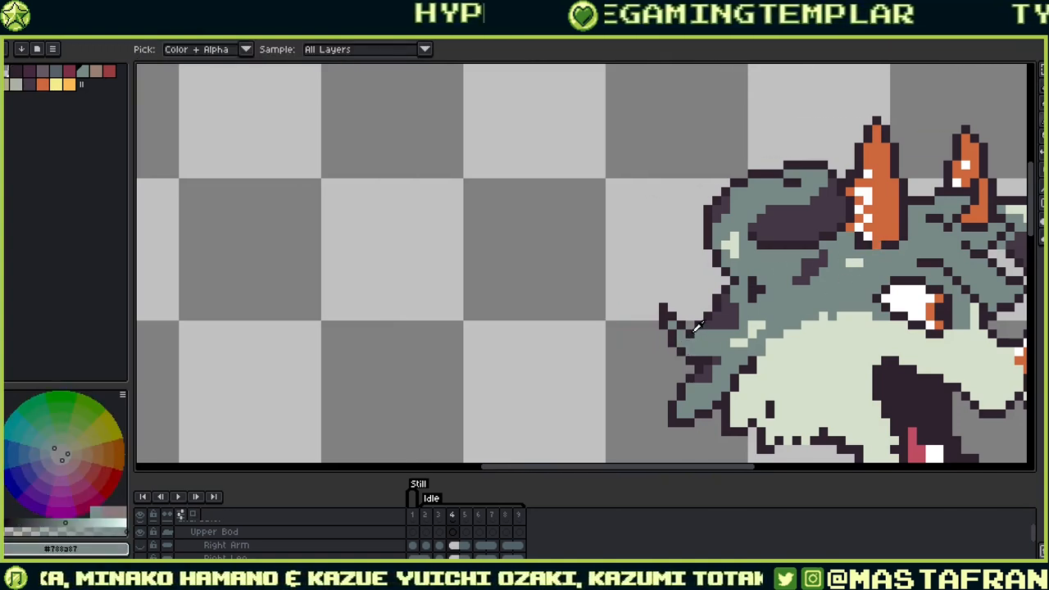
alt+click(690, 323)
alt+click(699, 333)
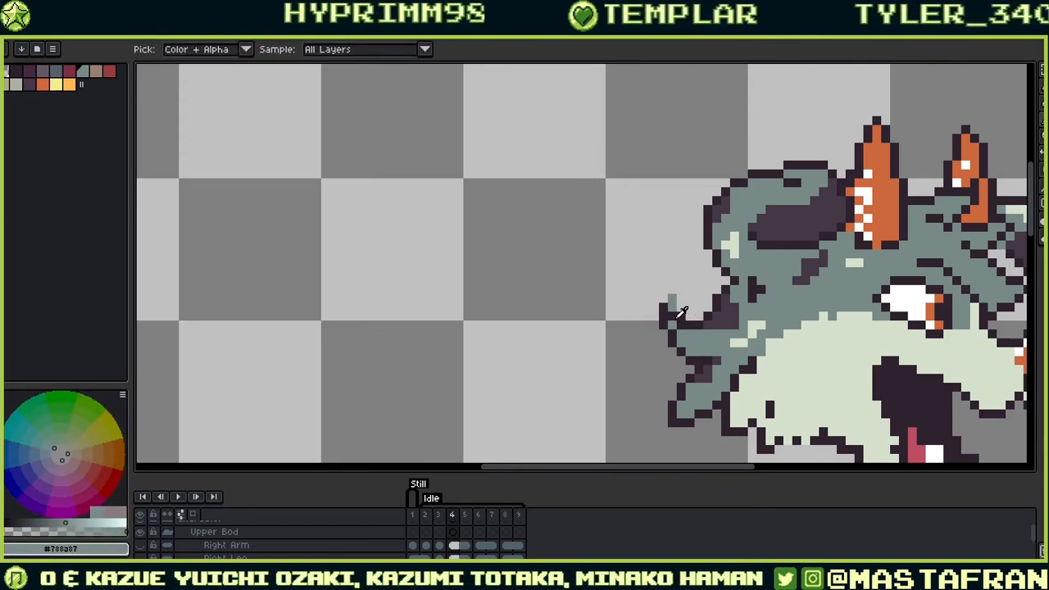
alt+click(669, 303)
alt+click(692, 308)
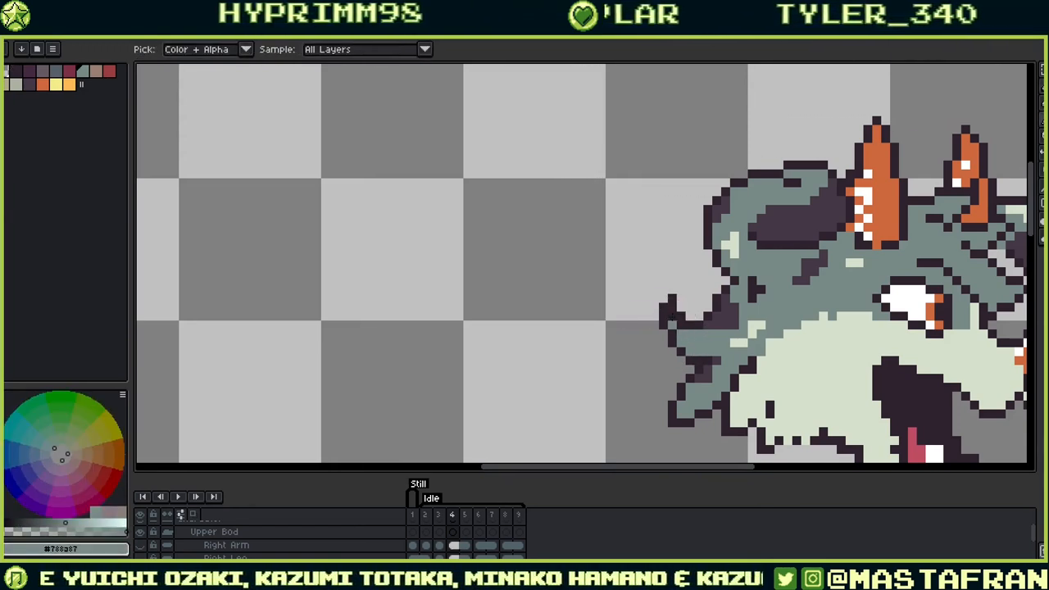
right_click(672, 299)
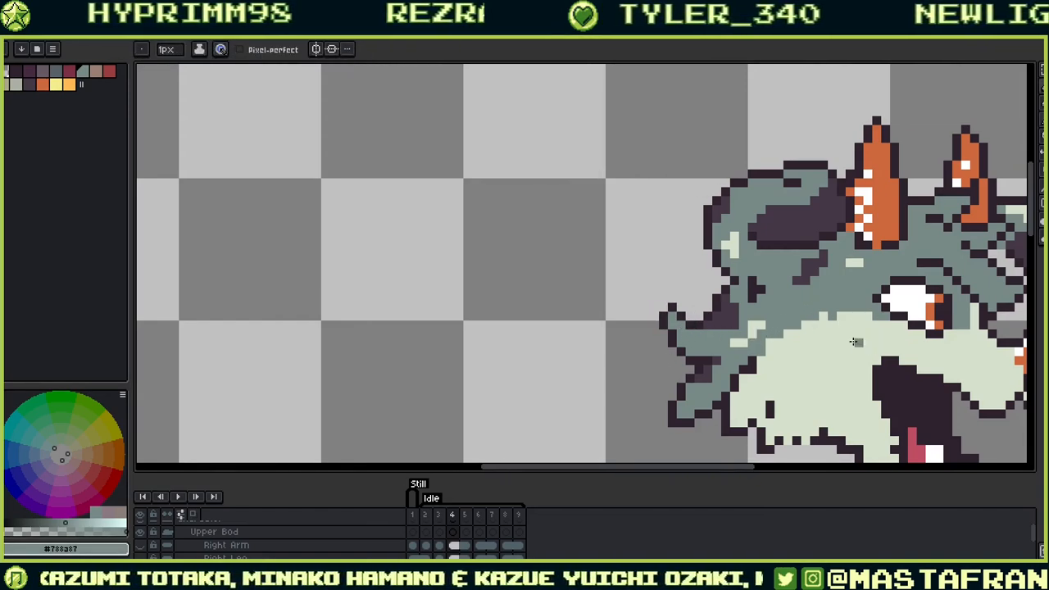
Step: Reshape the light highlight beside the cheek into a diagonal streak using #d4e0cb and grey fur, and touch up the crease between the tufts in #2e222f
drag(857, 343, 688, 355)
drag(858, 326, 875, 230)
drag(669, 273, 858, 318)
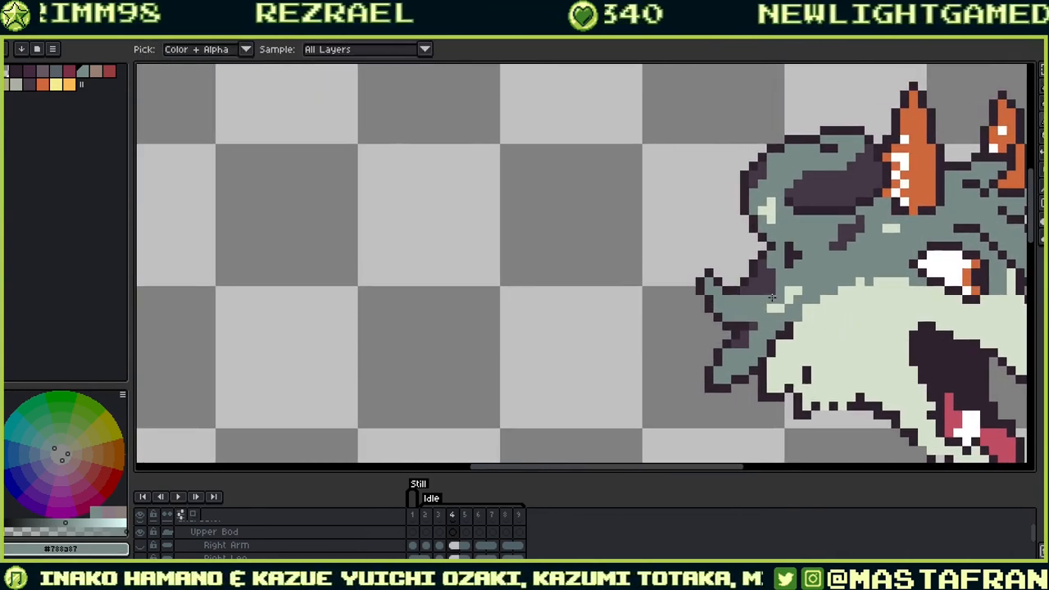
alt+click(795, 300)
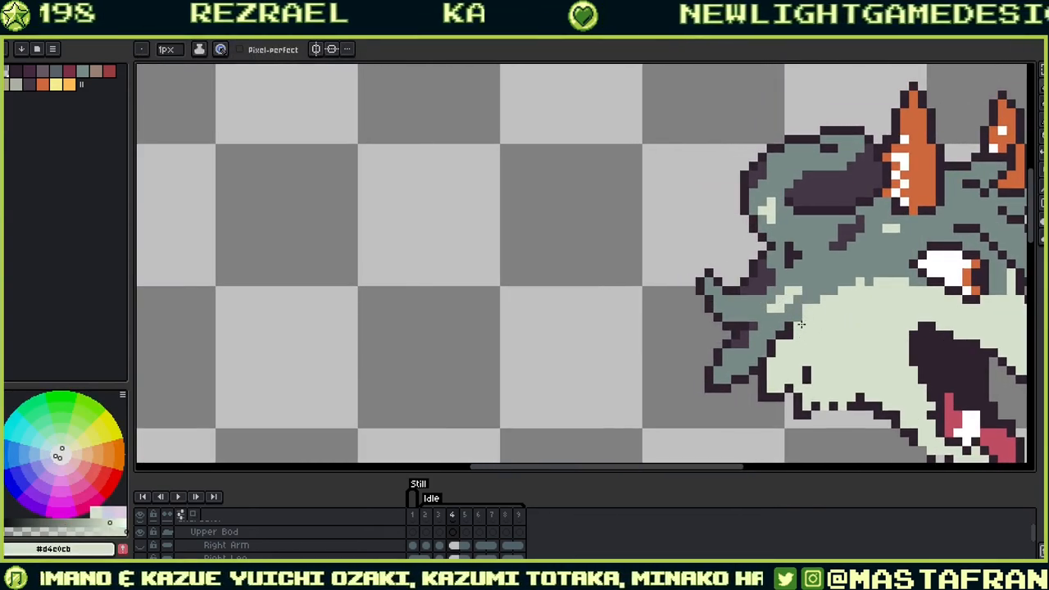
key(alt)
alt+click(819, 282)
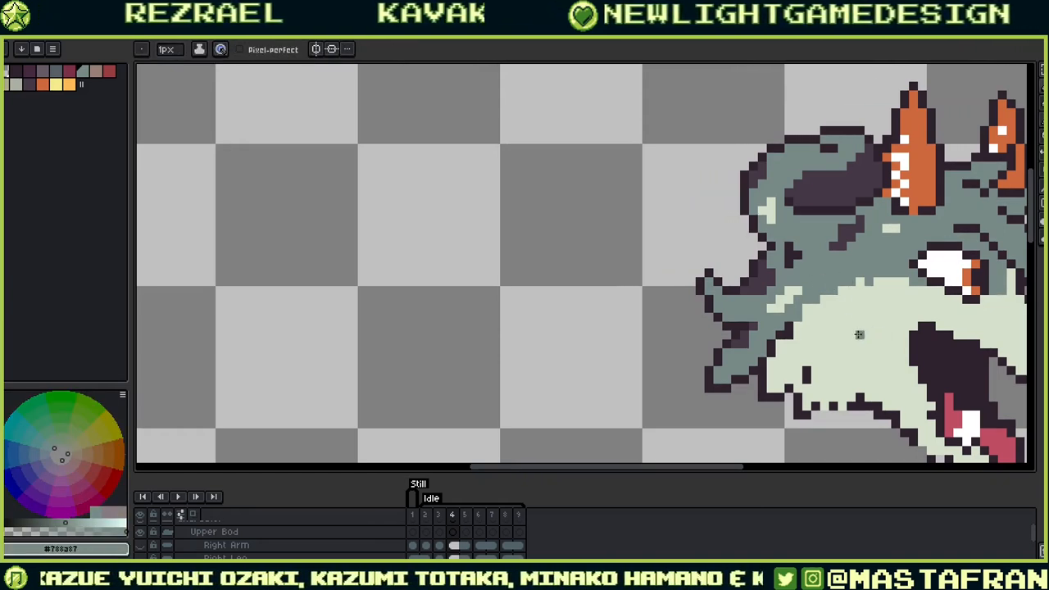
key(alt)
alt+click(752, 321)
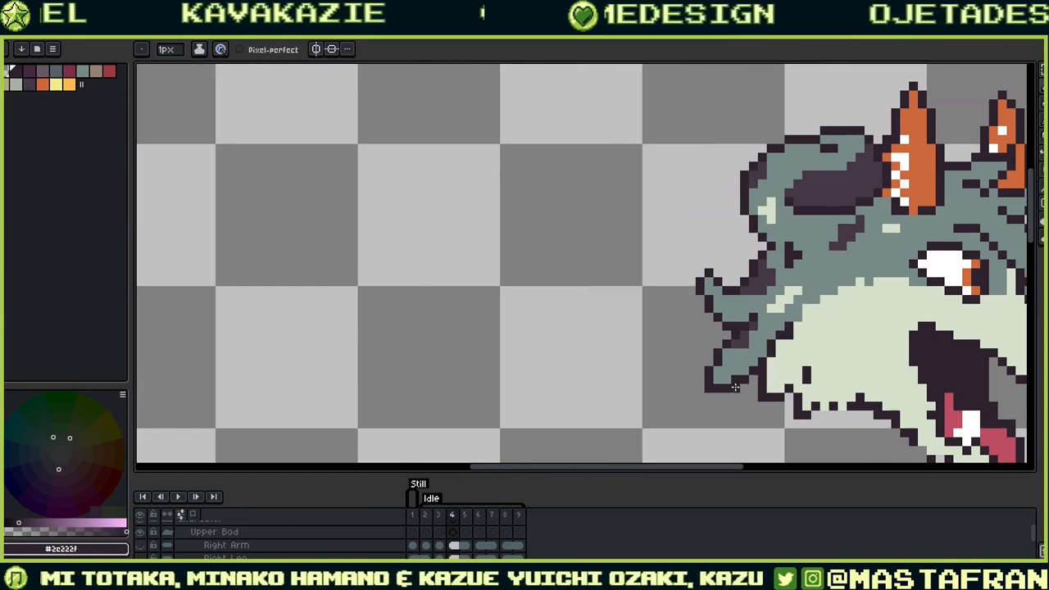
alt+click(792, 332)
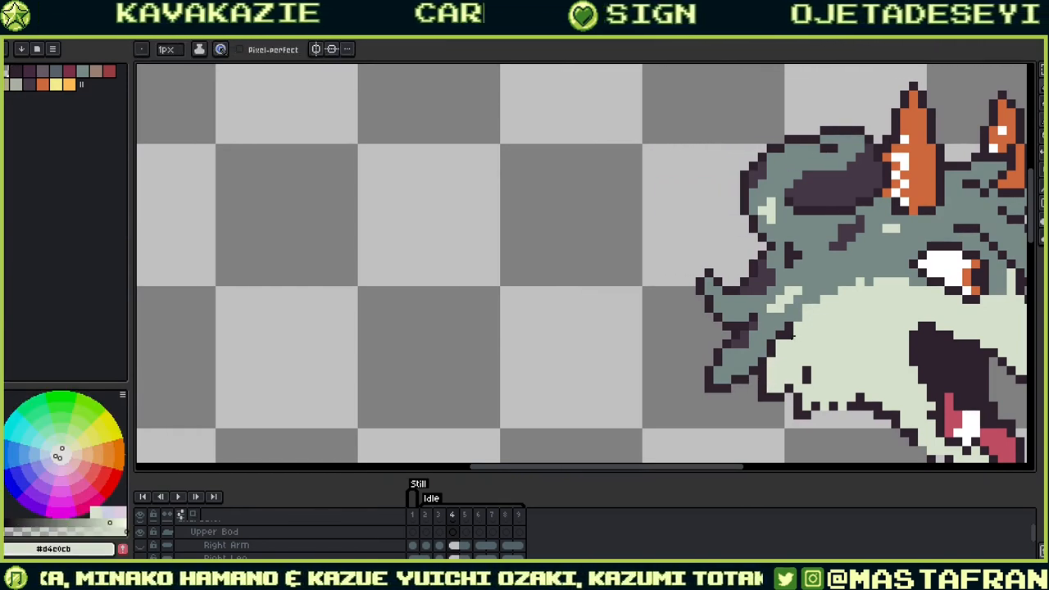
Step: Redraw the small cheek mark as a diagonal #2e222f line joining the lower cheek outline, trimming it with #d4e0cb
drag(891, 375, 824, 296)
alt+click(726, 290)
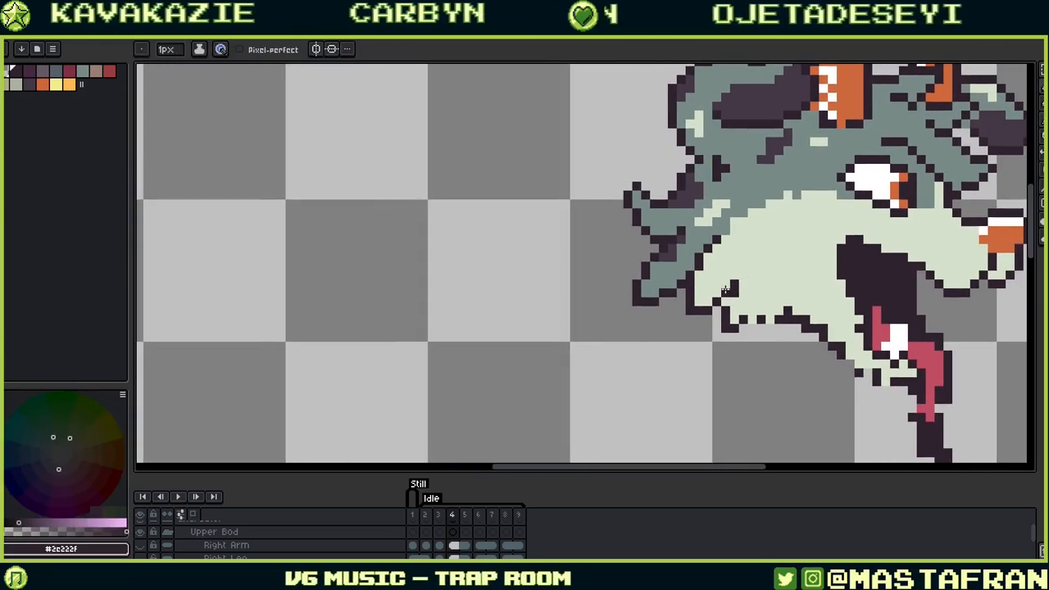
alt+click(761, 280)
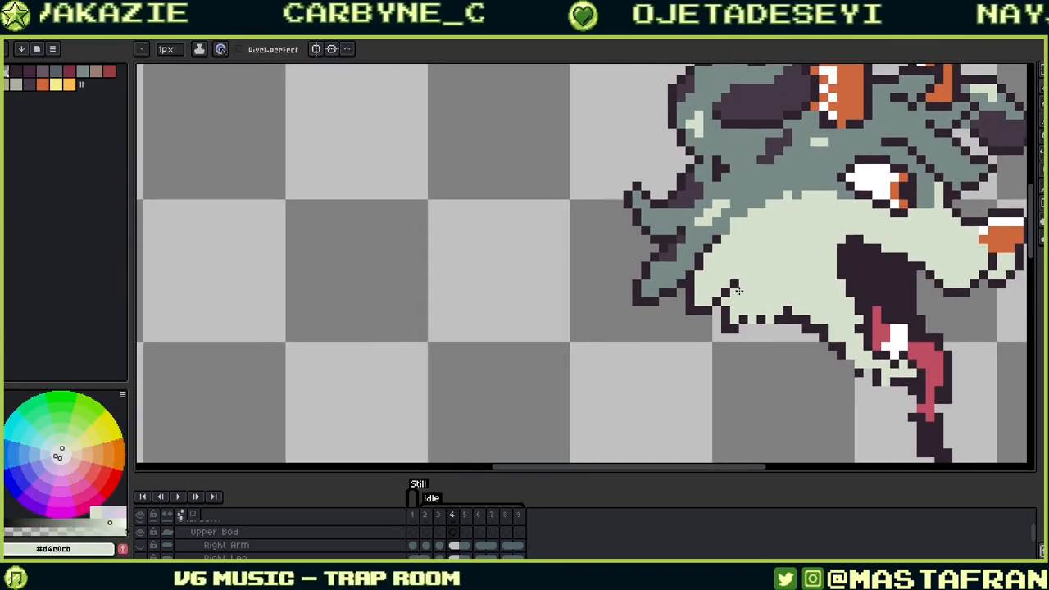
Step: Smooth the lower jaw outline from the cheek tuft to the chin into a continuous #2e222f line, cleaning up its inner edge with #d4e0cb
drag(817, 296, 758, 298)
alt+click(715, 320)
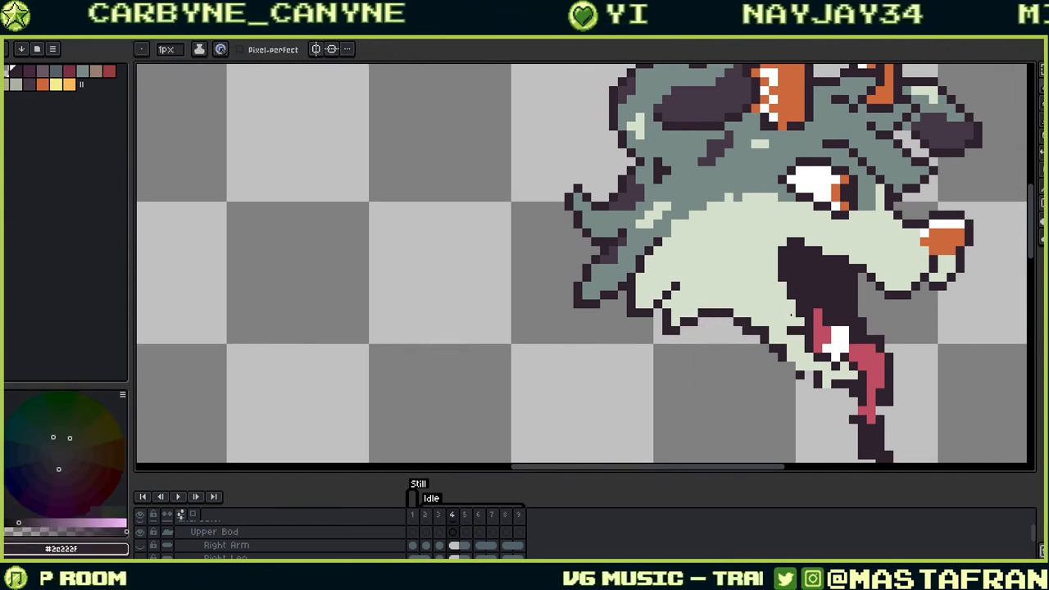
alt+click(785, 345)
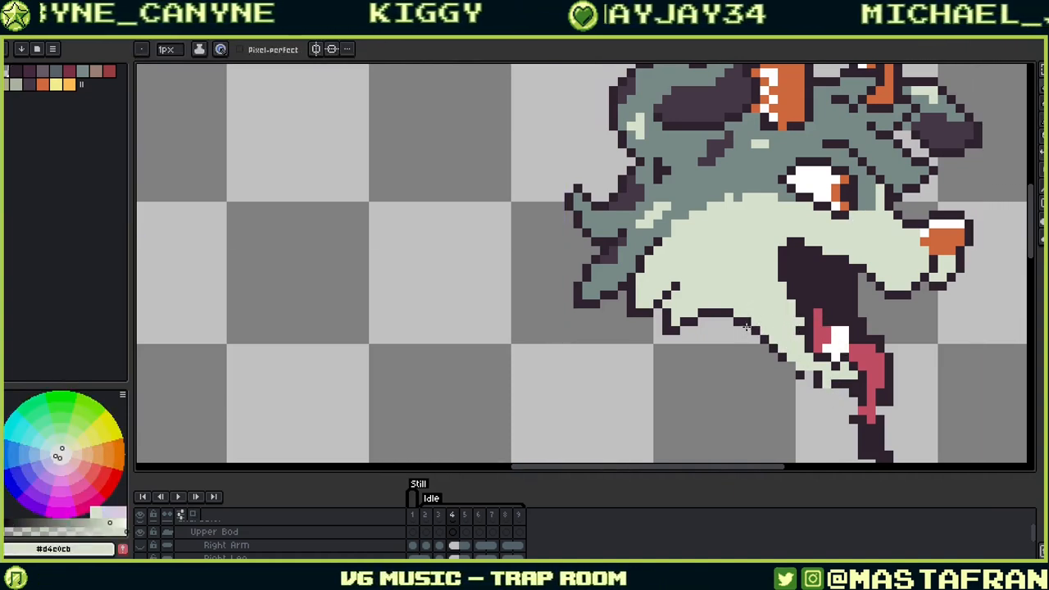
alt+click(788, 354)
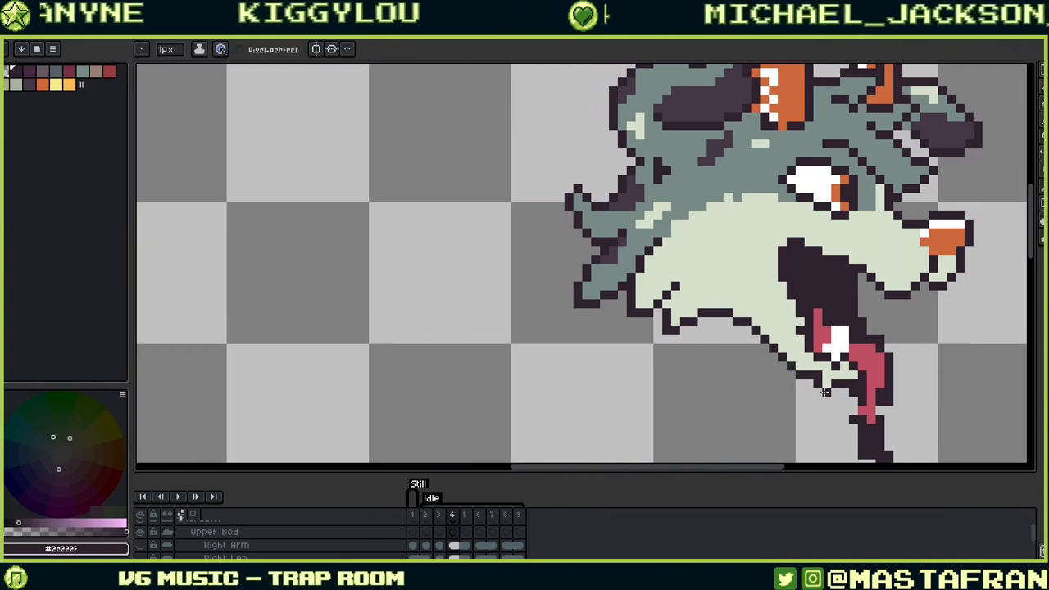
key(alt)
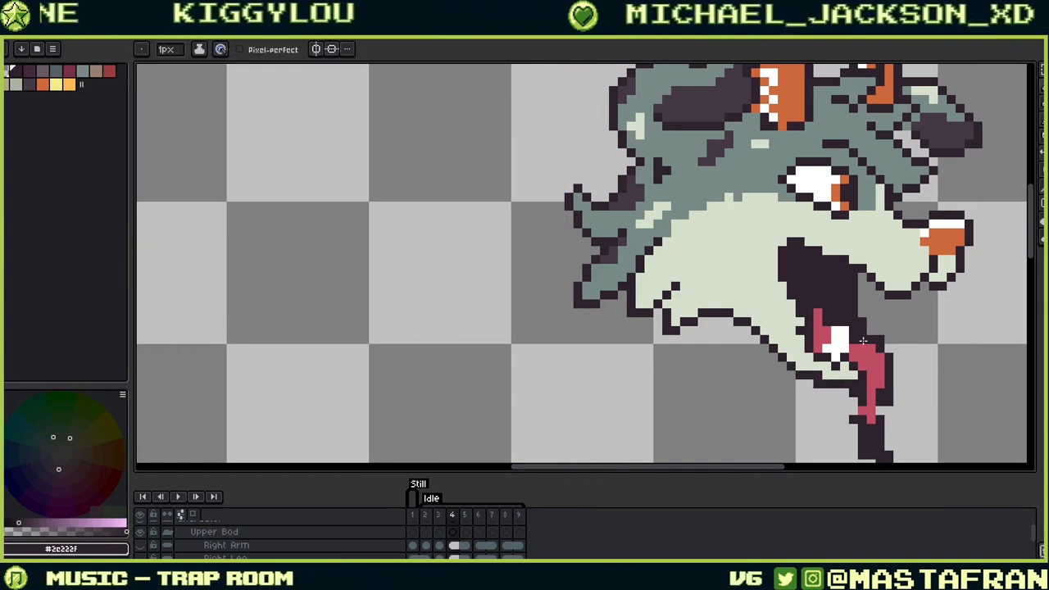
click(837, 373)
Step: Redraw the outline of the hanging tongue below the chin in #2e222f and widen its fill with #bf4d63
scroll(839, 369, down, 3)
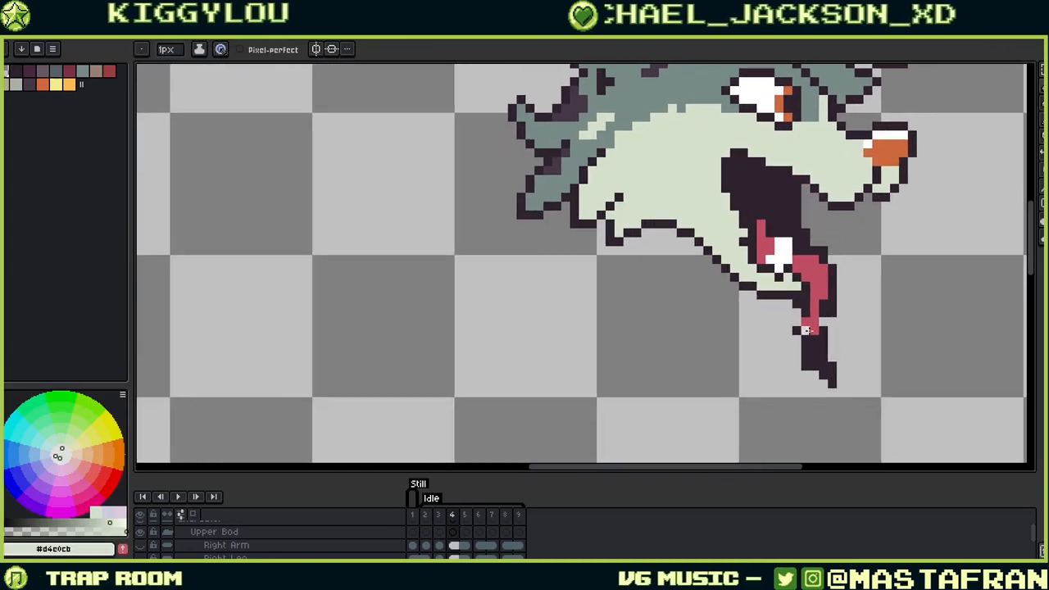
key(alt)
click(835, 343)
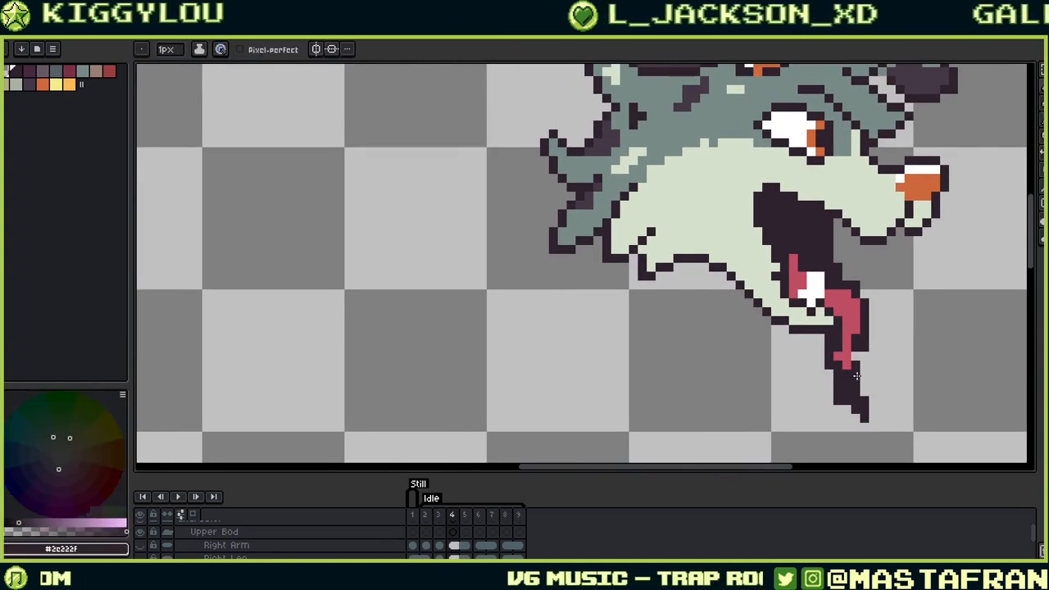
alt+click(837, 336)
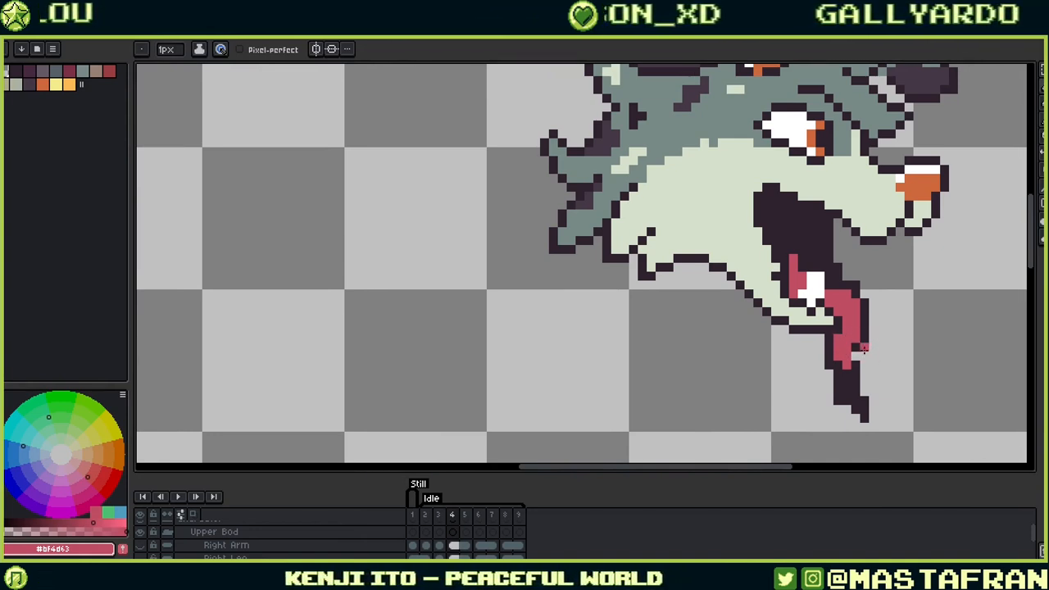
Step: Extend the dark mouth interior toward the muzzle with #2e222f and lengthen the inner tongue diagonally upward in #bf4d63, trimming the lip with #d4e0cb
scroll(874, 266, up, 2)
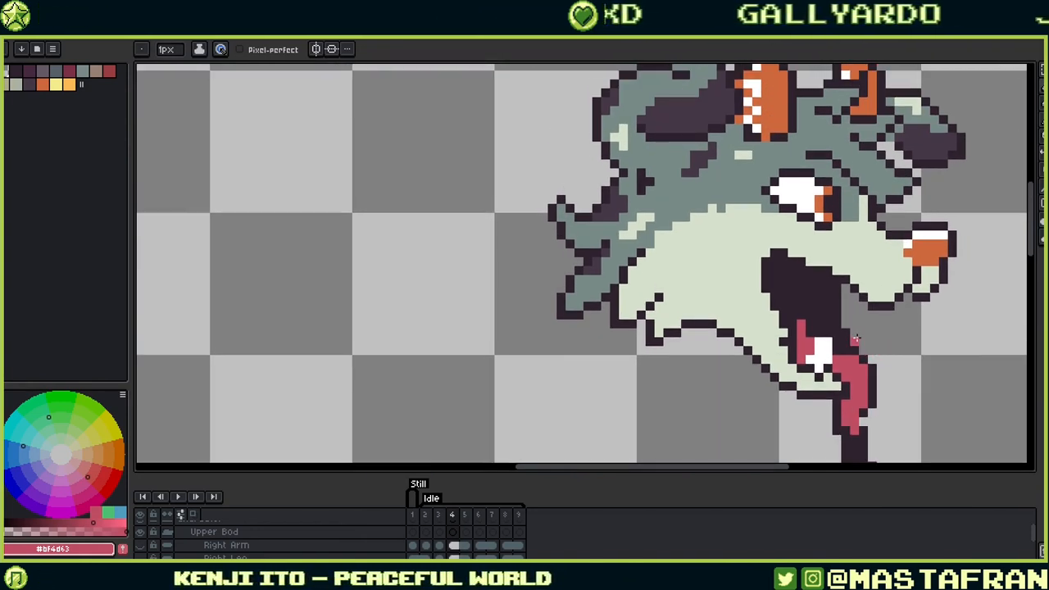
alt+click(853, 299)
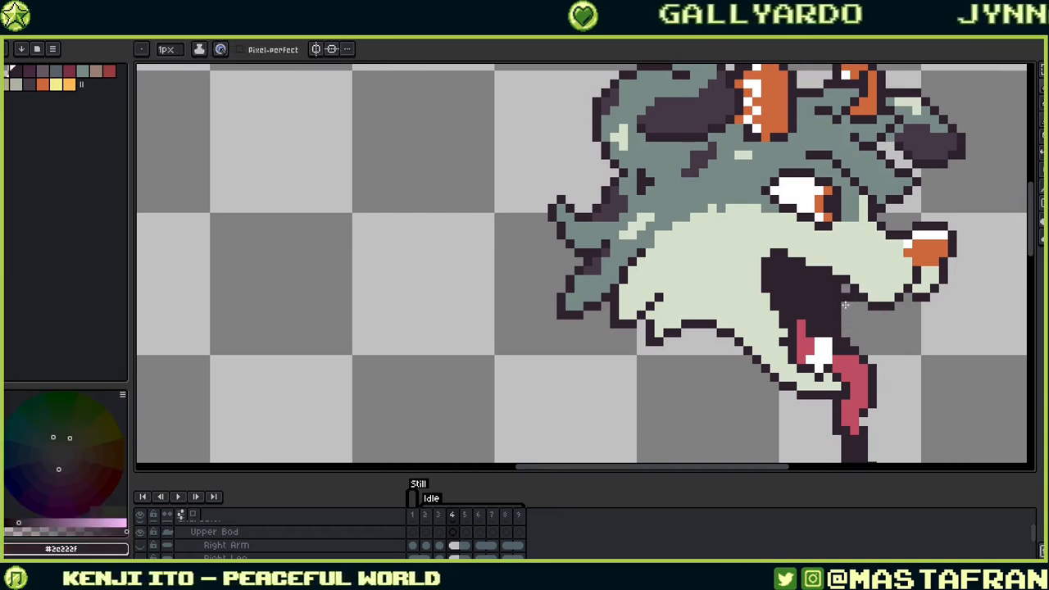
alt+click(809, 326)
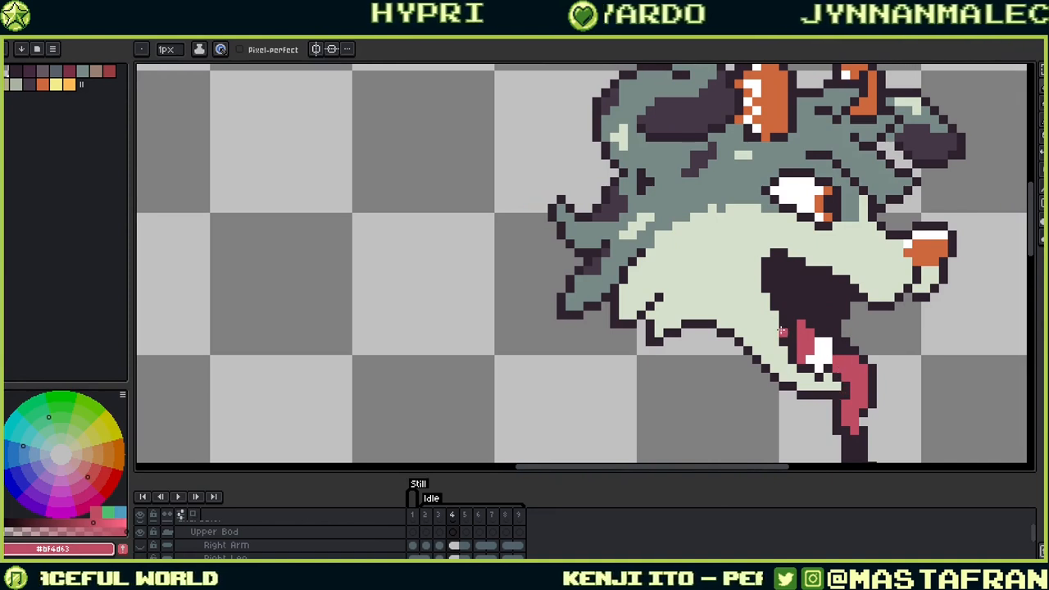
alt+click(797, 366)
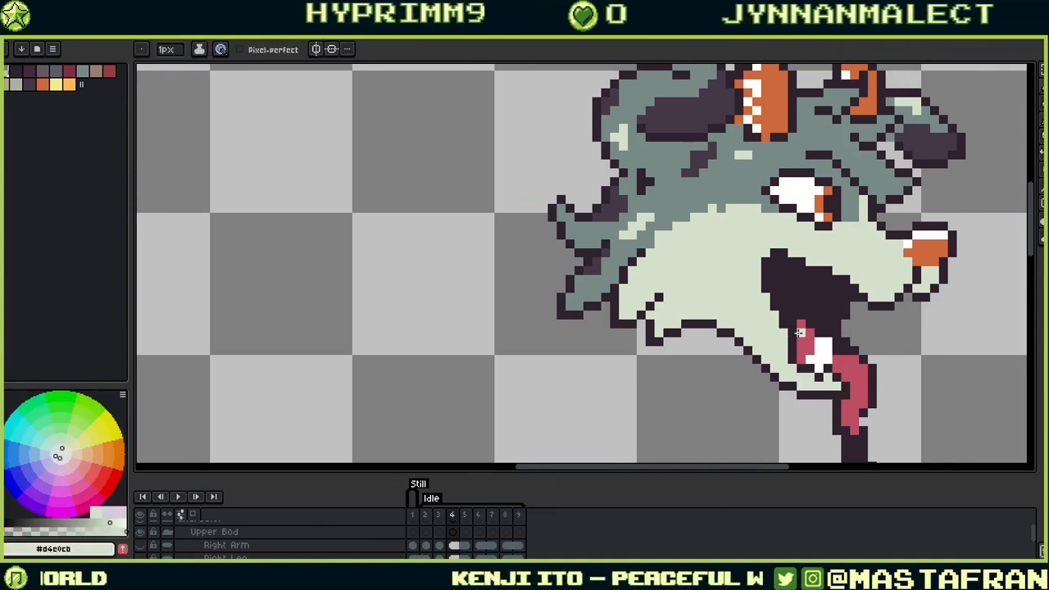
alt+click(797, 324)
drag(806, 313, 790, 316)
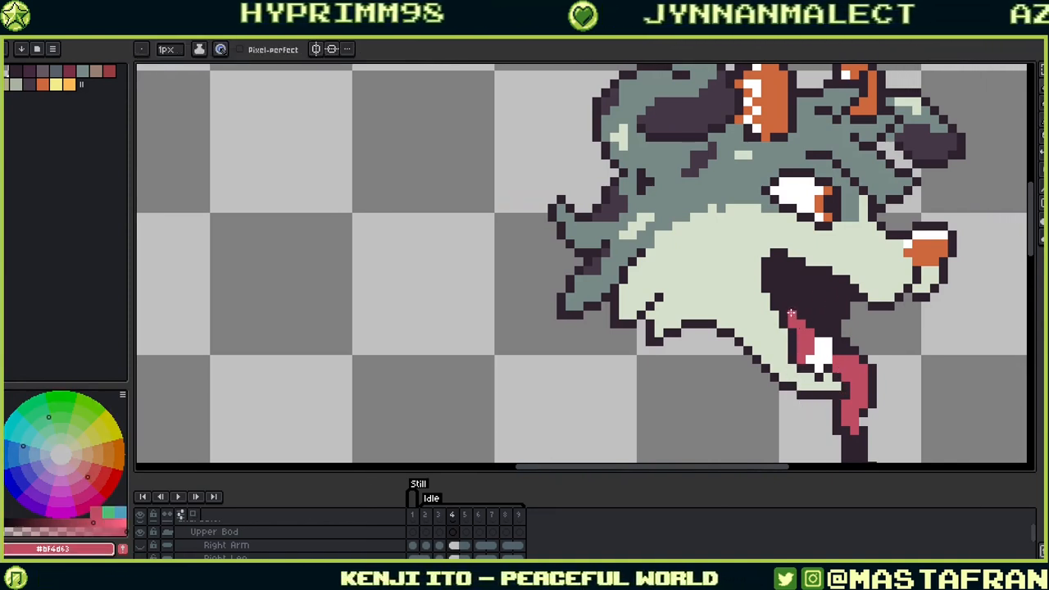
Step: Refine the lower lip edge with #2e222f and #d4e0cb, trim the tooth to a point, and smooth the tongue outline beside it
alt+click(813, 338)
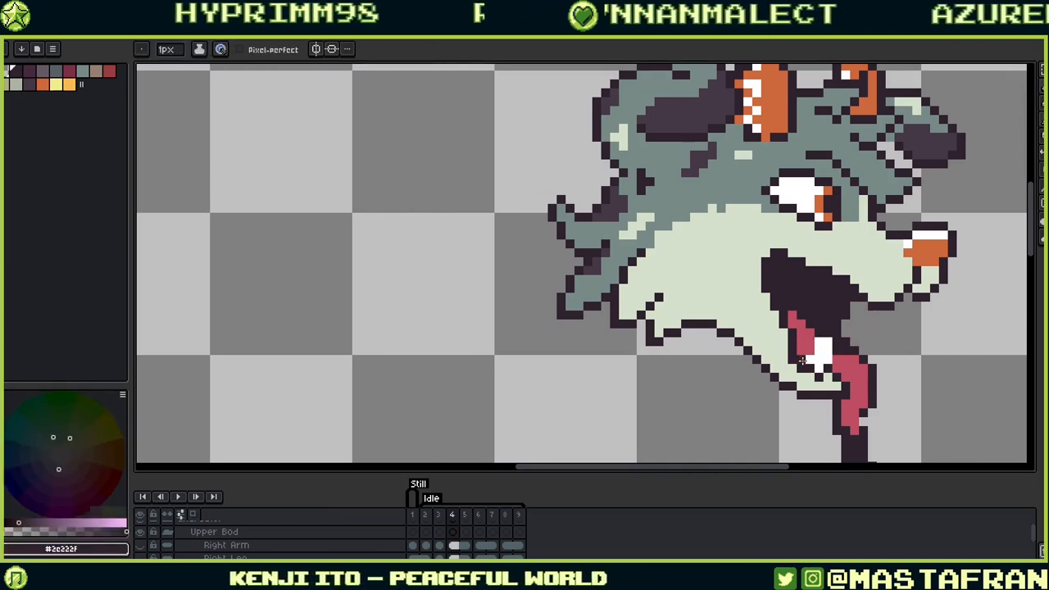
alt+click(823, 344)
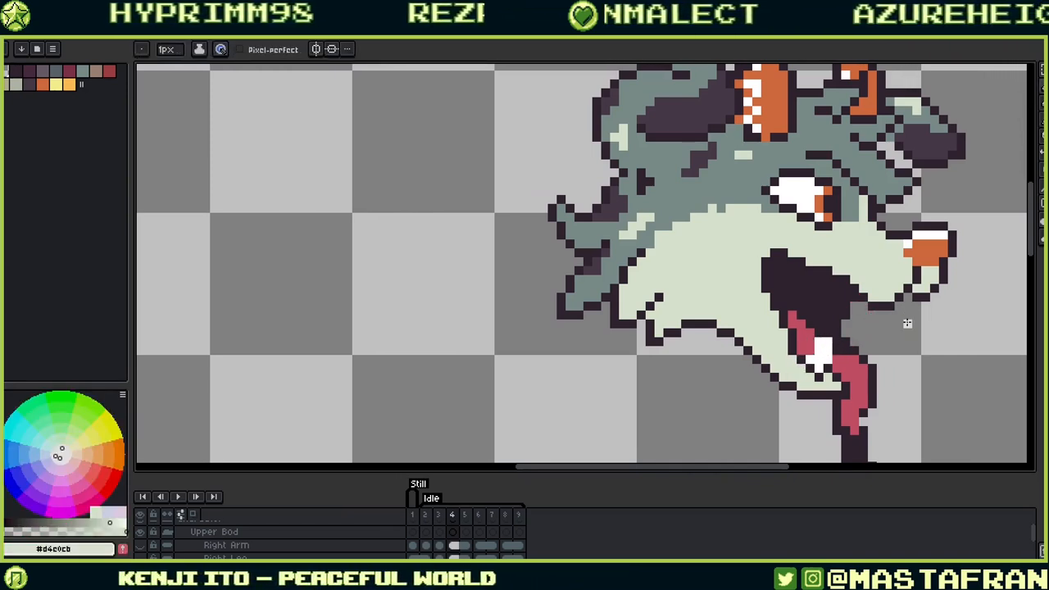
key(alt)
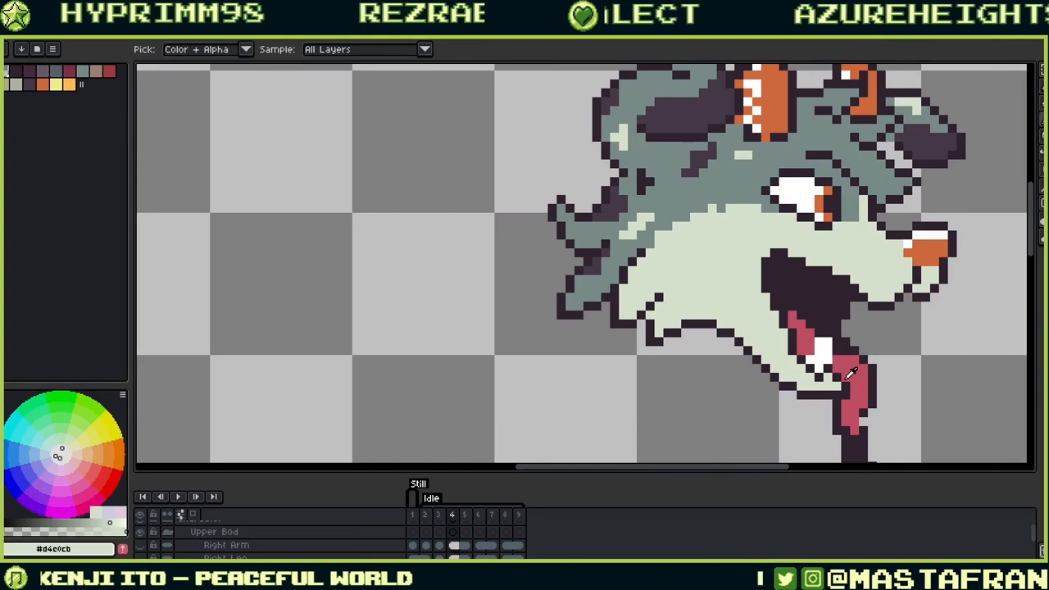
alt+click(814, 345)
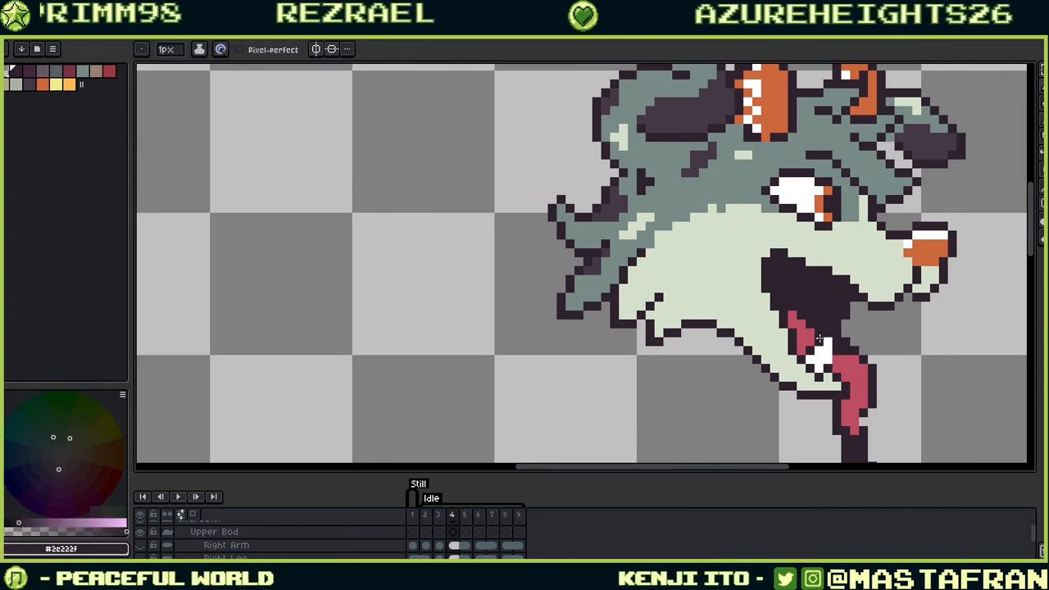
key(alt)
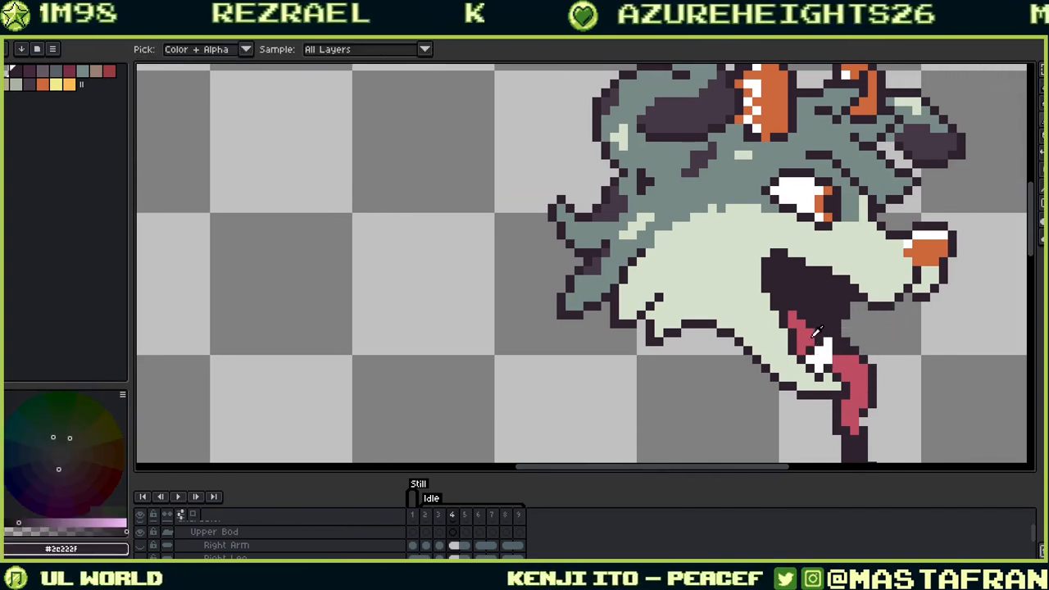
drag(858, 359, 840, 314)
key(alt)
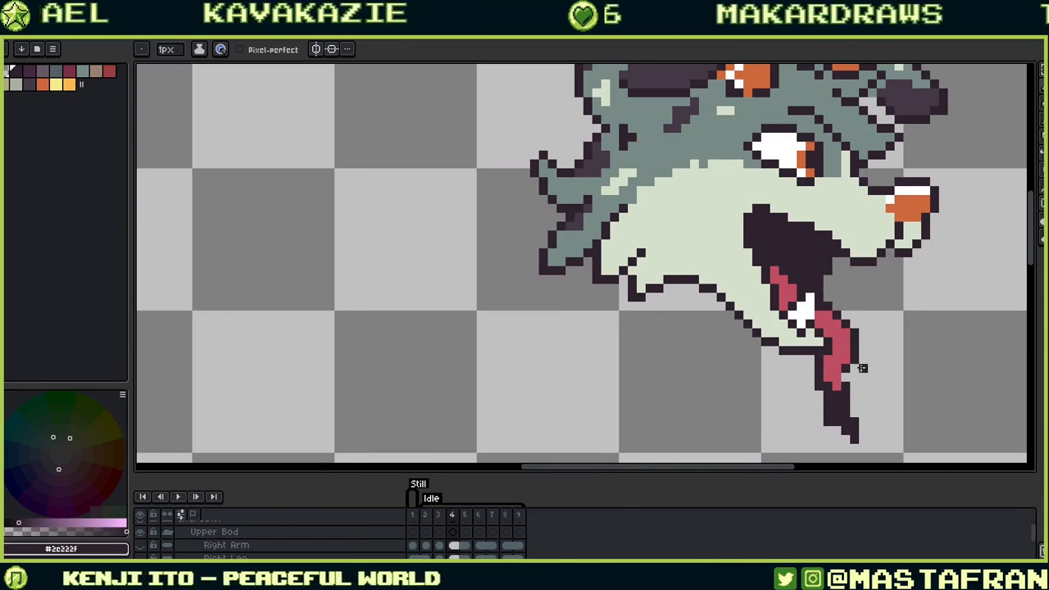
Step: Taper the hanging tongue into a thin, pointed tip with a #2e222f outline and #bf4d63 fill, and clean up its outer bend
drag(861, 368, 822, 305)
key(alt)
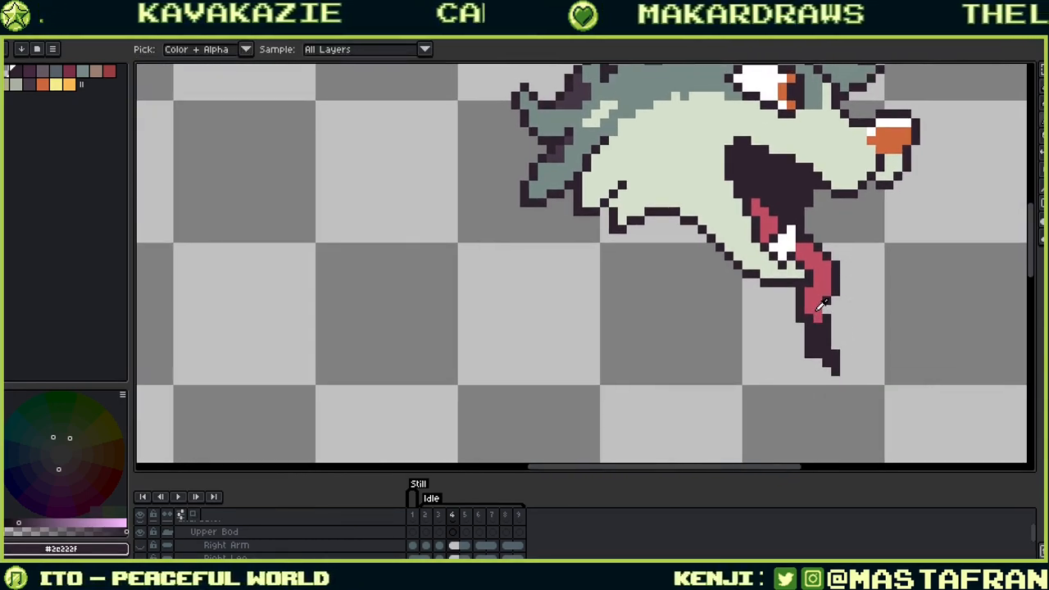
alt+click(818, 309)
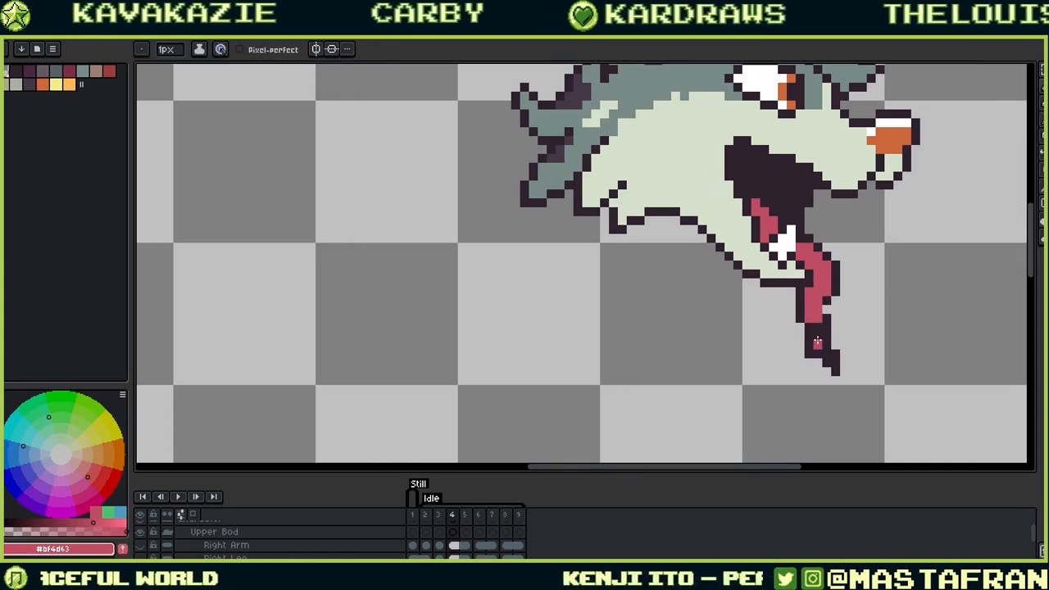
alt+click(823, 311)
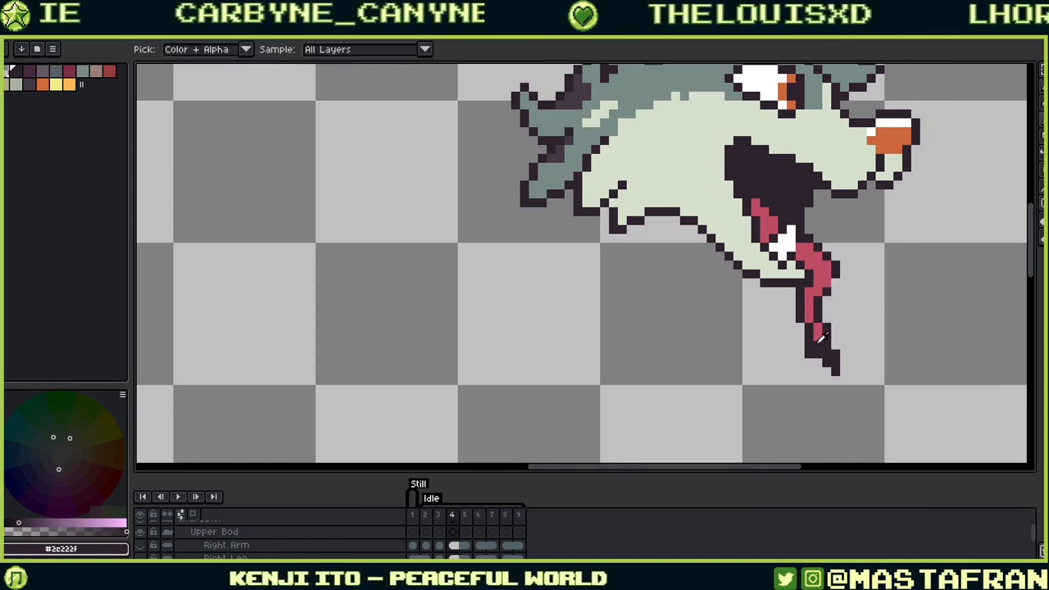
alt+click(817, 342)
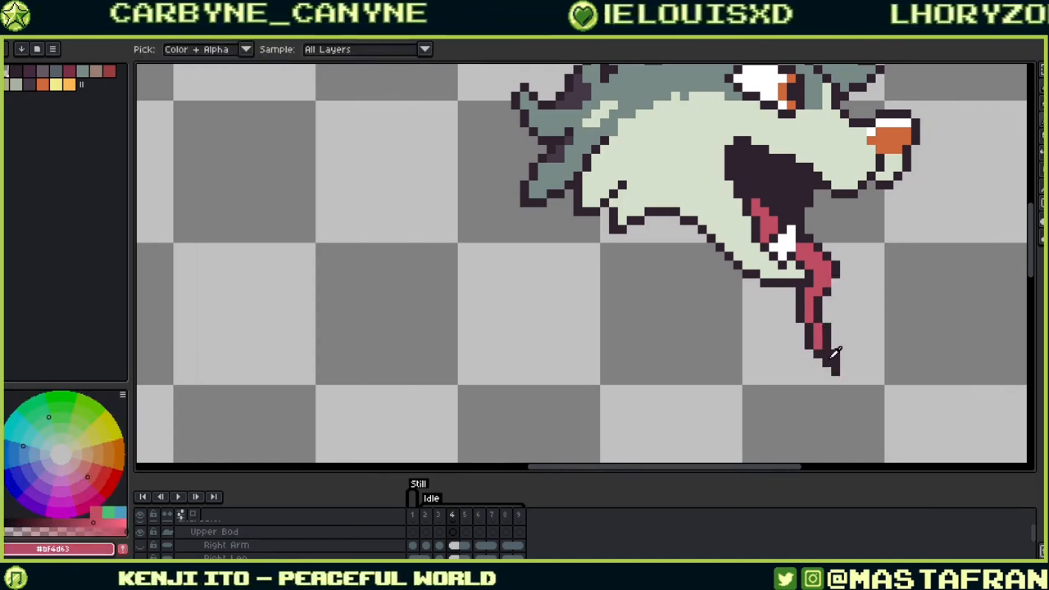
click(826, 360)
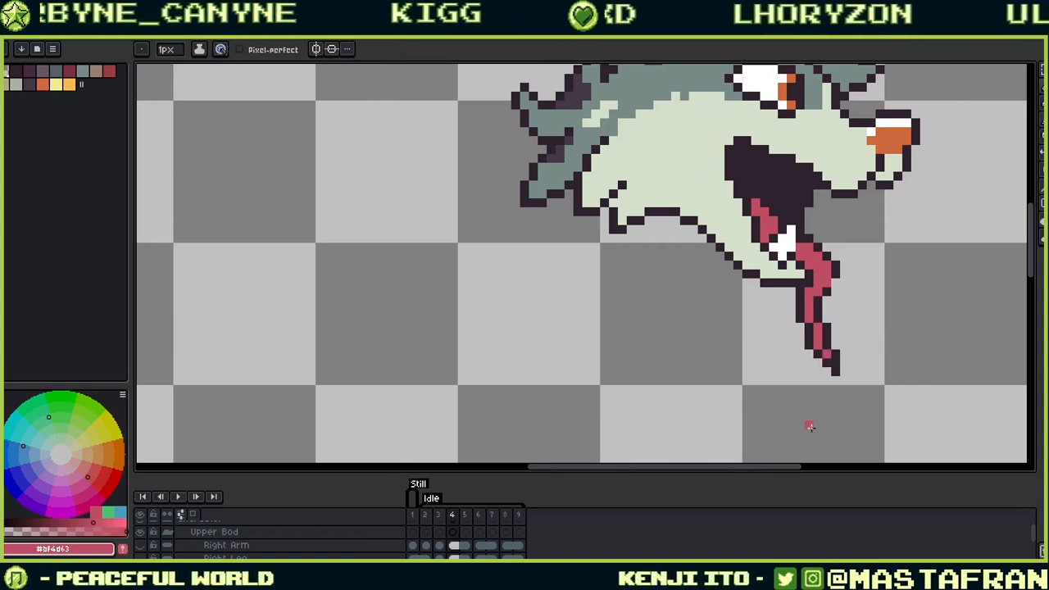
alt+click(836, 270)
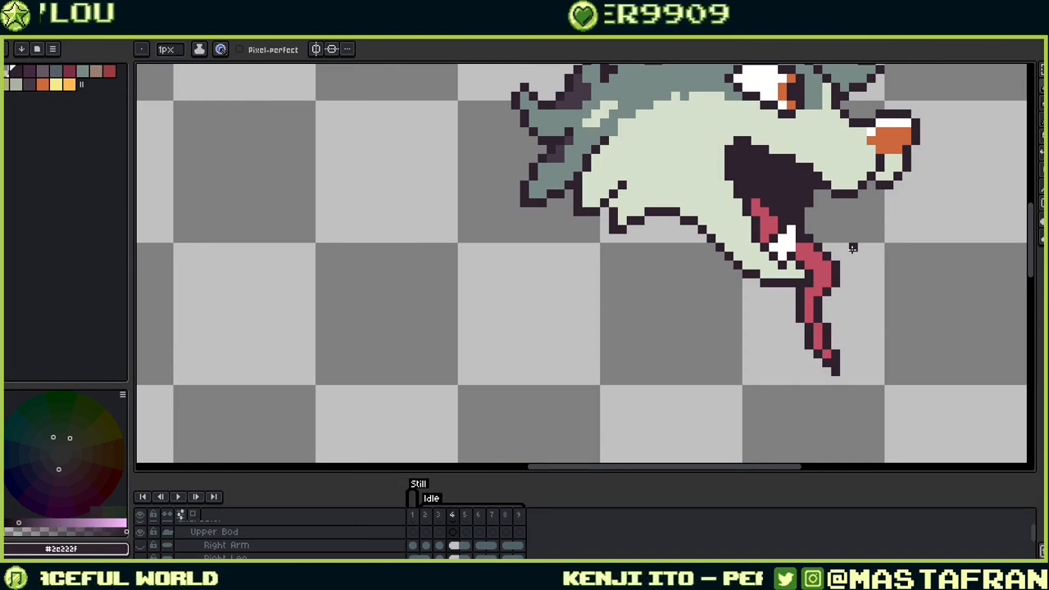
Step: Deepen the chin by one pixel with #d4e0cb and redraw its lower outline in #2e222f
alt+click(801, 278)
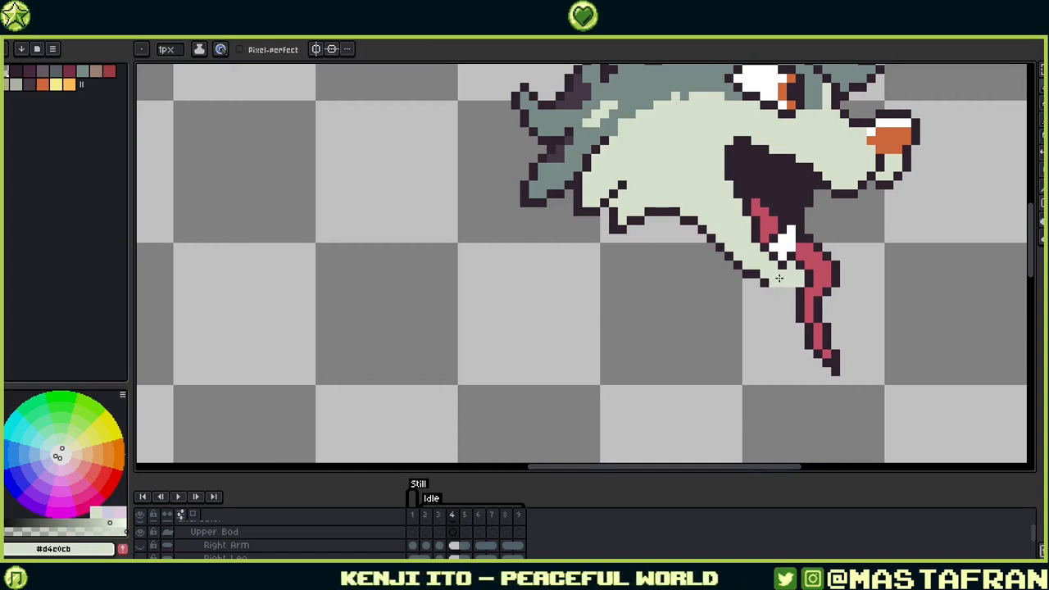
alt+click(764, 289)
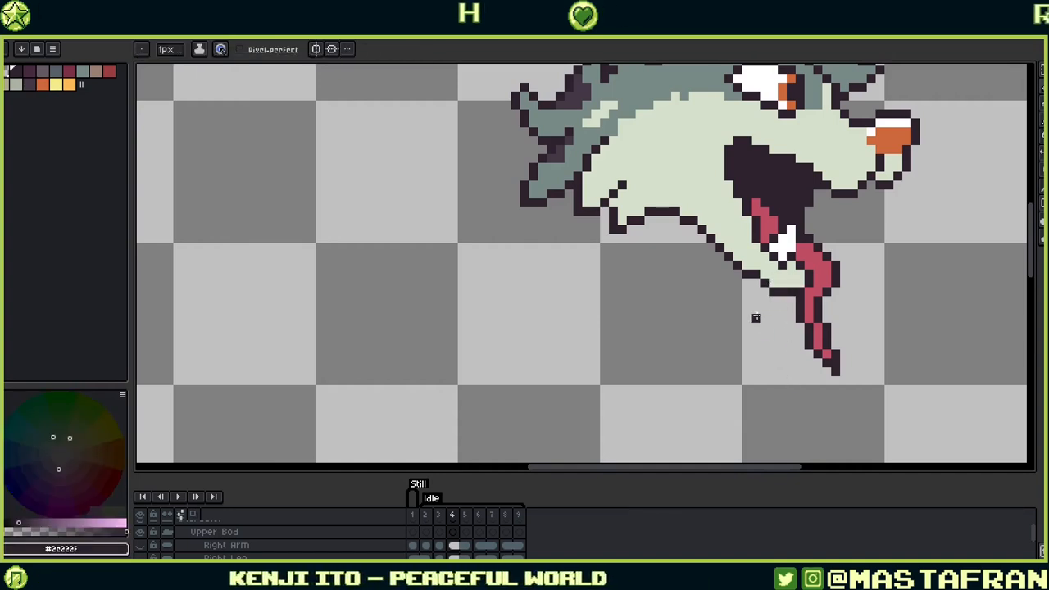
alt+click(765, 279)
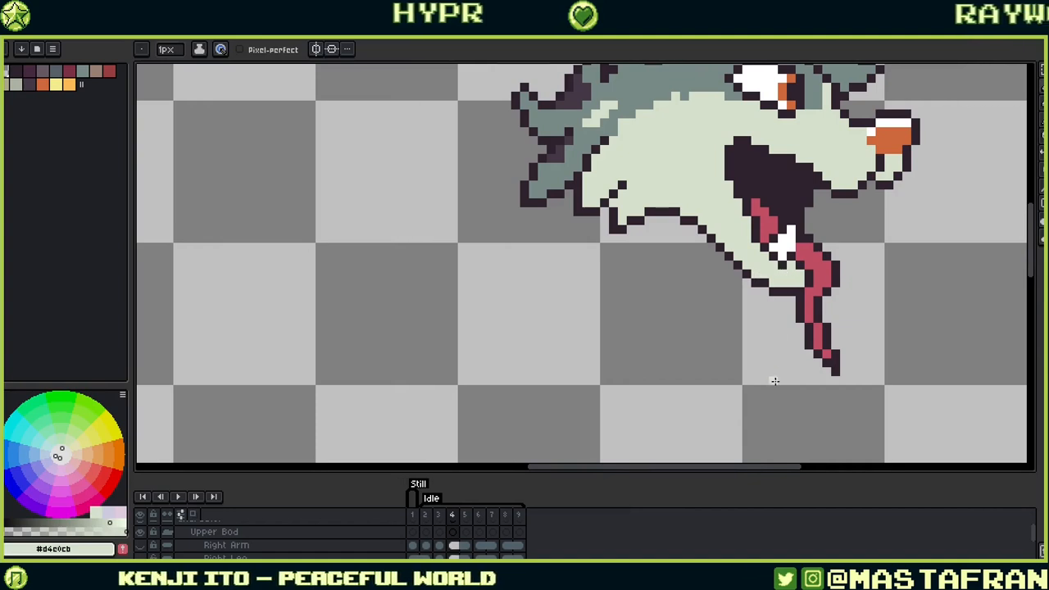
Step: Extend the lower lip's tip over the tongue with #d4e0cb and reshape the tongue's bend around it using #bf4d63 and #2e222f
scroll(836, 355, up, 2)
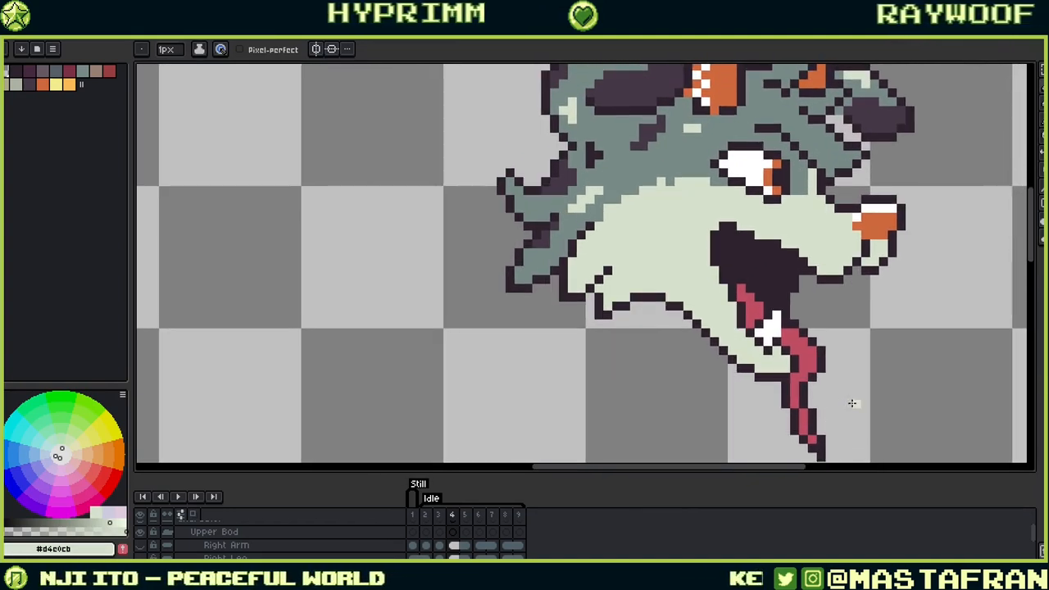
alt+click(791, 354)
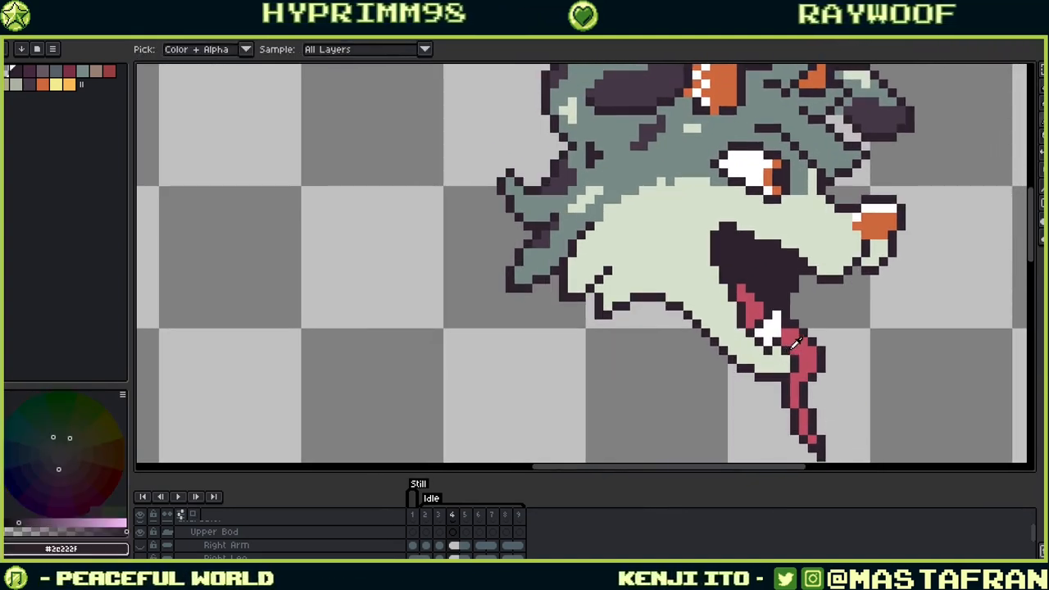
alt+click(796, 369)
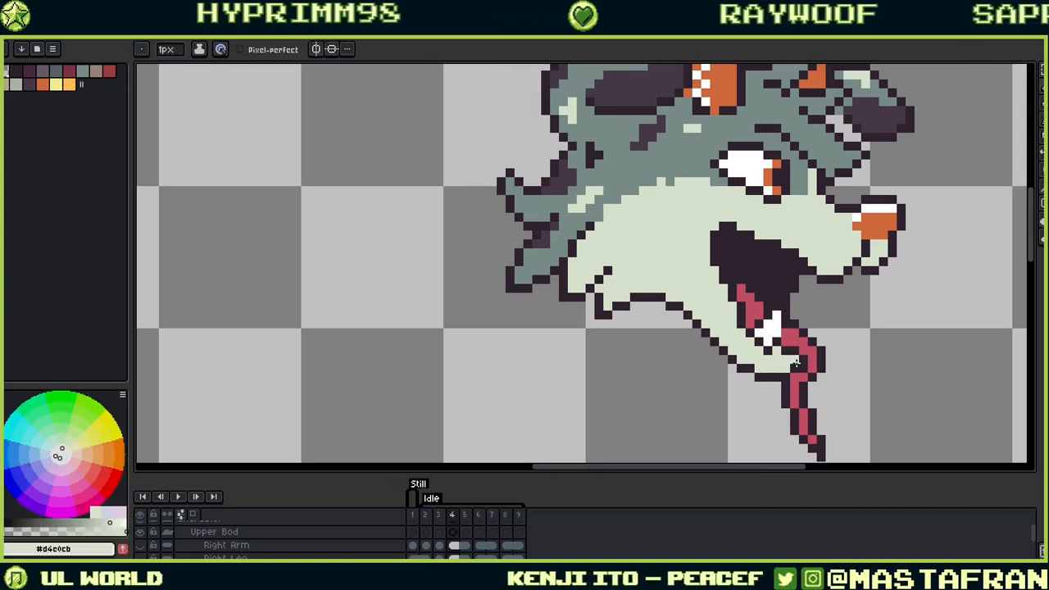
alt+click(808, 373)
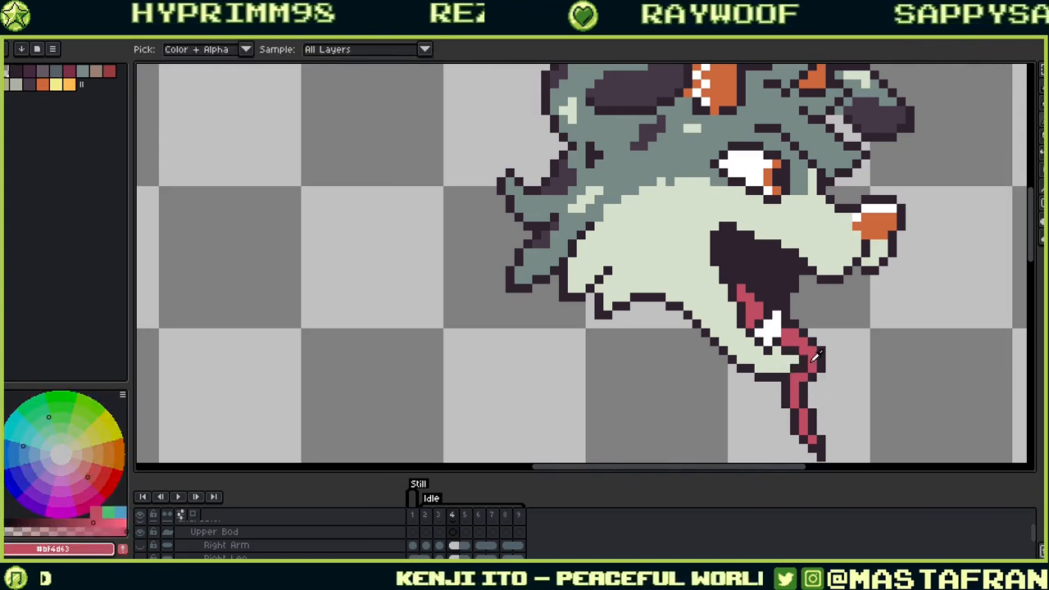
alt+click(806, 374)
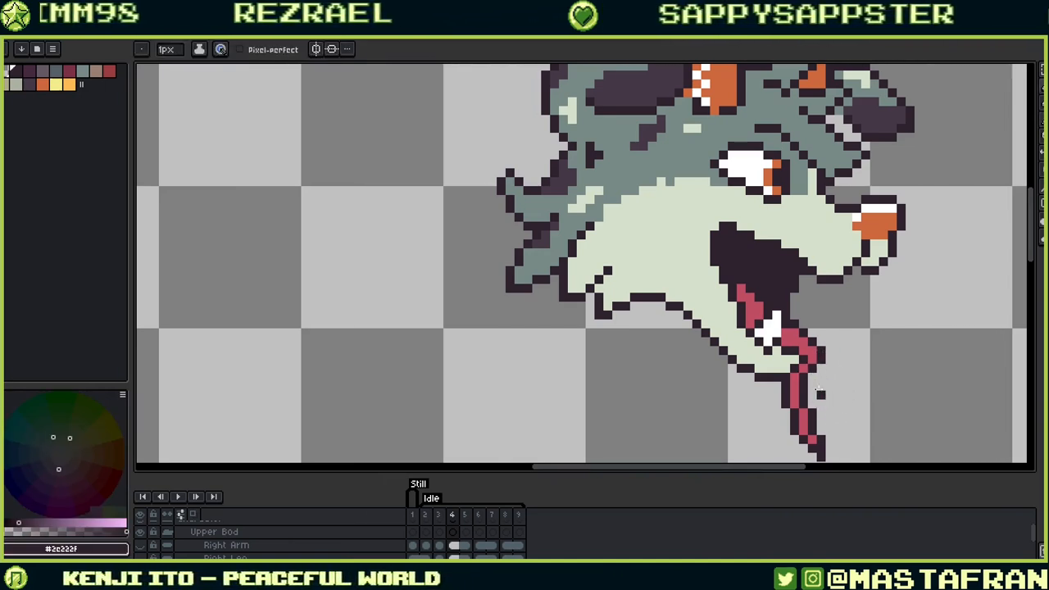
Step: Thicken the tongue below its bend by moving the outer outline outward in #2e222f and filling the inside with #bf4d63
drag(817, 377, 849, 319)
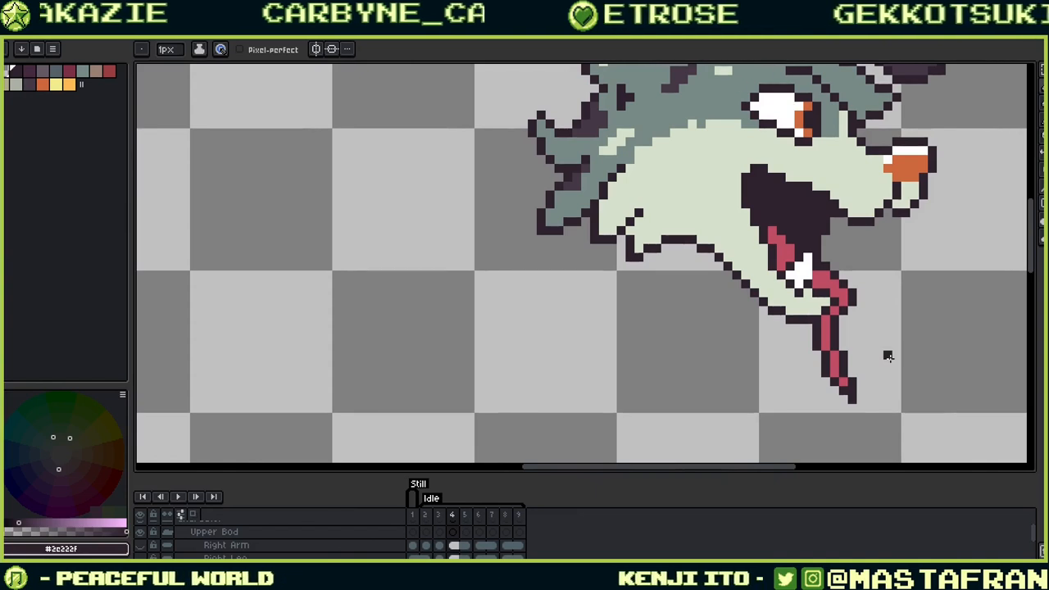
key(i)
key(b)
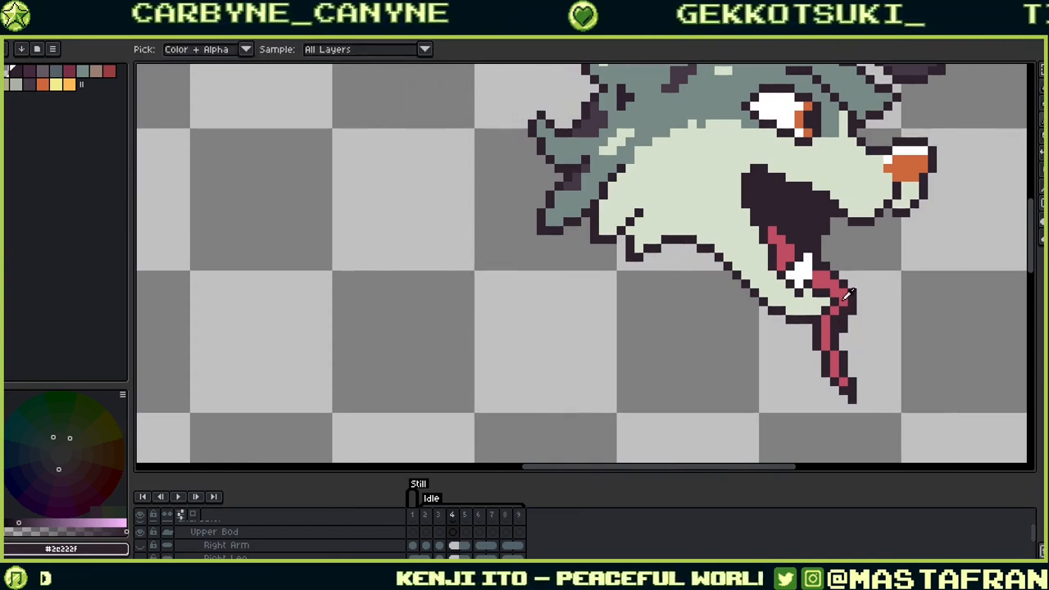
alt+click(842, 308)
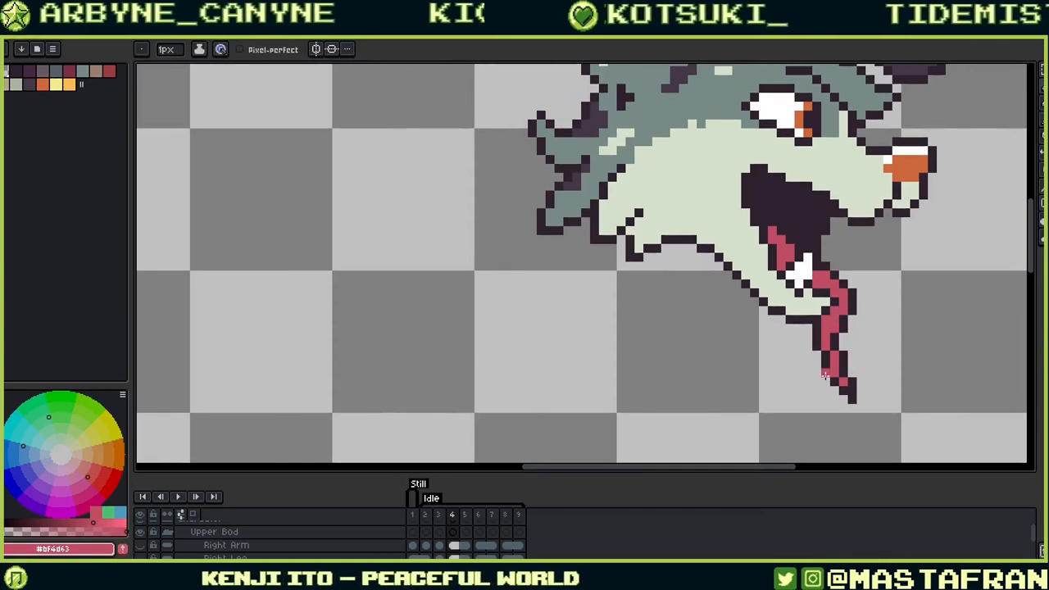
Step: Touch up the tongue's outline around its bend below the lower lip with #2e222f on frame 4
alt+click(845, 330)
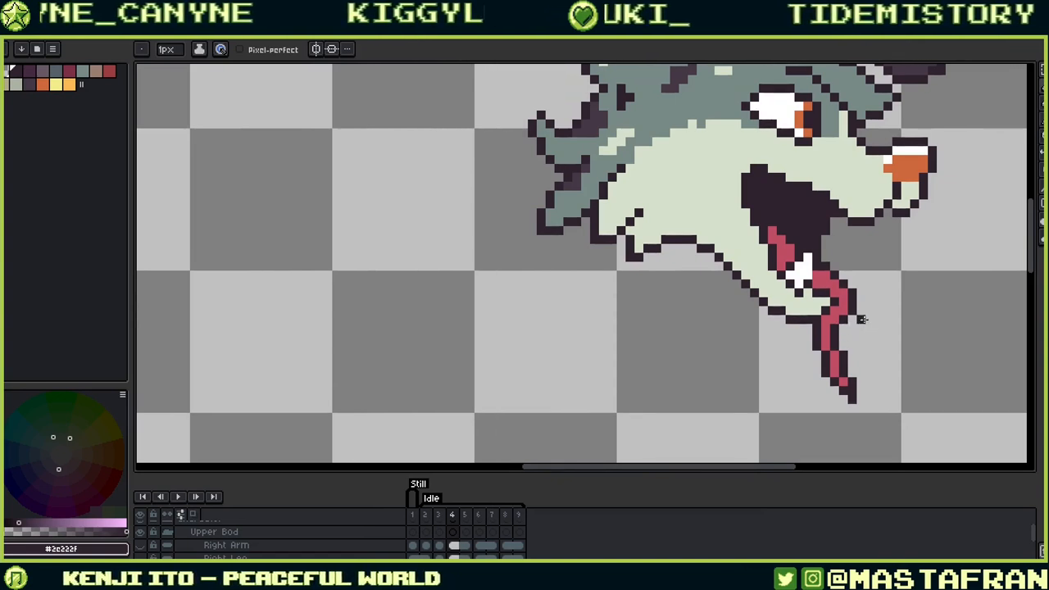
drag(847, 341, 874, 351)
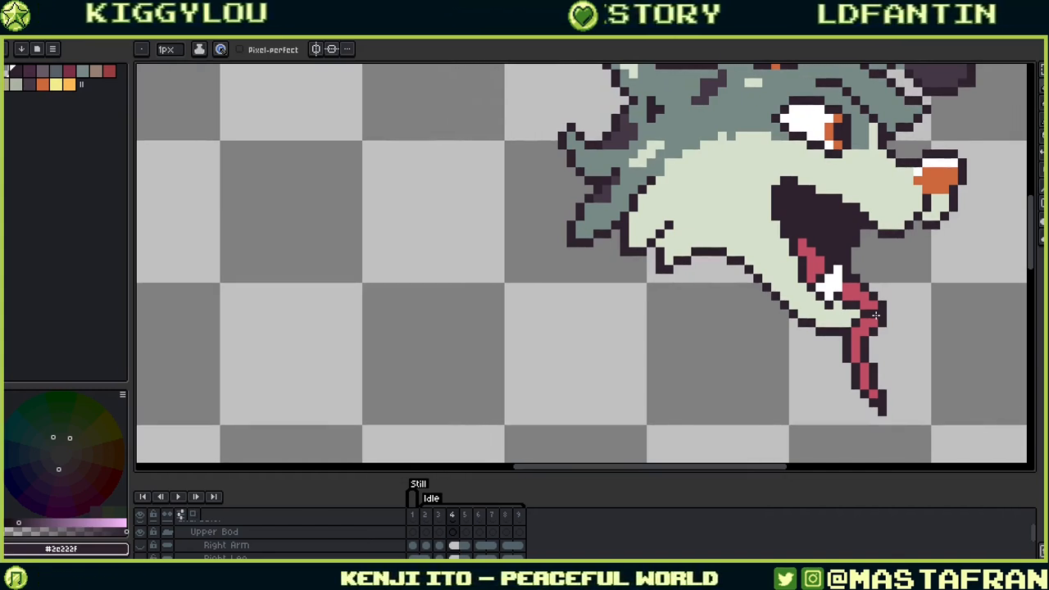
Step: Go to frame 6 and redraw the front outline of the nose and upper lip as a closed line in #2e222f
key(Right)
drag(900, 296, 755, 432)
key(Right)
key(Left)
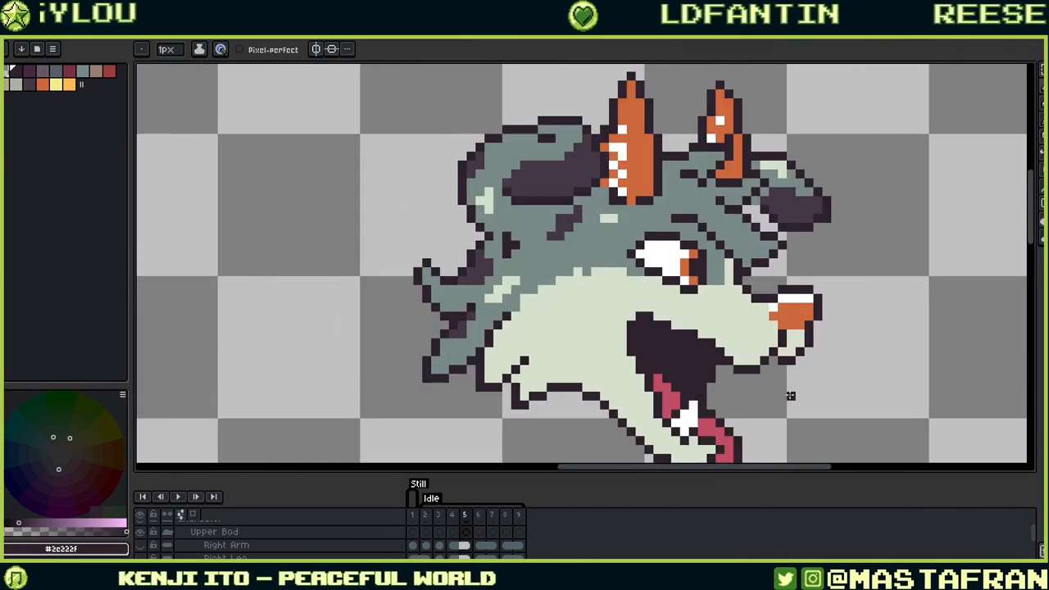
drag(789, 365, 864, 277)
key(Right)
drag(807, 364, 926, 268)
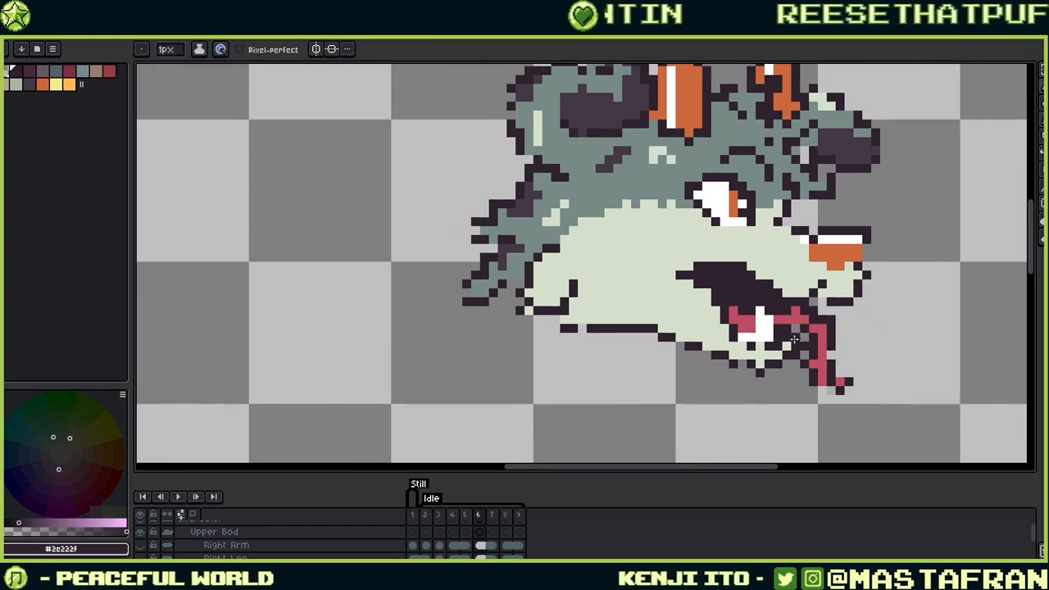
mouse_move(866, 273)
mouse_down()
mouse_move(875, 248)
mouse_move(867, 257)
mouse_move(869, 239)
mouse_move(859, 267)
mouse_up()
key(alt)
alt+click(852, 278)
drag(858, 307, 862, 357)
Step: Even out the nose's lower edge with #cd683d and tidy the outline of the muzzle's front in #2e222f
alt+click(855, 304)
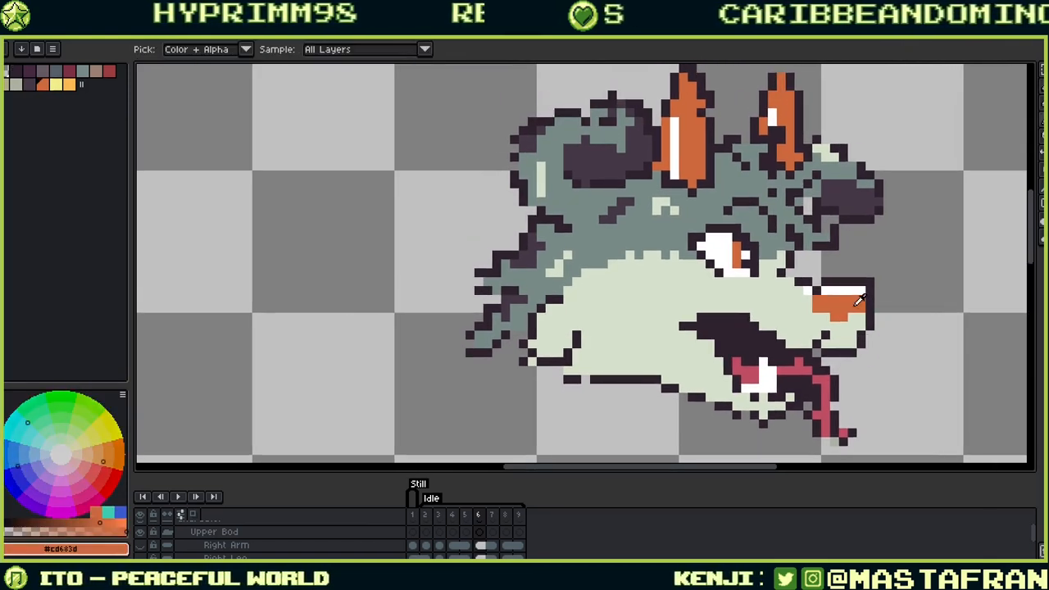
click(853, 316)
alt+click(830, 332)
click(834, 326)
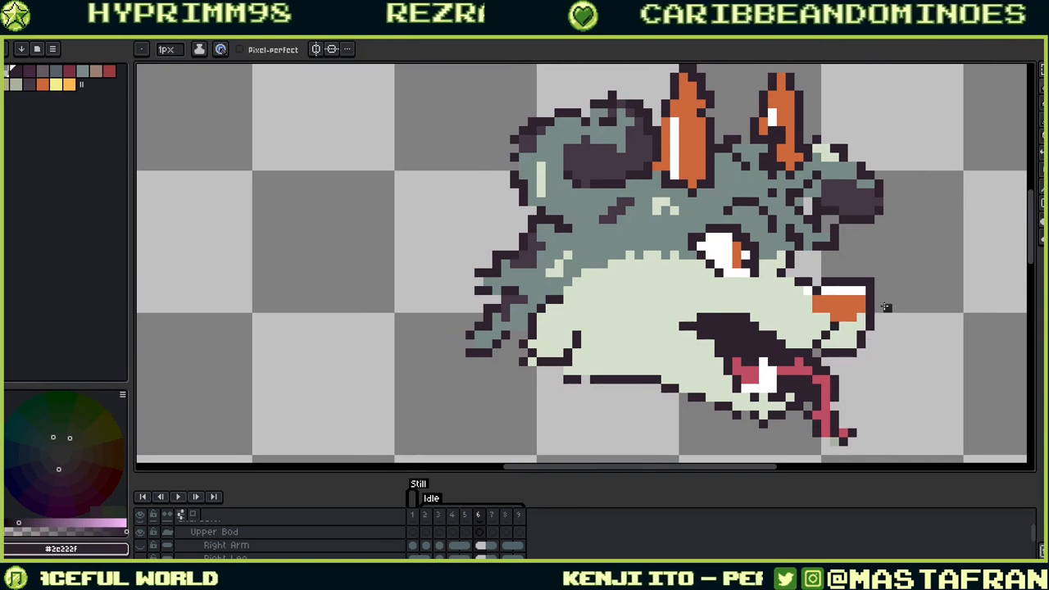
click(861, 325)
key(alt)
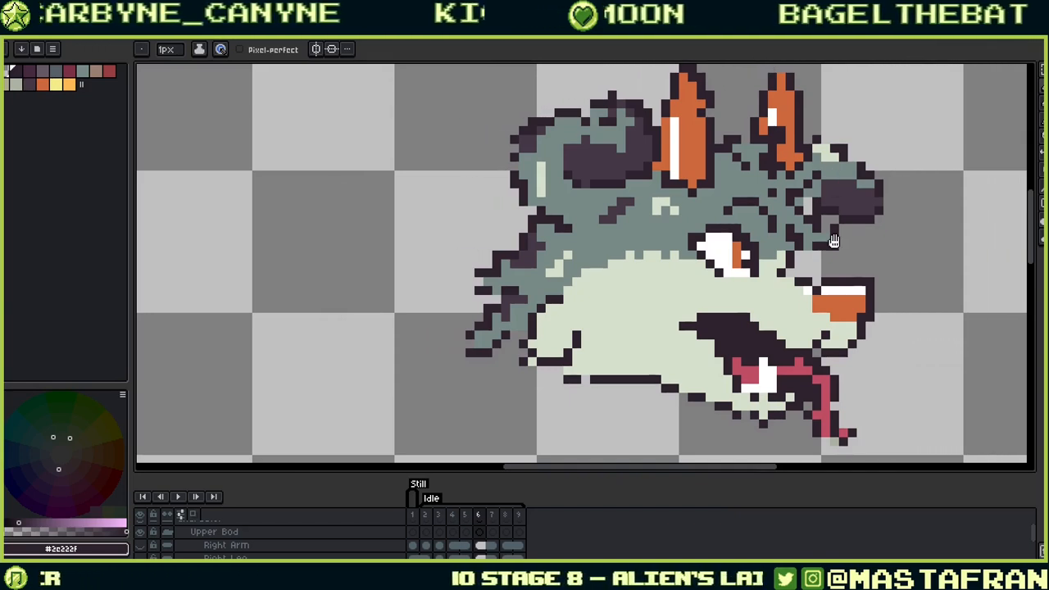
Step: Clean up the chin's lower outline on frame 6 into a continuous curve in #2e222f
drag(835, 241, 863, 387)
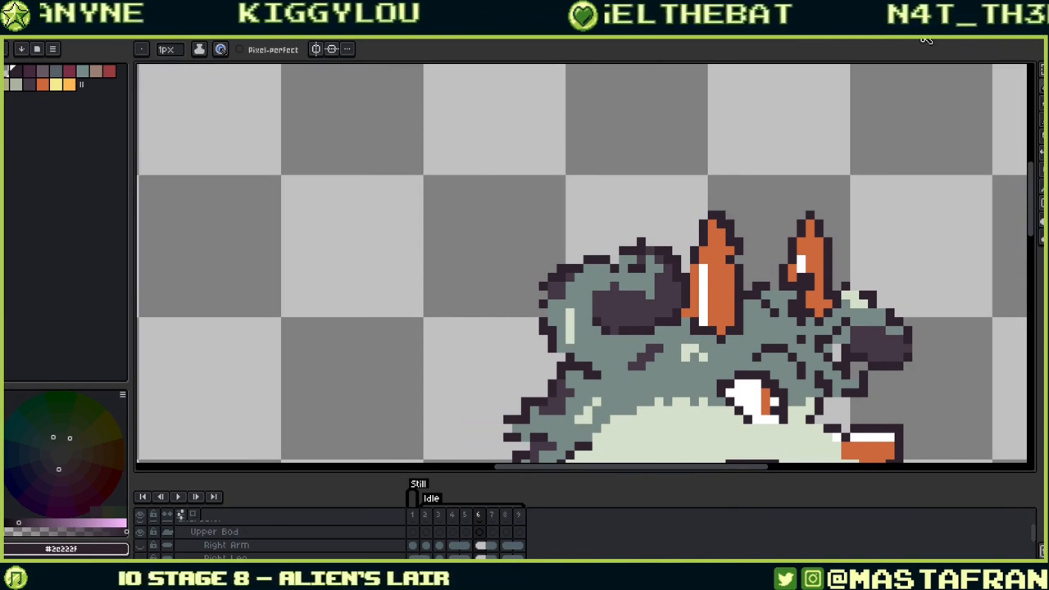
drag(852, 341, 820, 182)
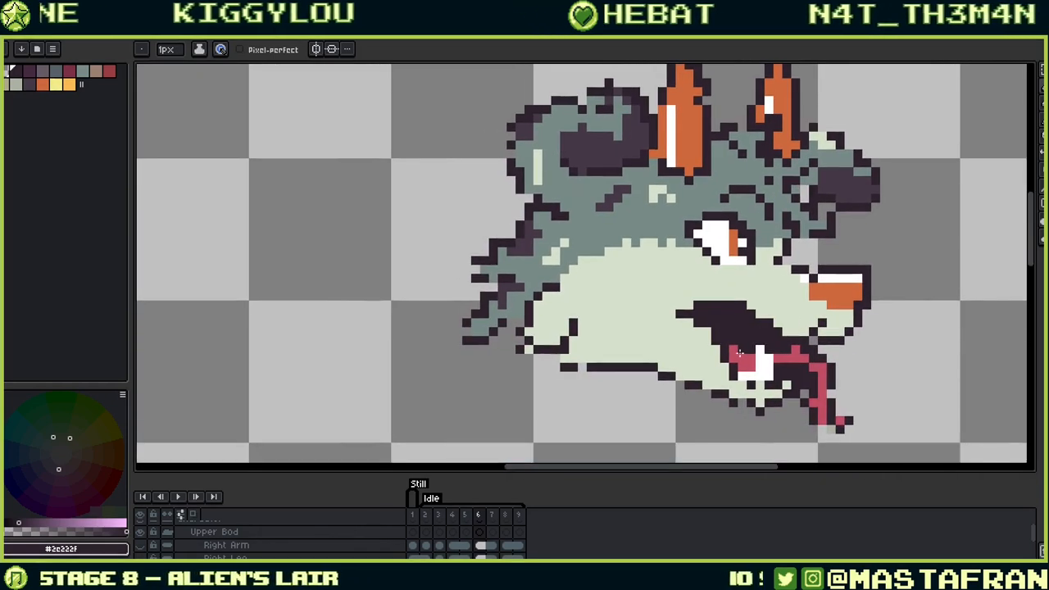
key(i)
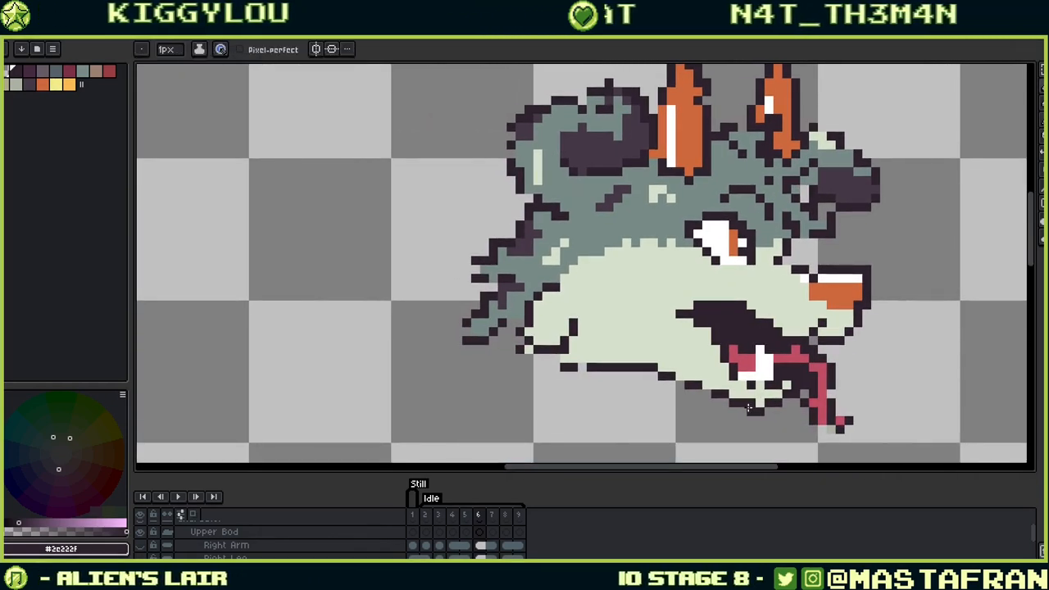
alt+click(759, 399)
alt+click(733, 374)
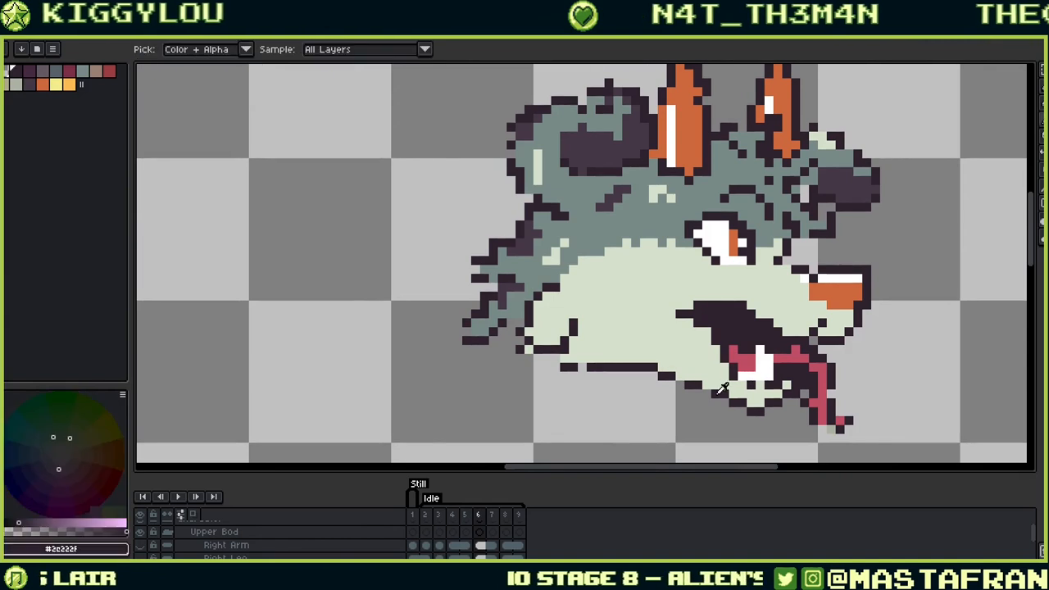
Step: Raise the jaw's underside outline by one pixel and shape a pointed cheek tuft at its back with #d4e0cb and #2e222f
scroll(694, 362, left, 3)
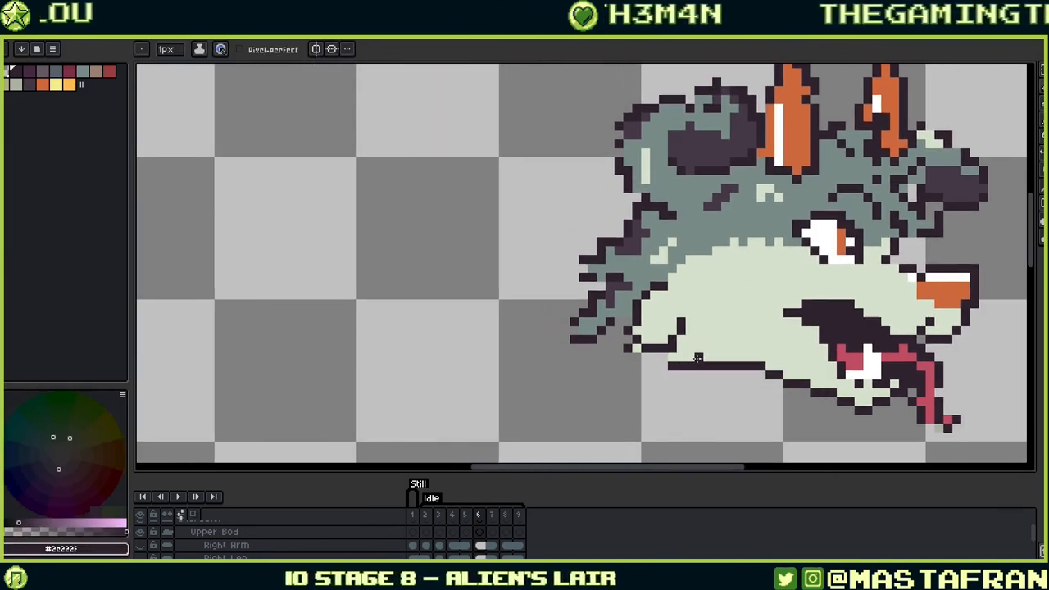
drag(689, 358, 763, 363)
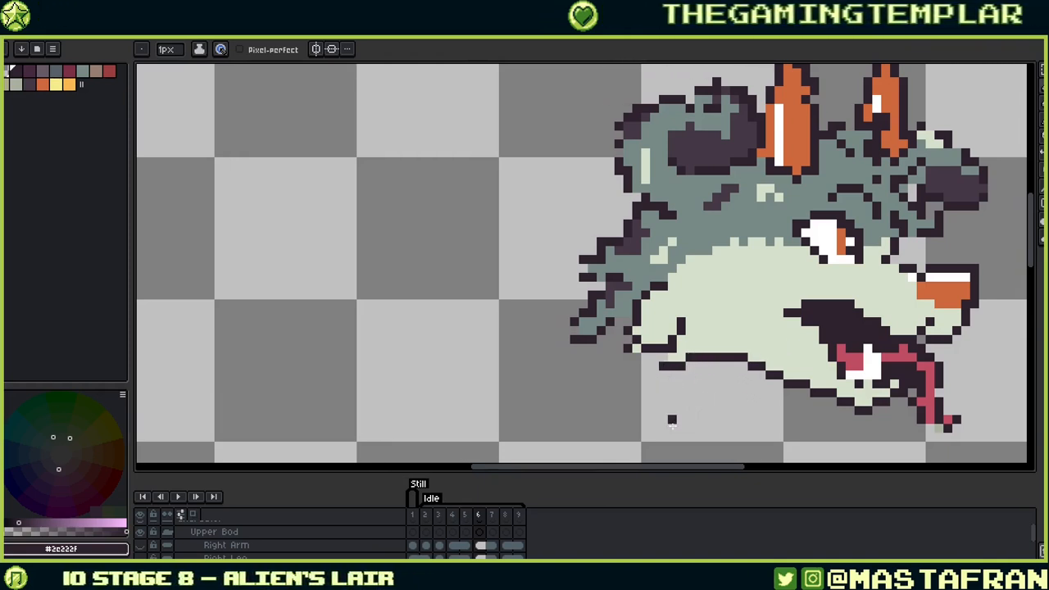
alt+click(671, 373)
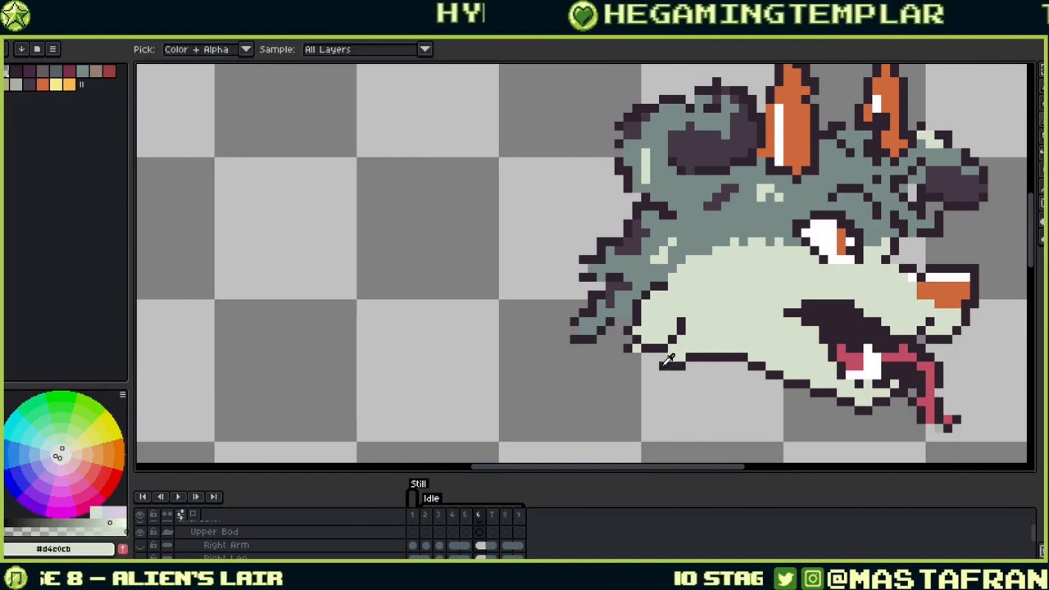
alt+click(663, 365)
click(655, 375)
alt+click(671, 356)
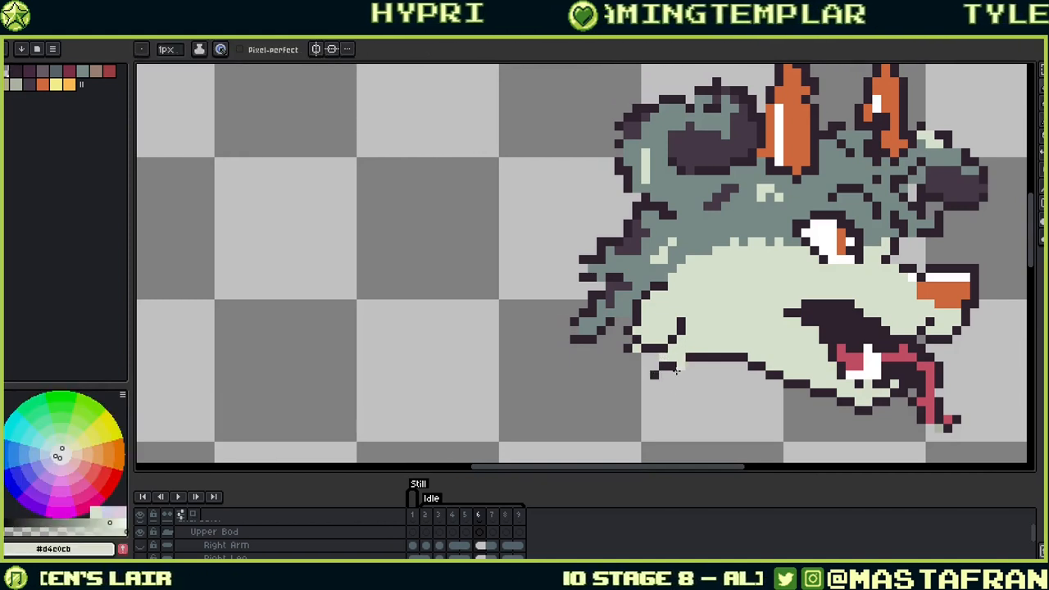
alt+click(669, 365)
click(656, 365)
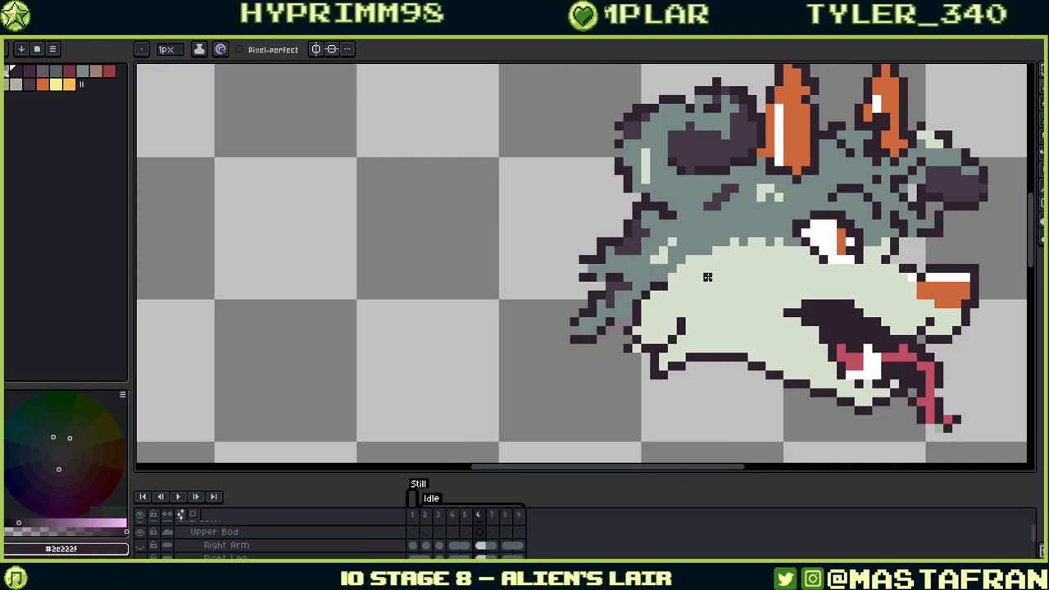
Step: Widen the back of the cheek with #d4e0cb and outline it in #2e222f down to a second pointed fur tip
alt+click(636, 330)
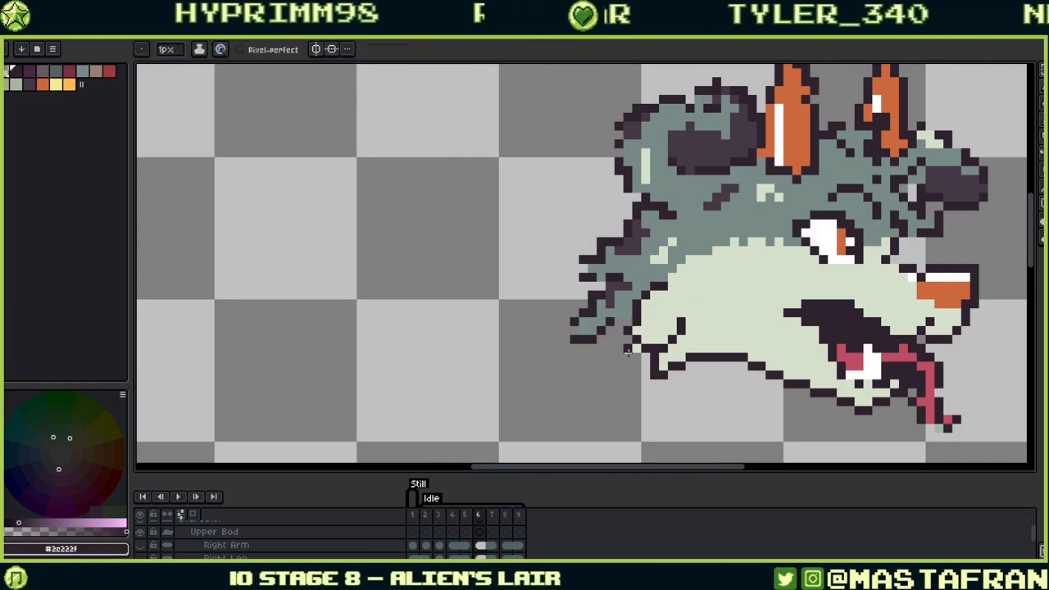
drag(627, 350, 628, 366)
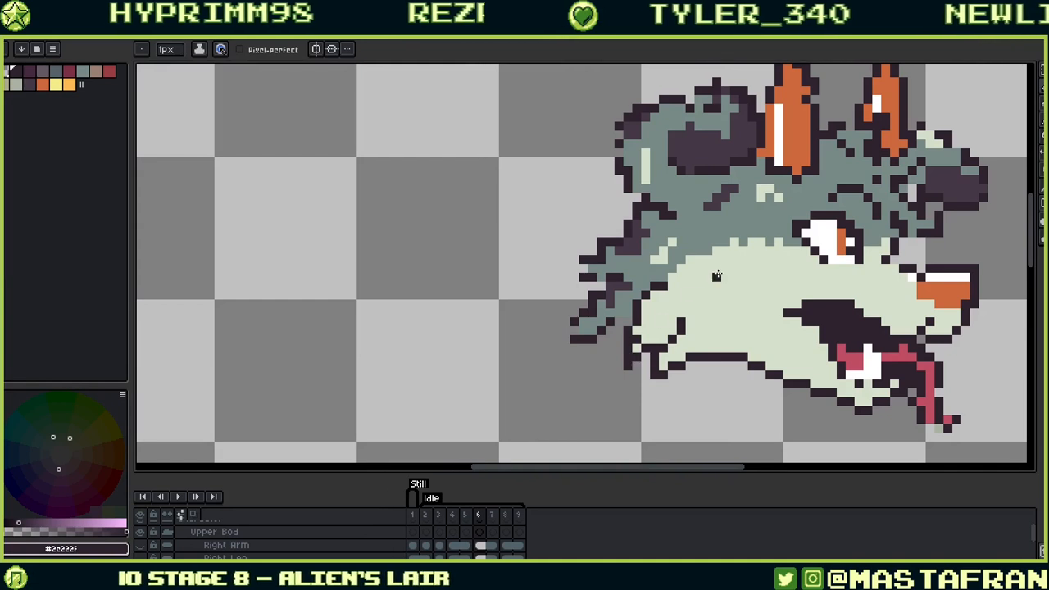
alt+click(663, 322)
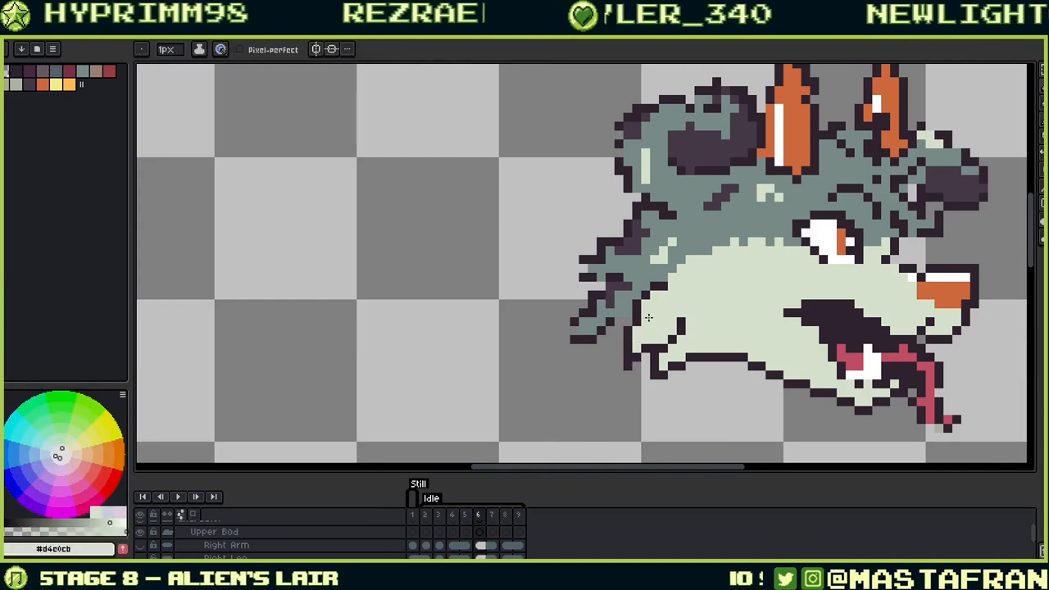
click(637, 321)
alt+click(628, 332)
click(627, 321)
alt+click(654, 329)
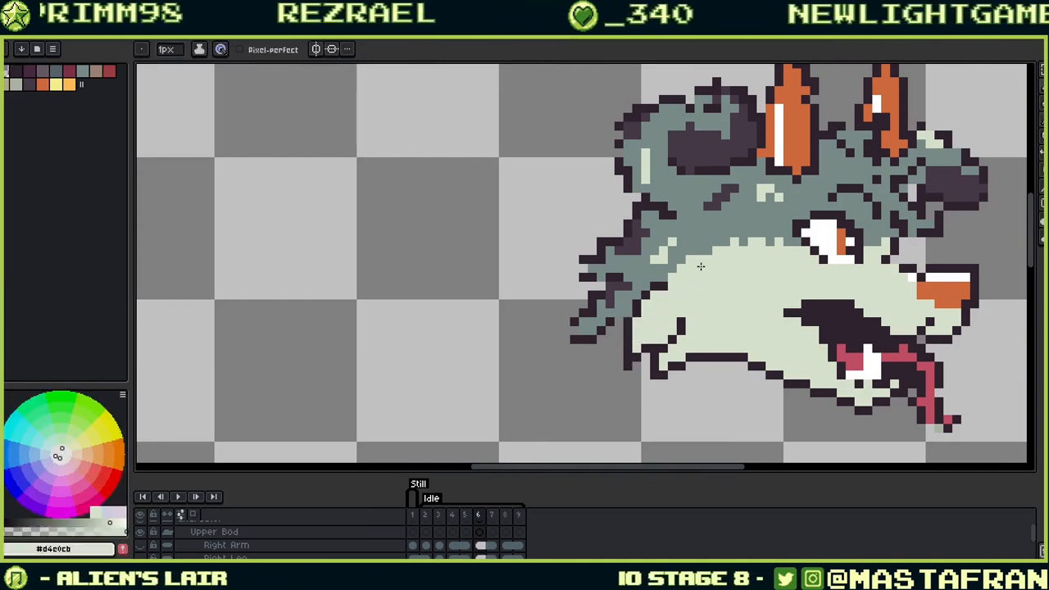
Step: Close the lower outline of the hair lock behind the cheek in #2e222f and refine its inside with #788a87 and #443846
scroll(700, 266, up, 3)
alt+click(650, 357)
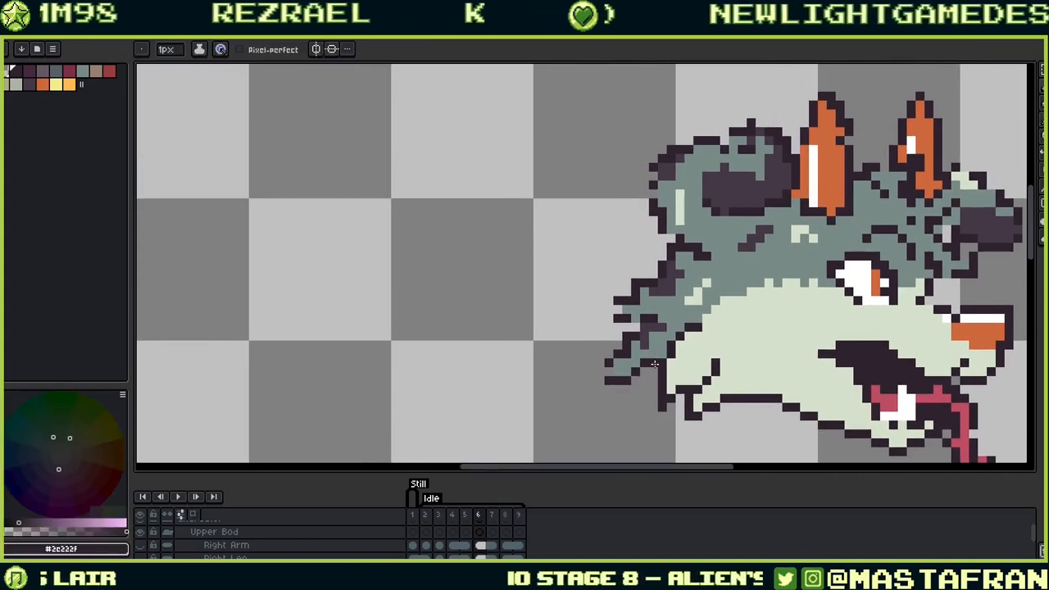
alt+click(636, 380)
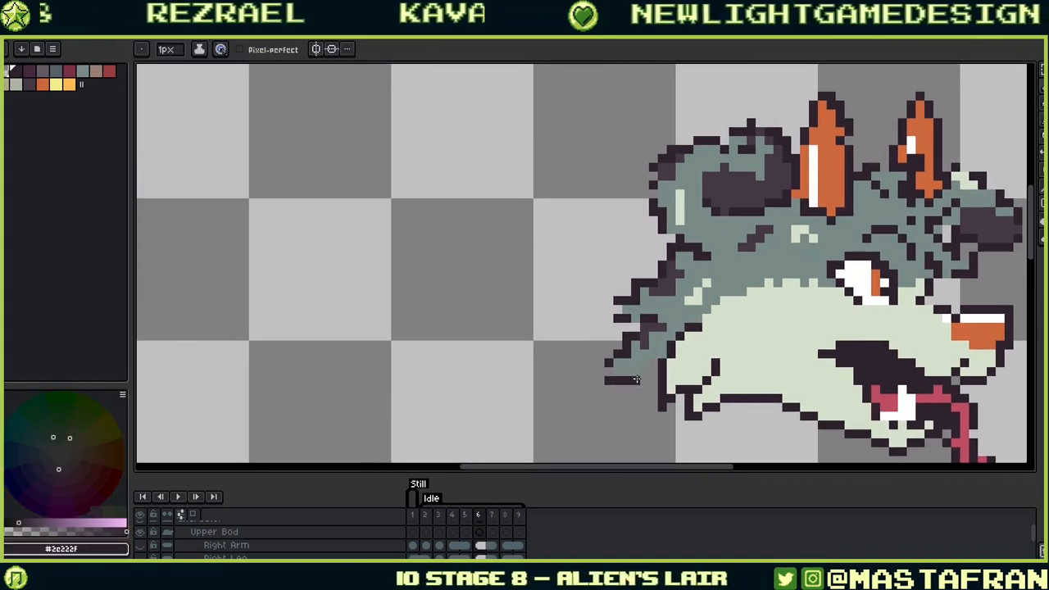
key(alt)
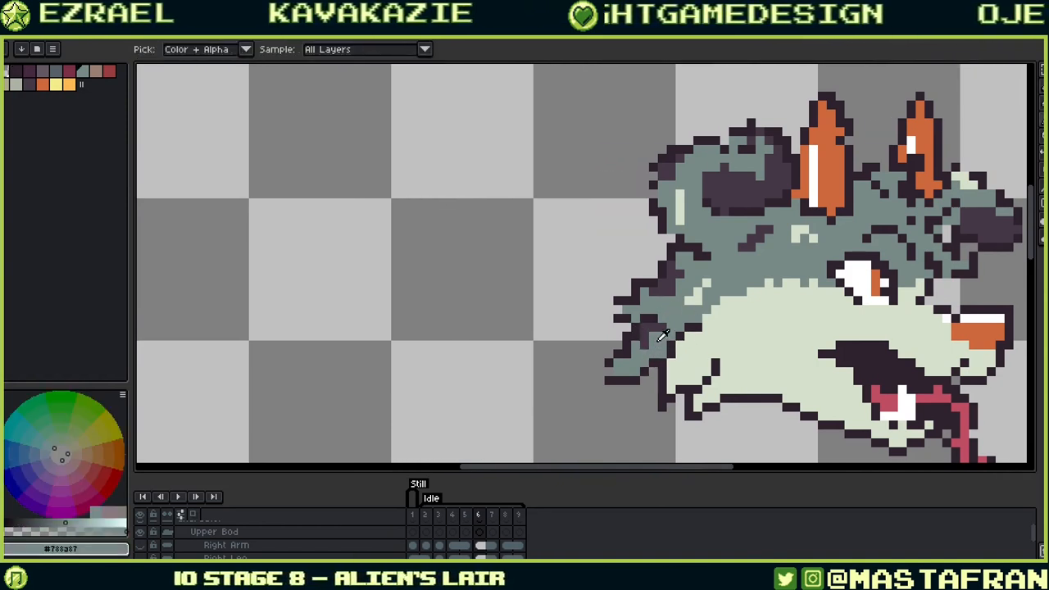
alt+click(651, 347)
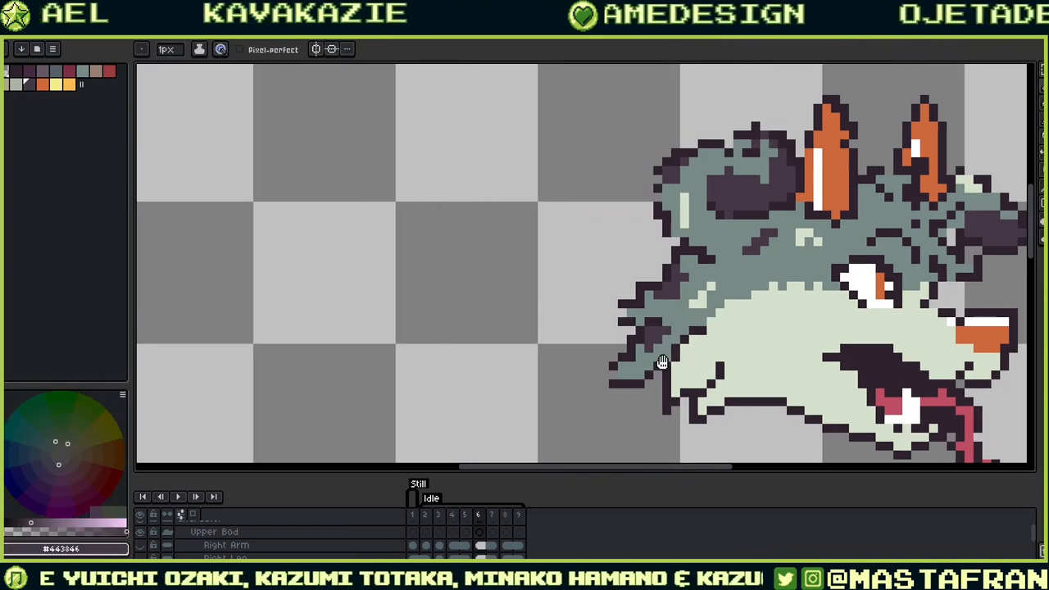
scroll(648, 368, left, 2)
Step: Extend the lower hair lock into a sharp tip with #2e222f and clean up its fill with #788a87
alt+click(644, 377)
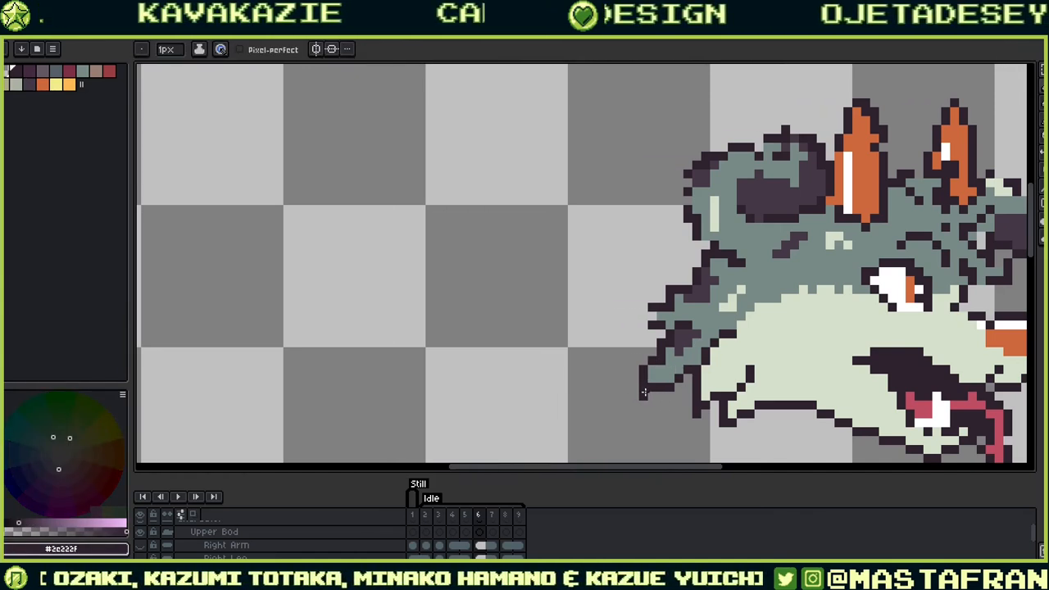
click(636, 377)
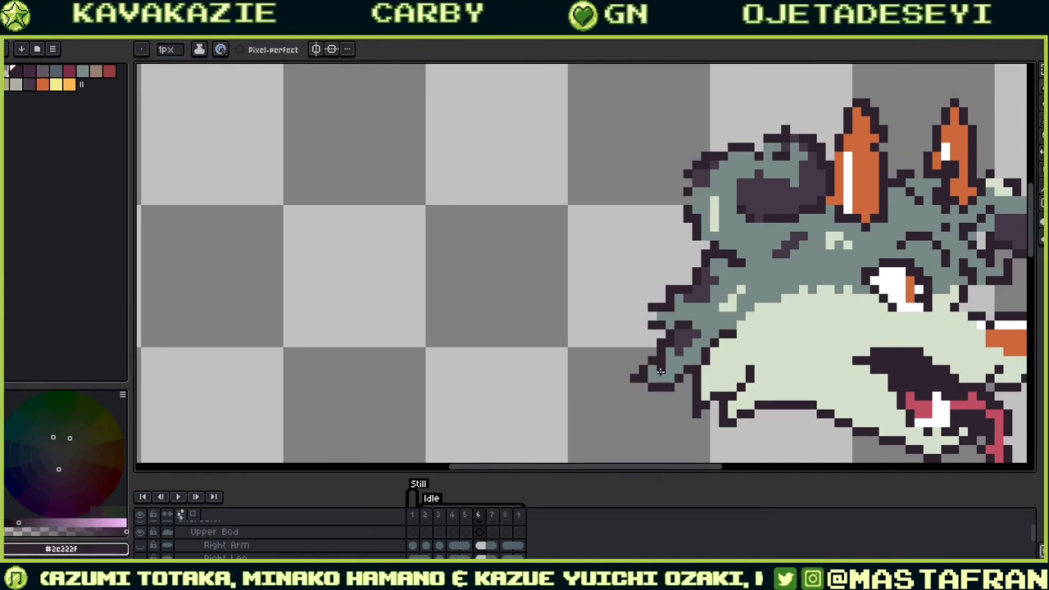
alt+click(672, 381)
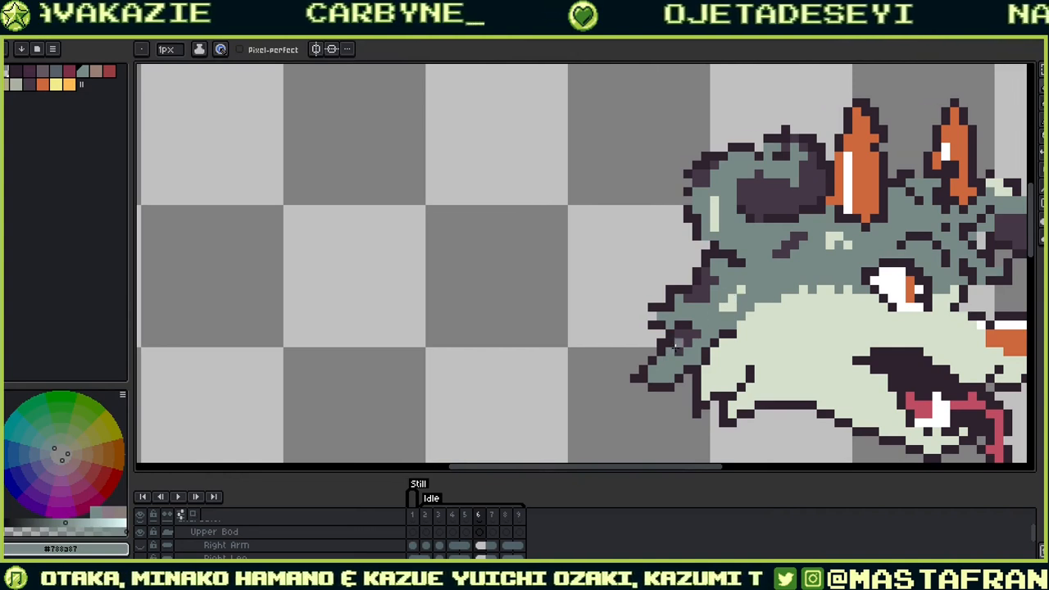
key(alt)
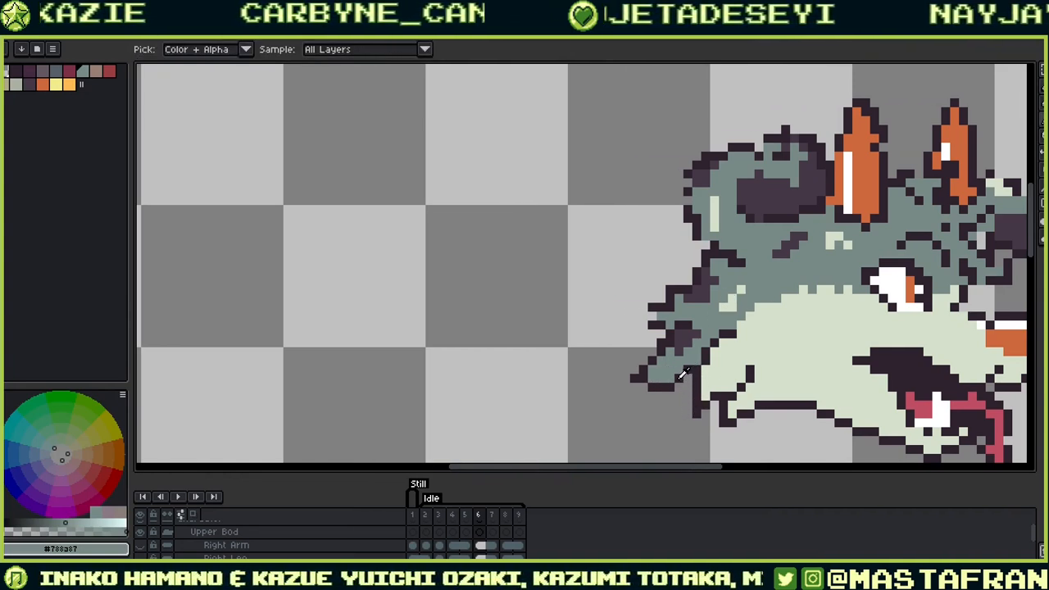
key(b)
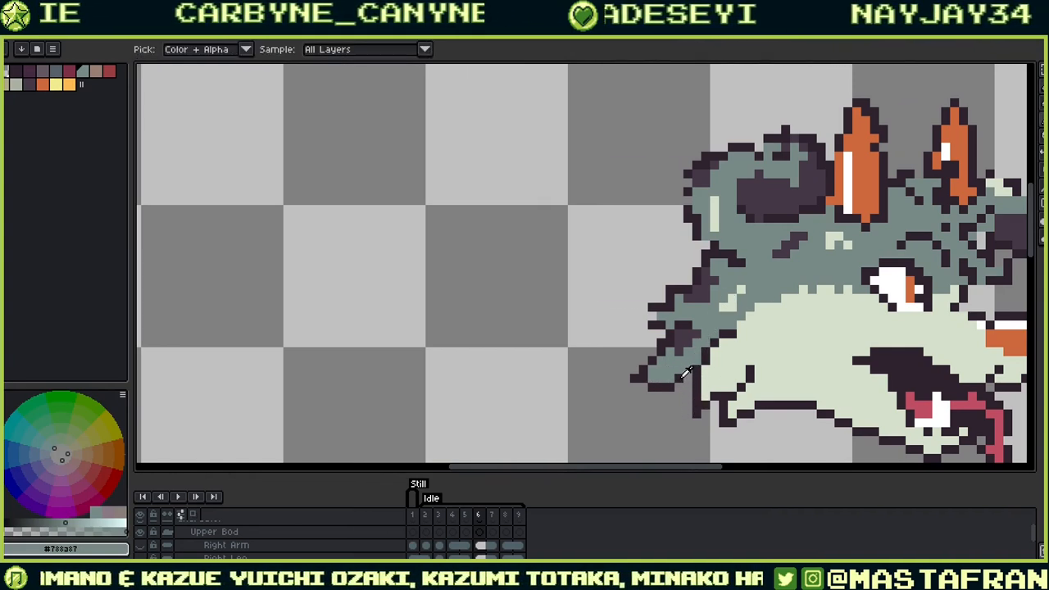
alt+click(690, 379)
Step: Sharpen the hair tuft above it by filling its gaps with #788a87 and drawing a pointed tip in #2e222f
scroll(697, 302, up, 2)
scroll(697, 301, left, 1)
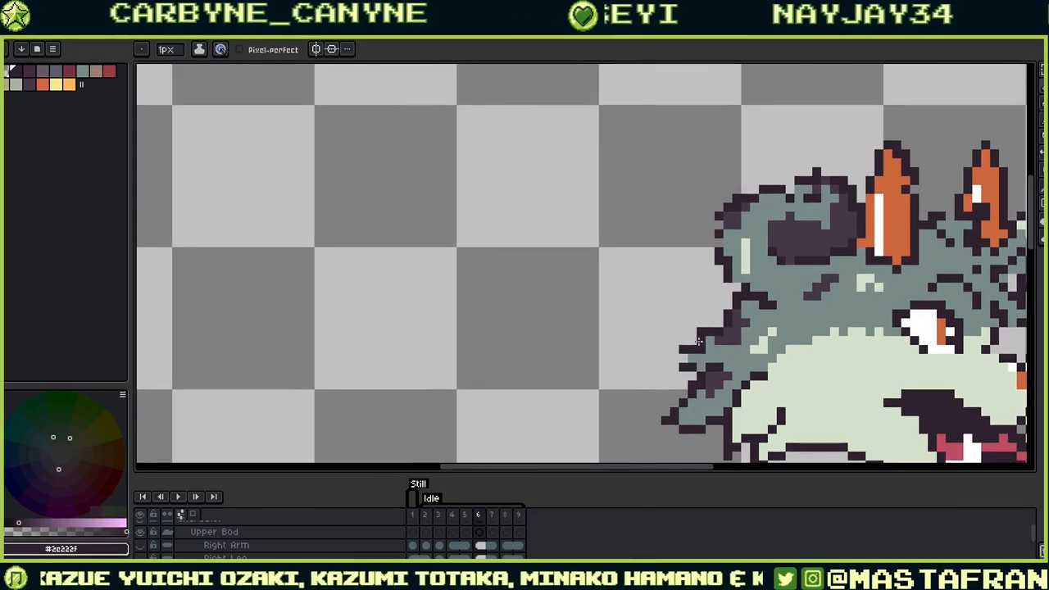
key(alt)
alt+click(716, 354)
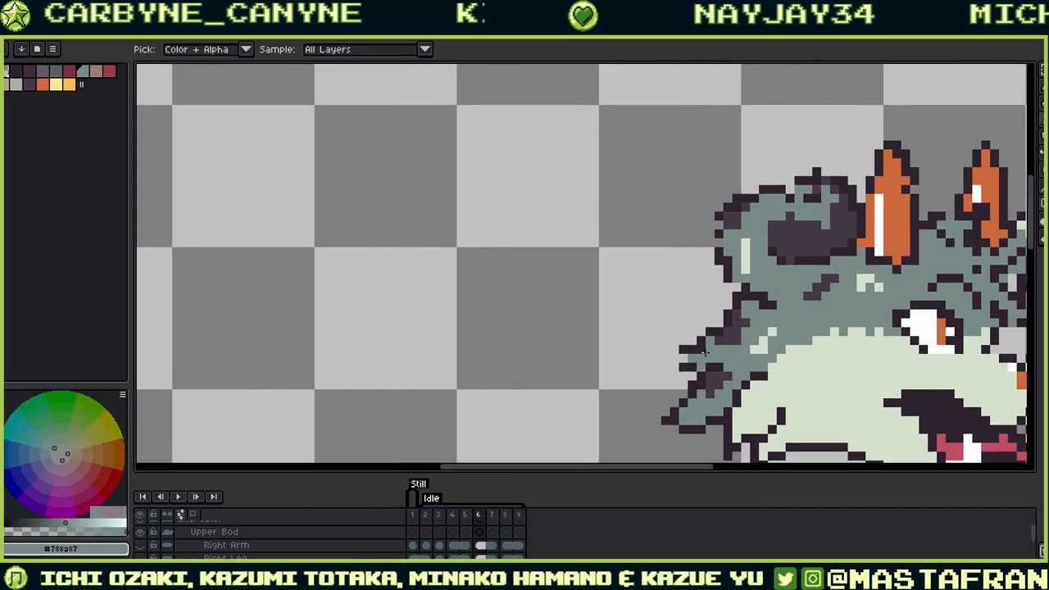
alt+click(682, 358)
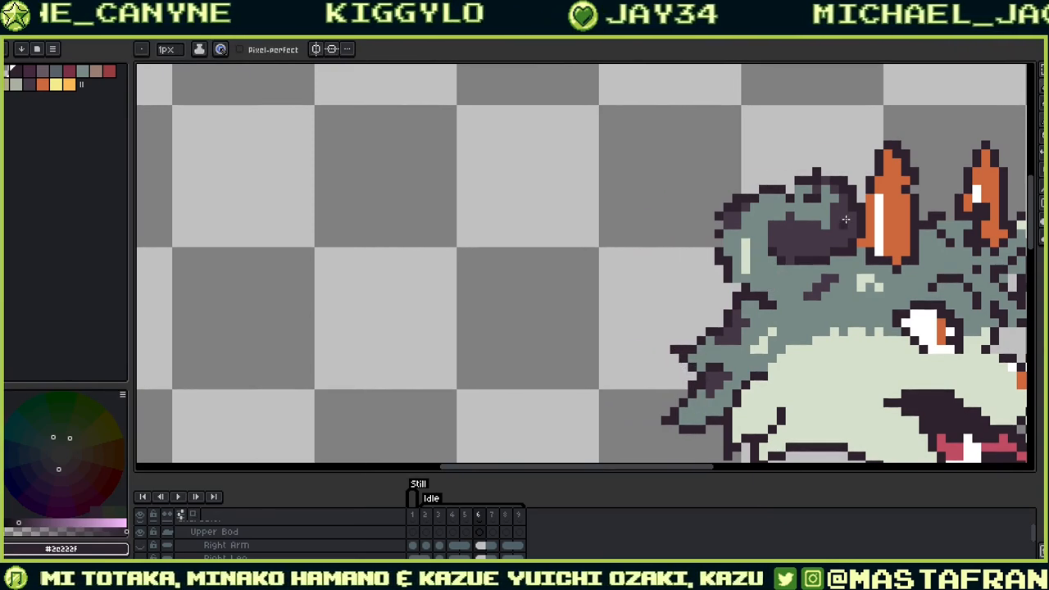
Step: Smooth the back outline of the near curled ear in #2e222f and fill the gaps along it with #788a87
scroll(846, 220, down, 3)
scroll(846, 220, right, 3)
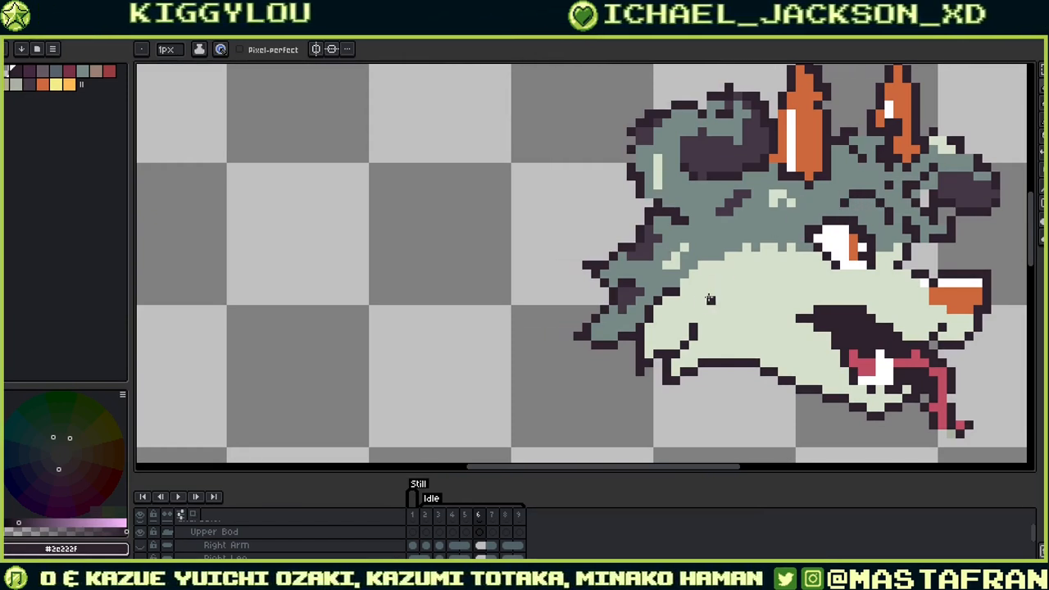
scroll(773, 247, up, 2)
alt+click(733, 300)
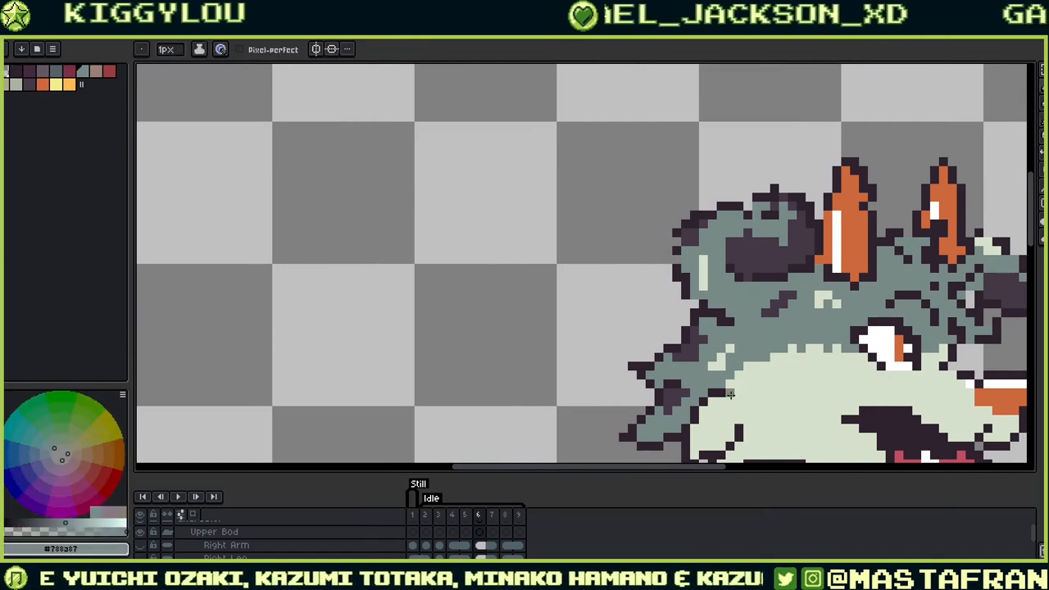
drag(723, 312, 740, 324)
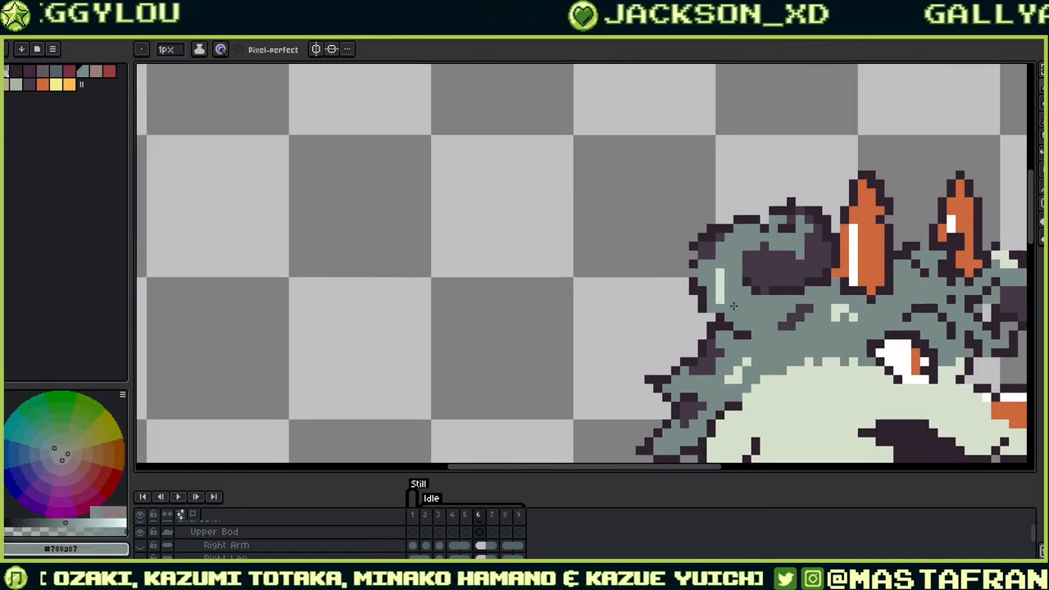
alt+click(709, 307)
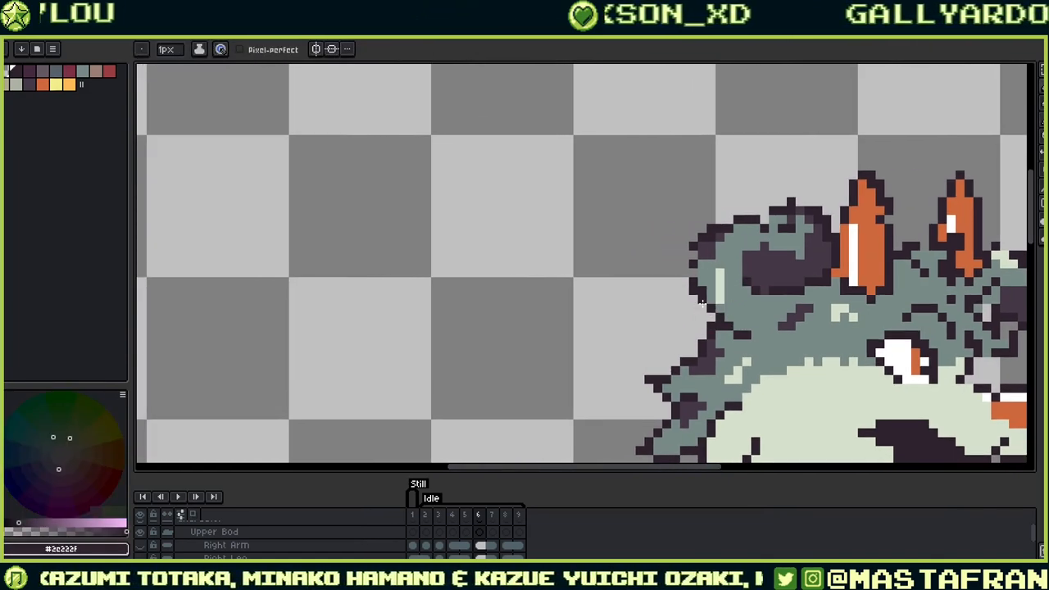
alt+click(706, 286)
alt+click(704, 275)
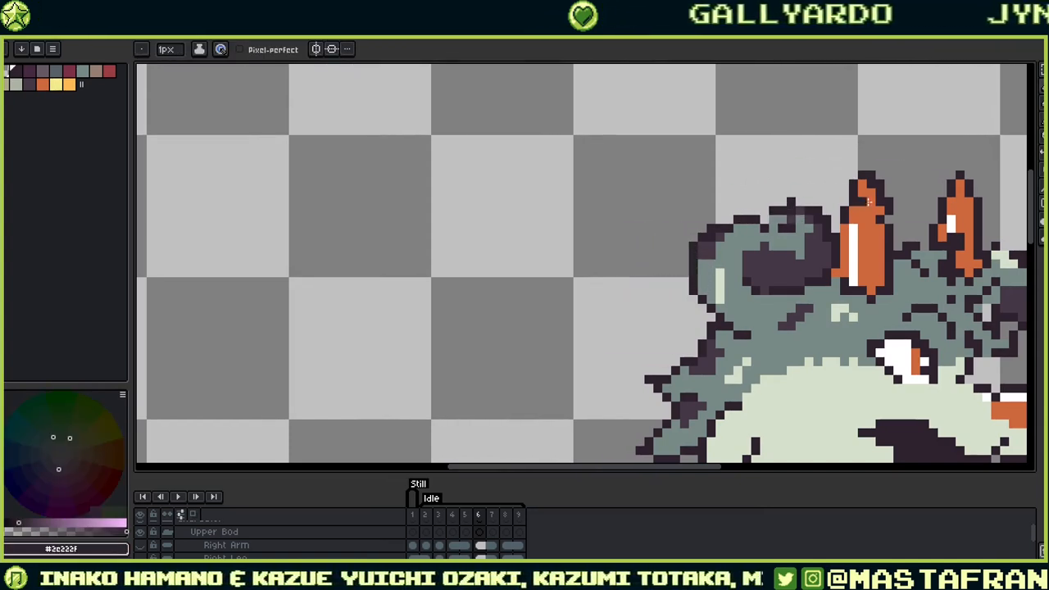
Step: Flatten the top outline of the curled ear with #2e222f and remove the stray pixel sticking up from it
alt+click(785, 219)
alt+click(765, 215)
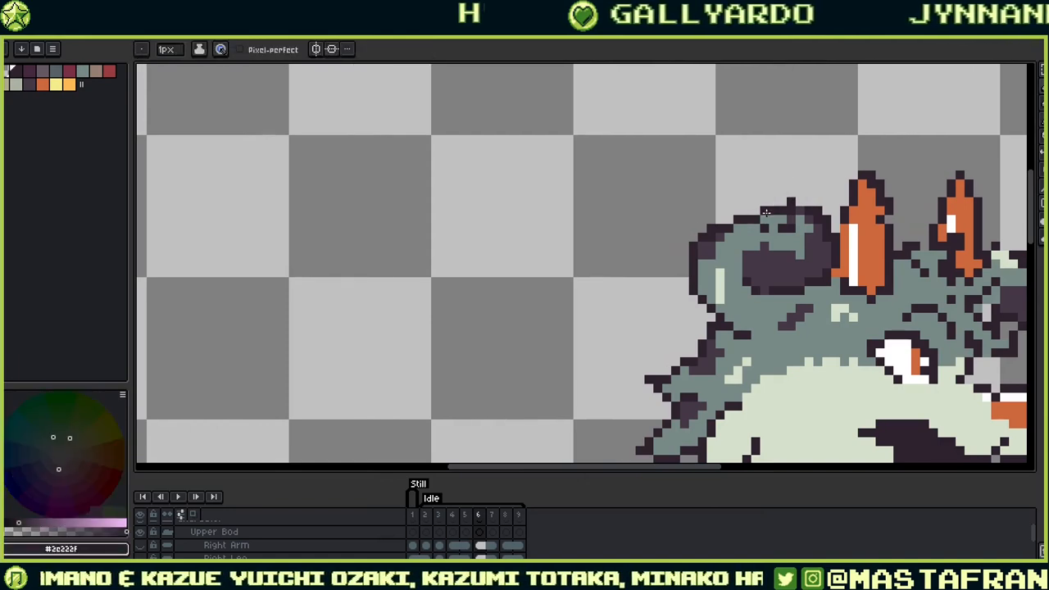
click(790, 201)
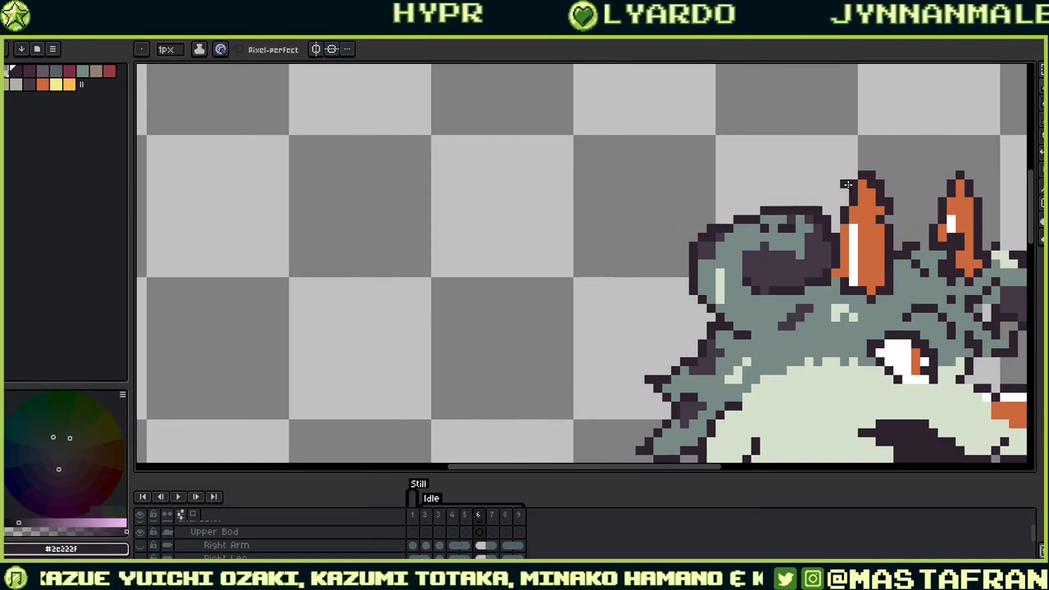
Step: Refine the curled ear's front edge and the corners of its inner patch with #443846, #788a87 and #2e222f
drag(860, 245, 801, 290)
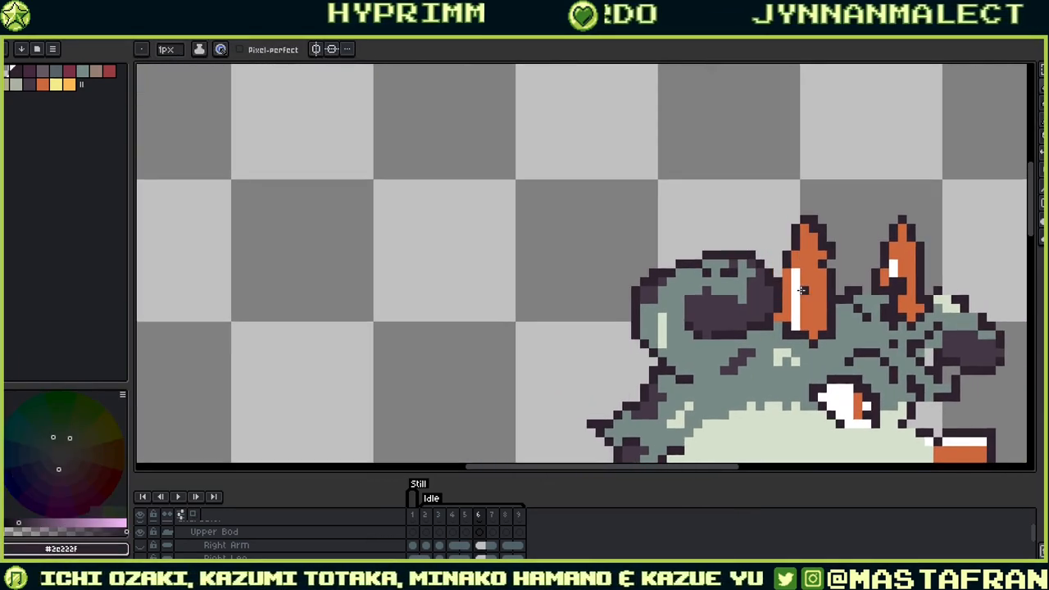
alt+click(773, 296)
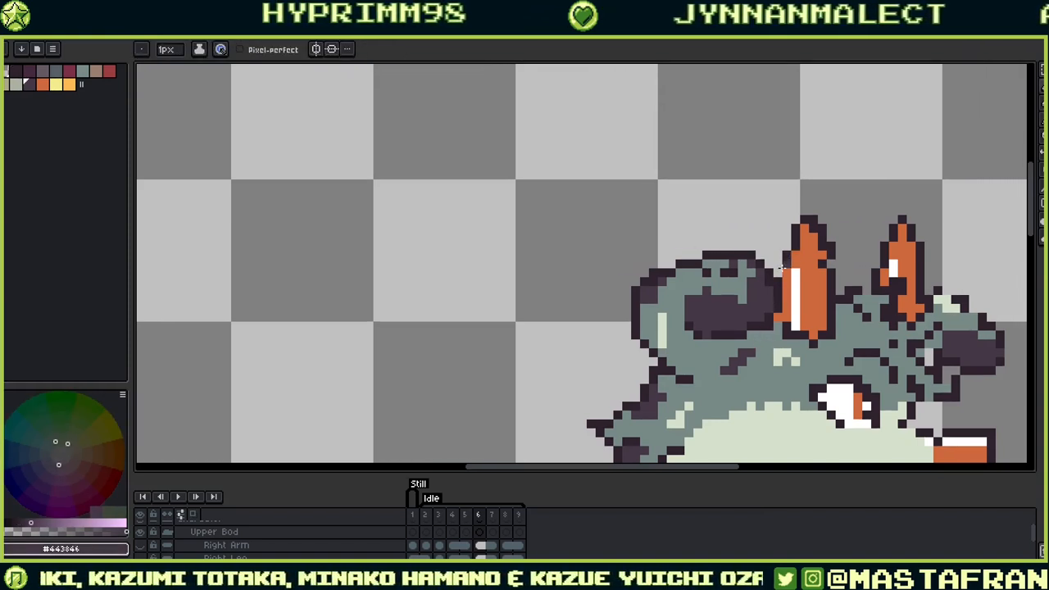
key(alt)
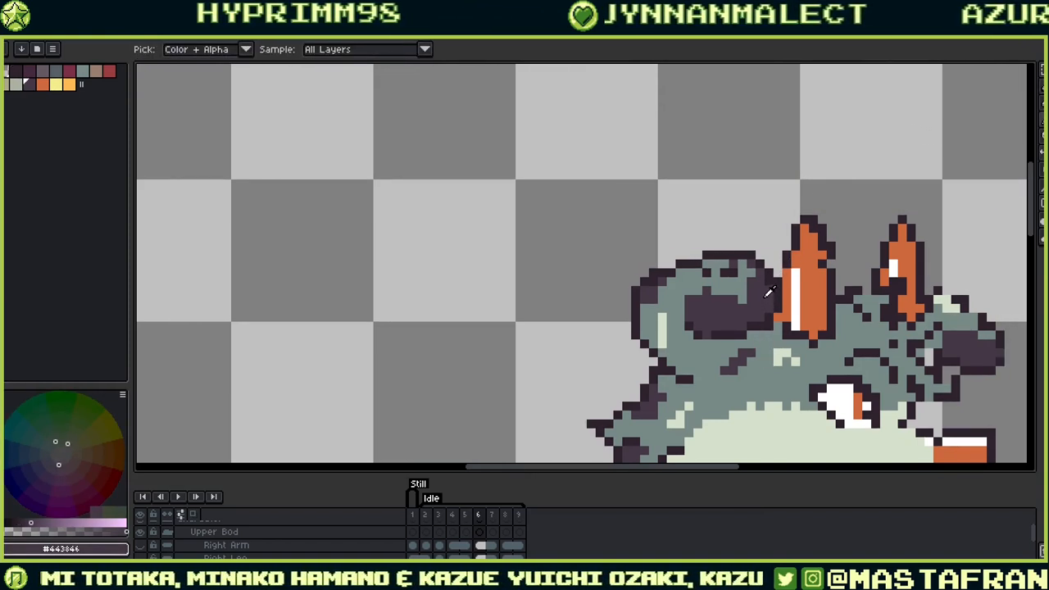
alt+click(771, 335)
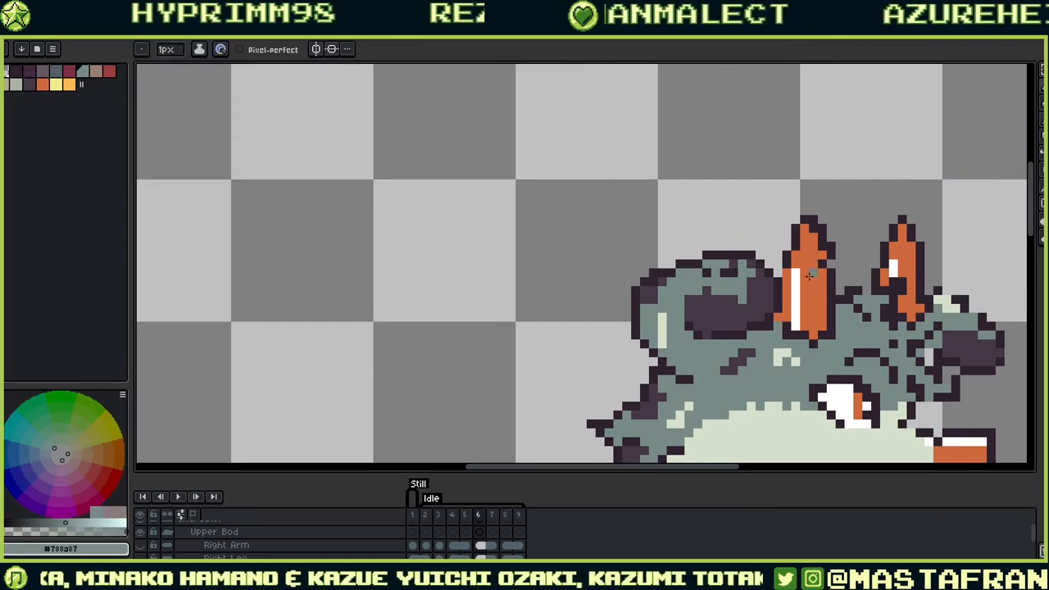
alt+click(736, 284)
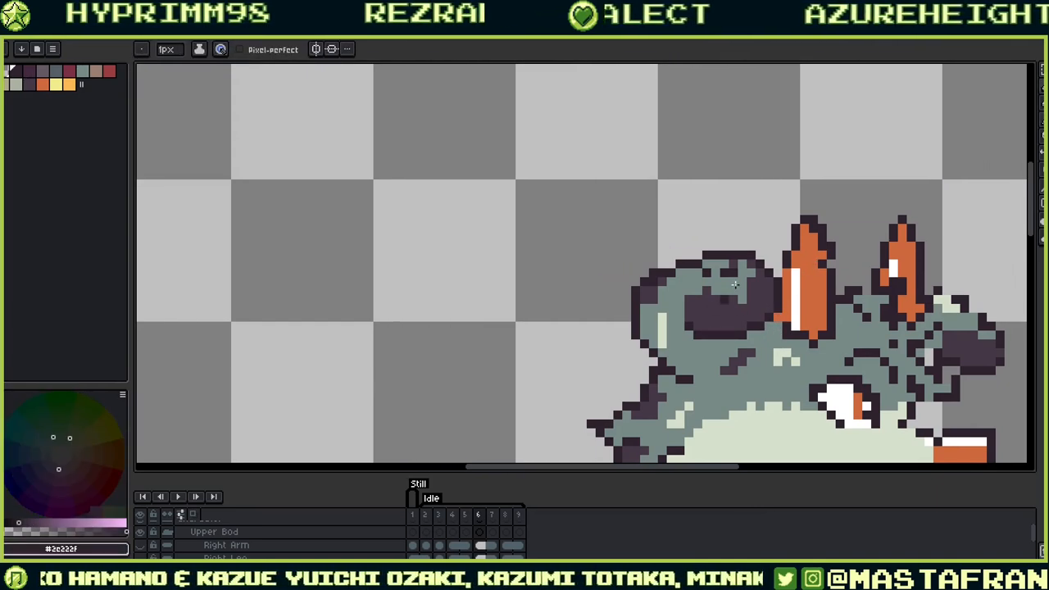
alt+click(696, 336)
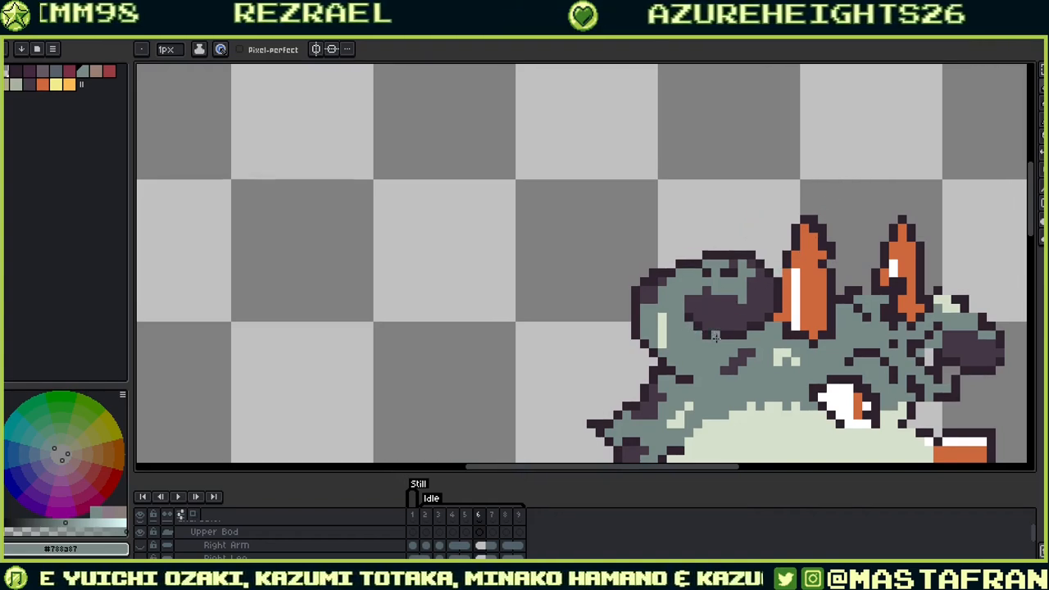
Step: Extend the ear's dark inner patch toward the back with #443846 to give it a rounded end
key(v)
key(b)
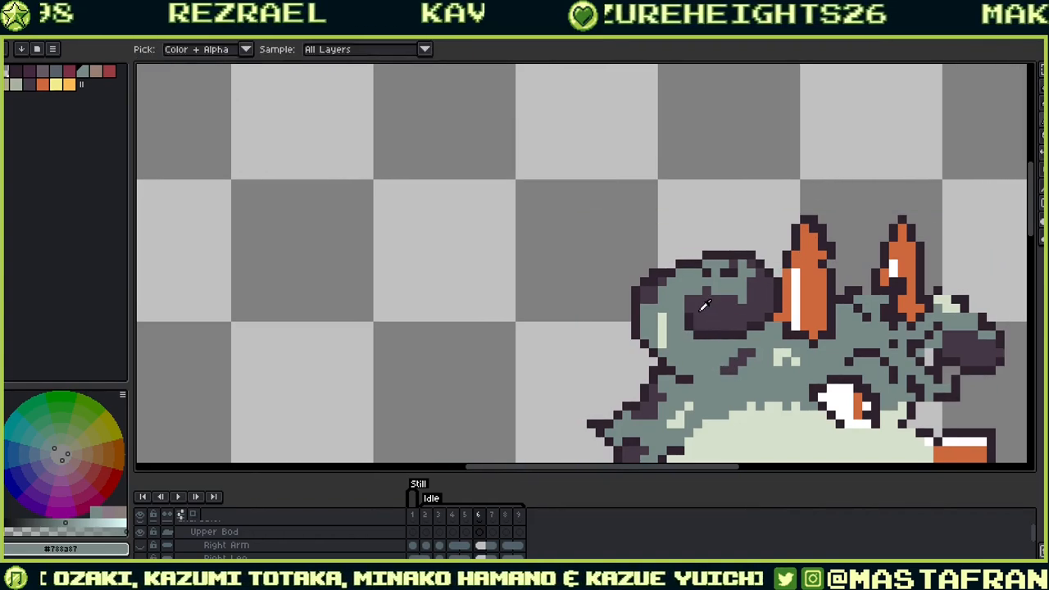
alt+click(698, 301)
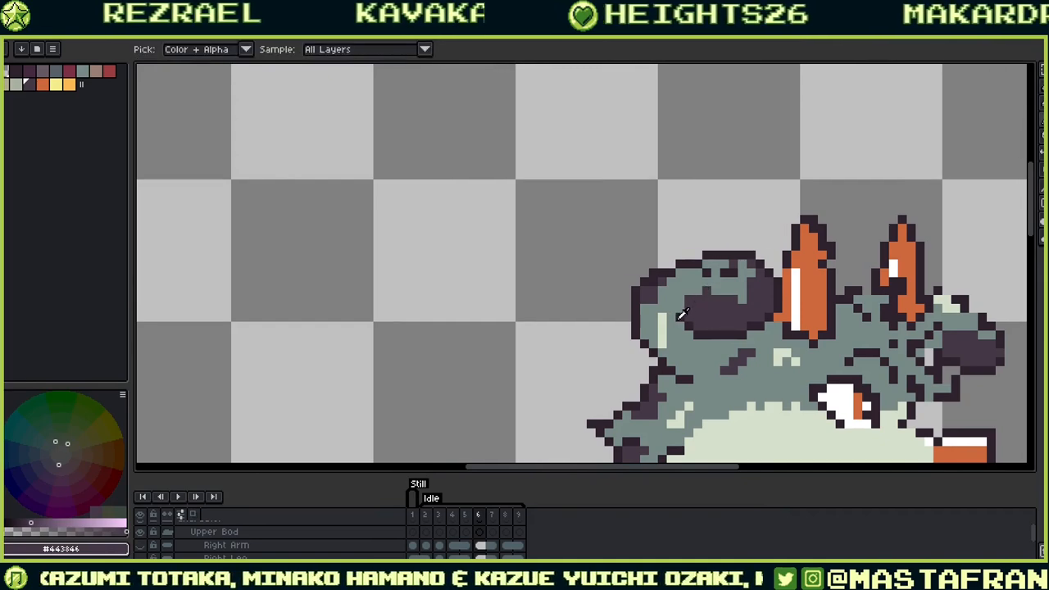
alt+click(681, 317)
click(681, 309)
alt+click(701, 301)
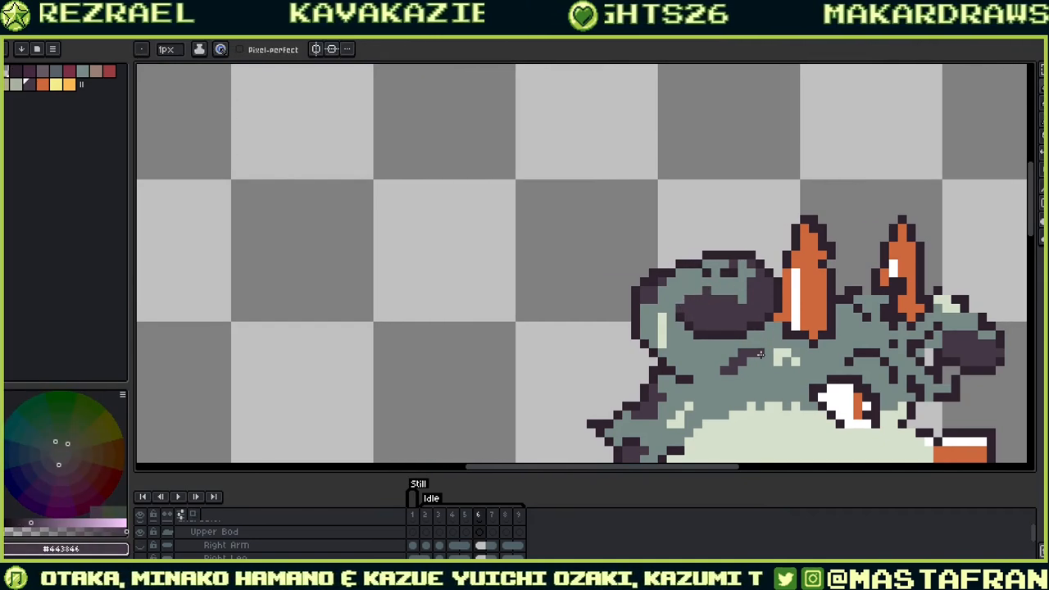
Step: Redraw the fold at the top of the ear as a short diagonal #2e222f line and clear around it with #788a87
alt+click(730, 282)
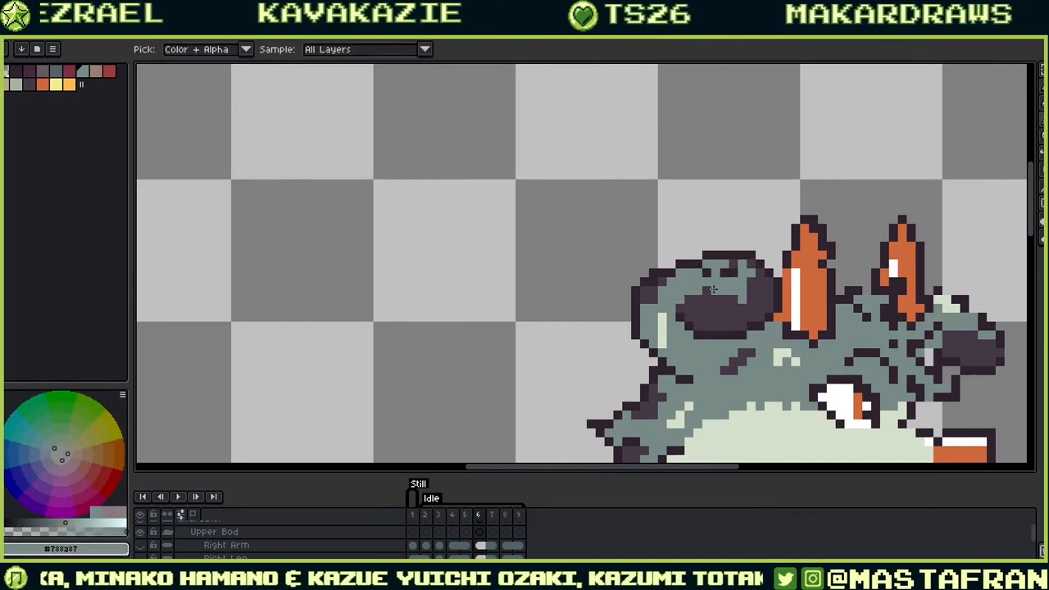
alt+click(760, 281)
alt+click(731, 270)
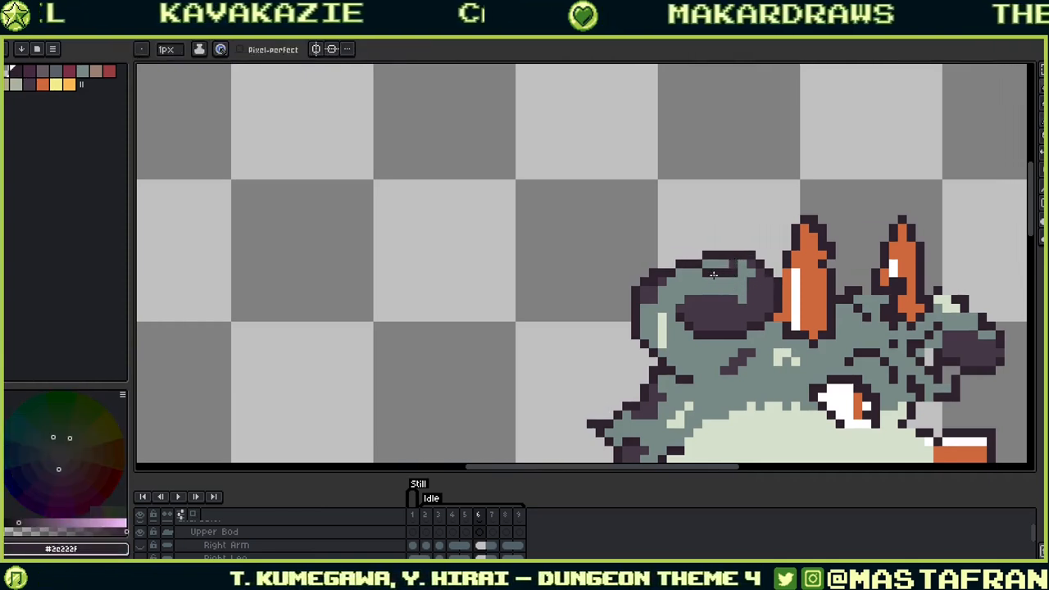
alt+click(726, 277)
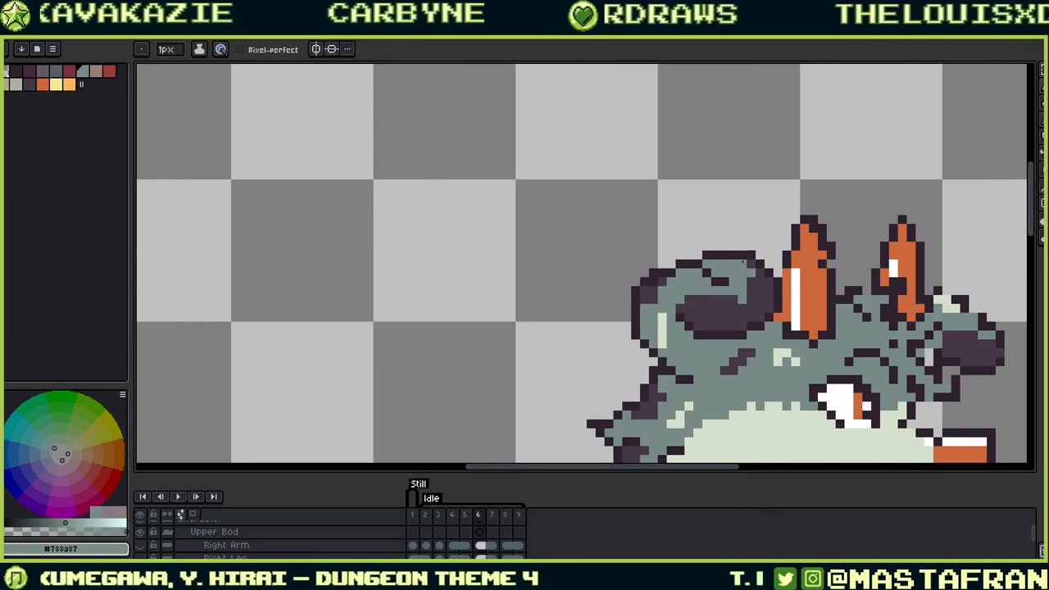
Step: Reshape the highlight at the back of the ear into a small staggered patch using #d4e0cb and #788a87
drag(760, 326, 824, 290)
alt+click(728, 287)
alt+click(744, 291)
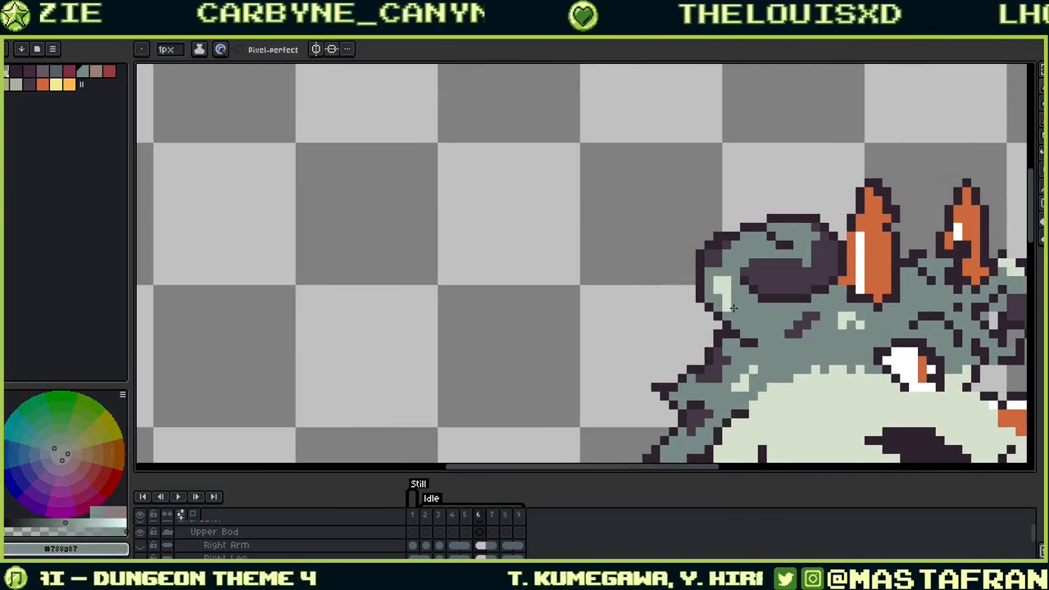
alt+click(735, 296)
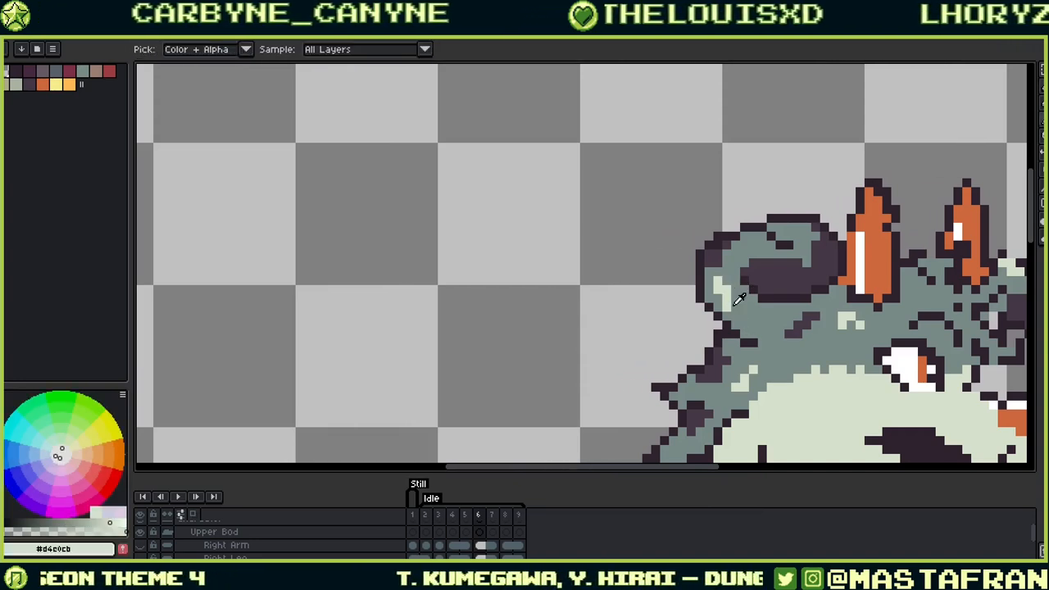
alt+click(735, 292)
alt+click(735, 293)
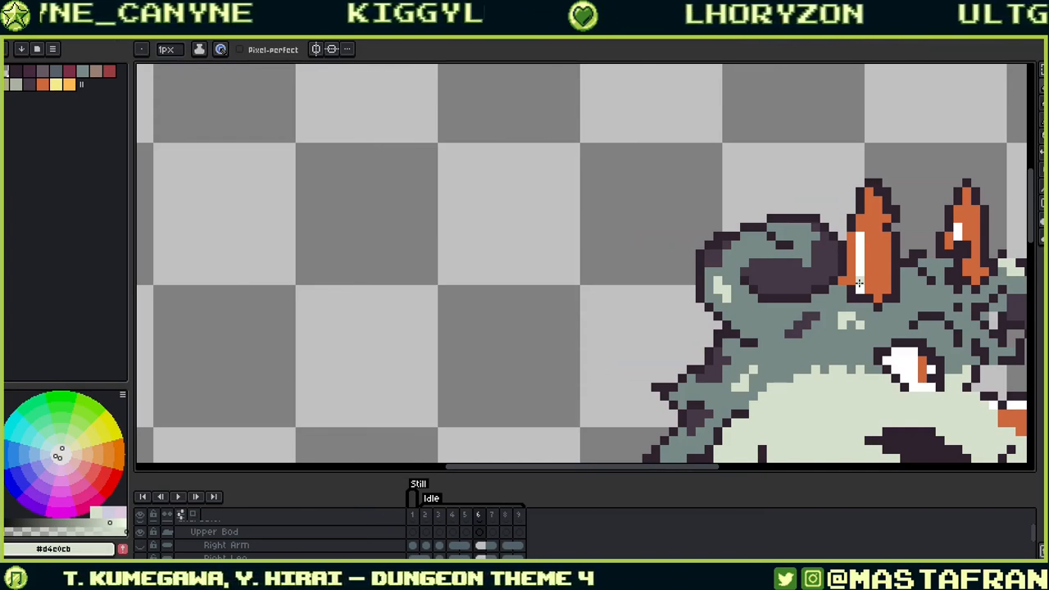
alt+click(728, 290)
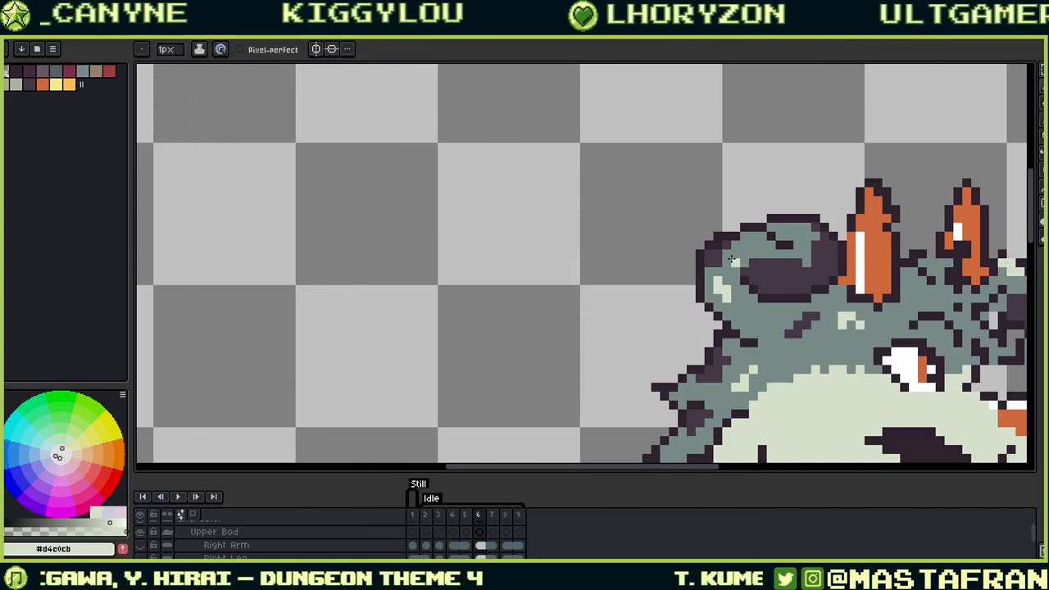
Step: Straighten the front outline of the near horn with #2e222f and fill the notch inside it with #cd683d
drag(886, 271, 803, 290)
alt+click(813, 246)
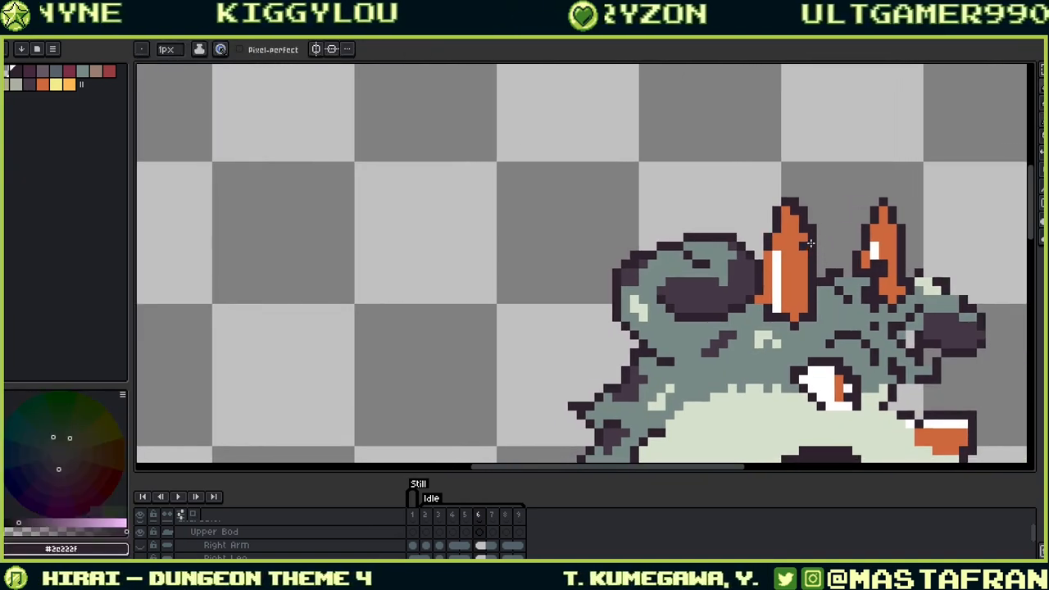
click(804, 244)
right_click(811, 229)
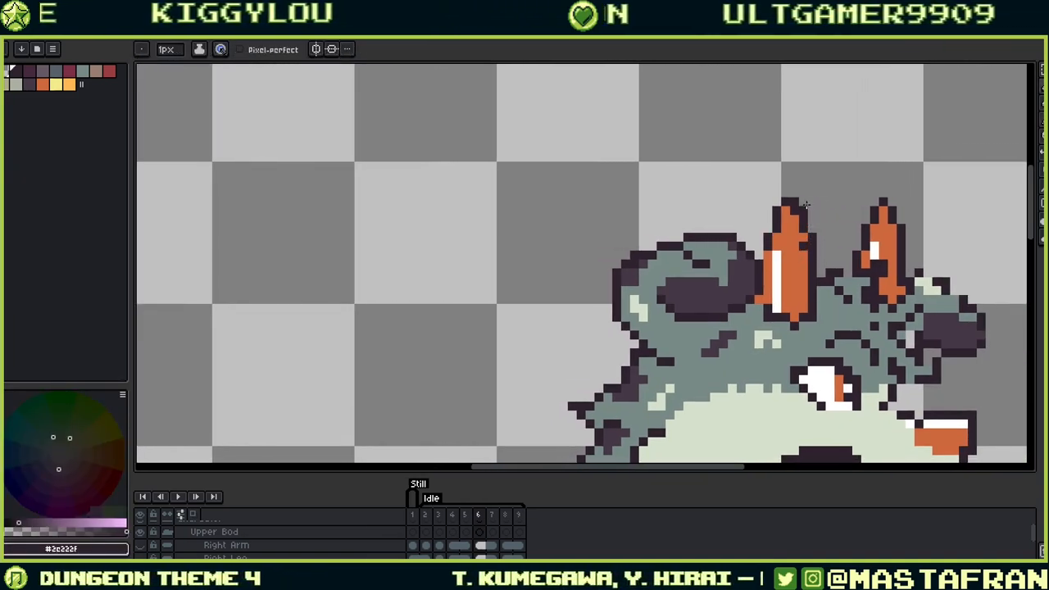
alt+click(802, 262)
click(803, 246)
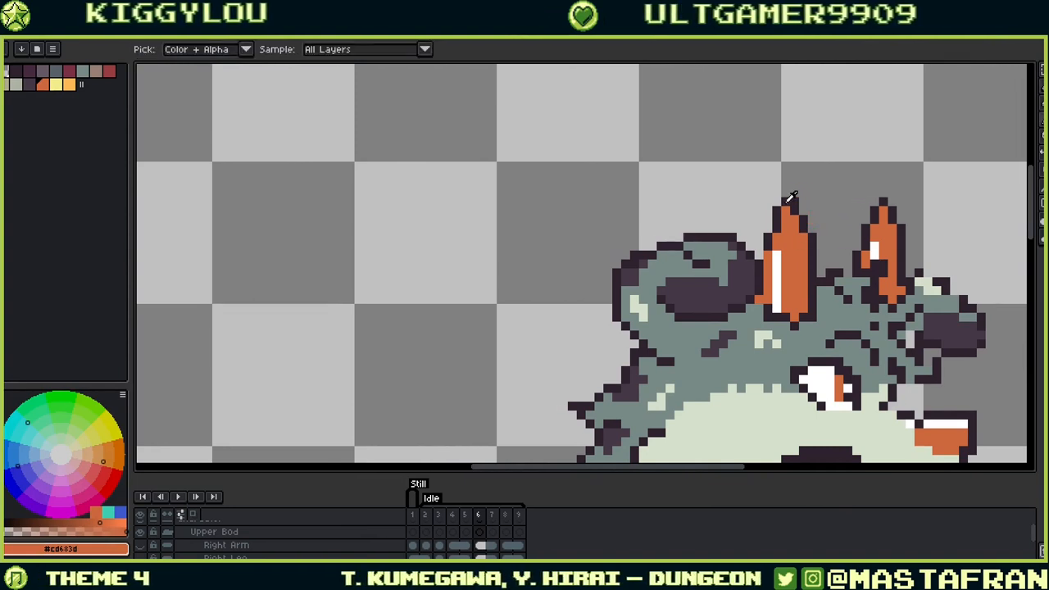
Step: Taper the near horn's tip to a single-pixel point with #2e222f and tidy the outline below it
alt+click(791, 202)
click(786, 192)
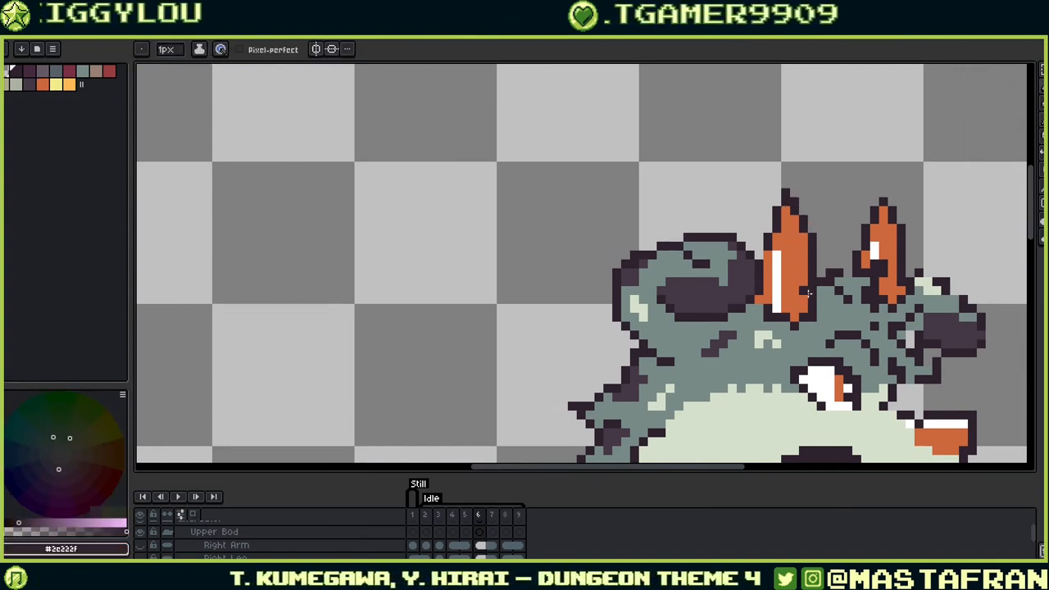
alt+click(768, 245)
click(768, 253)
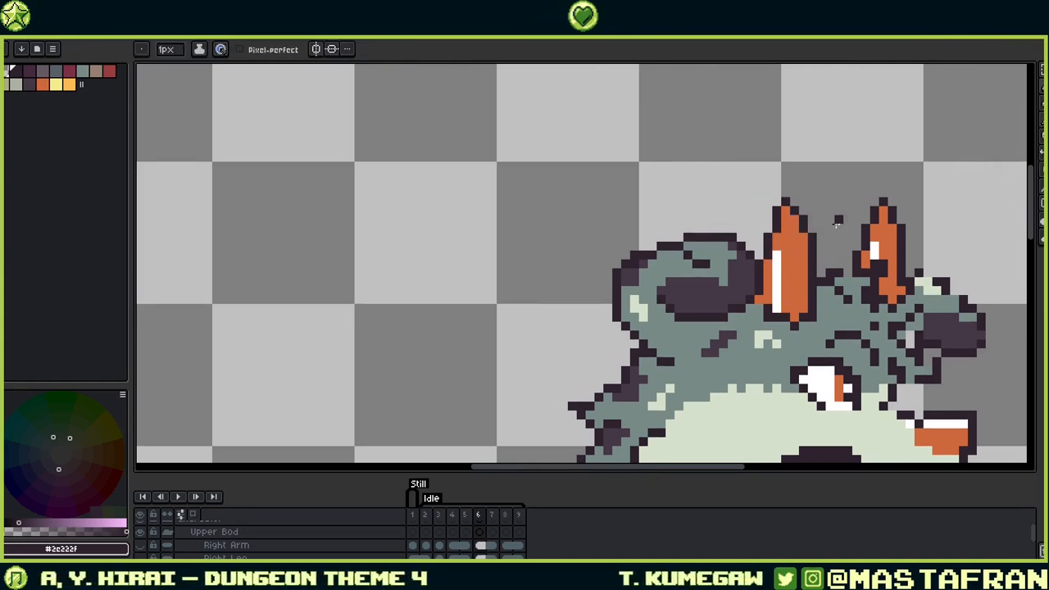
alt+click(804, 230)
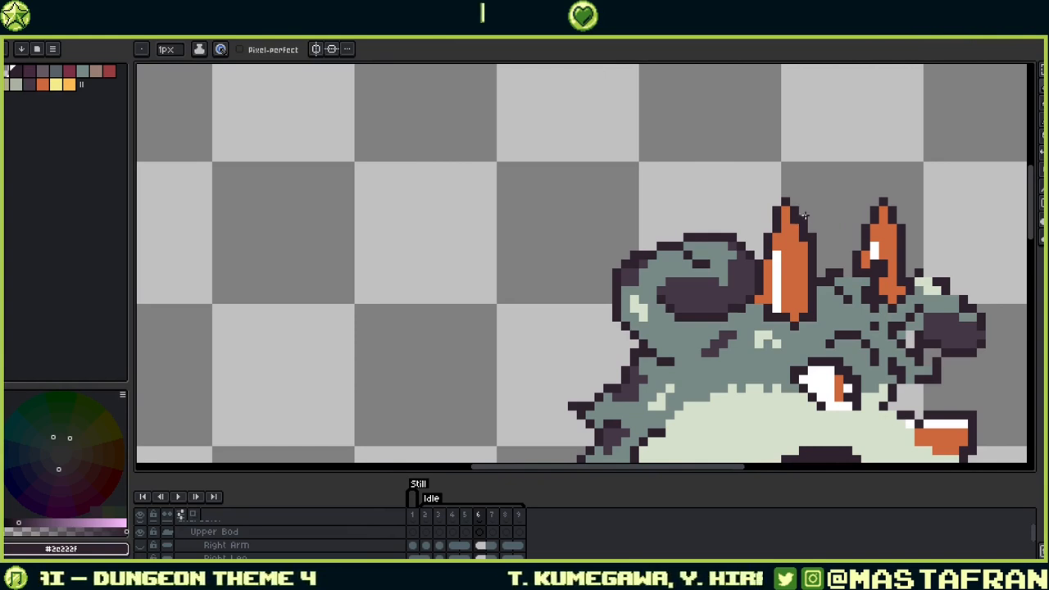
Step: Round the near horn's base with a #2e222f outline and clean up its fill beside the white highlight with #cd683d
drag(820, 309, 808, 281)
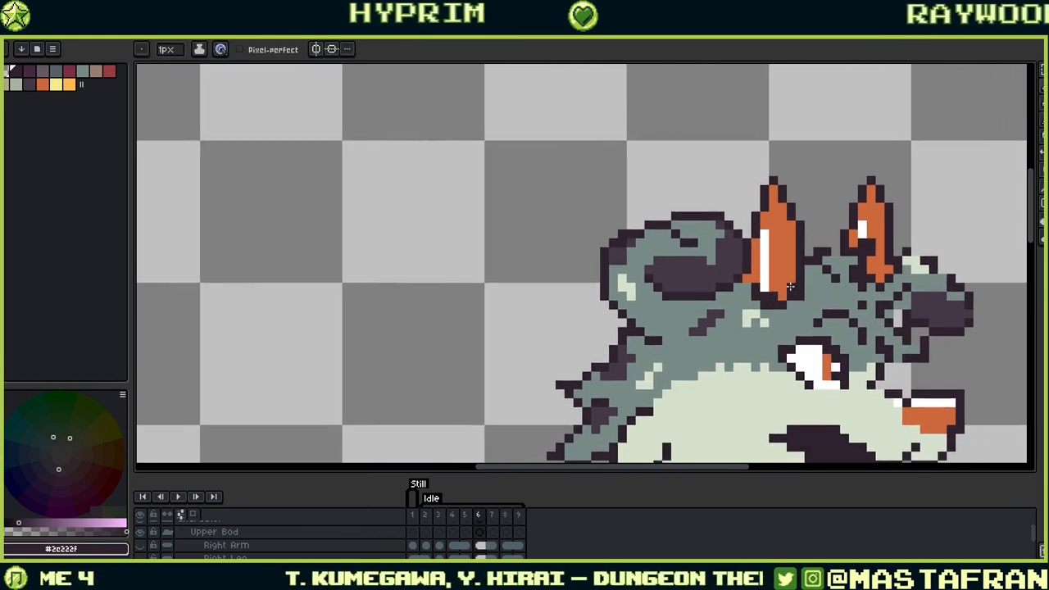
alt+click(783, 289)
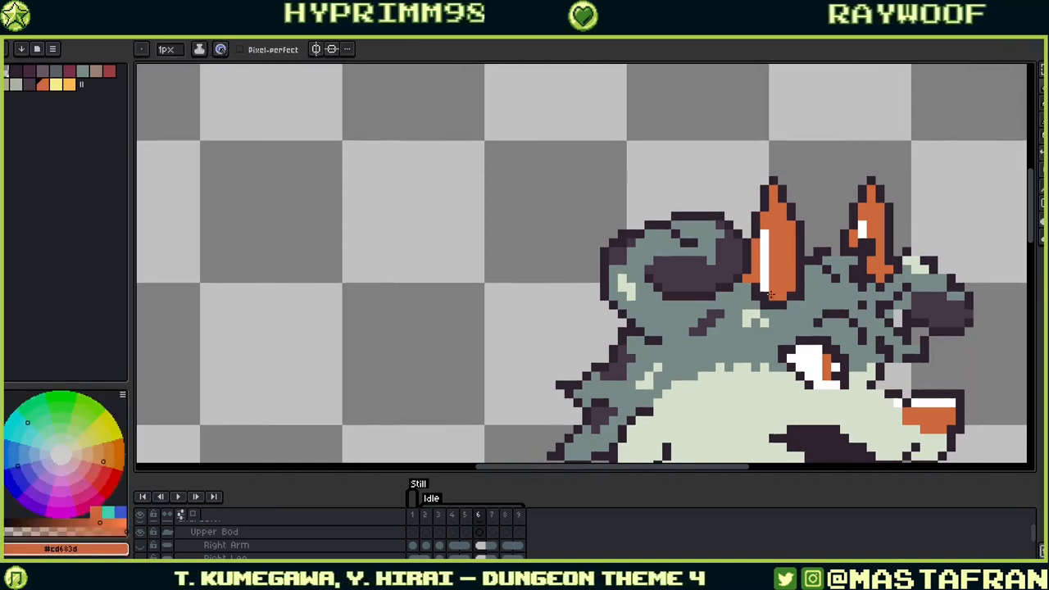
alt+click(755, 289)
alt+click(772, 272)
click(765, 269)
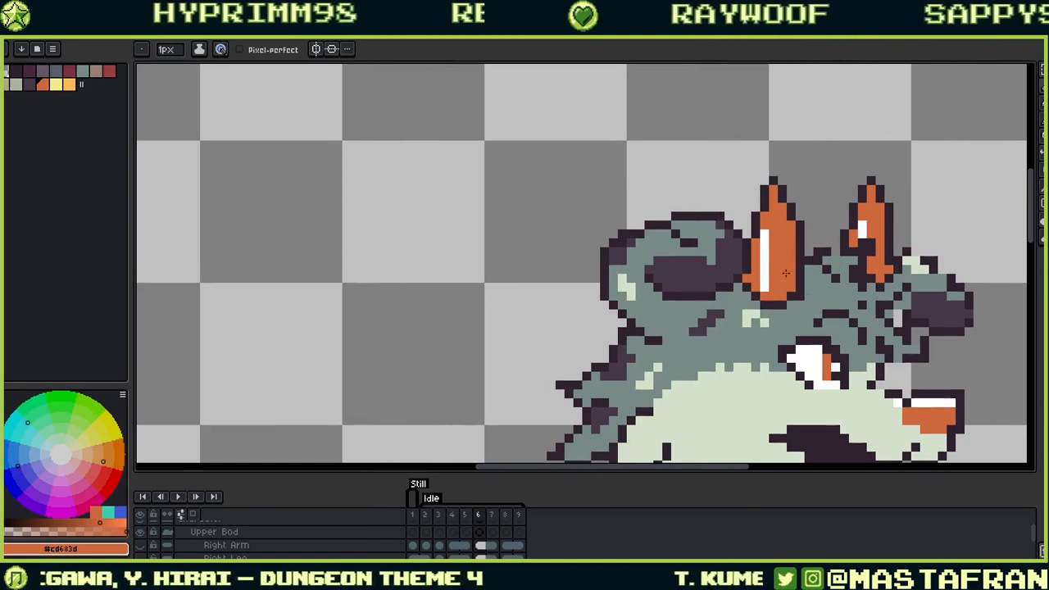
Step: Round the base of the far horn with #cd683d and close it underneath with a #2e222f outline
alt+click(891, 237)
drag(755, 348, 785, 295)
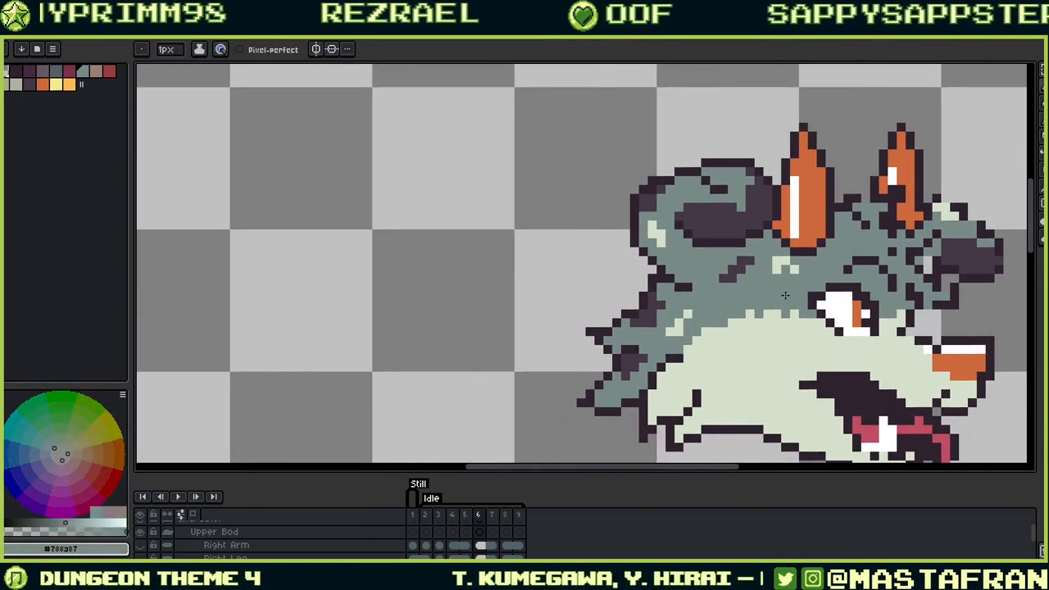
drag(916, 235, 843, 267)
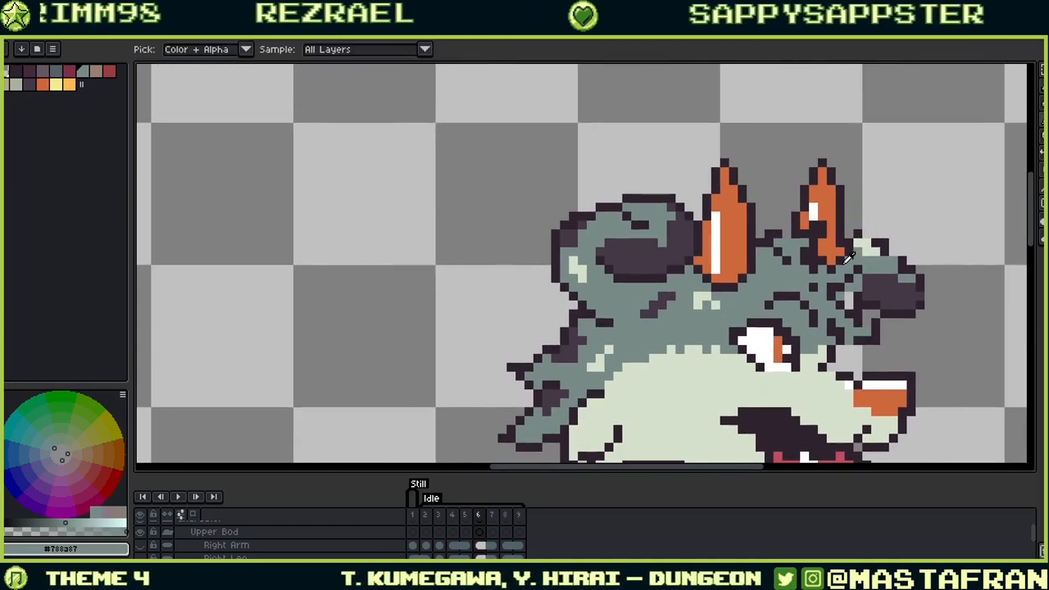
alt+click(858, 259)
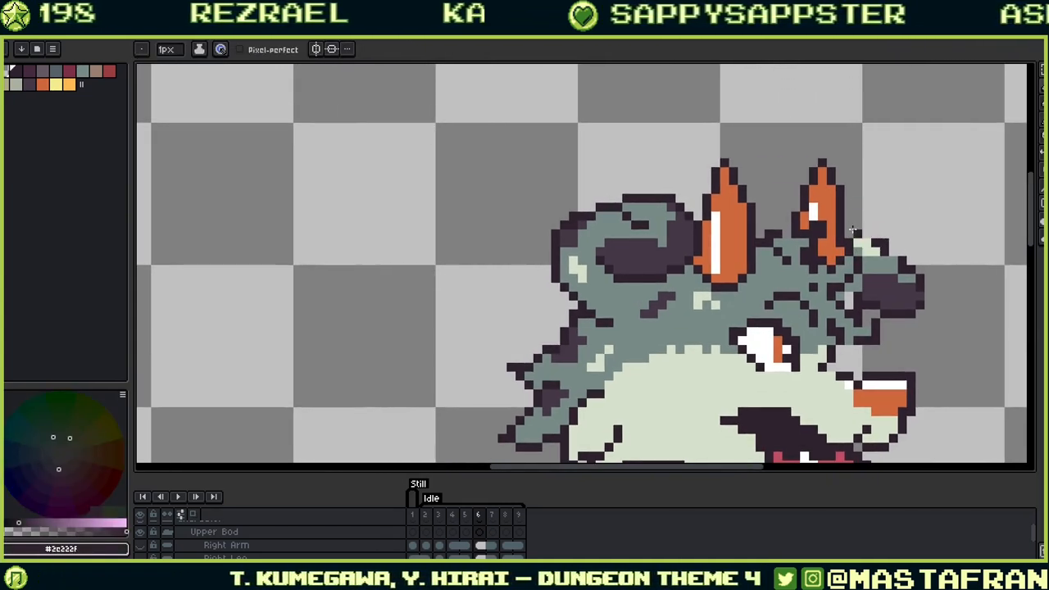
alt+click(840, 246)
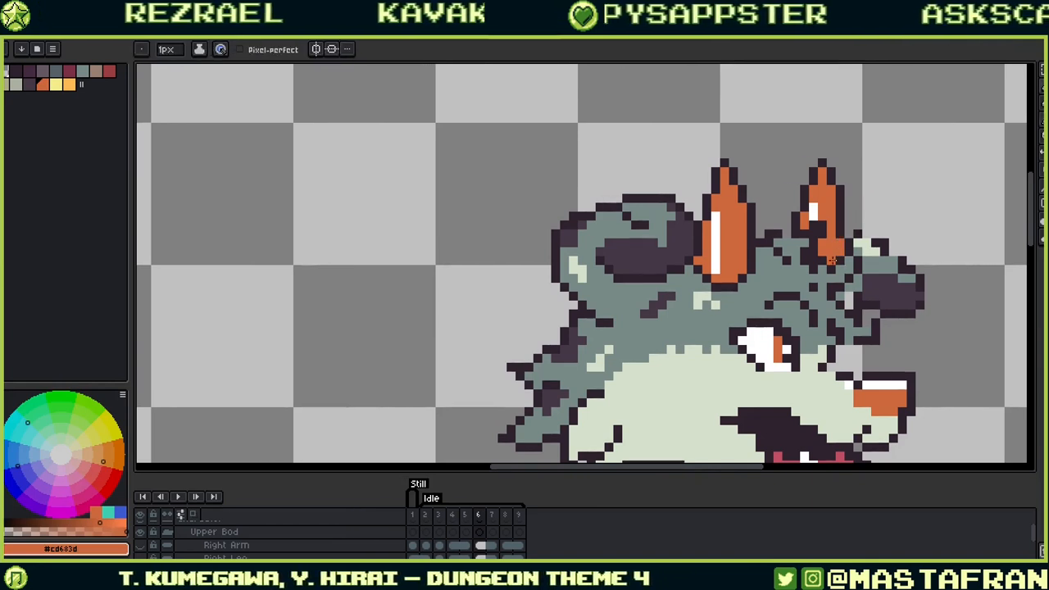
alt+click(830, 268)
alt+click(825, 259)
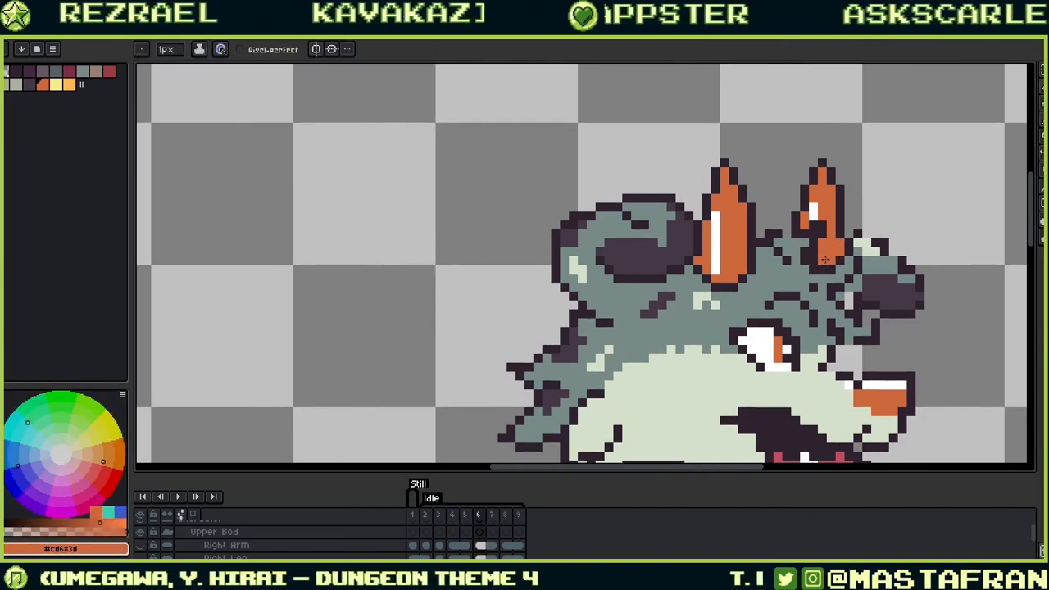
Step: Smooth the top outline of the head between the horns with #2e222f and clear the stray marks beneath it with #788a87
alt+click(830, 230)
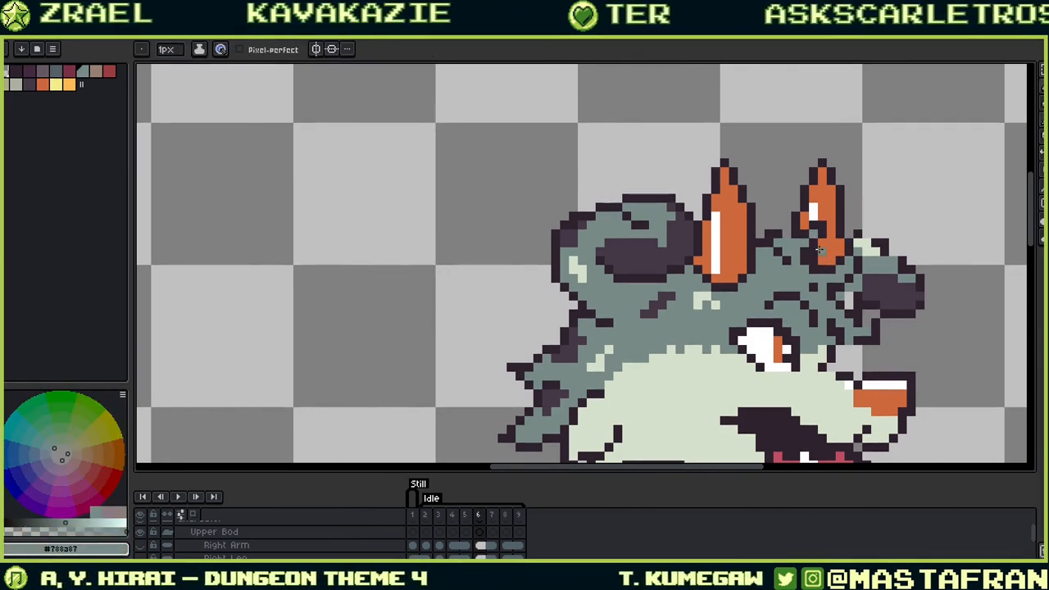
alt+click(787, 235)
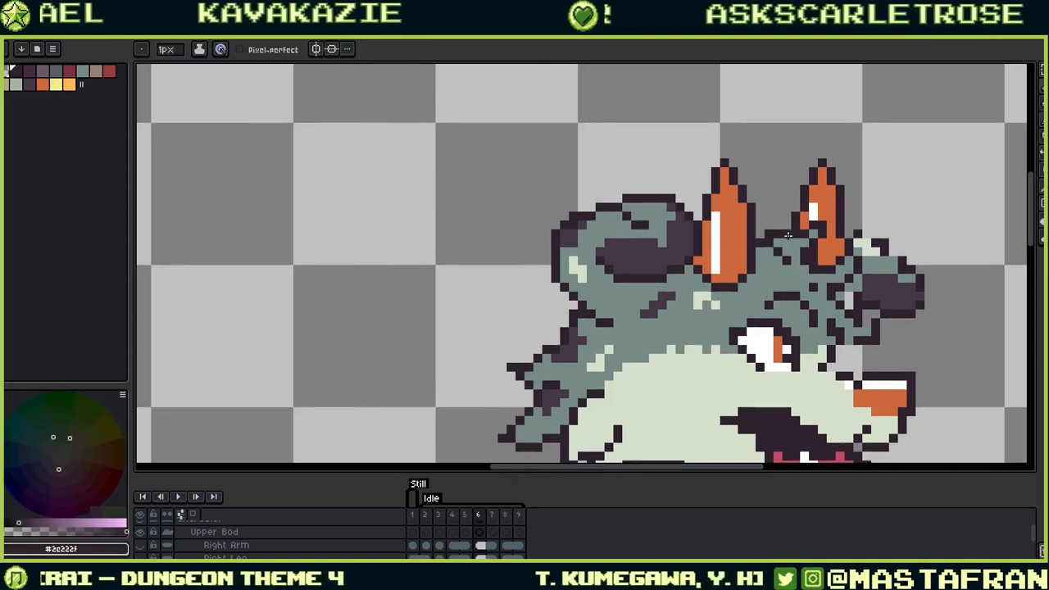
key(ctrl+z)
alt+click(804, 280)
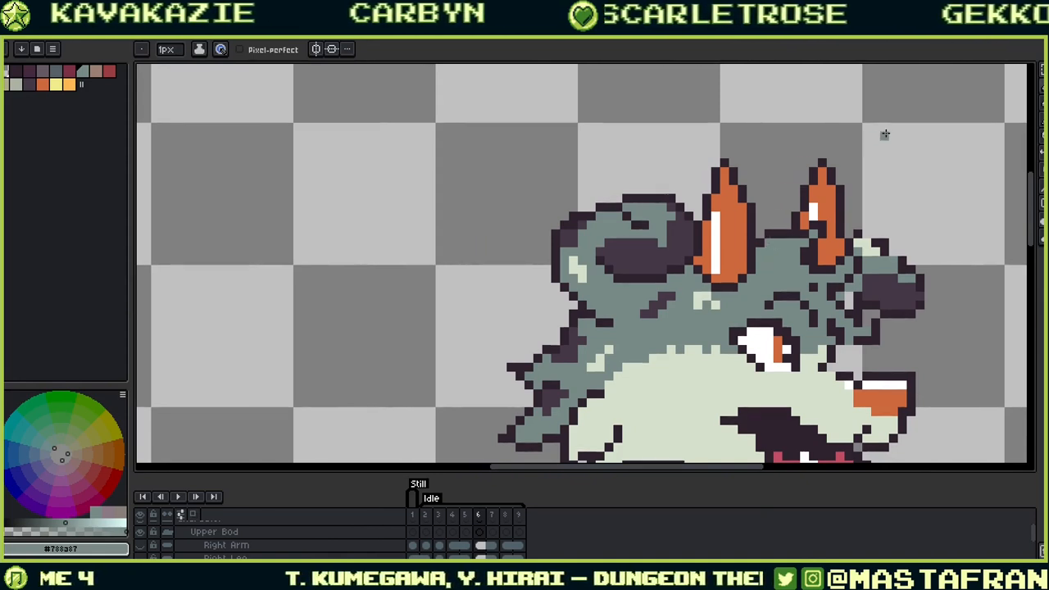
Step: Extend the far horn's base backward with #cd683d and replace the dark patch beside it with #788a87
key(alt)
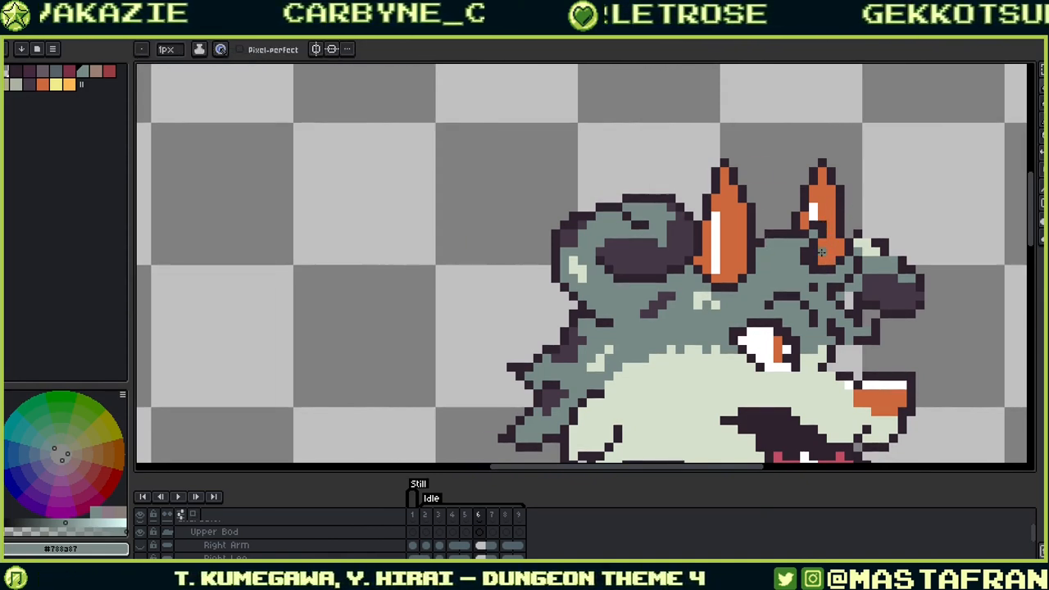
alt+click(818, 252)
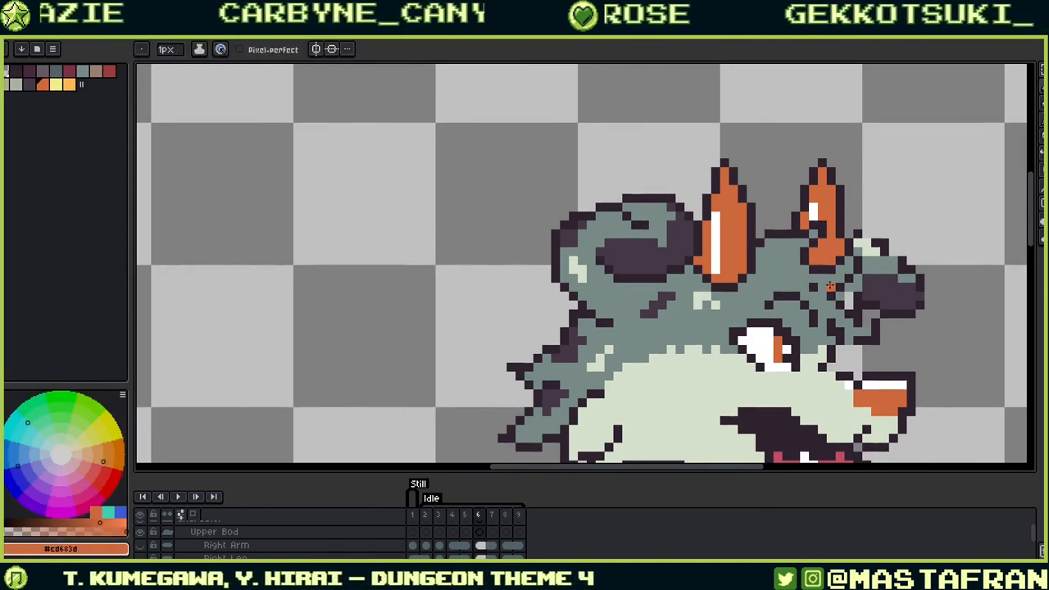
alt+click(802, 248)
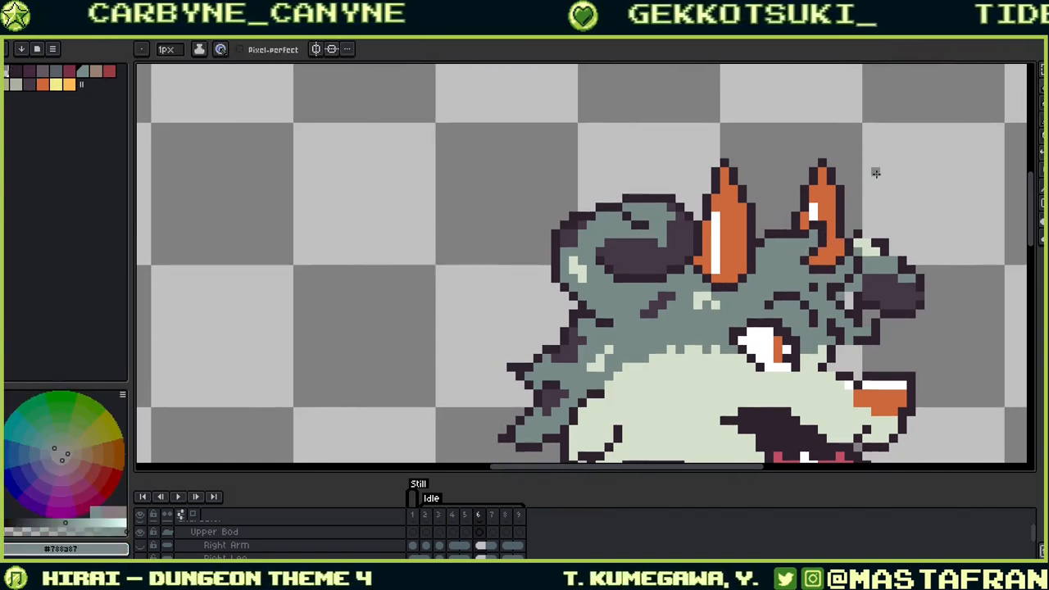
Step: Join the stray pixels below the far horn into a short crease toward the far ear with #2e222f
scroll(826, 266, down, 2)
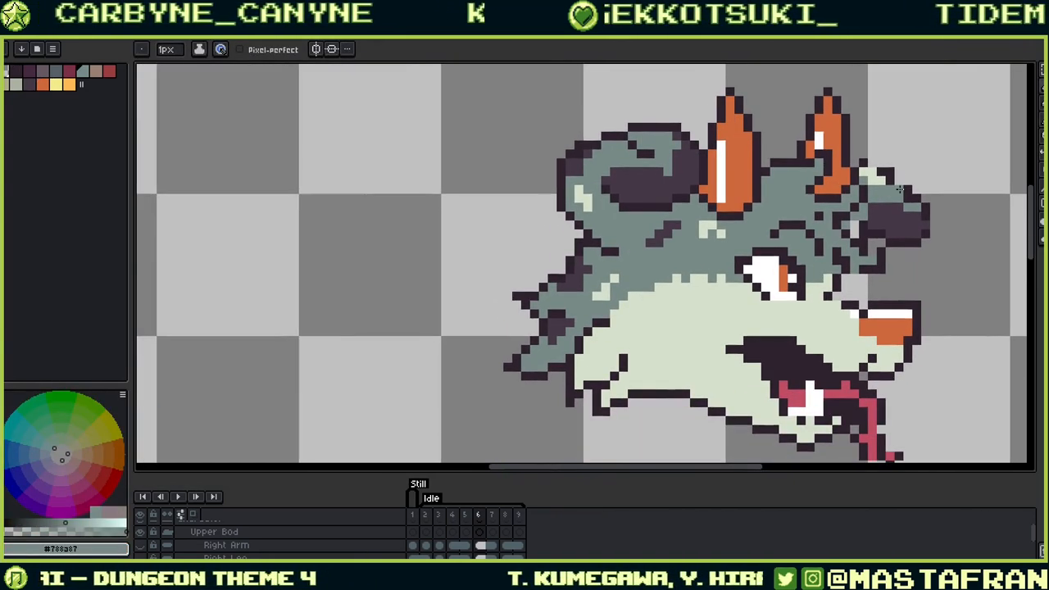
alt+click(828, 215)
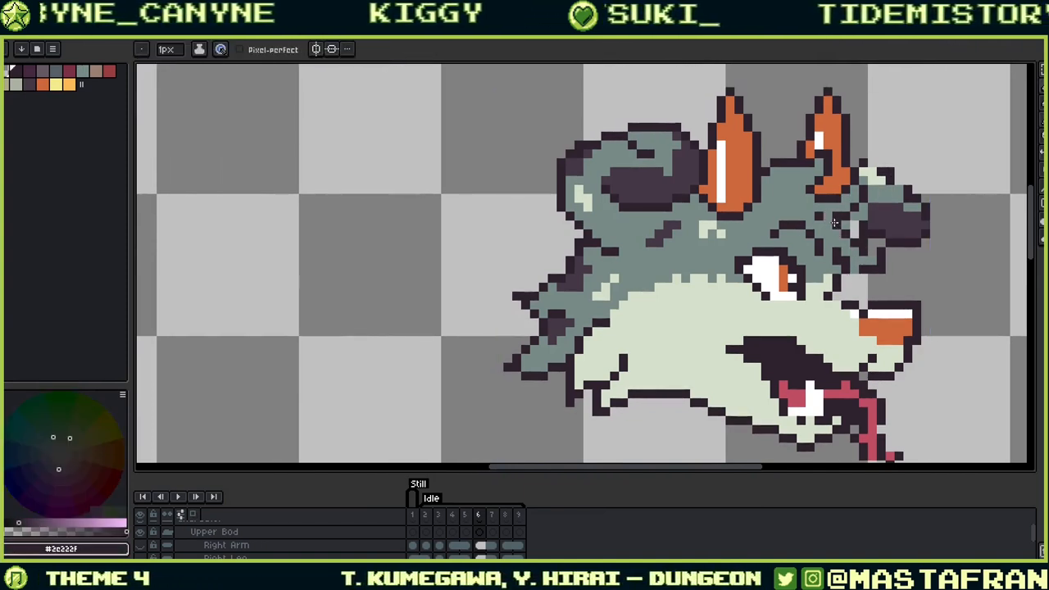
key(ctrl+z)
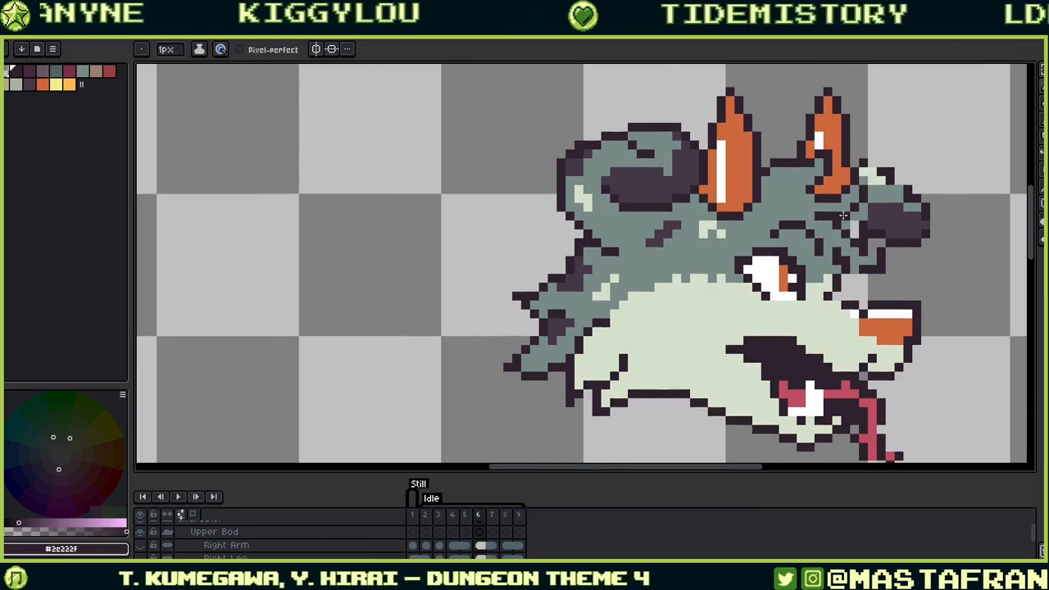
alt+click(870, 208)
alt+click(860, 217)
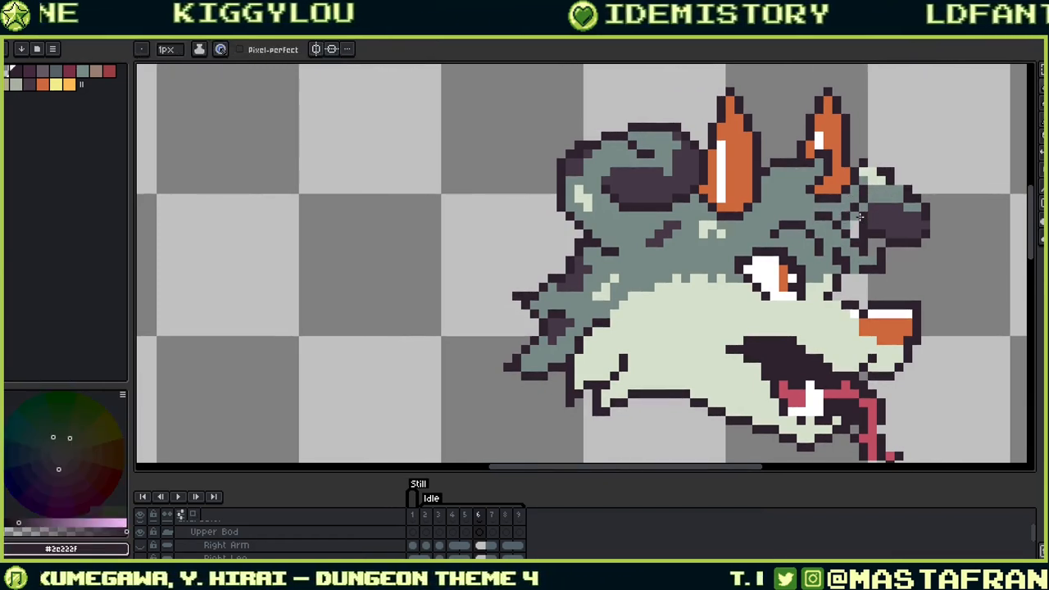
Step: Smooth the far ear's upper and outer outline with #2e222f and fill out its top highlight with #d4e0cb
scroll(870, 231, up, 2)
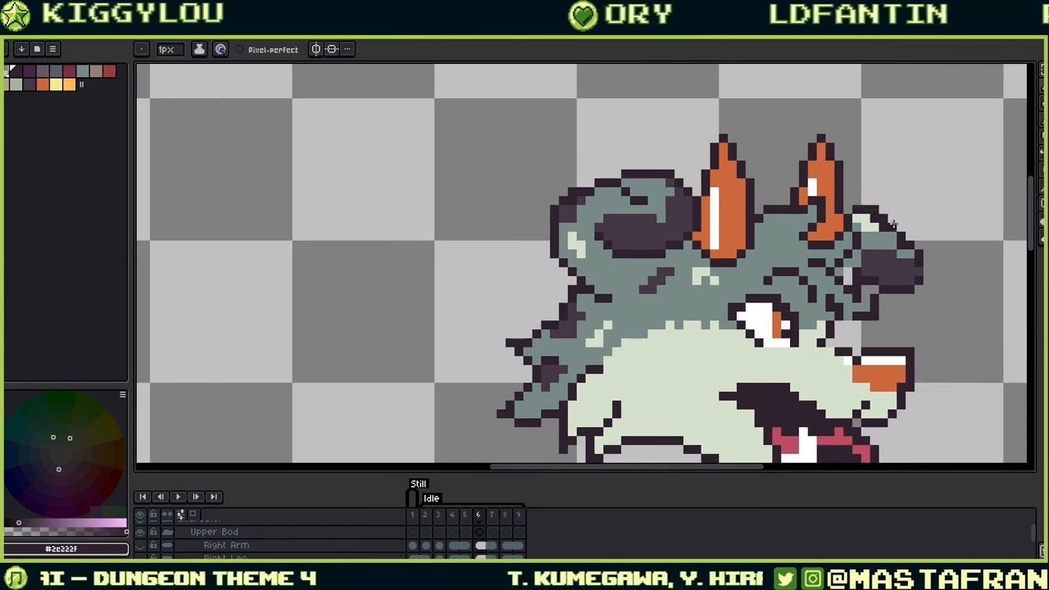
alt+click(874, 220)
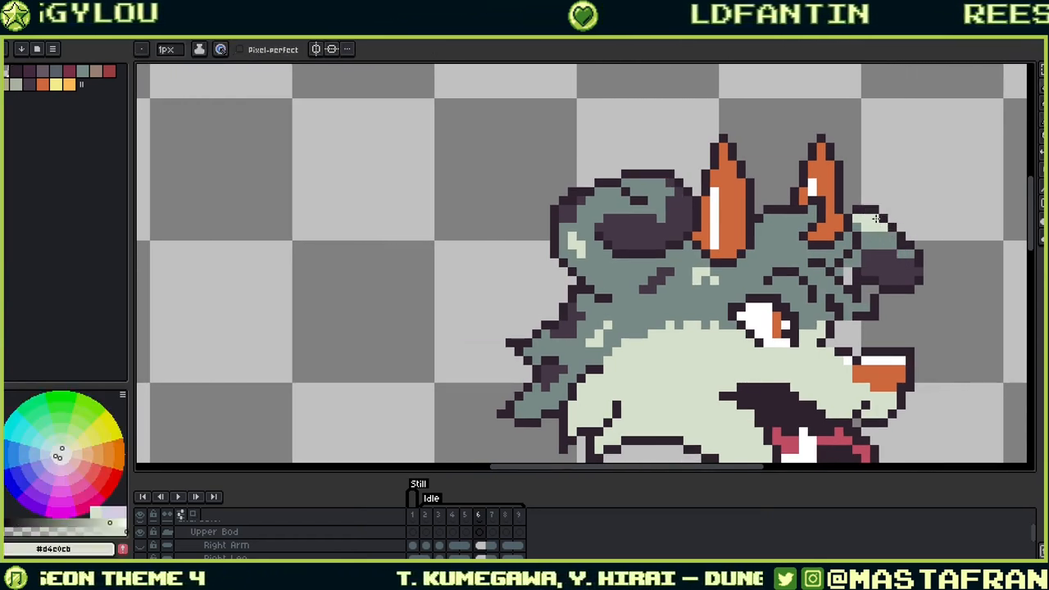
alt+click(921, 259)
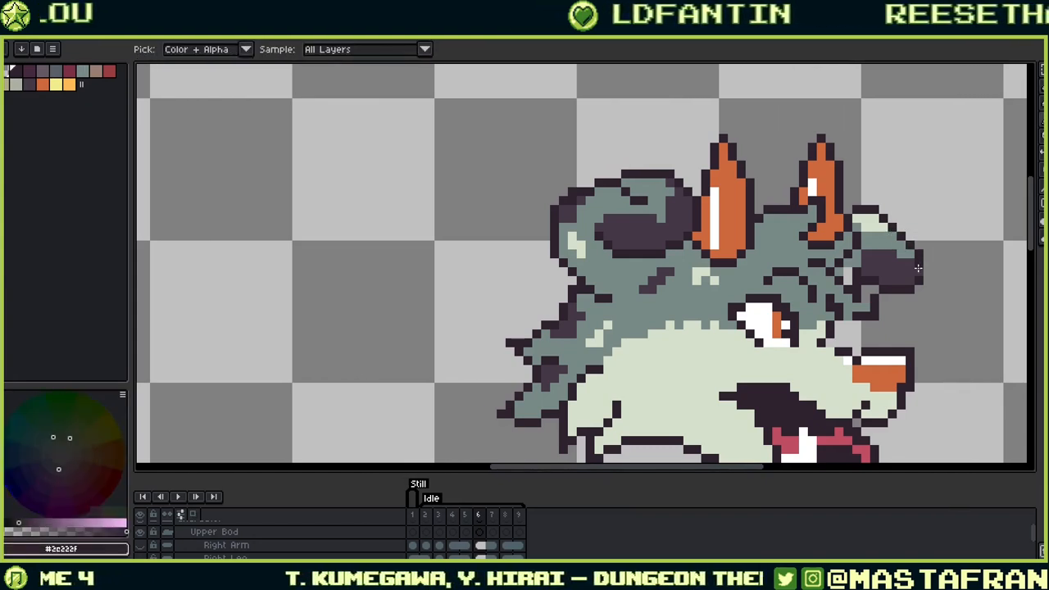
drag(946, 273, 896, 230)
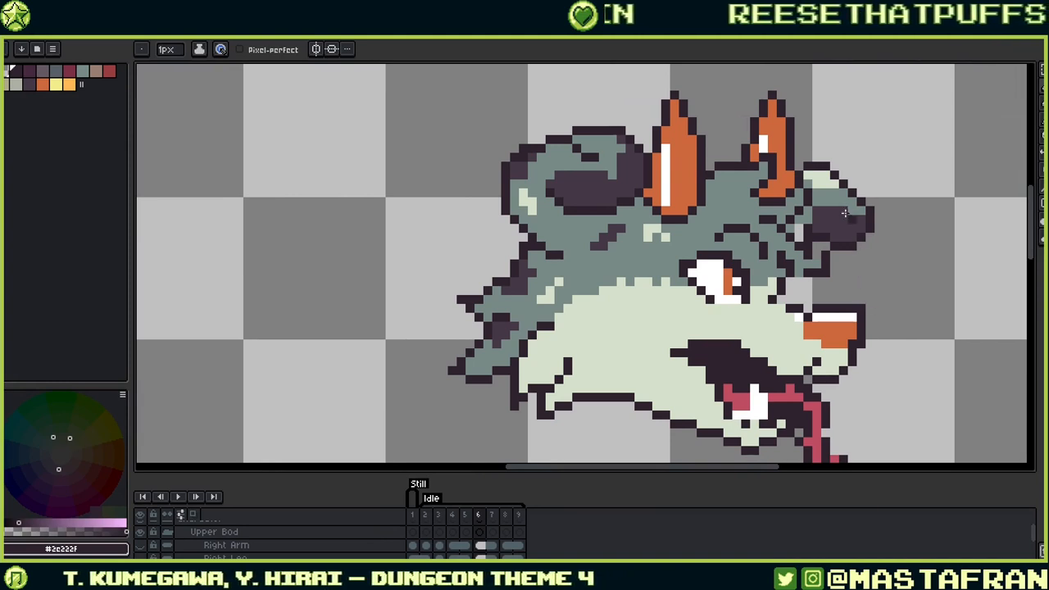
Step: Redraw the fur tuft below the far ear as a small pointed shape with a #2e222f outline
key(alt)
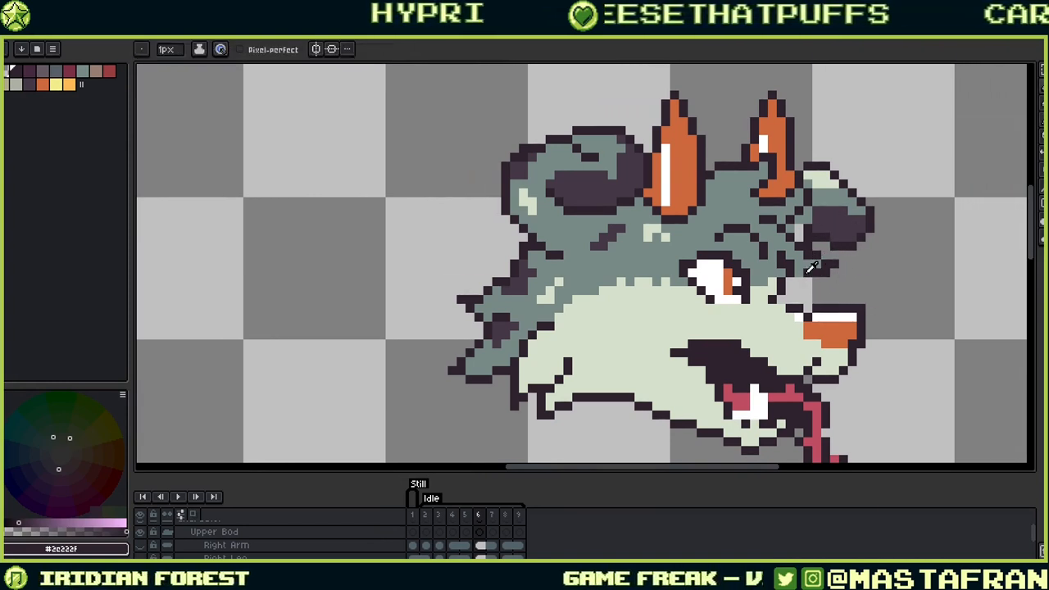
key(alt)
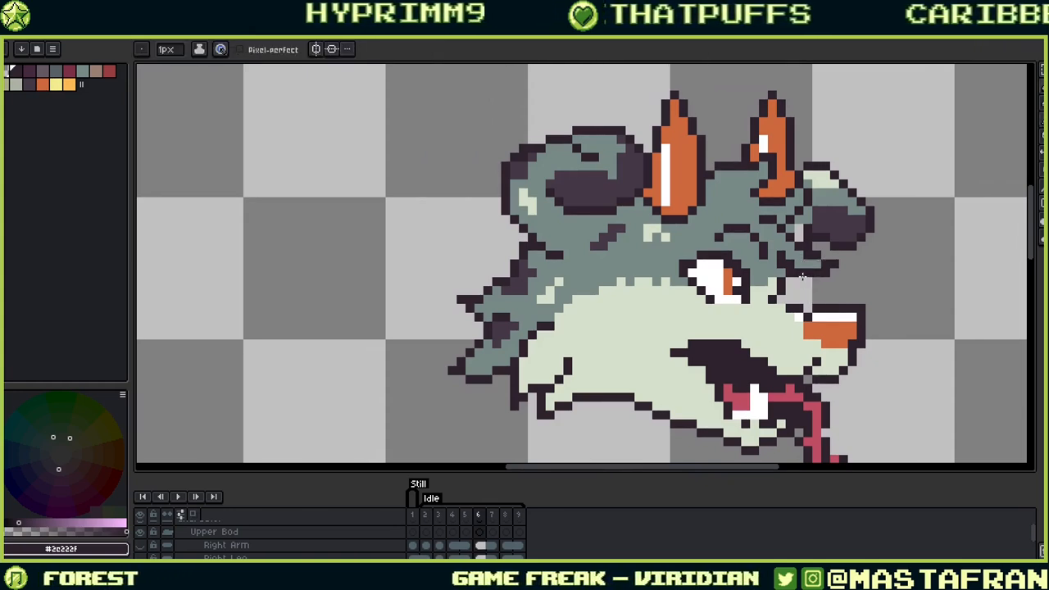
key(alt)
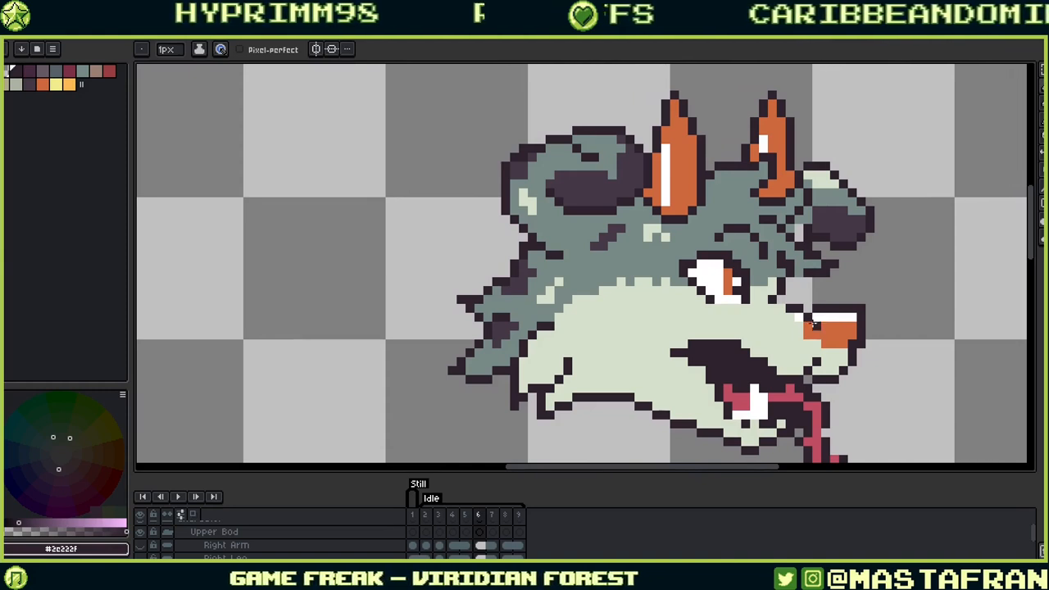
scroll(843, 292, up, 3)
scroll(842, 292, left, 2)
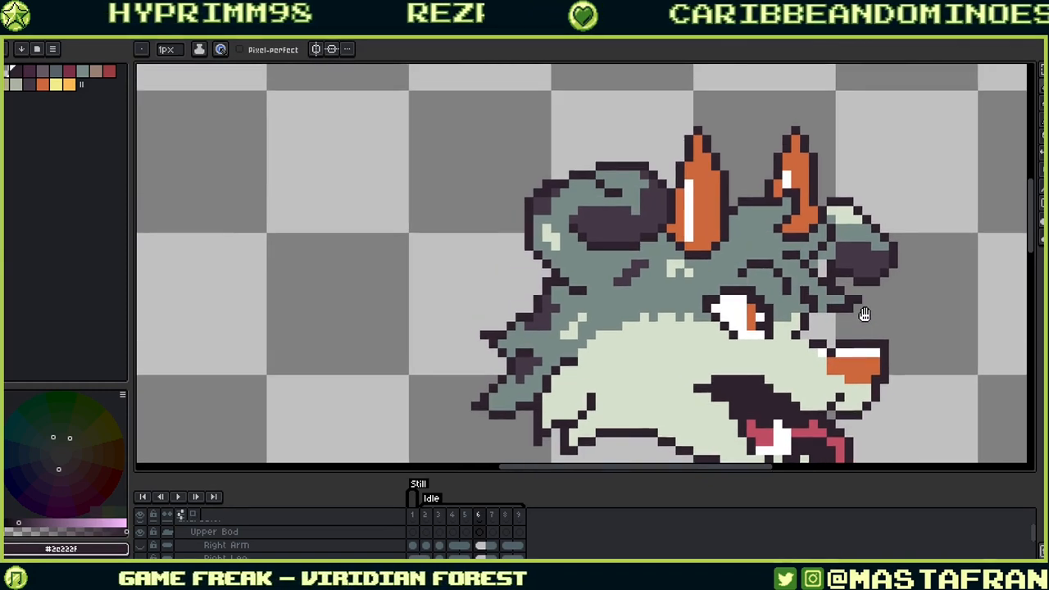
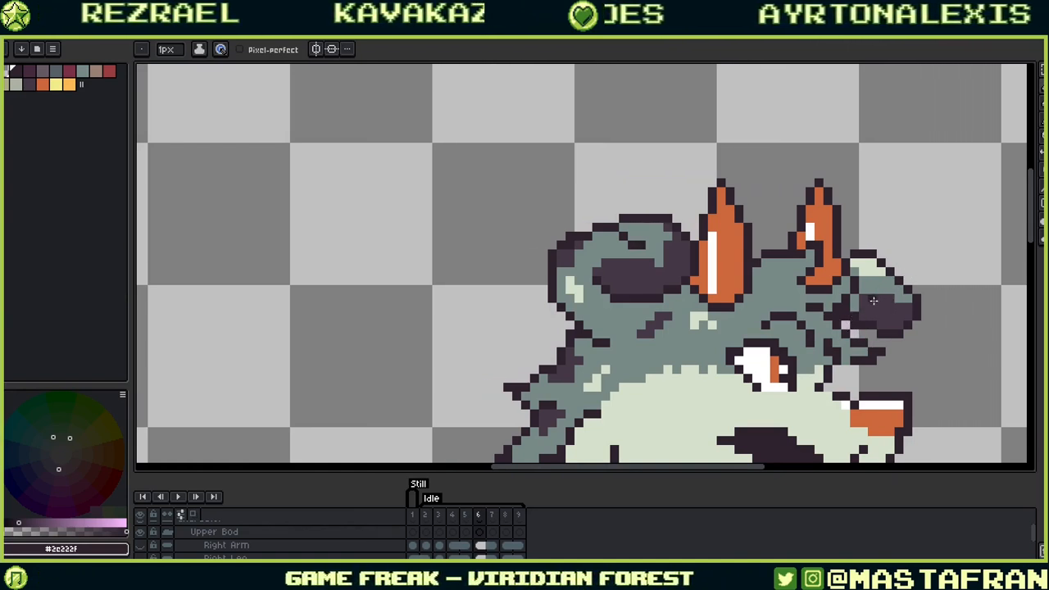
Step: Trim the inner edge of the far ear's dark patch with #788a87 to separate it from the ear's outline
alt+click(859, 302)
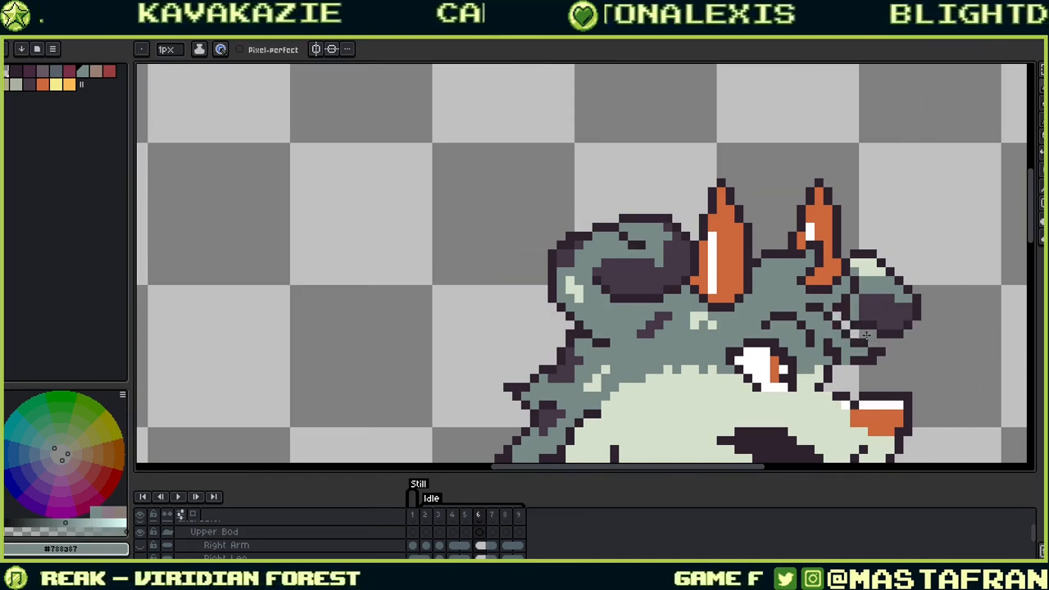
drag(852, 328, 778, 339)
drag(790, 304, 885, 311)
Step: Narrow the far horn's base and draw a short #2e222f crease behind it, cleaning the surrounding fur with #788a87
alt+click(829, 301)
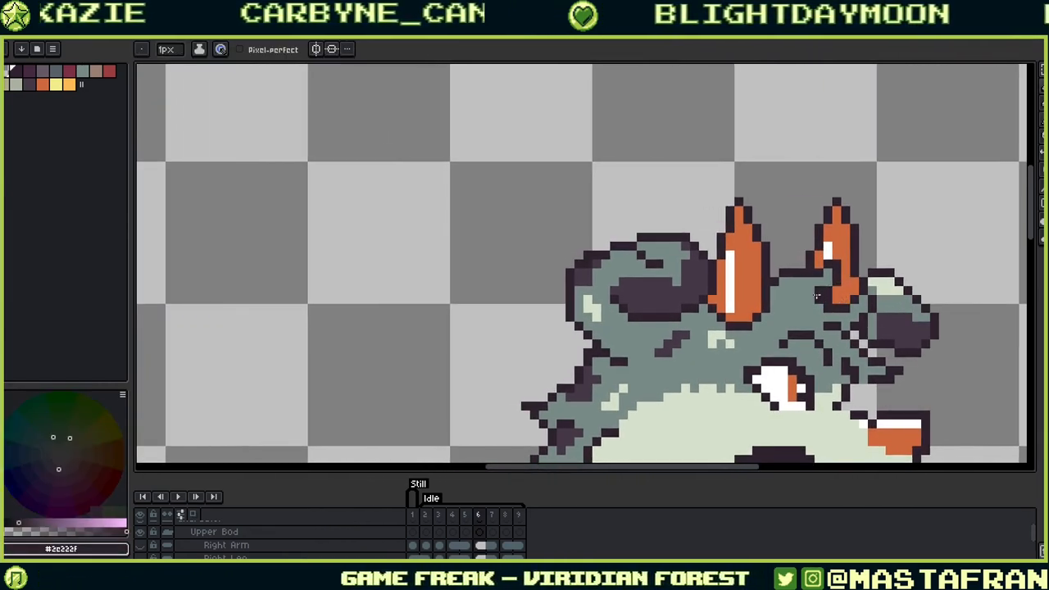
alt+click(836, 307)
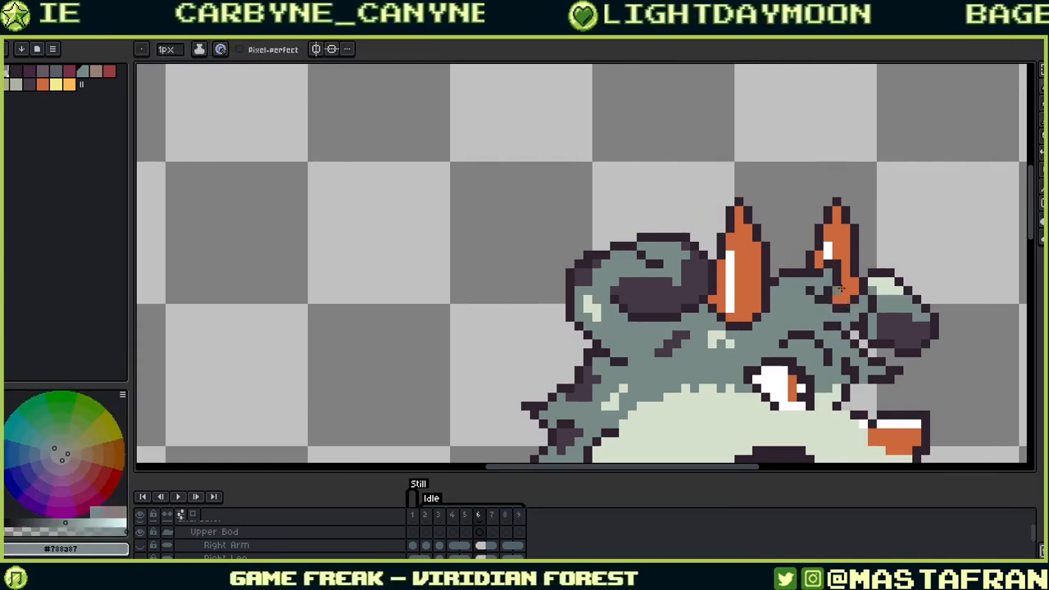
alt+click(841, 303)
alt+click(838, 305)
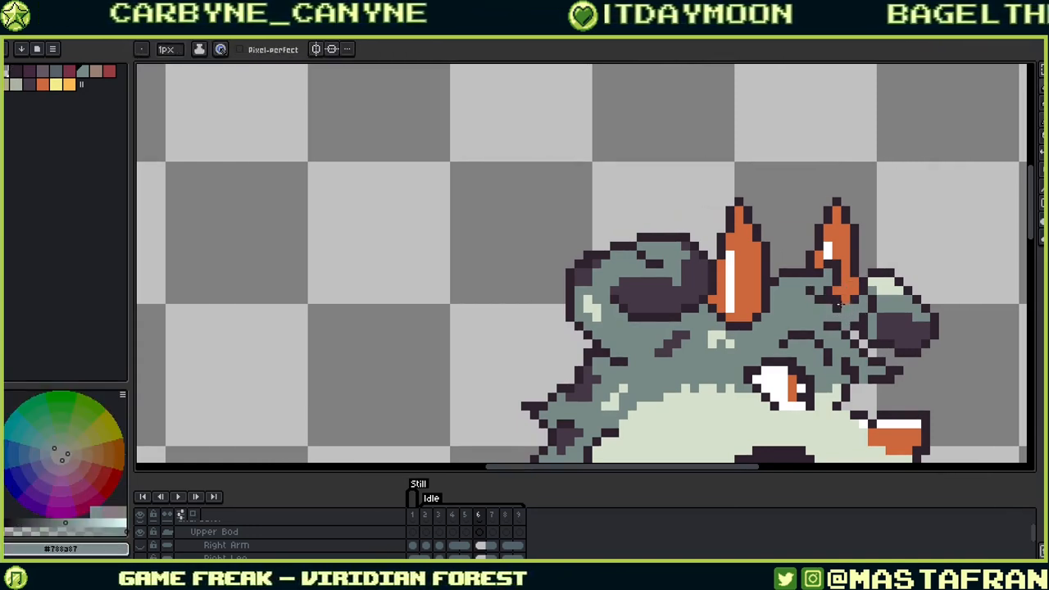
alt+click(823, 283)
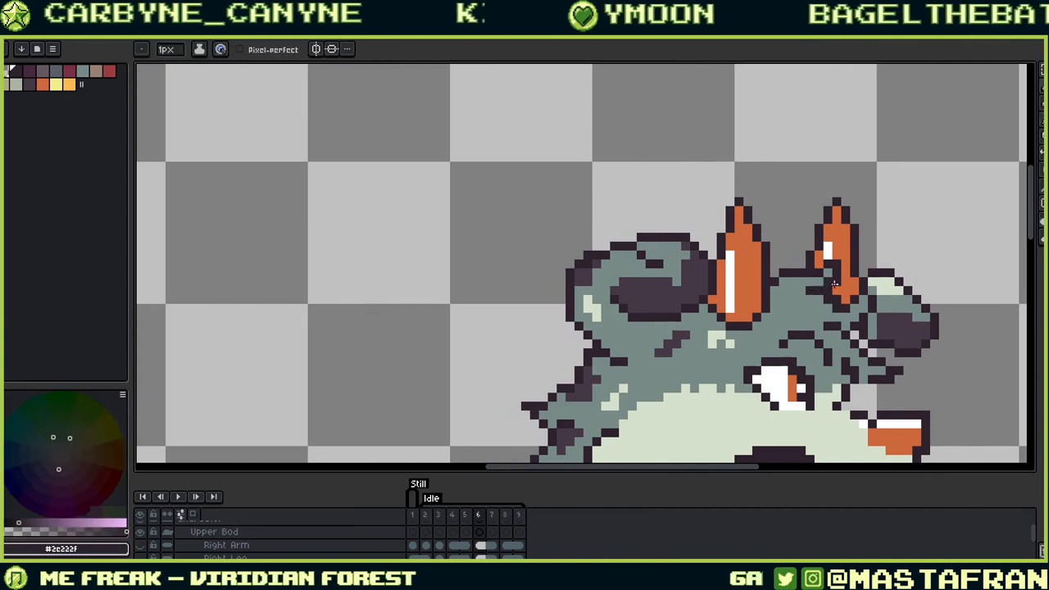
alt+click(845, 316)
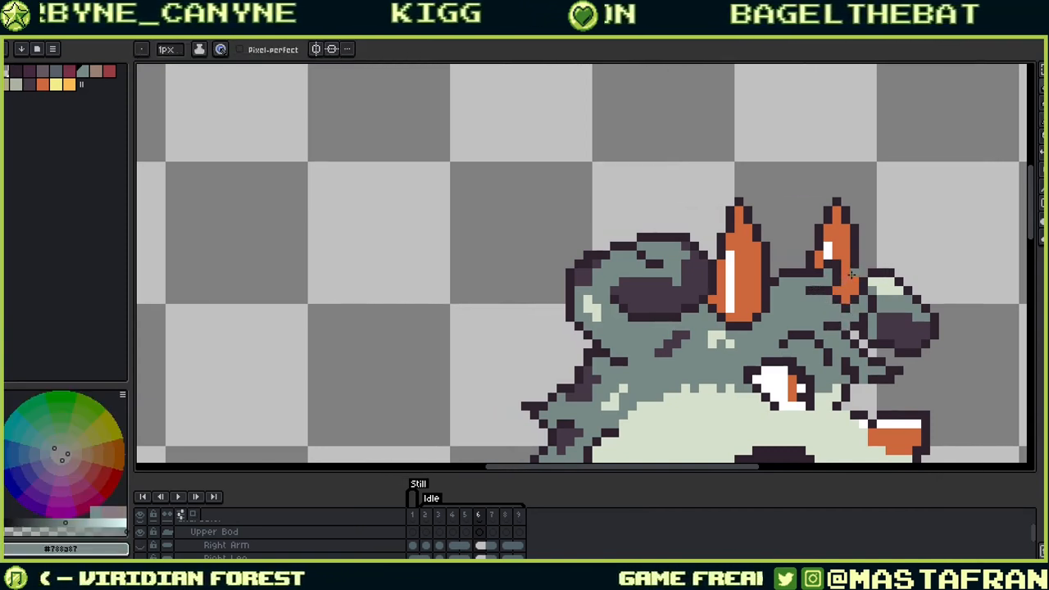
Step: Close the lower edge of the tuft below the far ear and smooth the snout bridge outline with #2e222f
scroll(874, 244, down, 5)
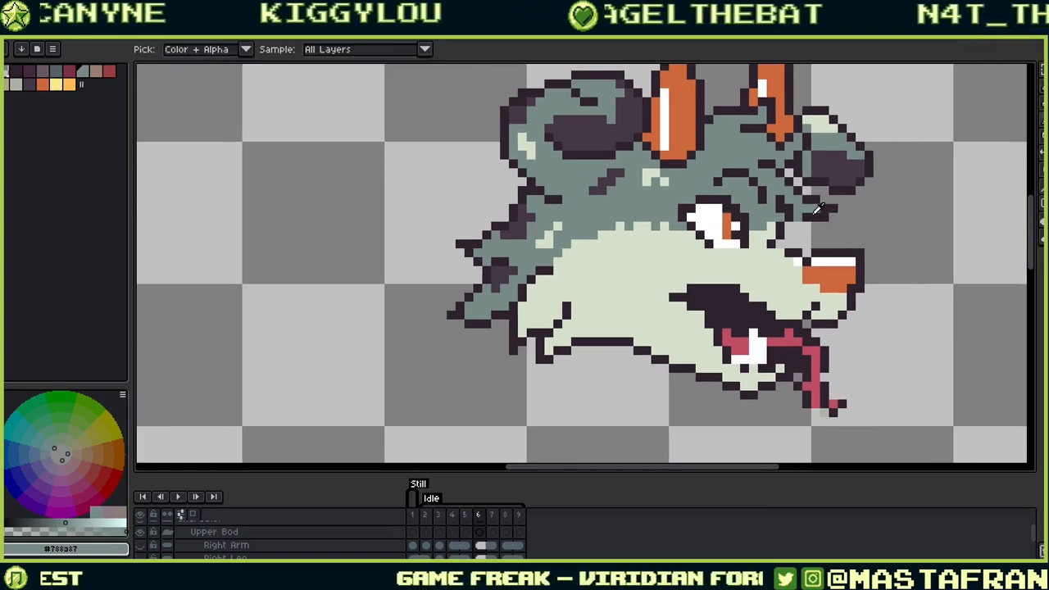
alt+click(816, 209)
drag(817, 260, 819, 308)
key(alt)
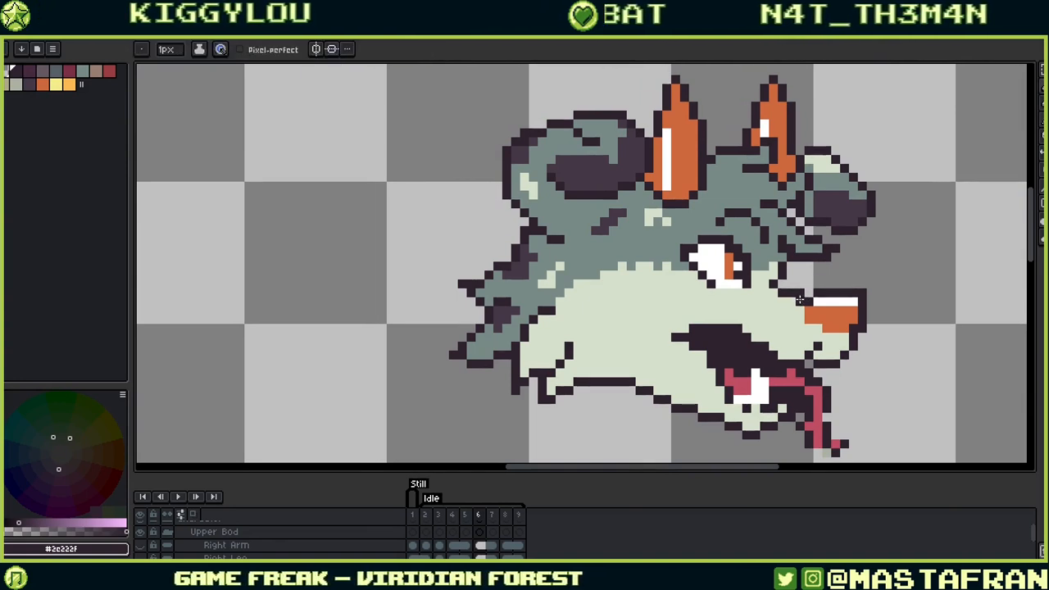
Step: Trim the nose's outline corners on frame 6 with #2e222f and transparency, and clean the muzzle around it with #d4e0cb
alt+click(812, 283)
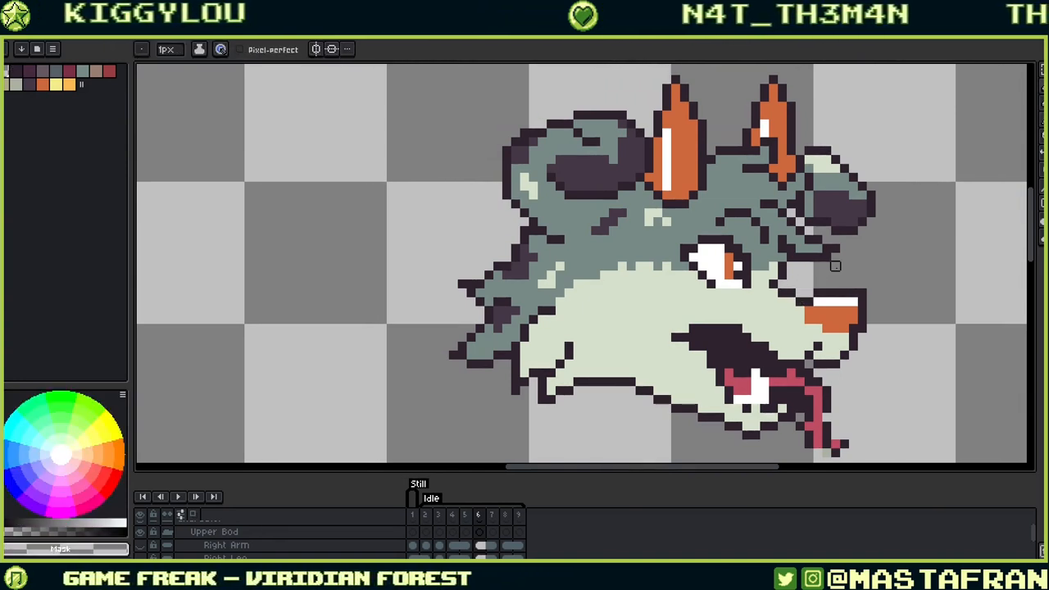
alt+click(861, 287)
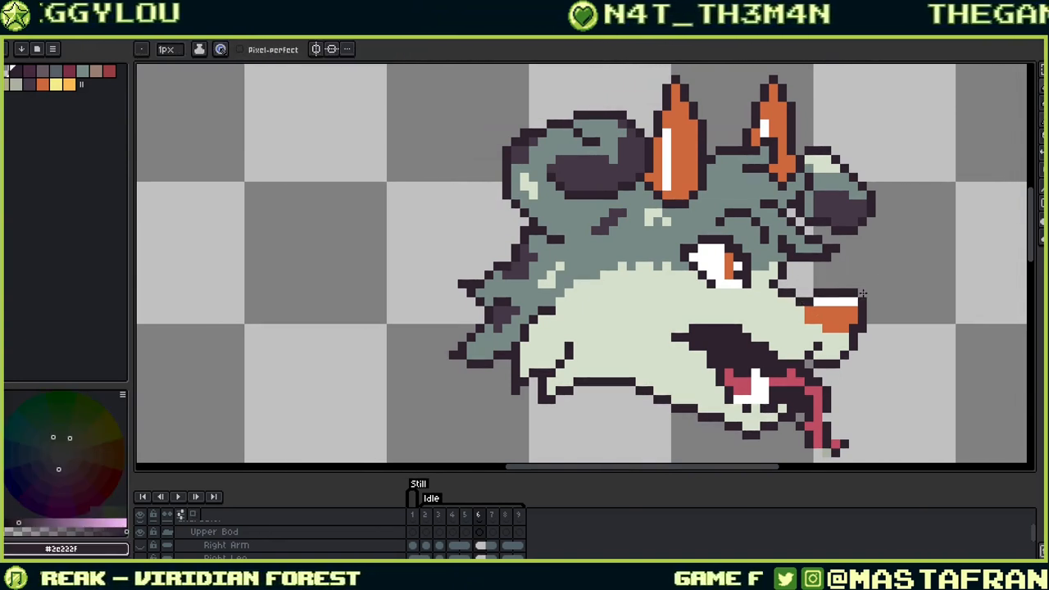
mouse_move(869, 323)
mouse_down()
mouse_move(857, 277)
mouse_move(827, 305)
mouse_move(833, 346)
mouse_up()
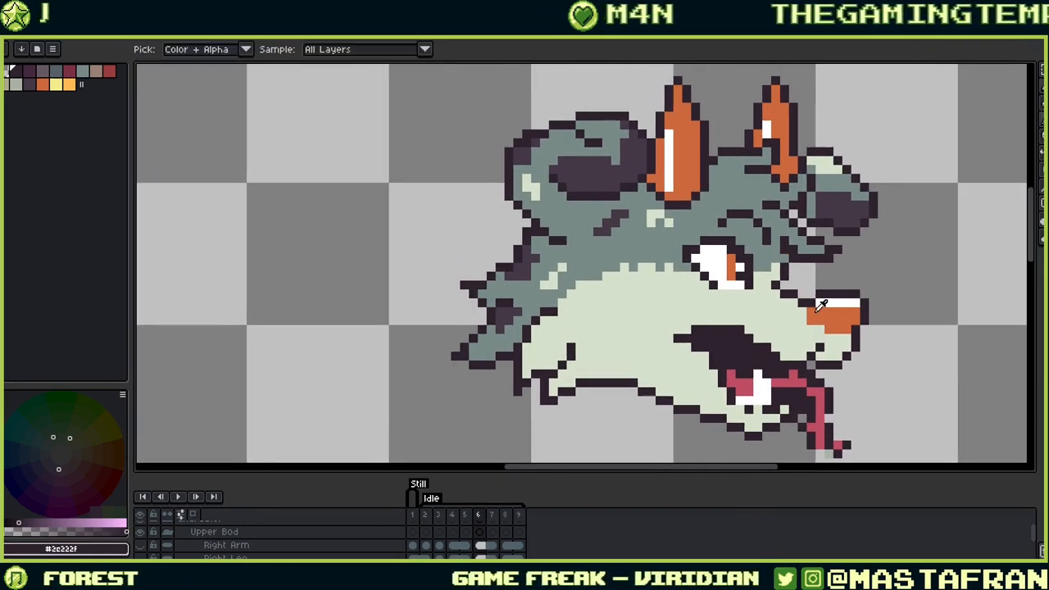
alt+click(810, 322)
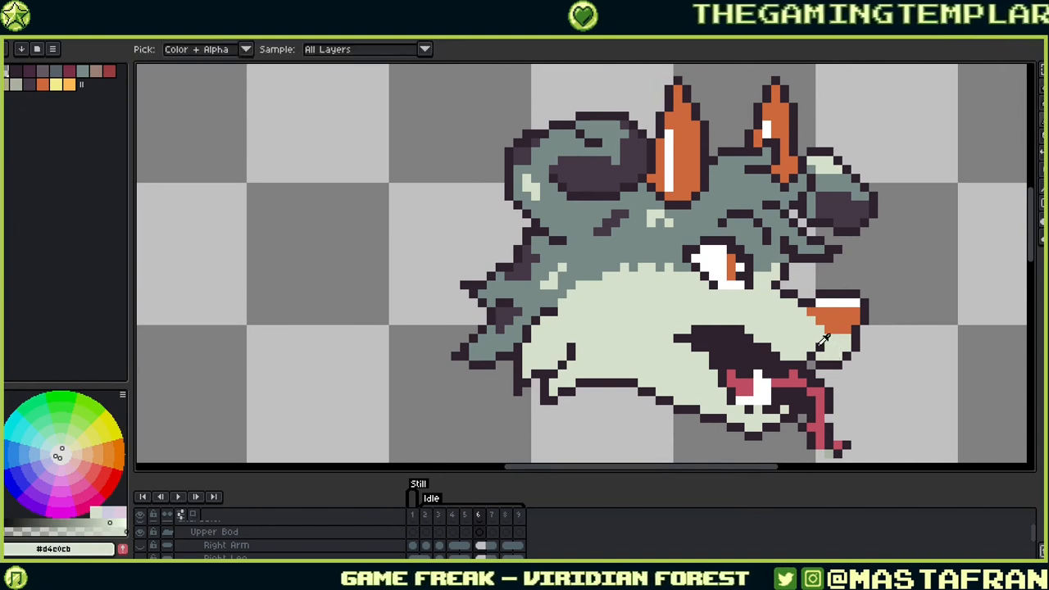
alt+click(836, 354)
Step: Reshape the upper edge of the eye on frame 6 with #ffffff and #788a87
drag(780, 316, 838, 368)
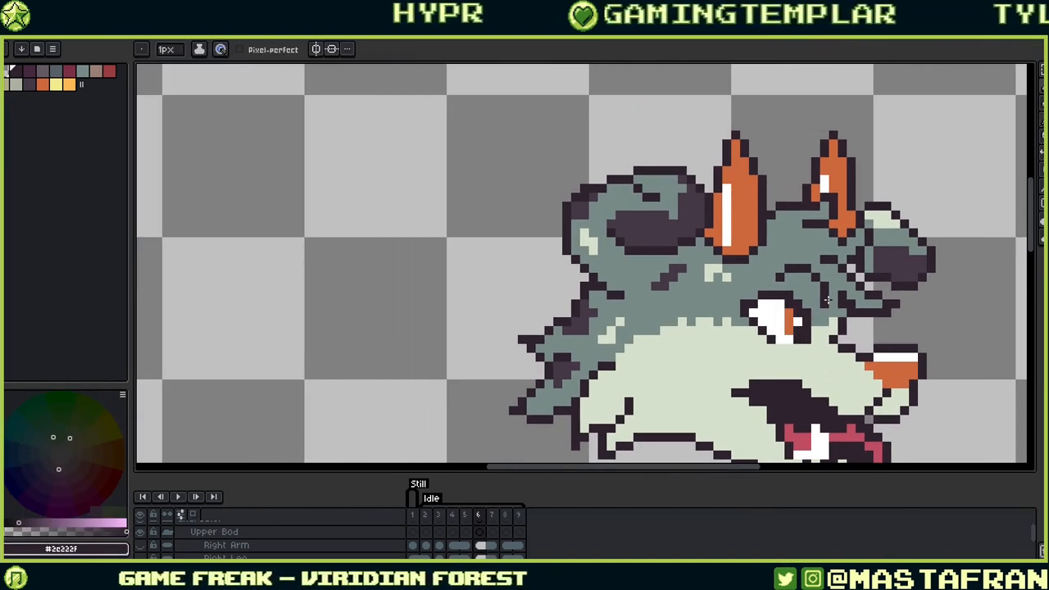
alt+click(796, 305)
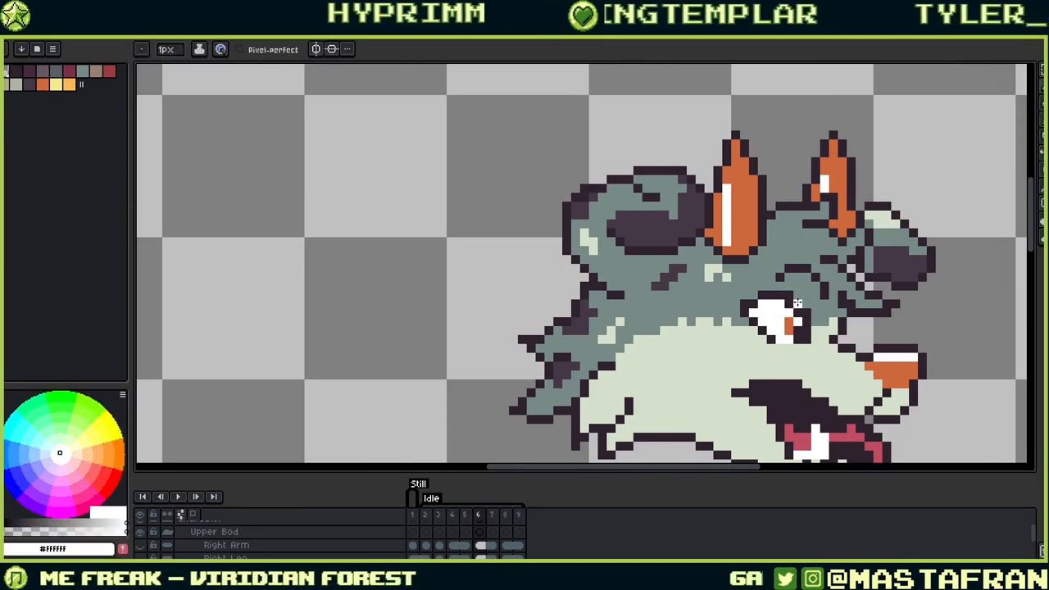
alt+click(809, 303)
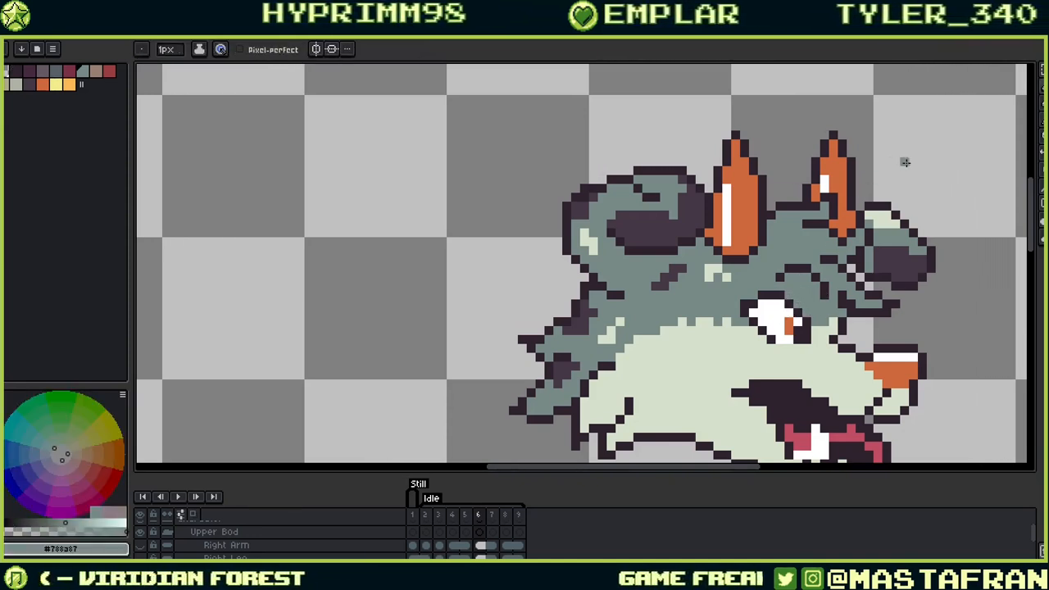
Step: Smooth the border between the pale cheek and the grey fur beside the eye with #d4e0cb and #788a87
alt+click(743, 321)
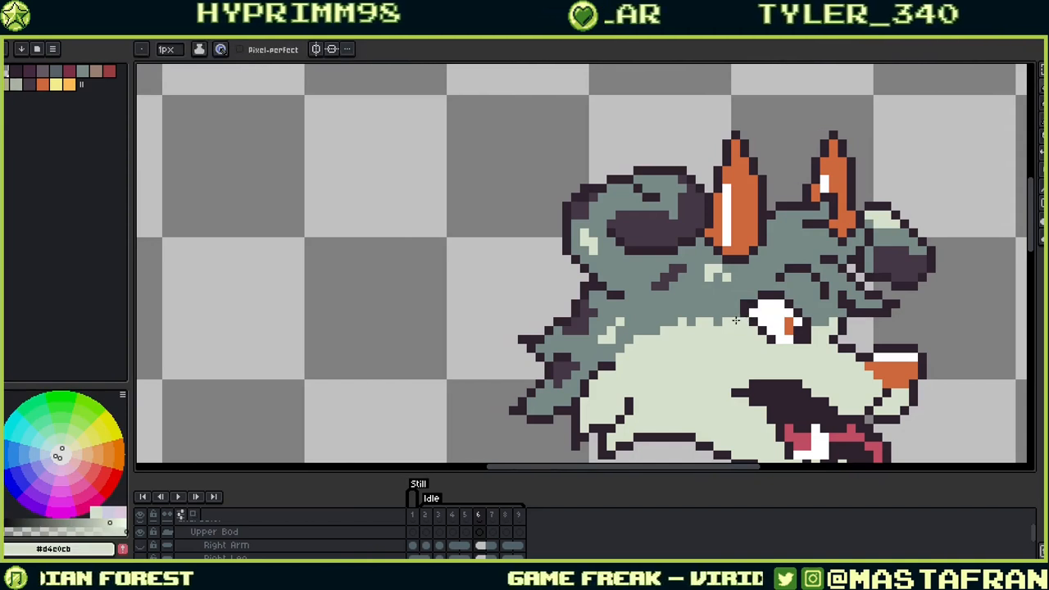
click(692, 321)
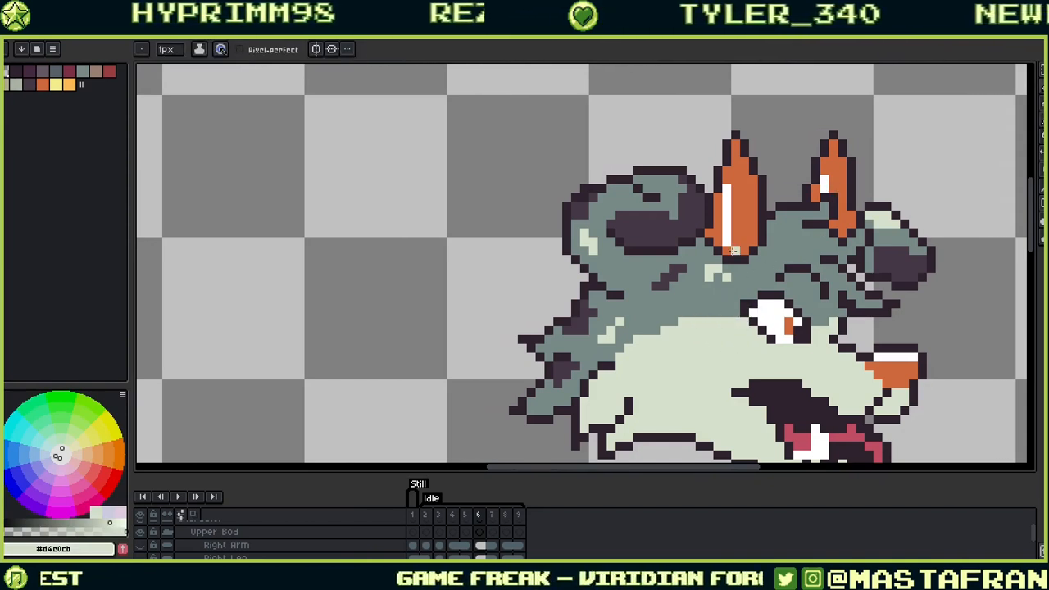
drag(711, 349, 797, 378)
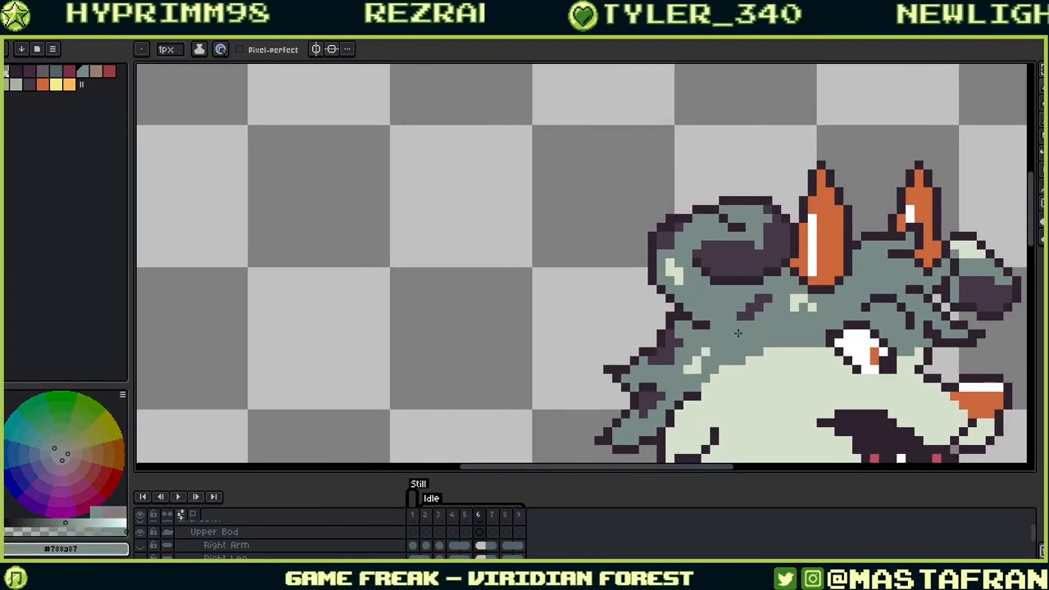
drag(869, 350, 828, 202)
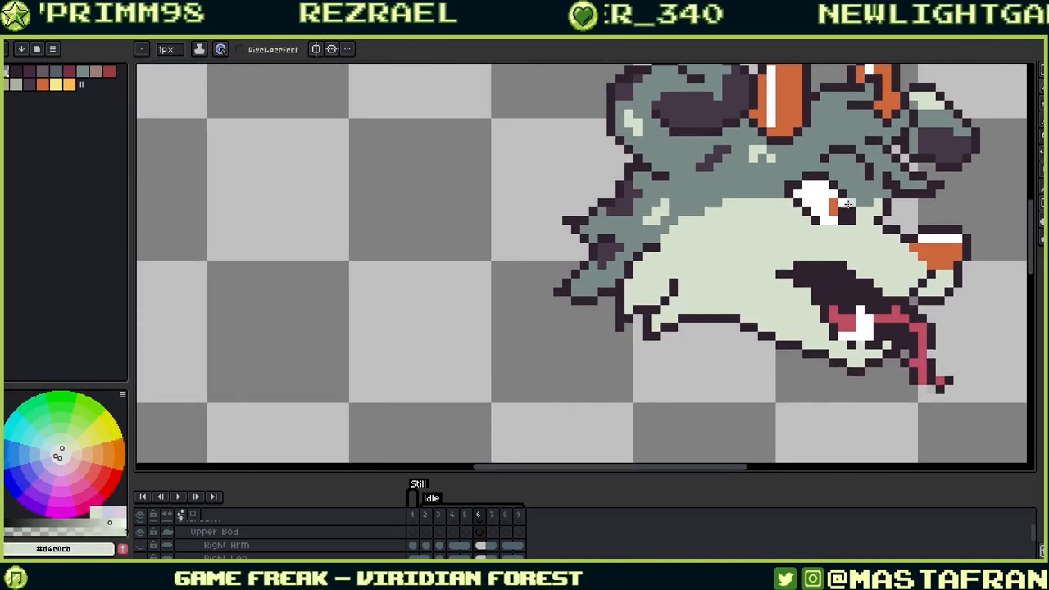
Step: Compare the head and open mouth on frame 6 with the preceding frames 3 to 5
key(comma)
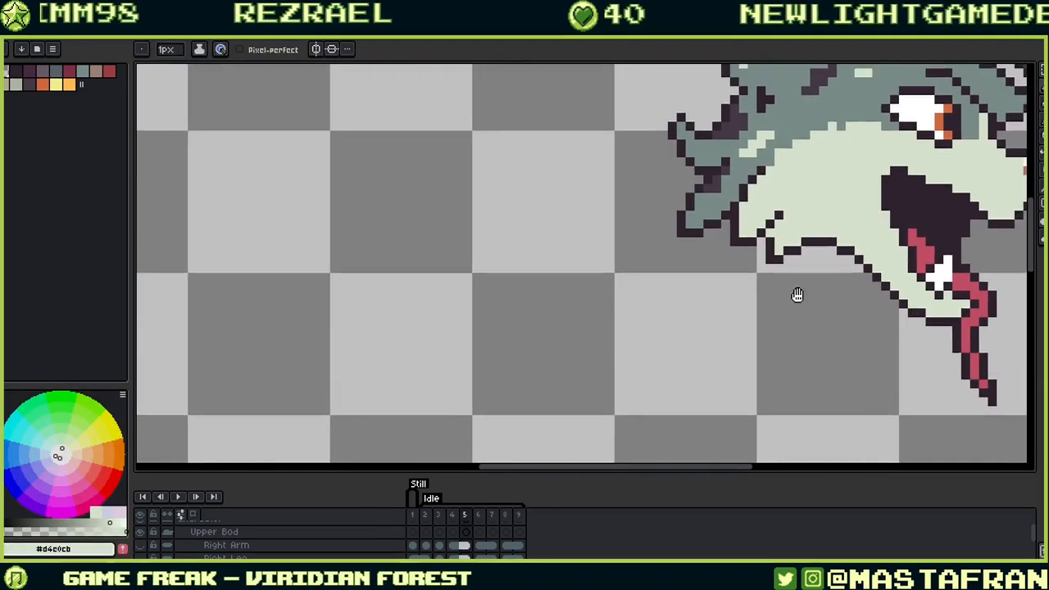
drag(796, 293, 734, 315)
key(comma)
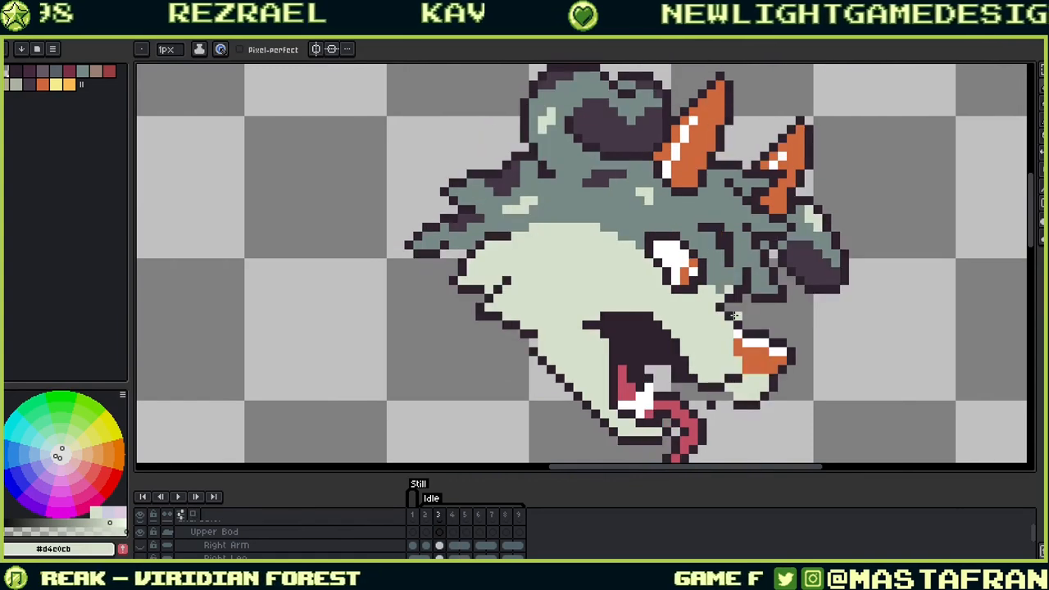
key(Return)
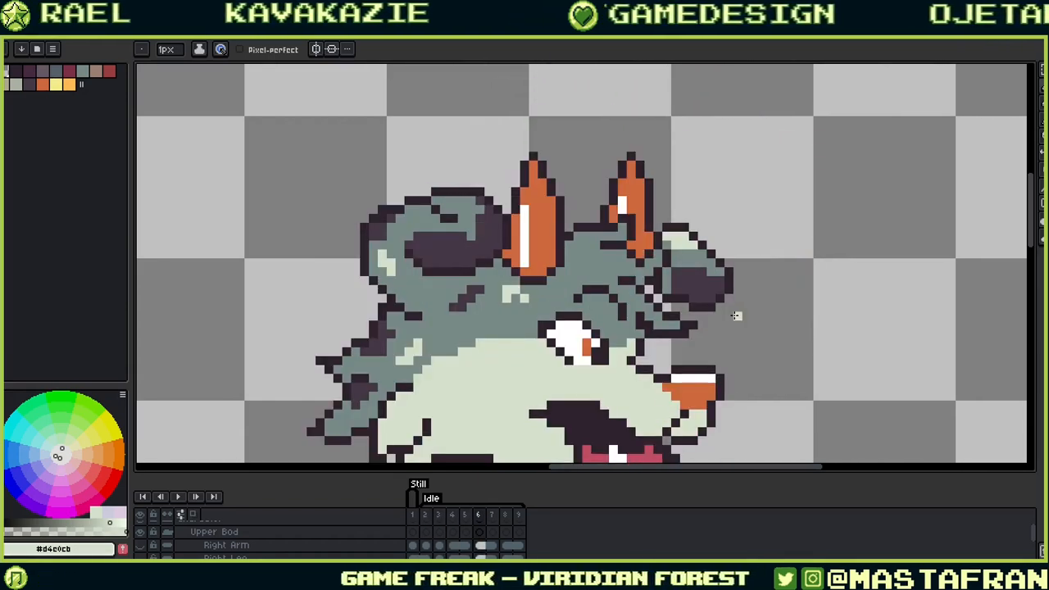
drag(718, 276, 764, 193)
key(Left)
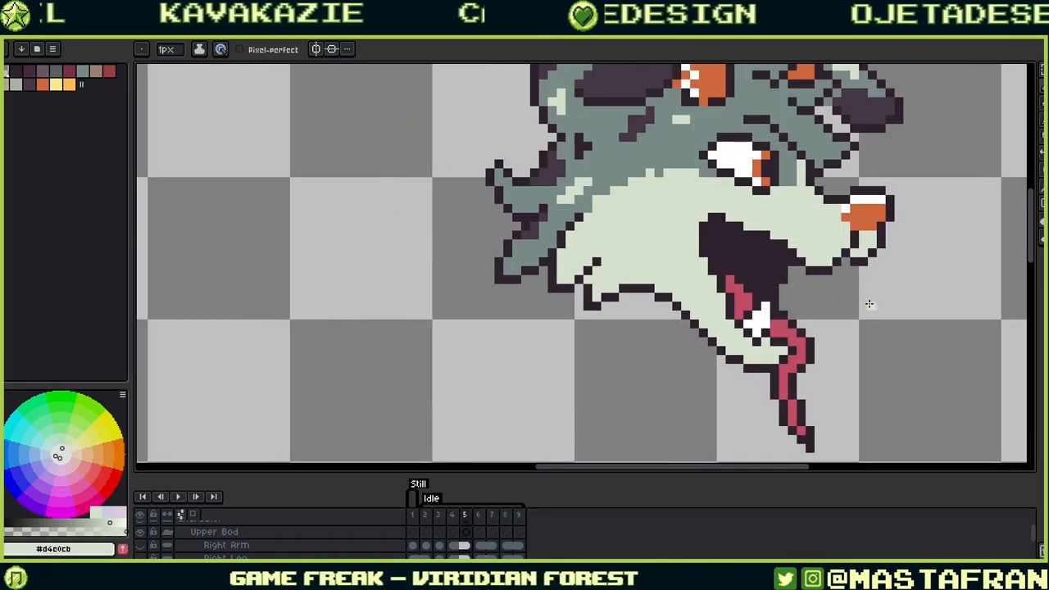
key(Left)
key(Left)
key(Right)
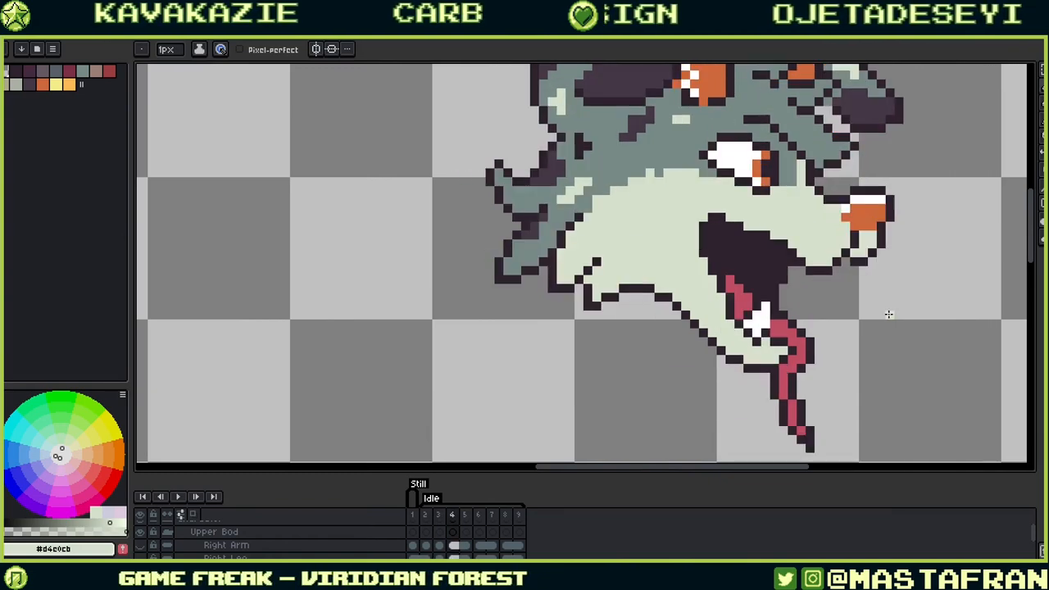
key(Right)
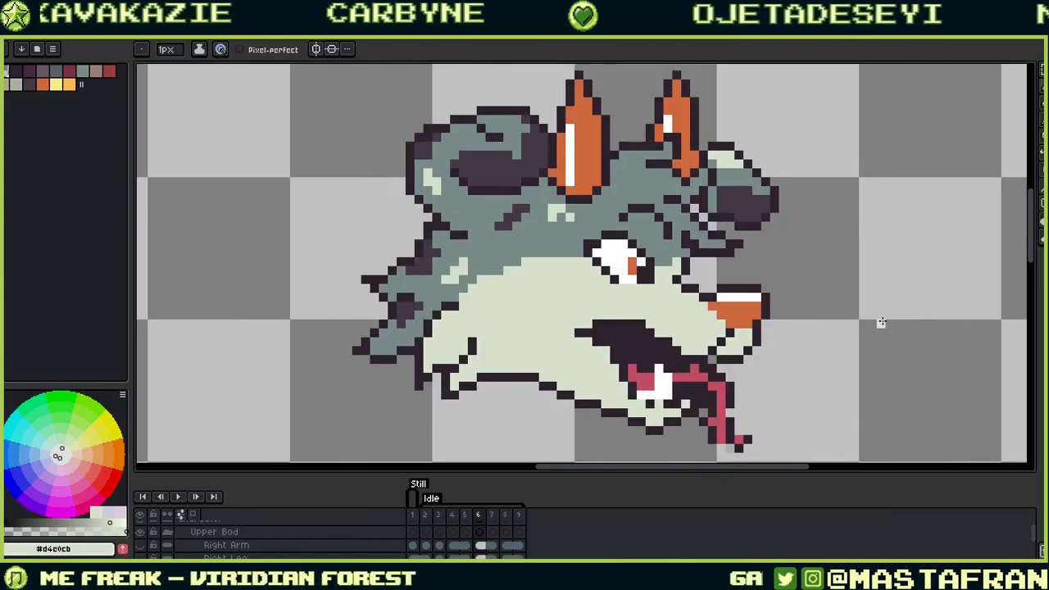
Step: Paint the inside of the mouth on frame 6 with #ffffff as a mass of clenched teeth
drag(794, 387, 906, 309)
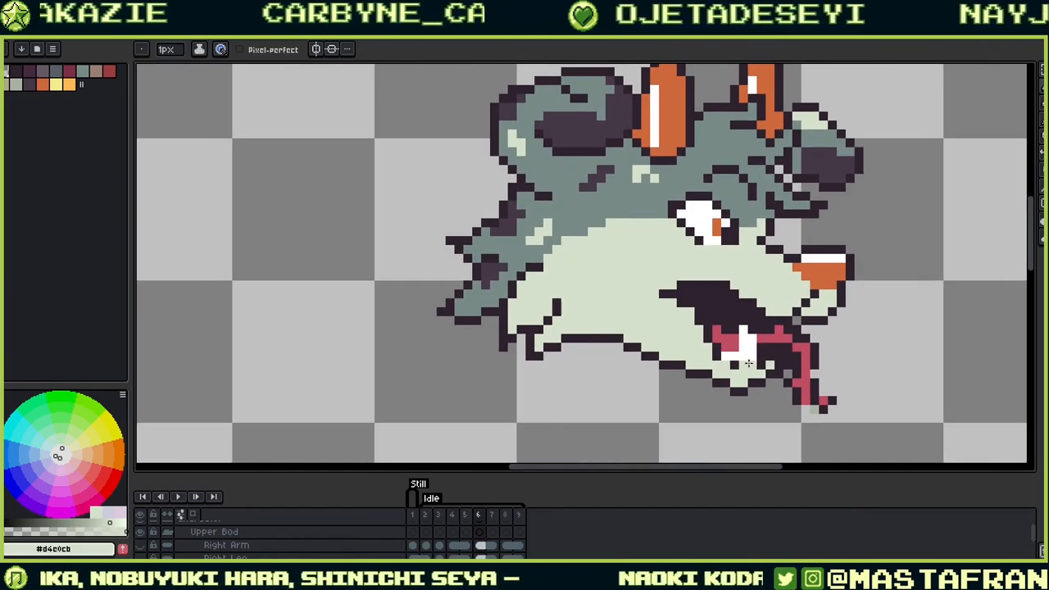
key(alt)
alt+click(745, 353)
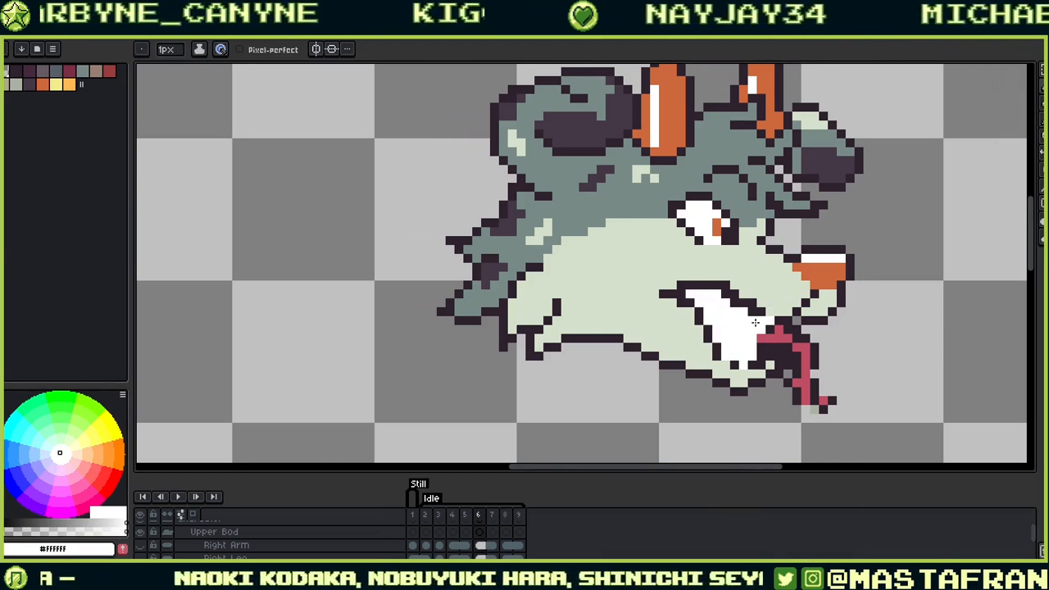
Step: Draw a pointed #ffffff upper fang inside the mouth on frame 5 and trim its edge with #2e222f
key(comma)
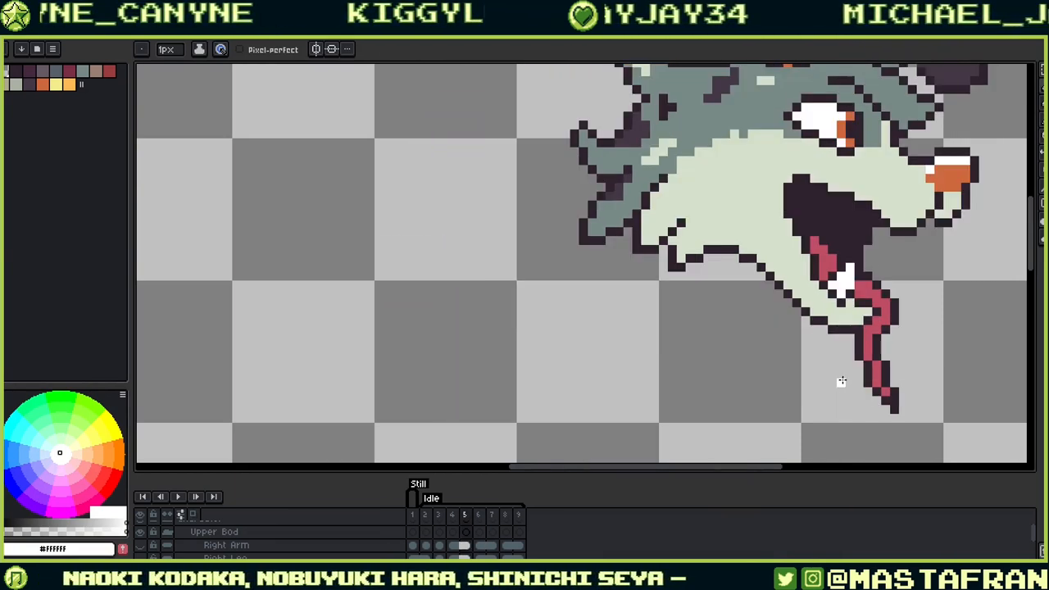
key(period)
key(comma)
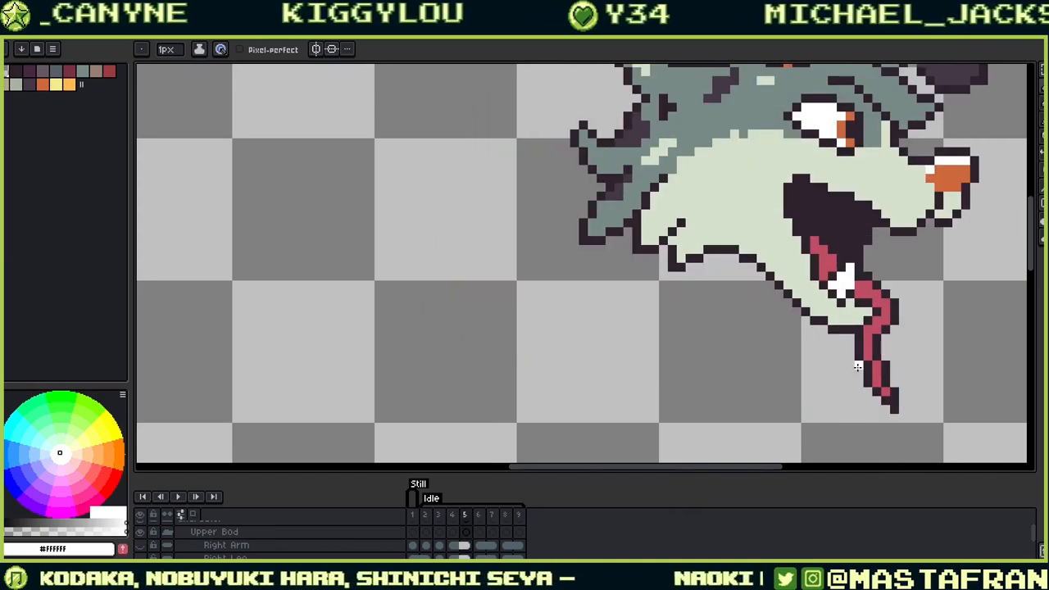
drag(850, 205, 841, 240)
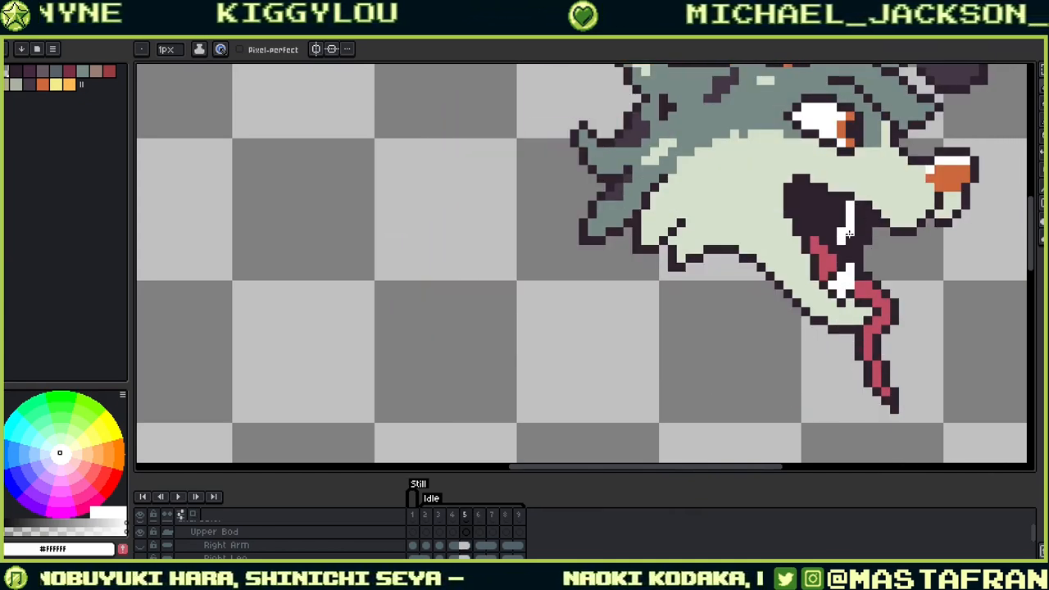
alt+click(893, 240)
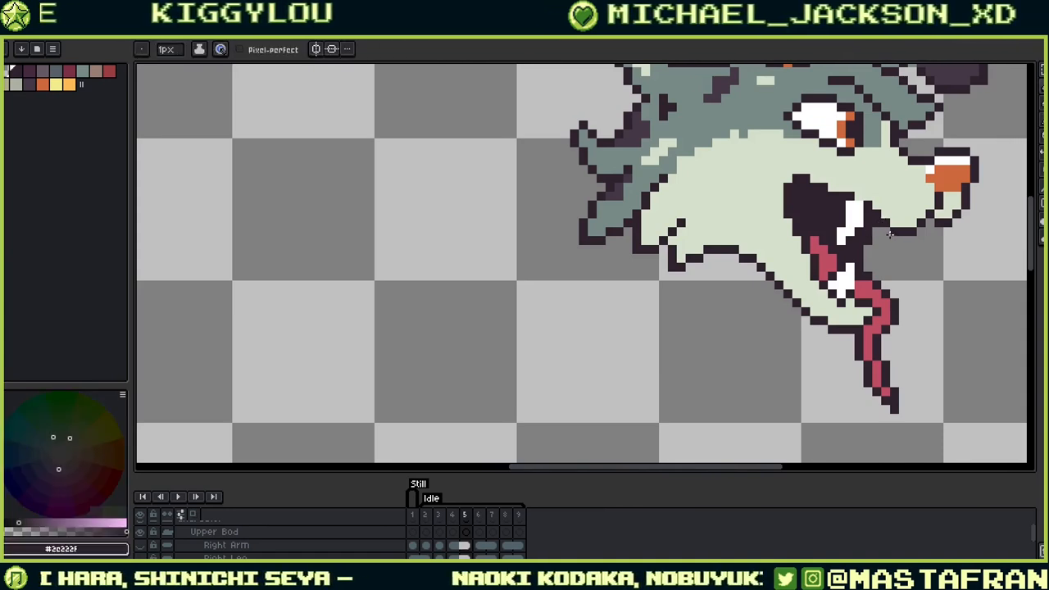
alt+click(892, 241)
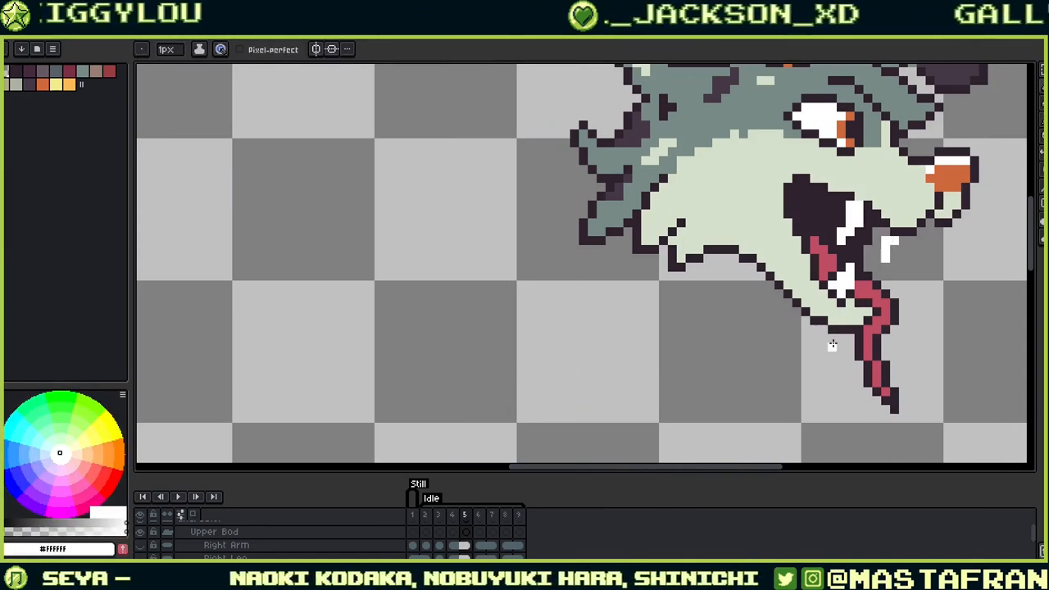
key(ctrl)
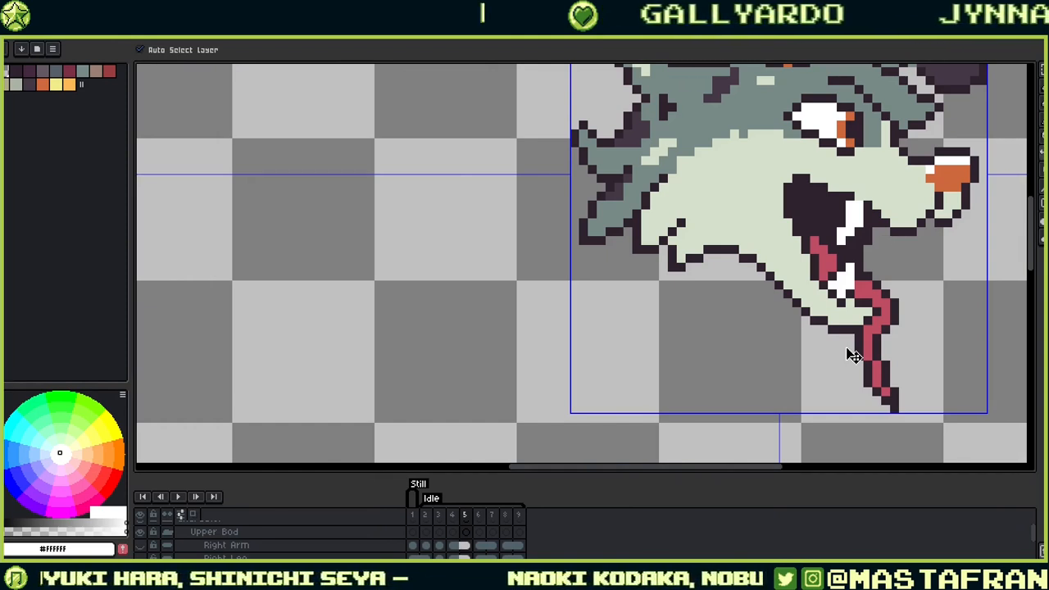
alt+click(865, 195)
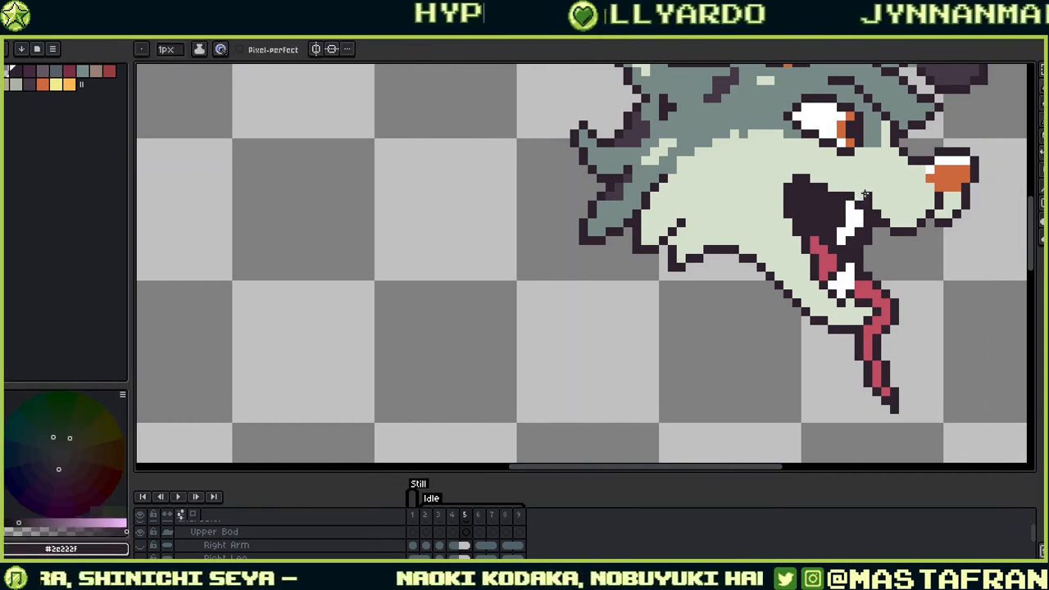
Step: Erase the hanging tongue on frame 6 and cut back the dark mouth area behind it
key(Left)
key(Left)
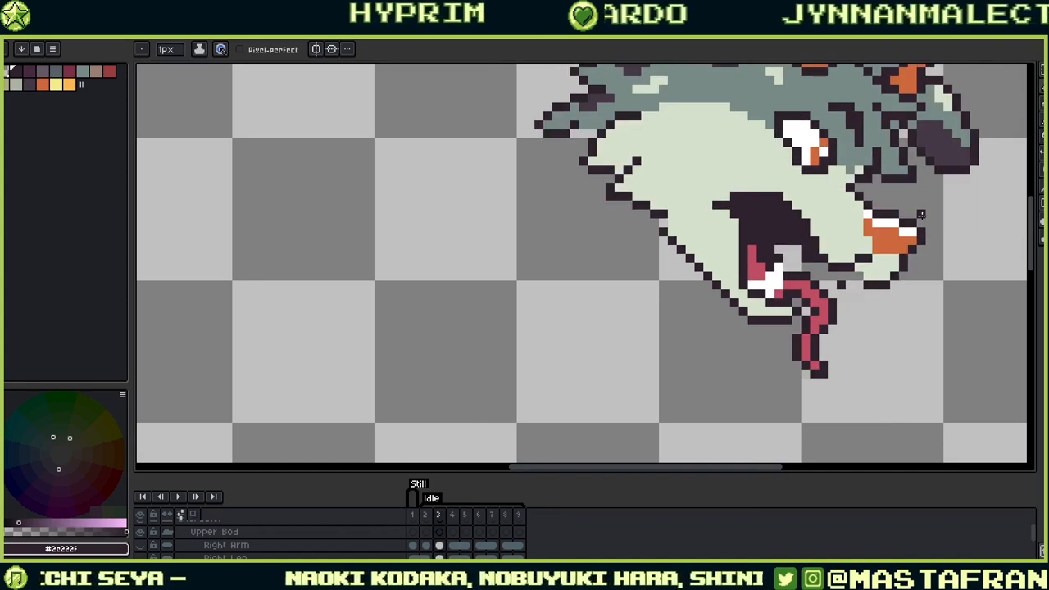
key(Right)
key(Right)
key(Right)
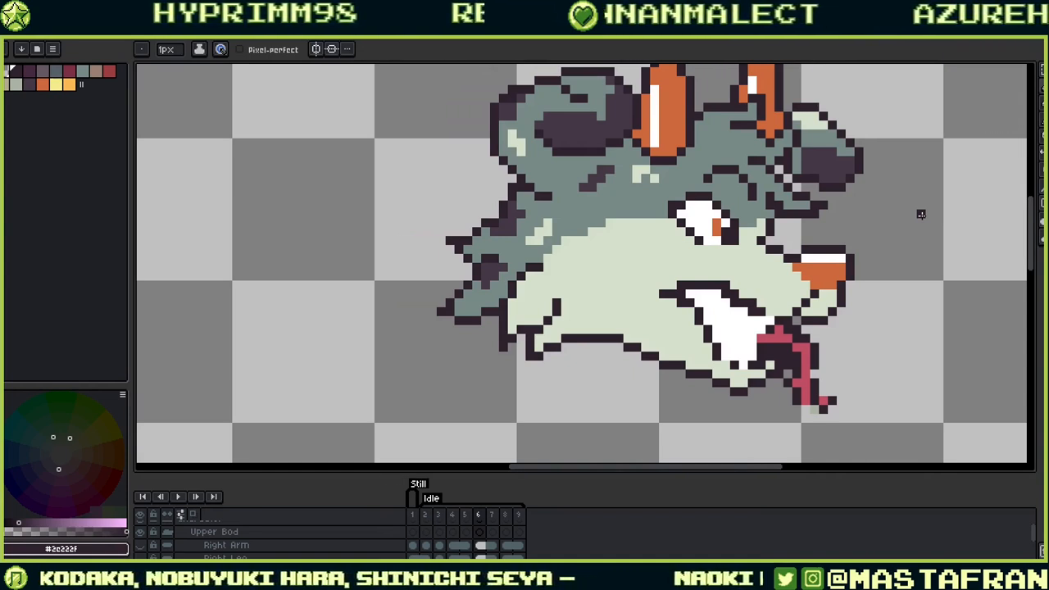
mouse_move(807, 336)
mouse_down()
mouse_move(806, 374)
mouse_move(824, 394)
mouse_up()
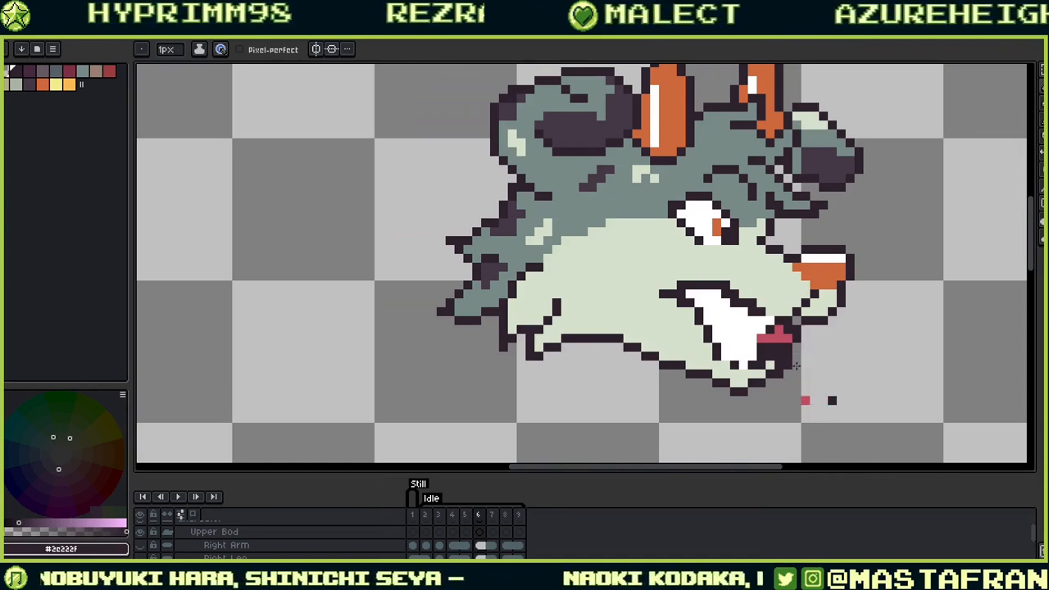
drag(788, 357, 797, 338)
Step: Redraw the upper lip and chin tip on frame 6 with #2e222f outlines and #d4e0cb fill, erasing stray pixels
alt+click(809, 311)
alt+click(813, 320)
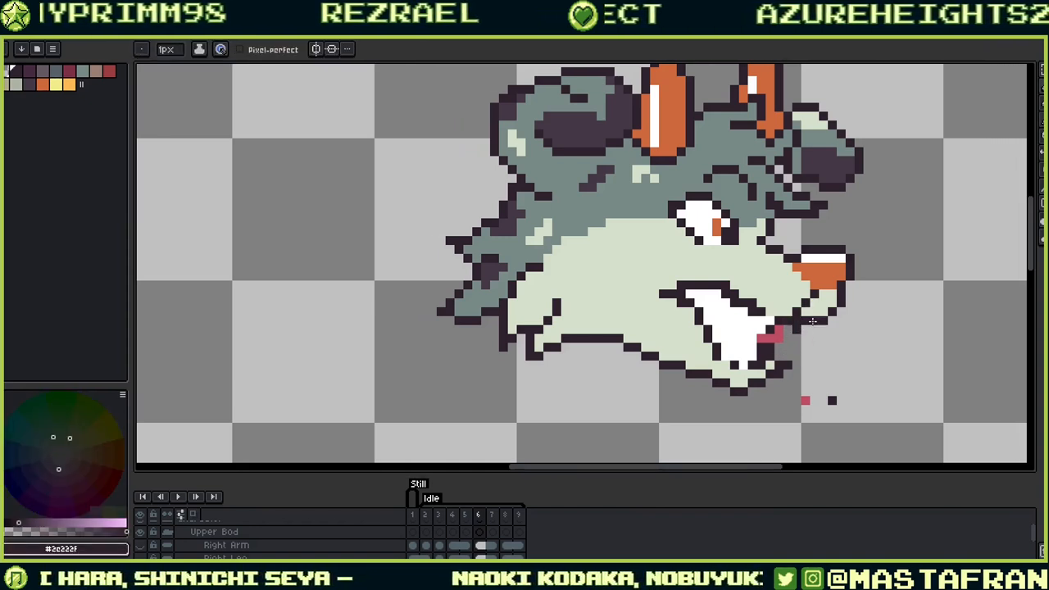
alt+click(813, 320)
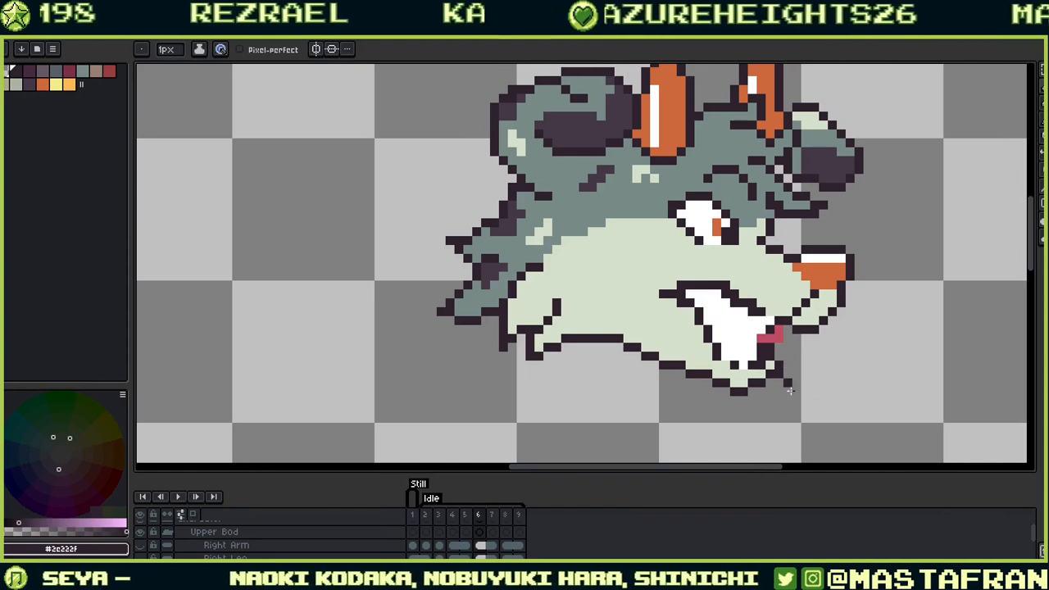
alt+click(730, 387)
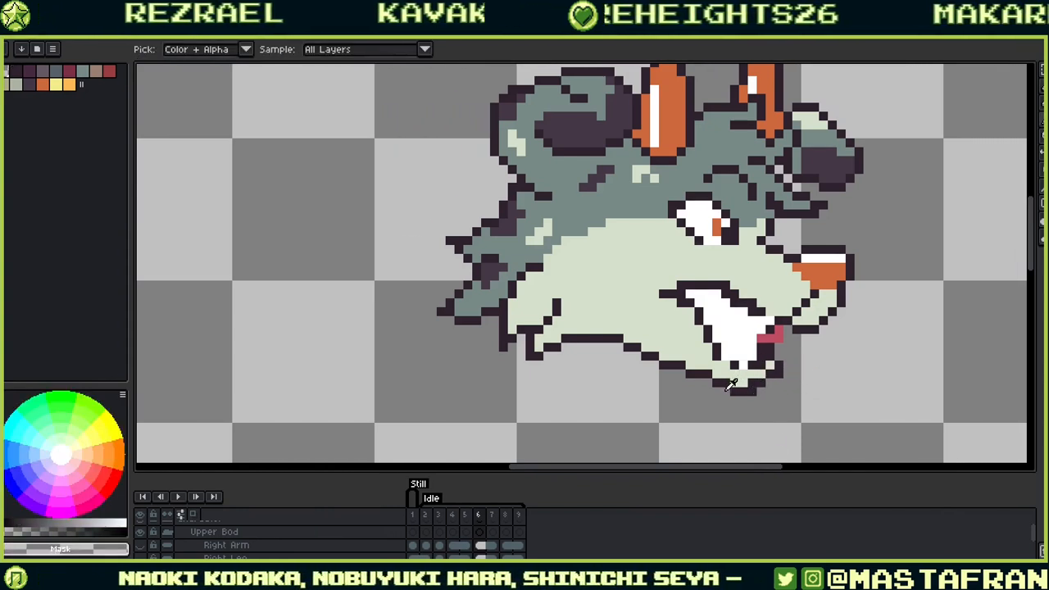
alt+click(736, 391)
alt+click(739, 376)
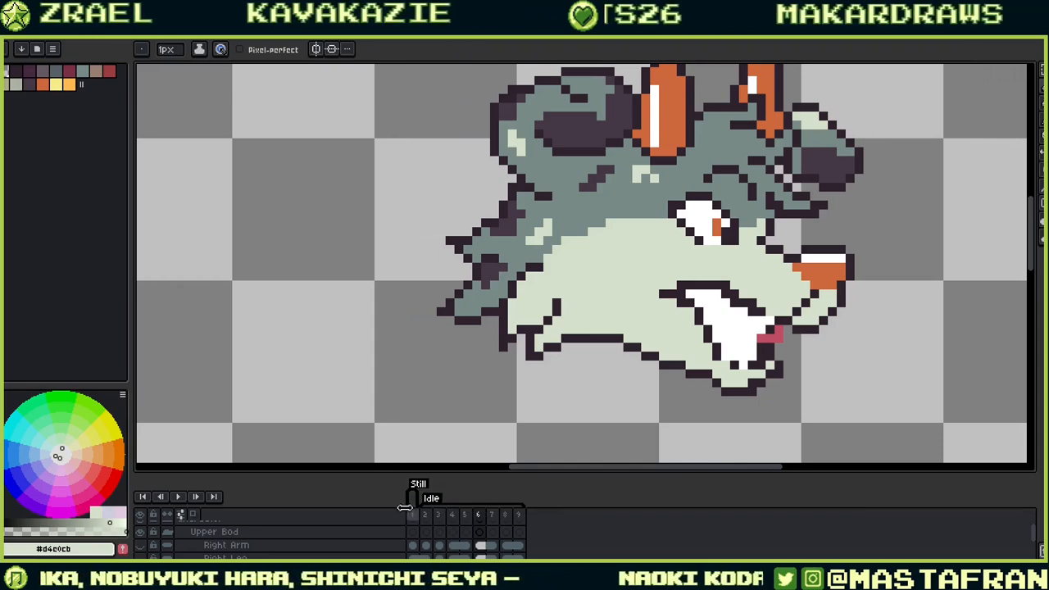
Step: Play back the Idle animation to review the reworked head
click(178, 496)
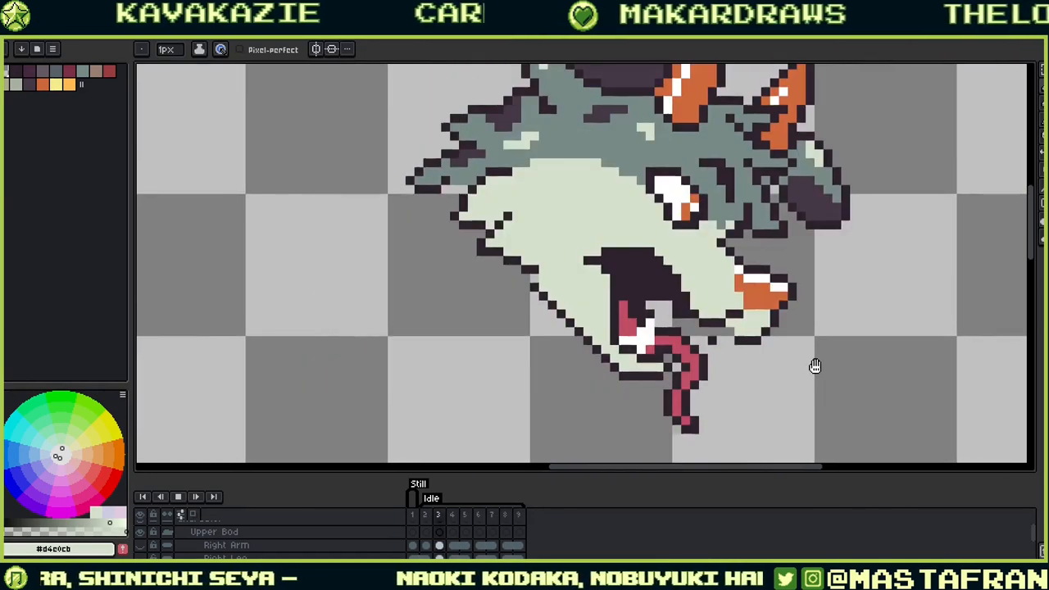
scroll(831, 365, down, 1)
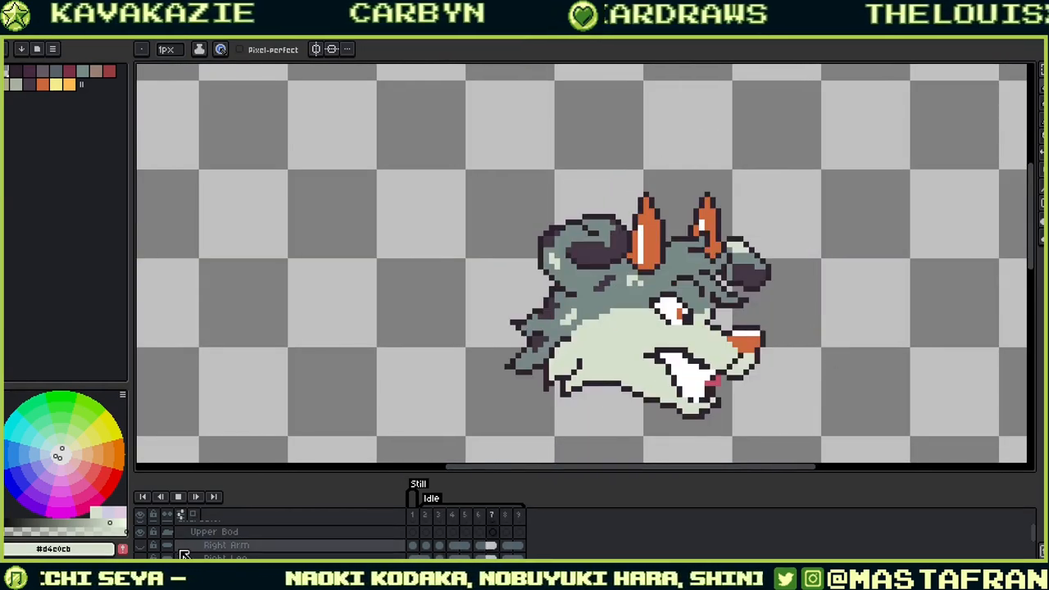
Step: Show the Right Arm layer and the other hidden upper-body layers around the head while the Idle animation plays
click(140, 545)
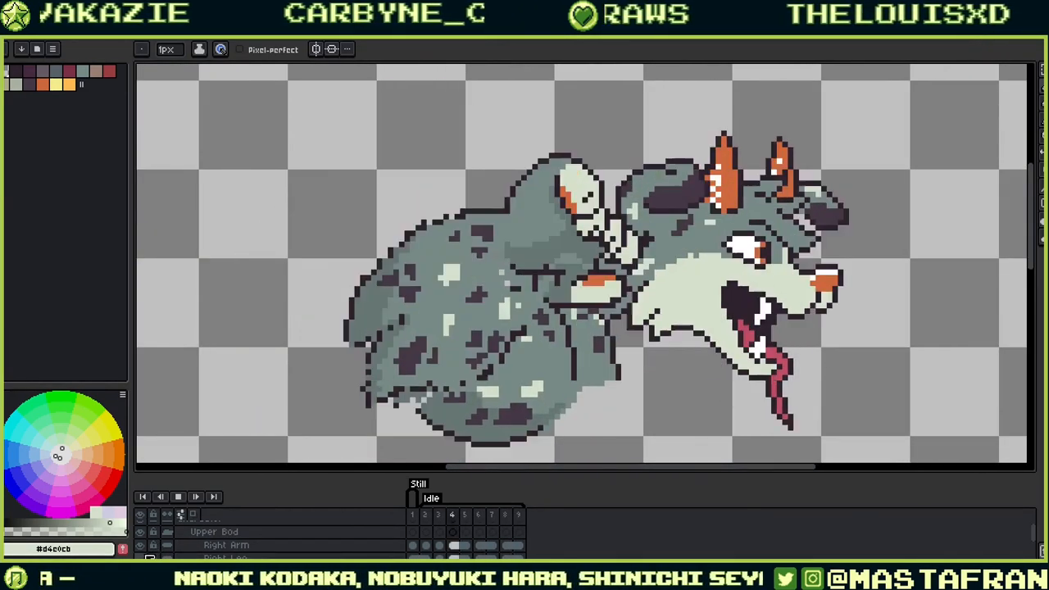
scroll(222, 530, down, 1)
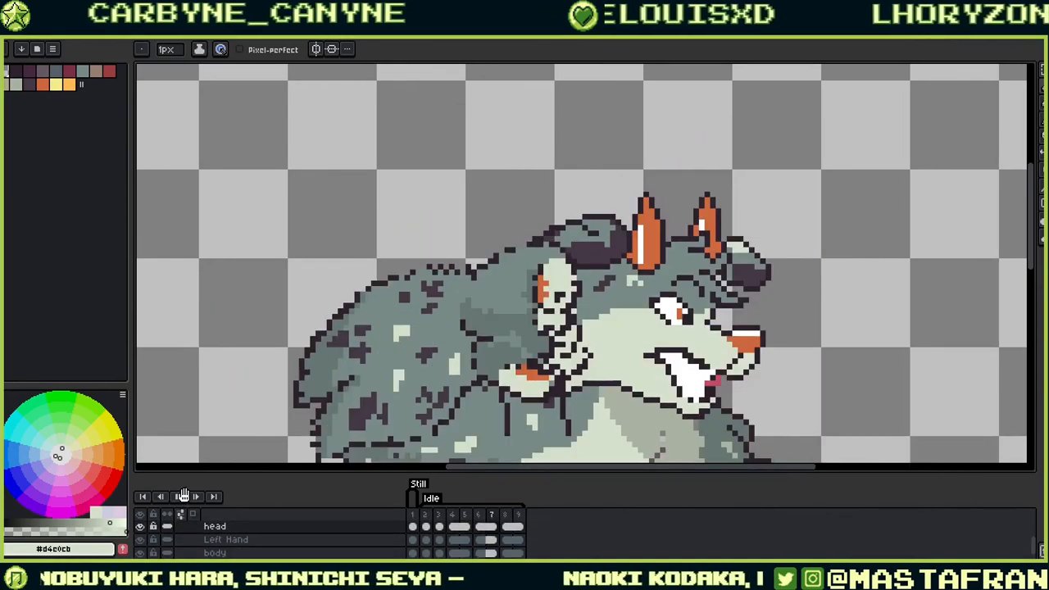
drag(800, 297, 667, 185)
scroll(668, 142, down, 4)
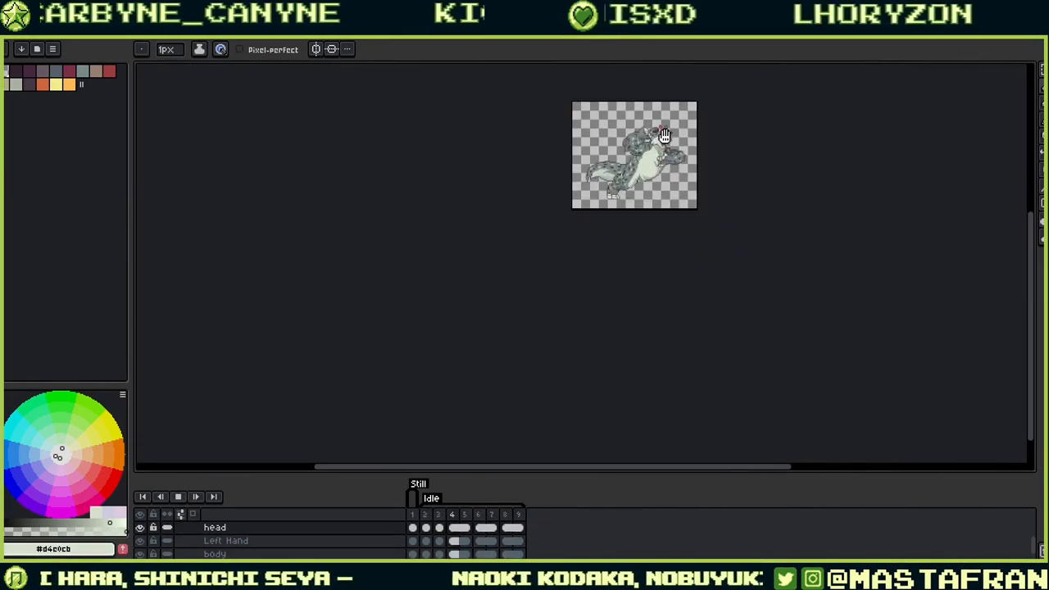
scroll(662, 139, up, 3)
drag(653, 187, 644, 248)
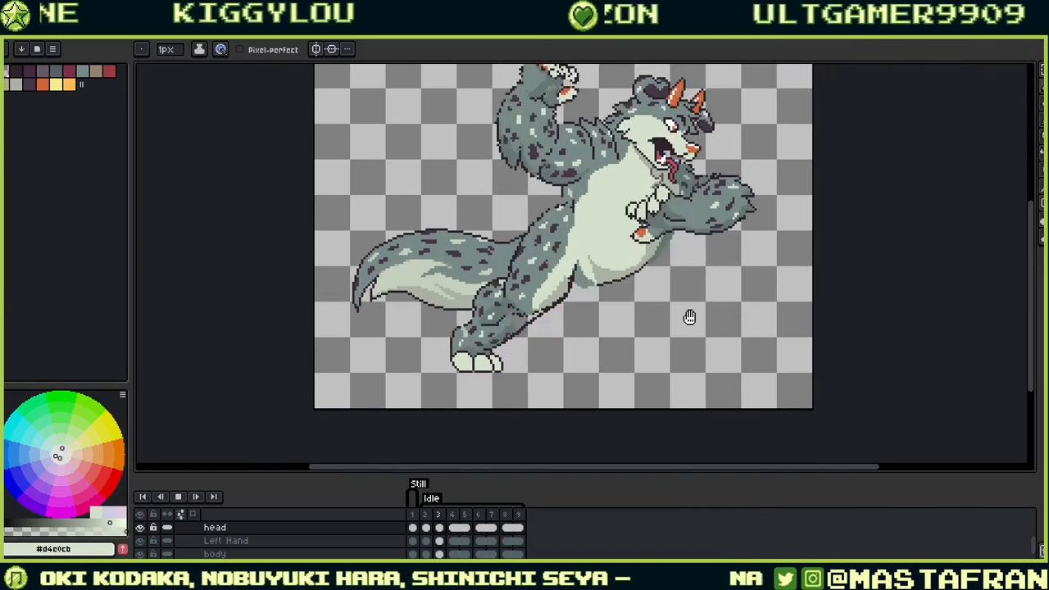
scroll(215, 543, down, 2)
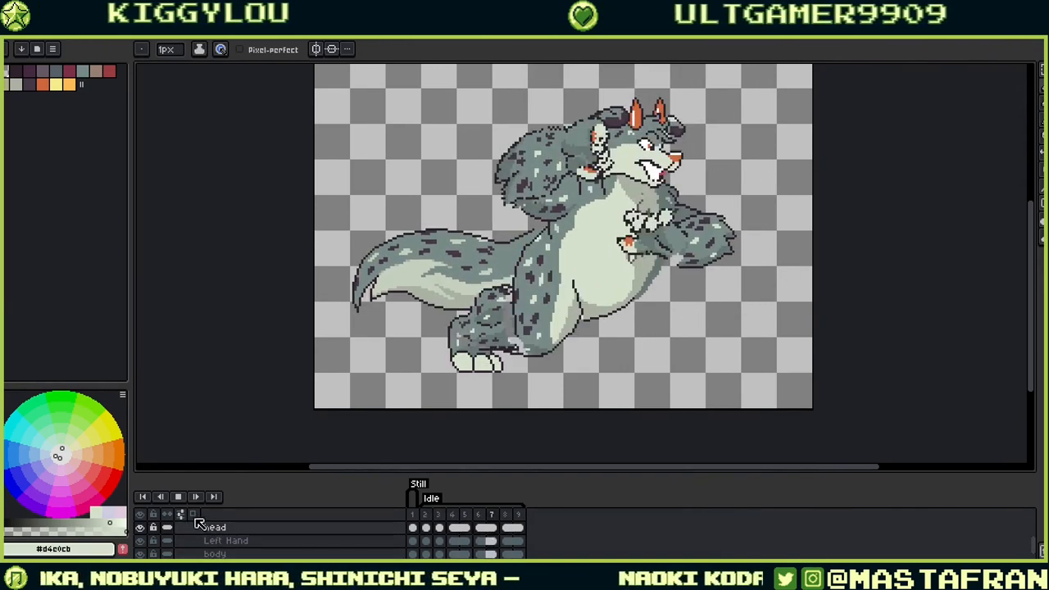
Step: Show the Left leg and the other hidden lower-body layers, and play back the complete character
click(141, 545)
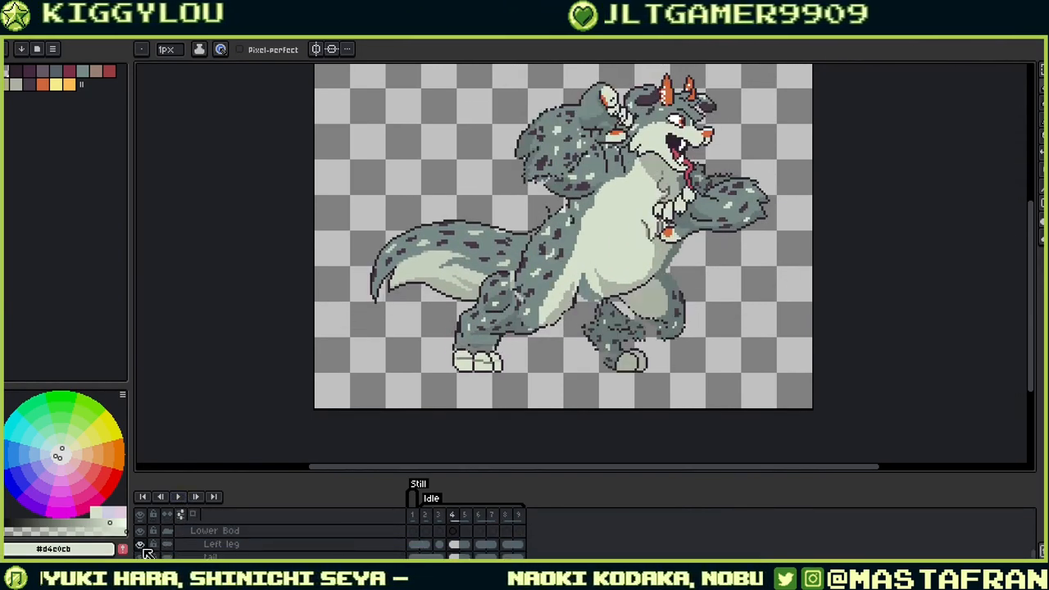
scroll(215, 541, up, 2)
click(178, 497)
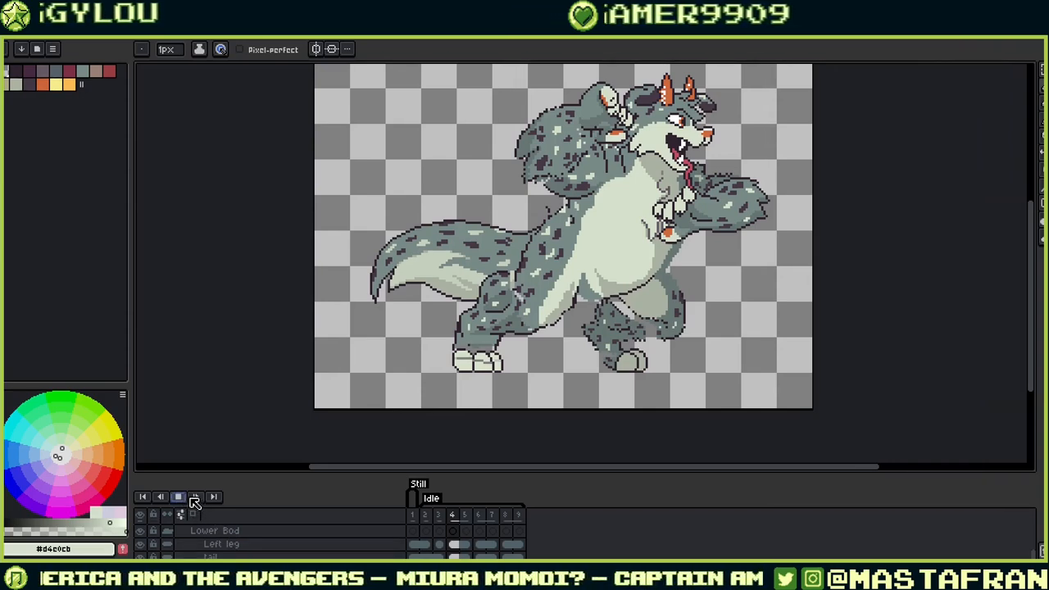
drag(820, 271, 765, 295)
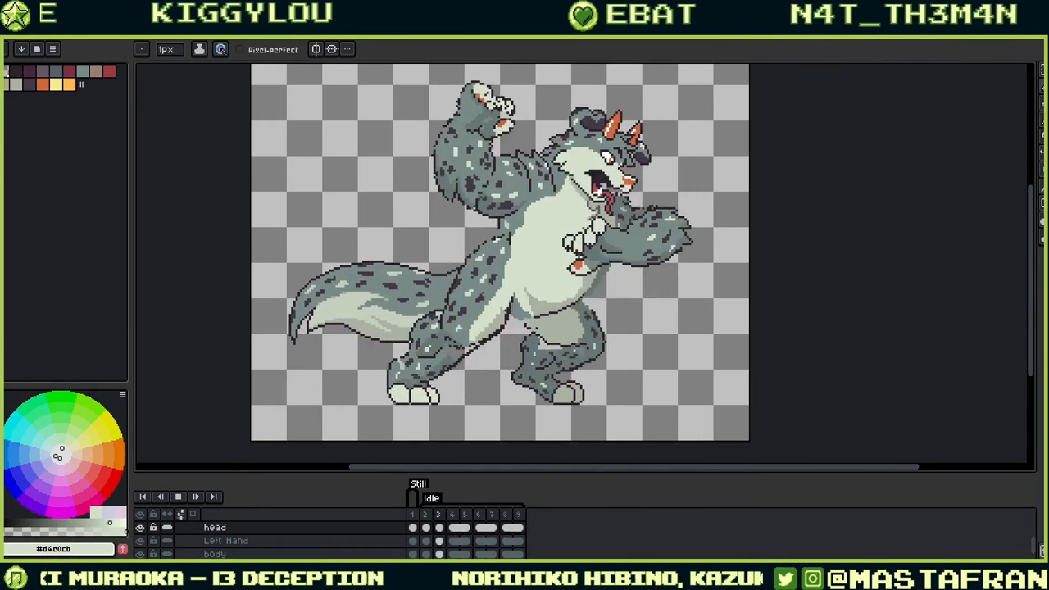
Step: Switch to the sf-talbain.webp reference, play its animation and dock it in a split view beside the artwork
key(ctrl+Tab)
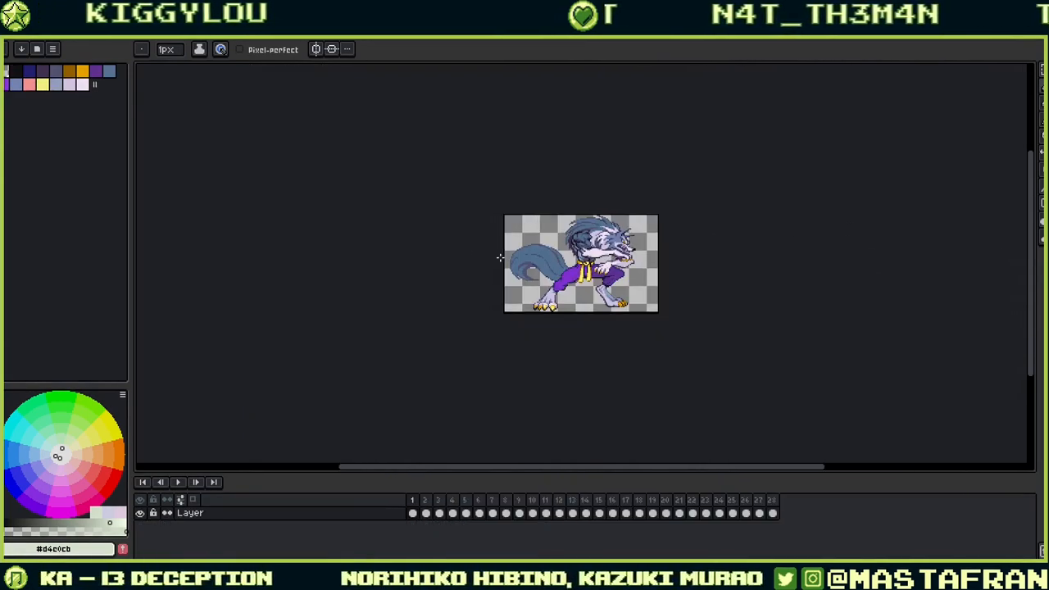
scroll(508, 257, up, 1)
click(178, 483)
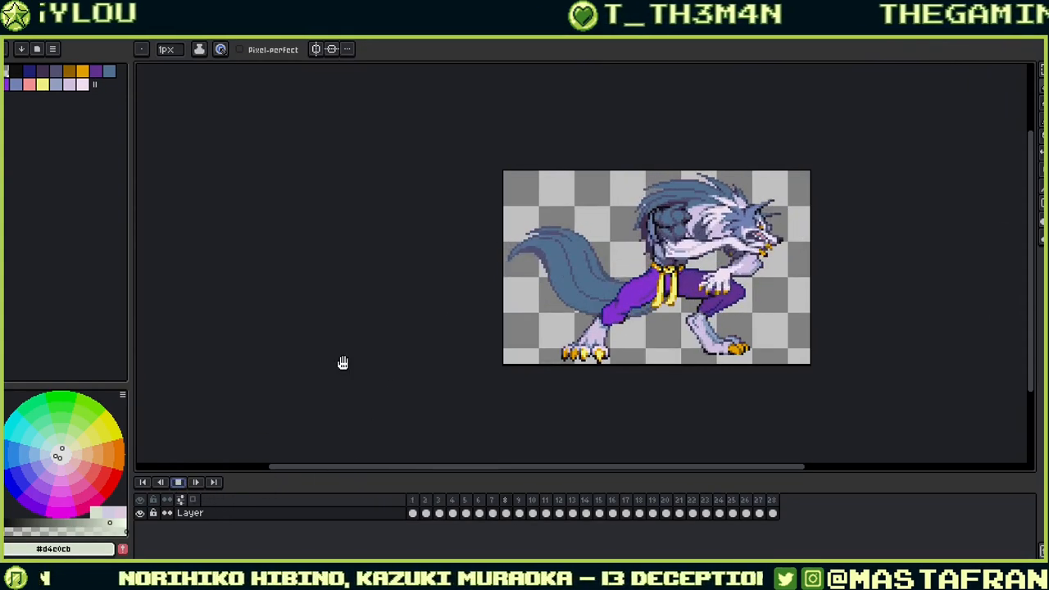
drag(658, 37, 1016, 164)
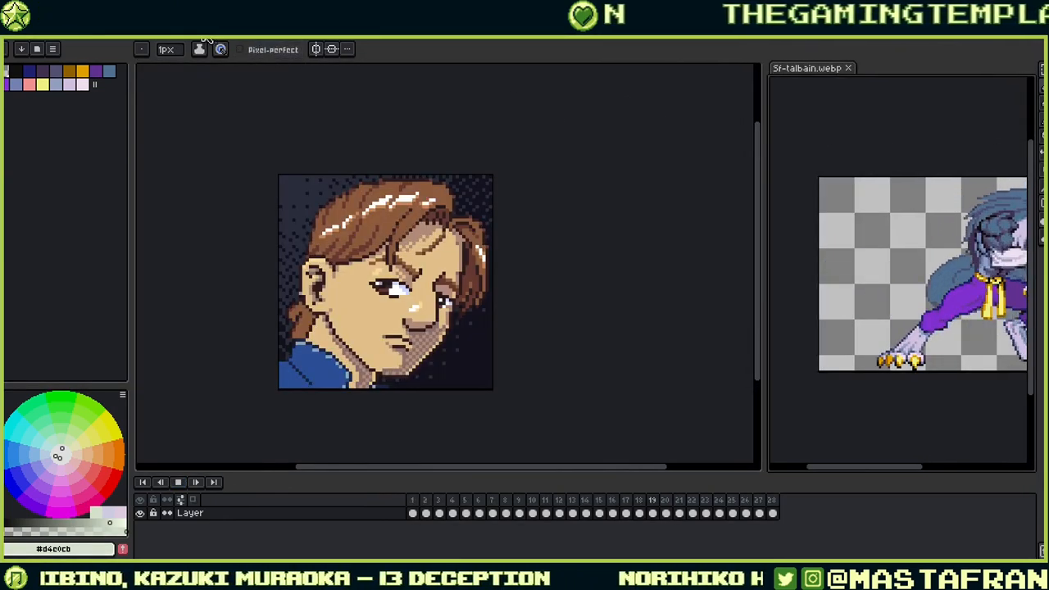
Step: Return to the spotted dog sprite, play its Idle animation and widen the reference view to compare both movements
click(173, 38)
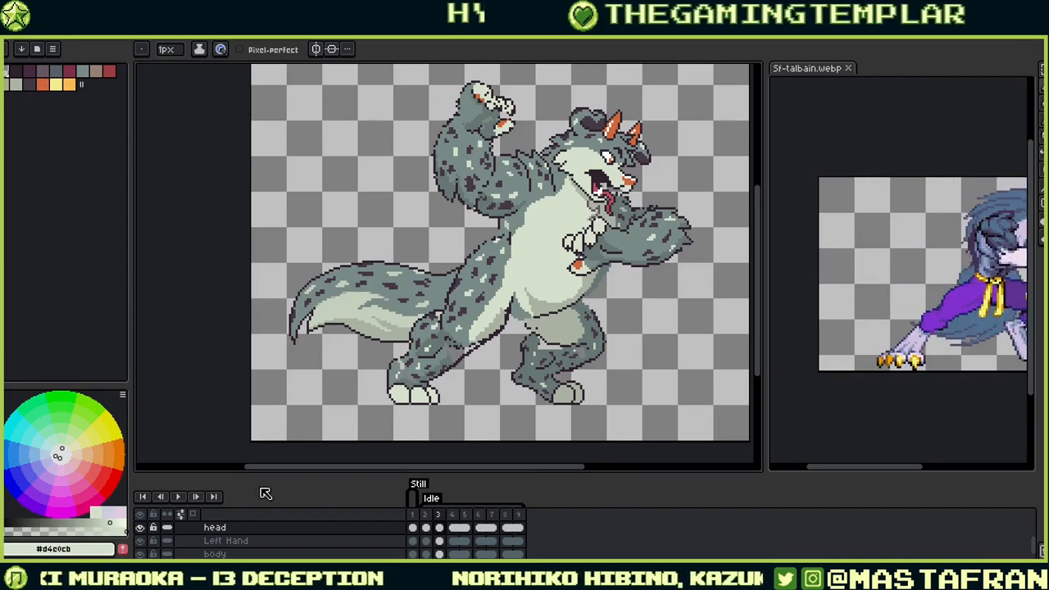
click(178, 496)
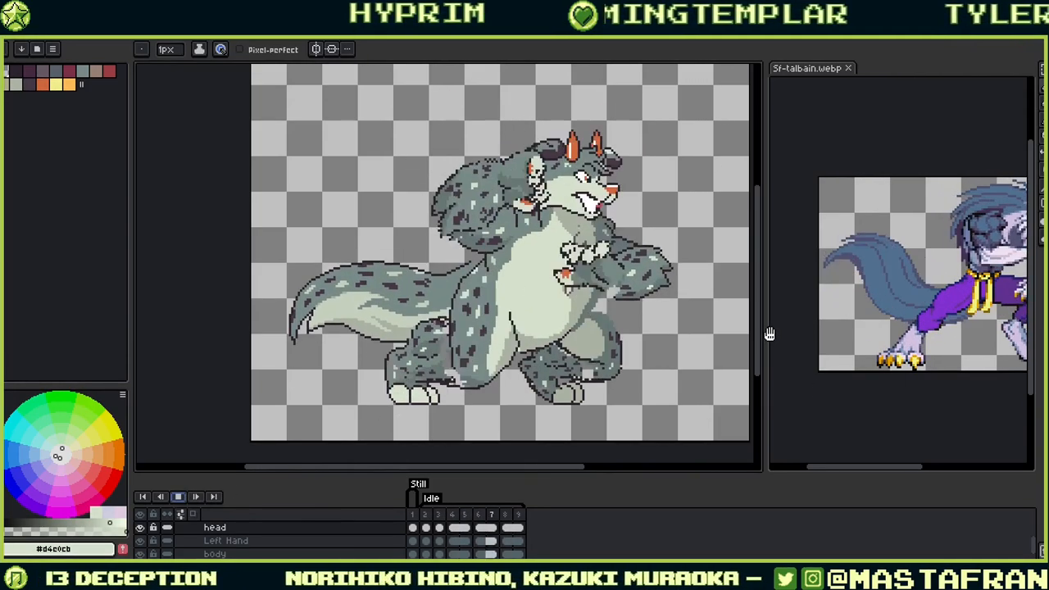
drag(764, 339, 663, 339)
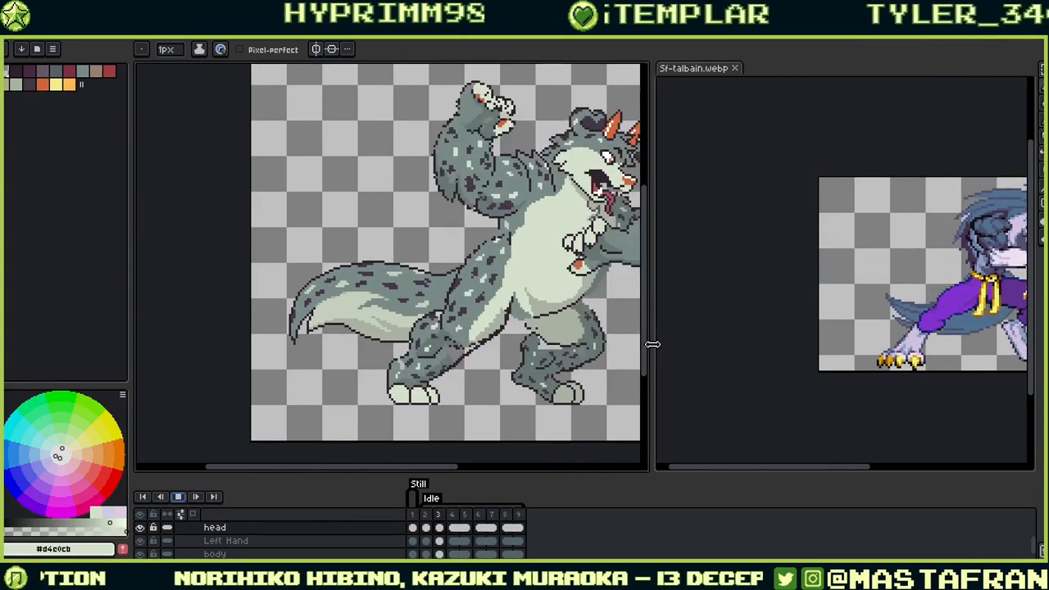
click(740, 393)
drag(740, 393, 760, 391)
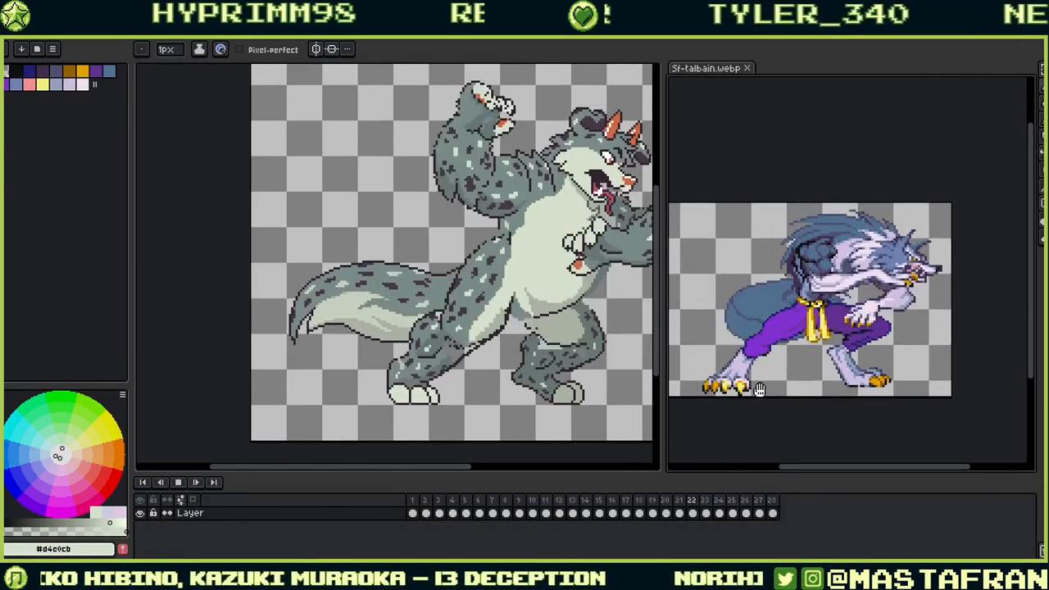
drag(508, 307, 366, 324)
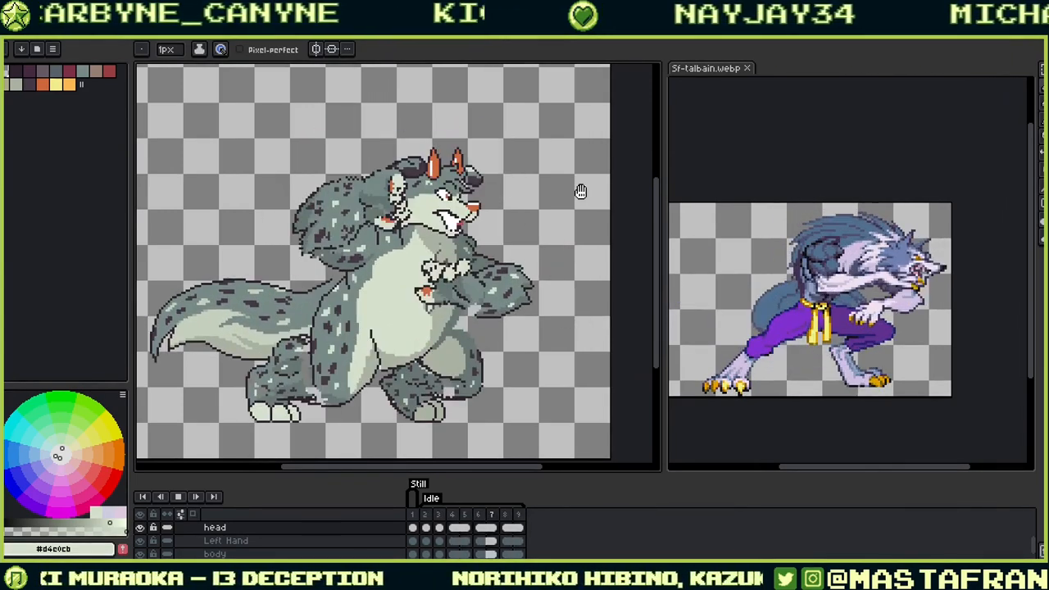
scroll(487, 213, up, 2)
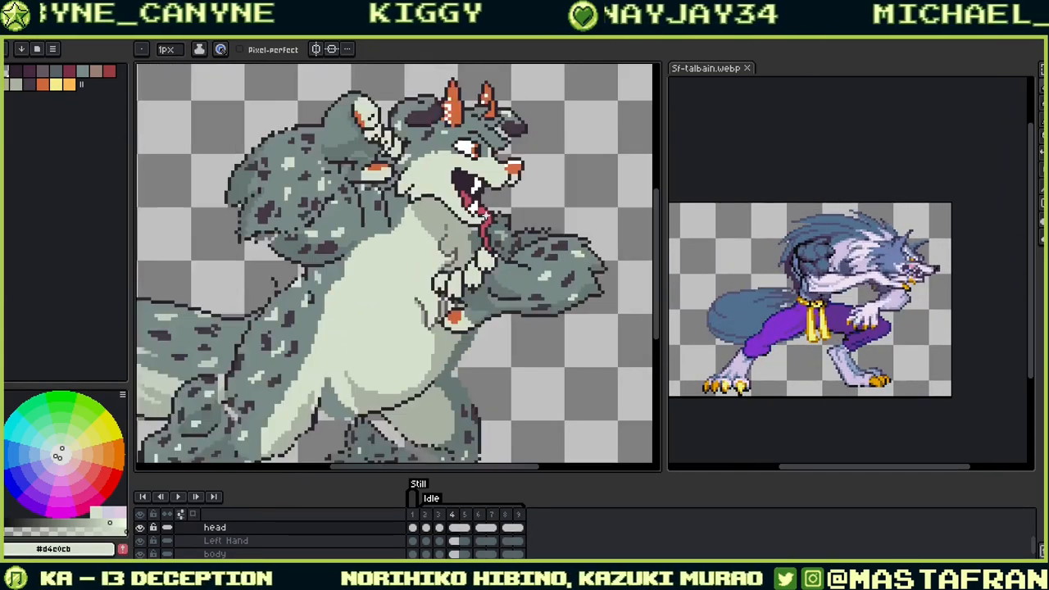
scroll(487, 213, down, 1)
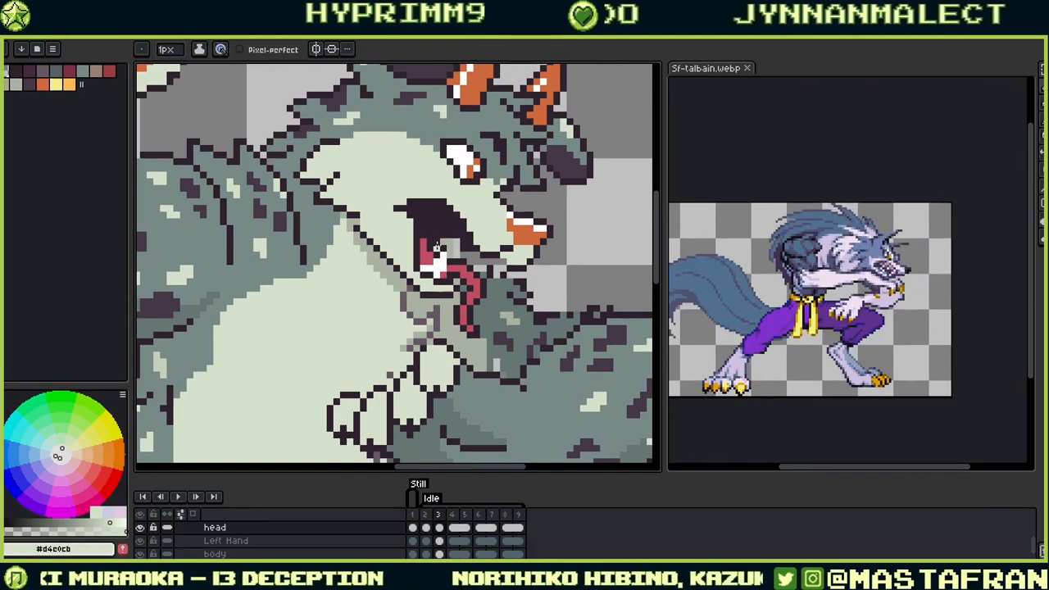
key(m)
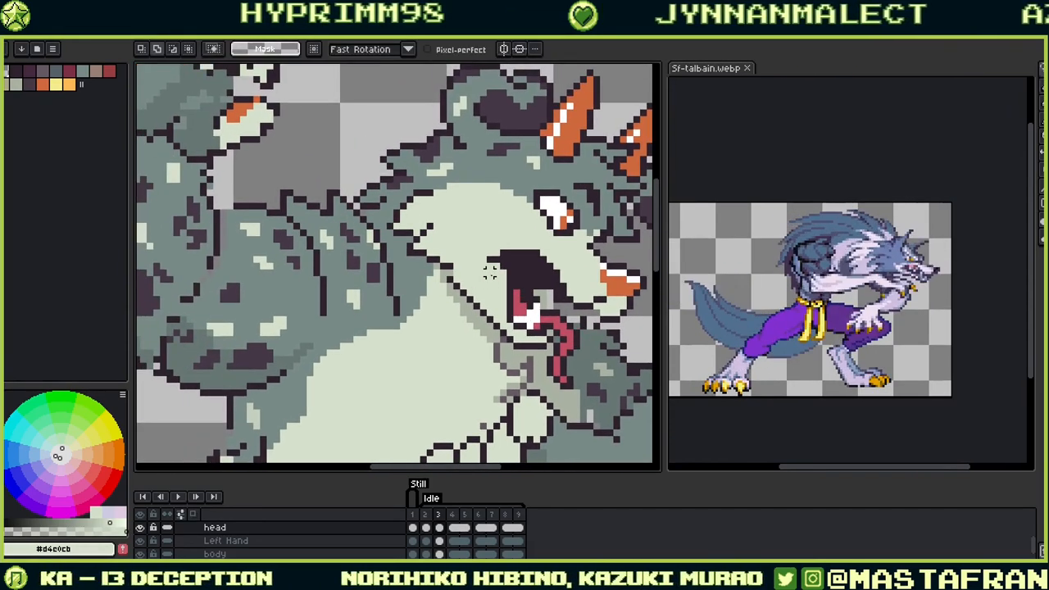
mouse_move(463, 275)
mouse_down()
mouse_move(525, 377)
mouse_move(588, 347)
mouse_move(574, 313)
mouse_move(541, 293)
mouse_move(485, 271)
mouse_move(447, 274)
mouse_up()
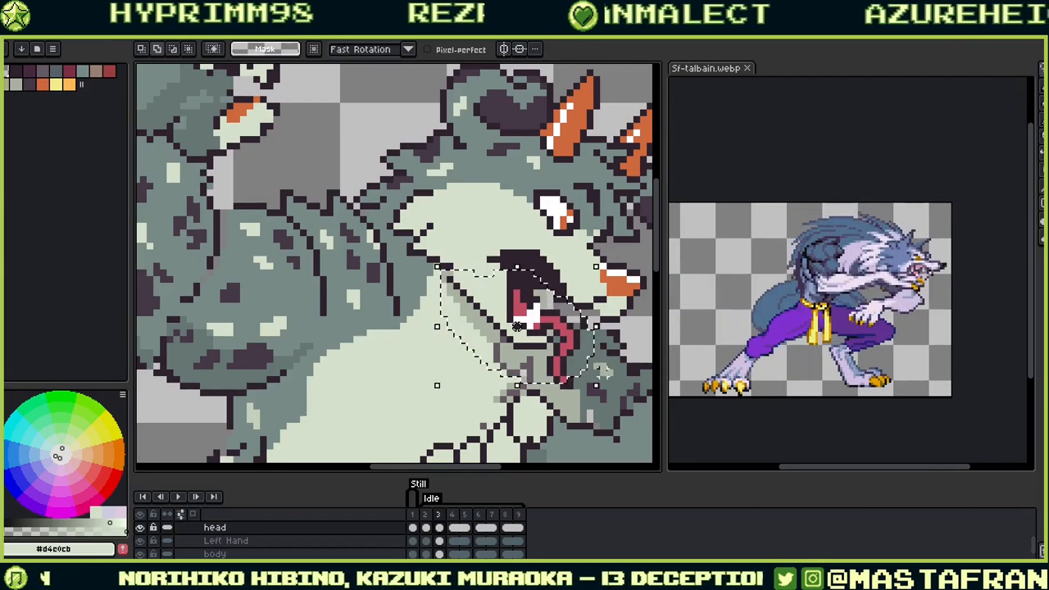
key(ctrl+d)
Step: Clear part of the dark mouth interior on frame 3 and shift the lower jaw and tongue toward the muzzle
key(b)
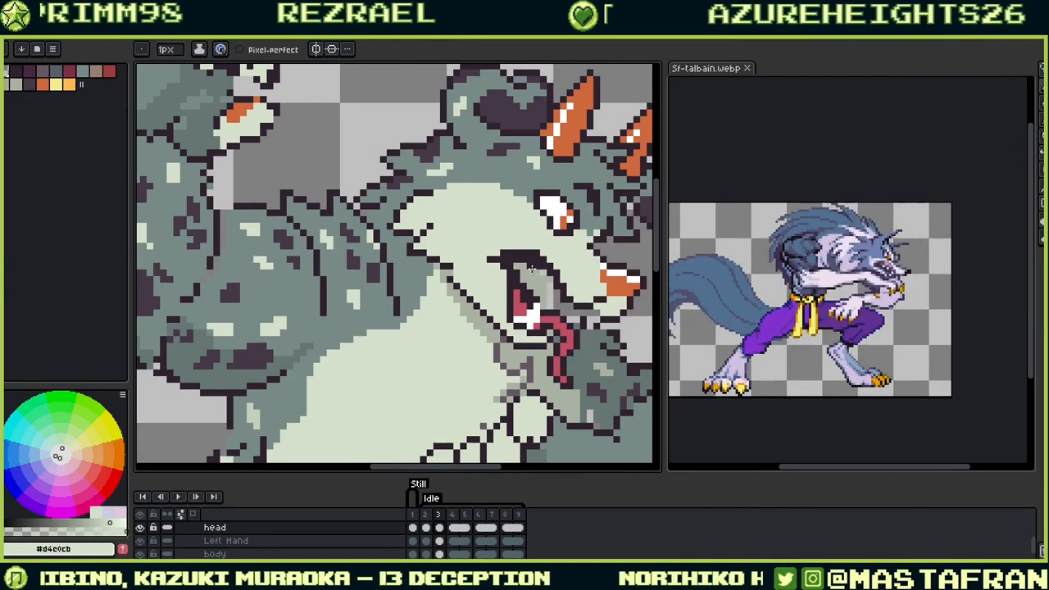
key(q)
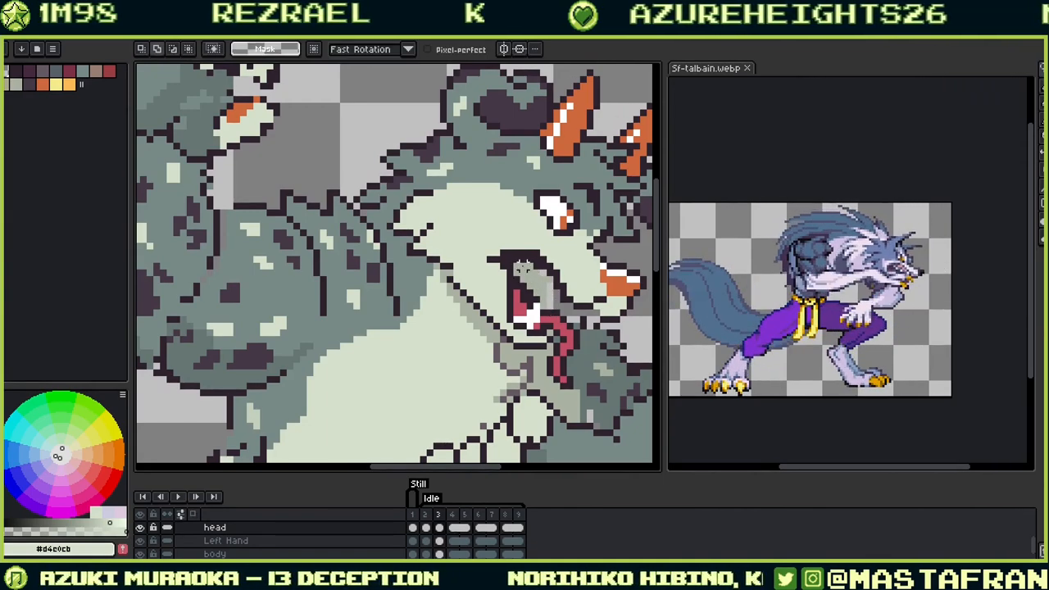
mouse_move(474, 264)
mouse_down()
mouse_move(450, 322)
mouse_move(560, 384)
mouse_up()
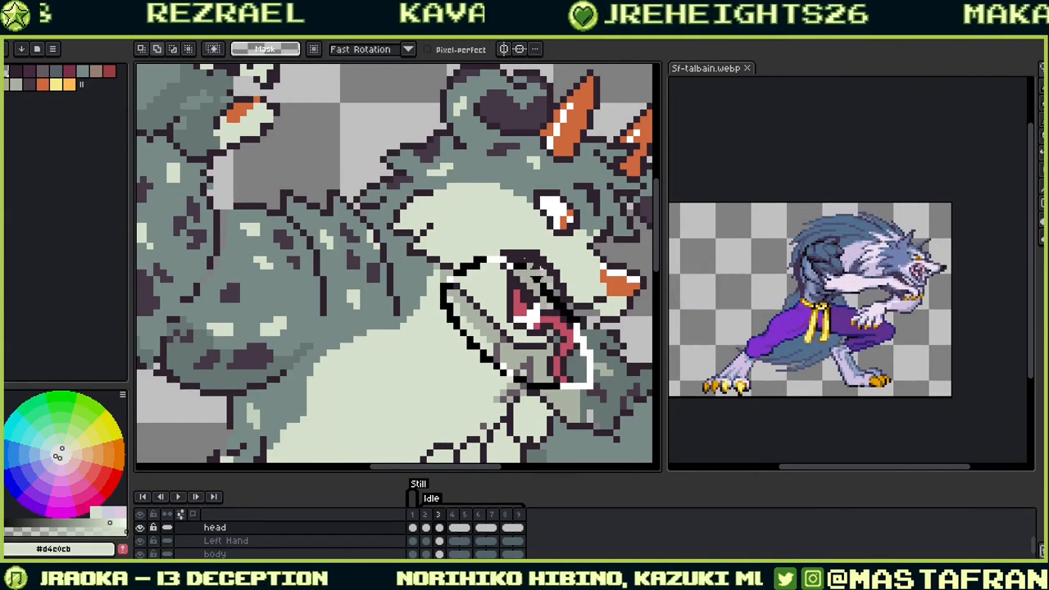
drag(535, 276, 516, 263)
mouse_move(518, 326)
mouse_down()
mouse_move(535, 308)
mouse_move(517, 326)
mouse_move(526, 339)
mouse_move(564, 343)
mouse_up()
click(440, 527)
key(ctrl+d)
key(b)
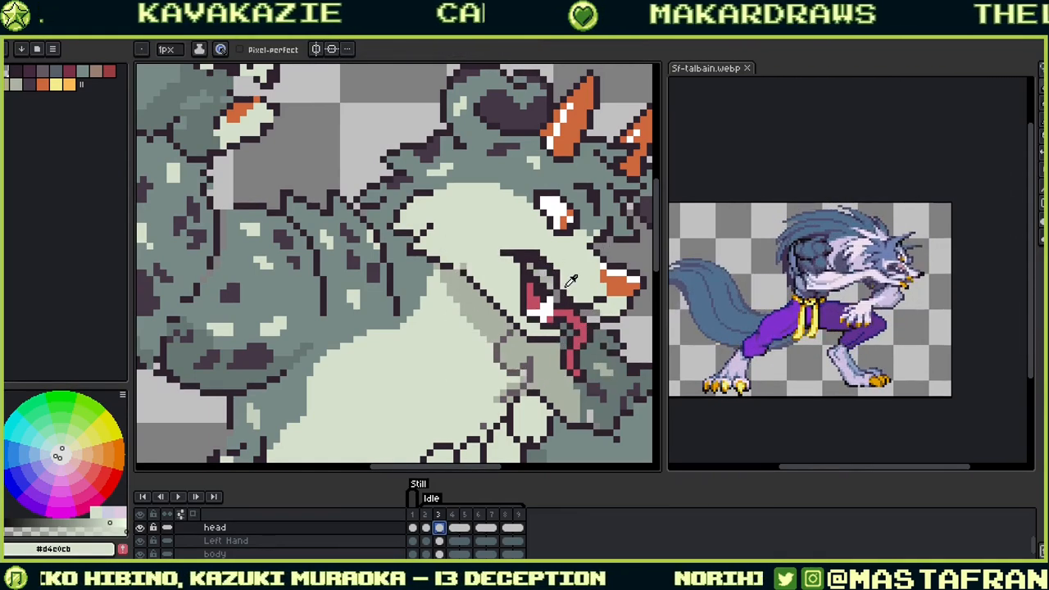
Step: Draw jagged #ffffff teeth inside the mouth on frame 3 and cover the pink inner-mouth area with #2e222f
alt+click(564, 206)
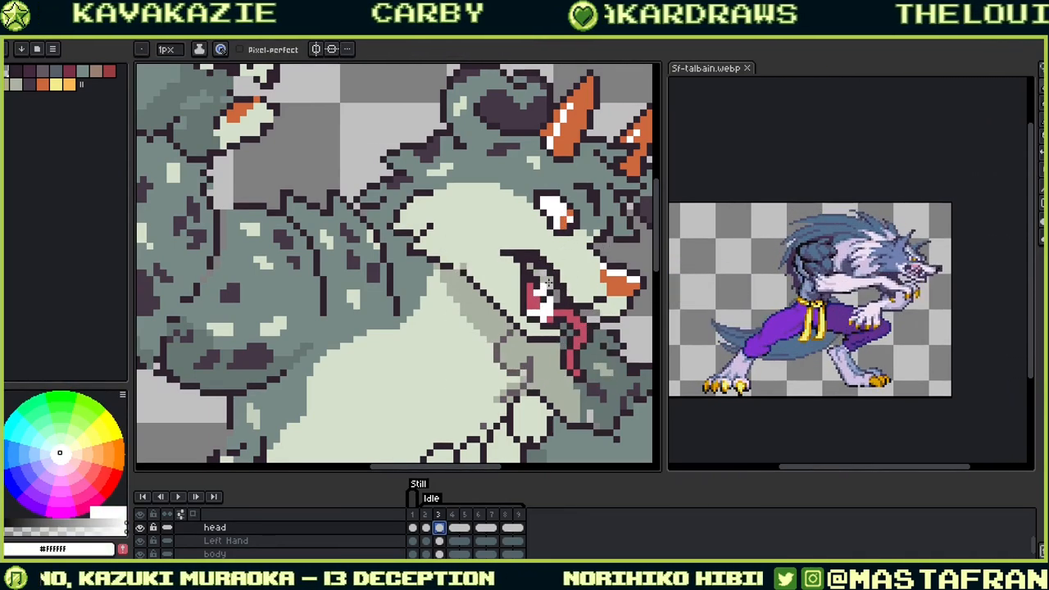
alt+click(542, 270)
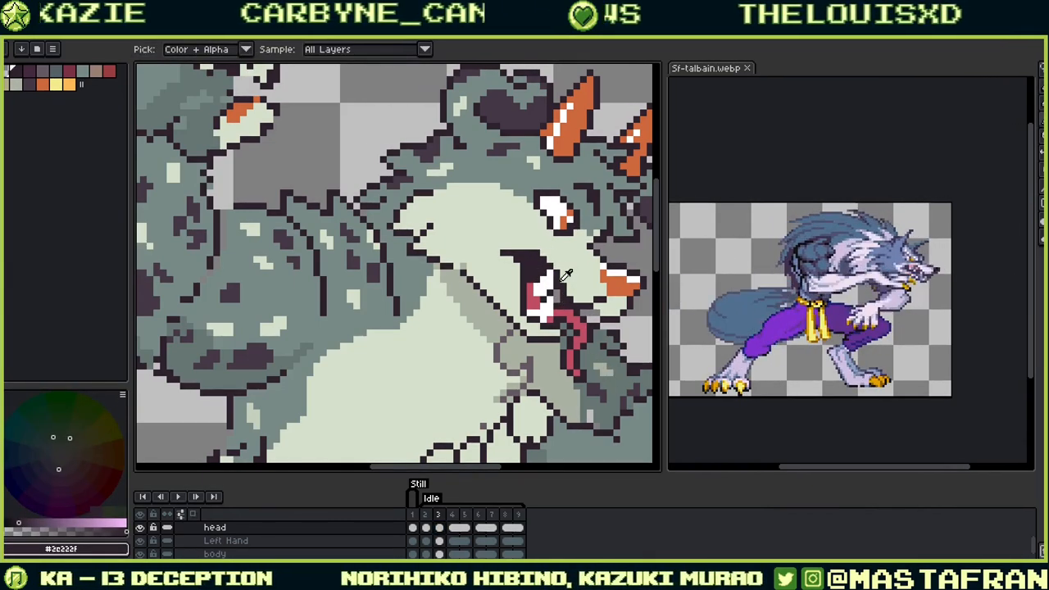
alt+click(551, 277)
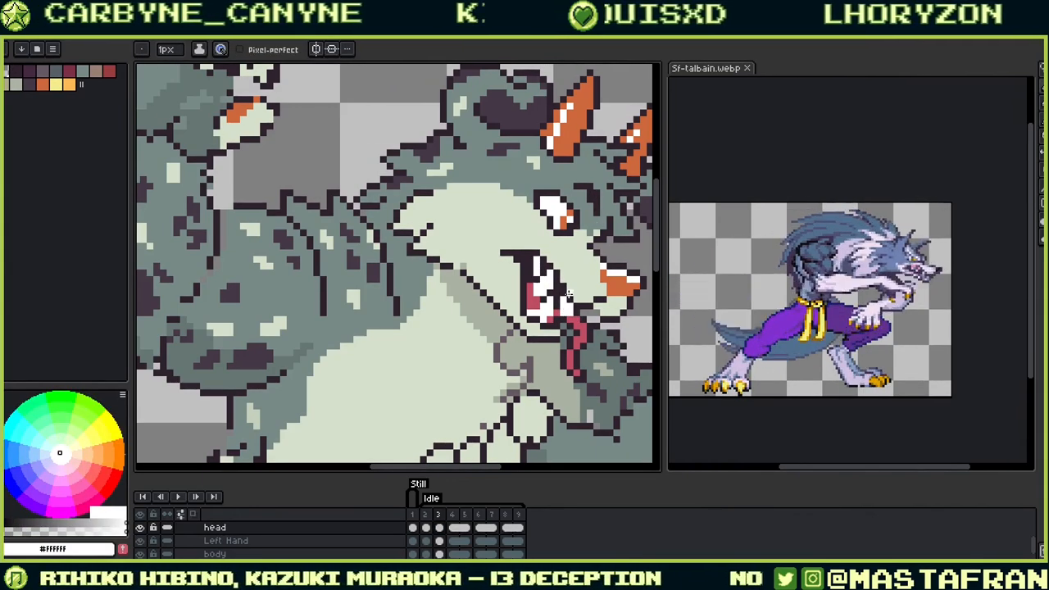
alt+click(562, 291)
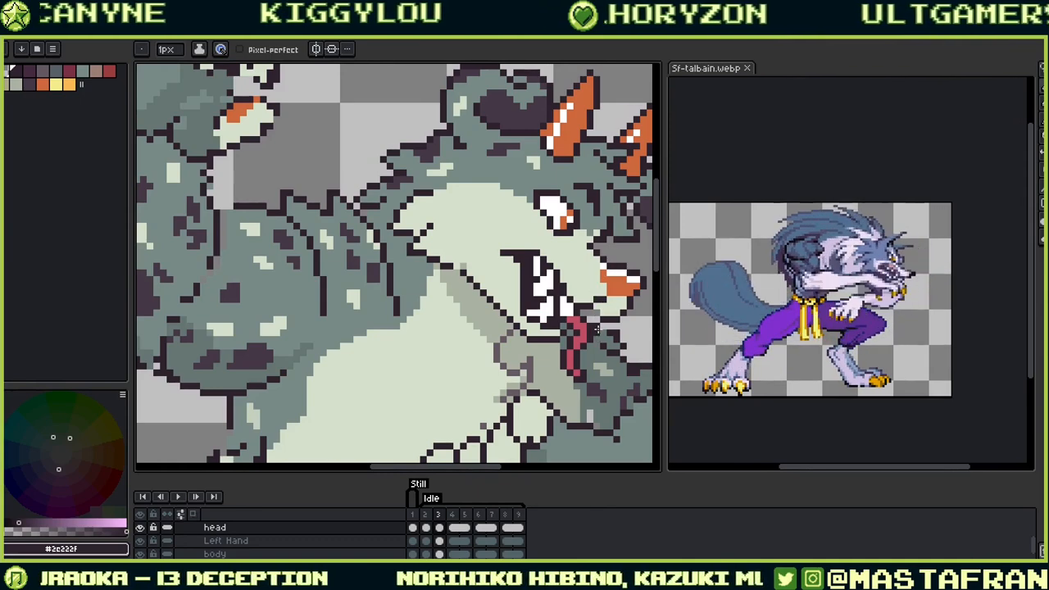
alt+click(598, 313)
alt+click(601, 305)
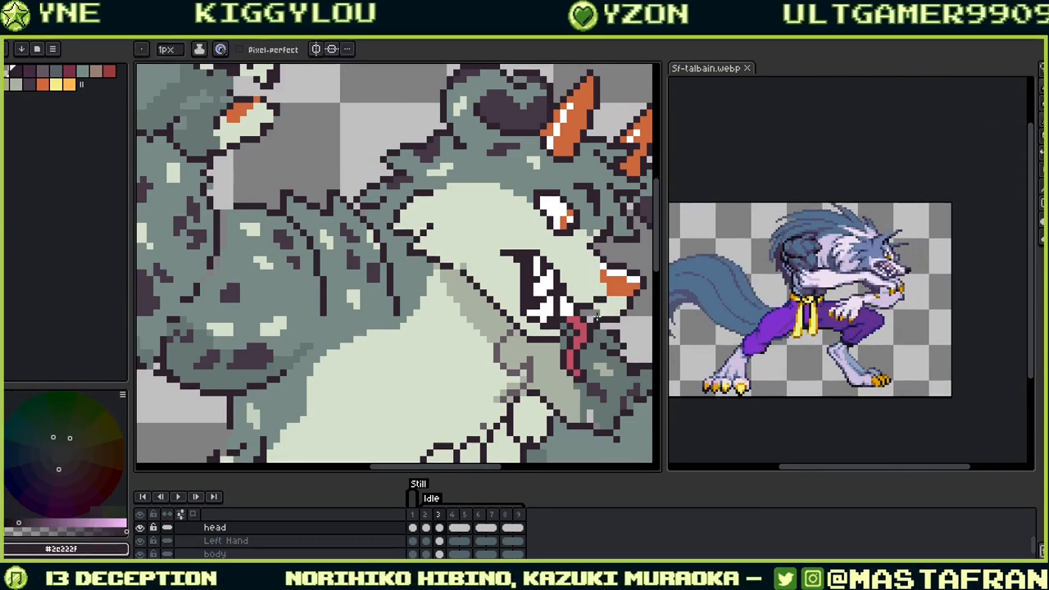
drag(590, 344, 477, 327)
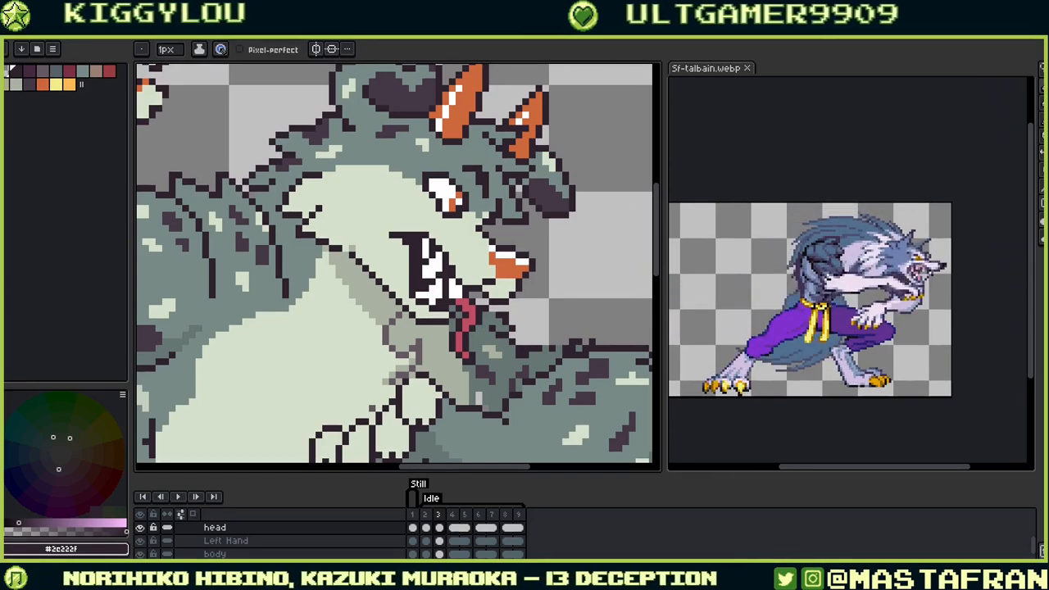
Step: Open an enlarged animation preview over the canvas and review the dog's Idle movement beside the wolf reference
key(F8)
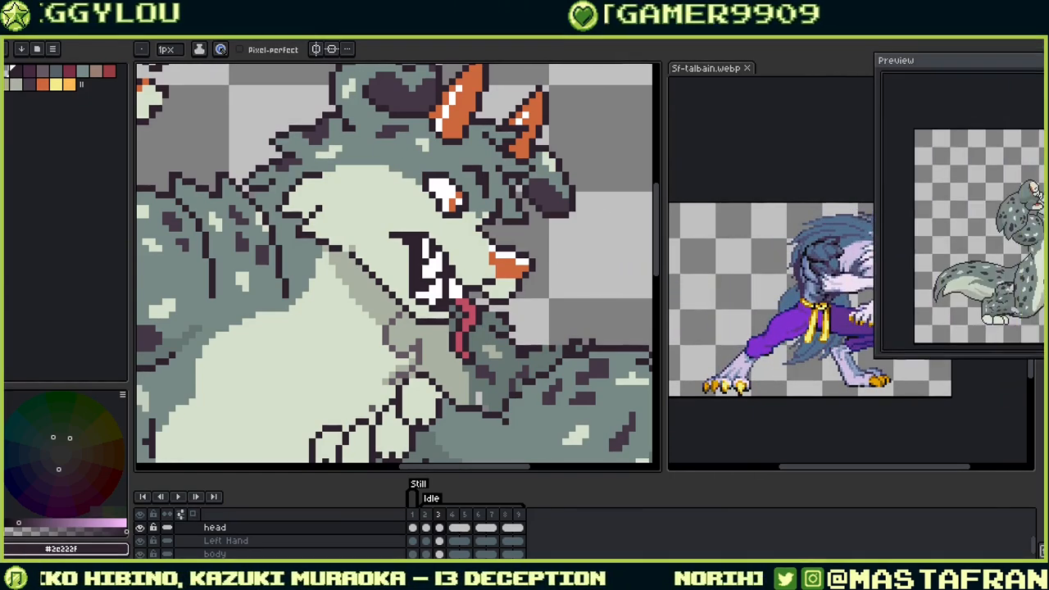
drag(1033, 70, 447, 100)
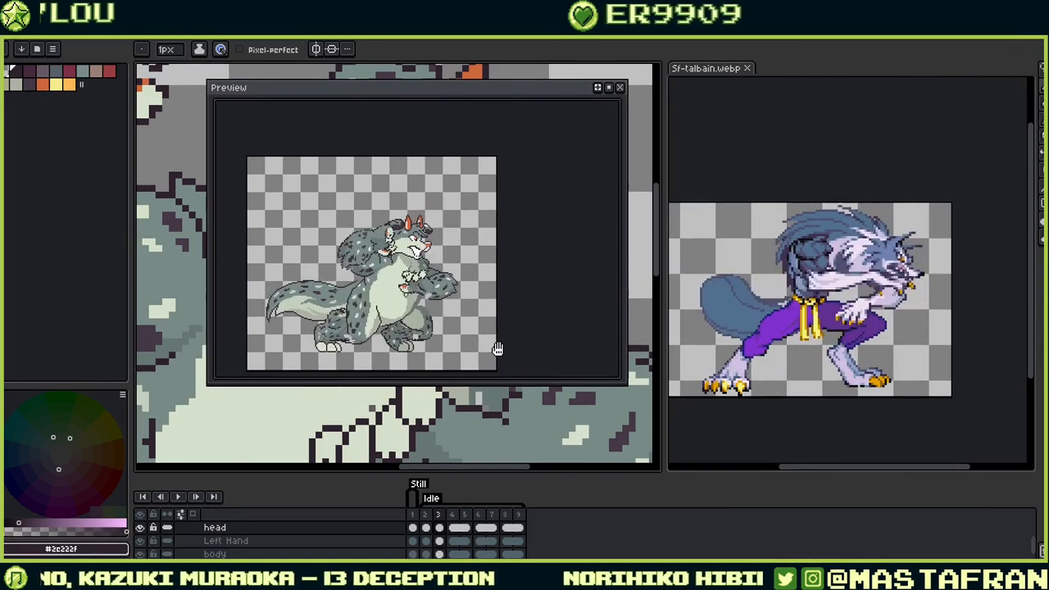
drag(480, 381, 474, 436)
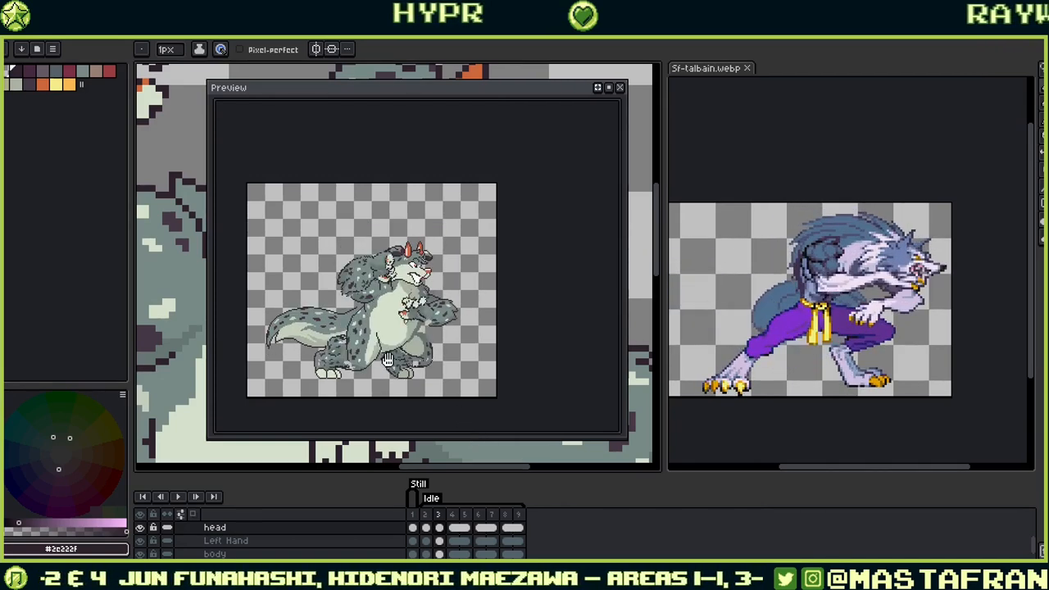
scroll(382, 328, up, 4)
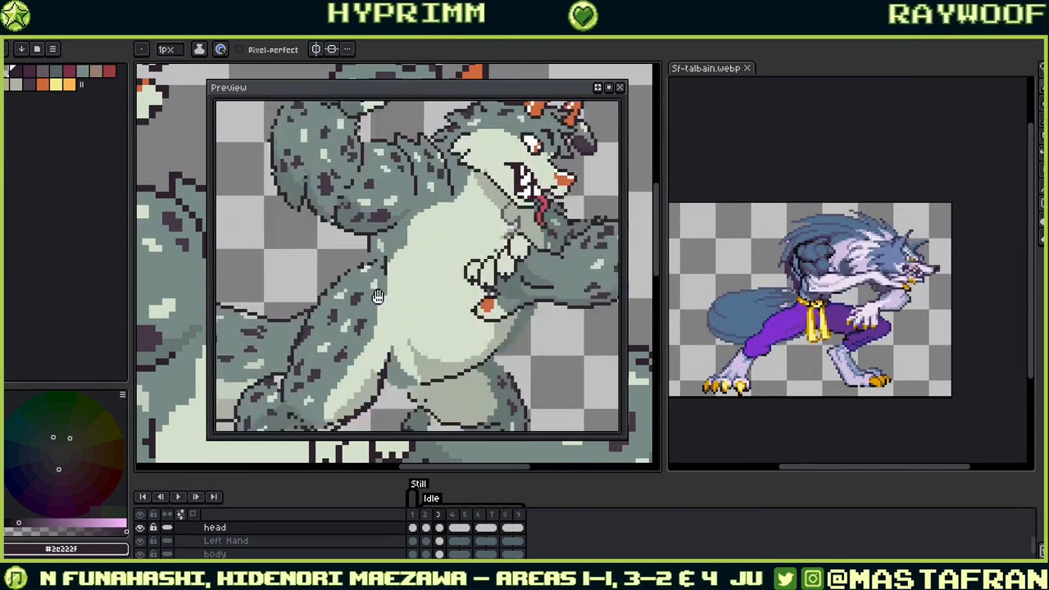
scroll(377, 297, down, 3)
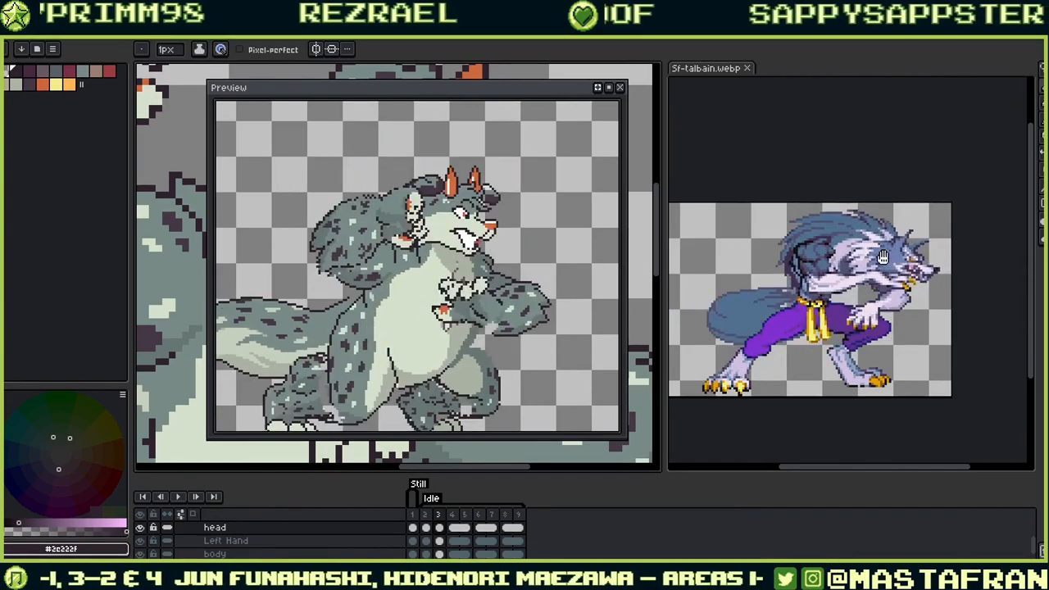
Step: Play the wolf reference enlarged on its head to study the movement, and clear the animation preview off the dog's canvas
scroll(882, 257, up, 5)
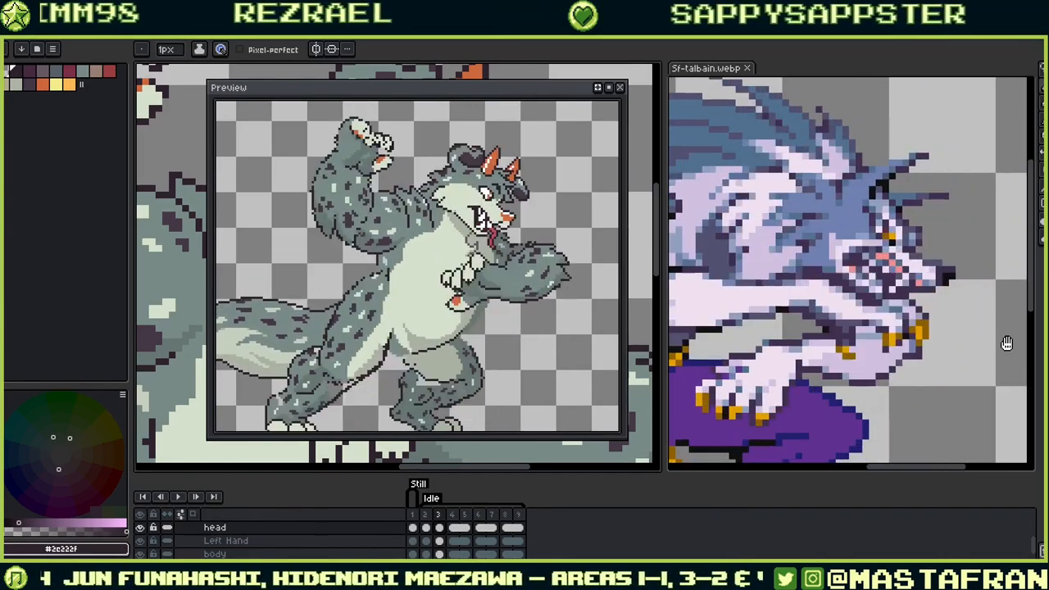
click(816, 408)
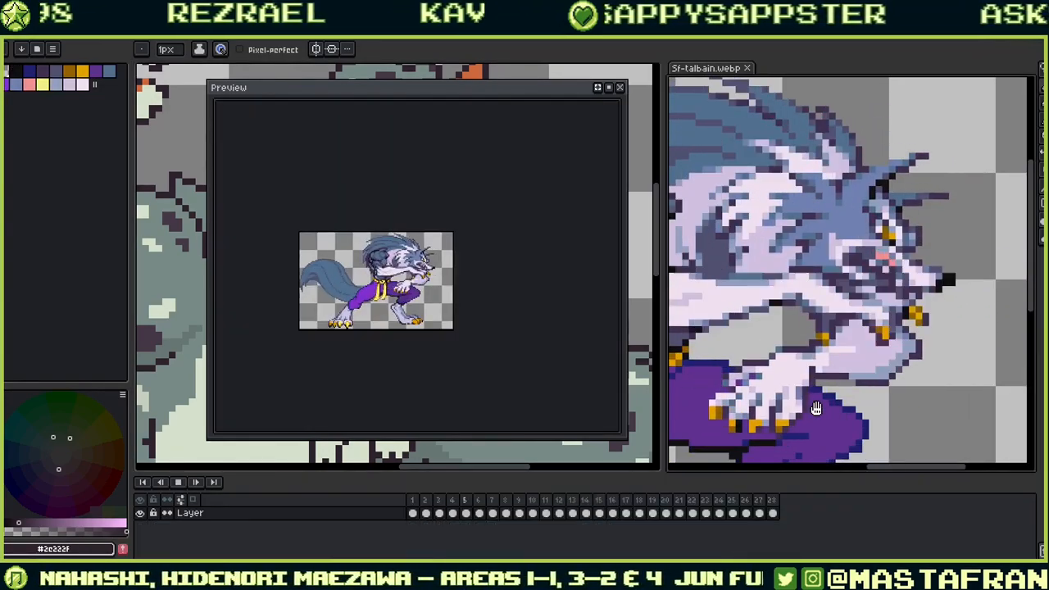
key(h)
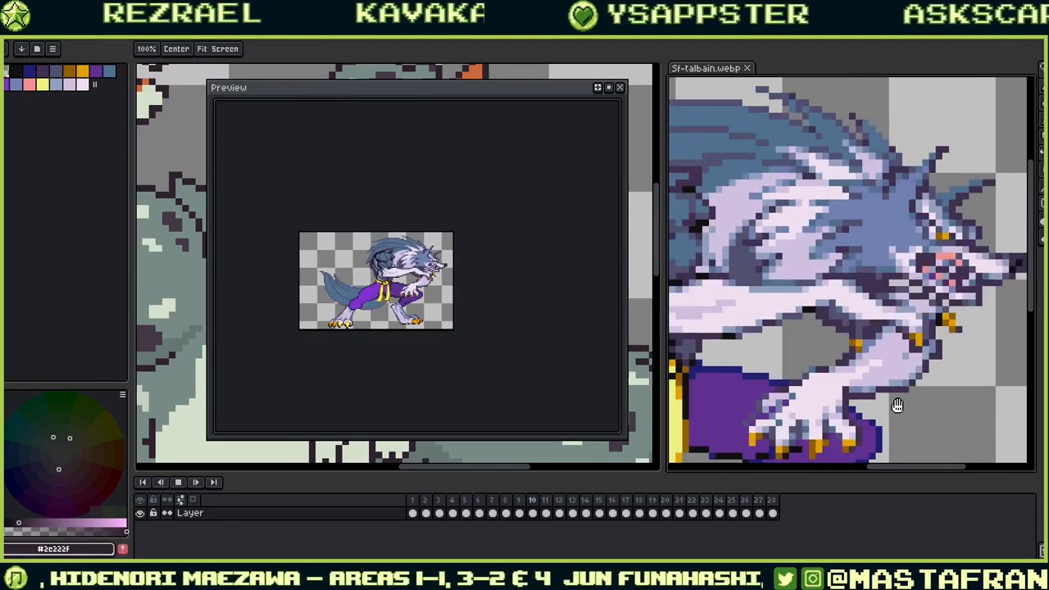
key(b)
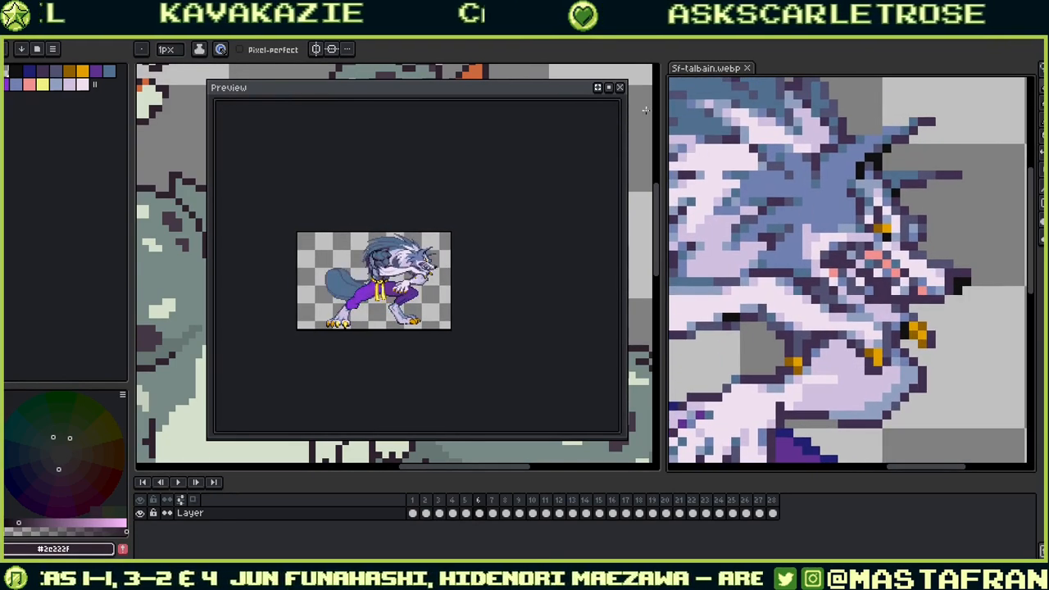
drag(517, 94, 1048, 76)
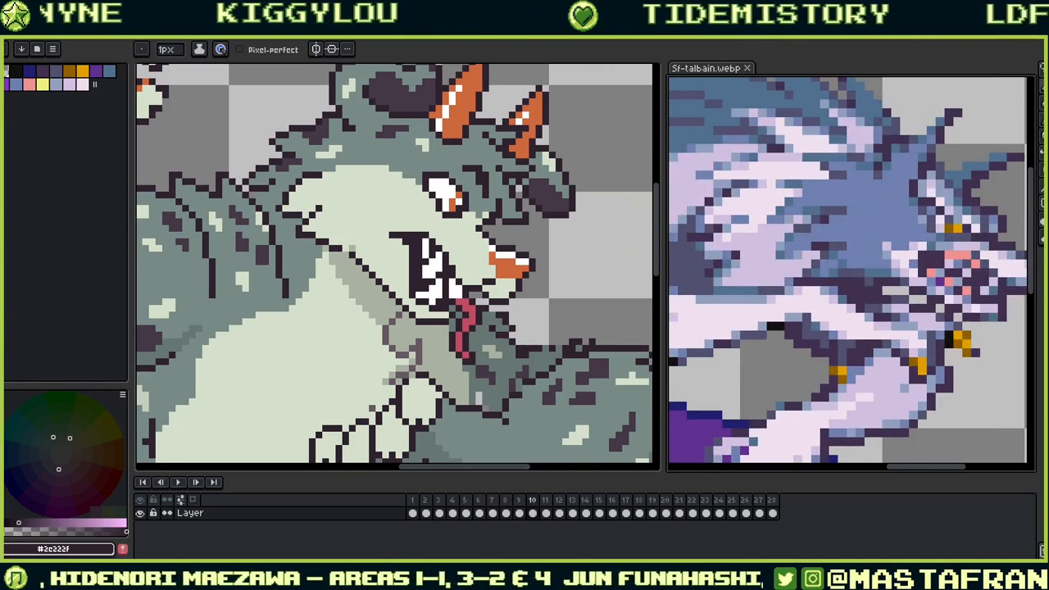
Step: Examine the wolf's open mouth and teeth up close on frame 10 of the reference, and its full pose
scroll(804, 324, down, 1)
scroll(806, 325, up, 3)
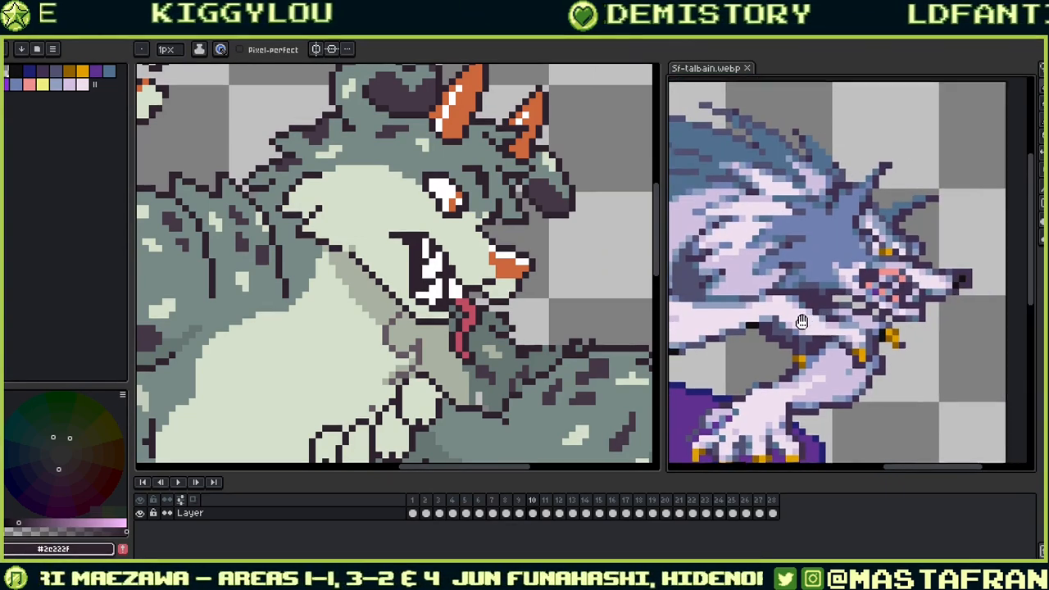
scroll(806, 325, down, 1)
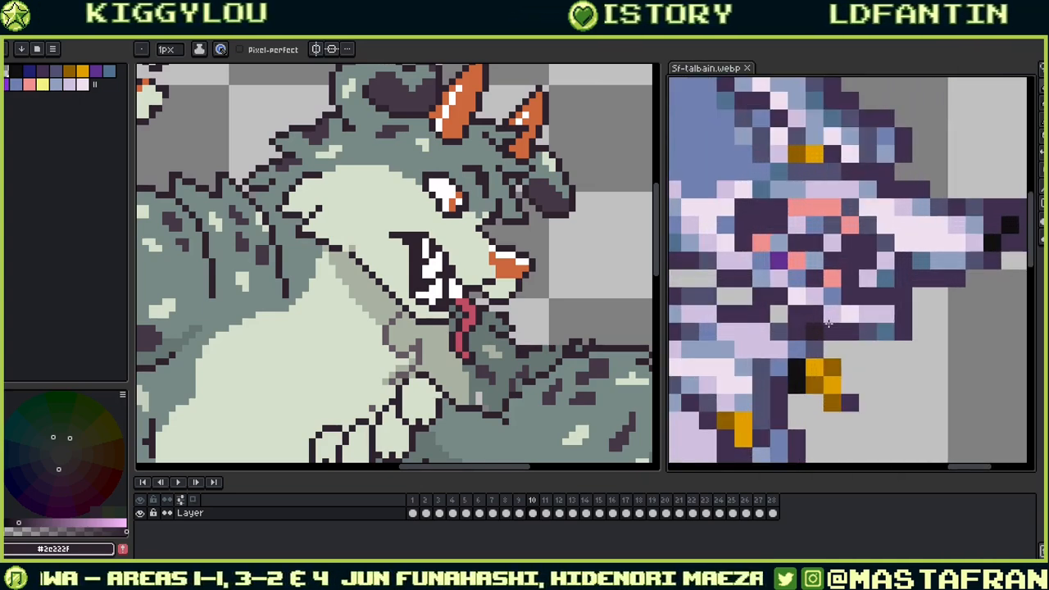
scroll(928, 324, down, 1)
scroll(929, 324, down, 2)
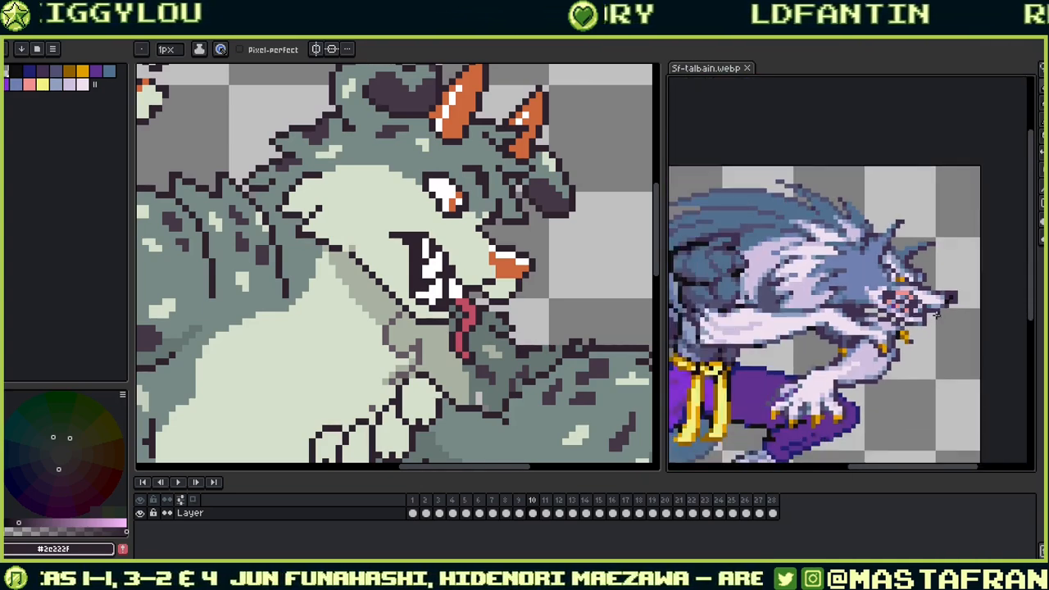
scroll(885, 265, down, 2)
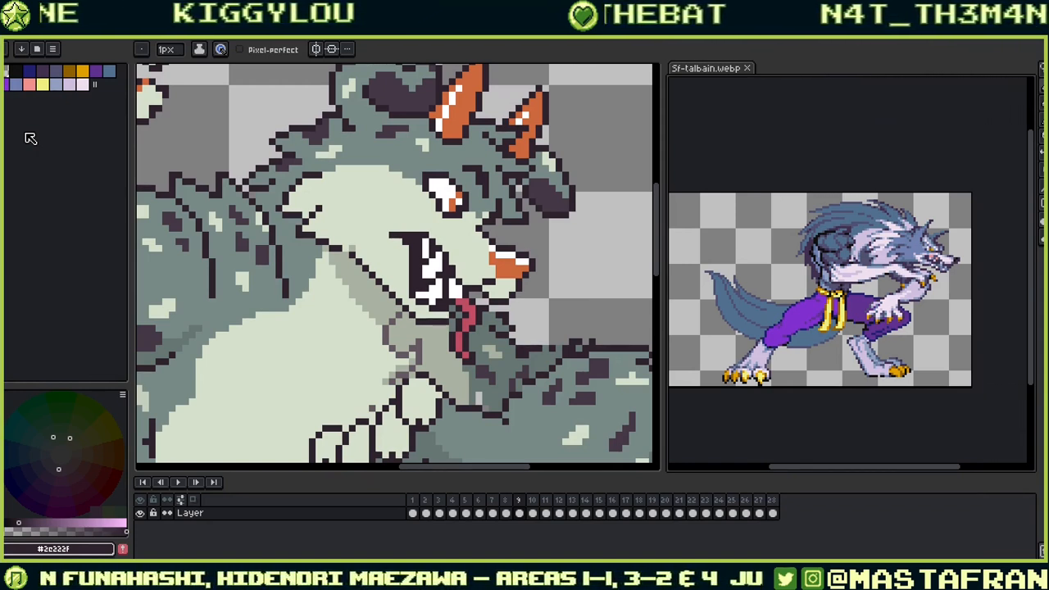
Step: Return to the spotted dog sprite and widen its canvas view around the head, narrowing the wolf reference
click(604, 127)
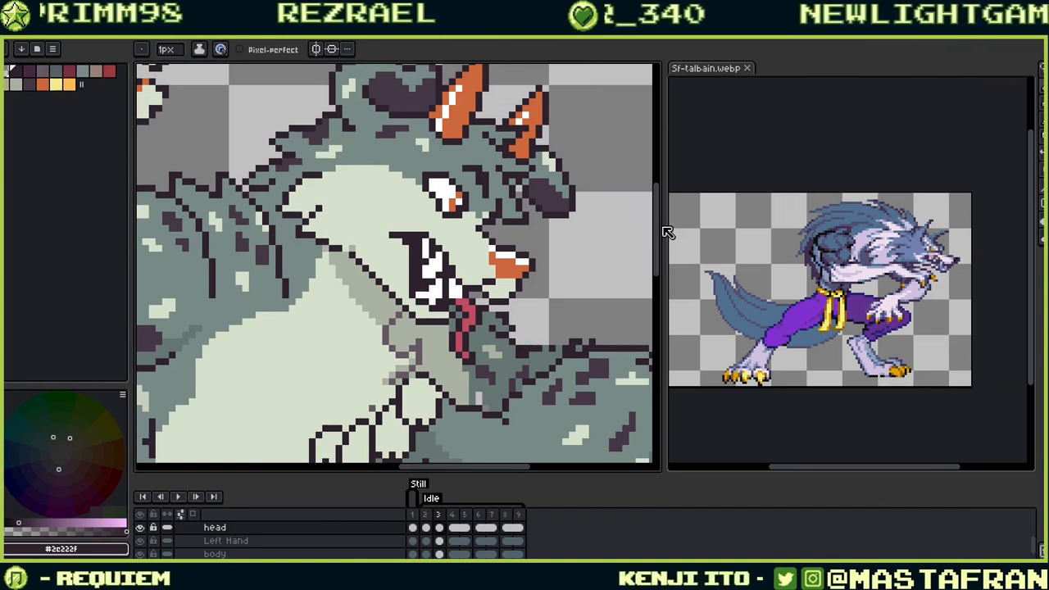
drag(666, 211, 854, 218)
drag(549, 311, 729, 349)
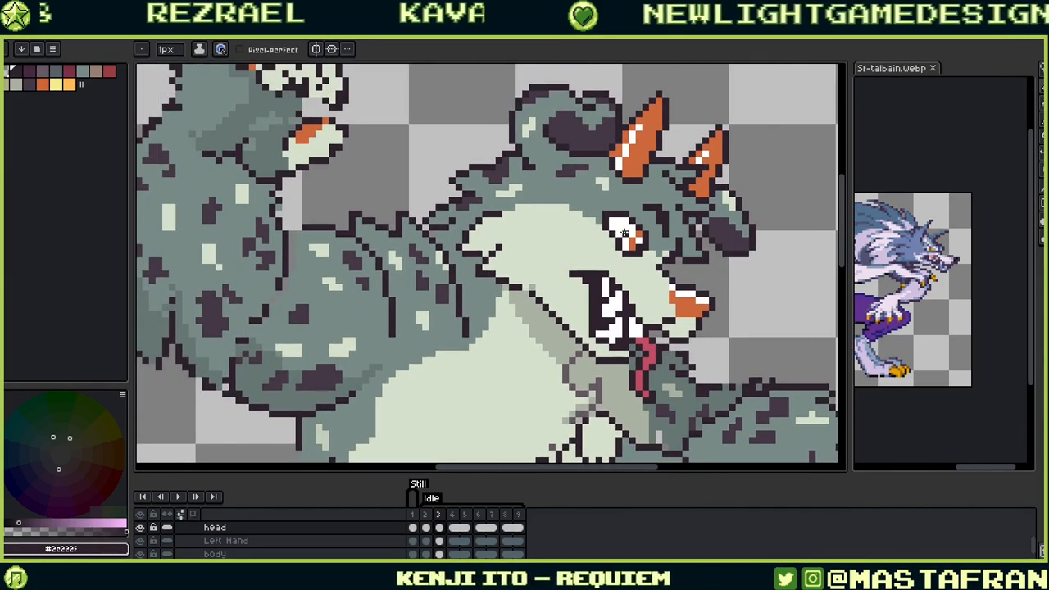
Step: Try filling the light area of the dog's face on frame 3 with palette colour Idx-10
alt+click(620, 308)
key(alt)
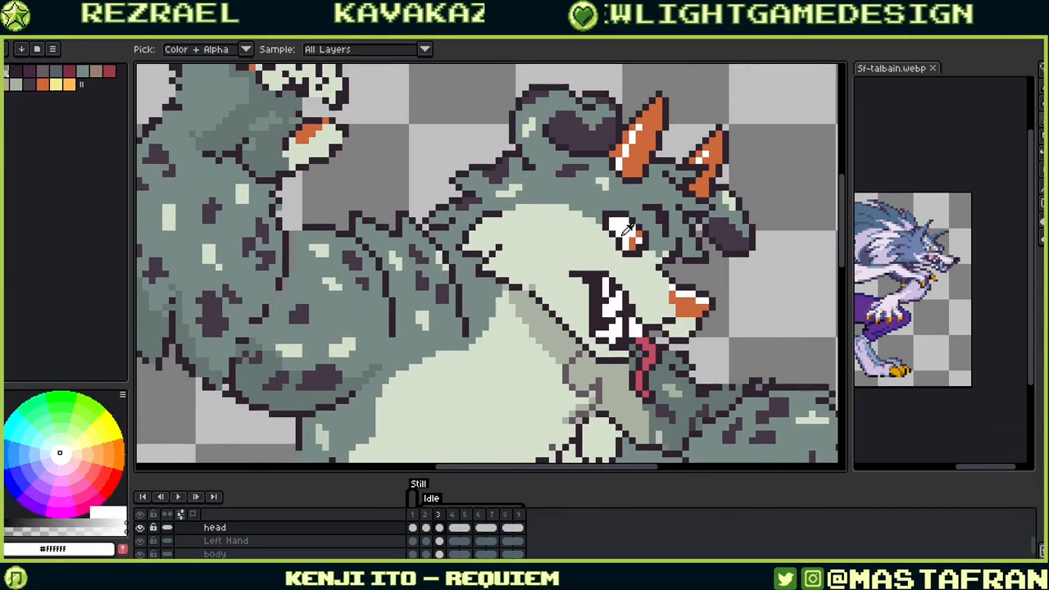
key(alt)
alt+click(514, 389)
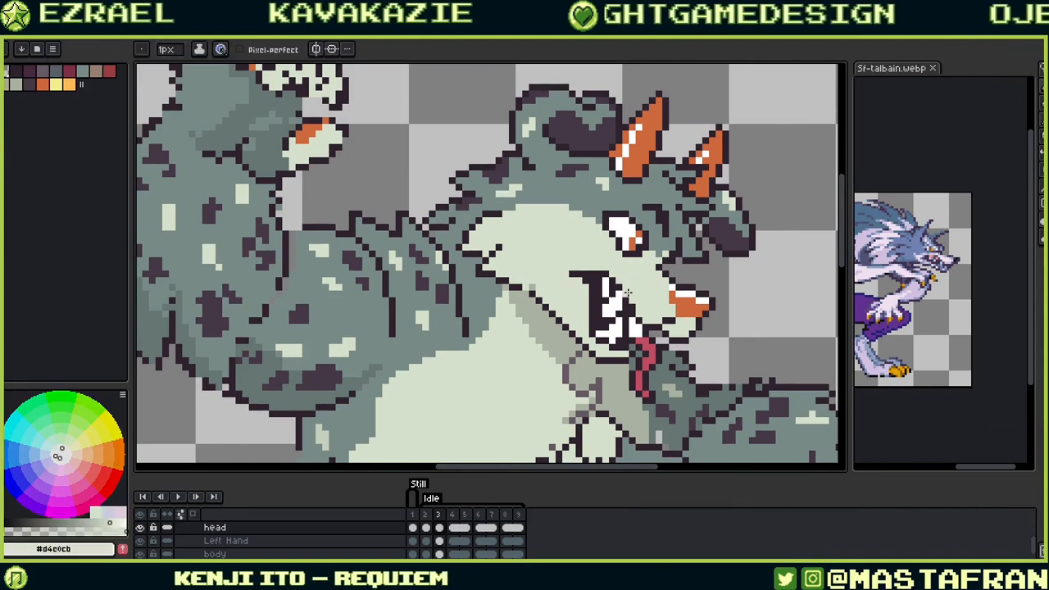
key(alt)
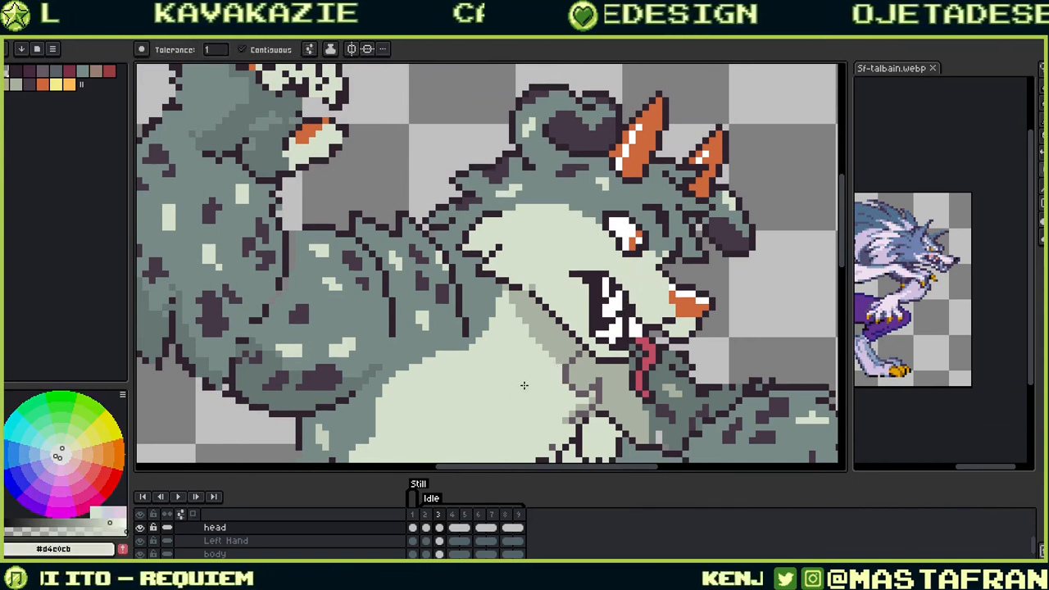
click(16, 84)
click(577, 318)
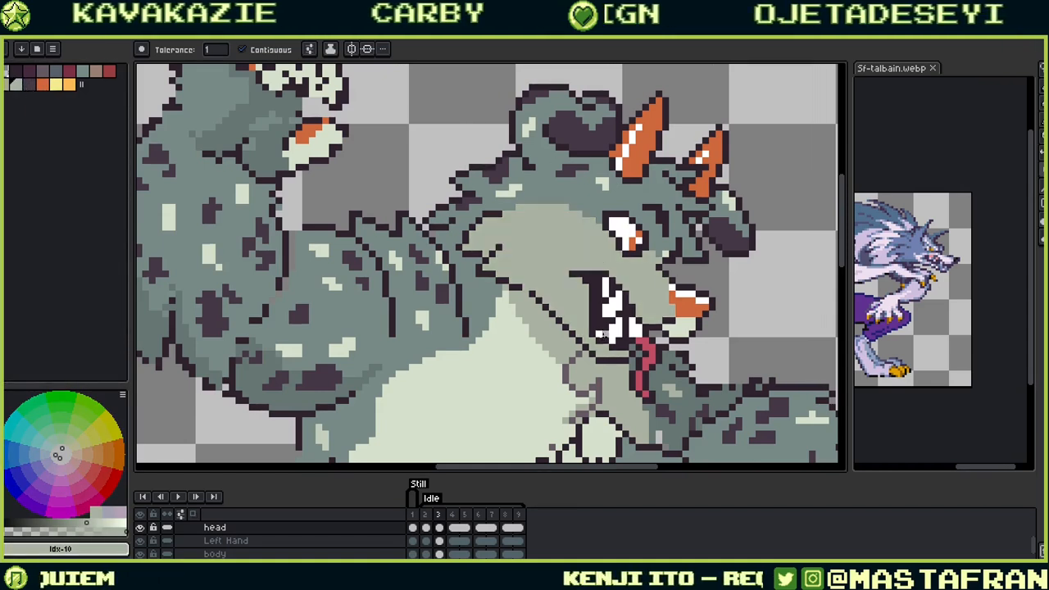
key(ctrl+z)
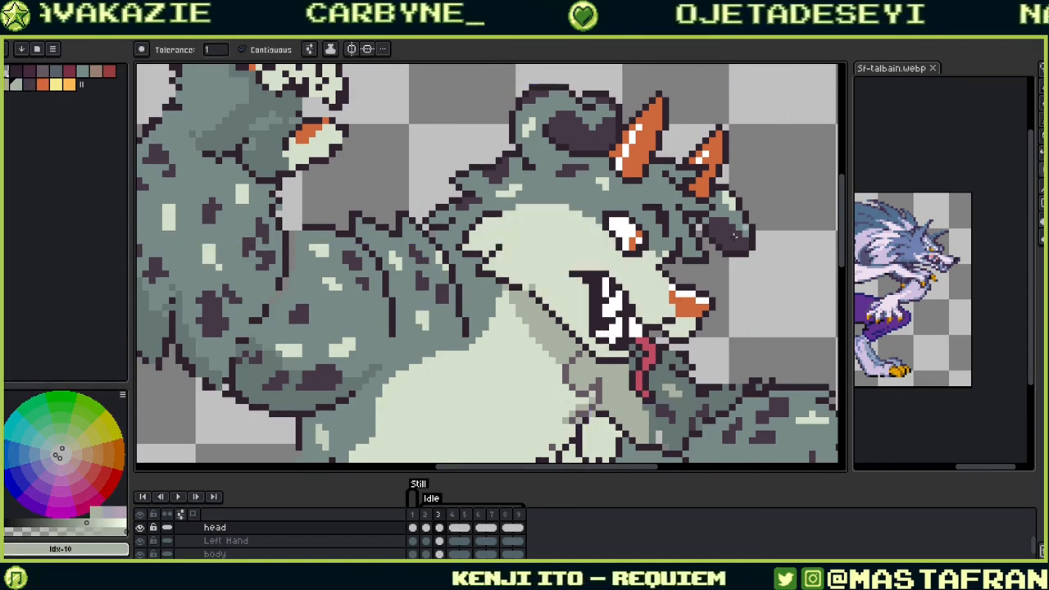
Step: Try filling the grey-green fur of the dog's head on frame 3 with palette colour Idx-4
click(55, 71)
click(643, 186)
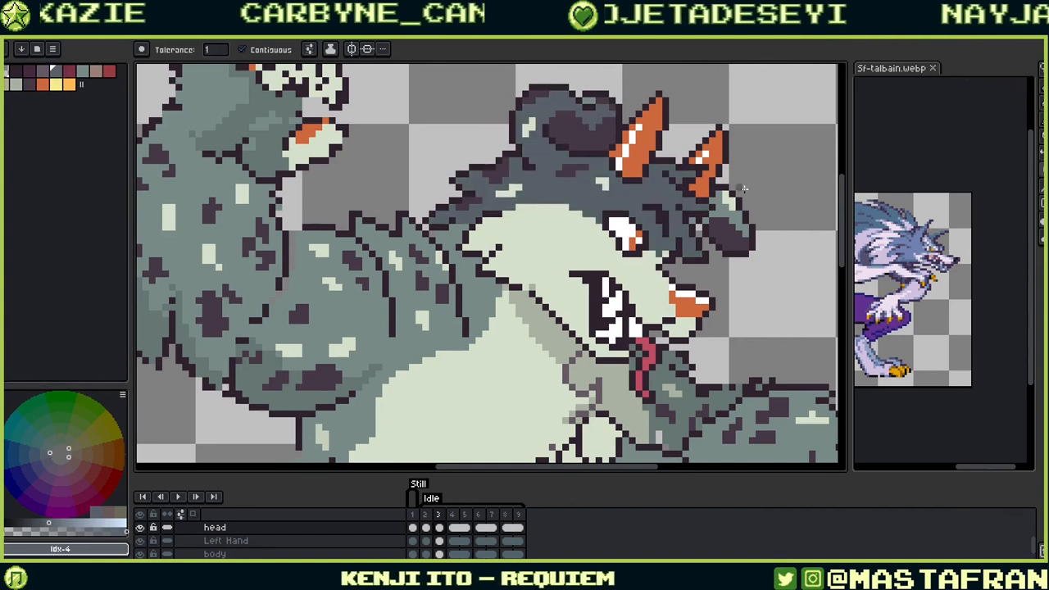
key(ctrl+z)
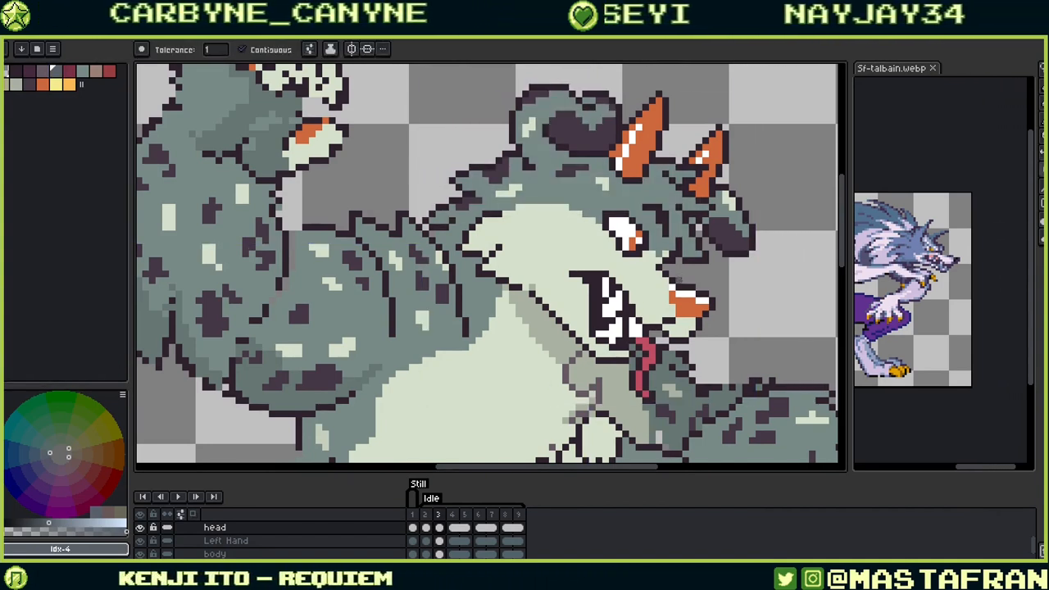
Step: Pick the dark outline colour #2e222f for the Pencil and compare the dog's head on frames 2 and 3
key(b)
alt+click(738, 254)
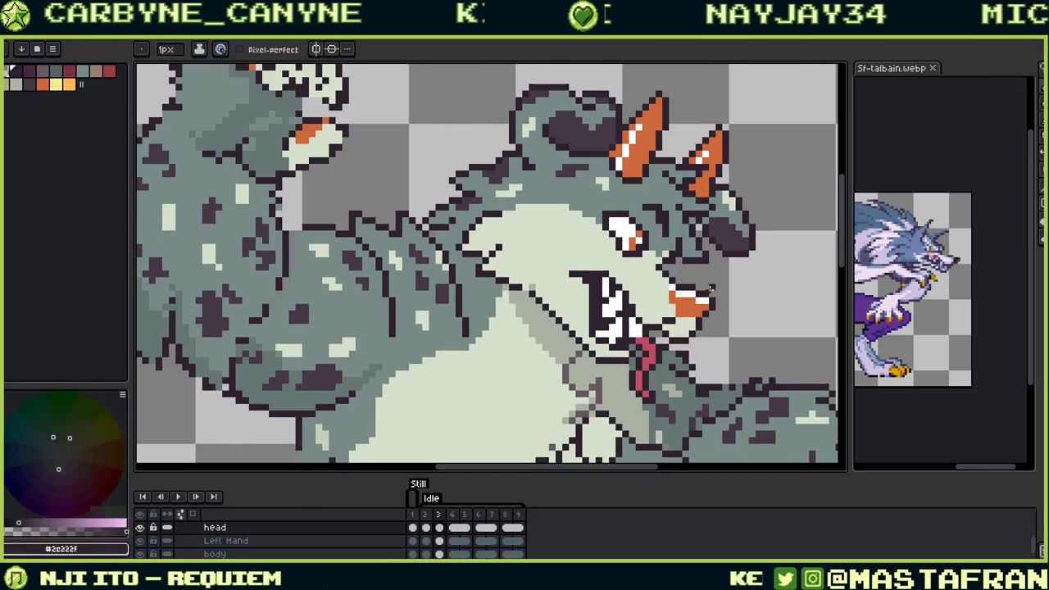
drag(725, 319, 670, 302)
key(Left)
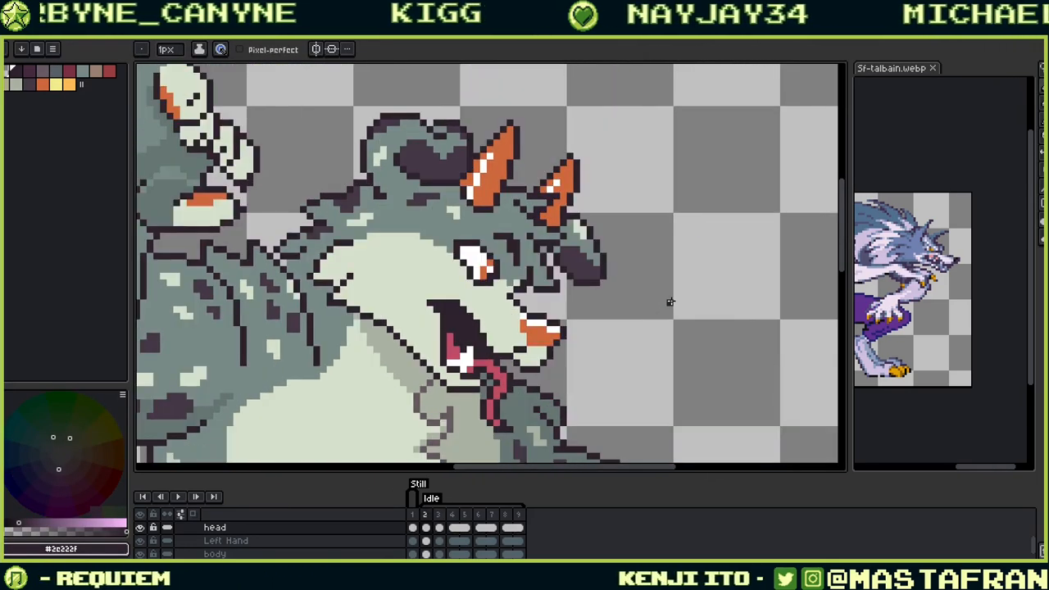
key(Right)
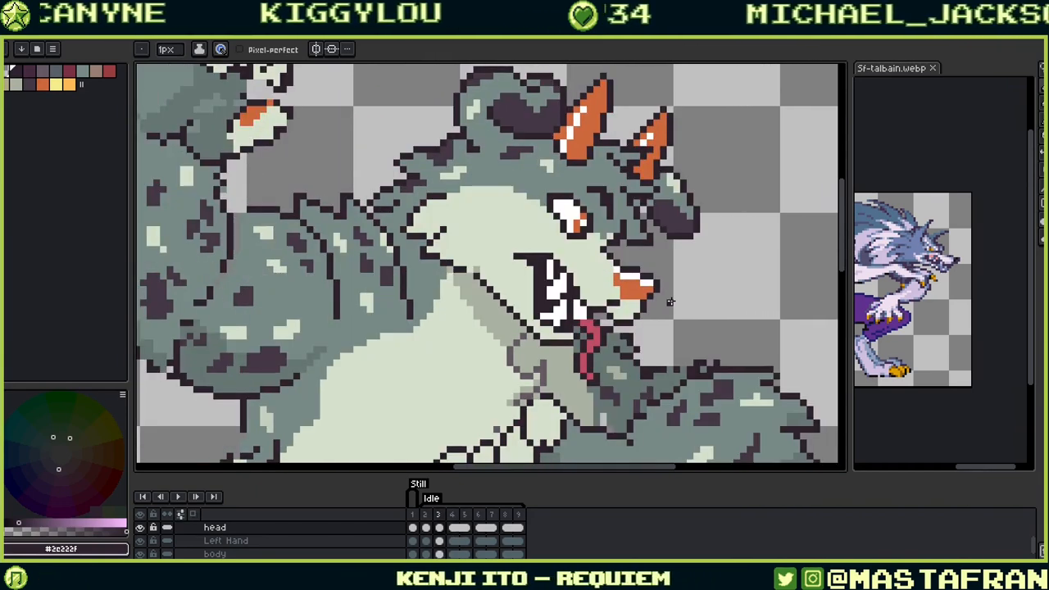
Step: Step through the Idle animation frames to compare the head poses, ending on frame 5
key(Right)
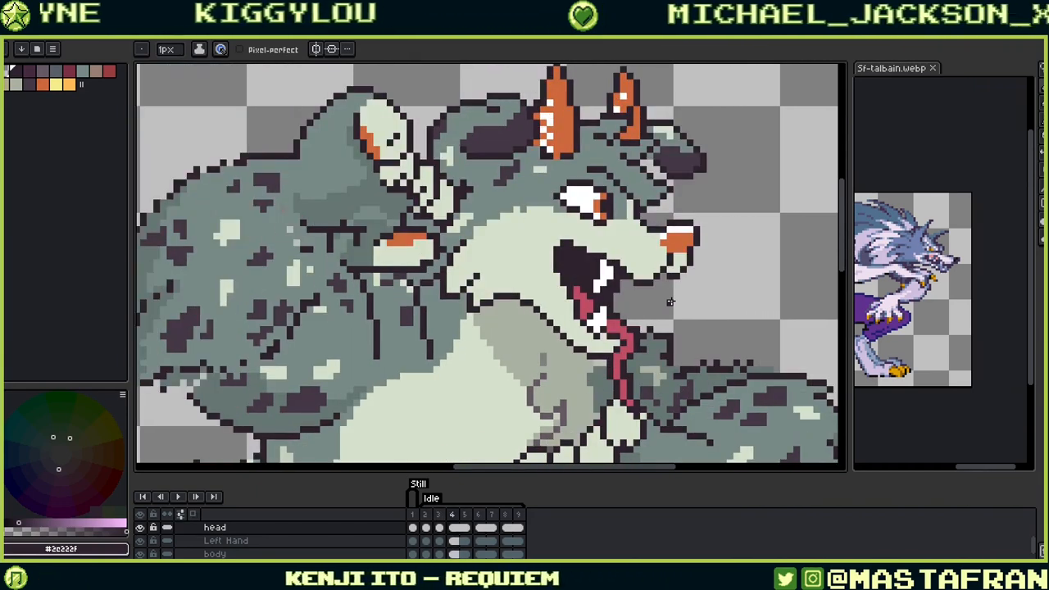
key(Right)
key(Right)
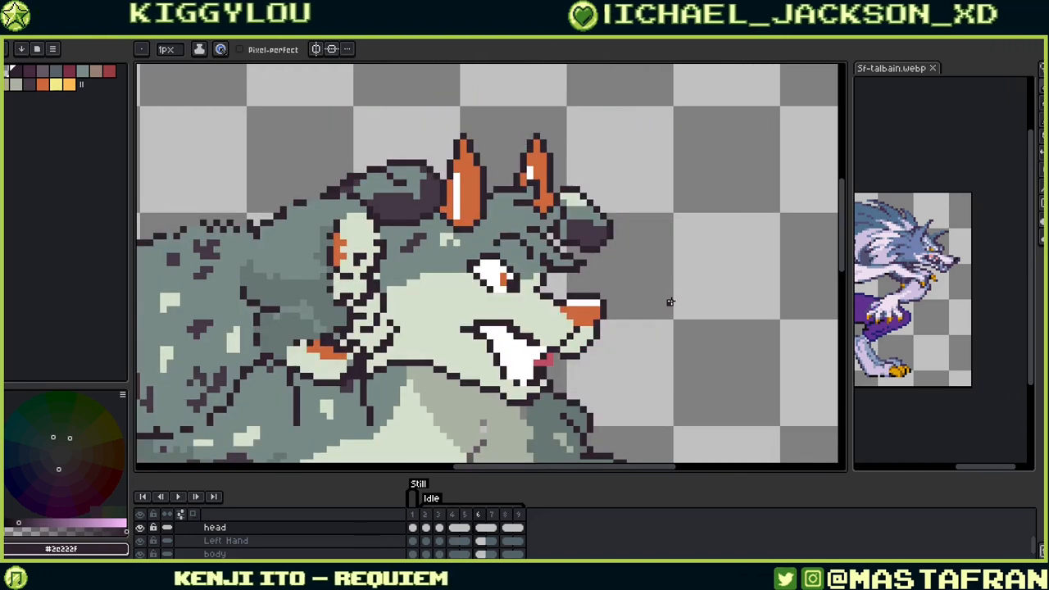
key(Right)
key(Right)
key(Left)
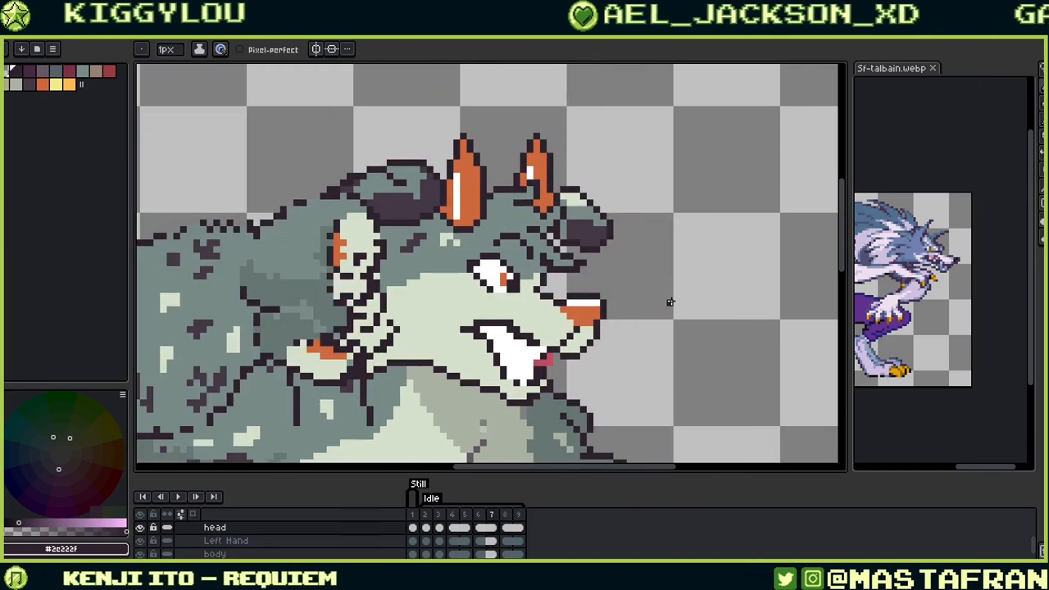
key(Right)
key(Left)
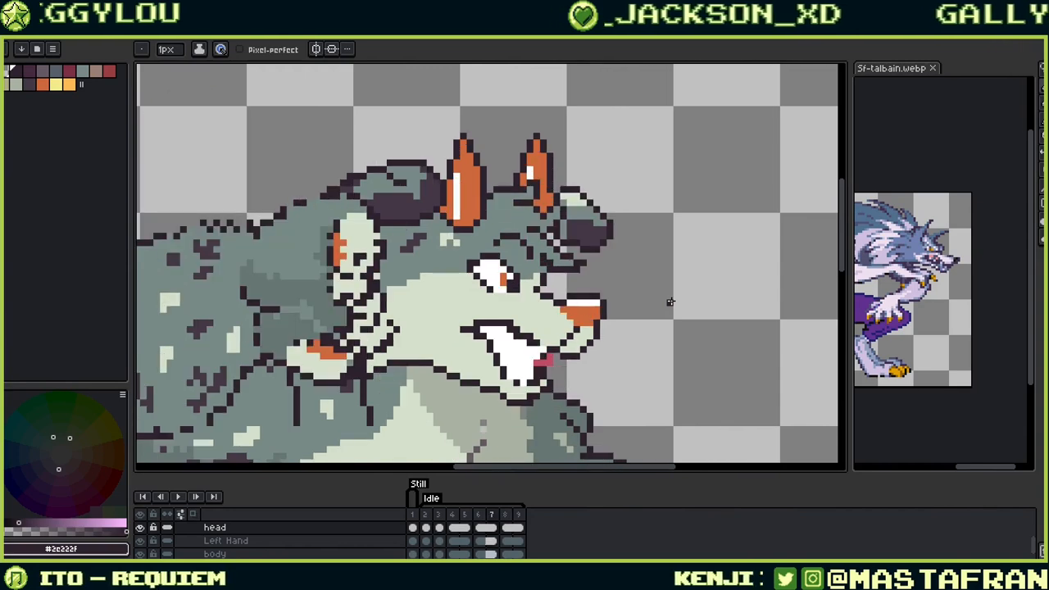
key(Left)
key(Left)
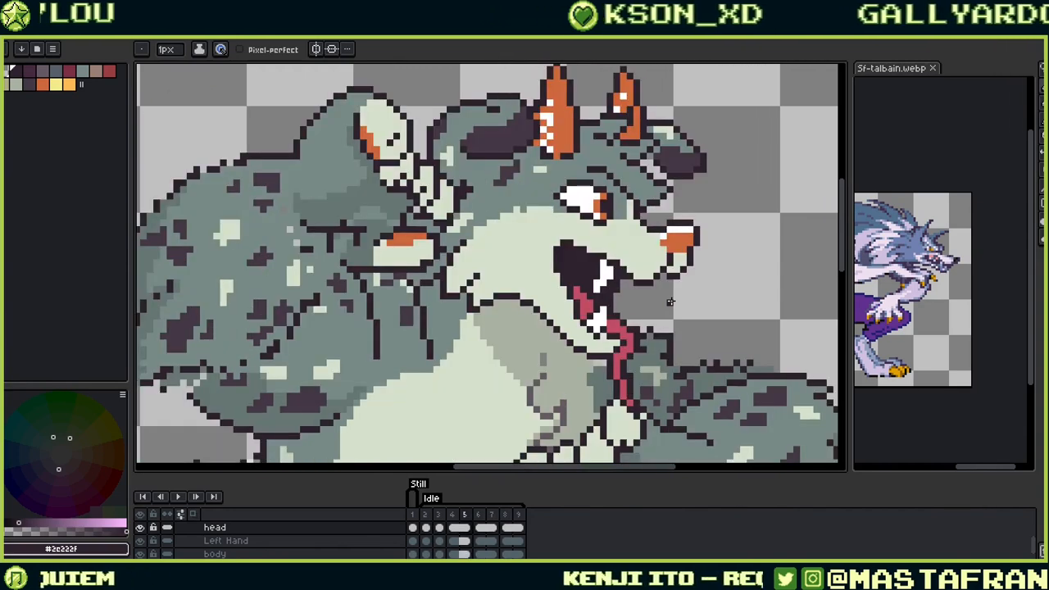
Step: Draw a small white #FFFFFF tooth behind the existing upper fang in the open mouth on frame 5
alt+click(591, 283)
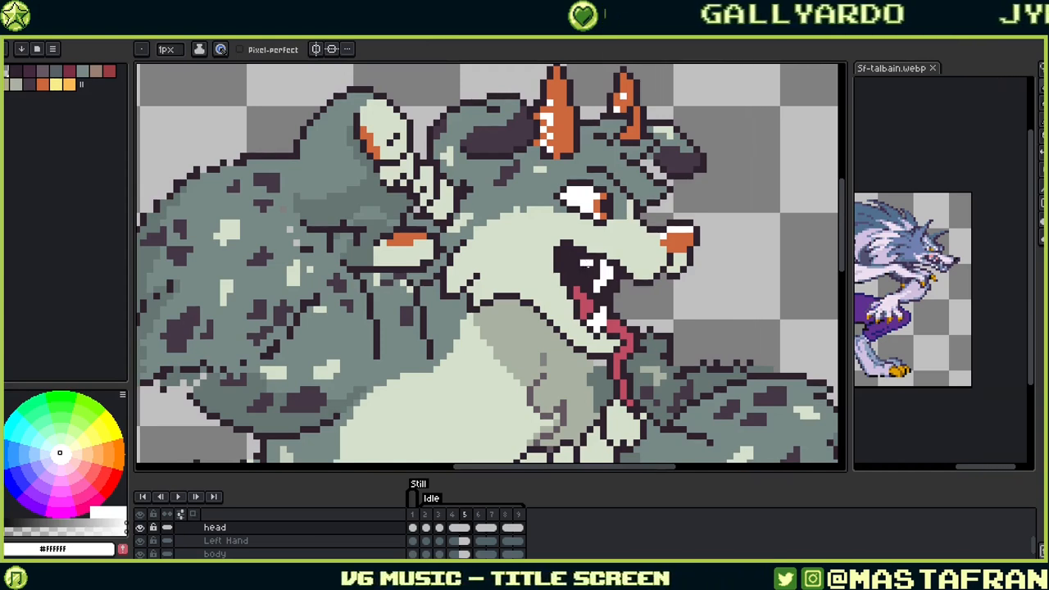
key(ctrl+z)
click(584, 272)
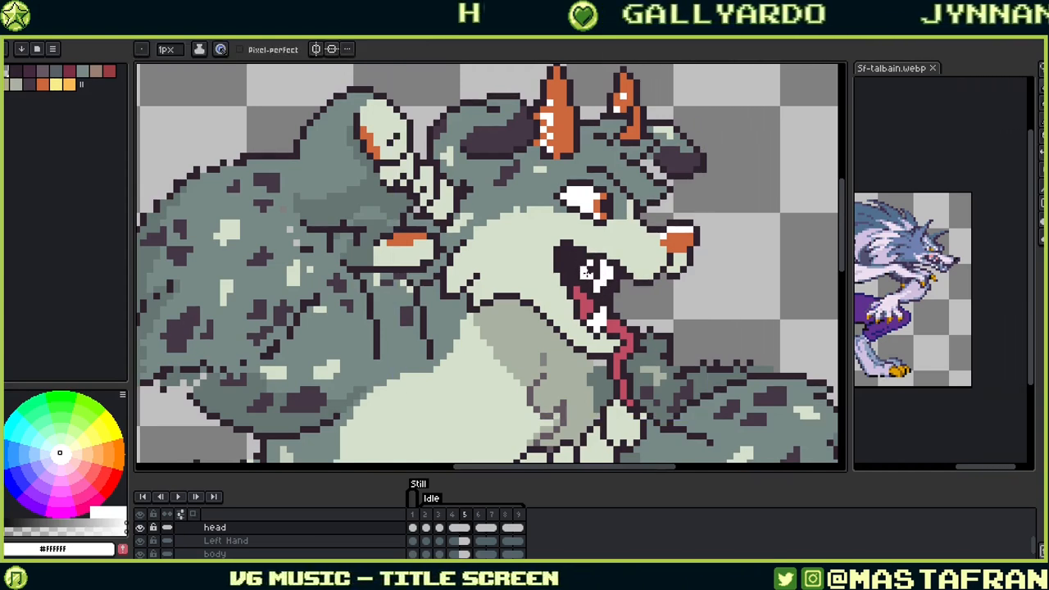
key(ctrl+z)
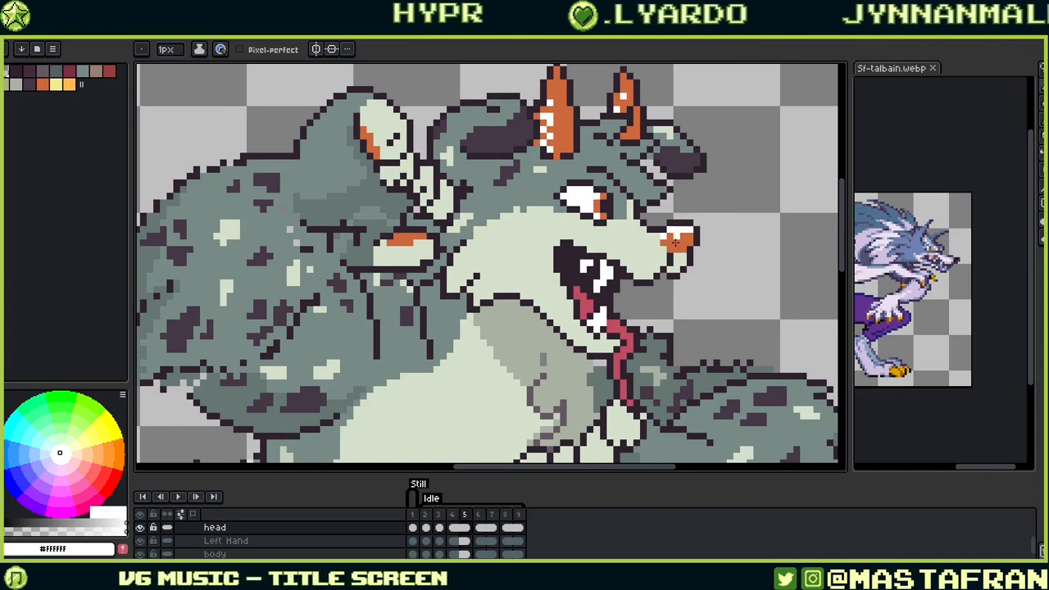
key(alt)
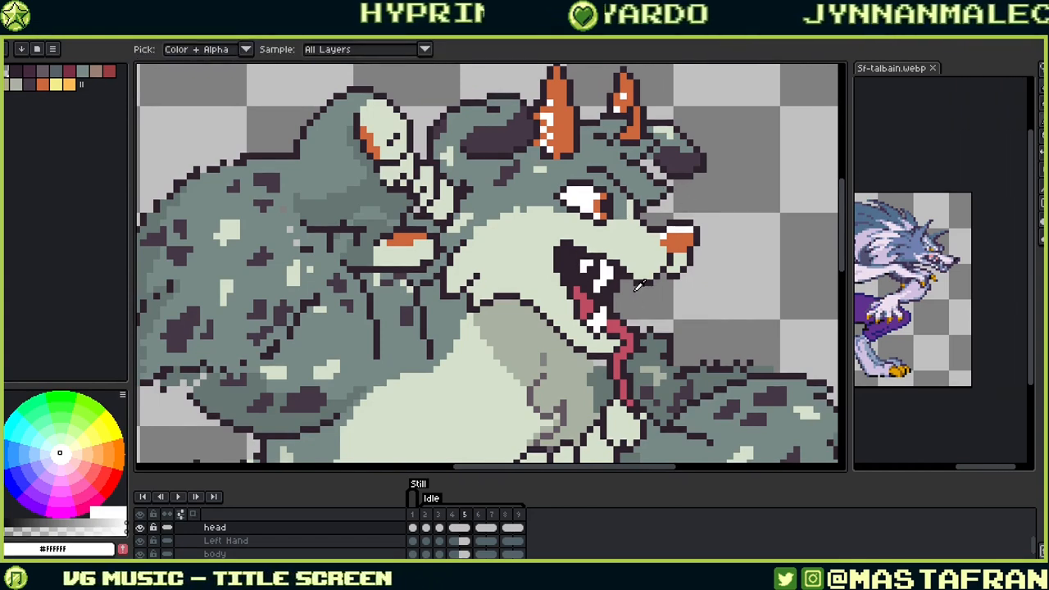
Step: Add dark #2e222f pixels beside the tongue and along the underside of the snout's tip
alt+click(620, 329)
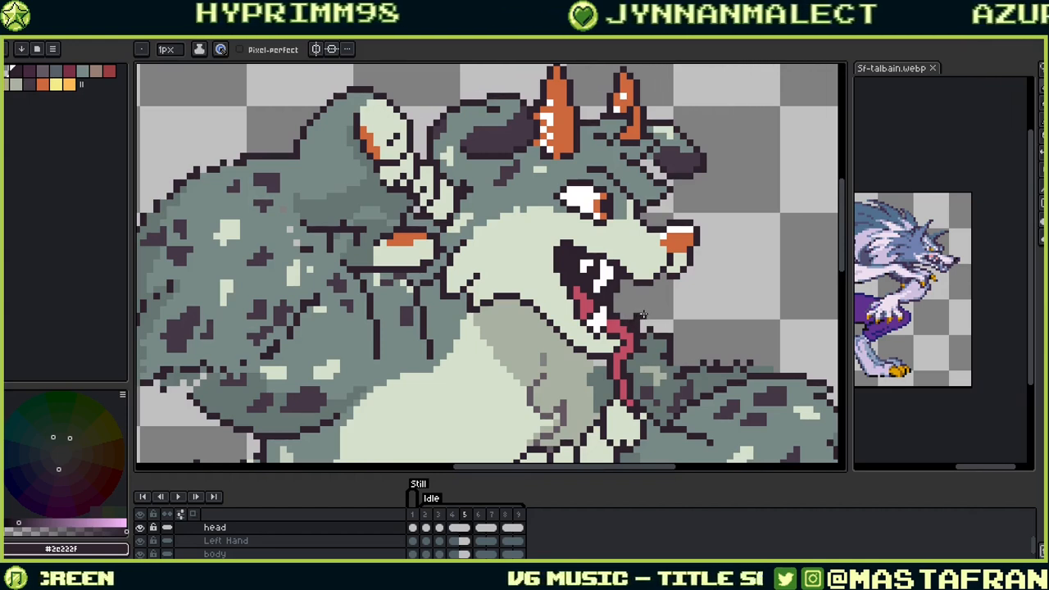
key(alt)
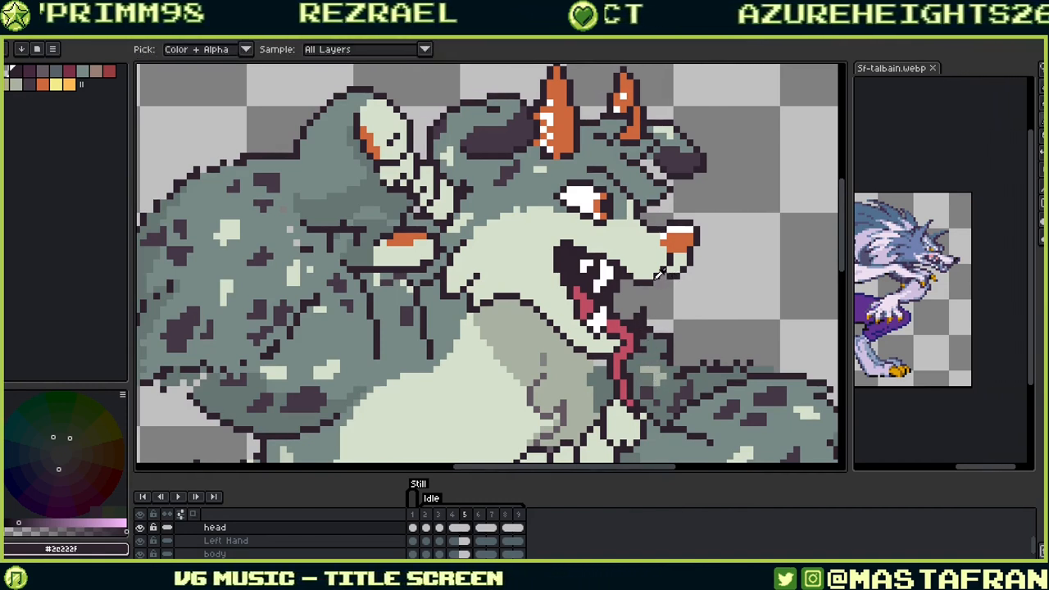
alt+click(663, 283)
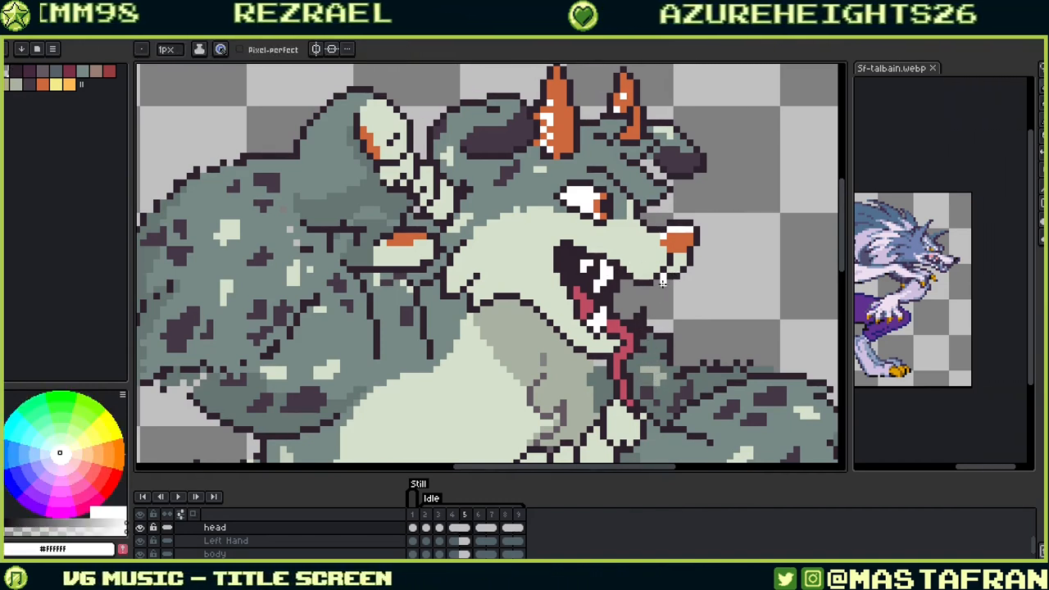
key(ctrl)
key(alt)
key(ctrl)
key(alt)
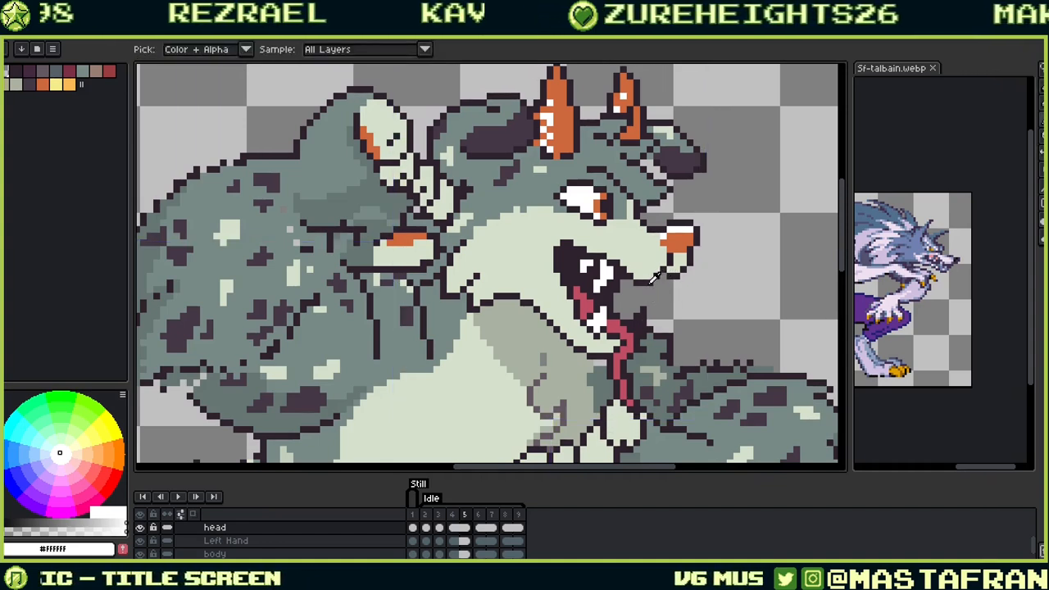
alt+click(657, 285)
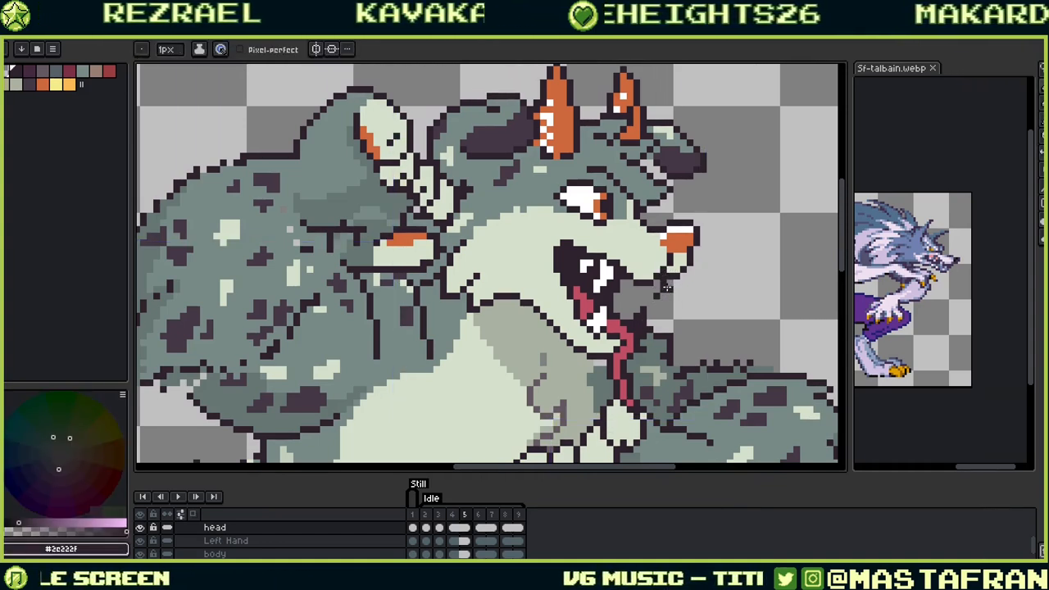
Step: Paint a white #FFFFFF front fang under the upper lip and shape its edges with dark #2e222f
alt+click(619, 280)
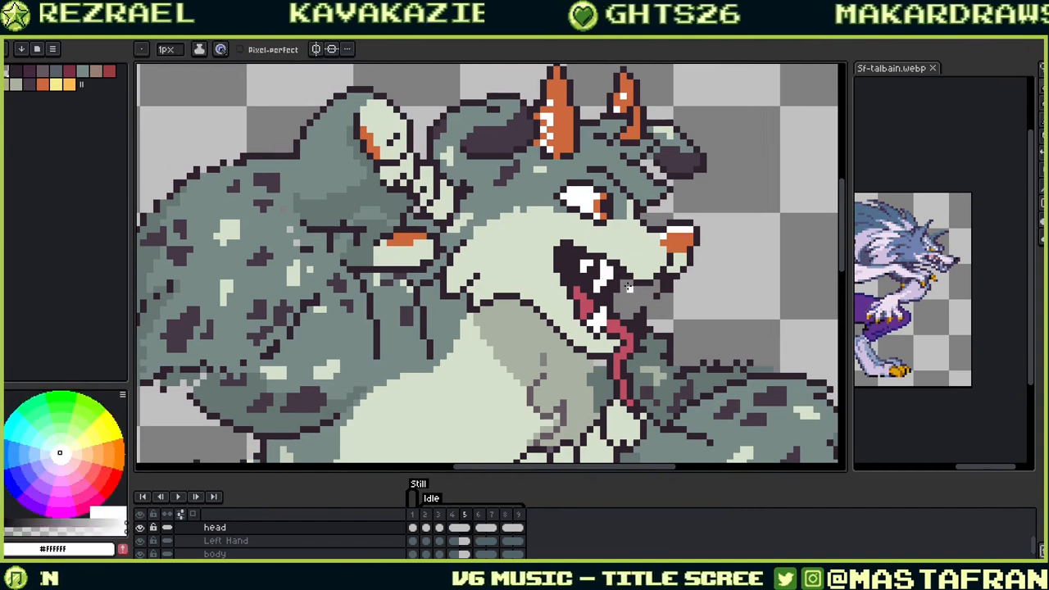
alt+click(623, 294)
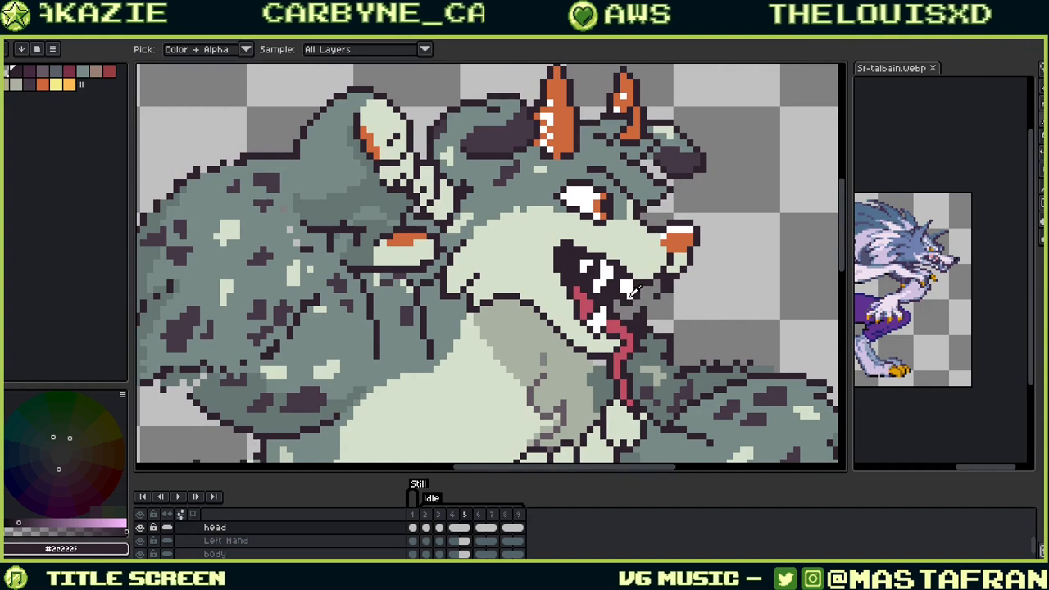
alt+click(631, 291)
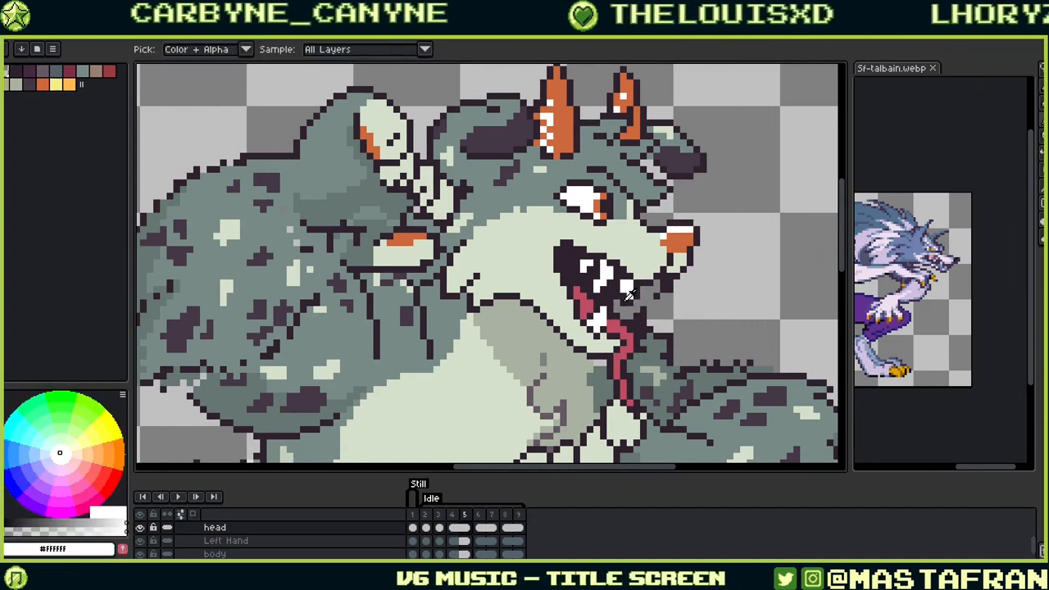
alt+click(632, 294)
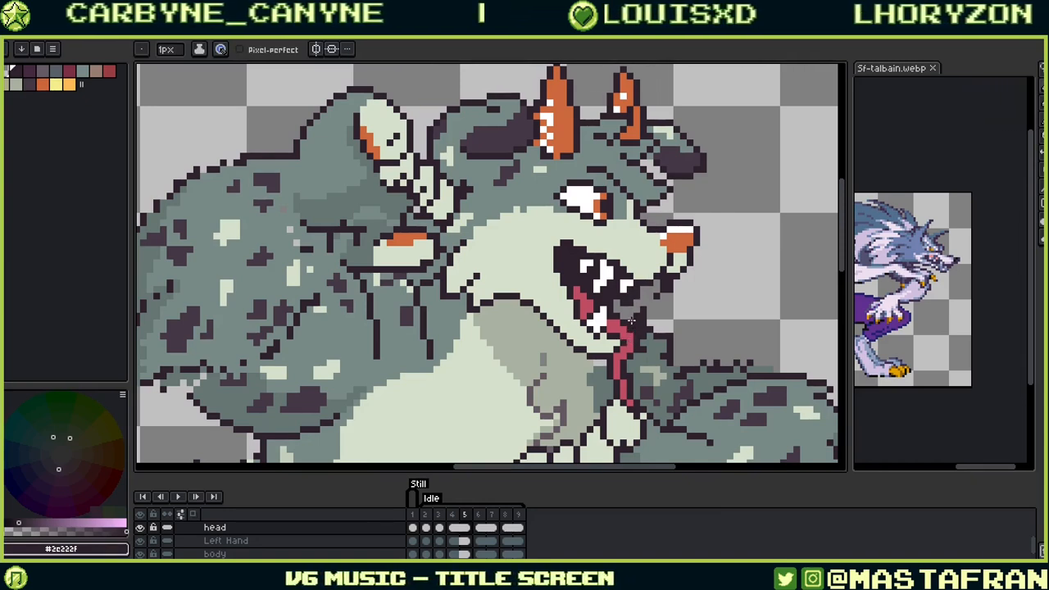
alt+click(617, 294)
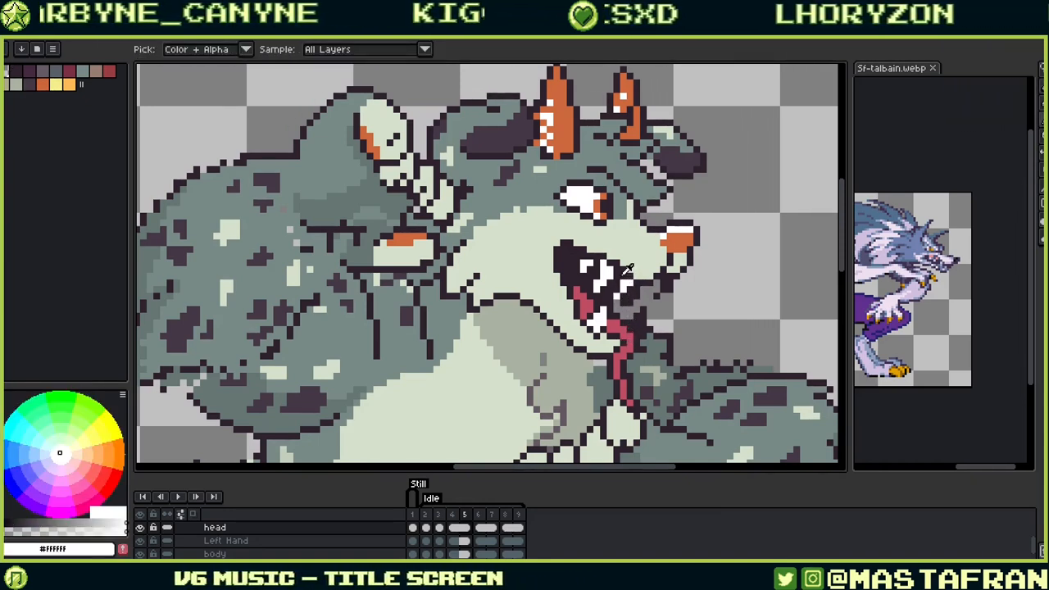
alt+click(627, 279)
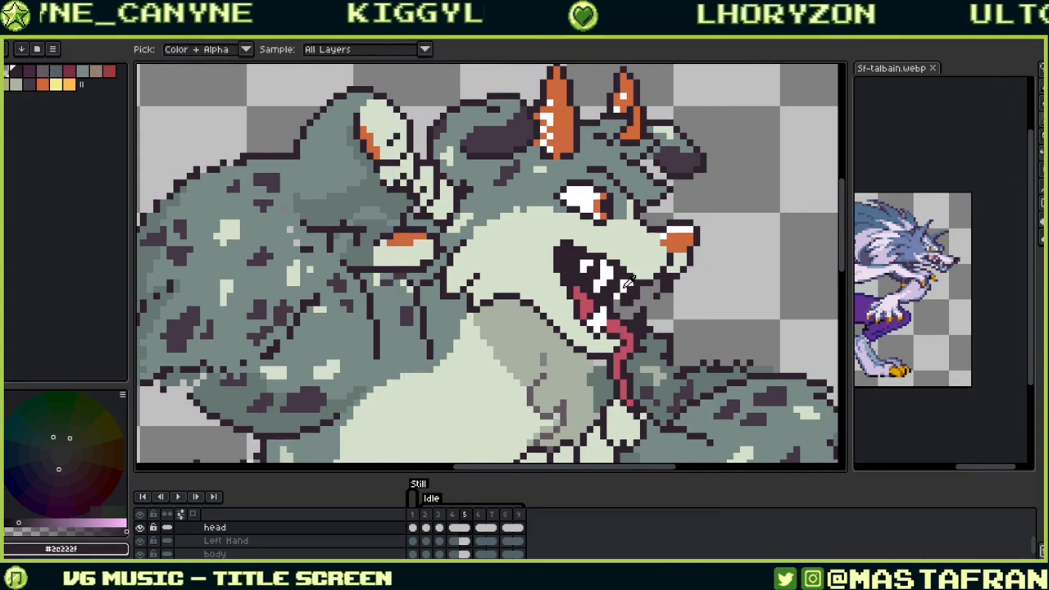
alt+click(627, 288)
alt+click(622, 301)
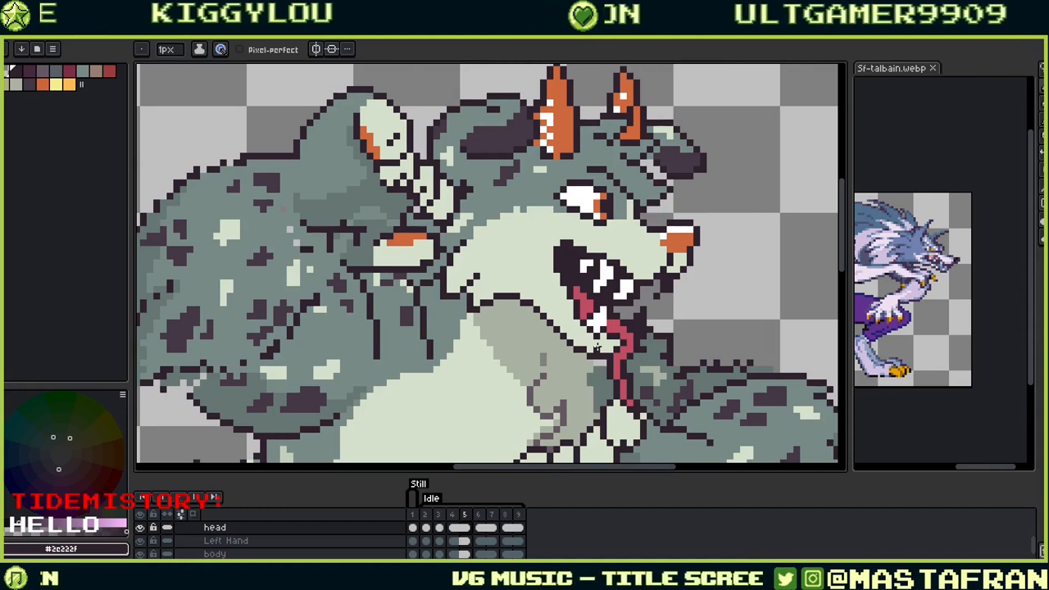
Step: Fill the gap between the upper lip, front fang and tongue with dark #2e222f to close the mouth's interior
key(alt)
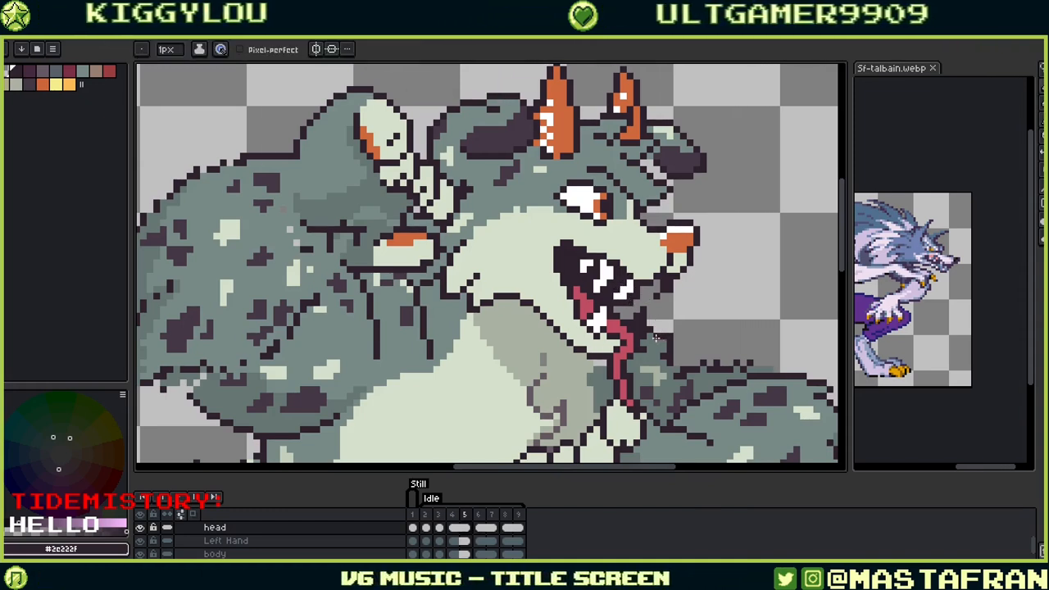
drag(664, 314, 649, 294)
key(alt)
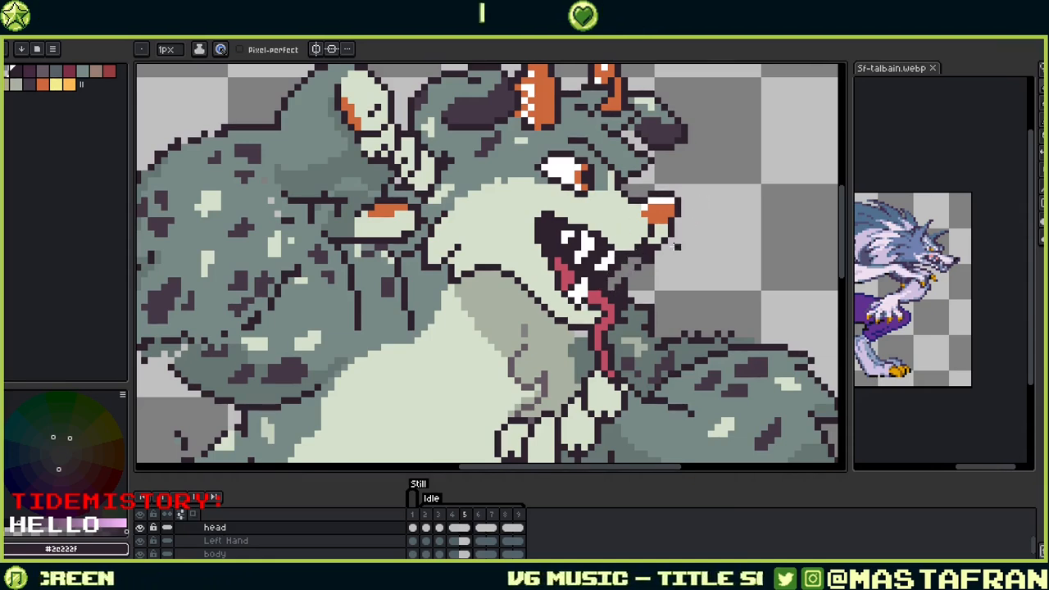
scroll(633, 278, up, 1)
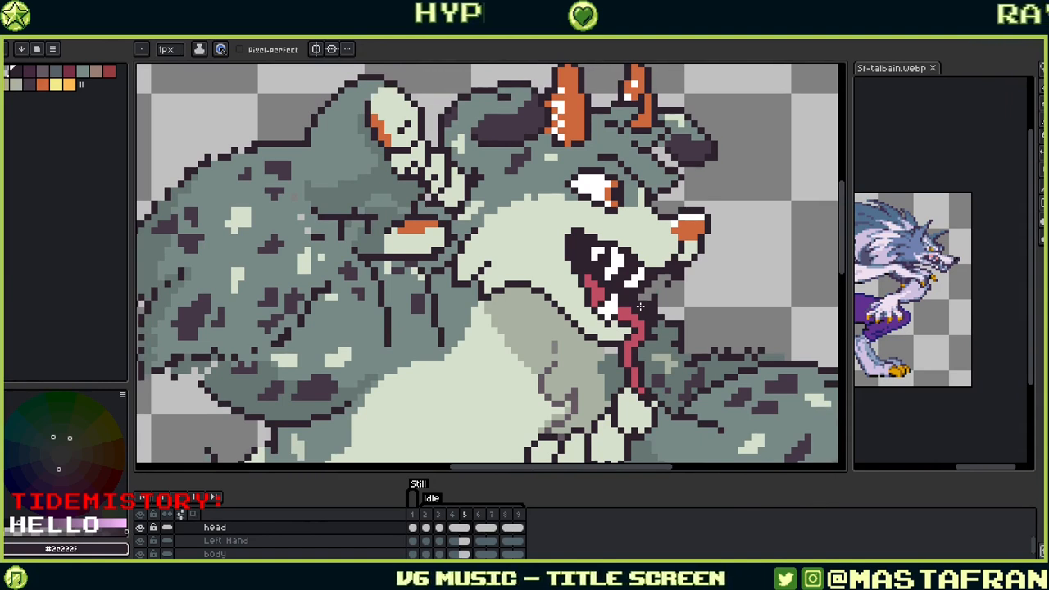
key(alt)
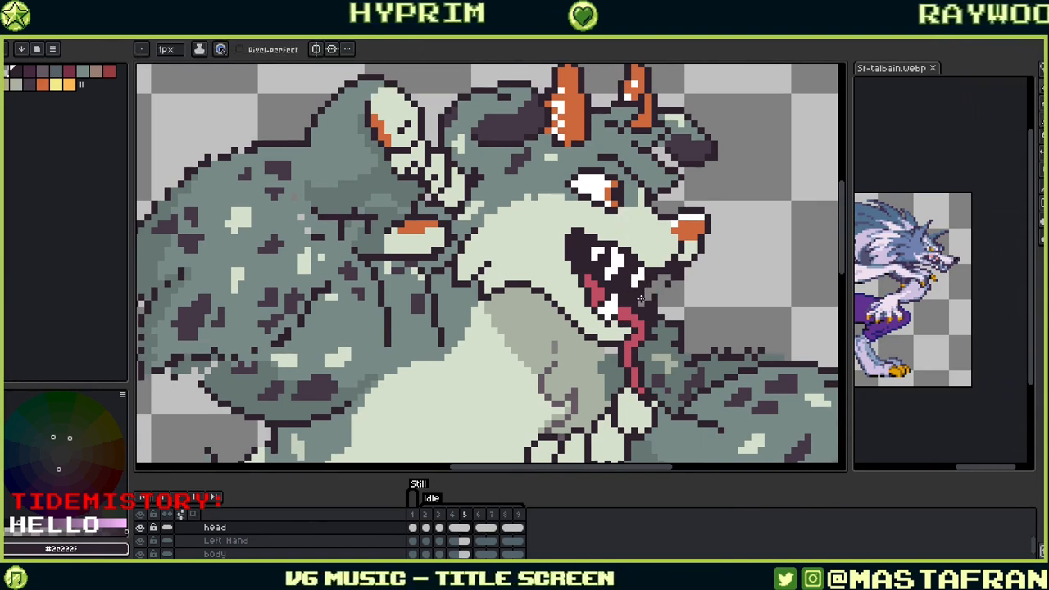
drag(697, 241, 641, 246)
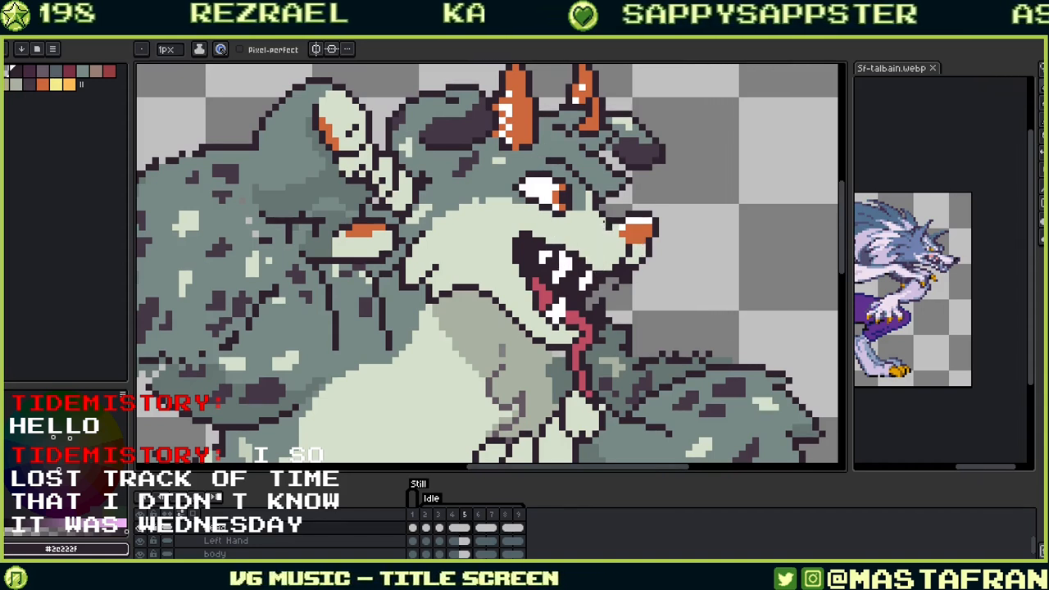
Step: Smooth the boundary between the pale face marking and the grey-green forehead beside the eye, using both colors sampled from the artwork
alt+click(509, 208)
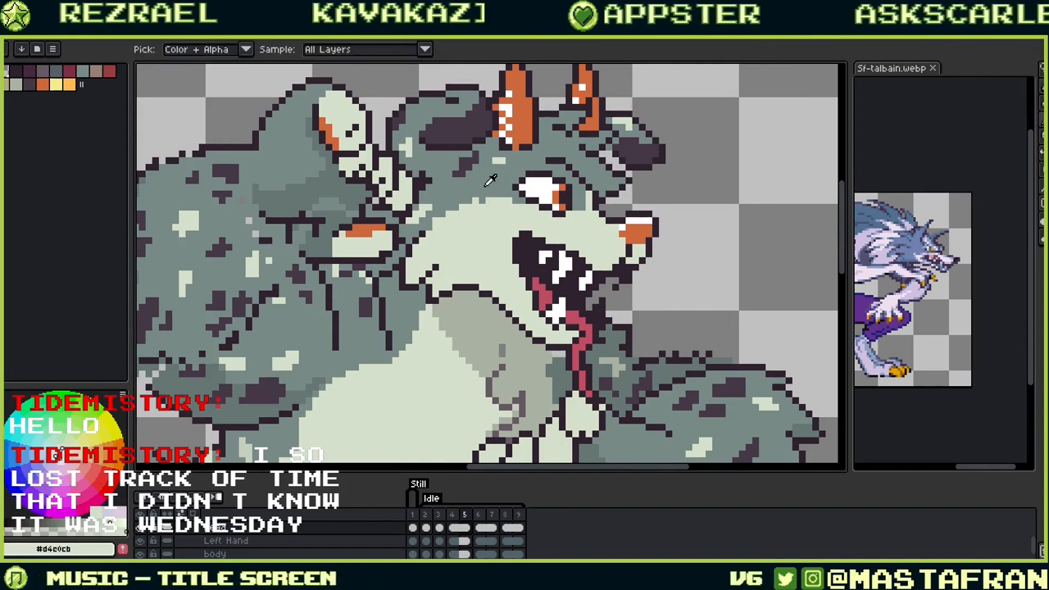
alt+click(489, 193)
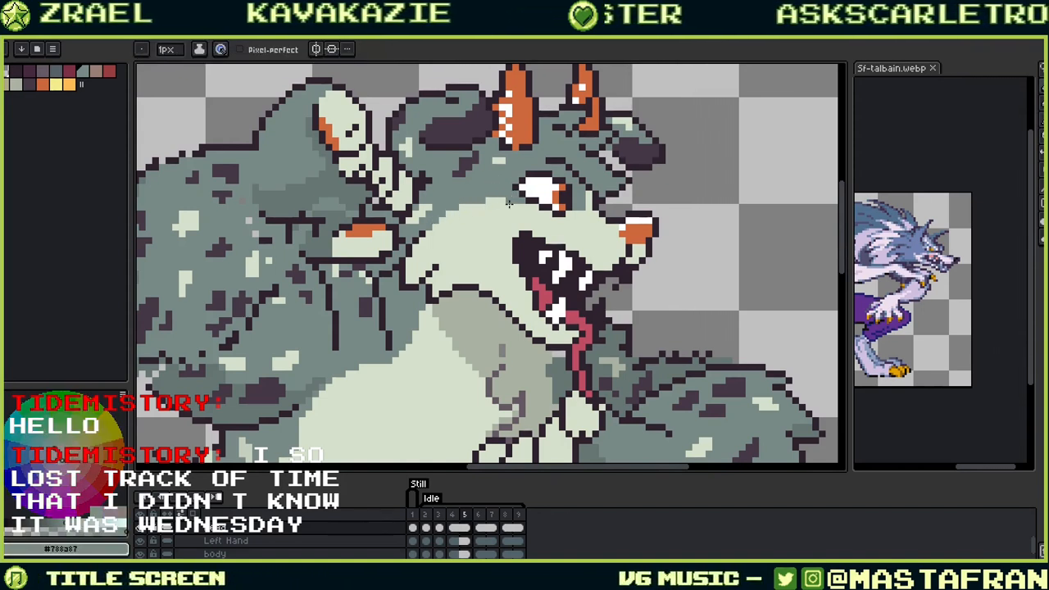
alt+click(490, 213)
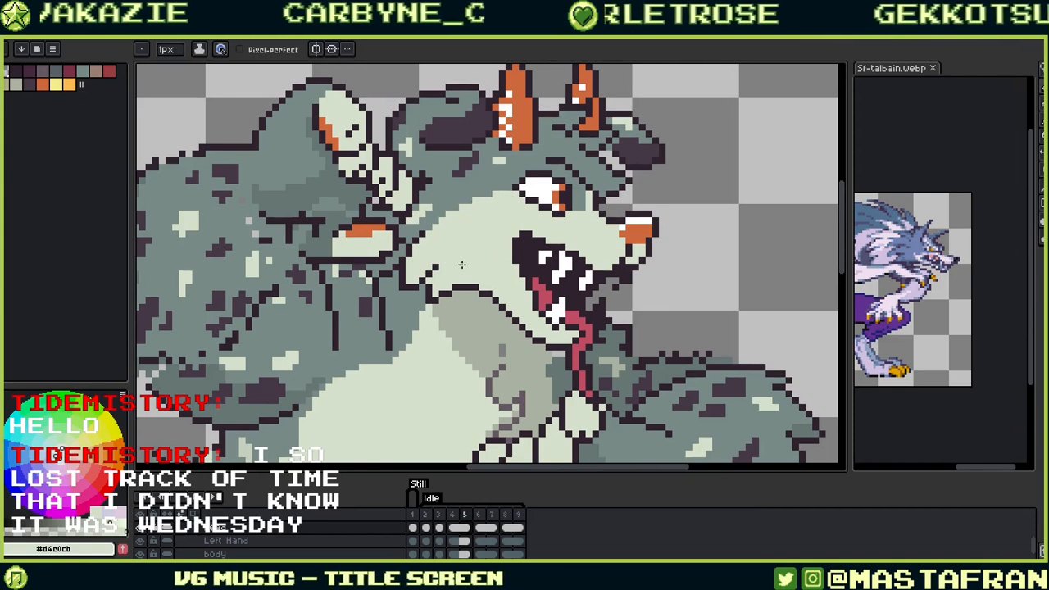
Step: Flip between the Idle frames to compare the open mouth, teeth and tongue with the edited frame
key(Left)
key(Left)
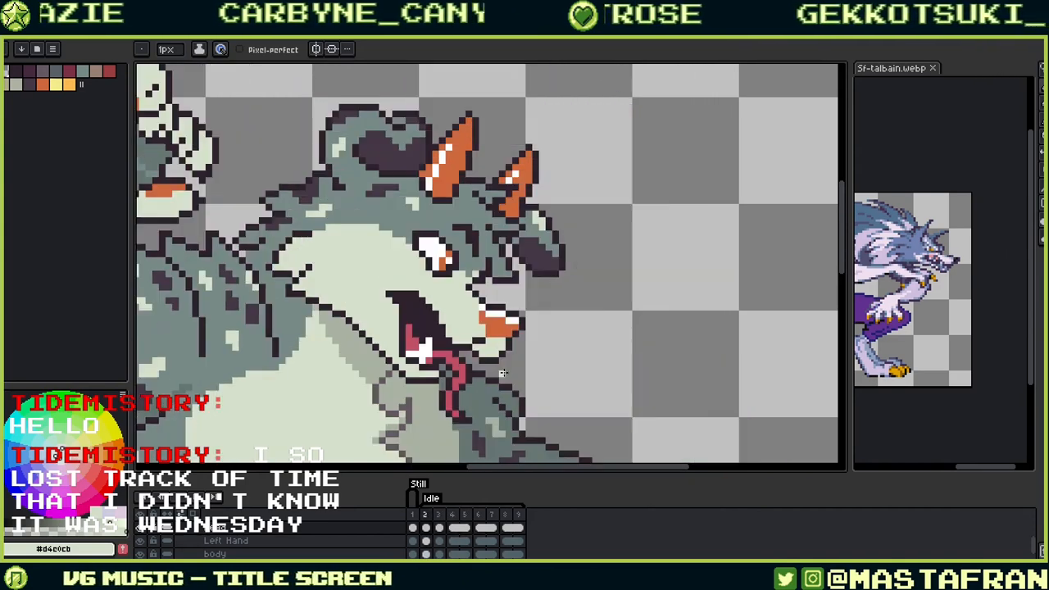
key(Left)
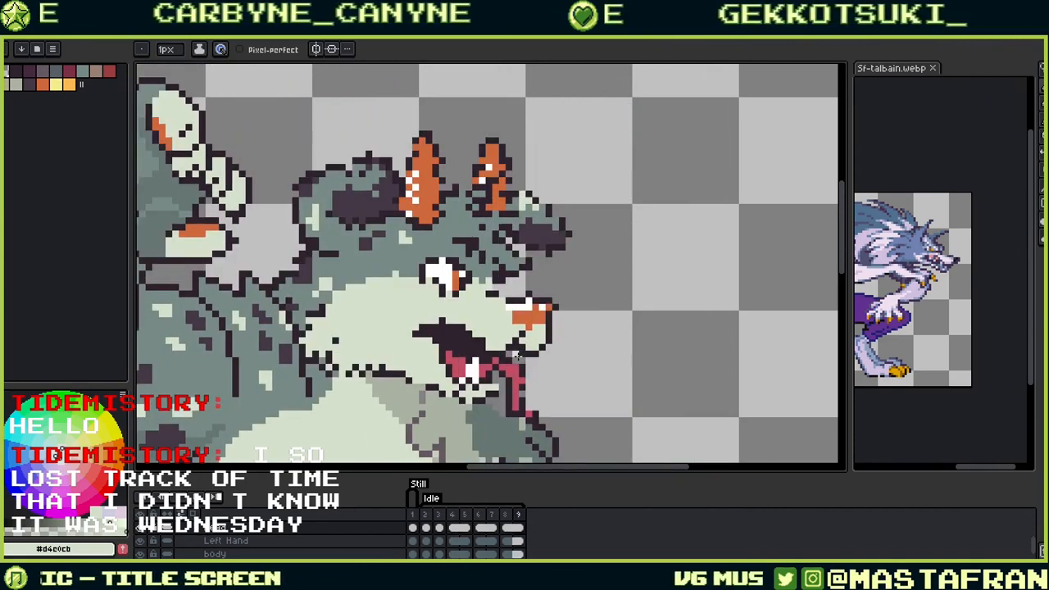
key(Left)
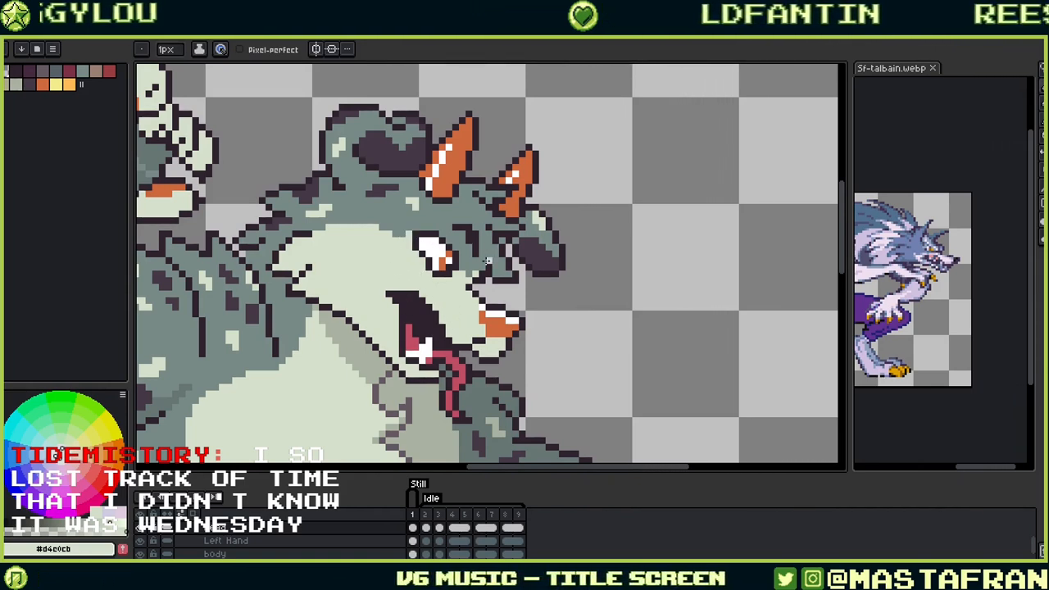
key(Right)
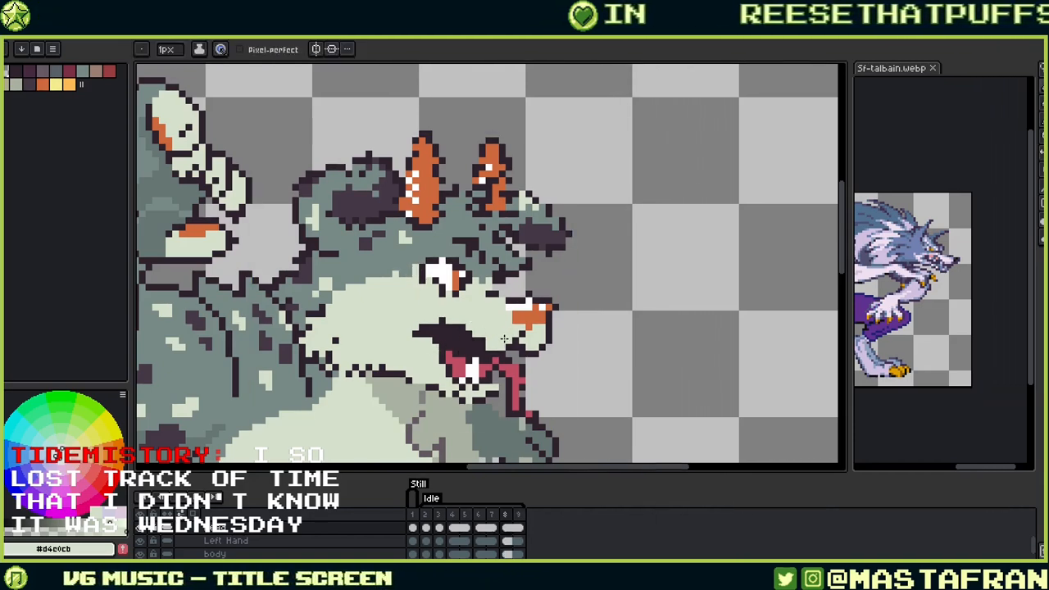
key(Left)
key(Left)
key(Left)
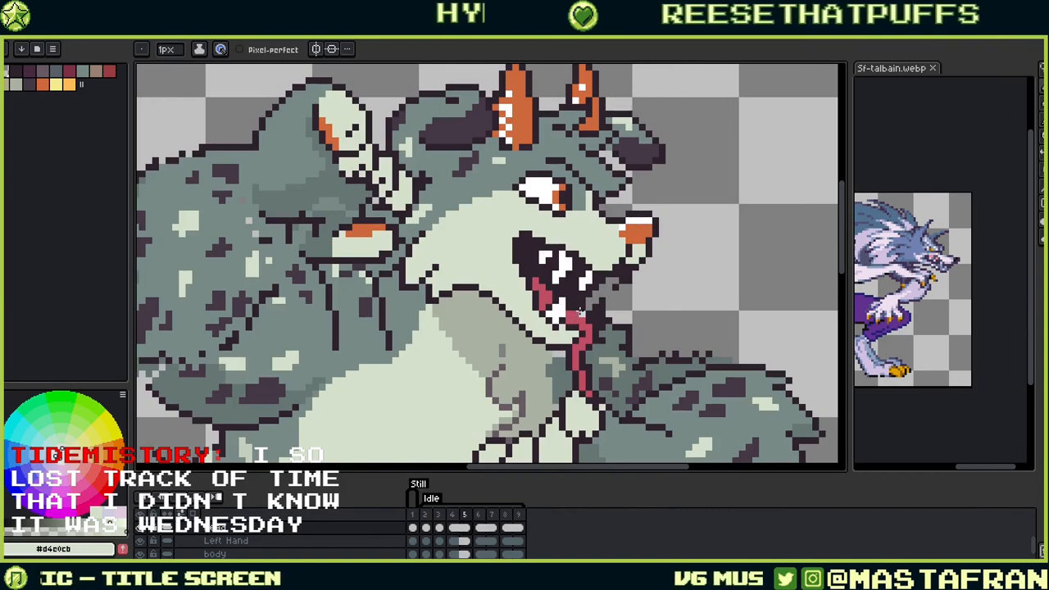
key(Left)
key(Left)
key(Left)
key(Right)
key(Right)
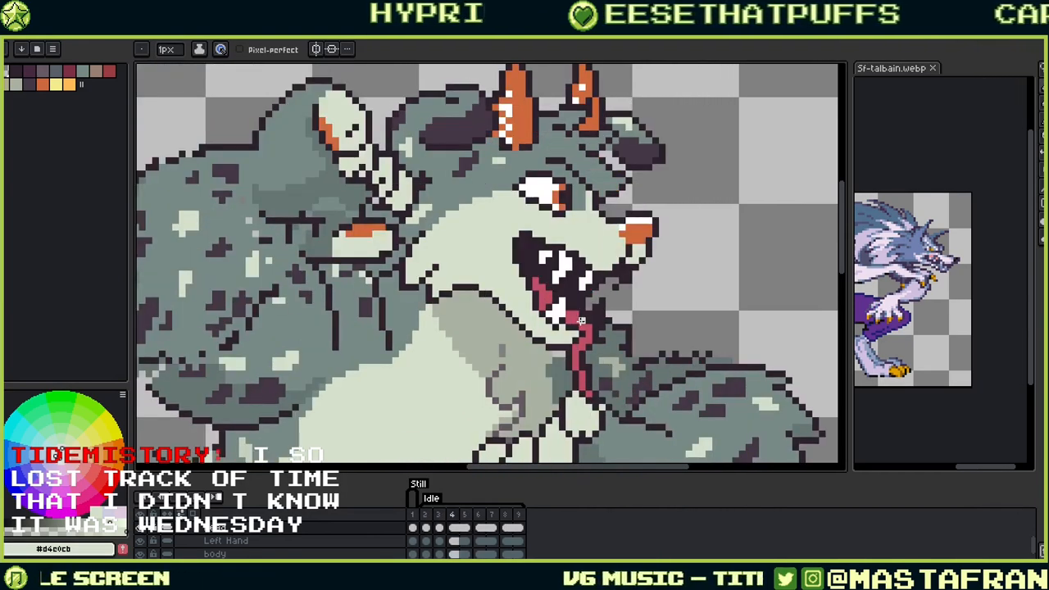
Step: Step back and forth through the neighbouring frames to compare the head's face marking, mouth and tongue
key(Left)
key(Left)
key(Right)
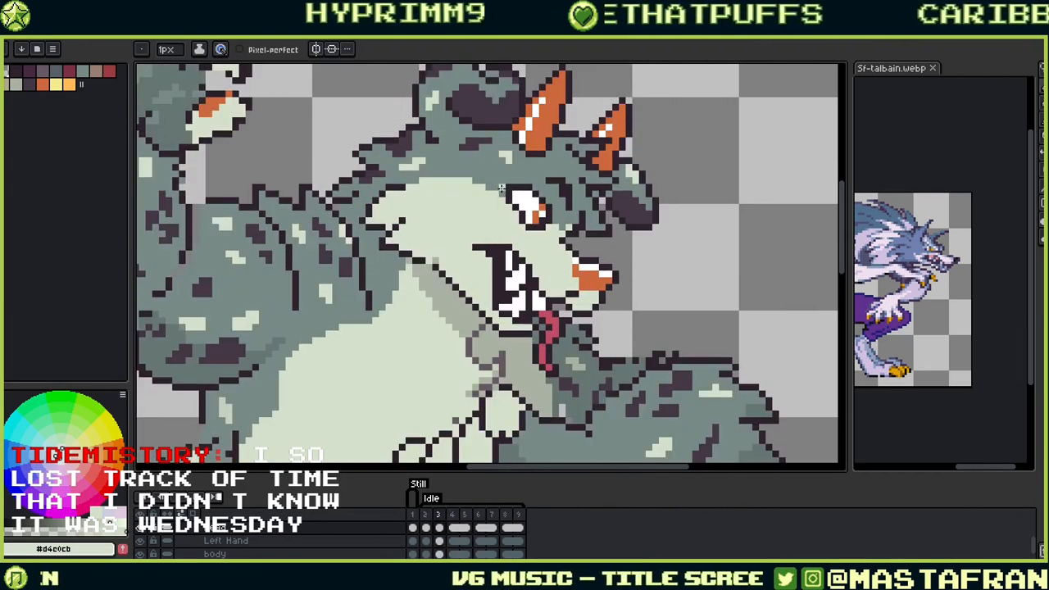
key(Left)
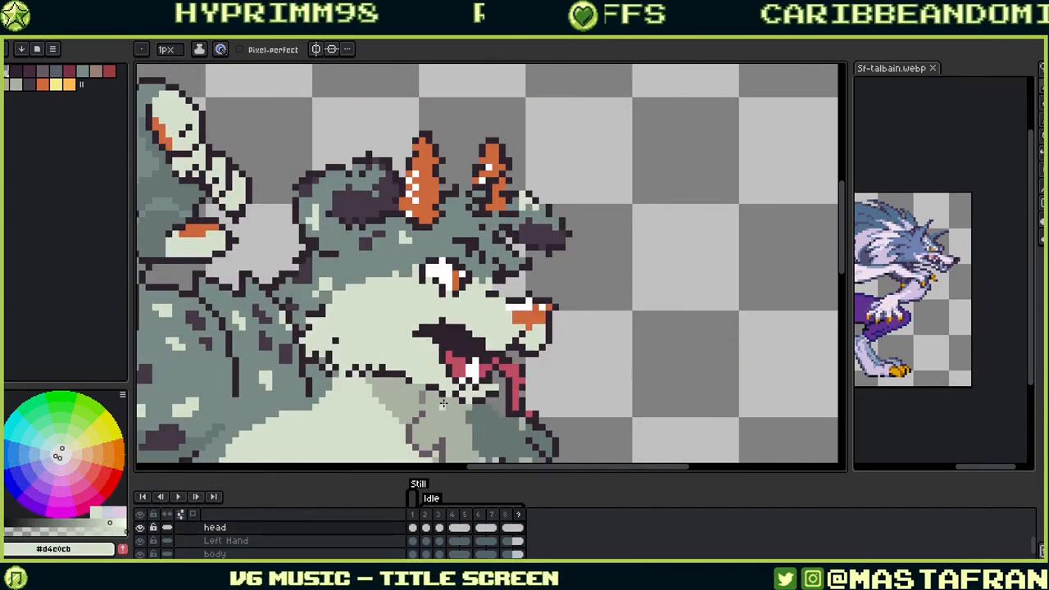
key(Right)
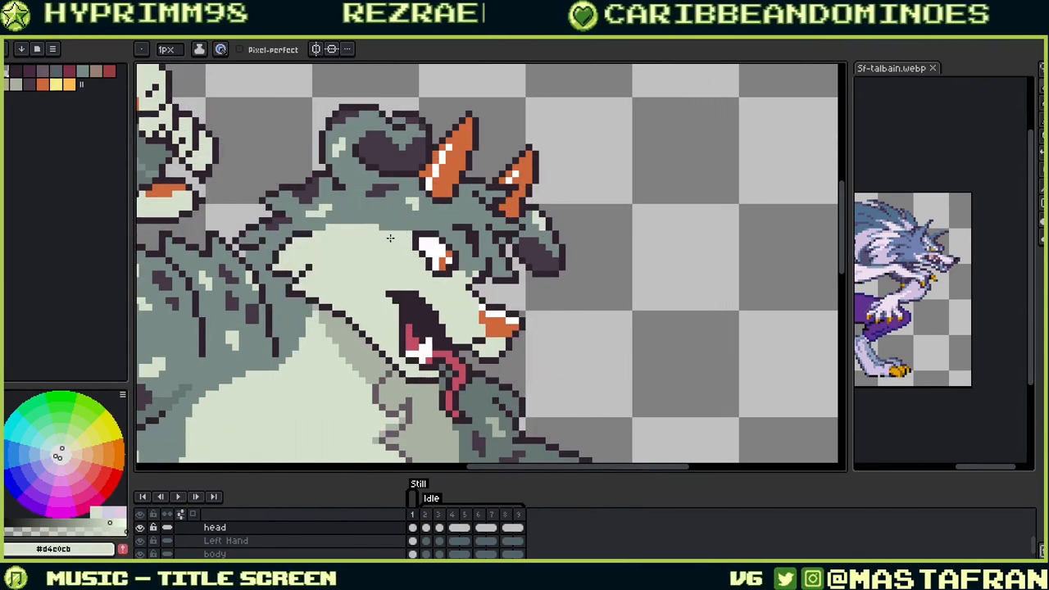
key(Right)
key(Right)
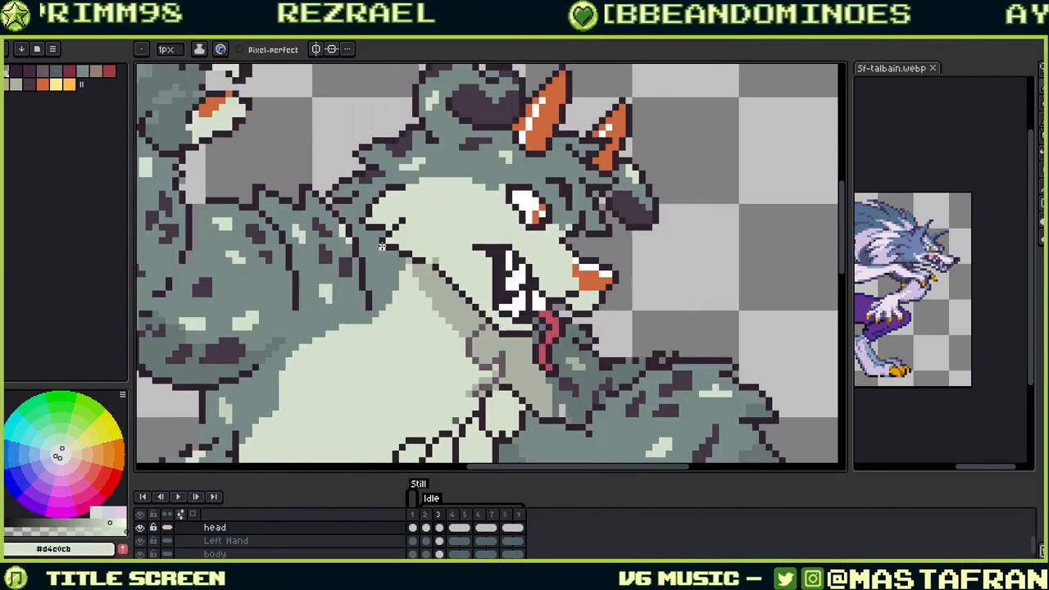
key(Left)
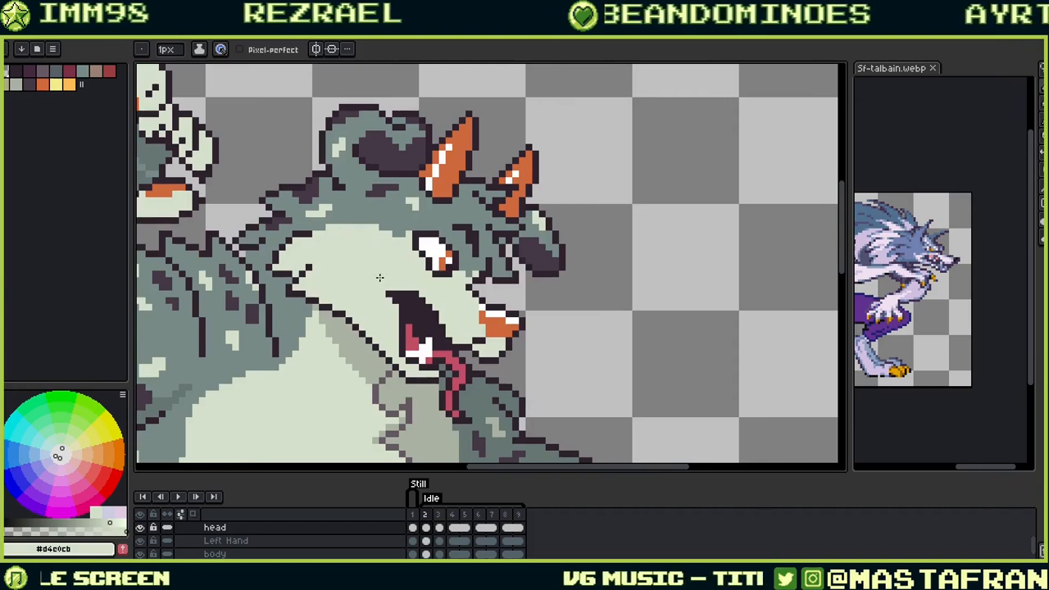
Step: Link the head layer's cels of frames 1 and 2 and return to frame 3
click(413, 528)
click(425, 529)
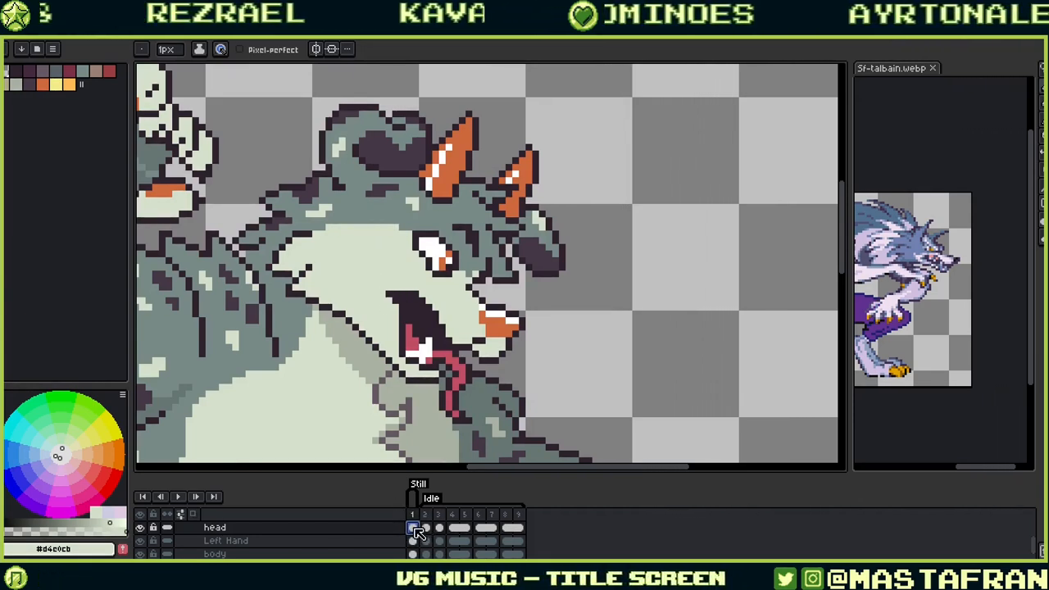
click(424, 528)
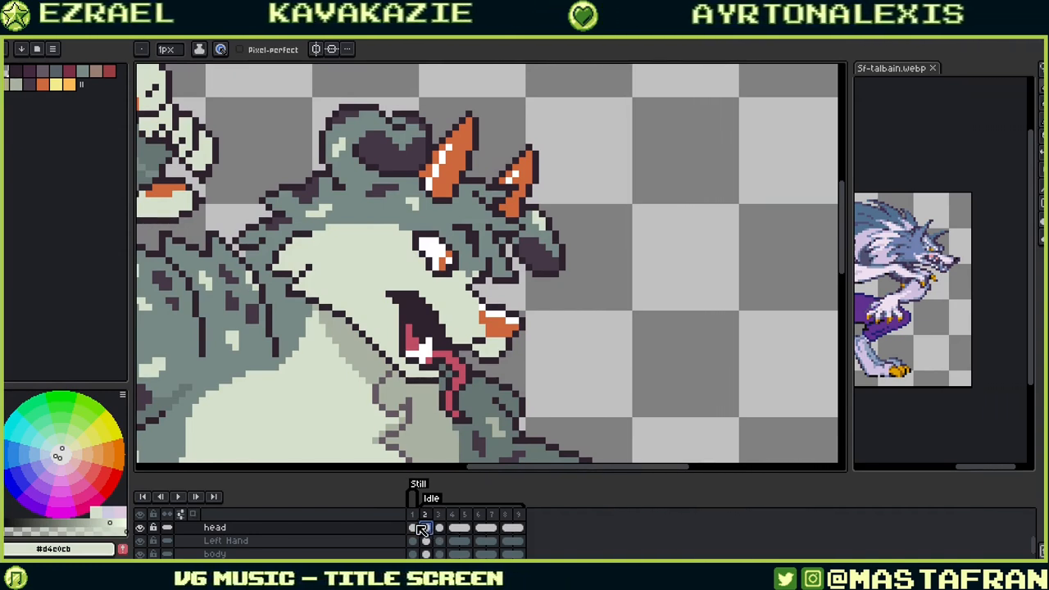
key(Right)
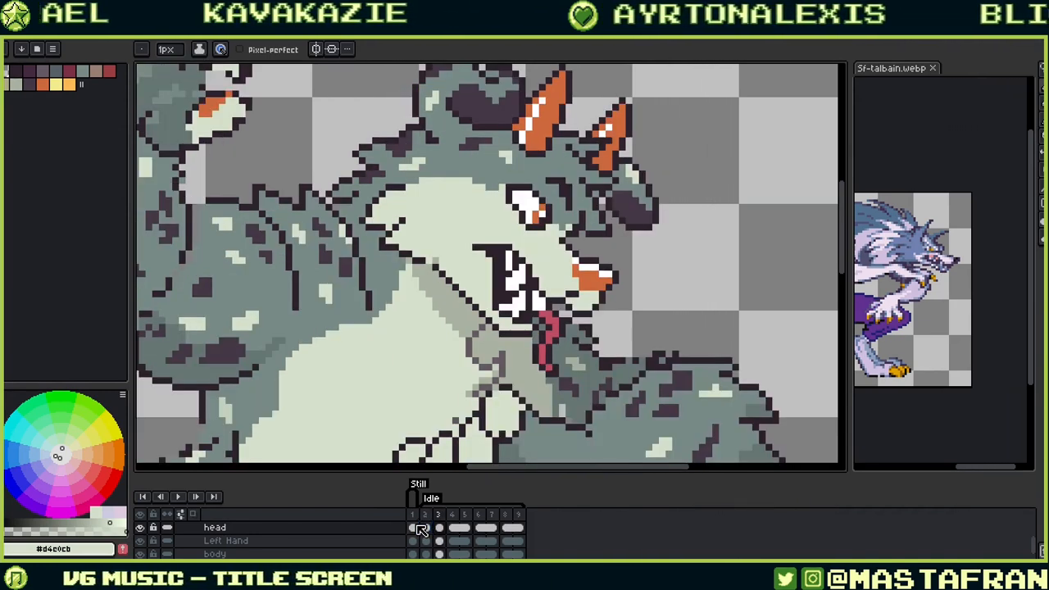
key(Right)
key(Left)
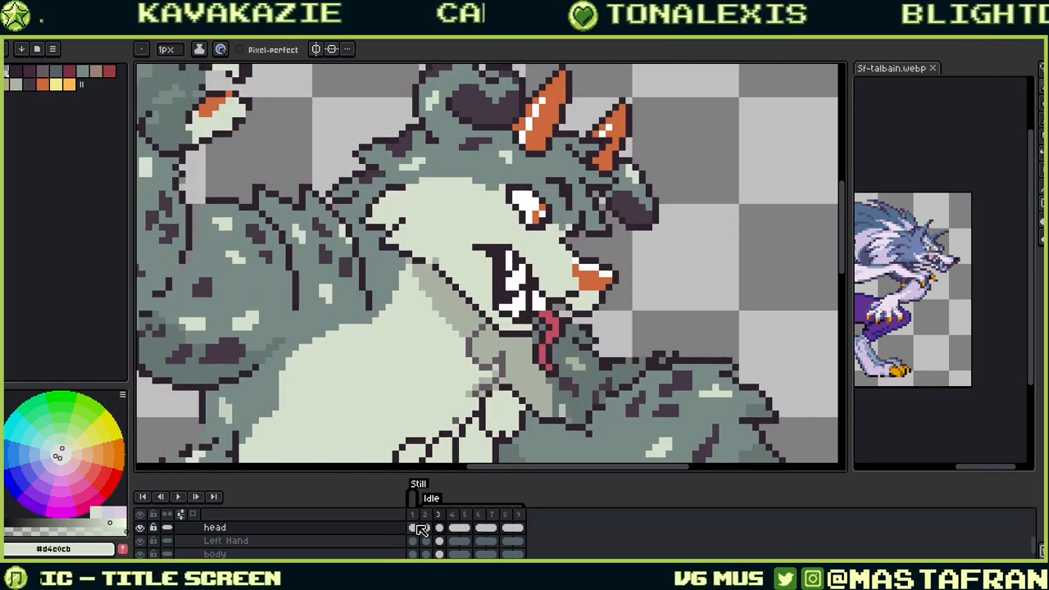
Step: Refine the jaw and chin outline in frame 3 with dark #2e222f and pale #d4e0cb, comparing against the adjacent frames
alt+click(432, 258)
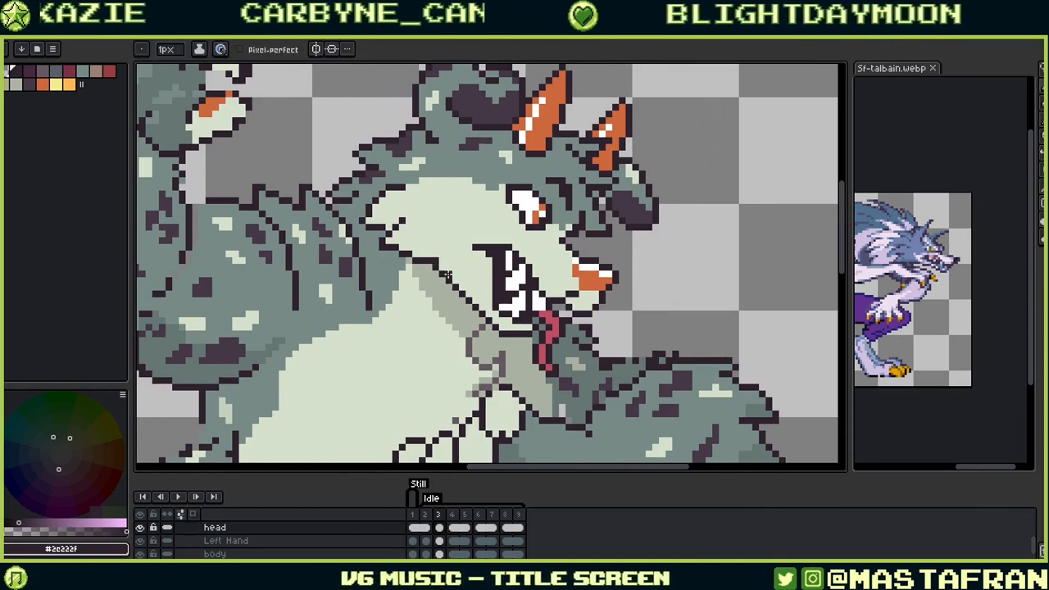
alt+click(446, 266)
key(Left)
key(Right)
key(Right)
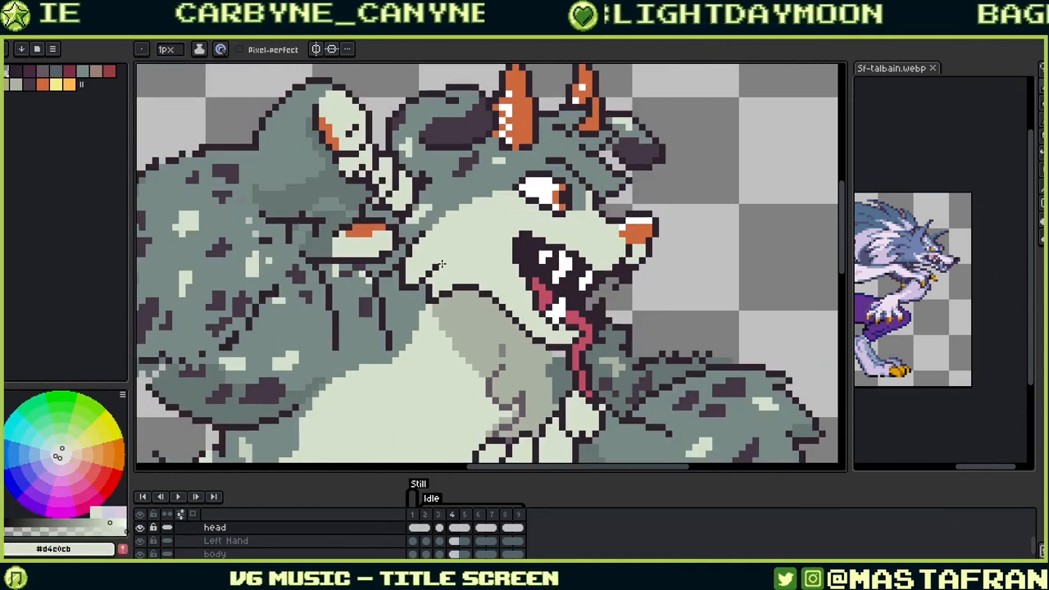
key(Left)
key(Left)
key(Right)
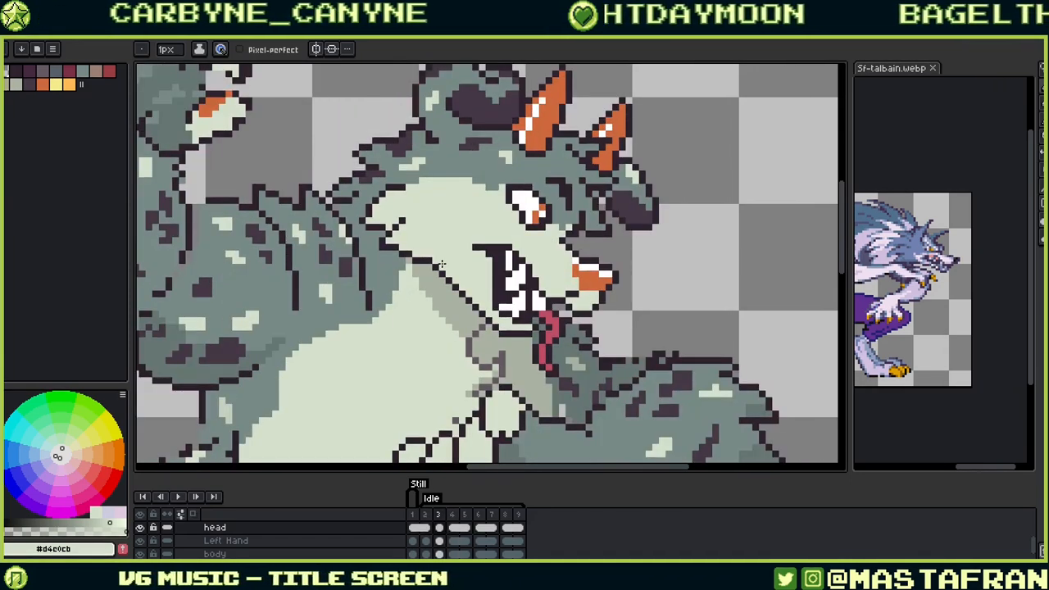
key(Right)
key(Left)
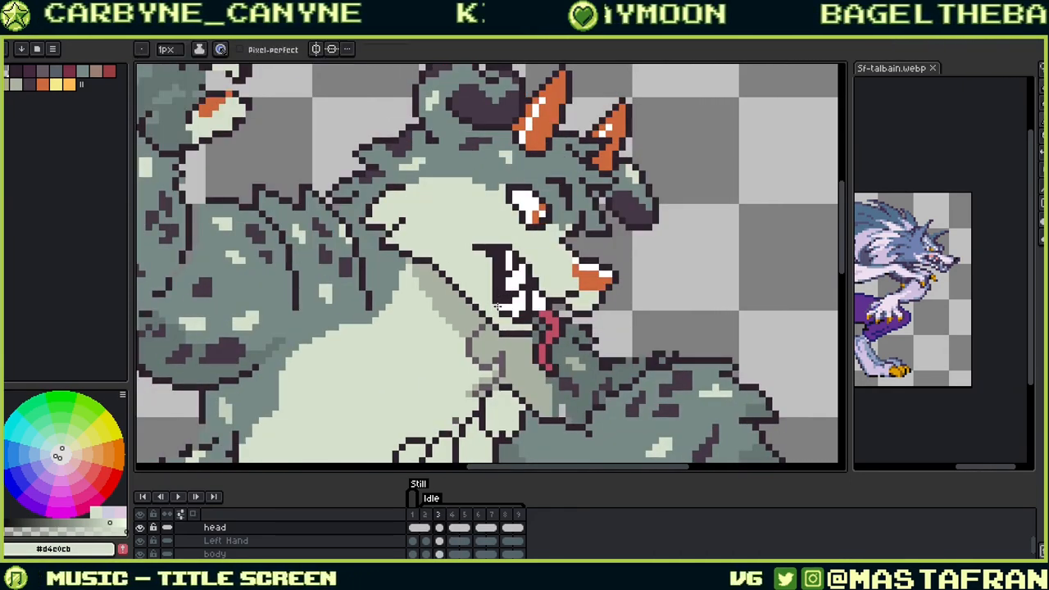
alt+click(522, 328)
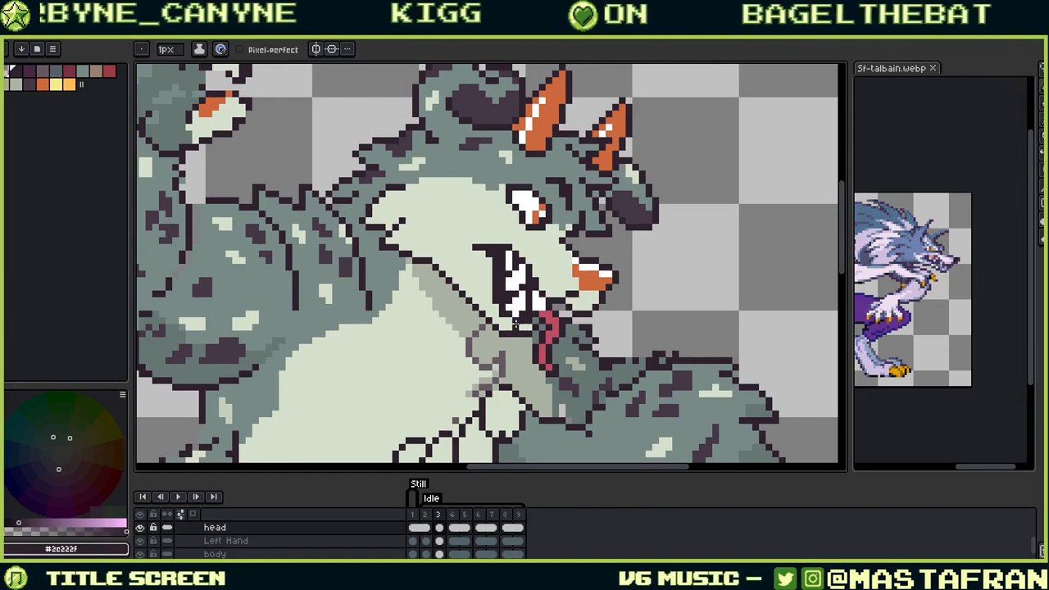
alt+click(517, 323)
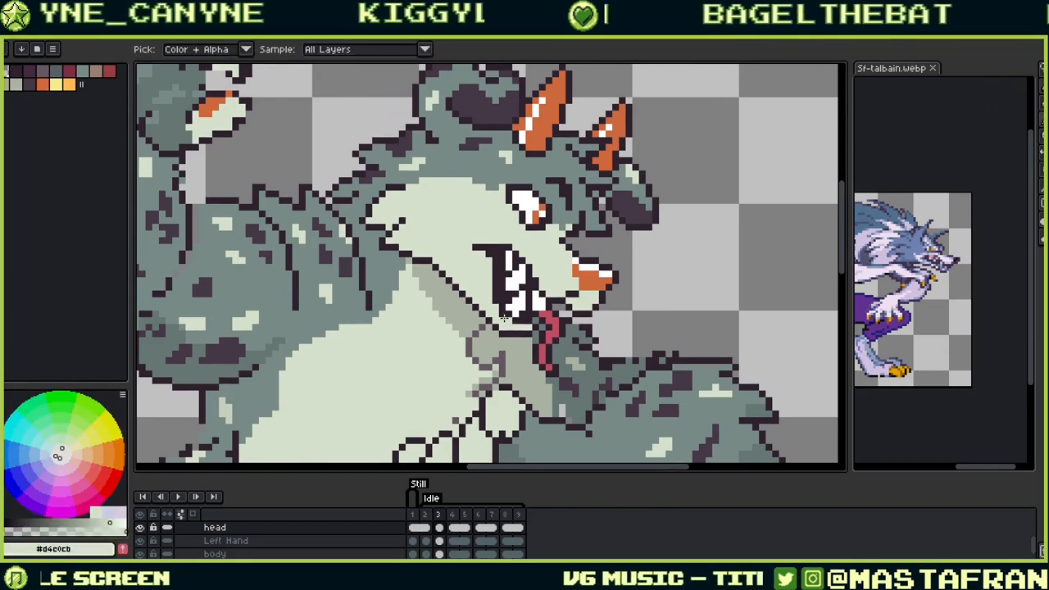
Step: Widen the rear upper tooth in frame 3 with white #FFFFFF and sample the pale fur color #d4e0cb
alt+click(501, 267)
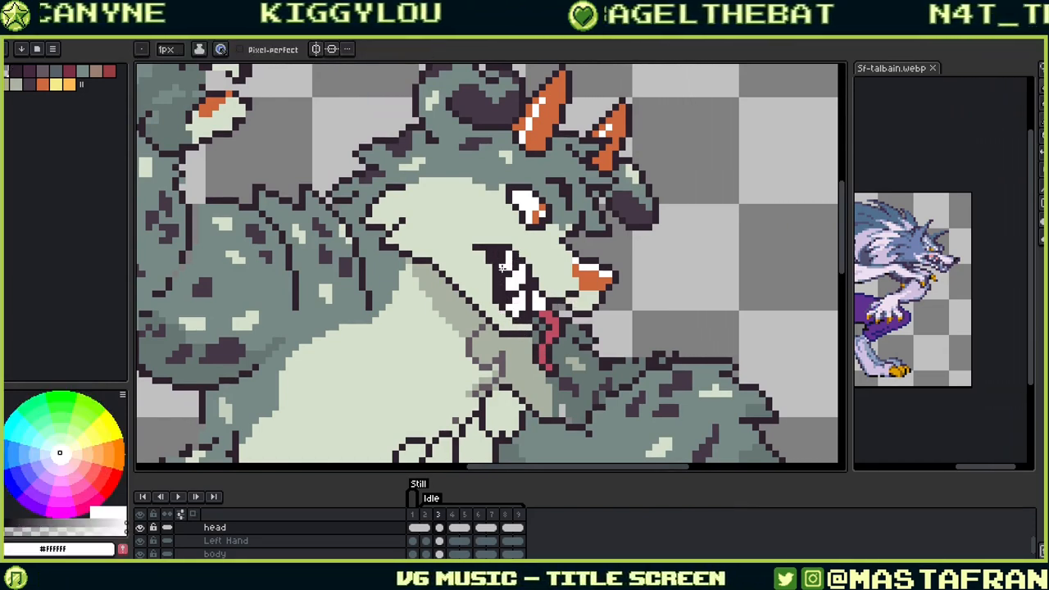
drag(502, 267, 505, 260)
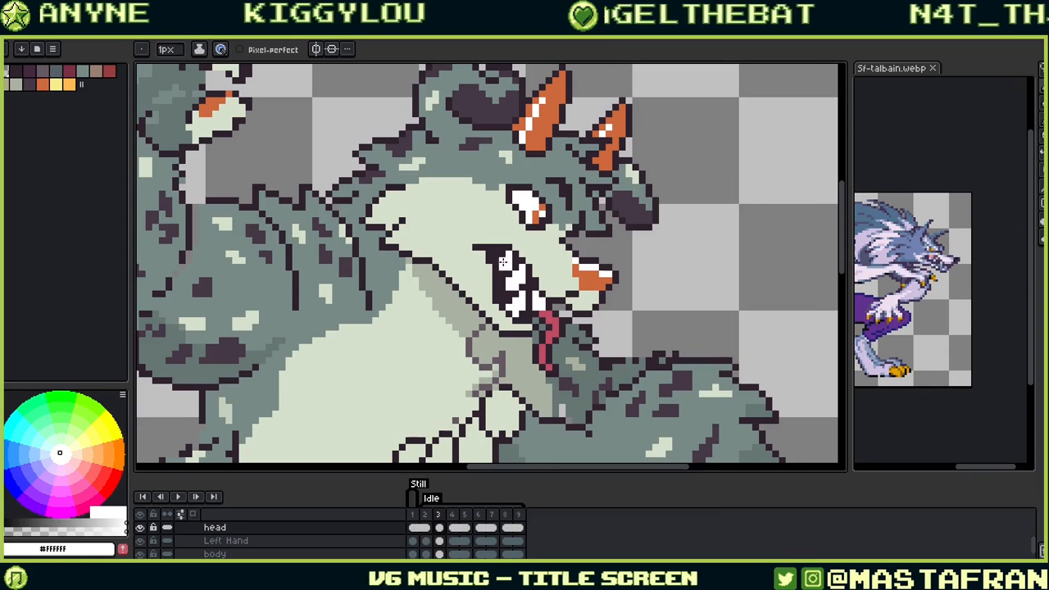
alt+click(507, 327)
key(alt)
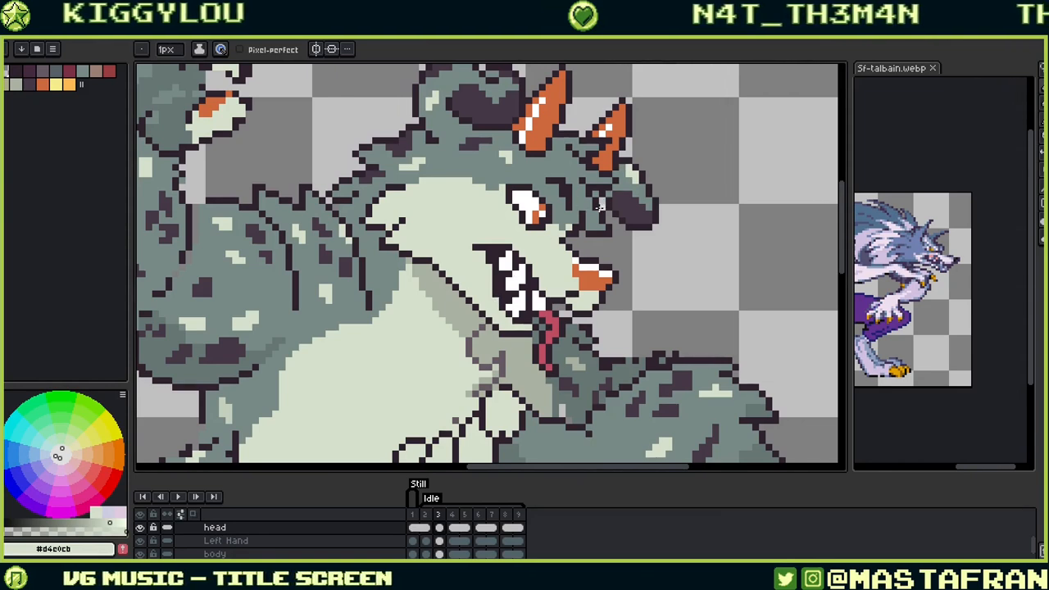
key(alt)
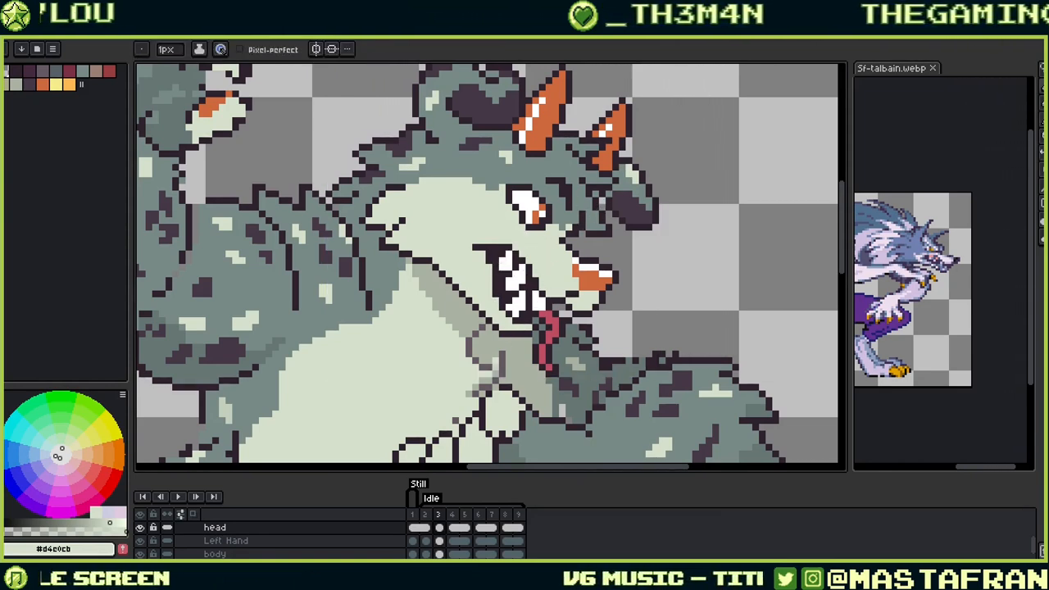
key(alt)
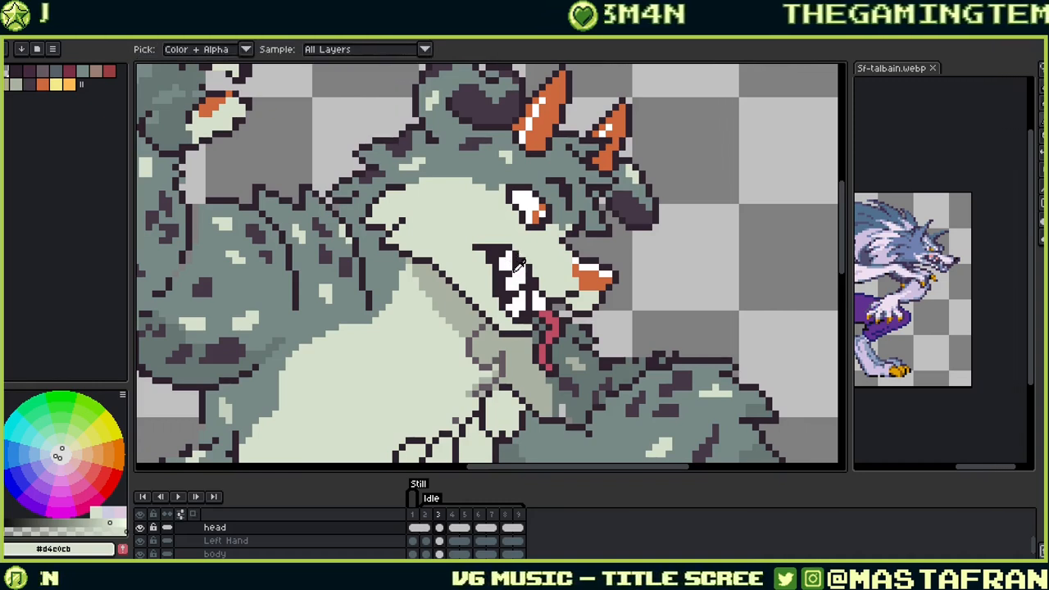
Step: Shade the teeth with grey-green #788a87 and pale #d4e0cb, touching up the tongue's base with dark #2e222f
alt+click(578, 195)
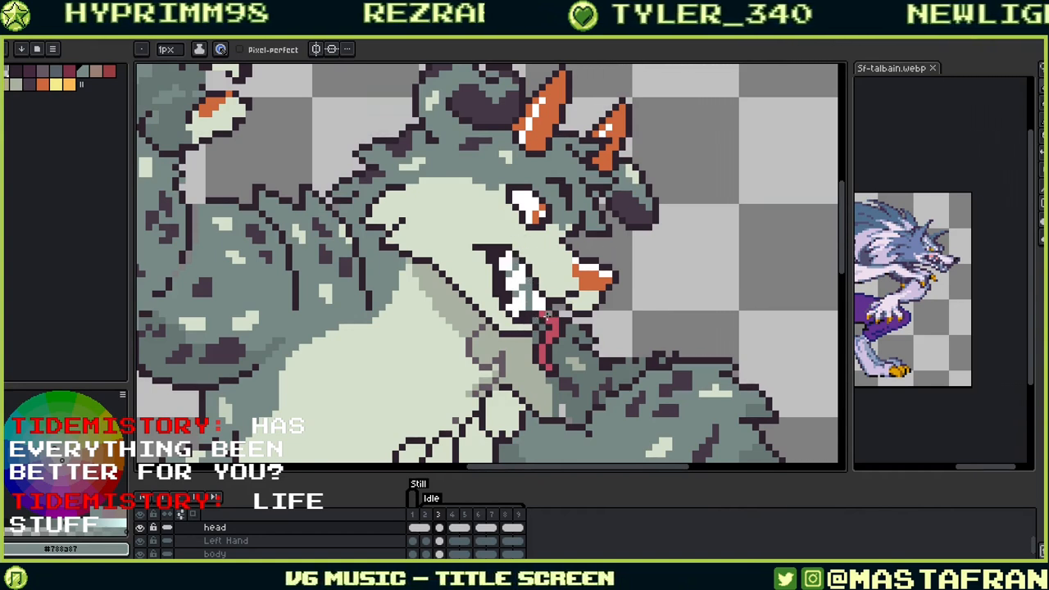
alt+click(545, 316)
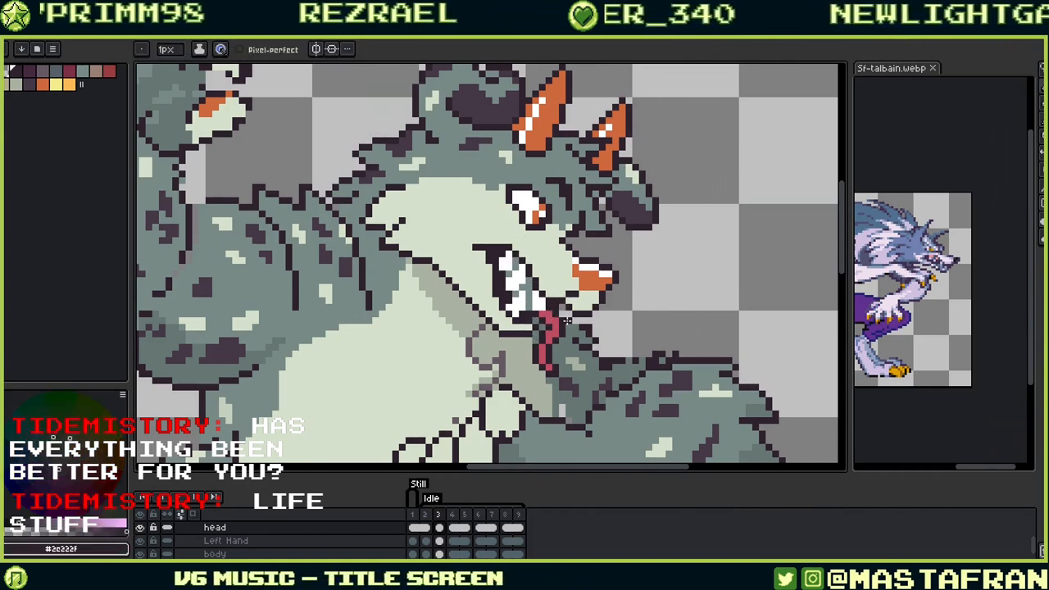
alt+click(531, 301)
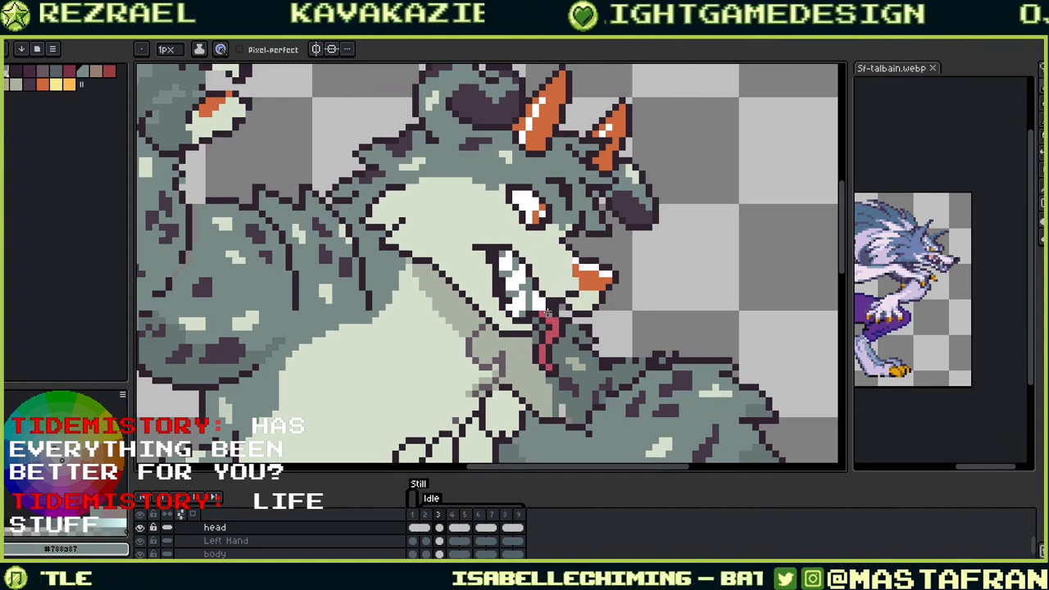
alt+click(521, 270)
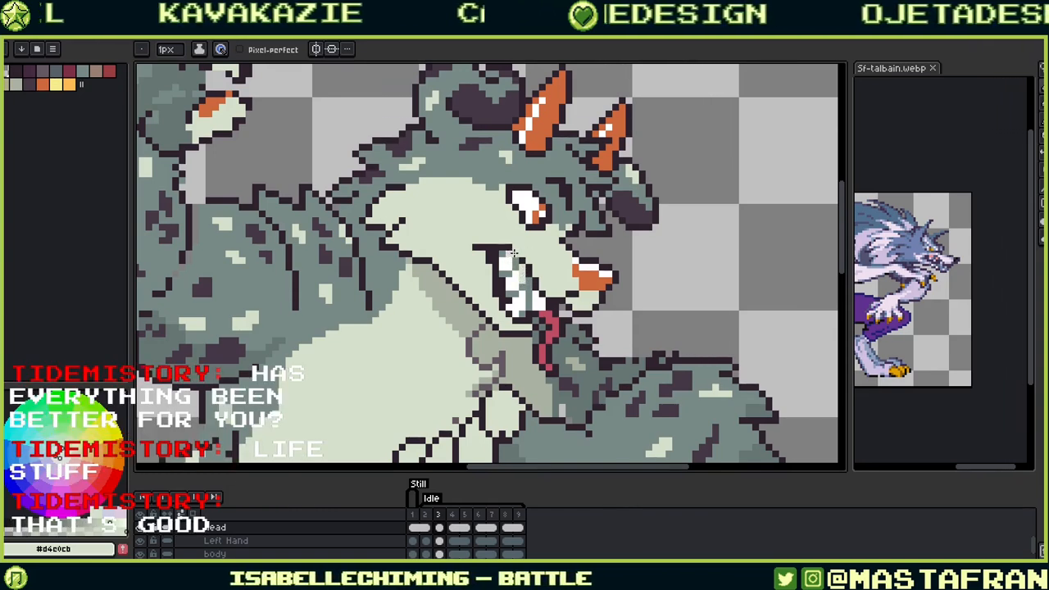
drag(562, 306, 571, 271)
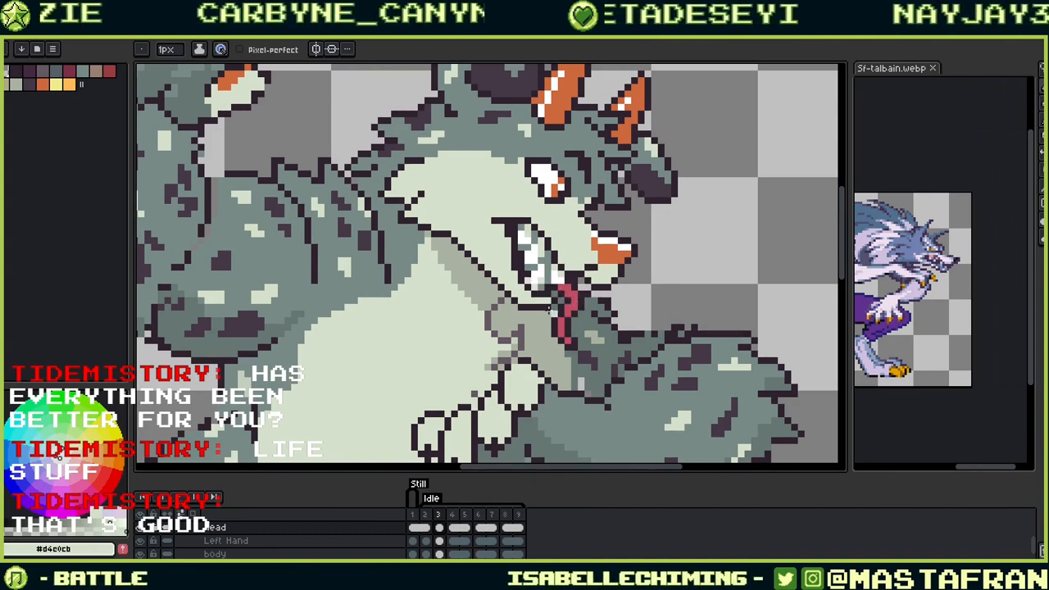
mouse_move(550, 310)
mouse_down()
mouse_move(495, 342)
mouse_move(494, 313)
mouse_move(526, 338)
mouse_up()
Step: Separate the teeth with dark #2e222f pixels and retouch the lower lip beside the tongue in pale #d4e0cb
alt+click(501, 305)
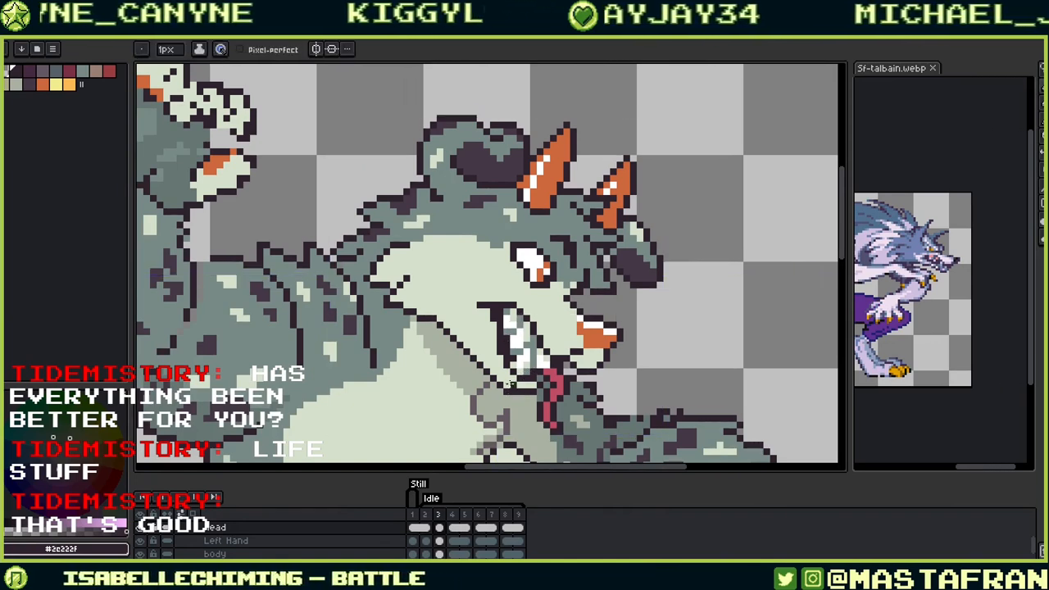
drag(533, 372, 609, 321)
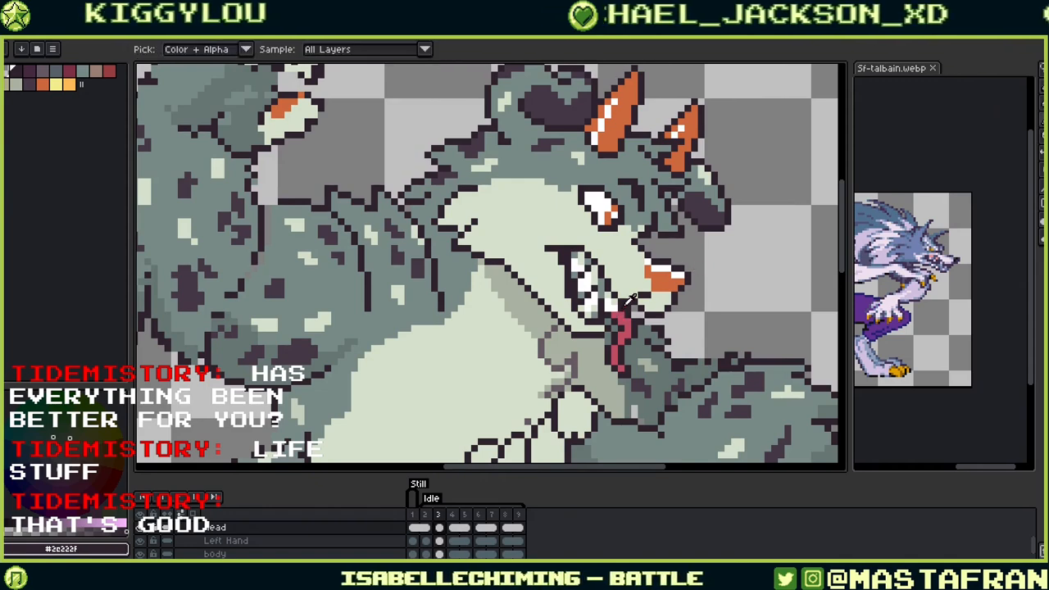
drag(630, 300, 614, 276)
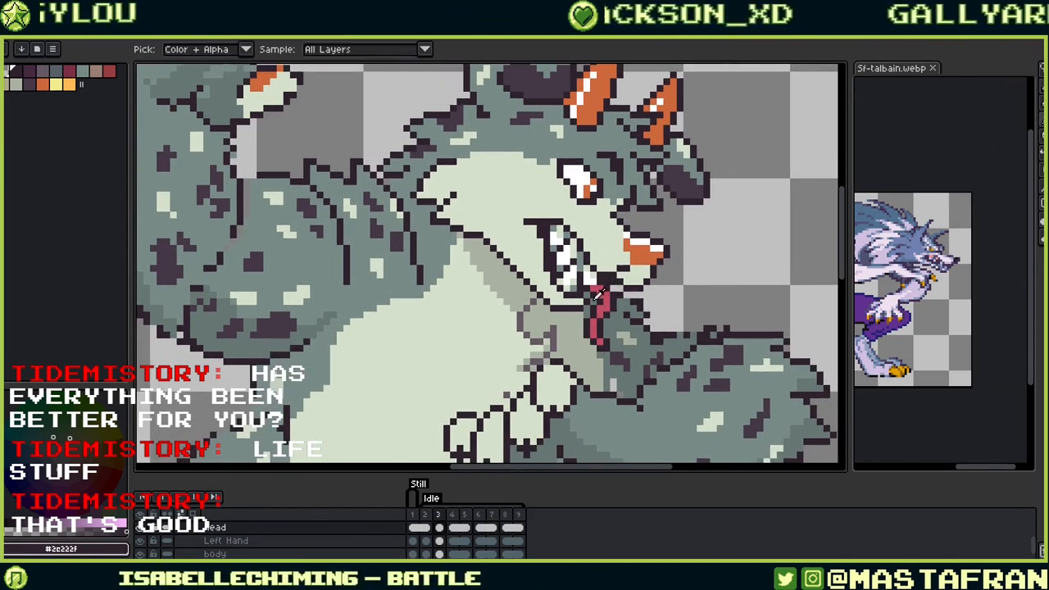
alt+click(585, 297)
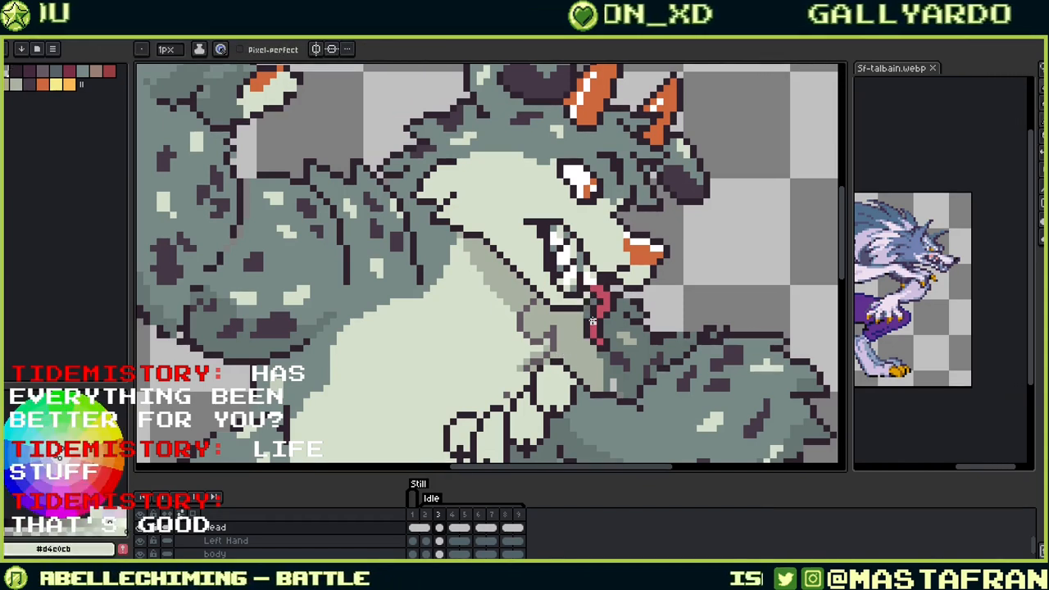
key(alt)
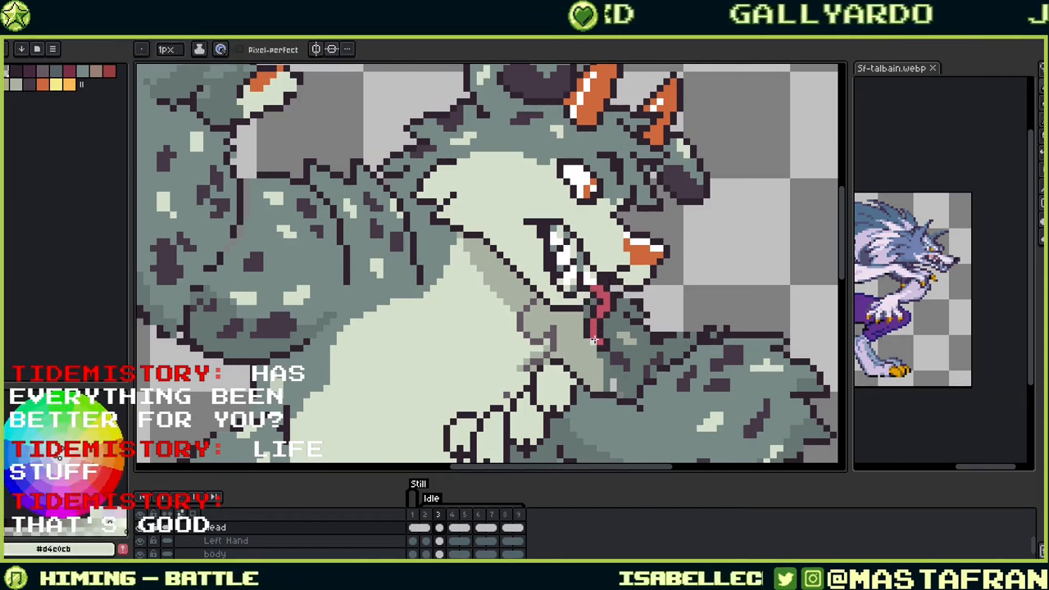
Step: Refine the edges of the front teeth and upper lip above the tongue with dark #2e222f and pale #d4e0cb
alt+click(609, 272)
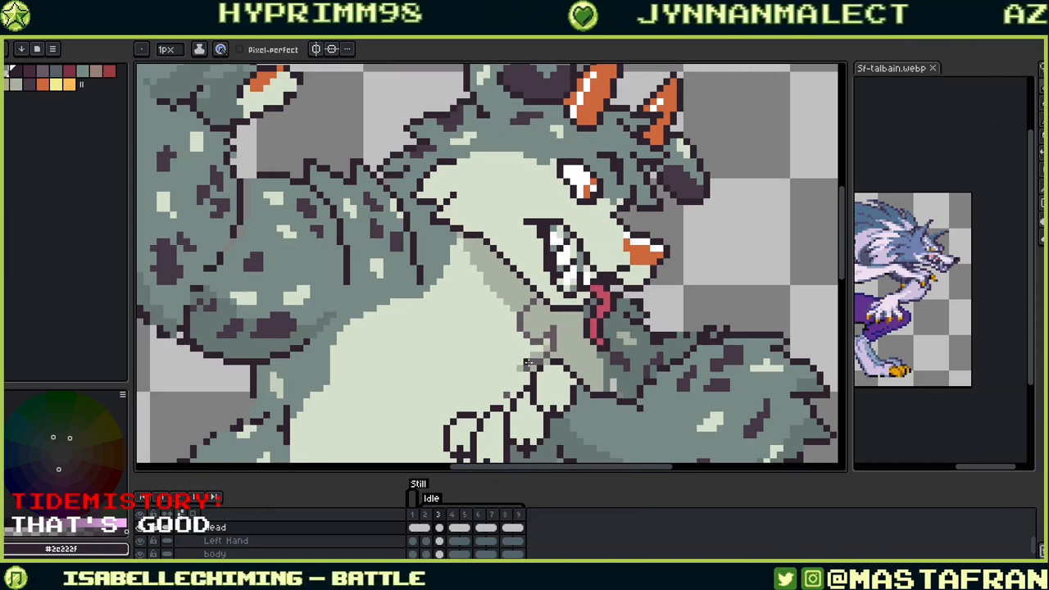
key(i)
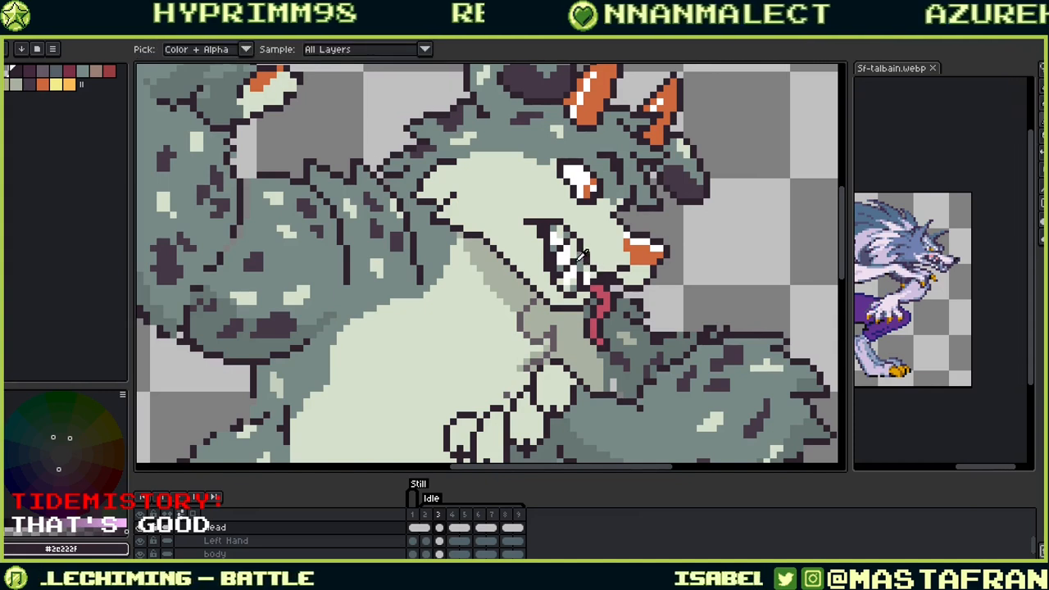
key(v)
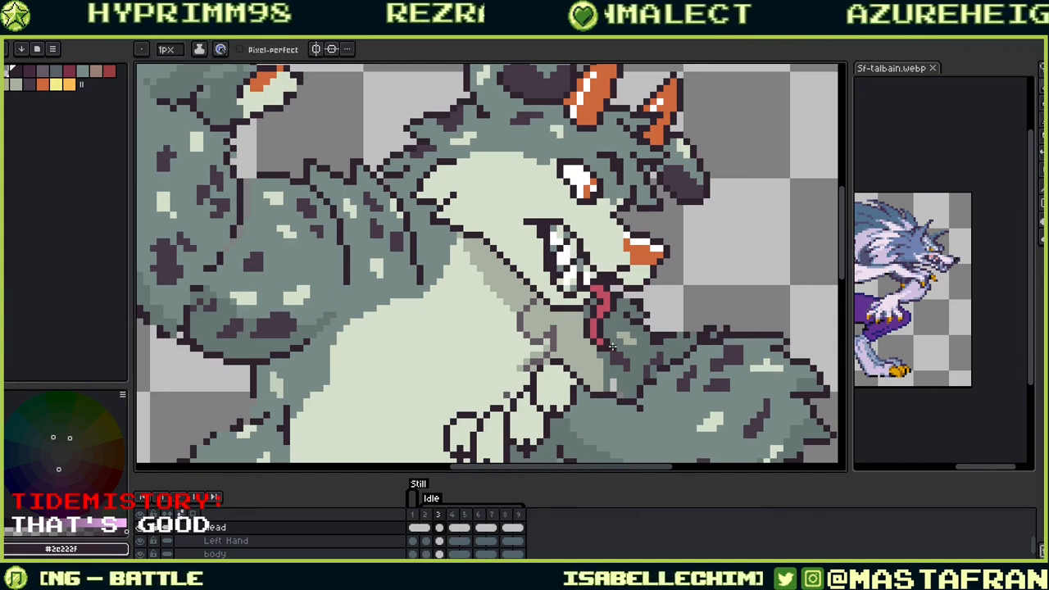
key(i)
click(588, 253)
key(b)
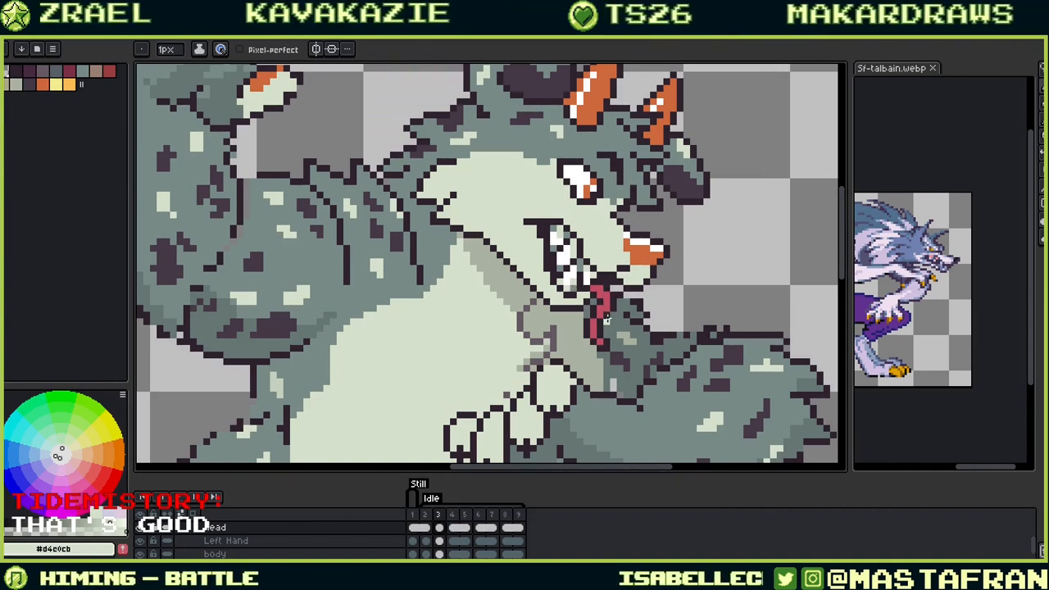
key(alt)
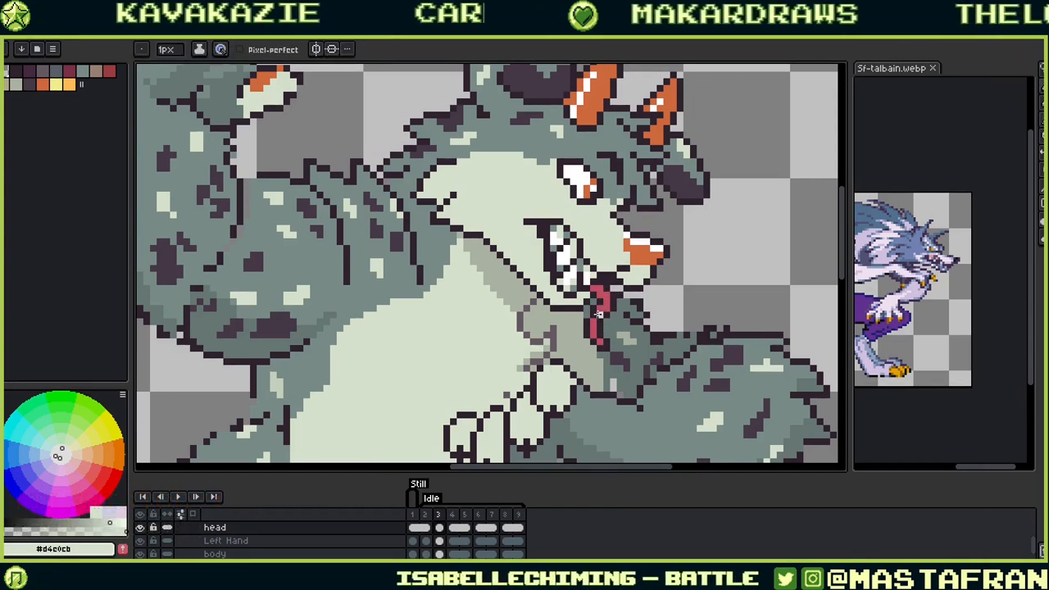
Step: Clean up the chin and the snout's underside around the tongue in frame 3 with dark #2e222f and pale #d4e0cb
alt+click(554, 308)
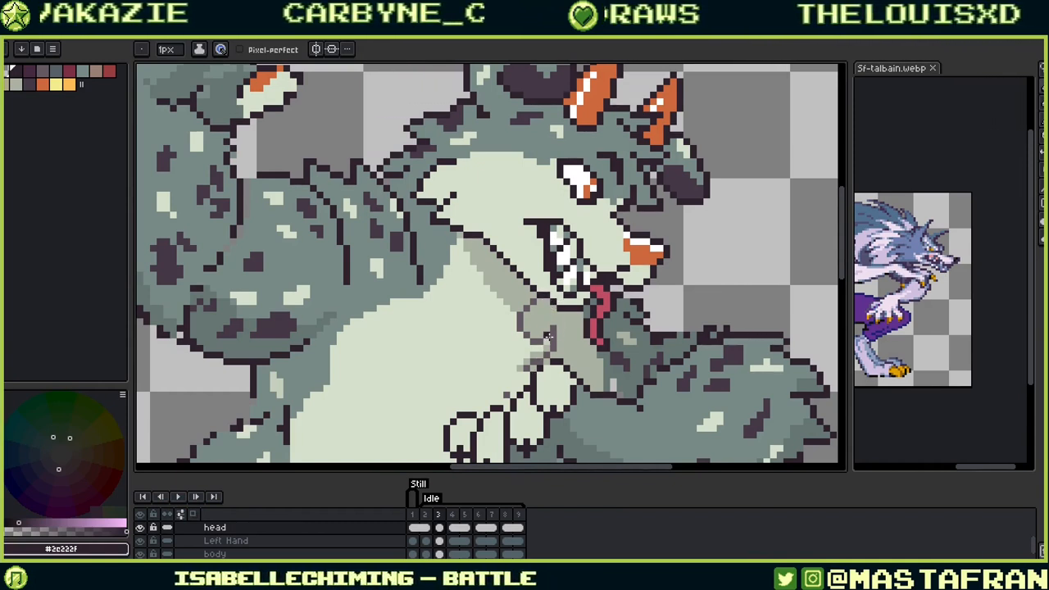
key(alt)
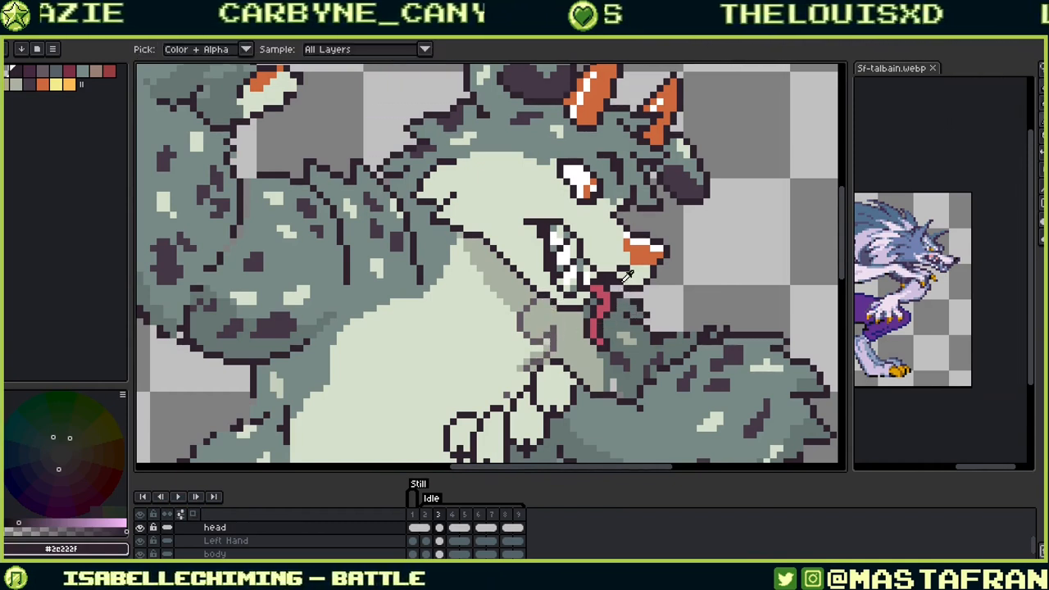
alt+click(630, 281)
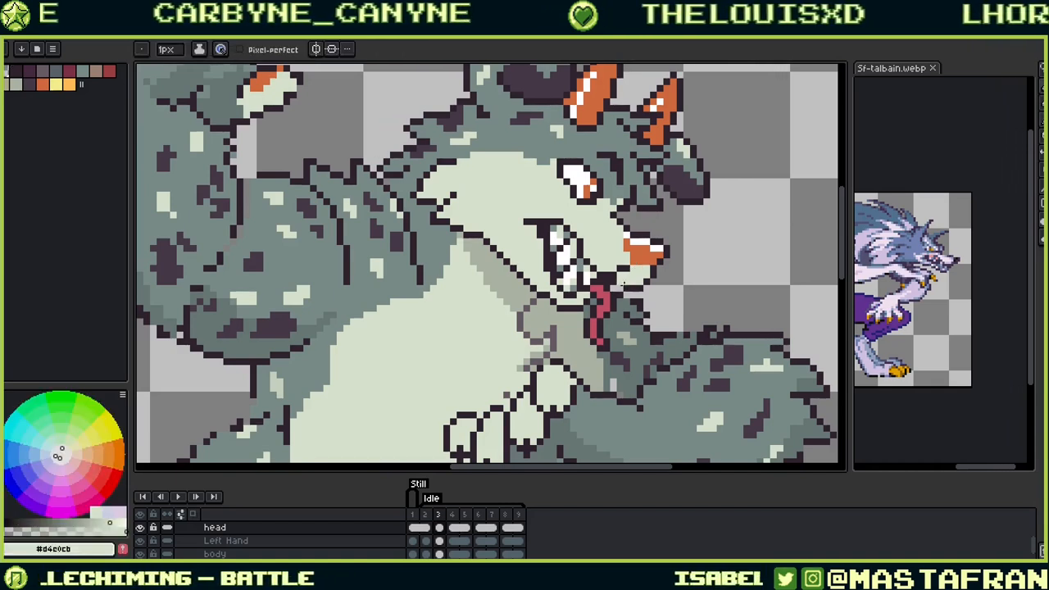
alt+click(638, 284)
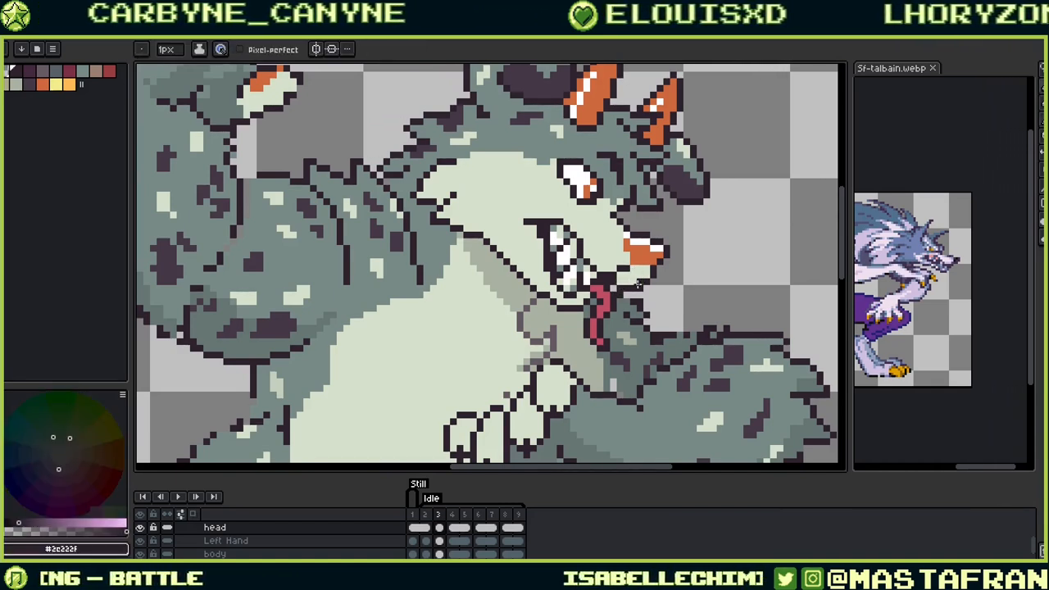
drag(632, 295, 624, 305)
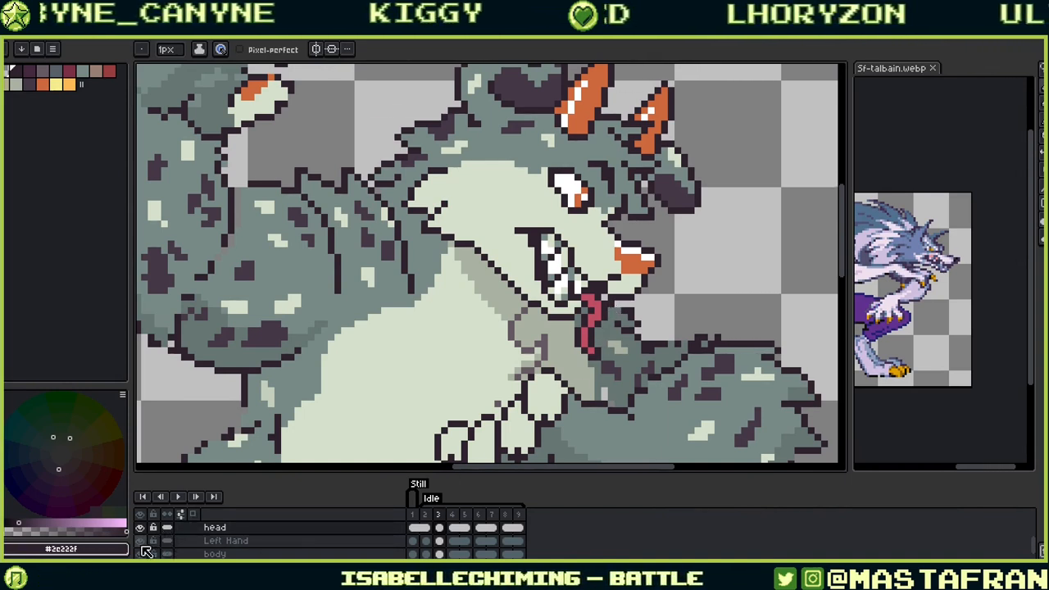
Step: Hide every body, arm and leg layer so that only the head layer stays visible
drag(143, 542, 142, 565)
scroll(180, 524, down, 2)
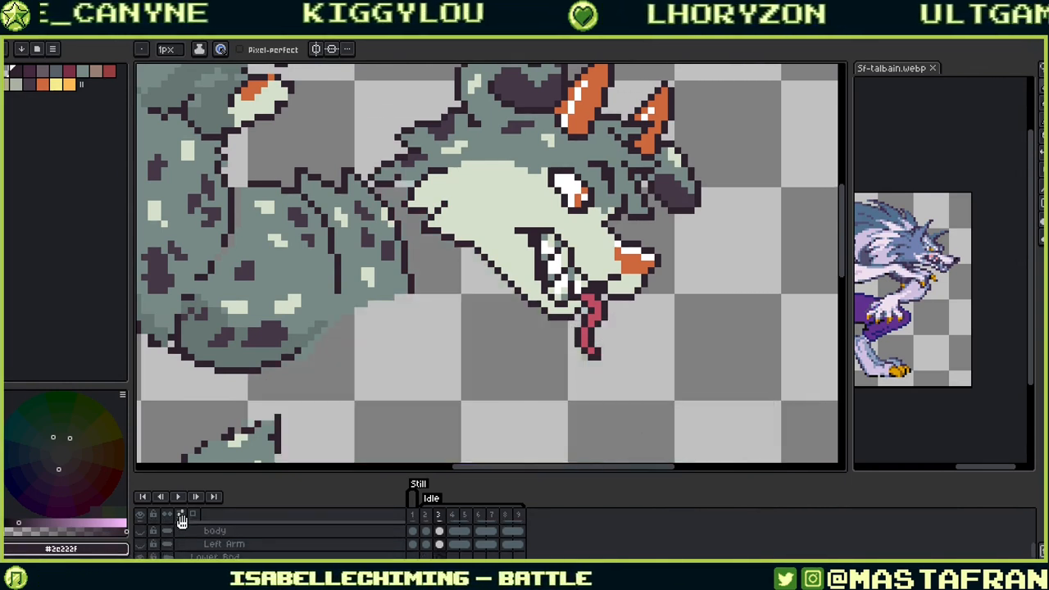
scroll(166, 547, down, 1)
scroll(164, 543, up, 4)
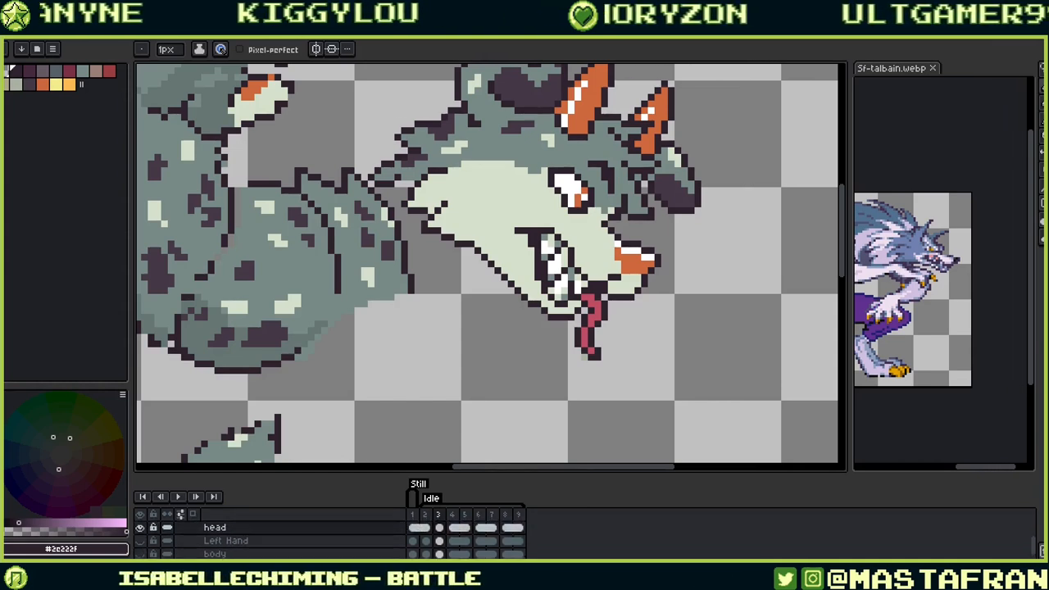
drag(144, 540, 144, 526)
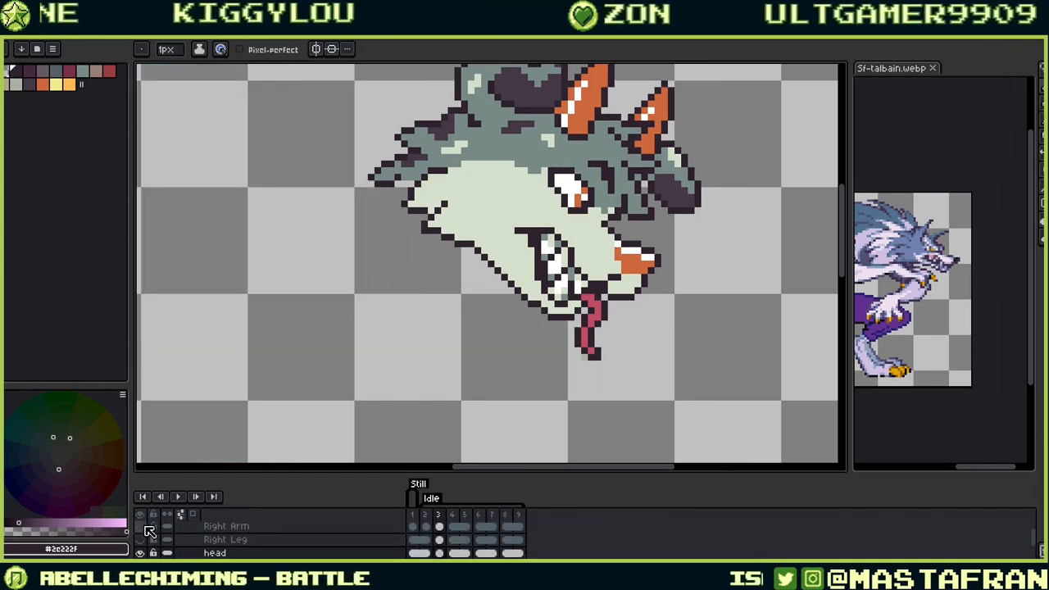
Step: Shade the lower tooth in frame 2 with pale #d4e0cb and grey-green #788a87, touching up the mouth edge with dark #2e222f
drag(550, 353, 450, 433)
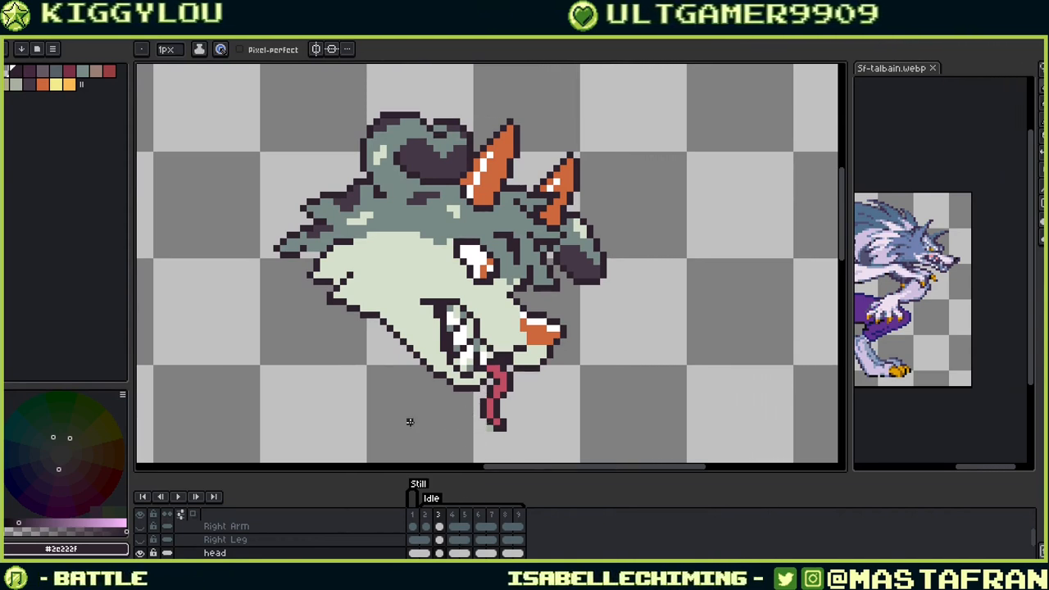
key(comma)
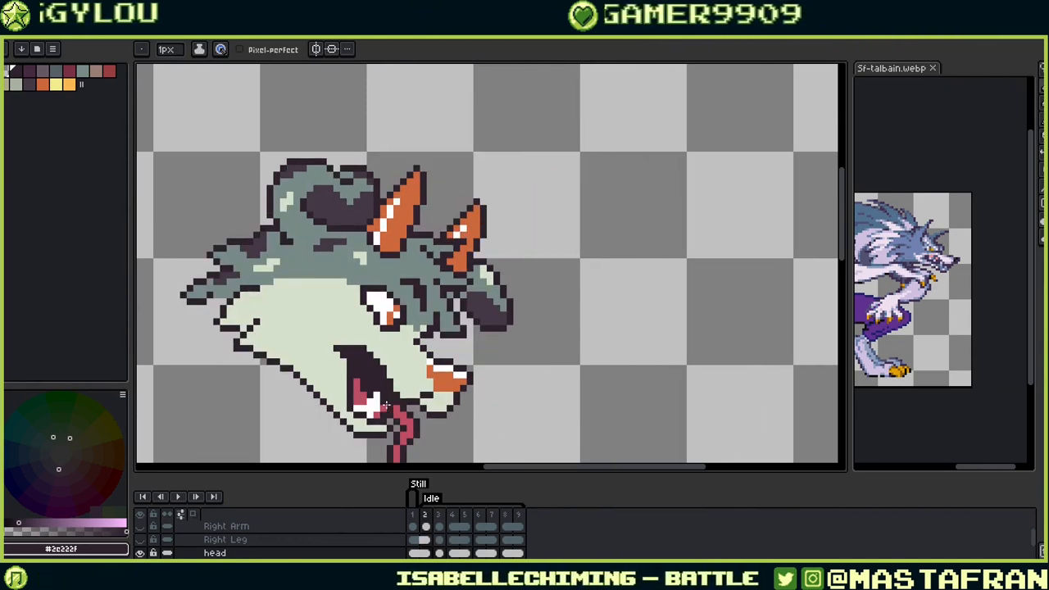
drag(388, 406, 536, 304)
key(i)
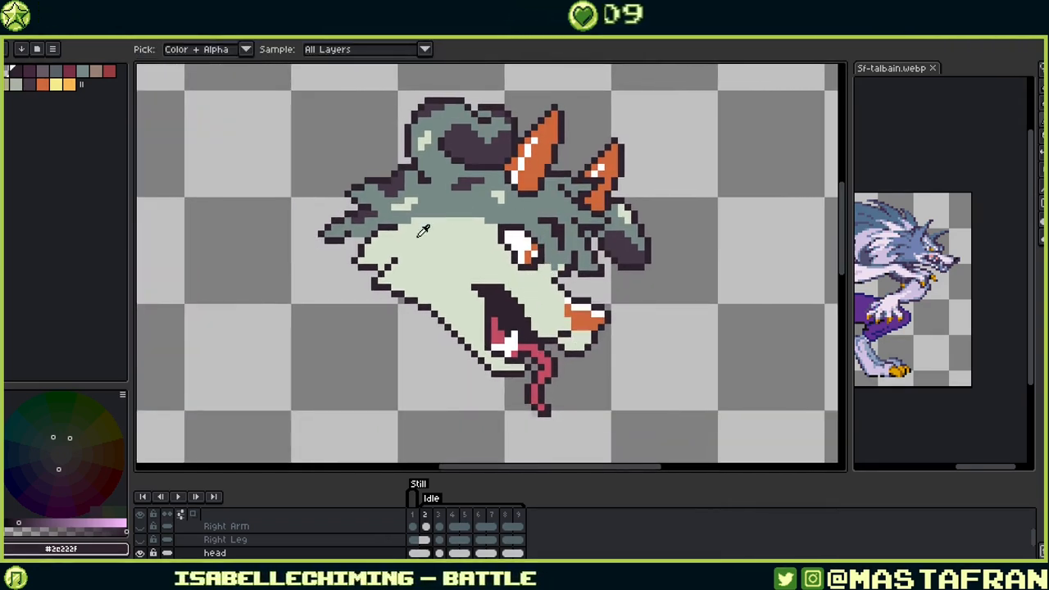
click(464, 268)
key(b)
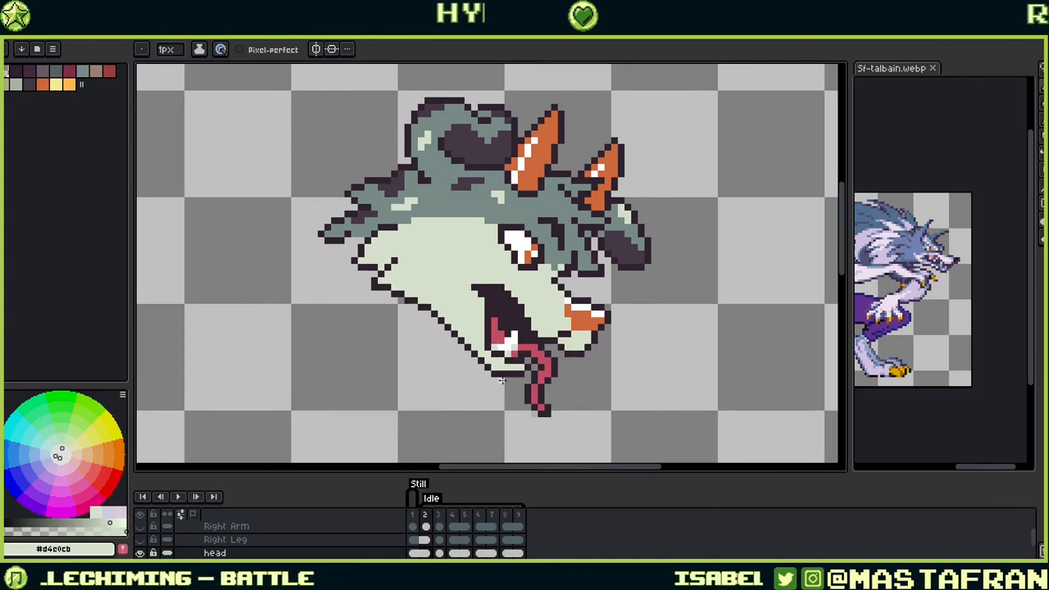
key(i)
click(558, 250)
key(b)
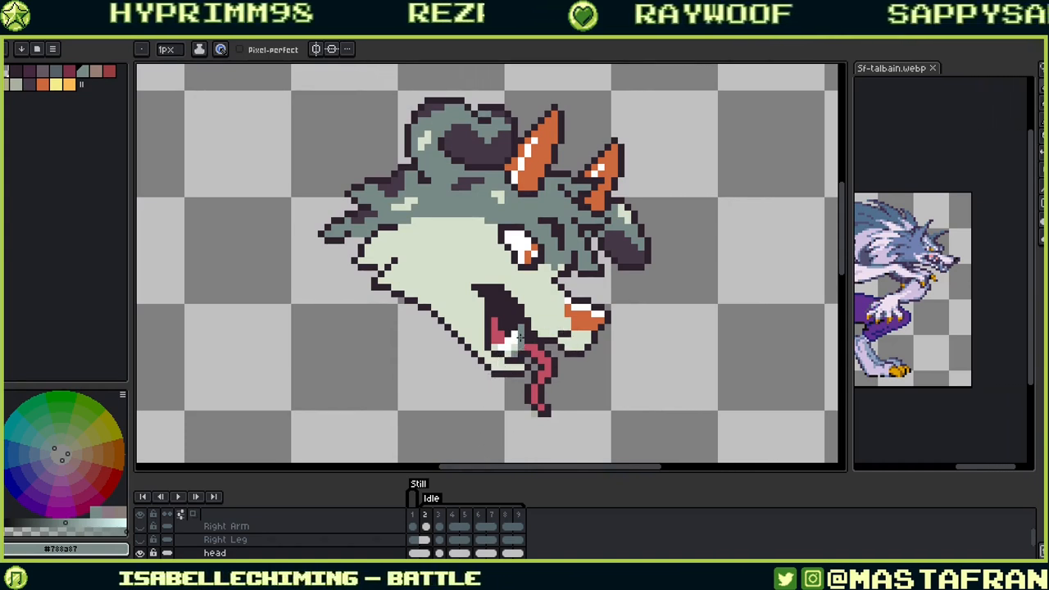
alt+click(530, 337)
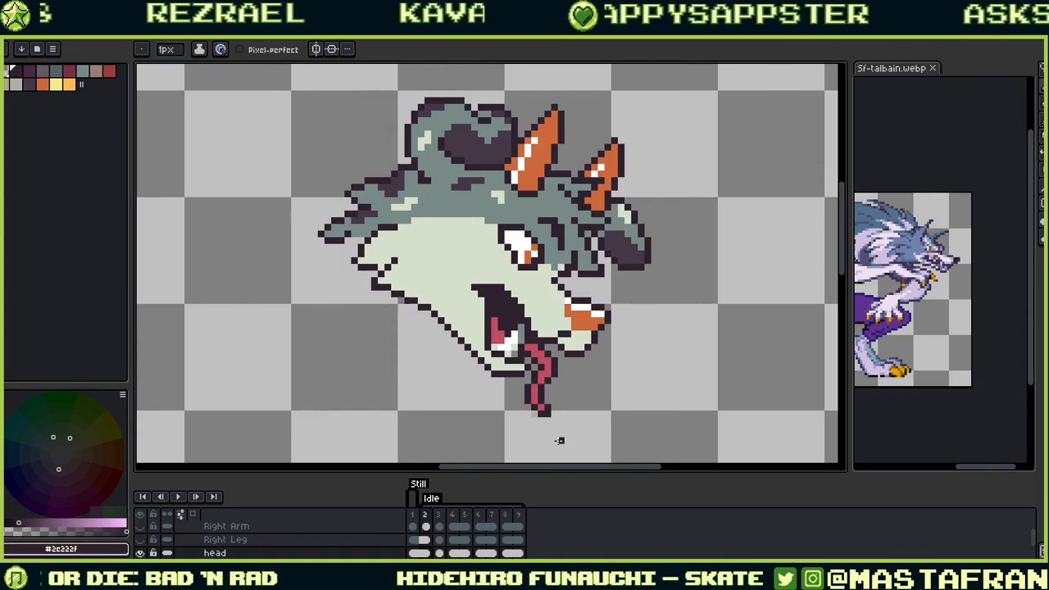
Step: Lasso the upper head and snout in frame 5 and shift them slightly up and forward to open the mouth wider
scroll(600, 373, down, 2)
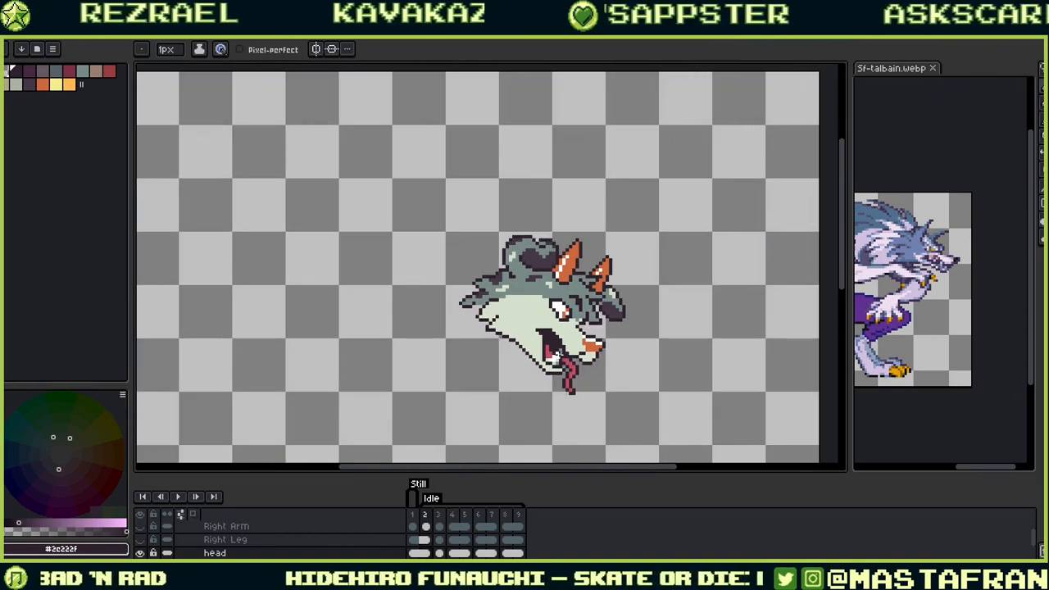
scroll(585, 351, up, 1)
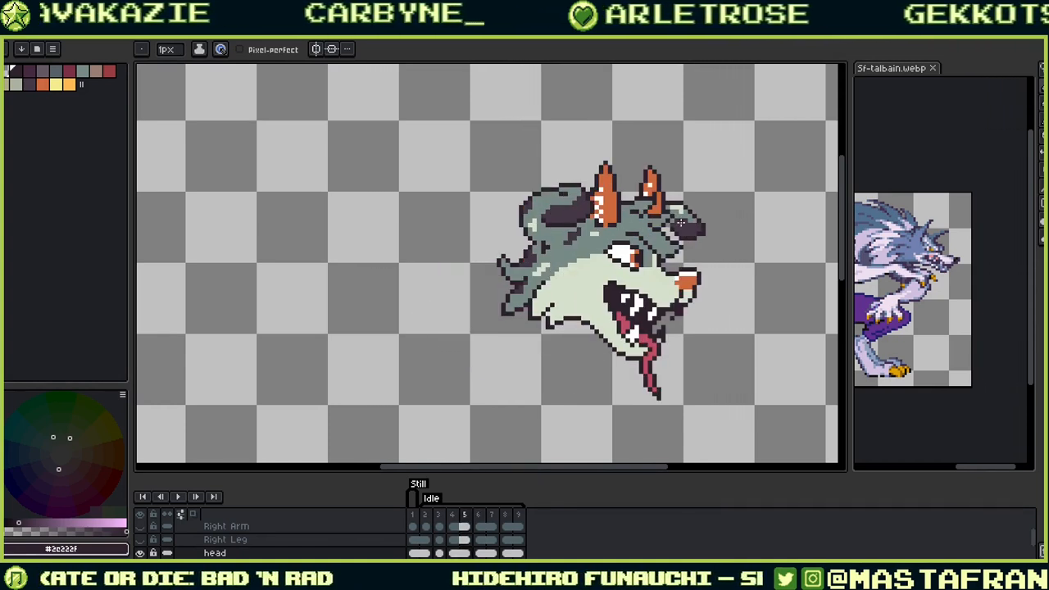
key(m)
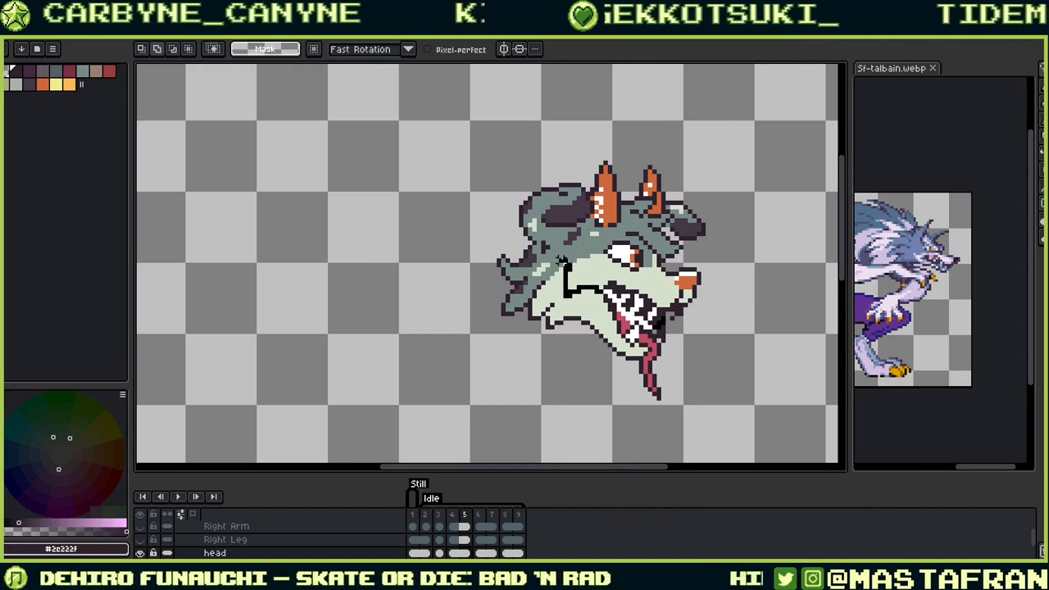
mouse_move(554, 256)
mouse_down()
mouse_move(492, 224)
mouse_move(633, 115)
mouse_move(774, 226)
mouse_move(738, 301)
mouse_move(690, 325)
mouse_move(699, 281)
mouse_up()
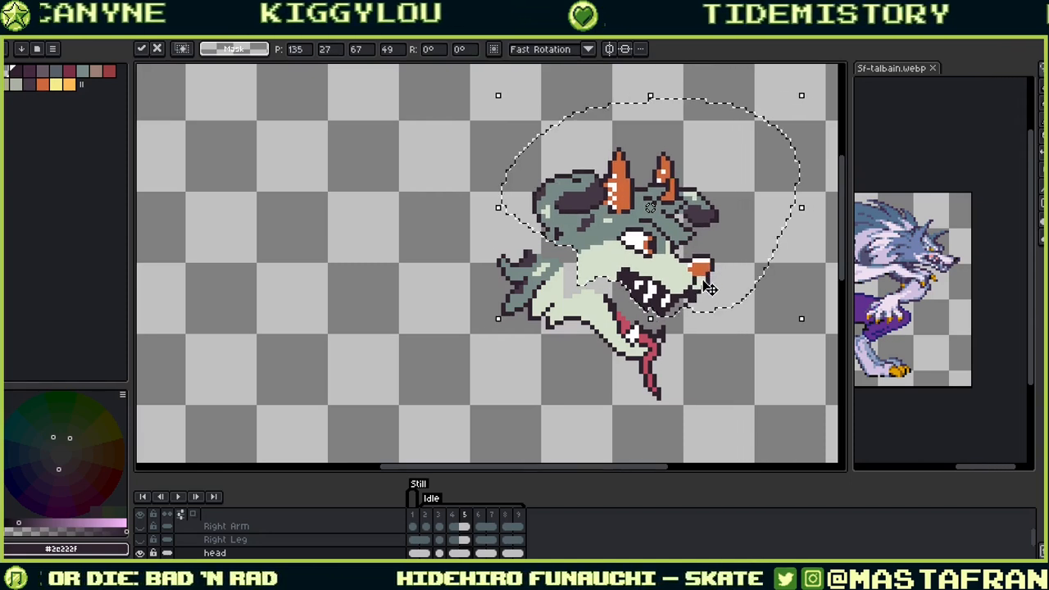
click(636, 350)
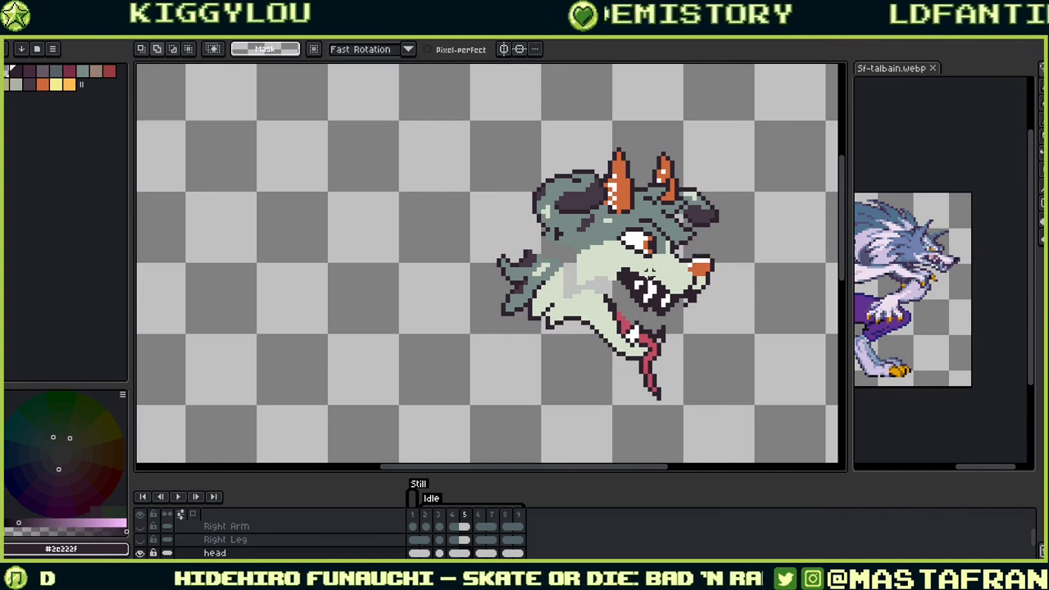
Step: Close the rear mouth outline in frame 5 and fill the gap between the jaws with dark #2e222f
key(b)
alt+click(630, 275)
drag(615, 308, 620, 283)
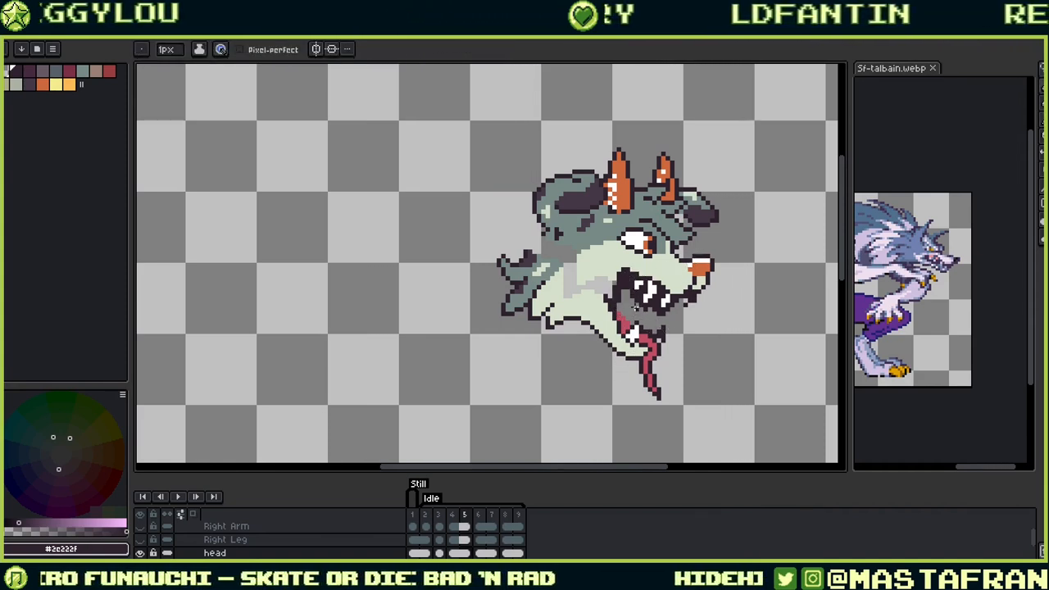
alt+click(633, 321)
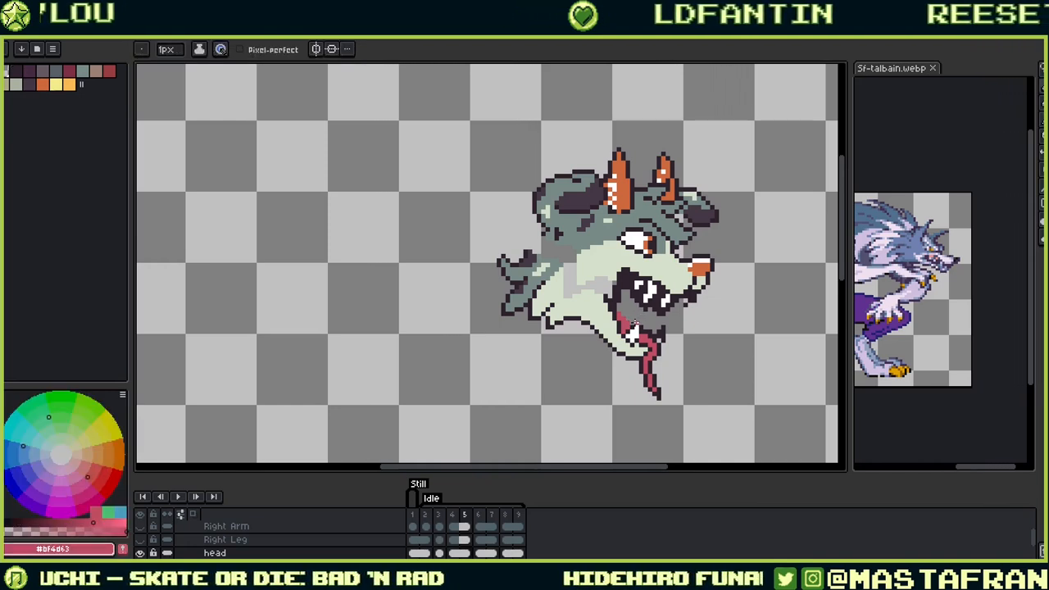
alt+click(641, 319)
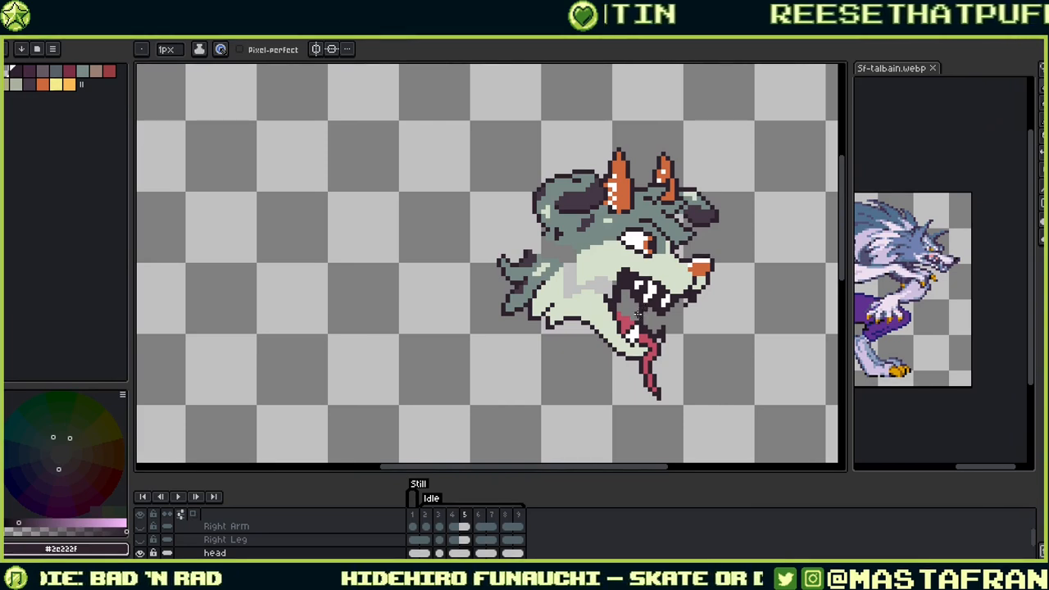
key(g)
key(b)
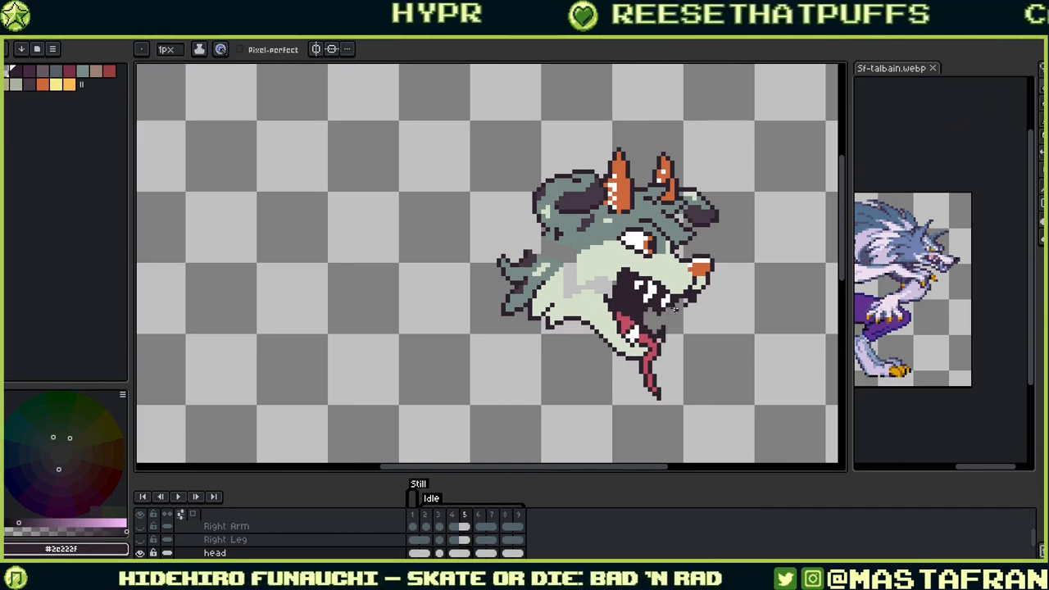
Step: Refine the front teeth and reshape the mouth's upper rear corner using dark #2e222f and pale #d4e0cb
key(alt)
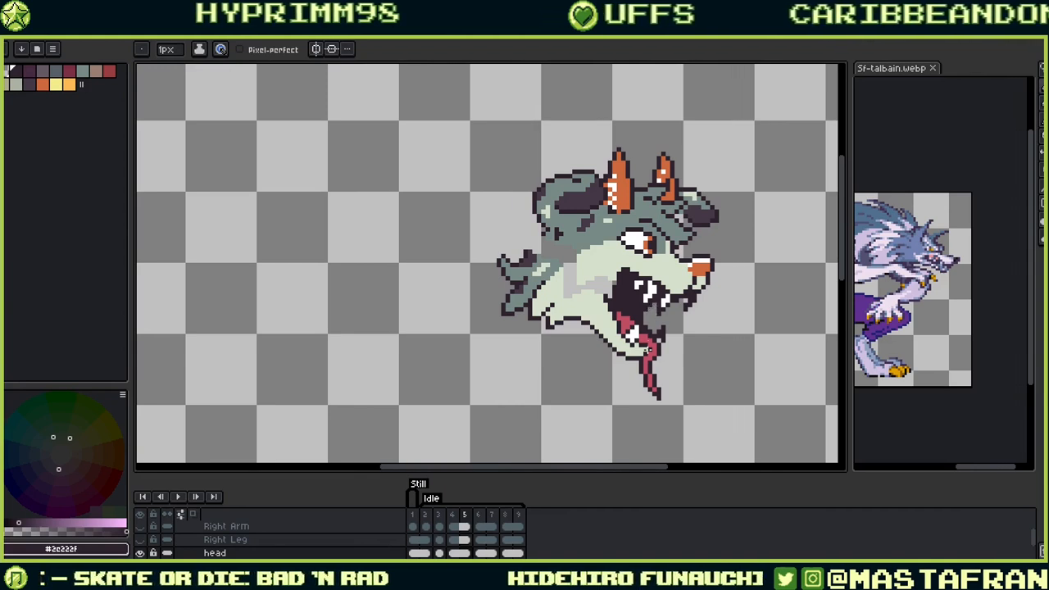
drag(660, 308, 645, 363)
key(alt)
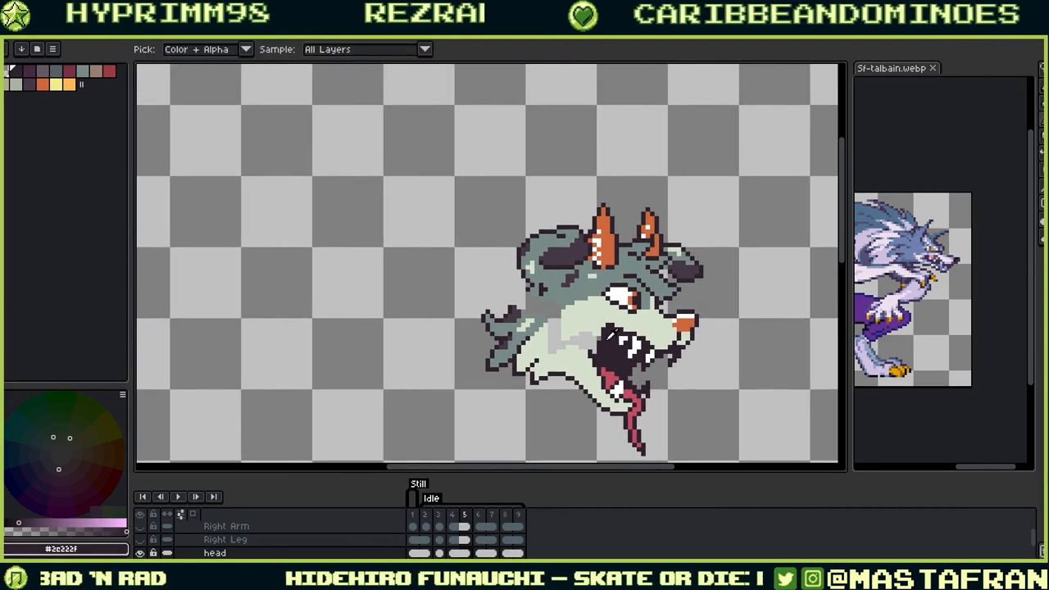
alt+click(588, 336)
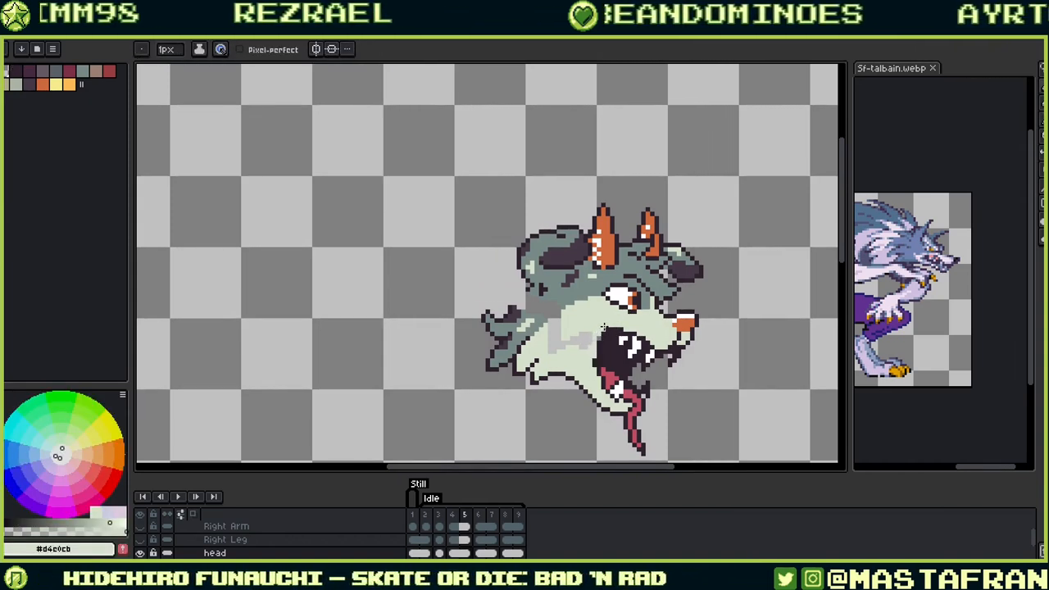
alt+click(604, 337)
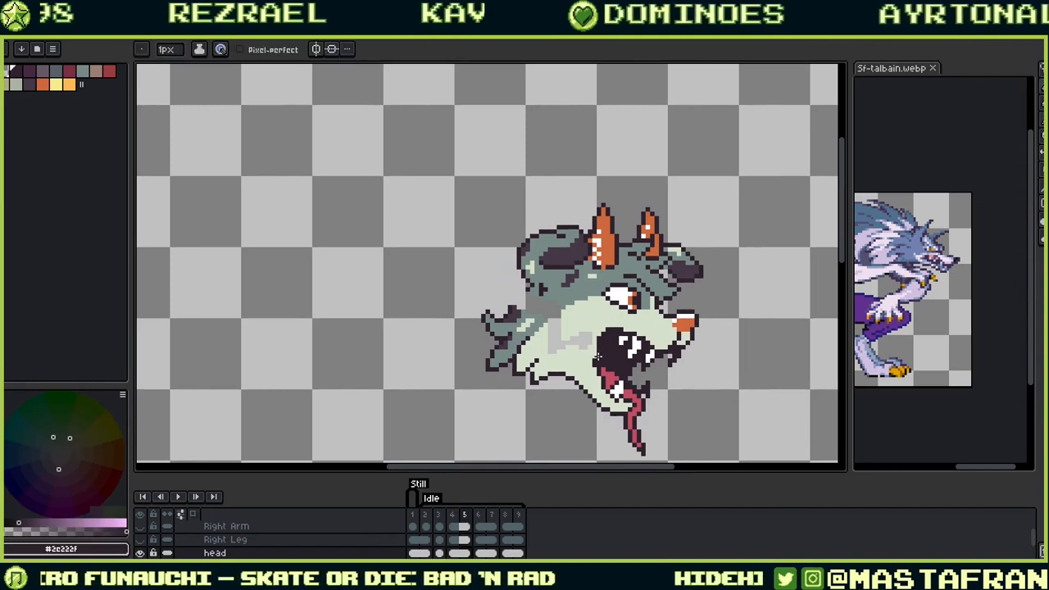
Step: Fill the cheek gap with pale #d4e0cb and rework its border with the head fur in grey-green #788a87
alt+click(590, 334)
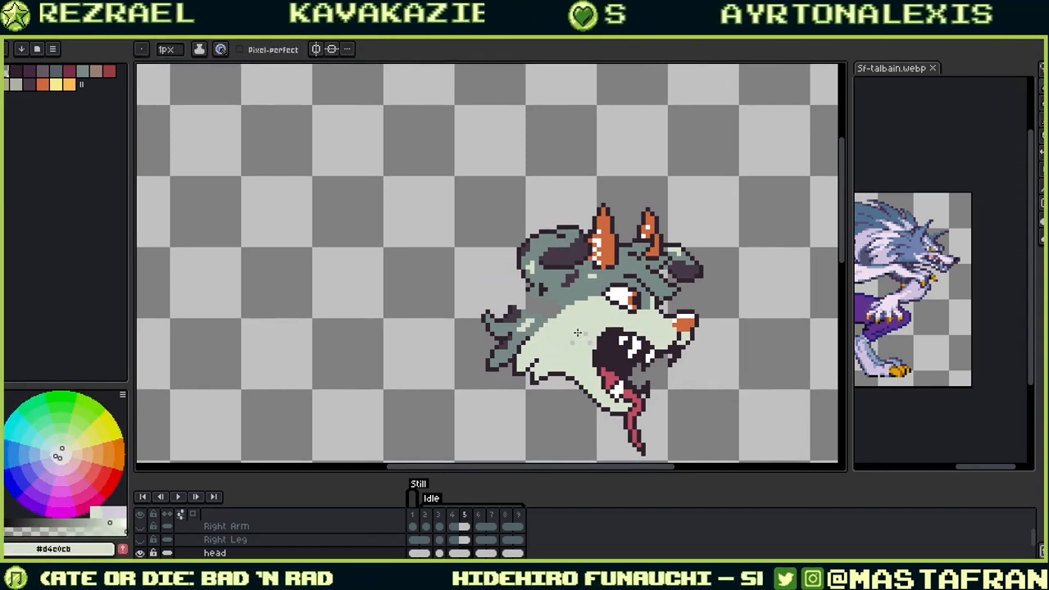
alt+click(538, 320)
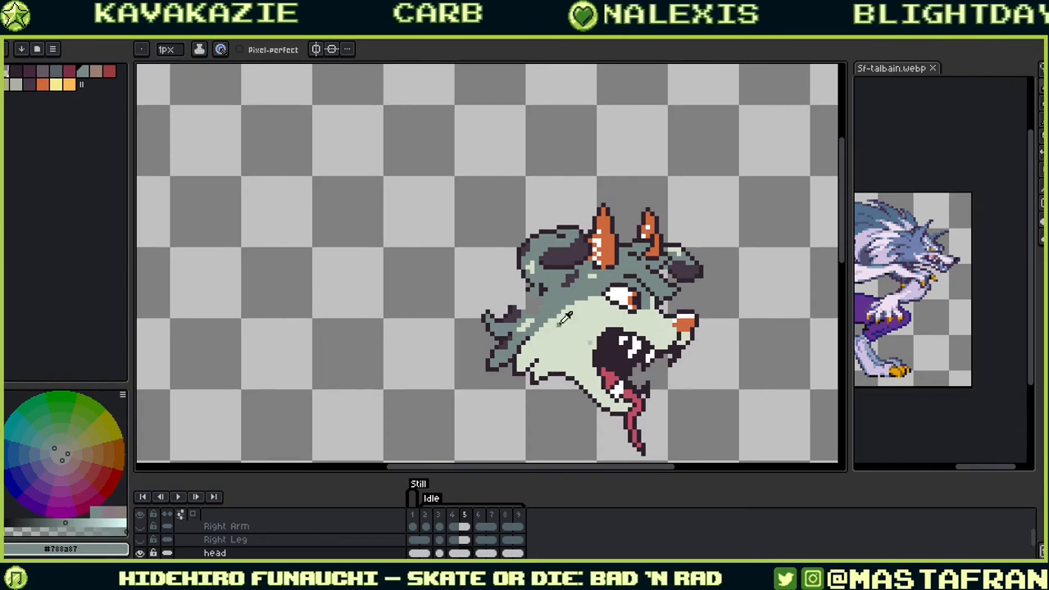
alt+click(561, 325)
alt+click(587, 291)
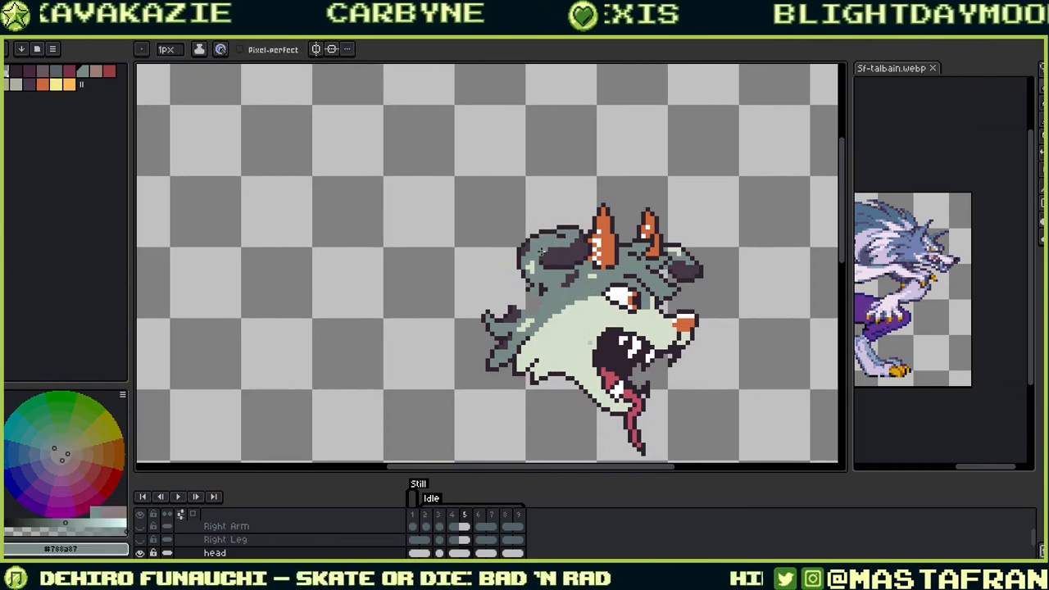
Step: Reconnect the outline behind the ear to the neck tuft with dark #2e222f and fill the gap with grey-green #788a87
scroll(509, 328, up, 2)
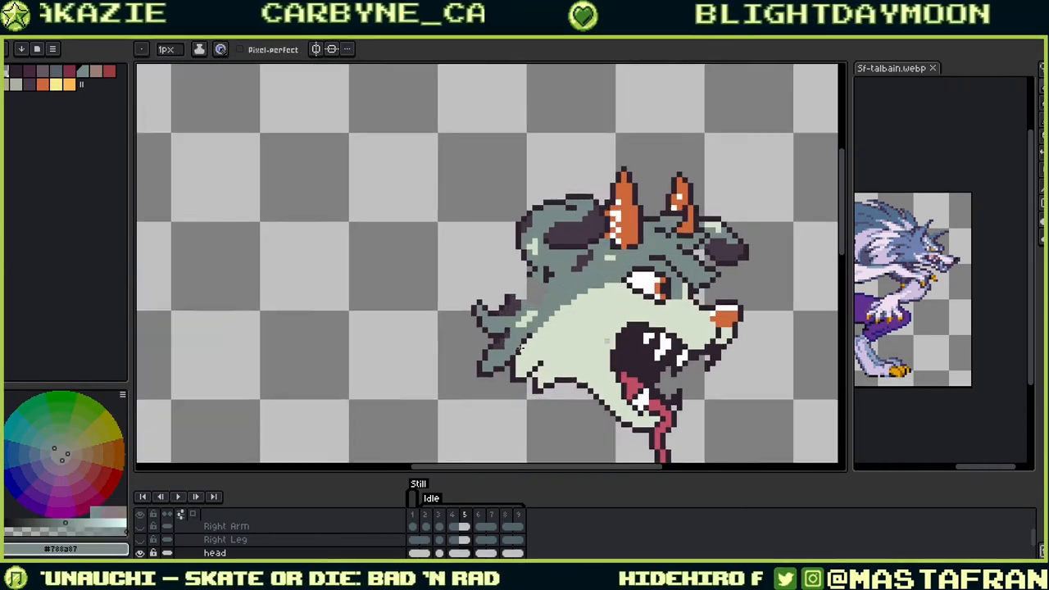
alt+click(516, 264)
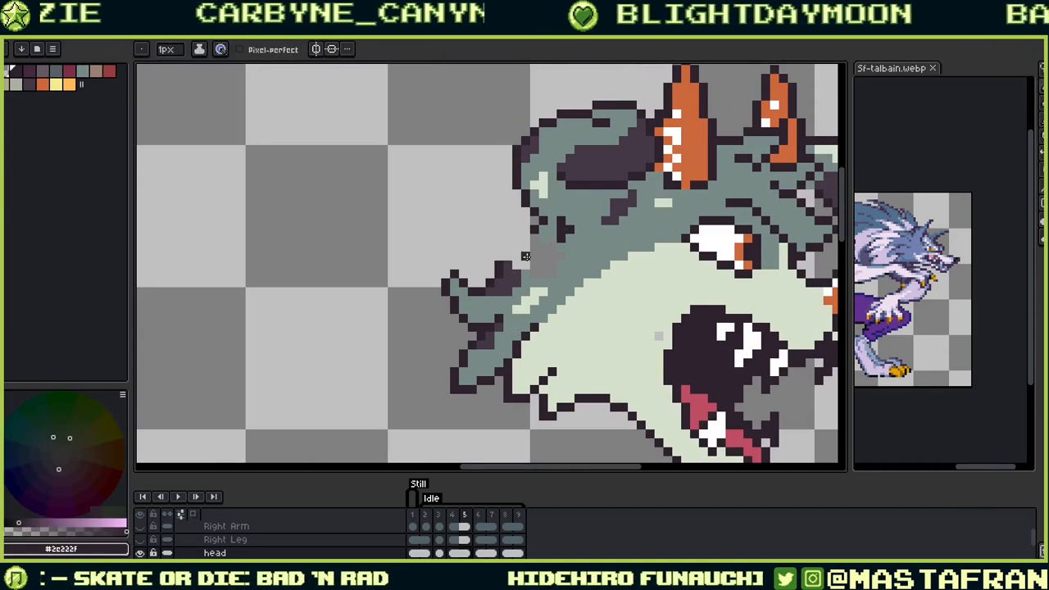
mouse_move(499, 269)
mouse_down()
mouse_move(543, 224)
mouse_move(558, 243)
mouse_move(533, 291)
mouse_up()
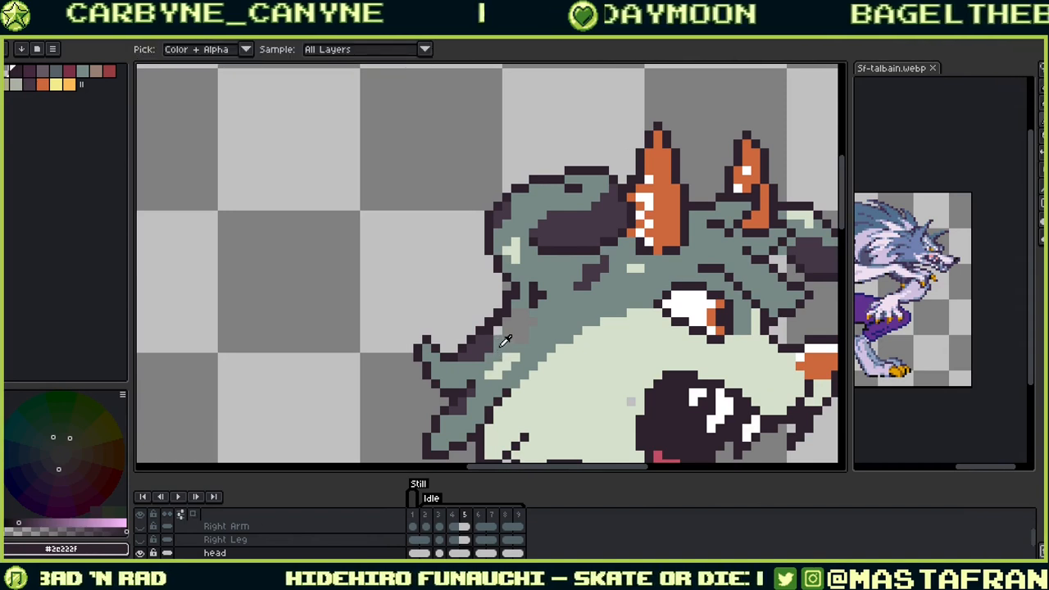
alt+click(497, 329)
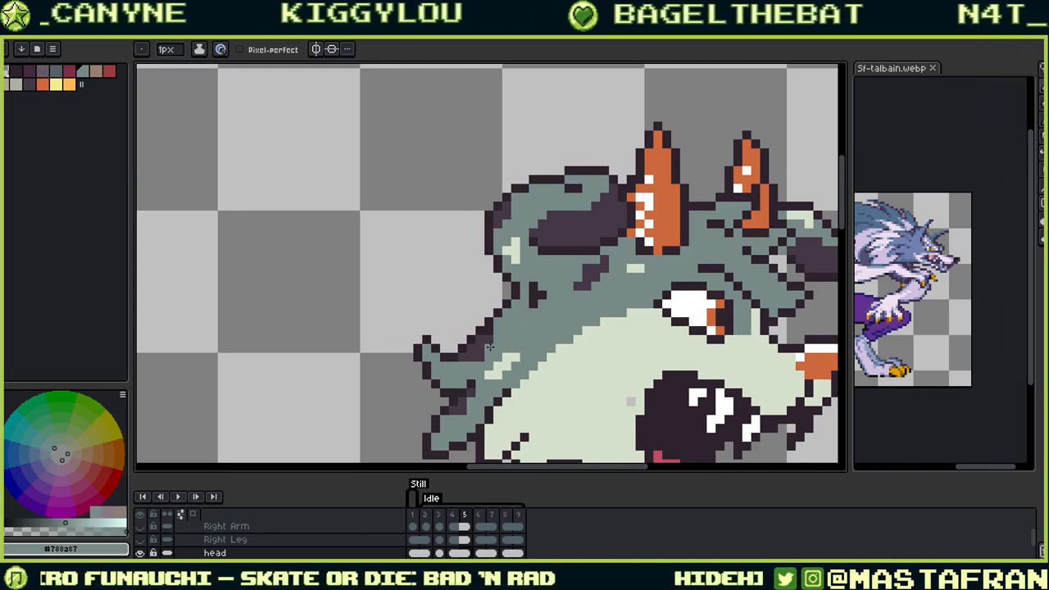
drag(506, 332, 495, 351)
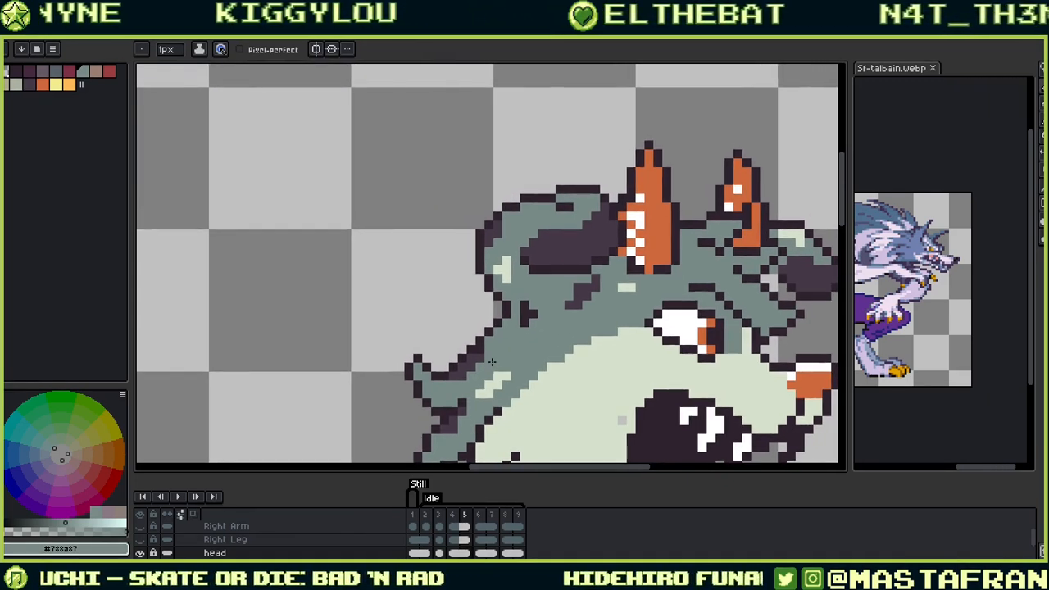
Step: Rework the short fur line between the rear ear's base and the neck with dark #2e222f and grey-green #788a87
alt+click(590, 291)
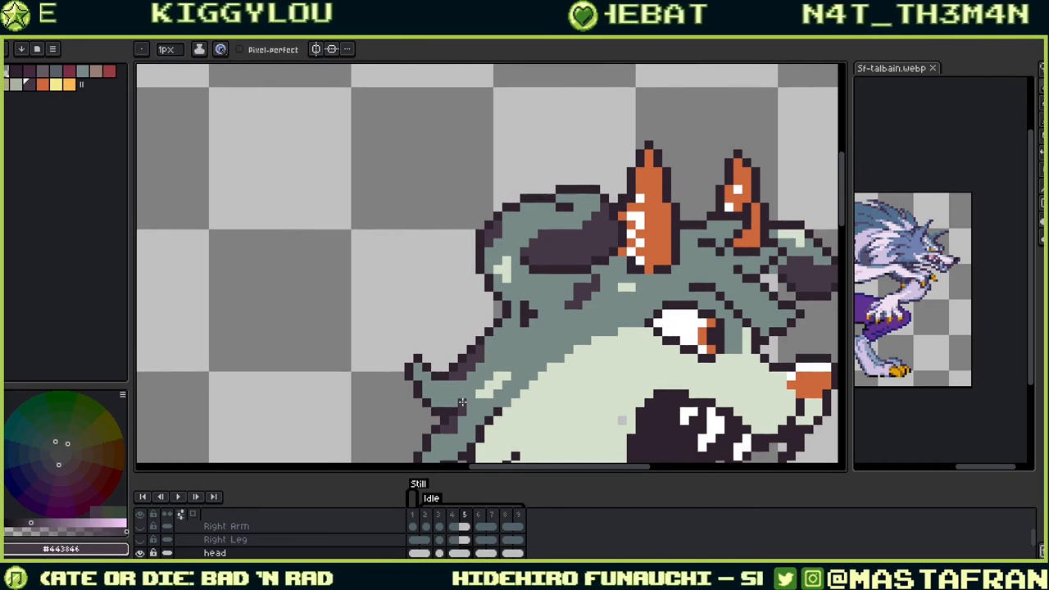
alt+click(544, 321)
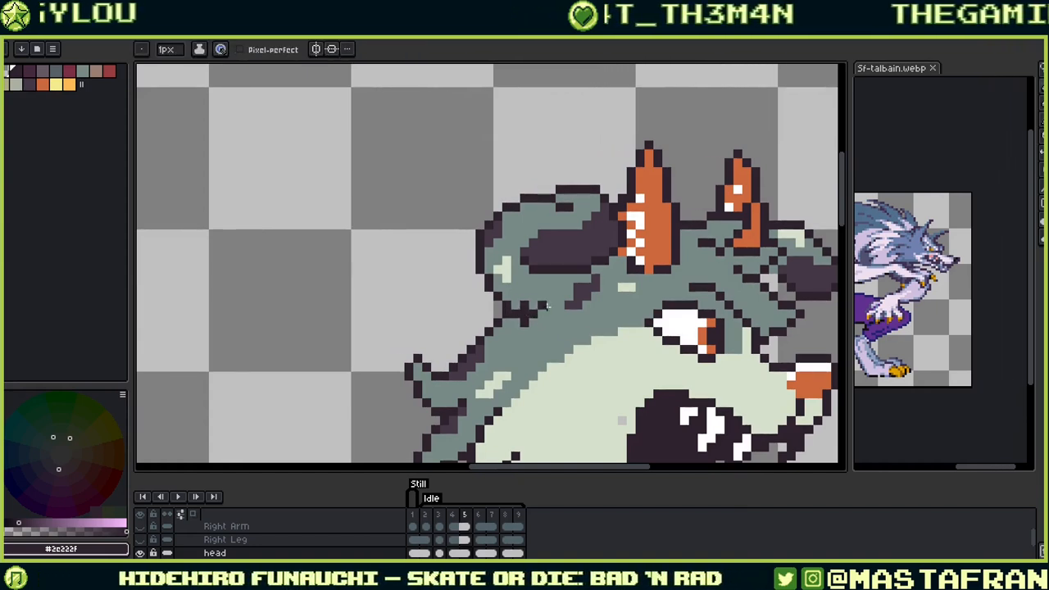
alt+click(517, 323)
click(522, 321)
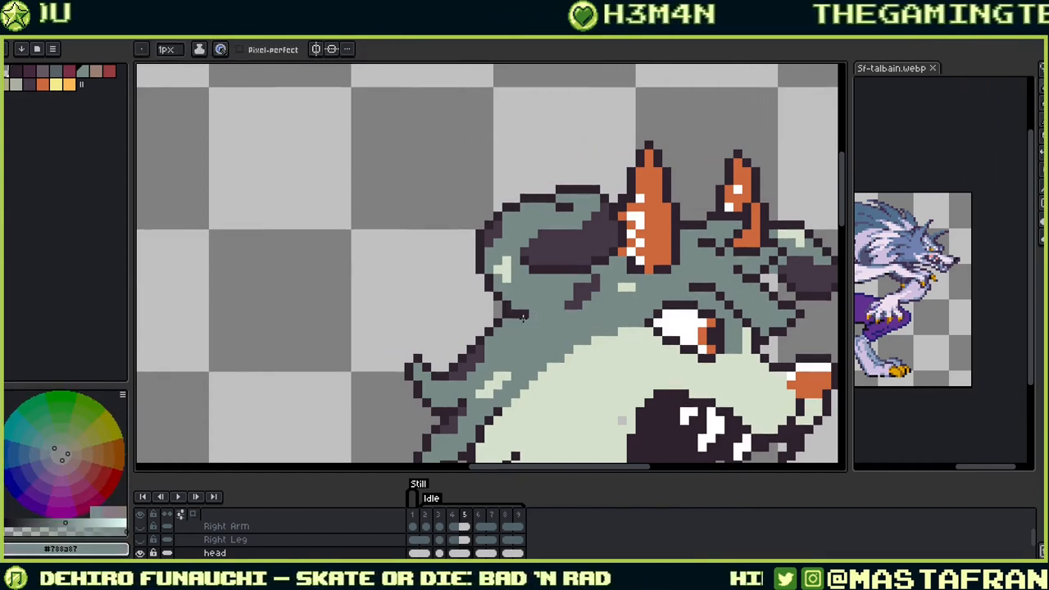
alt+click(521, 316)
alt+click(518, 320)
click(517, 317)
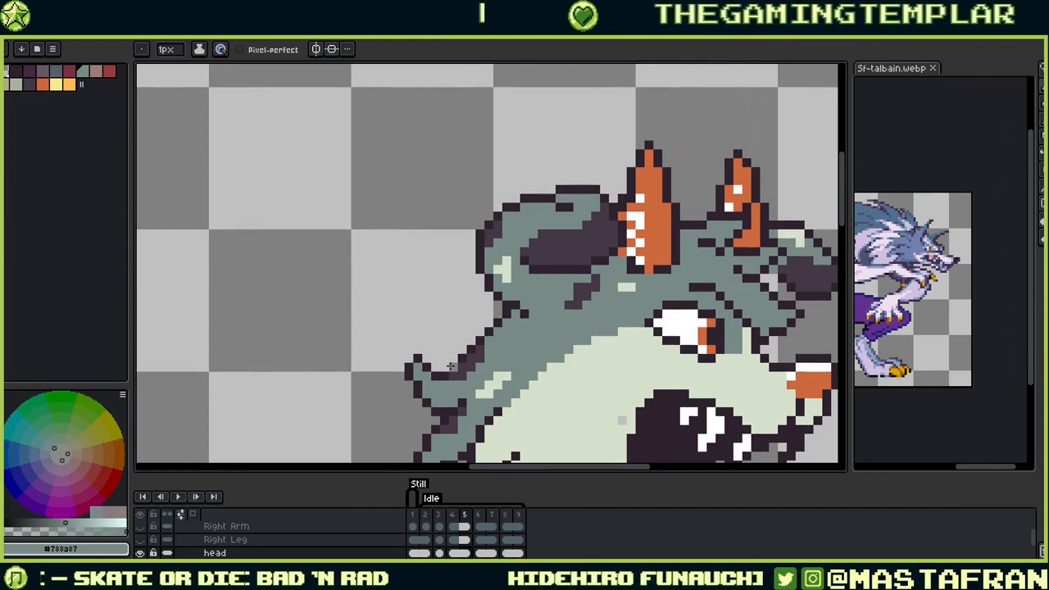
alt+click(529, 313)
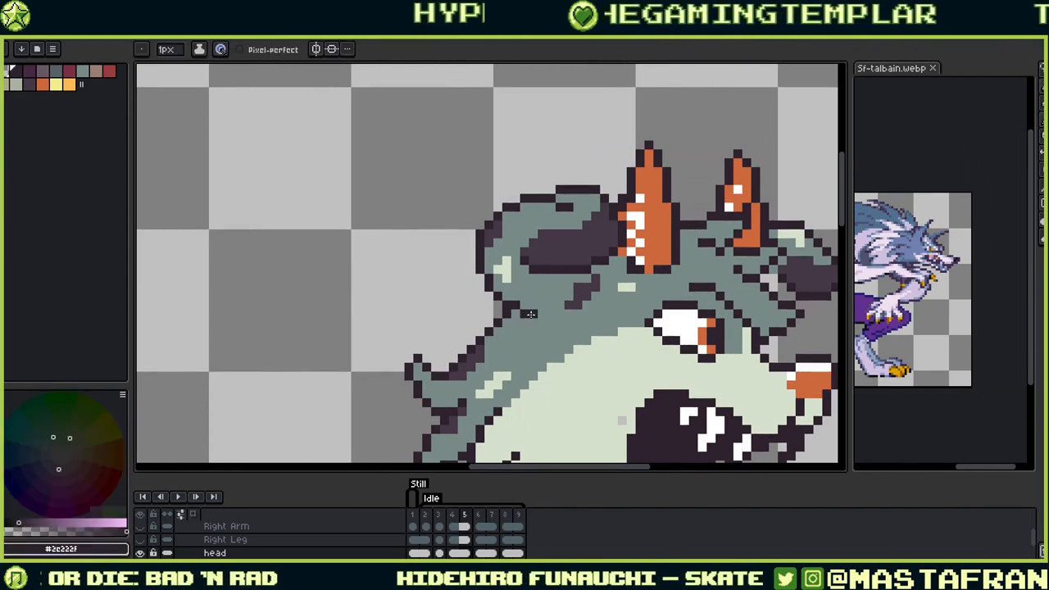
Step: Paint over the shading streak below the rear ear with grey-green #788a87 and redraw it slightly lower in #443846
drag(576, 284, 478, 355)
alt+click(478, 355)
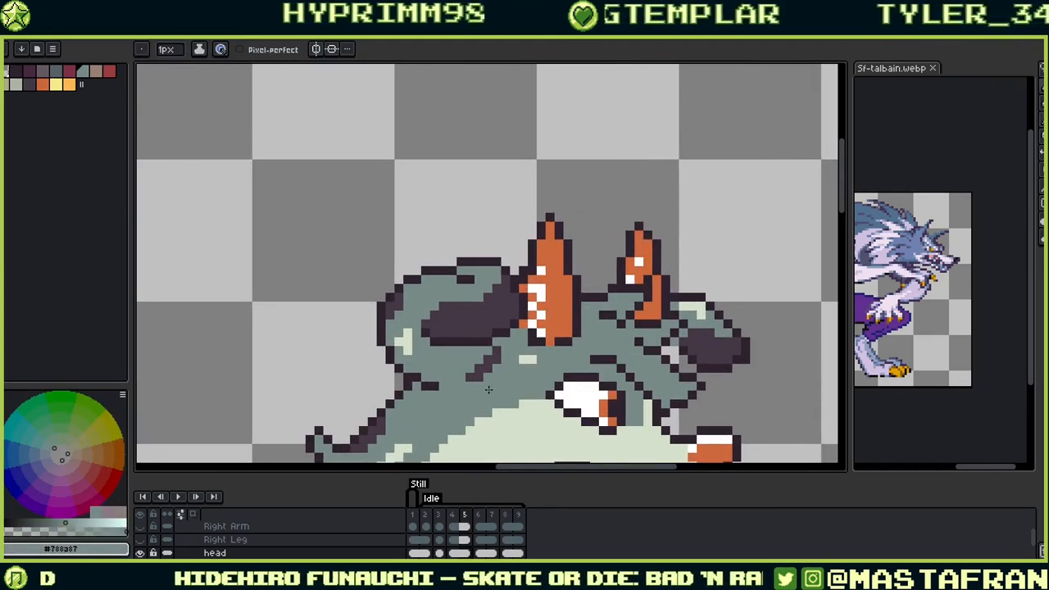
drag(488, 390, 545, 318)
alt+click(545, 317)
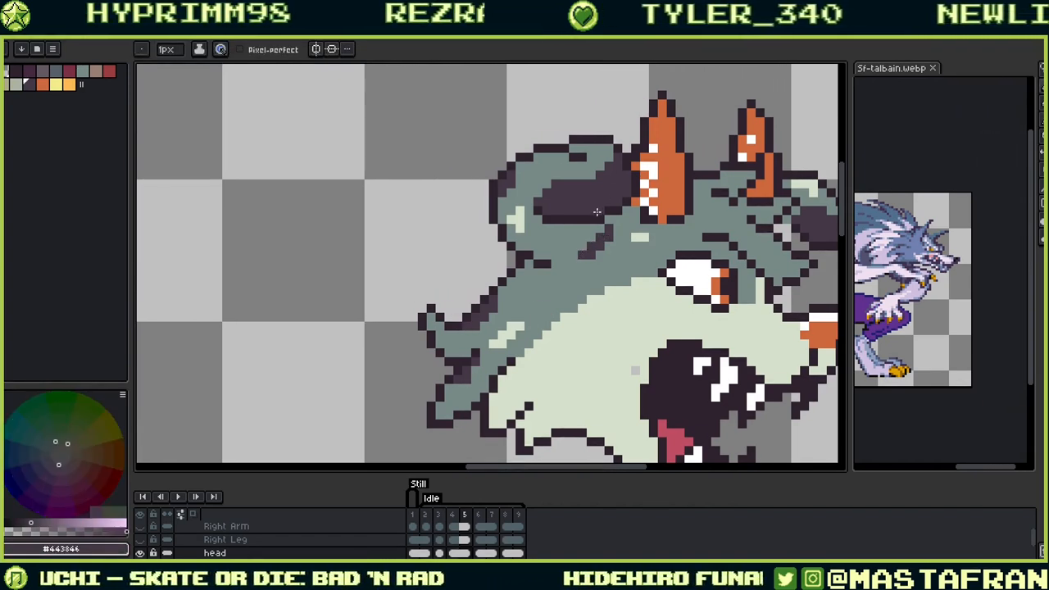
alt+click(601, 259)
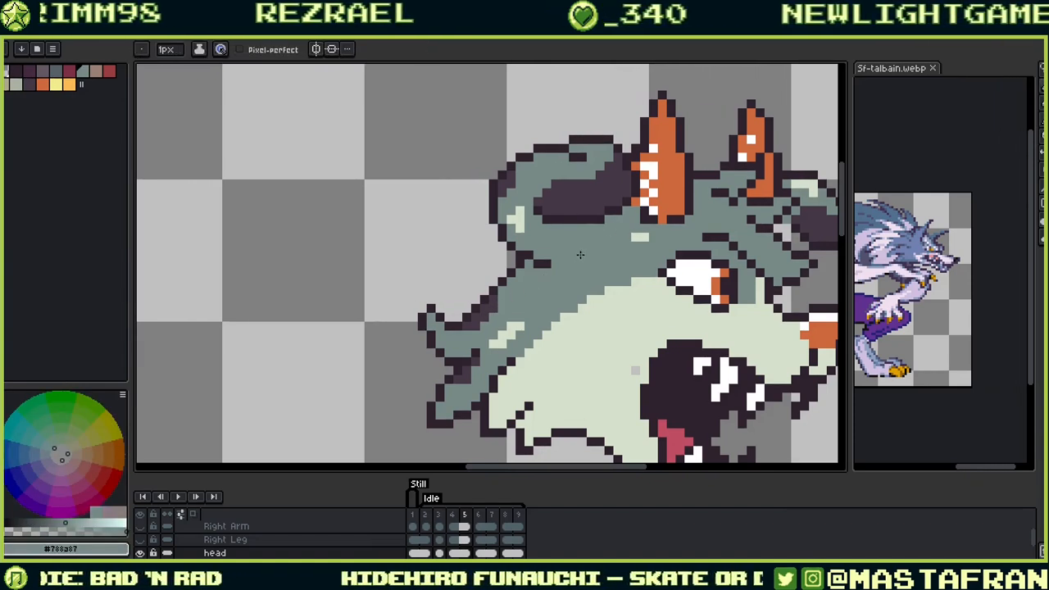
alt+click(499, 295)
drag(573, 264, 600, 245)
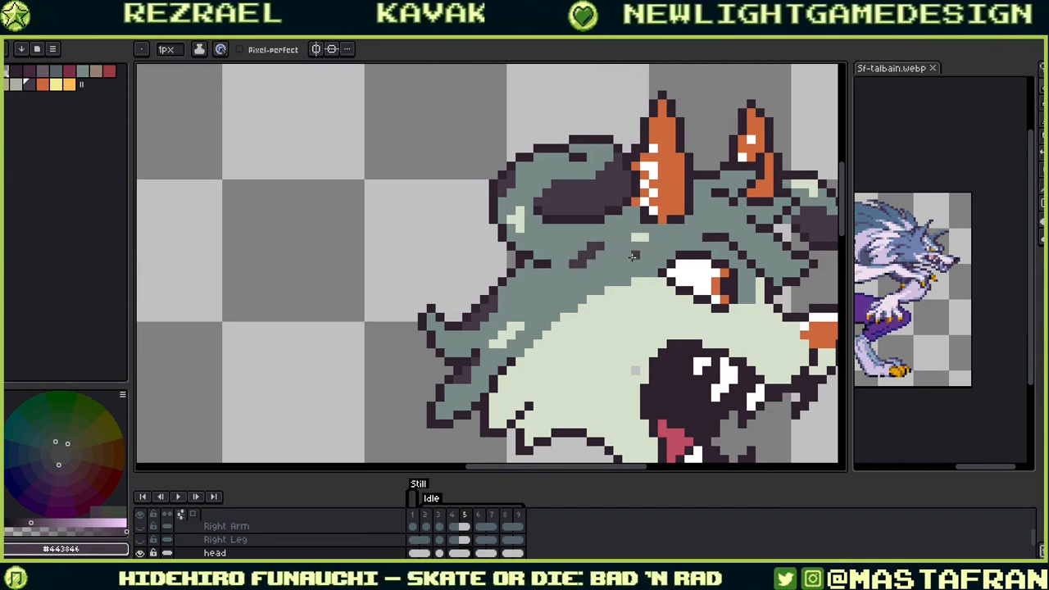
Step: Reshape the upper end of the near horn's highlight with white #FFFFFF and orange #cd683d
drag(653, 232, 517, 248)
alt+click(499, 387)
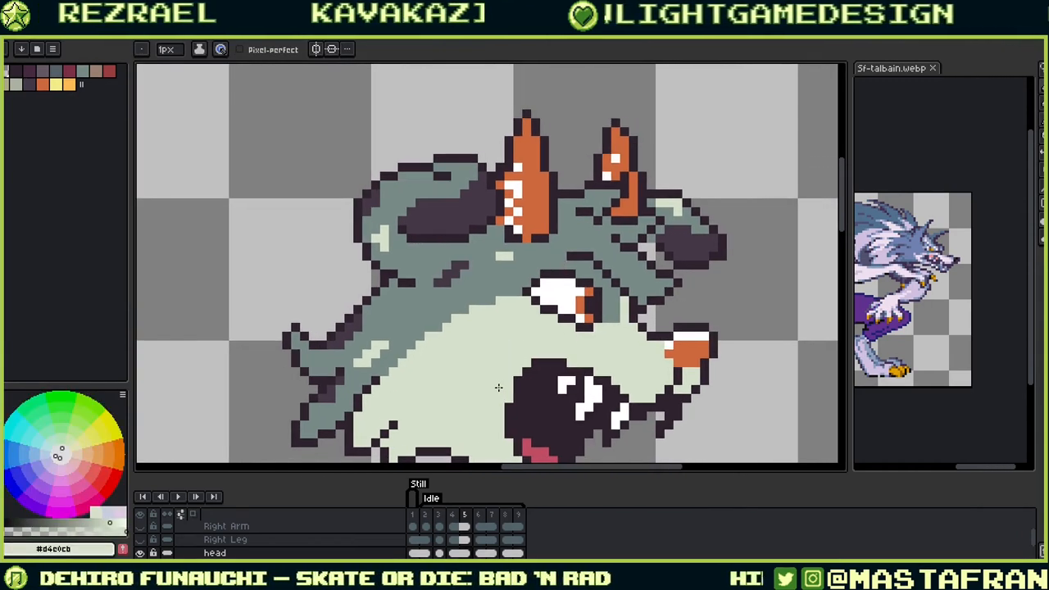
drag(529, 297, 490, 195)
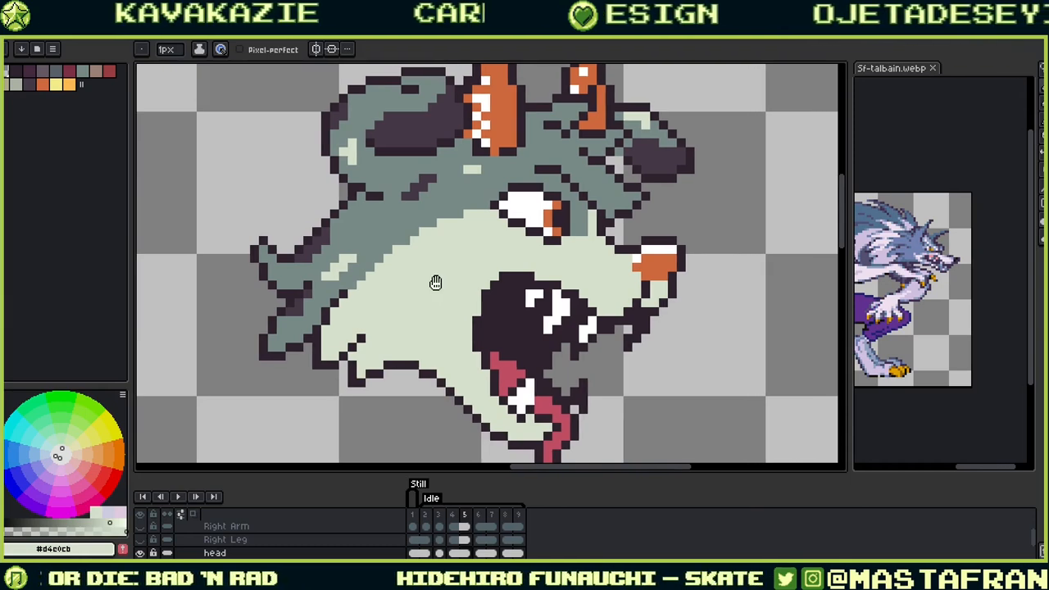
drag(434, 281, 364, 355)
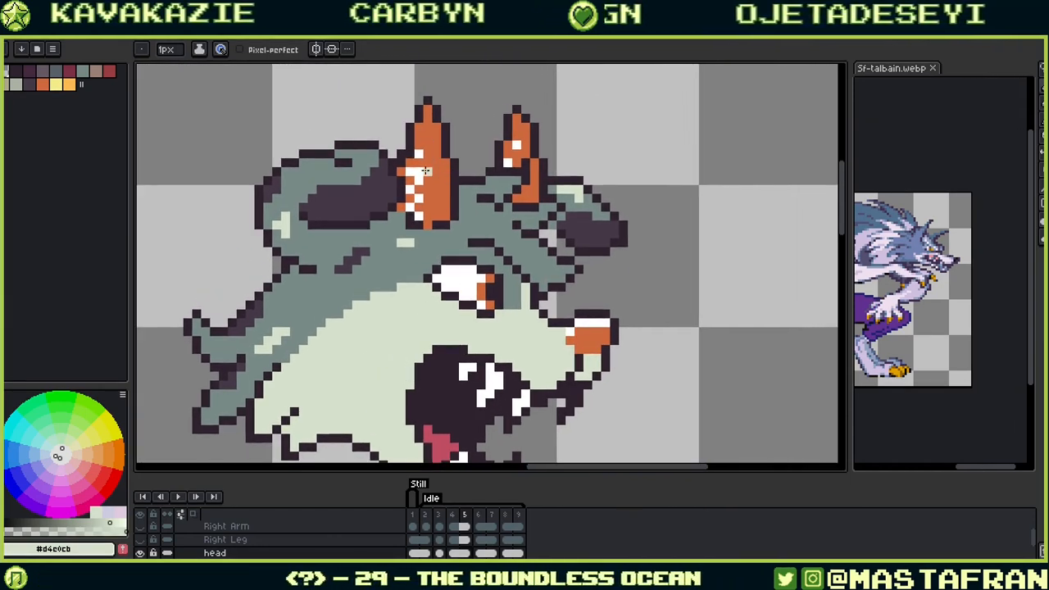
alt+click(423, 165)
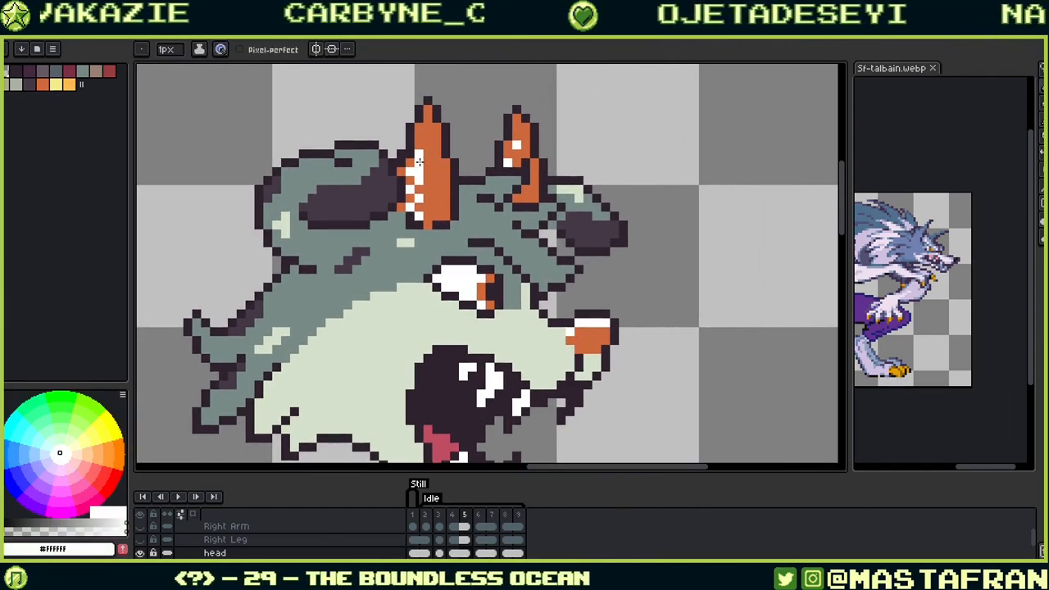
alt+click(429, 156)
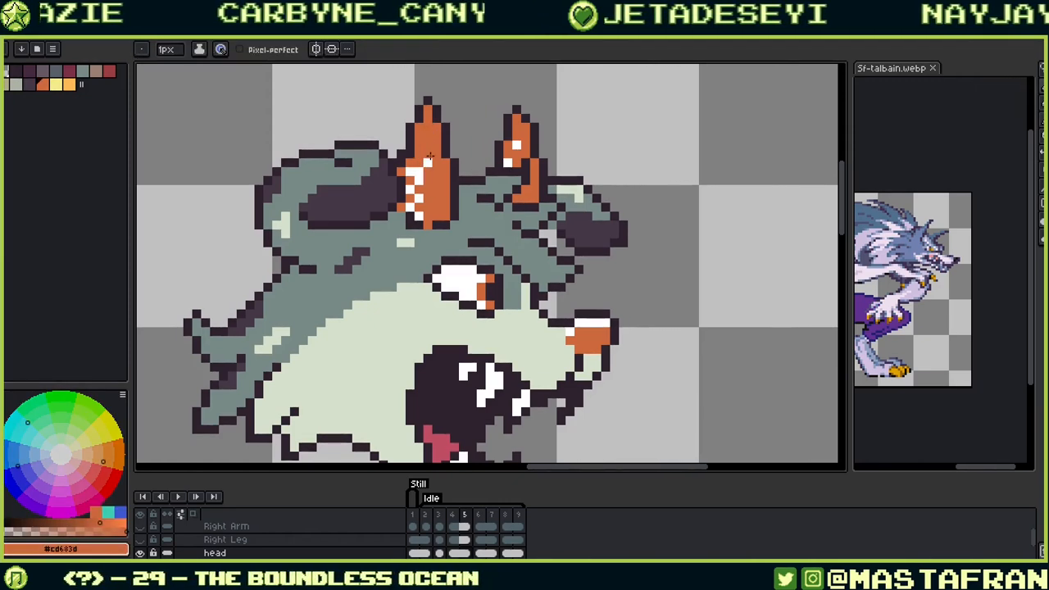
alt+click(423, 174)
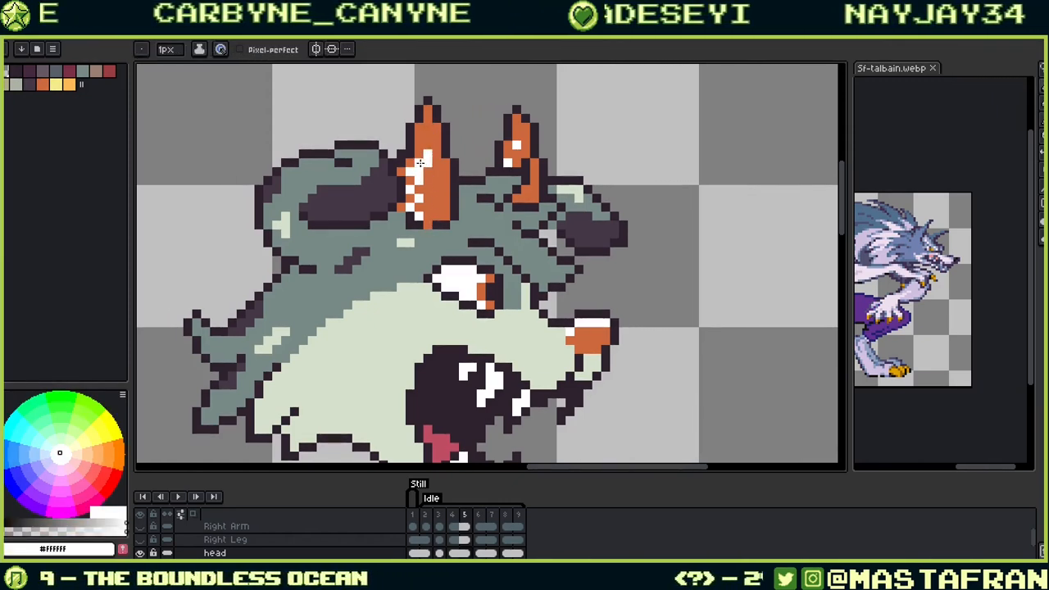
Step: Clean the rear edge of the near horn's highlight with orange #cd683d and join its lower part in white #FFFFFF
drag(437, 224, 471, 270)
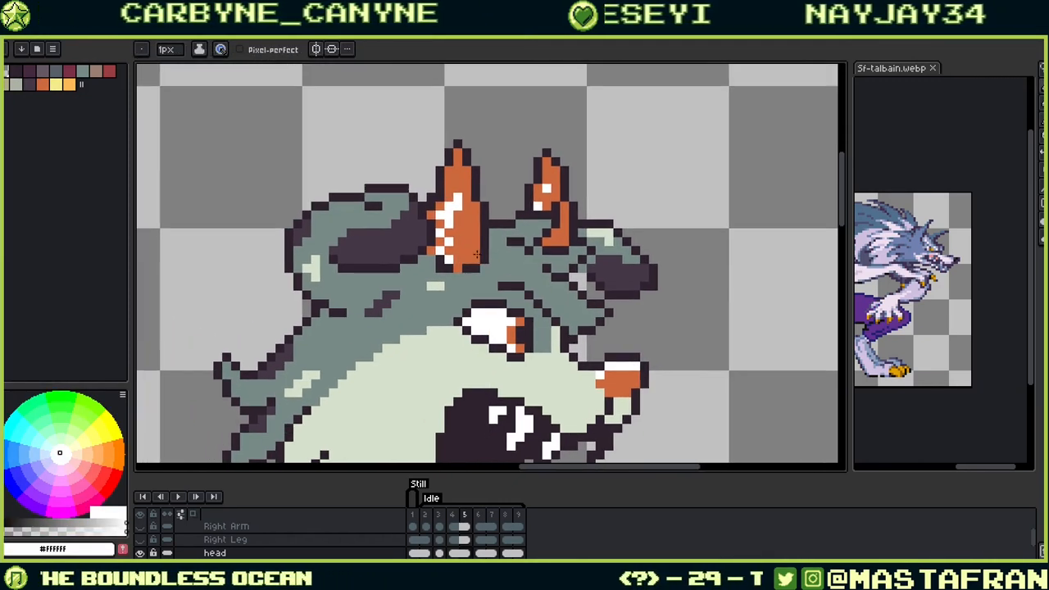
alt+click(441, 214)
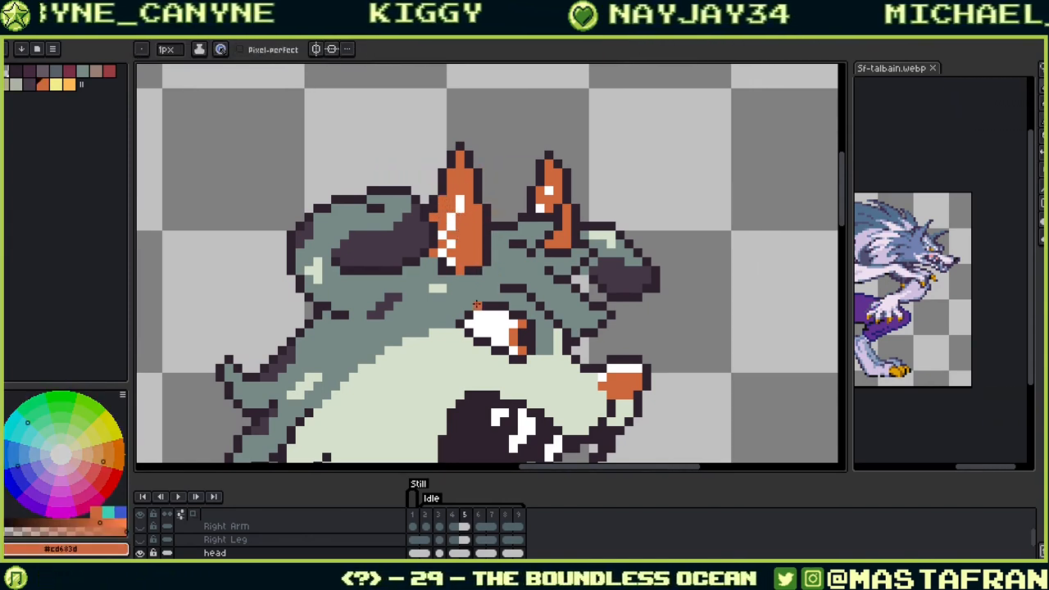
alt+click(441, 239)
click(450, 235)
click(433, 253)
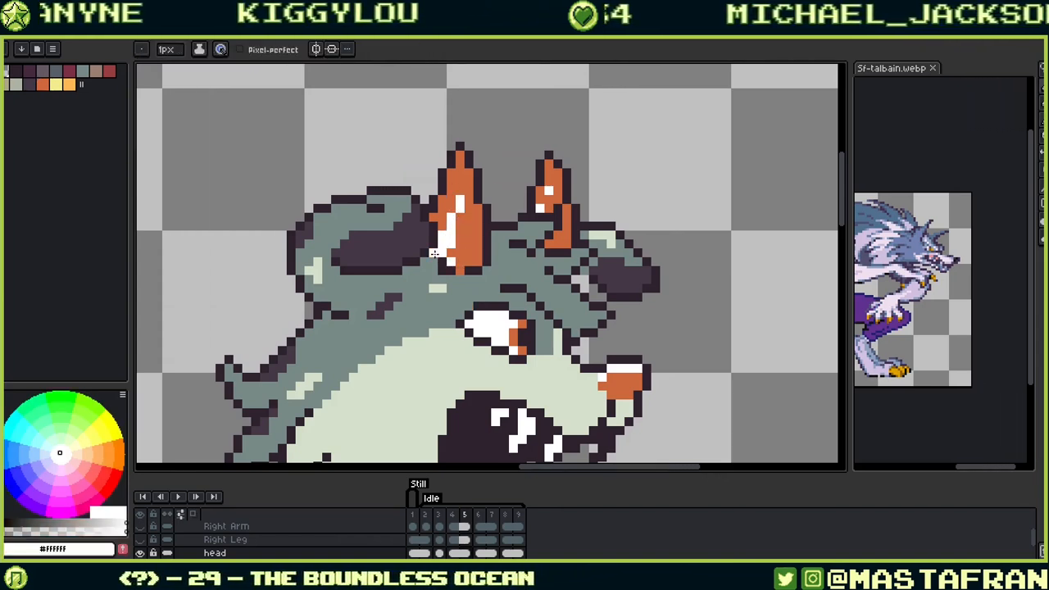
Step: Round off the near horn's base by redrawing its outline in dark #2e222f and filling the inside with orange #cd683d
alt+click(449, 273)
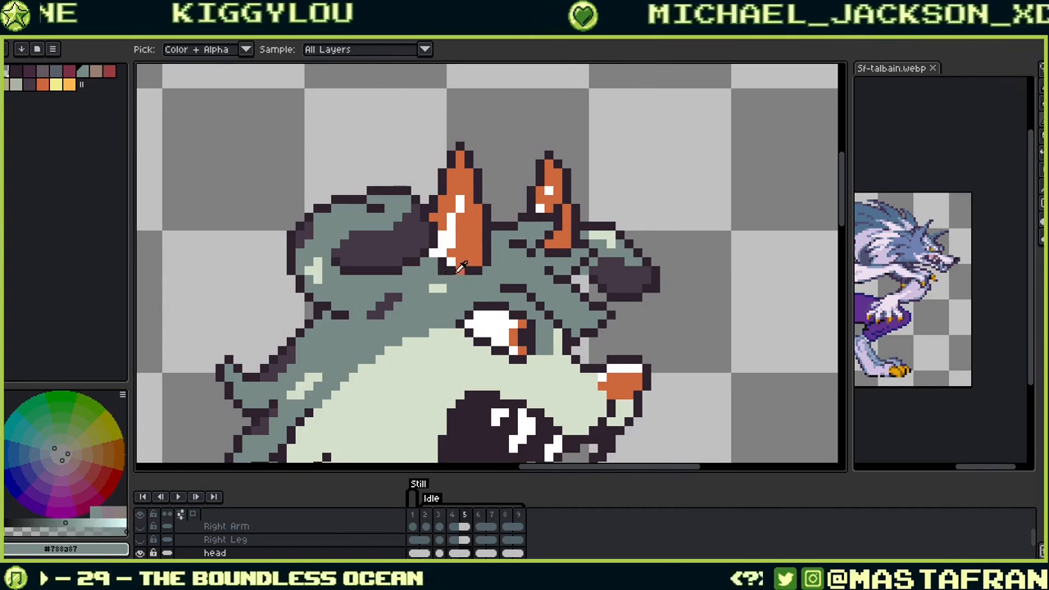
alt+click(457, 250)
click(442, 262)
alt+click(448, 270)
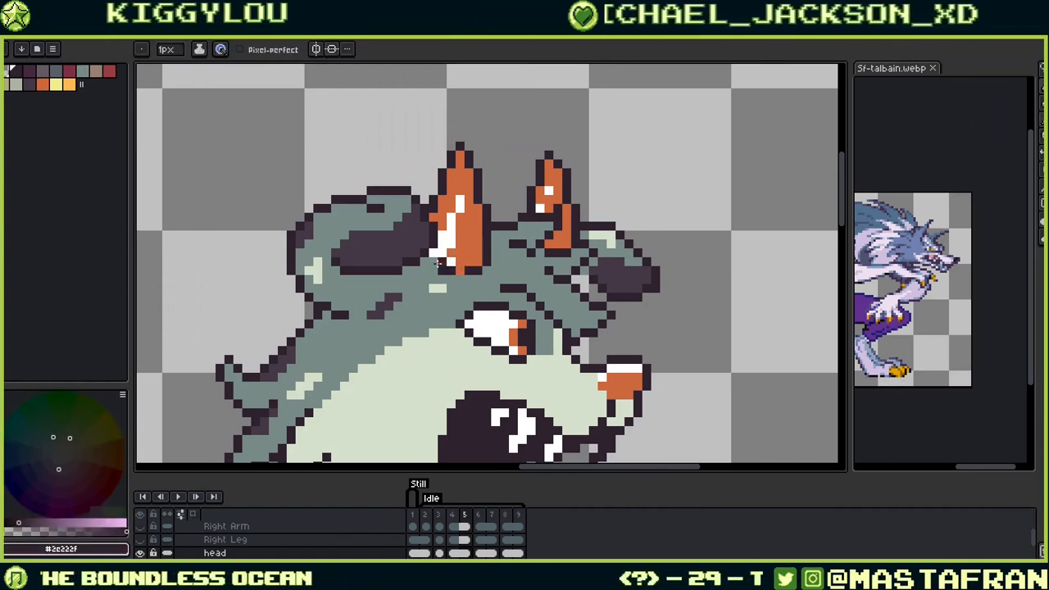
click(433, 261)
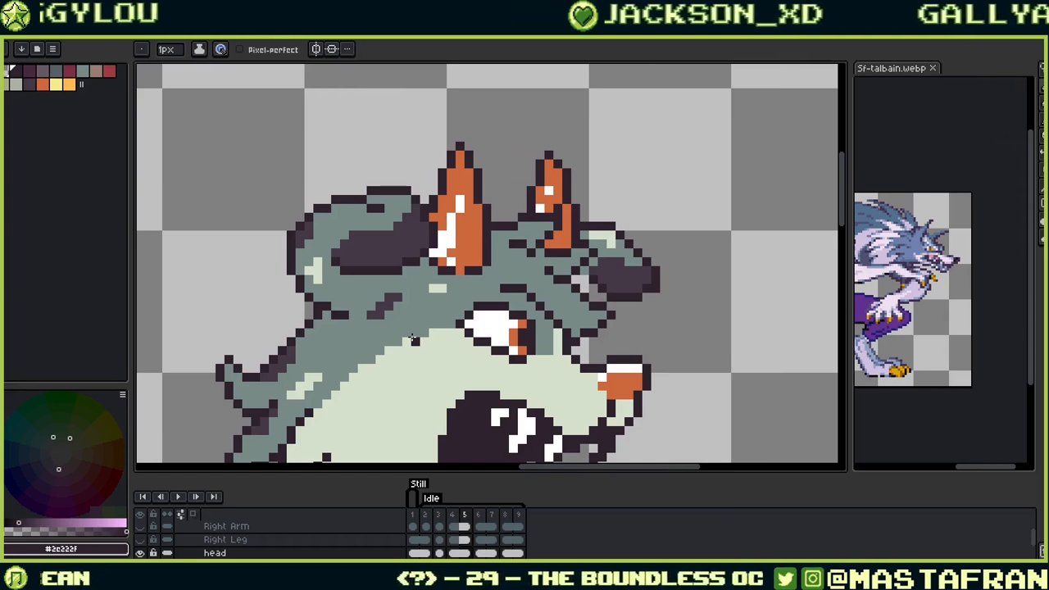
alt+click(453, 269)
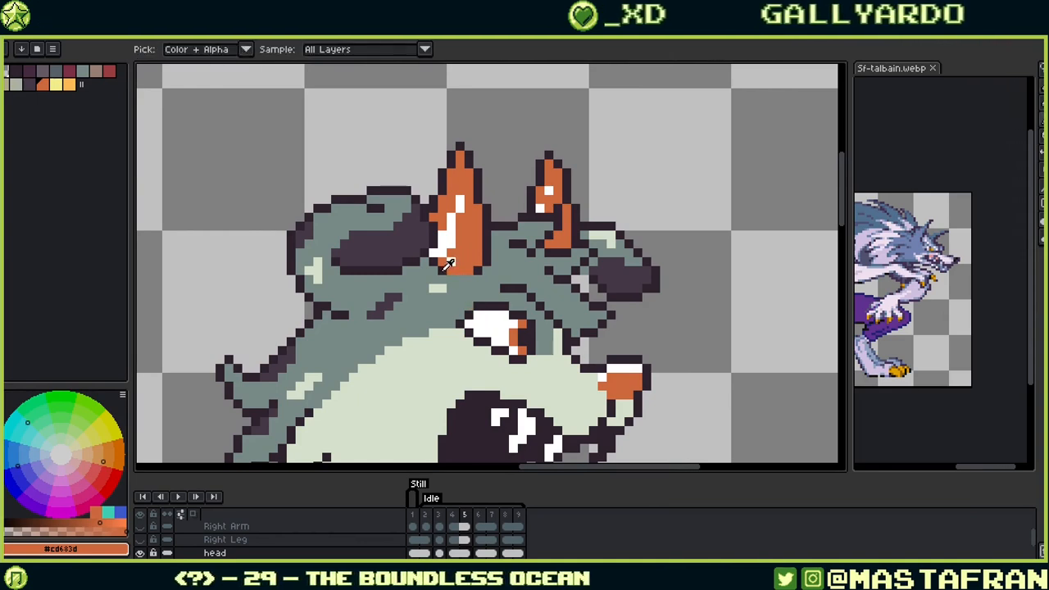
alt+click(450, 272)
key(ctrl)
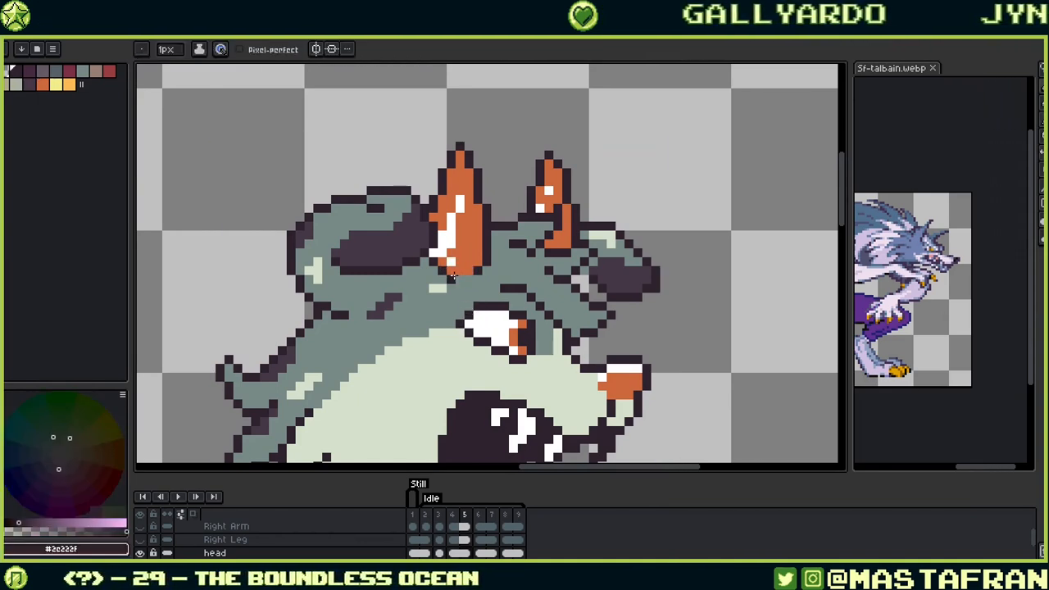
key(alt)
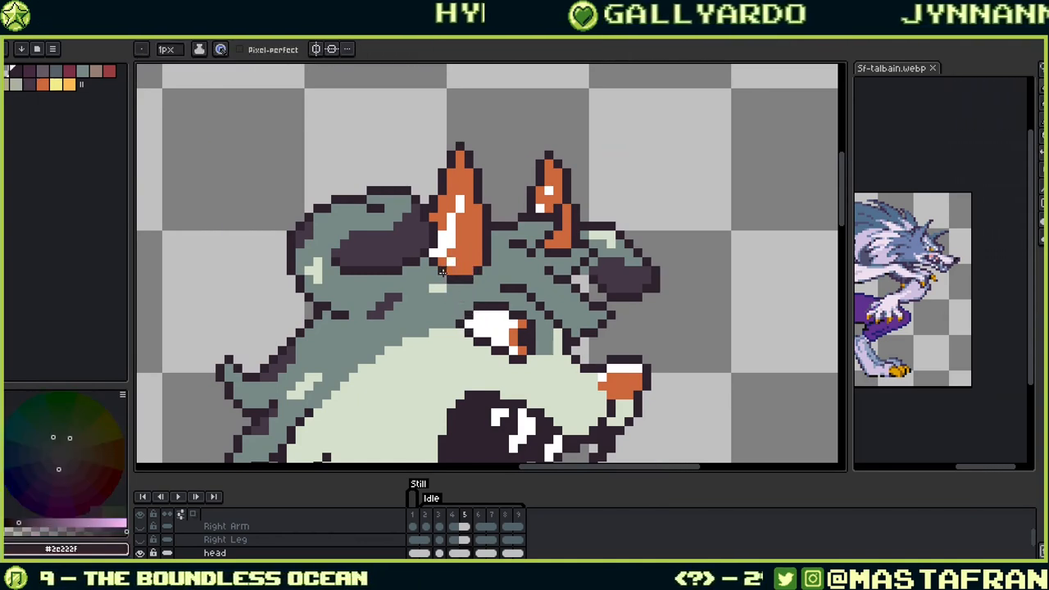
alt+click(438, 272)
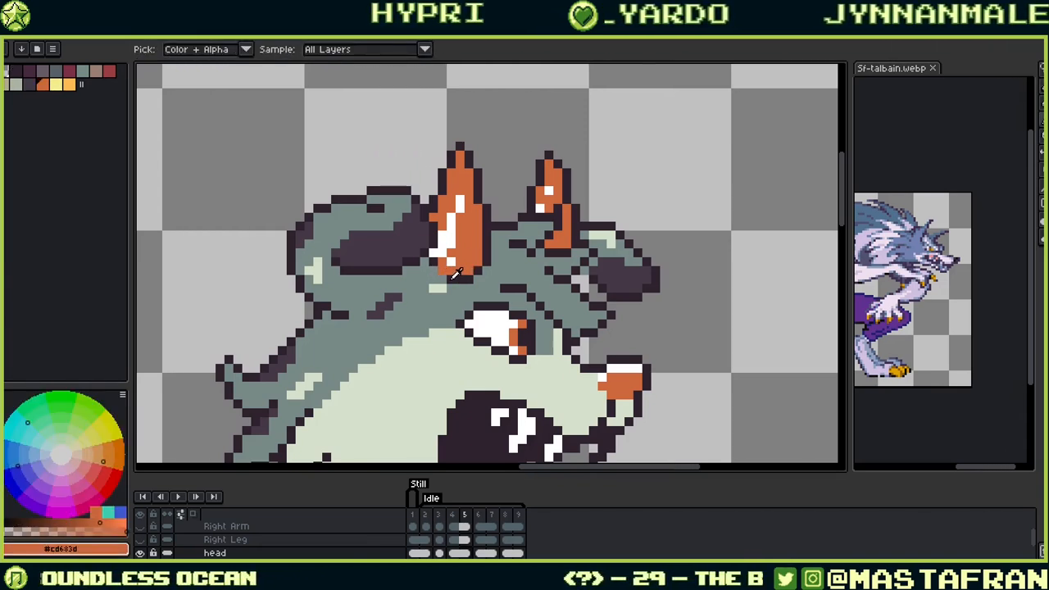
alt+click(441, 270)
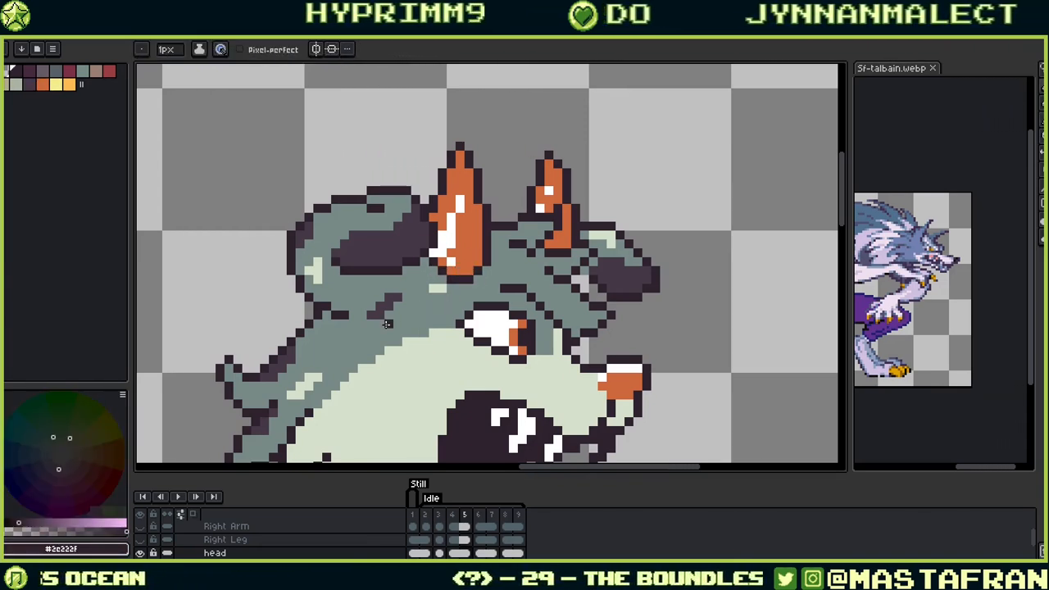
Step: Compare the horns with frame 3, and trim the near horn's lower highlight in frame 4 with orange #cd683d
key(Left)
key(Left)
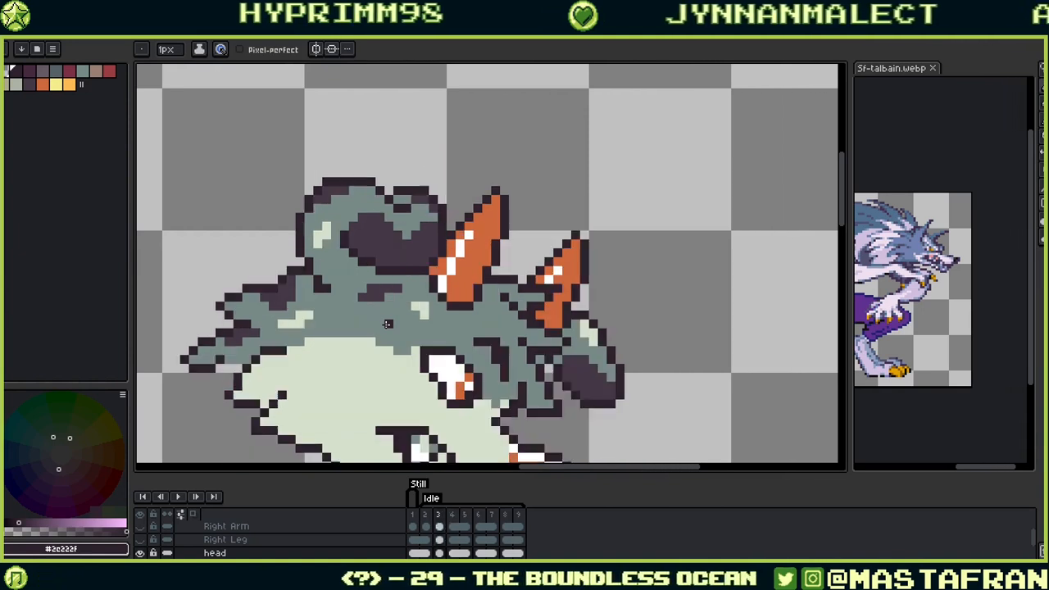
key(Right)
alt+click(454, 242)
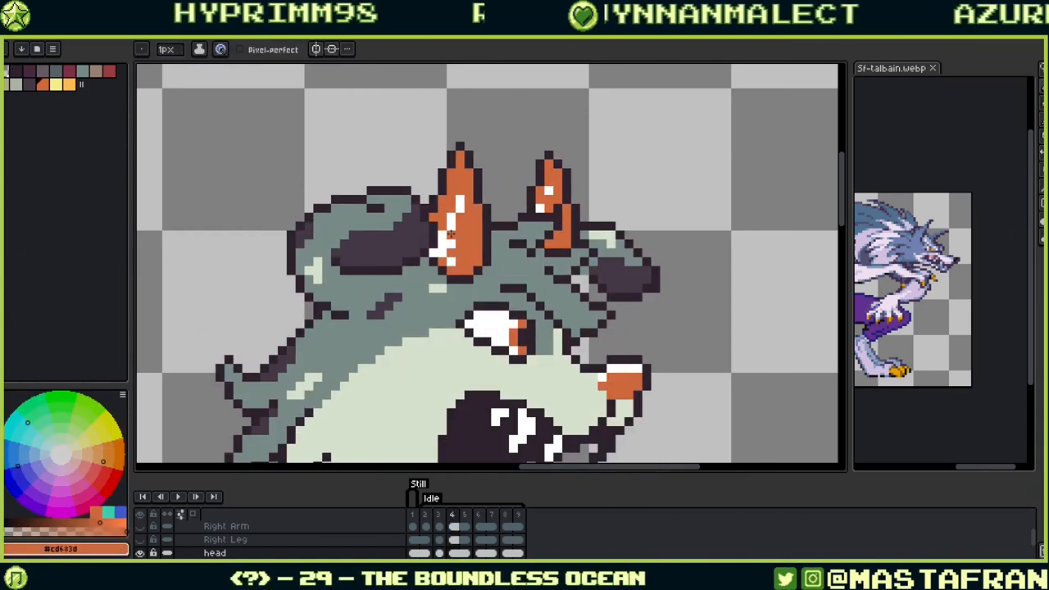
key(i)
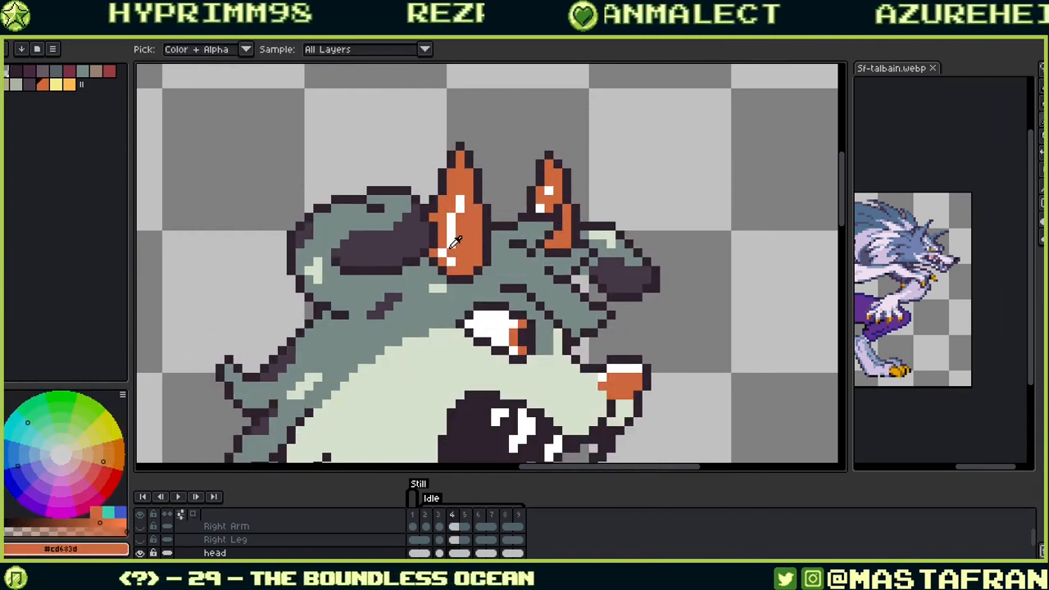
key(b)
Step: Extend the far horn's highlight in white #FFFFFF and taper the horn's front outline with dark #2e222f
drag(525, 223, 493, 255)
alt+click(474, 240)
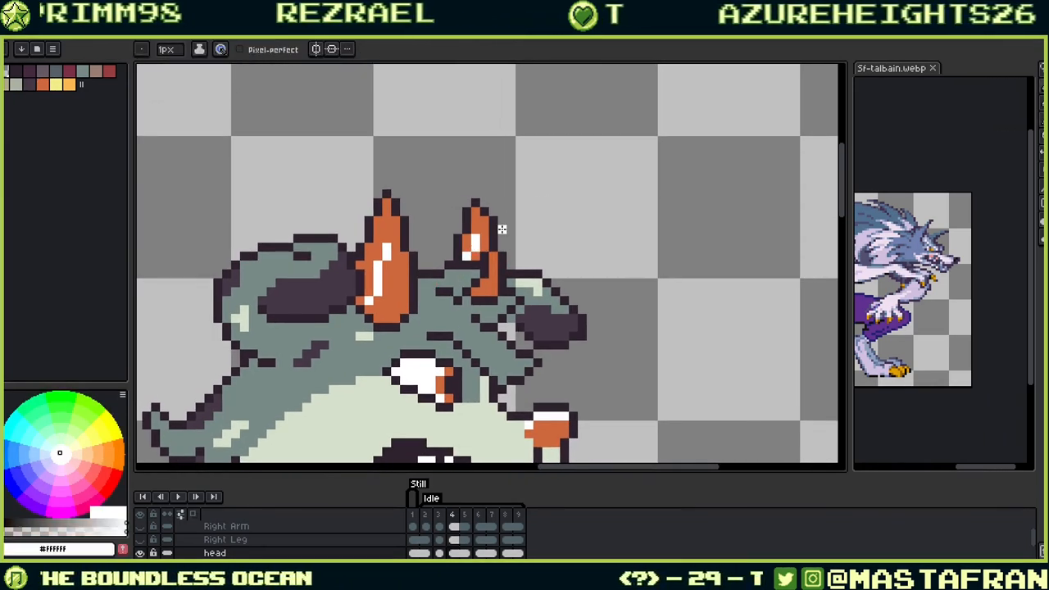
click(448, 290)
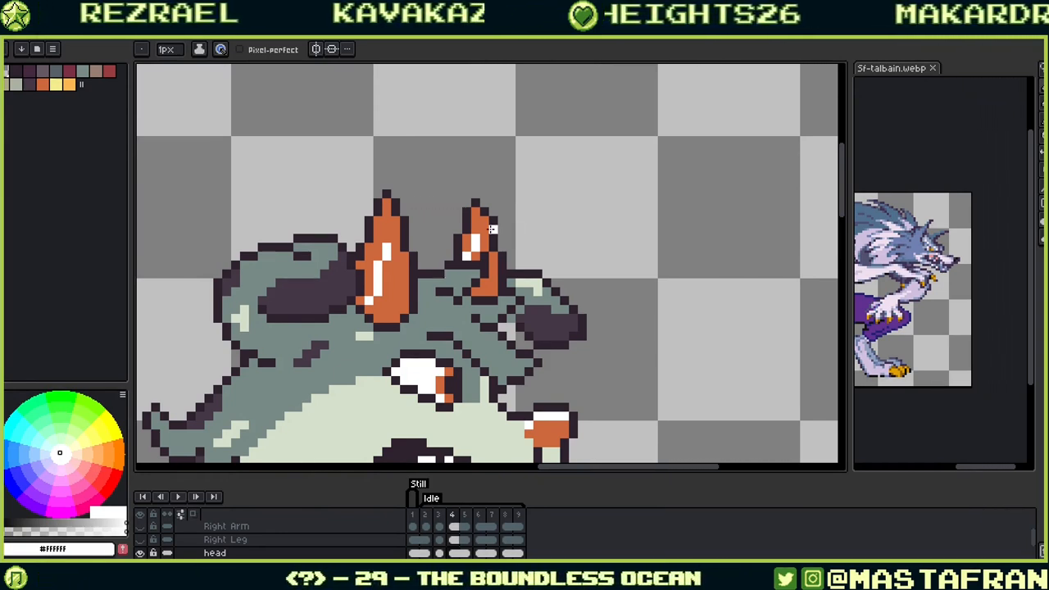
alt+click(490, 211)
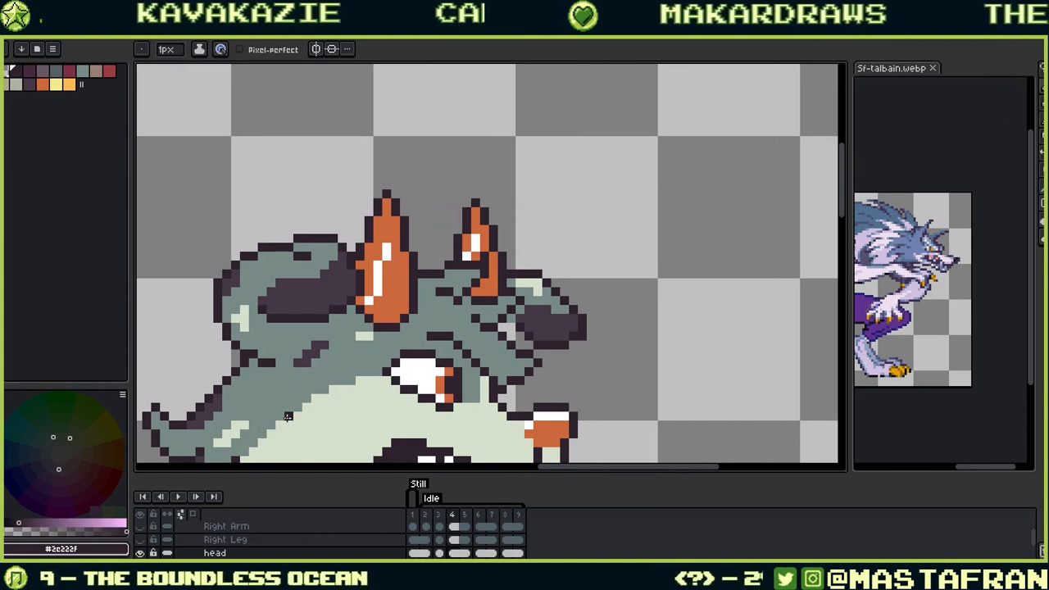
Step: Straighten the short crease beneath the far horn in frame 4 using dark #2e222f and fur grey-green #788a87
key(alt)
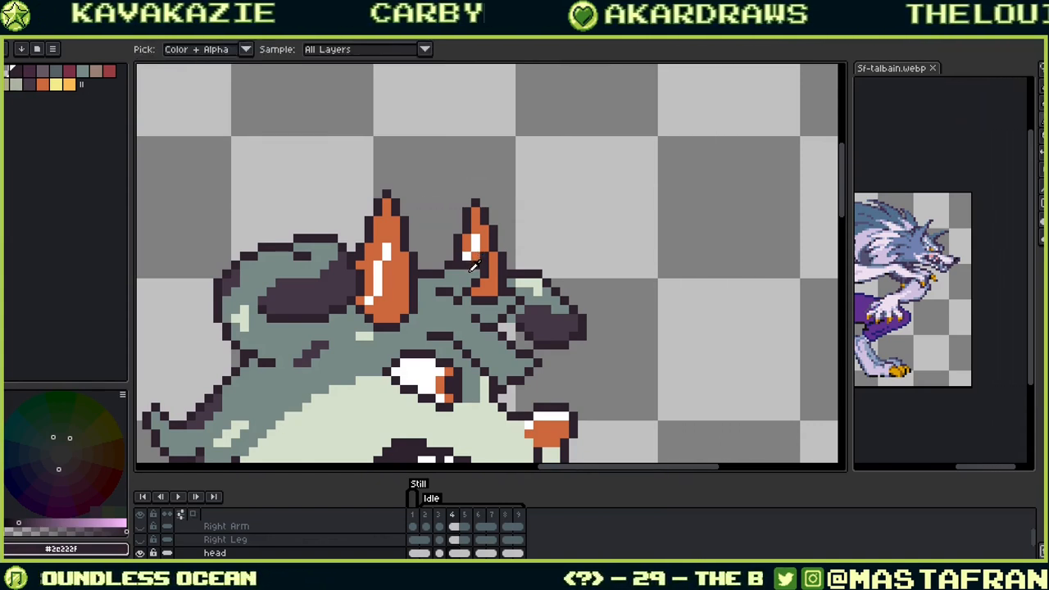
alt+click(476, 267)
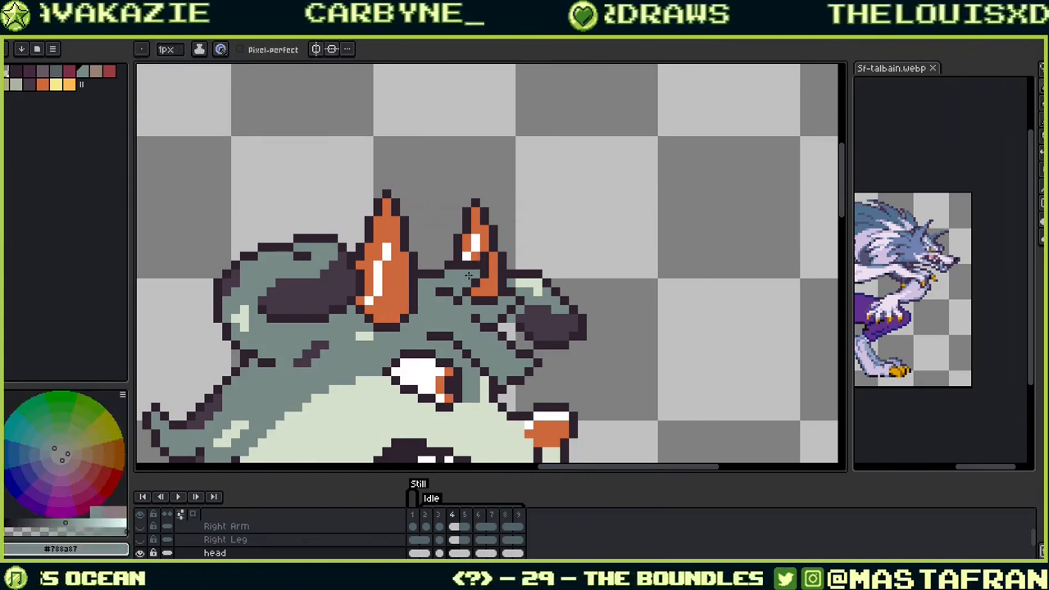
key(alt)
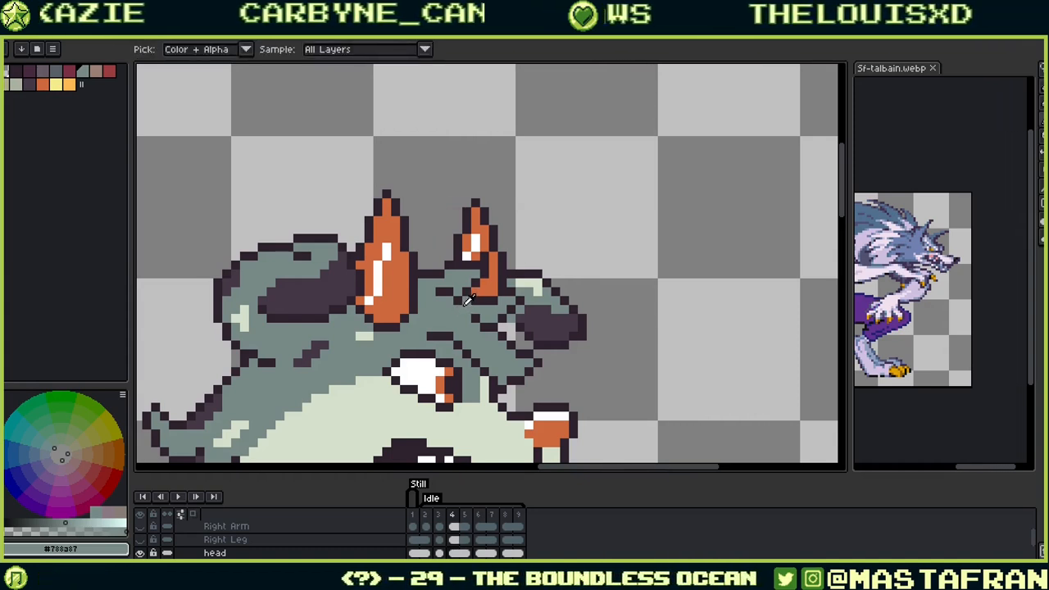
alt+click(466, 295)
click(458, 292)
alt+click(457, 302)
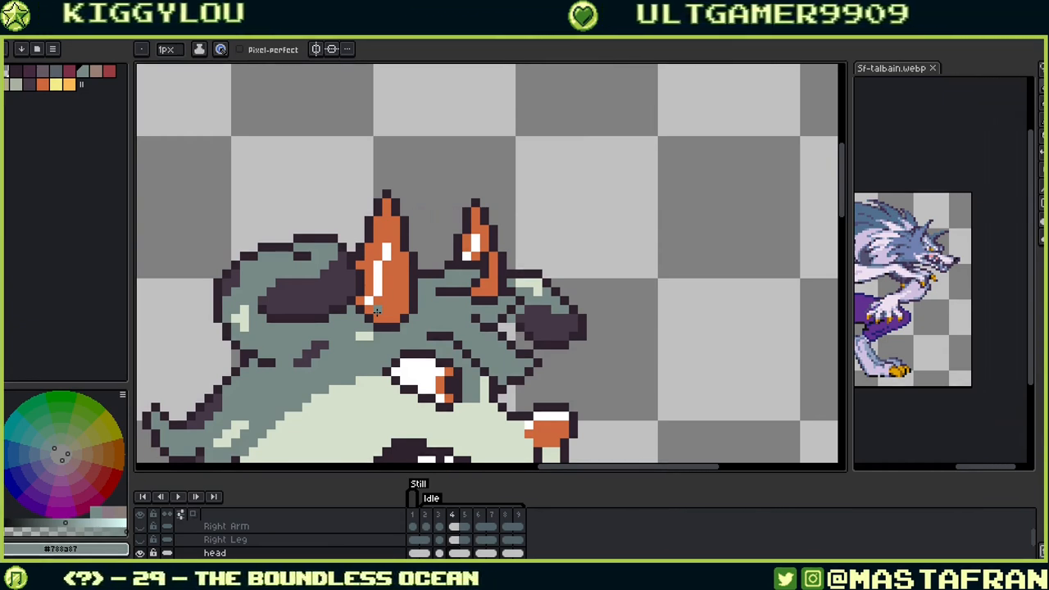
Step: Tidy the fur tuft between the far ear and the snout with dark #2e222f and grey-green #788a87
drag(376, 311, 477, 222)
key(alt)
click(627, 203)
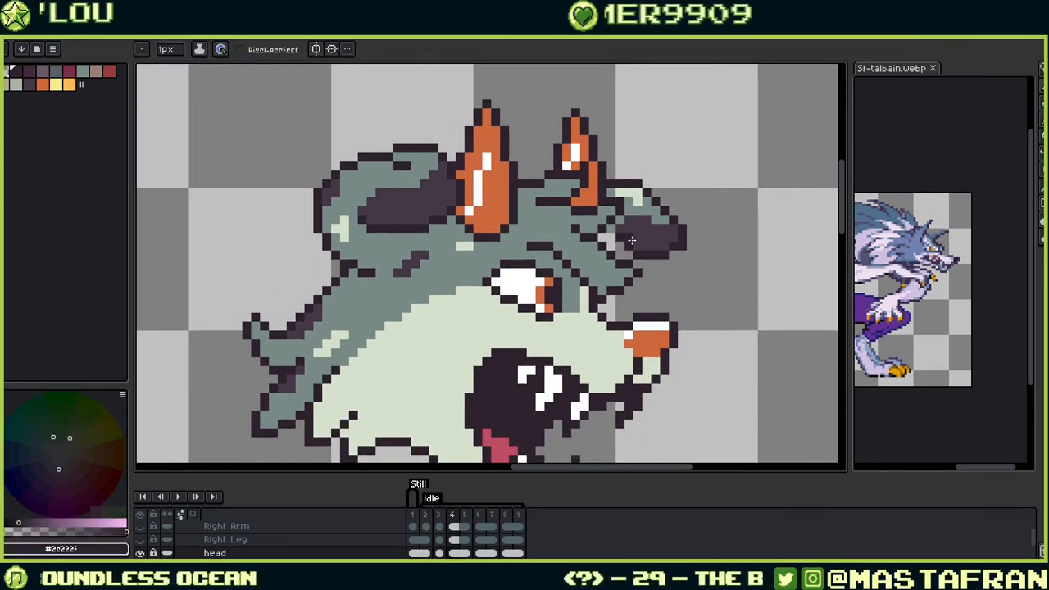
alt+click(633, 282)
drag(639, 256, 567, 244)
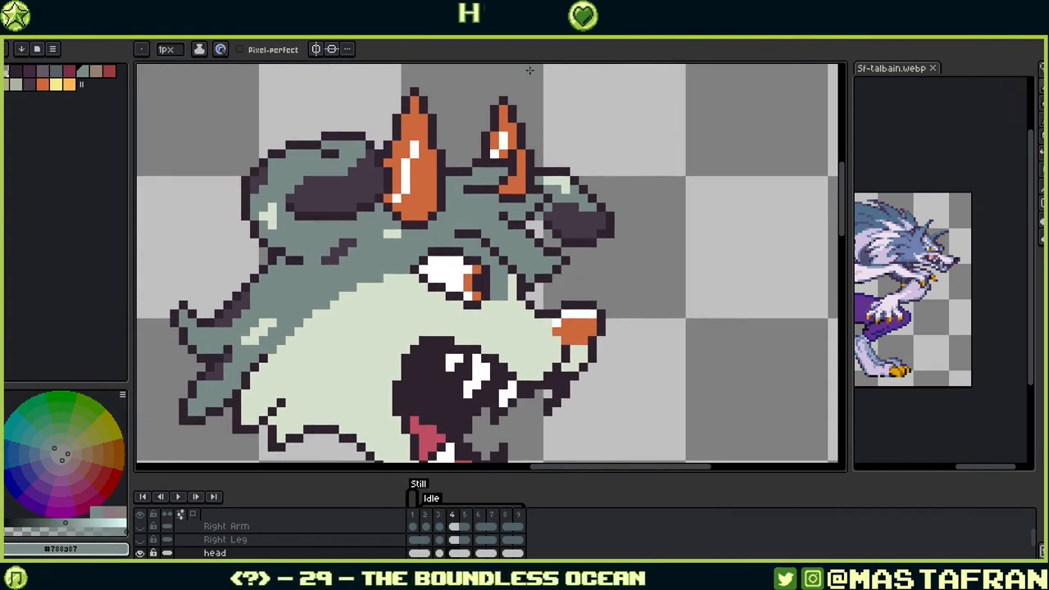
Step: Clean up the head outline at the far horn's base with dark #2e222f and grey-green #788a87
key(alt)
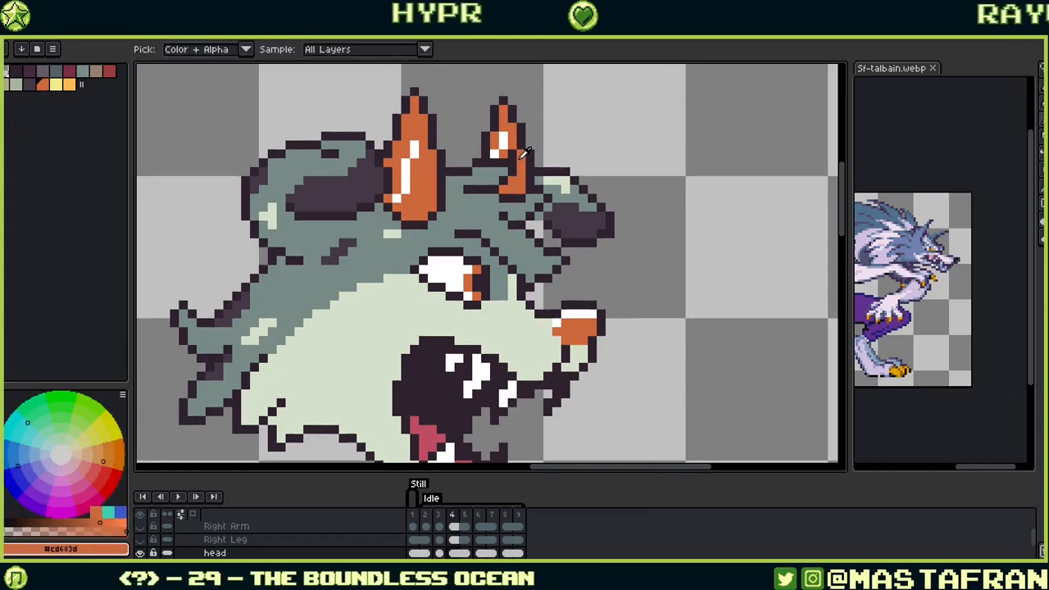
alt+click(518, 156)
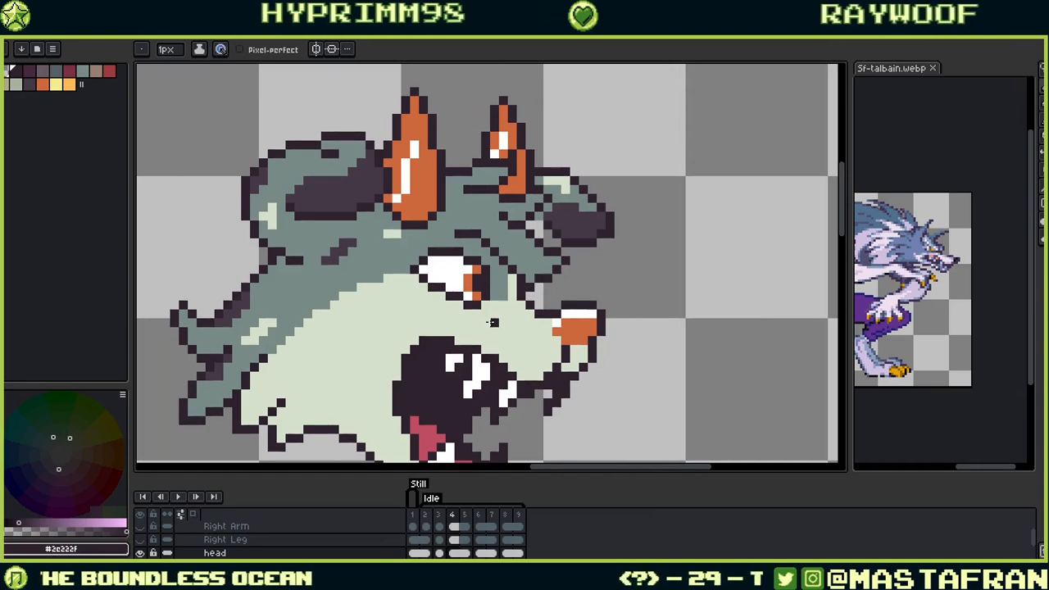
key(alt)
alt+click(476, 182)
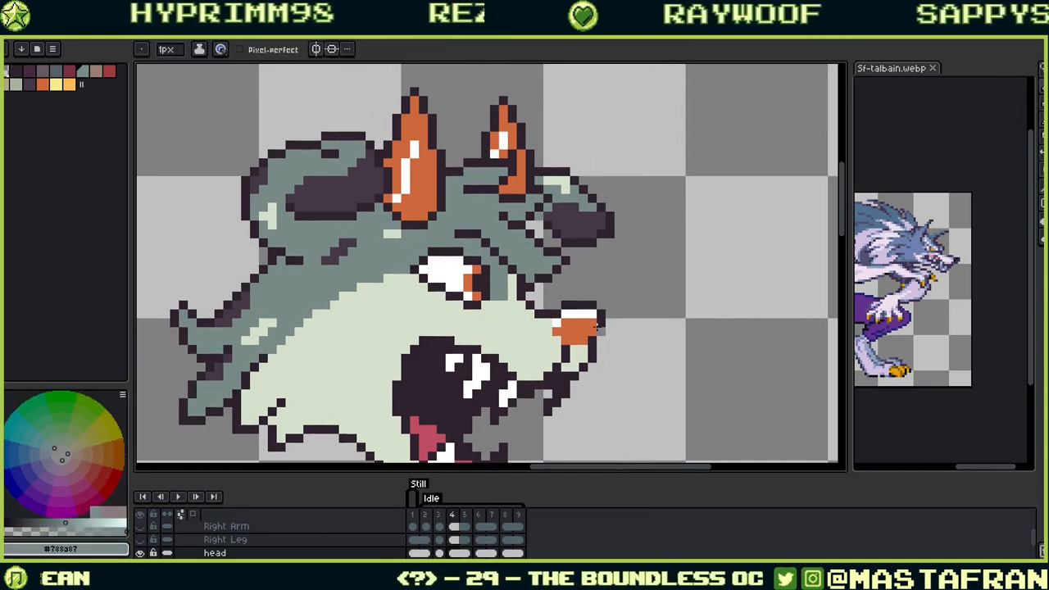
drag(616, 330, 580, 259)
Step: Step ahead from frame 4 to frame 7 and examine how the horns' shapes and highlights compare
key(Right)
key(Right)
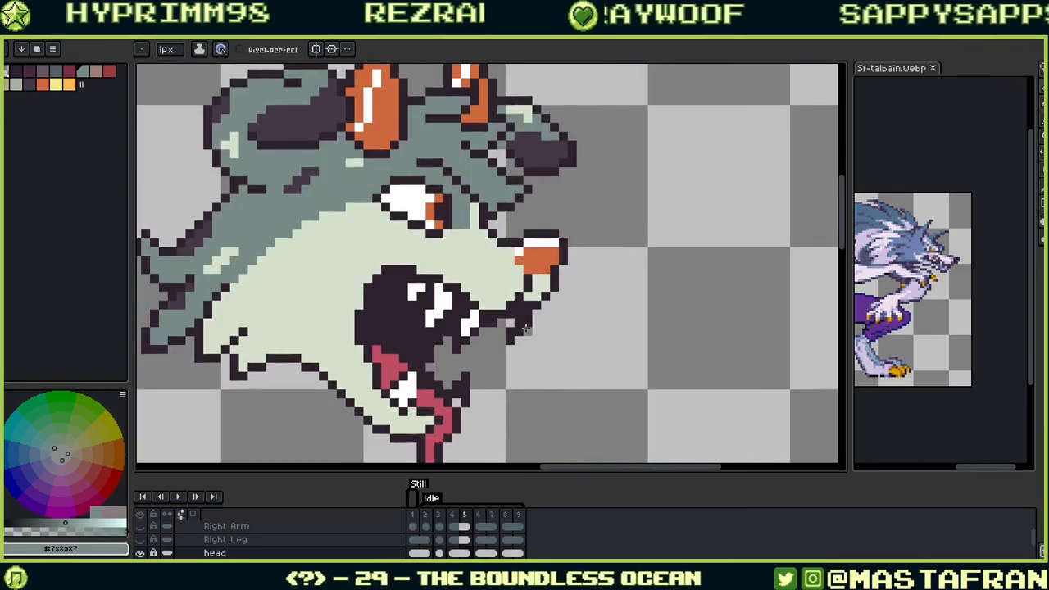
key(Left)
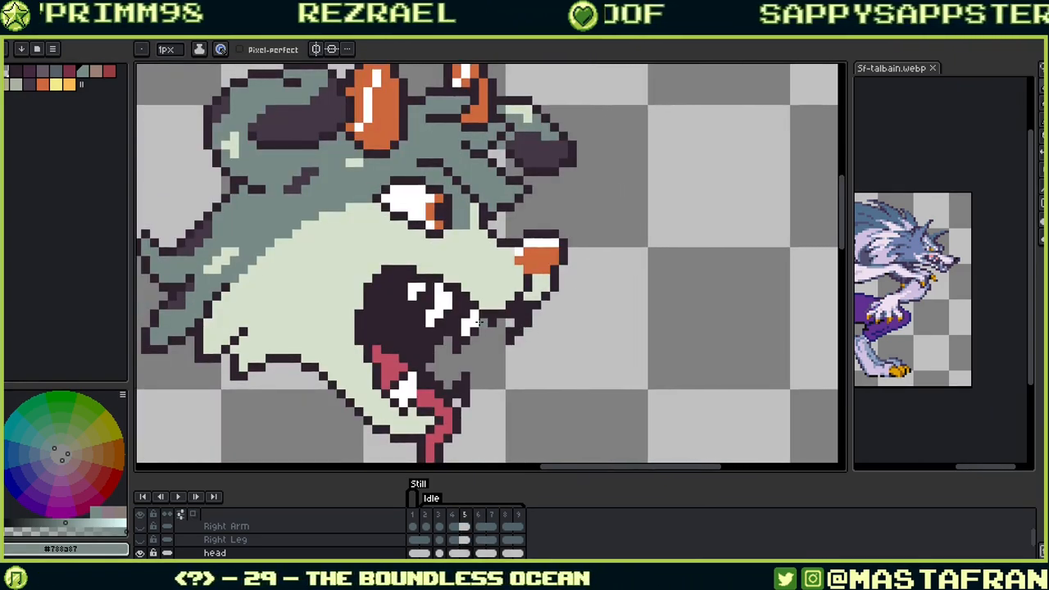
drag(471, 256, 479, 336)
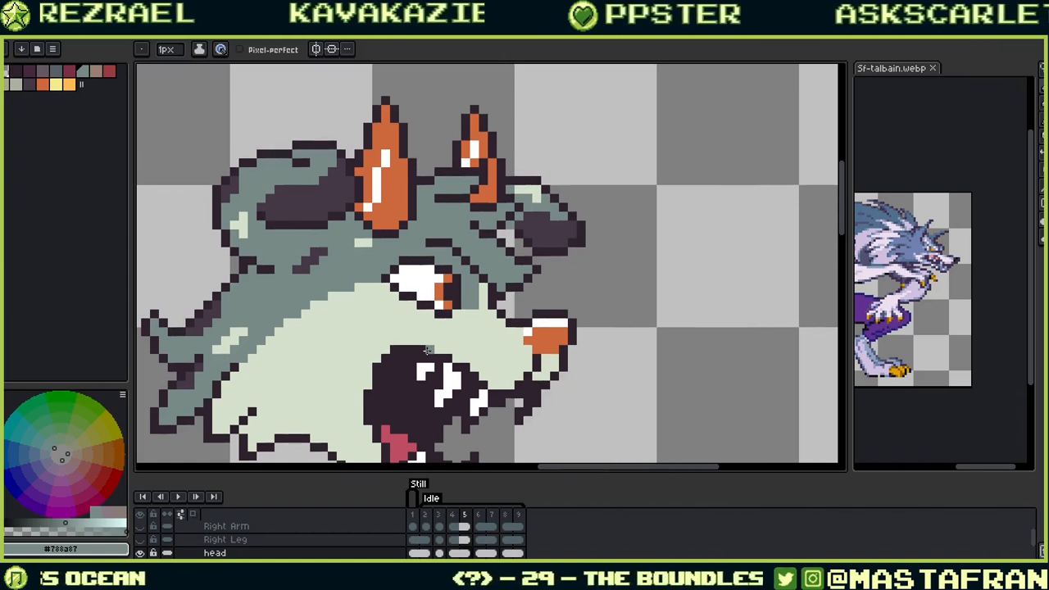
key(Right)
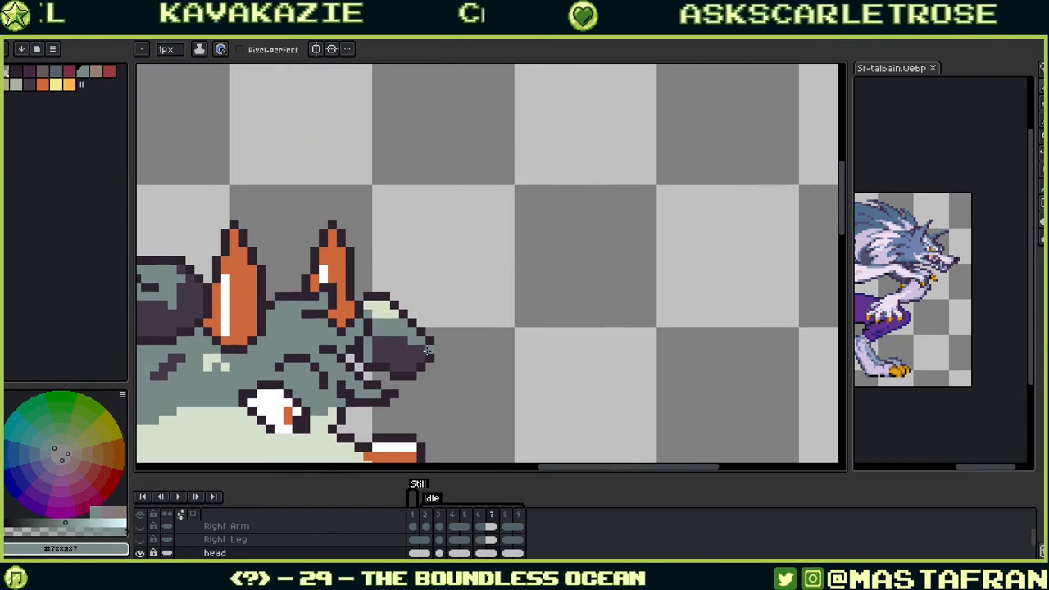
drag(353, 286, 537, 249)
alt+click(517, 250)
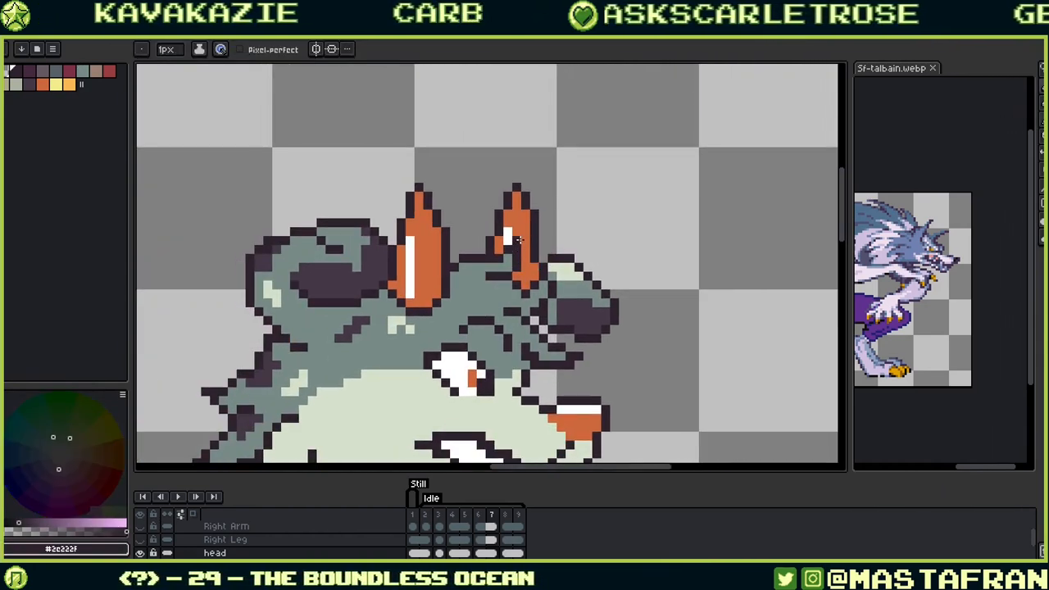
drag(489, 297, 686, 216)
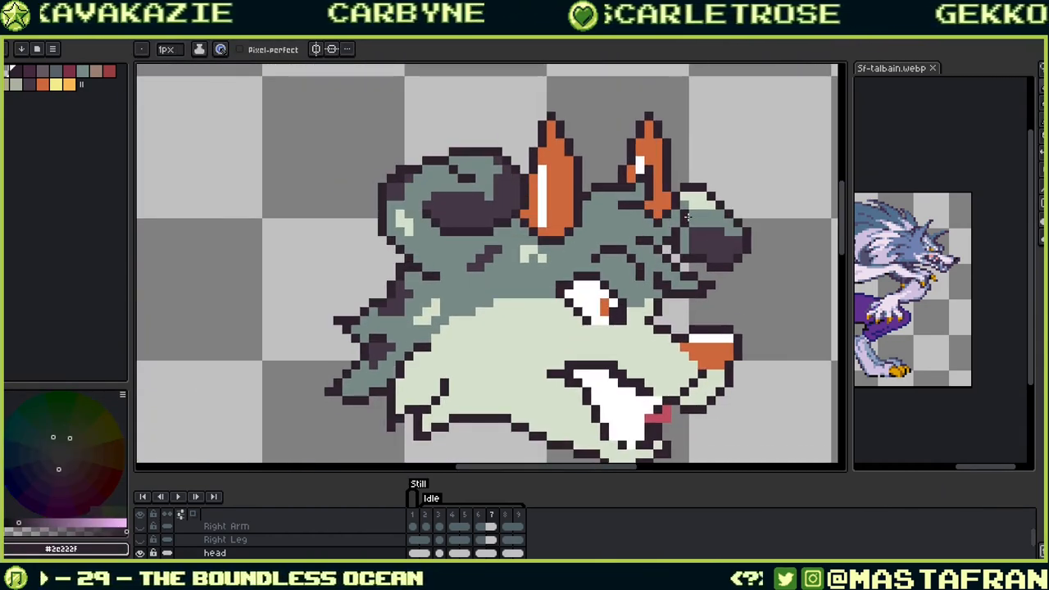
key(alt)
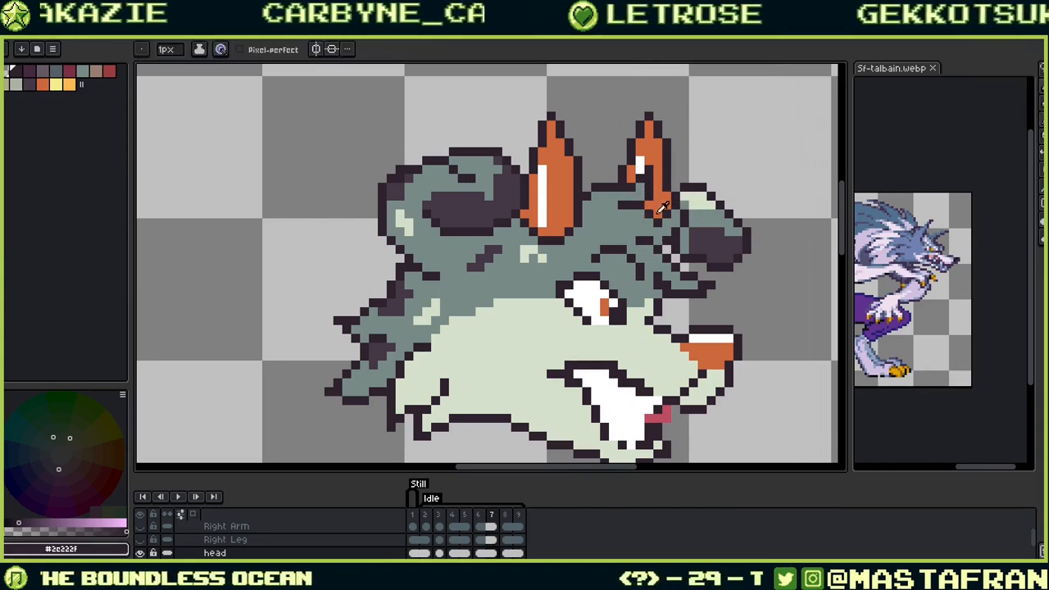
key(alt)
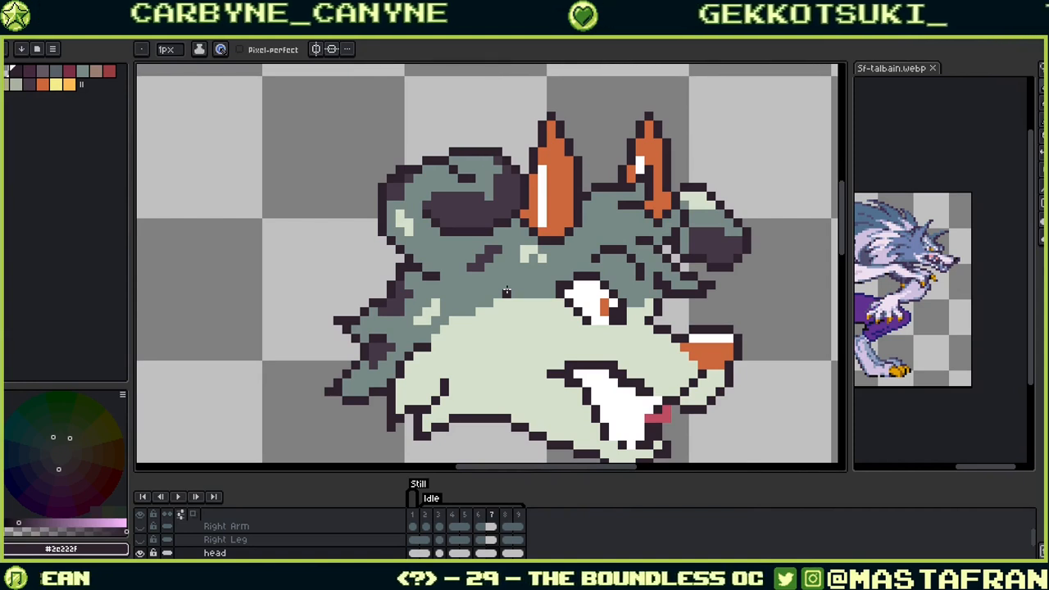
Step: Reshape the near horn's highlight in frame 7 into a slanted streak with white #FFFFFF, trimming its edges in orange #cd683d
alt+click(545, 195)
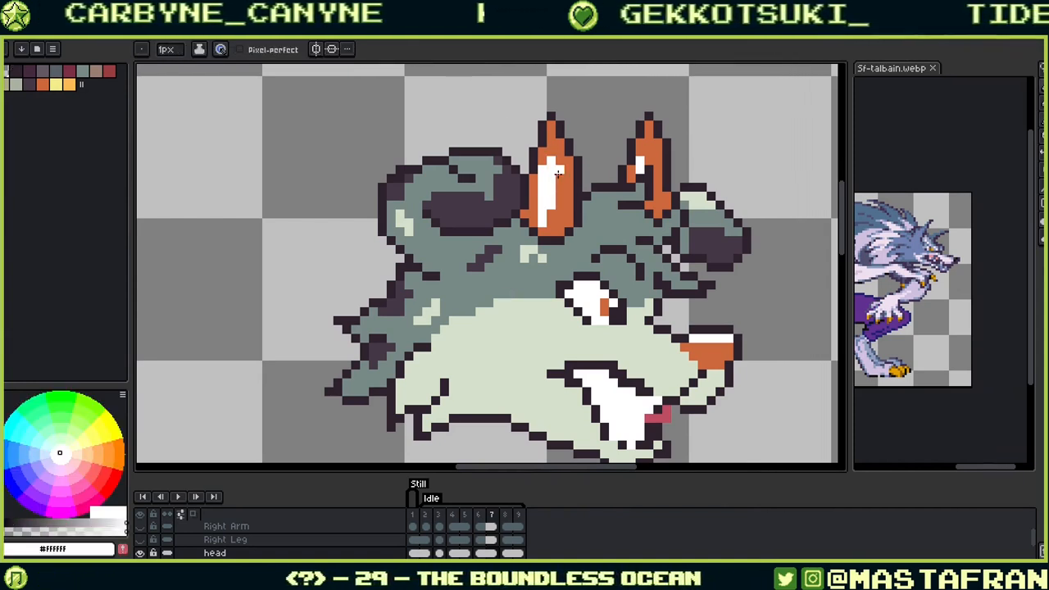
alt+click(541, 161)
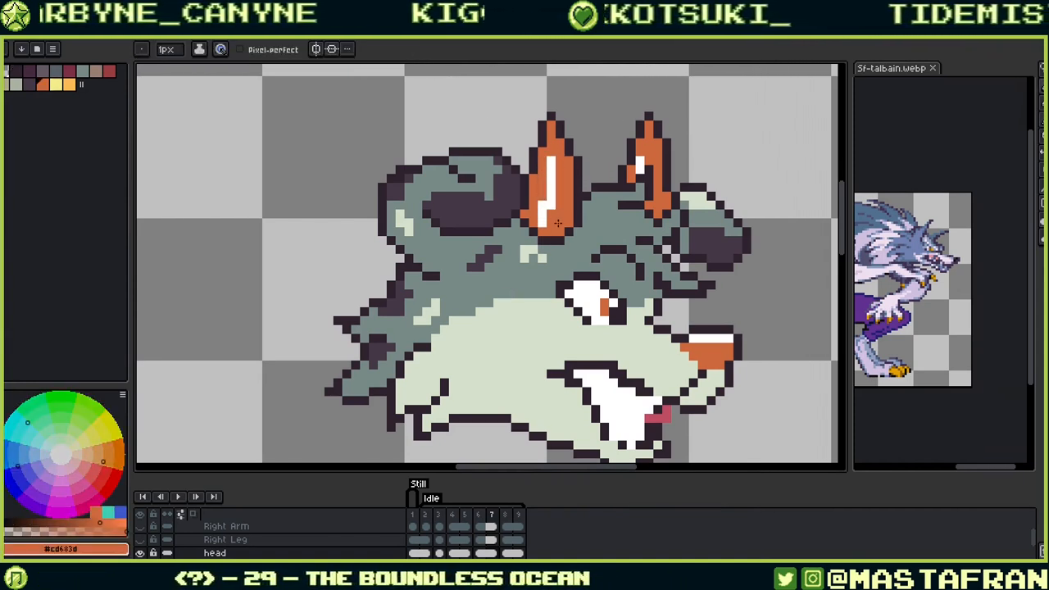
key(alt)
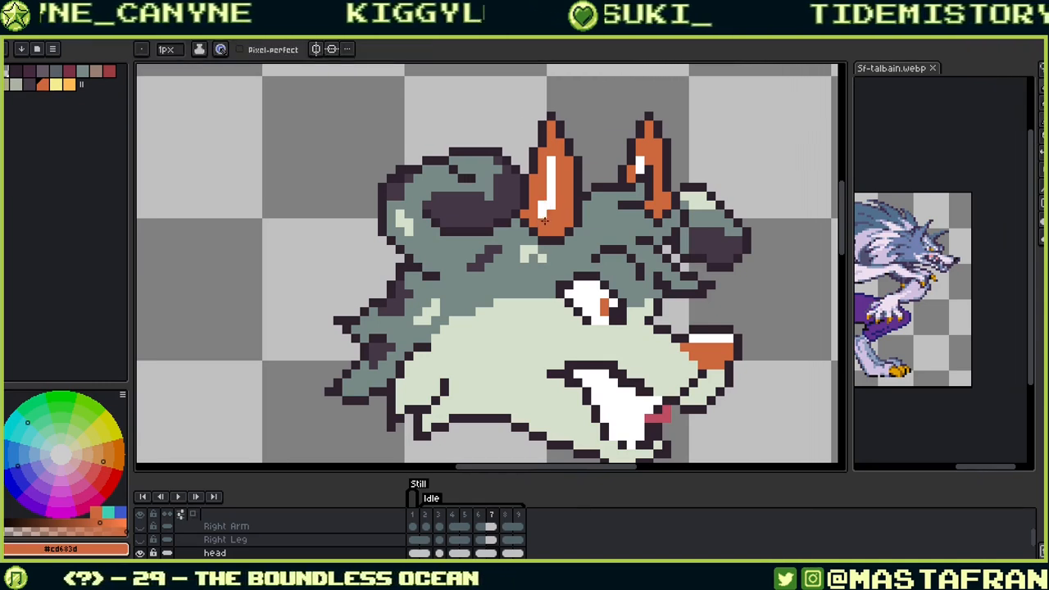
click(551, 205)
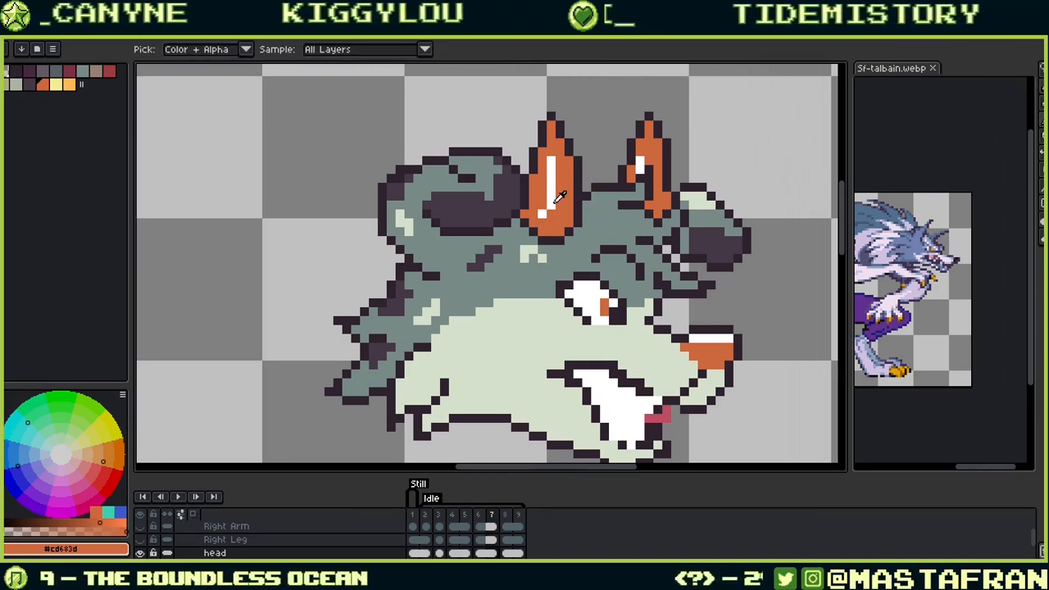
alt+click(551, 197)
click(543, 204)
alt+click(544, 193)
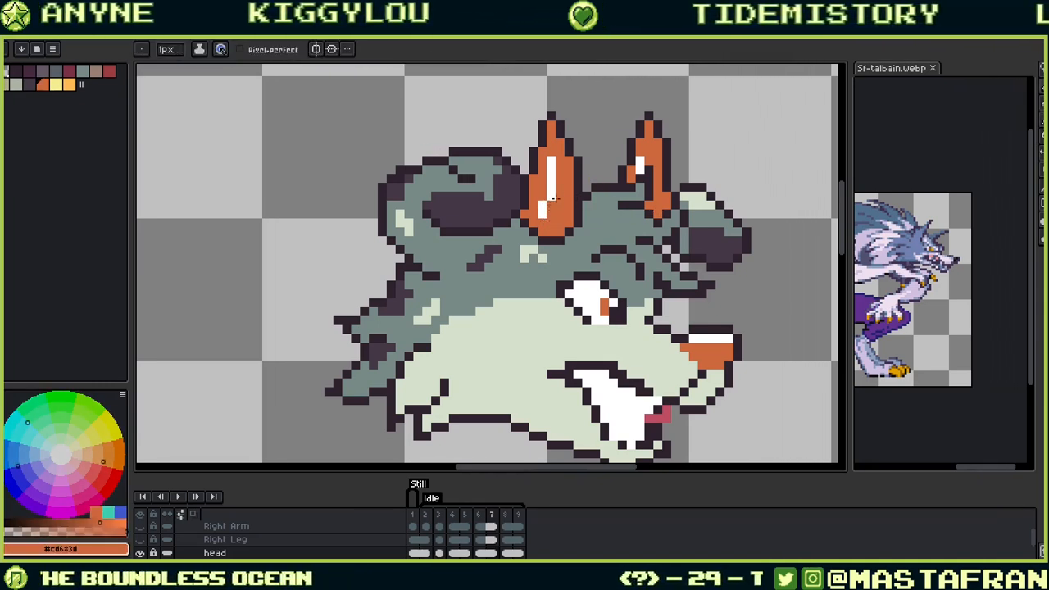
Step: Extend the far horn's highlight upward in white #FFFFFF in frame 7 and clean around it with orange #cd683d
alt+click(644, 162)
click(657, 168)
alt+click(657, 159)
click(658, 169)
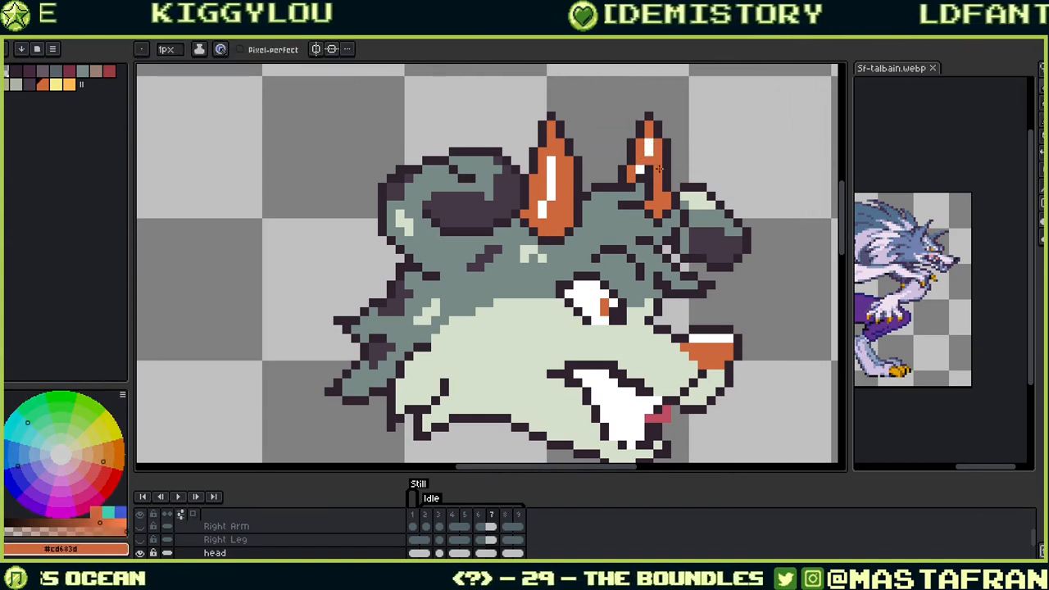
alt+click(649, 151)
Step: Return to frame 4 and straighten the lower part of the near horn's highlight with orange #cd683d and white #FFFFFF
key(Left)
key(Left)
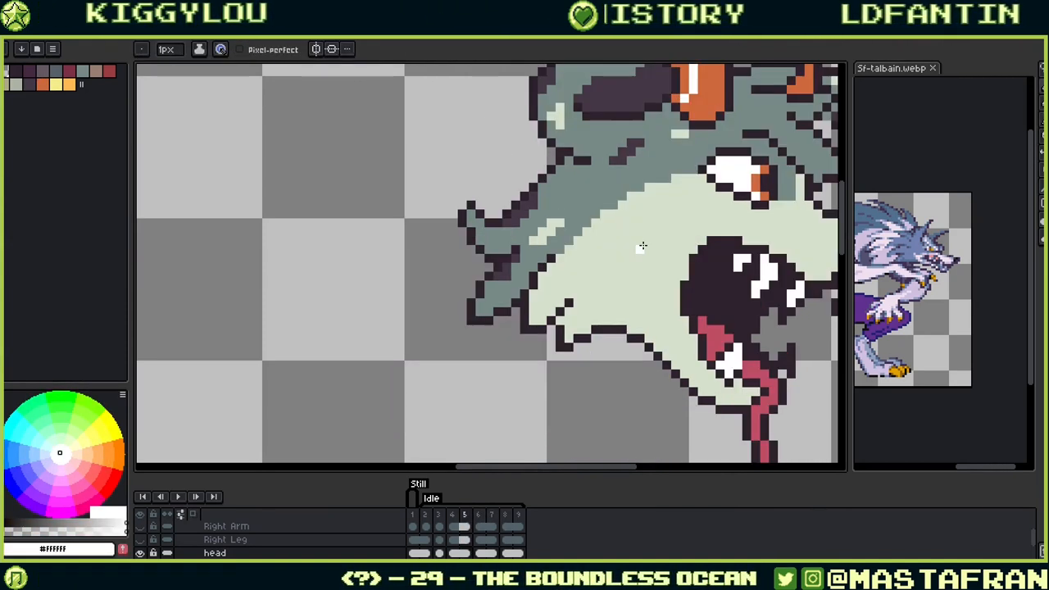
drag(721, 206, 493, 350)
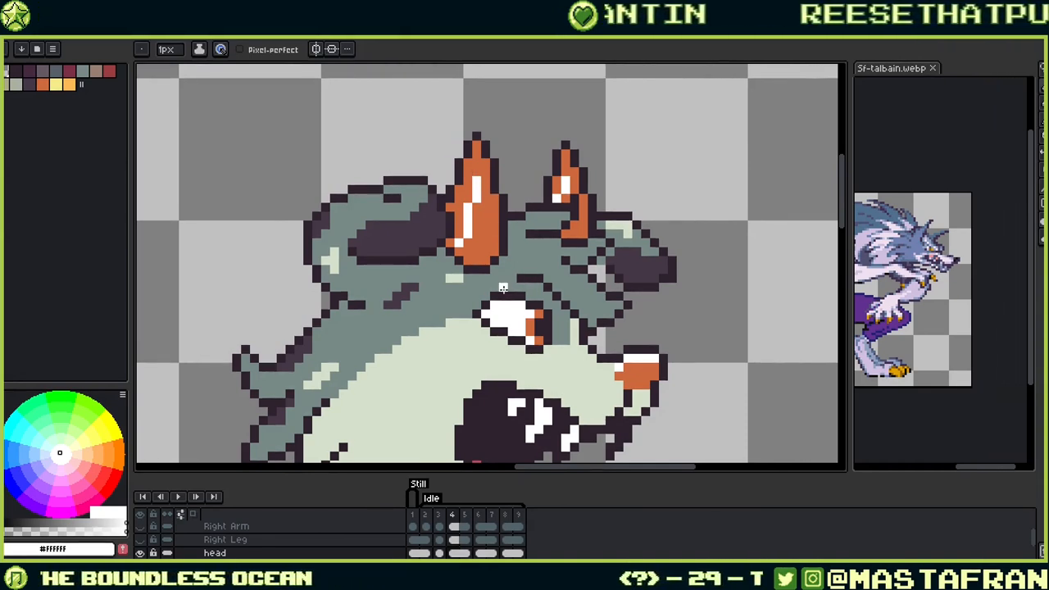
alt+click(479, 243)
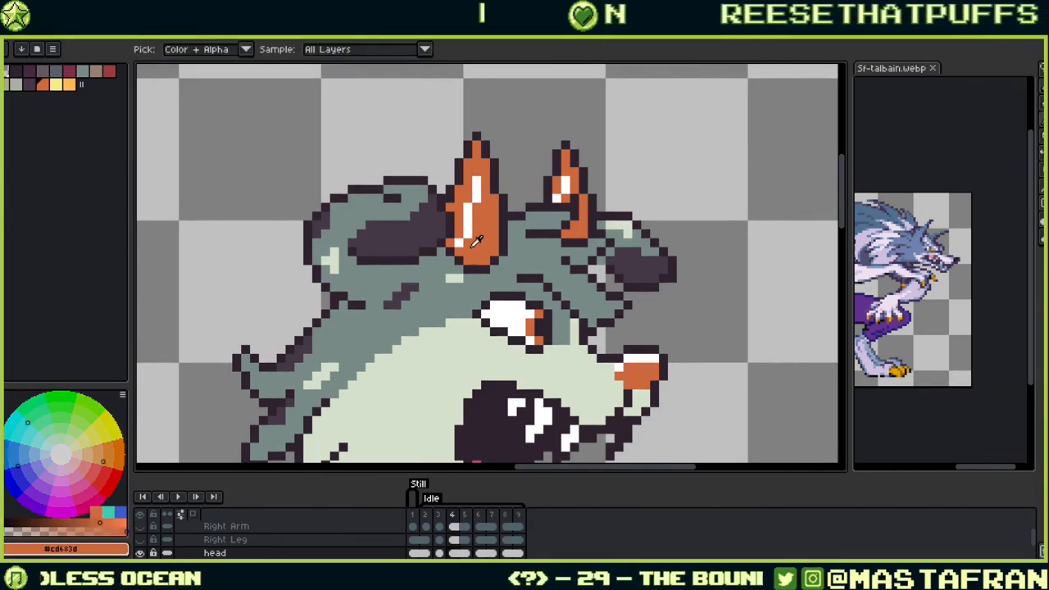
mouse_move(468, 235)
mouse_down()
mouse_move(459, 243)
mouse_move(467, 240)
mouse_up()
alt+click(468, 219)
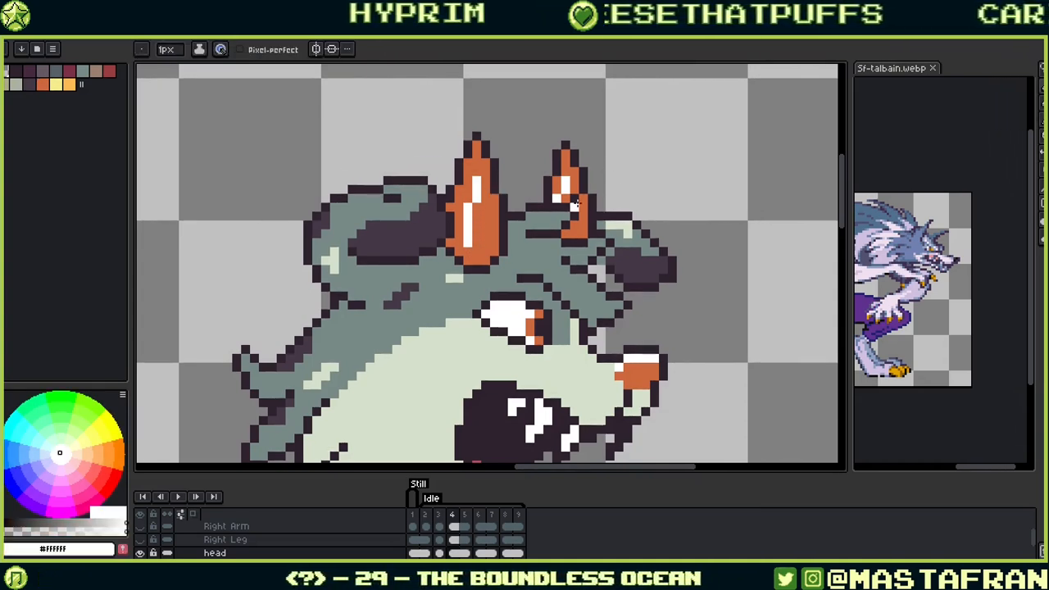
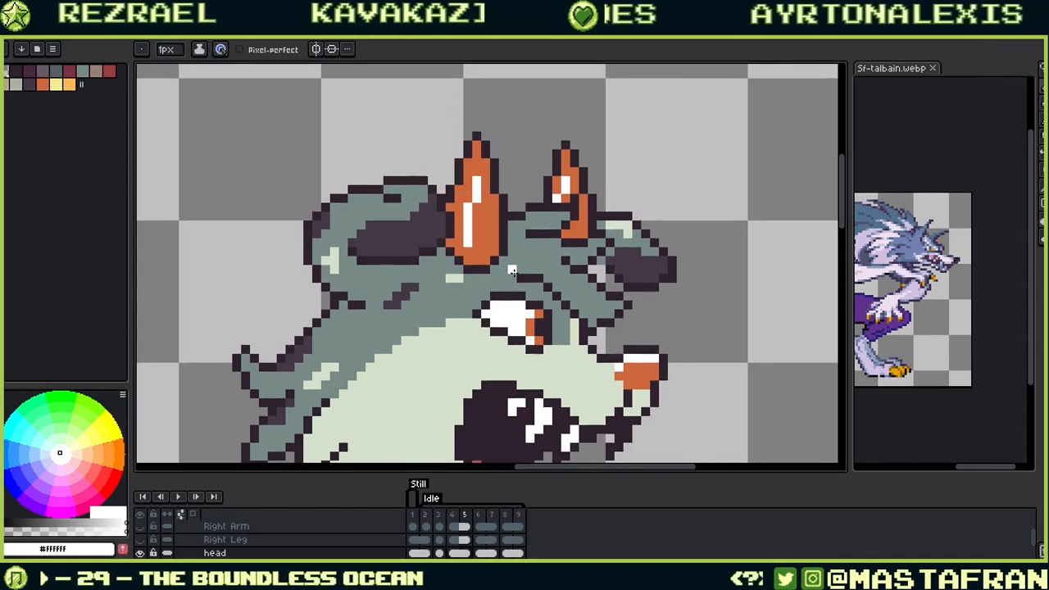
Step: Touch up the fur tuft below the far ear in frame 6 with grey-green #788a87
key(Right)
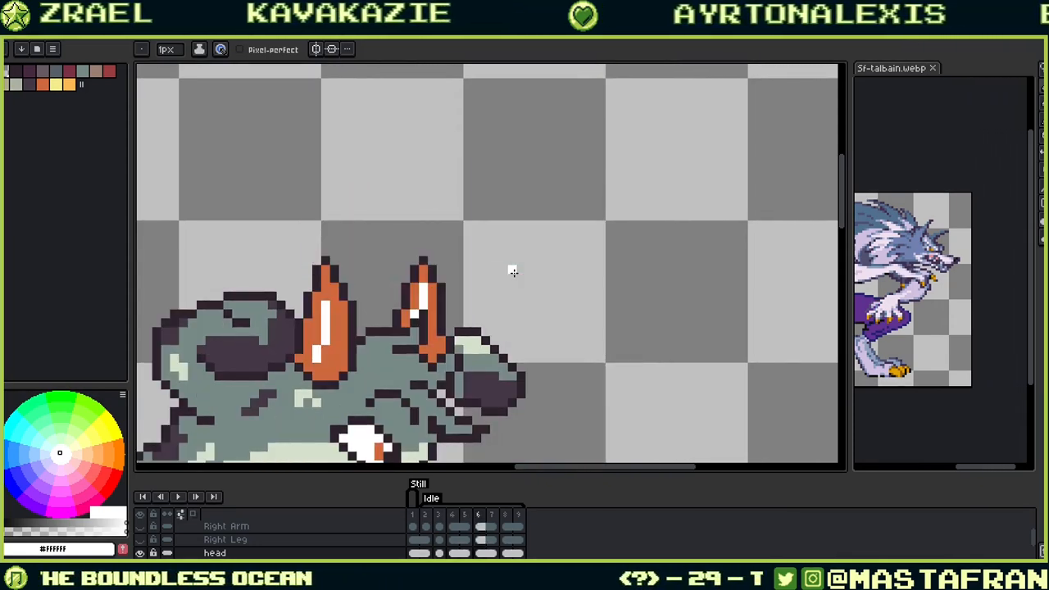
scroll(512, 270, down, 5)
scroll(512, 271, left, 4)
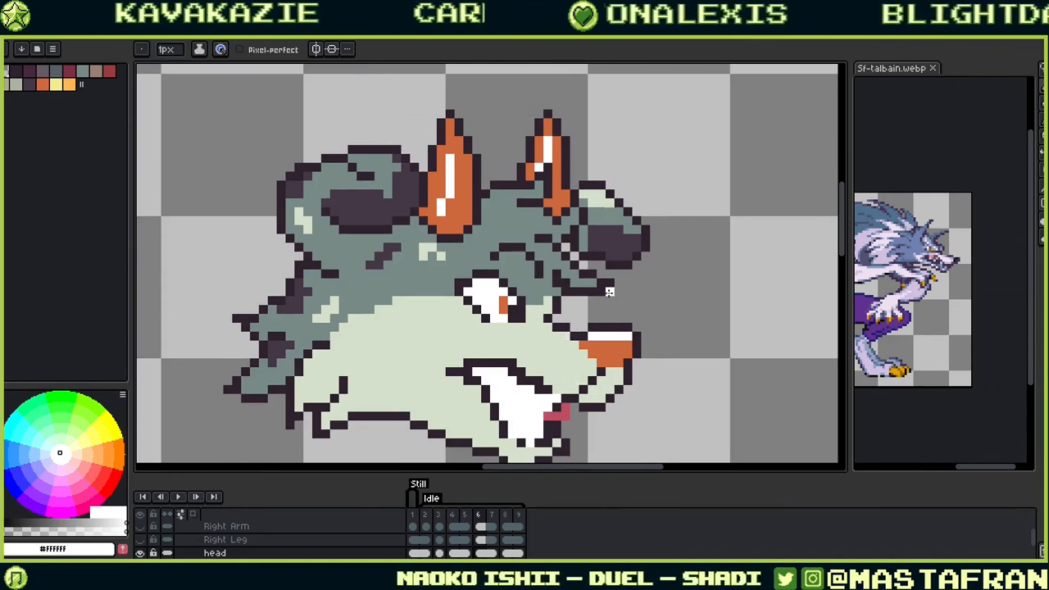
key(i)
click(574, 282)
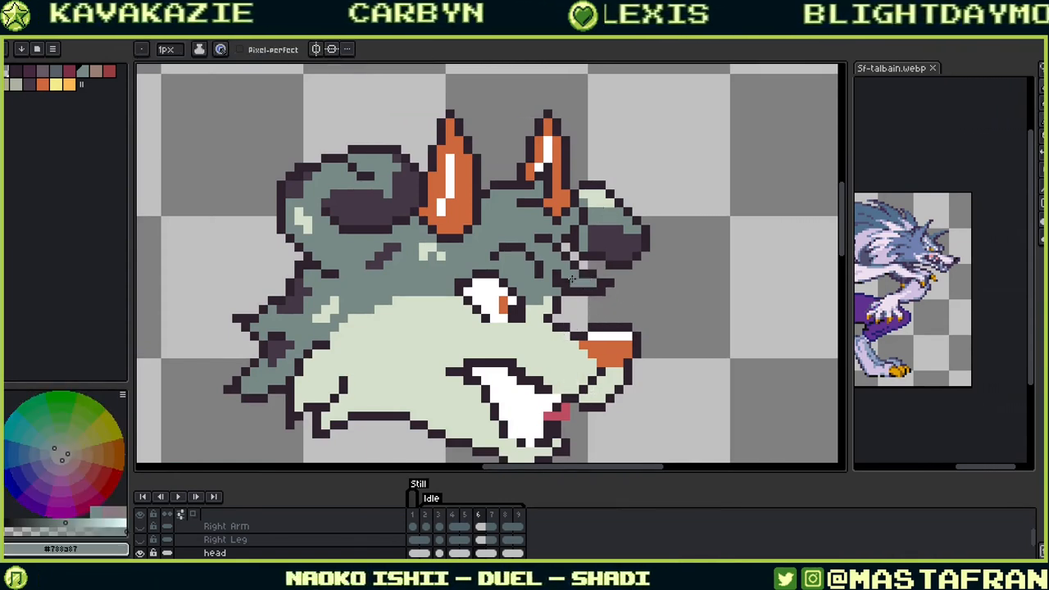
key(i)
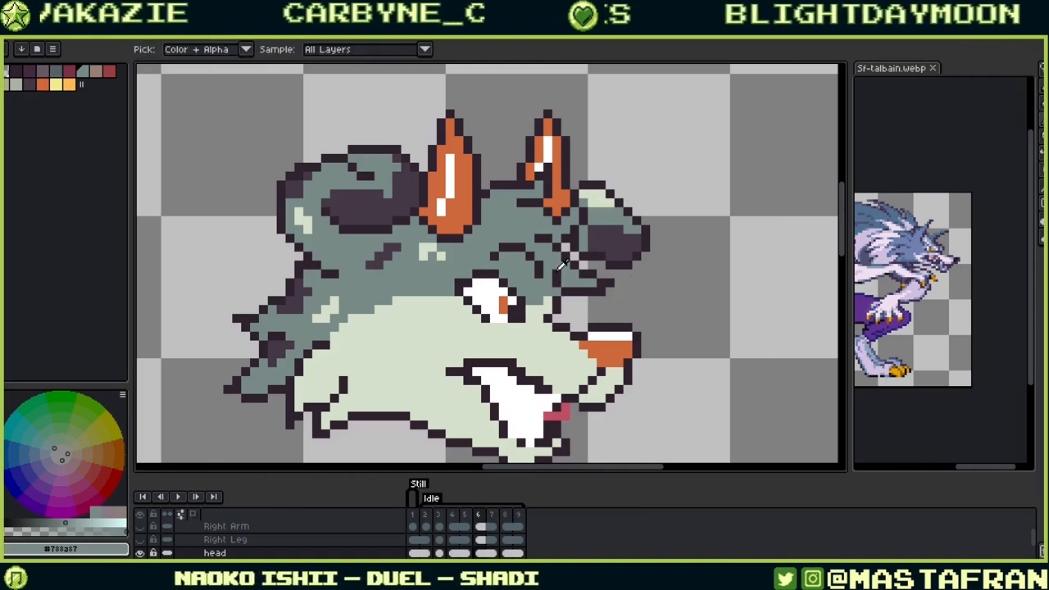
click(555, 278)
Step: Cycle through the remaining frames to frame 5 and thicken the brow line above the eye in dark #2e222f
key(Right)
key(Right)
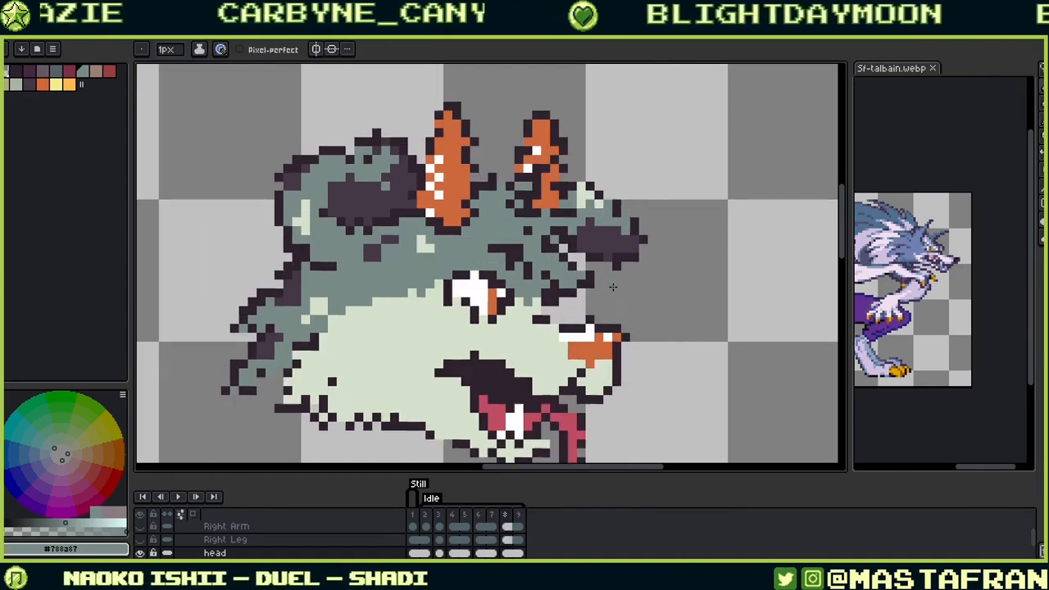
key(Right)
key(Right)
key(Right)
key(Right)
key(Right)
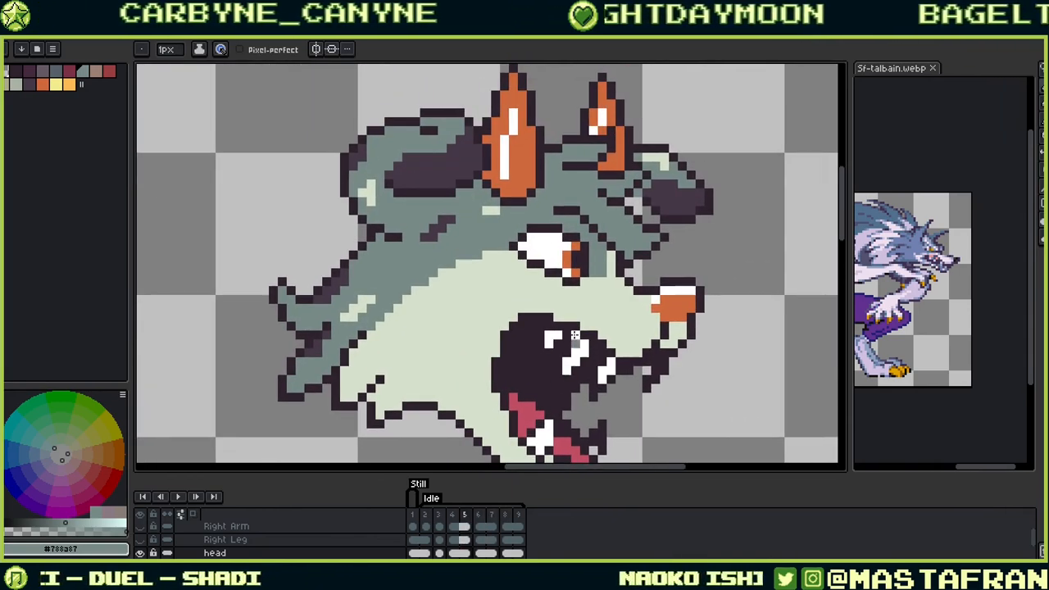
key(i)
click(576, 203)
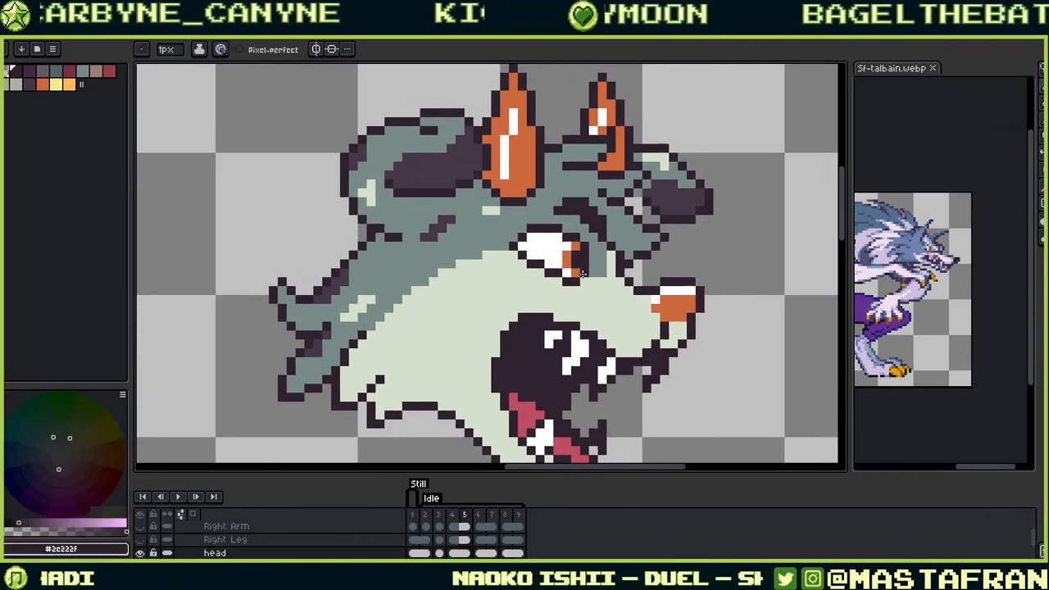
Step: Thin the brow line above the eye in frame 5 with grey-green #788a87 and go back to frame 2
alt+click(593, 233)
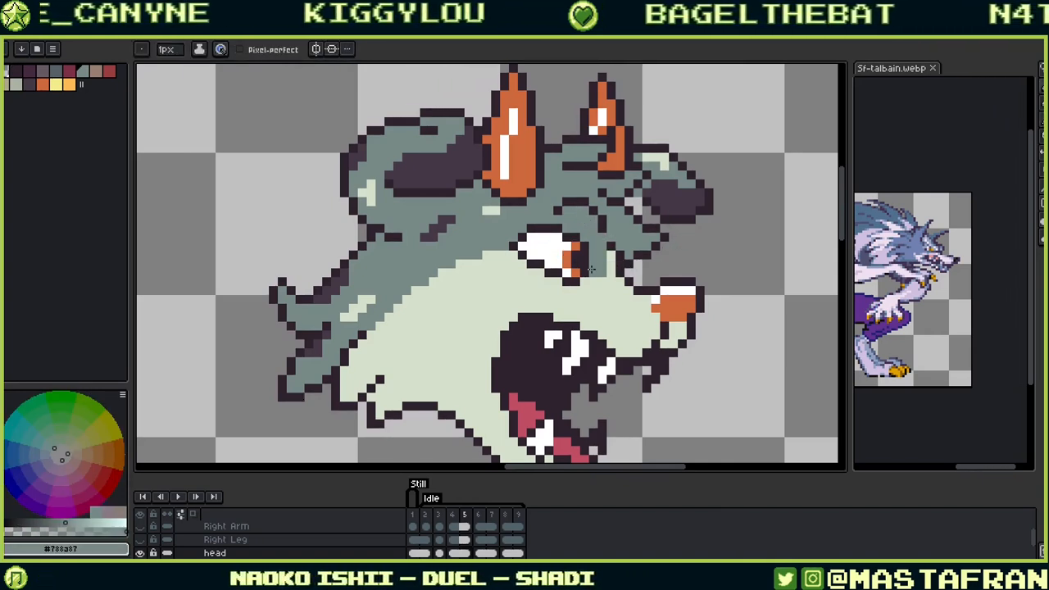
key(Left)
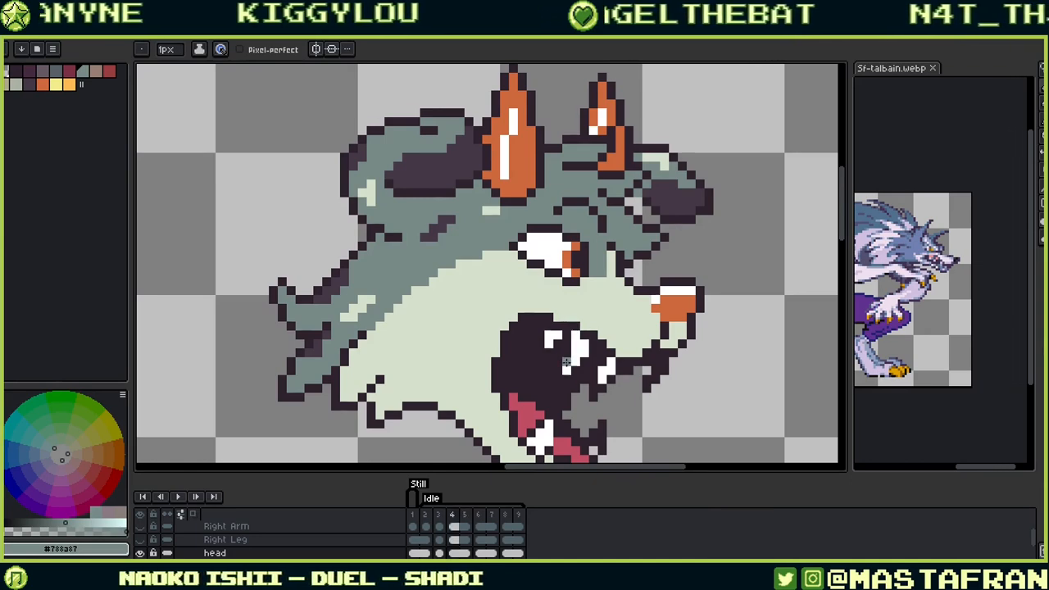
key(Left)
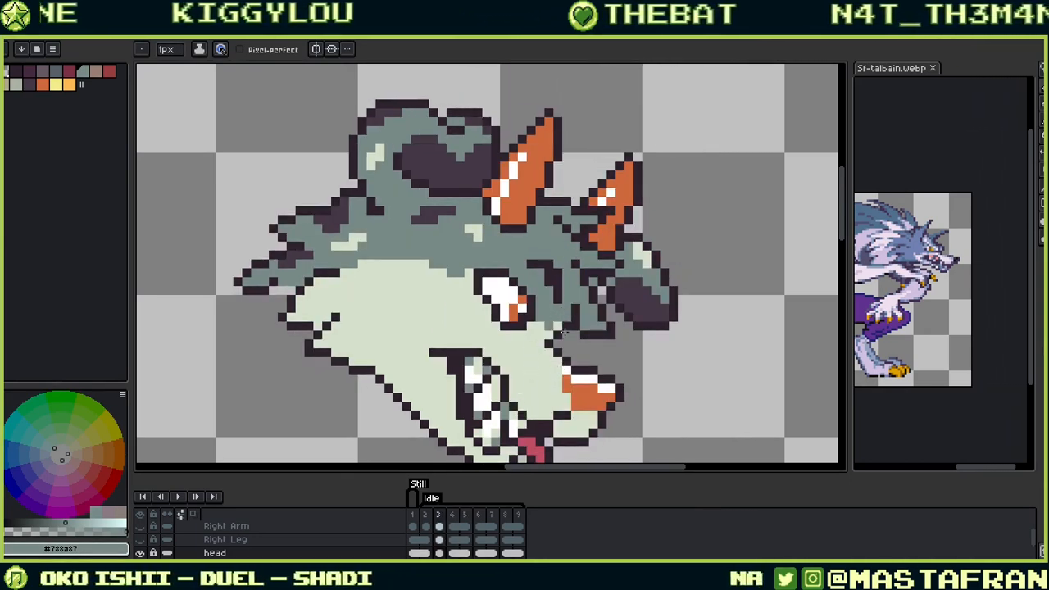
key(Left)
Step: Reshape the fur tuft below the far ear in frame 2 with dark #2e222f and grey-green #788a87
drag(564, 332, 703, 205)
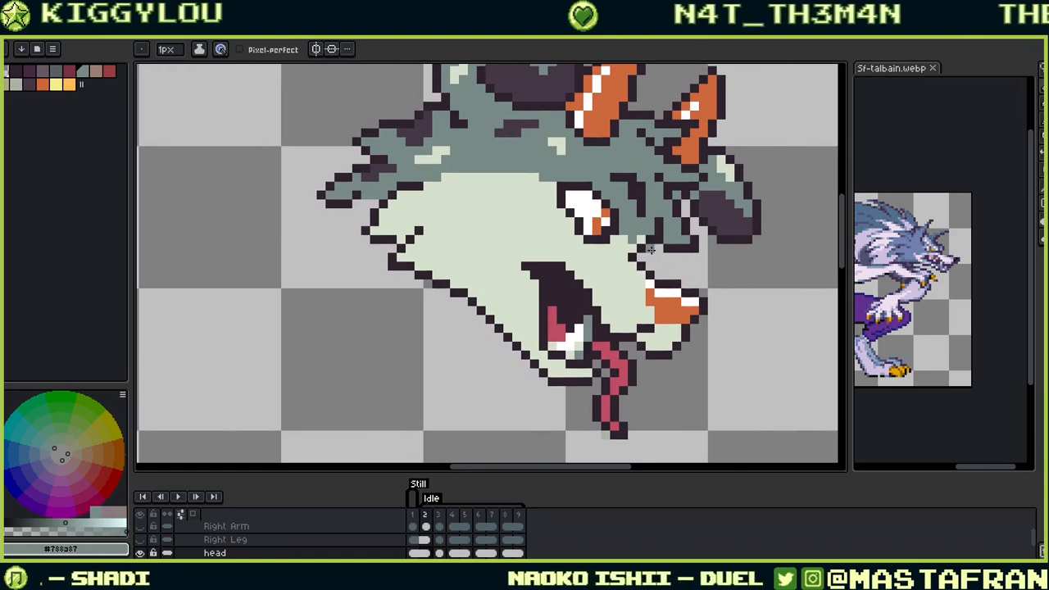
alt+click(671, 248)
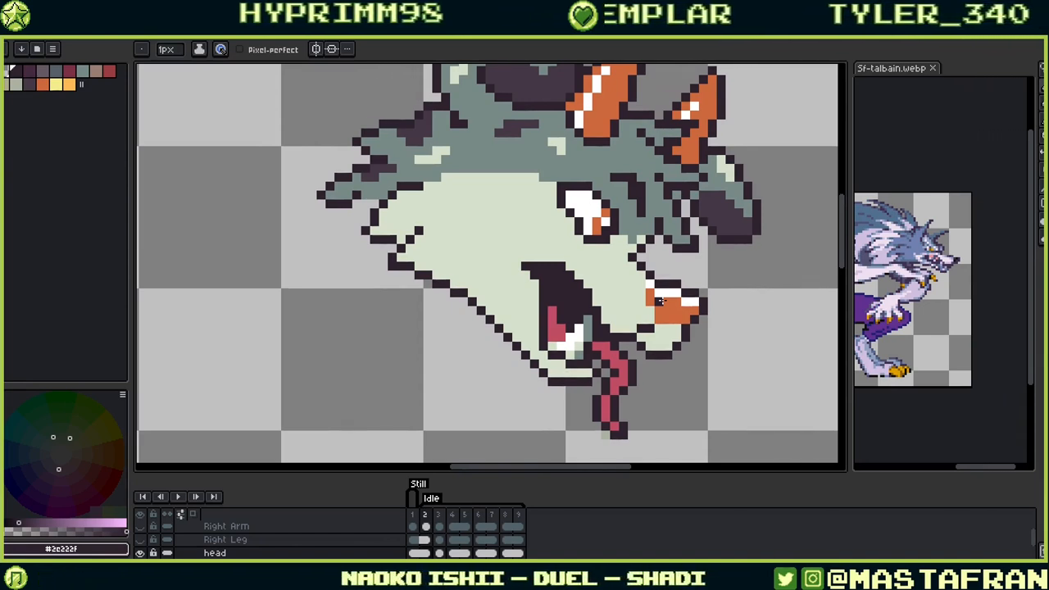
key(i)
alt+click(695, 196)
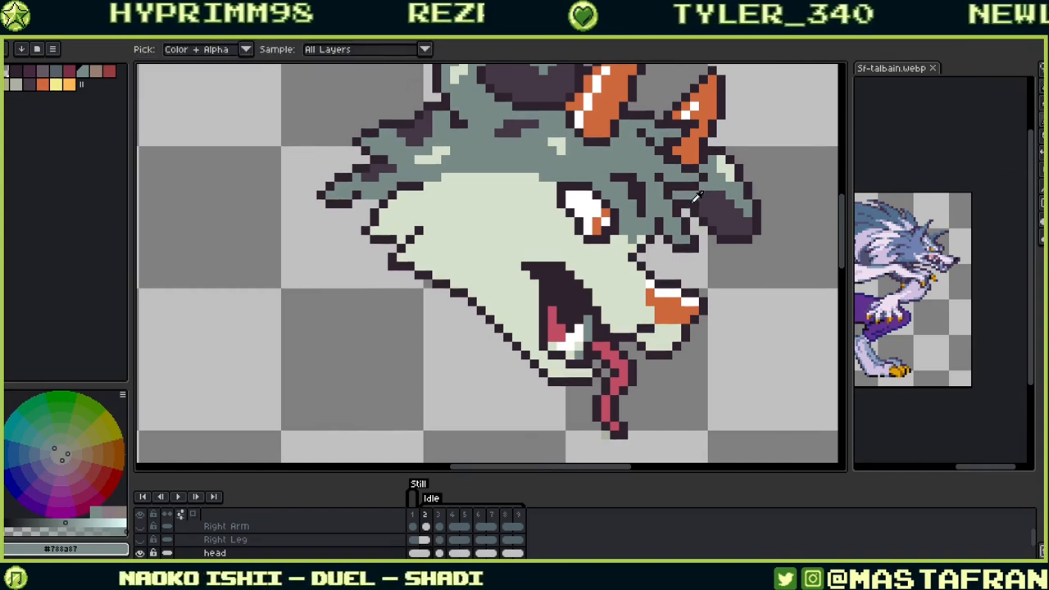
alt+click(697, 197)
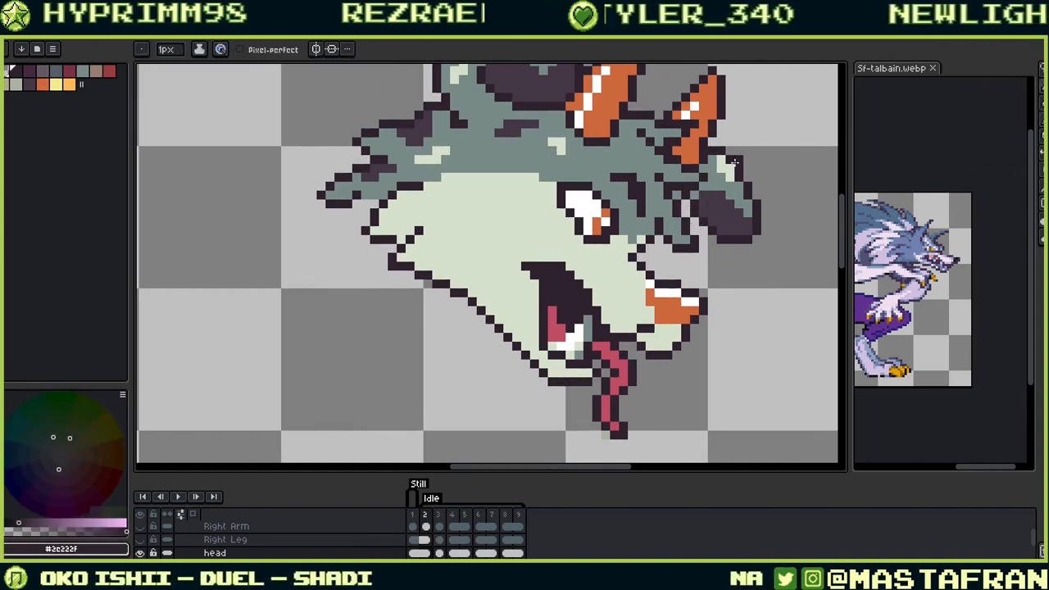
Step: Go to frame 9 and smooth the jagged outline of the far ear's tip in dark #2e222f
scroll(688, 201, up, 2)
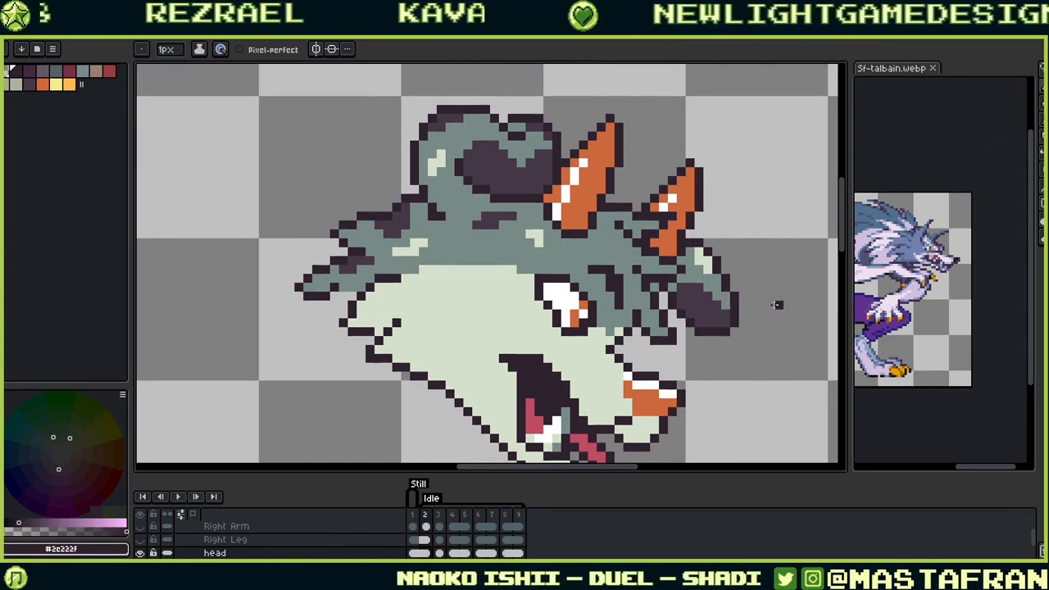
scroll(777, 305, right, 3)
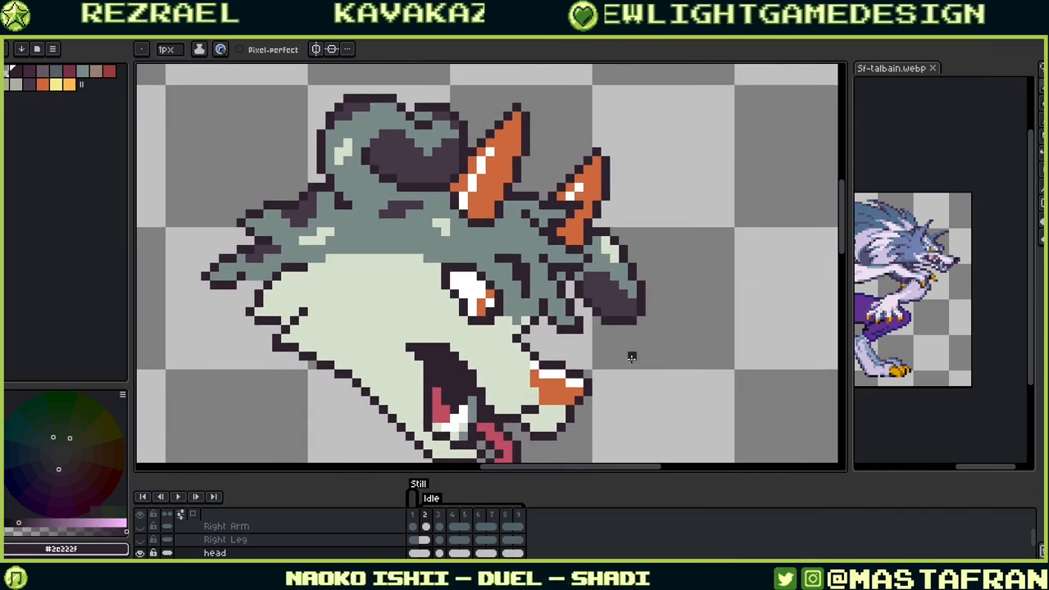
key(Right)
key(Left)
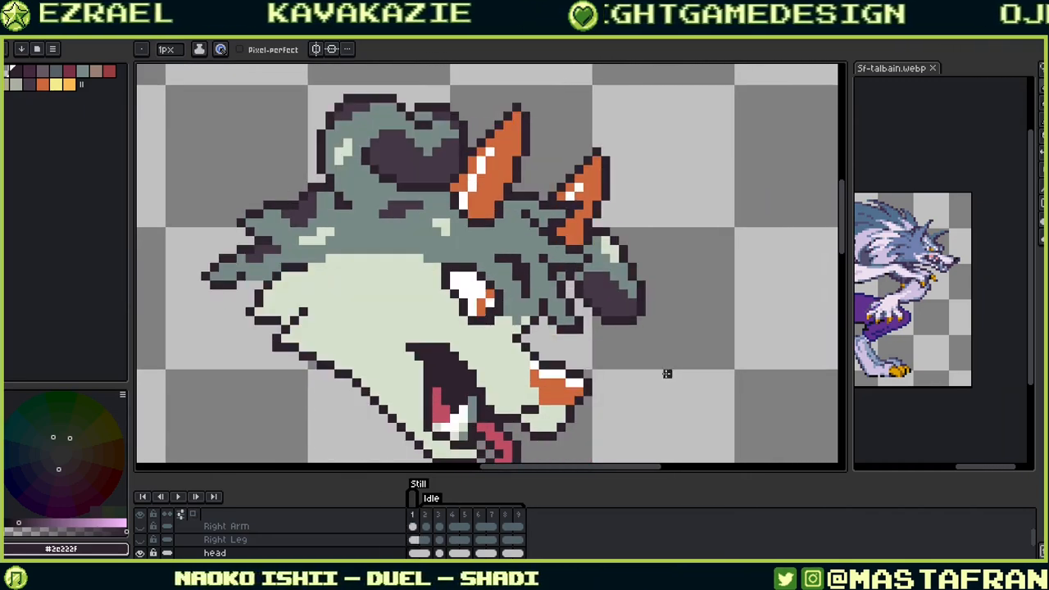
key(Left)
scroll(622, 373, down, 2)
scroll(622, 372, left, 2)
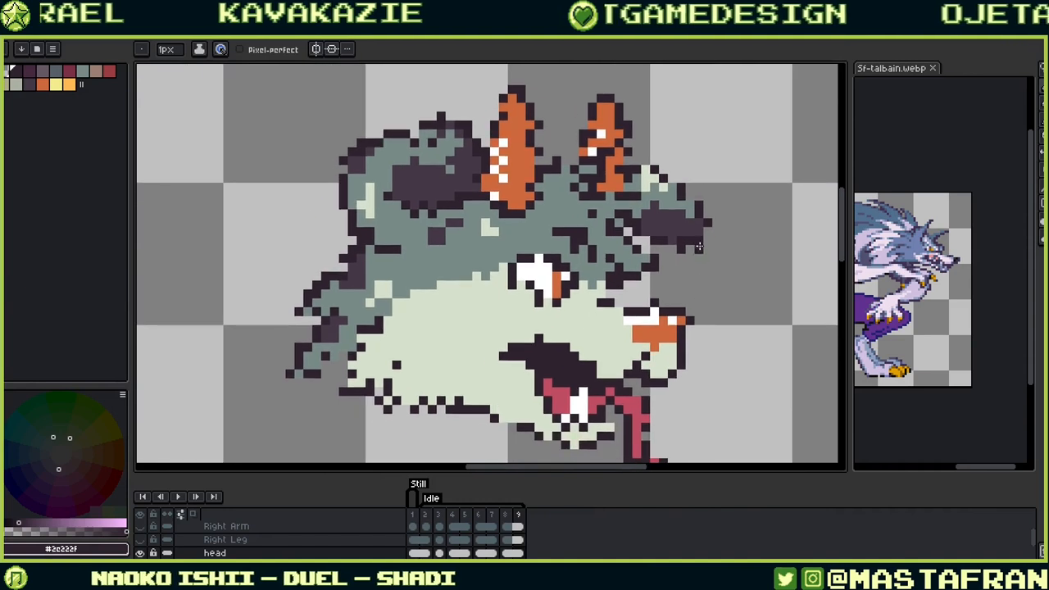
alt+click(687, 203)
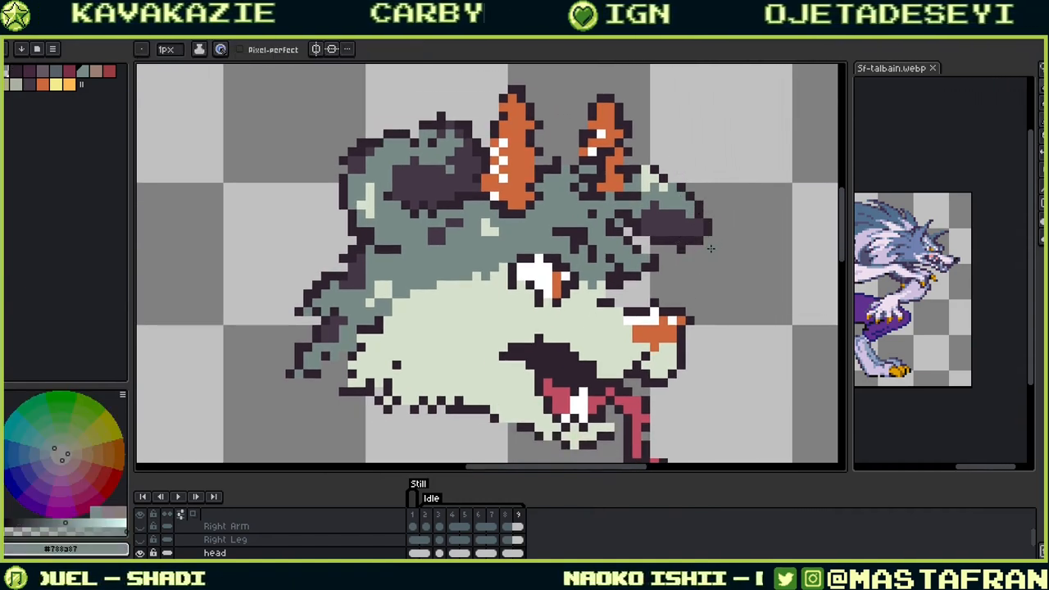
Step: Clean up the far ear's pale green highlight in frame 9 and close the outline above it in dark #2e222f
scroll(703, 230, up, 3)
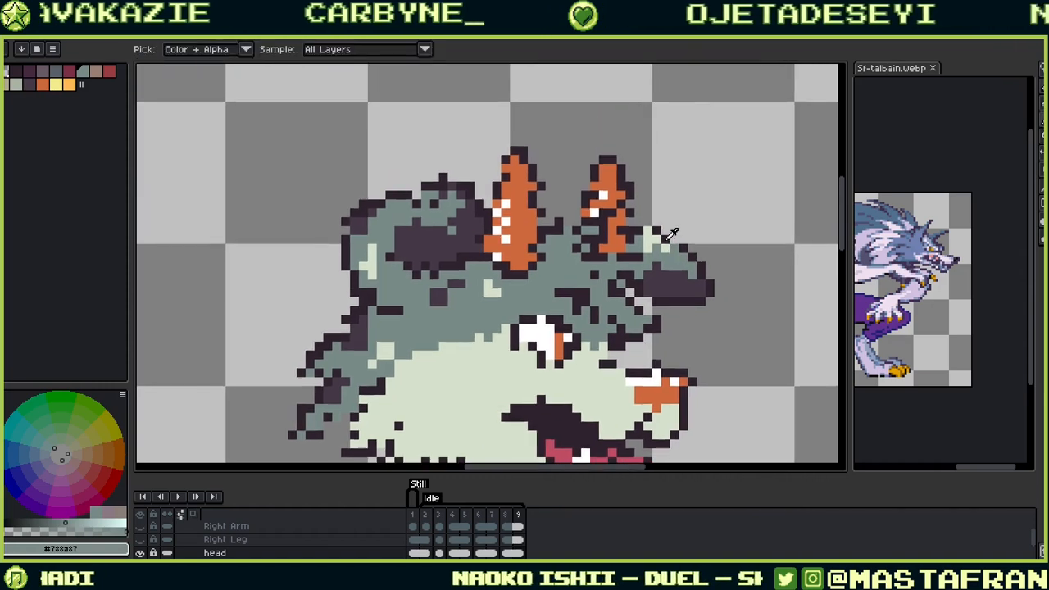
alt+click(669, 242)
alt+click(668, 247)
click(665, 238)
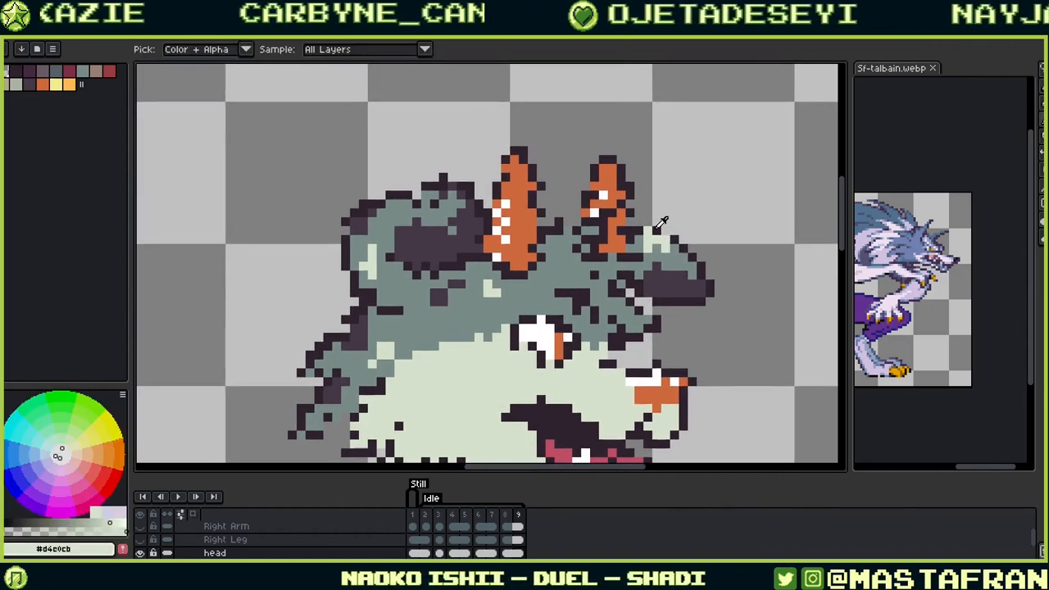
alt+click(657, 231)
click(665, 230)
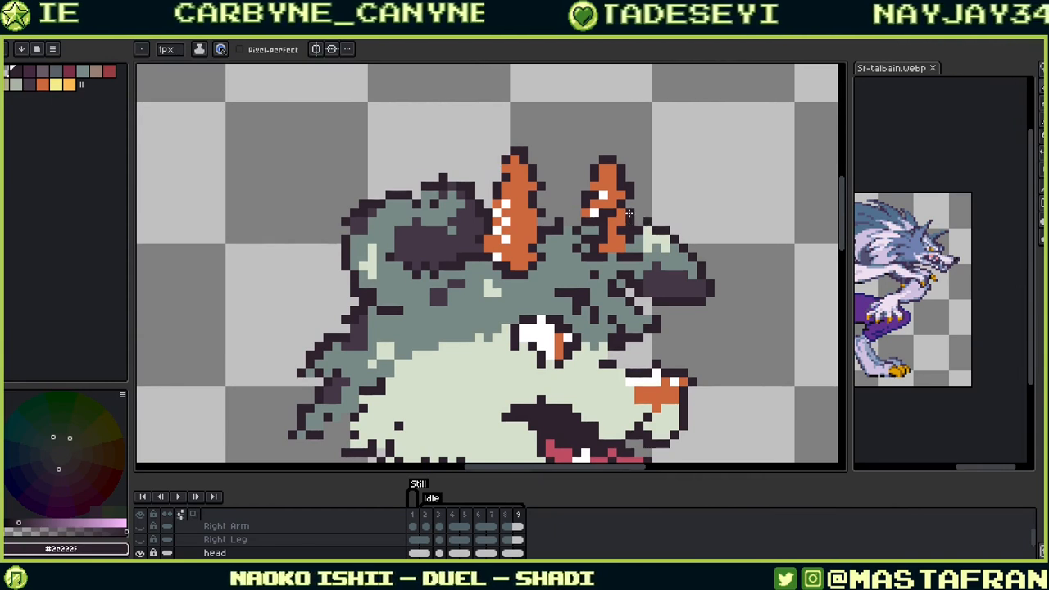
Step: Narrow the far horn's tip to a point in frame 9 with dark #2e222f
scroll(626, 235, up, 3)
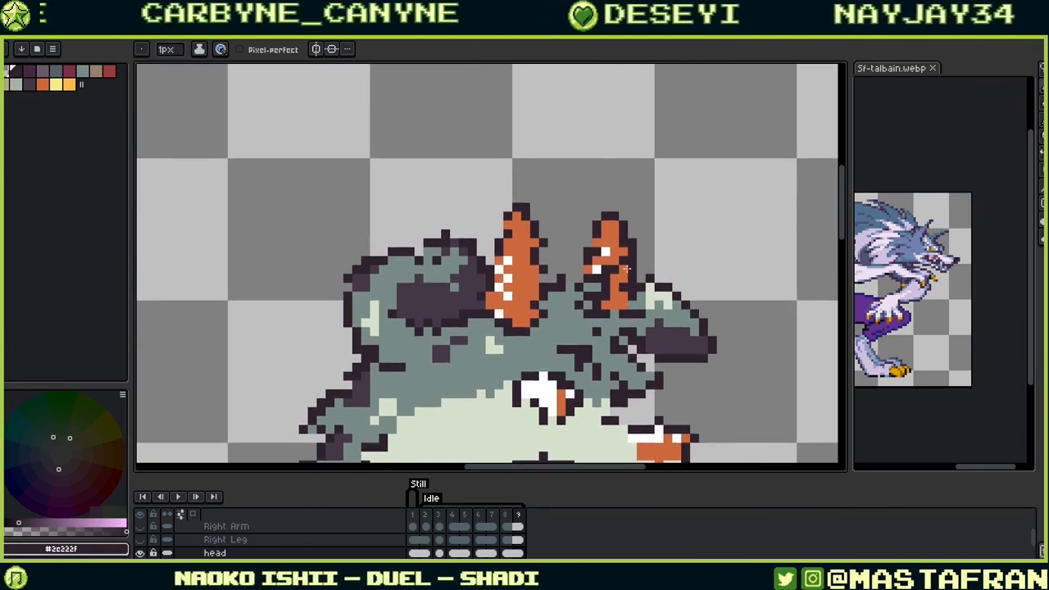
key(ctrl+z)
click(606, 208)
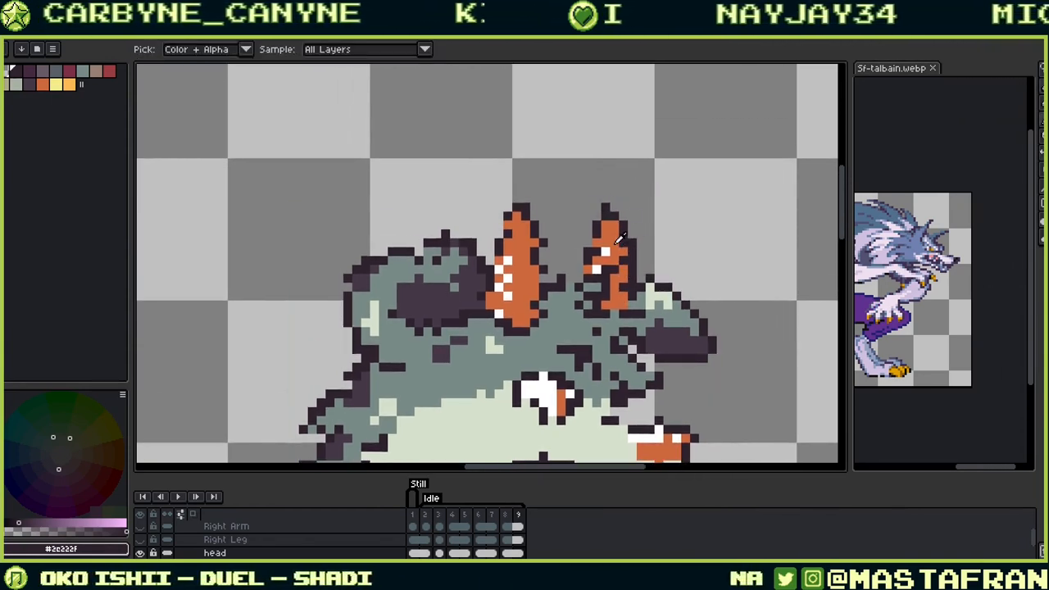
click(615, 225)
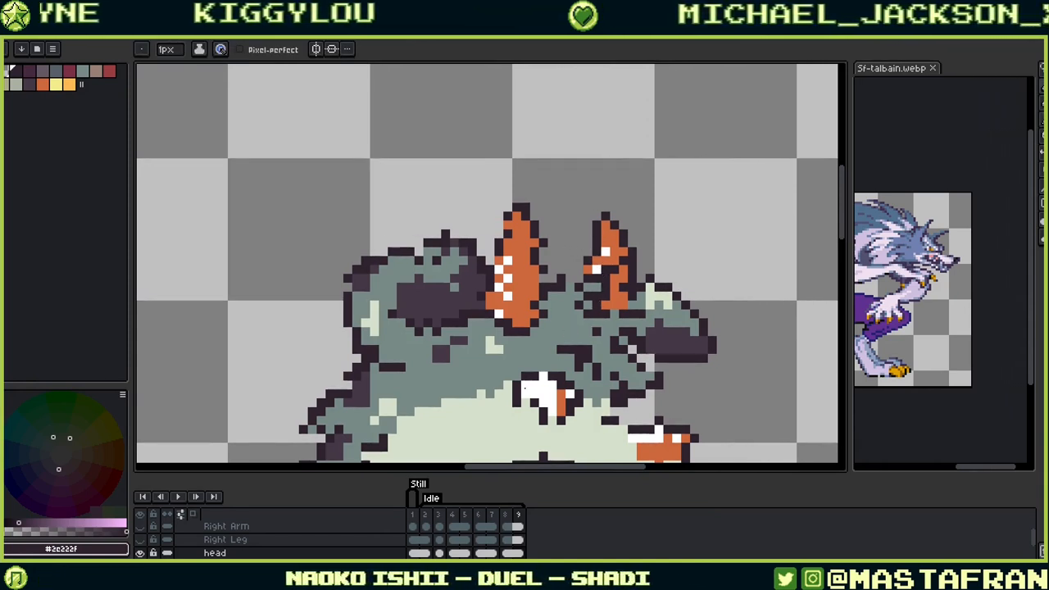
Step: Redraw the head outline between the two horns in dark #2e222f and fill beneath it with grey-green #788a87
key(alt)
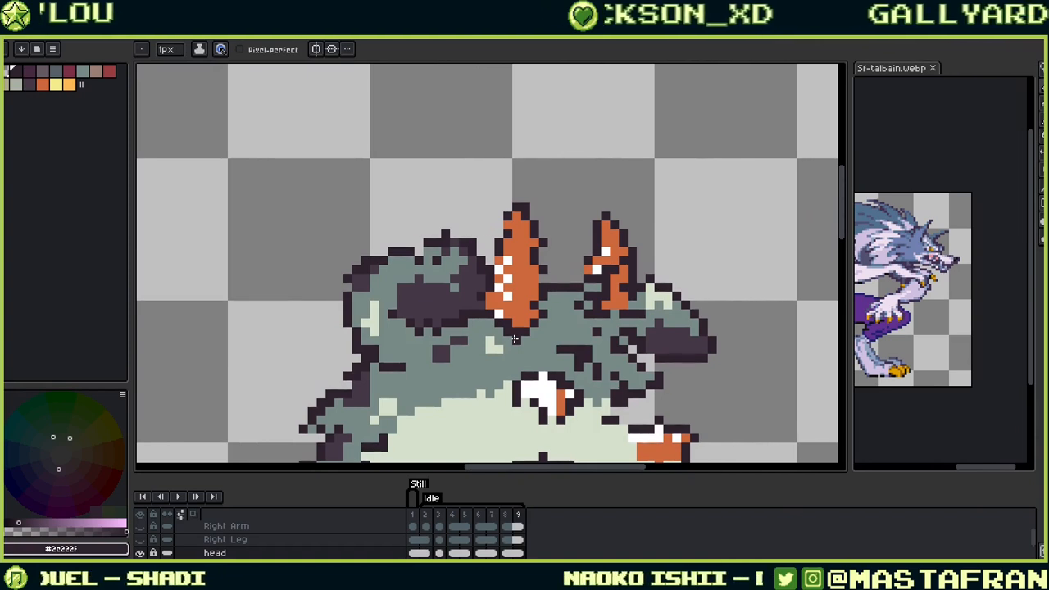
key(alt)
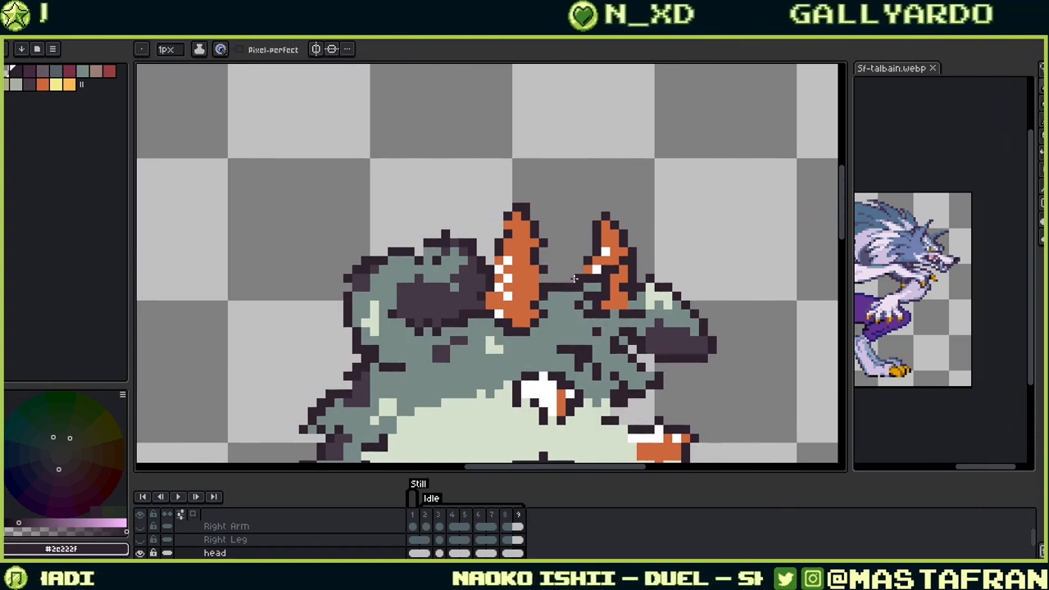
alt+click(579, 287)
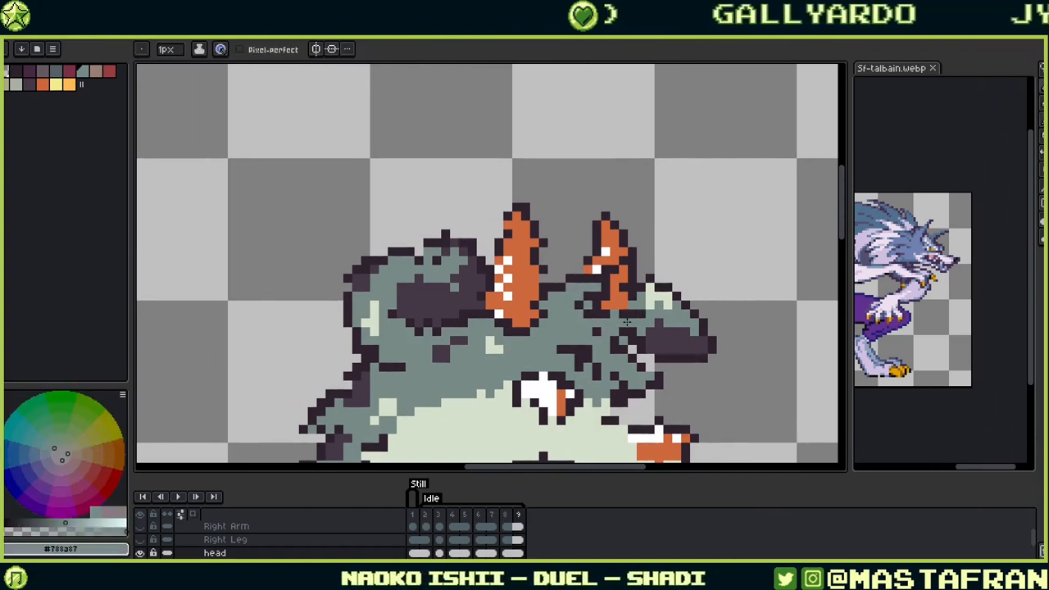
drag(609, 320, 548, 327)
Step: Smooth the far horn's edges and base with dark #2e222f and orange #cd683d, and extend its highlight in white #FFFFFF
key(alt)
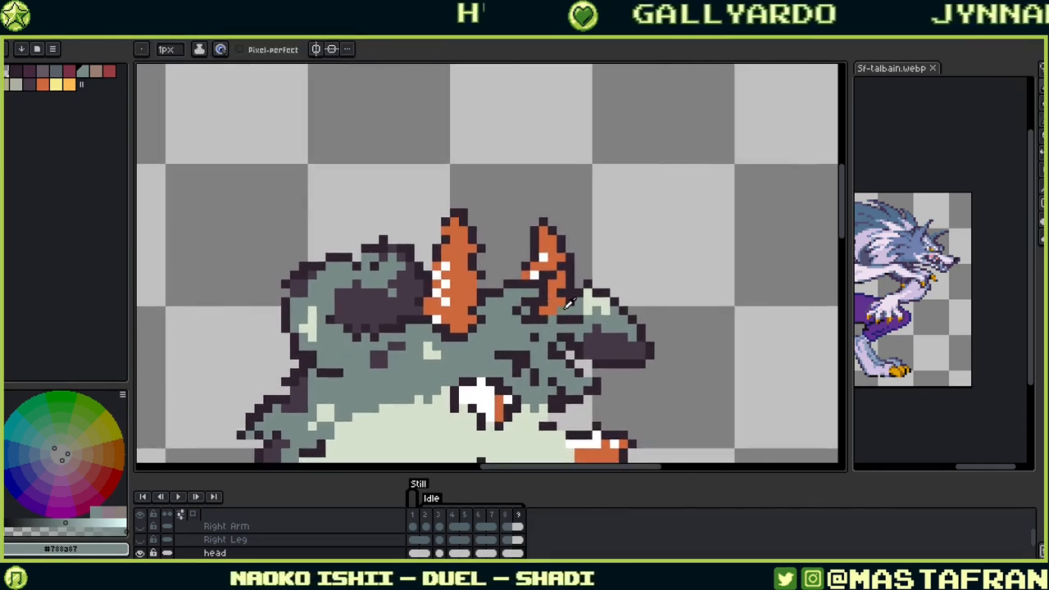
alt+click(561, 302)
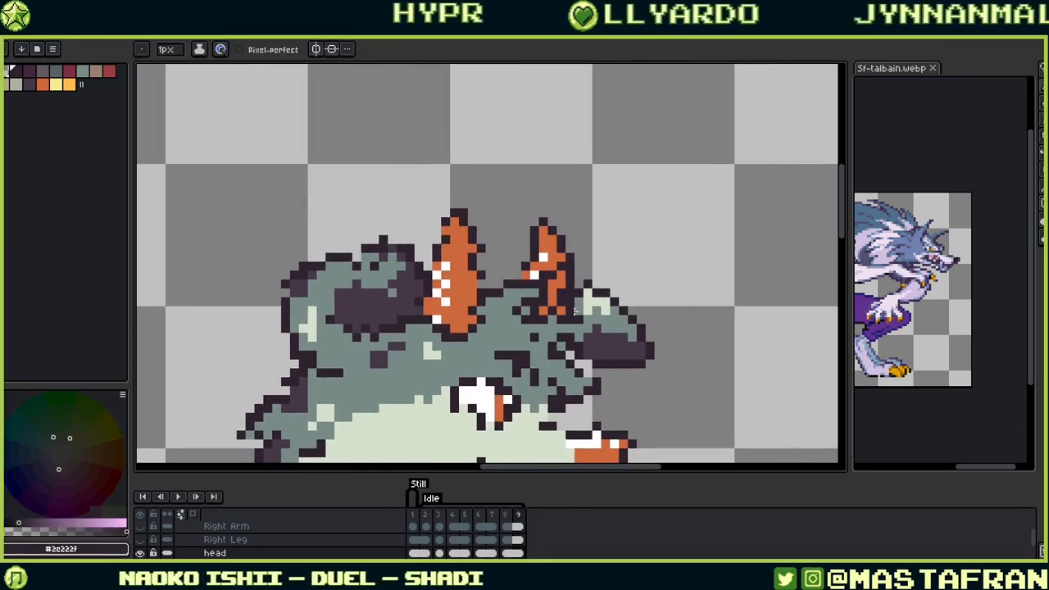
alt+click(575, 305)
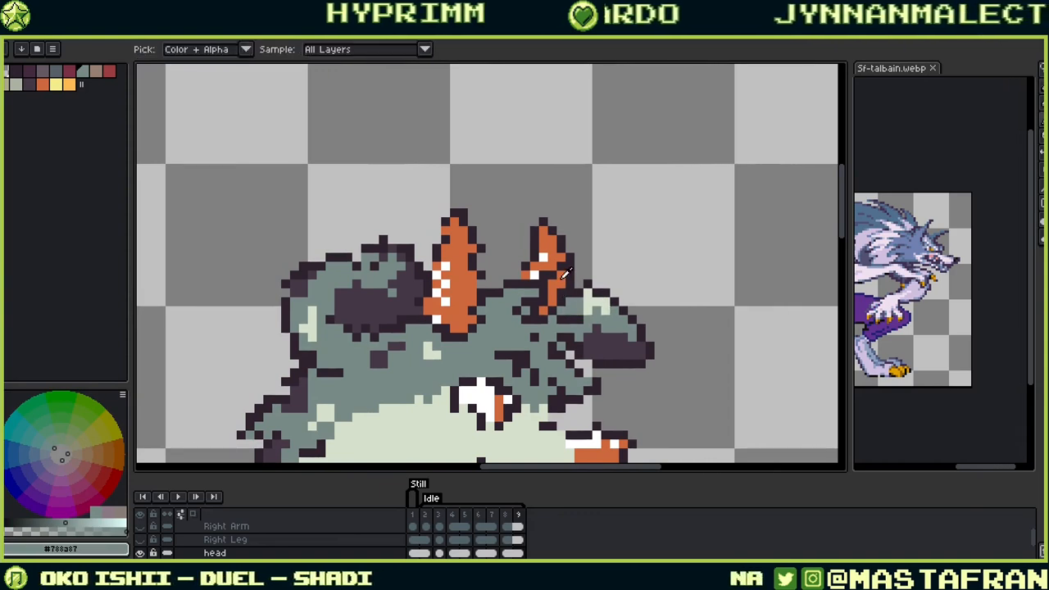
alt+click(567, 276)
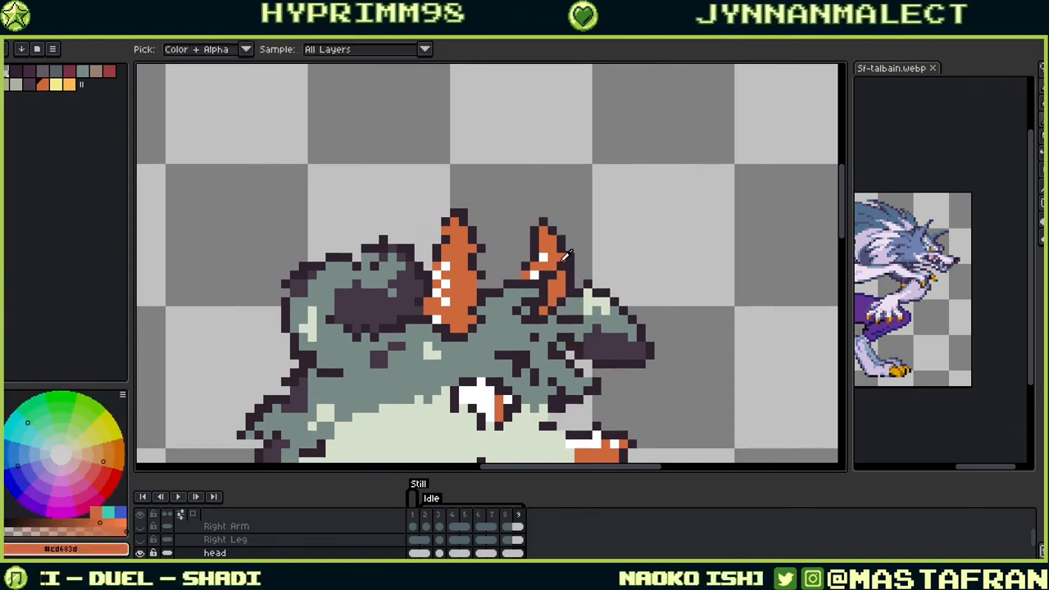
alt+click(517, 277)
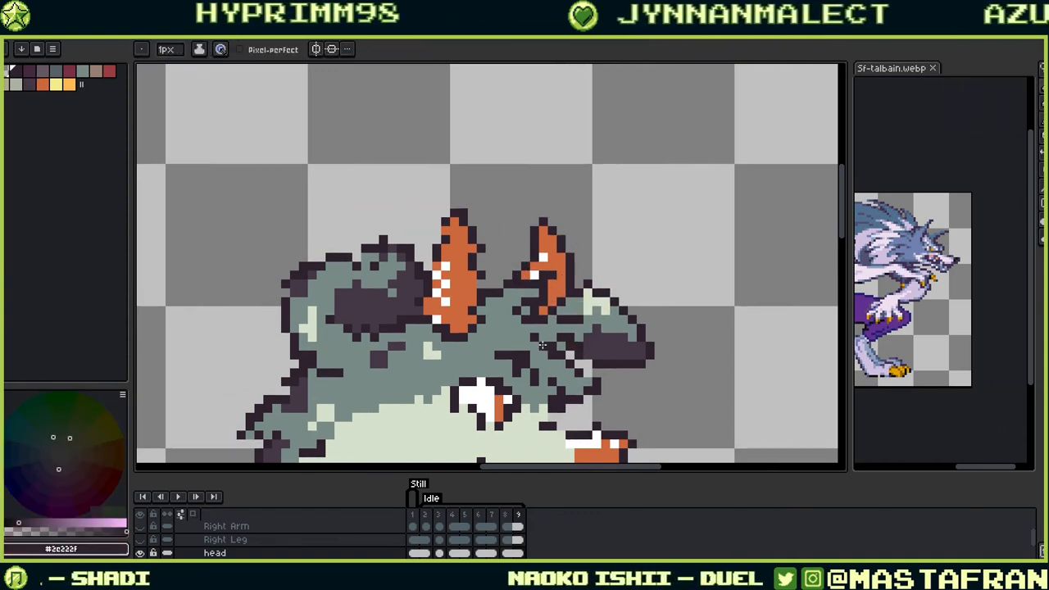
alt+click(542, 292)
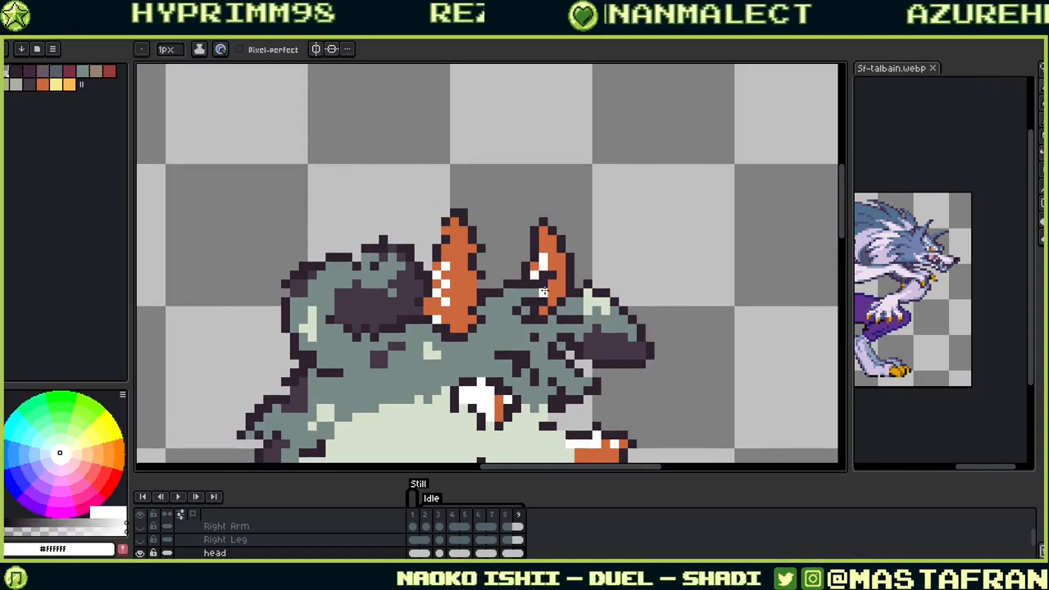
Step: Tidy the fur lines between the far horn's base and the far ear with grey-green #788a87 and dark #2e222f
drag(544, 336, 628, 251)
alt+click(601, 262)
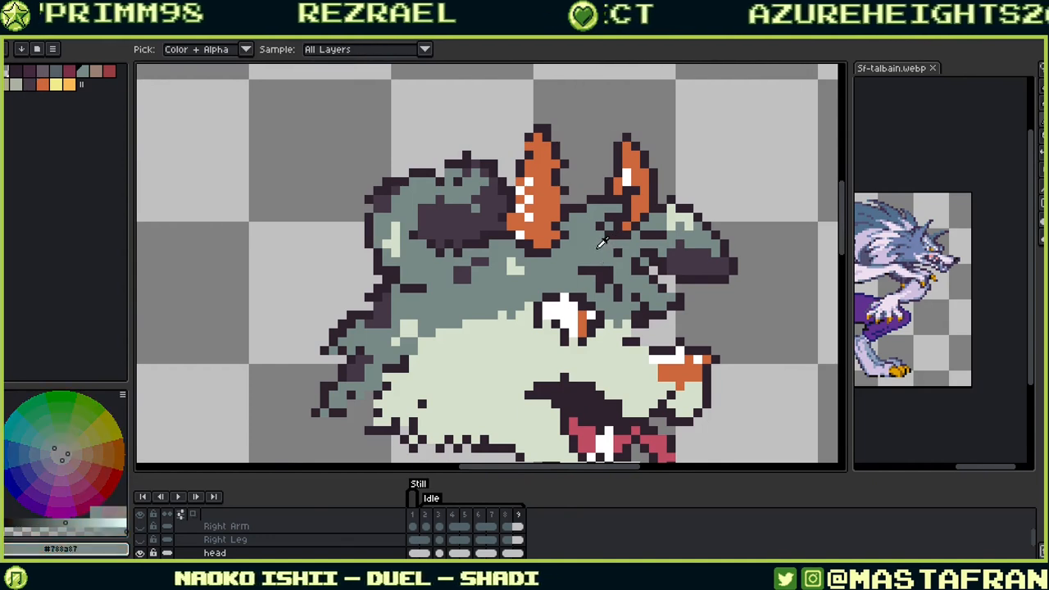
mouse_move(678, 261)
mouse_down()
mouse_move(673, 238)
mouse_move(675, 257)
mouse_up()
alt+click(644, 237)
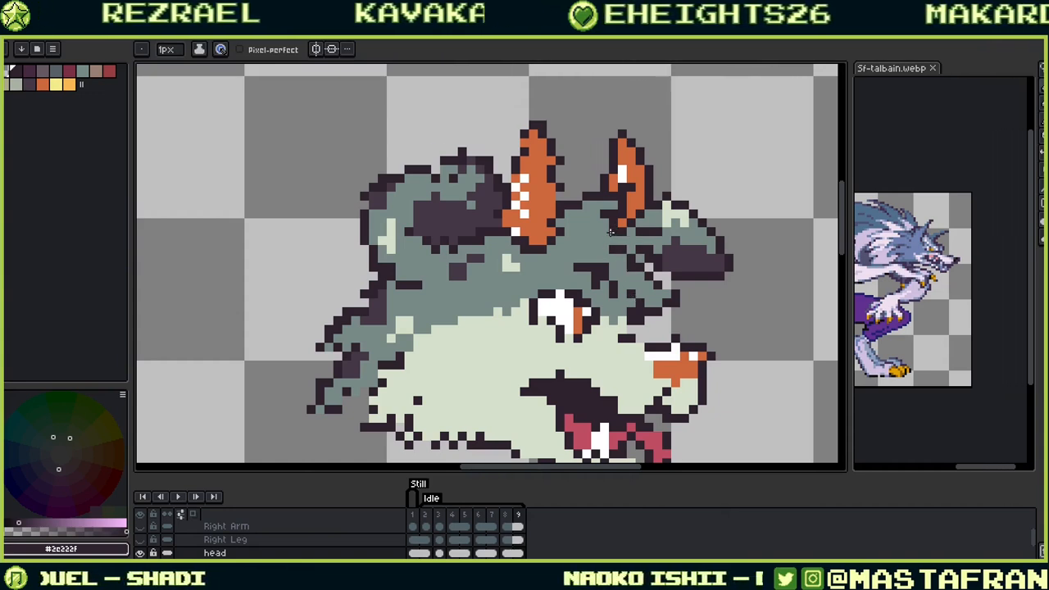
alt+click(620, 261)
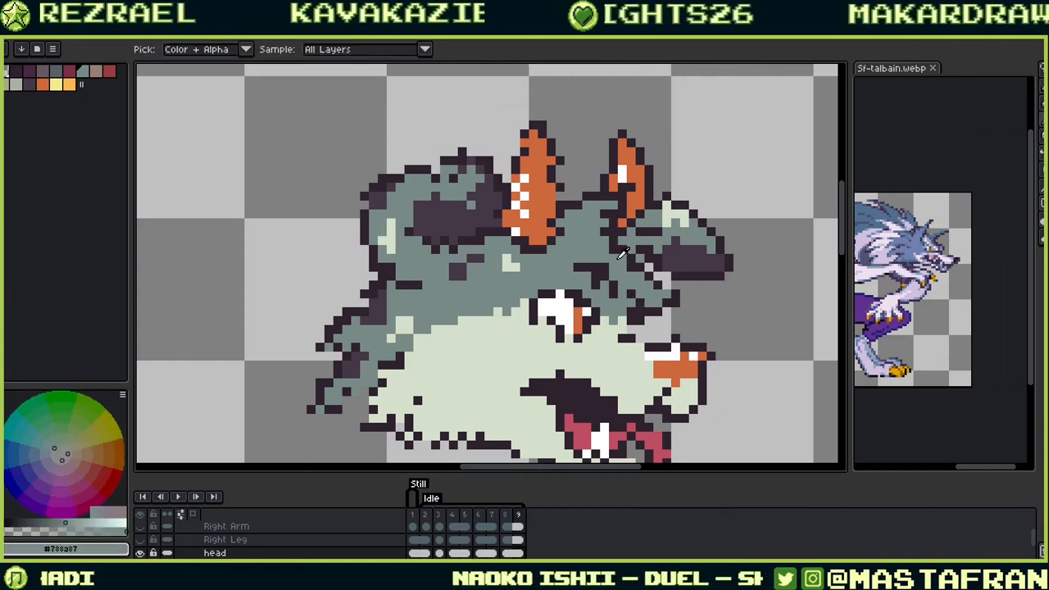
key(alt)
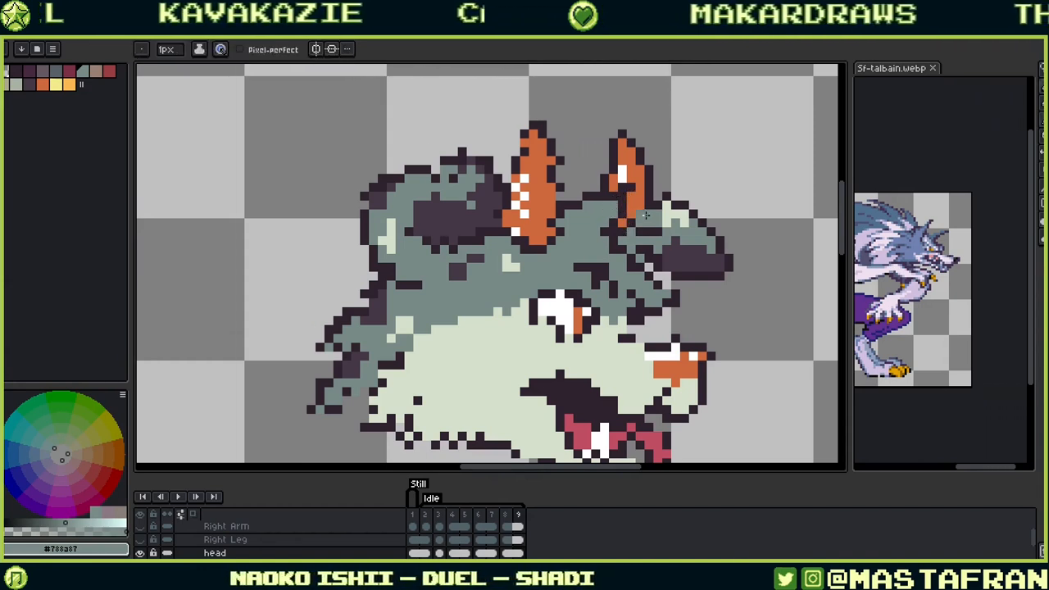
Step: Taper the near horn to a sharp tip in dark #2e222f and redraw its highlight with white #FFFFFF and orange #cd683d
drag(559, 209, 599, 264)
alt+click(599, 263)
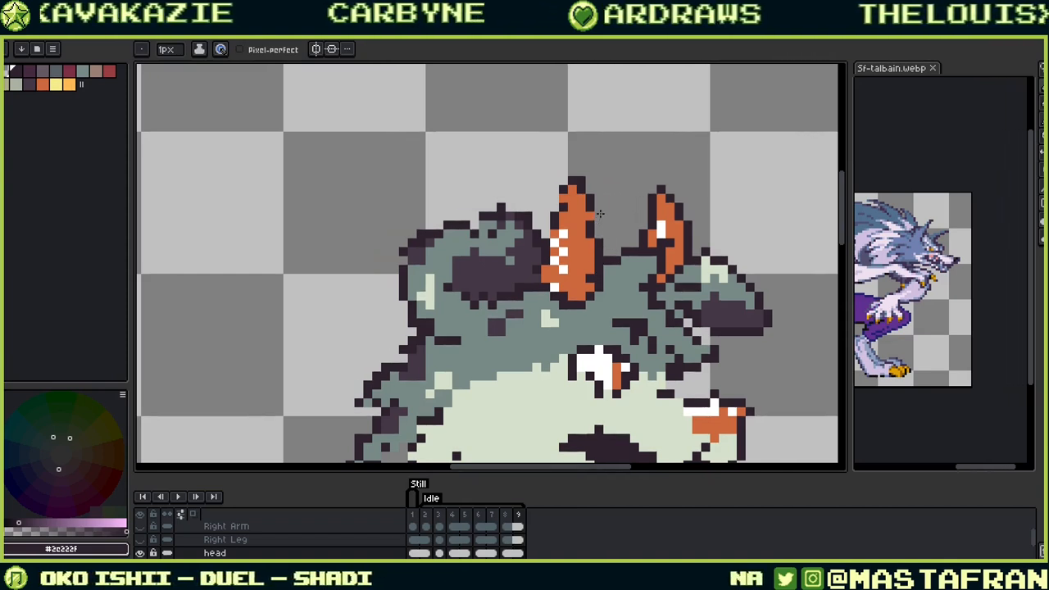
drag(597, 214, 582, 266)
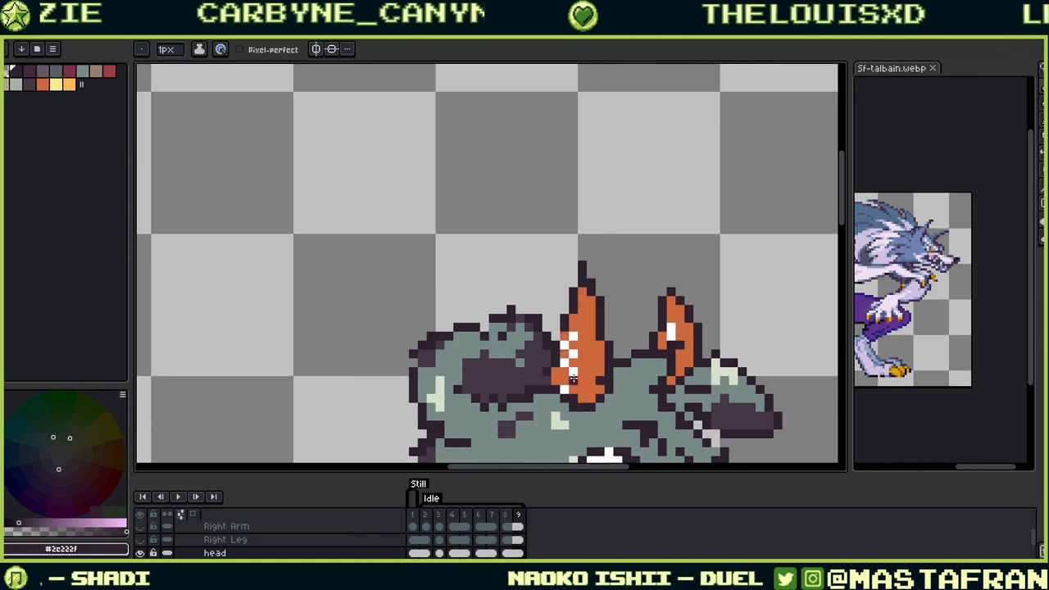
alt+click(576, 335)
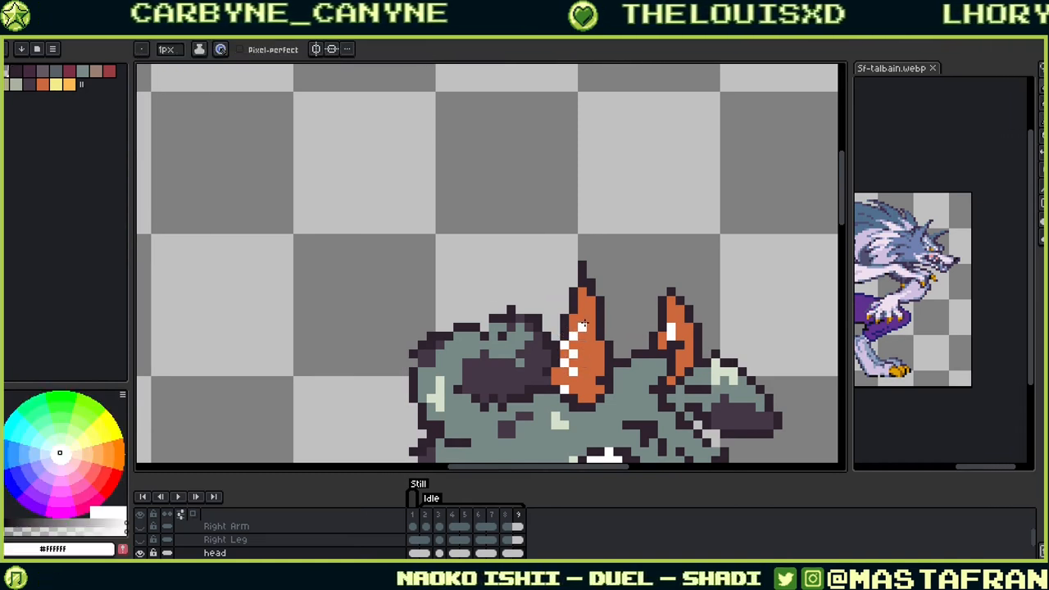
alt+click(563, 361)
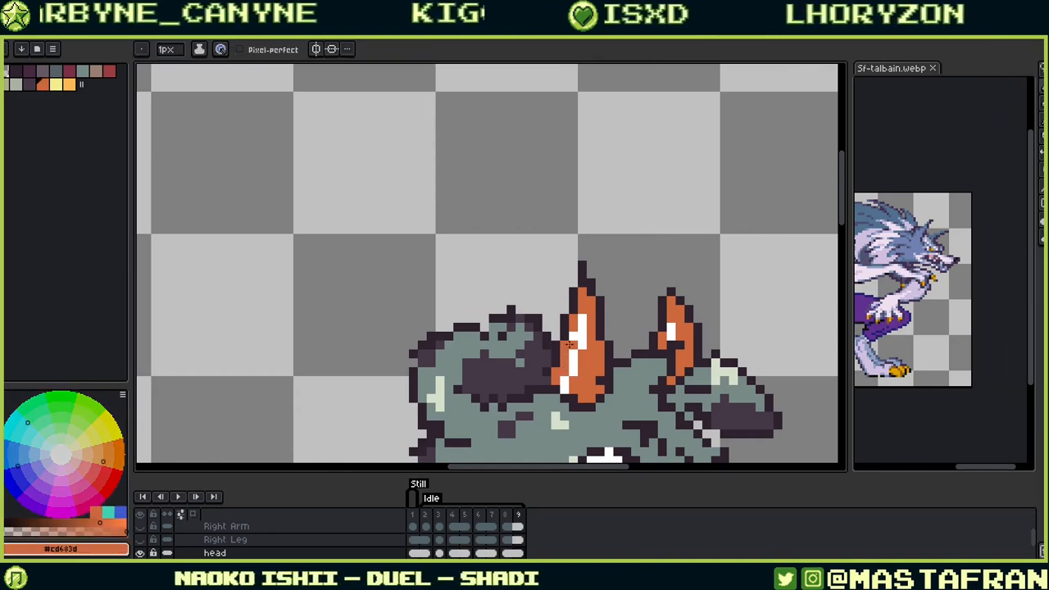
Step: Shorten the near horn's tip and narrow its white highlight with orange #cd683d
alt+click(581, 386)
click(565, 389)
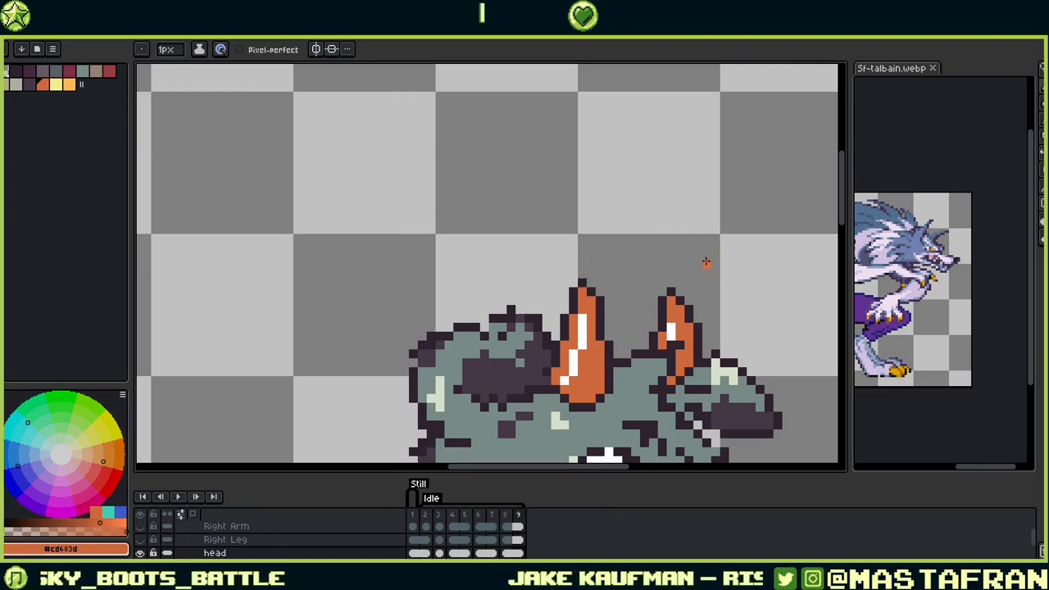
drag(675, 269, 672, 168)
Step: Flatten the near ear's top outline in dark #2e222f and remove the tuft sticking out of it
drag(564, 254, 743, 278)
alt+click(703, 226)
alt+click(717, 260)
alt+click(687, 240)
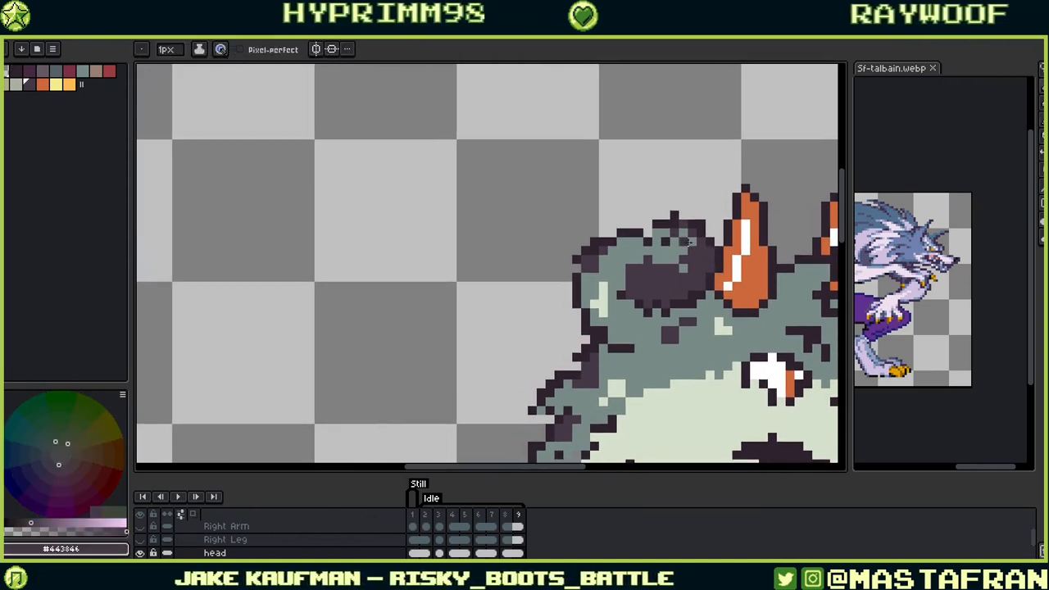
alt+click(693, 218)
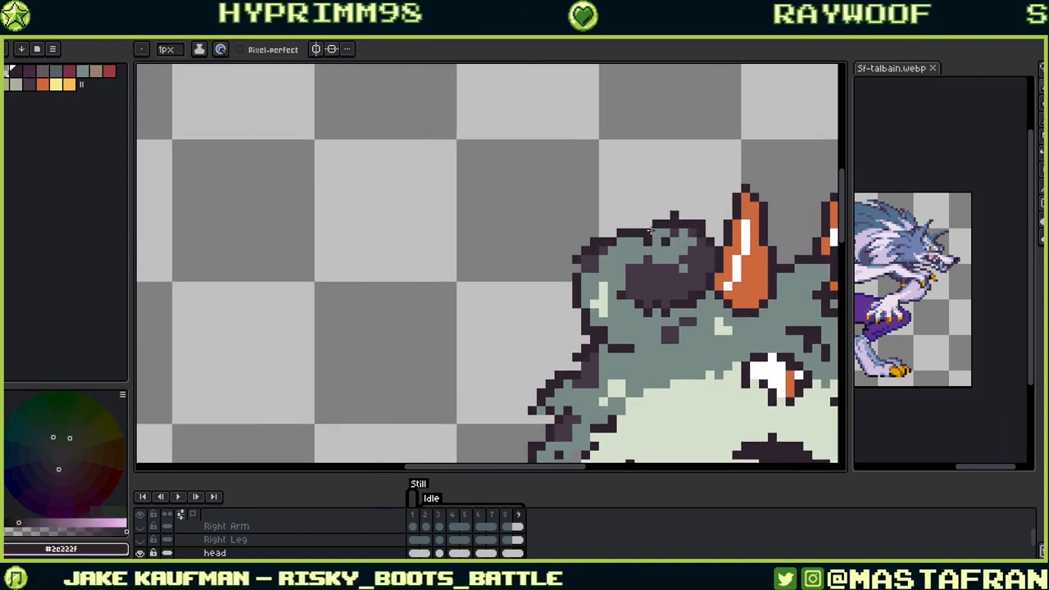
alt+click(653, 229)
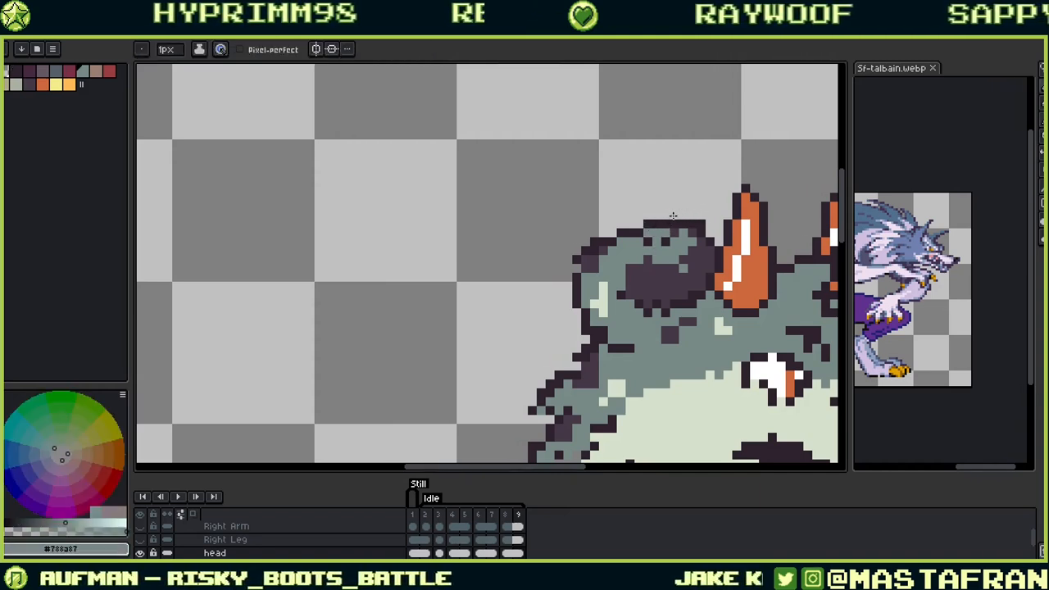
Step: Redraw the fur fold under the near ear's top edge in dark #2e222f and clear stray pixels around it with grey-green #788a87
alt+click(670, 229)
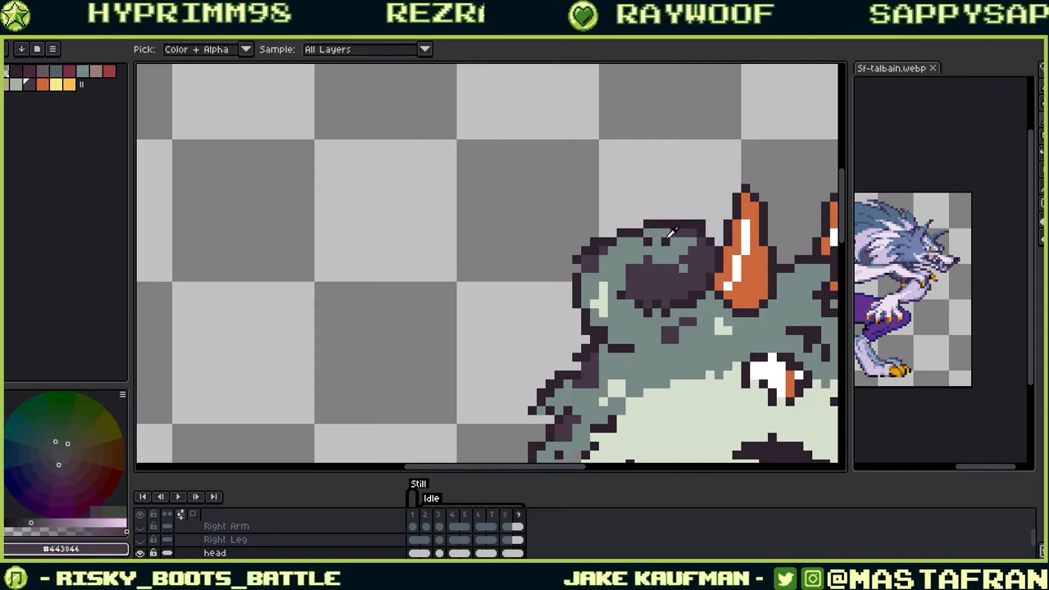
alt+click(669, 233)
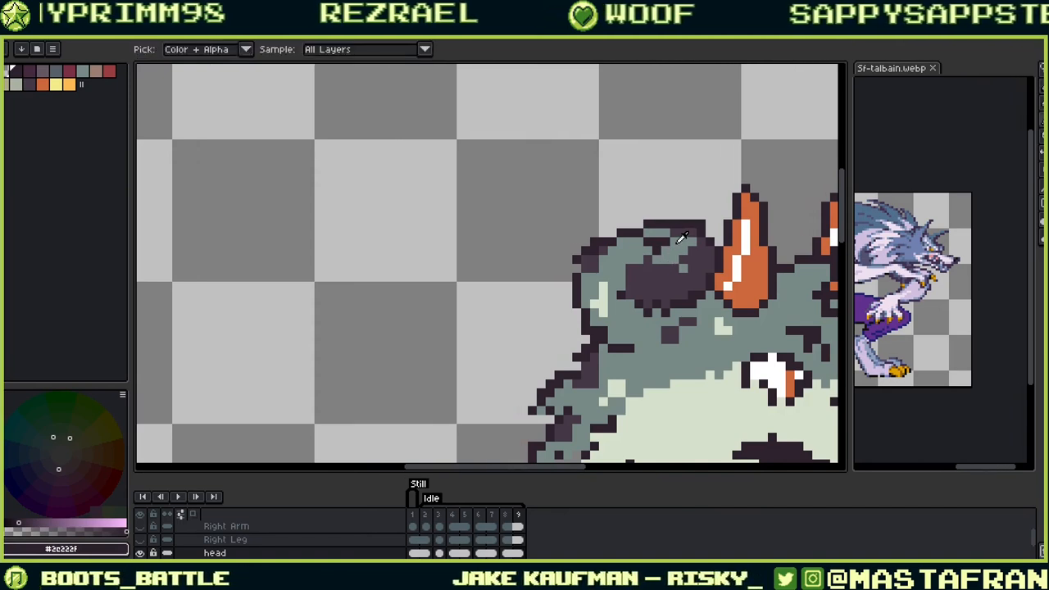
alt+click(679, 240)
drag(680, 244, 616, 269)
alt+click(601, 261)
alt+click(613, 275)
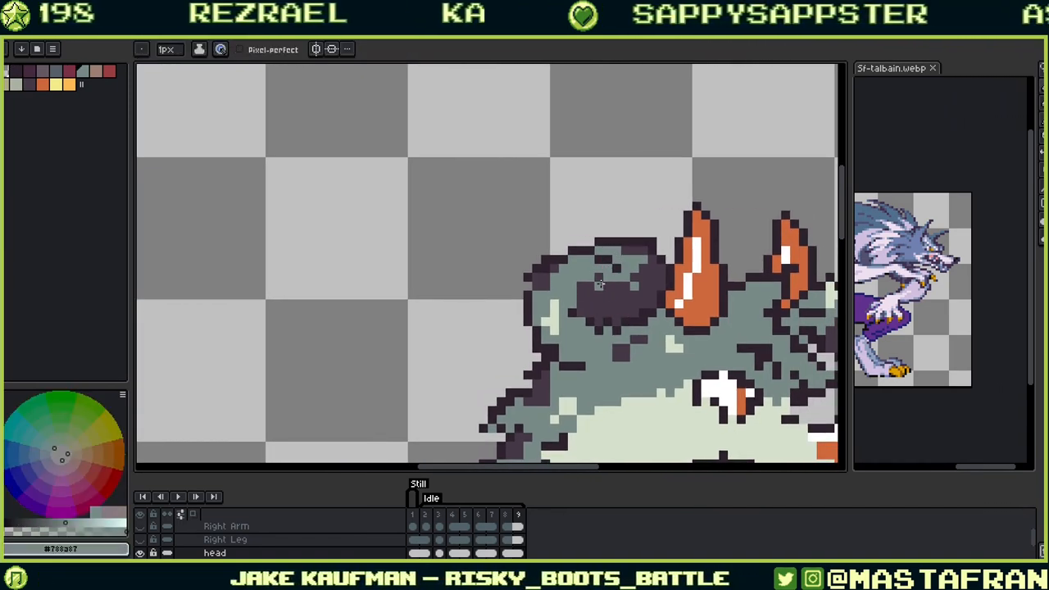
key(alt)
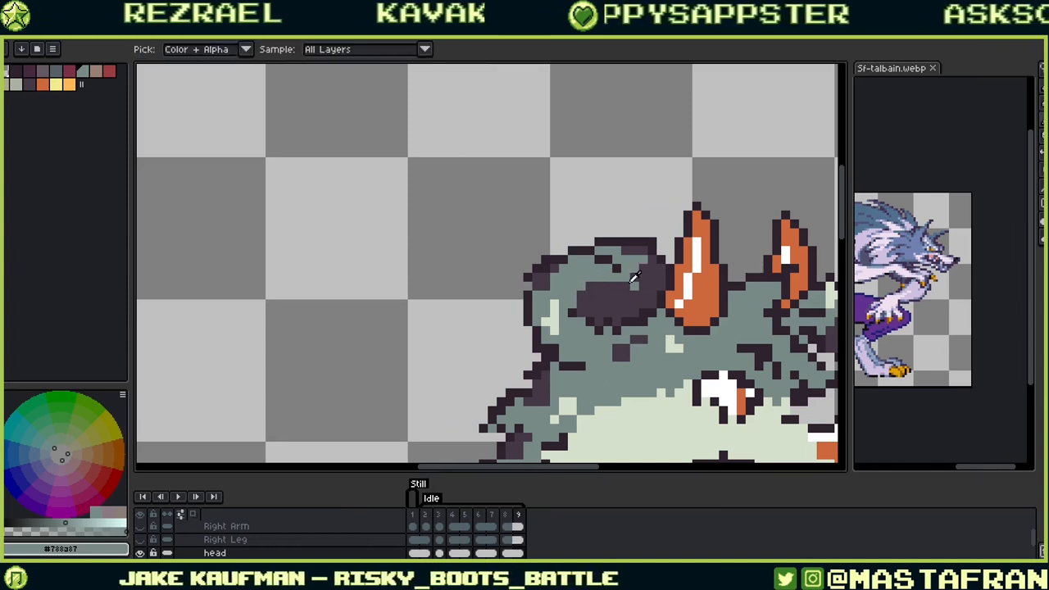
Step: Round off the lower and rear edges of the near ear's dark inner patch with #2e222f, #443846 and grey-green #788a87
alt+click(613, 322)
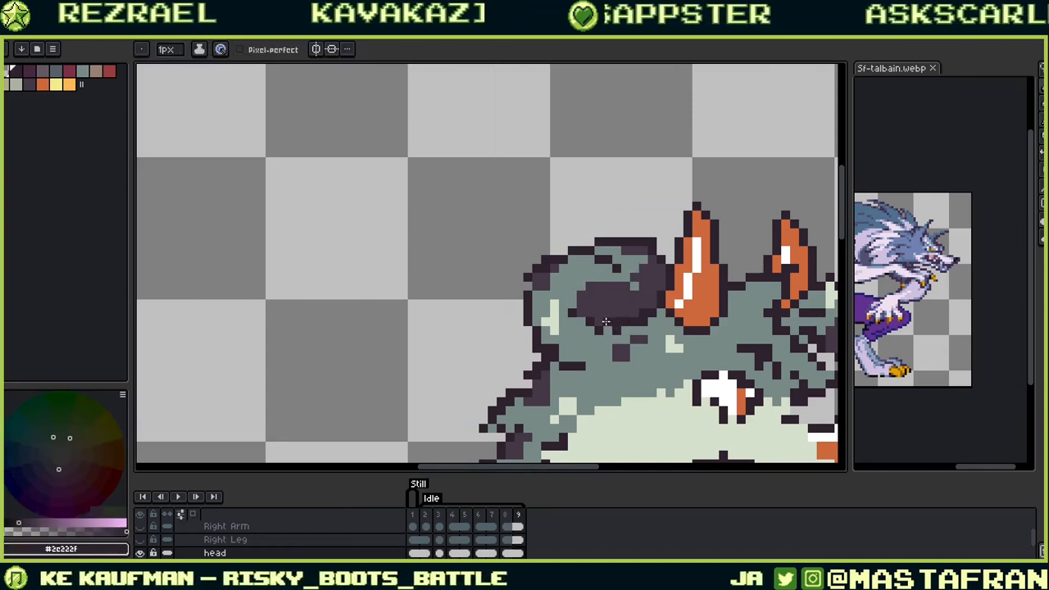
alt+click(609, 321)
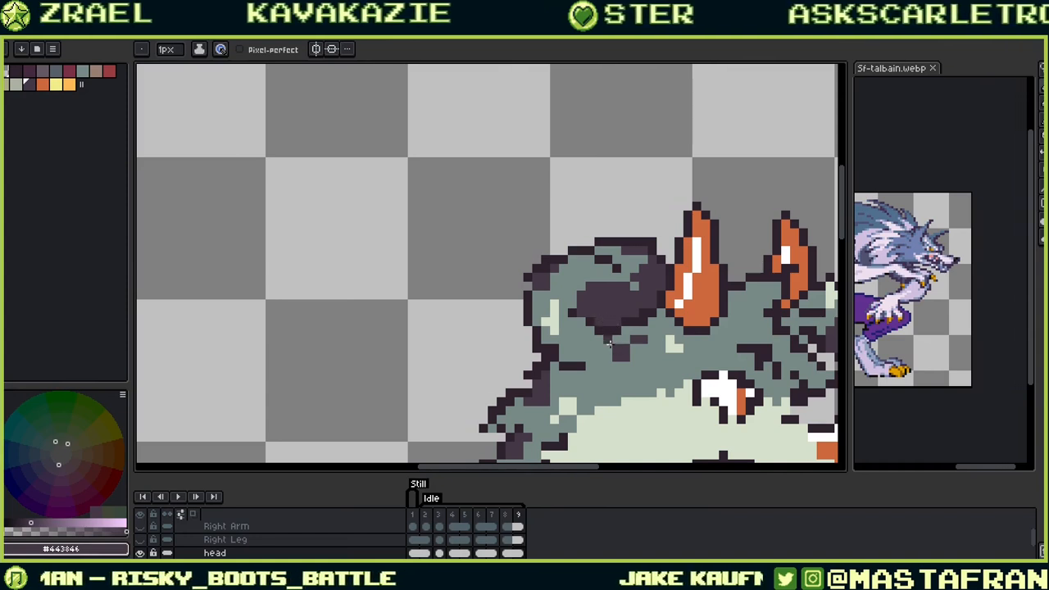
alt+click(578, 322)
alt+click(602, 320)
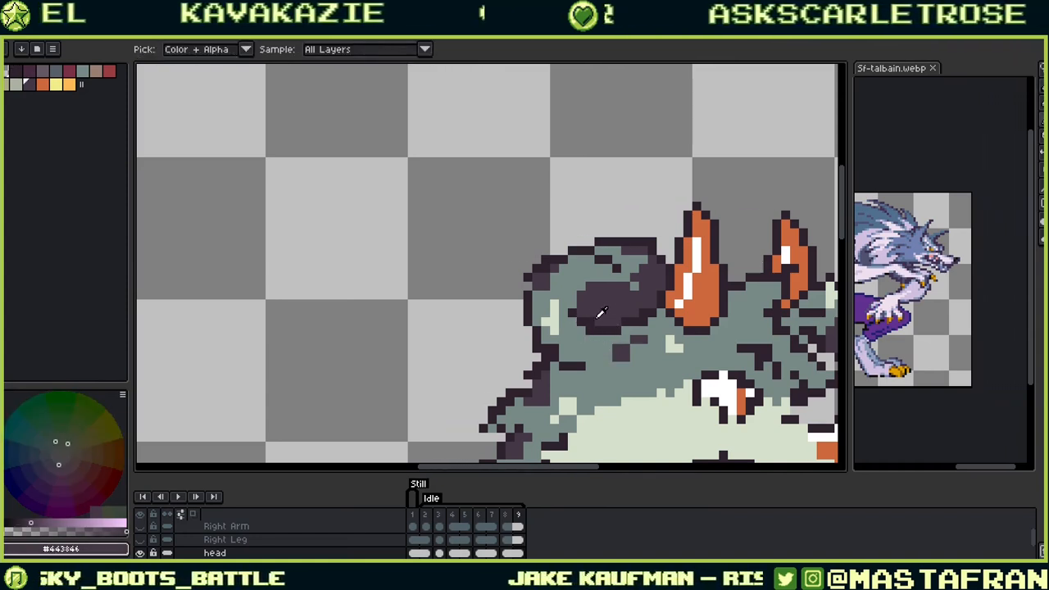
alt+click(575, 309)
click(573, 305)
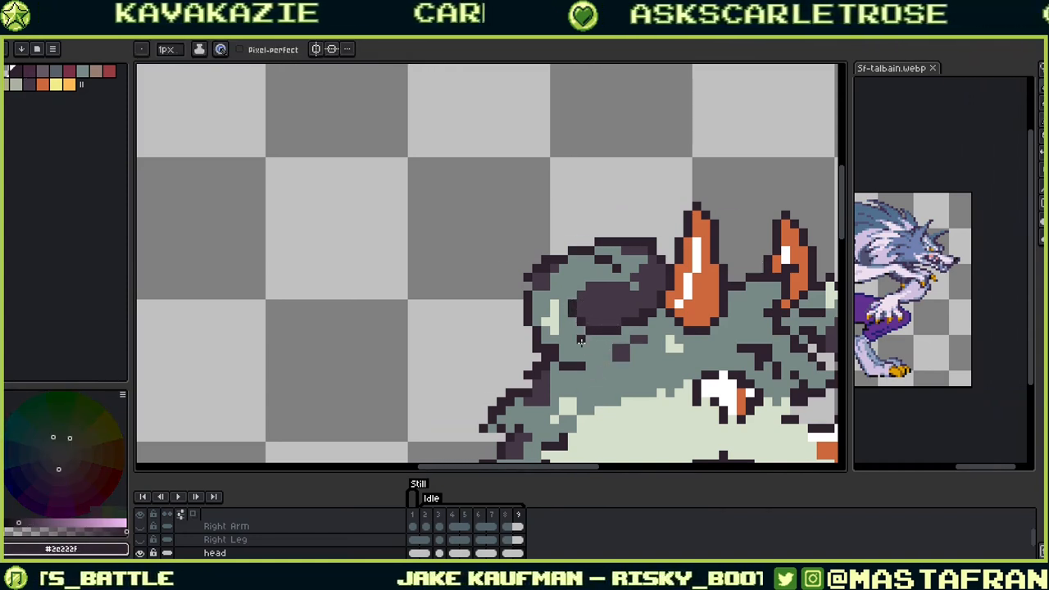
Step: Smooth the near ear's back outline and round its upper corner beside the horn with dark #2e222f and #443846
drag(581, 341, 623, 366)
alt+click(593, 335)
alt+click(577, 302)
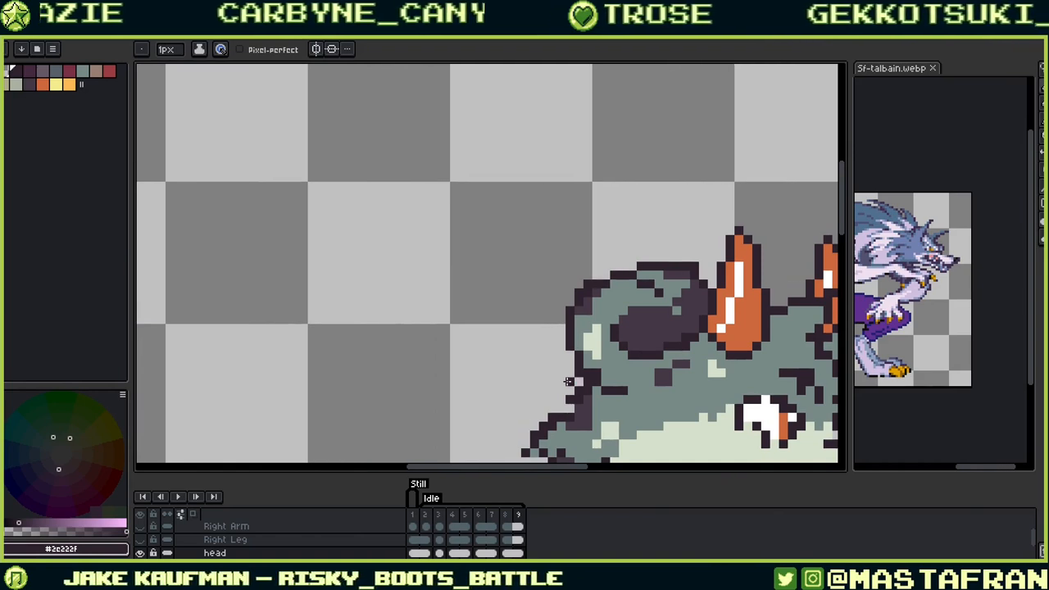
alt+click(590, 294)
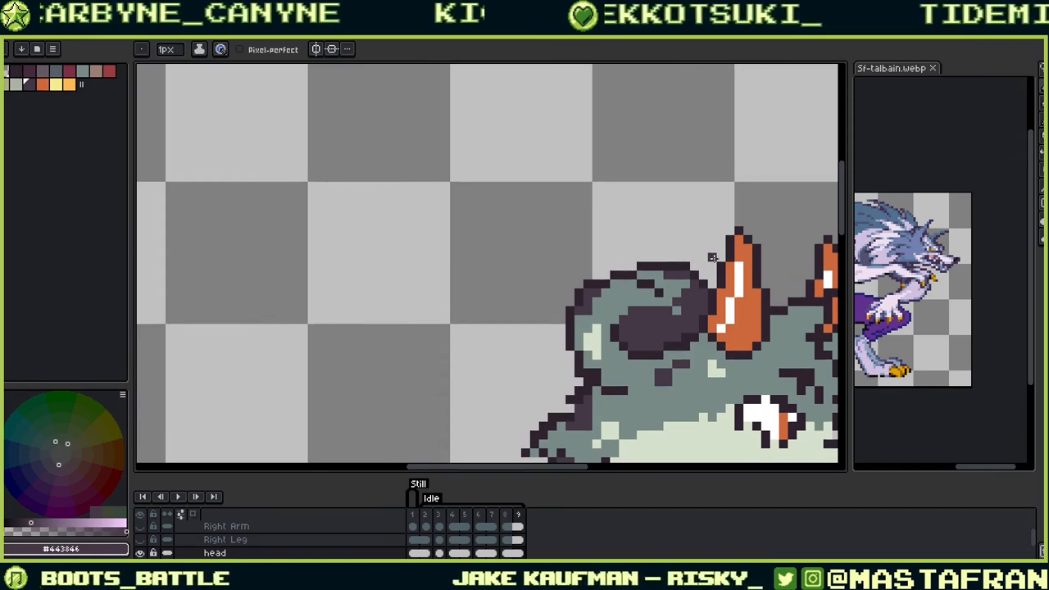
alt+click(689, 282)
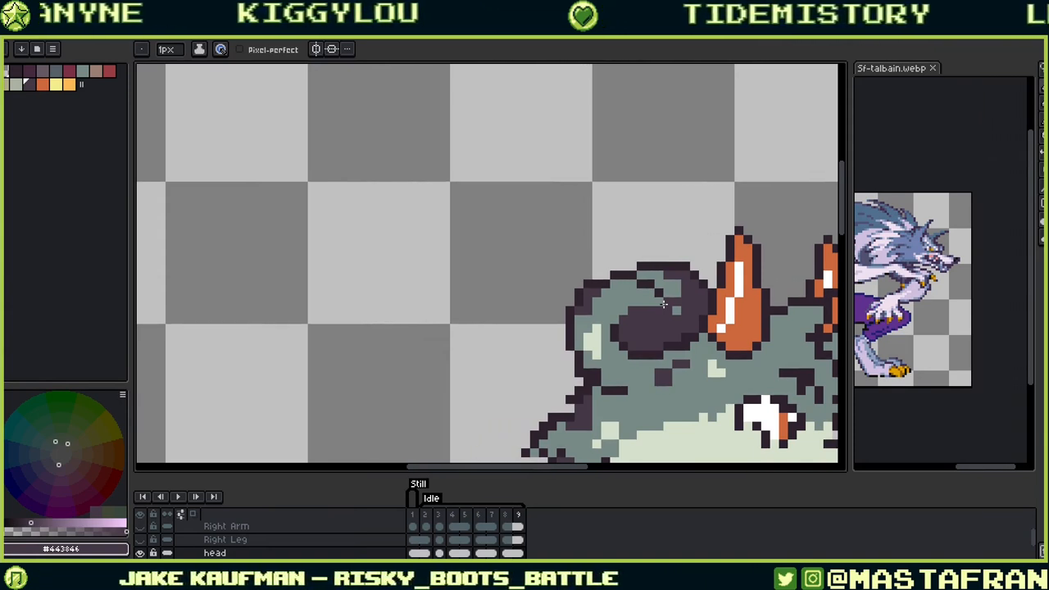
Step: Reshape the edge of the #443846 shading at the near ear's top beside the horn with grey-green #788a87
alt+click(689, 280)
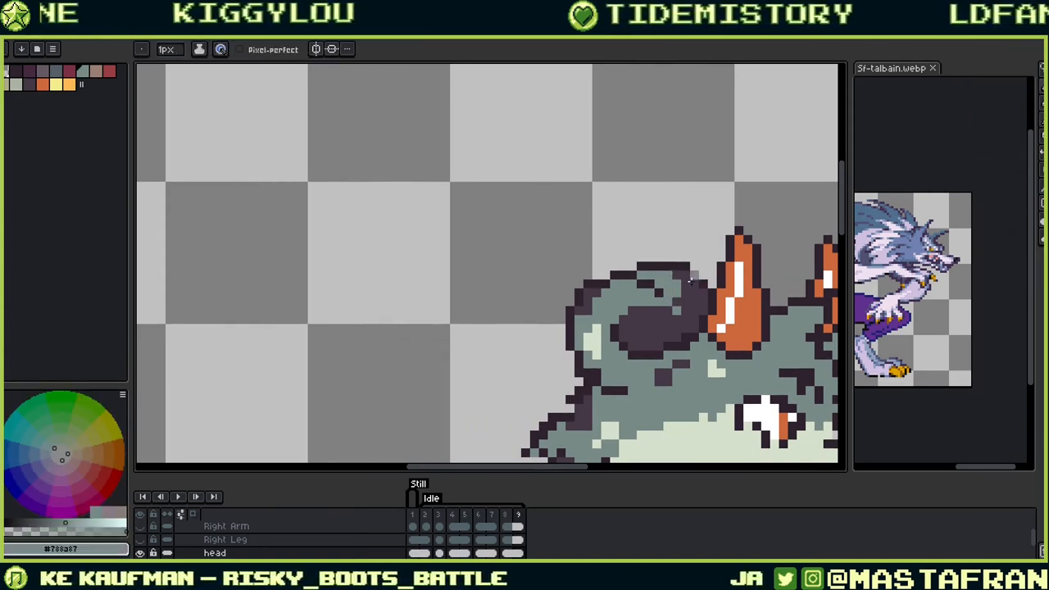
alt+click(689, 296)
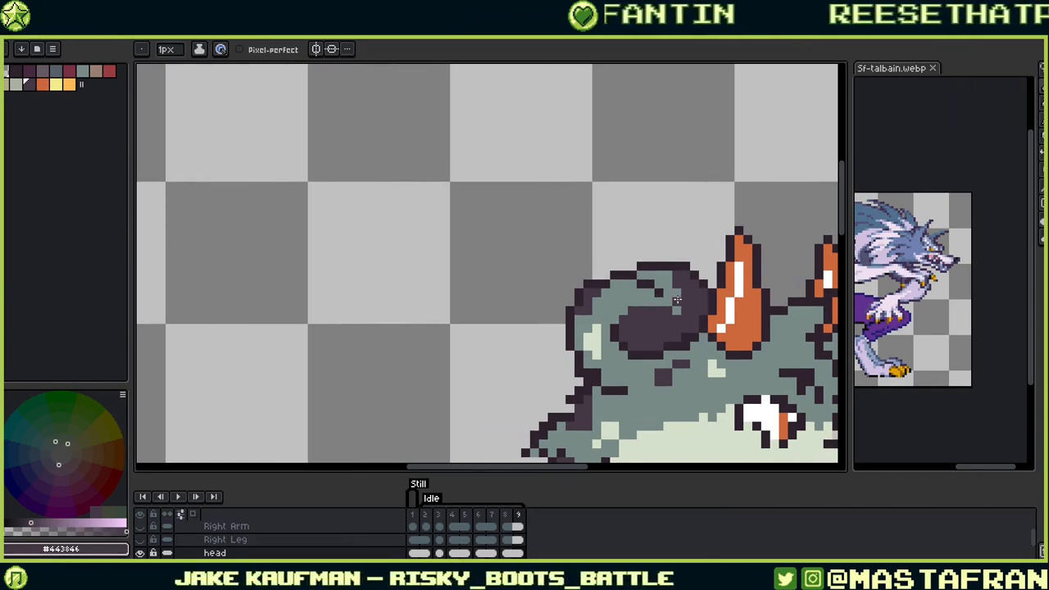
drag(677, 300, 691, 235)
alt+click(683, 234)
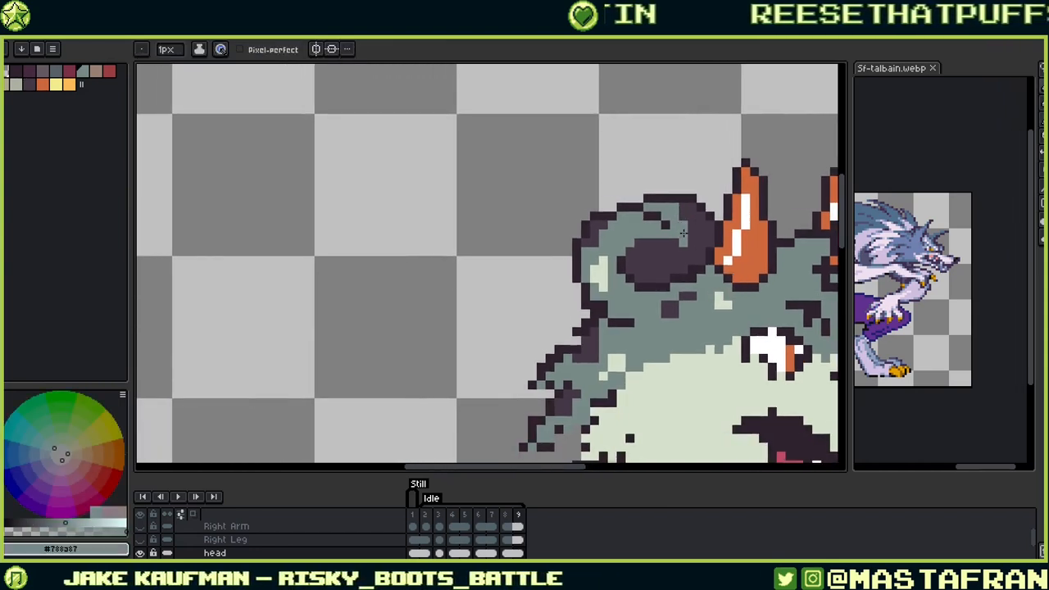
alt+click(697, 218)
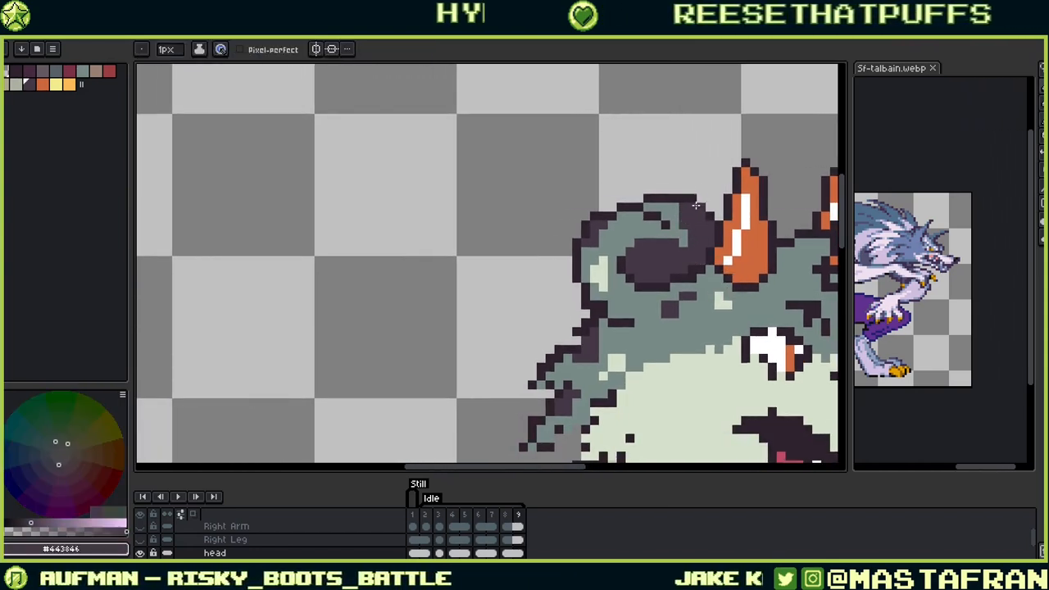
alt+click(680, 223)
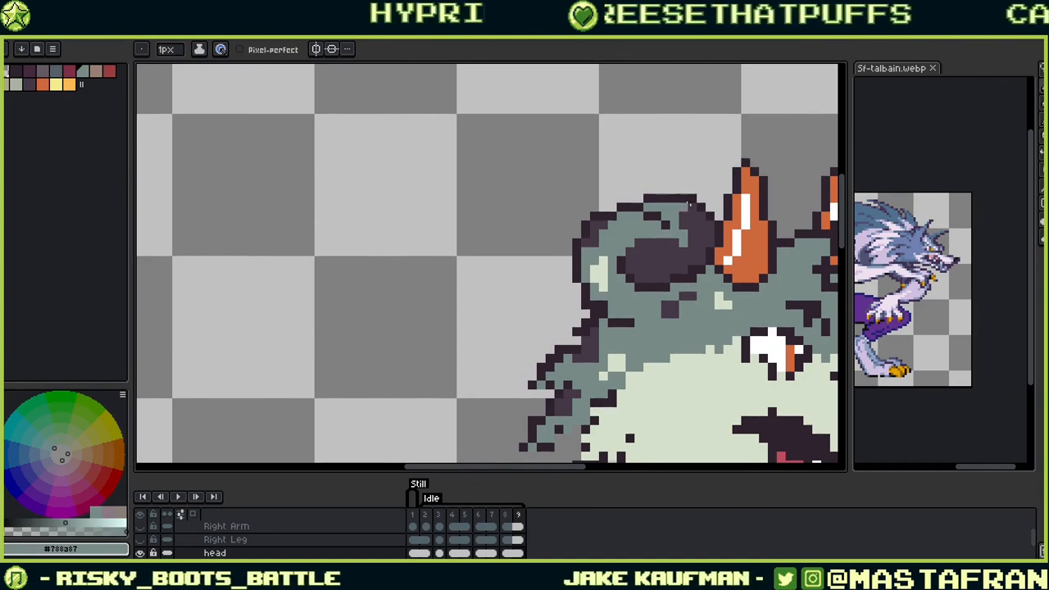
alt+click(701, 226)
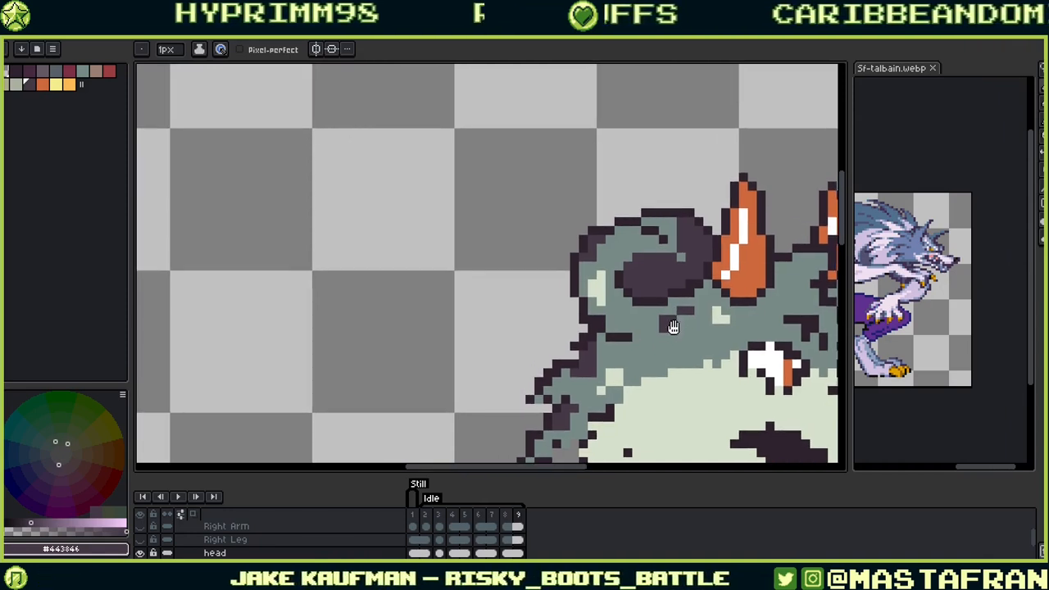
Step: Refine the pointed grey-green #788a87 curl reaching into the near ear's dark #443846 interior
scroll(680, 256, up, 2)
alt+click(680, 257)
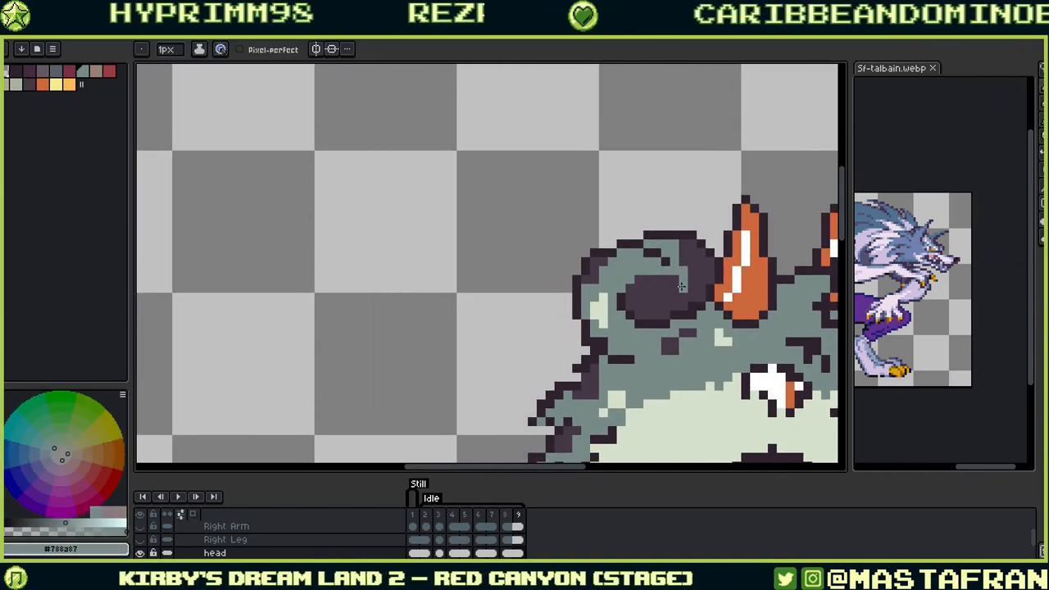
alt+click(688, 268)
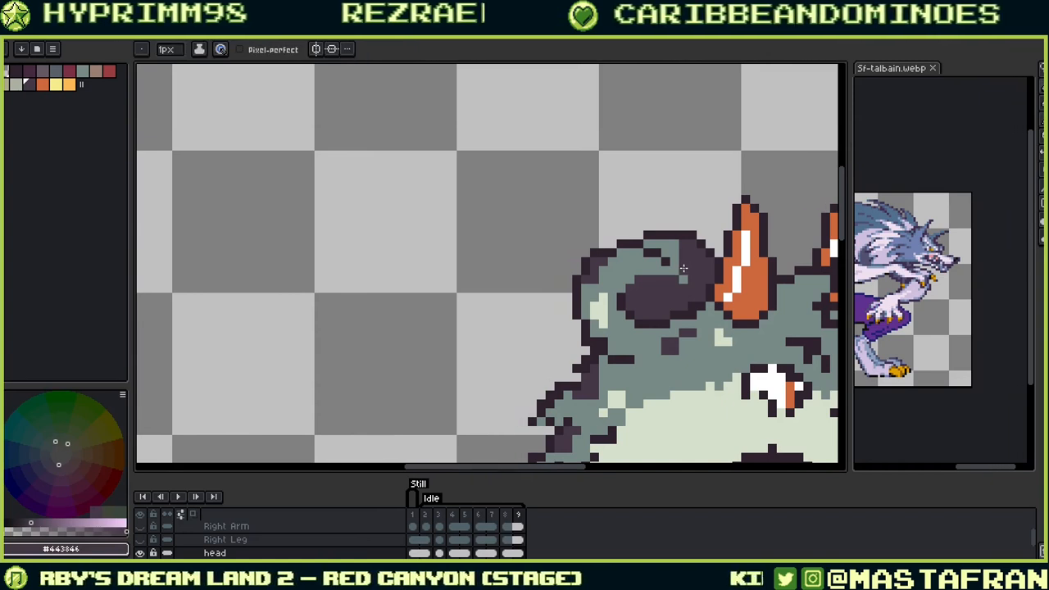
alt+click(684, 248)
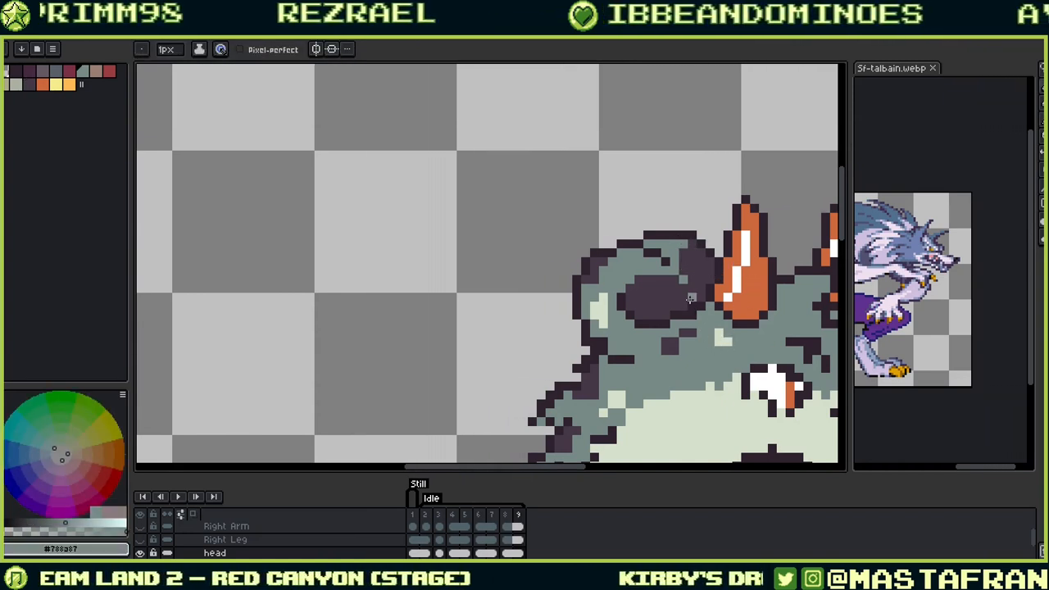
alt+click(662, 304)
drag(662, 303, 776, 181)
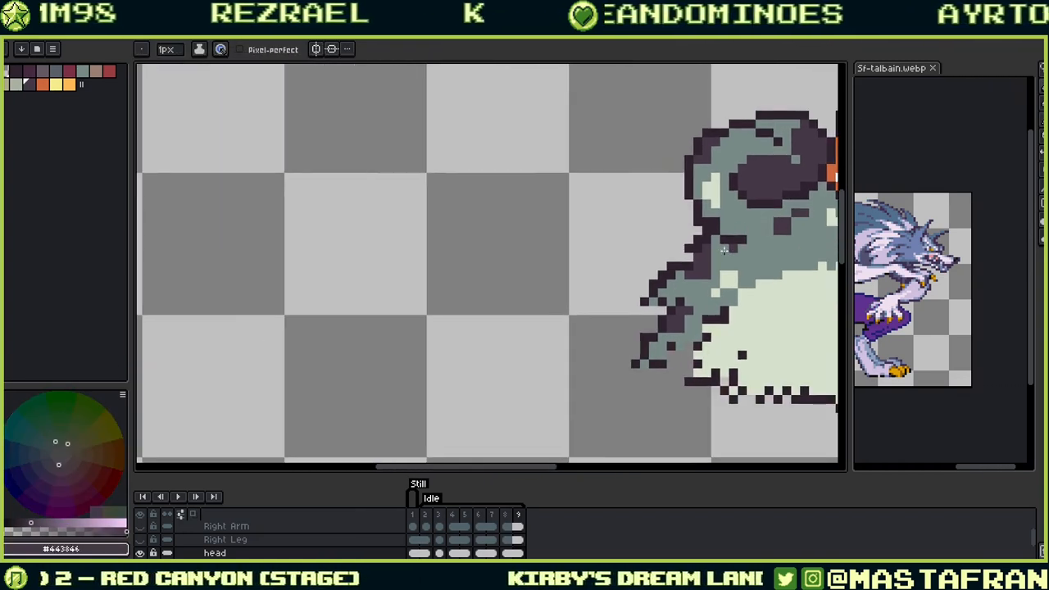
Step: Touch up the near ear's back rim and its shading with dark #2e222f, #443846 and grey-green #788a87
alt+click(734, 217)
mouse_move(771, 262)
mouse_down()
mouse_move(745, 263)
mouse_move(695, 327)
mouse_up()
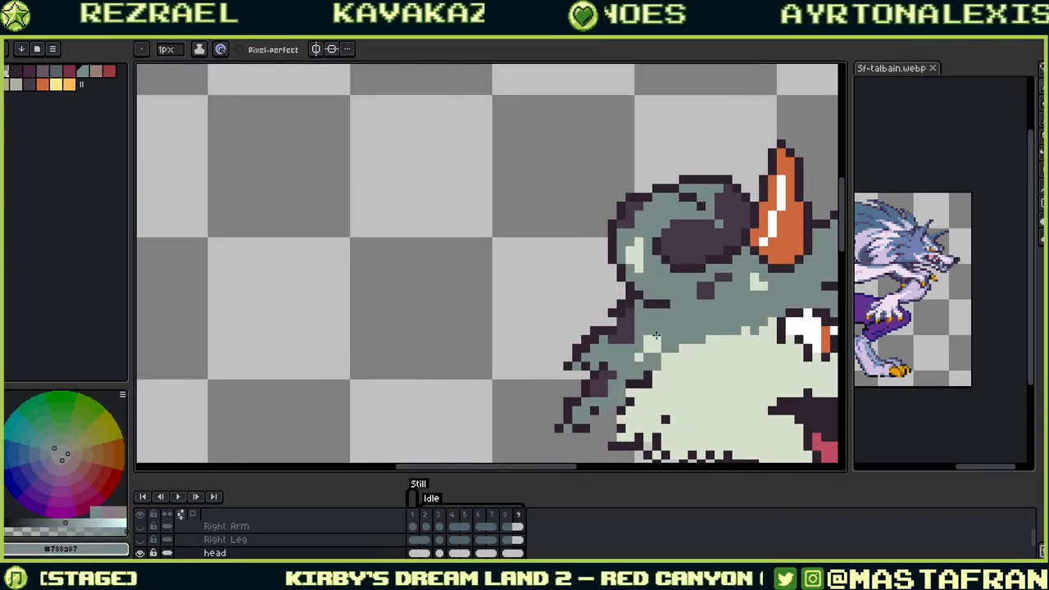
alt+click(628, 205)
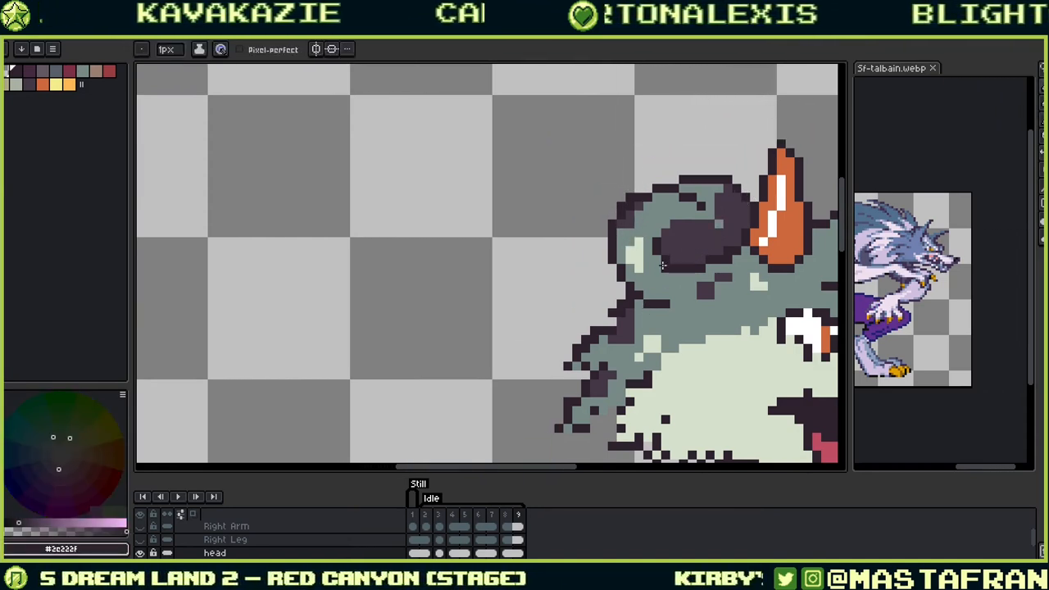
alt+click(647, 206)
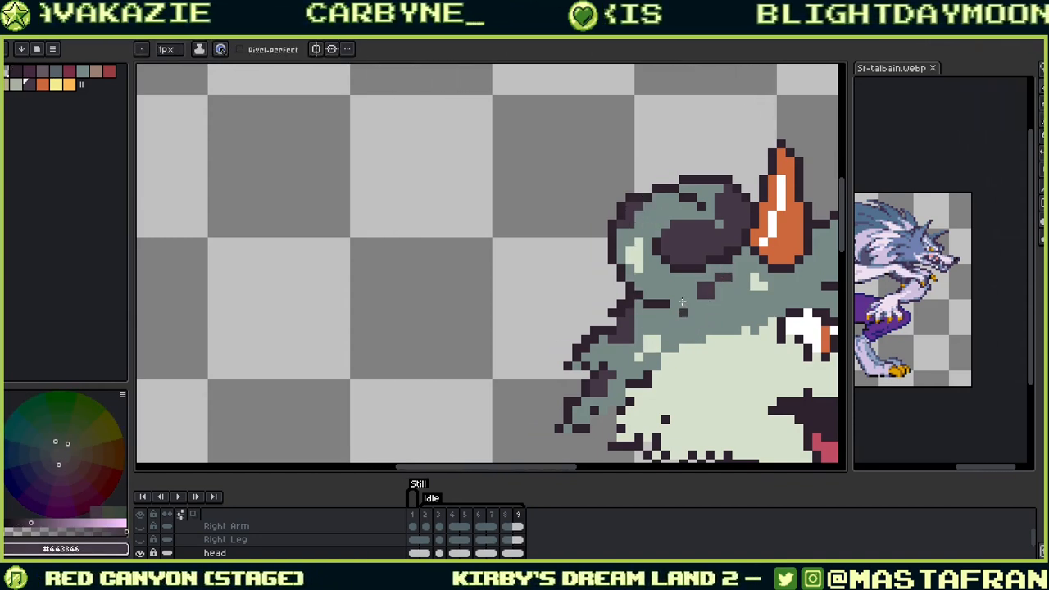
alt+click(684, 214)
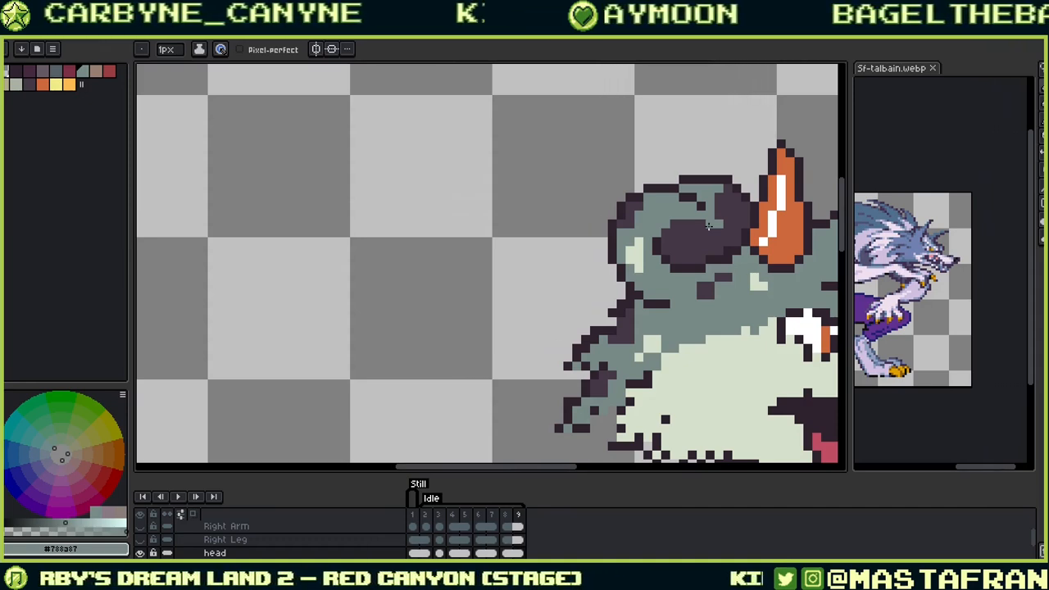
drag(701, 316, 748, 230)
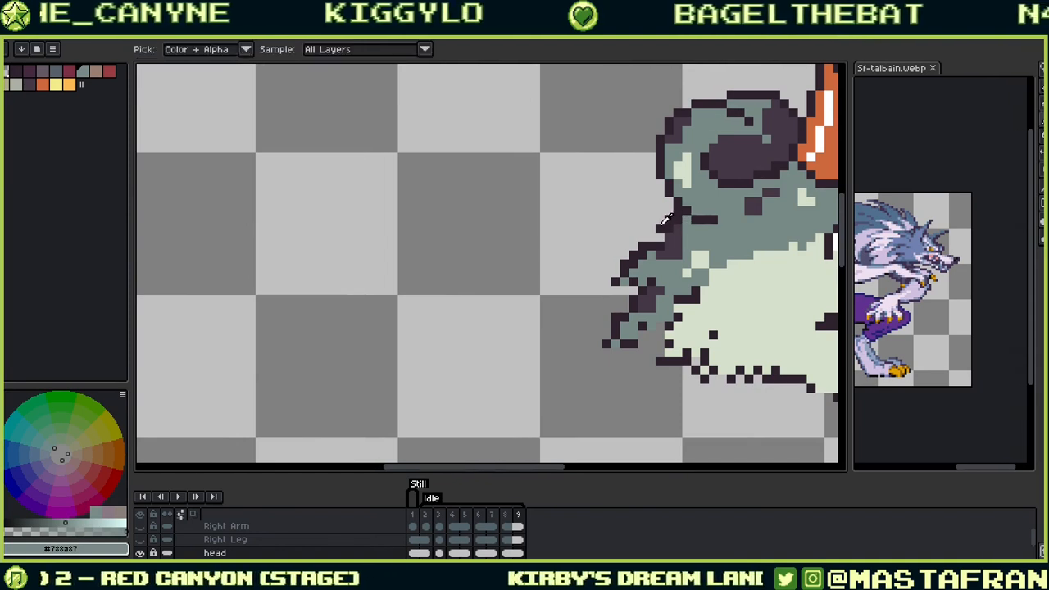
Step: Straighten the fur outline below the near ear into a clean diagonal and reshape its #443846 shading with grey-green #788a87
alt+click(667, 219)
key(alt)
alt+click(677, 245)
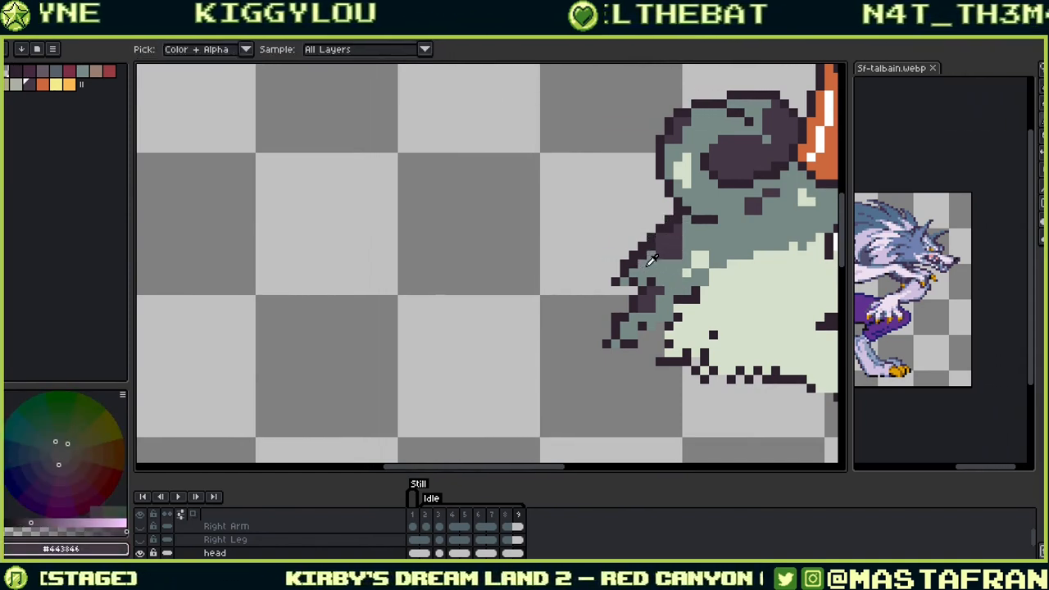
alt+click(647, 253)
drag(646, 285, 667, 259)
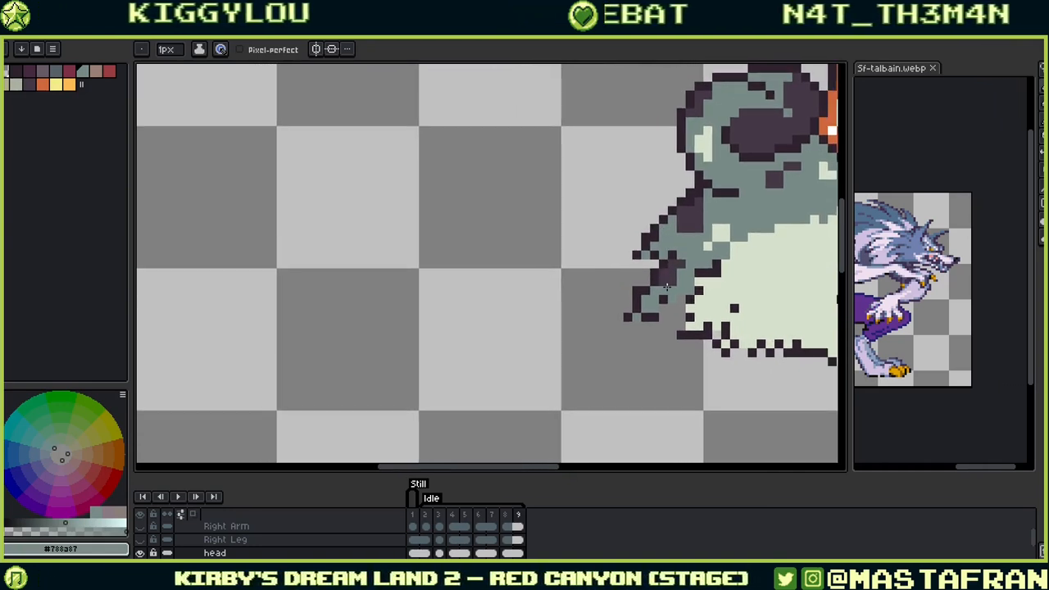
Step: Clean up the tip of the upper cheek fur tuft with dark #2e222f and erase excess outline pixels
alt+click(637, 253)
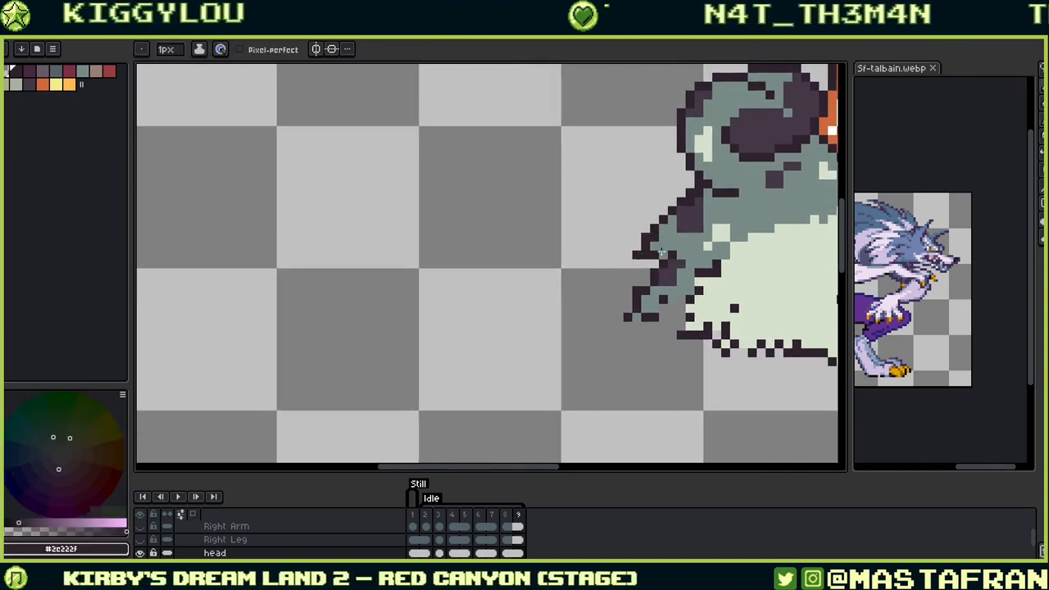
key(alt)
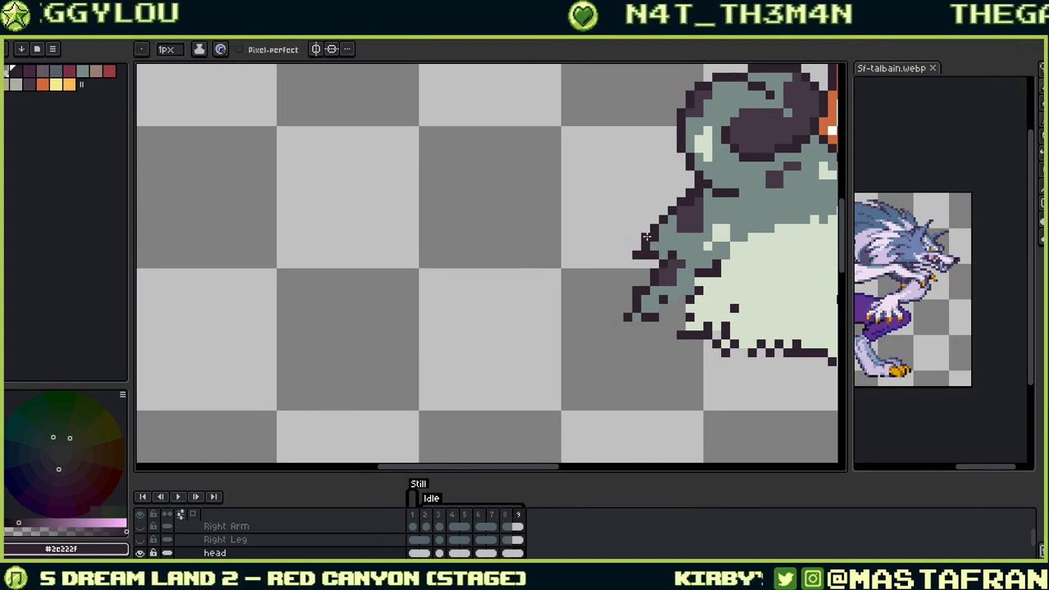
right_click(645, 237)
drag(697, 288, 606, 291)
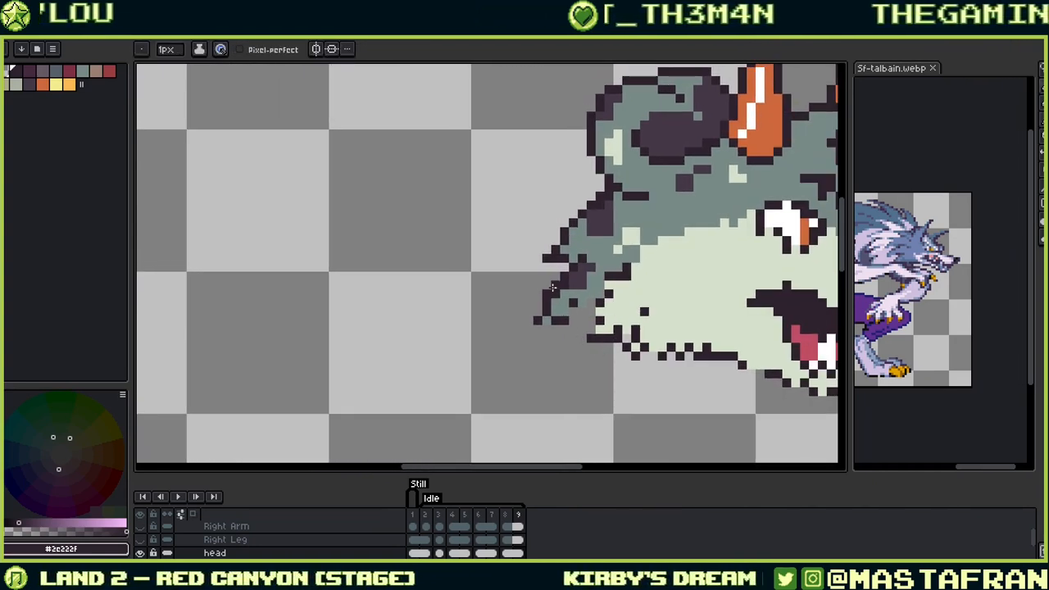
Step: Fill the lower fur tuft with grey-green #788a87, close its dark #2e222f underside outline, and tidy its border with the cream cheek
key(alt)
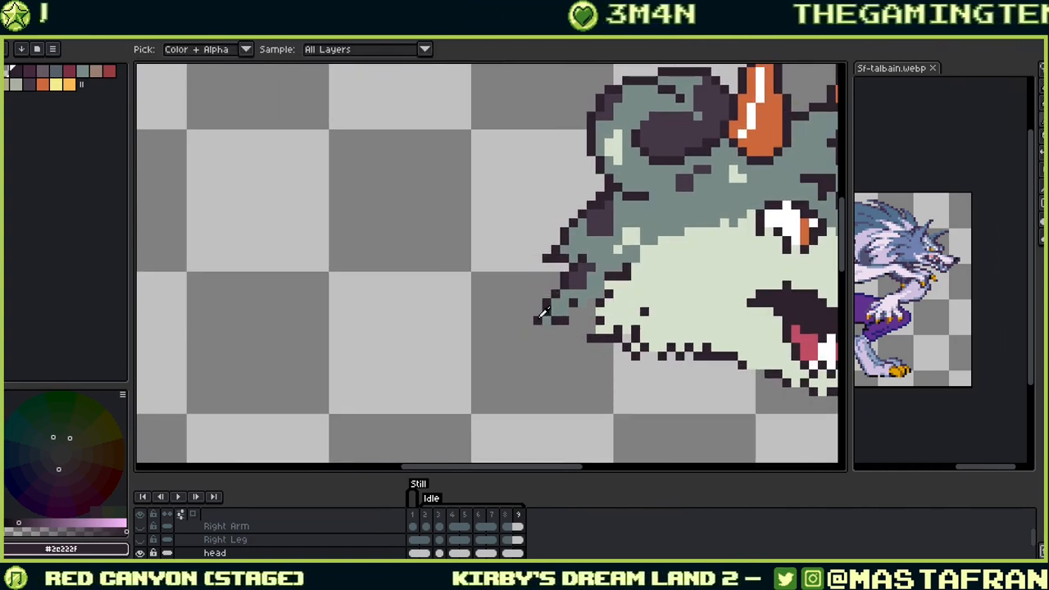
alt+click(579, 302)
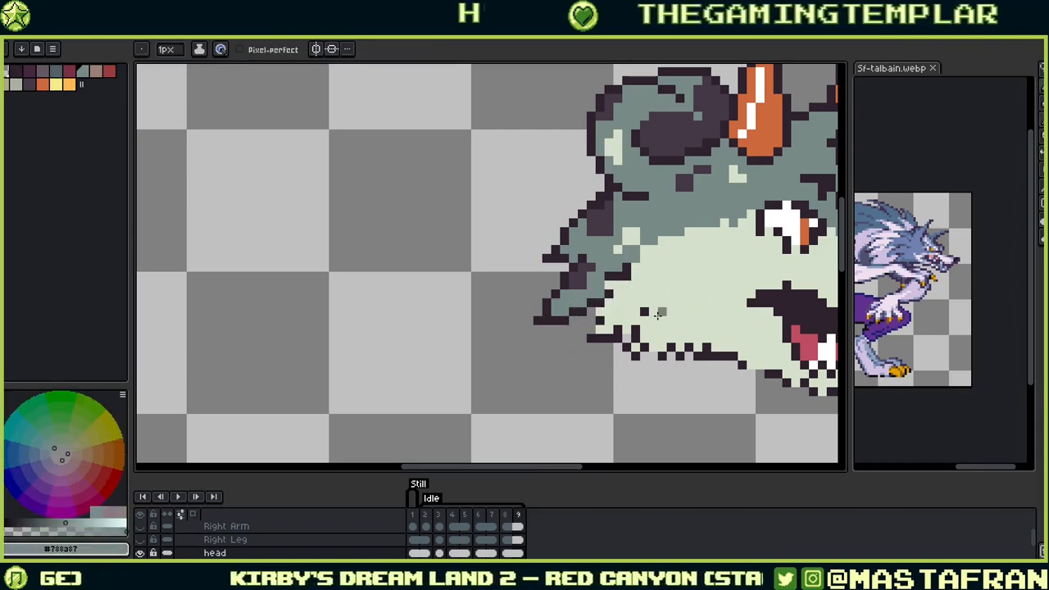
alt+click(609, 321)
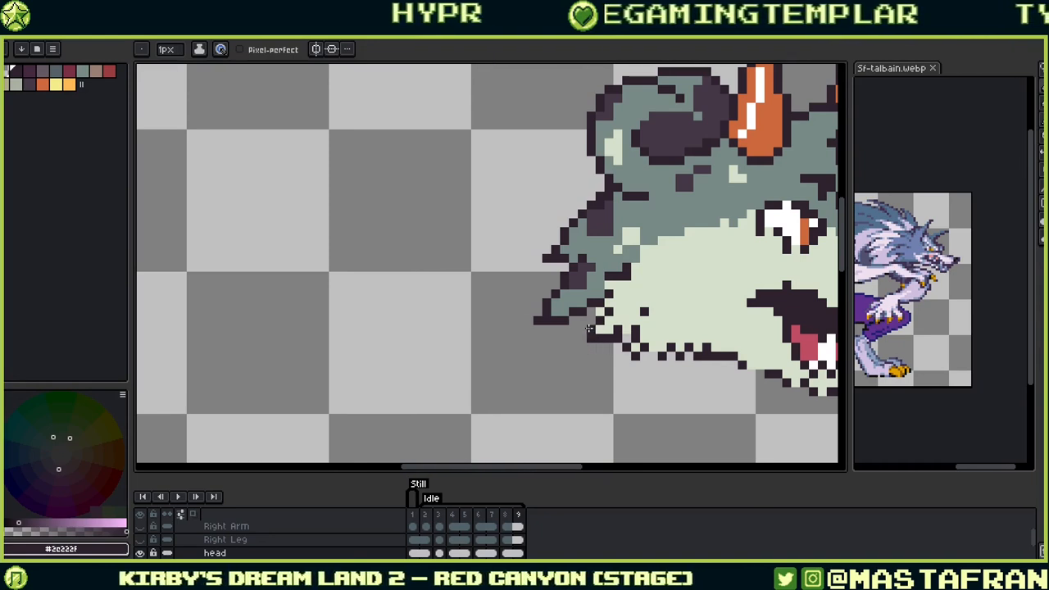
key(alt)
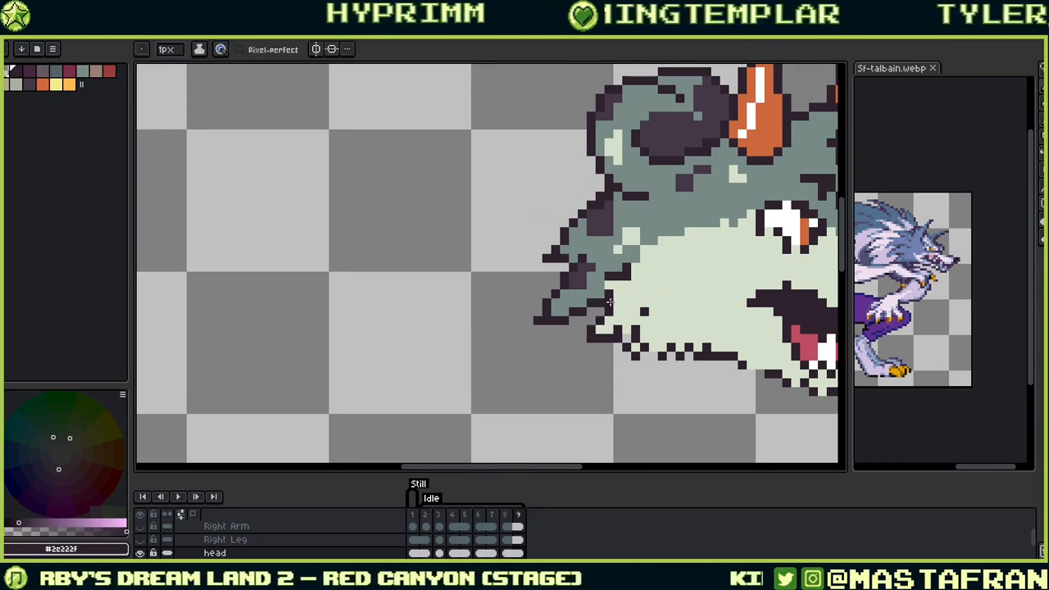
drag(599, 333, 542, 390)
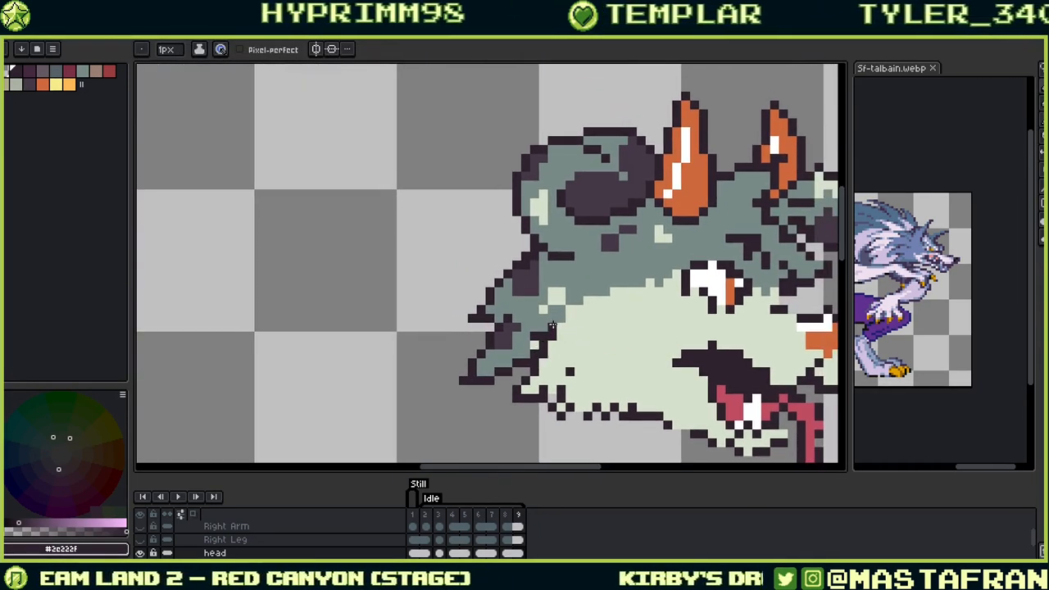
alt+click(537, 338)
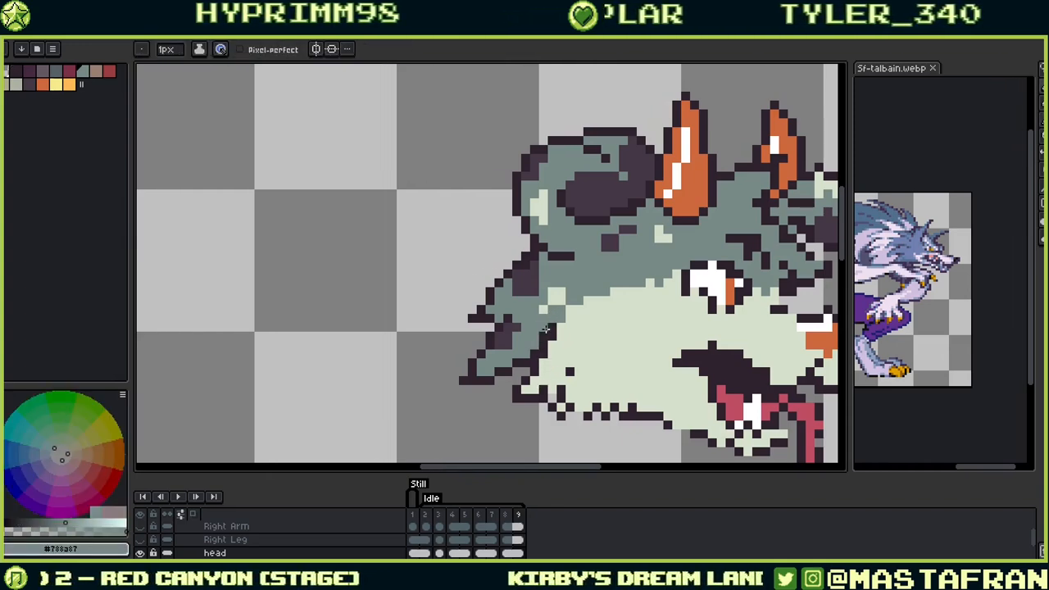
alt+click(565, 361)
drag(568, 365, 599, 327)
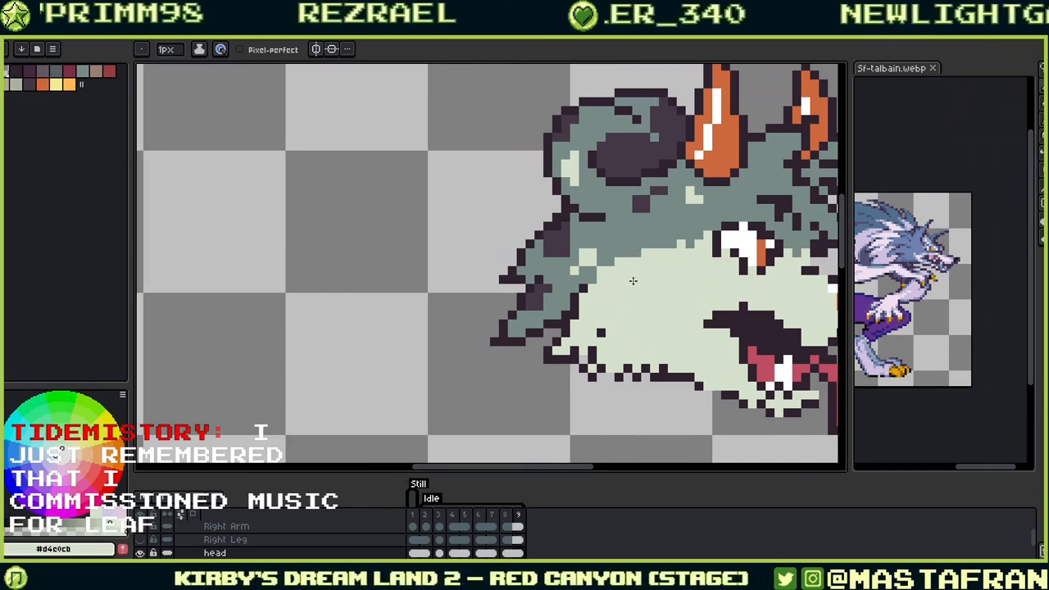
Step: Remove the stray dark pixel inside the cream cheek and touch up the dark #2e222f notch at the jaw's back corner
drag(625, 288, 690, 220)
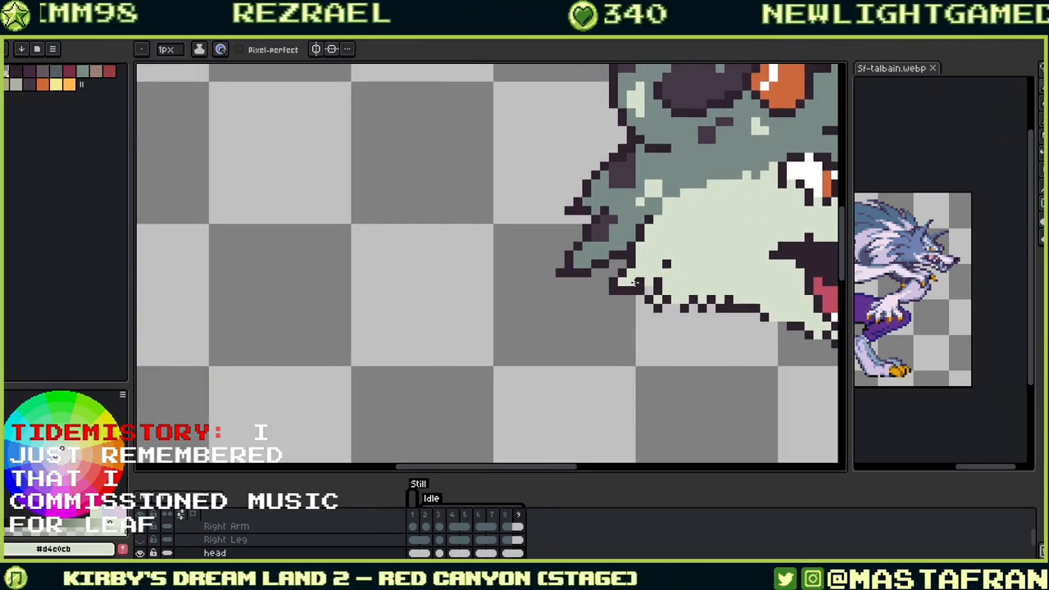
drag(700, 333, 592, 337)
key(alt)
click(560, 267)
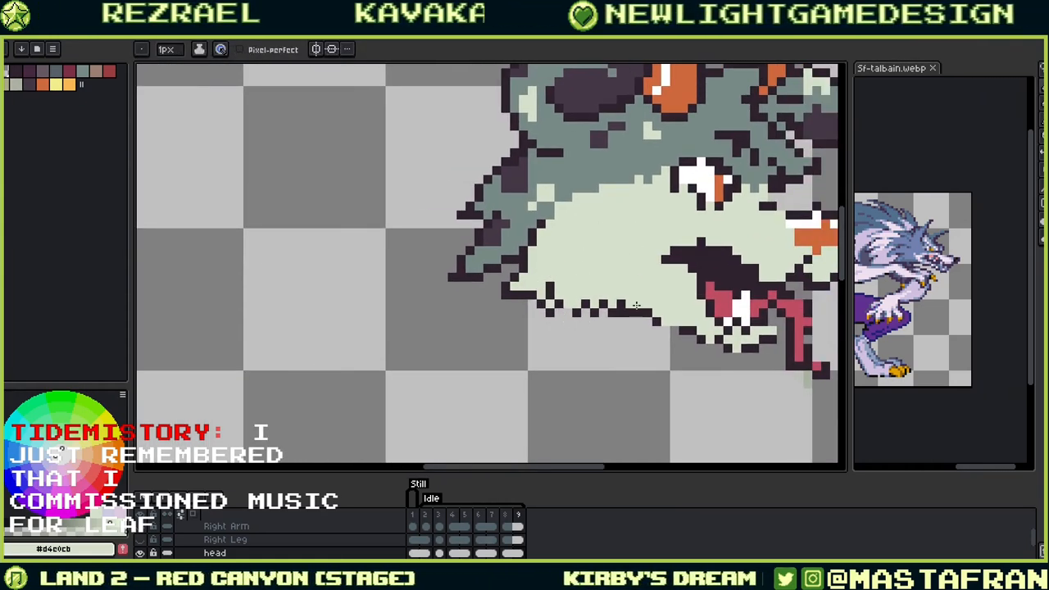
key(i)
click(550, 292)
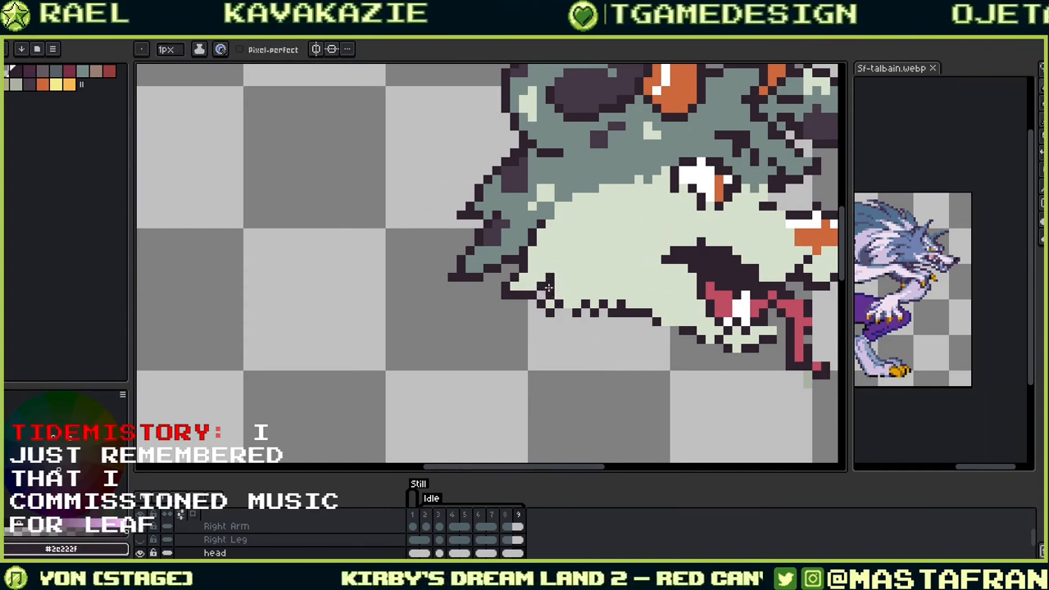
key(i)
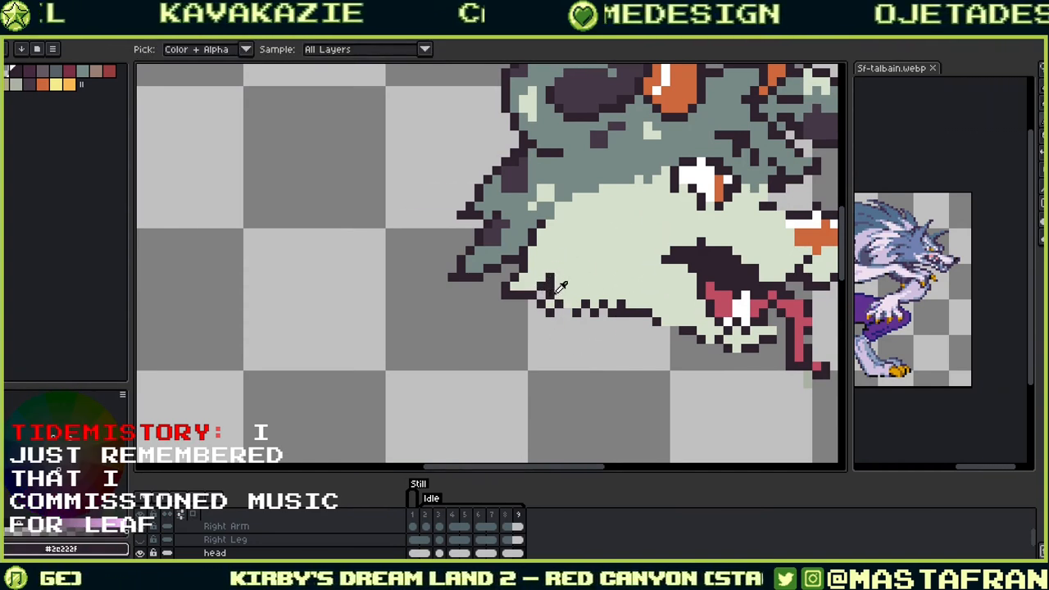
click(555, 286)
Step: Redraw the dithered underside of the jaw and chin as a clean, continuous dark #2e222f outline bordered by cream fur
mouse_move(646, 249)
mouse_down()
mouse_move(677, 185)
mouse_move(652, 248)
mouse_up()
key(alt)
alt+click(519, 292)
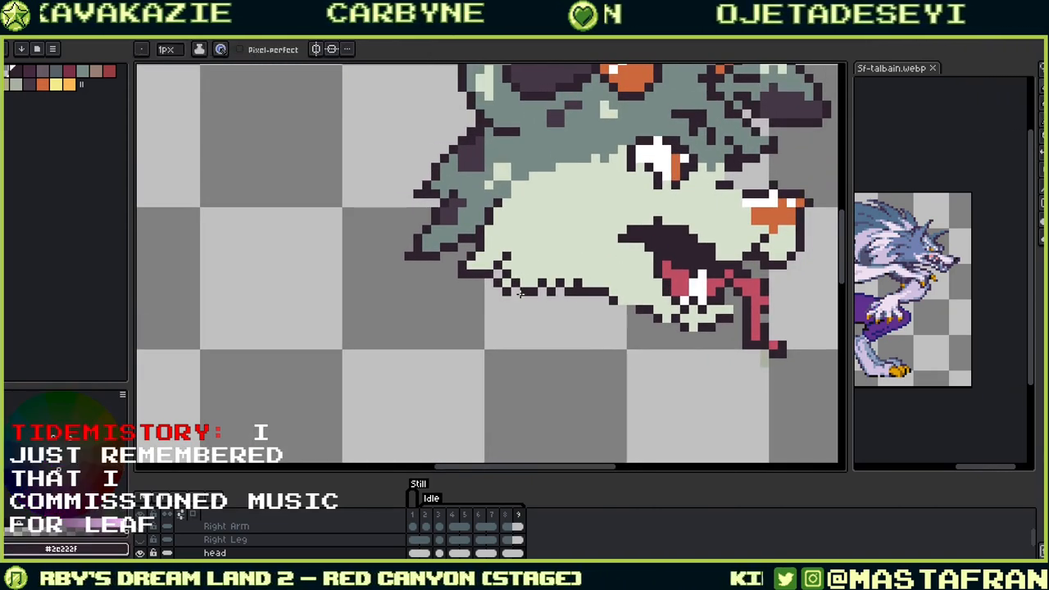
alt+click(515, 282)
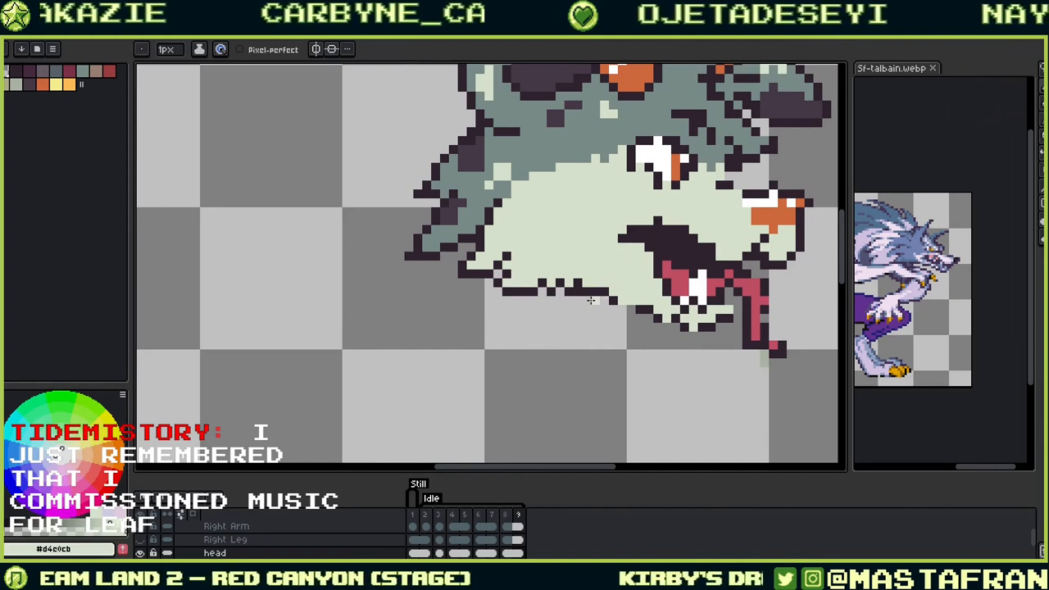
alt+click(543, 284)
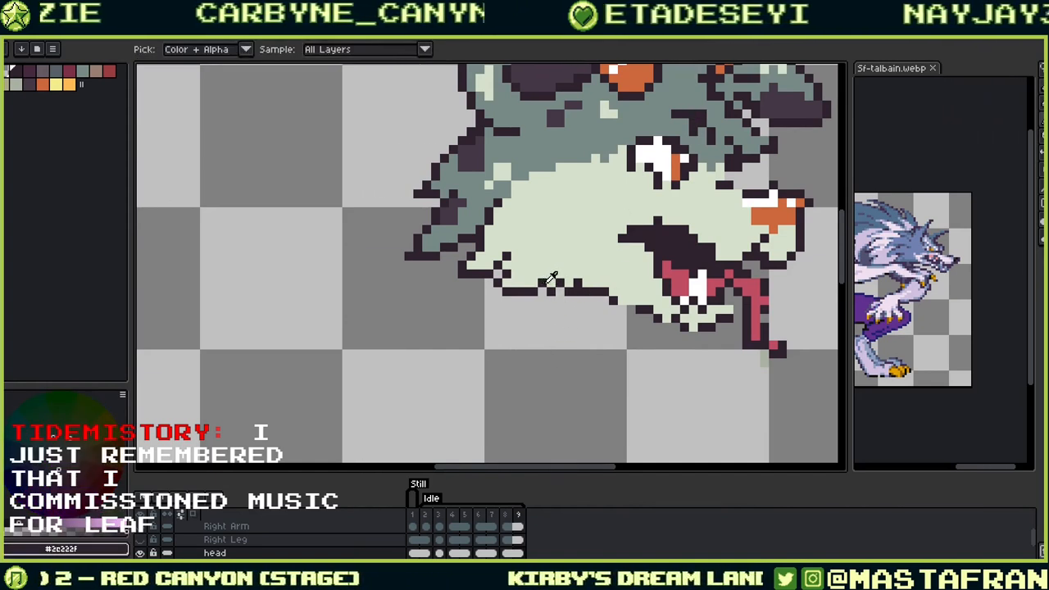
drag(551, 282, 569, 284)
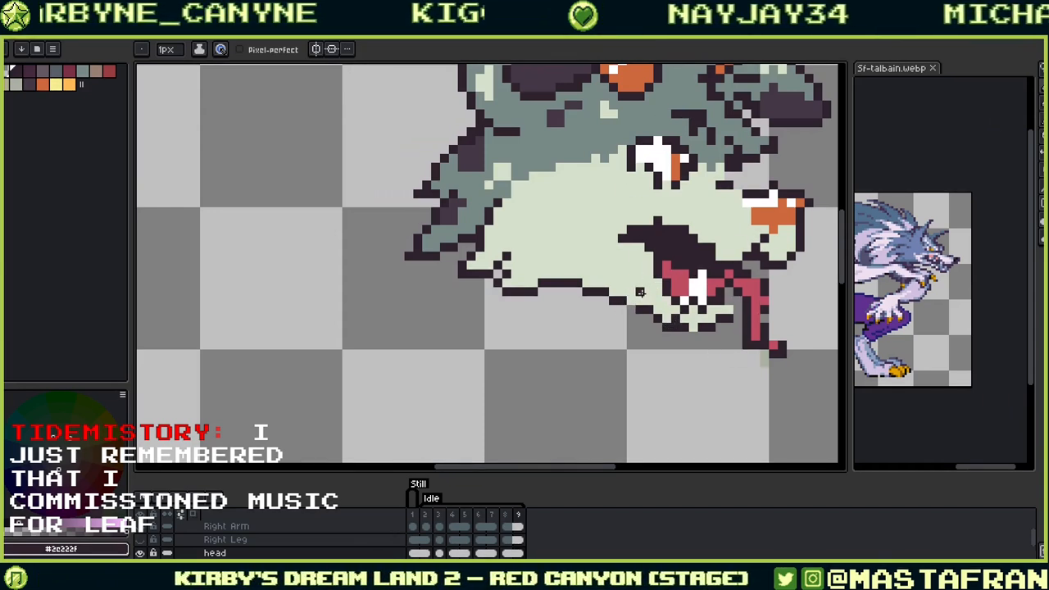
alt+click(678, 321)
alt+click(703, 326)
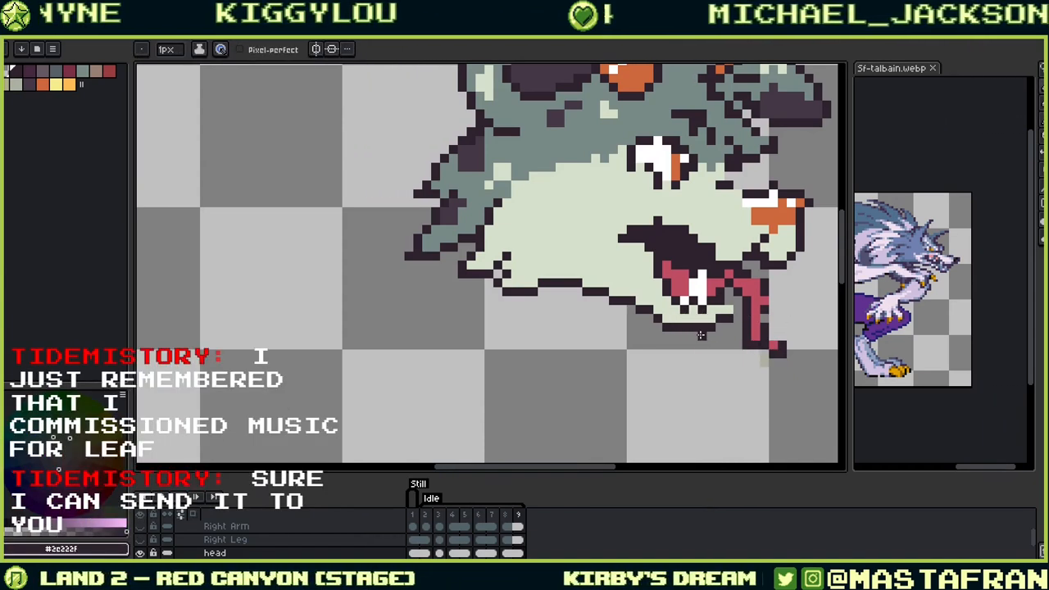
Step: Clean up the open mouth with a solid dark line under the teeth, red #bf4d63 tongue pixels, and a flatter cream upper edge
key(alt)
alt+click(695, 301)
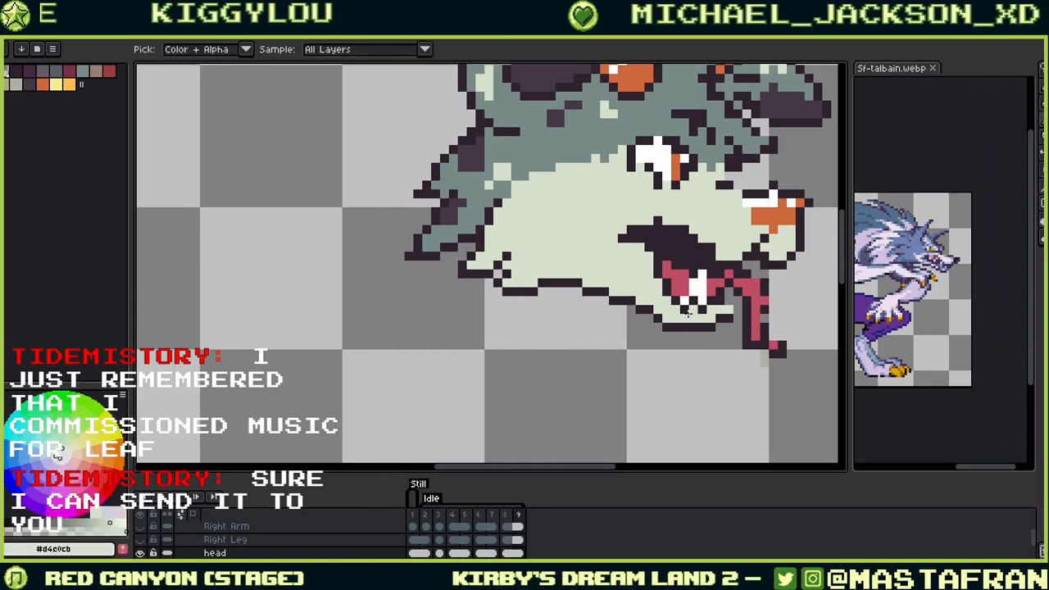
alt+click(695, 303)
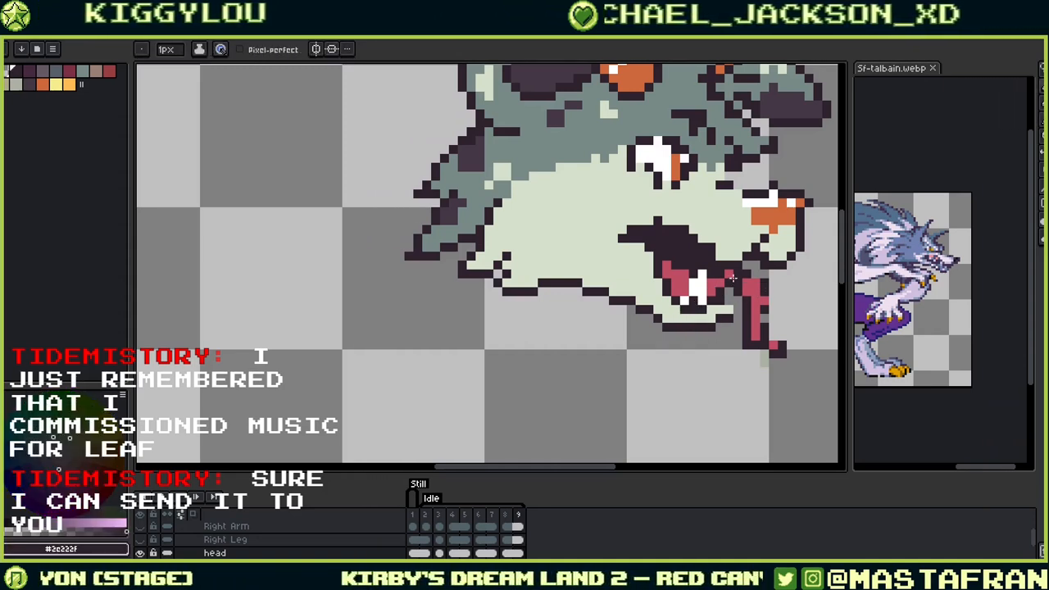
alt+click(701, 288)
drag(722, 331, 668, 377)
key(alt)
alt+click(625, 316)
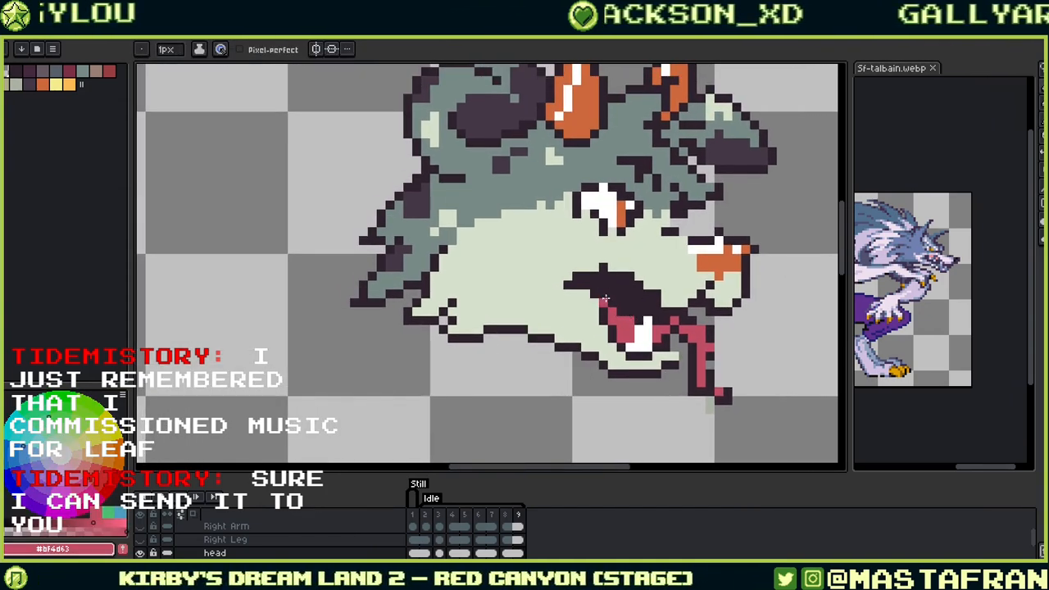
drag(648, 321, 701, 386)
key(alt)
alt+click(662, 324)
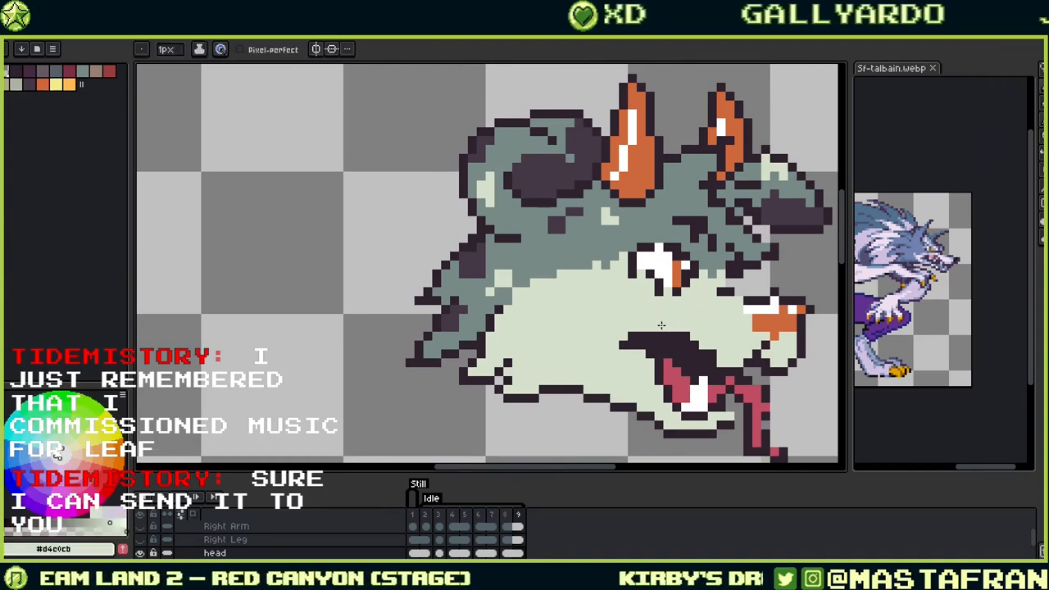
Step: Round the nose's front outline with dark #2e222f and extend its white #ffffff highlight across the top of the nose
drag(768, 307, 647, 273)
key(alt)
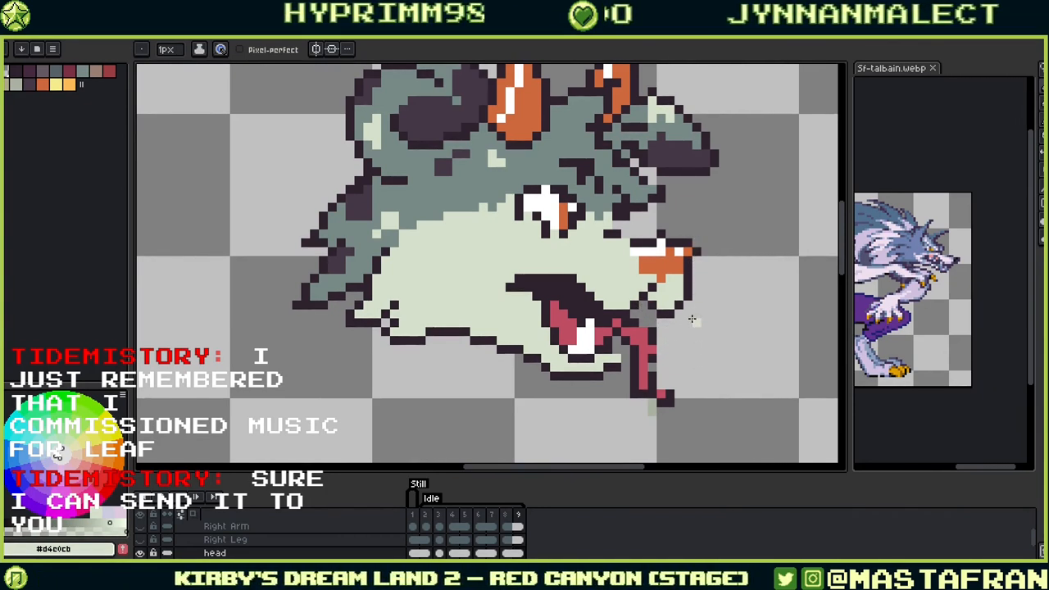
alt+click(696, 293)
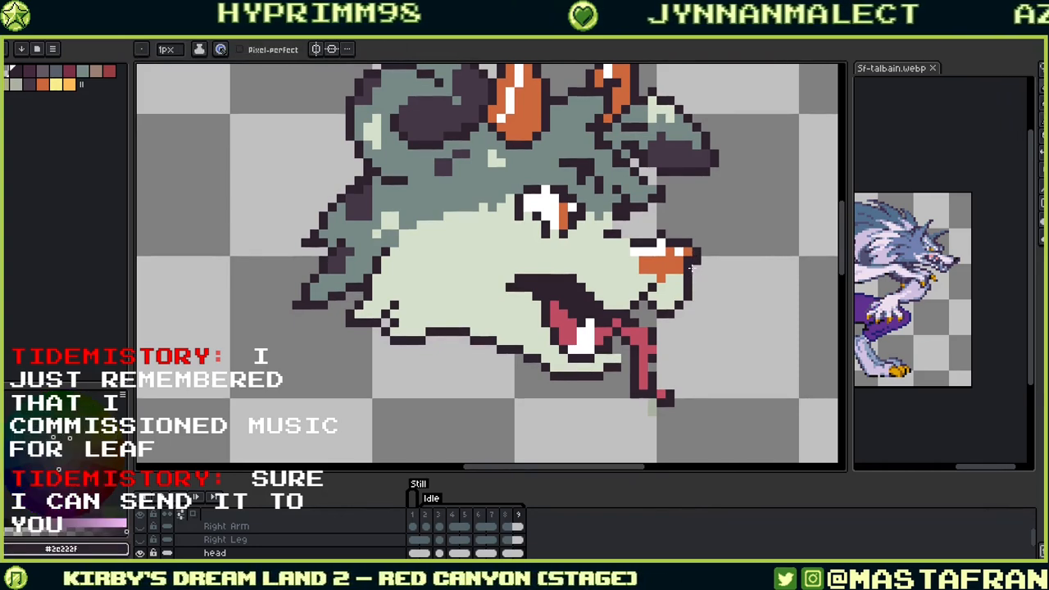
alt+click(679, 250)
alt+click(660, 244)
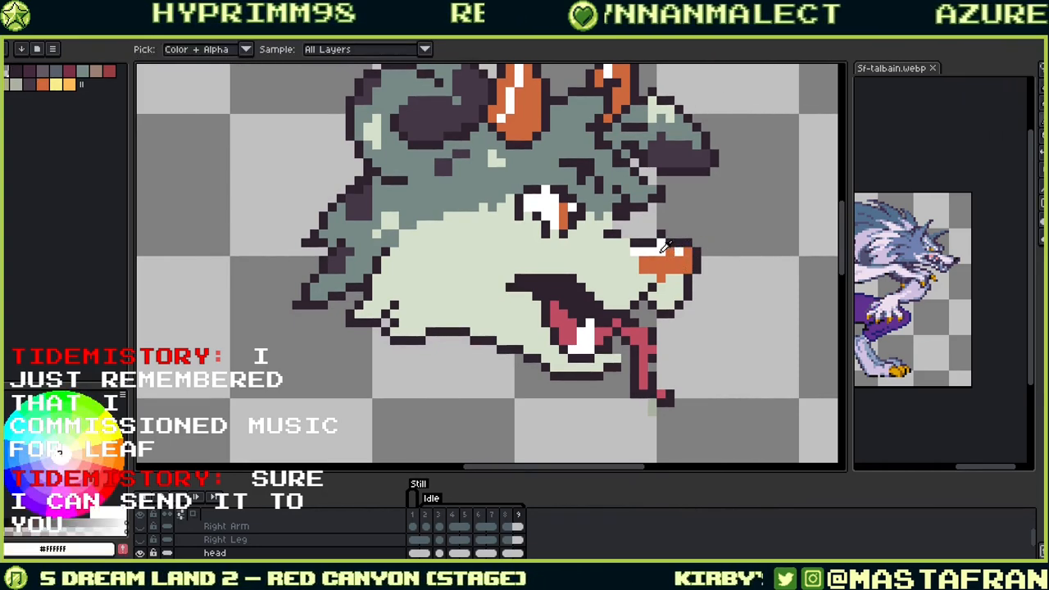
drag(669, 246, 690, 246)
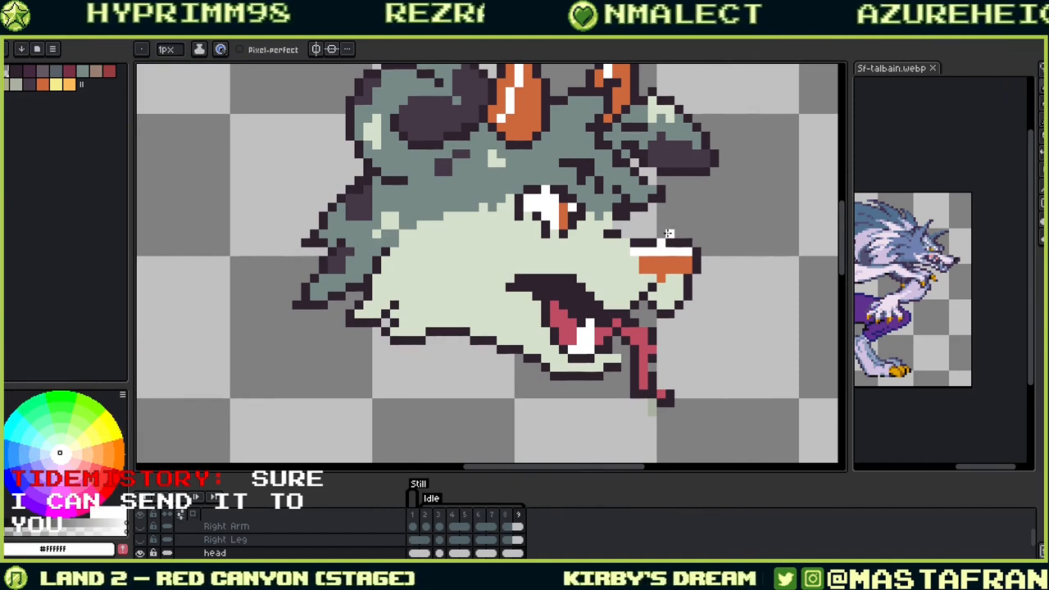
Step: Connect the brow fur to the nose with a continuous dark #2e222f muzzle outline and clean the cream fur beside it
alt+click(615, 218)
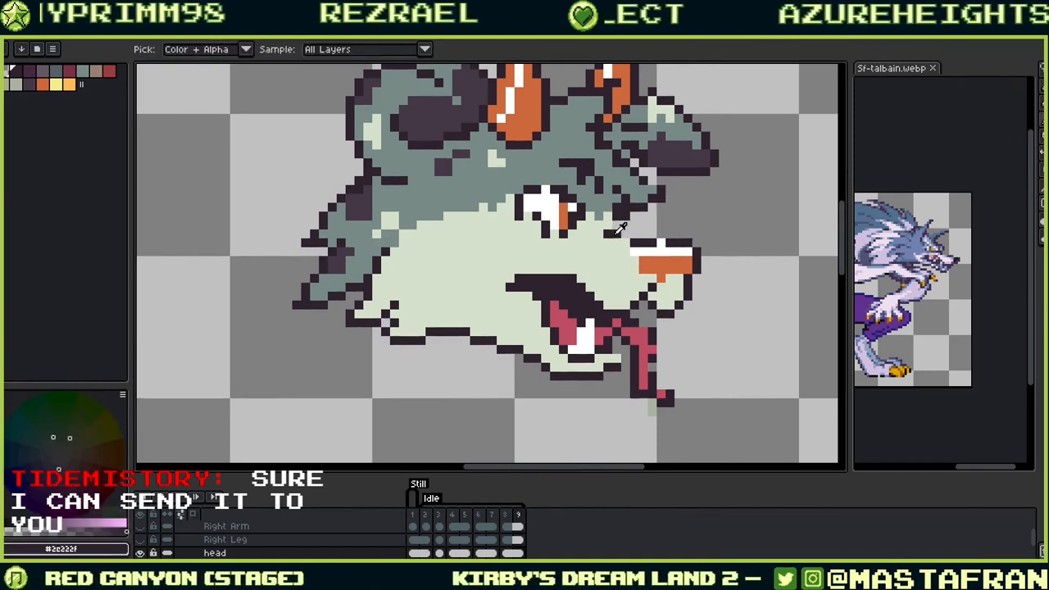
click(625, 233)
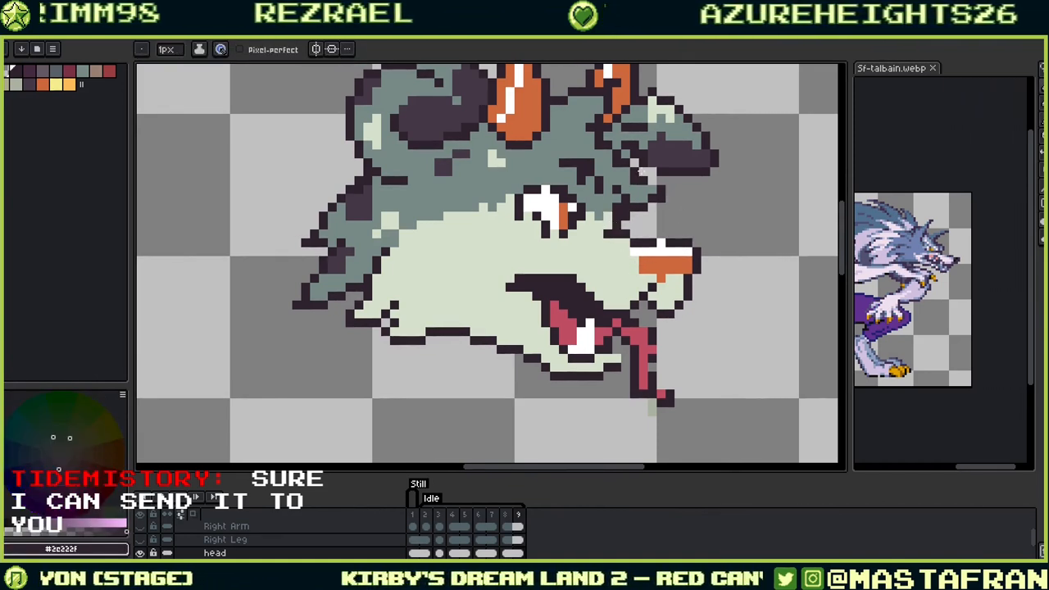
alt+click(617, 232)
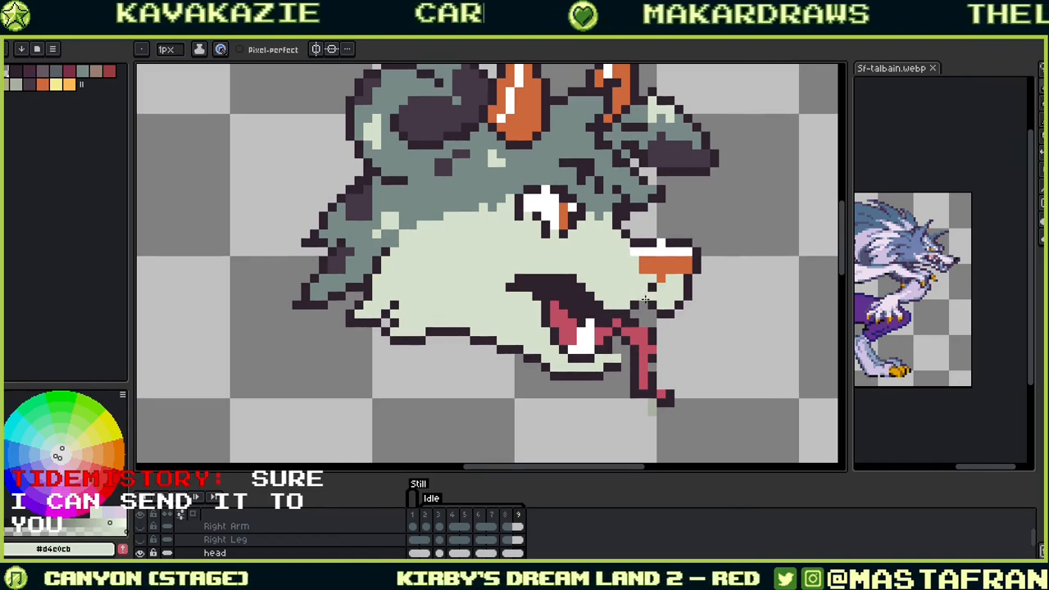
drag(635, 215, 715, 277)
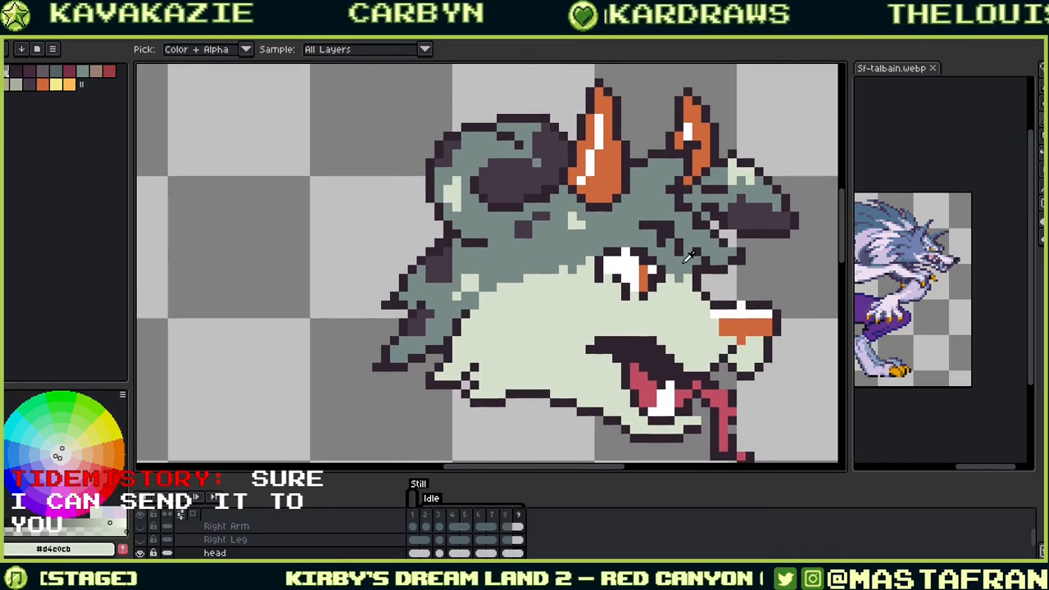
alt+click(680, 291)
click(690, 281)
Step: Reshape the eye with a slanted dark #2e222f lower lid, a shortened orange #cd683d iris, and cream fur beneath it
alt+click(634, 264)
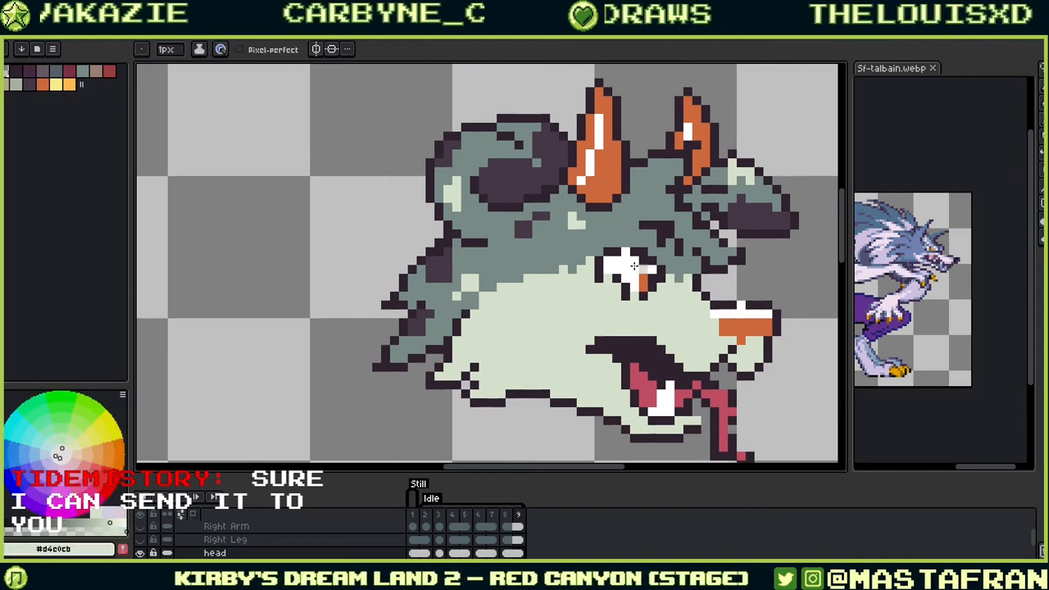
alt+click(608, 279)
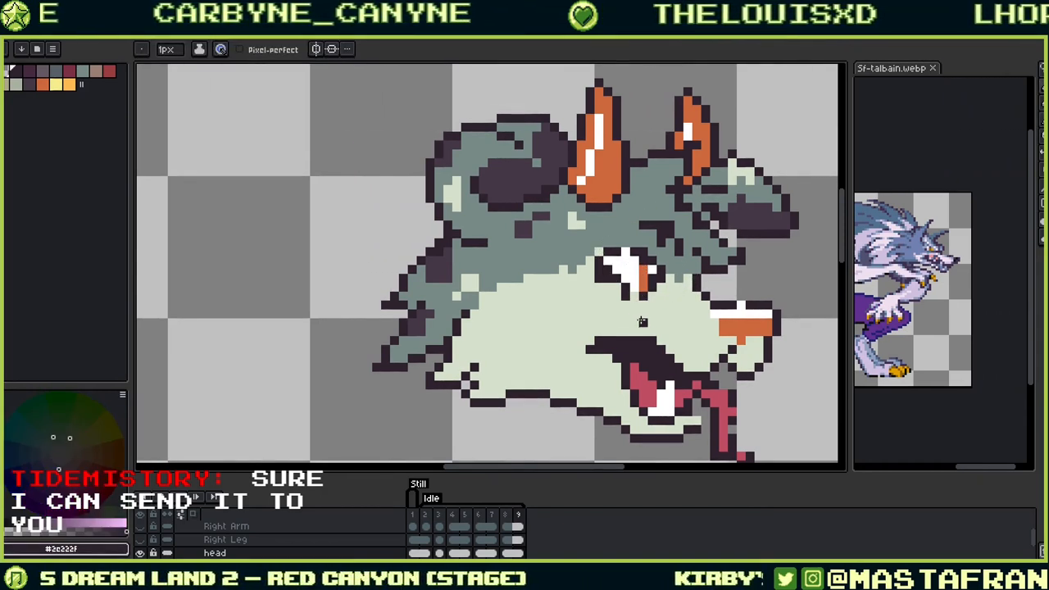
alt+click(636, 304)
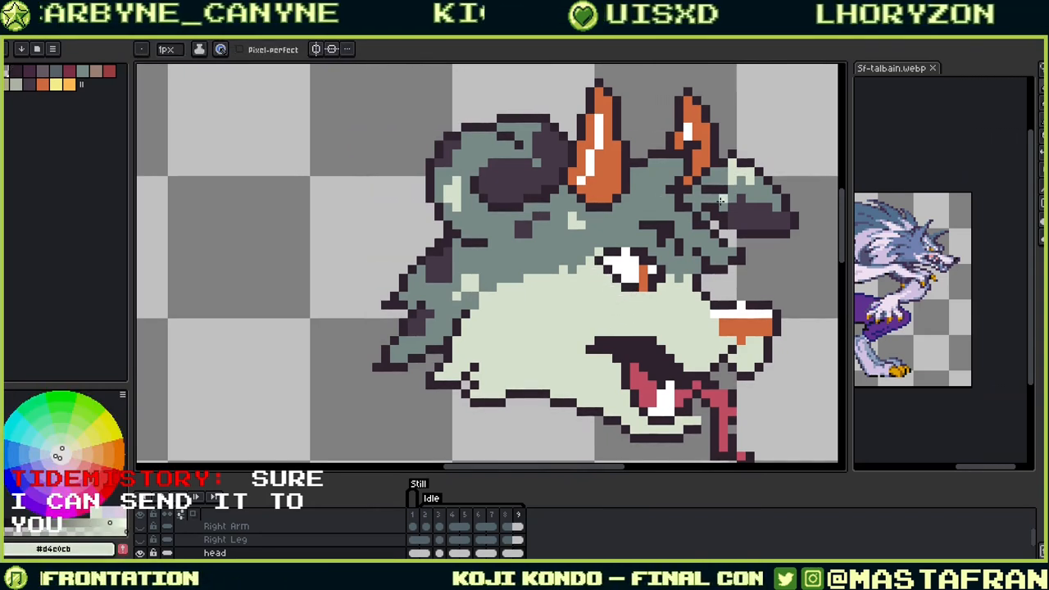
key(alt)
alt+click(646, 265)
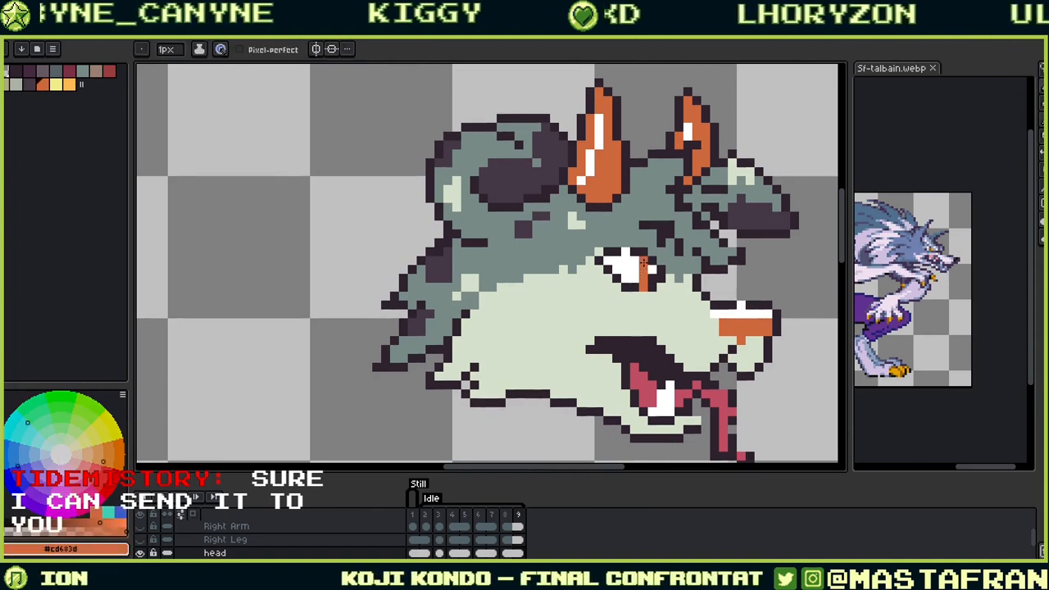
alt+click(636, 283)
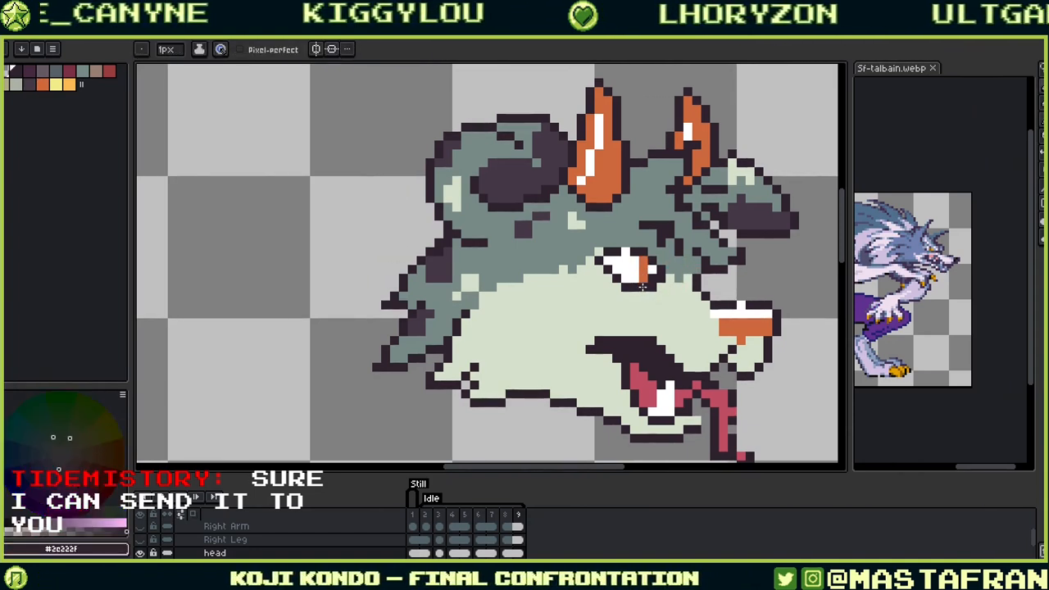
key(alt)
alt+click(633, 274)
key(alt)
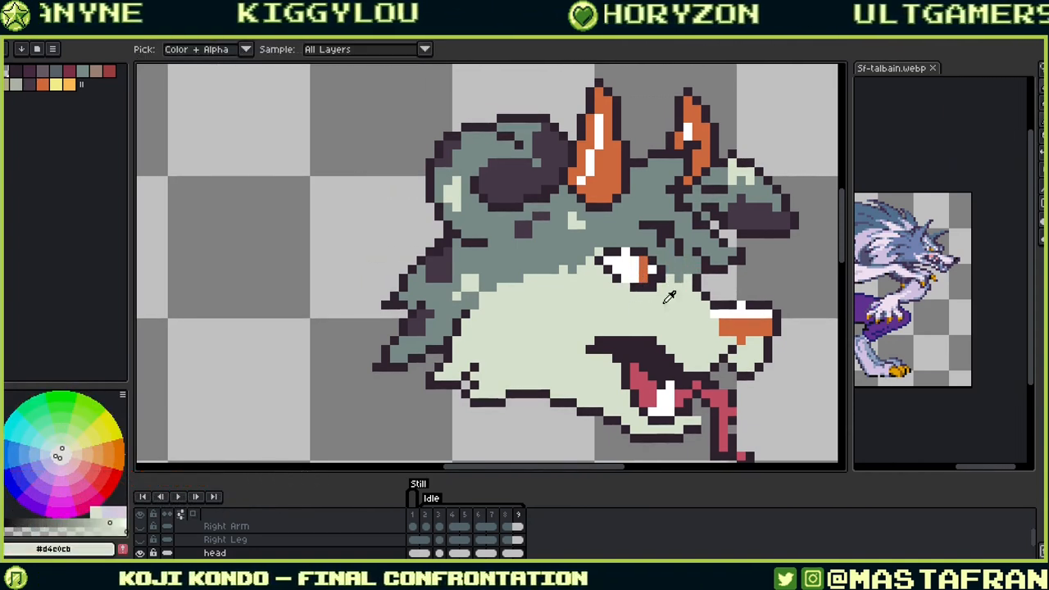
alt+click(656, 277)
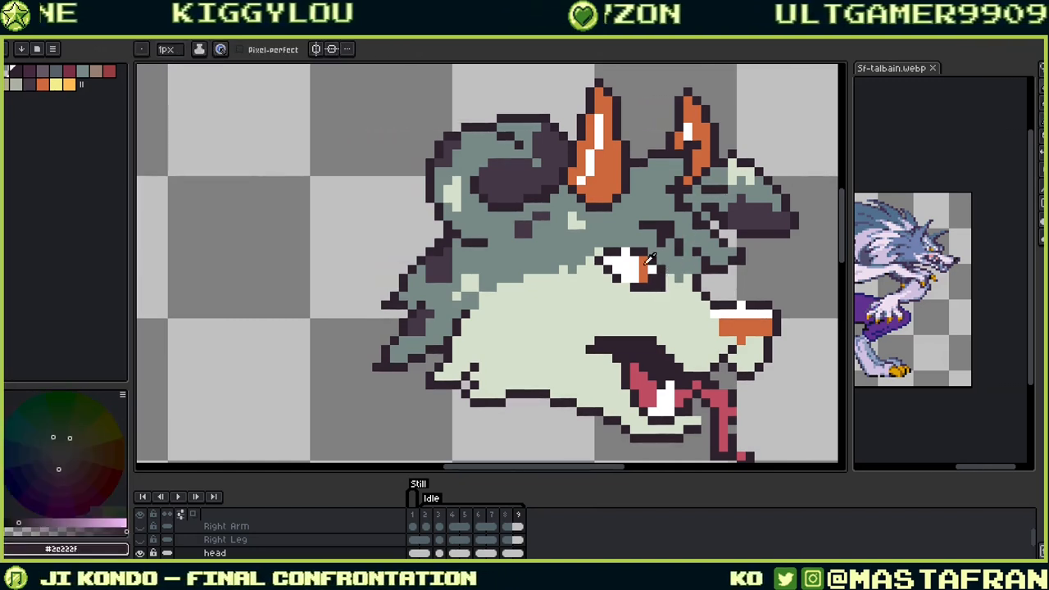
Step: Reshape the eye with an orange #cd683d iris extended to its lower edge and white #ffffff filling the space behind it
key(alt)
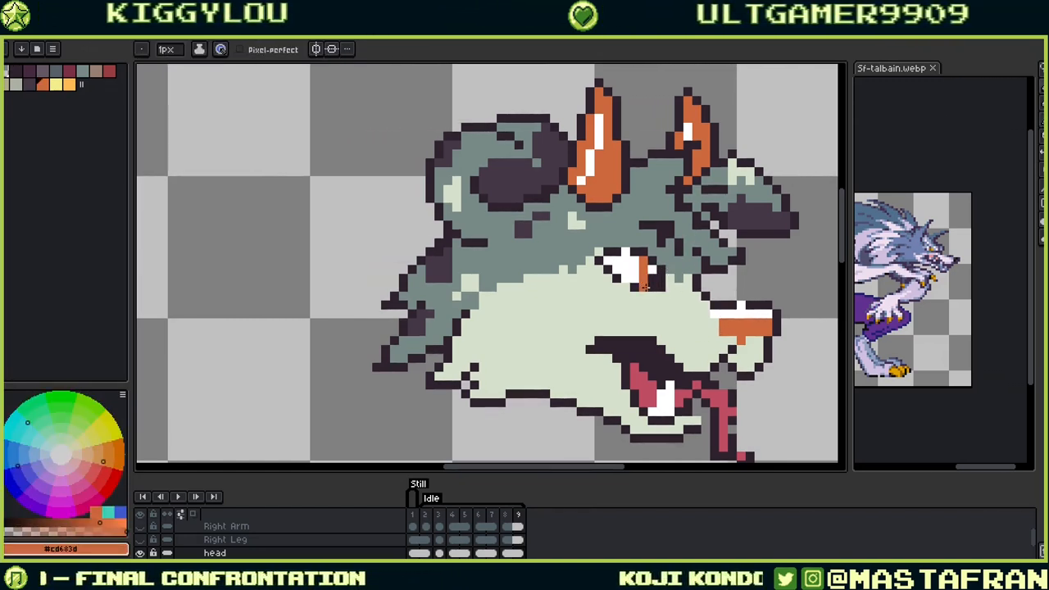
alt+click(636, 280)
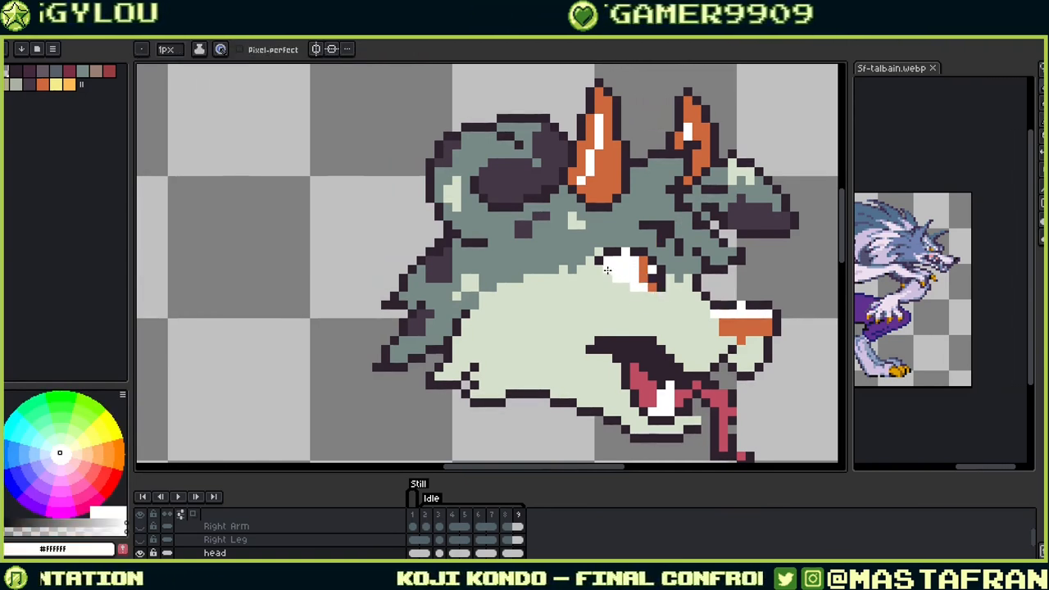
click(646, 214)
scroll(647, 211, left, 3)
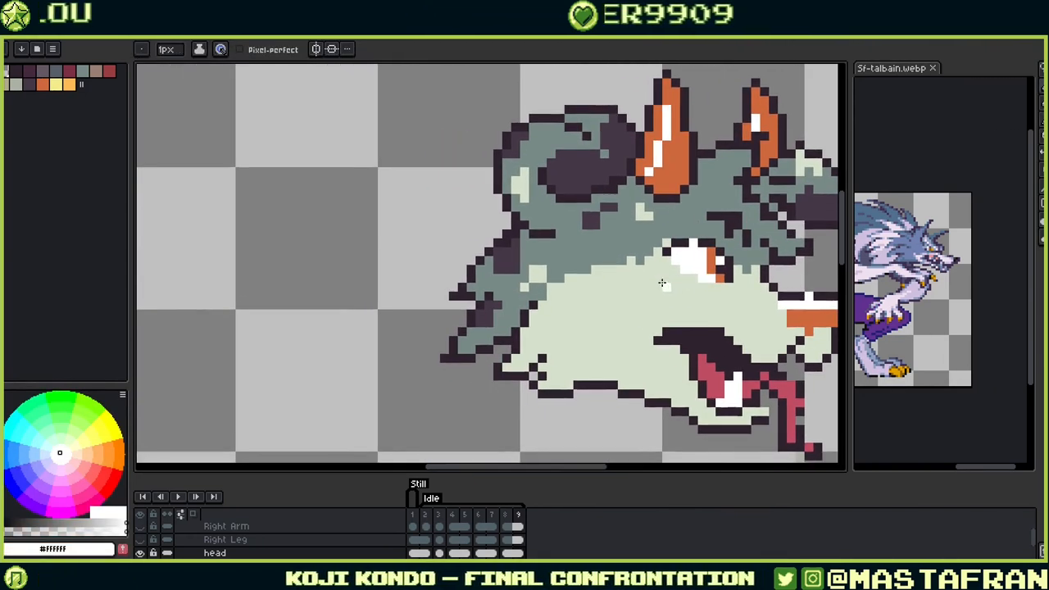
Step: Smooth the boundary between the cream #d4e0cb cheek and the grey-green fur behind the eye
key(alt)
alt+click(638, 272)
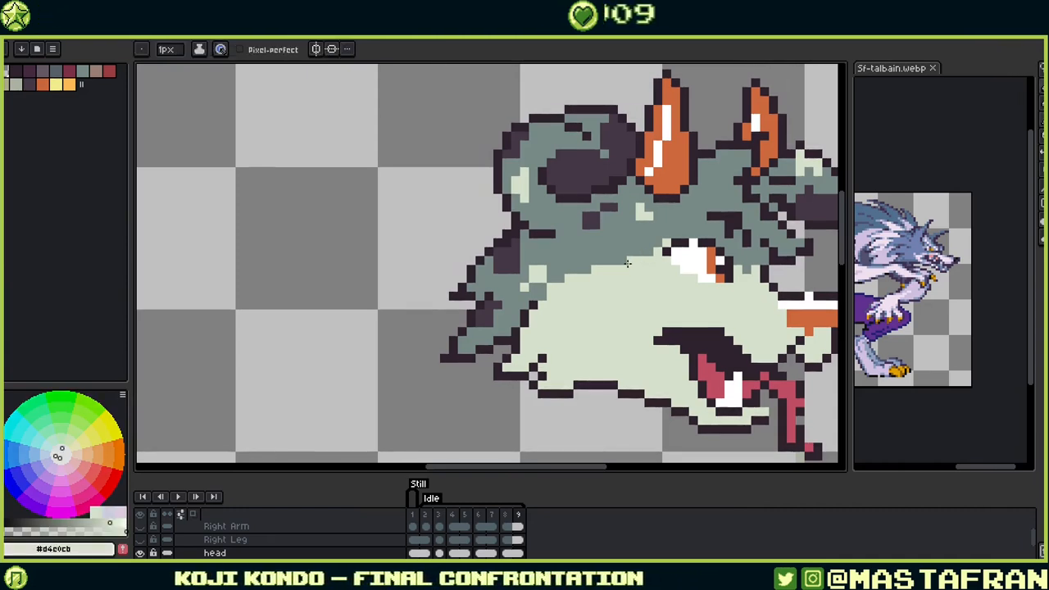
alt+click(542, 246)
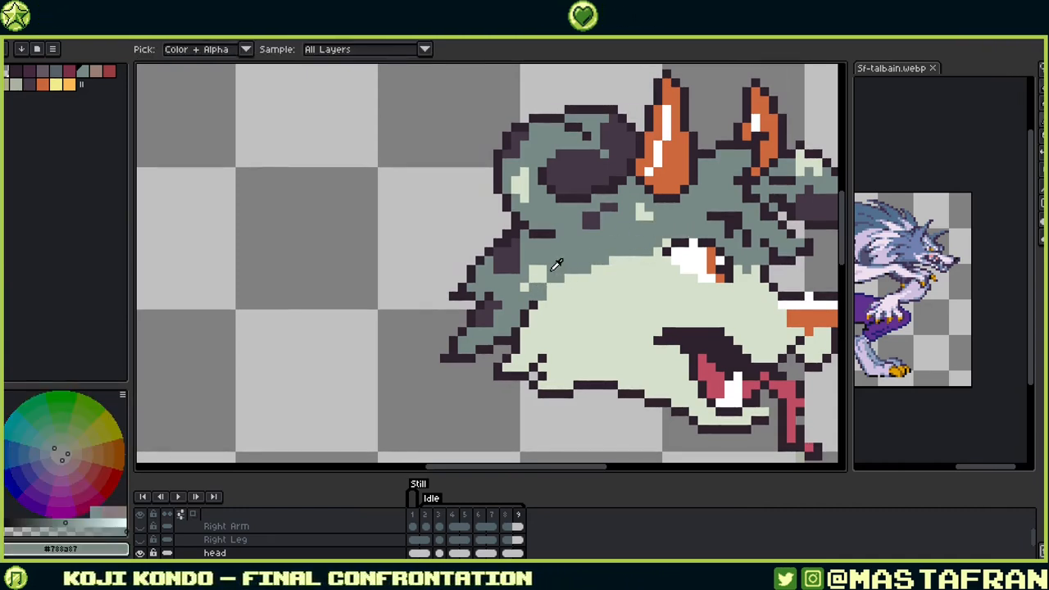
Step: Narrow the dark #443846 shadow on the upper neck tuft by filling its lower part with grey-green #788a87 fur
key(alt)
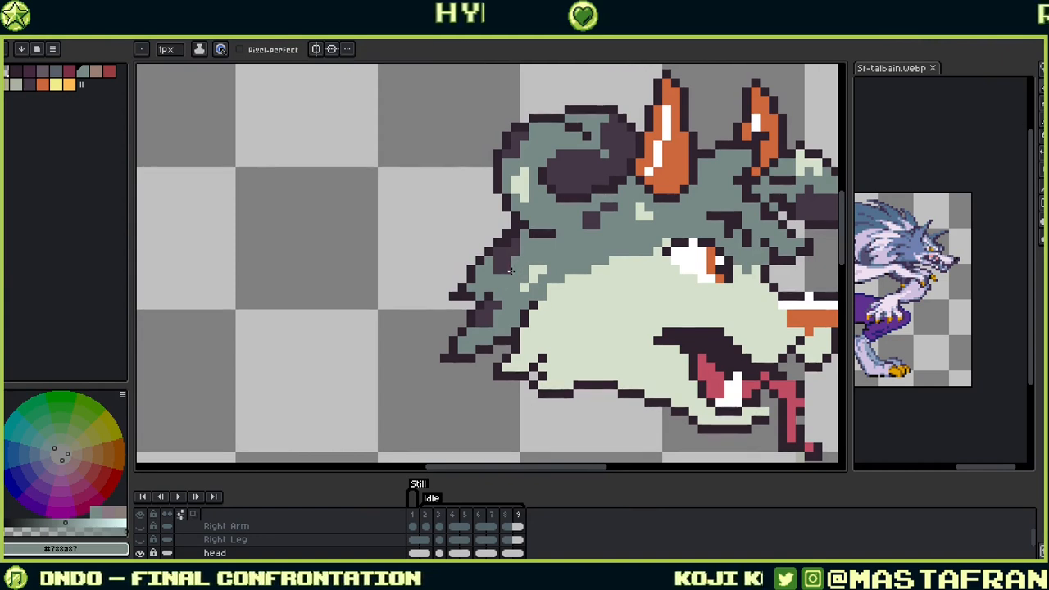
alt+click(522, 243)
alt+click(498, 272)
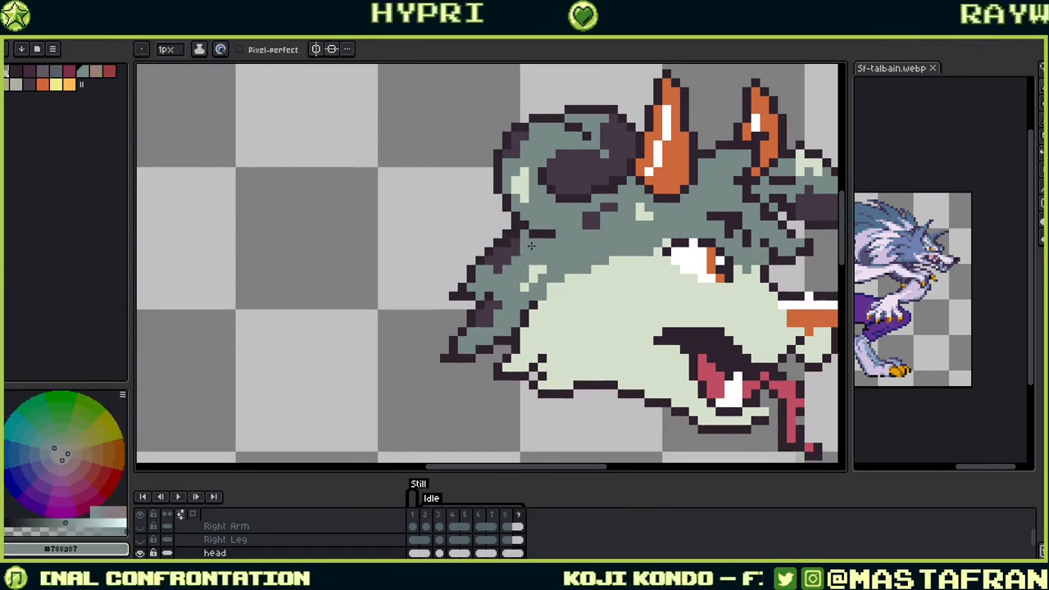
alt+click(514, 269)
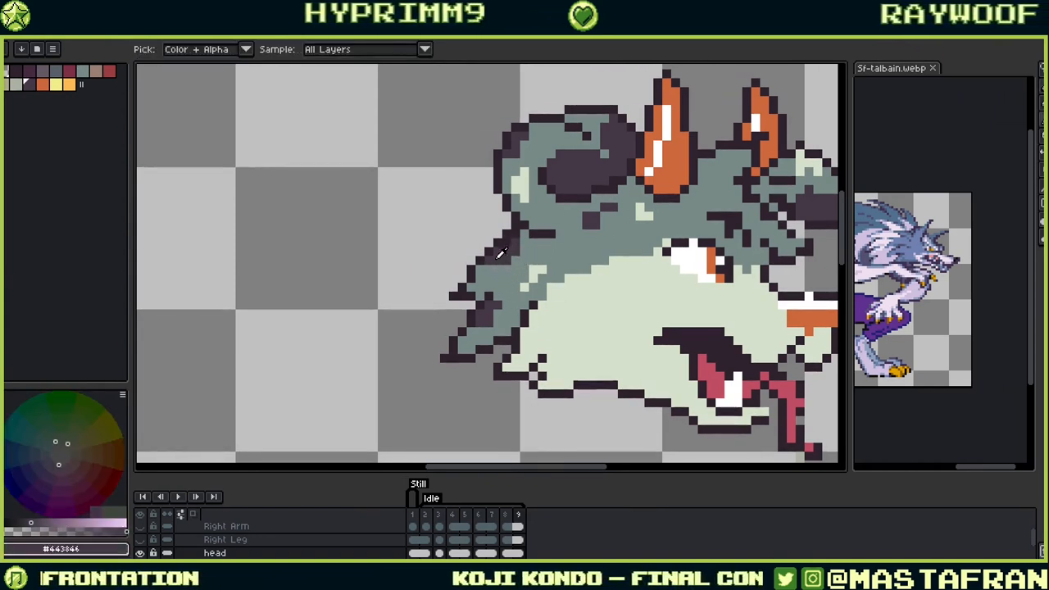
Step: Thin the dark #443846 fur mark below the curl into a slanted stroke using grey-green #788a87
alt+click(612, 269)
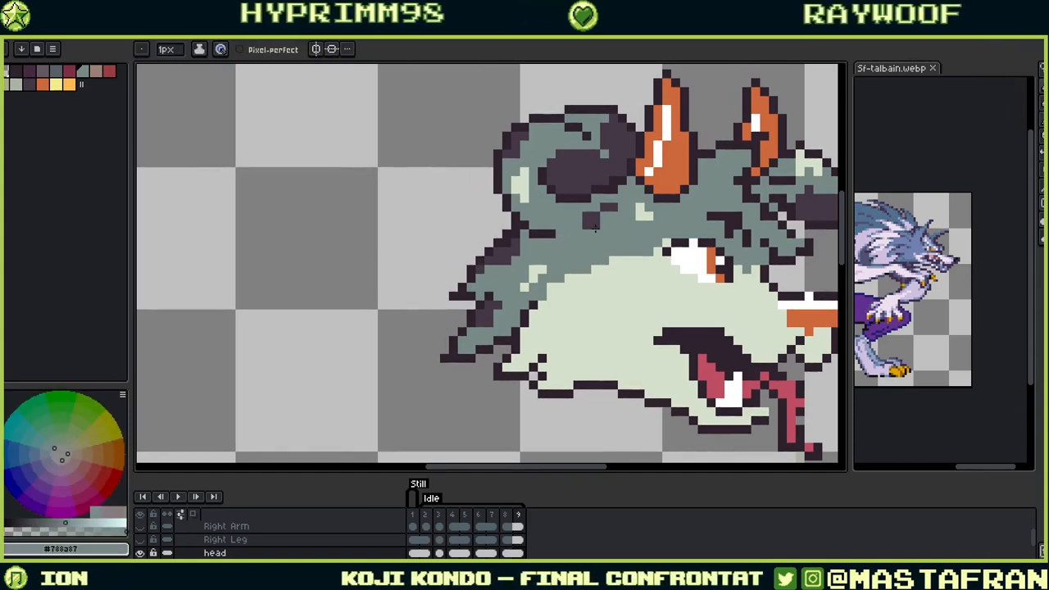
alt+click(599, 213)
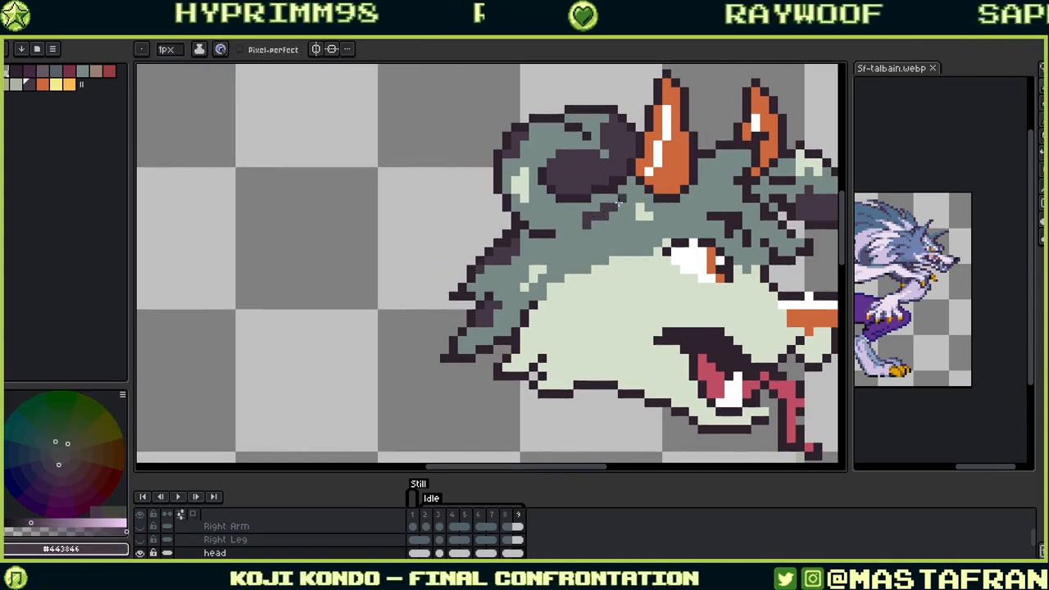
alt+click(605, 214)
Step: Trim the pale highlight on the curl's outer edge into a slimmer slanted shape with grey-green #788a87
drag(533, 126, 607, 253)
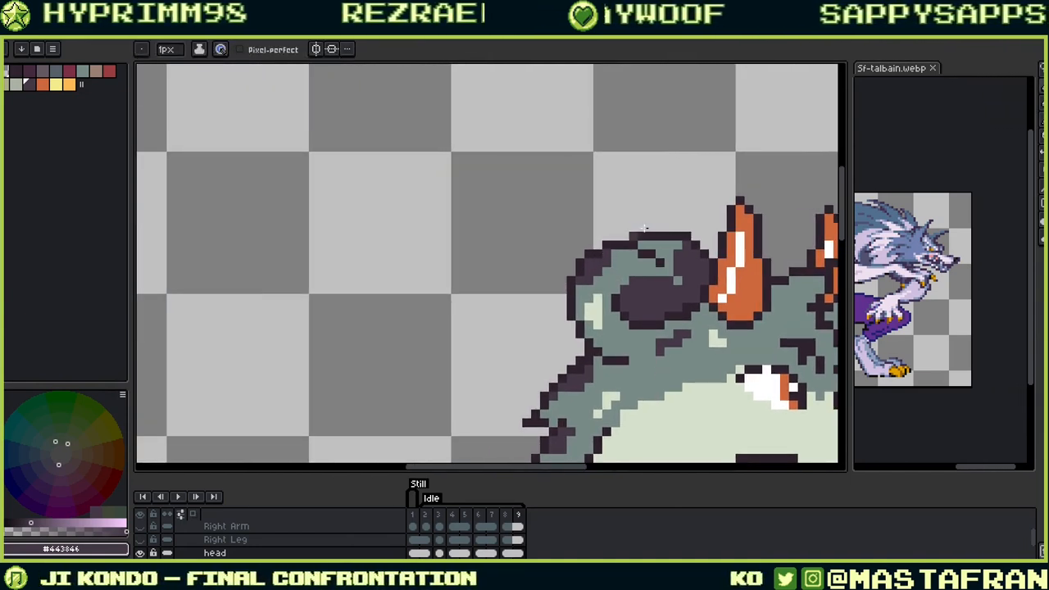
key(alt)
alt+click(598, 300)
alt+click(610, 279)
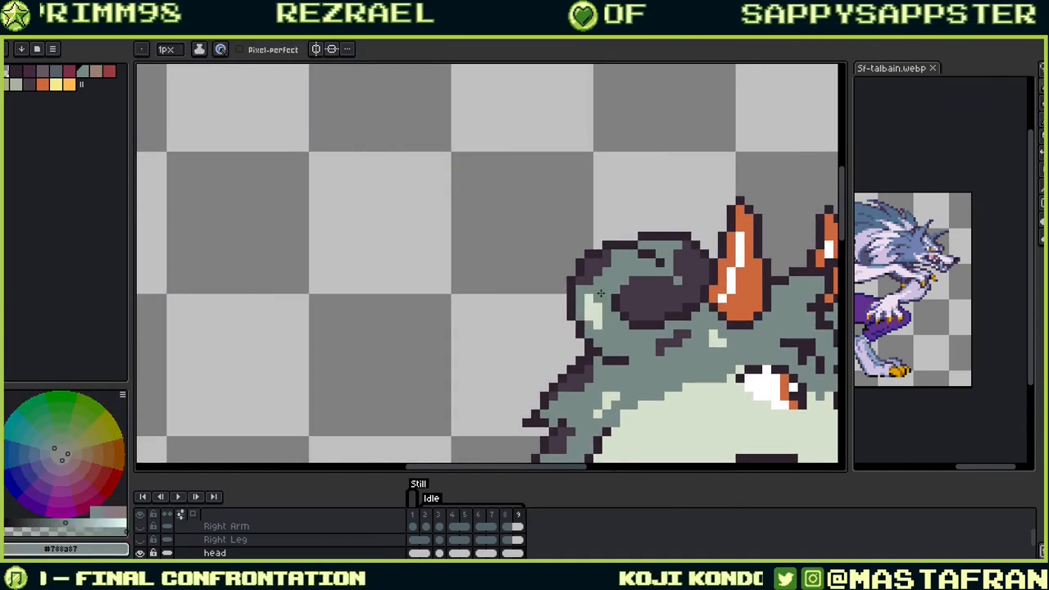
mouse_move(672, 338)
mouse_down()
mouse_move(649, 335)
mouse_move(672, 336)
mouse_up()
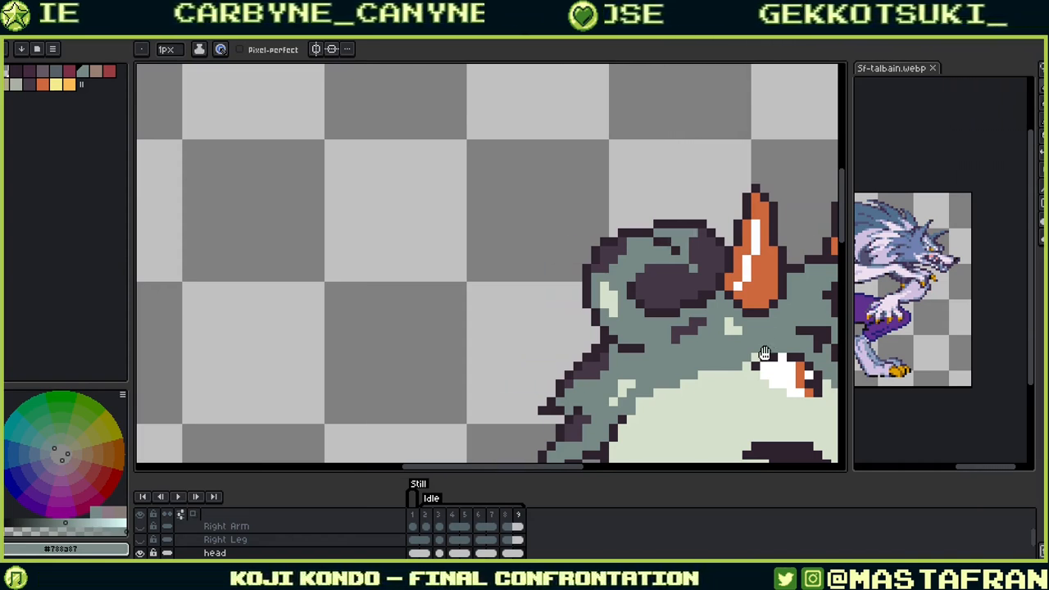
Step: Slim the base of the far orange horn with a dark #2e222f inner line and grey-green #788a87 fur beside it
drag(764, 352, 705, 324)
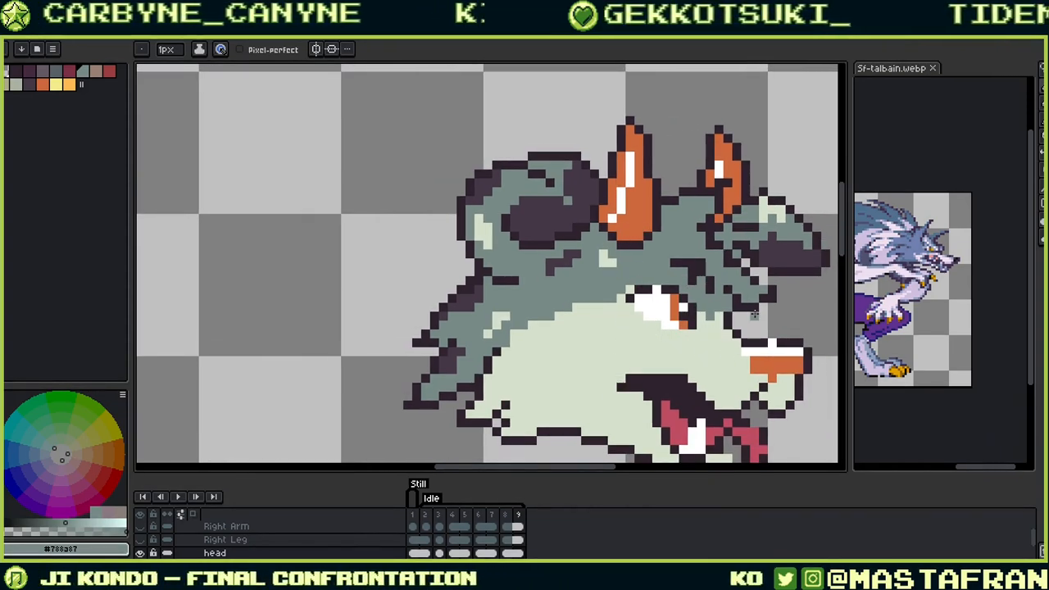
drag(725, 263, 707, 311)
alt+click(708, 238)
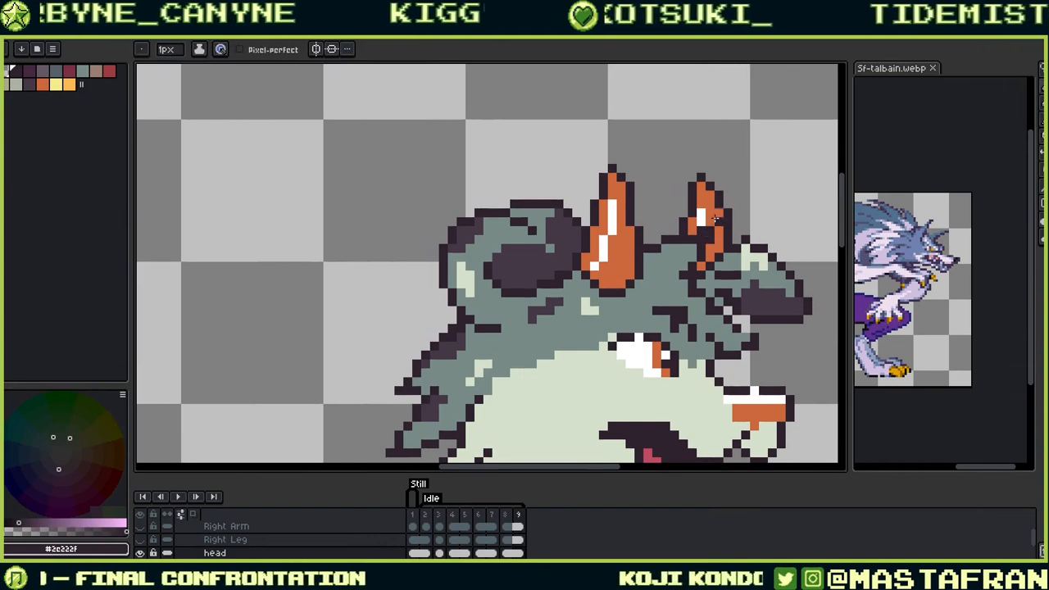
alt+click(705, 251)
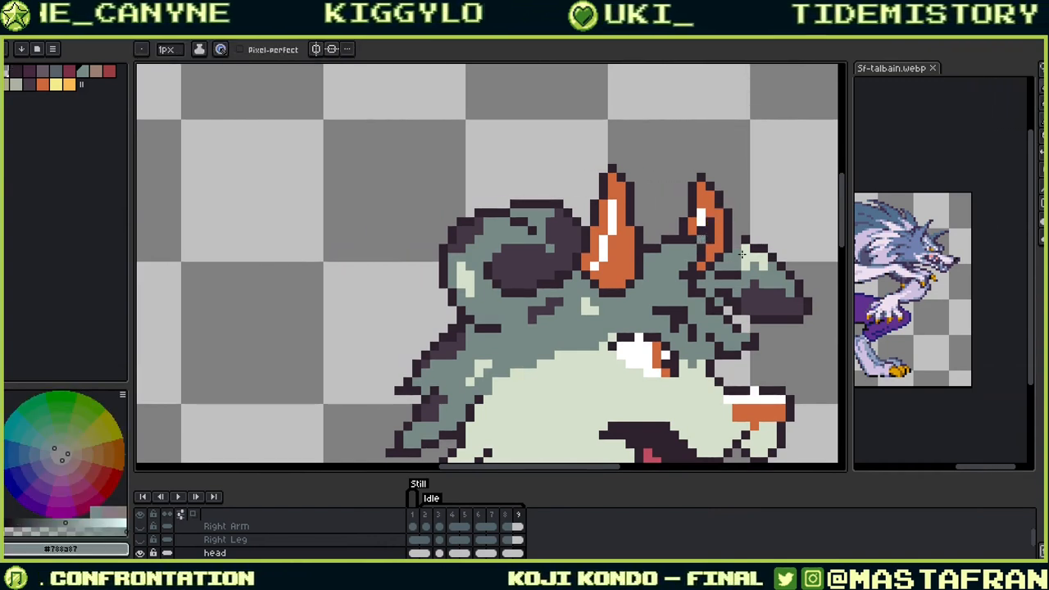
key(alt)
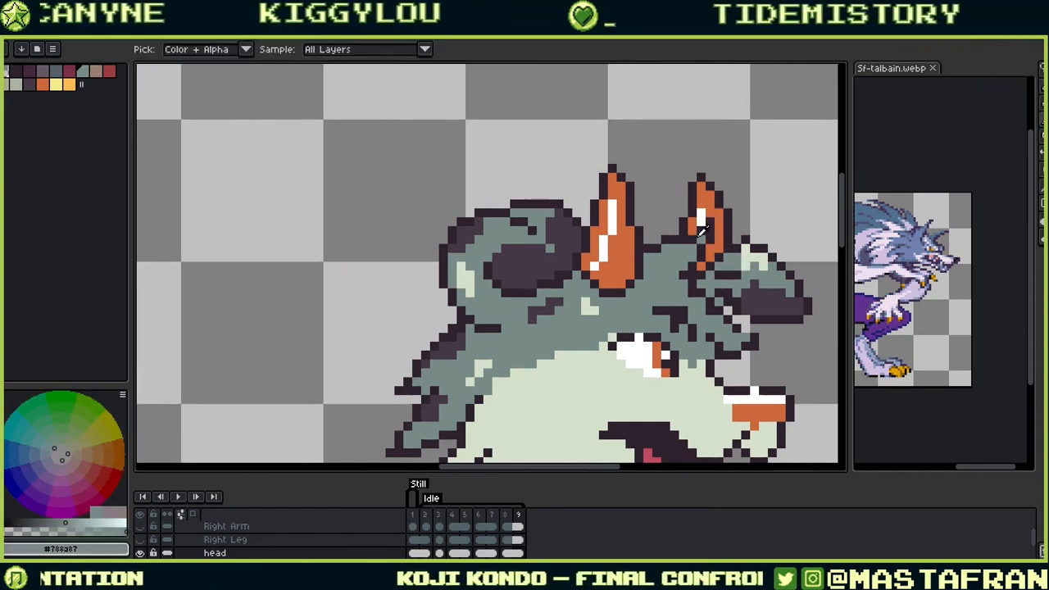
alt+click(706, 247)
alt+click(705, 253)
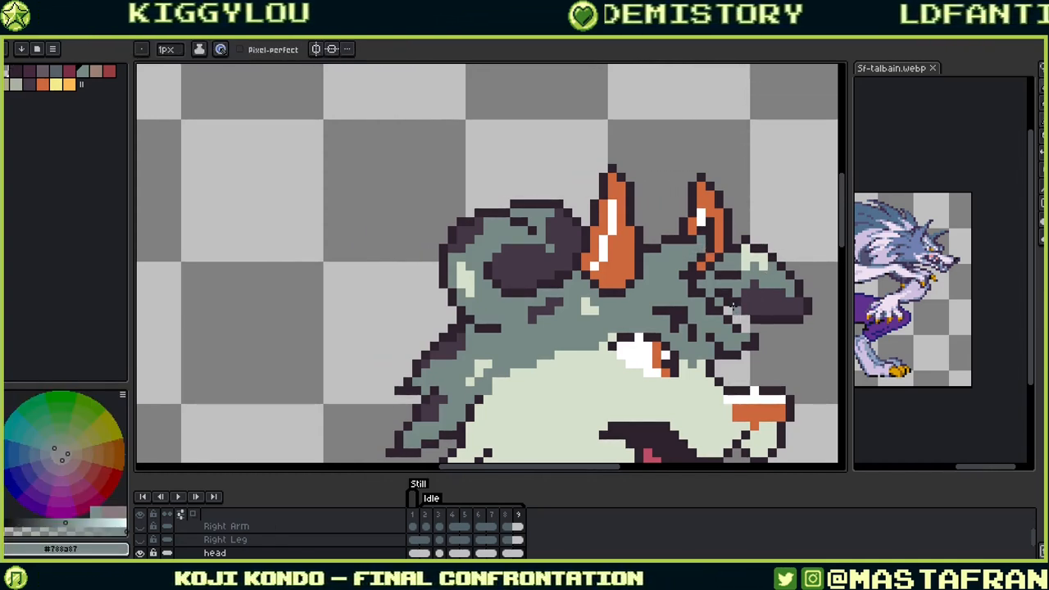
Step: Break up the dark #2e222f lines between the brow fur and far ear with grey-green #788a87 pixels
drag(755, 323, 713, 272)
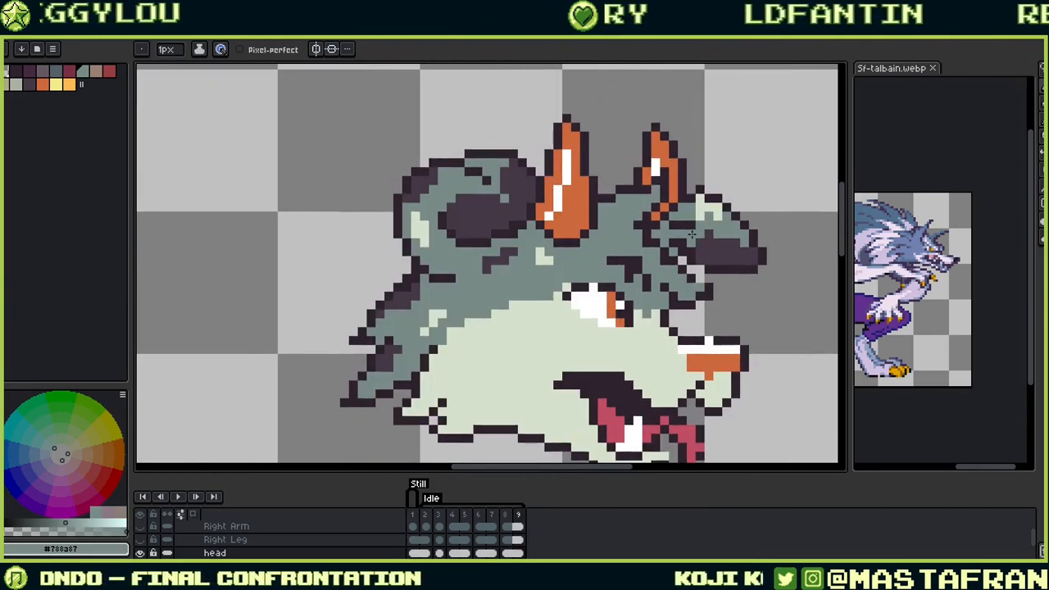
key(alt)
alt+click(687, 225)
alt+click(693, 230)
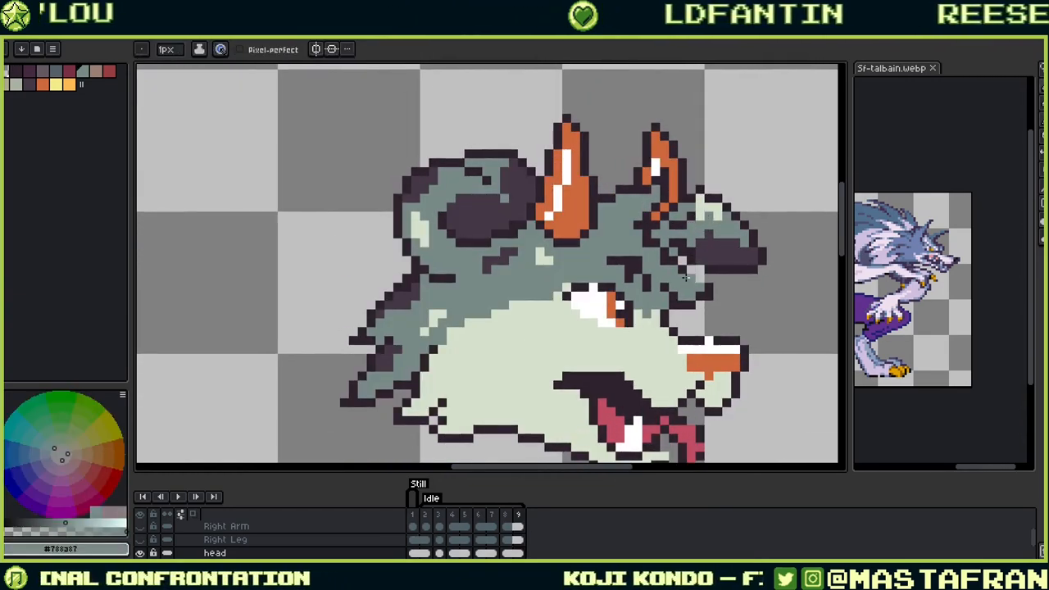
alt+click(682, 223)
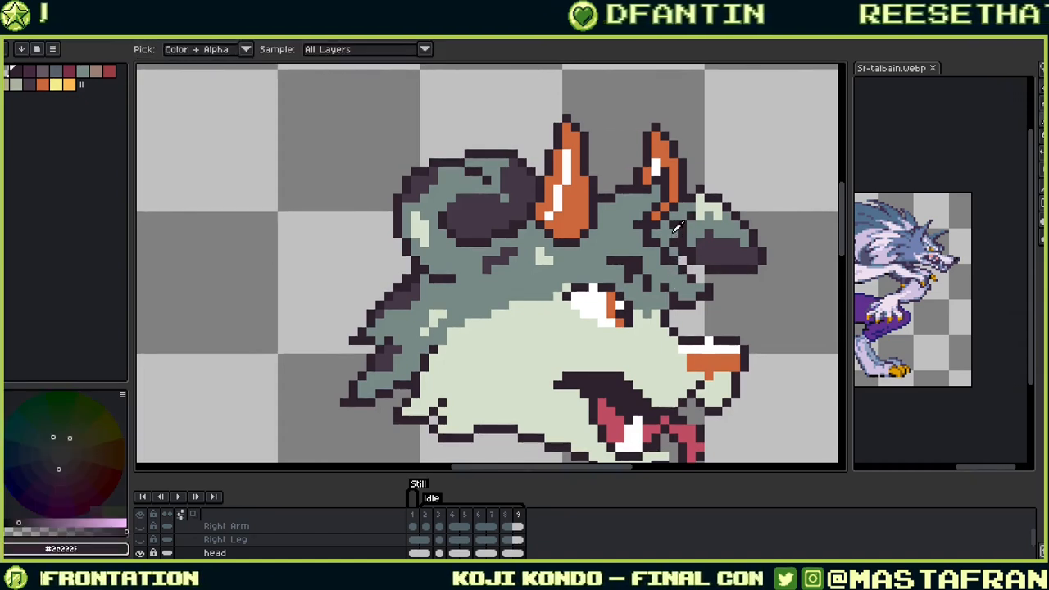
alt+click(668, 280)
key(alt)
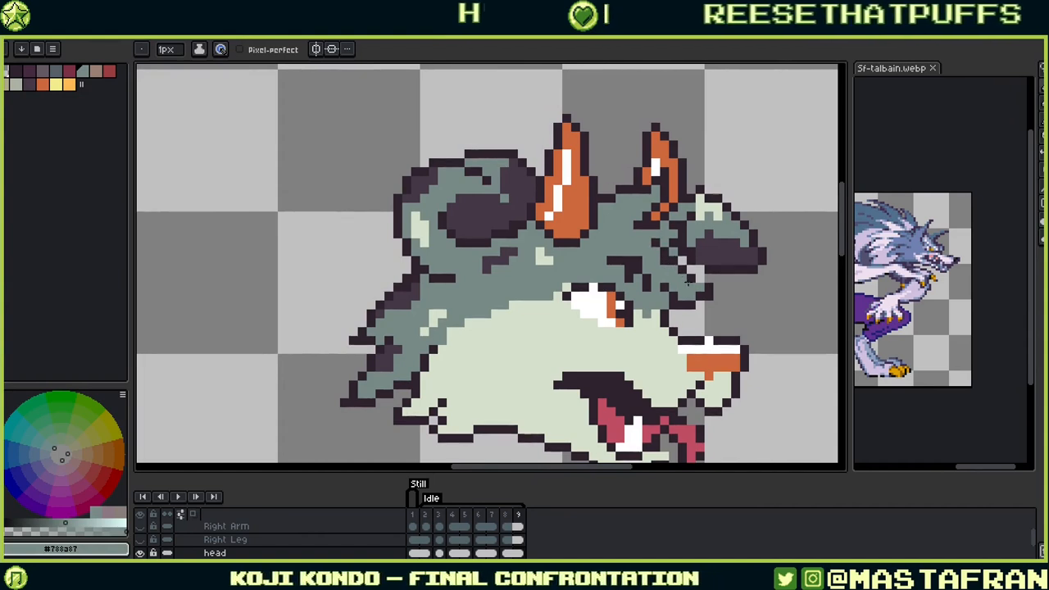
Step: Redraw the dark #2e222f fur strands under the far horn and along the front of the far ear
key(alt)
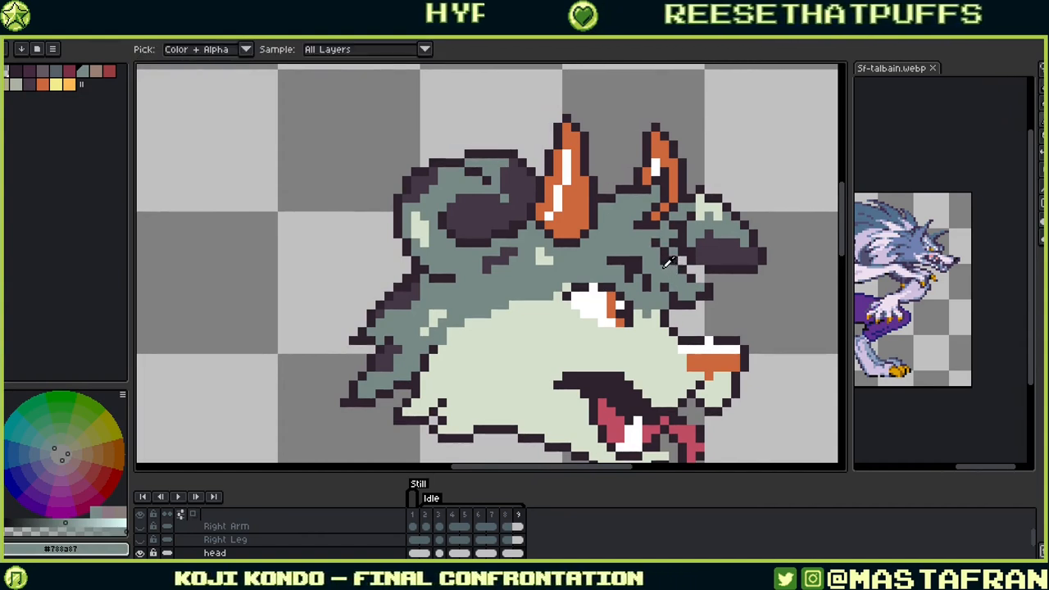
alt+click(690, 224)
alt+click(678, 216)
click(682, 227)
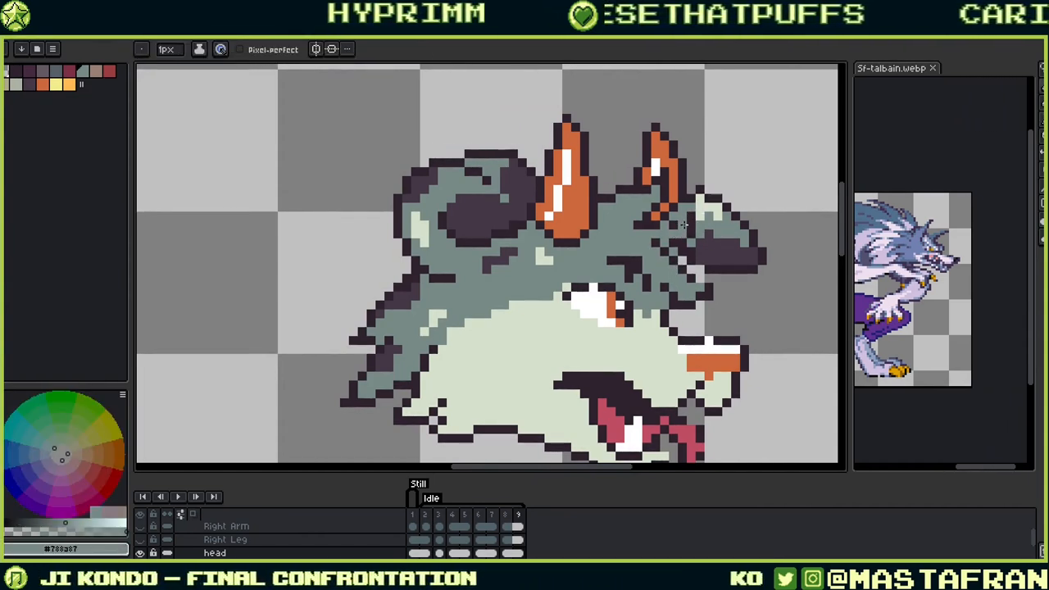
click(691, 223)
alt+click(688, 218)
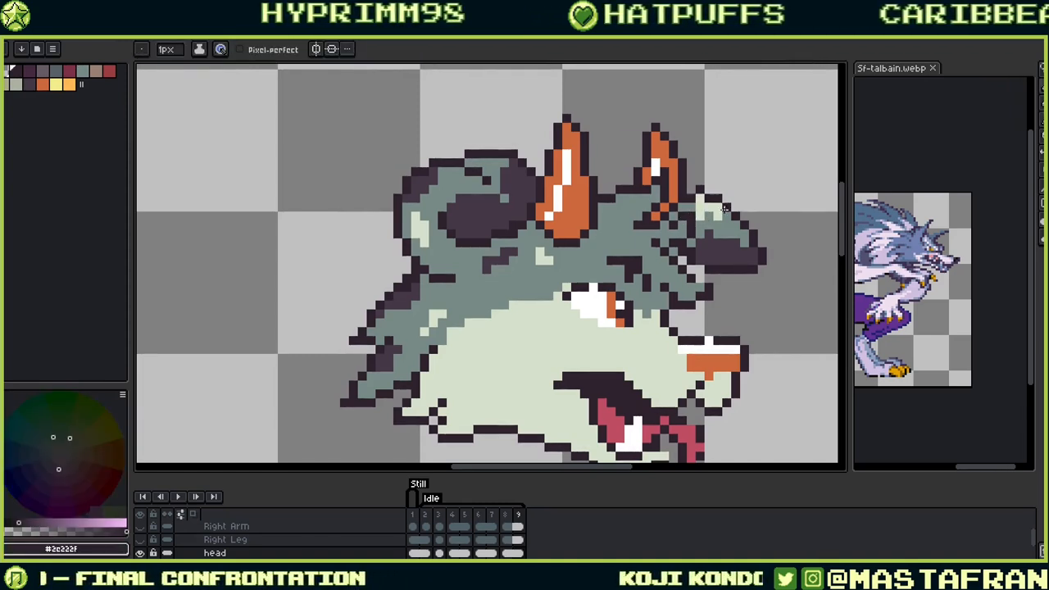
key(alt)
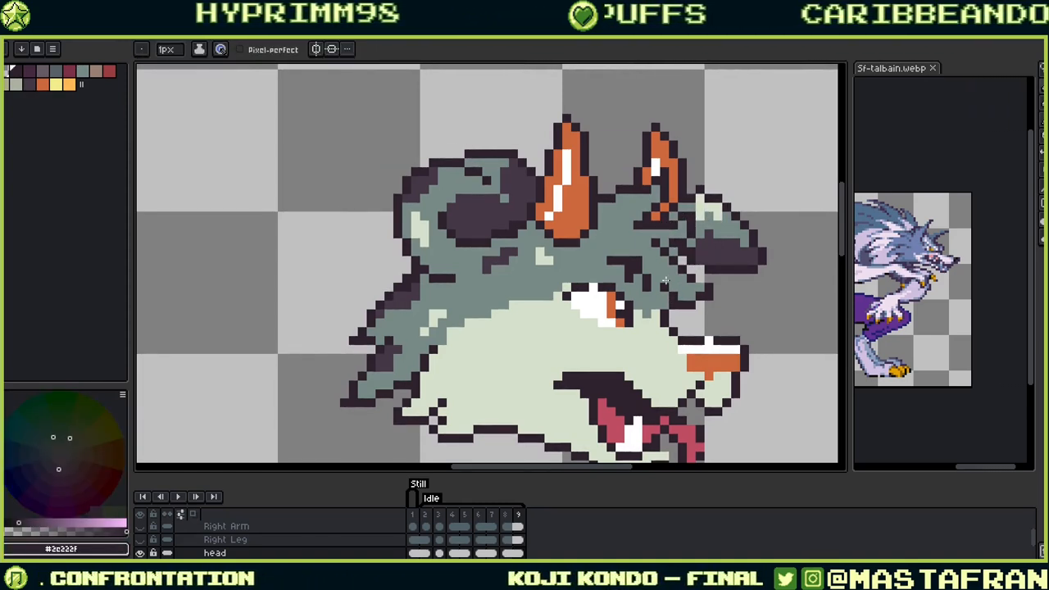
Step: Refine the brow fur strands beside the far ear with dark #2e222f and grey-green #788a87, undoing the last stroke
scroll(716, 276, down, 2)
scroll(716, 276, left, 1)
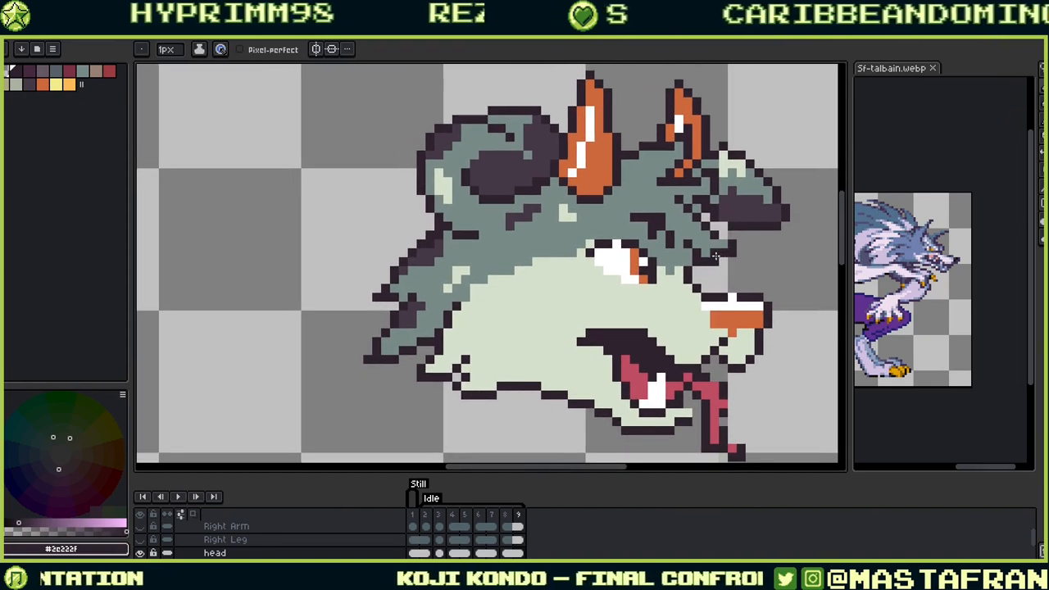
key(alt)
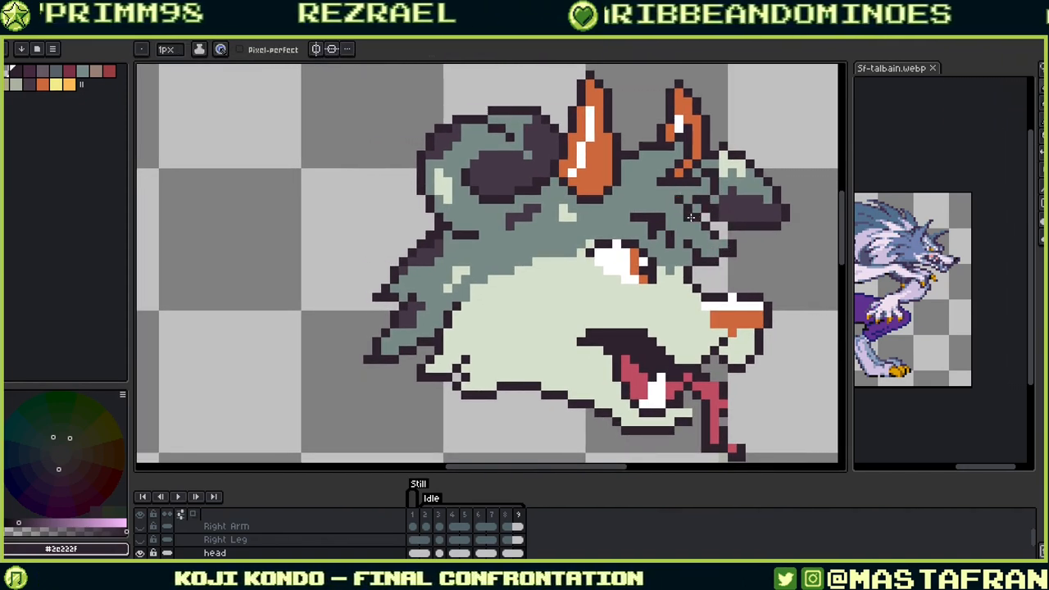
alt+click(680, 195)
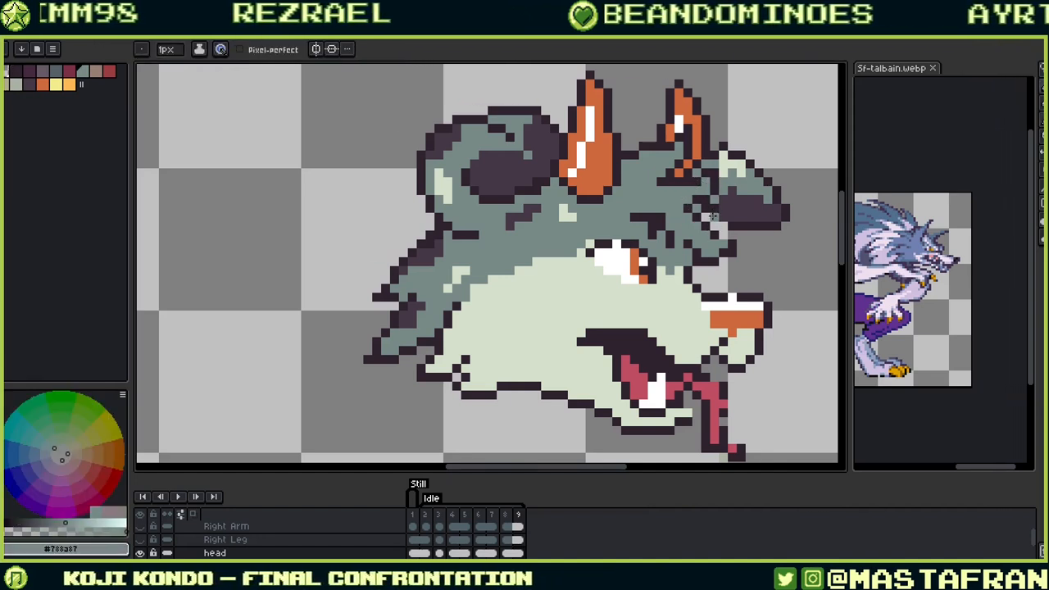
alt+click(721, 168)
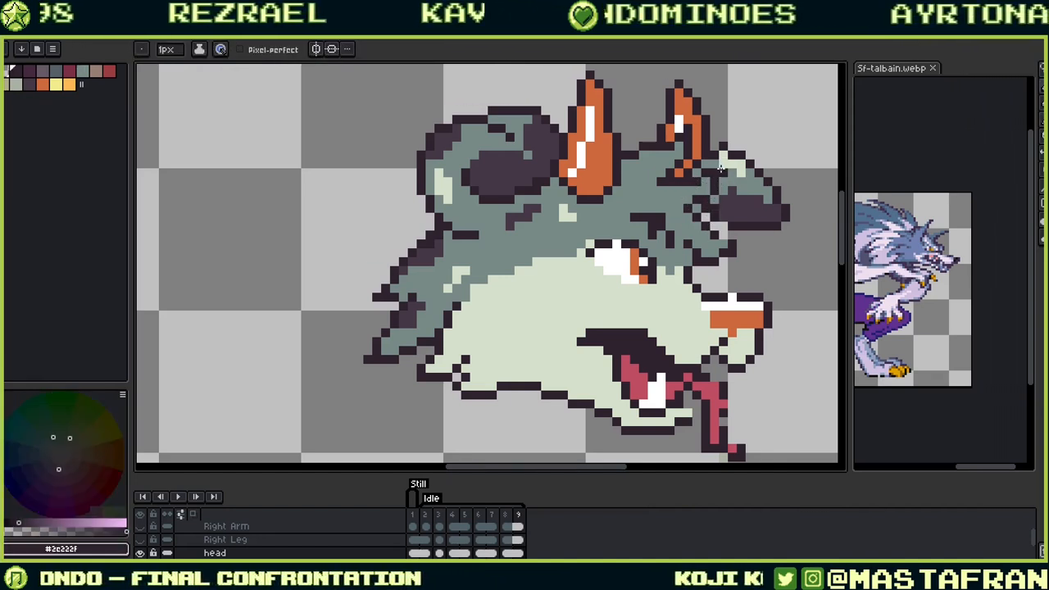
key(ctrl+z)
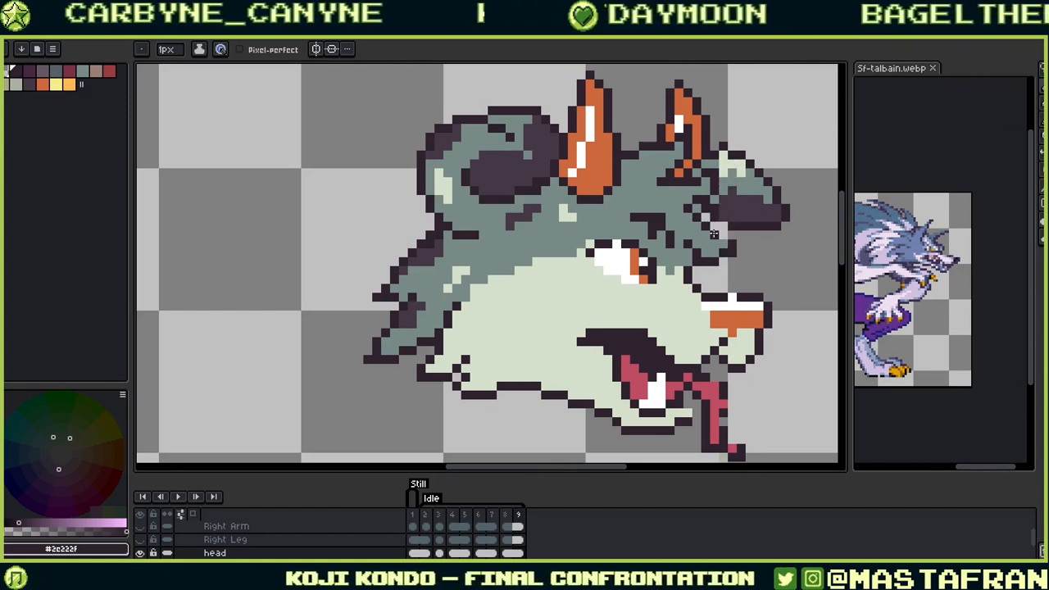
Step: Narrow the far ear's cream #d4e0cb highlight to its upper edge, fill grey-green #788a87 beneath, and open the gap beside the brow fur
alt+click(734, 173)
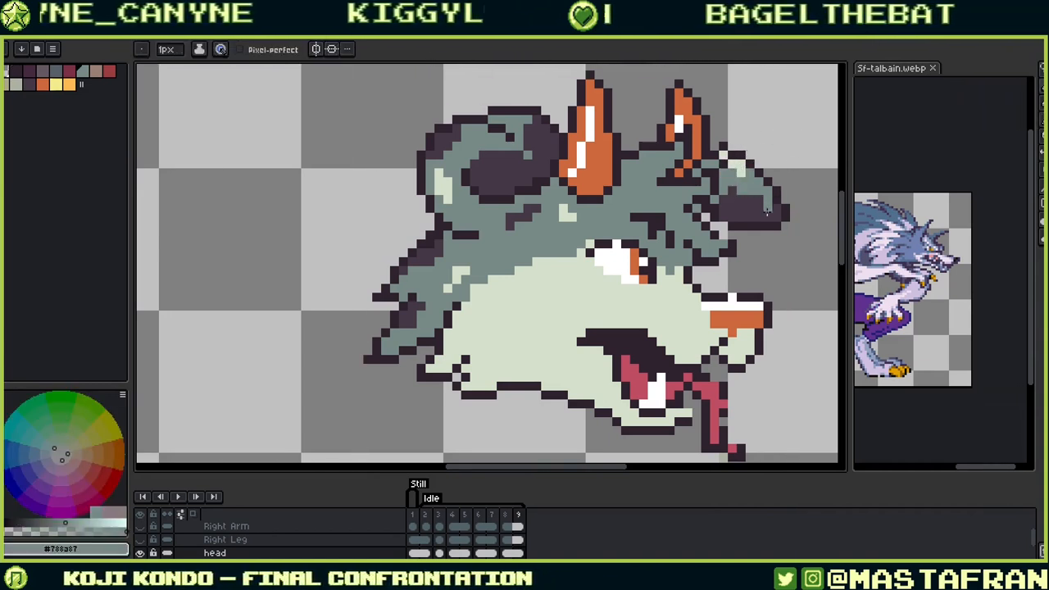
alt+click(752, 176)
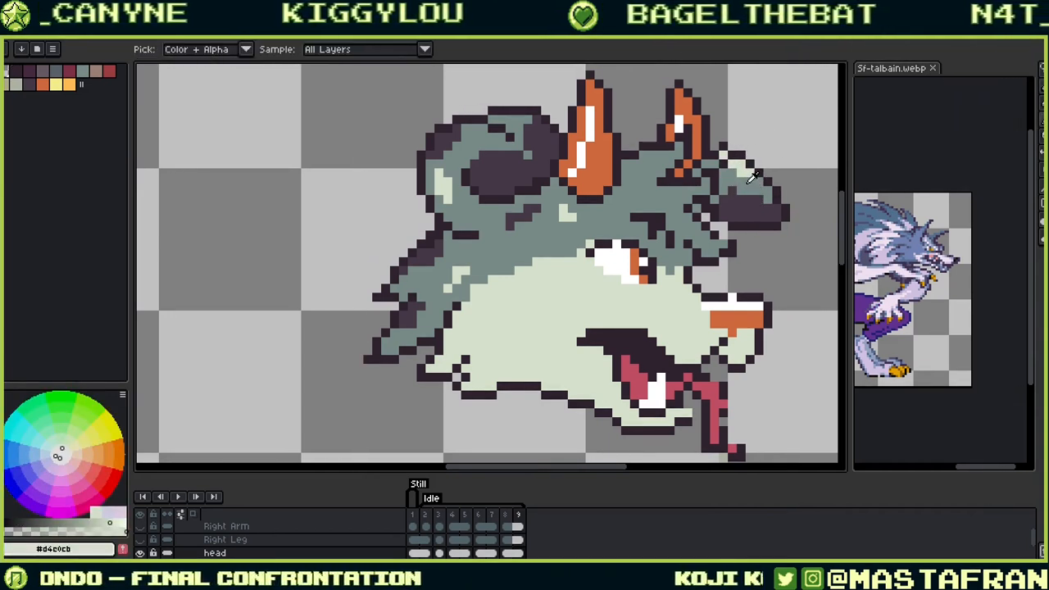
alt+click(746, 190)
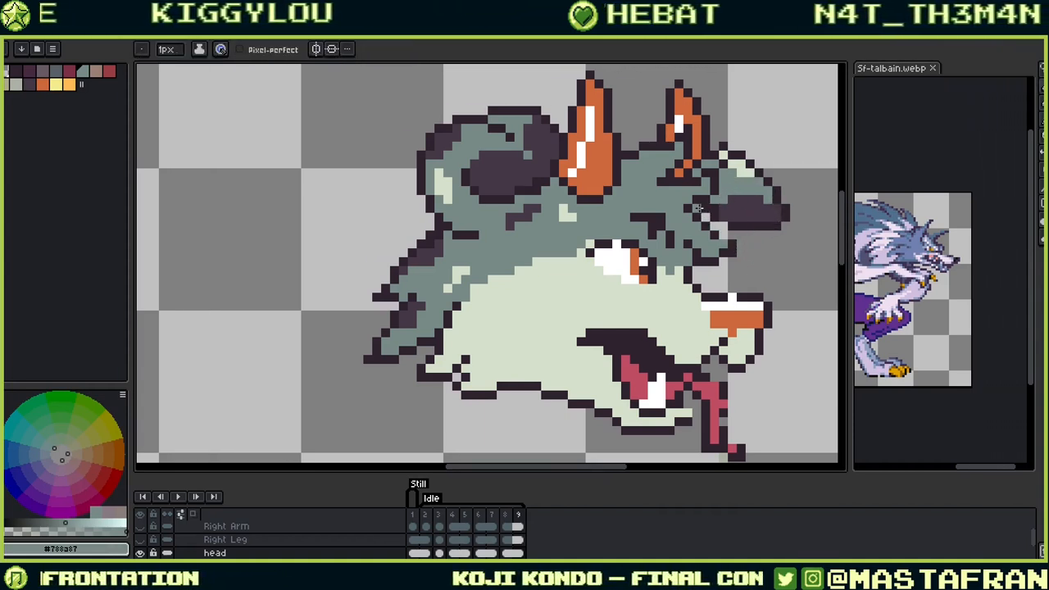
alt+click(721, 236)
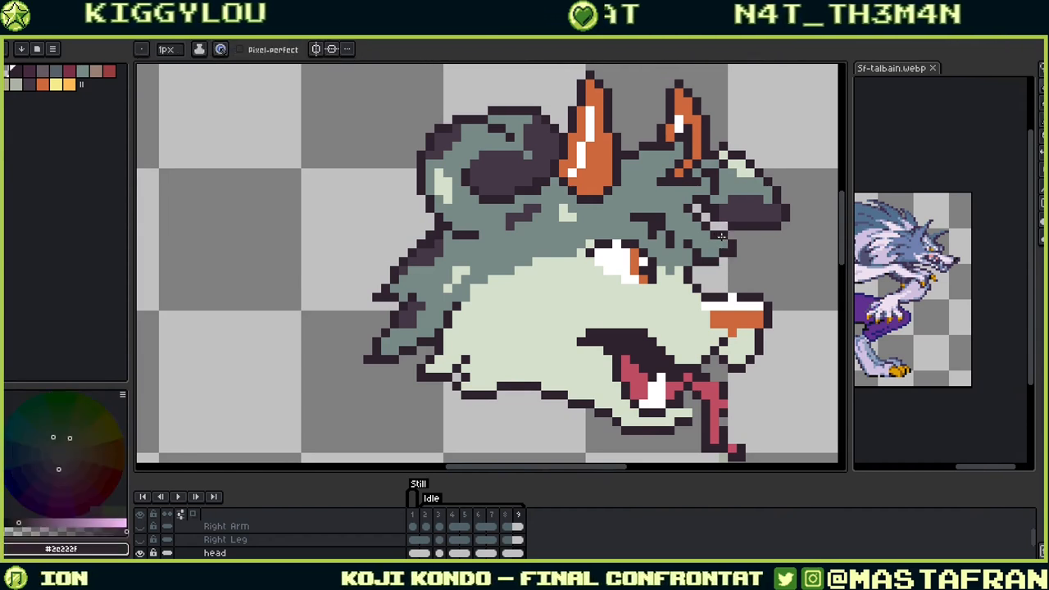
Step: Refine the fur tip and brow crease above the eye with grey-green #788a87 and close the upper eyelid outline in dark #2e222f
key(alt)
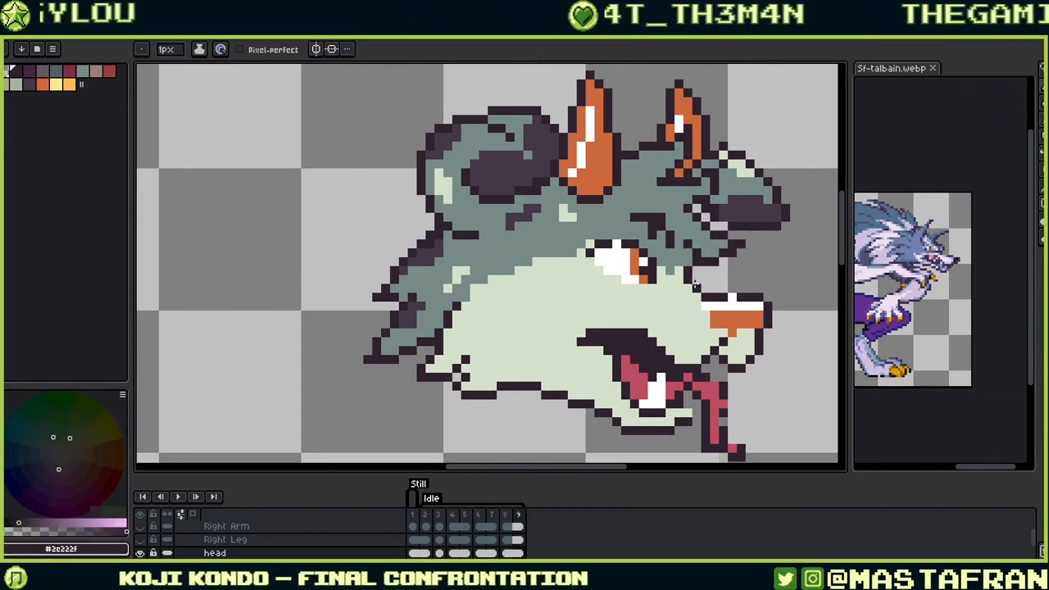
alt+click(690, 274)
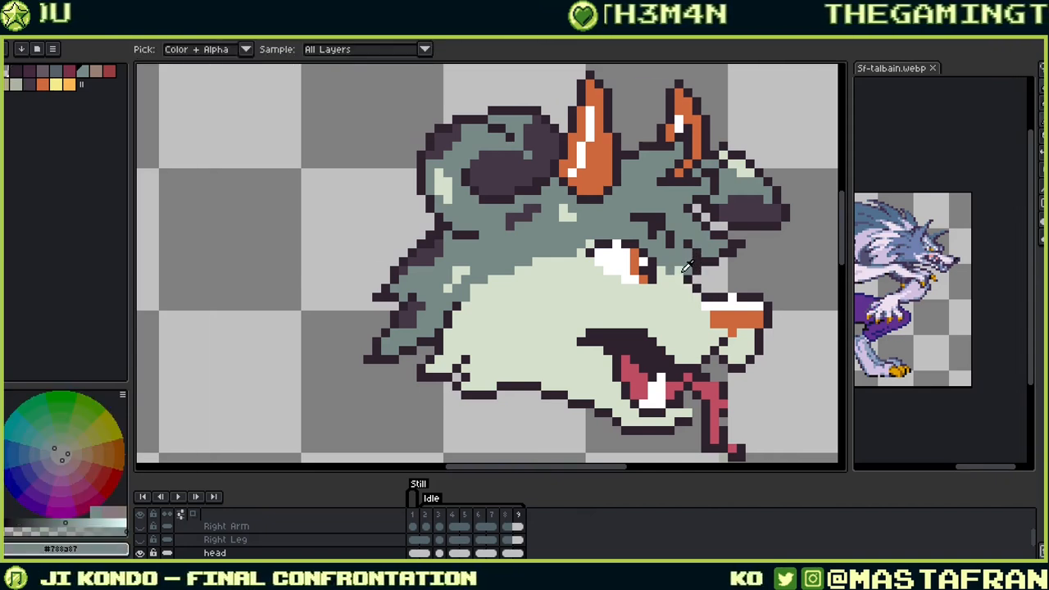
alt+click(666, 230)
click(663, 235)
alt+click(662, 246)
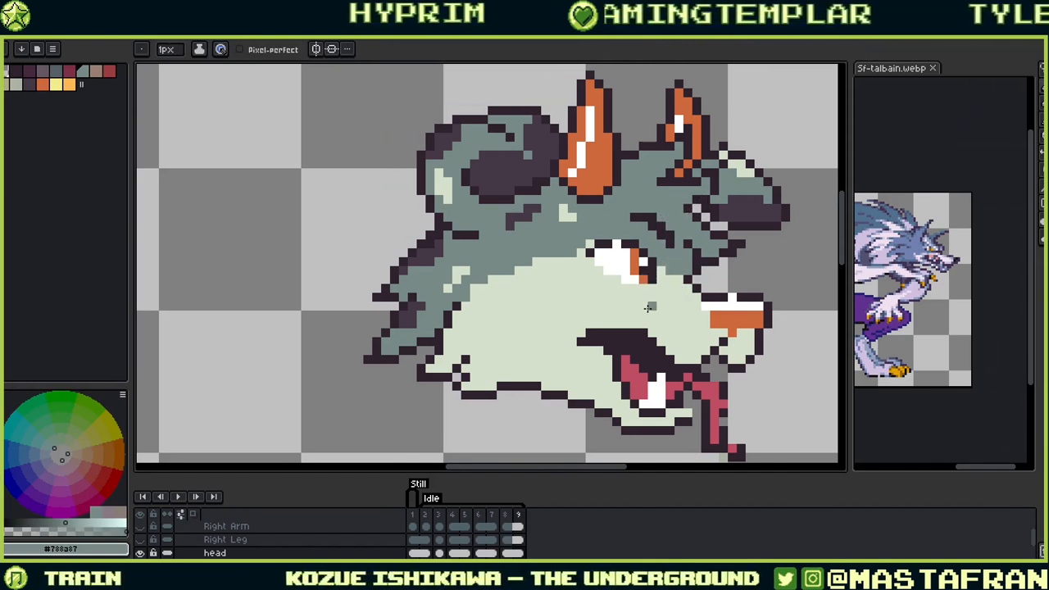
alt+click(691, 219)
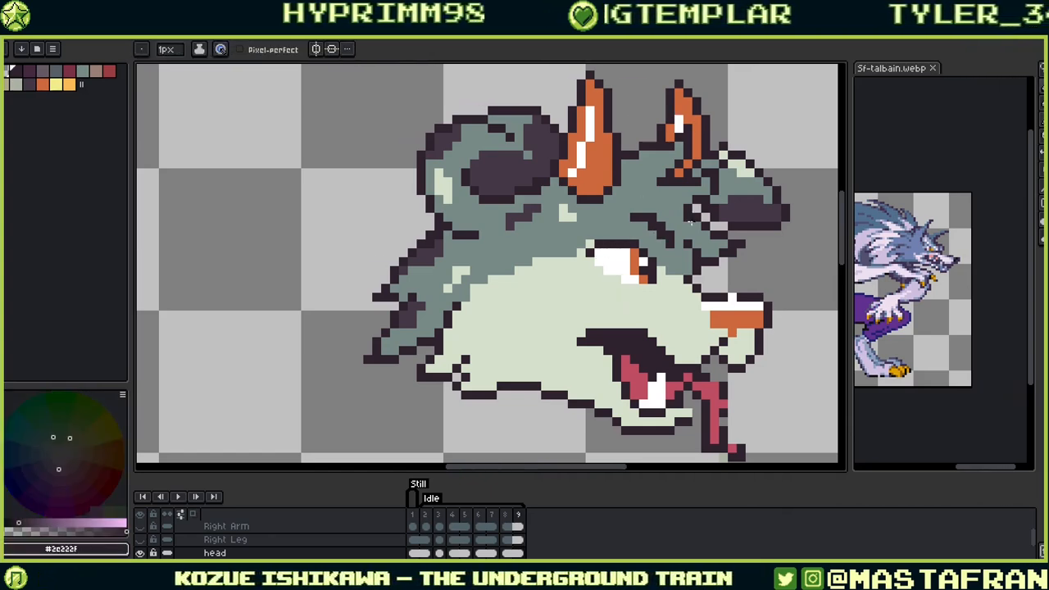
Step: Shorten and blunt the tip of the lower rear neck tuft with grey-green #788a87 fill and a dark #2e222f outline
drag(665, 313, 735, 141)
drag(763, 212, 674, 307)
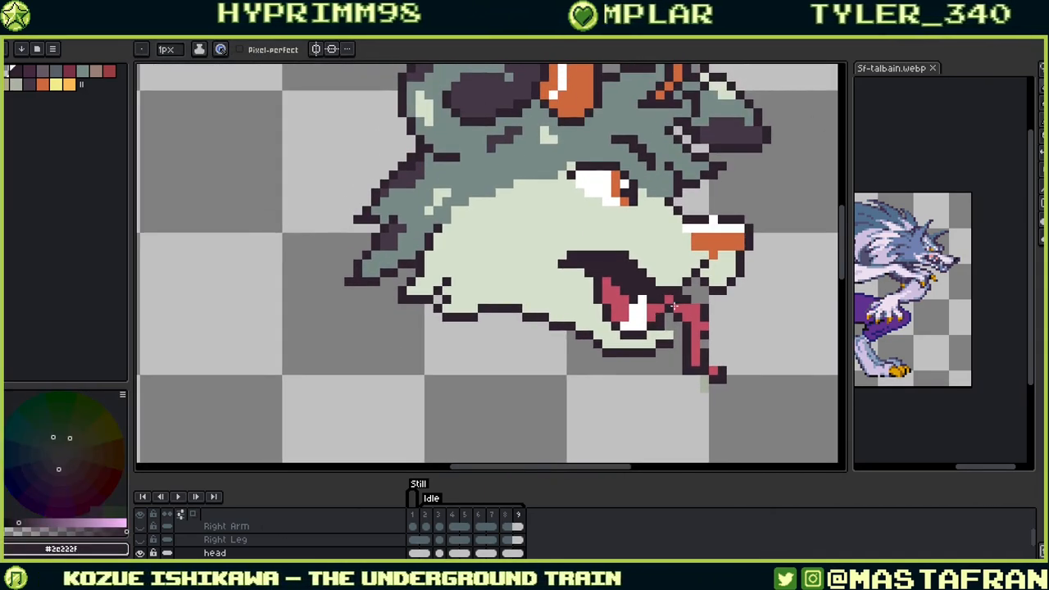
drag(574, 346, 711, 337)
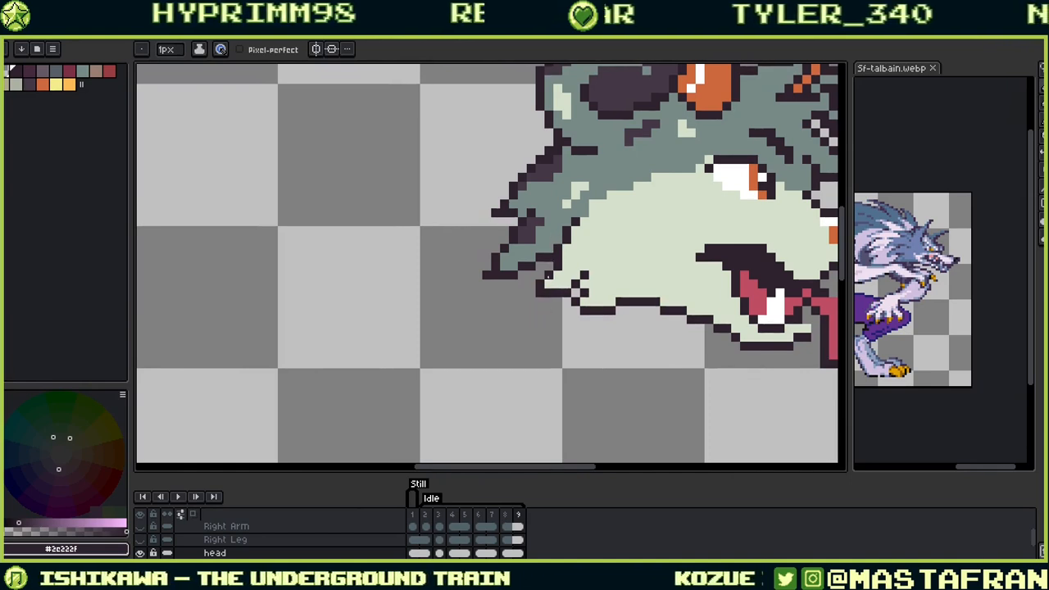
alt+click(538, 259)
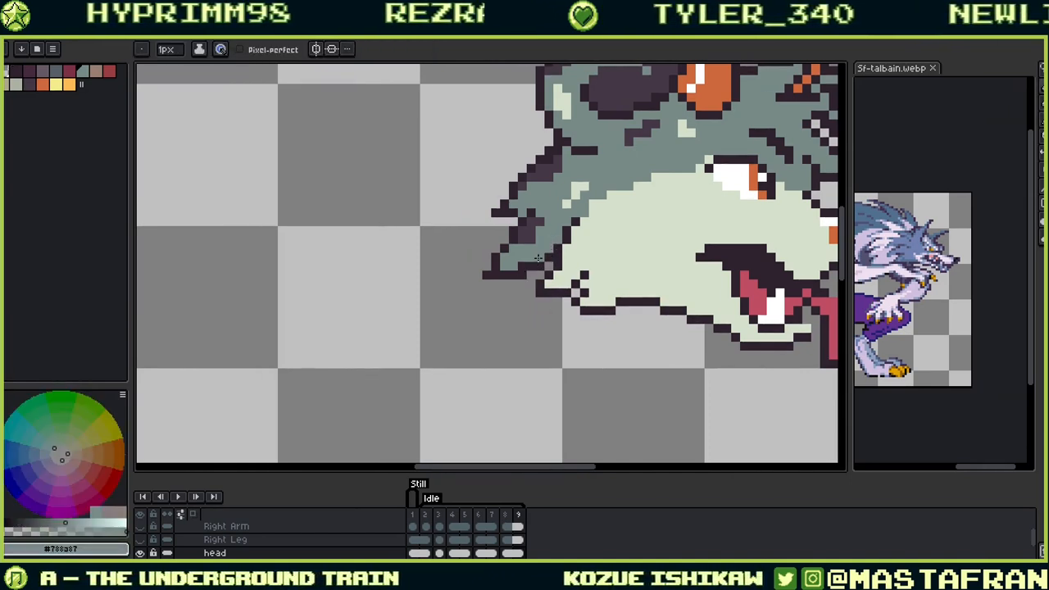
click(523, 267)
right_click(487, 275)
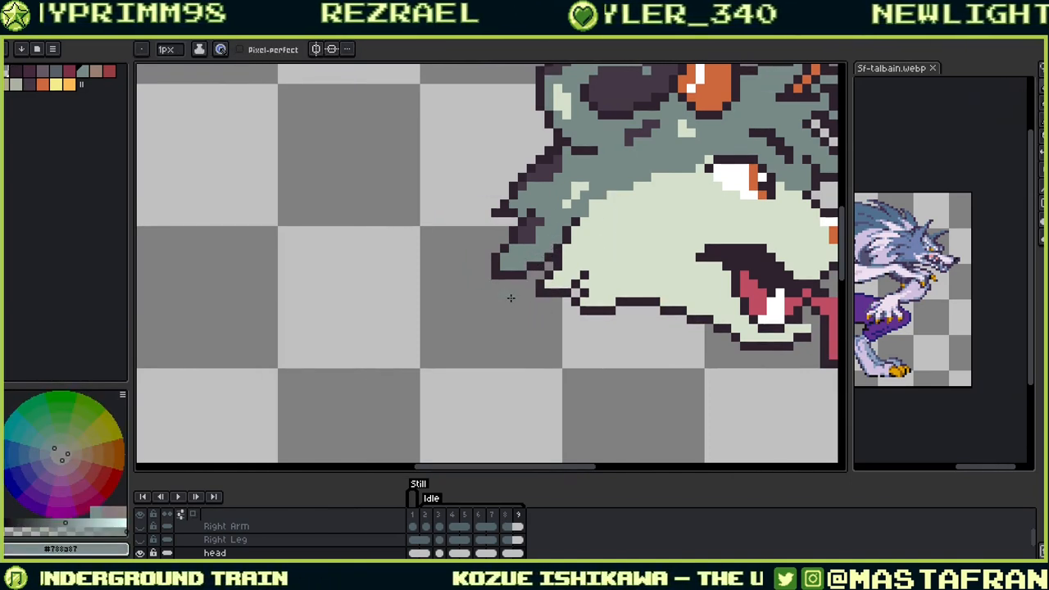
alt+click(513, 267)
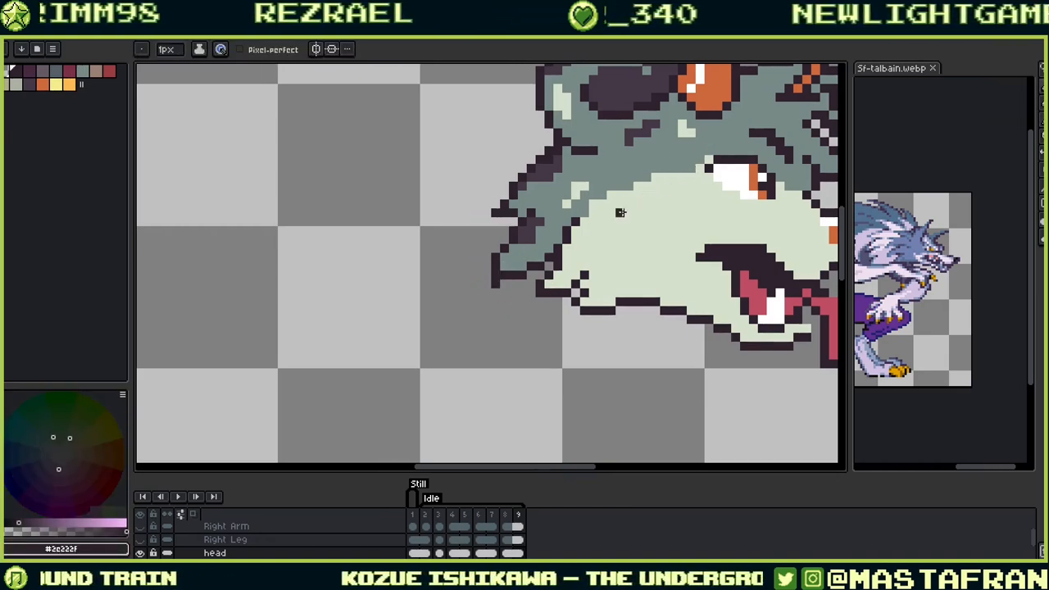
scroll(537, 277, up, 3)
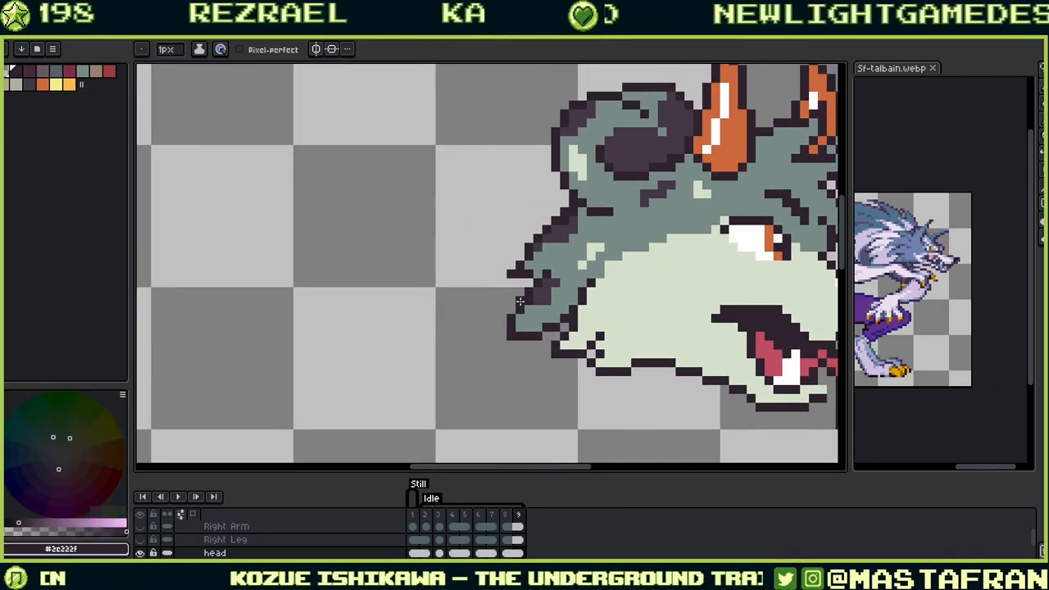
Step: Extend the purple-grey #443846 shading along the upper edge of the lower rear neck tuft
alt+click(528, 301)
alt+click(542, 291)
click(530, 299)
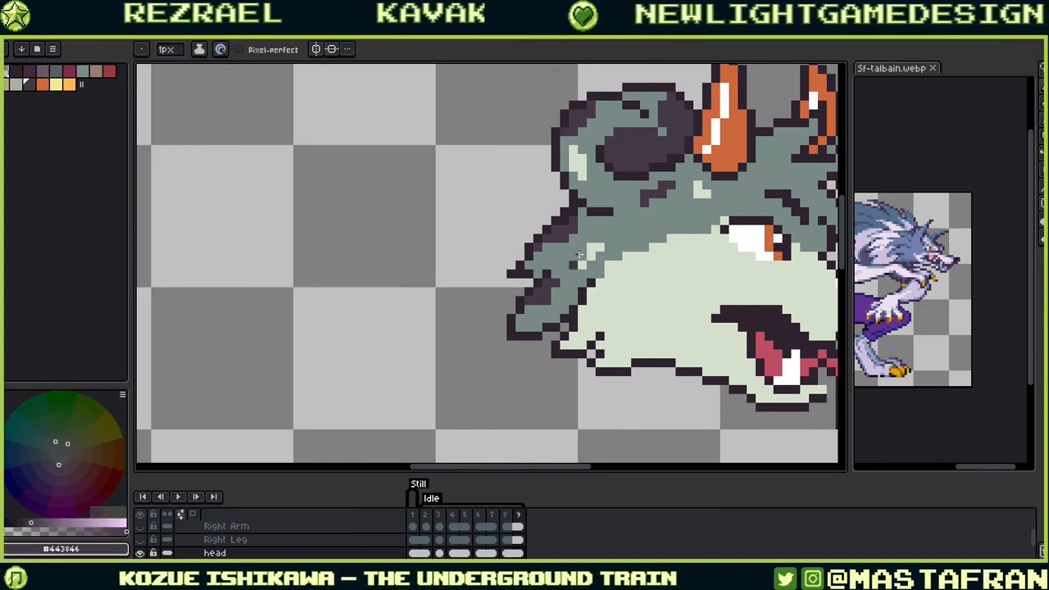
click(583, 296)
Step: Clean up the cheek tuft at the back of the jaw with cream #d4e0cb fill and dark #2e222f outline pixels
alt+click(579, 330)
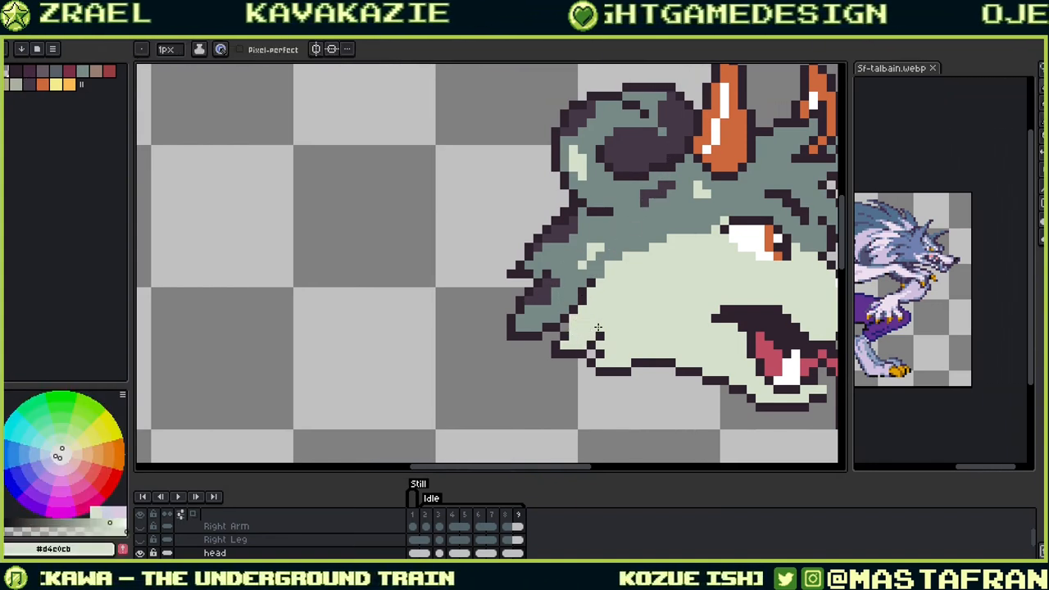
key(alt)
alt+click(567, 333)
alt+click(582, 335)
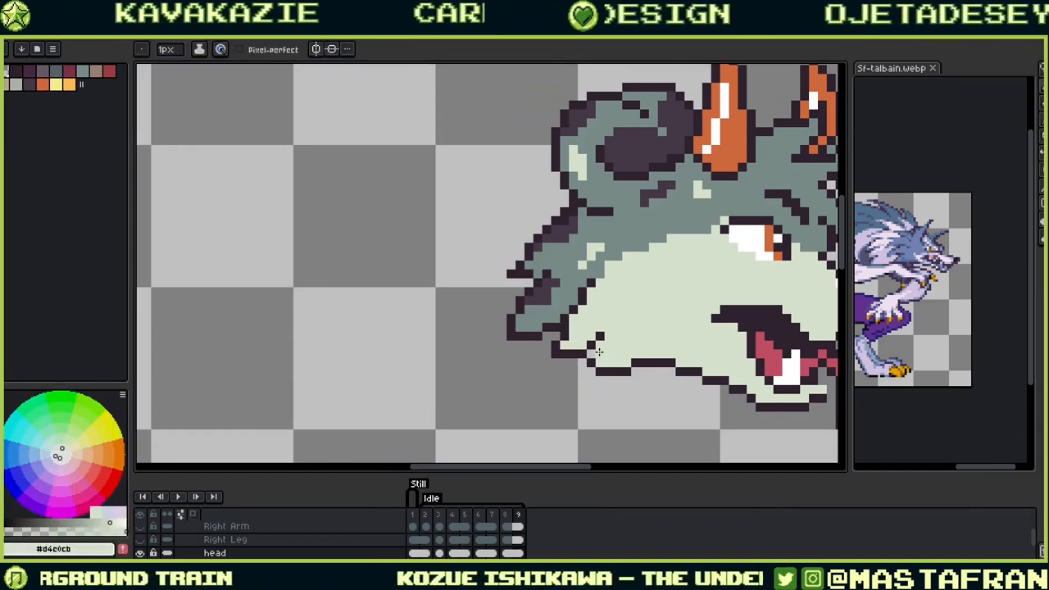
drag(618, 386, 659, 309)
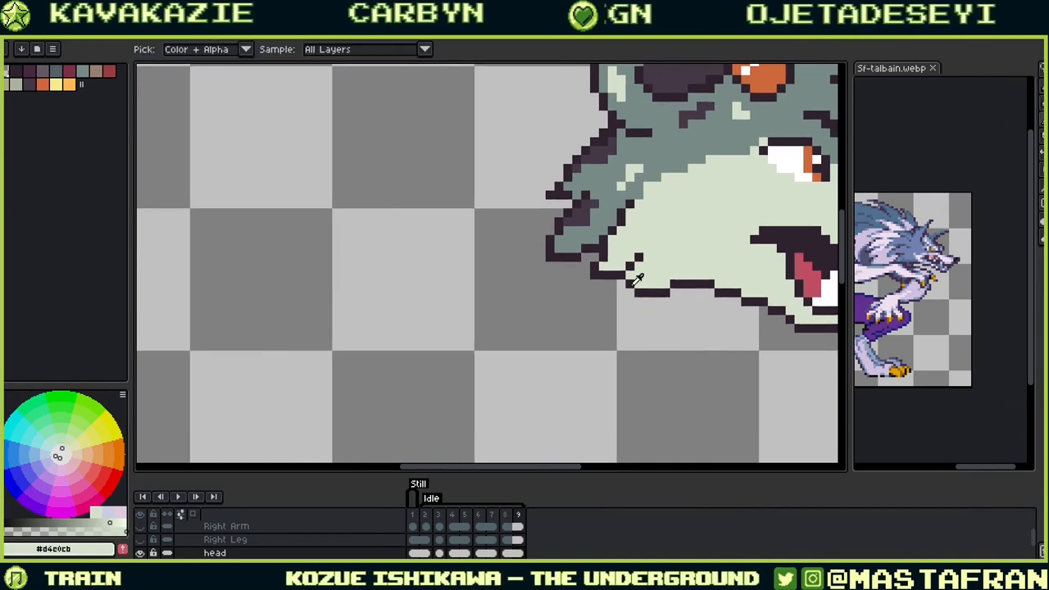
alt+click(636, 293)
Step: Smooth the tongue's bend outside the mouth with pink #bf4d63 and redraw its outline in dark #2e222f
drag(719, 221, 563, 293)
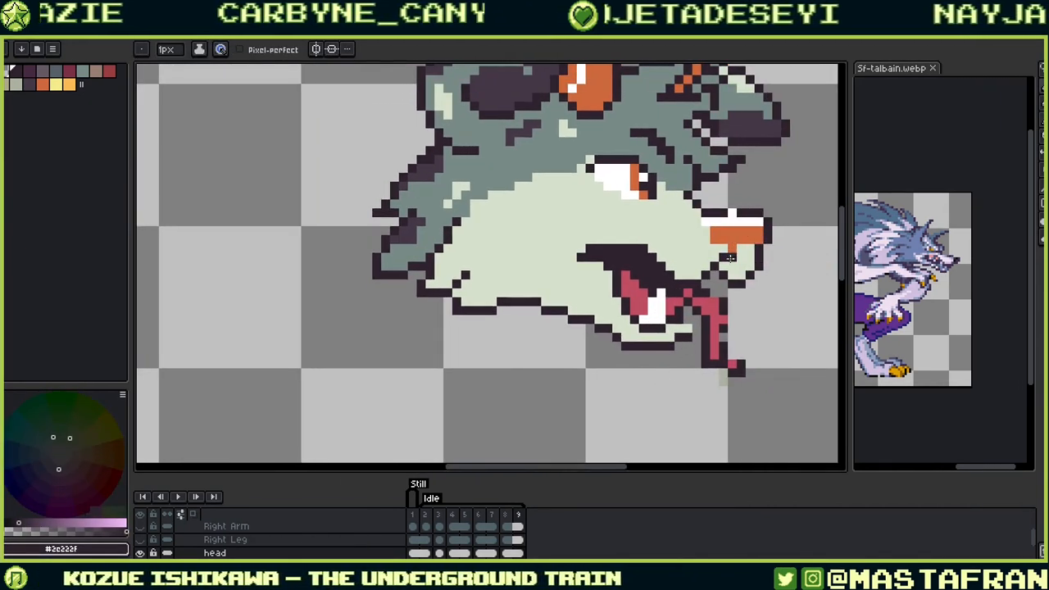
alt+click(722, 306)
click(716, 298)
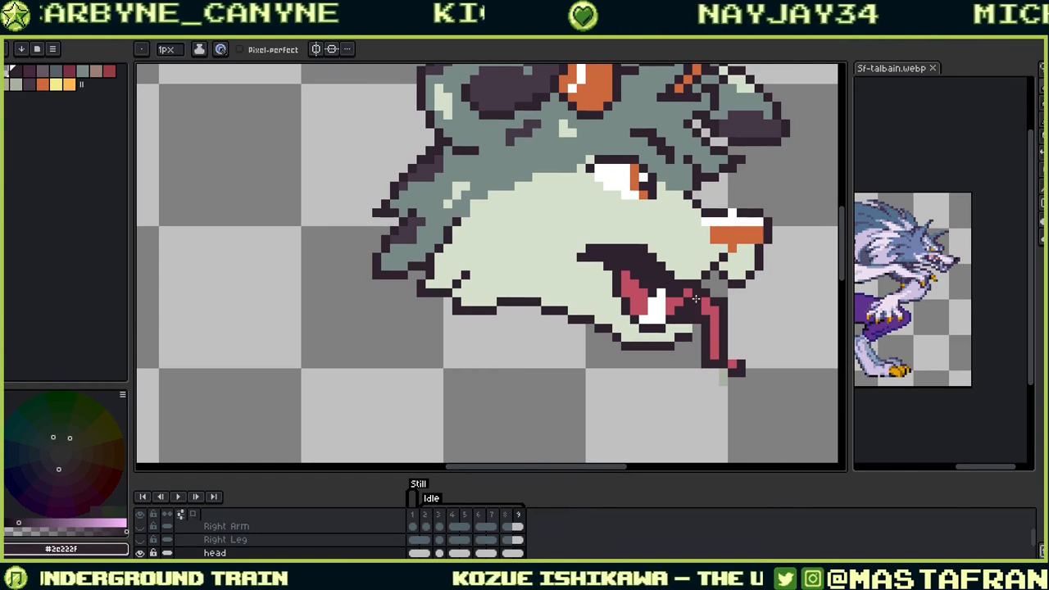
alt+click(694, 302)
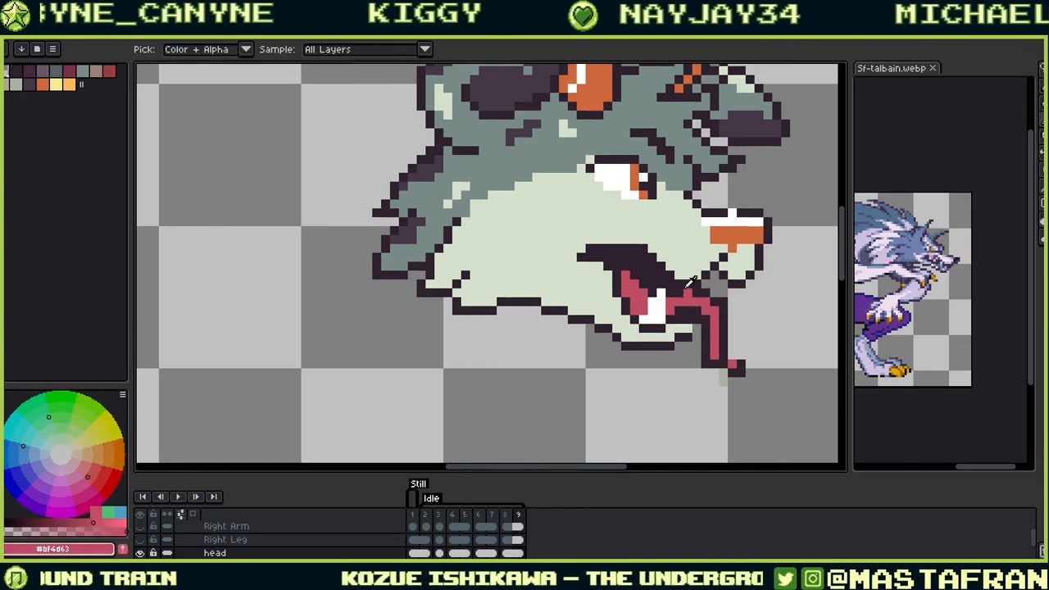
alt+click(688, 285)
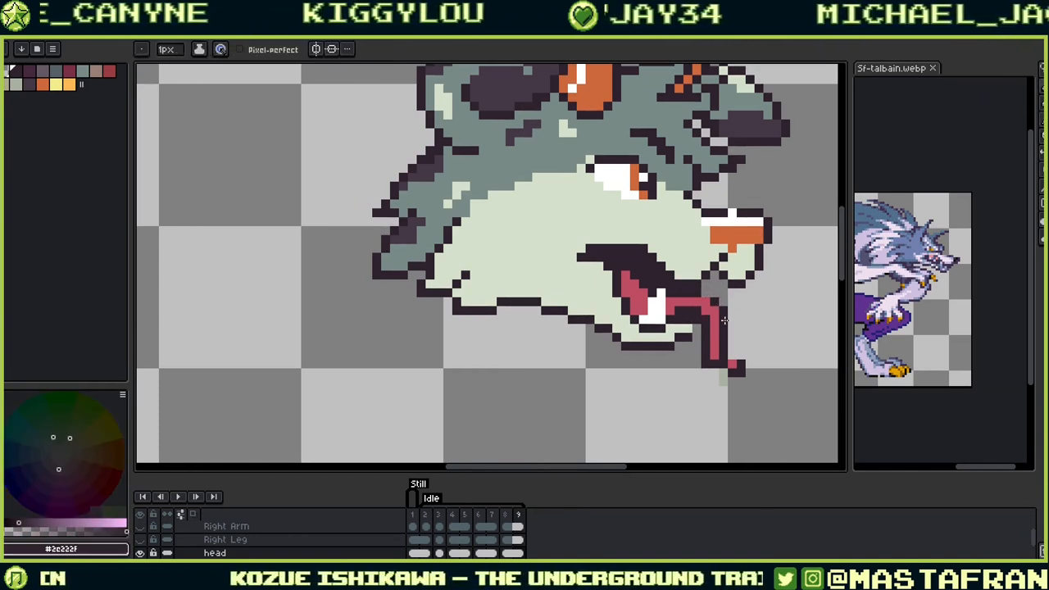
Step: Angle the hanging tongue's lower end downward in pink #bf4d63, outline it in dark #2e222f, and start erasing the old dark tip
scroll(734, 317, down, 3)
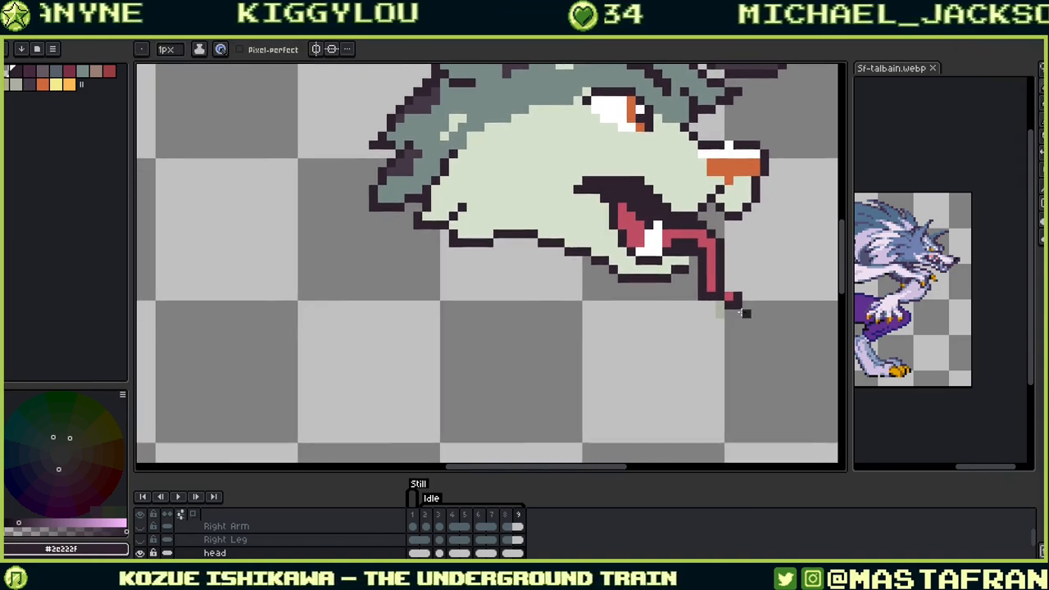
alt+click(733, 293)
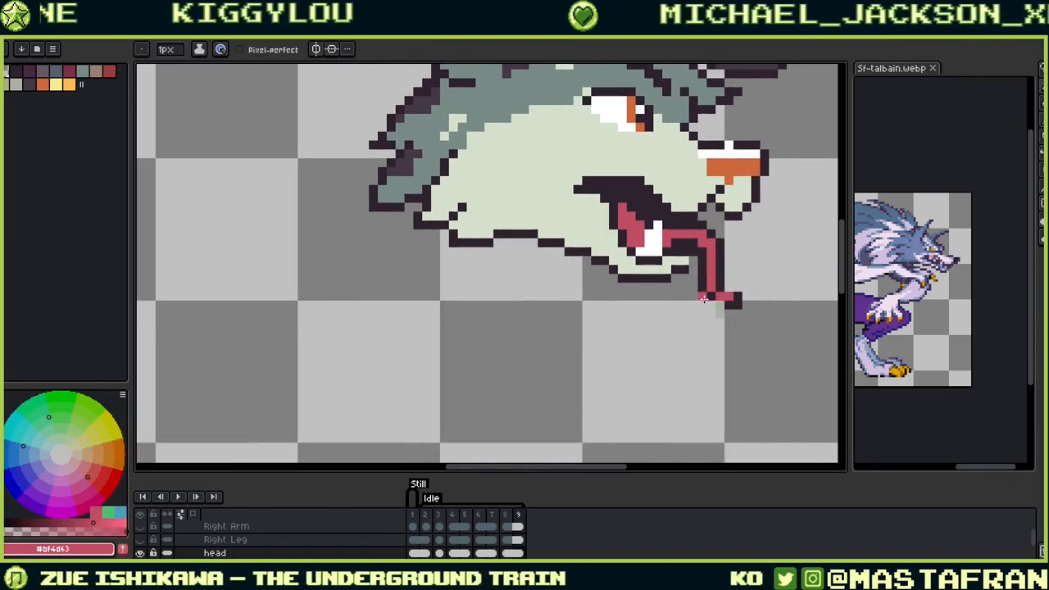
key(alt)
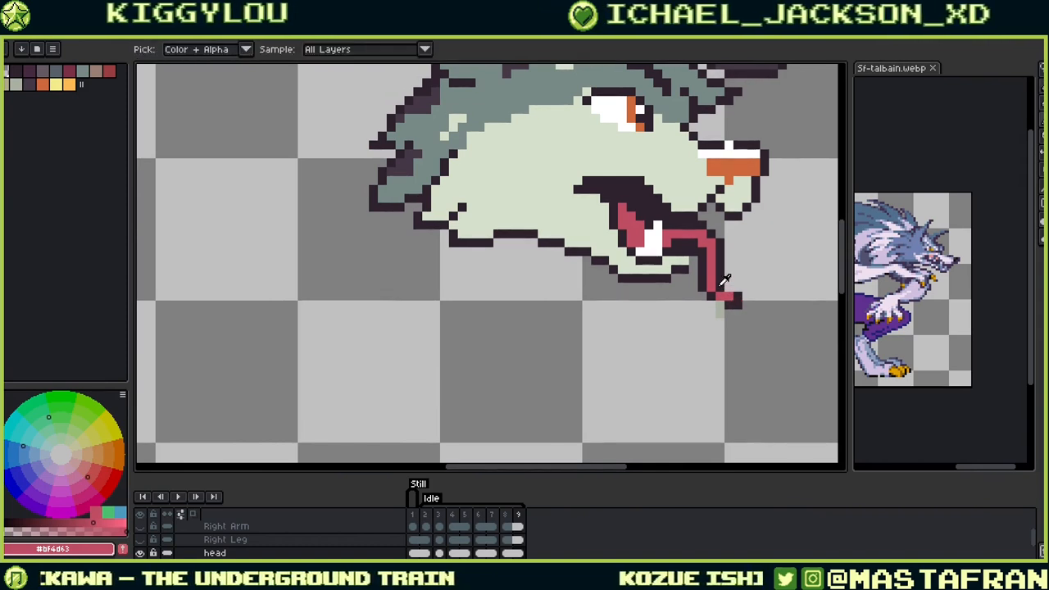
key(v)
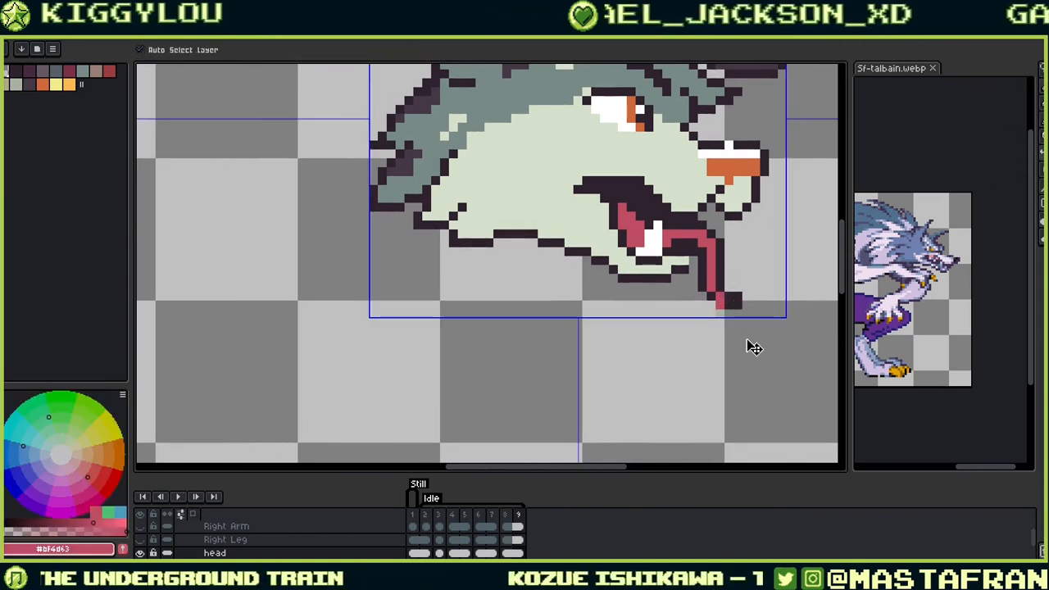
key(alt)
key(alt)
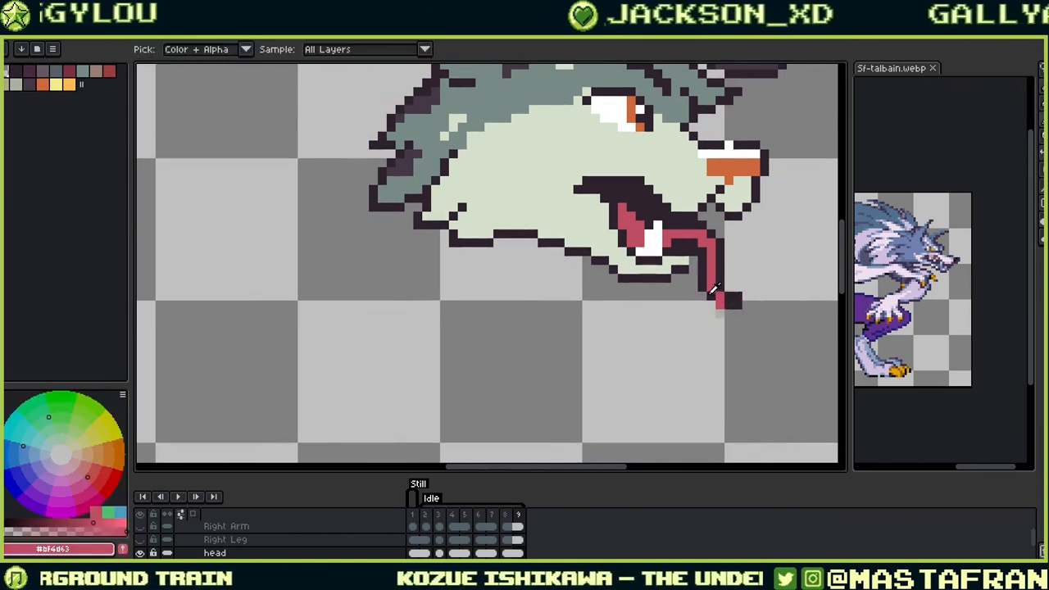
alt+click(713, 290)
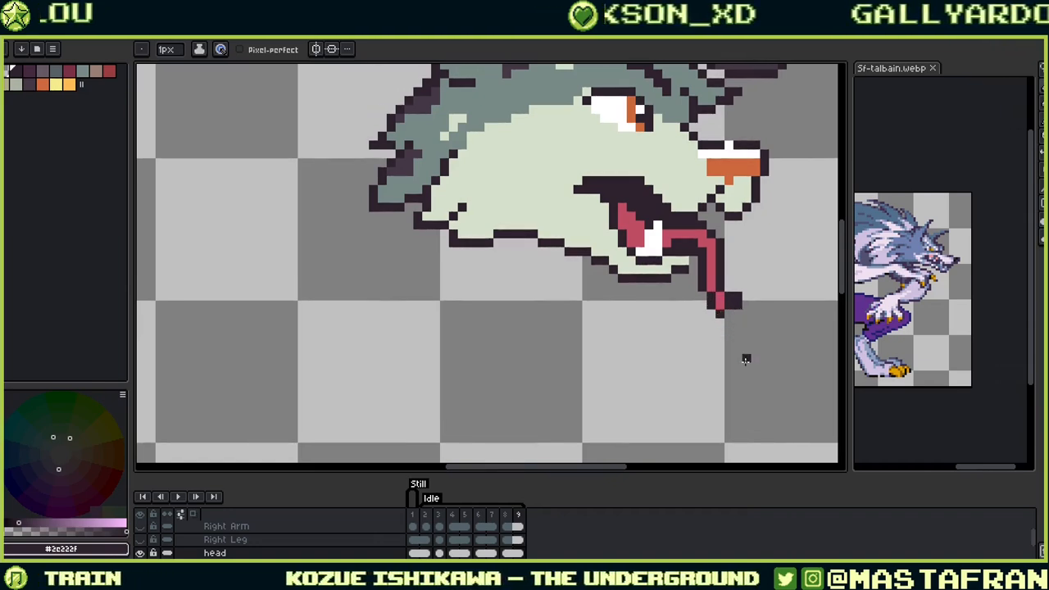
right_click(736, 299)
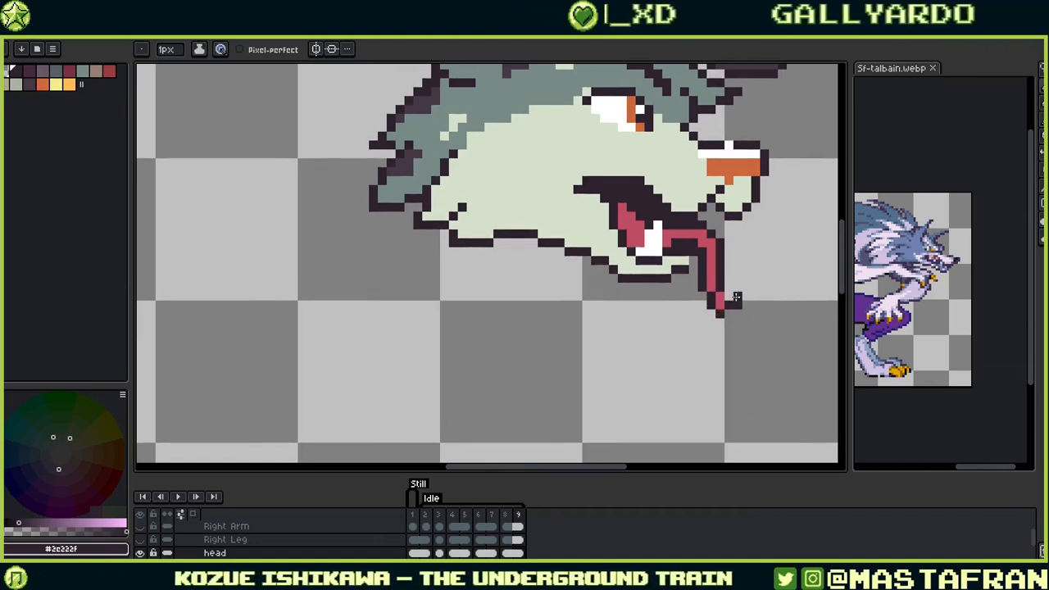
Step: Extend the tongue tip diagonally down and forward with pink #bf4d63 pixels, outlining its underside in dark #2e222f
alt+click(730, 309)
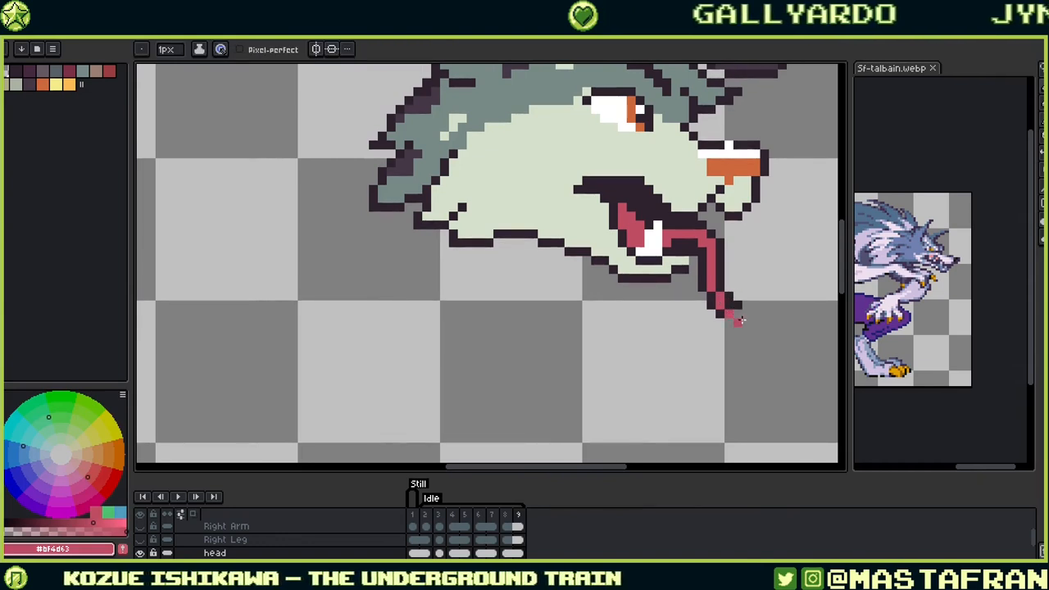
alt+click(735, 307)
click(730, 321)
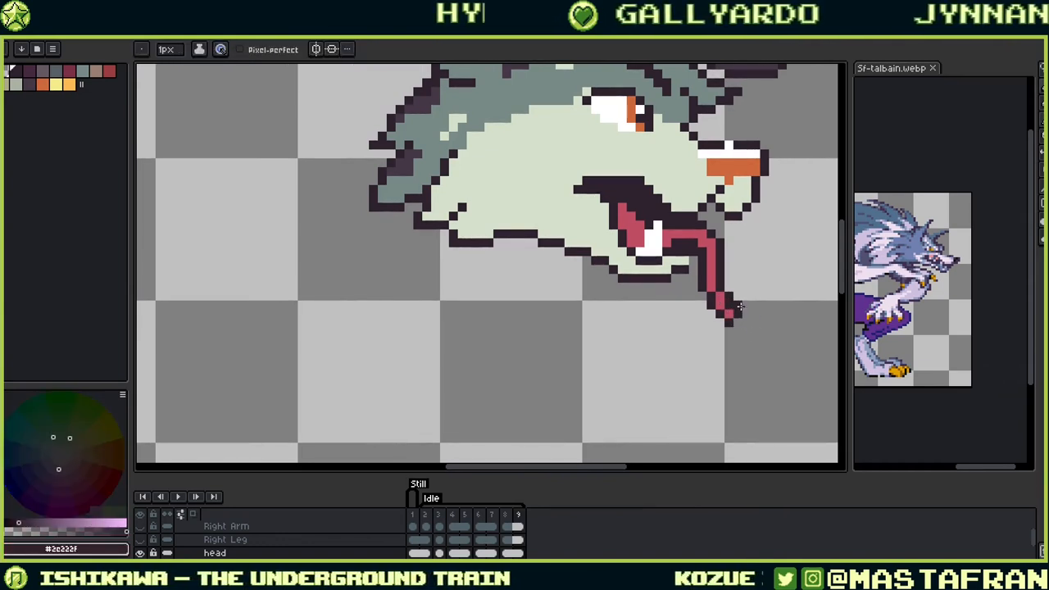
alt+click(735, 315)
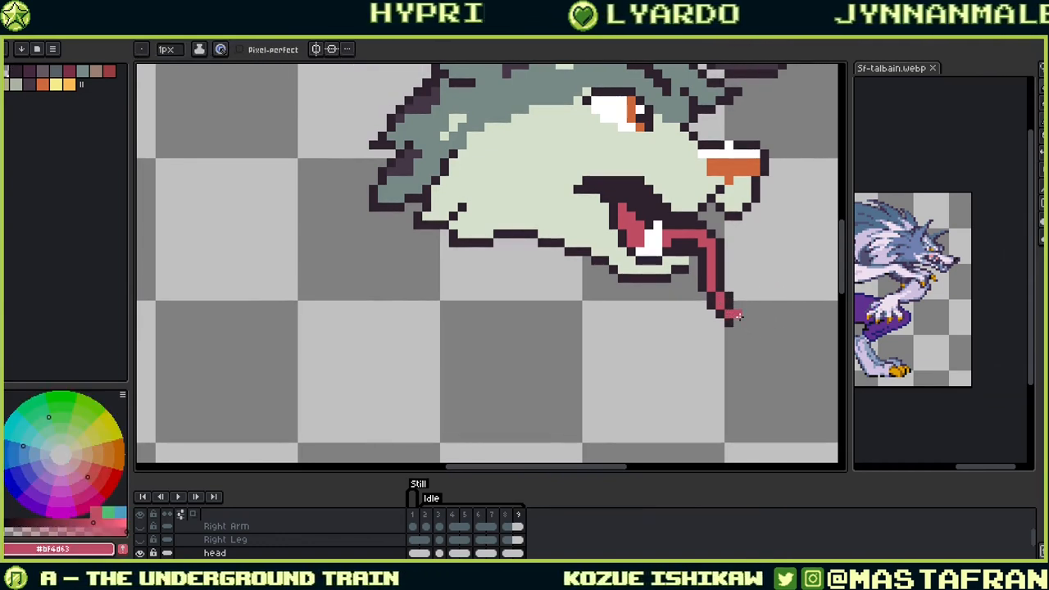
alt+click(736, 308)
click(738, 323)
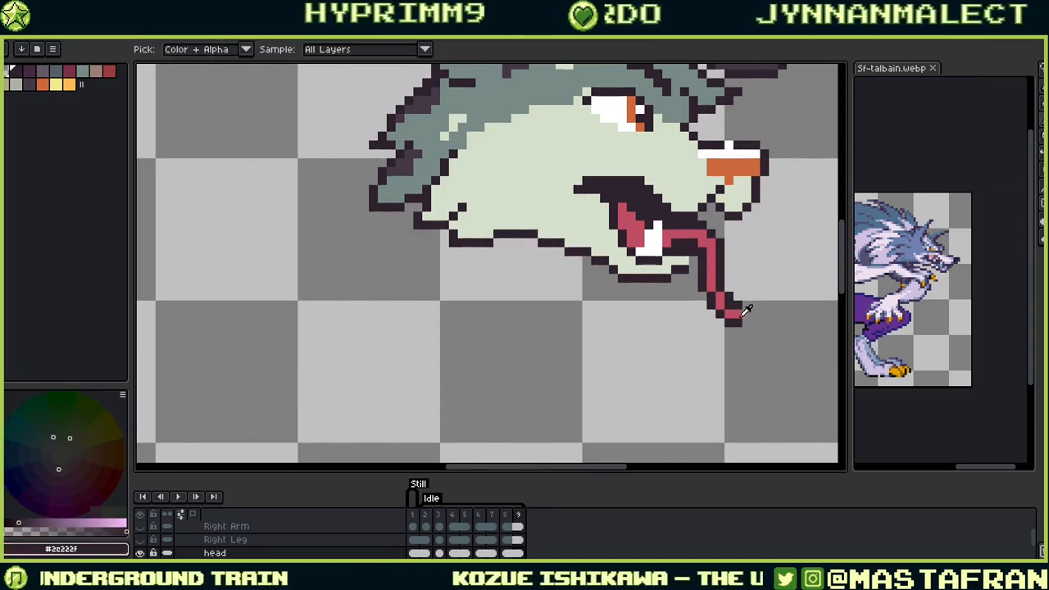
Step: Curl the tongue tip upward with pink #bf4d63 pixels and enclose the curl with a dark #2e222f outline
alt+click(743, 312)
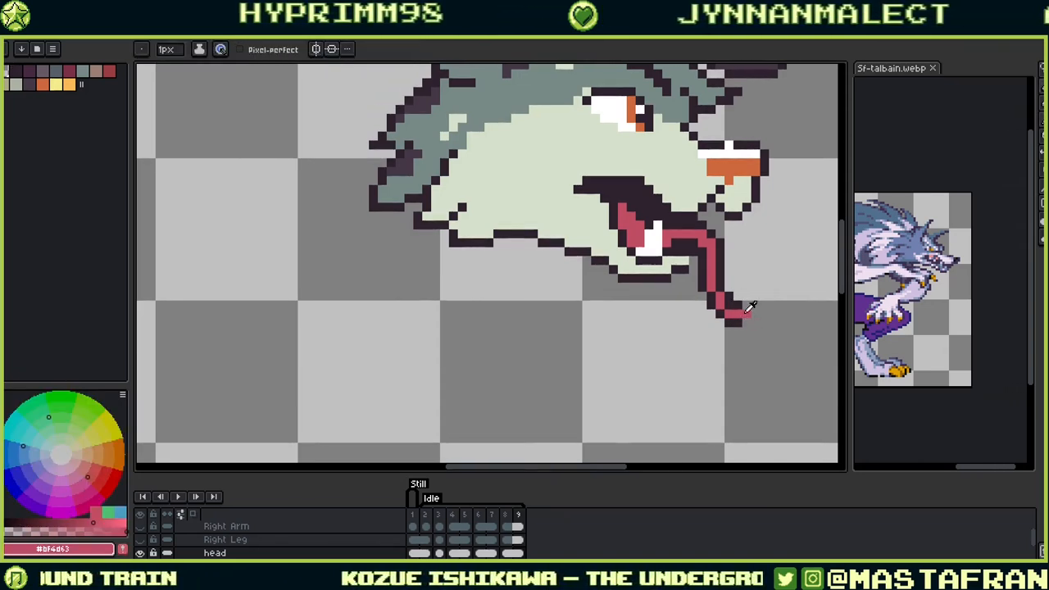
alt+click(733, 321)
alt+click(740, 311)
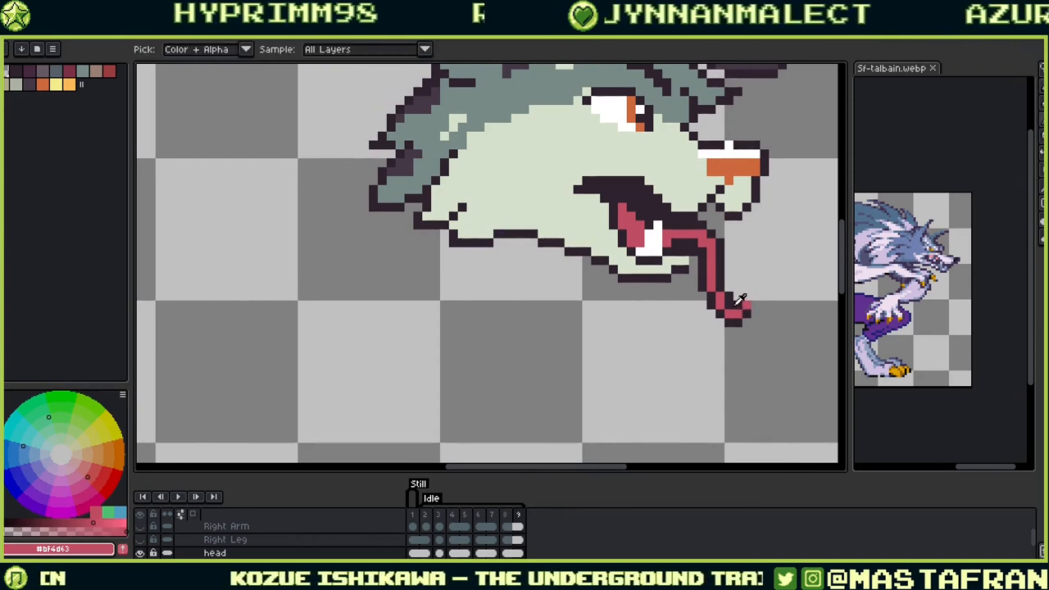
alt+click(738, 300)
click(748, 298)
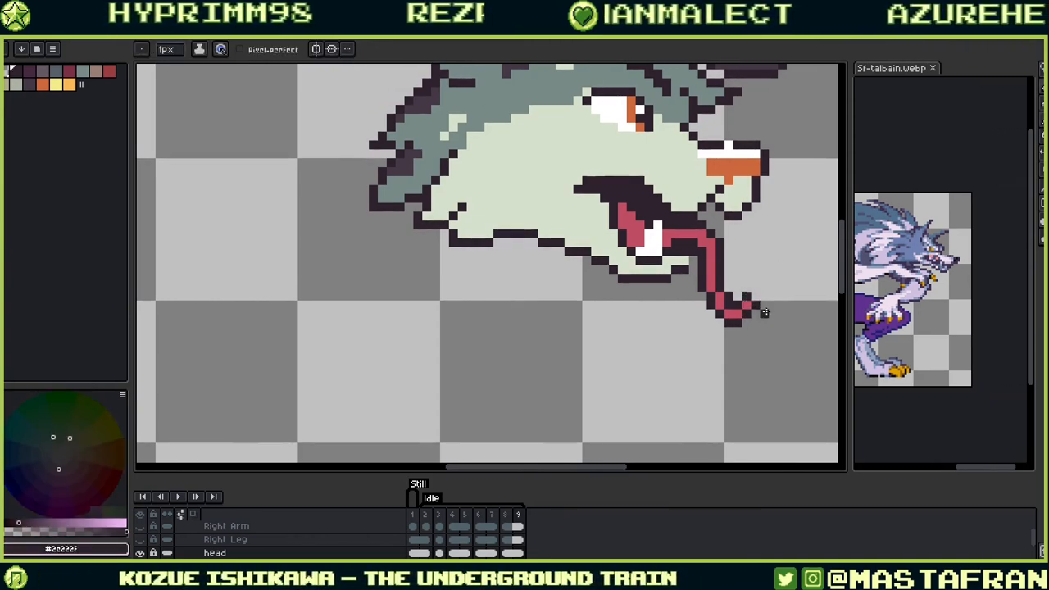
Step: Step through the Idle animation frames to compare the head, mouth and tongue shapes
drag(718, 244, 695, 344)
drag(730, 297, 613, 262)
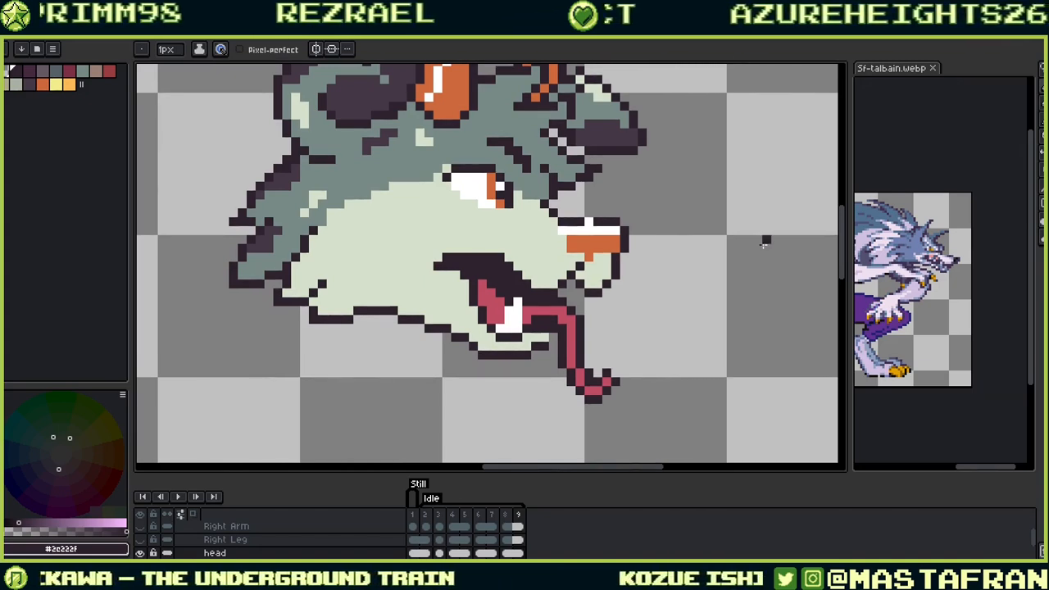
key(period)
key(period)
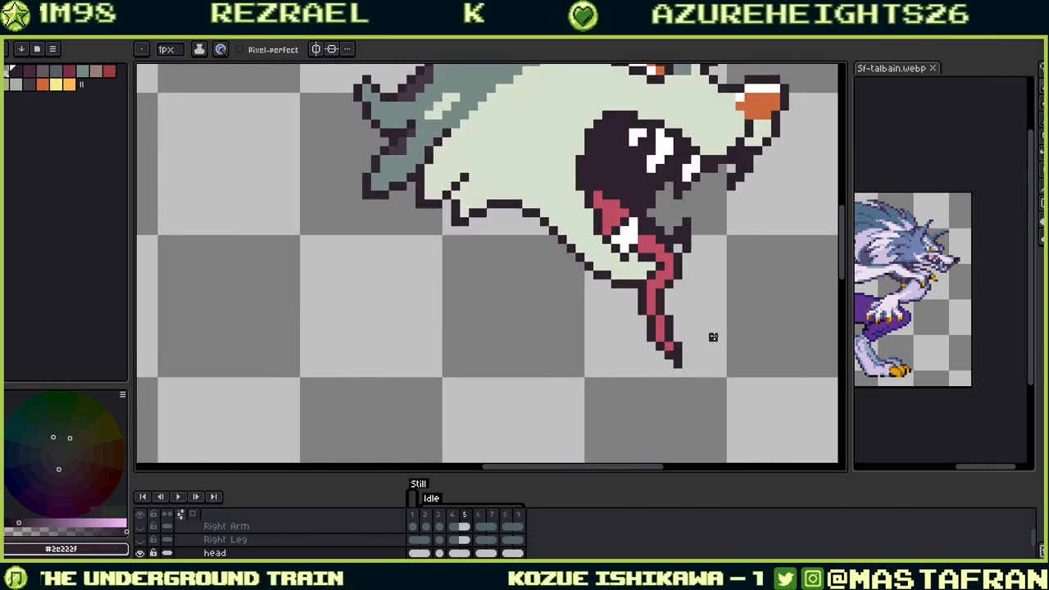
key(period)
key(period)
key(period)
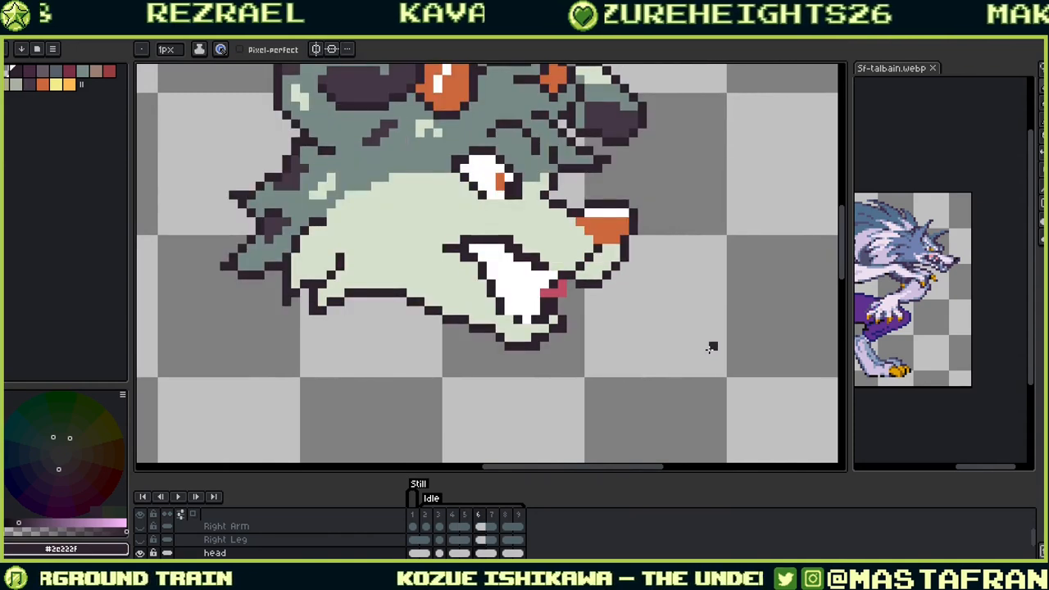
Step: Flip back and forth through Idle frames 2 to 8 to compare the mouth opening and the tongue's hang
key(period)
key(comma)
key(comma)
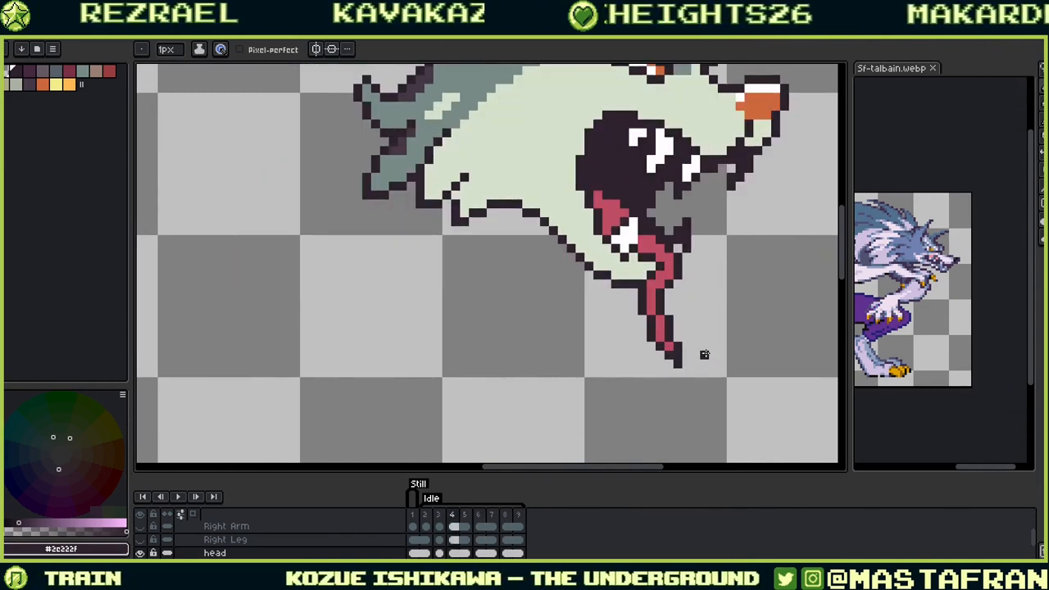
key(comma)
key(comma)
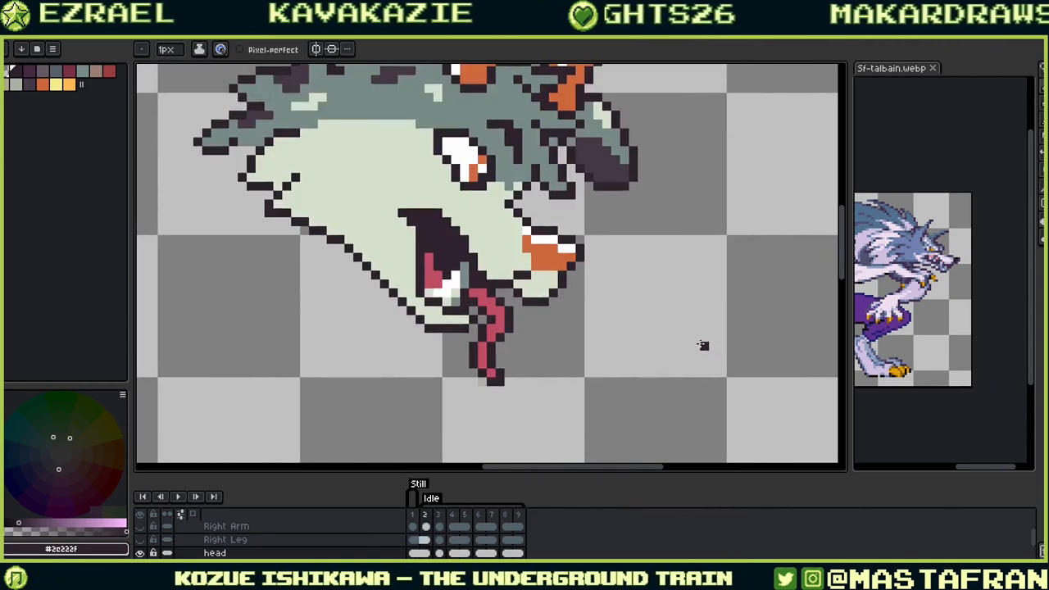
key(period)
key(period)
key(period)
key(period)
key(period)
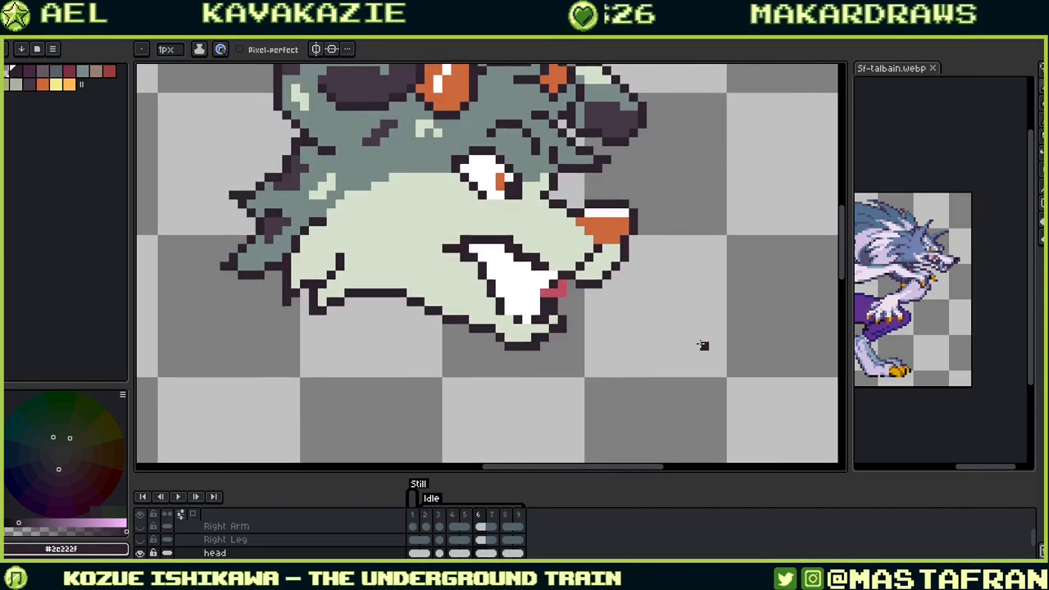
key(comma)
key(comma)
key(comma)
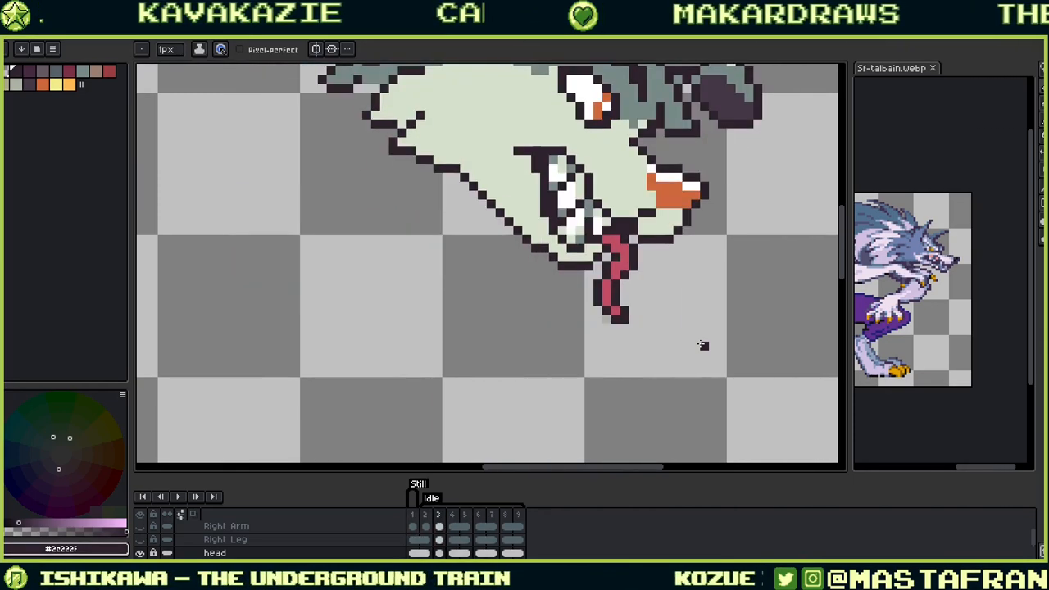
key(period)
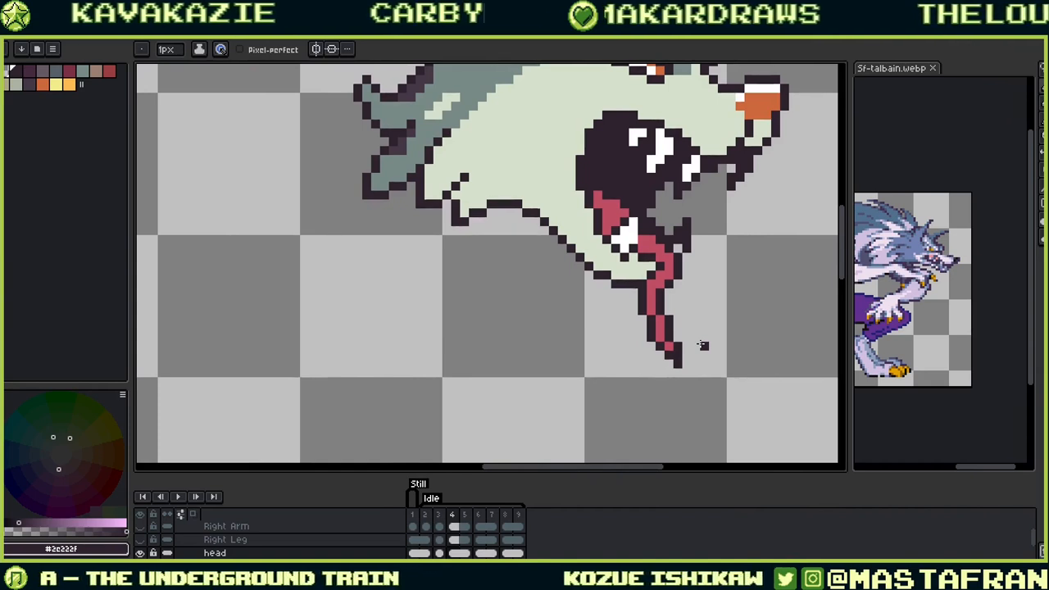
key(period)
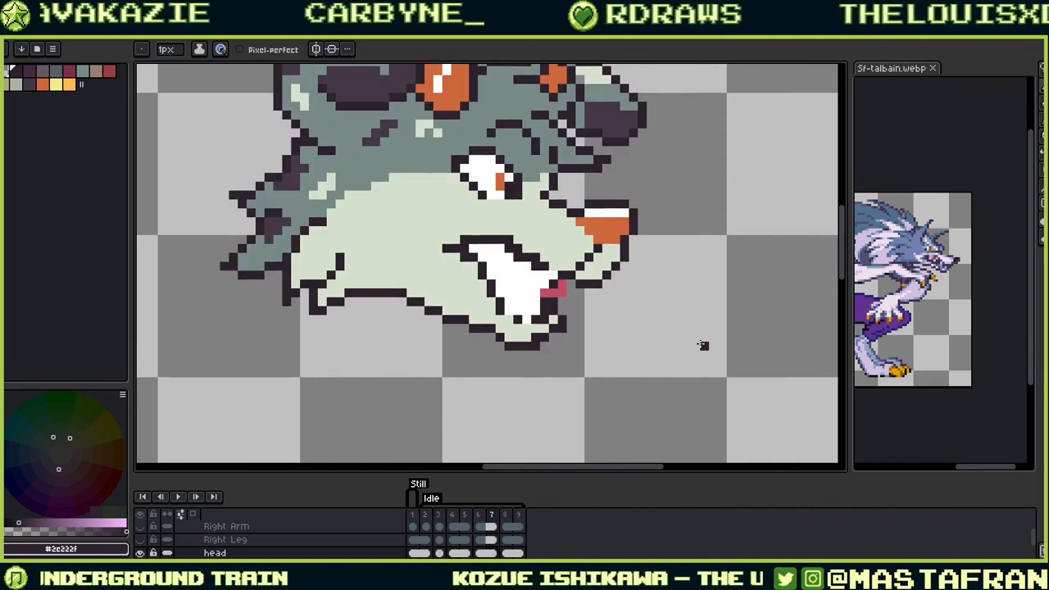
key(period)
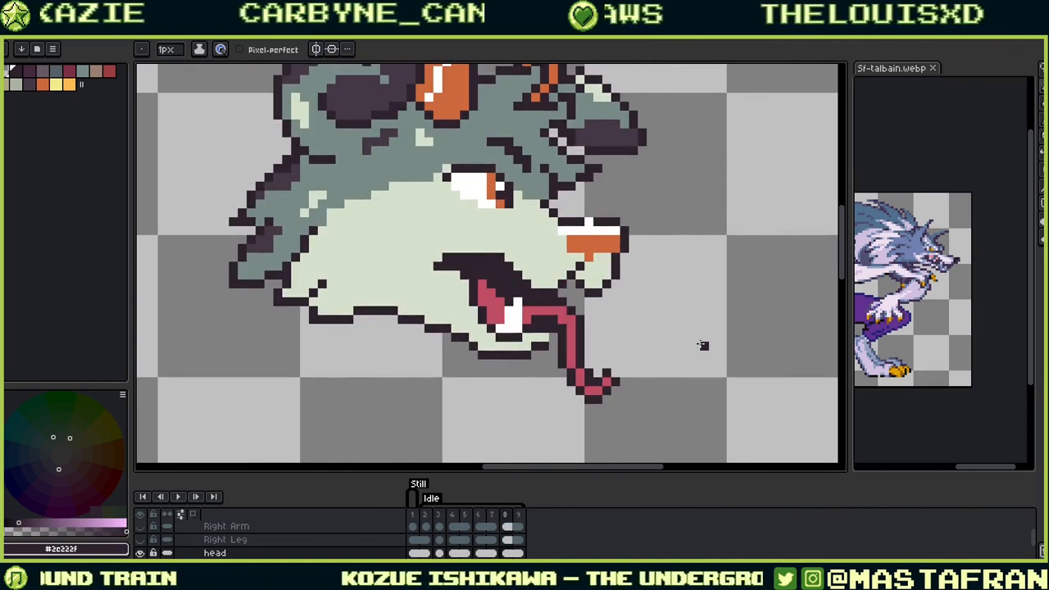
drag(574, 328, 695, 321)
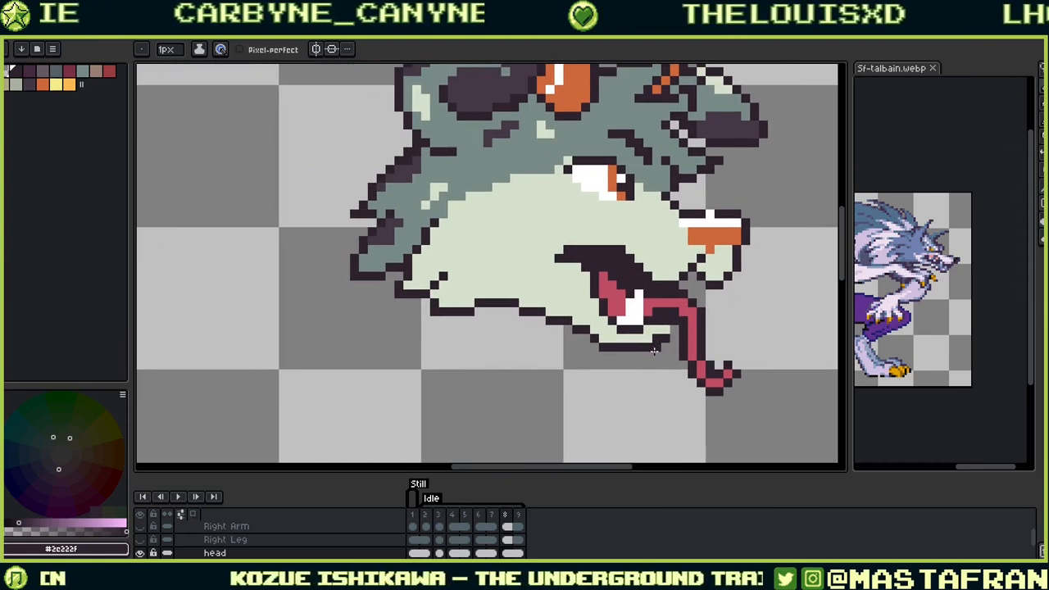
Step: Compare the head layer's cels between the early and late Idle frames, focusing on the poses of frames 7 and 8
click(424, 551)
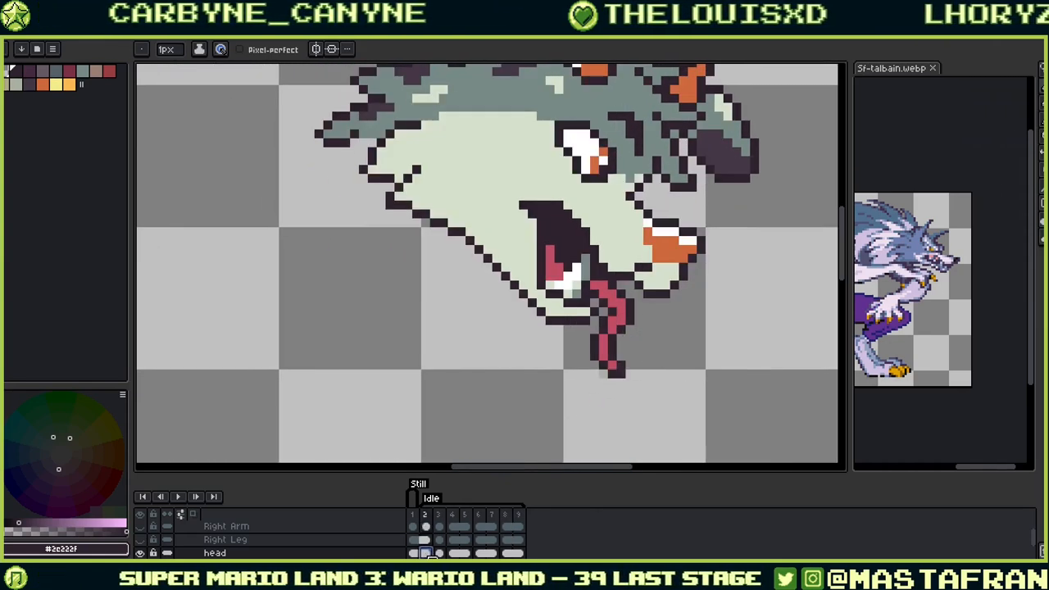
click(441, 552)
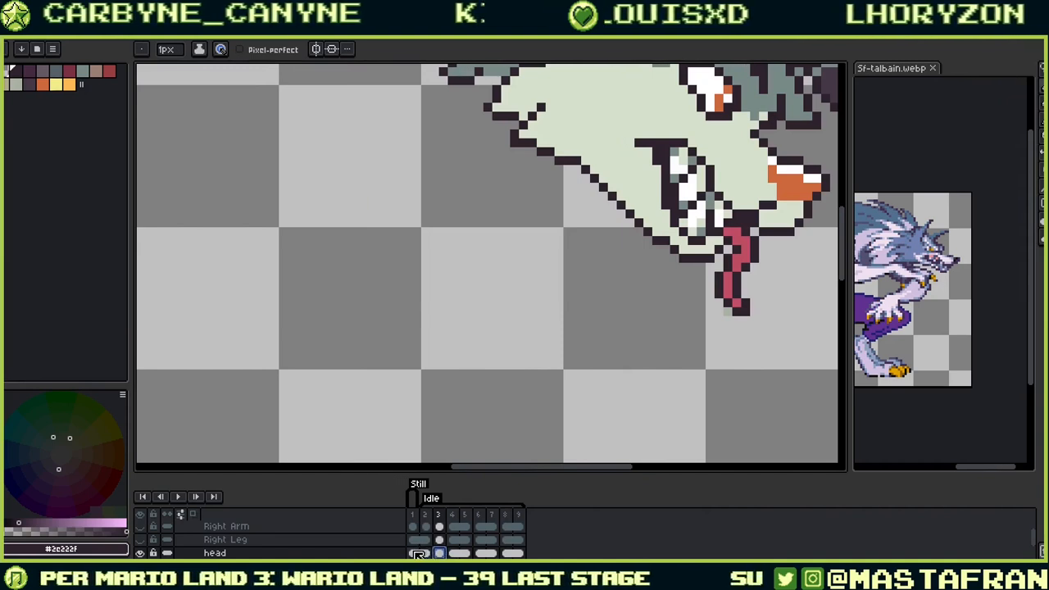
click(413, 552)
click(516, 552)
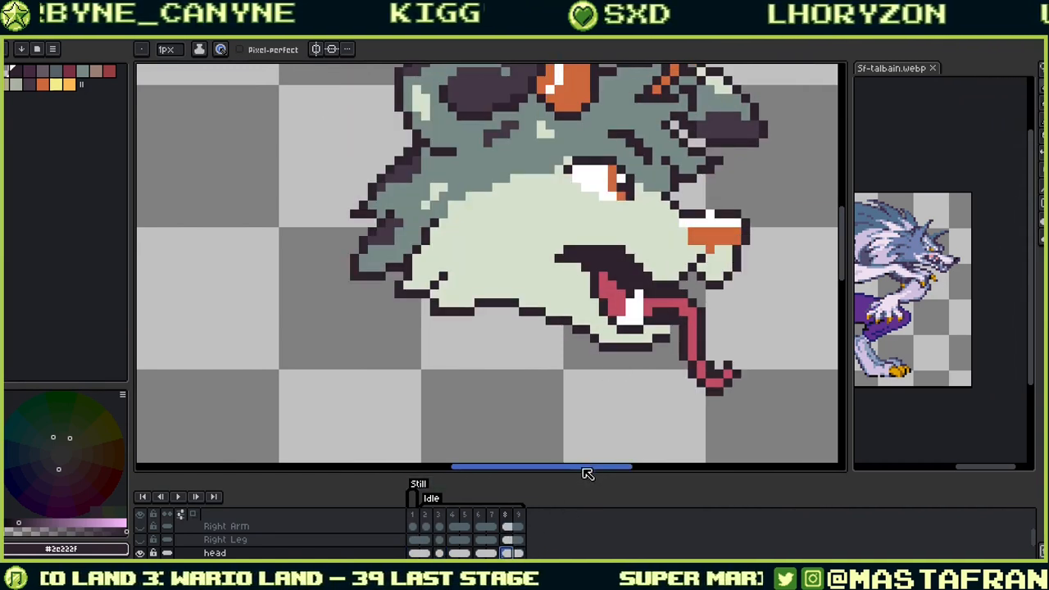
click(418, 552)
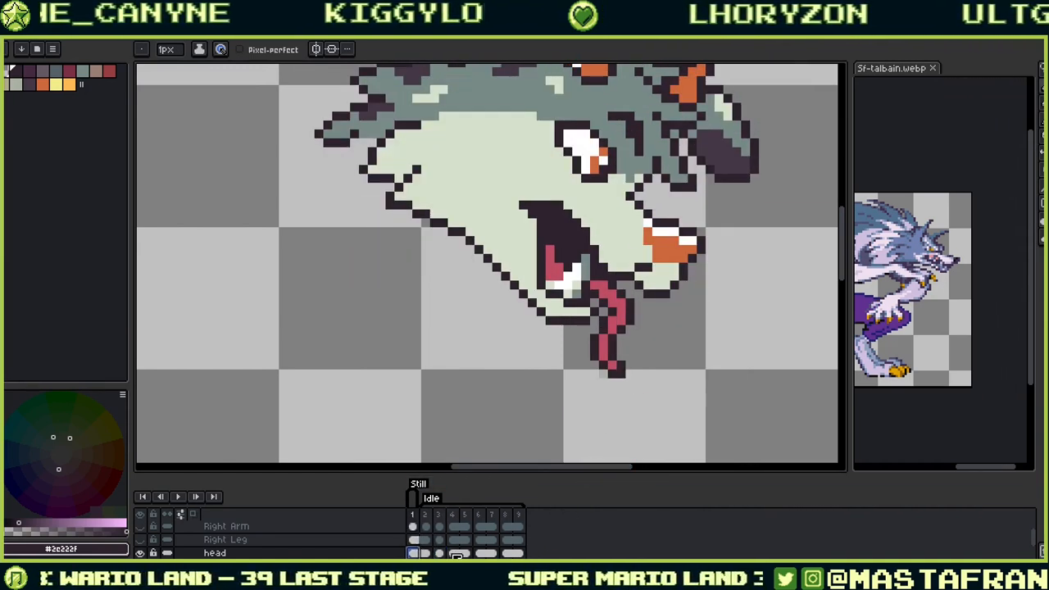
click(426, 553)
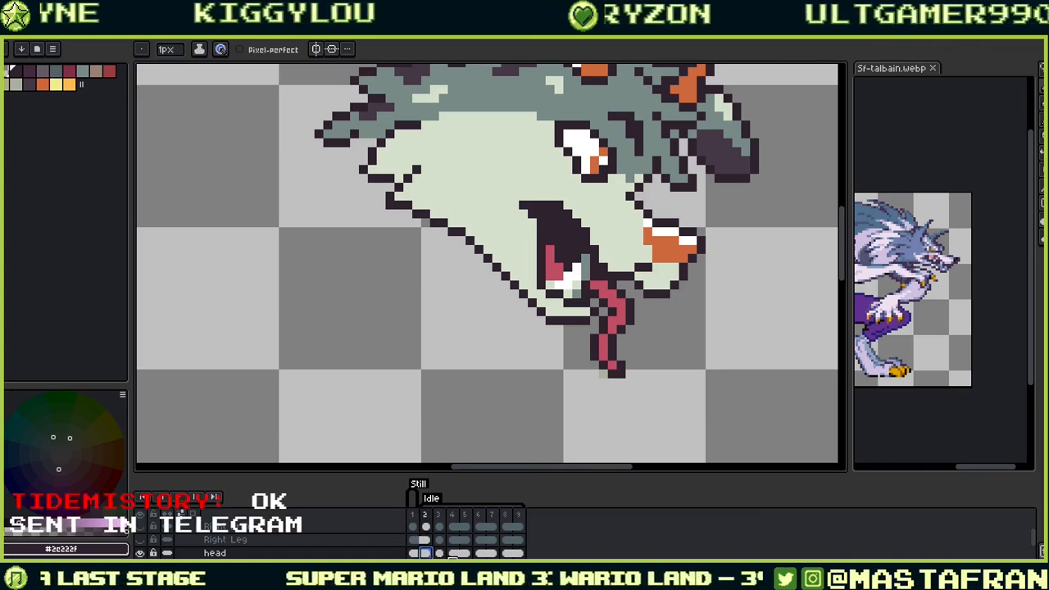
click(440, 552)
click(494, 552)
click(518, 552)
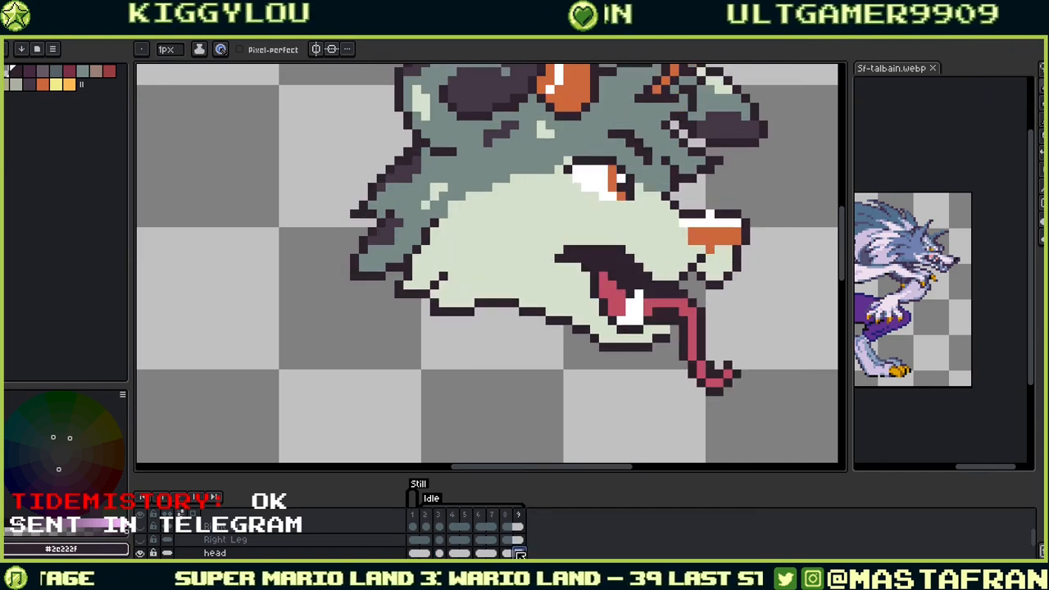
click(493, 552)
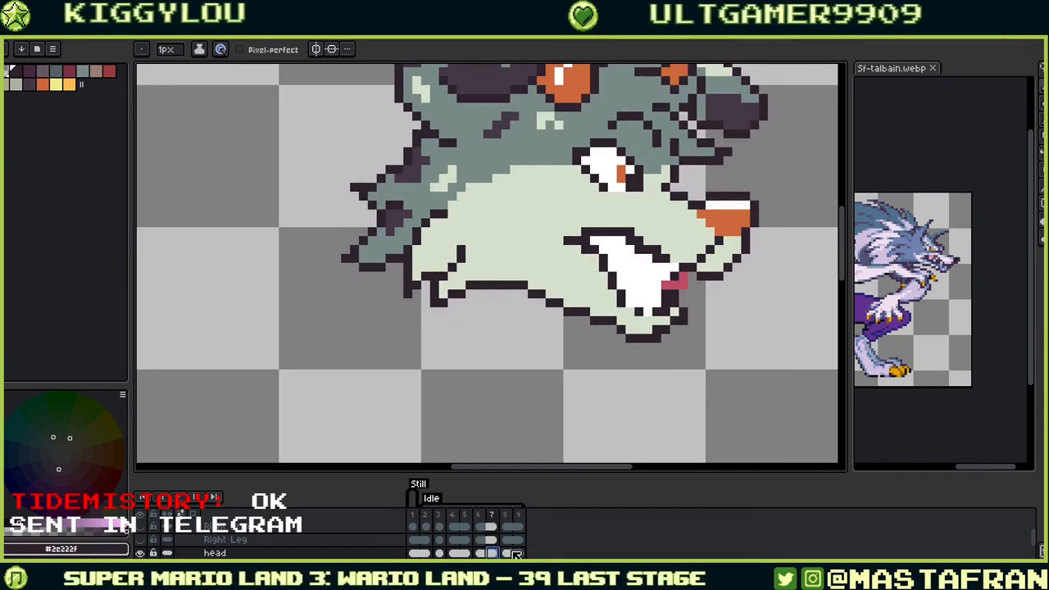
click(507, 552)
key(Left)
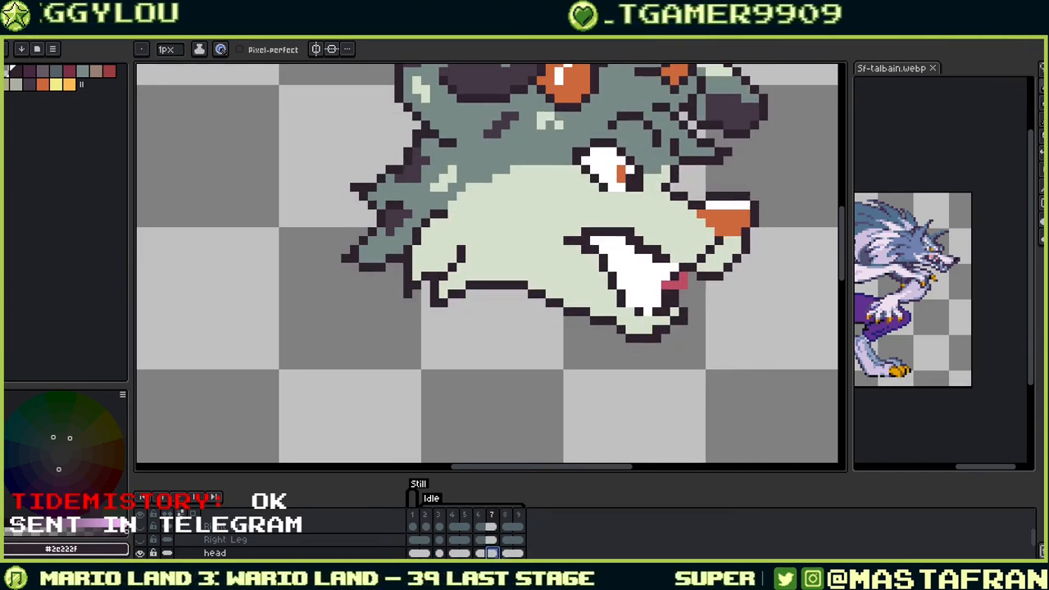
key(Right)
key(Left)
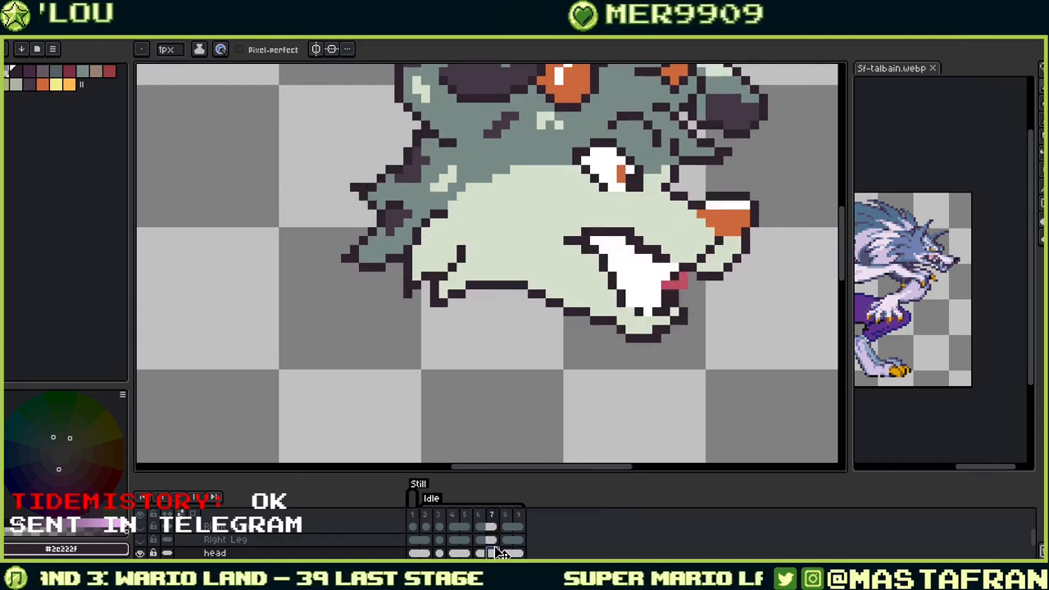
key(Right)
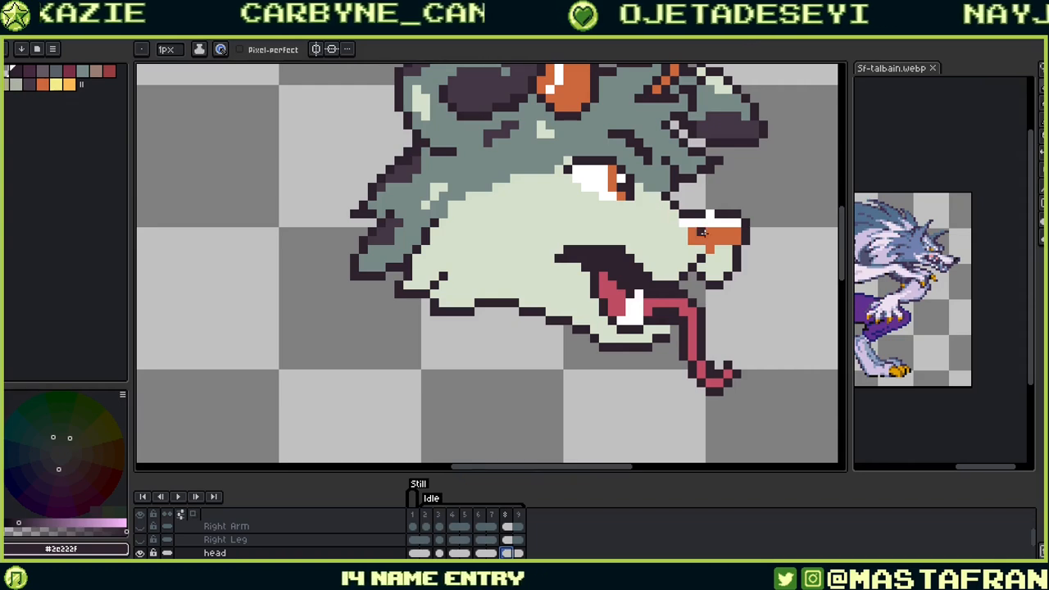
Step: Fill the white notch in the nose's top outline with dark #2e222f on frame 8 so the edge runs straight
drag(670, 253, 663, 256)
scroll(663, 256, up, 1)
scroll(663, 256, up, 1)
scroll(662, 255, down, 1)
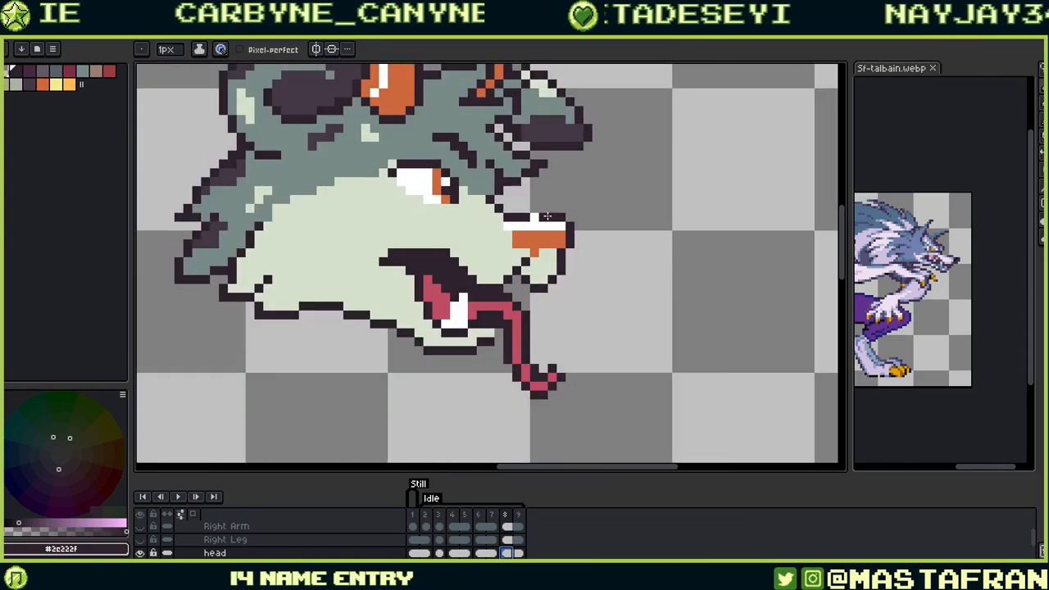
scroll(547, 215, up, 2)
click(499, 222)
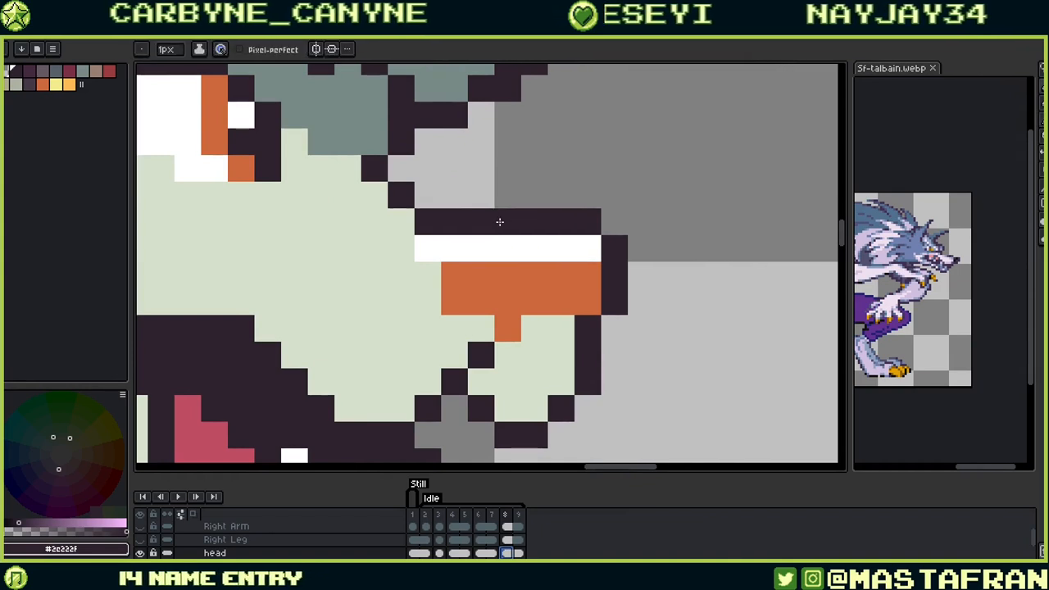
scroll(540, 218, down, 1)
scroll(545, 238, up, 1)
scroll(550, 254, down, 1)
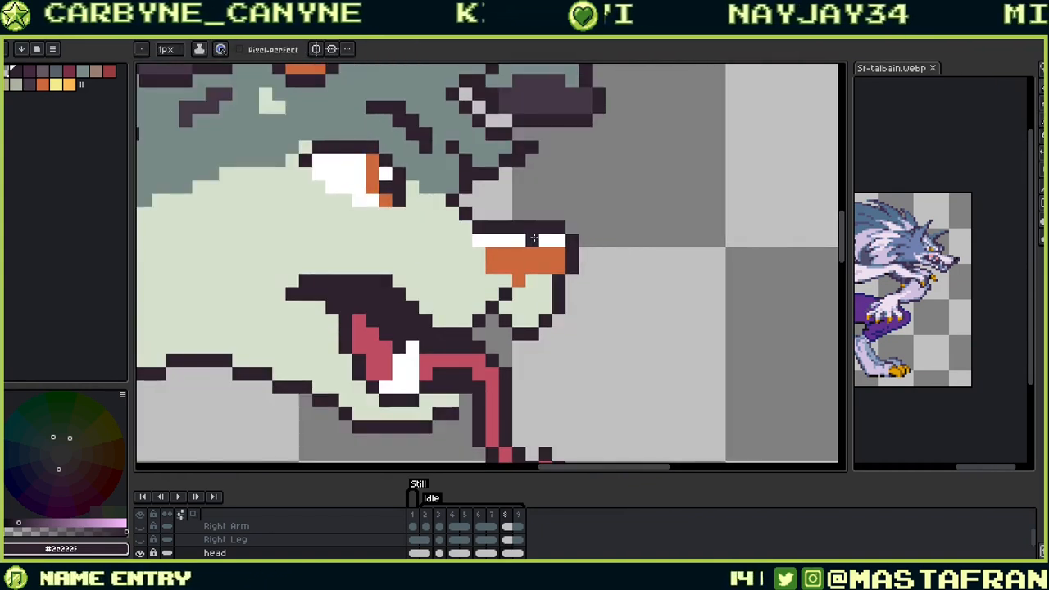
click(529, 280)
scroll(525, 275, down, 2)
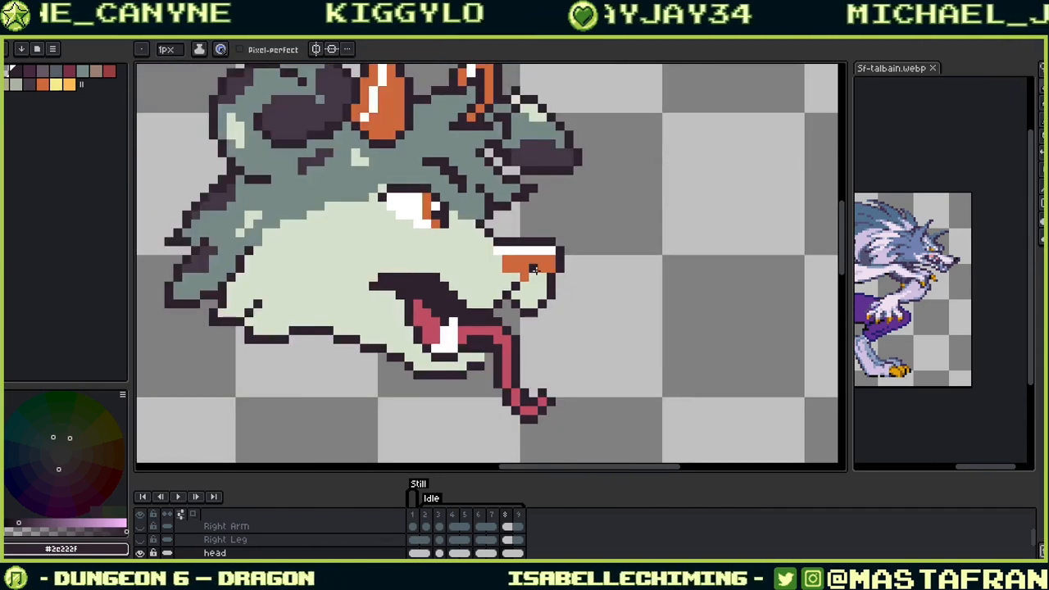
Step: Flip between Idle frames 7, 8 and 9 to check how the head and nose move between them
key(Right)
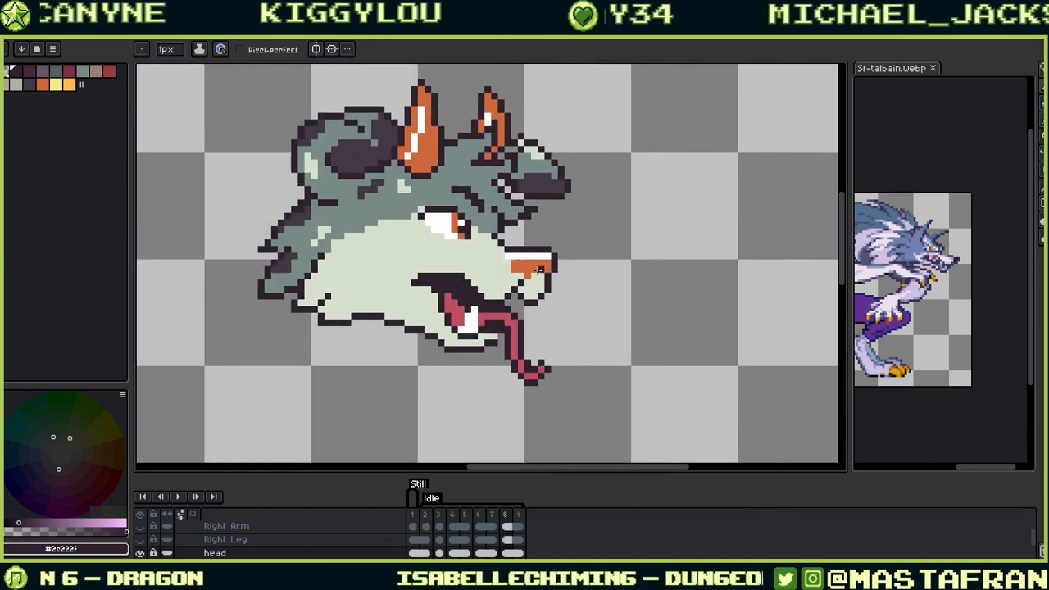
key(Left)
key(Right)
key(Left)
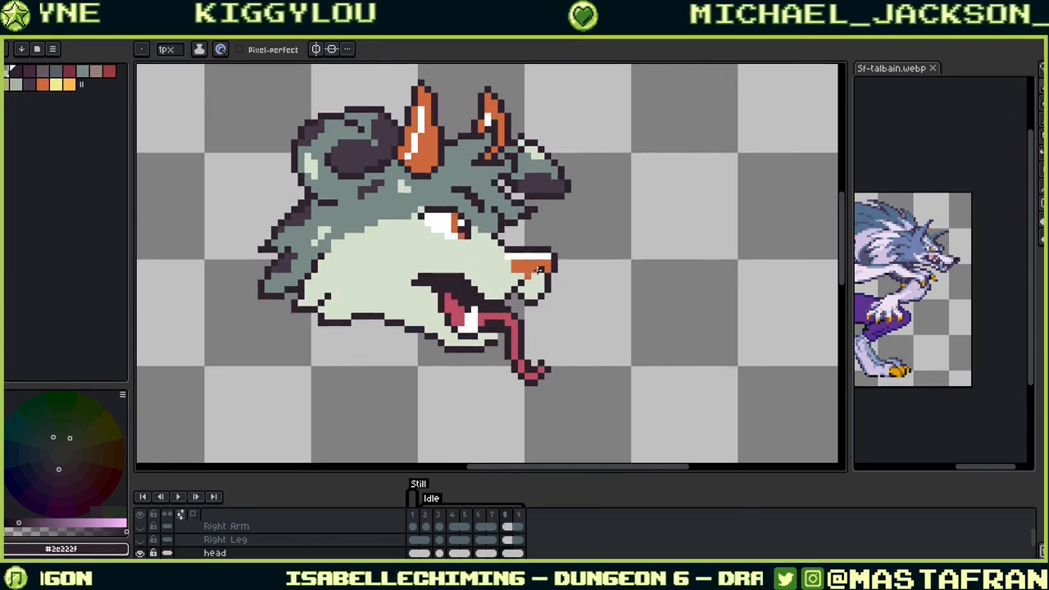
key(Right)
key(Left)
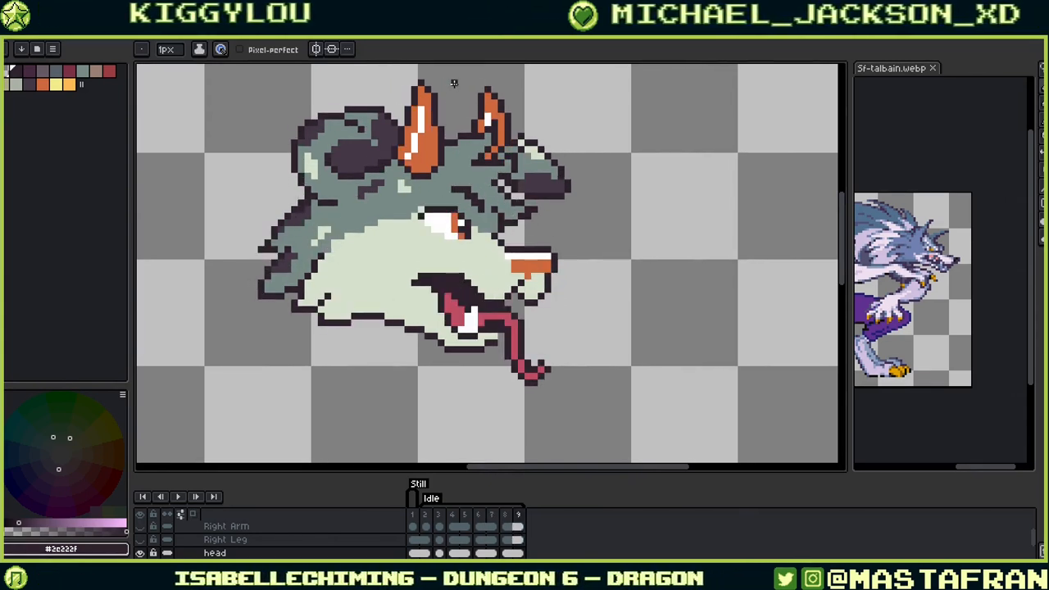
key(Right)
key(Left)
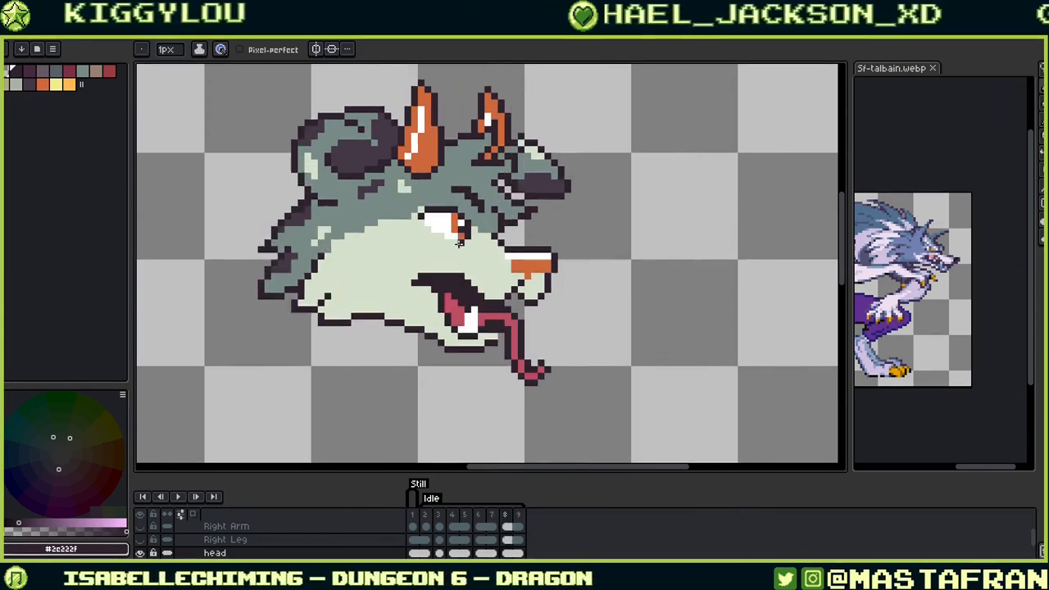
key(Right)
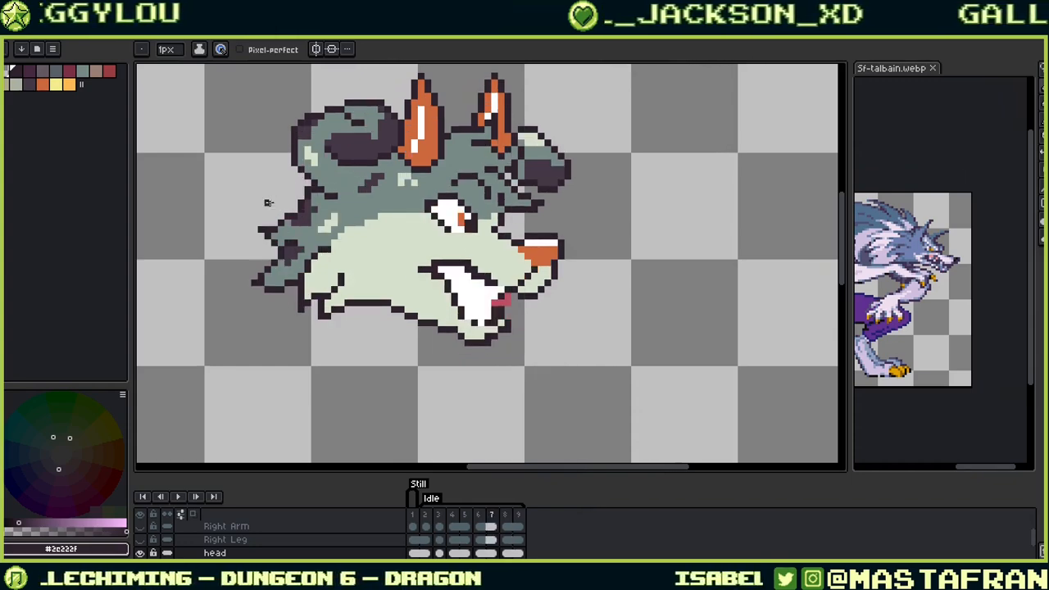
Step: Sample the dark fur shading color #443846 from the tuft behind the cheek on frame 7
scroll(270, 205, up, 2)
key(i)
alt+click(345, 232)
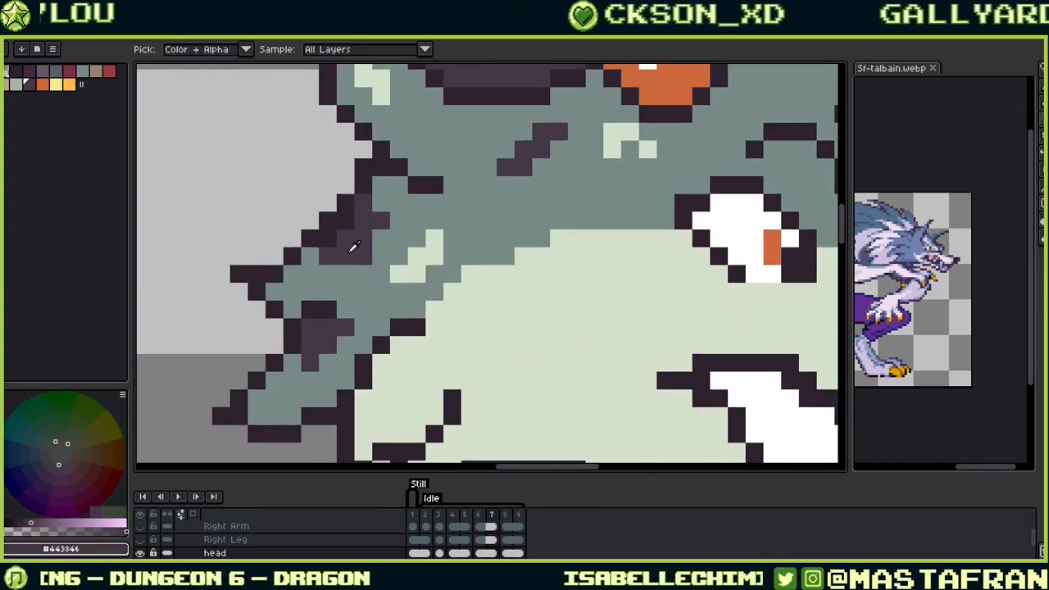
scroll(350, 221, down, 2)
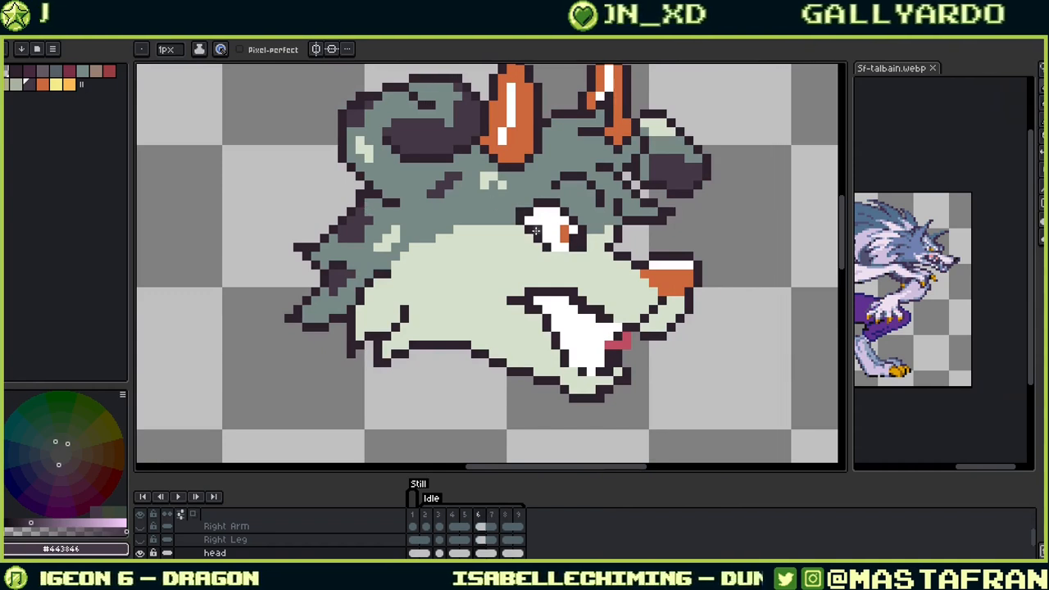
Step: Compare the snout, eye and mouth between Idle frames 6 to 9
key(Right)
key(Right)
key(Left)
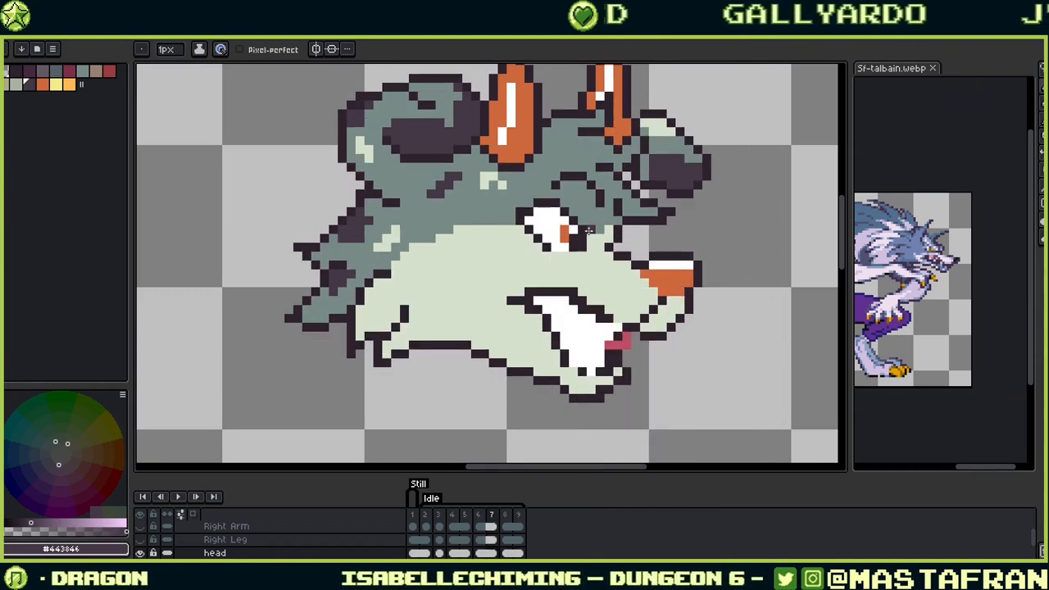
key(Right)
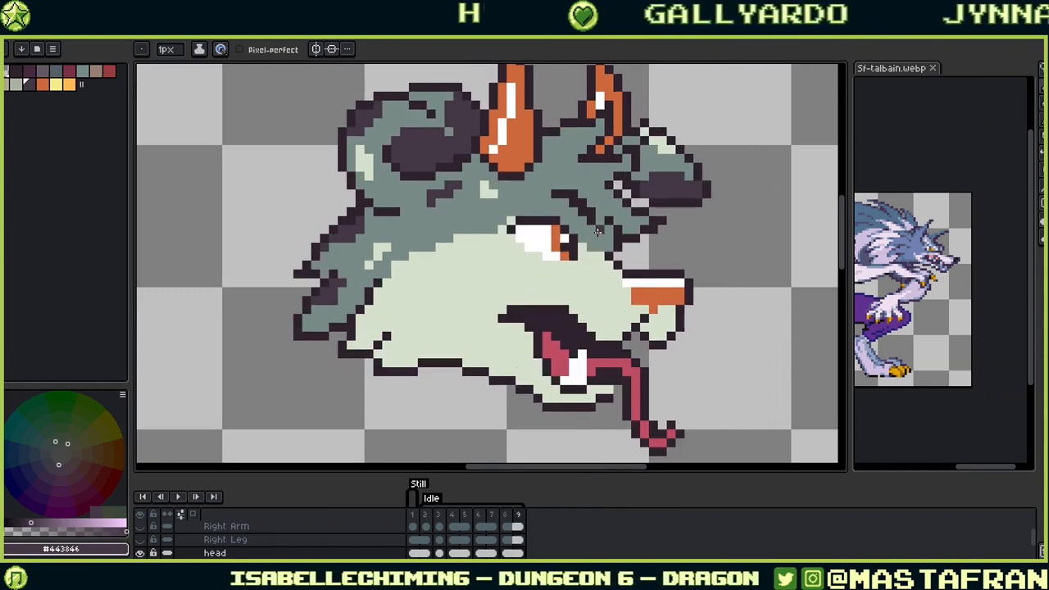
key(Left)
drag(629, 266, 494, 252)
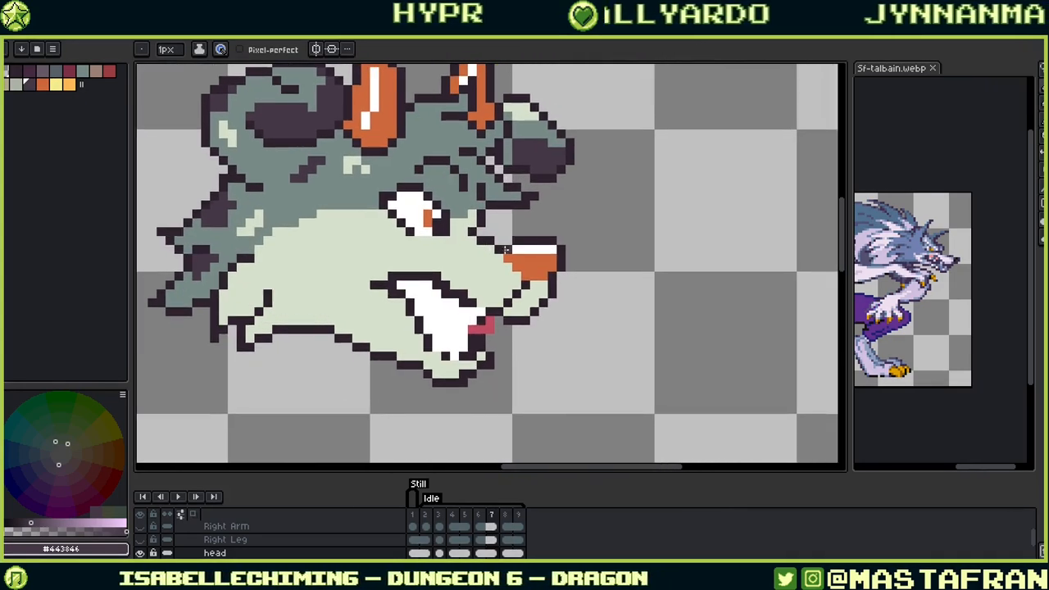
key(Right)
key(Left)
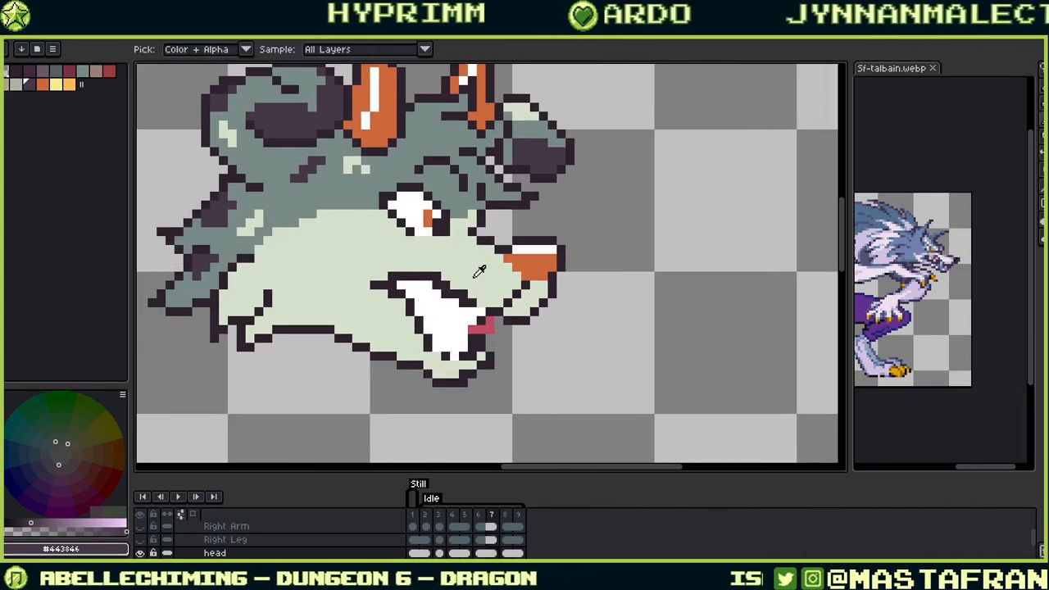
Step: Close the outline beneath the teeth with dark #2e222f and trim the tongue's outer end on frame 7
alt+click(476, 273)
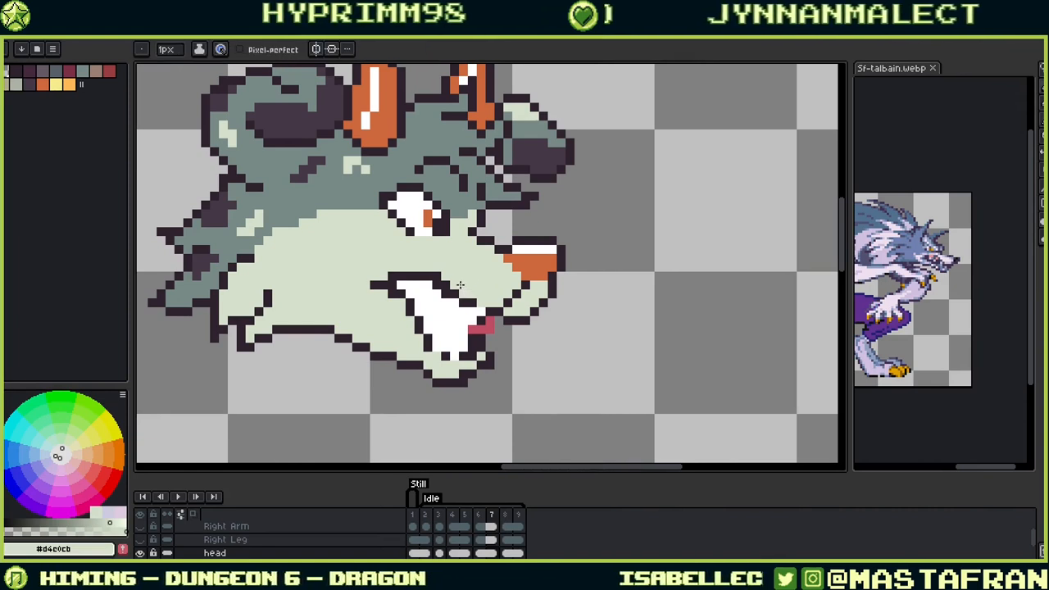
alt+click(479, 318)
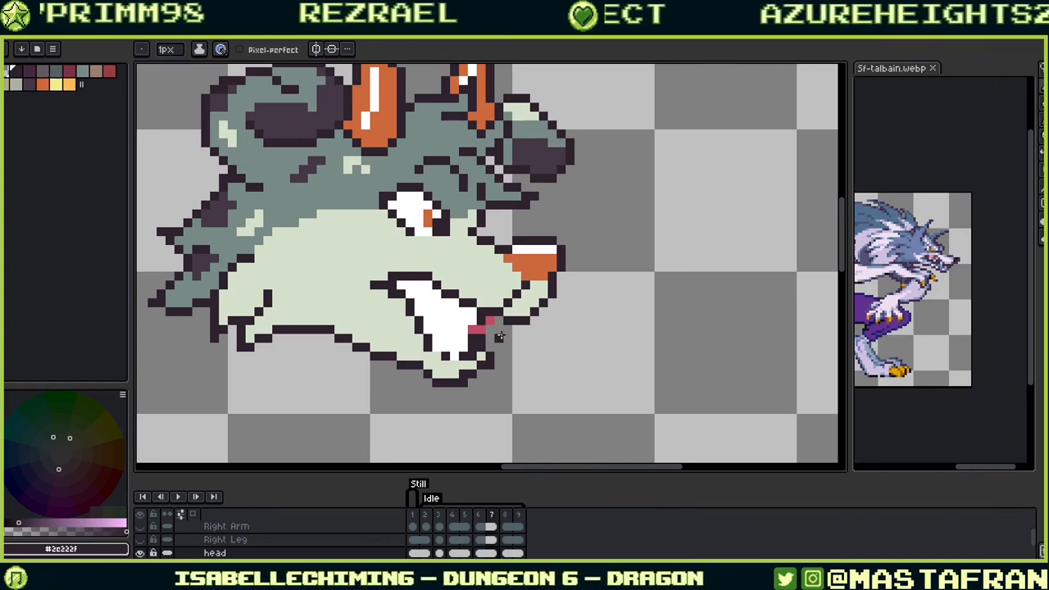
key(alt)
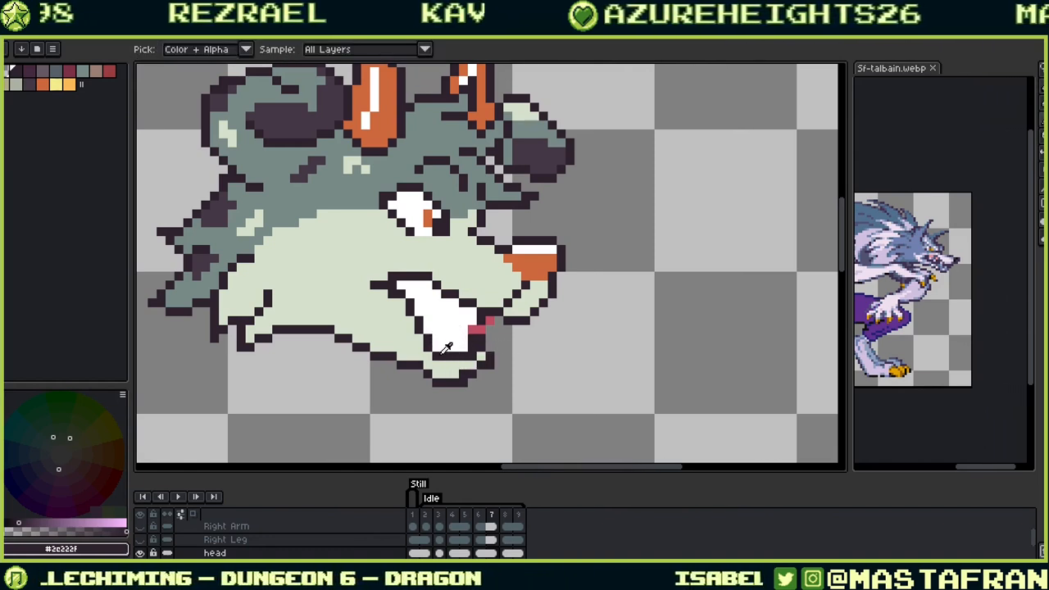
alt+click(434, 352)
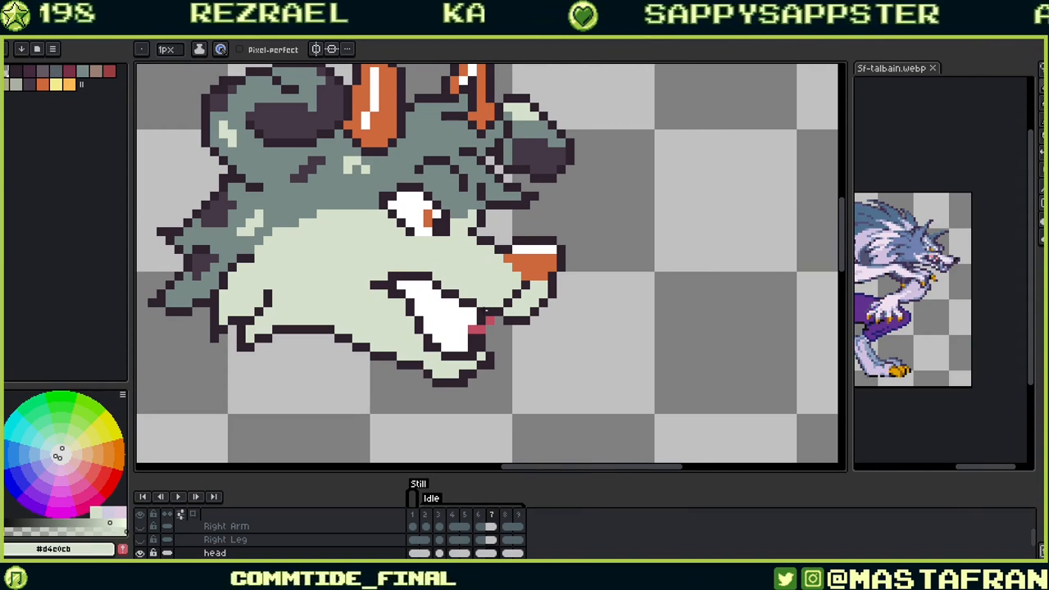
Step: Try covering the tongue's inner end with dark #2e222f to separate it from the teeth on frame 7
scroll(464, 356, up, 3)
scroll(500, 274, down, 1)
alt+click(511, 256)
click(498, 277)
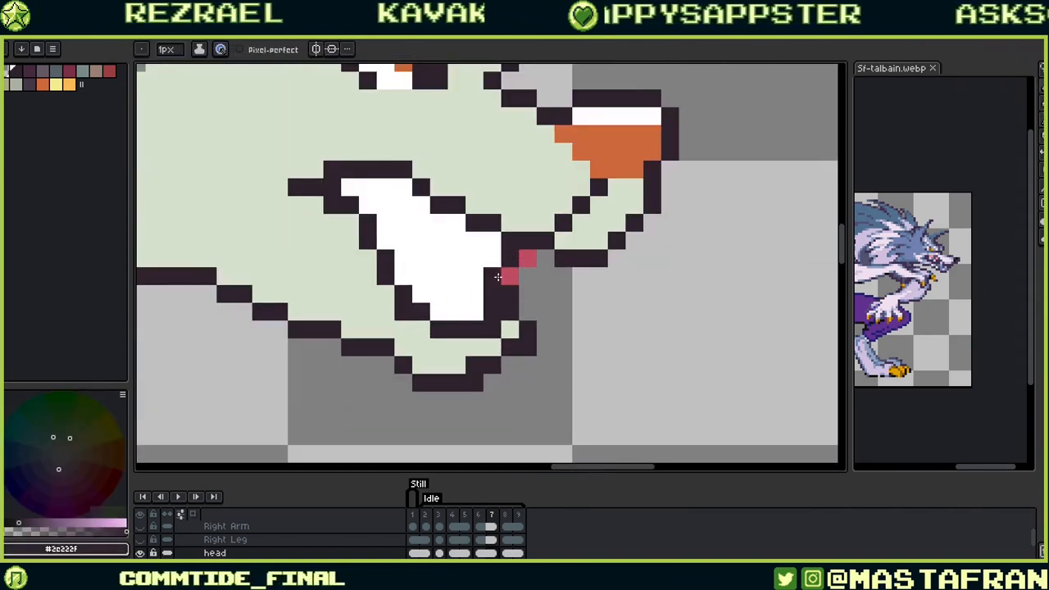
scroll(532, 274, up, 1)
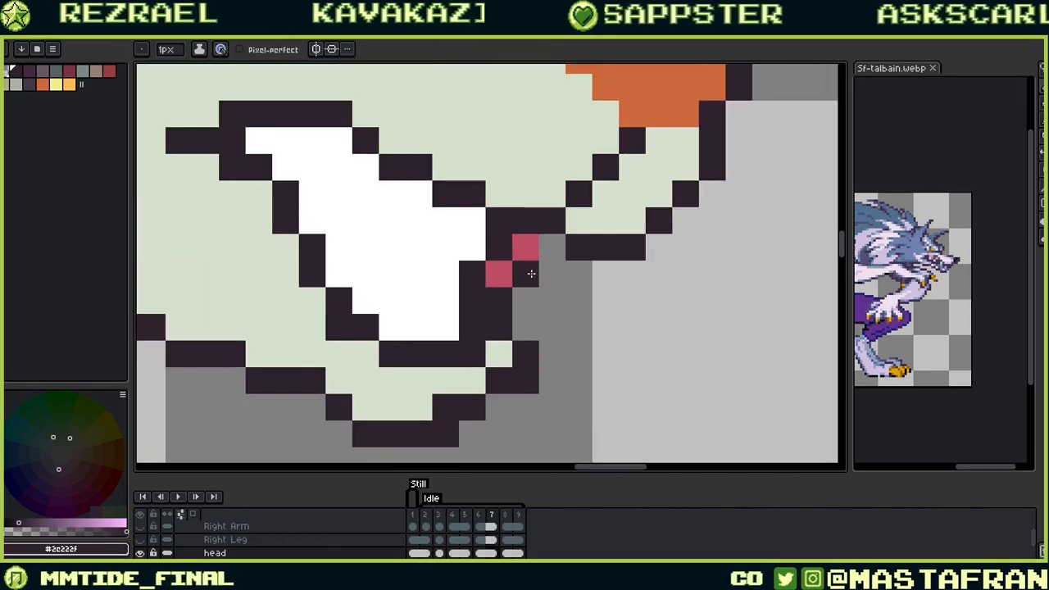
scroll(632, 347, left, 3)
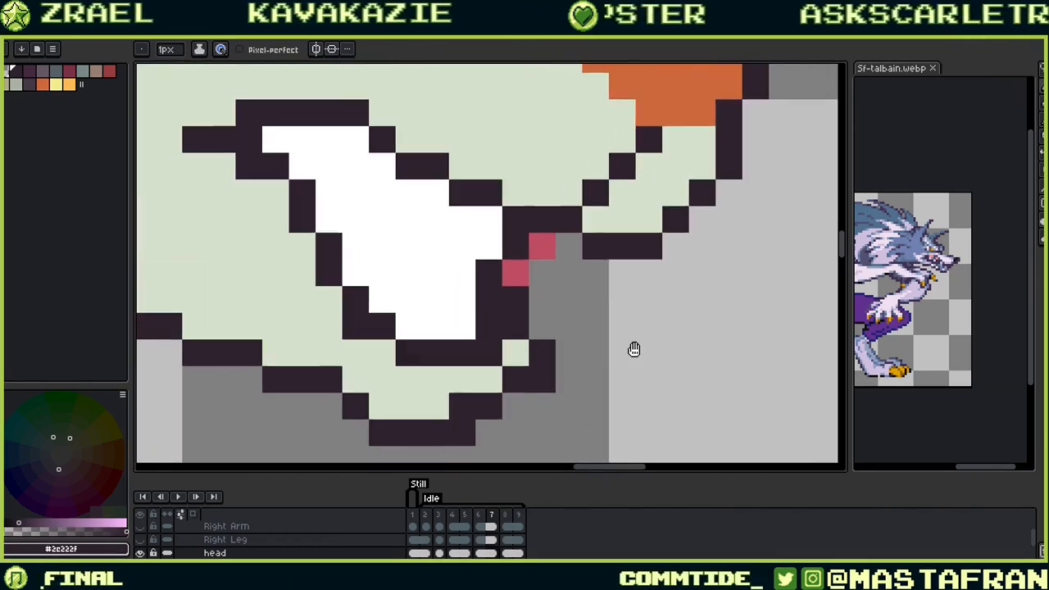
Step: Paint over the remaining tongue pixels and the dark line beside the teeth with white #FFFFFF on frame 7
alt+click(650, 279)
mouse_move(695, 259)
mouse_down()
mouse_move(599, 287)
mouse_move(548, 279)
mouse_up()
click(580, 285)
click(605, 261)
click(580, 263)
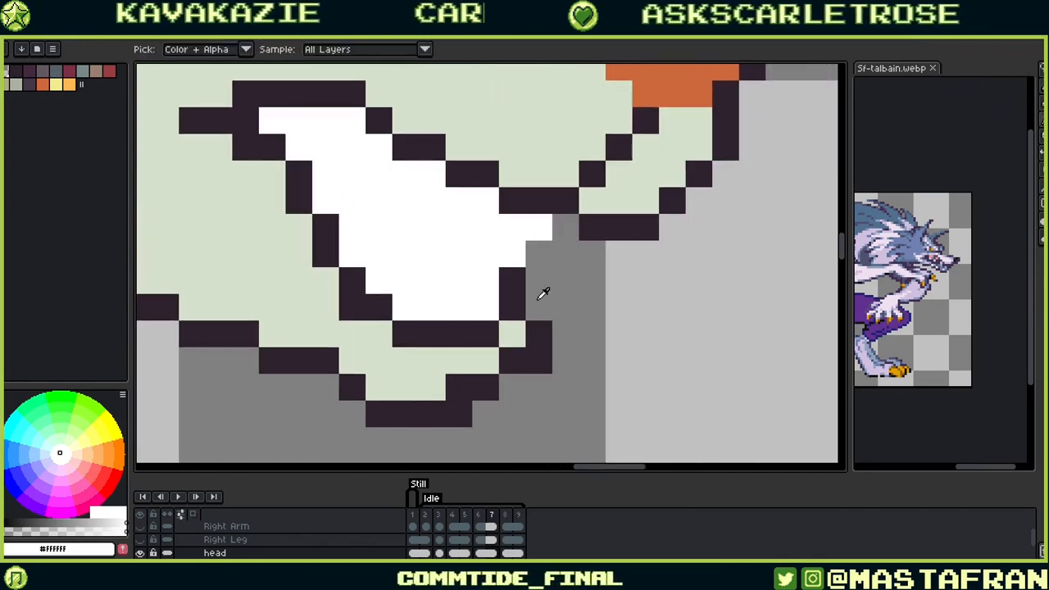
Step: Draw a diagonal #2e222f outline along the front of the mouth and fill the gaps behind it with white #FFFFFF
alt+click(520, 295)
click(538, 287)
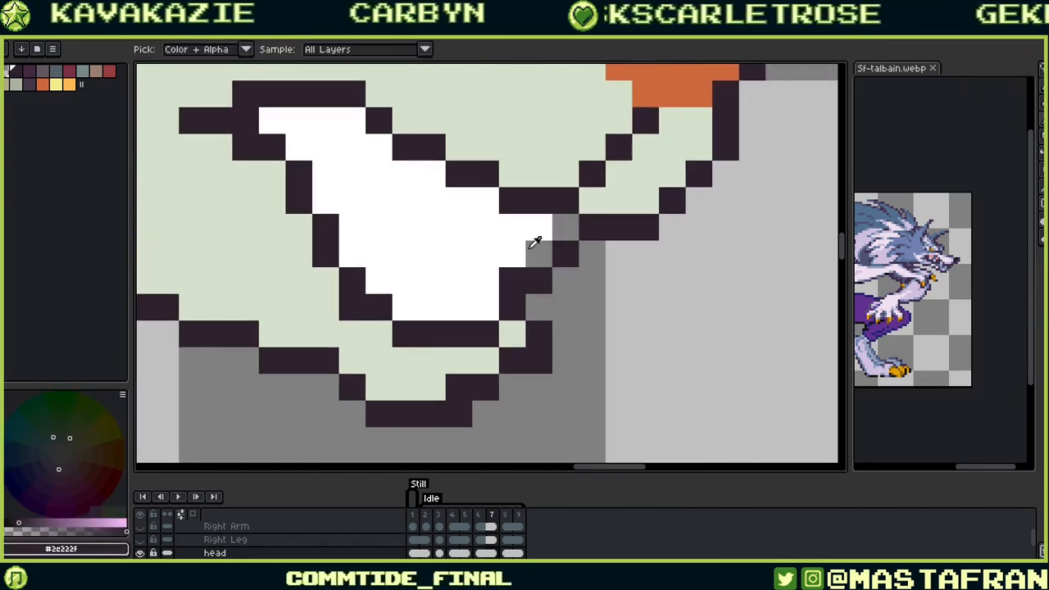
alt+click(534, 237)
click(538, 255)
click(566, 227)
click(513, 281)
Step: Compare the clenched mouth on frame 7 with the neighbouring Idle frames 5 to 8
drag(613, 325, 674, 406)
drag(665, 319, 658, 250)
scroll(664, 254, down, 6)
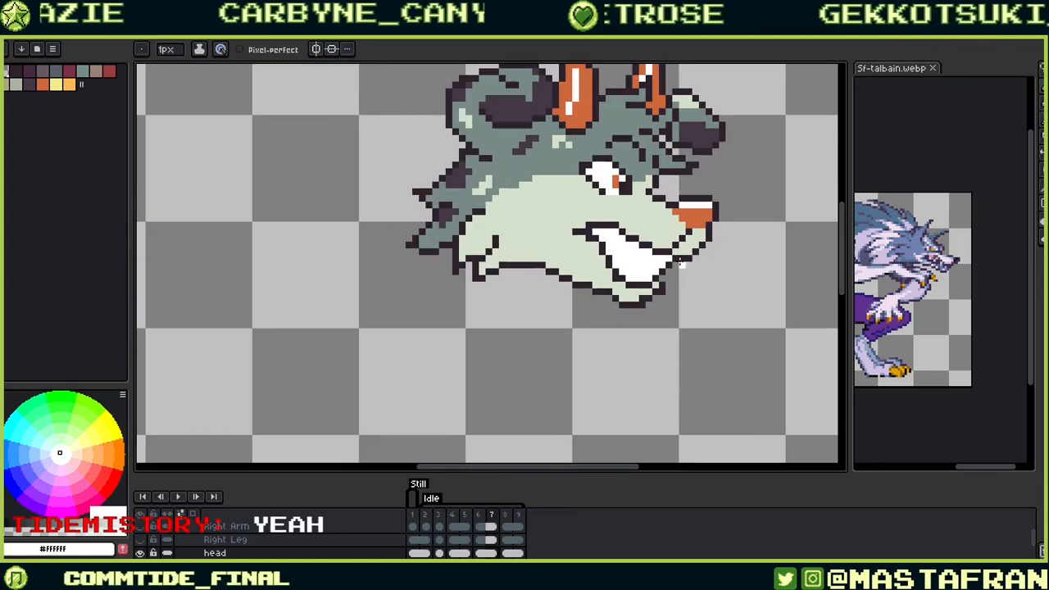
key(comma)
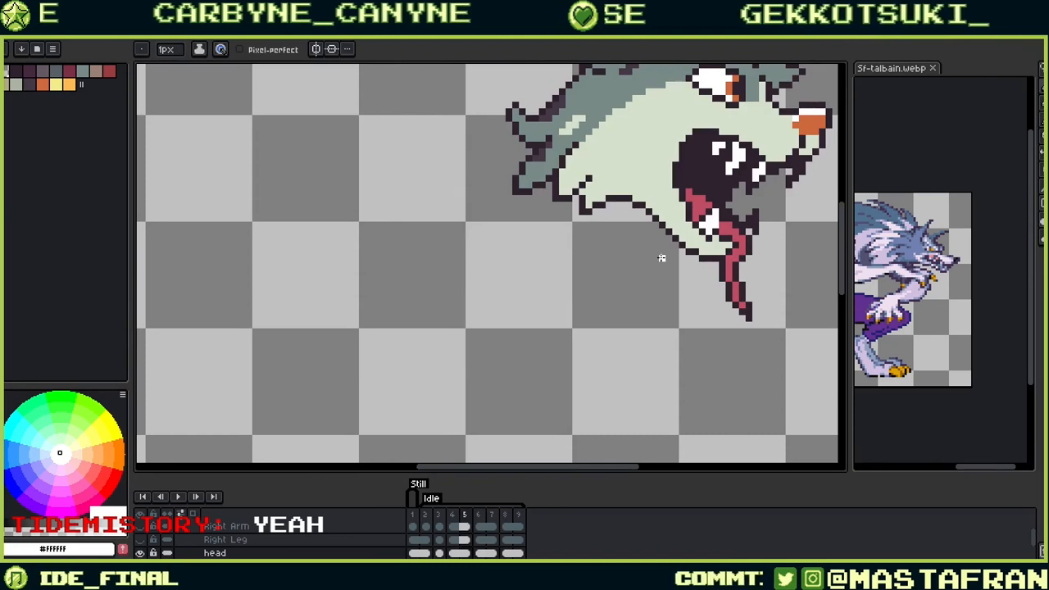
key(period)
key(period)
key(period)
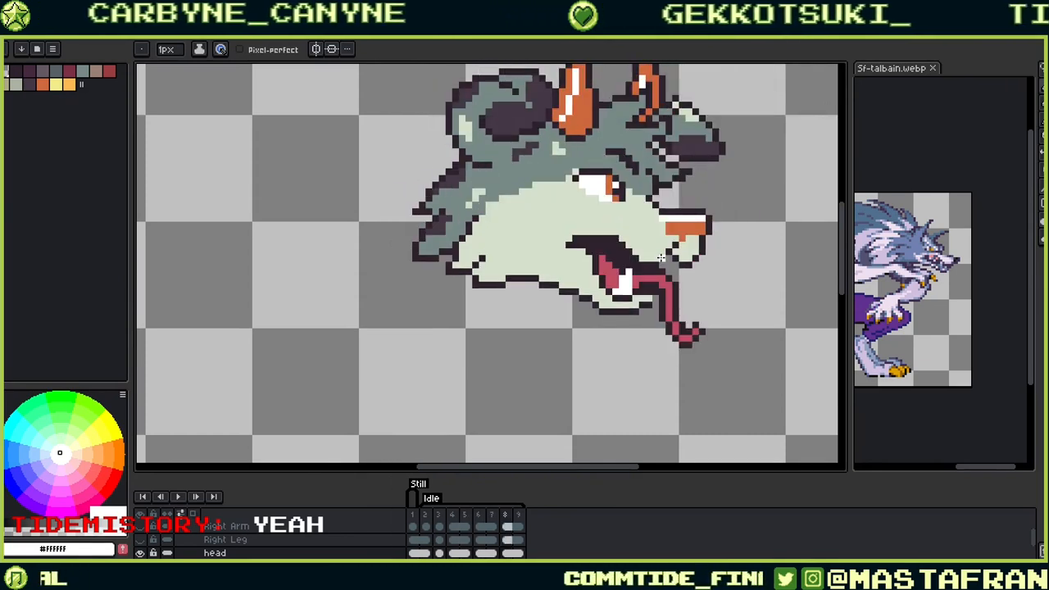
Step: Switch to frame 7 and try a raised upper-lip outline above the snarling teeth, undoing the attempts
key(comma)
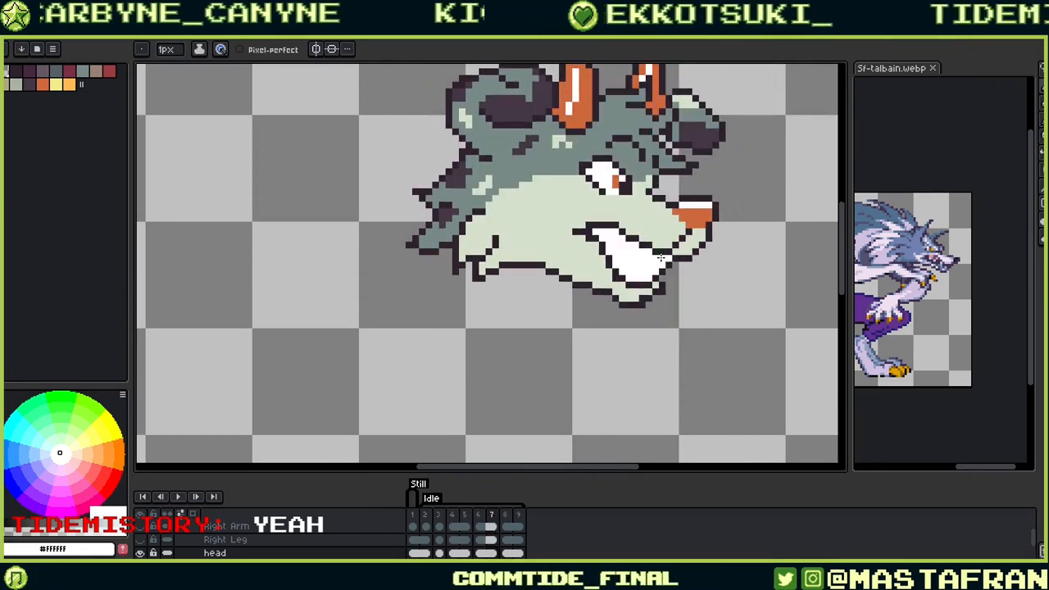
alt+click(607, 219)
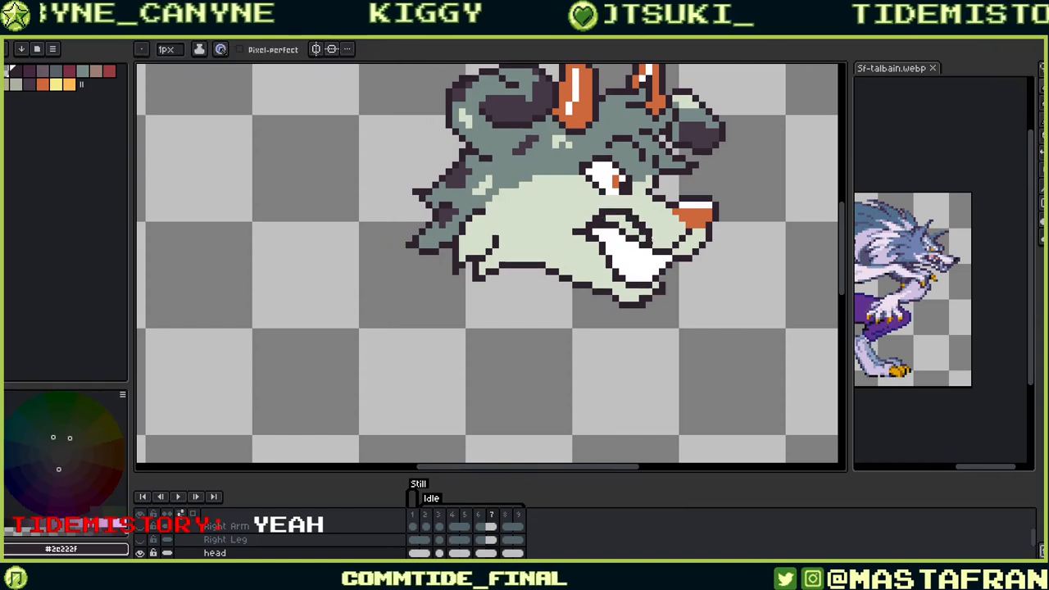
key(ctrl+z)
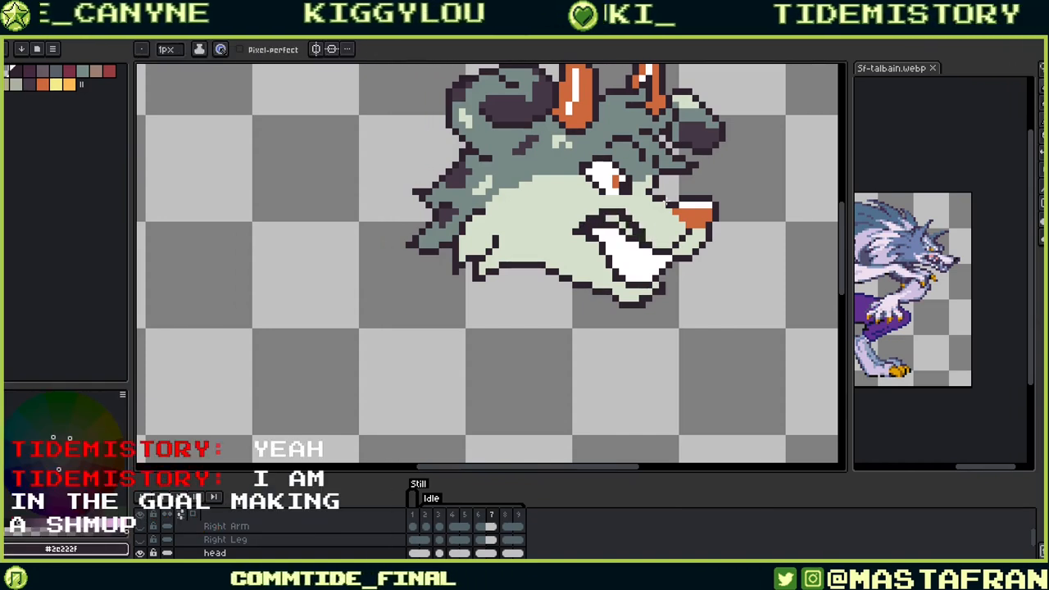
key(ctrl+z)
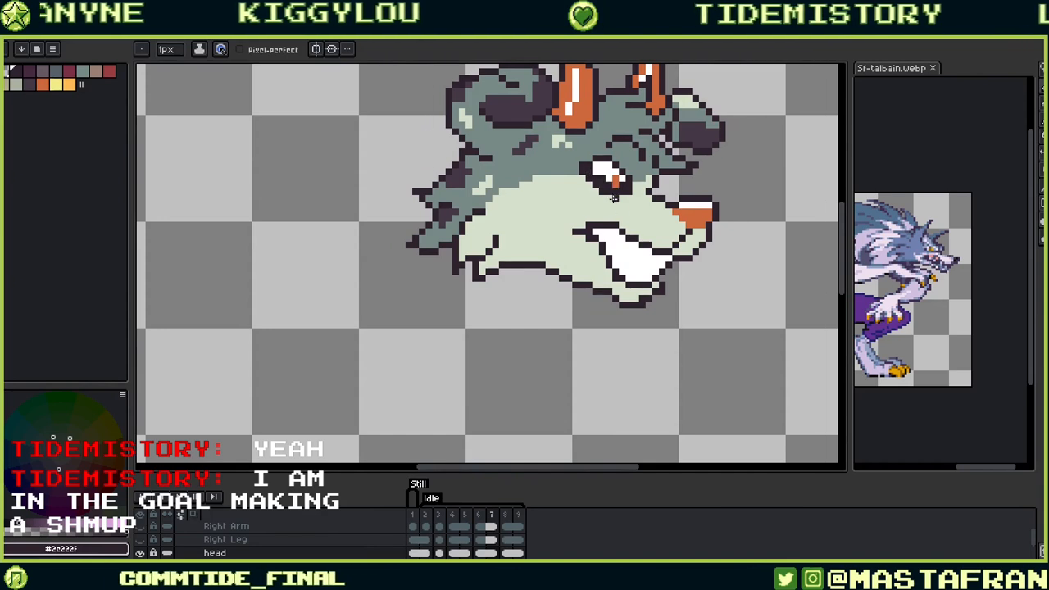
Step: Narrow the eye on frame 7 by redrawing its lower outline as a thin slant and covering leftovers with fur colour
alt+click(602, 193)
alt+click(586, 169)
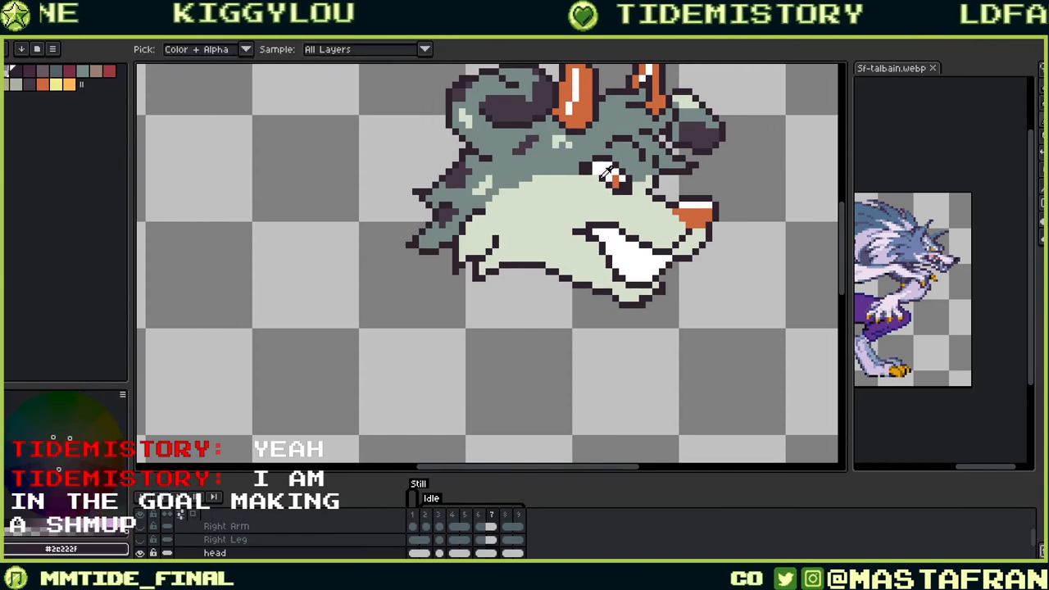
alt+click(586, 175)
Step: Enlarge the snarl on frame 7: raise the upper lip line in #2e222f, fill the teeth white, and outline the mouth corner
alt+click(635, 237)
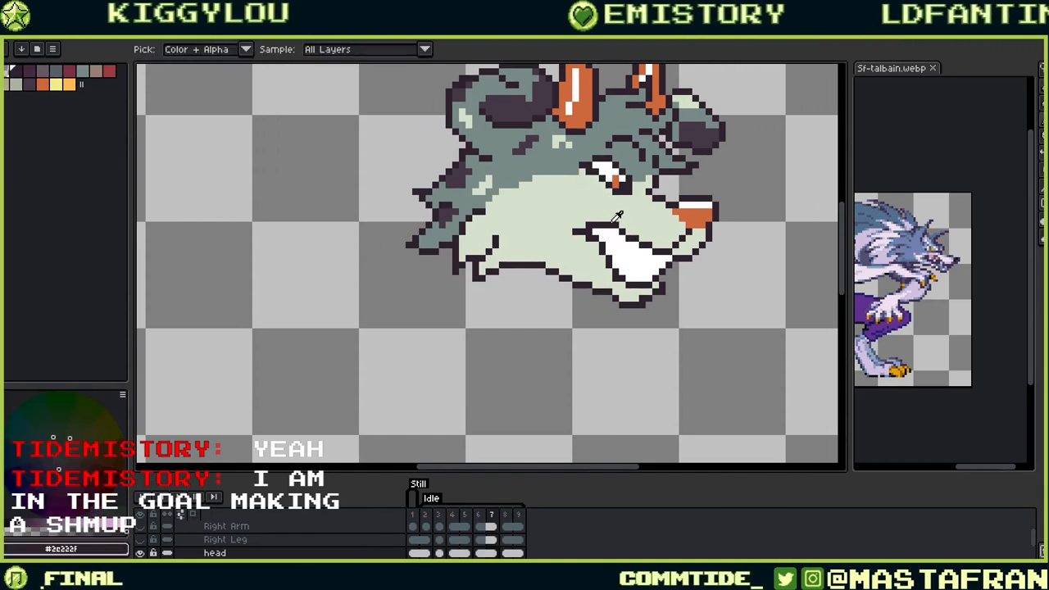
alt+click(593, 222)
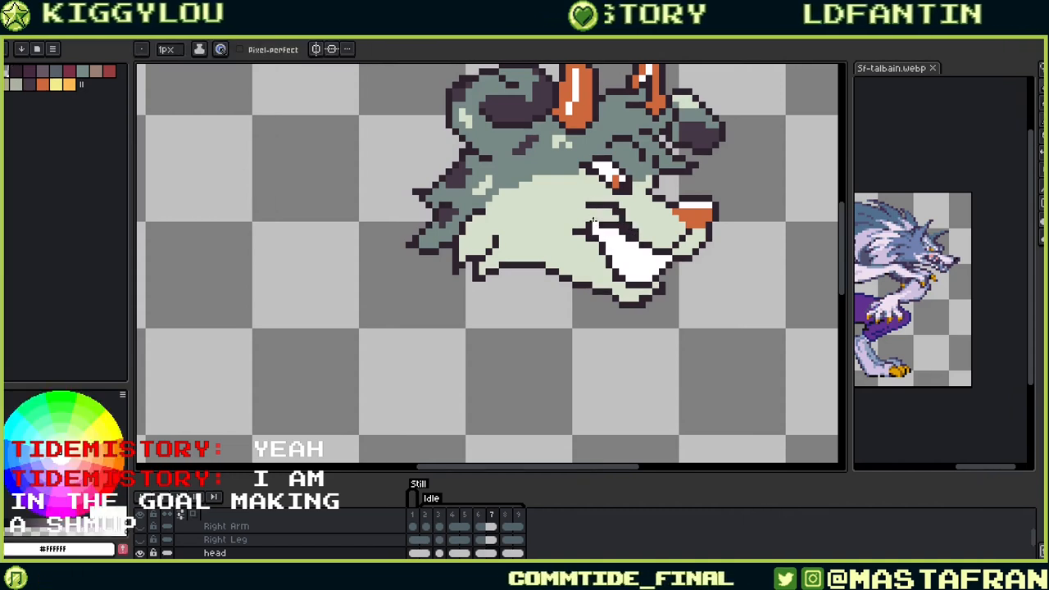
drag(603, 208, 610, 228)
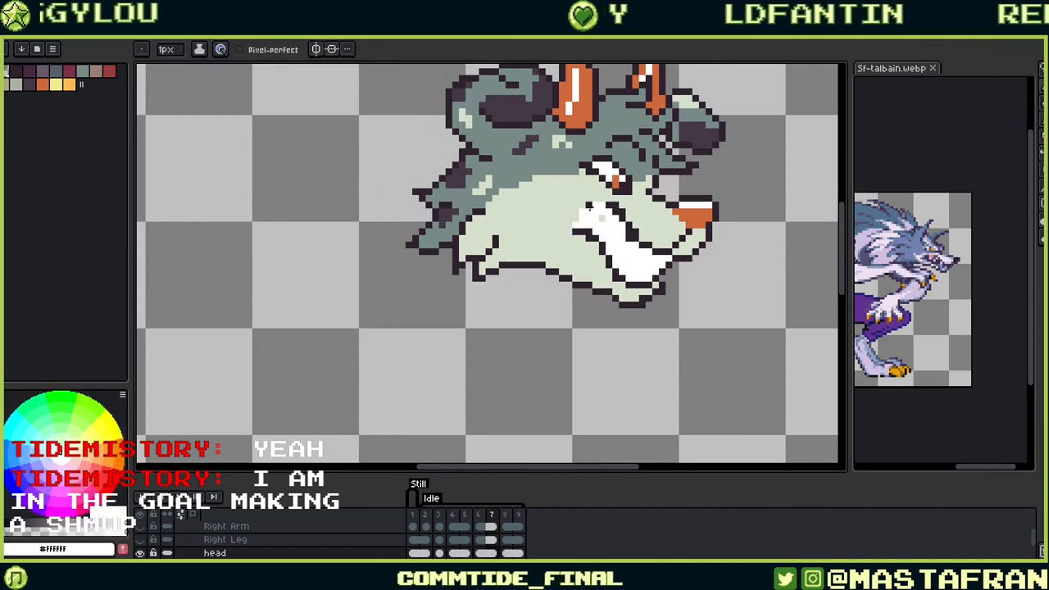
alt+click(616, 238)
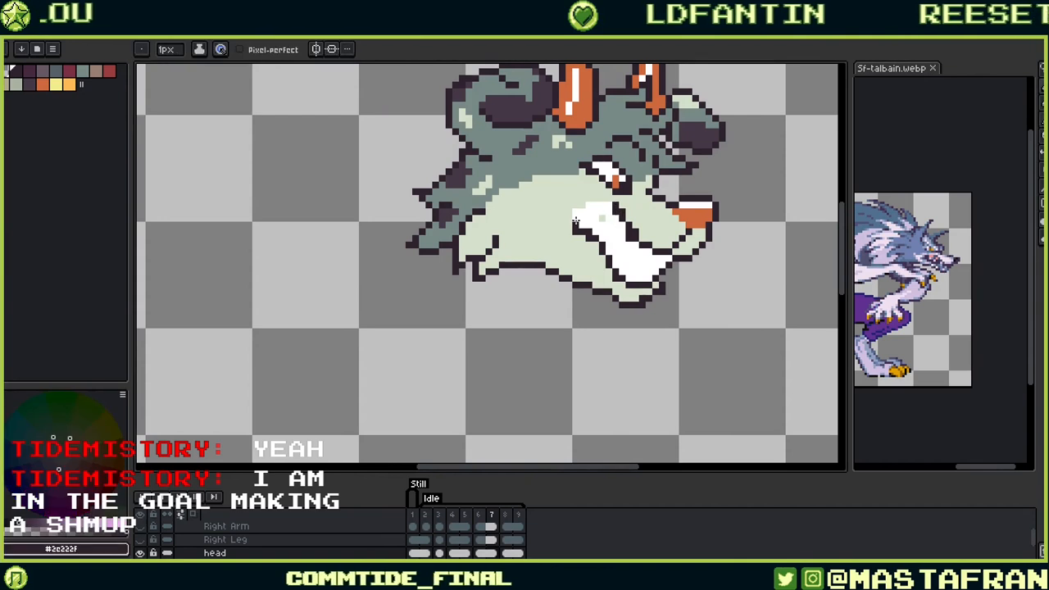
alt+click(576, 207)
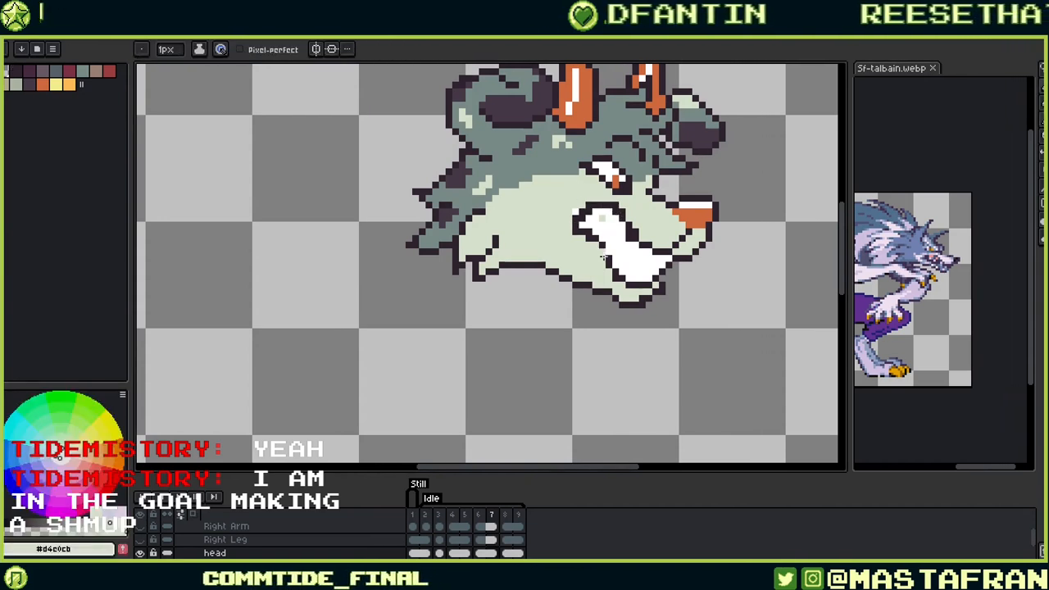
alt+click(595, 214)
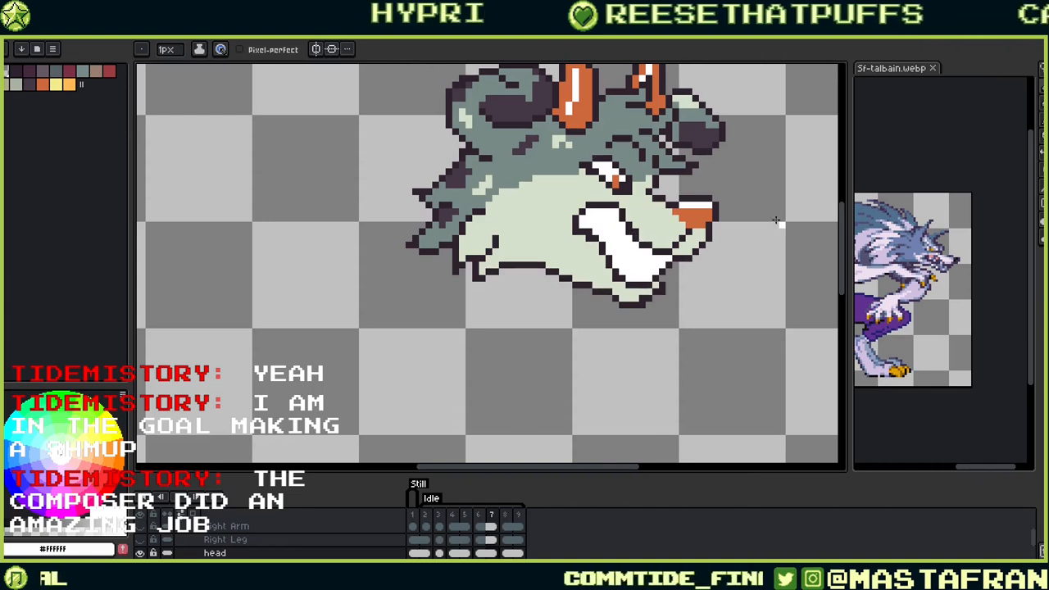
Step: Compare frames 7 and 8, widen the tongue at the mouth on frame 8 in #bf4d63, and undo a trial curled tip
drag(673, 309, 662, 359)
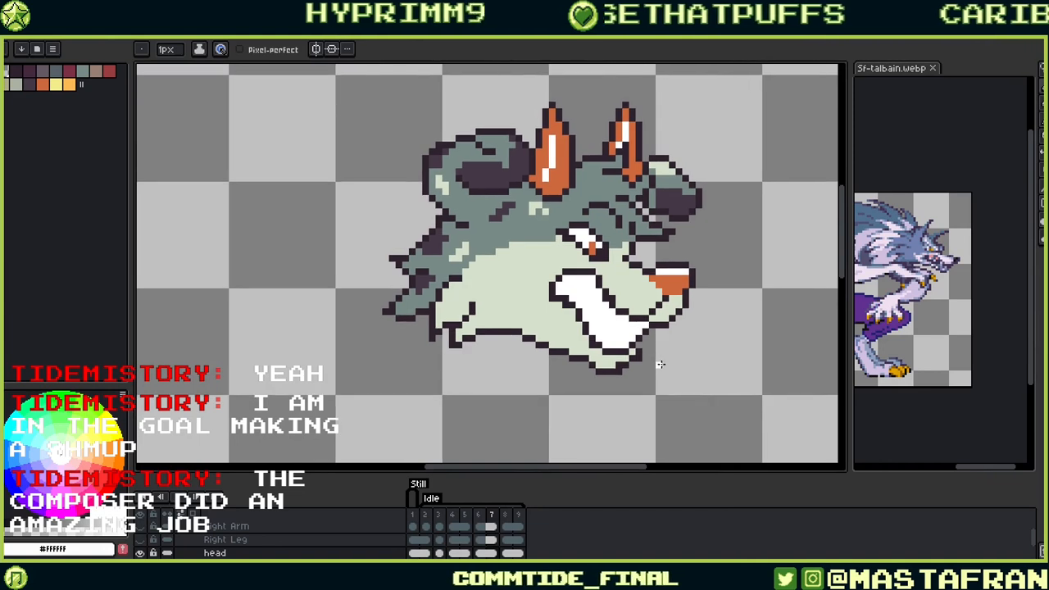
click(507, 553)
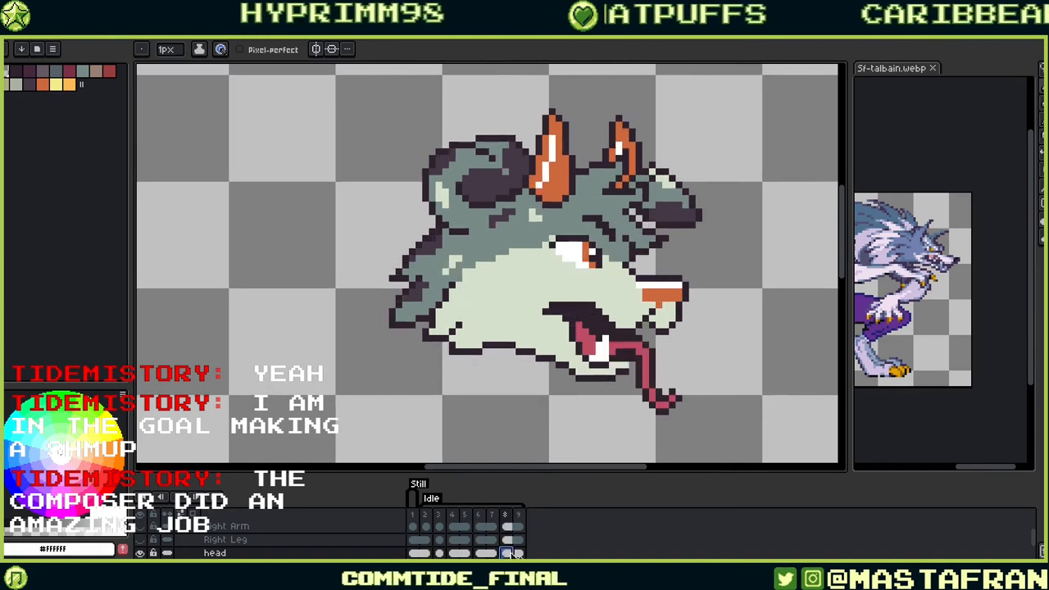
click(491, 552)
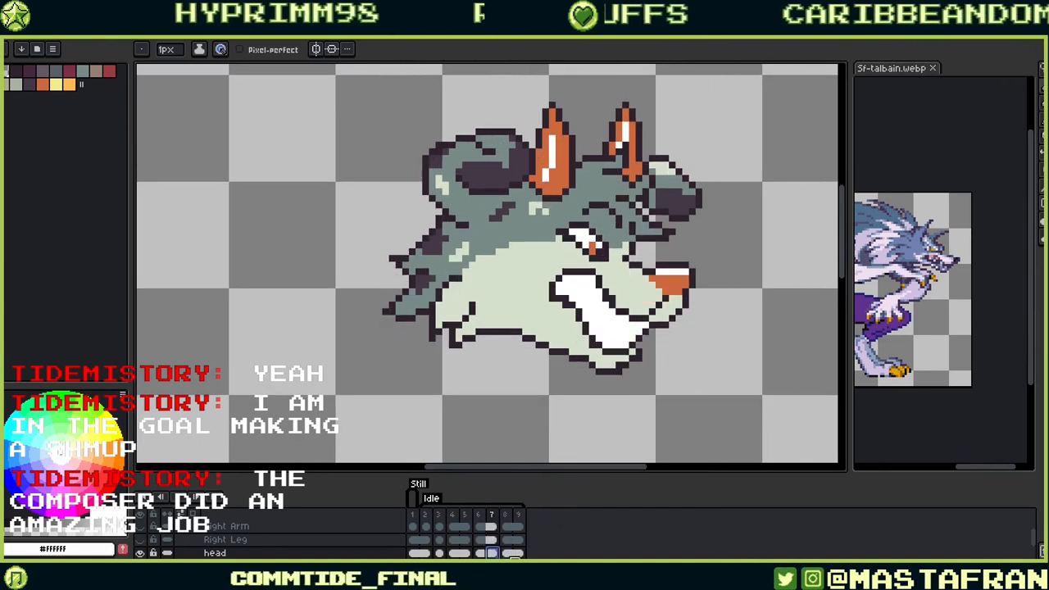
click(507, 553)
drag(712, 350, 680, 312)
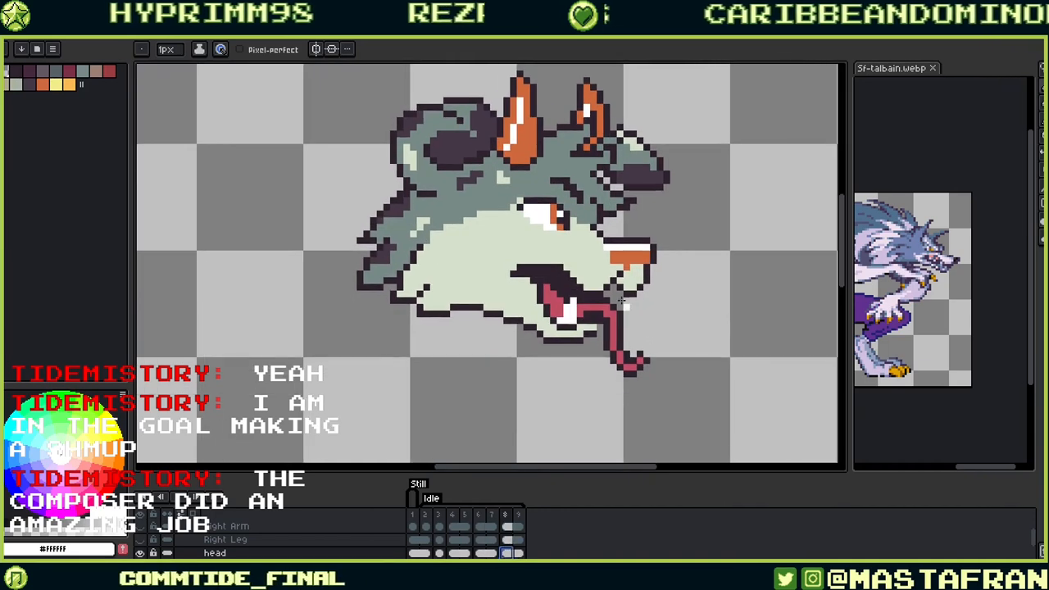
alt+click(607, 289)
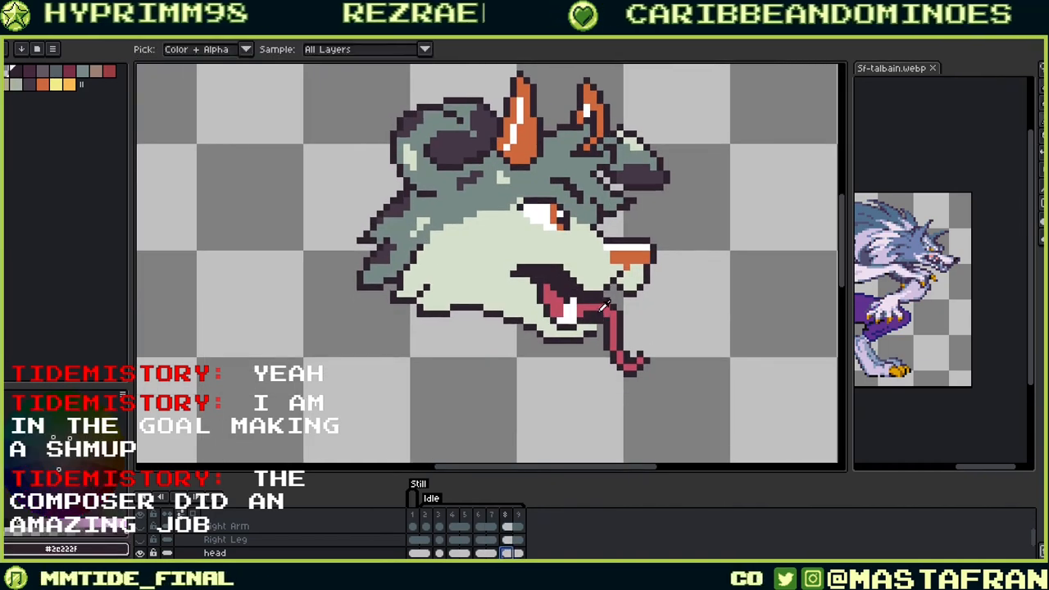
alt+click(603, 318)
mouse_move(603, 318)
mouse_down()
mouse_move(639, 337)
mouse_move(633, 309)
mouse_up()
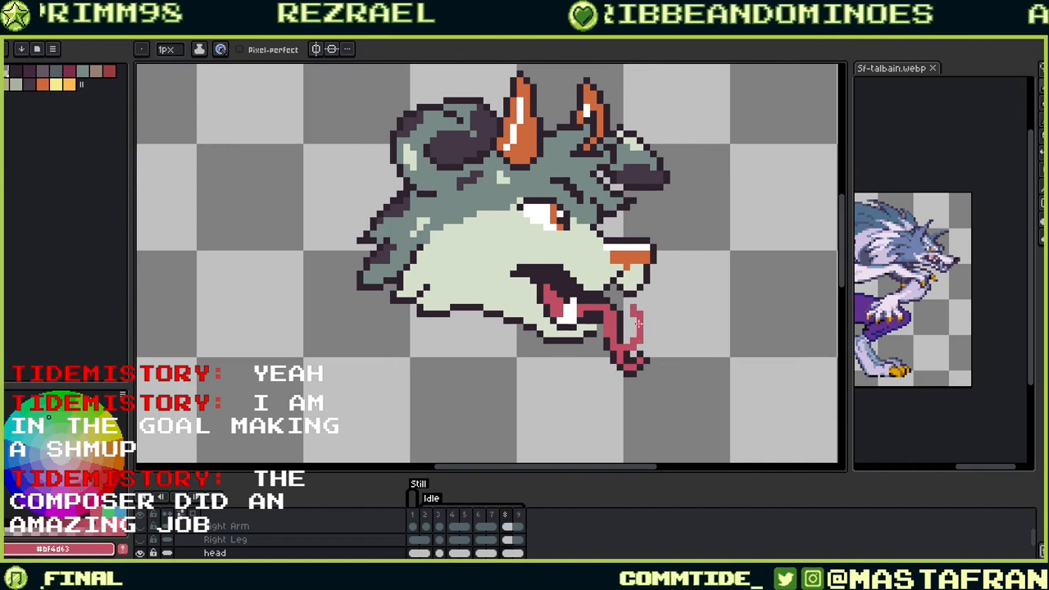
key(ctrl+z)
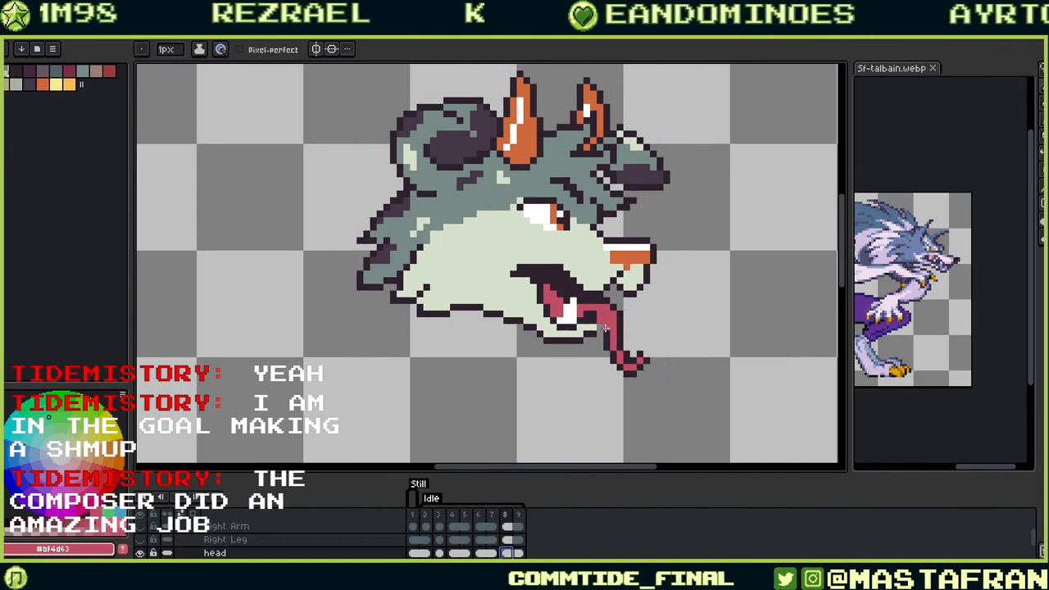
Step: Redraw the tongue on frame 8 with its tip curling upward in #bf4d63, outlined in #2e222f, removing the old hanging tip
drag(634, 328, 634, 313)
alt+click(620, 323)
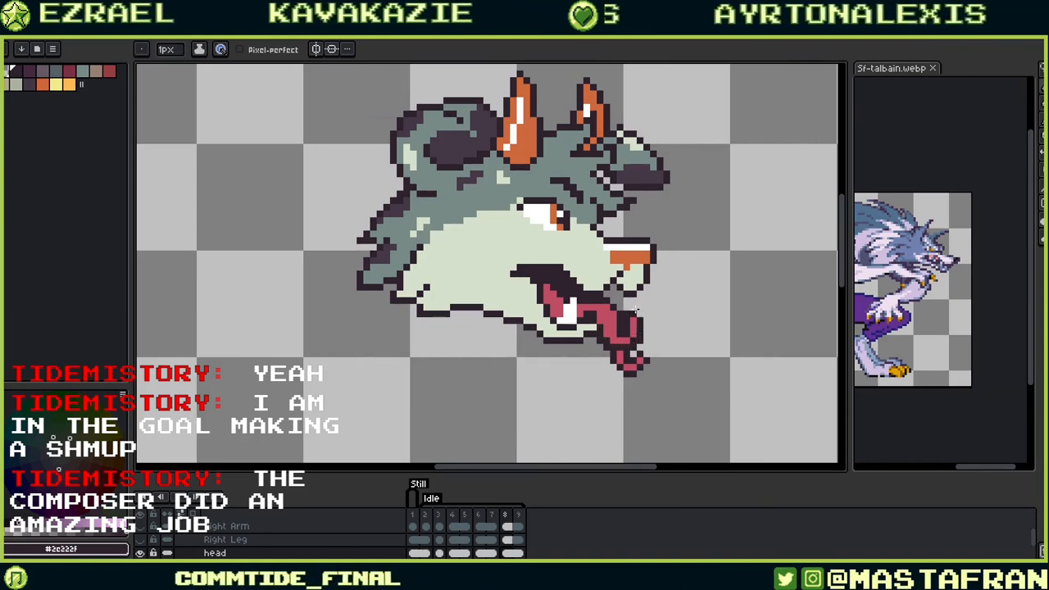
alt+click(632, 320)
click(628, 315)
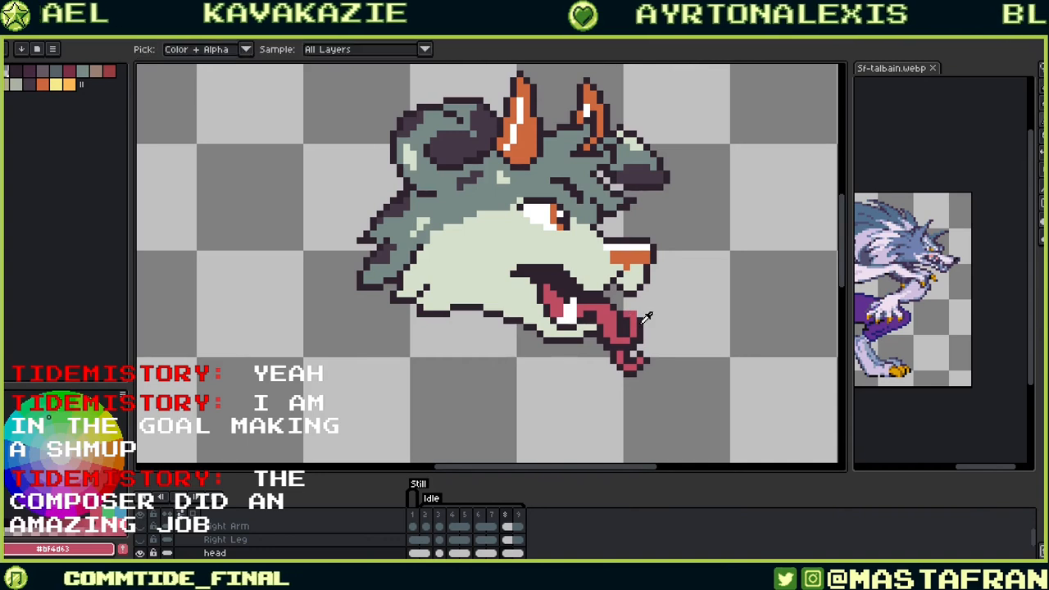
alt+click(641, 320)
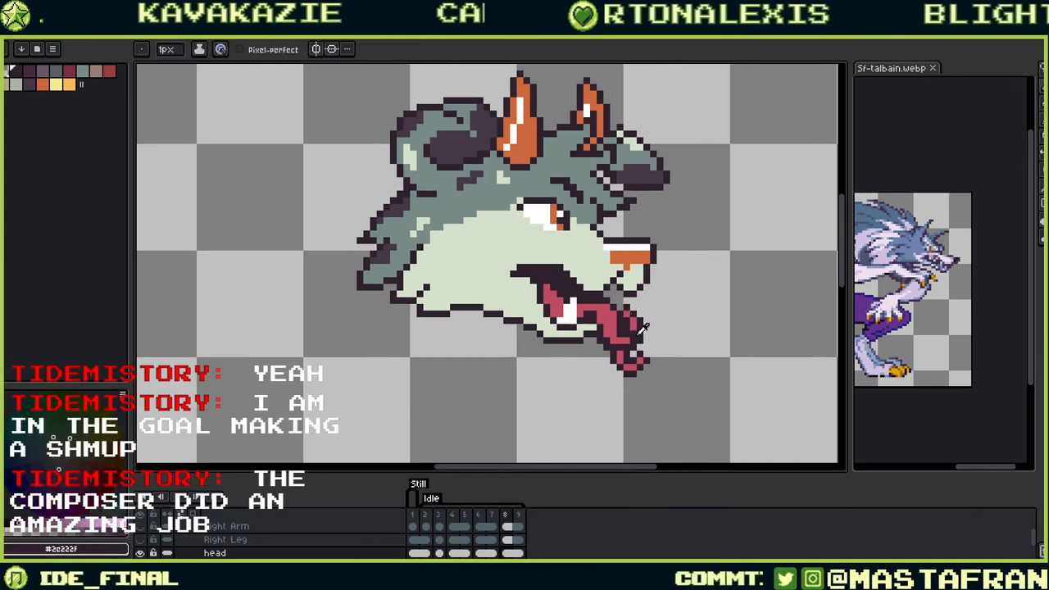
alt+click(620, 332)
alt+click(613, 325)
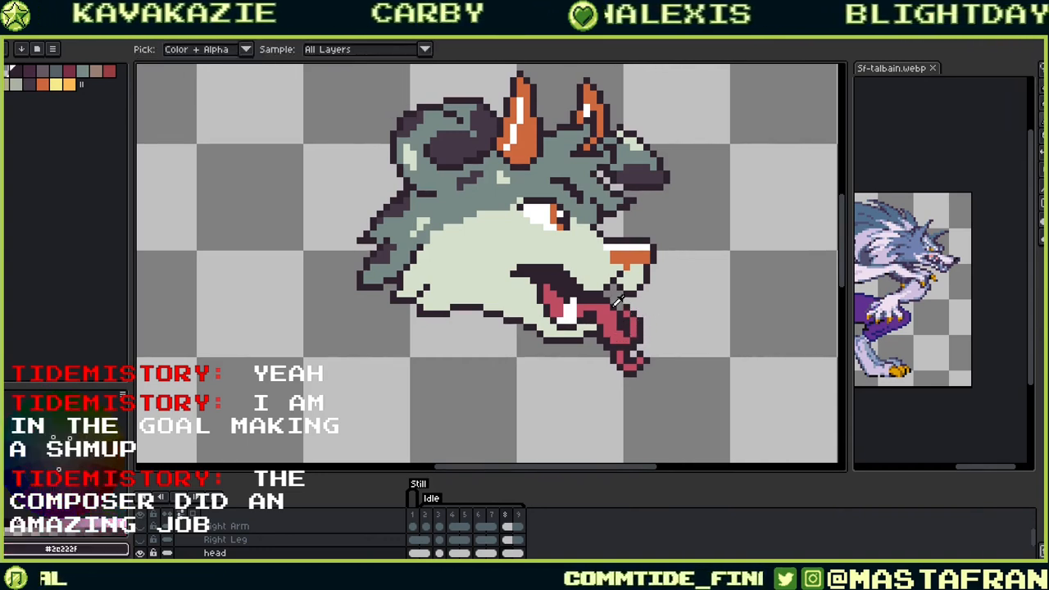
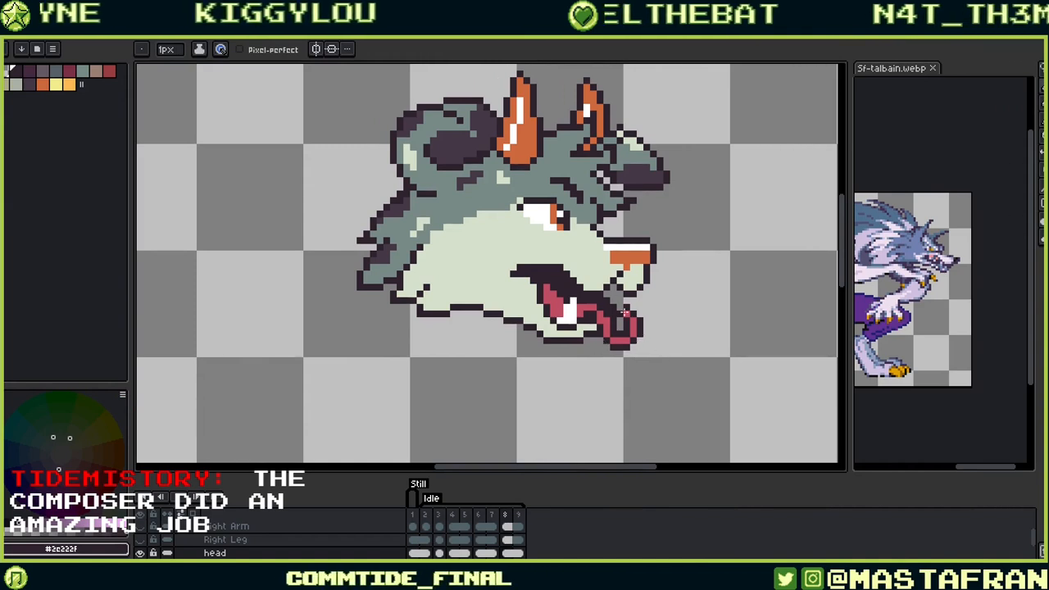
Step: Clean up the curled tongue's outline on frame 8 and trim the lower tooth into a narrower fang with #2e222f
drag(612, 300, 688, 323)
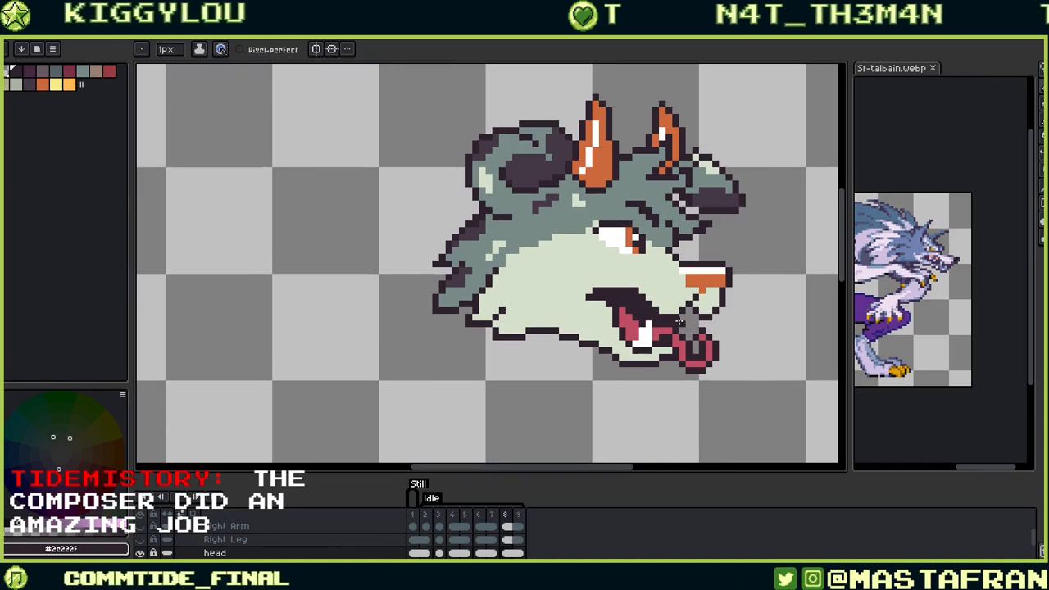
alt+click(705, 351)
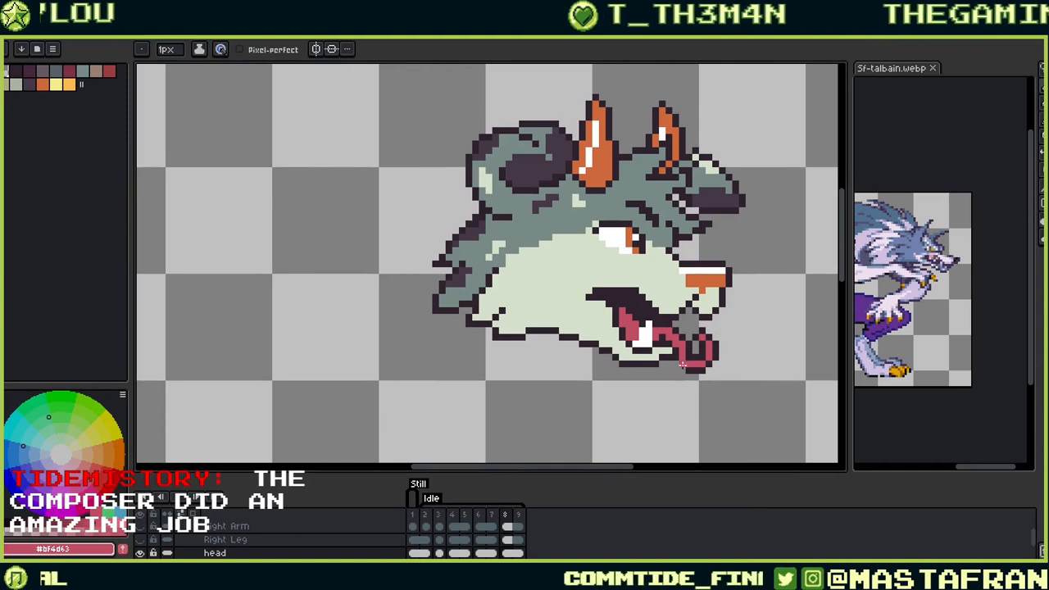
key(alt)
alt+click(666, 332)
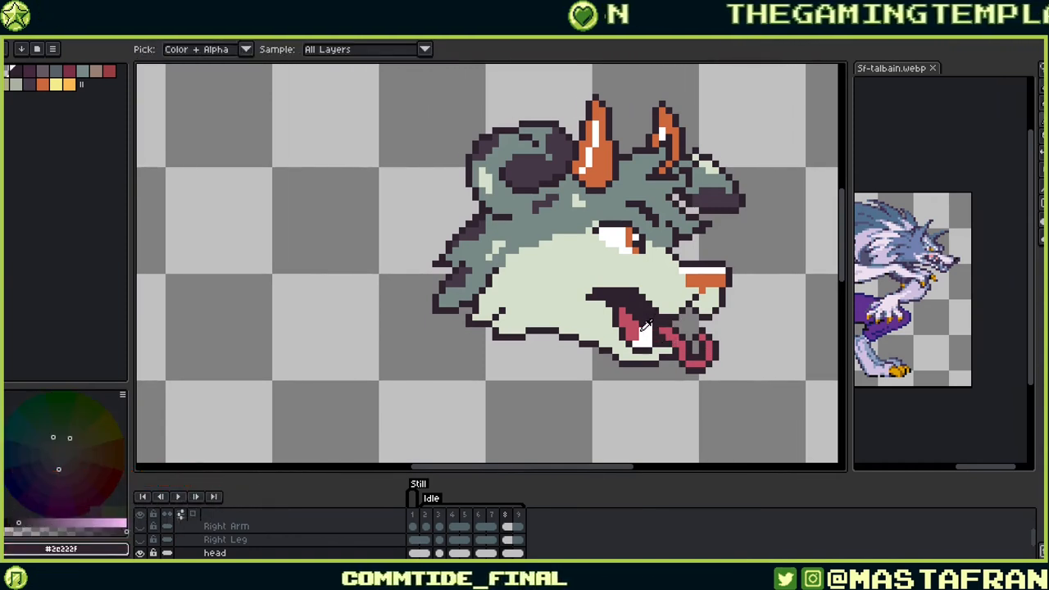
alt+click(645, 324)
alt+click(645, 324)
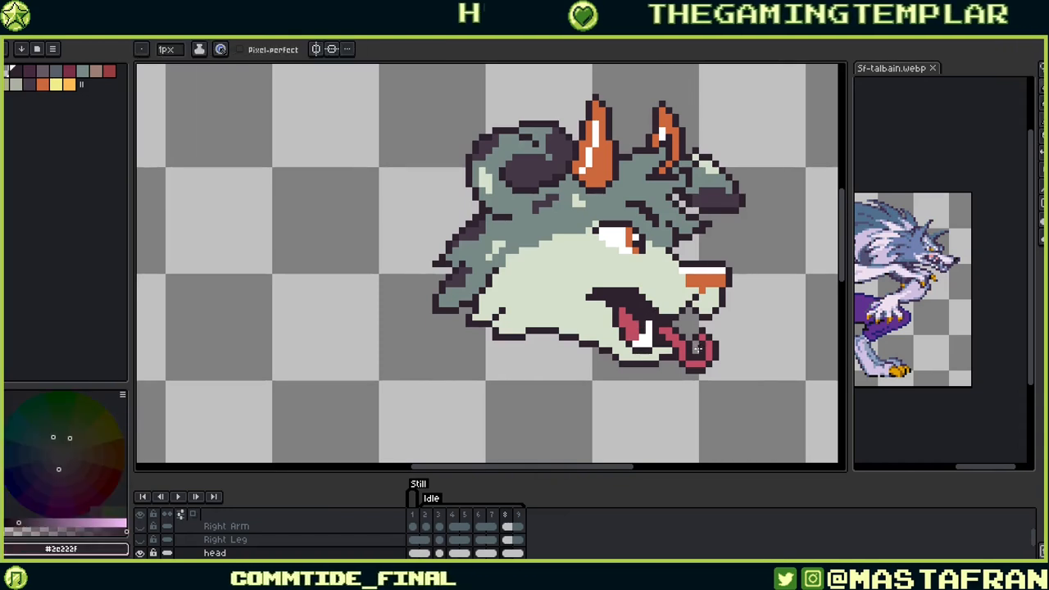
Step: Lower and thin the tongue's base where it crosses the lower lip on frame 8, touching up its outline and the pale jaw
alt+click(636, 329)
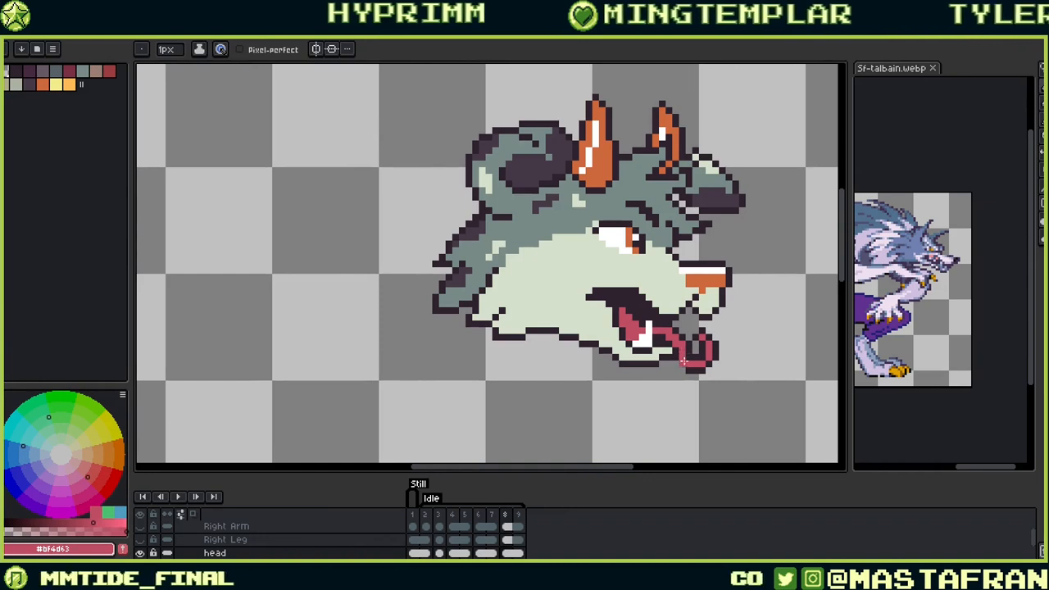
key(alt)
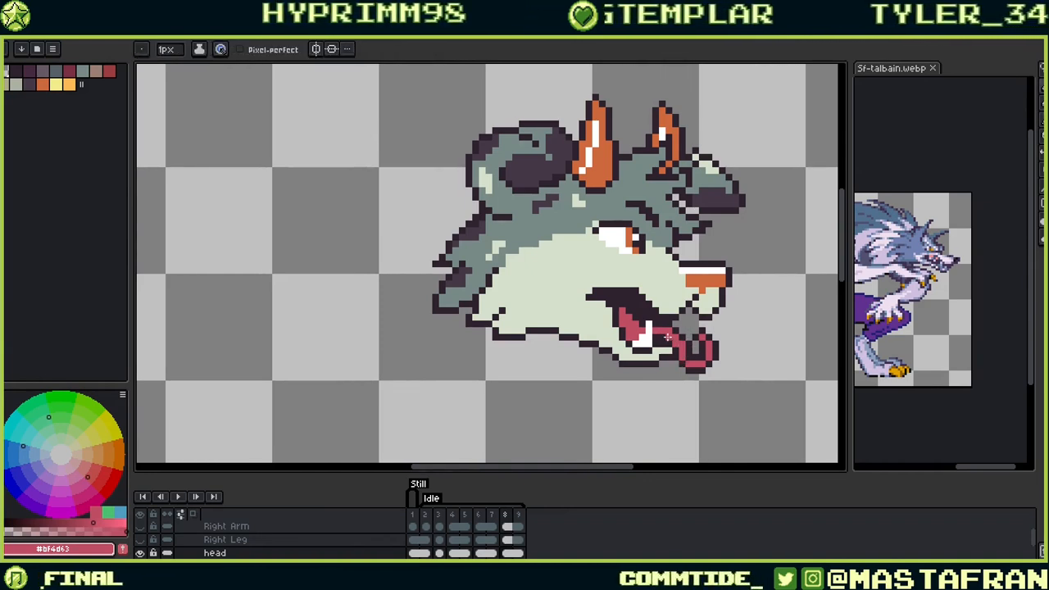
alt+click(672, 317)
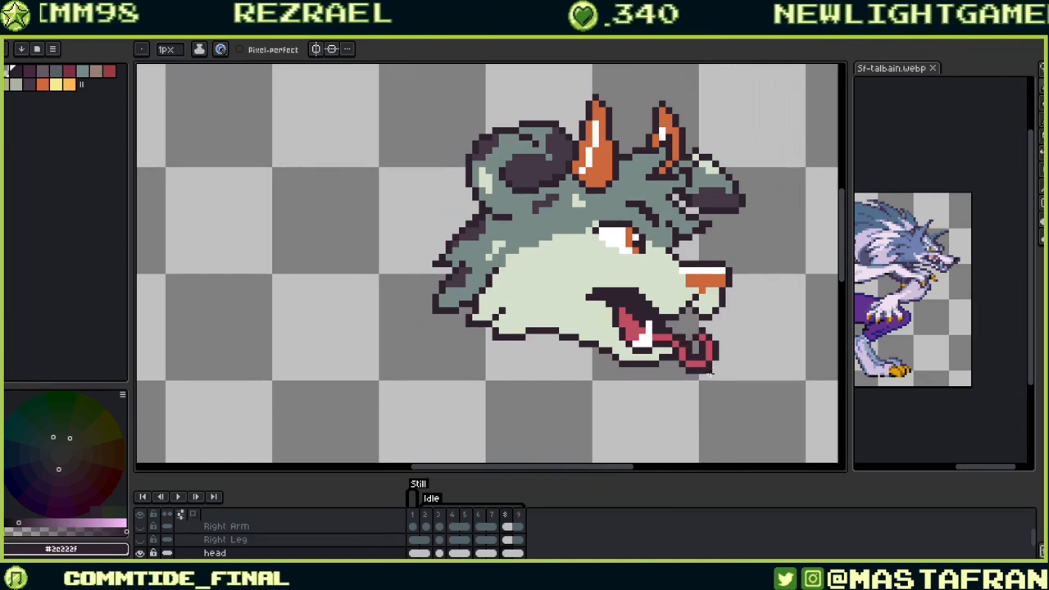
alt+click(666, 359)
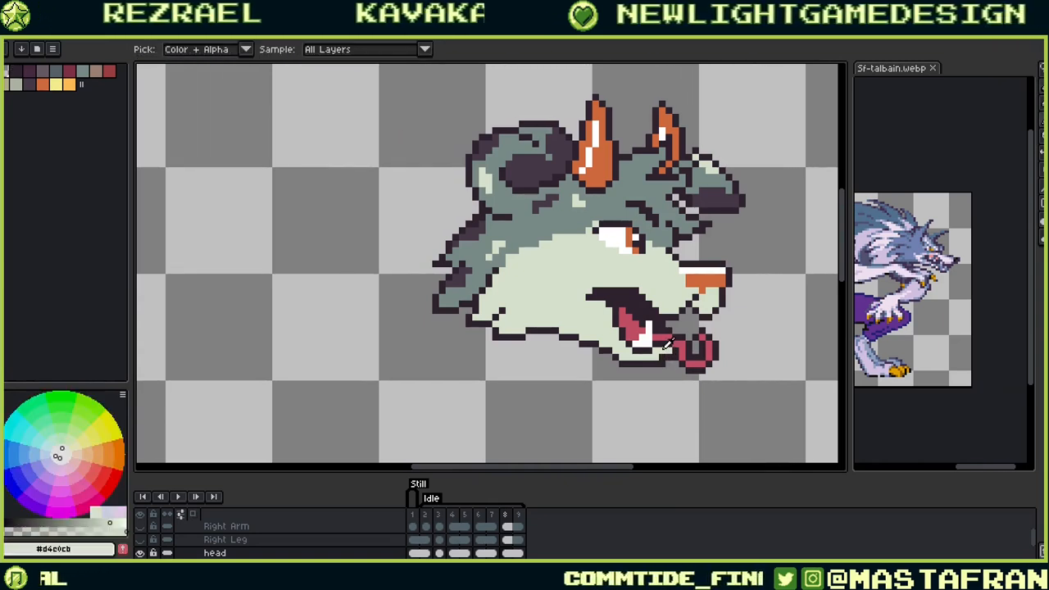
drag(688, 353, 620, 351)
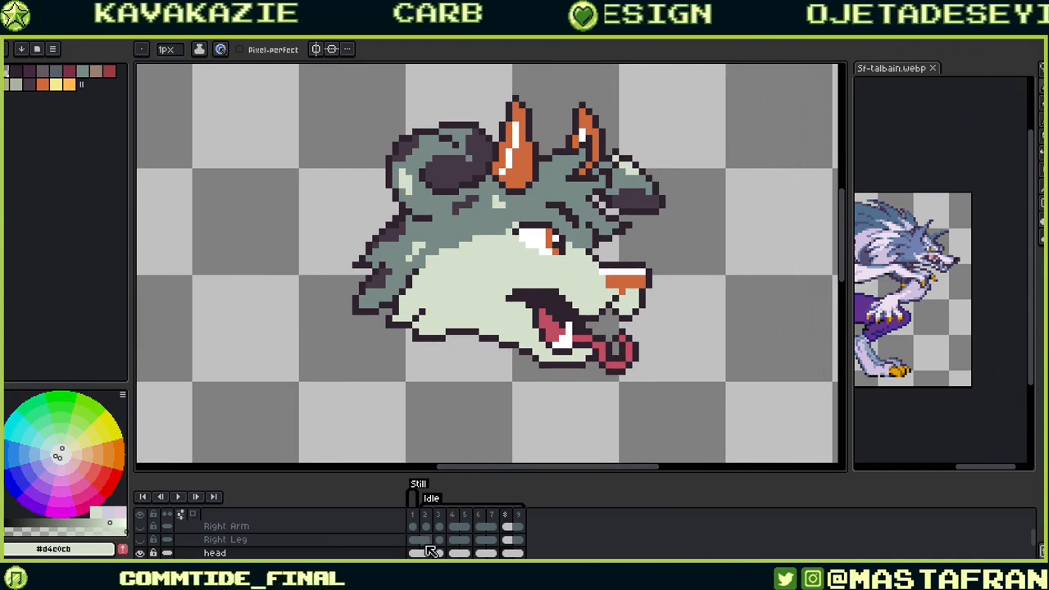
Step: On frame 2, redraw the tongue's tip in #bf4d63 so it sweeps back beneath the chin
click(425, 552)
key(i)
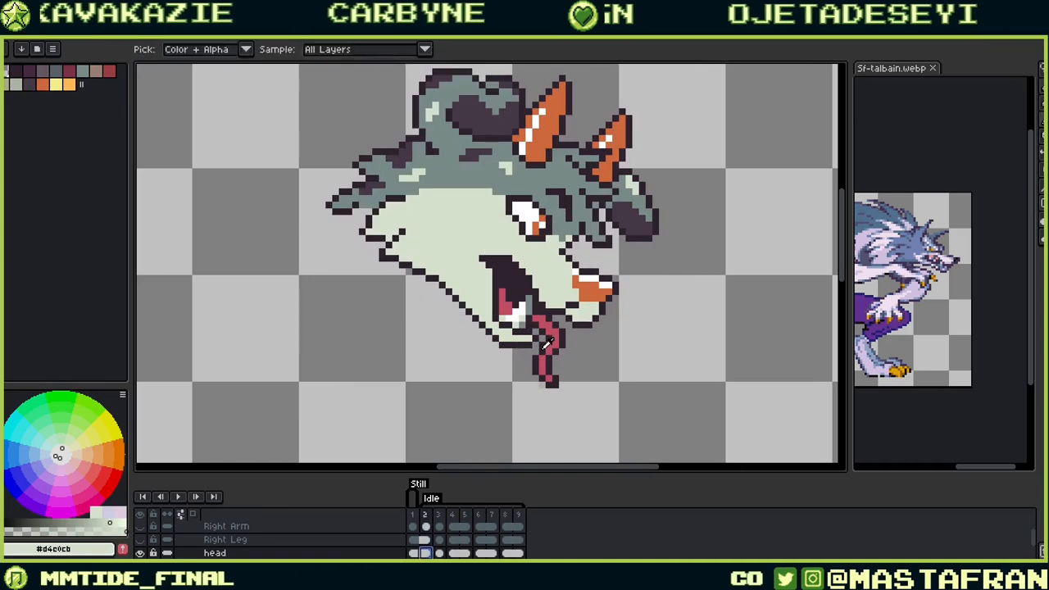
click(548, 343)
click(539, 365)
key(b)
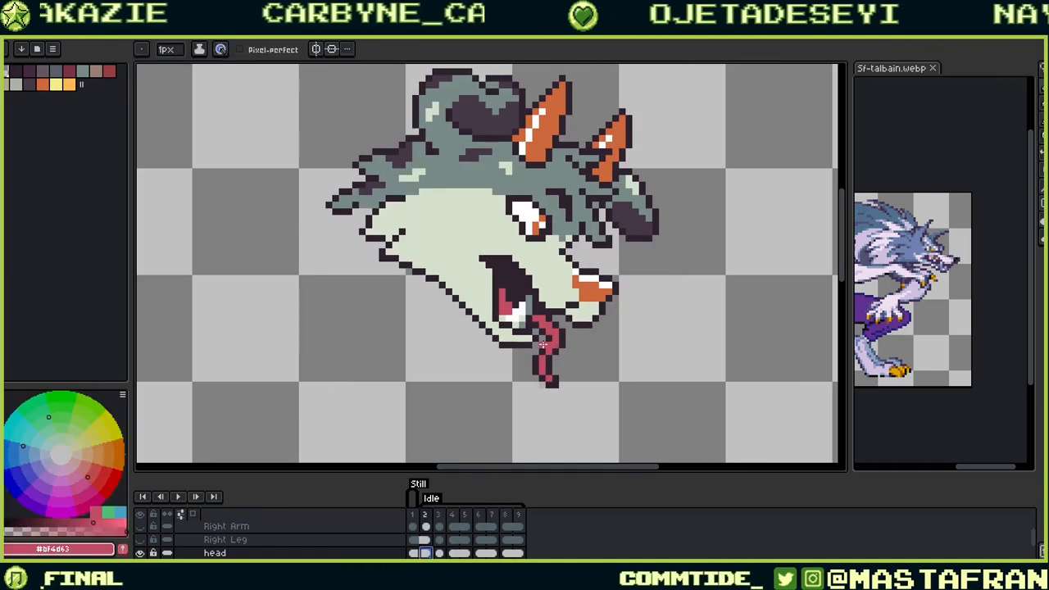
key(i)
key(b)
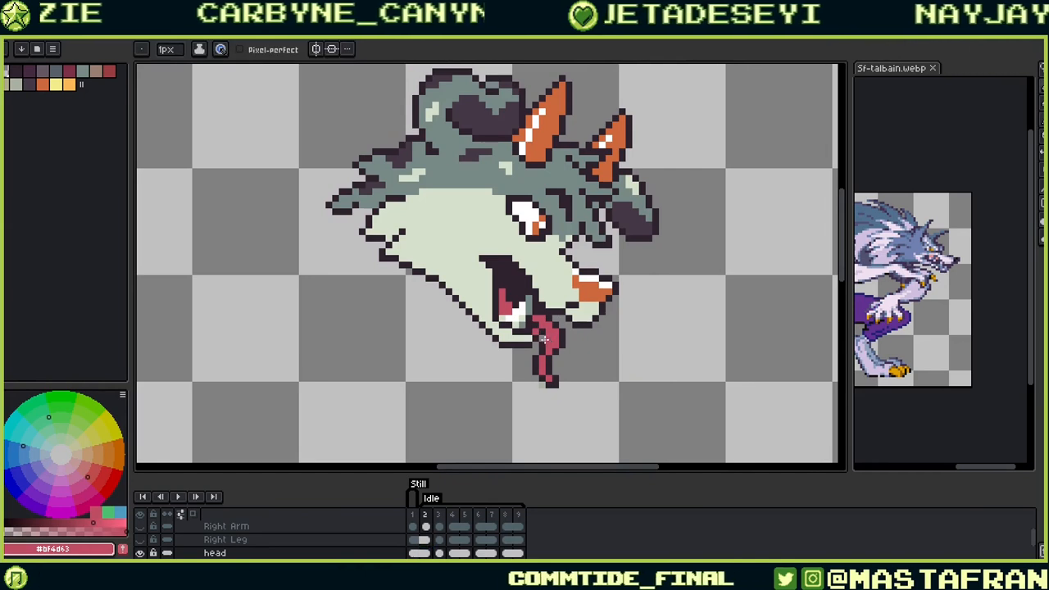
key(i)
Step: Touch up the bend of the tongue under the chin on frame 2 with #2e222f and #bf4d63
click(549, 381)
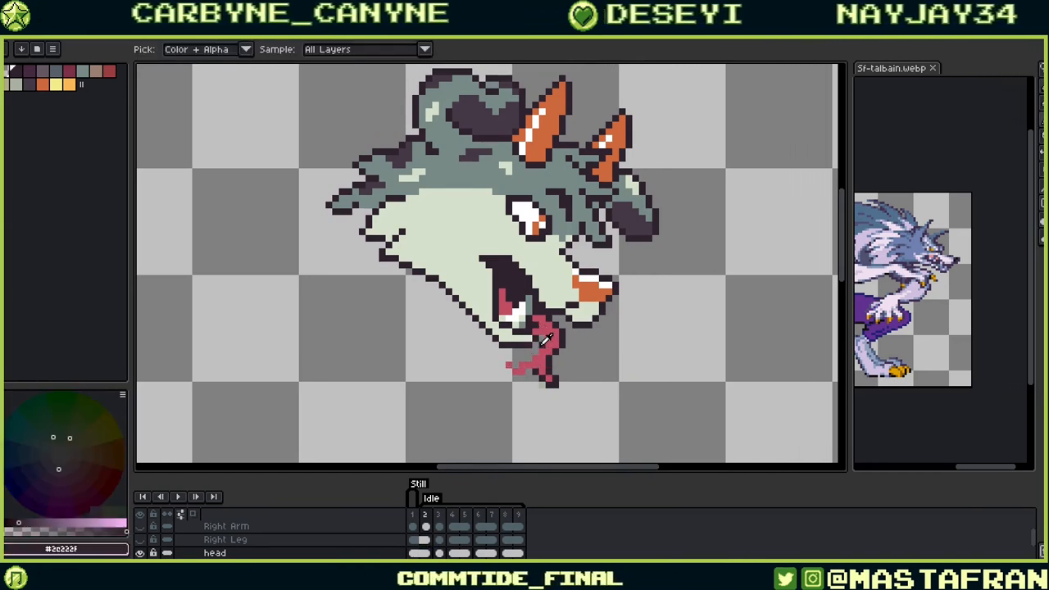
key(b)
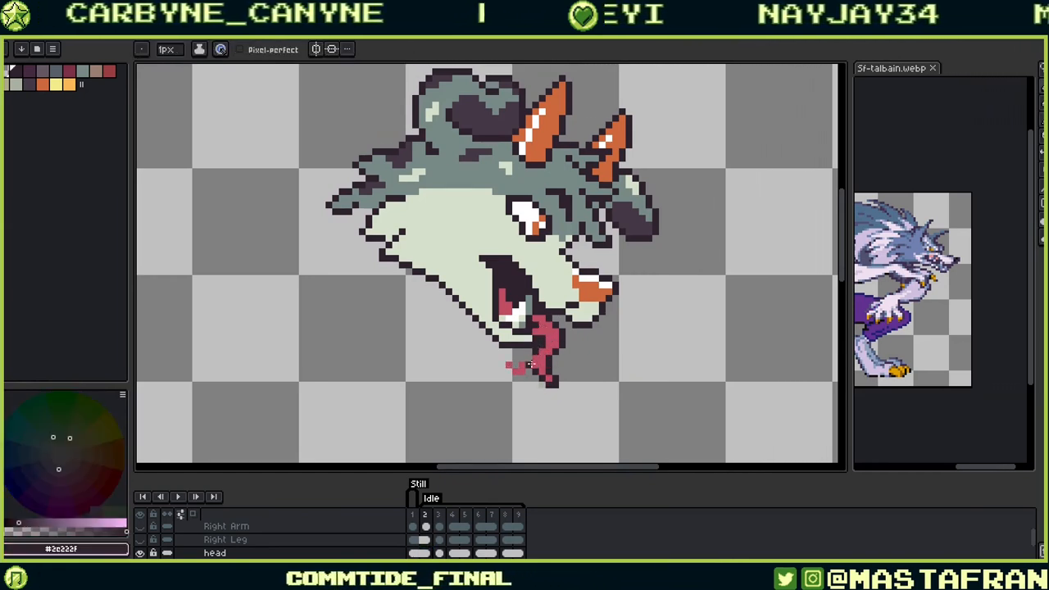
key(i)
click(531, 363)
key(b)
key(i)
click(548, 338)
key(b)
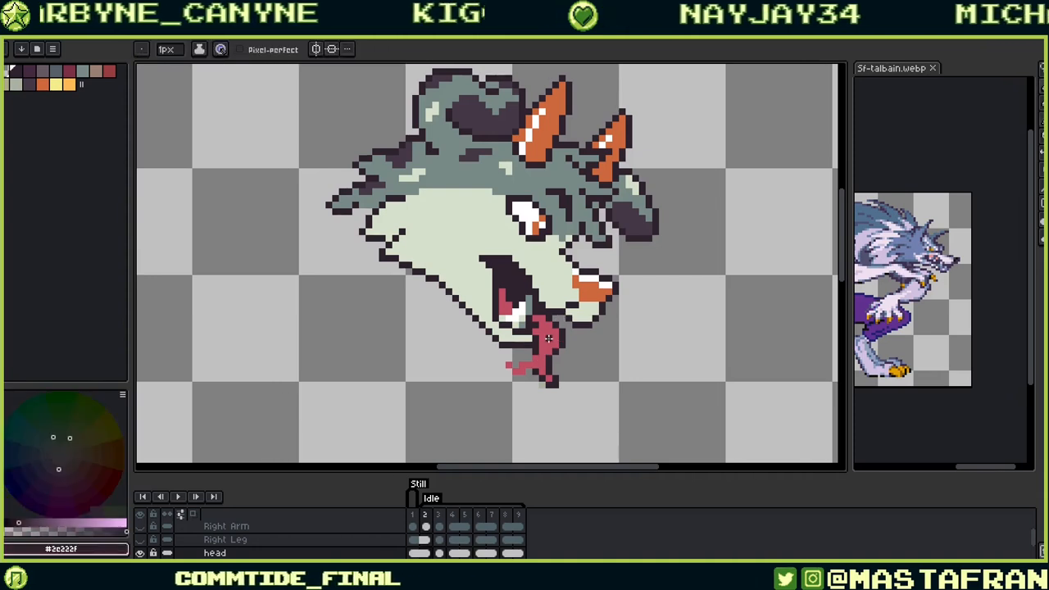
Step: Narrow the tongue's front edge on frame 2 with a #2e222f outline and erase the old hanging tip
key(i)
click(542, 330)
click(540, 317)
key(b)
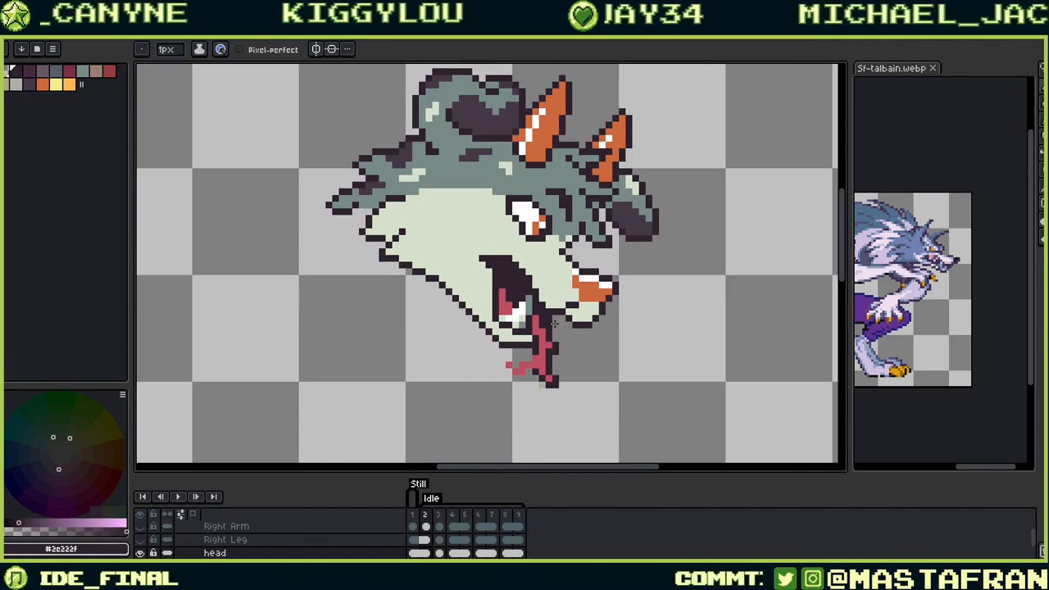
key(i)
key(b)
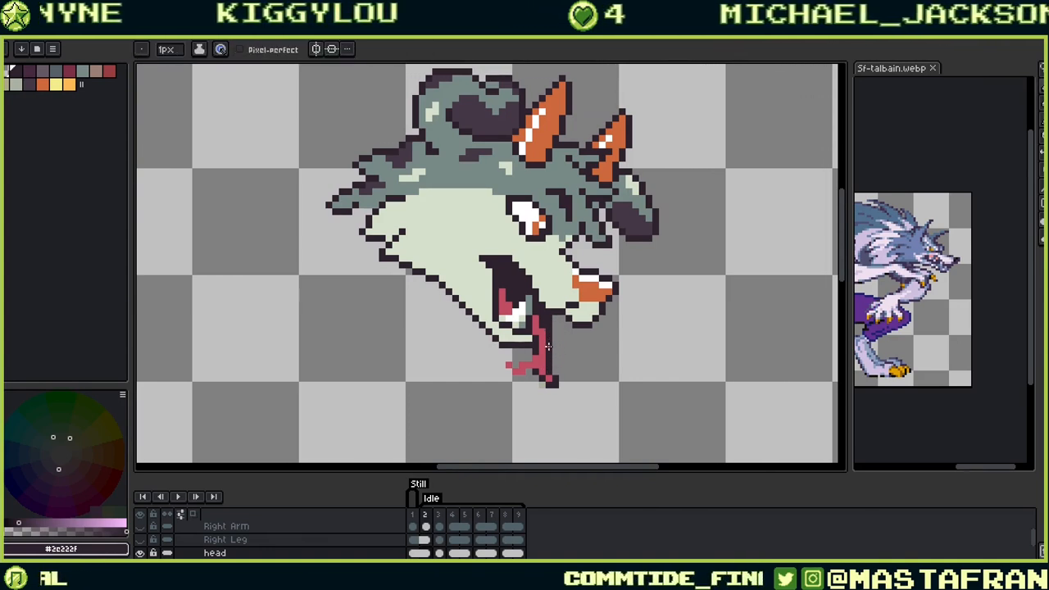
key(i)
key(b)
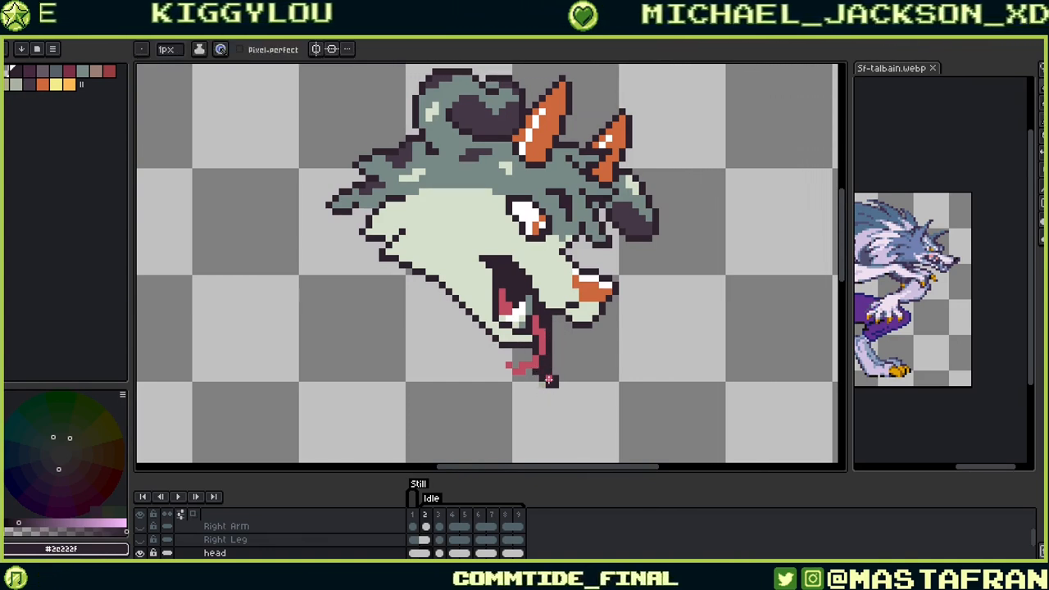
right_click(553, 381)
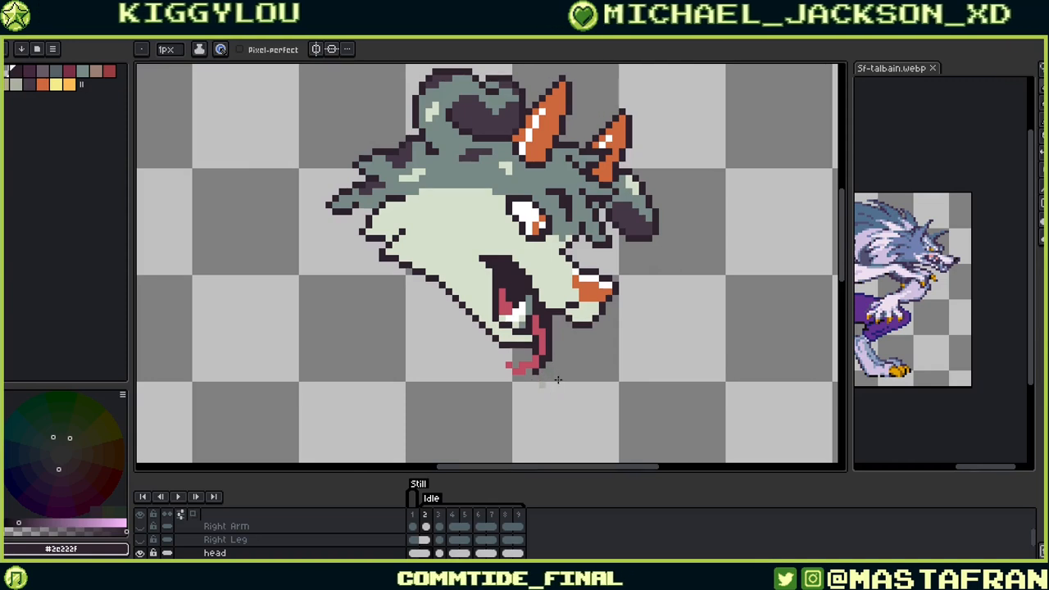
Step: Outline the swept-back tongue tip on frame 2 in #2e222f with a pointed, upturned end, and thin the tongue near the lip
click(516, 364)
click(503, 364)
click(509, 371)
drag(516, 377, 529, 378)
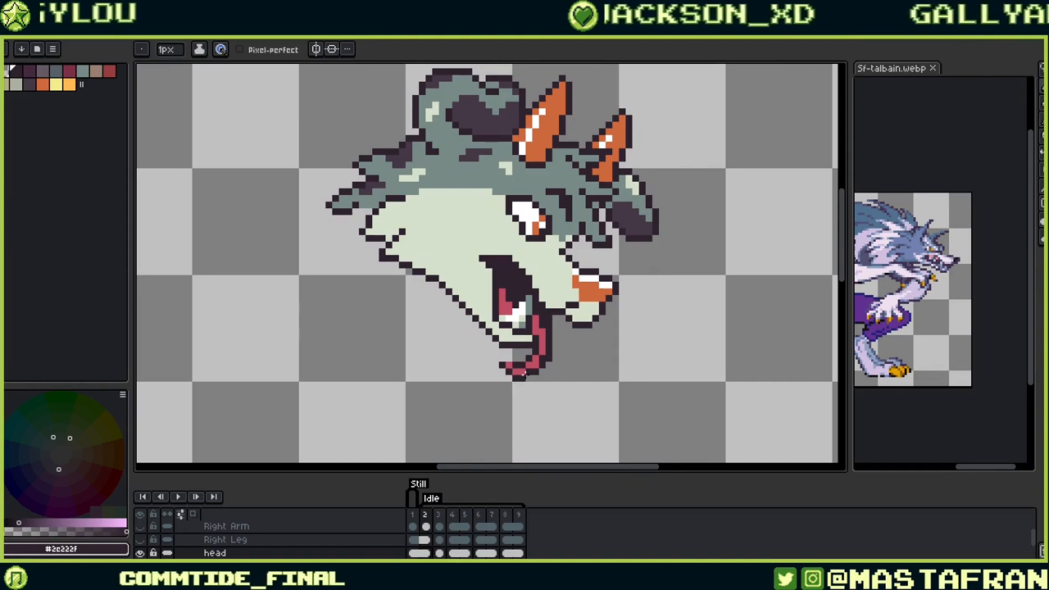
click(499, 362)
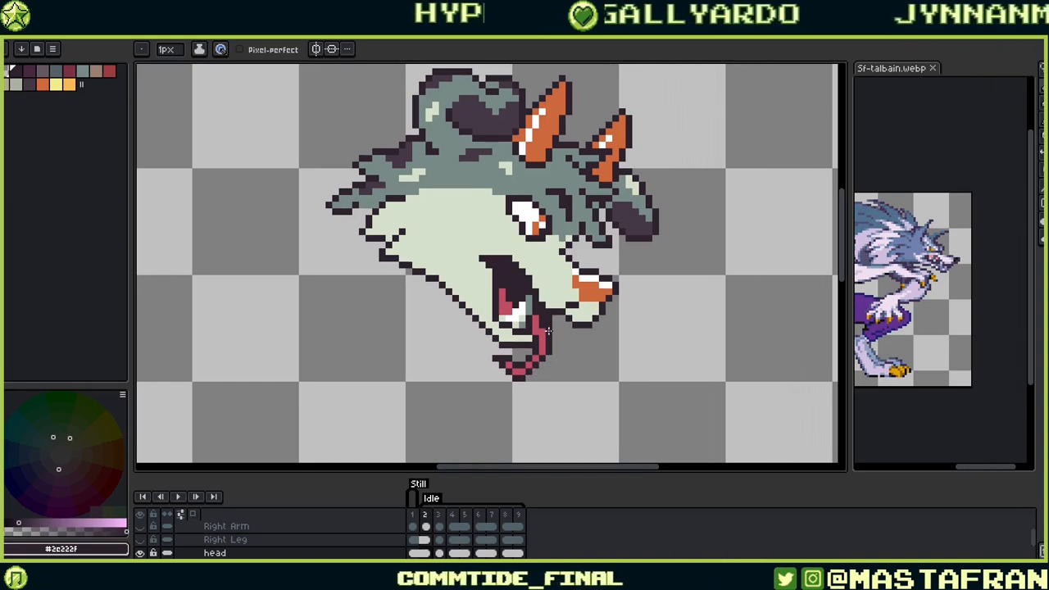
key(i)
key(b)
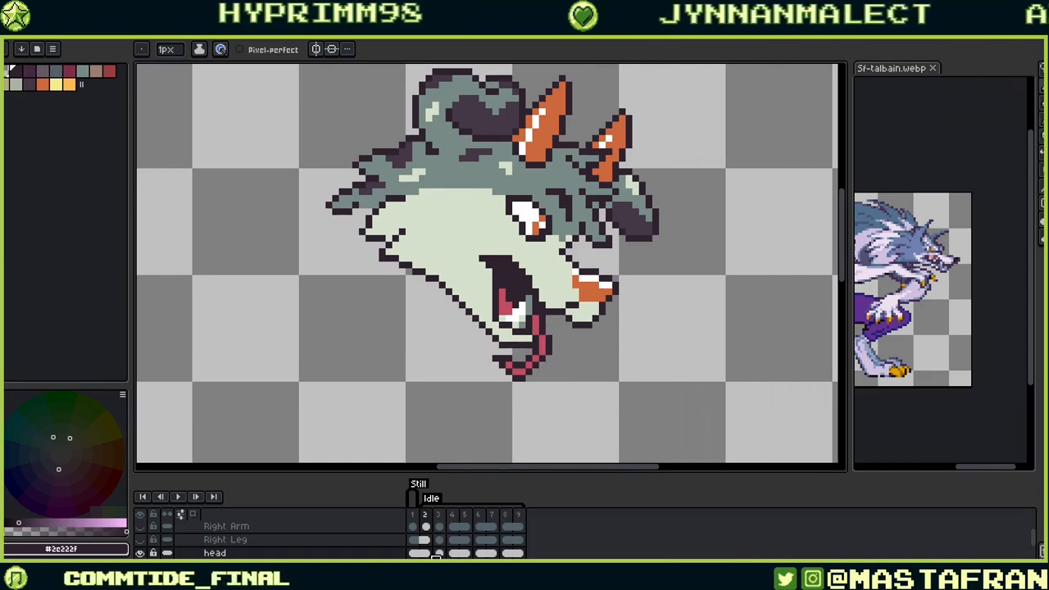
Step: Turn on onion skinning at frame 3 and narrow the upper part of the tongue with #2e222f
key(Right)
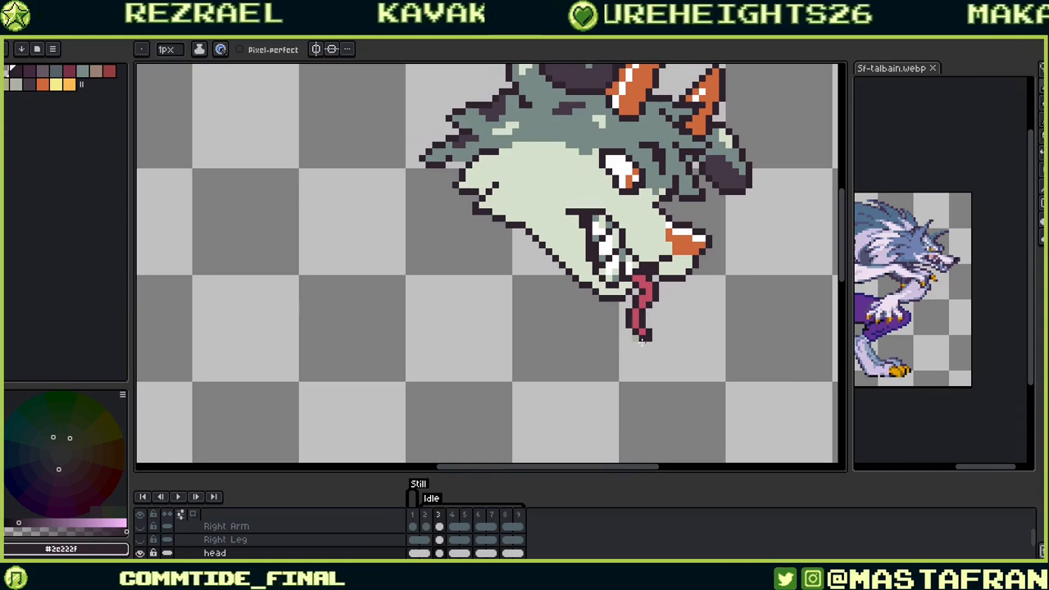
key(alt)
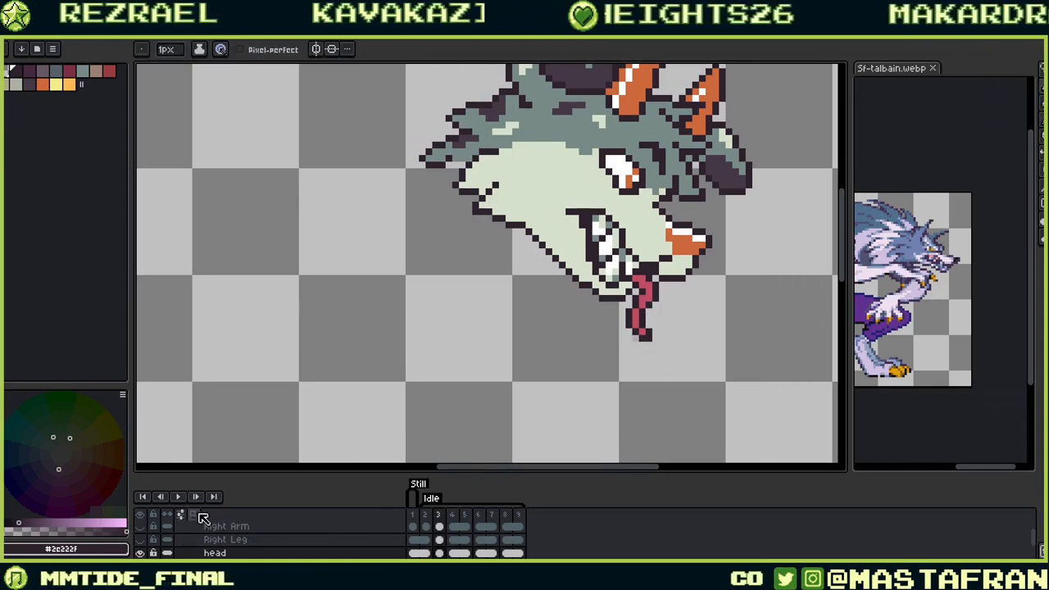
click(192, 514)
key(alt)
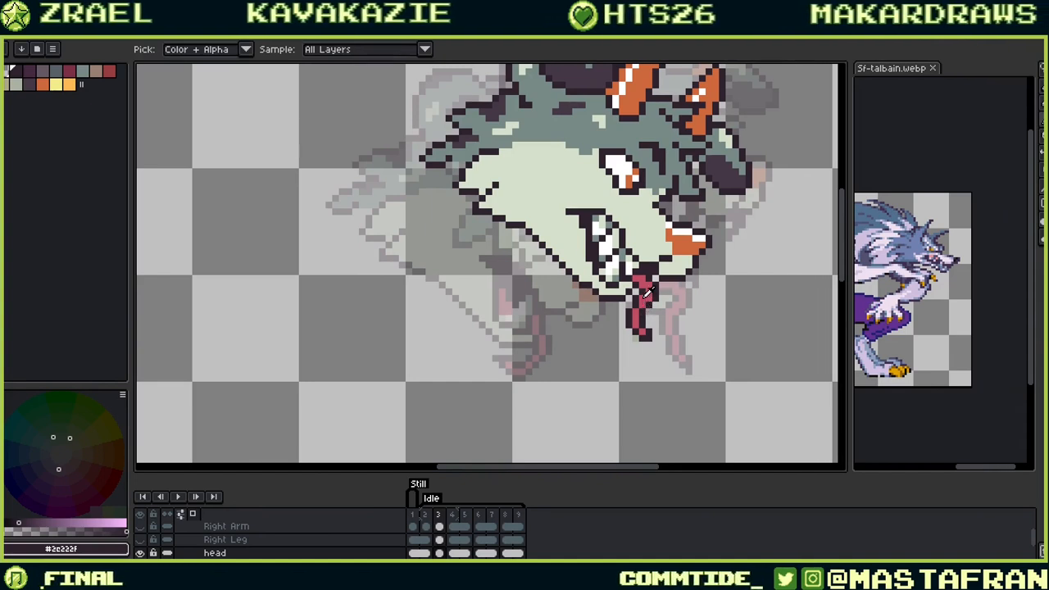
alt+click(642, 293)
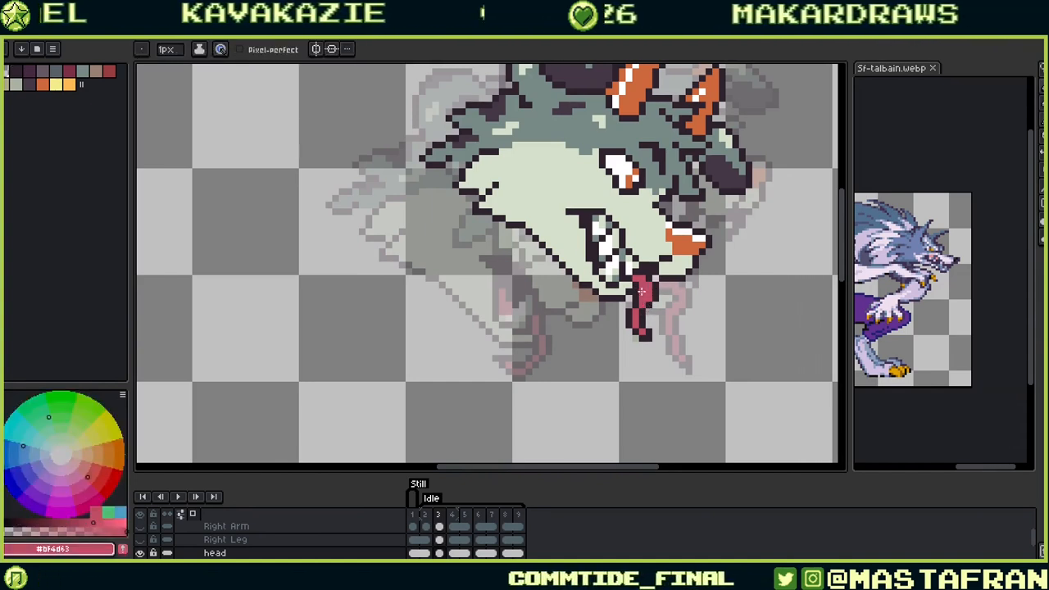
key(alt)
alt+click(652, 276)
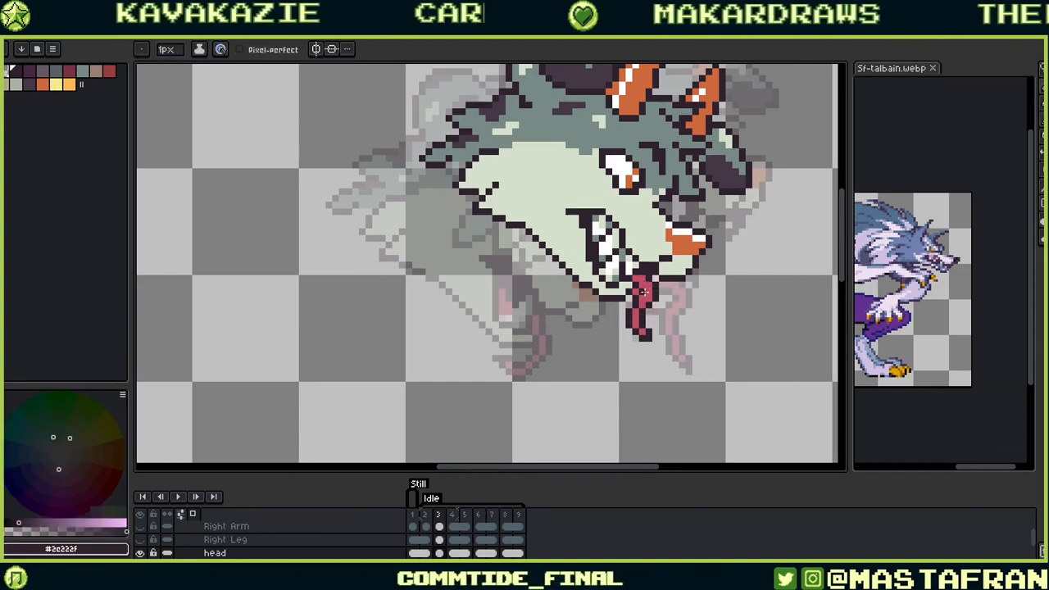
key(ctrl+z)
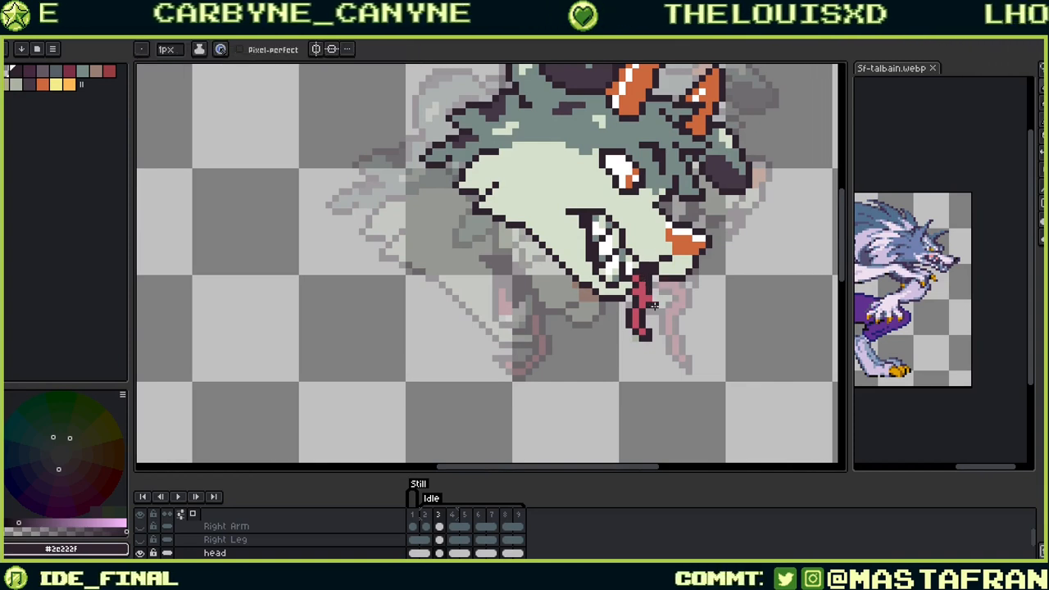
Step: Redraw the tongue on frame 3 as a thin #bf4d63 strand sweeping back below the jaw, removing the old hanging tip
alt+click(641, 280)
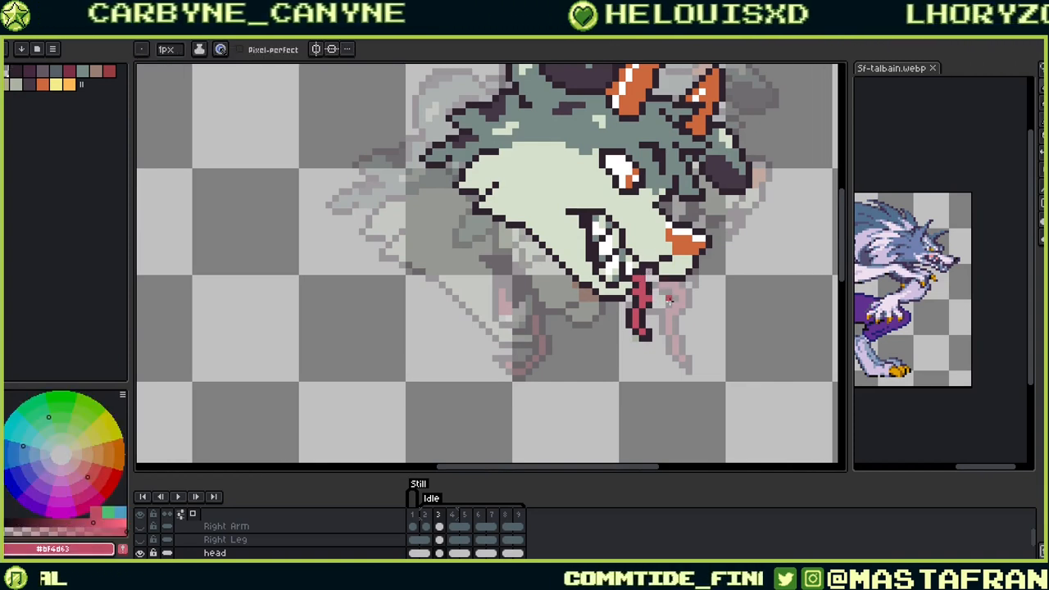
drag(693, 325, 755, 325)
alt+click(709, 278)
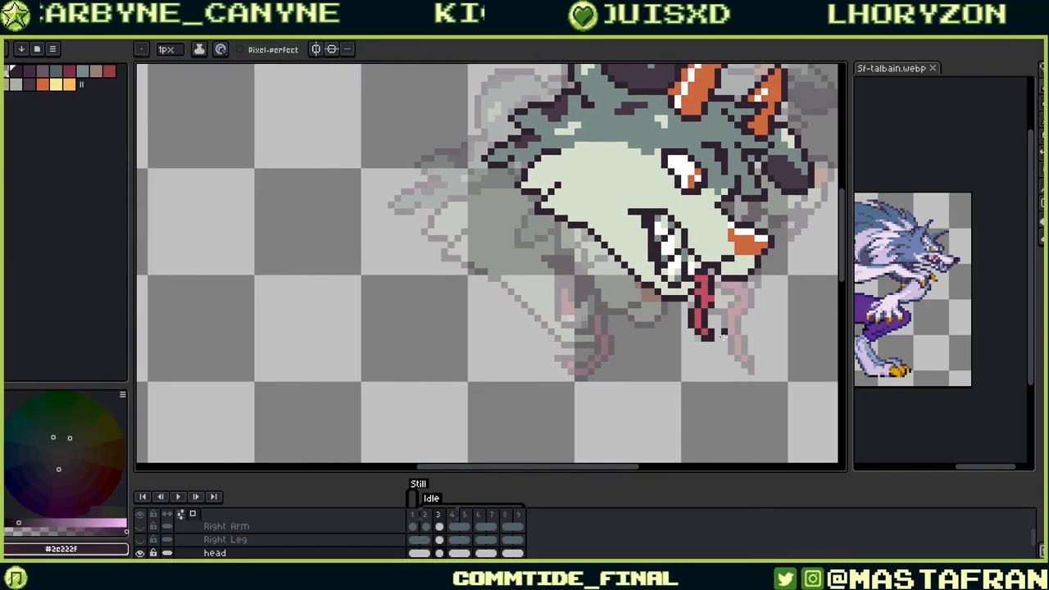
key(alt)
alt+click(706, 299)
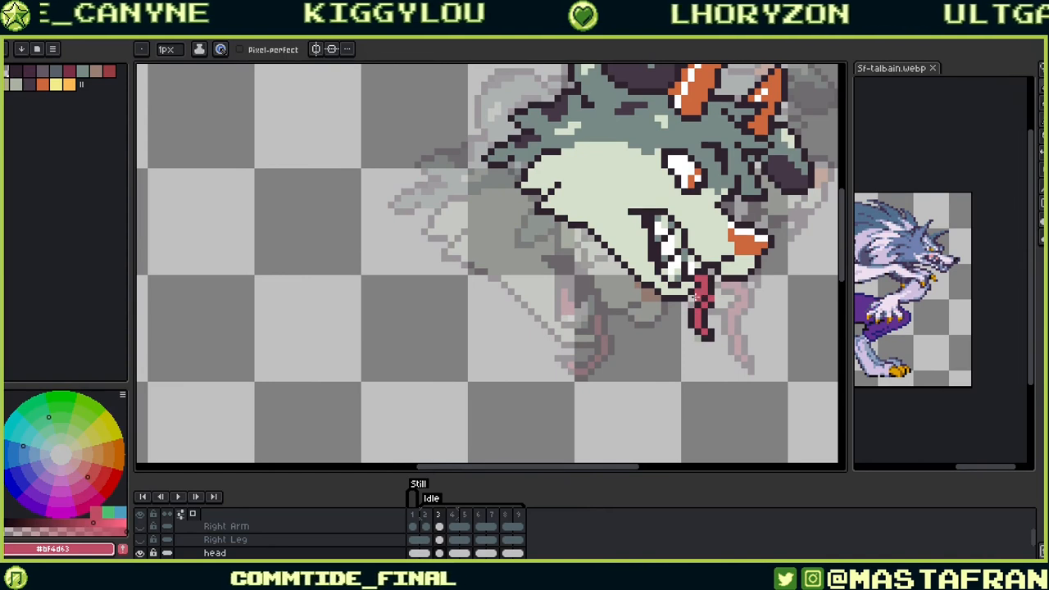
drag(698, 298, 631, 338)
drag(698, 316, 706, 338)
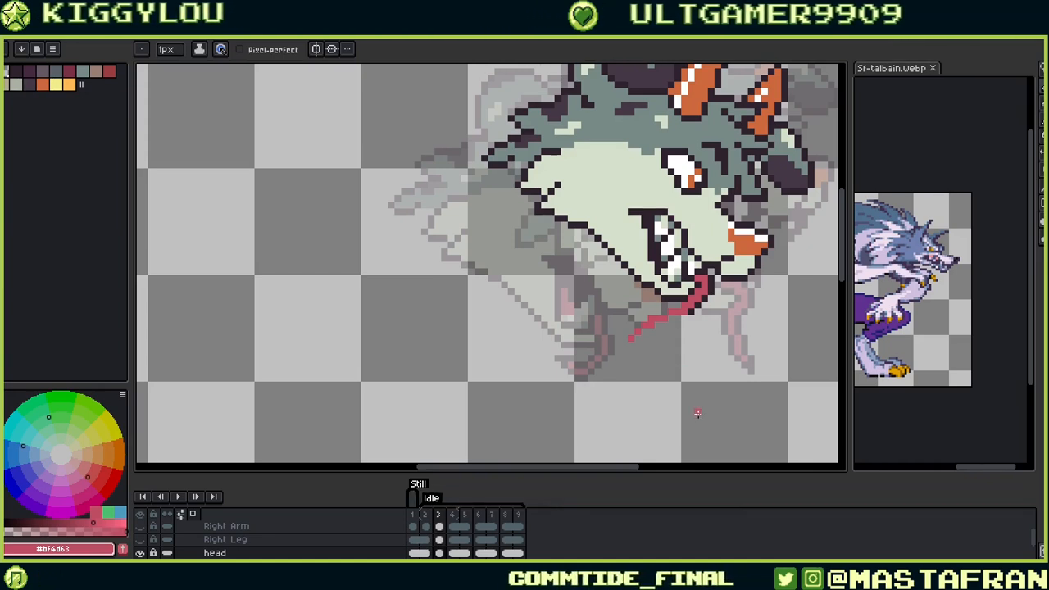
Step: Sketch a long #bf4d63 tongue on frame 4 extending forward with an upturned curl, and compare it with frame 6
key(Right)
drag(726, 356, 569, 412)
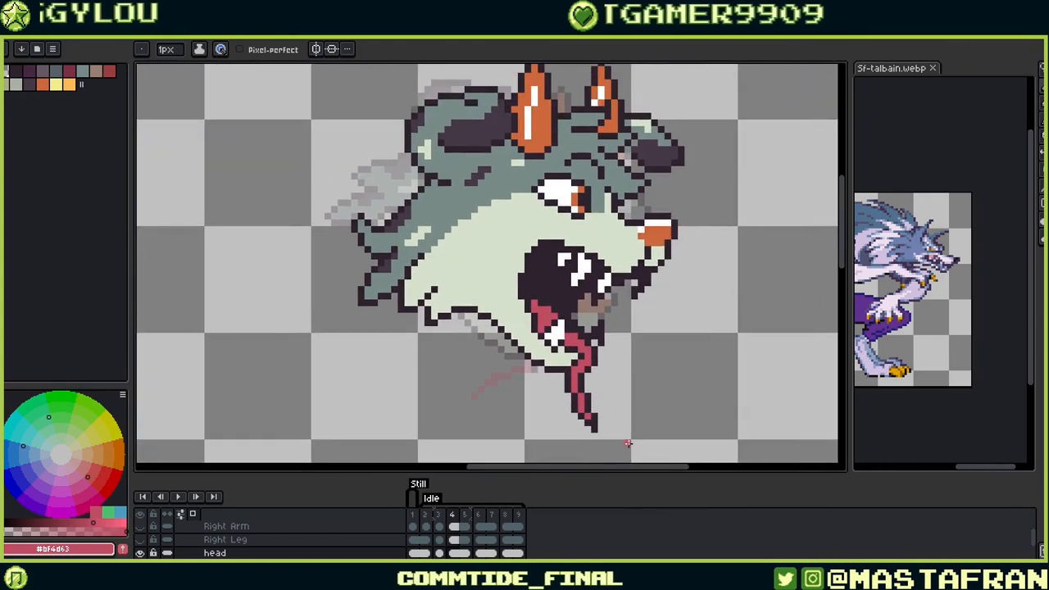
key(i)
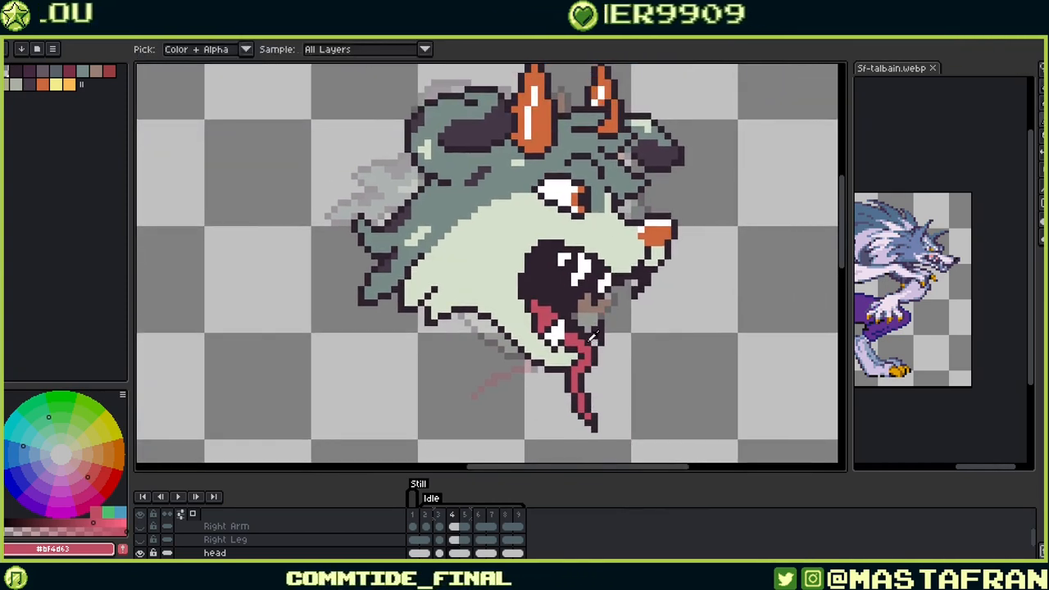
key(b)
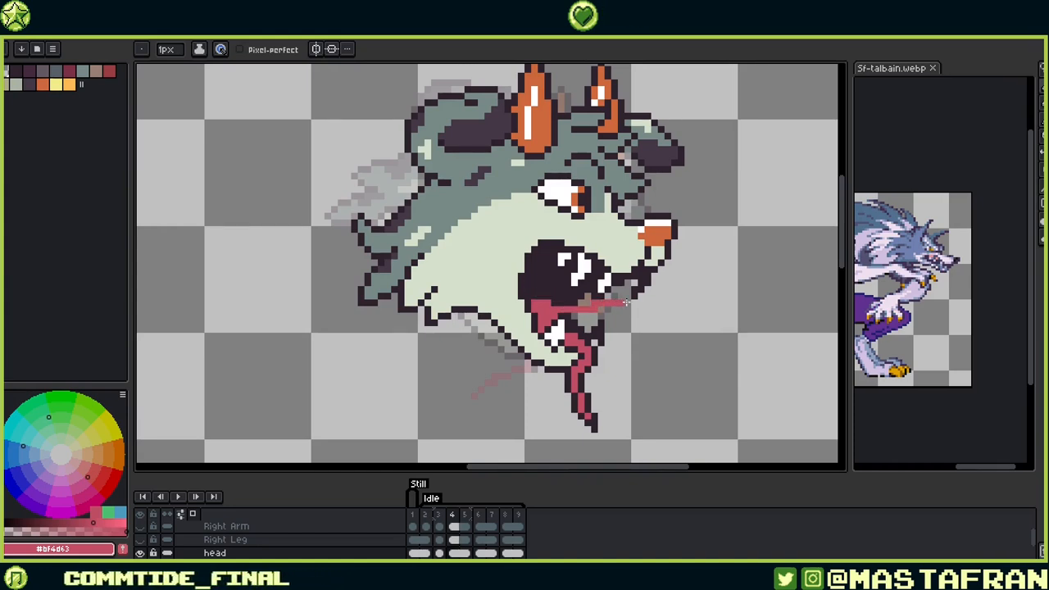
key(ctrl+z)
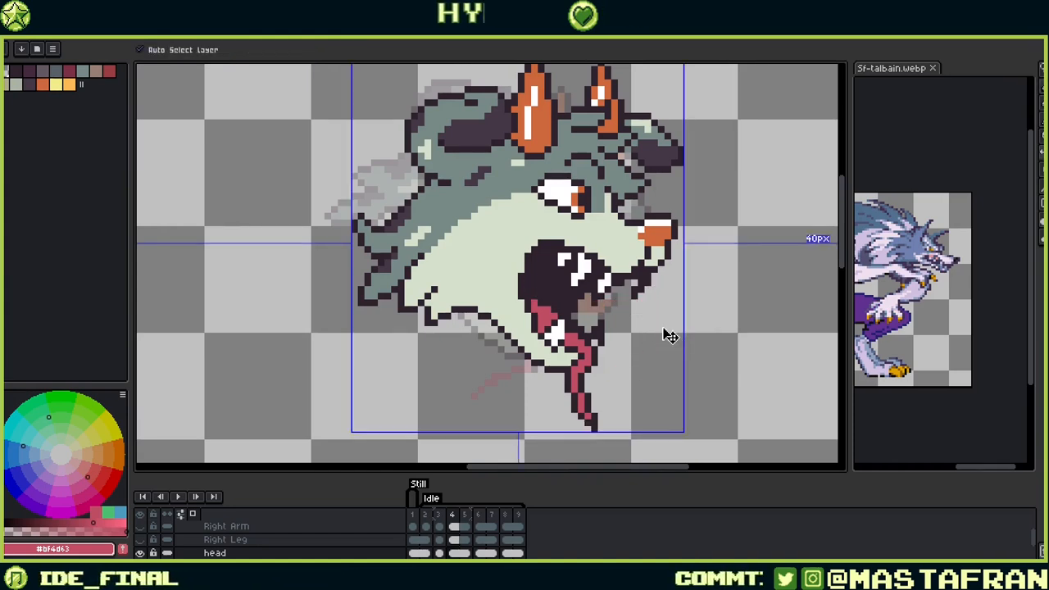
mouse_move(551, 313)
mouse_down()
mouse_move(592, 317)
mouse_move(631, 354)
mouse_move(689, 328)
mouse_move(668, 297)
mouse_up()
key(period)
key(period)
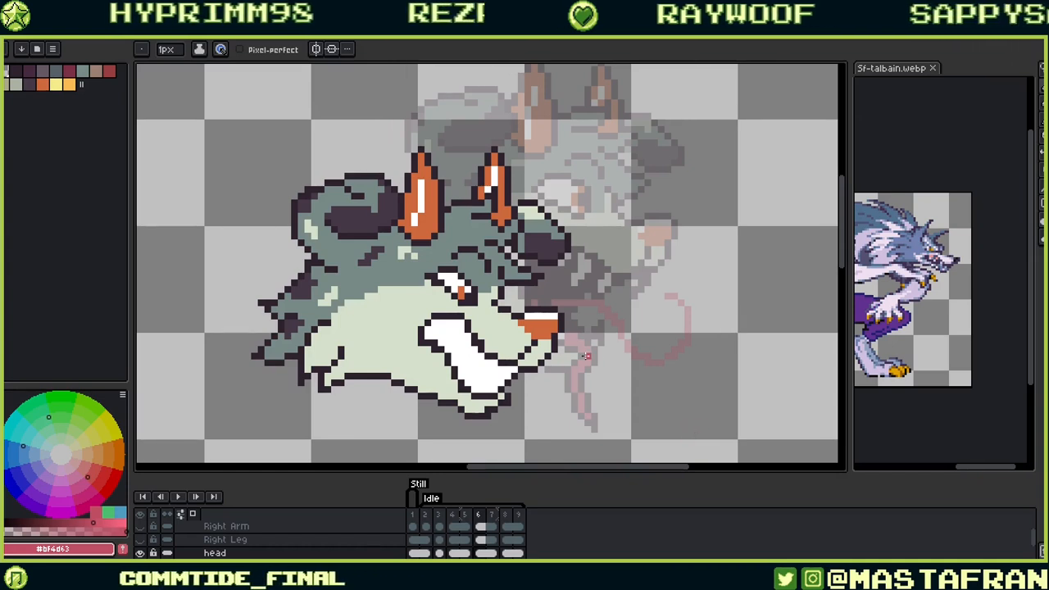
Step: Return to frame 4, widen the curling tongue's base in #bf4d63 and erase the old hanging tongue
key(Left)
key(Left)
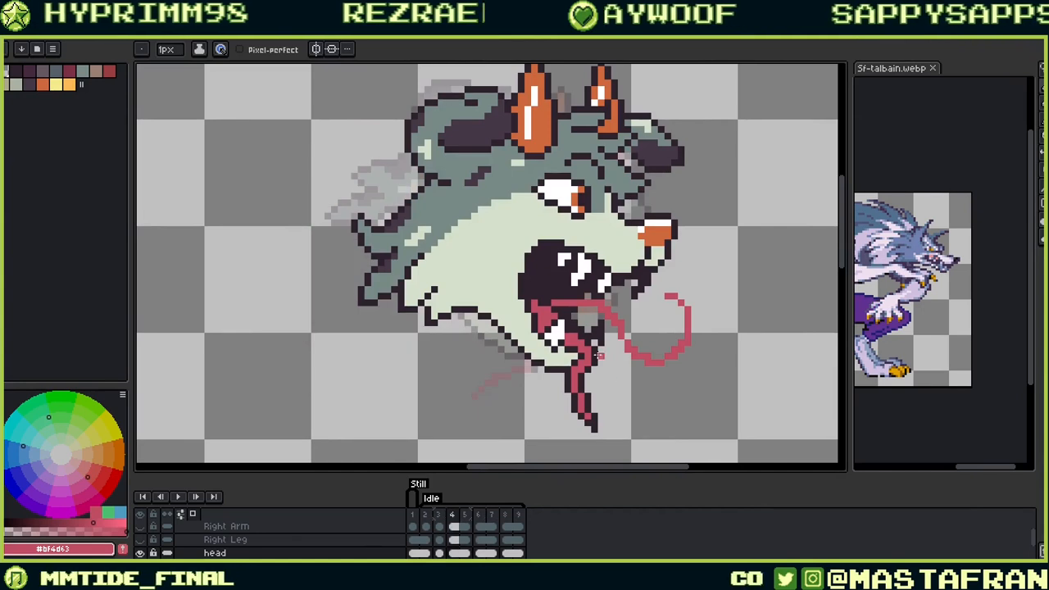
mouse_move(572, 383)
mouse_down()
mouse_move(598, 425)
mouse_move(583, 388)
mouse_up()
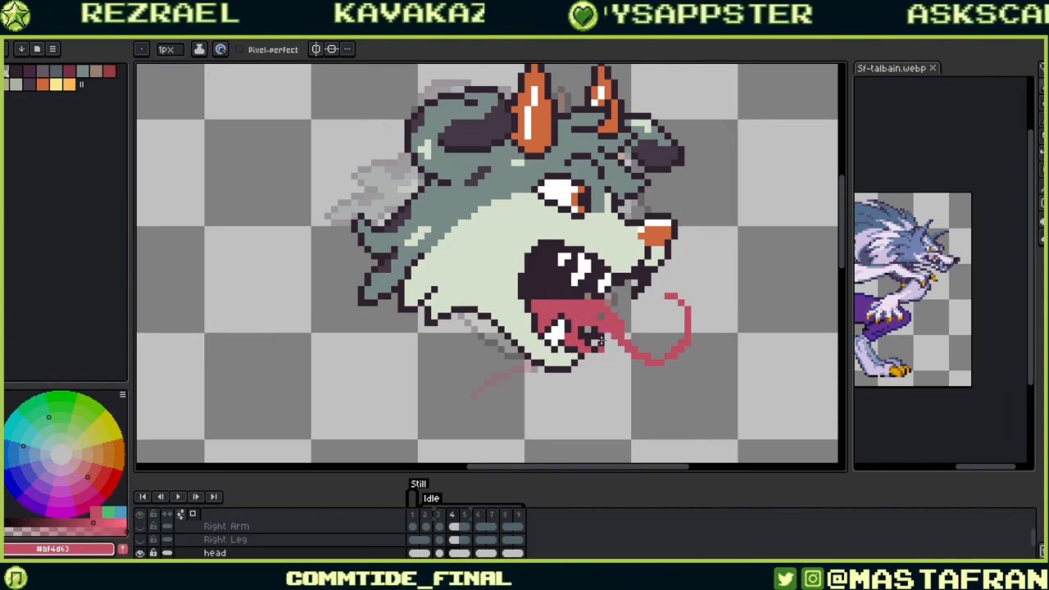
Step: Rebuild the lower lip and chin edge on frame 4 with a #2e222f outline and the pale jaw color
key(i)
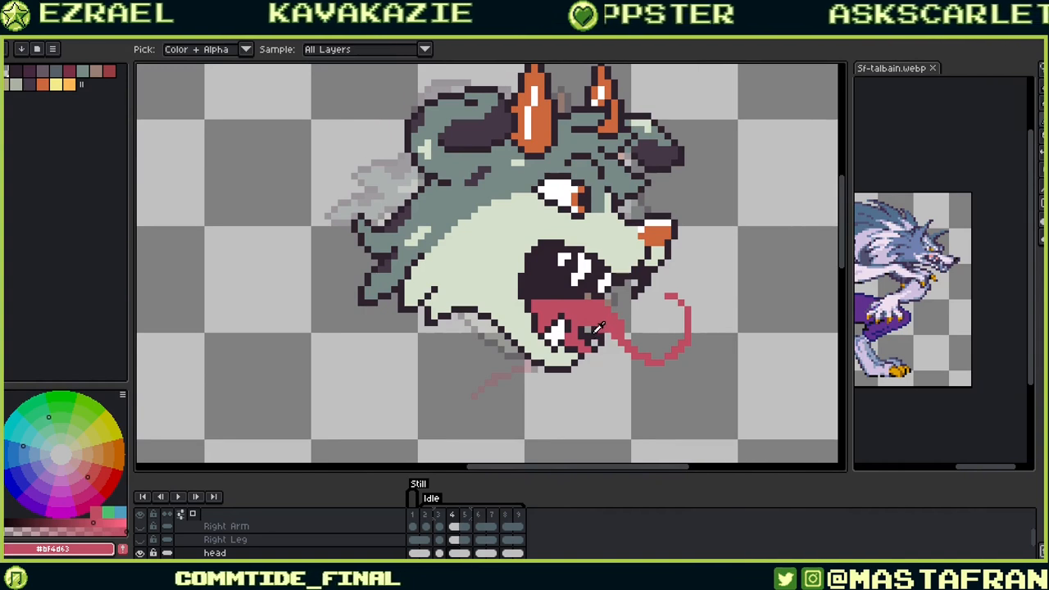
click(597, 330)
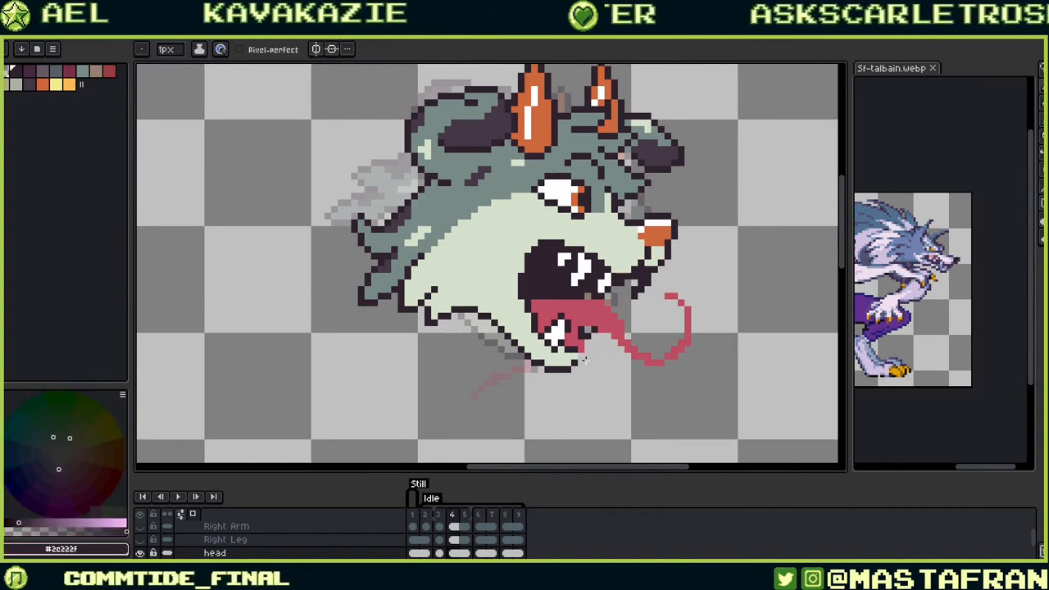
key(alt)
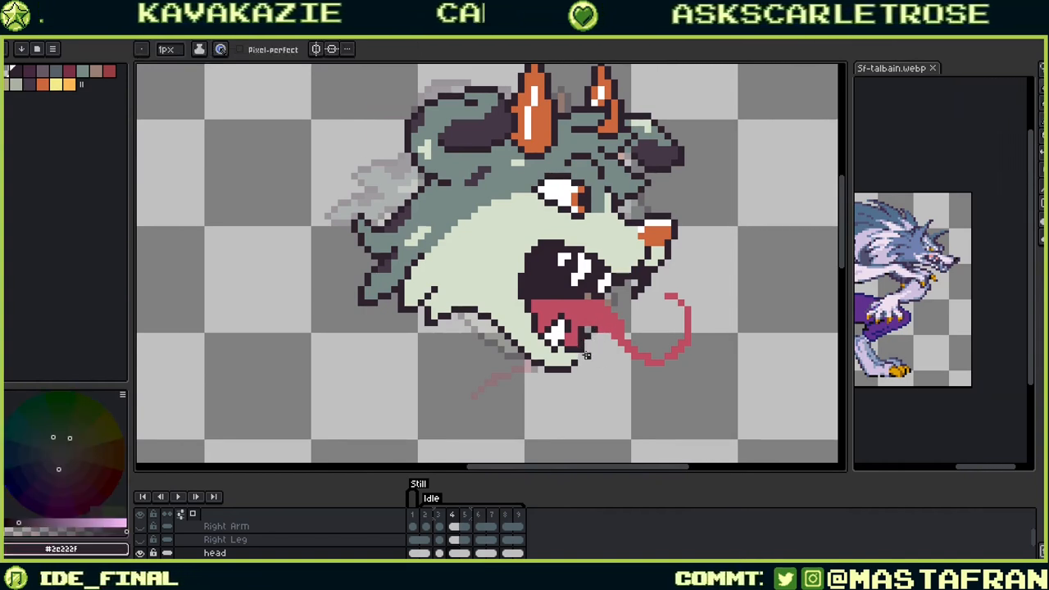
alt+click(573, 361)
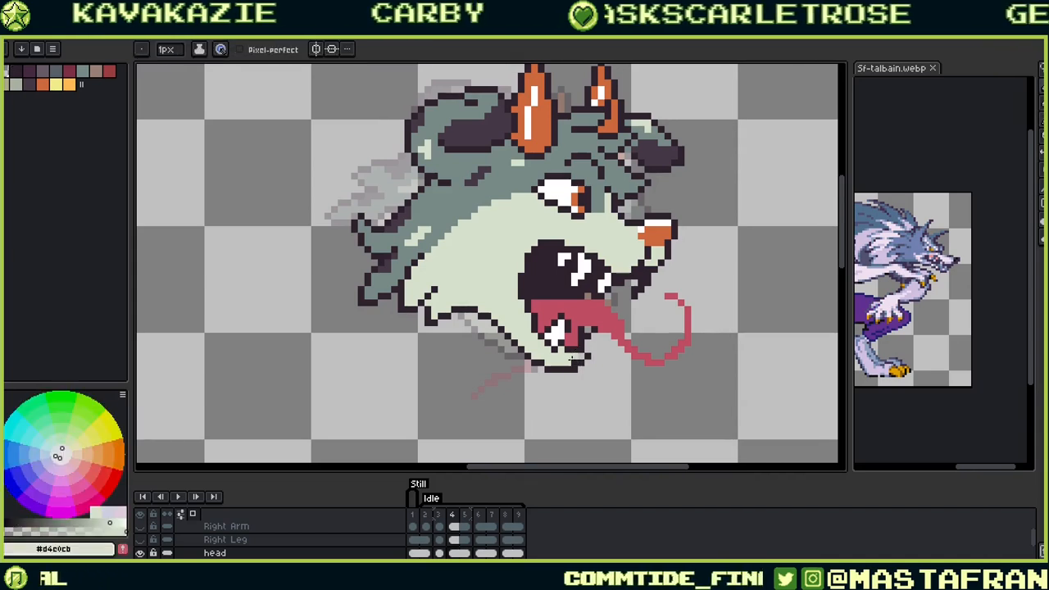
key(alt)
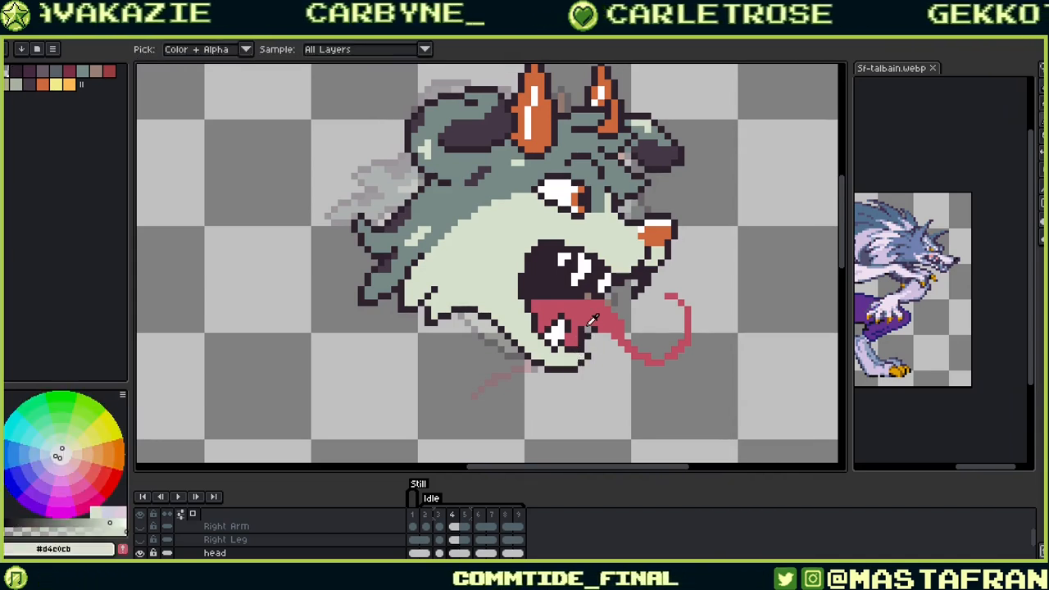
Step: Darken the mouth interior beneath the tongue on frame 4 with #2e222f and outline the tongue's underside beside the lower lip
alt+click(572, 344)
alt+click(572, 340)
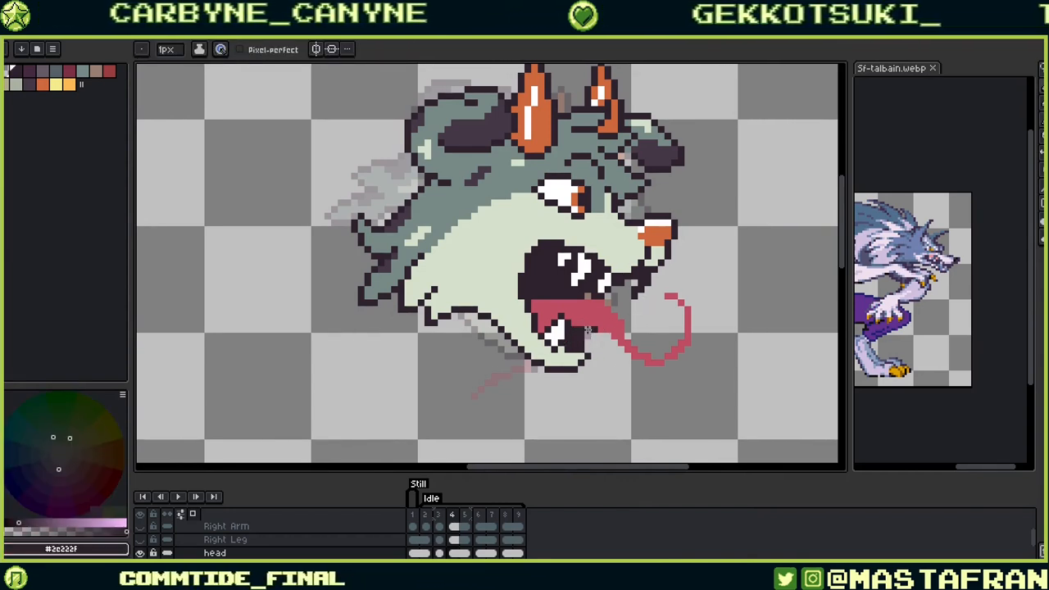
key(alt)
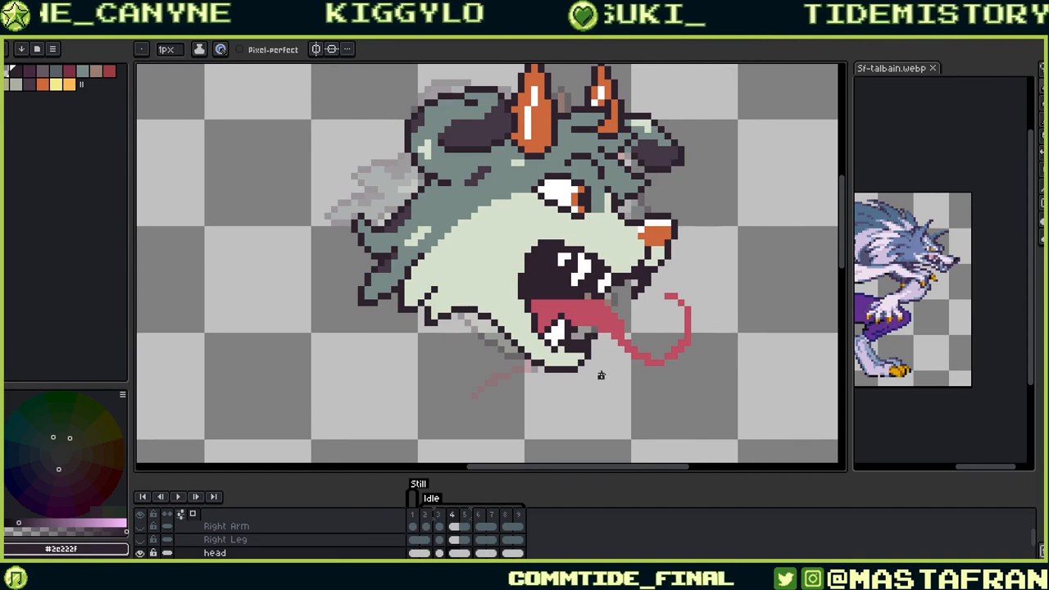
key(alt)
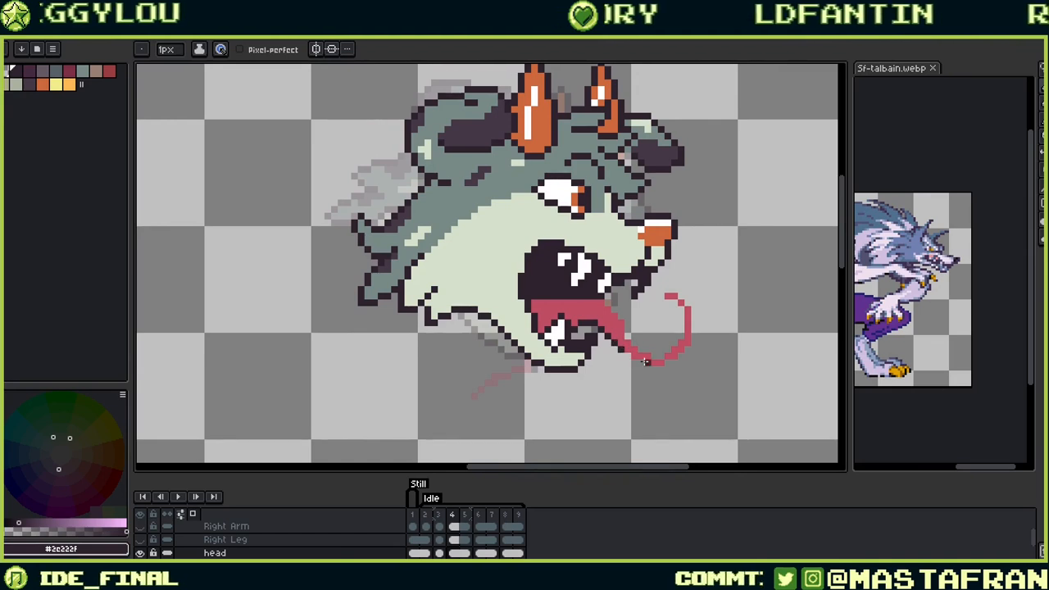
Step: Outline the curling tongue on frame 4 in #2e222f around its outer bend, tip and inner edge
drag(634, 362, 662, 368)
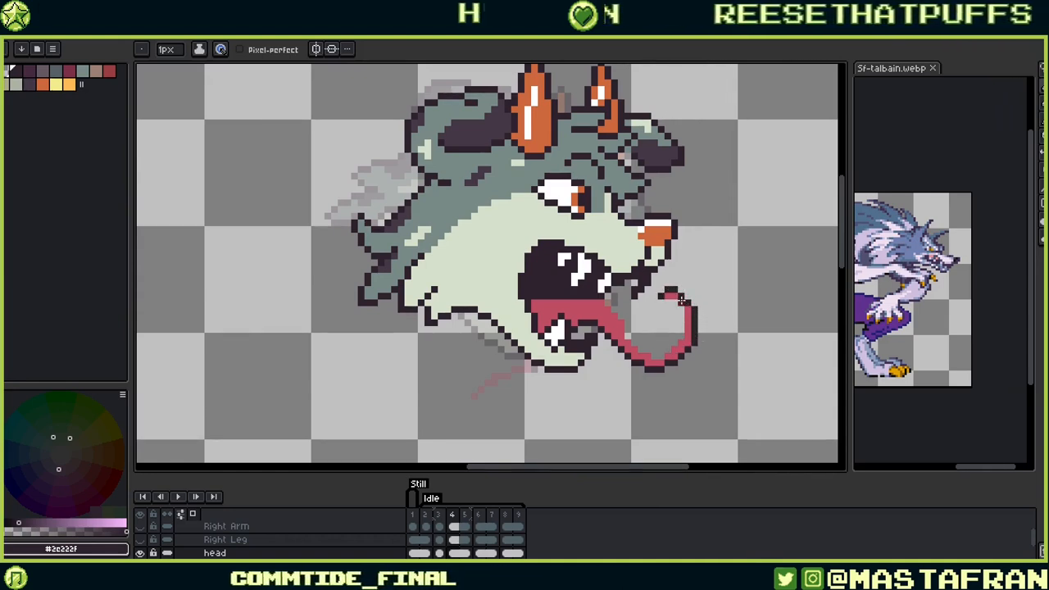
drag(655, 296, 681, 308)
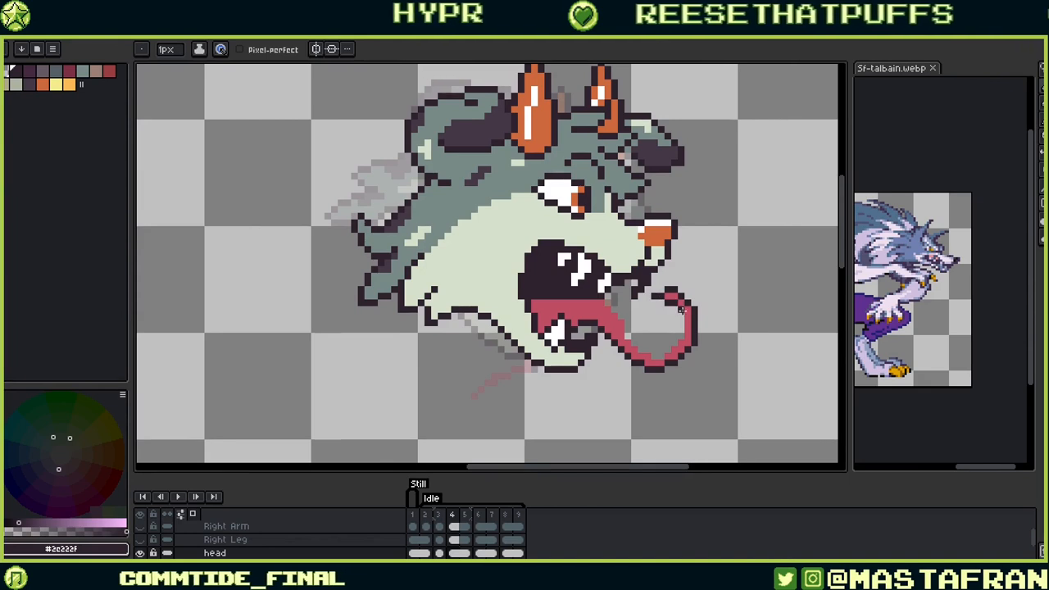
drag(681, 327, 682, 317)
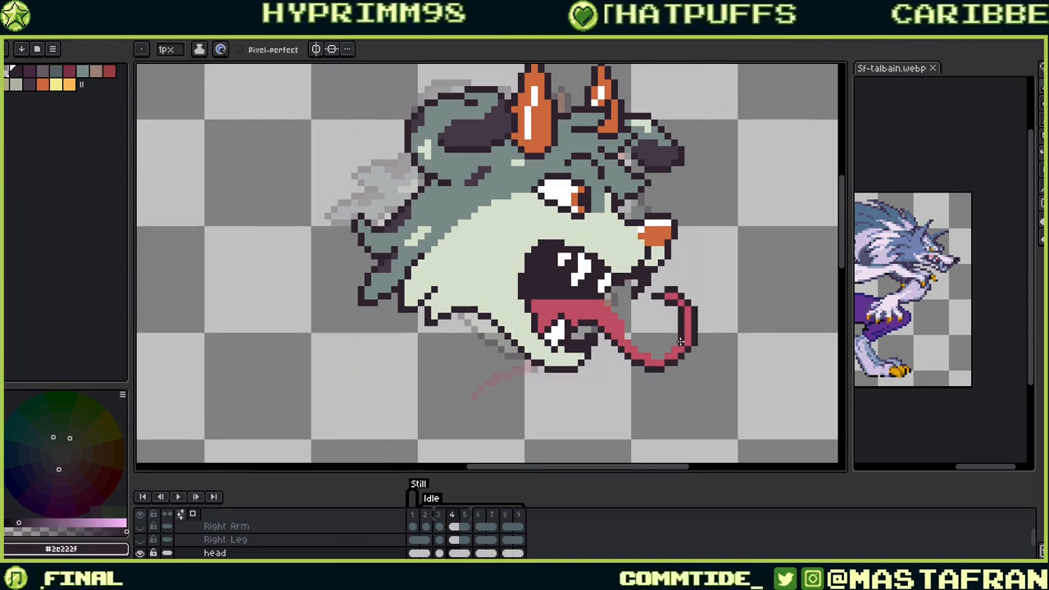
key(ctrl+z)
drag(678, 346, 662, 356)
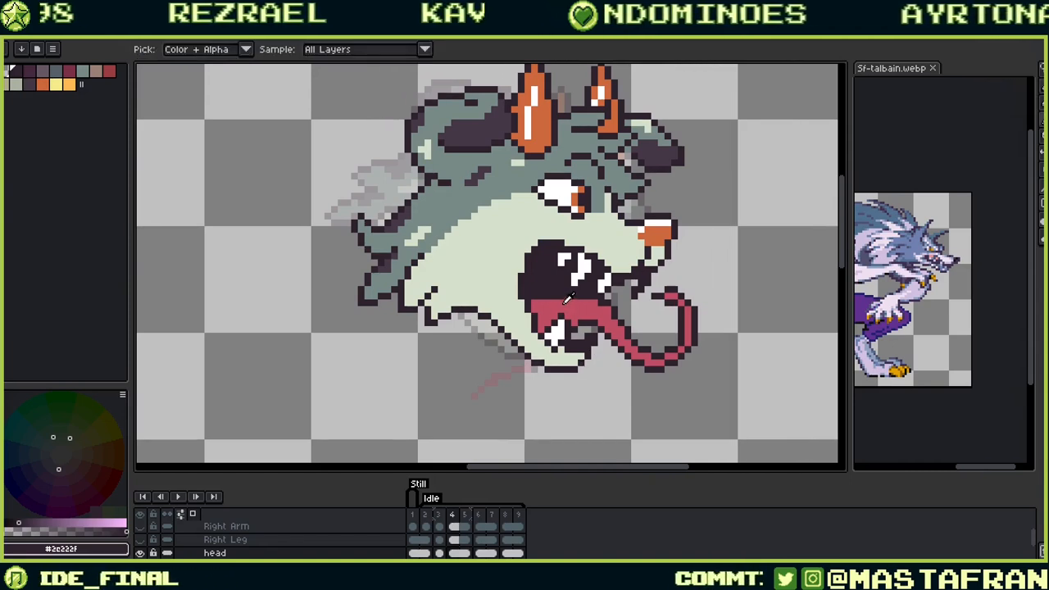
Step: Raise and reshape the tongue's base inside the open mouth using #bf4d63 and #2e222f
alt+click(567, 308)
key(ctrl)
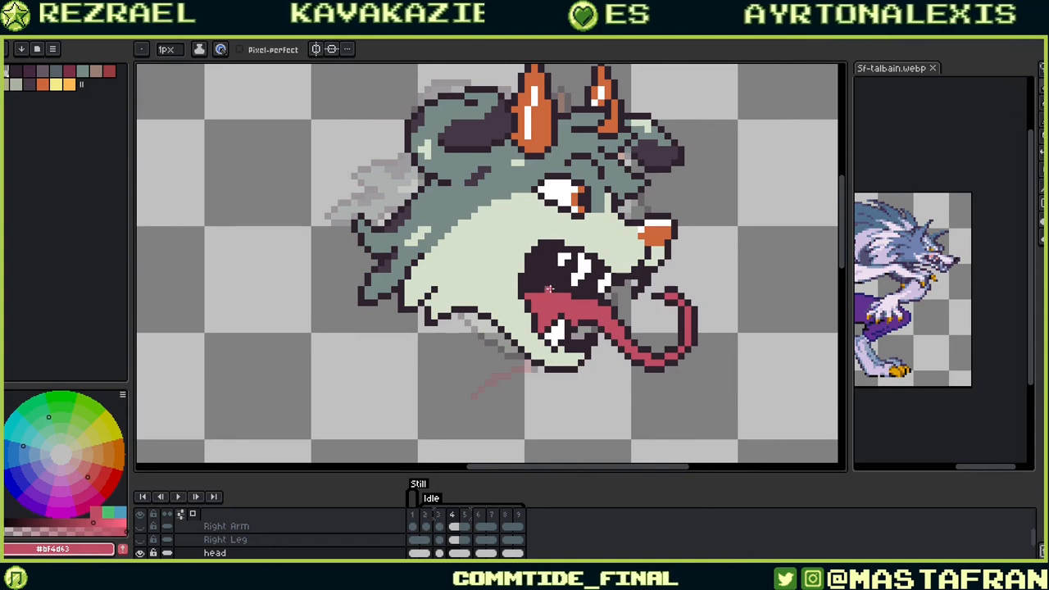
alt+click(558, 276)
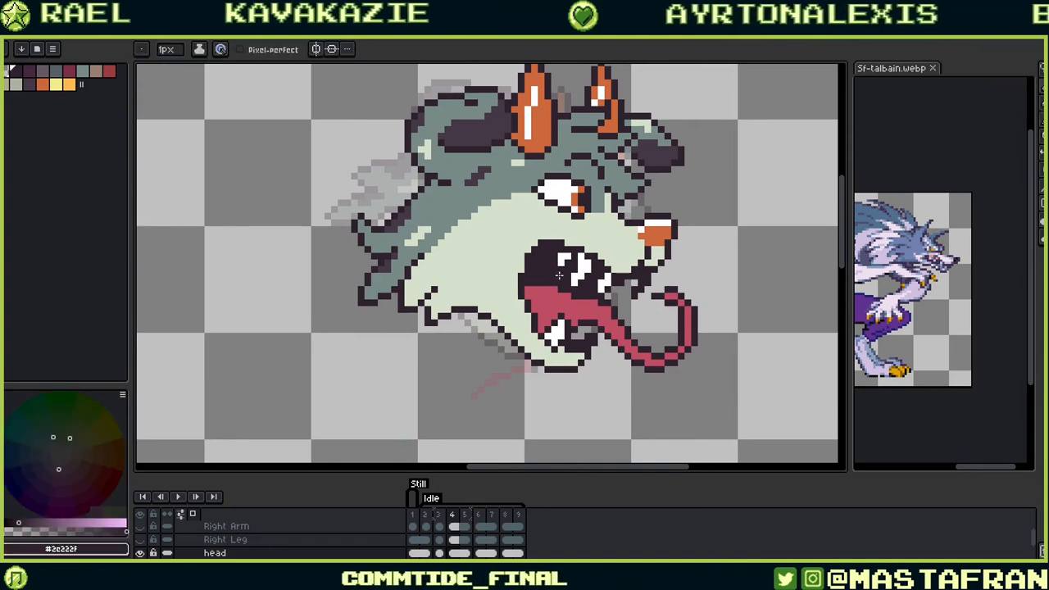
key(alt)
alt+click(593, 322)
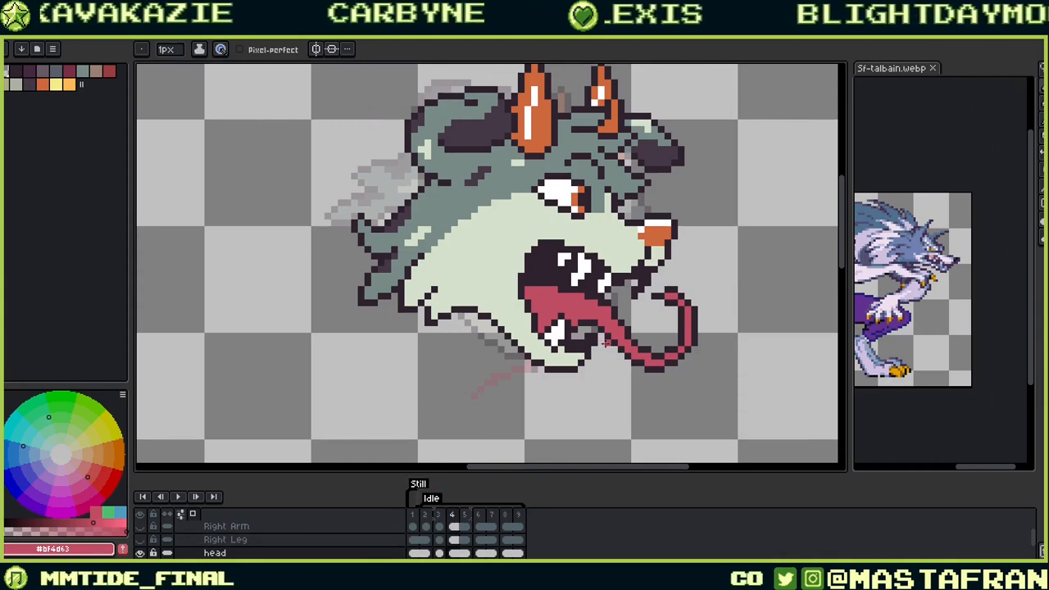
alt+click(579, 328)
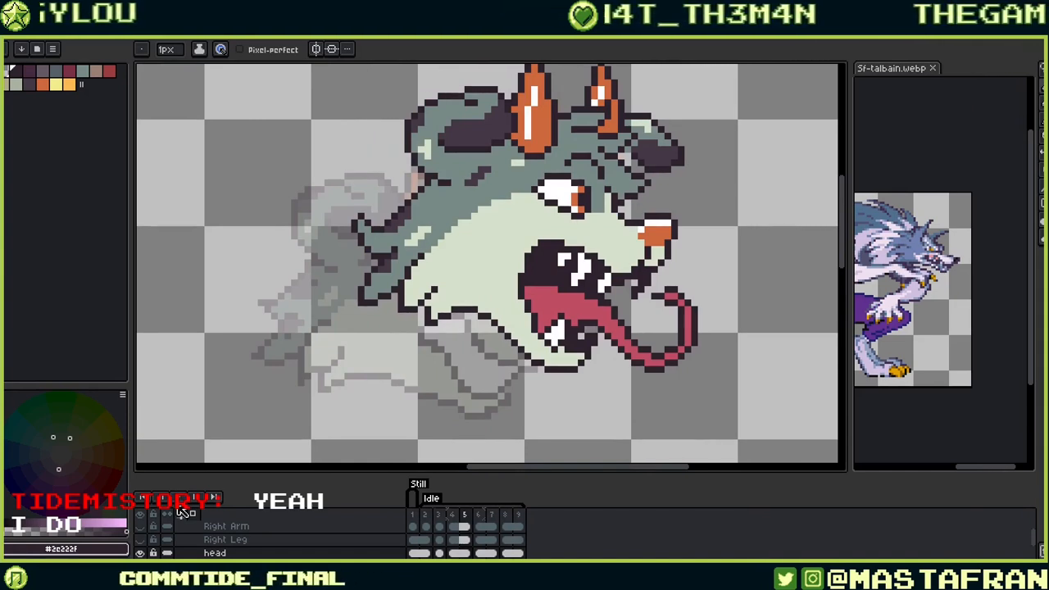
Step: On frame 5, select the tongue's curled tip and shift it down two pixels
key(m)
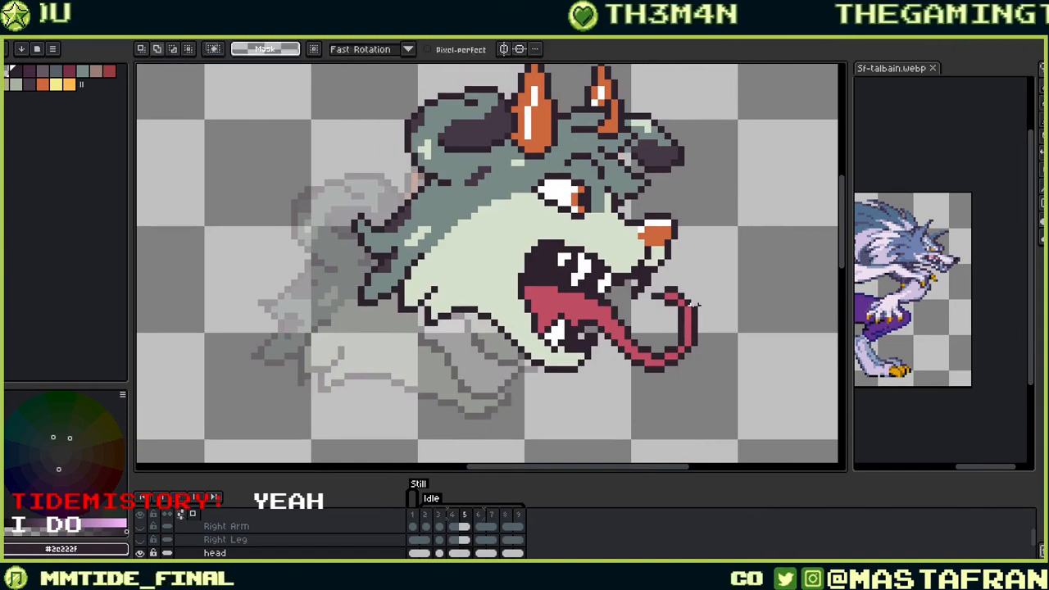
drag(655, 291, 701, 258)
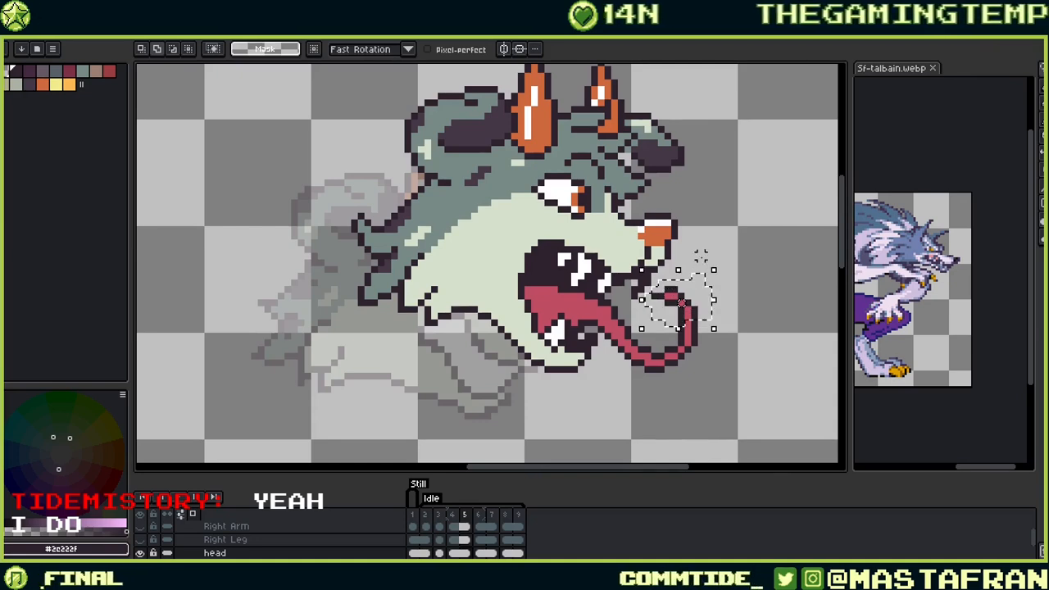
key(Down)
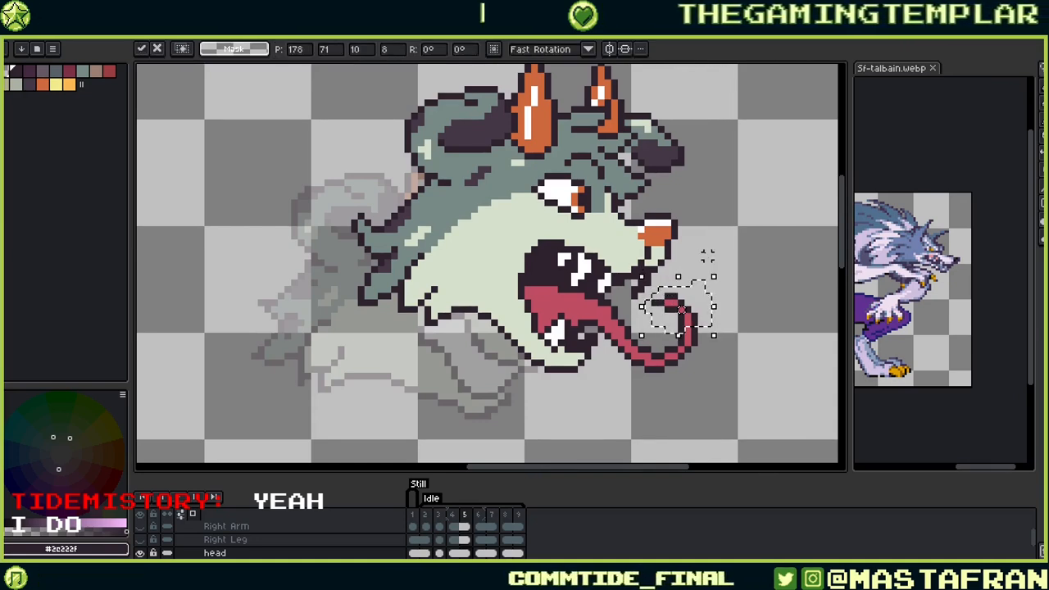
key(Down)
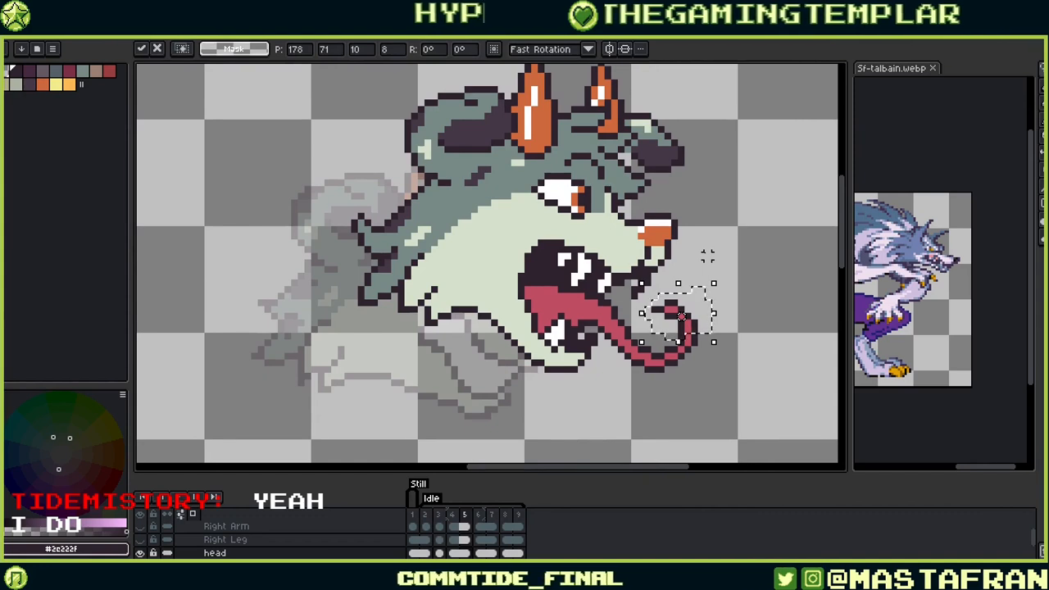
key(ctrl+d)
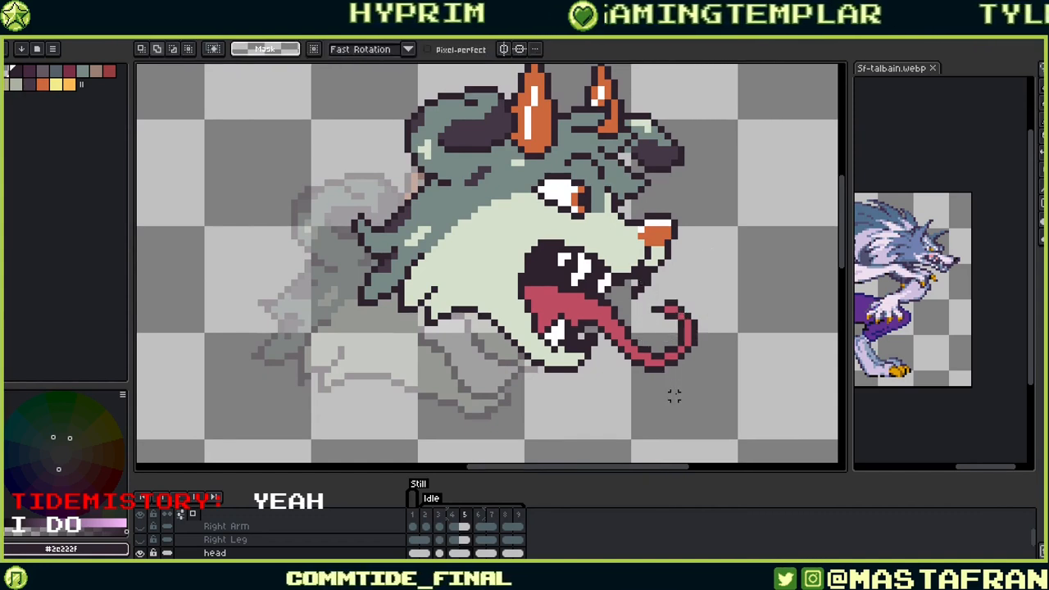
Step: Nudge the upper part of the tongue's curl one pixel toward the mouth and patch its outline
key(b)
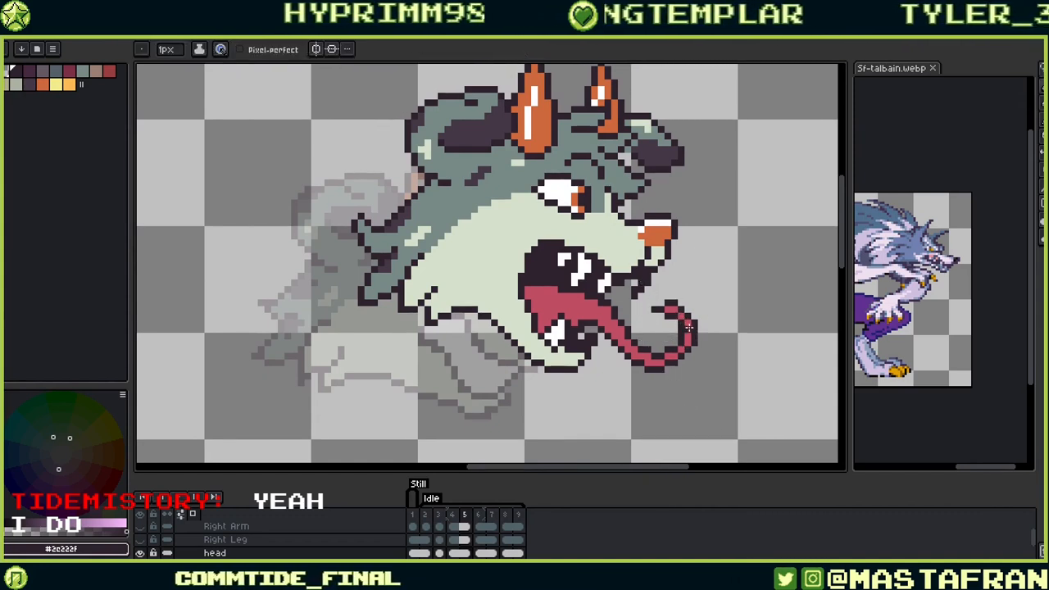
key(q)
mouse_move(681, 323)
mouse_down()
mouse_move(681, 289)
mouse_move(695, 320)
mouse_move(680, 323)
mouse_up()
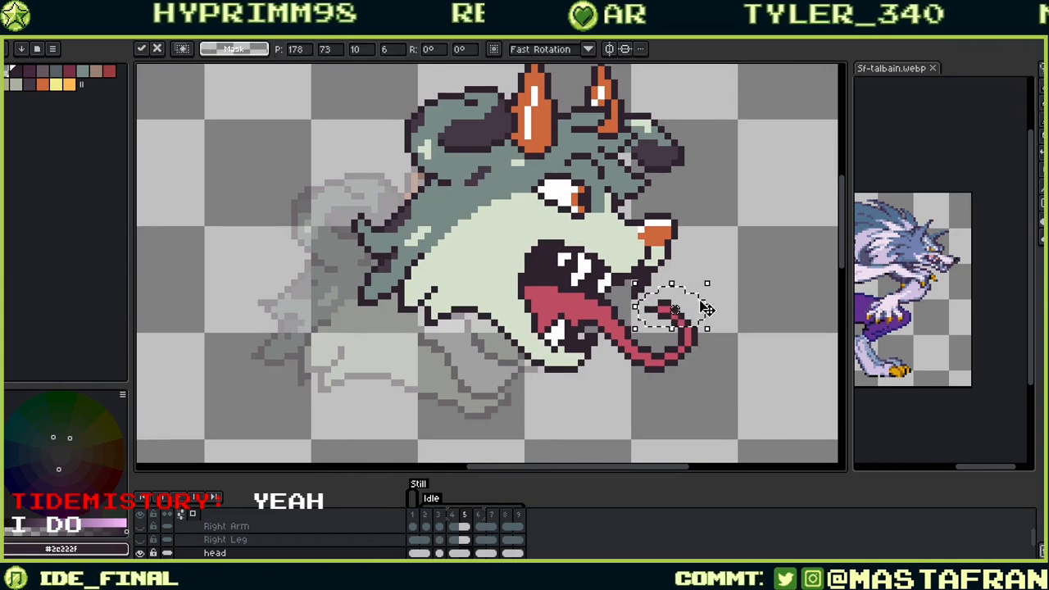
key(ctrl+d)
key(b)
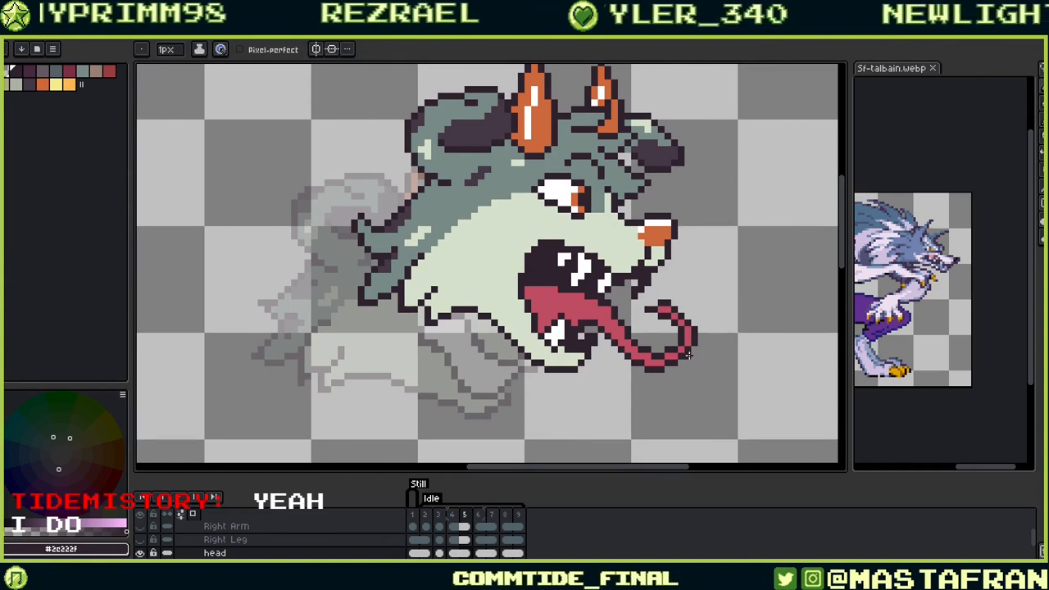
key(i)
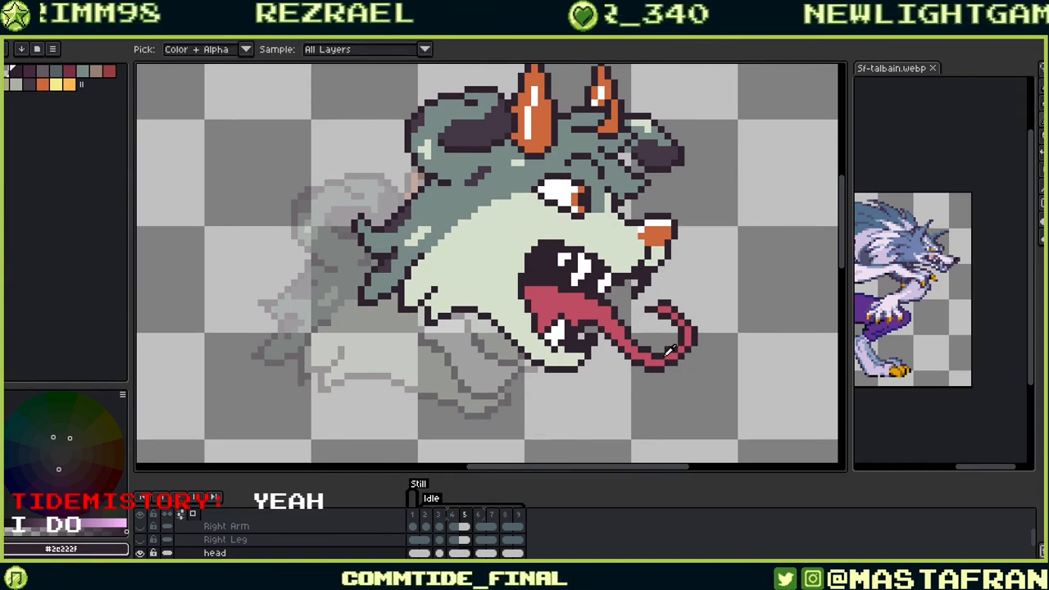
key(b)
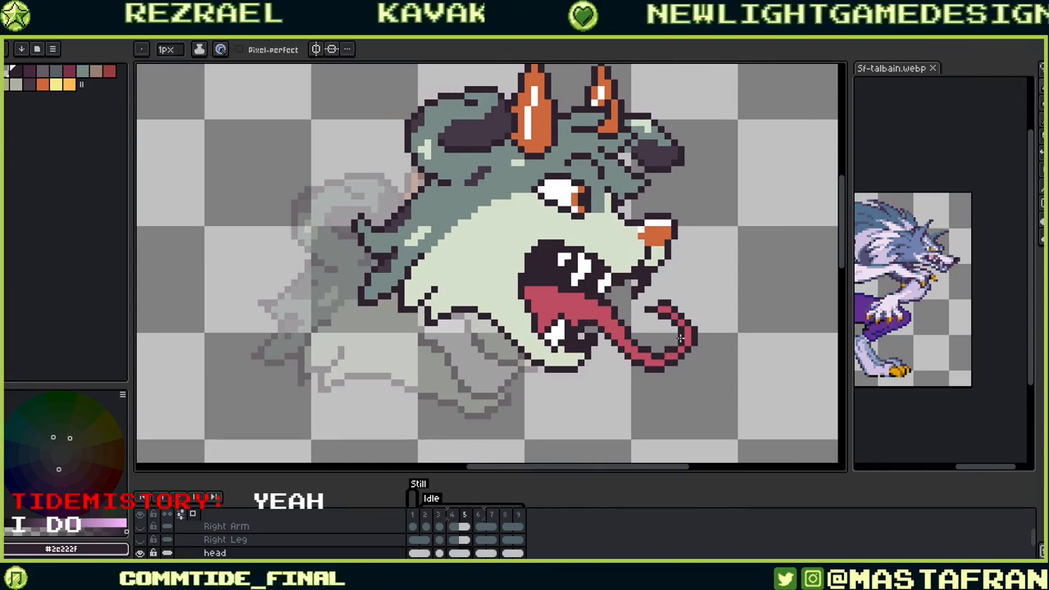
Step: Select the lower outer bend of the tongue and move it one pixel toward the mouth
key(m)
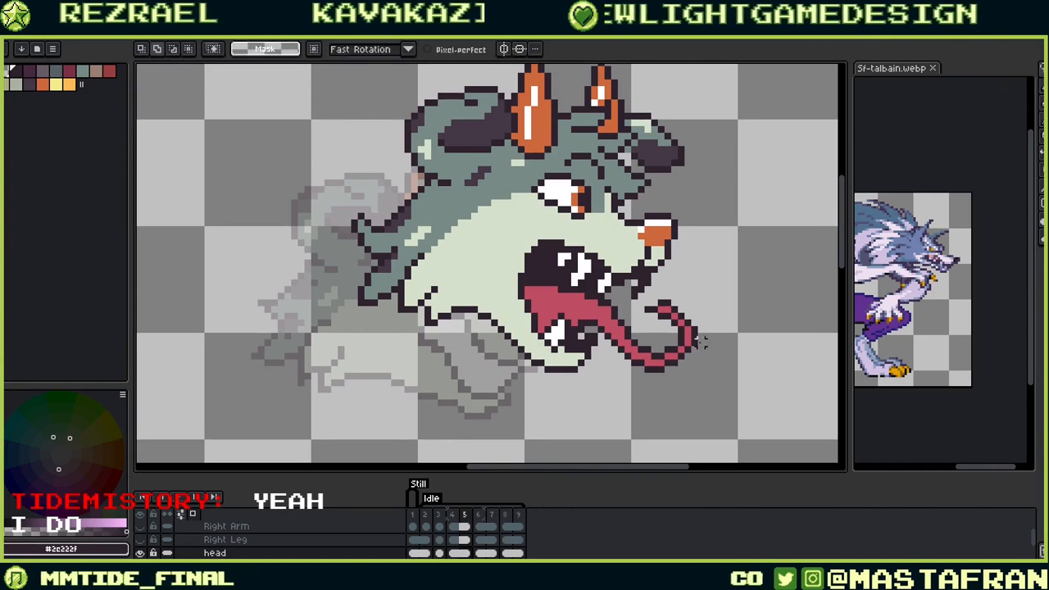
drag(668, 330, 714, 369)
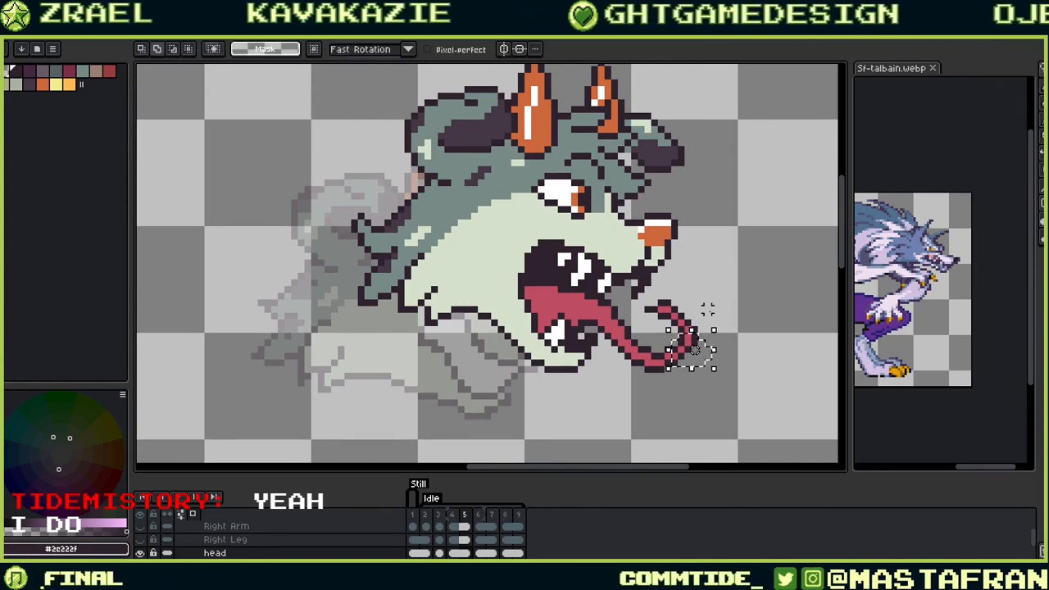
key(Left)
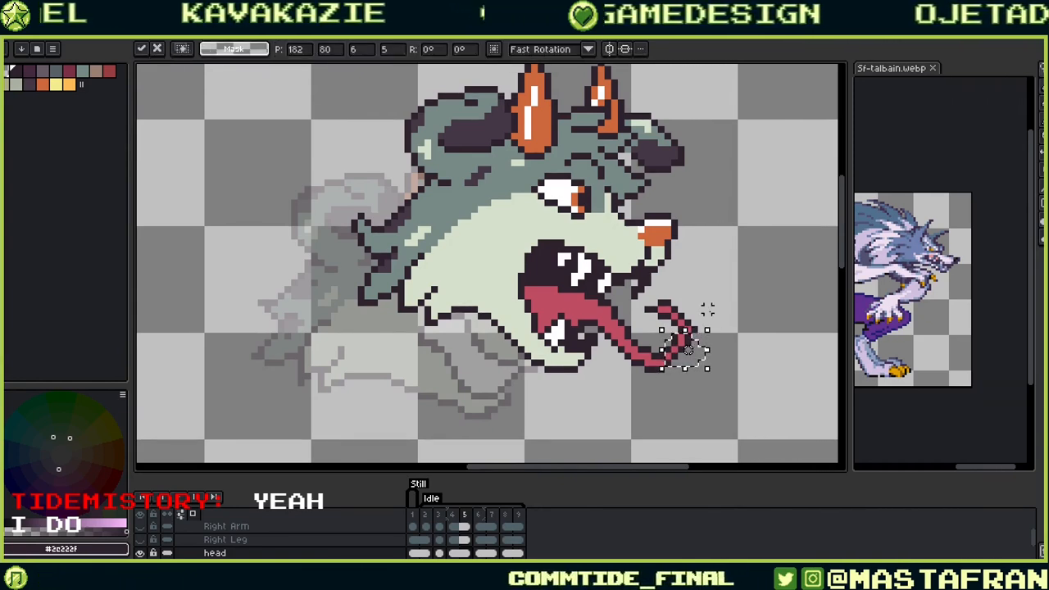
key(Return)
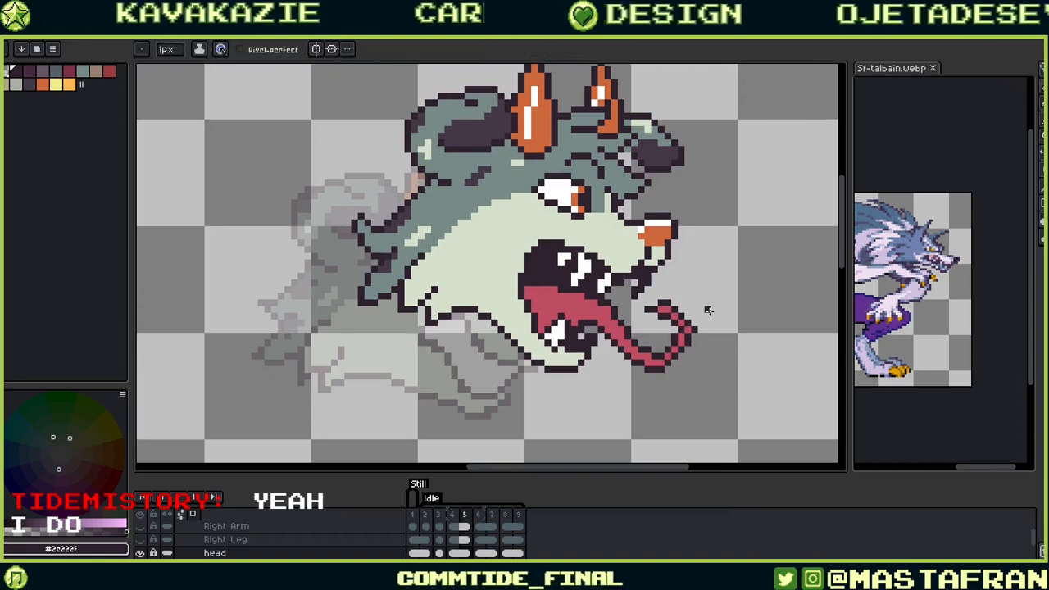
Step: Clean up the tongue's outer bend, smoothing its #2e222f outline and filling the inside with #bf4d63
key(i)
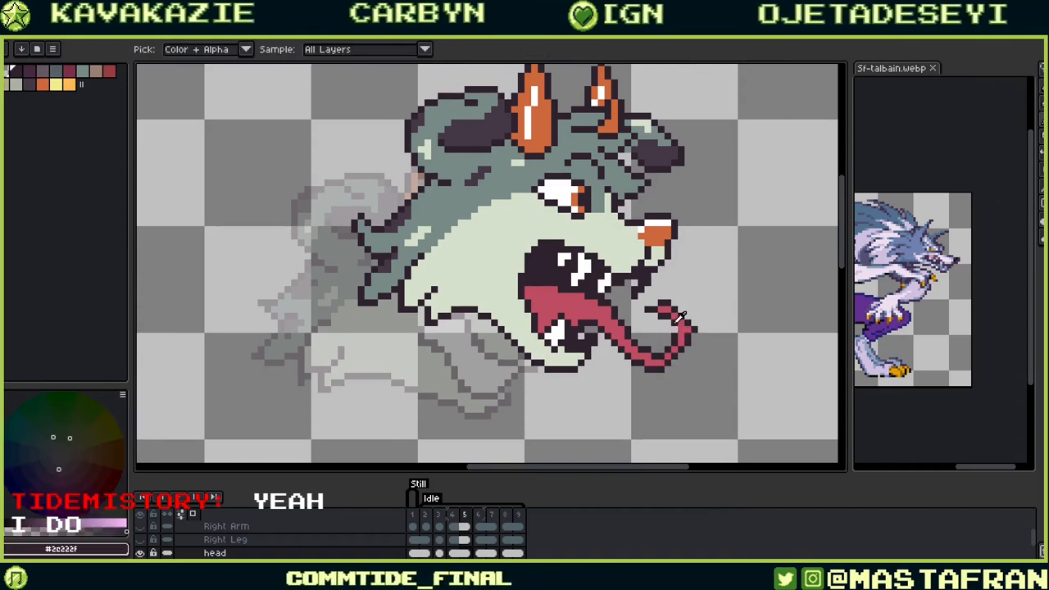
key(b)
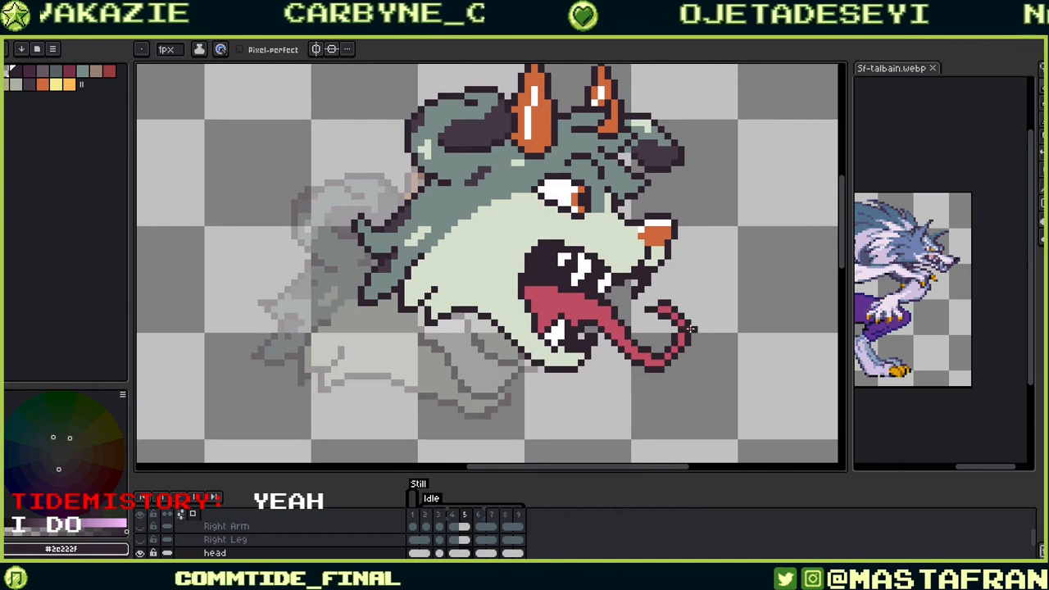
alt+click(689, 328)
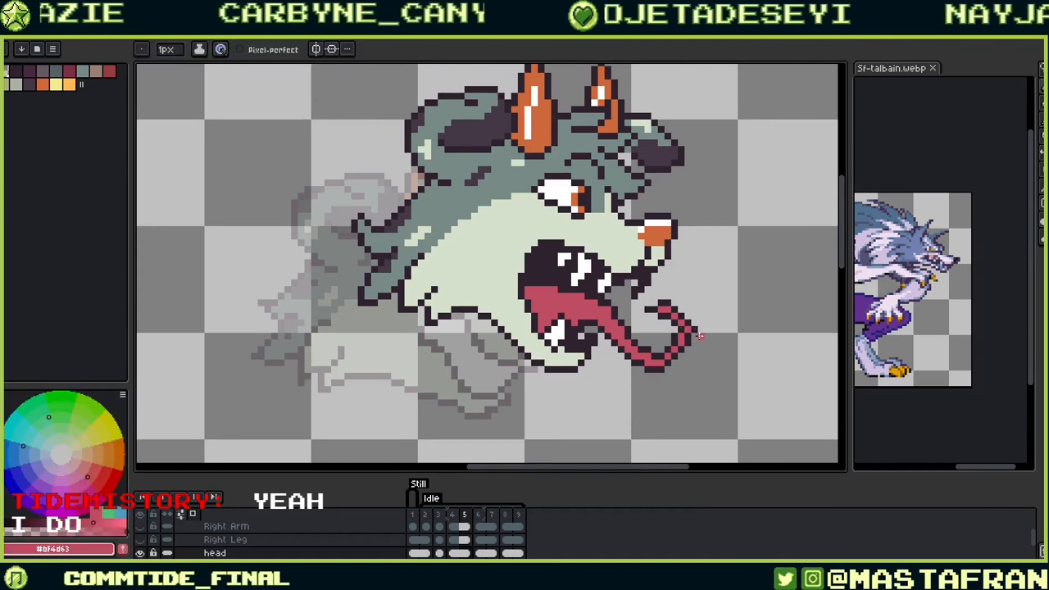
key(v)
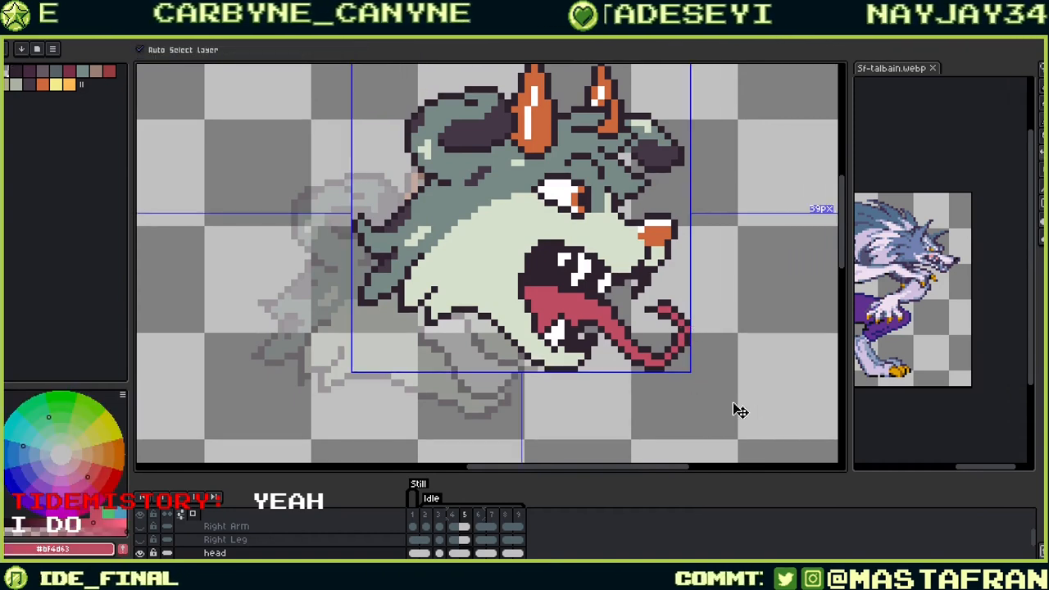
key(b)
alt+click(687, 326)
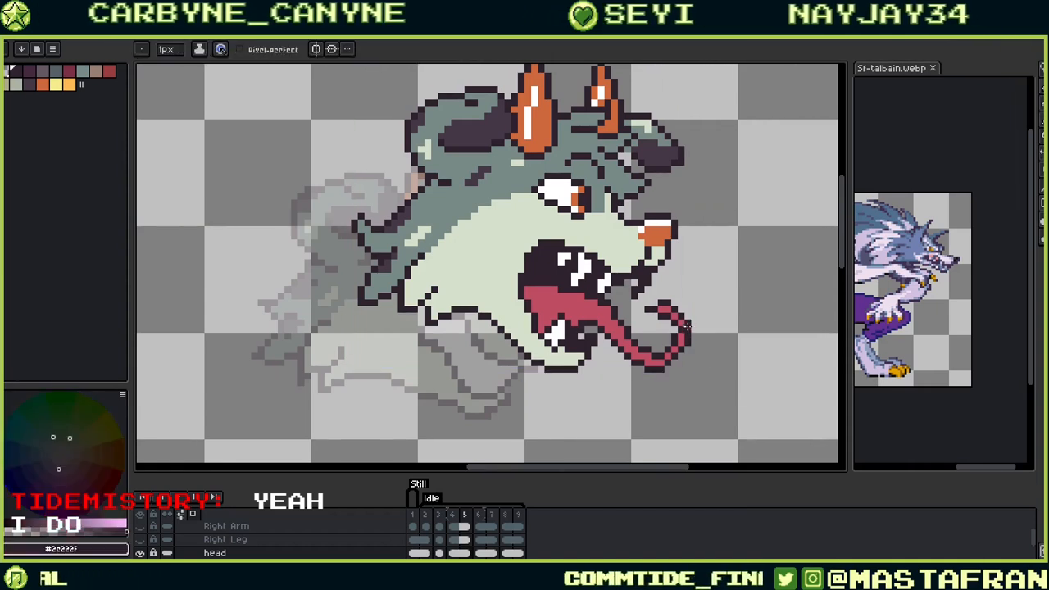
alt+click(681, 325)
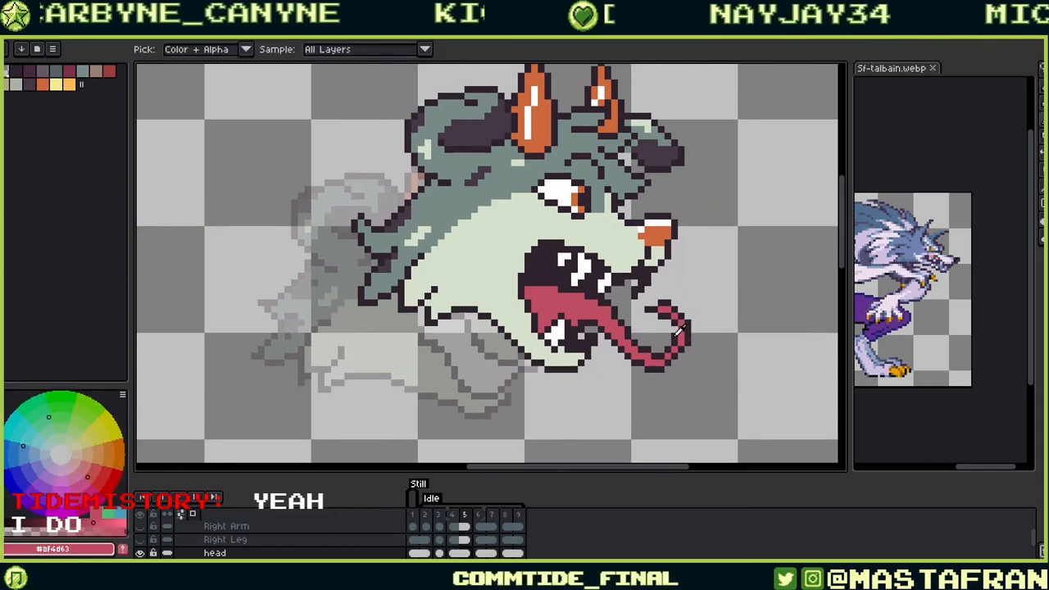
alt+click(687, 326)
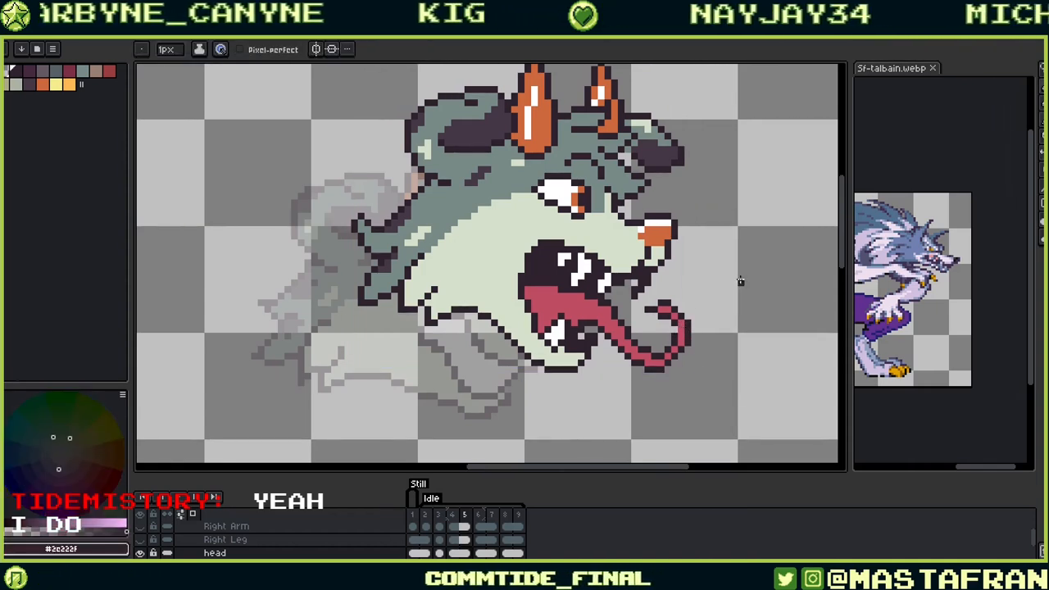
alt+click(675, 359)
key(v)
key(b)
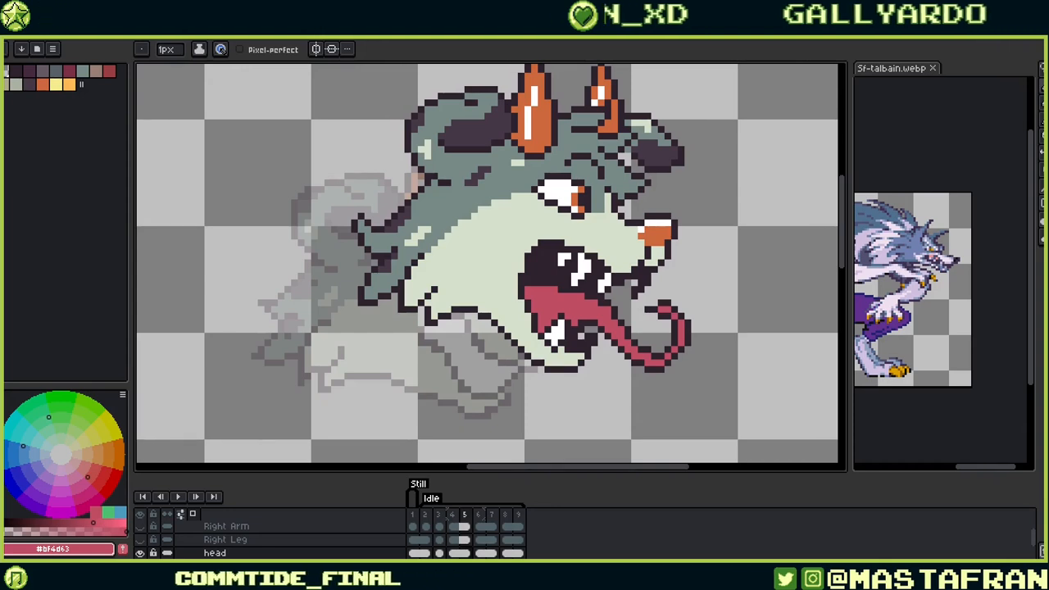
Step: Flip between frames 3, 4 and 5 to compare the tongue's motion
key(Left)
key(Left)
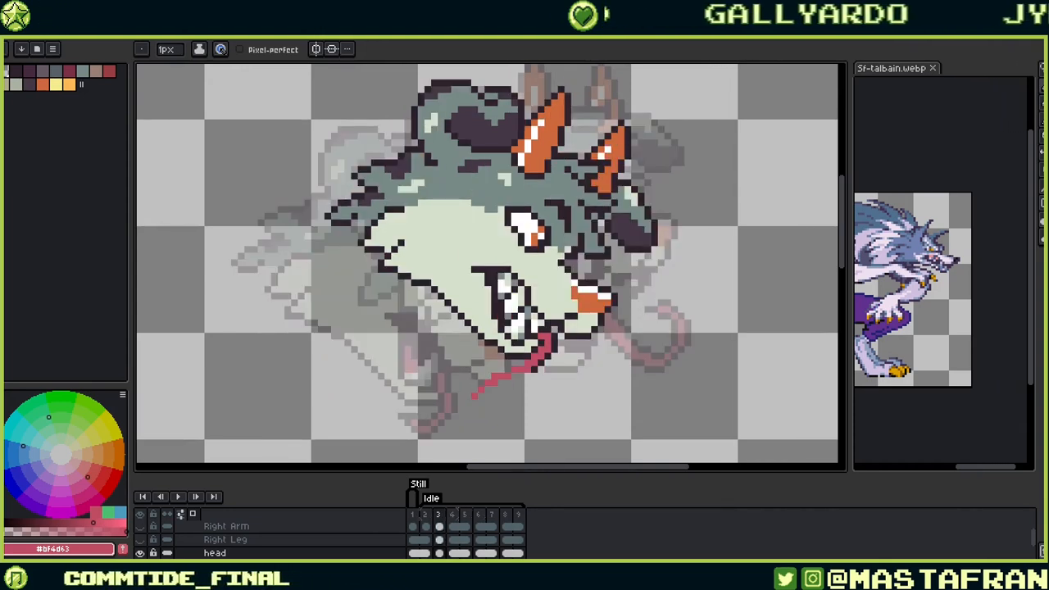
key(Right)
key(Right)
key(Left)
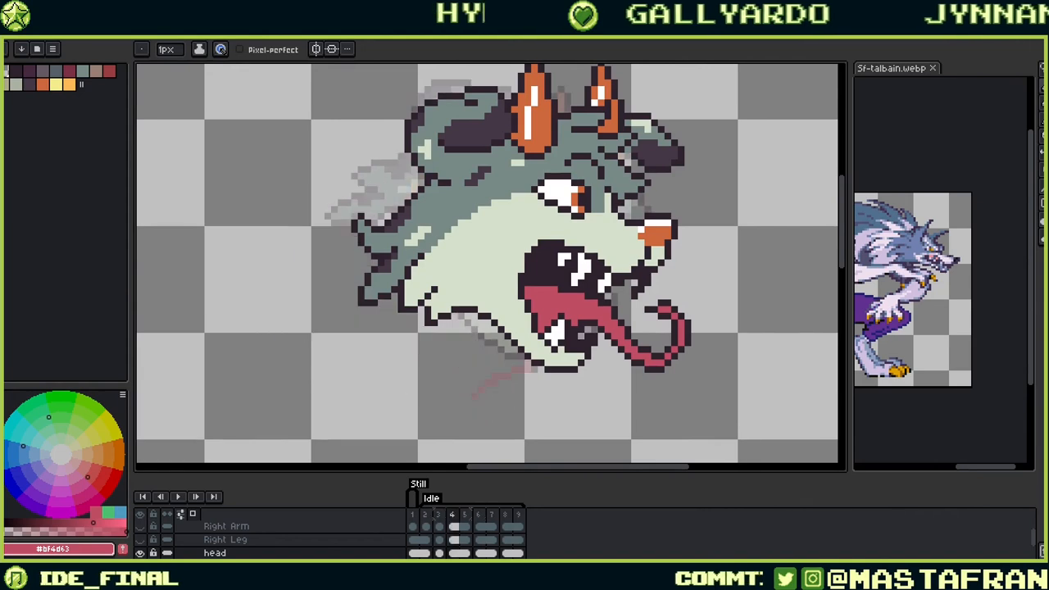
Step: Compare the neighbouring frames and unlink the head layer's cels in frames 4 and 5
key(Left)
key(Right)
key(Right)
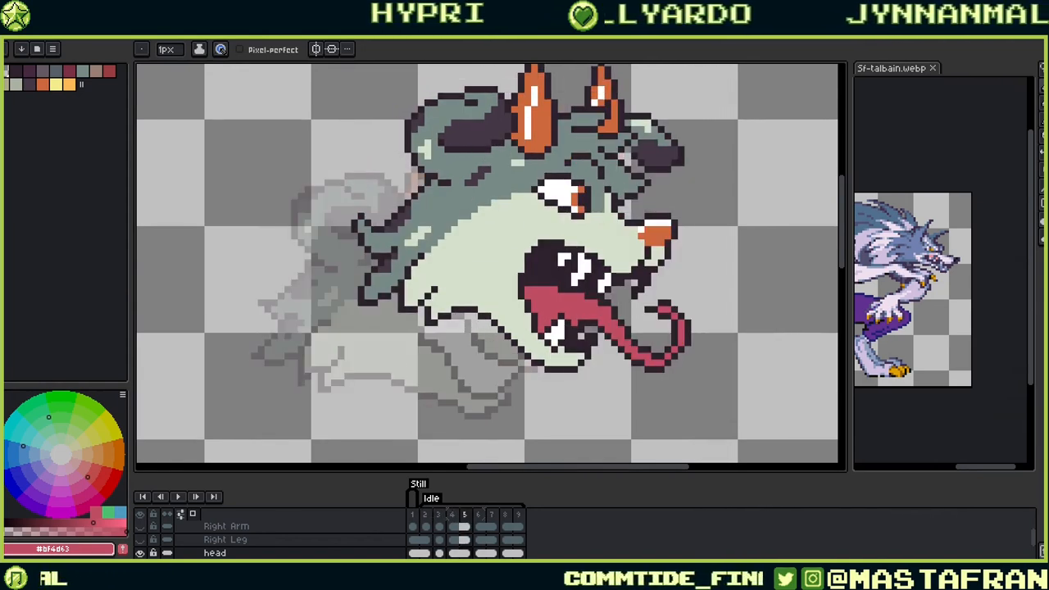
key(Left)
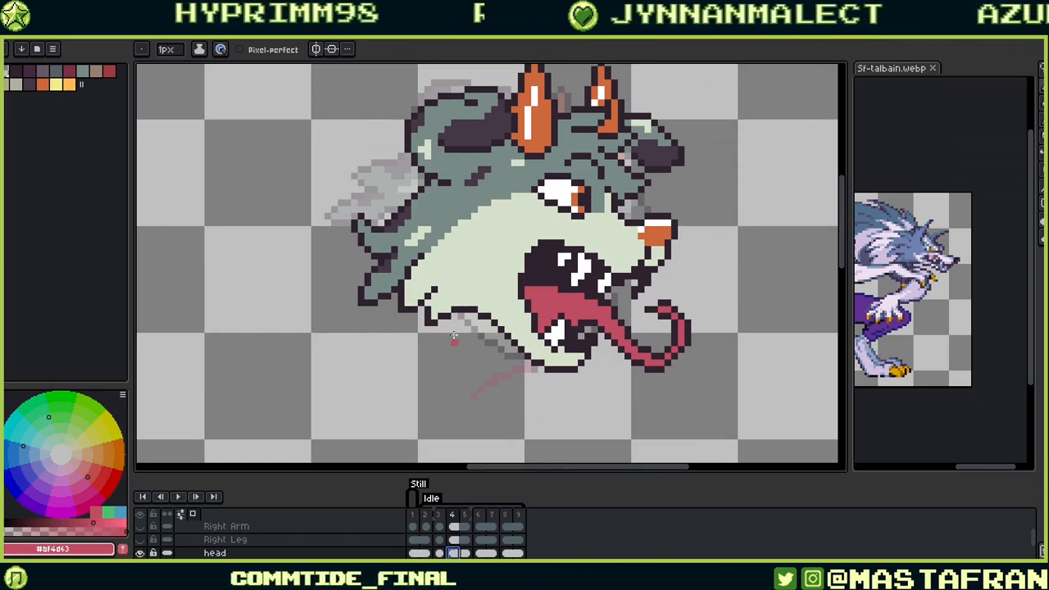
right_click(464, 554)
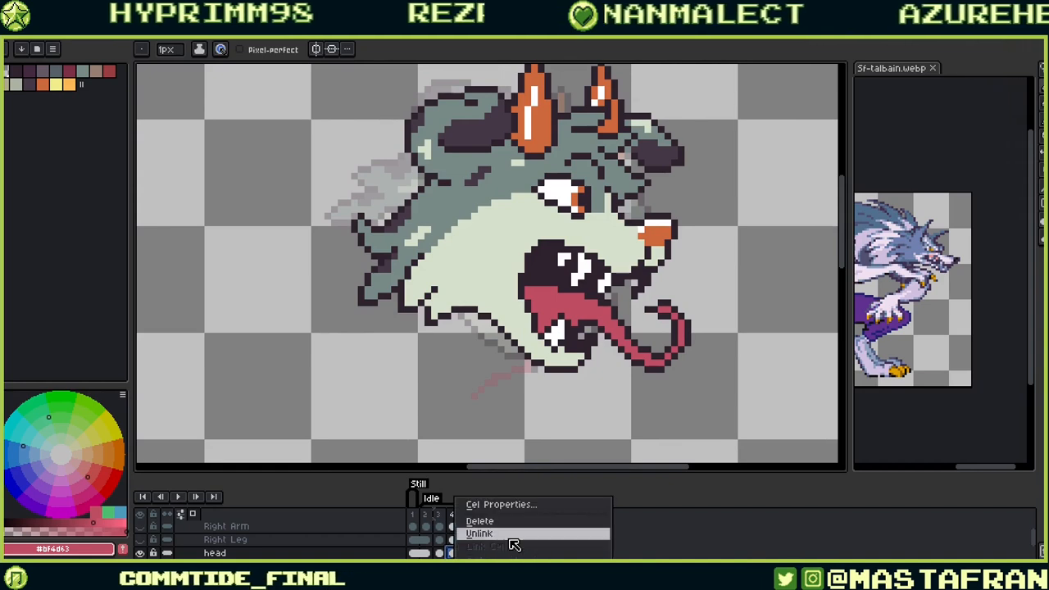
click(508, 536)
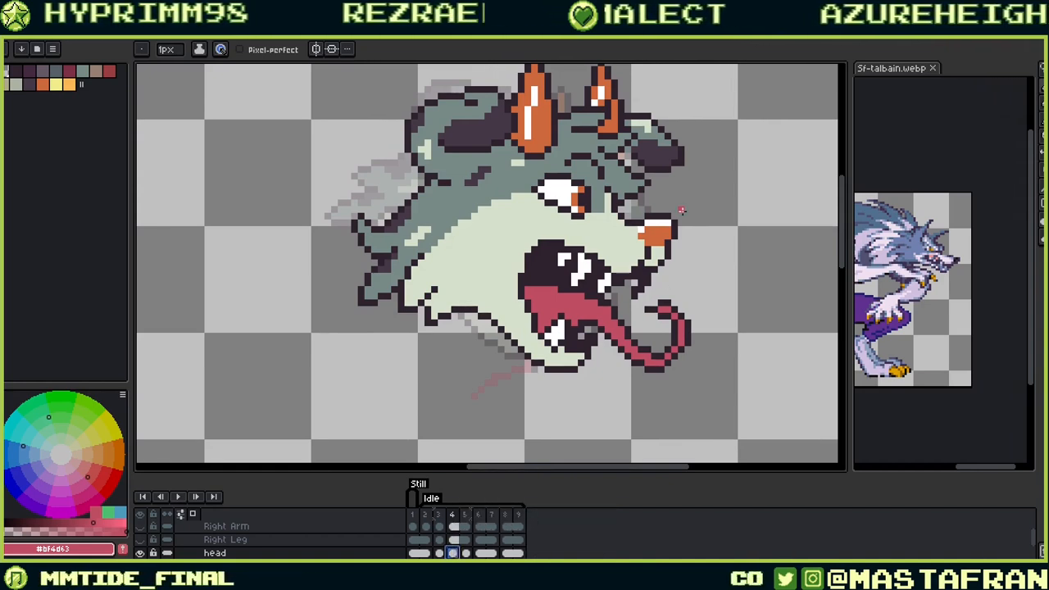
Step: Erase part of the tongue's lower outline where it leaves the mouth in frame 4, sampling #2e222f and #bf4d63 from the sprite
key(b)
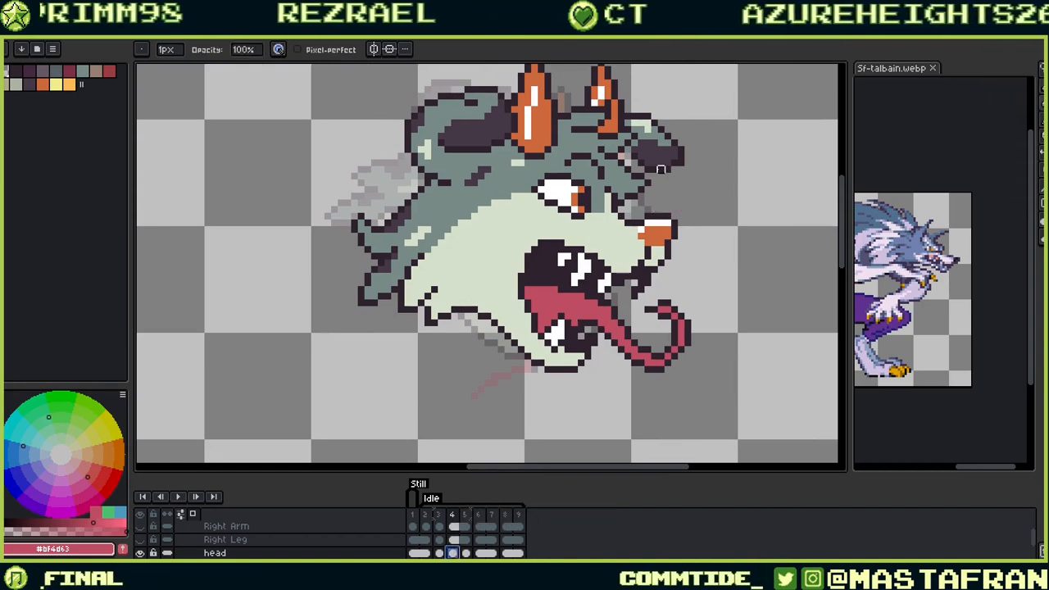
key(alt)
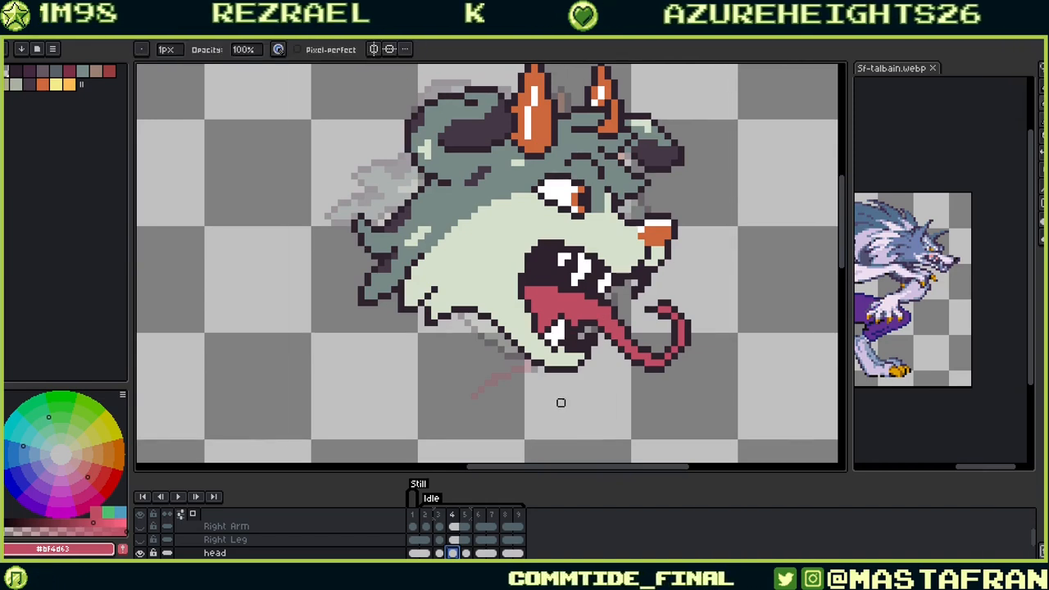
key(alt)
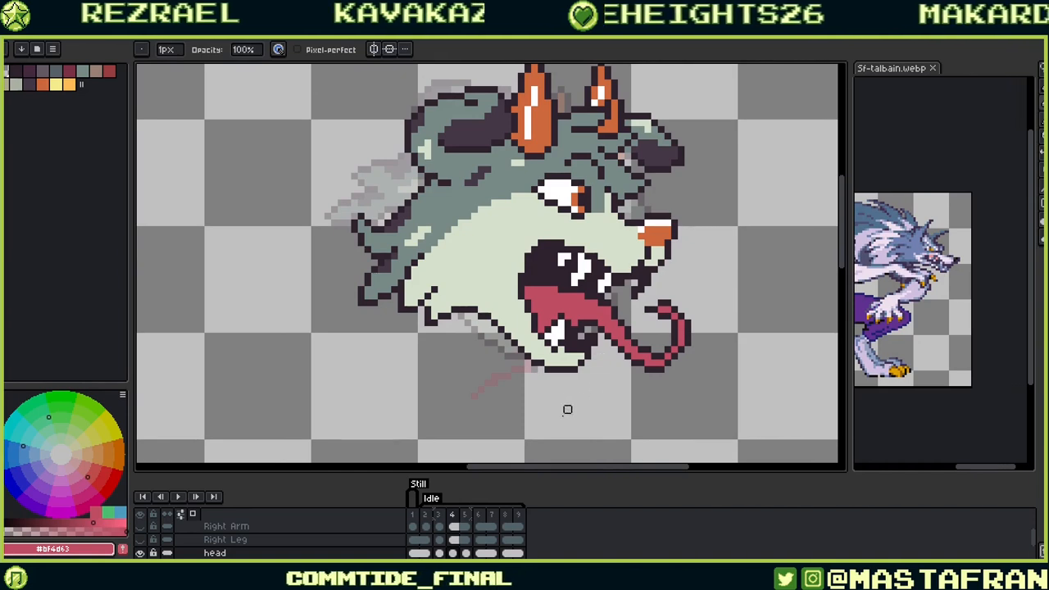
key(alt)
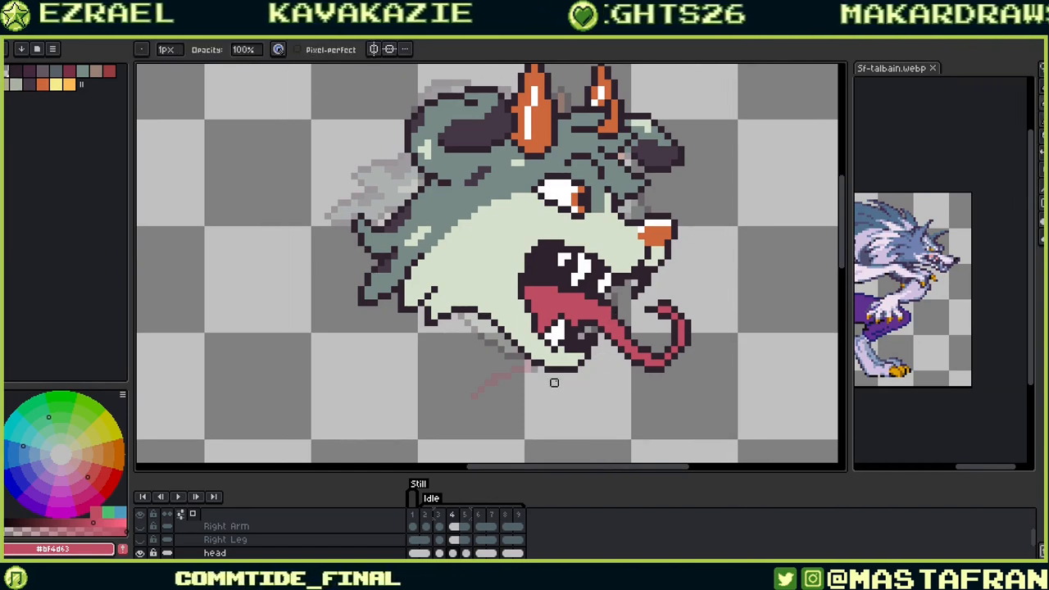
key(alt)
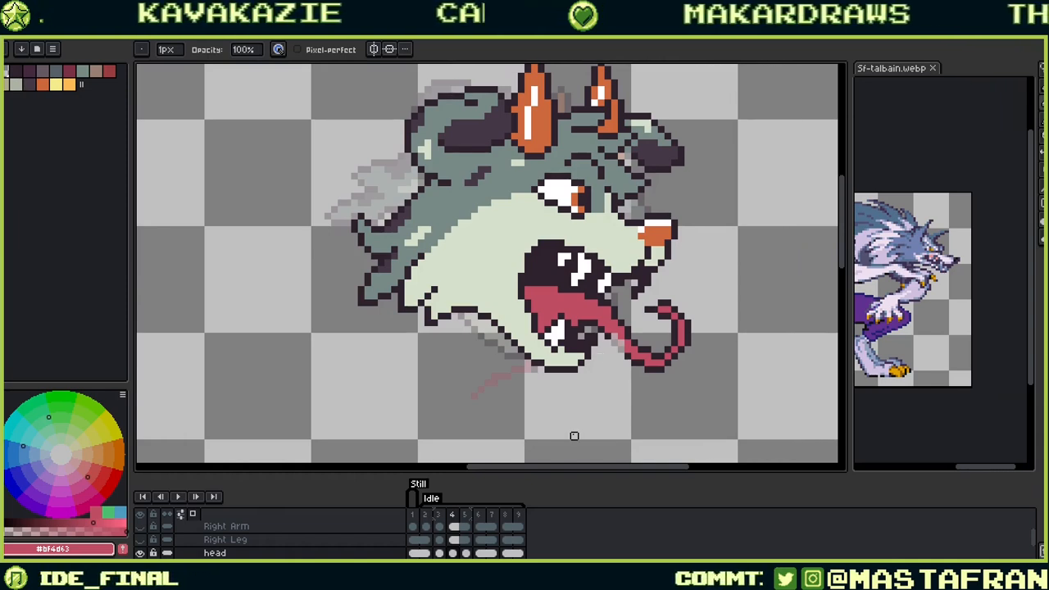
key(ctrl)
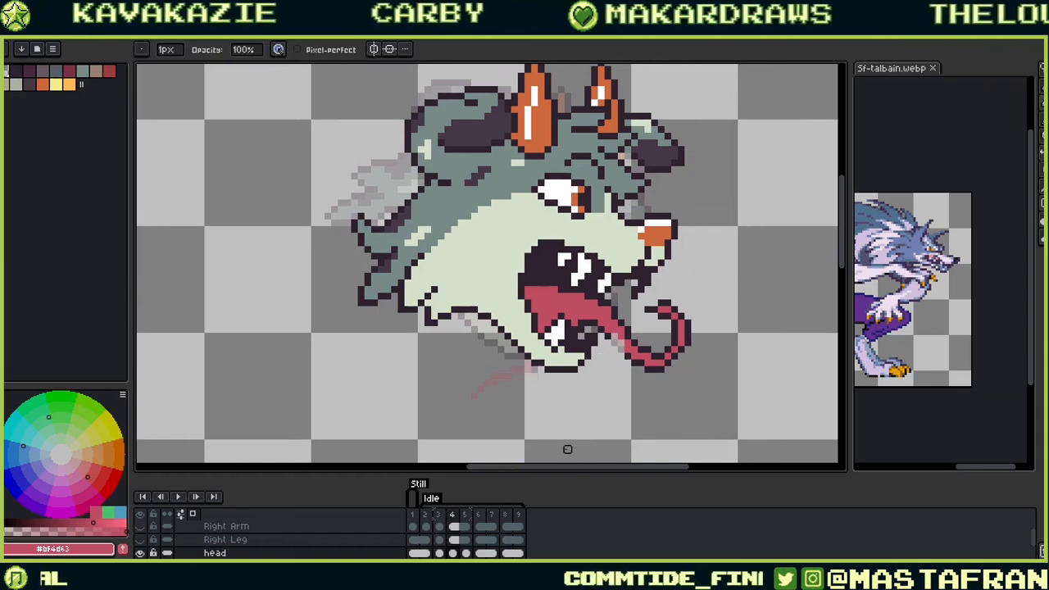
key(alt)
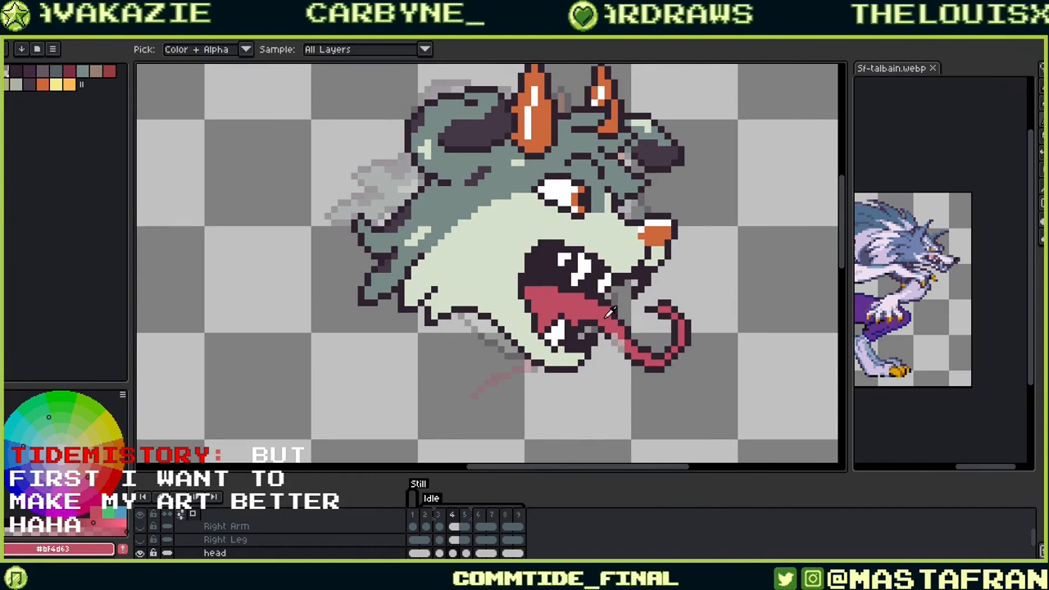
alt+click(608, 349)
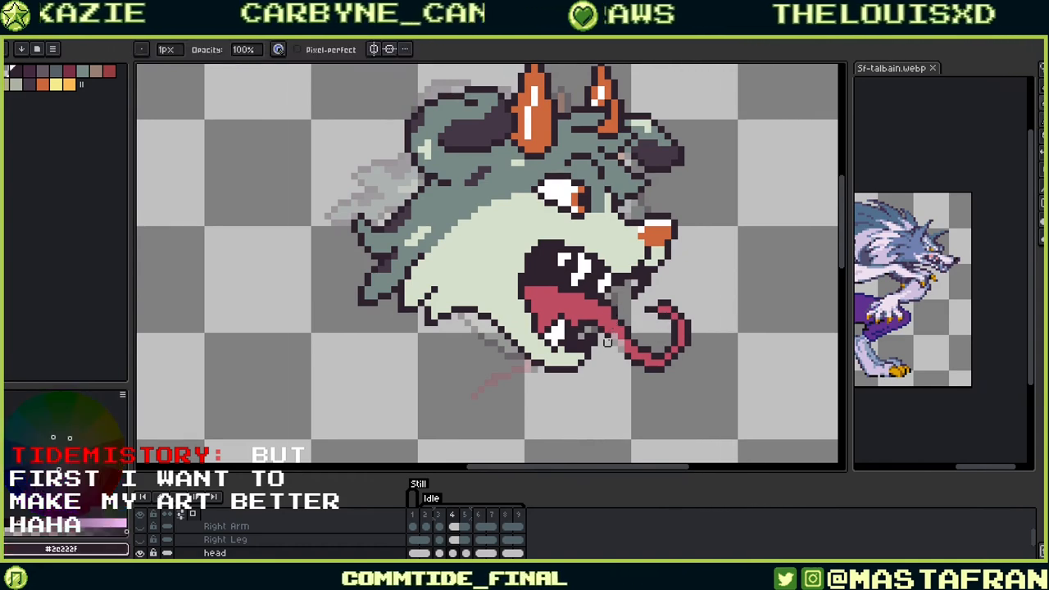
alt+click(608, 327)
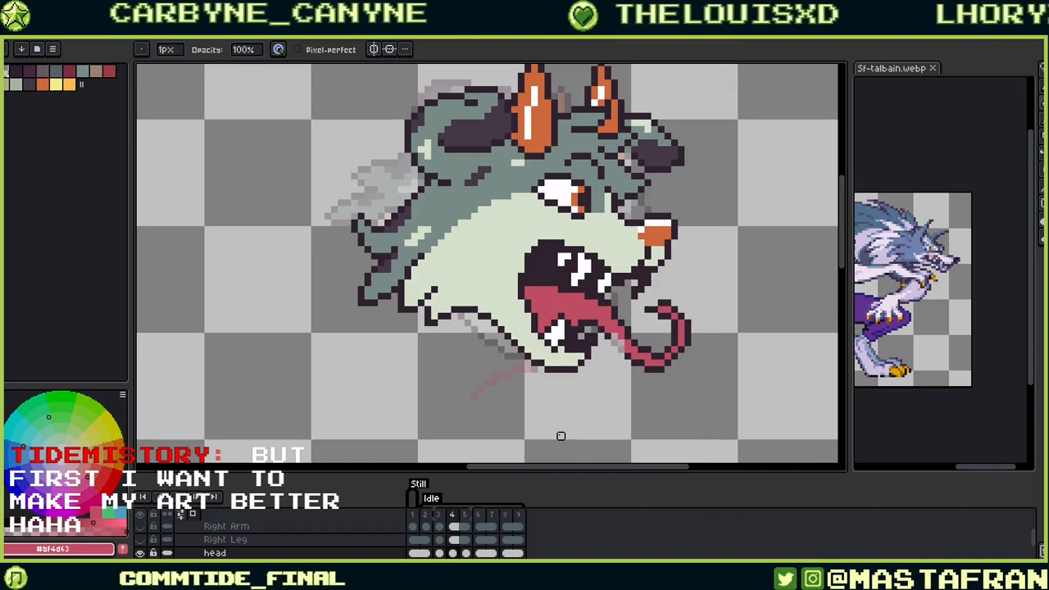
Step: Paint a new #bf4d63 tongue shape draping over the front of the lower jaw and down beneath the chin
key(alt)
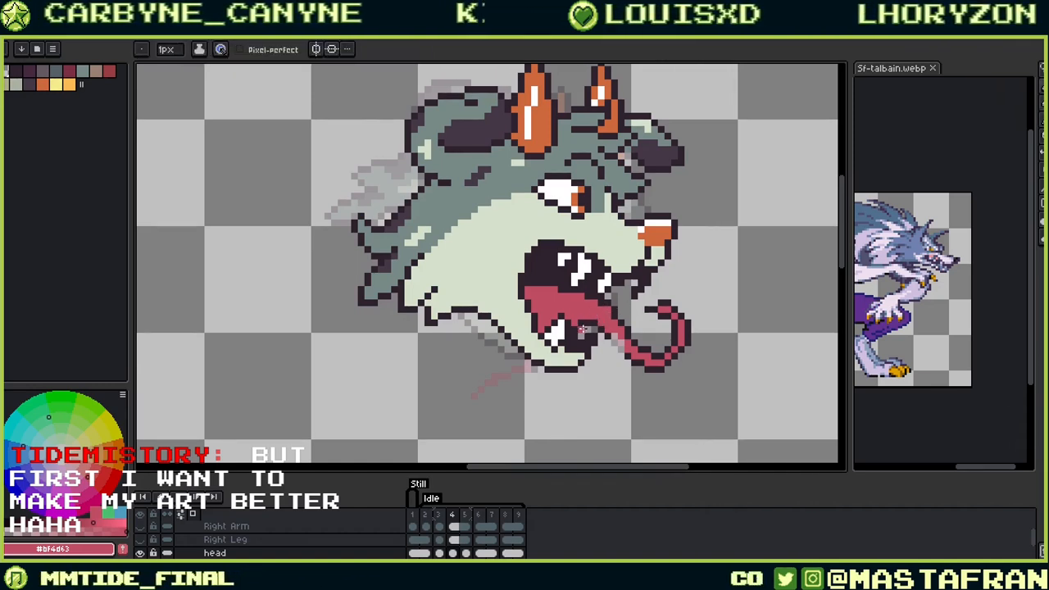
key(alt)
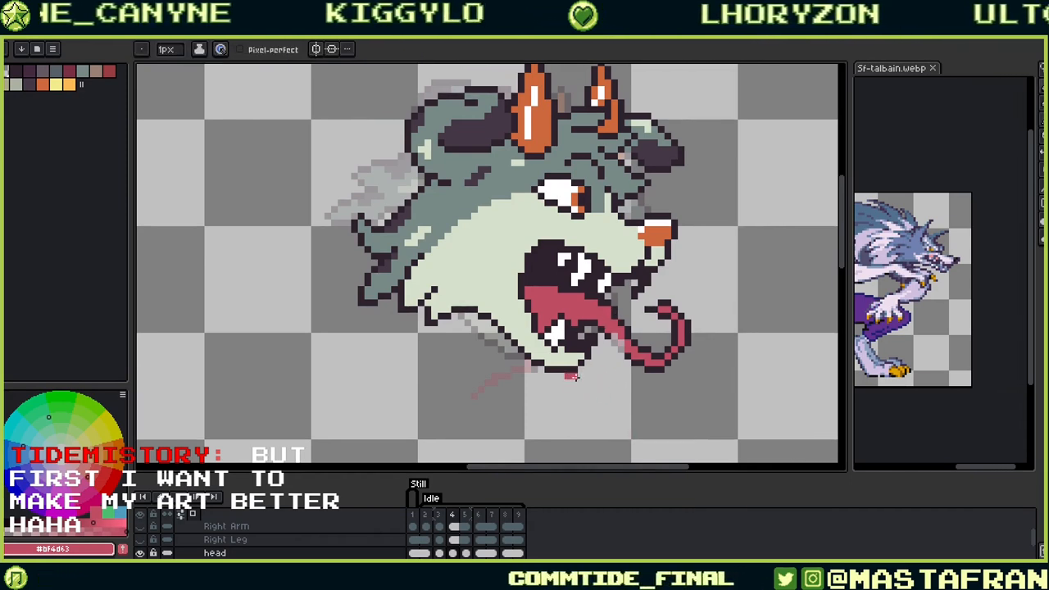
drag(561, 376, 581, 370)
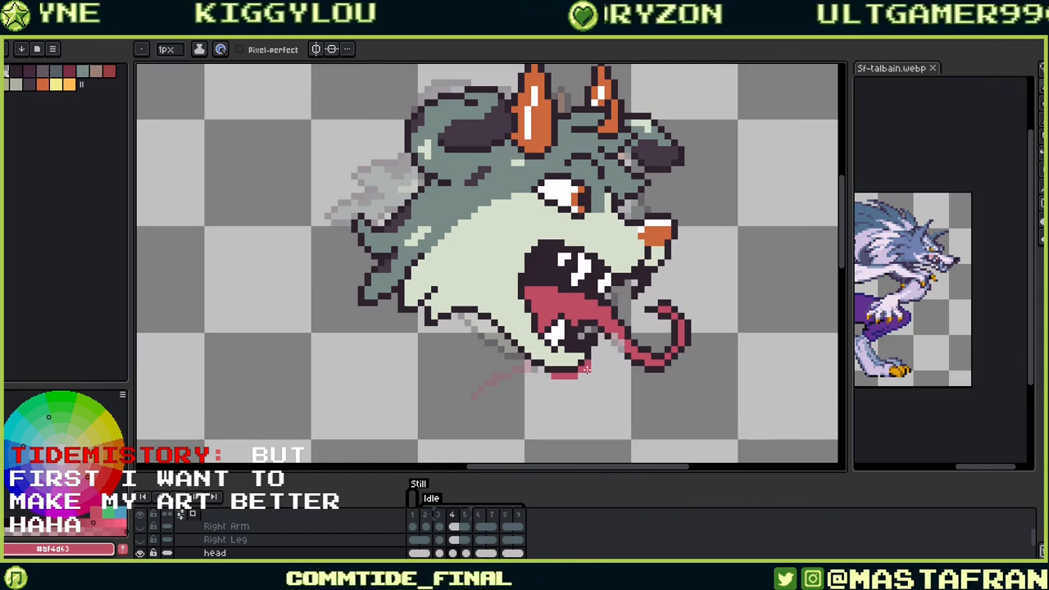
drag(586, 370, 612, 334)
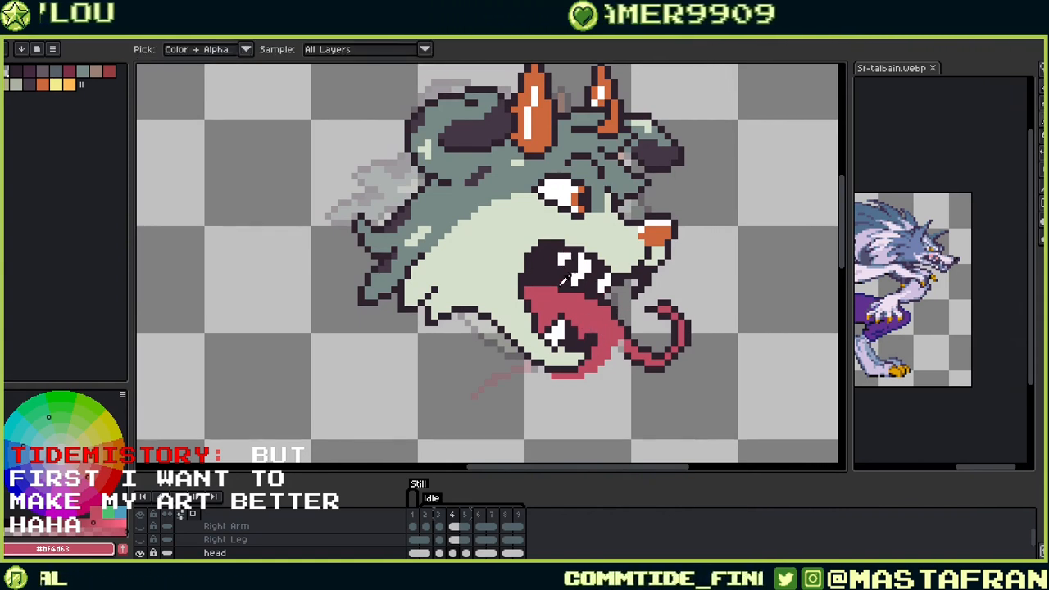
Step: Outline the new tongue's upper edge in #2e222f and erase the old curled tongue in front of the mouth
alt+click(555, 291)
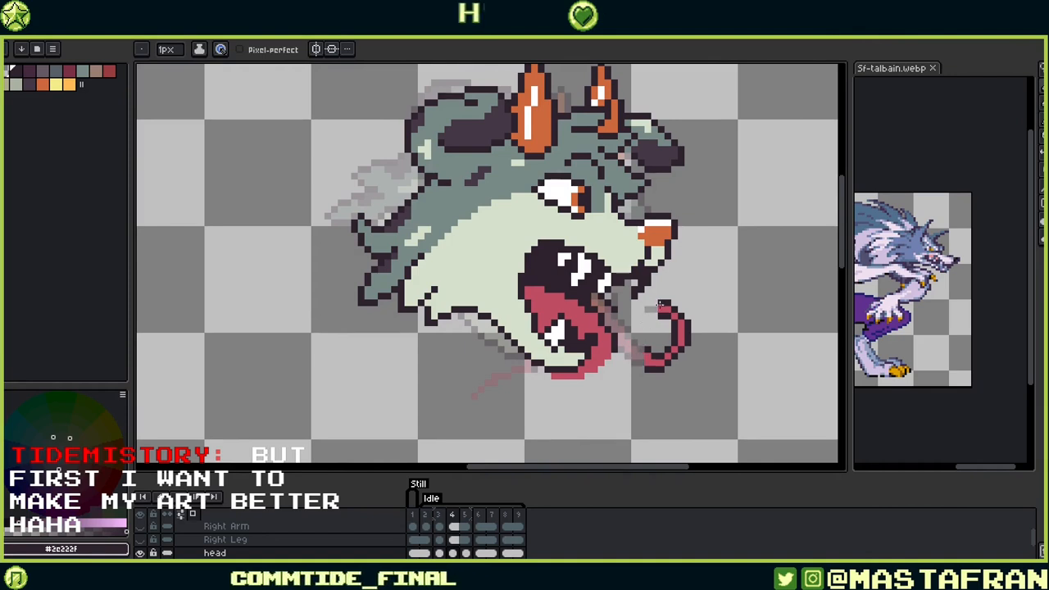
key(e)
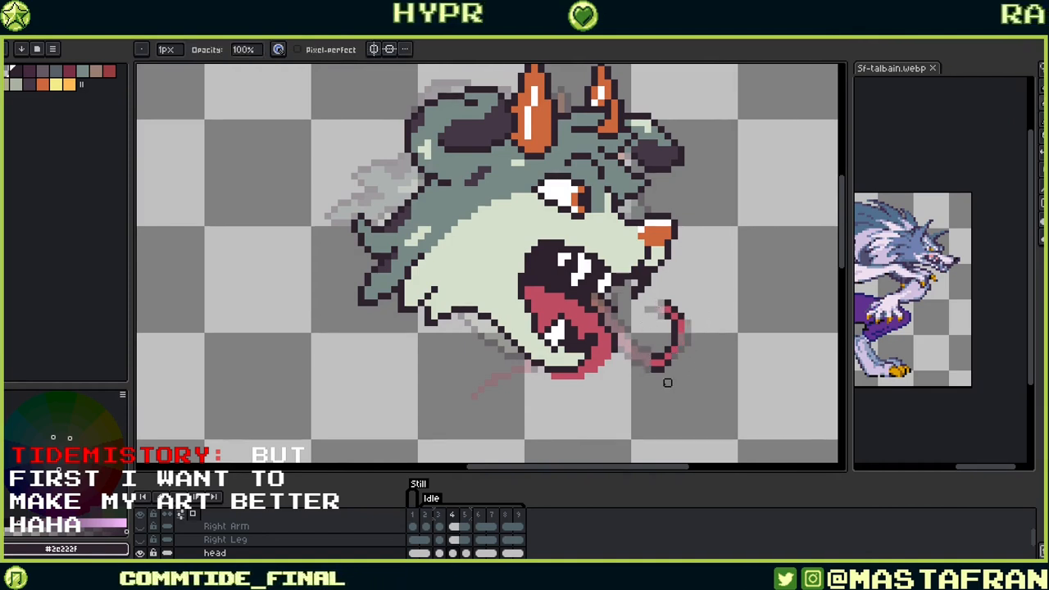
mouse_move(668, 375)
mouse_down()
mouse_move(662, 304)
mouse_move(672, 298)
mouse_move(667, 329)
mouse_up()
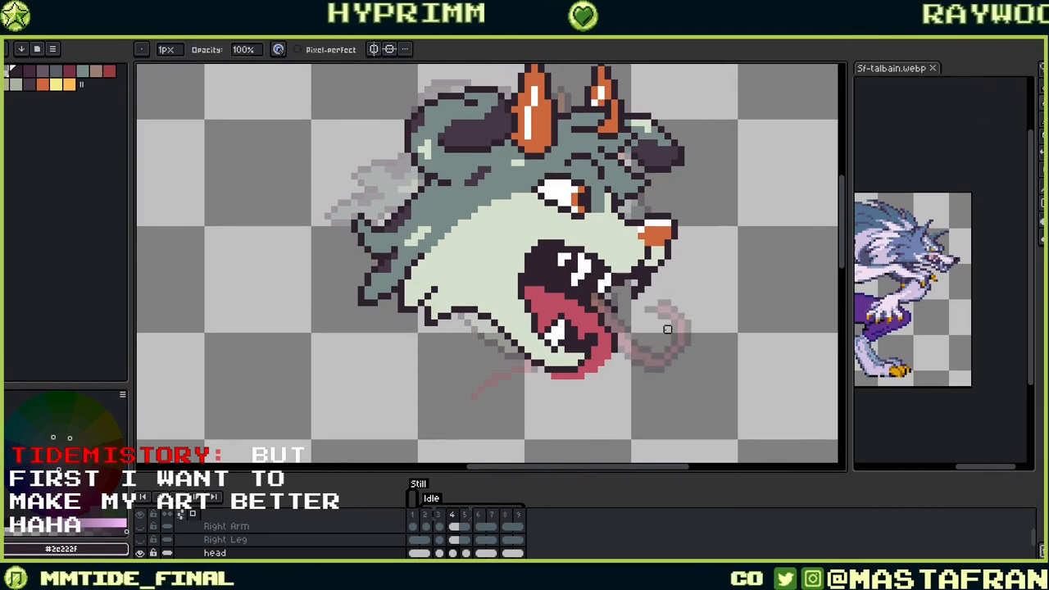
Step: Outline the outer edge of the draped tongue in #2e222f, from the mouth opening down to beneath the chin
key(b)
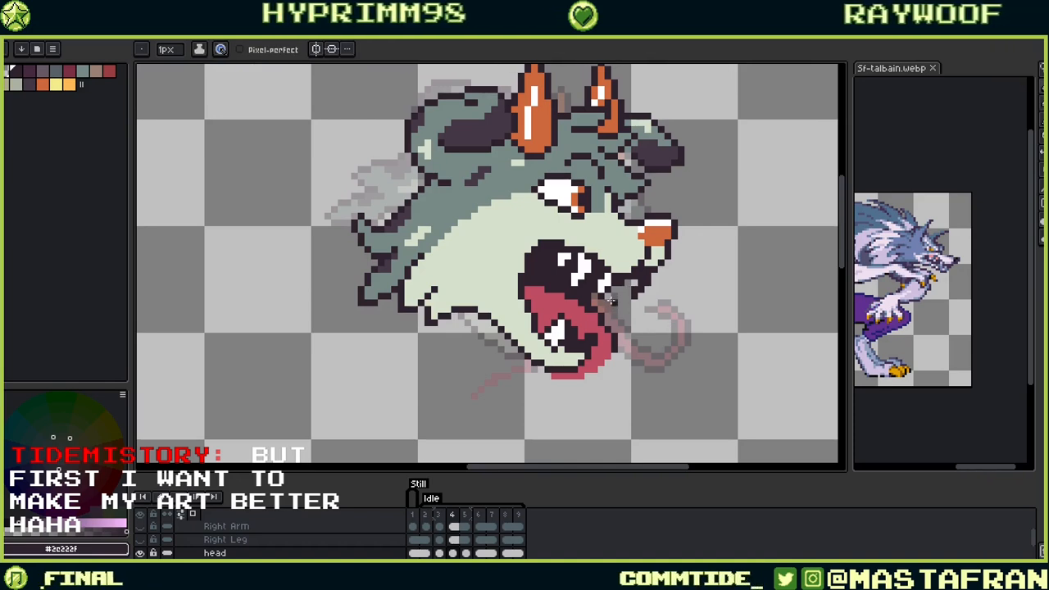
key(alt)
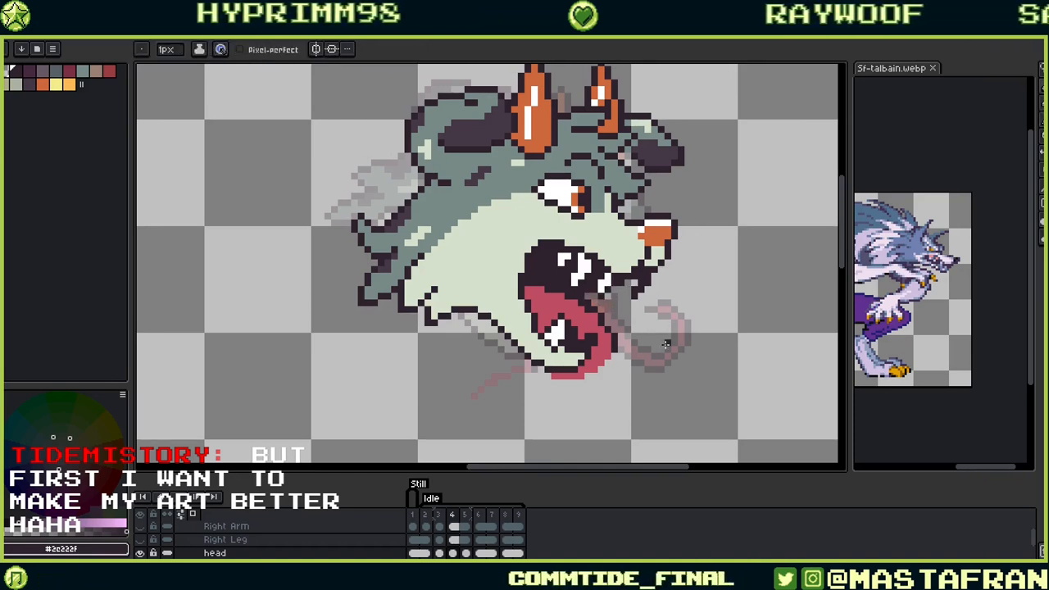
drag(634, 332, 732, 360)
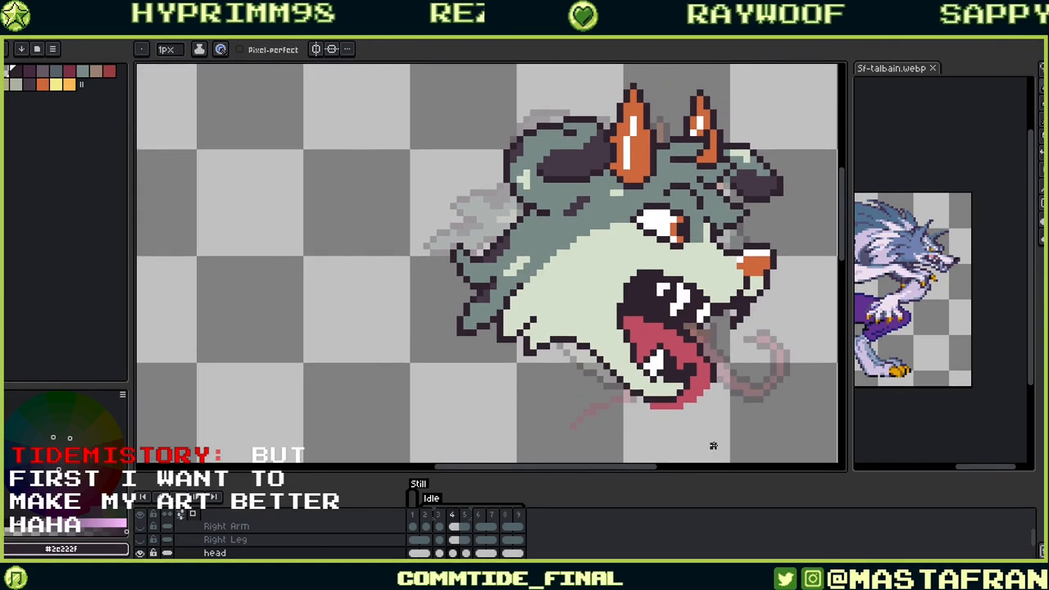
key(alt)
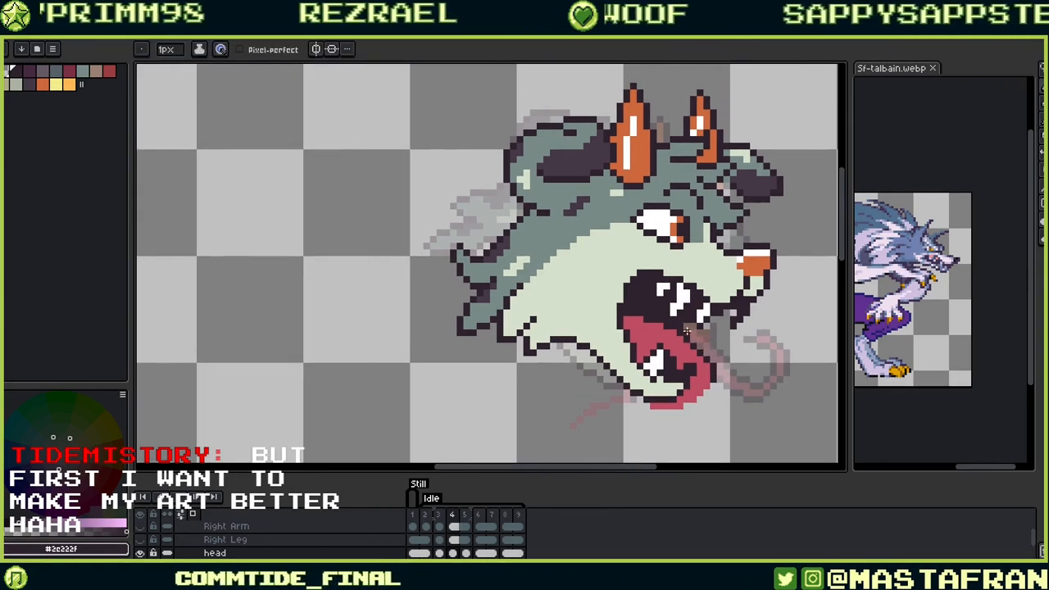
key(alt)
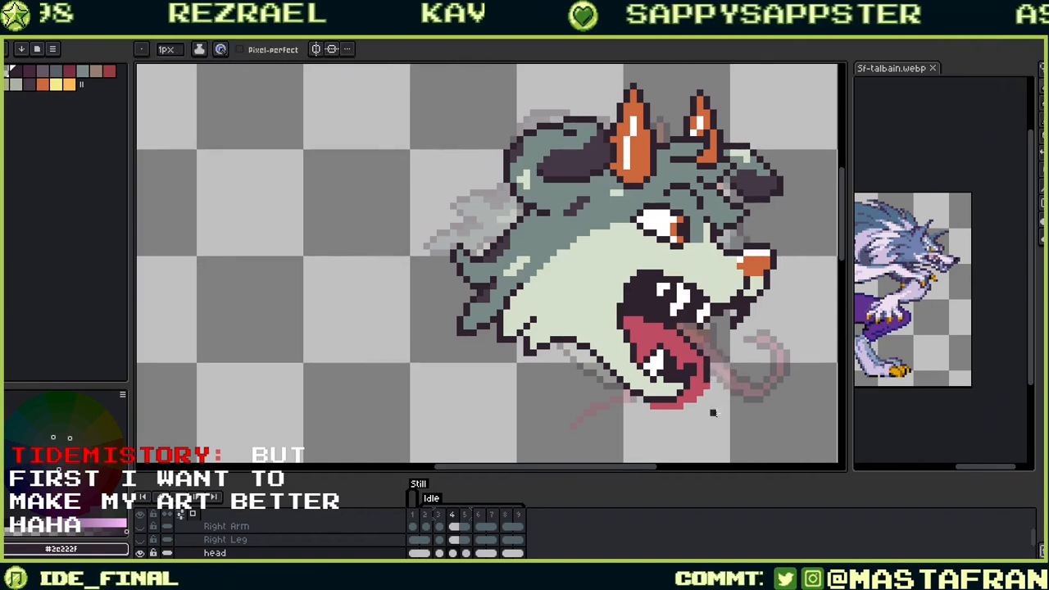
scroll(713, 413, down, 1)
key(alt)
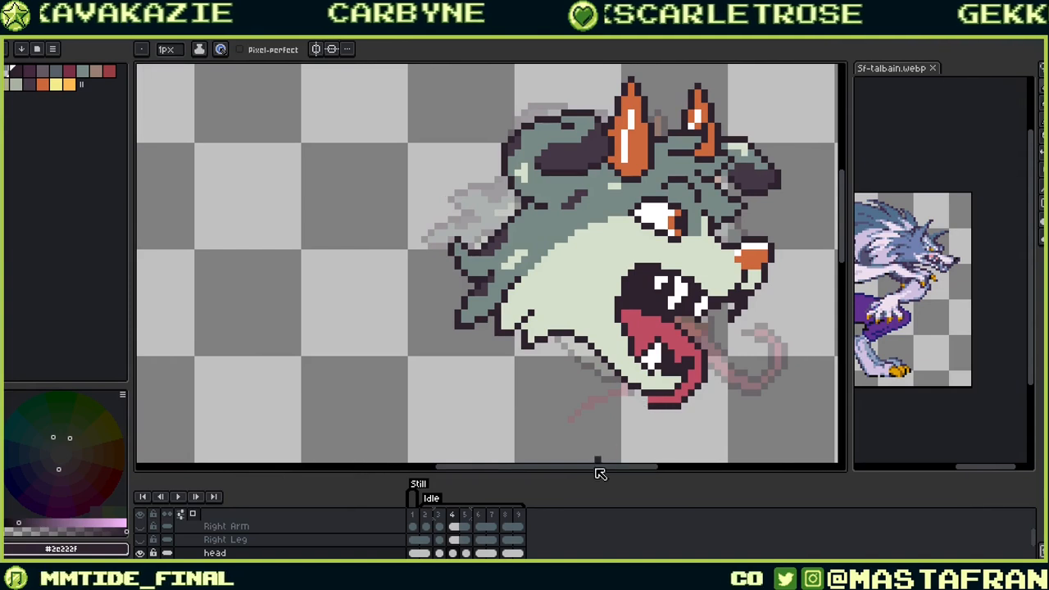
Step: Extend the tongue back under the jaw into a pointed tip, filled with #bf4d63 and outlined in #2e222f
alt+click(630, 407)
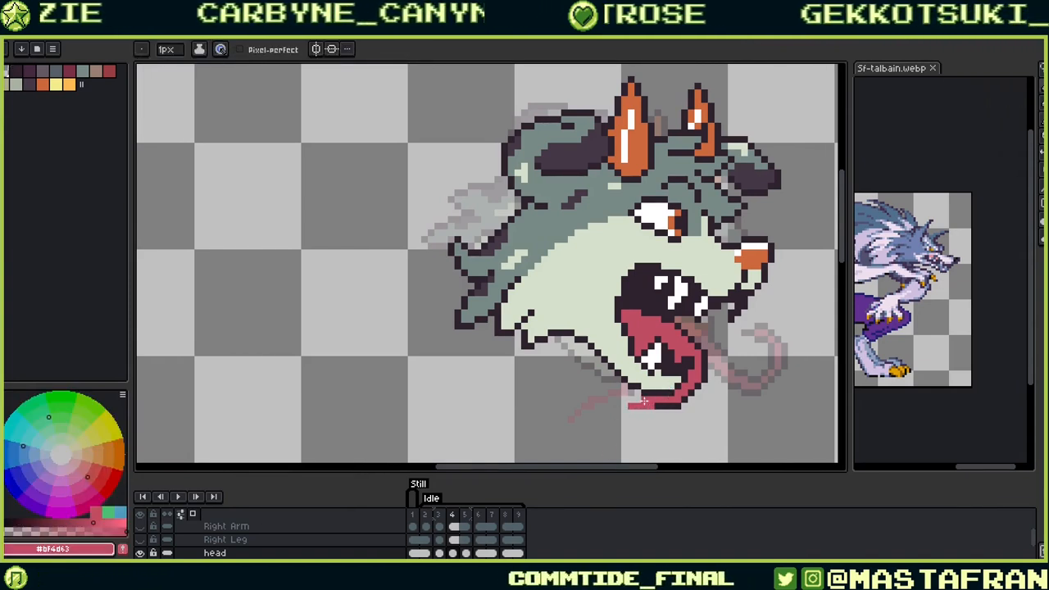
alt+click(646, 399)
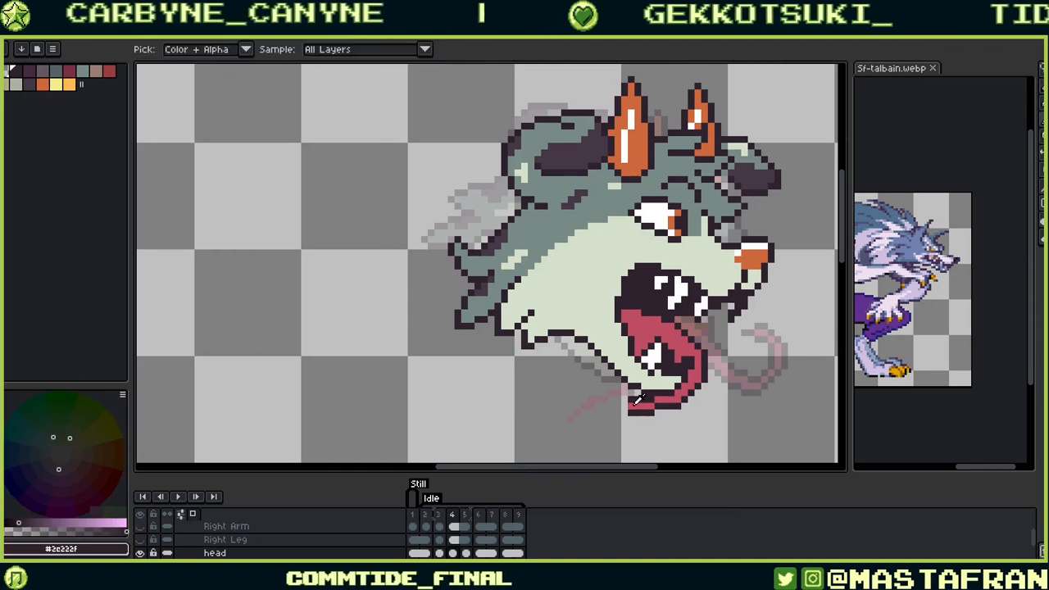
alt+click(623, 416)
alt+click(623, 407)
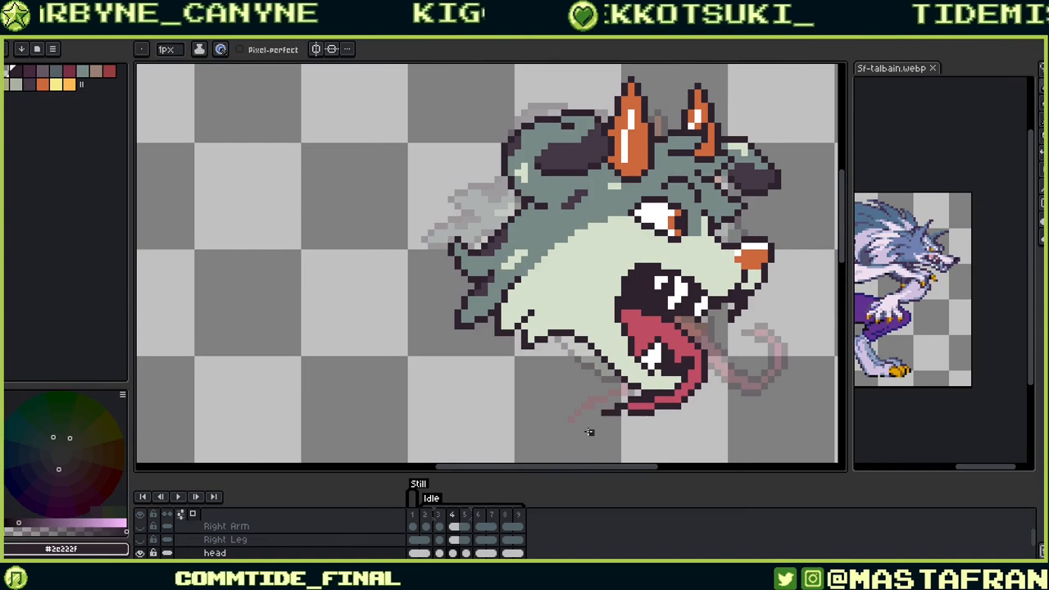
alt+click(624, 414)
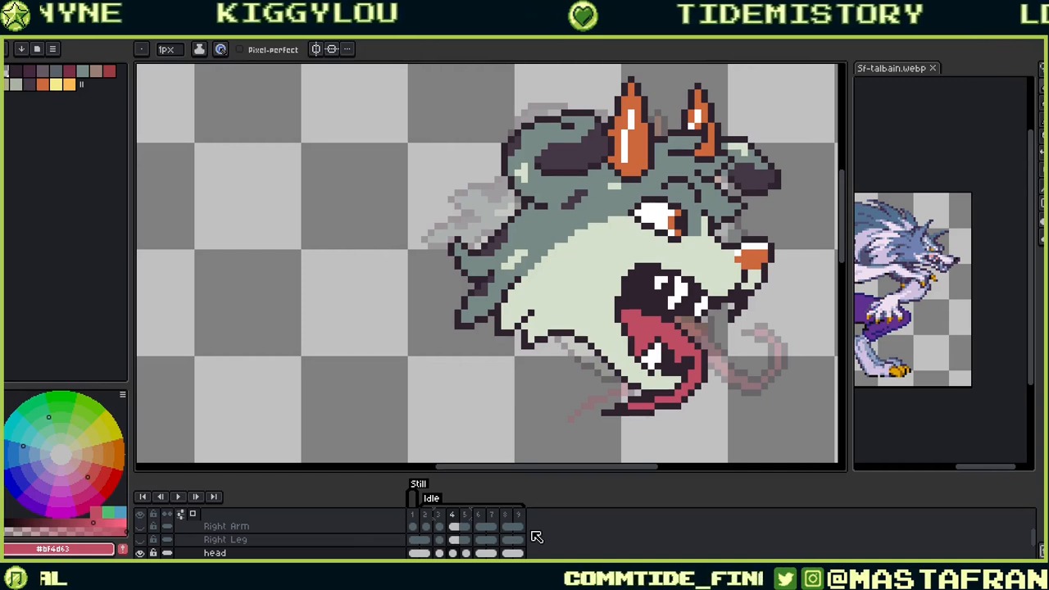
Step: Refine the tongue and lower fang inside the open mouth using #bf4d63 and #2e222f
key(alt)
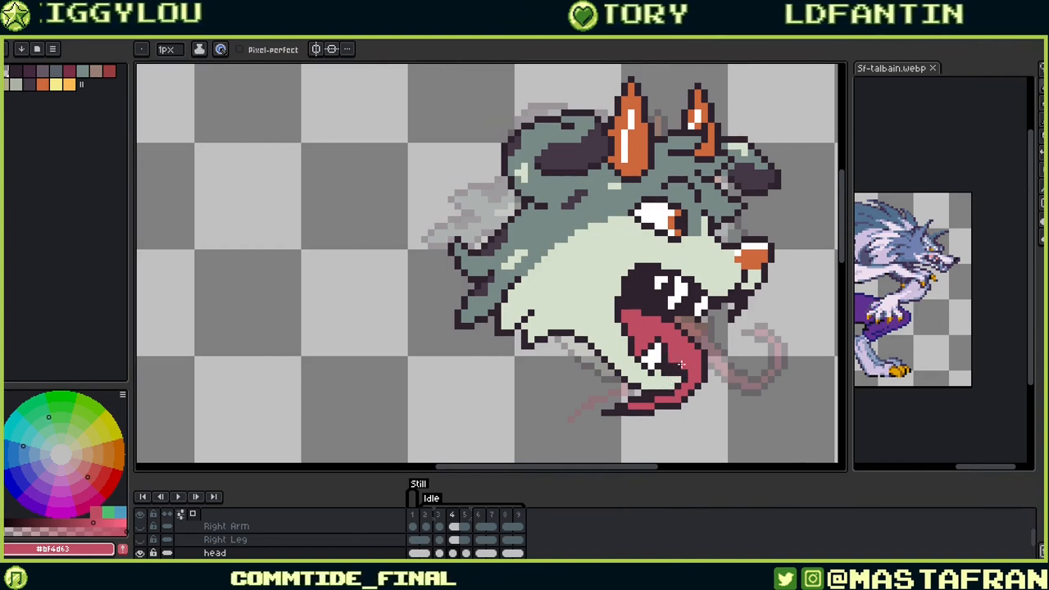
key(alt)
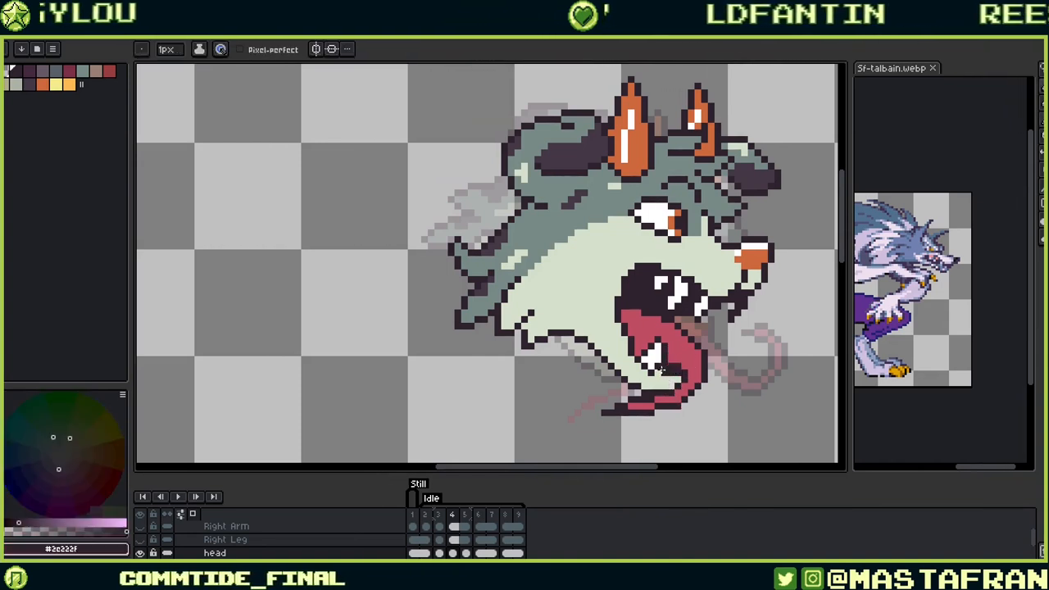
key(alt)
key(alt)
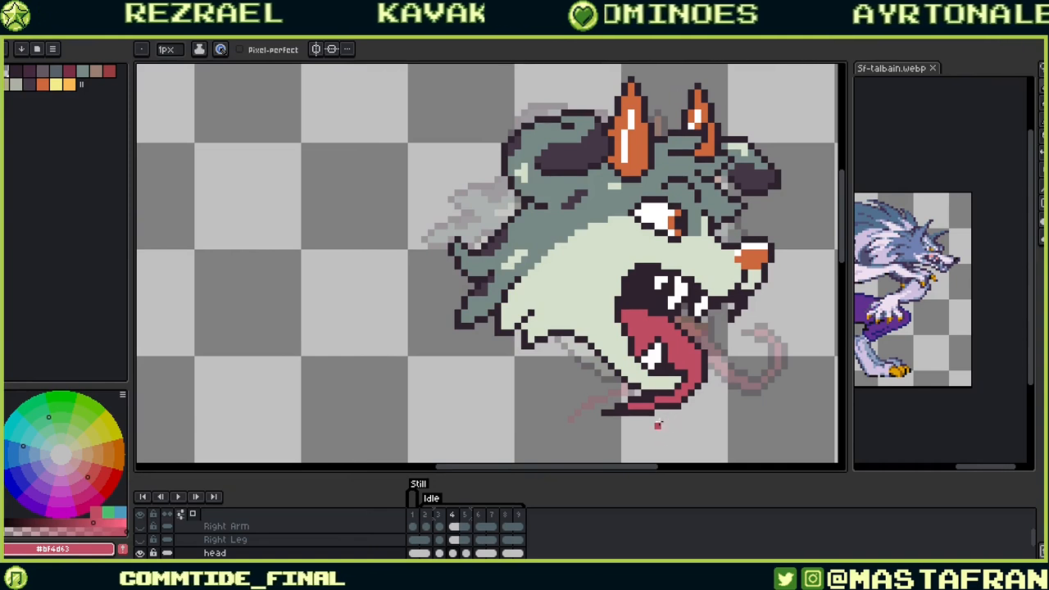
alt+click(664, 318)
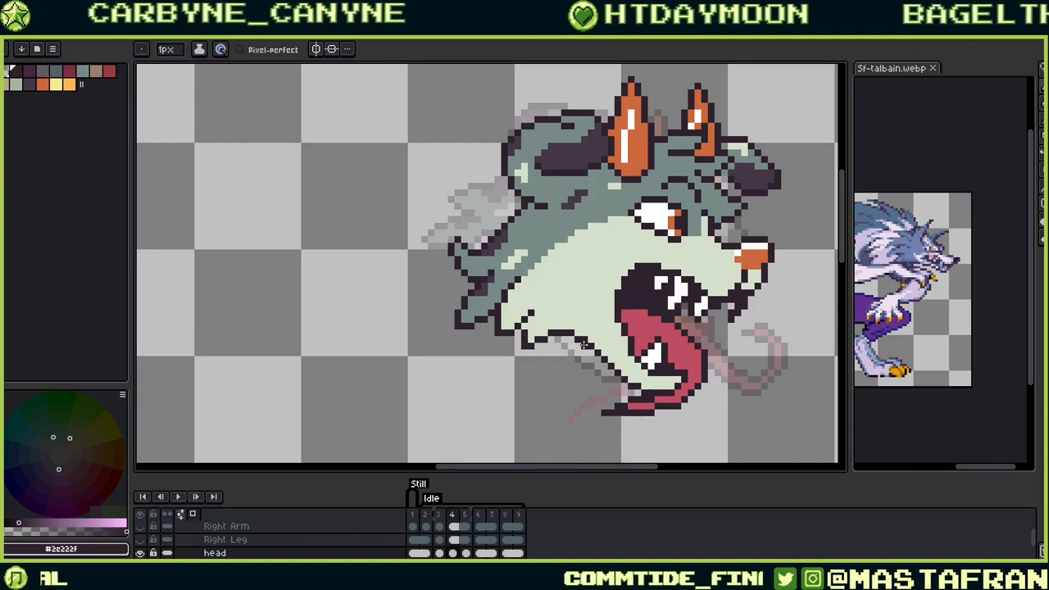
Step: Step through frames 3 to 6 to check how the redrawn tongue leads into the grinning pose
key(Left)
key(Right)
key(Right)
key(Right)
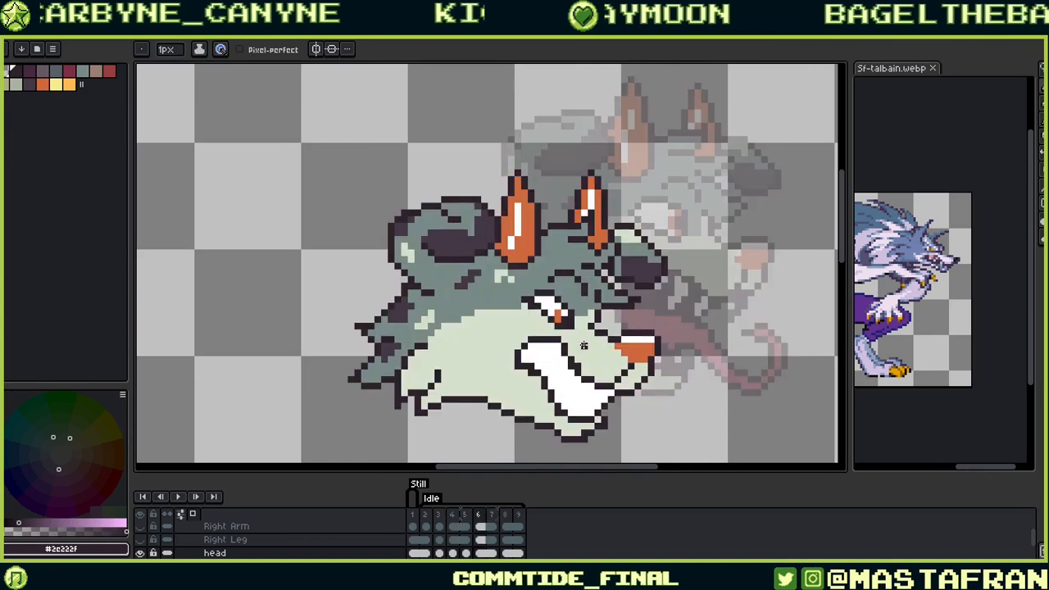
Step: Flip back through the idle frames from frame 6 to frame 3, comparing the tongue's position from pose to pose
key(Right)
key(Left)
drag(716, 335, 602, 279)
key(Right)
key(Left)
key(Left)
key(Left)
key(Left)
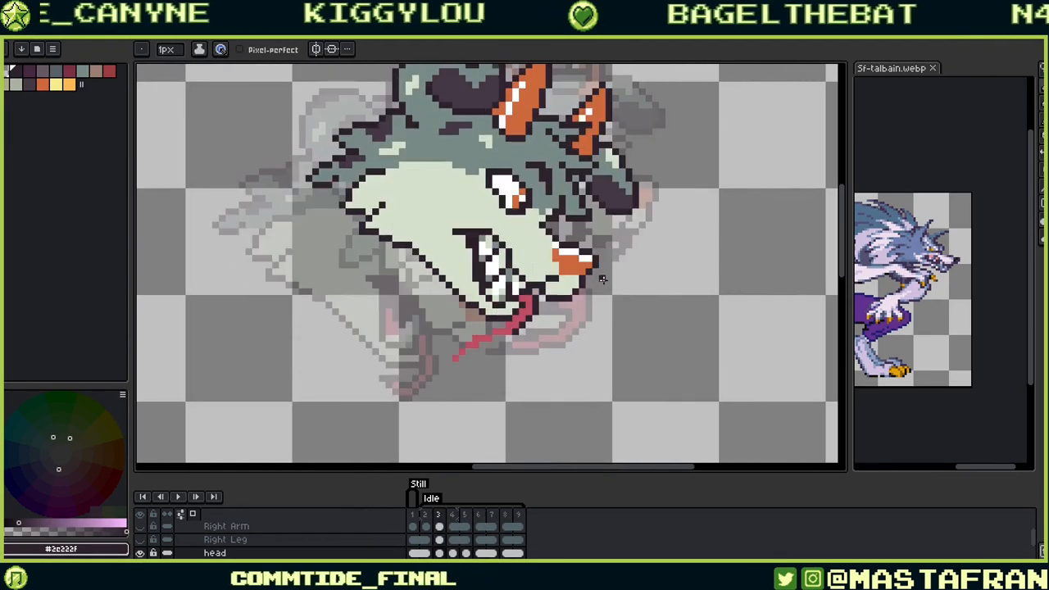
key(Left)
key(Right)
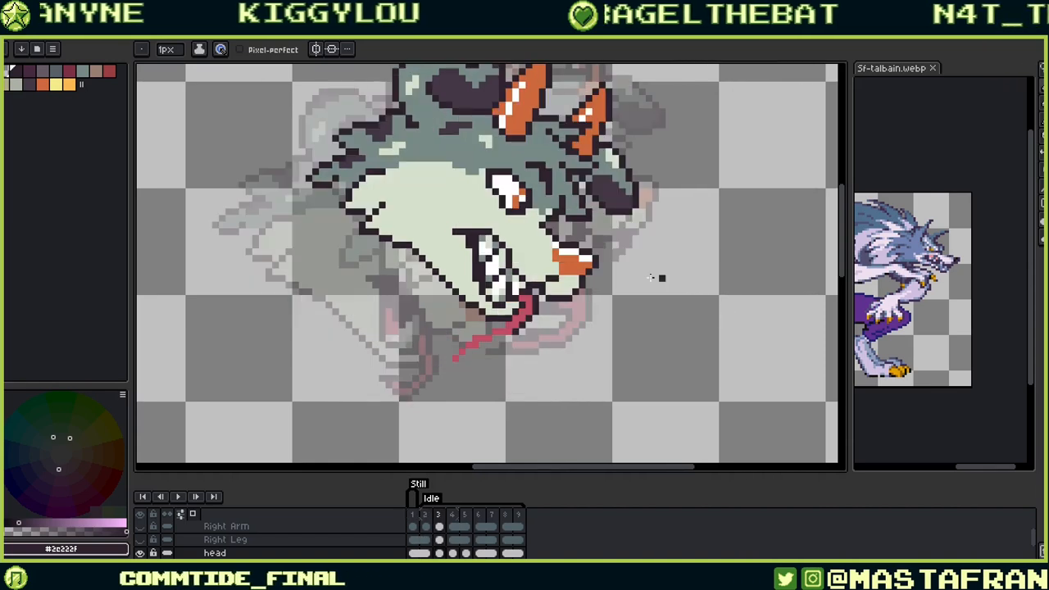
Step: Outline the tongue trailing below the jaw in frame 3 with #2e222f, closing it into a pointed tip
scroll(640, 303, left, 4)
scroll(640, 303, down, 1)
key(alt)
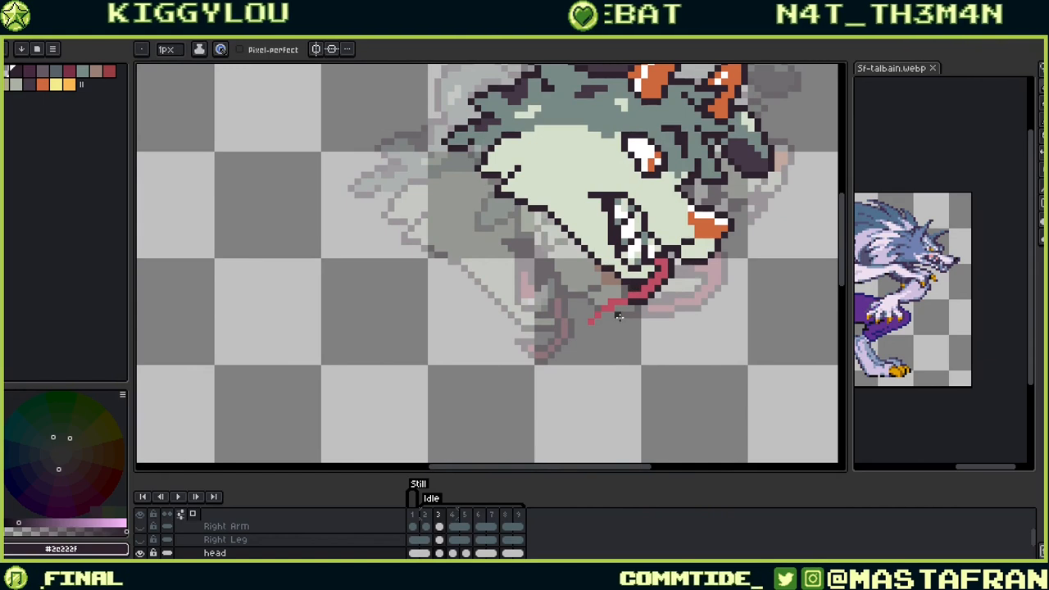
scroll(643, 302, left, 3)
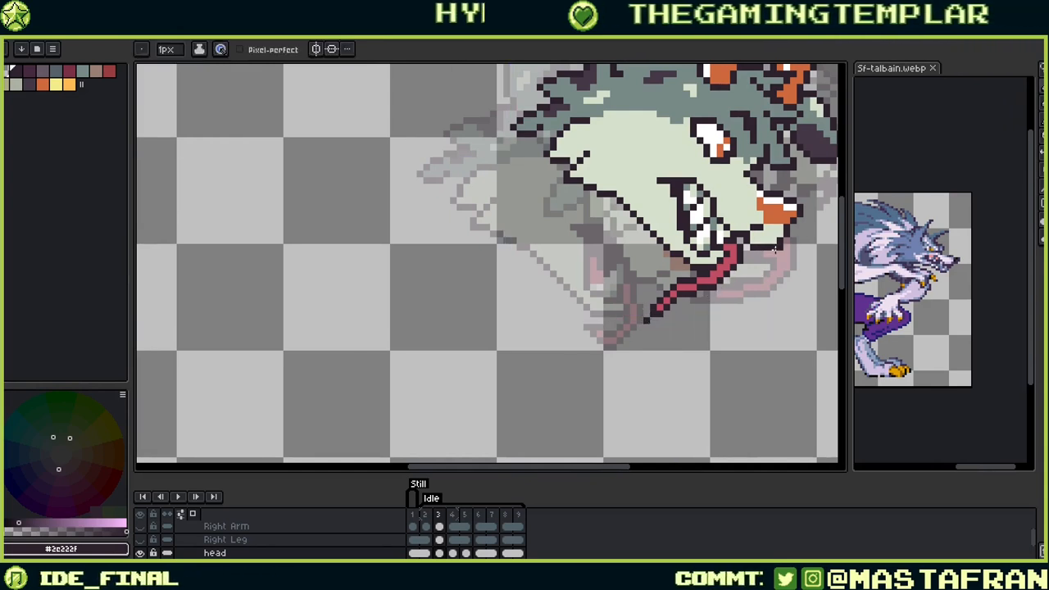
drag(767, 239, 721, 264)
key(ctrl+z)
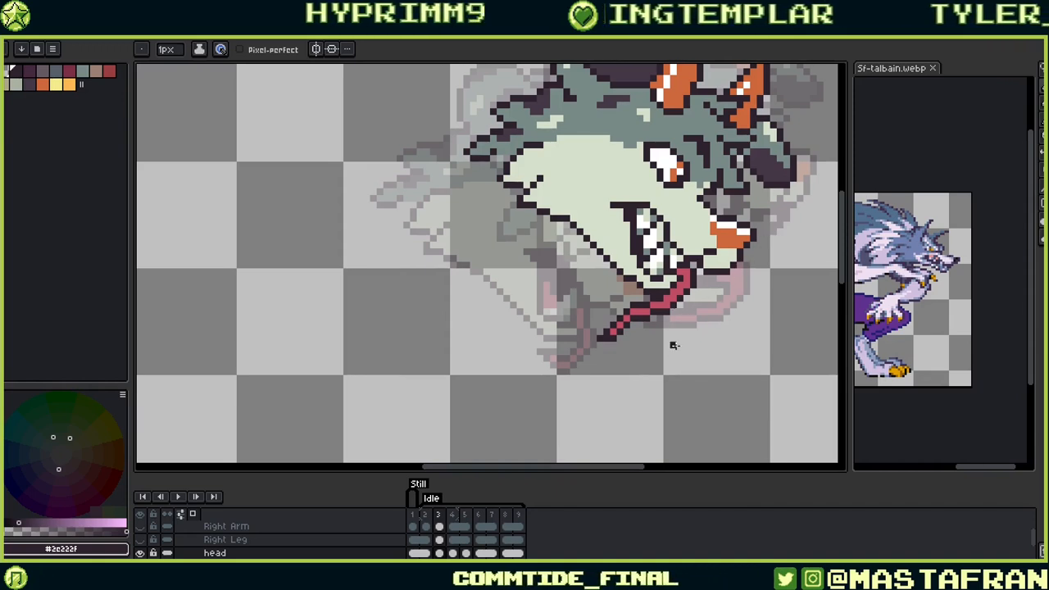
key(alt)
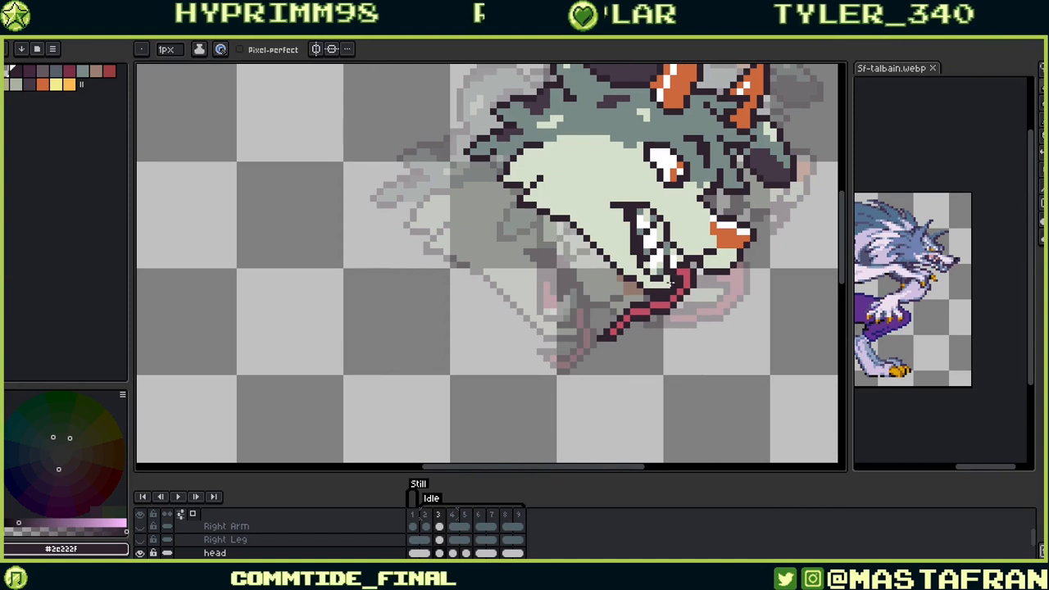
alt+click(680, 285)
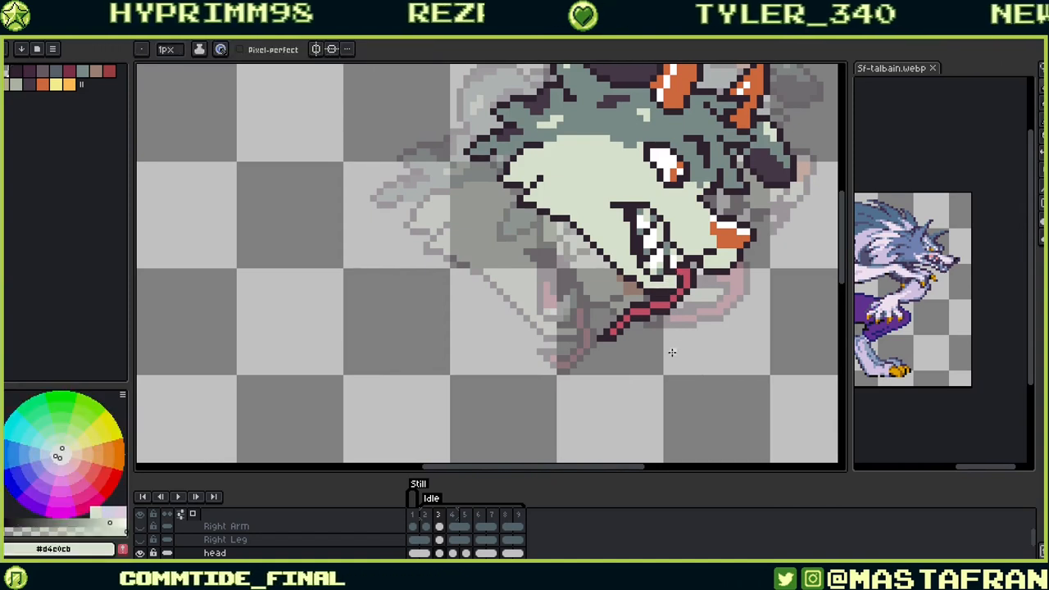
Step: Select the trailing part of frame 3's tongue and shift it one pixel up and one pixel left
key(m)
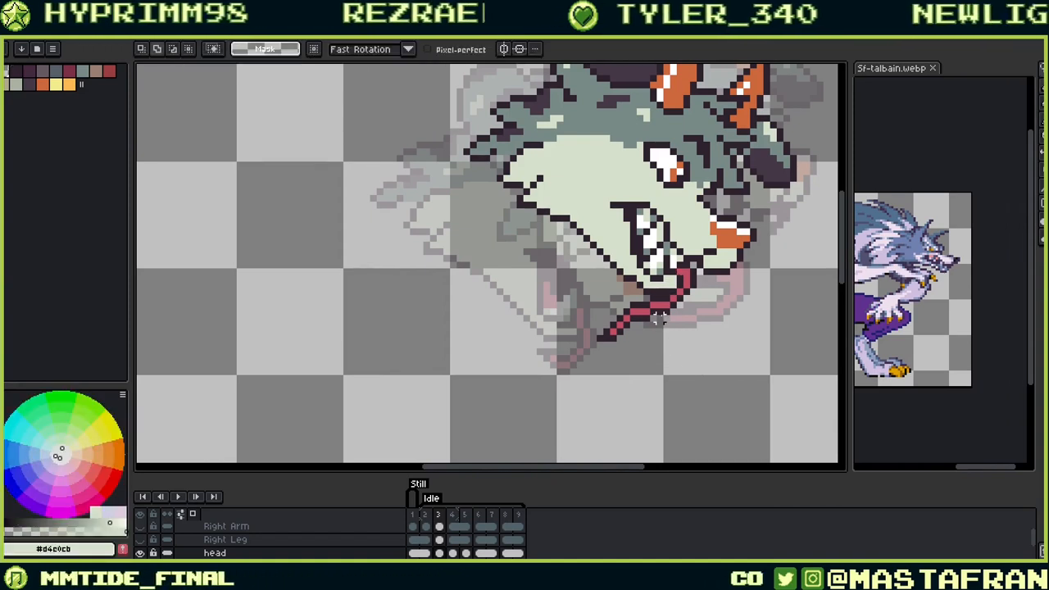
mouse_move(665, 305)
mouse_down()
mouse_move(589, 329)
mouse_move(648, 348)
mouse_move(670, 295)
mouse_up()
drag(620, 331, 620, 325)
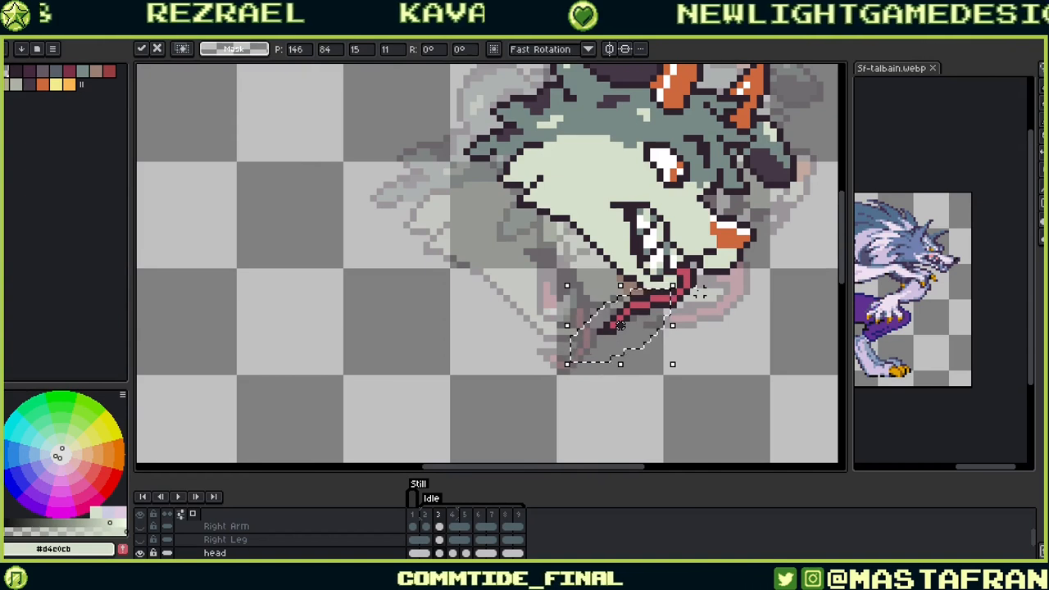
key(ctrl+d)
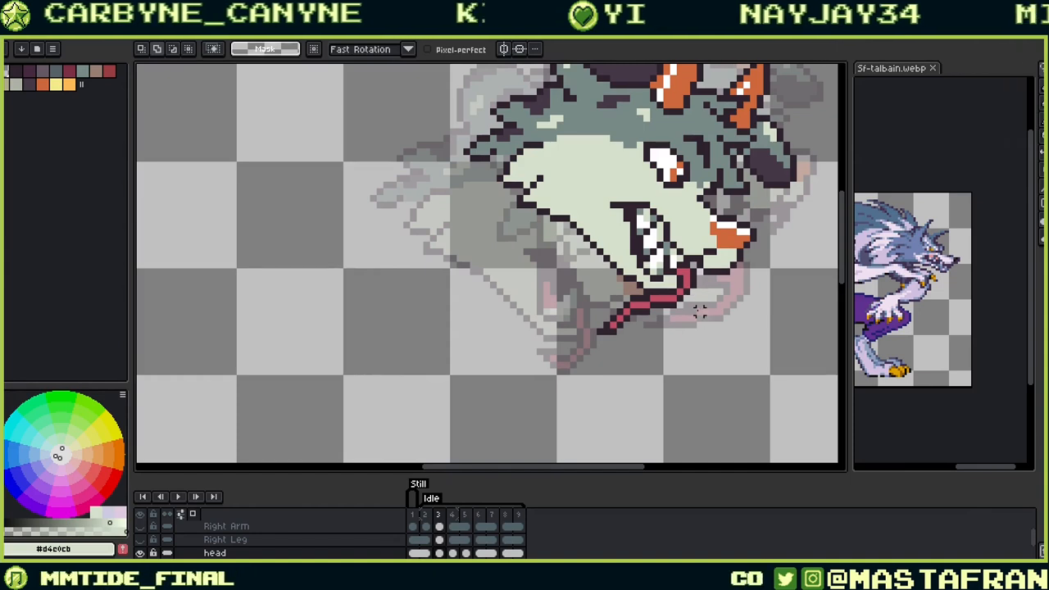
mouse_move(672, 289)
mouse_down()
mouse_move(665, 317)
mouse_move(579, 358)
mouse_move(592, 312)
mouse_move(623, 287)
mouse_up()
key(Left)
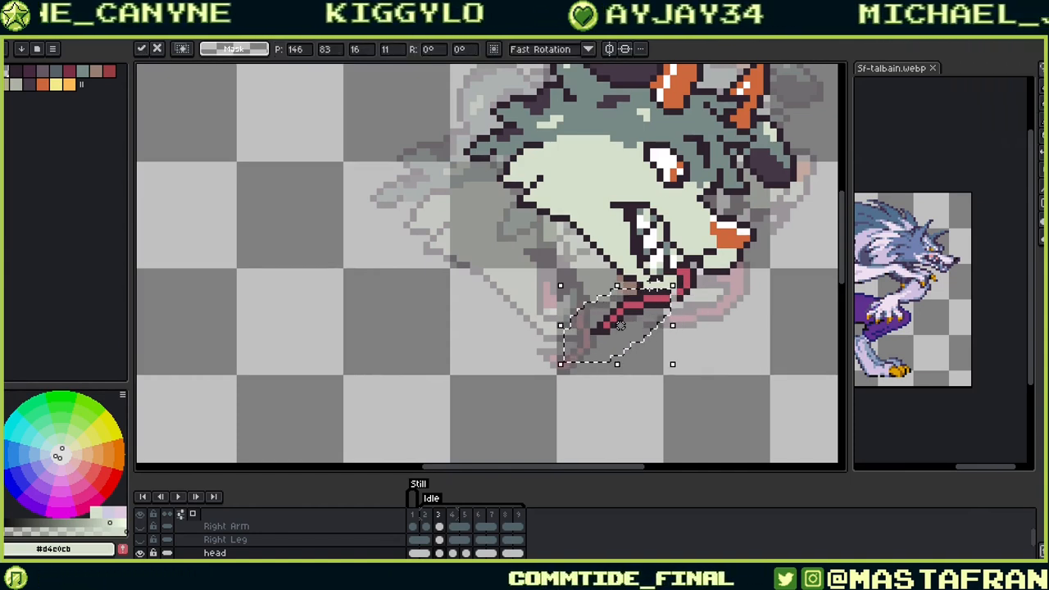
key(ctrl+d)
Step: Rejoin the shifted tongue to the mouth in frame 3, retouching its fill with #bf4d63 and its outline with #2e222f
key(b)
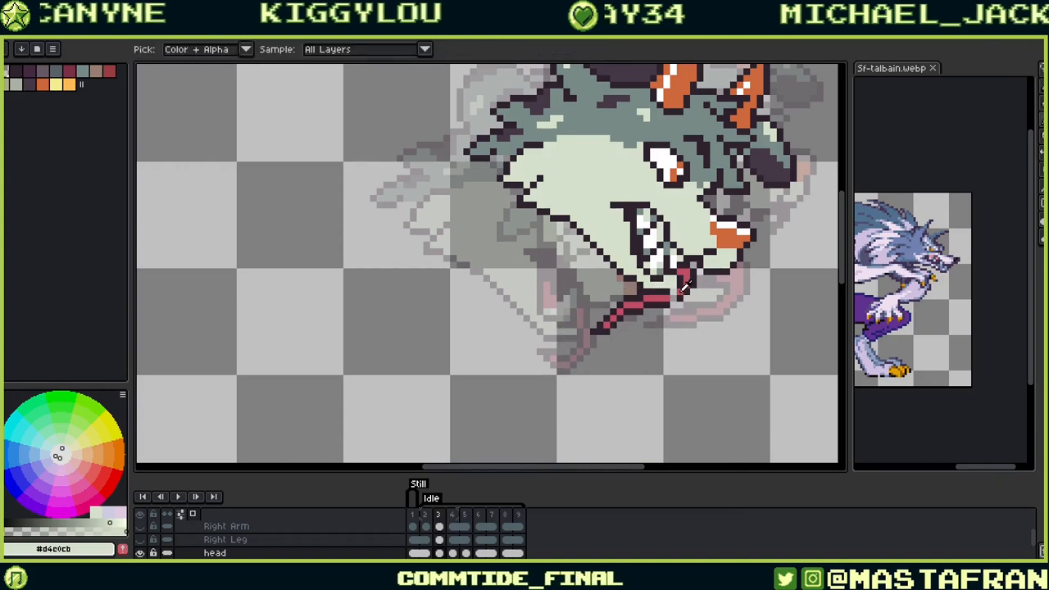
alt+click(680, 289)
key(x)
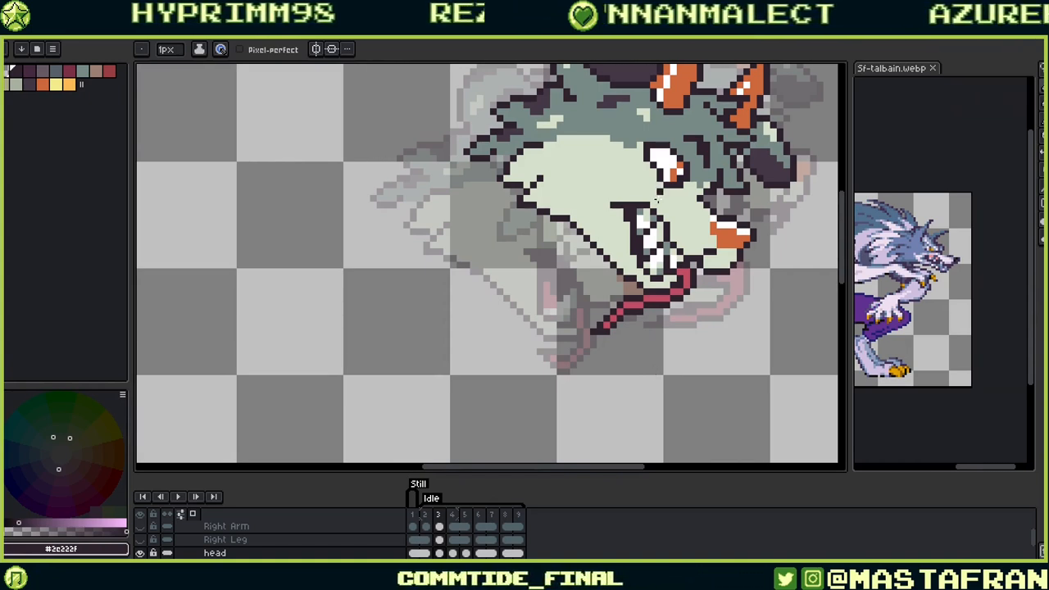
drag(694, 245, 727, 279)
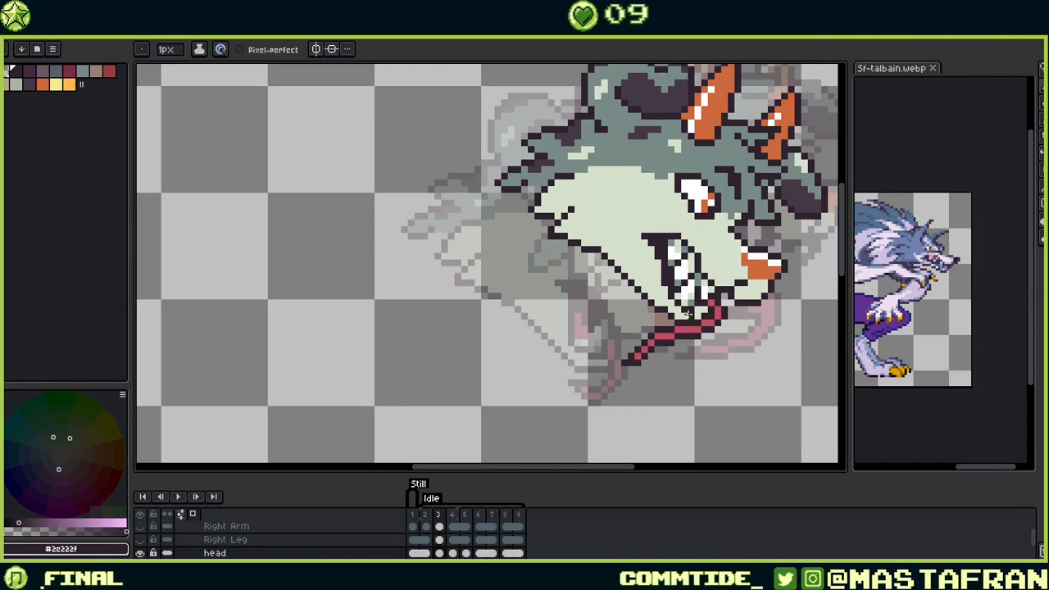
alt+click(722, 313)
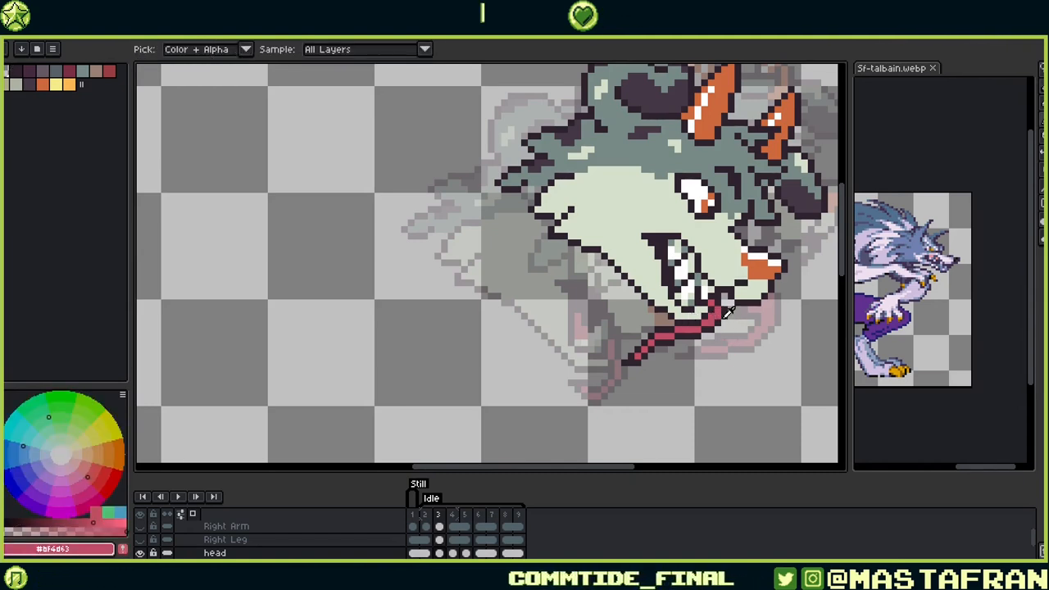
alt+click(723, 314)
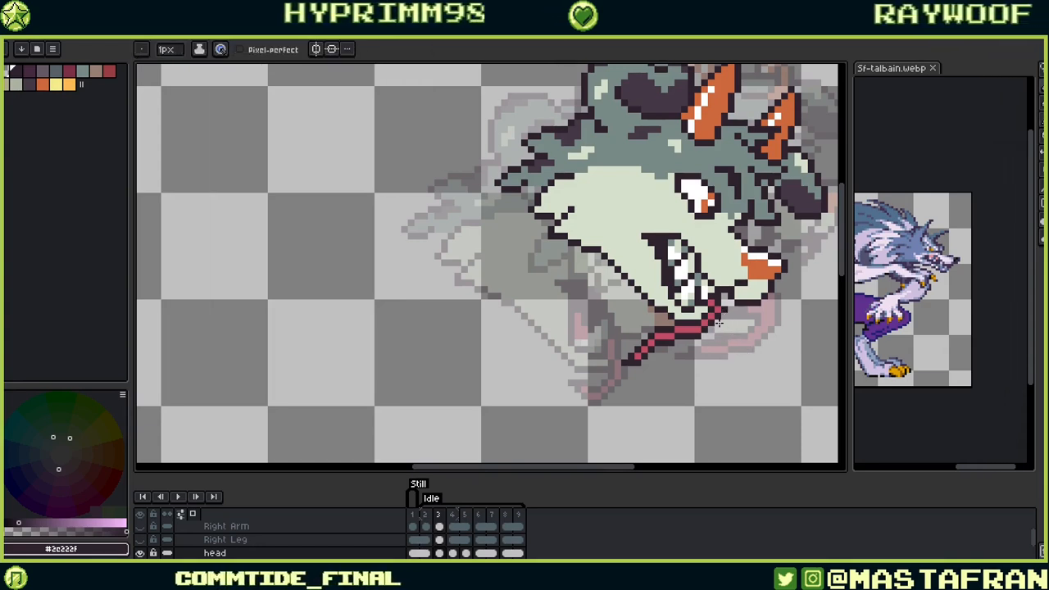
alt+click(714, 310)
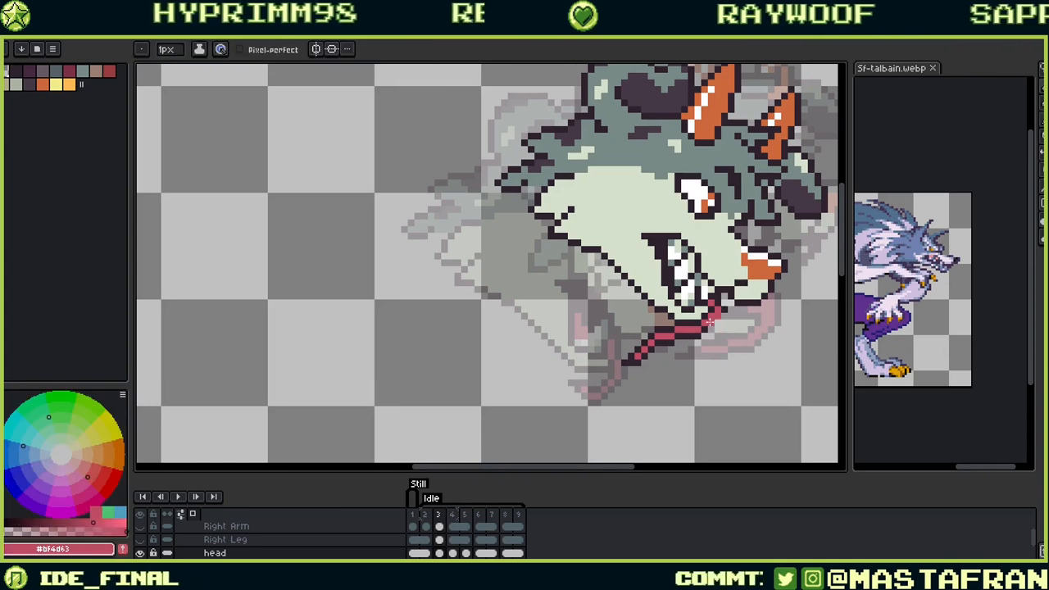
alt+click(818, 256)
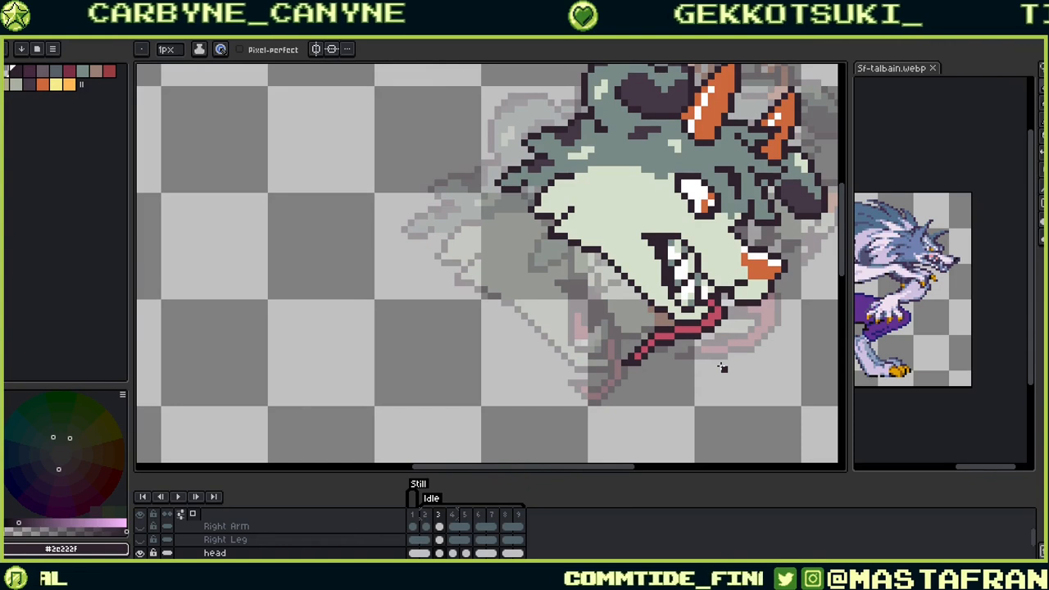
Step: Reshape the lower fang in frame 4's open mouth with #FFFFFF, cleaning its edges with #2e222f and #bf4d63
key(period)
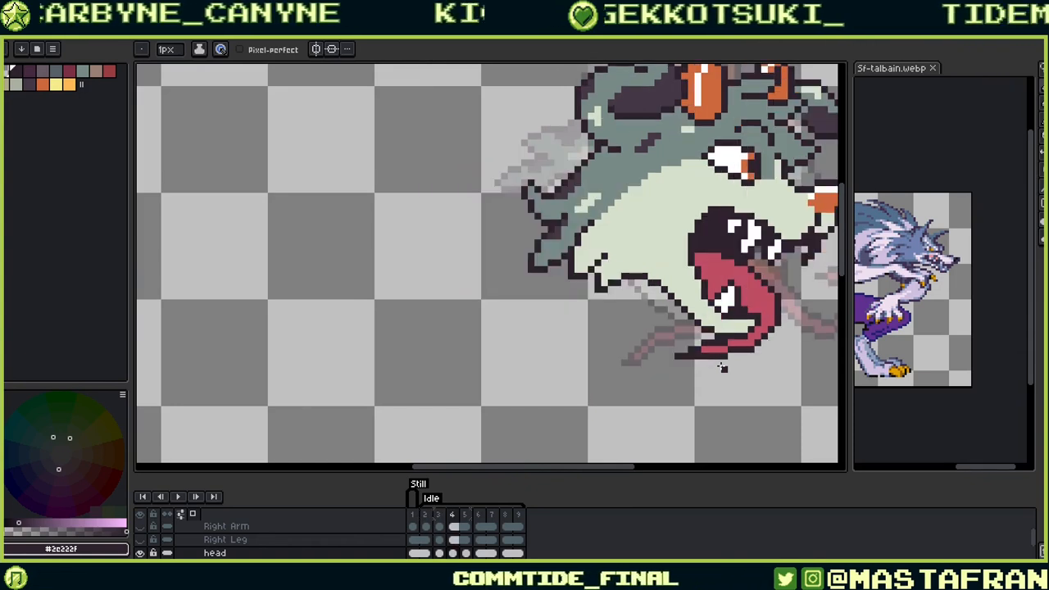
drag(804, 334, 675, 293)
alt+click(632, 269)
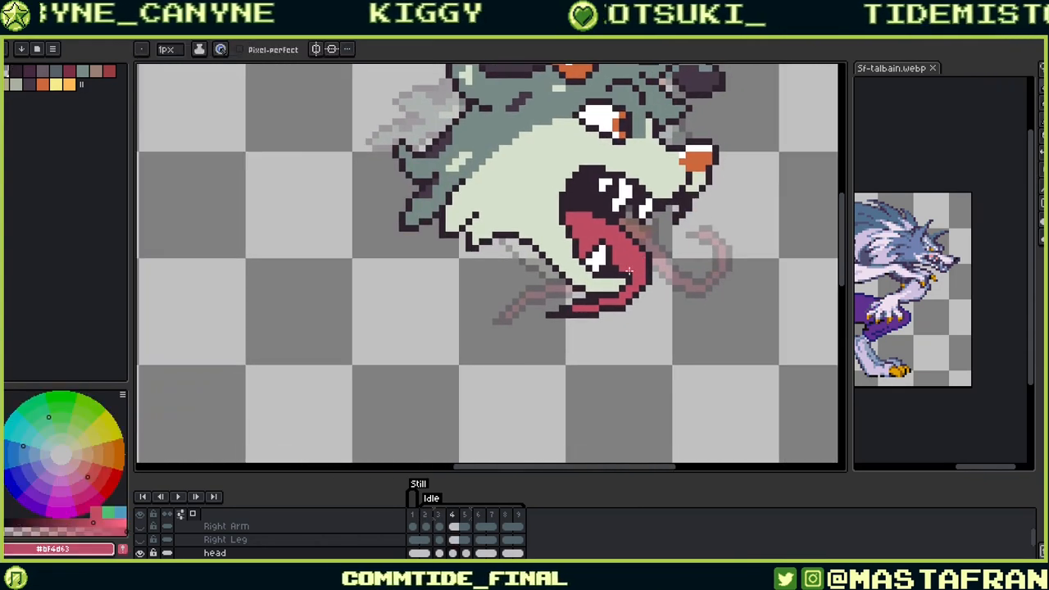
scroll(634, 327, up, 2)
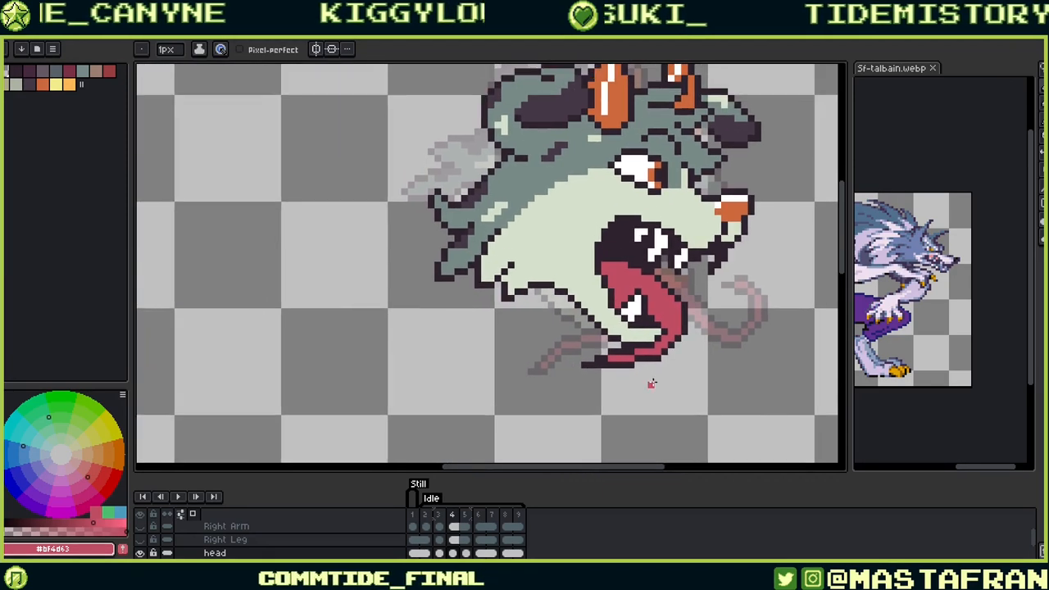
key(alt)
alt+click(637, 305)
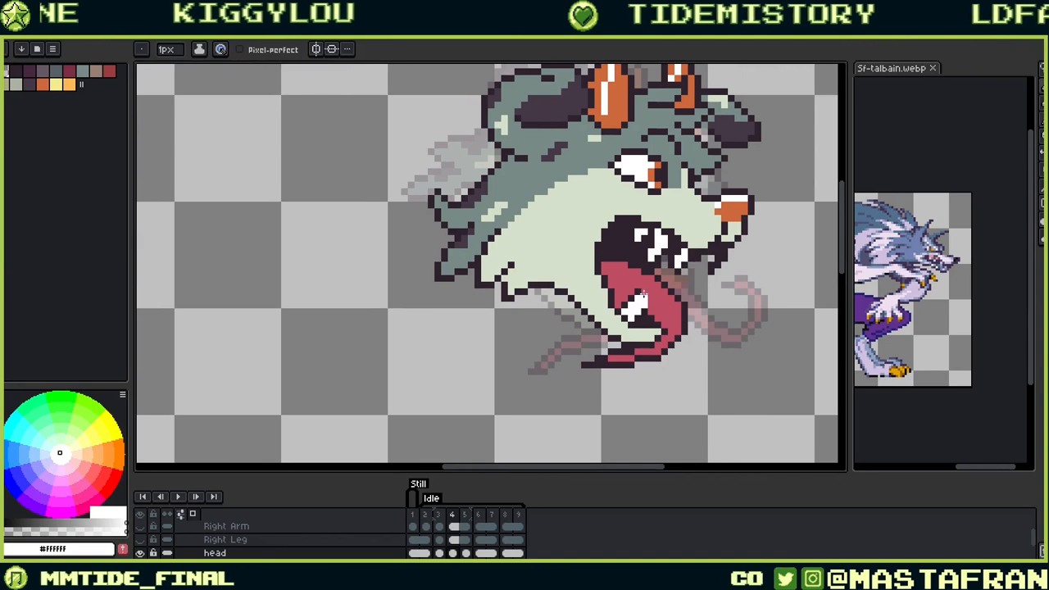
alt+click(645, 295)
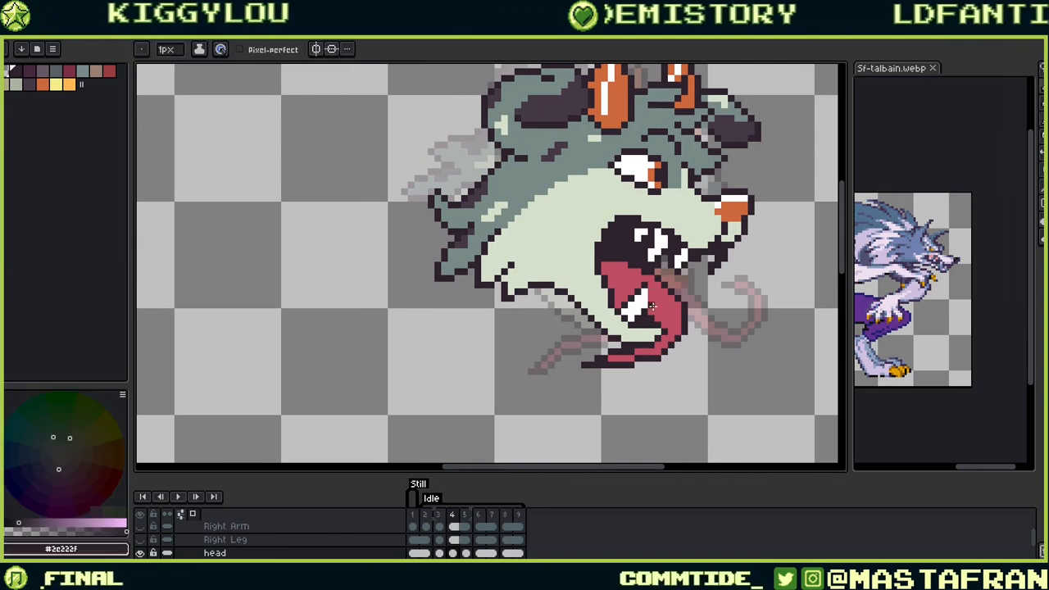
alt+click(653, 300)
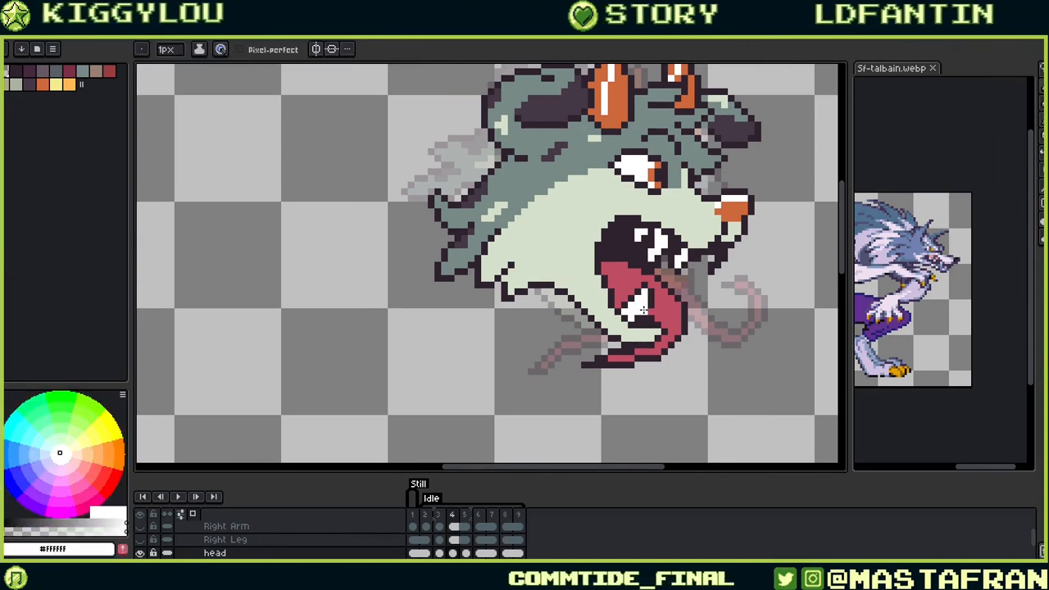
alt+click(642, 293)
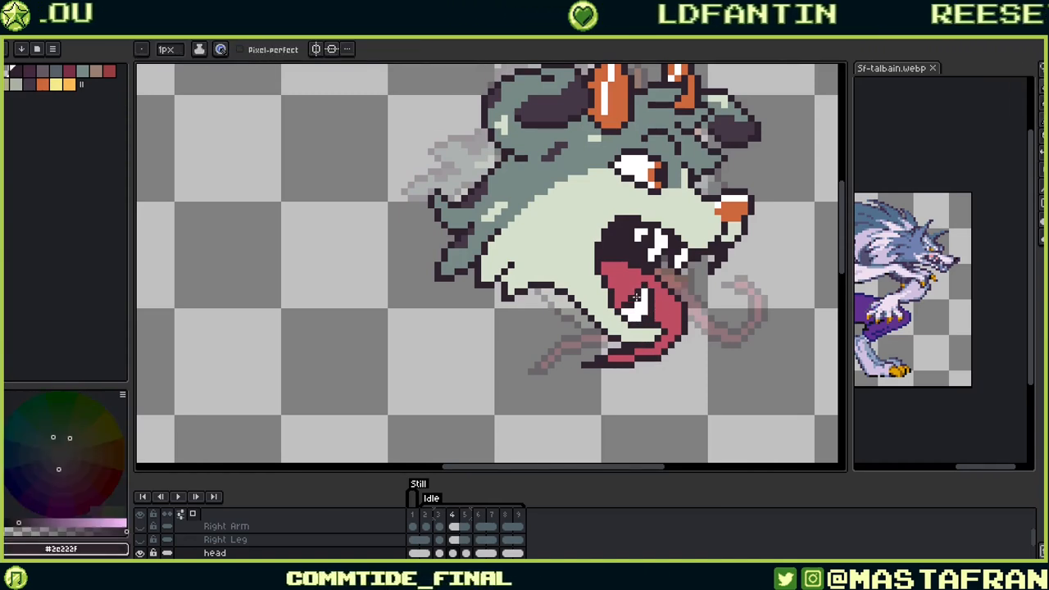
alt+click(632, 297)
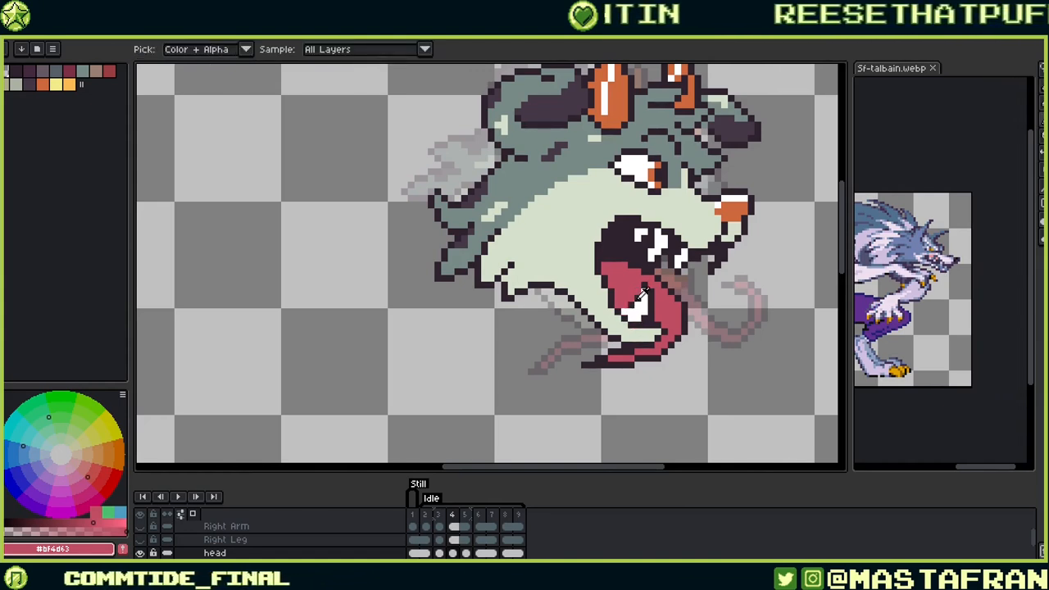
alt+click(656, 360)
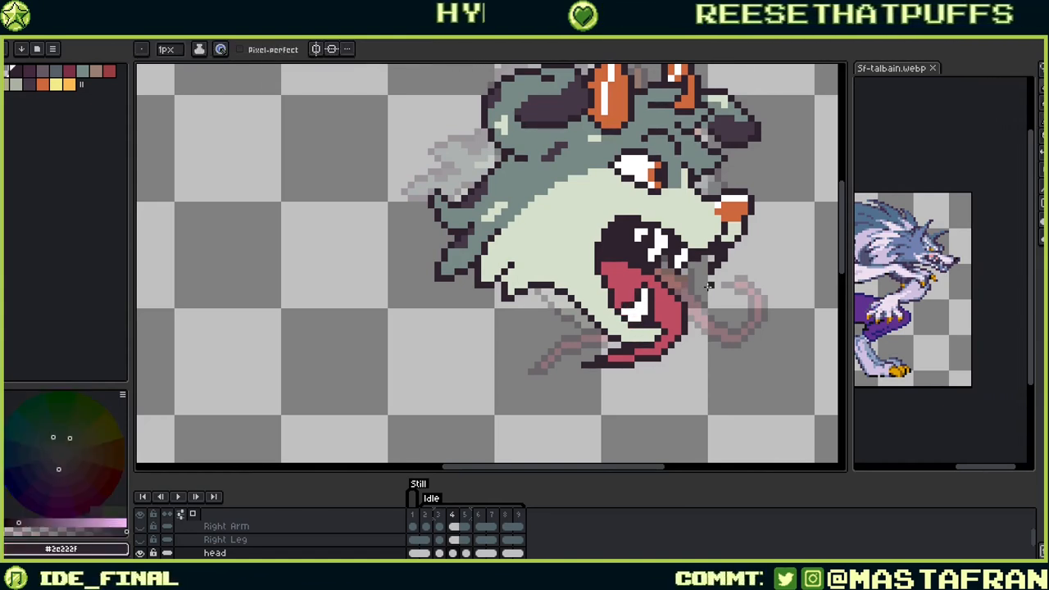
Step: Refine the tongue section beneath the chin in frame 4, using #bf4d63 for the fill and #2e222f for the lower outline
key(alt)
alt+click(668, 310)
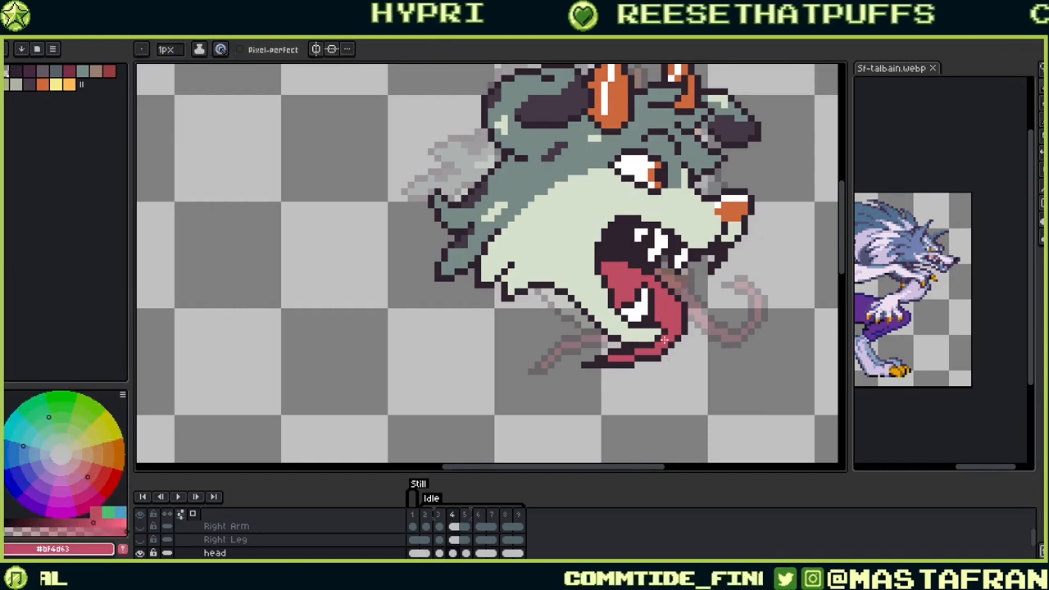
drag(677, 385, 734, 377)
key(alt)
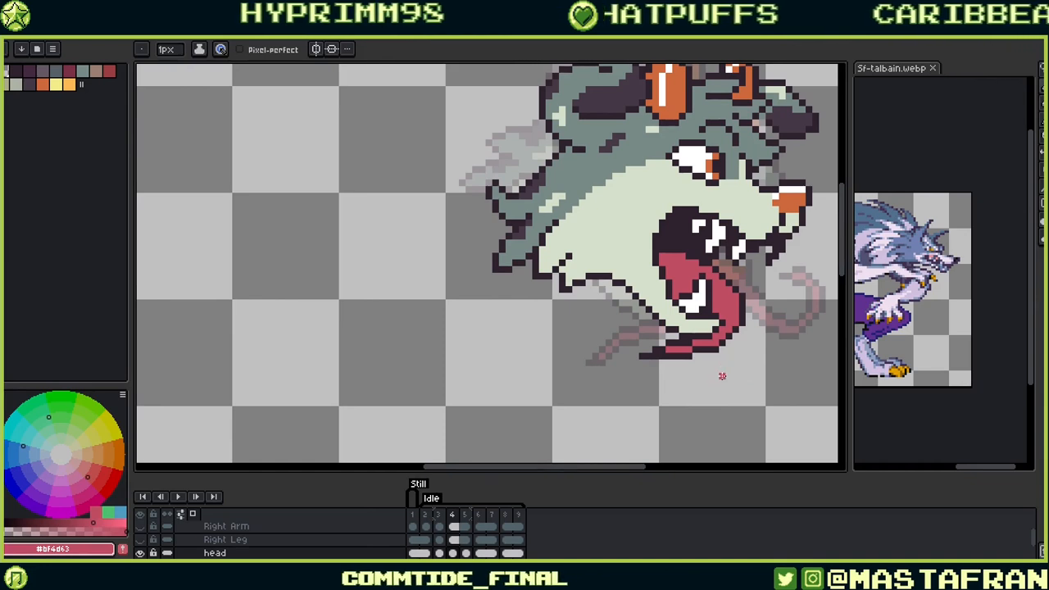
alt+click(684, 350)
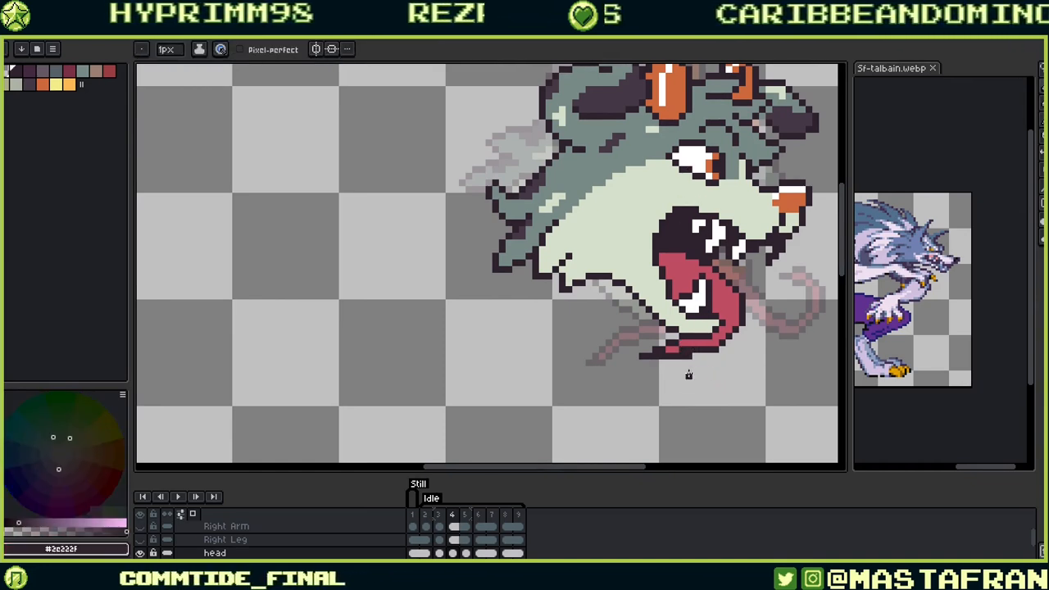
key(alt)
alt+click(674, 347)
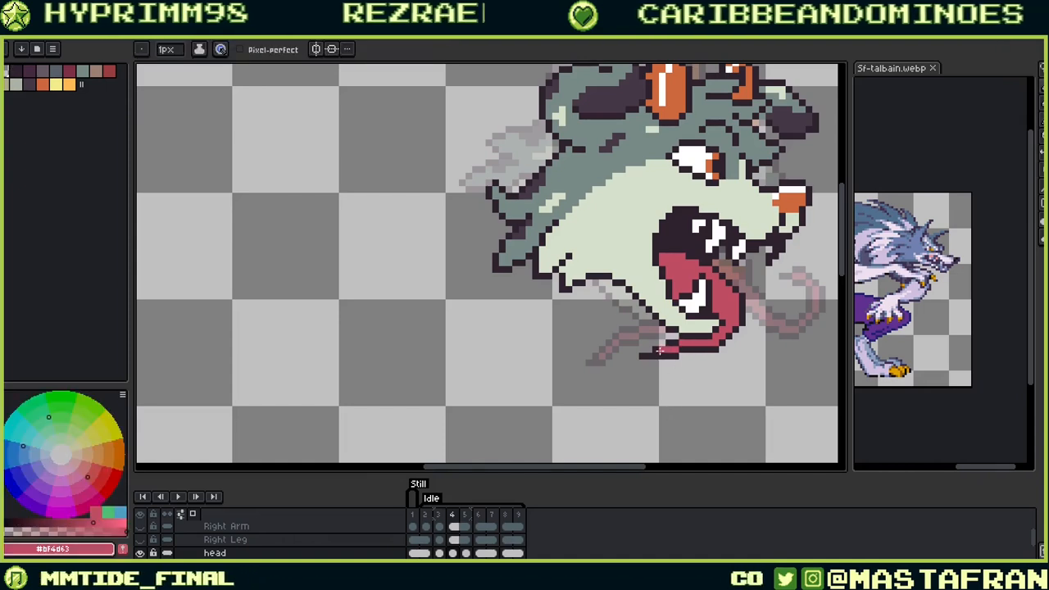
click(663, 349)
Step: Replace the flat dark tongue tip in frame 4 with a downward-slanting point filled in #bf4d63 and outlined in #2e222f
alt+click(659, 355)
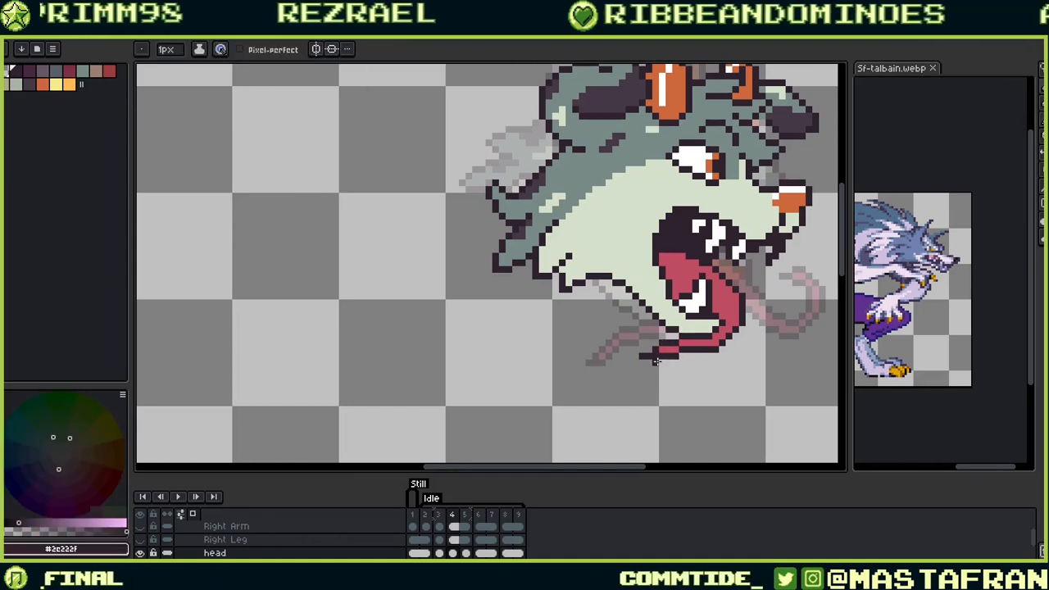
key(alt)
right_click(650, 357)
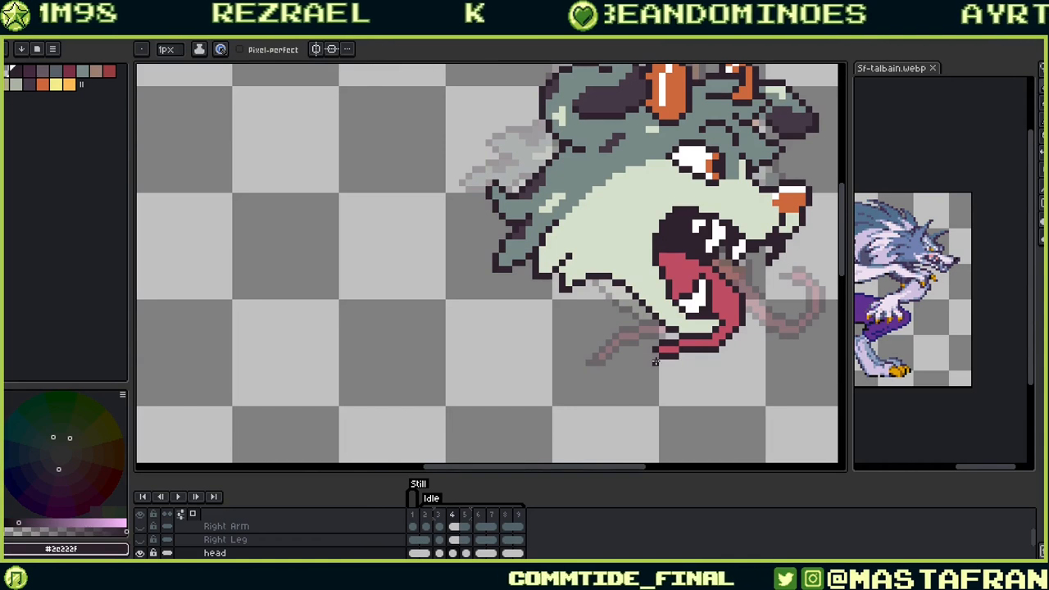
alt+click(654, 354)
click(650, 356)
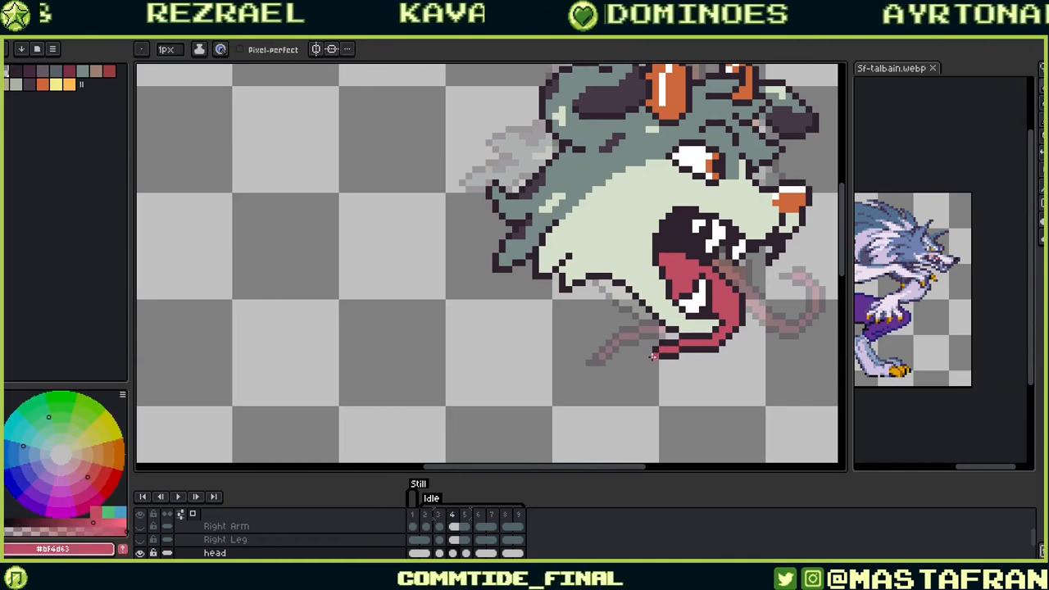
alt+click(661, 356)
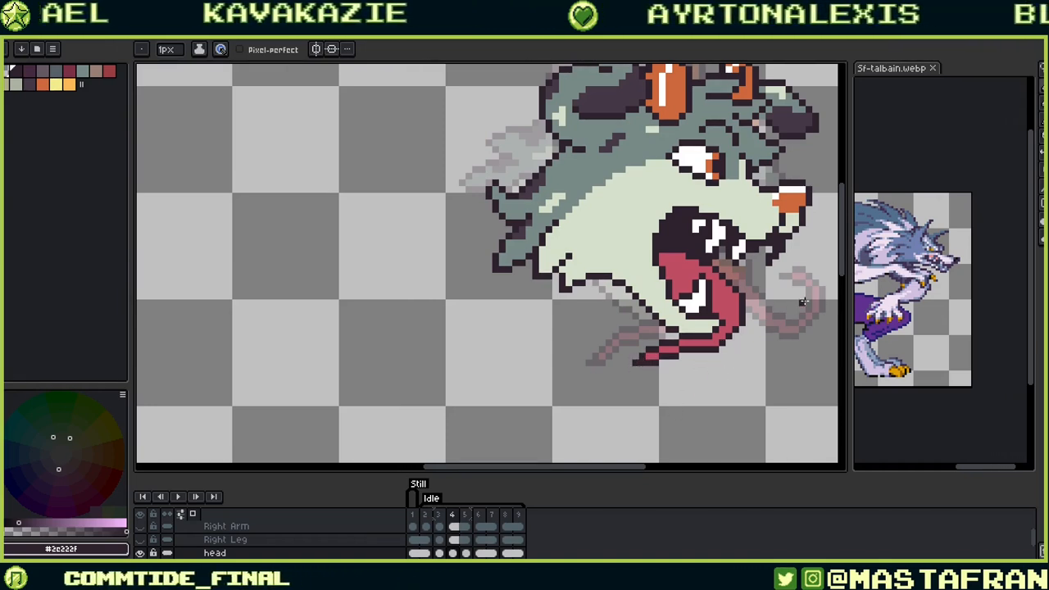
Step: Compare the head poses across frames 3 to 7, examining how the tongue and jaw carry from one frame to the next
drag(804, 303, 712, 346)
key(Right)
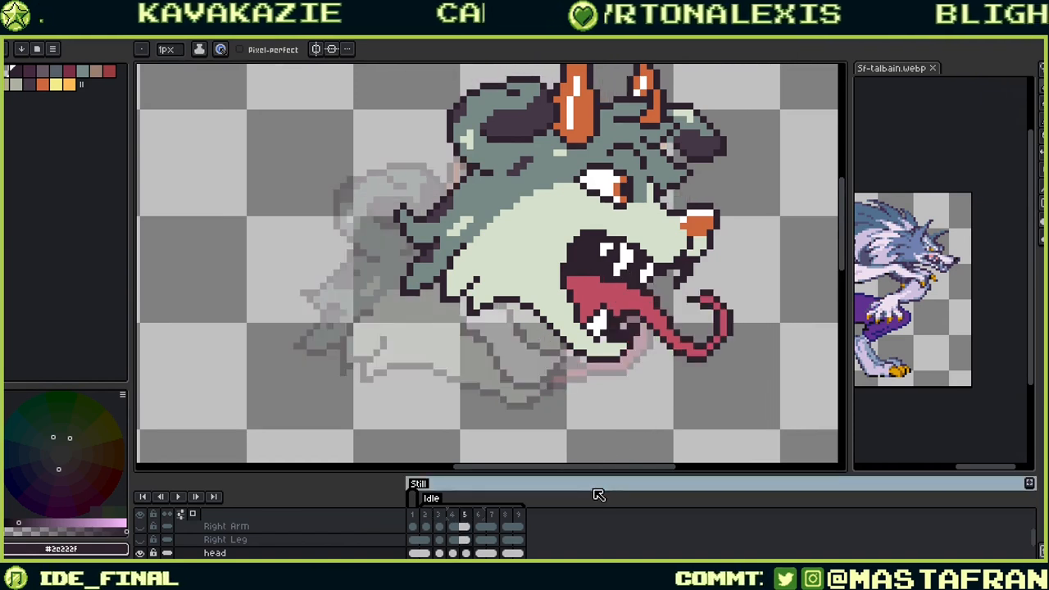
key(Right)
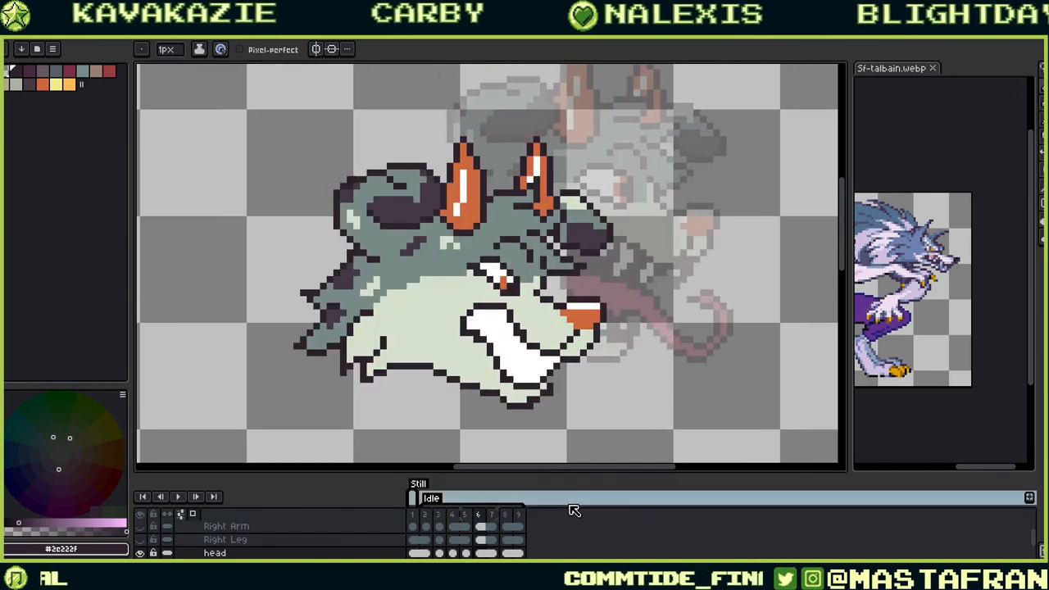
key(Right)
key(Left)
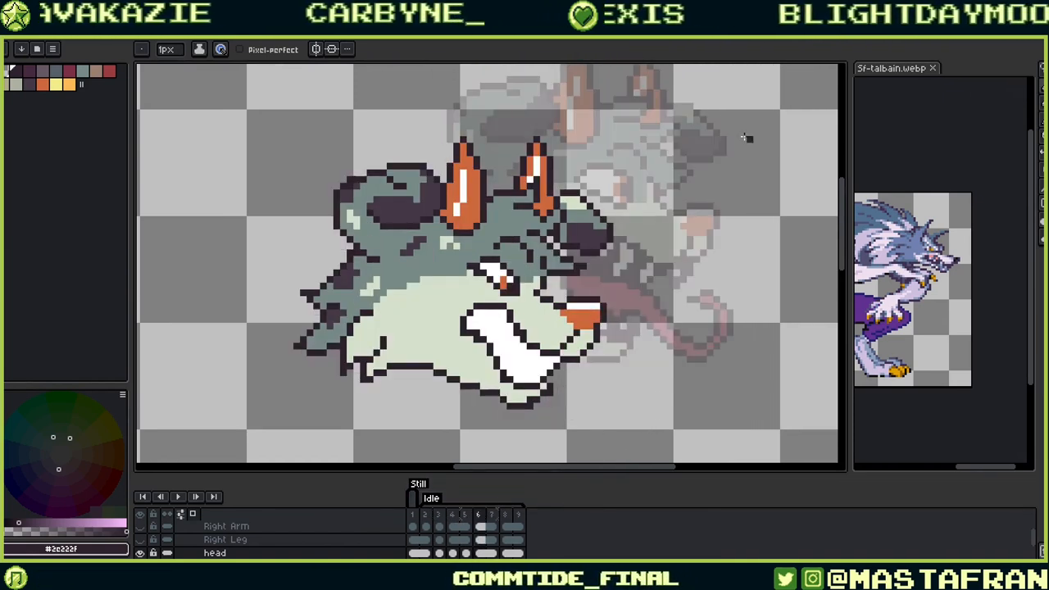
key(Left)
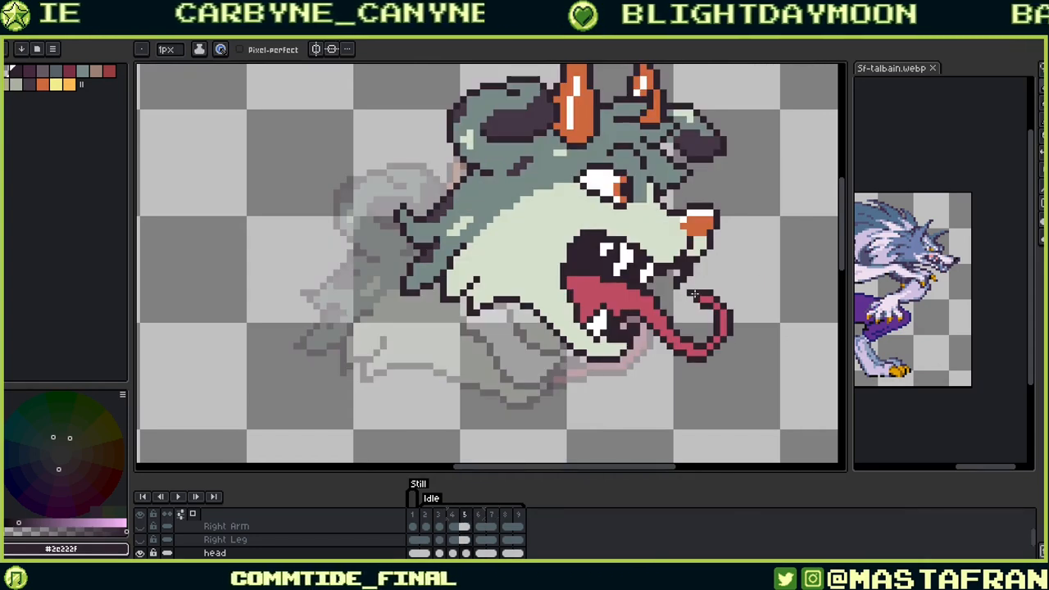
drag(768, 367, 703, 346)
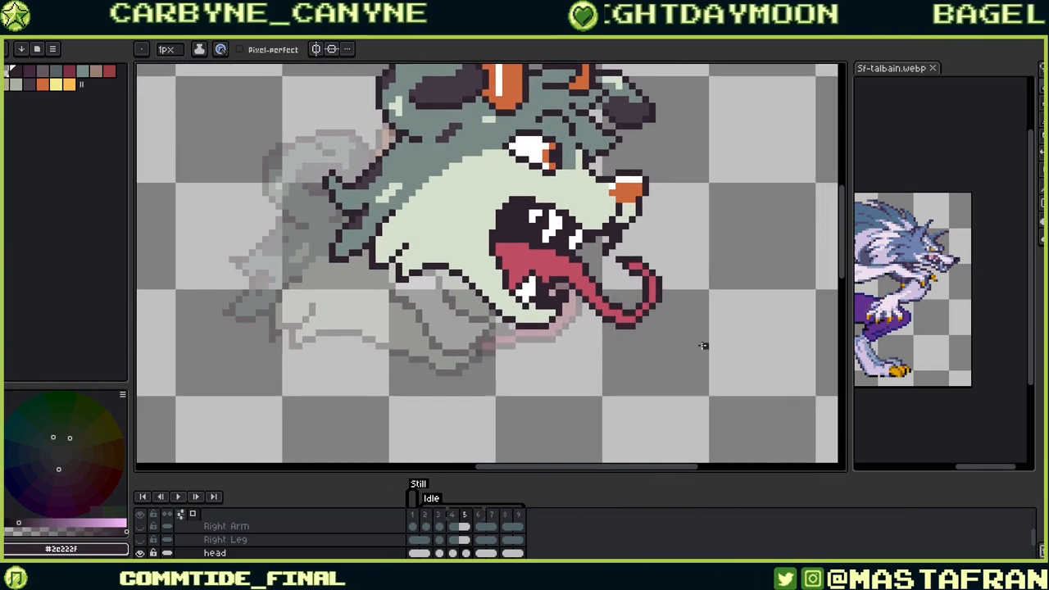
key(Right)
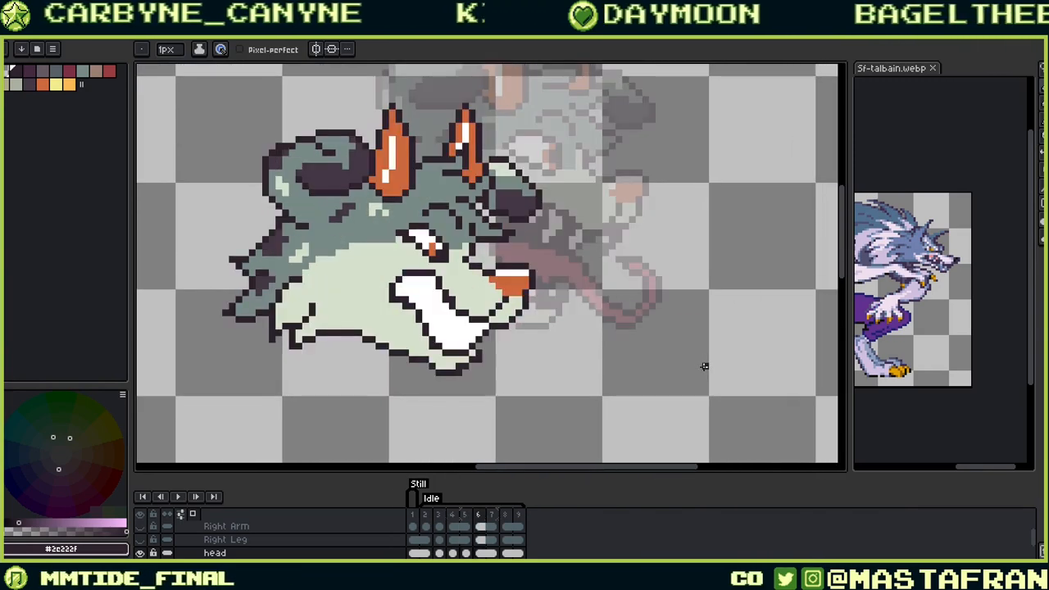
key(Left)
key(Right)
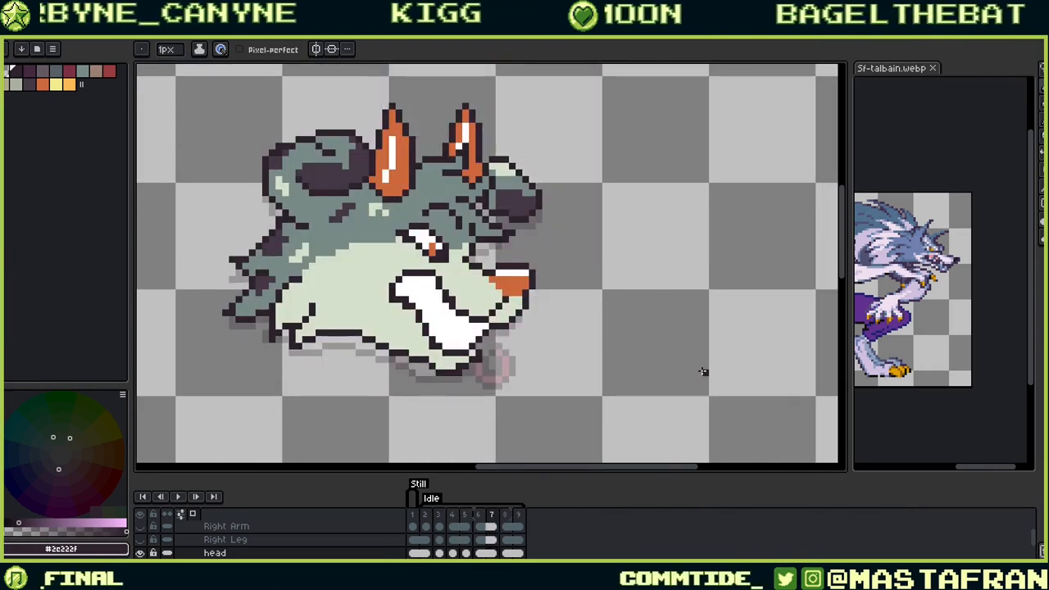
key(Left)
key(Left)
key(Left)
key(Right)
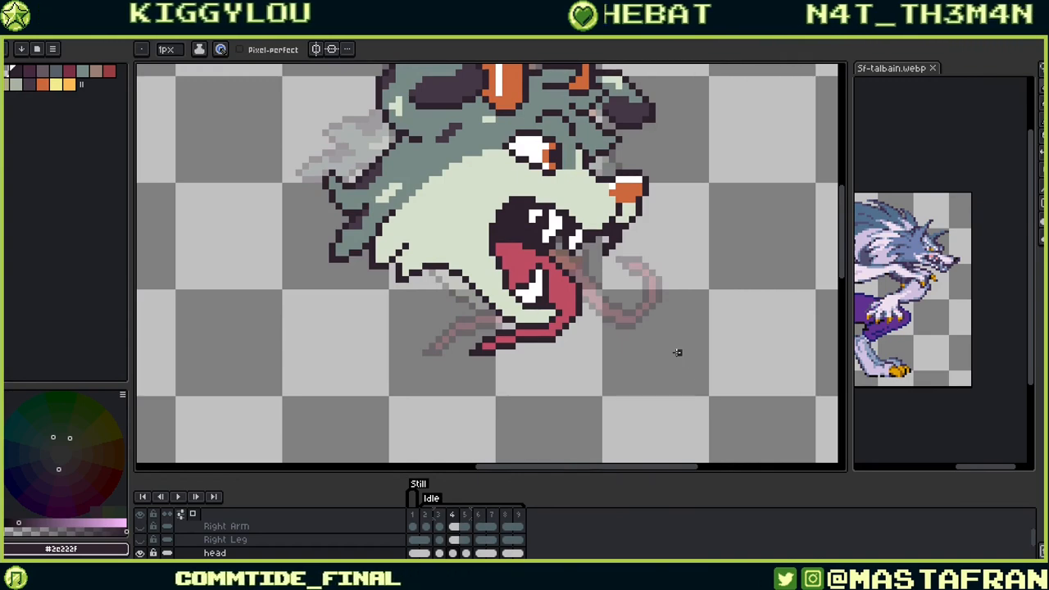
scroll(677, 353, down, 2)
scroll(668, 343, up, 1)
key(Left)
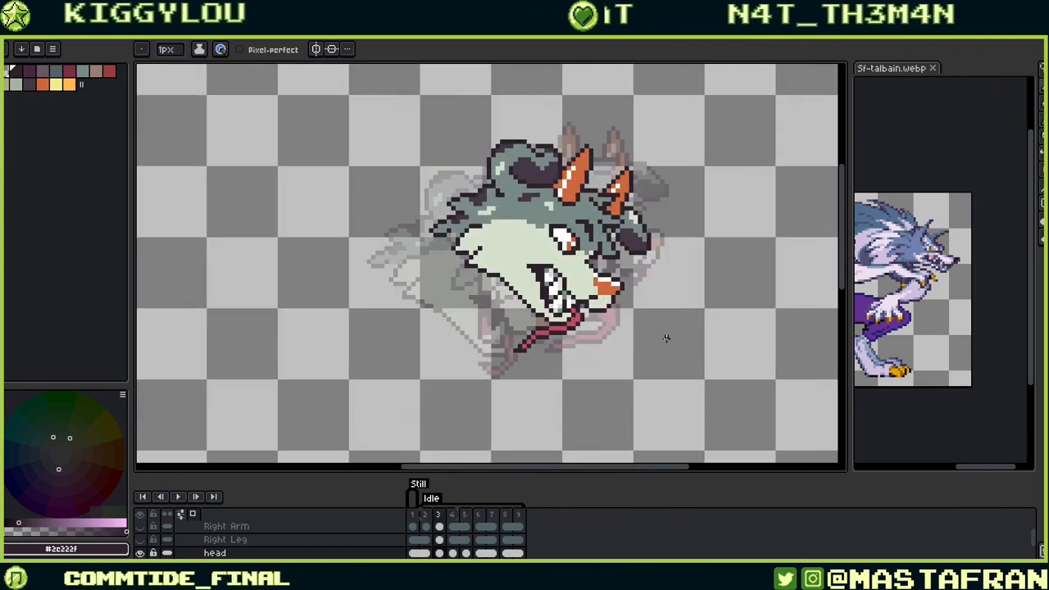
click(186, 499)
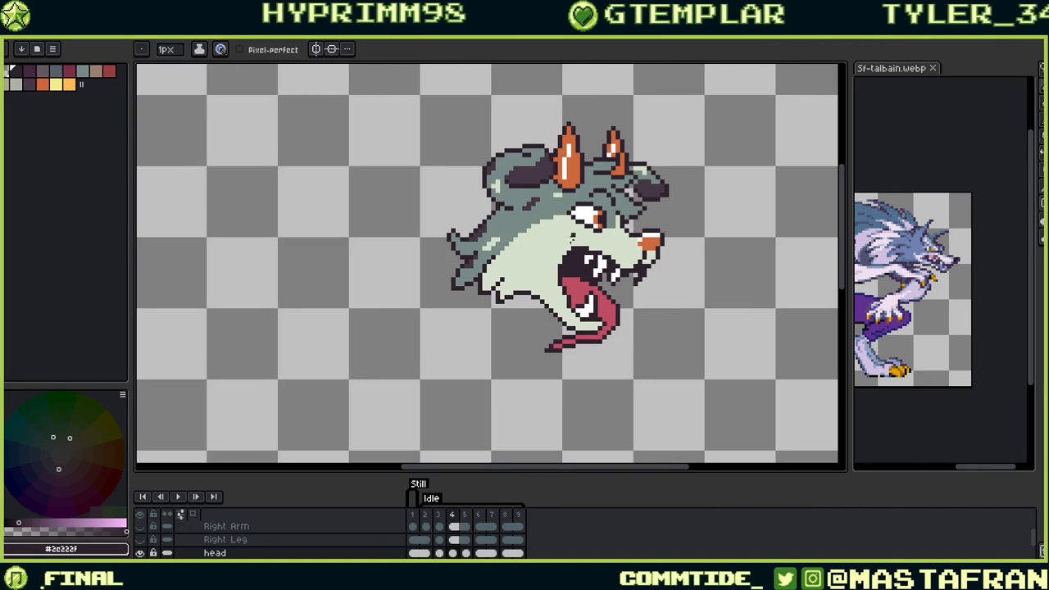
Step: Copy the back corner of the open mouth from frame 4 and paste it over the same spot in frame 5
key(alt)
key(w)
click(560, 246)
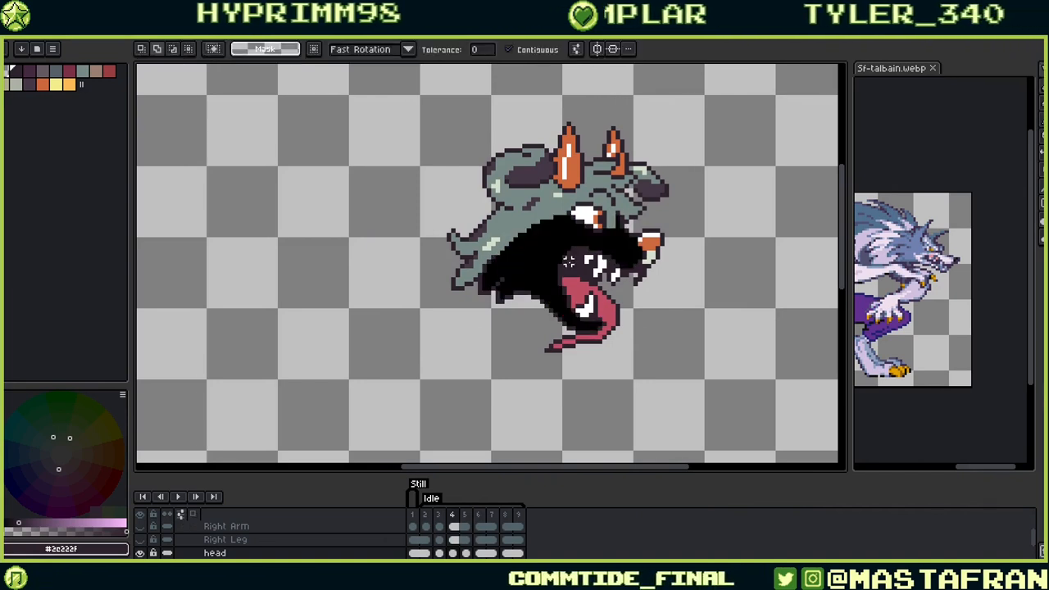
key(ctrl+z)
key(b)
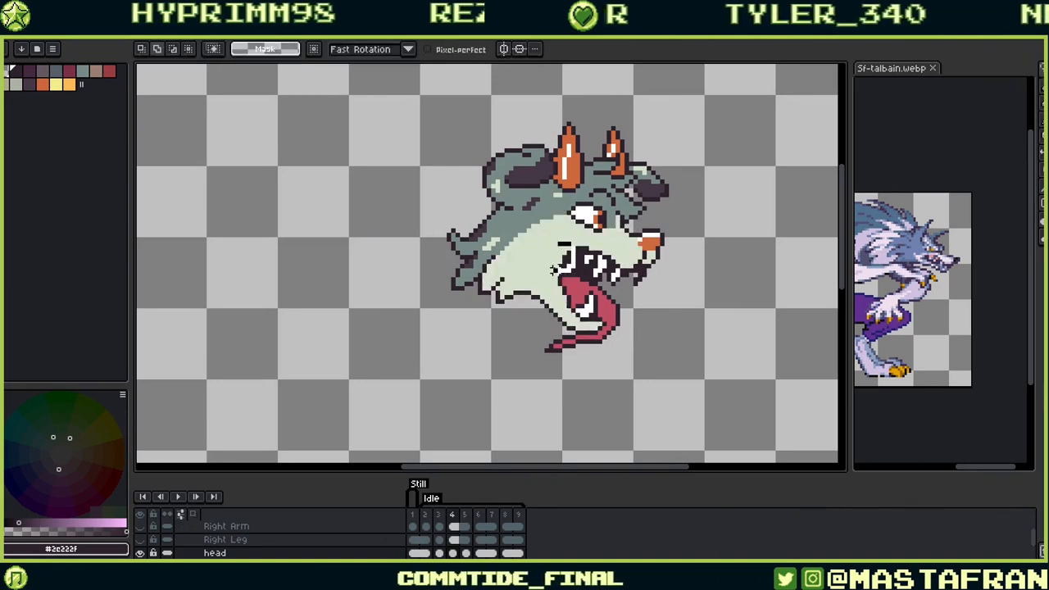
drag(553, 271, 559, 246)
key(Right)
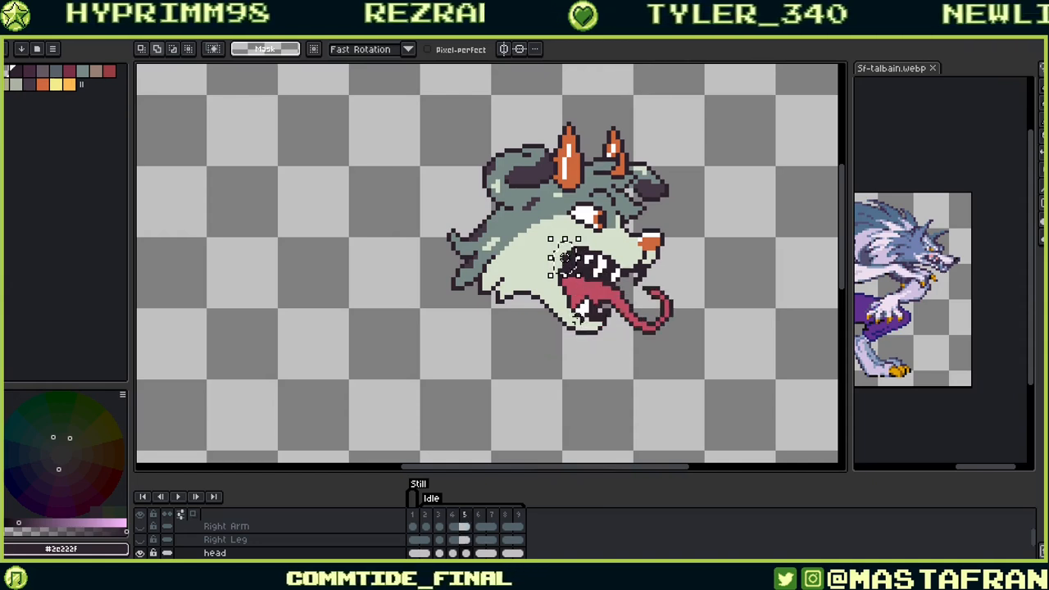
key(ctrl+v)
key(ctrl+d)
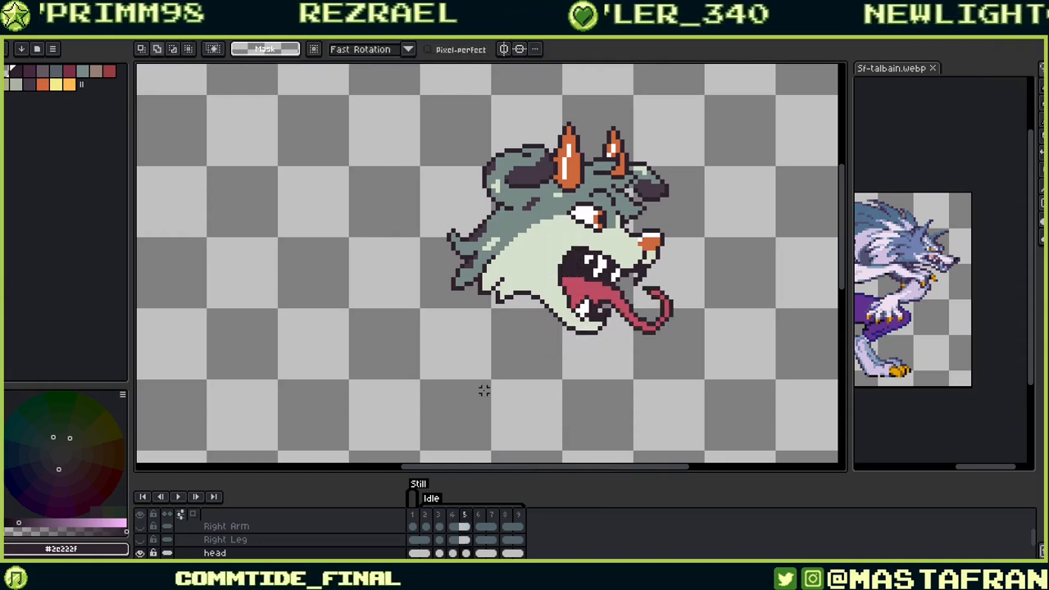
Step: Copy the lower fang from frame 4 into frame 5's open mouth and retouch the pixels around it with the Pencil
key(Left)
key(Right)
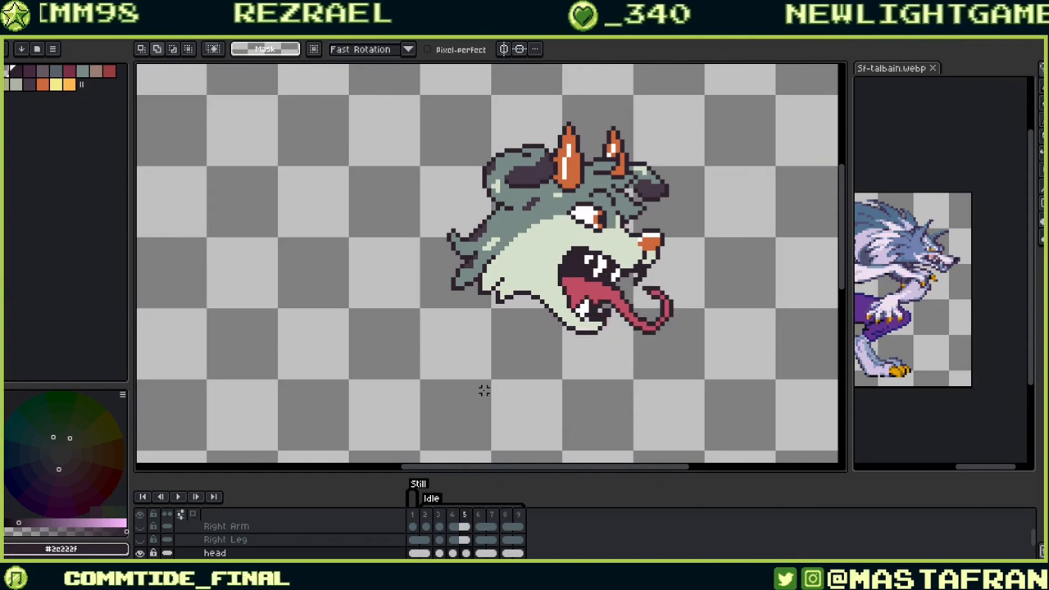
key(Left)
key(Right)
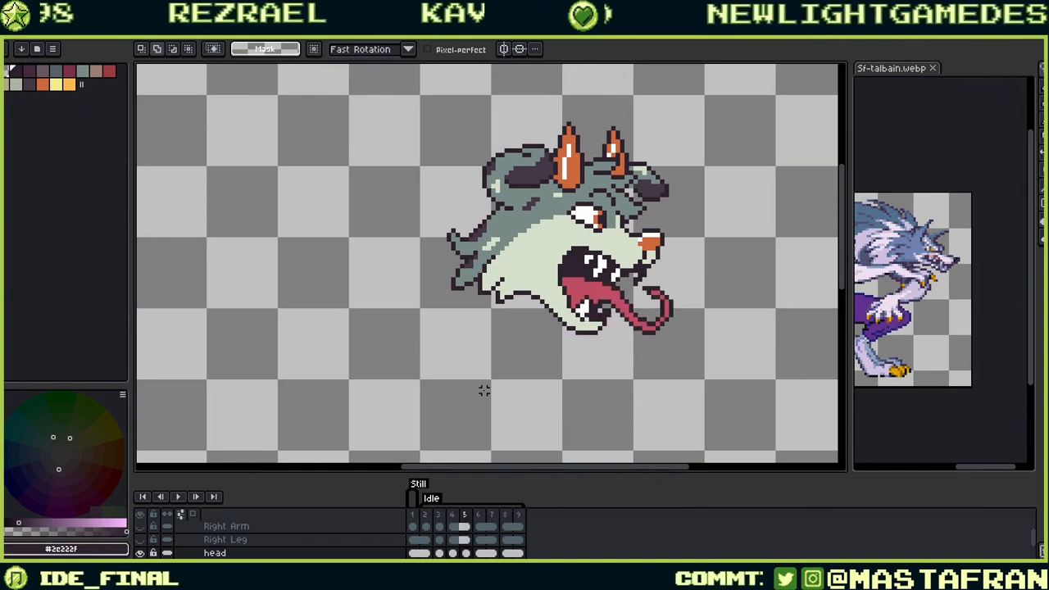
key(Left)
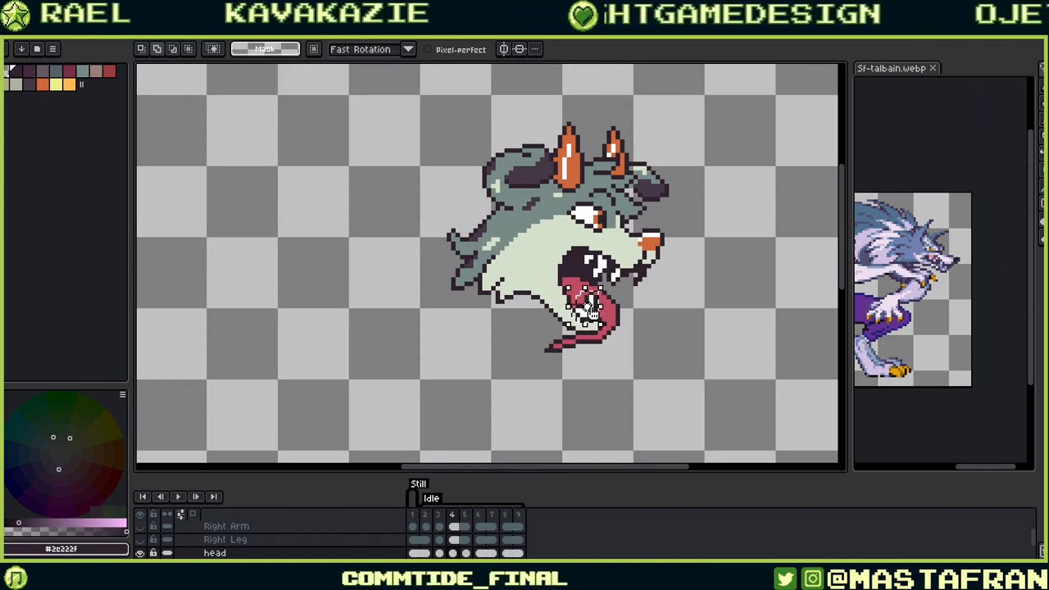
key(Right)
key(ctrl+t)
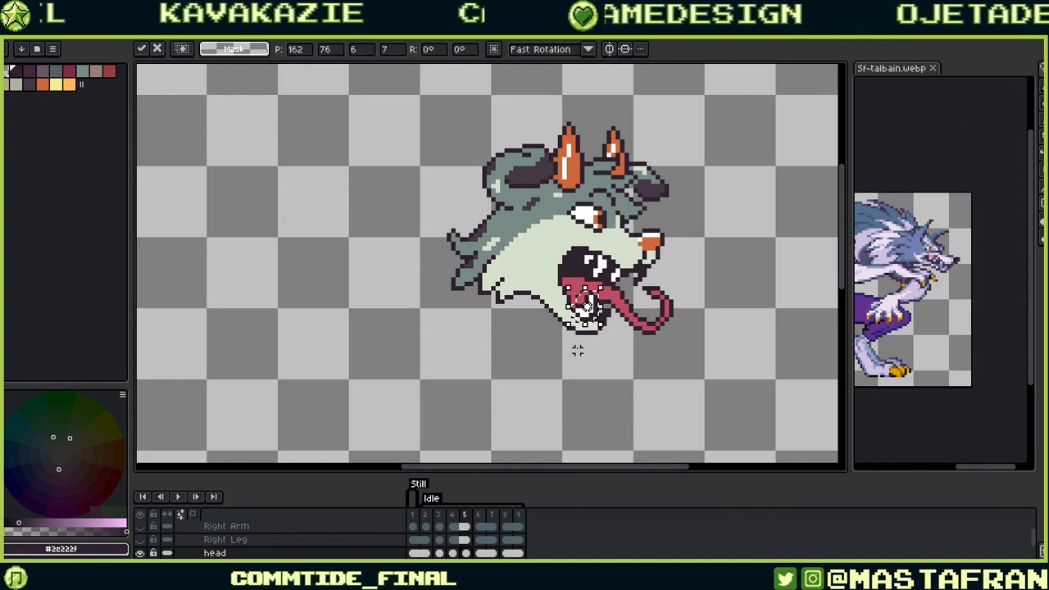
key(ctrl+d)
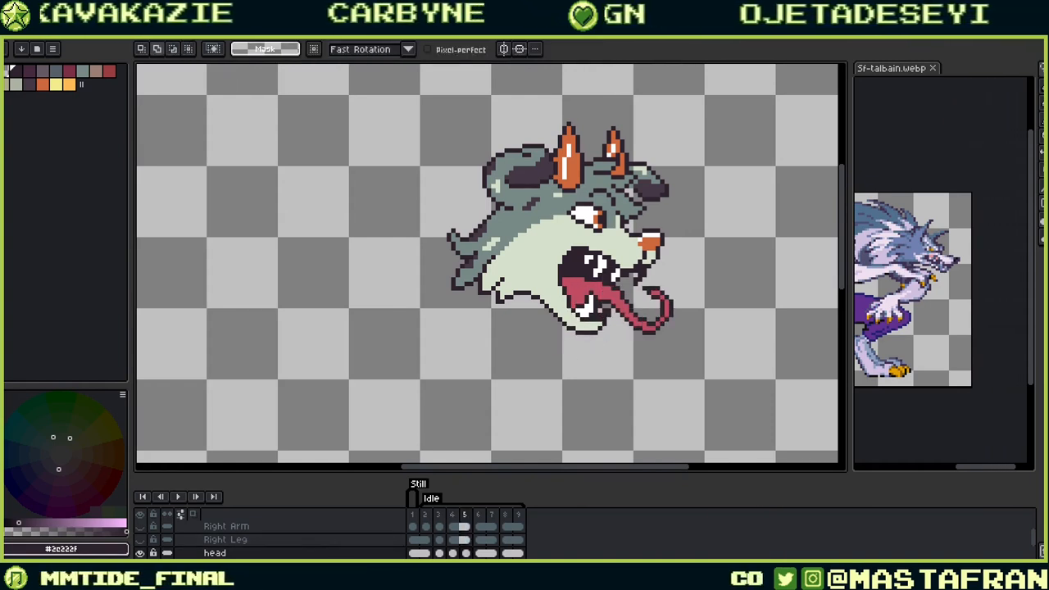
key(i)
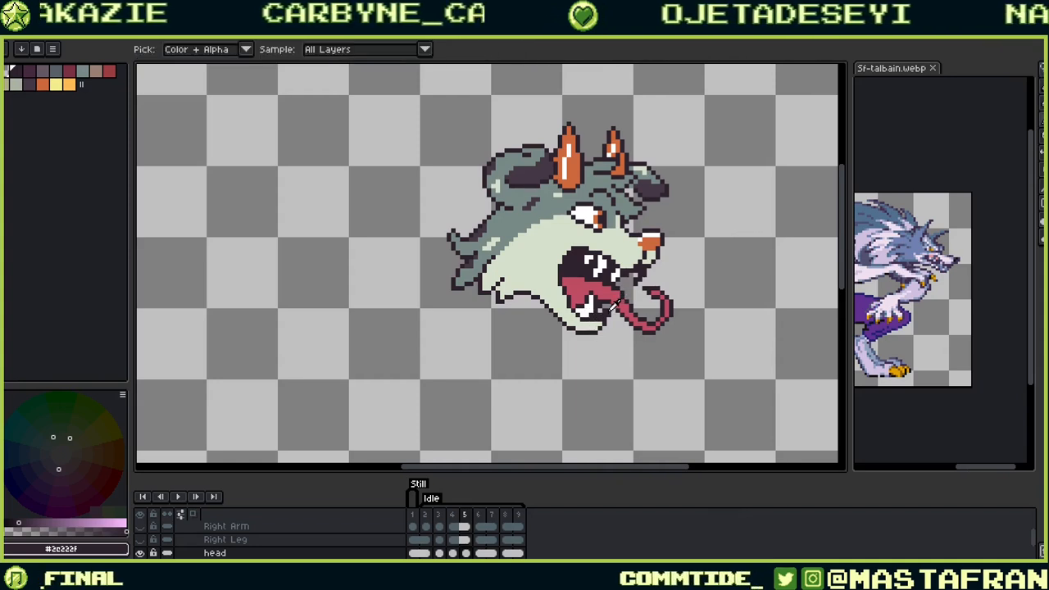
key(b)
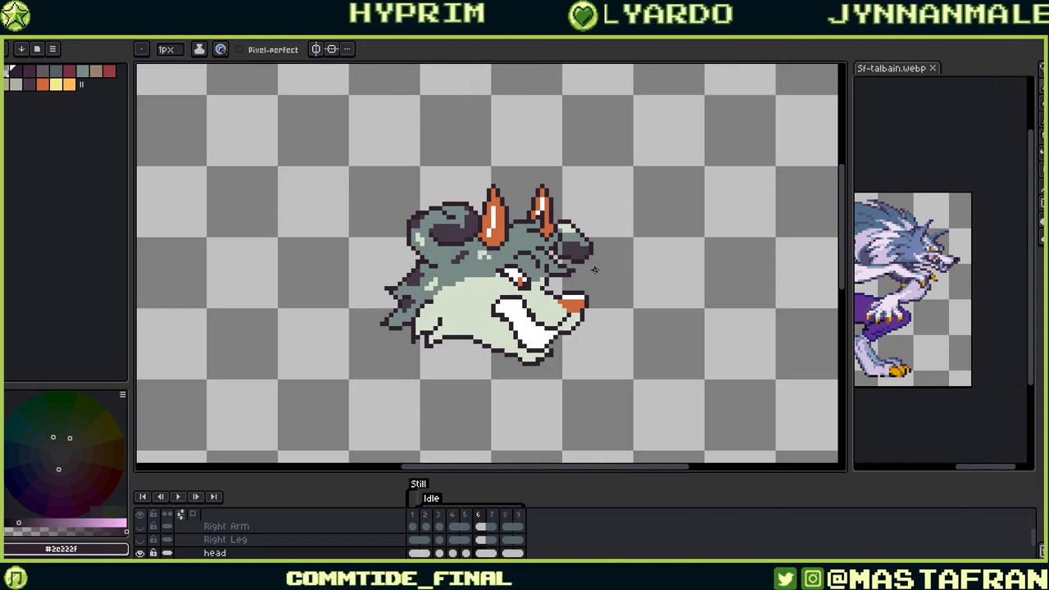
key(m)
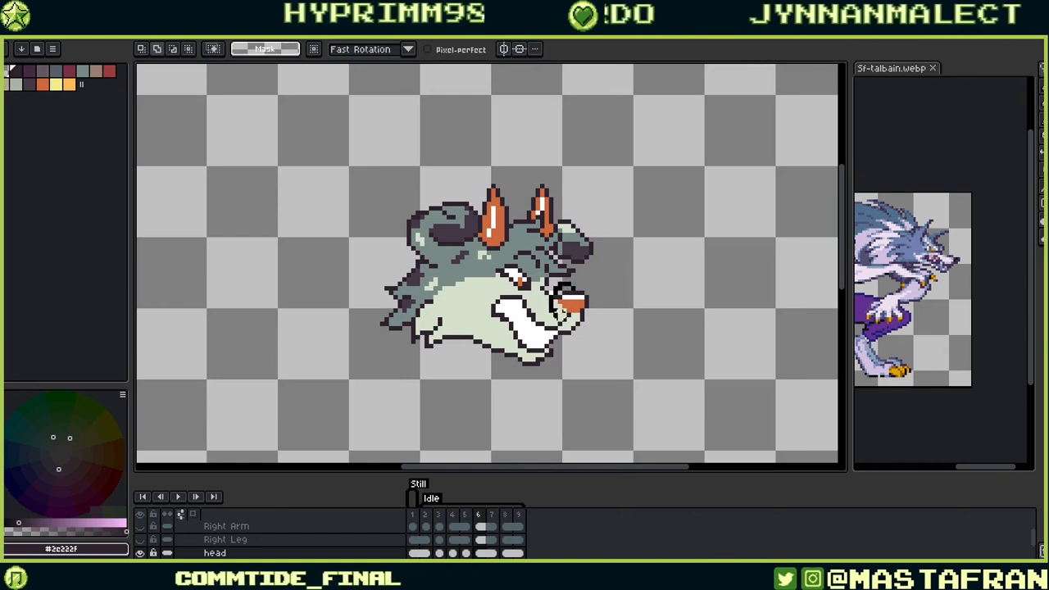
drag(554, 283, 573, 303)
click(494, 368)
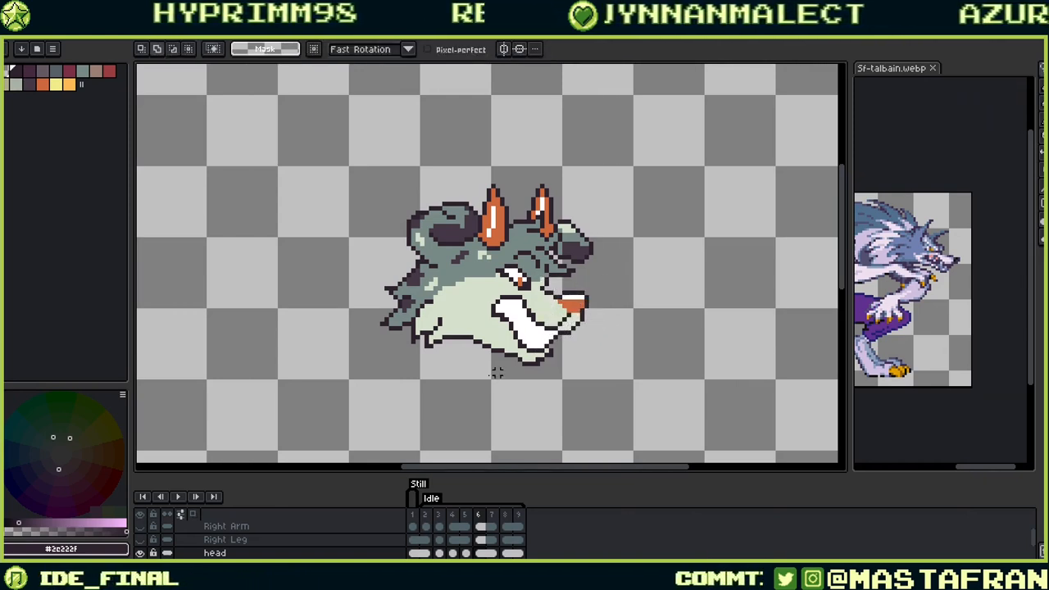
Step: Return to frame 5 and make the Right Leg, Right Arm, Left Hand, body and Left Arm layers visible
key(Left)
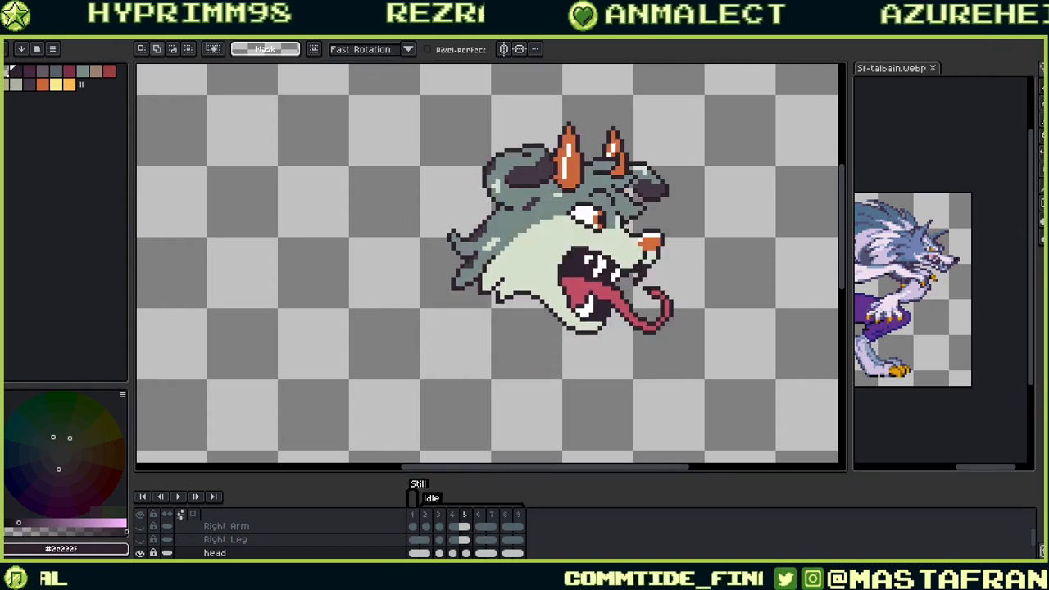
click(140, 540)
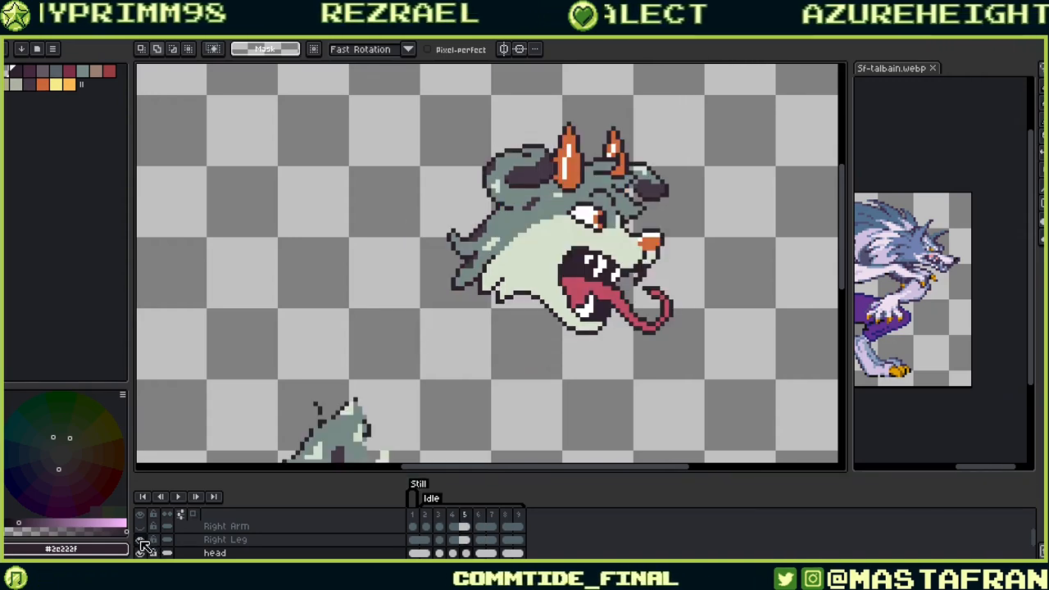
click(140, 527)
drag(205, 531, 205, 482)
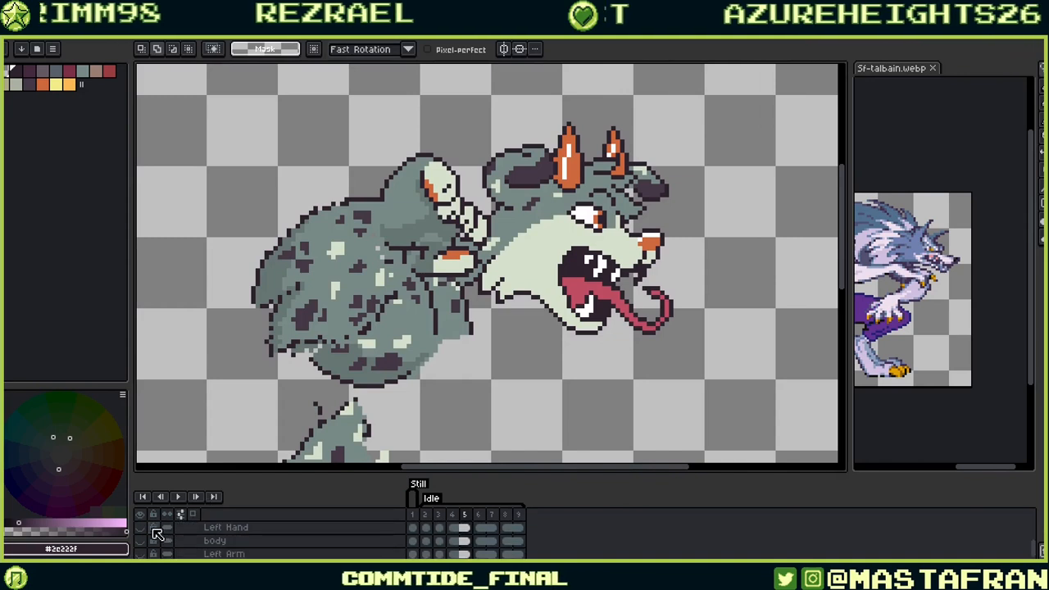
click(140, 527)
click(140, 540)
drag(208, 551, 208, 510)
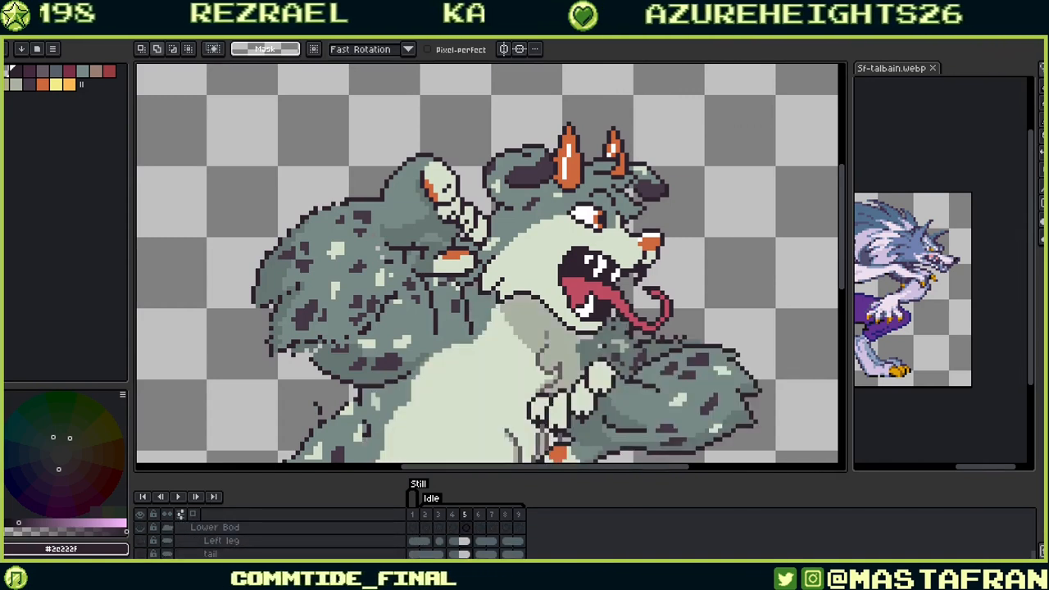
Step: Make the Lower Bod group with its Left leg and tail layers visible, and hide the Motion Sketch group
scroll(529, 258, down, 3)
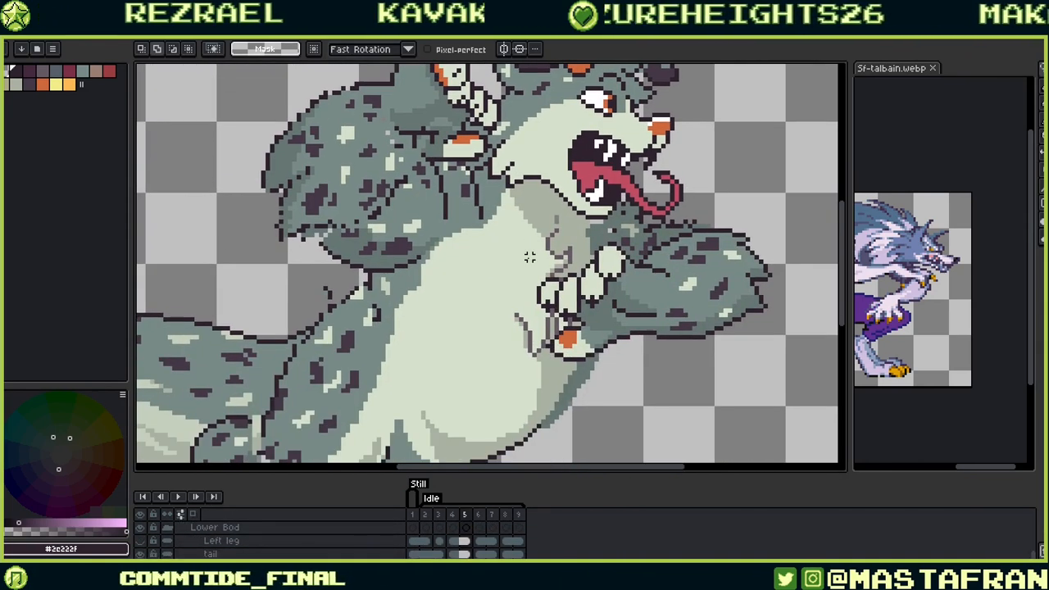
scroll(529, 279, down, 4)
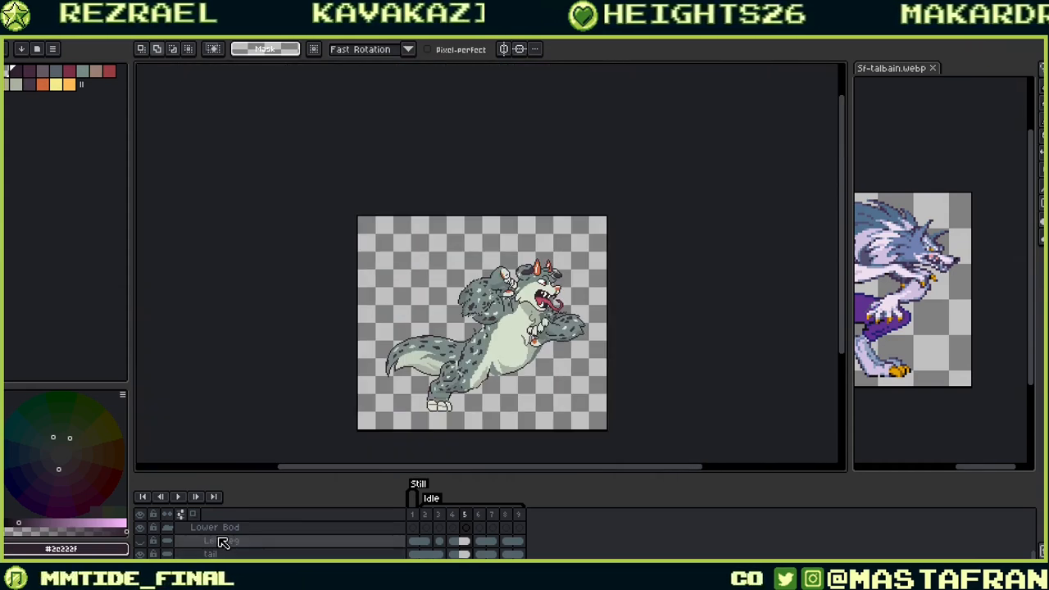
scroll(230, 545, down, 1)
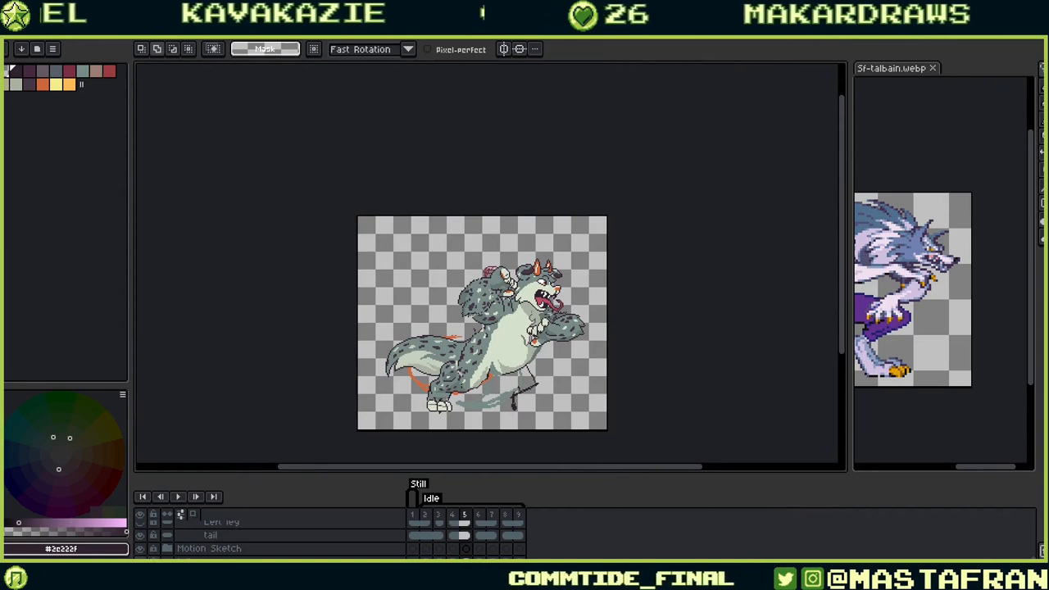
click(140, 549)
scroll(190, 554, down, 1)
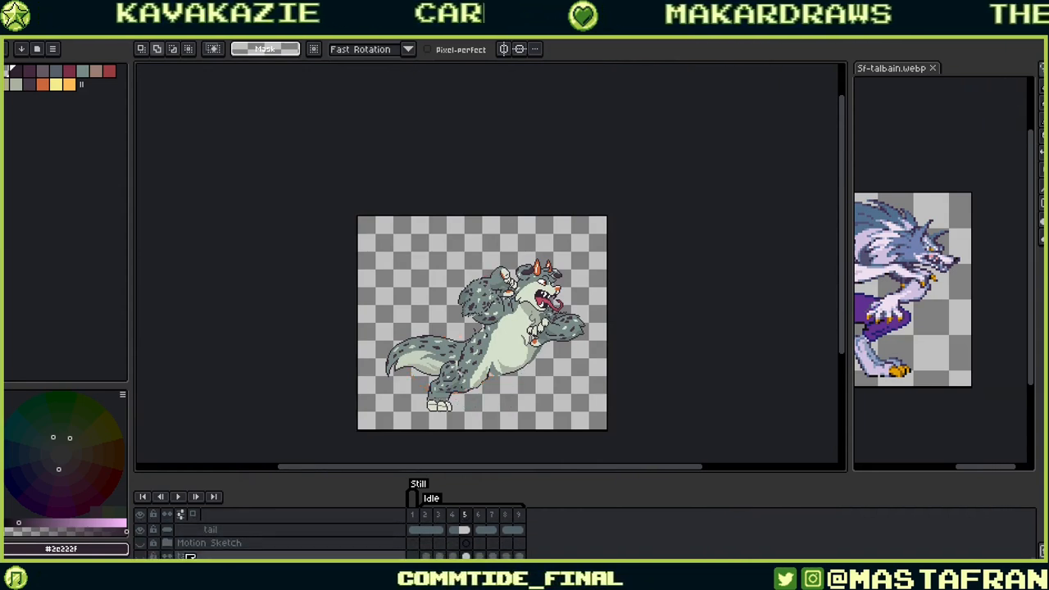
scroll(191, 549, up, 2)
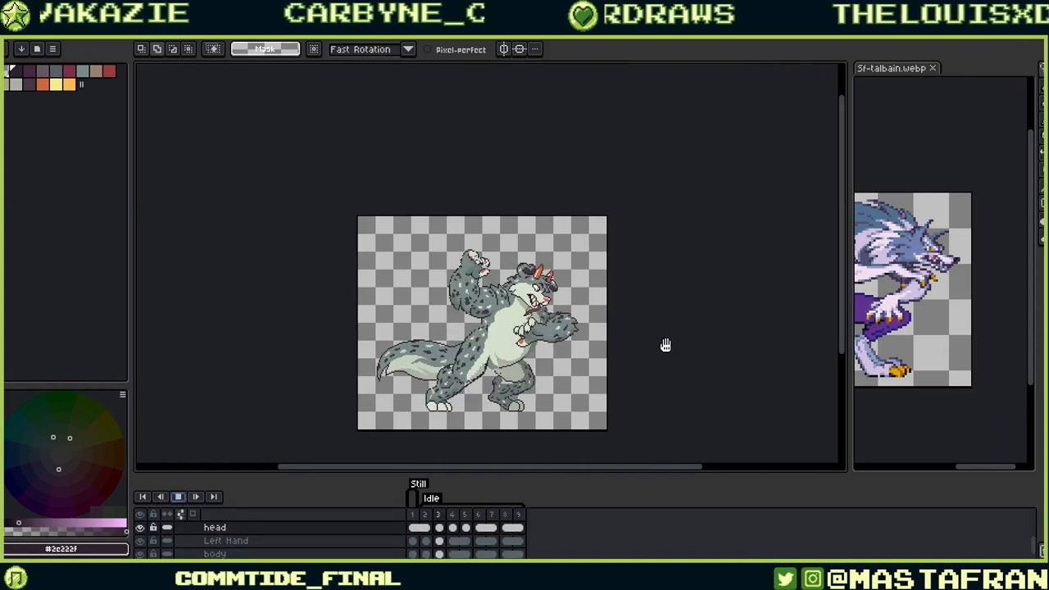
Step: Nudge the head in frame 4 one pixel down and one pixel left, and play the animation to check it
scroll(600, 389, up, 2)
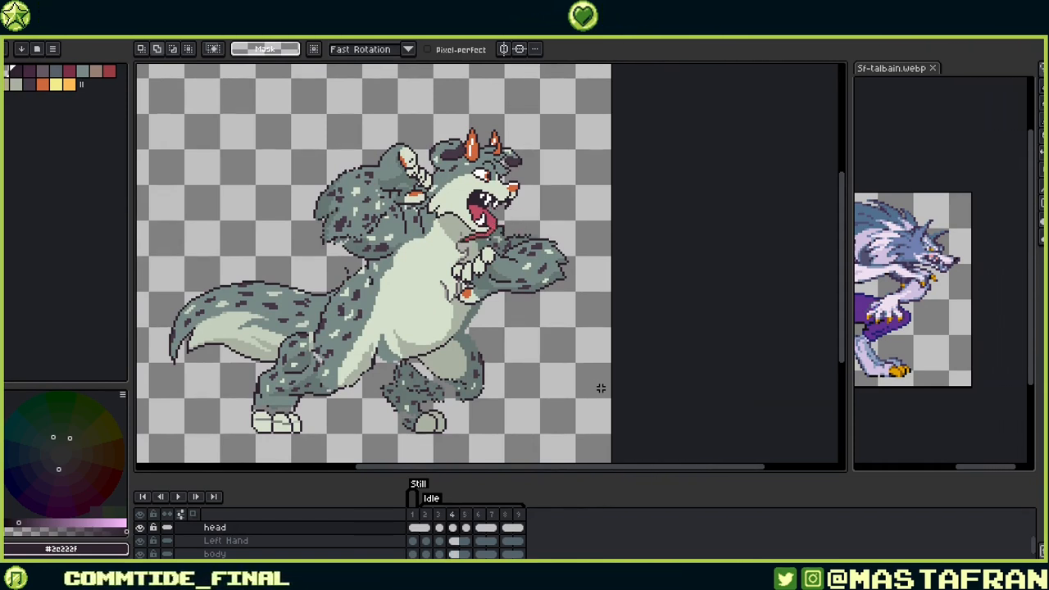
click(450, 529)
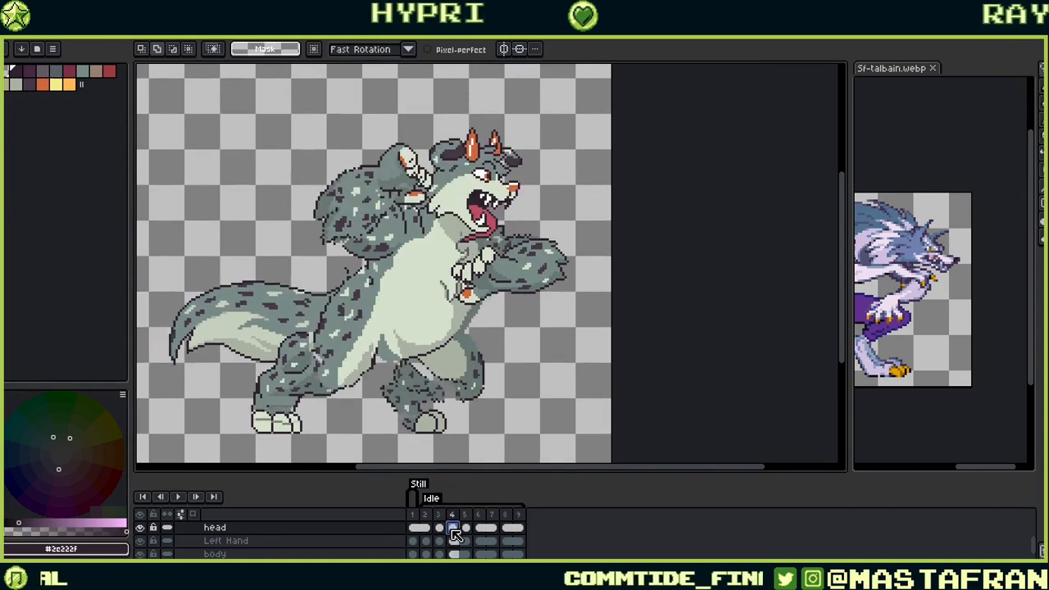
key(ctrl+t)
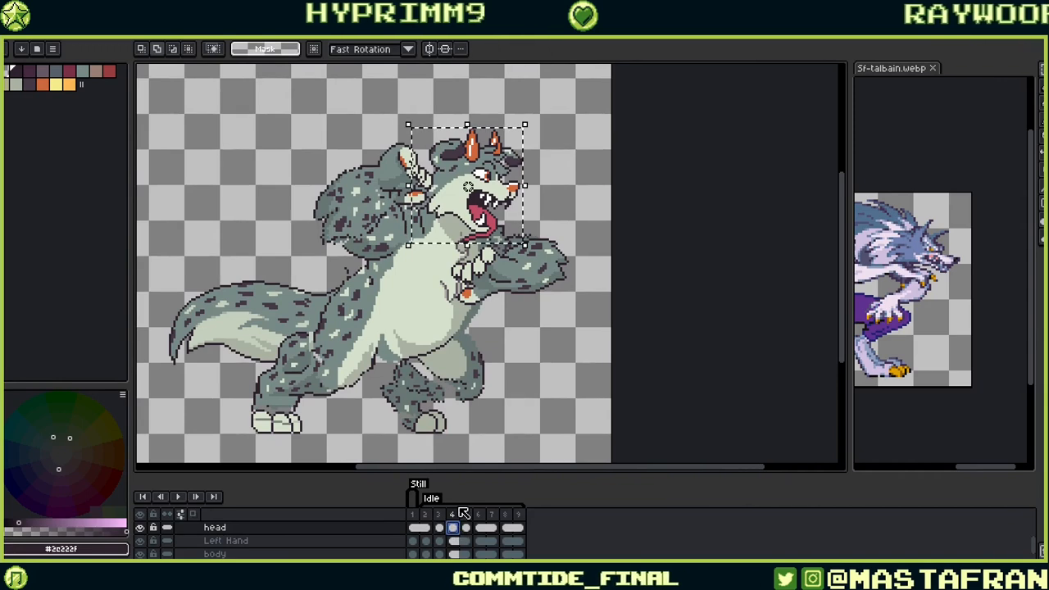
key(Down)
key(Left)
key(Return)
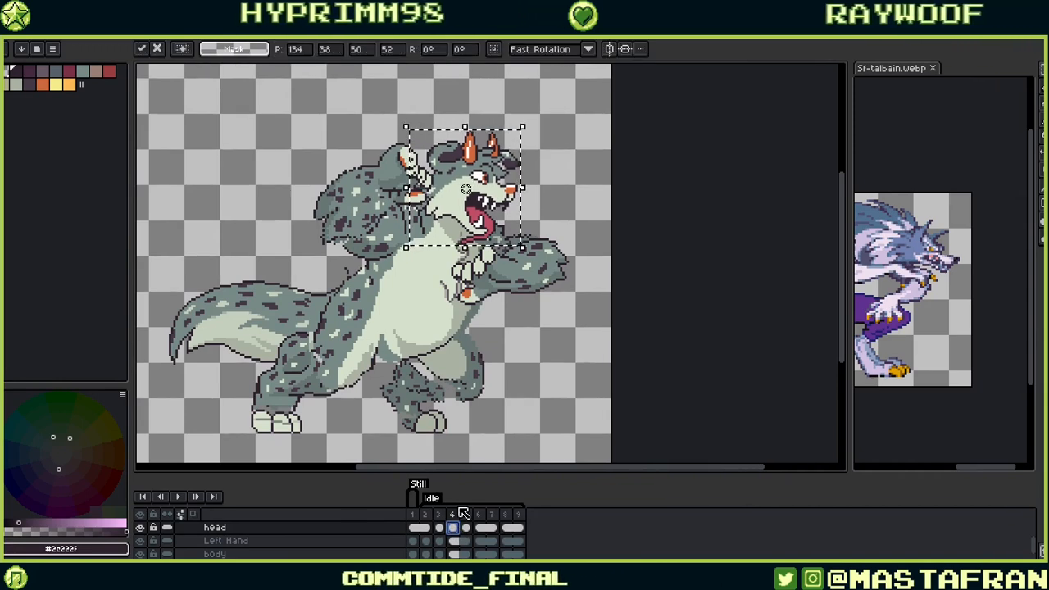
key(Return)
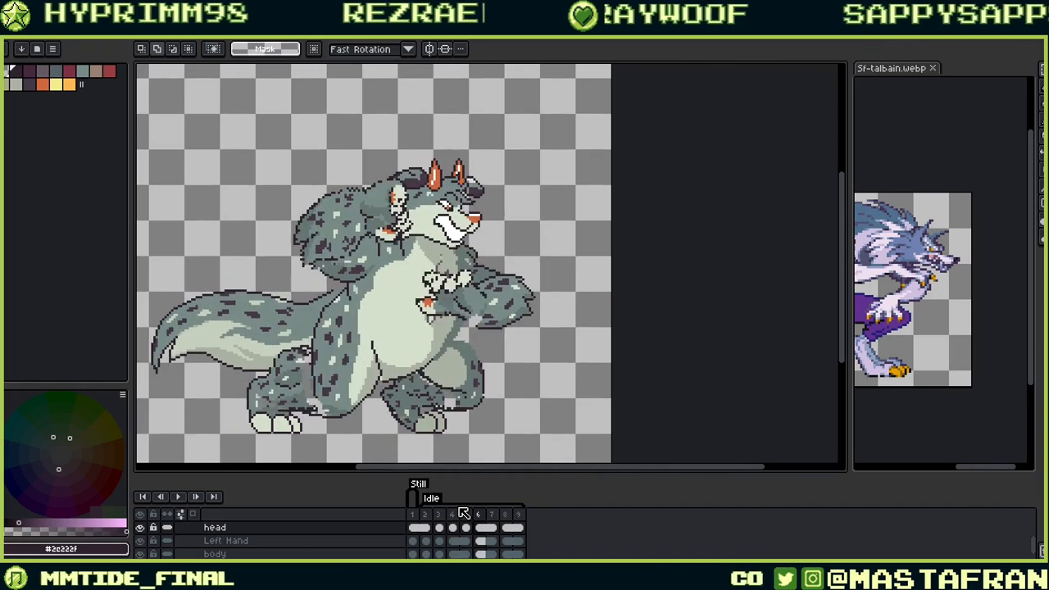
click(178, 497)
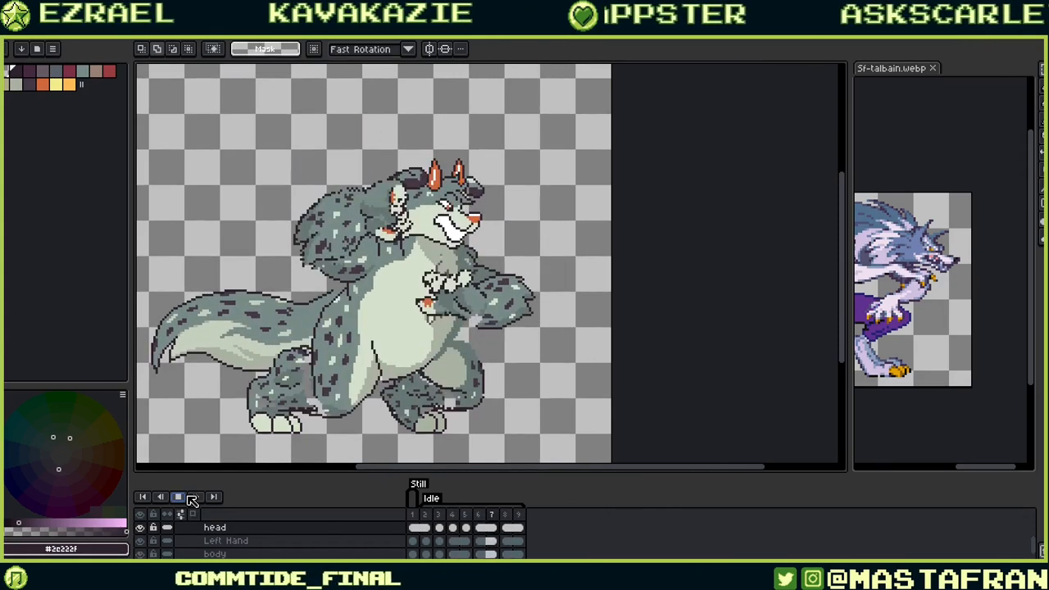
click(189, 498)
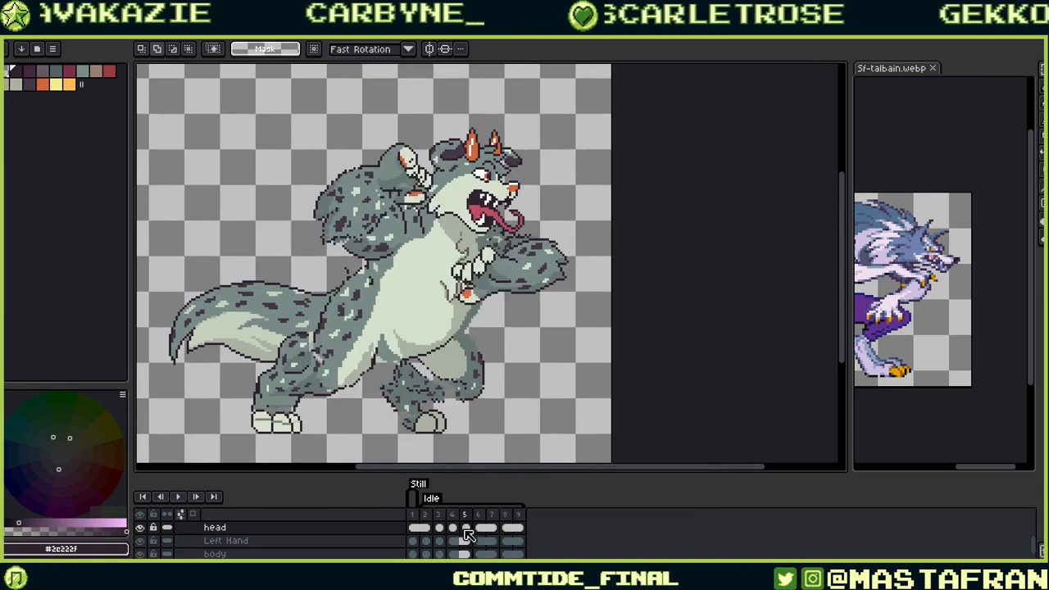
Step: Unlink the head cel in frame 6 and, with onion skinning on, move the head down and left to position 132, 43
right_click(481, 534)
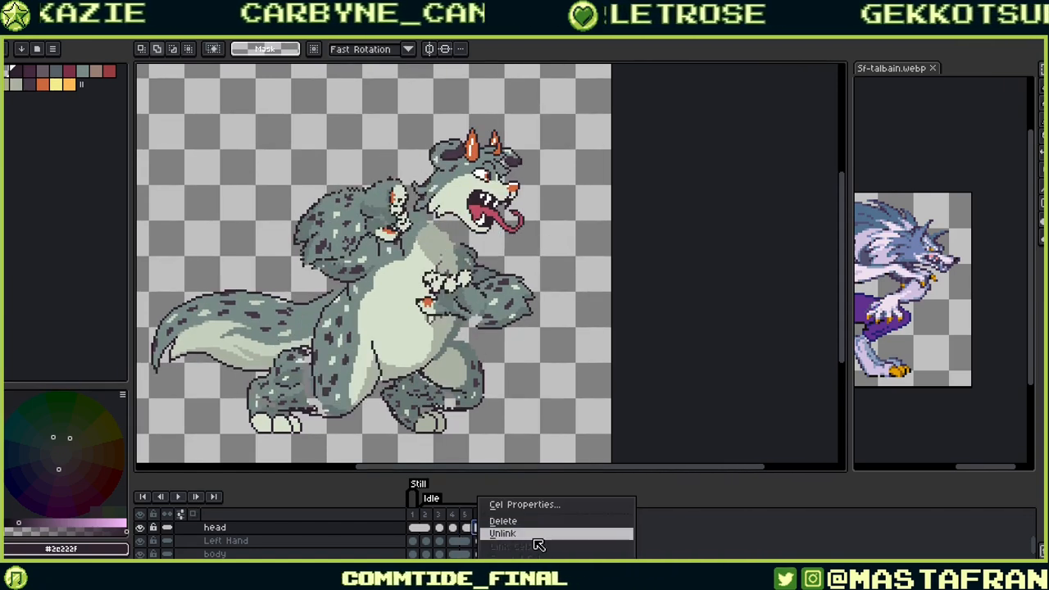
click(556, 540)
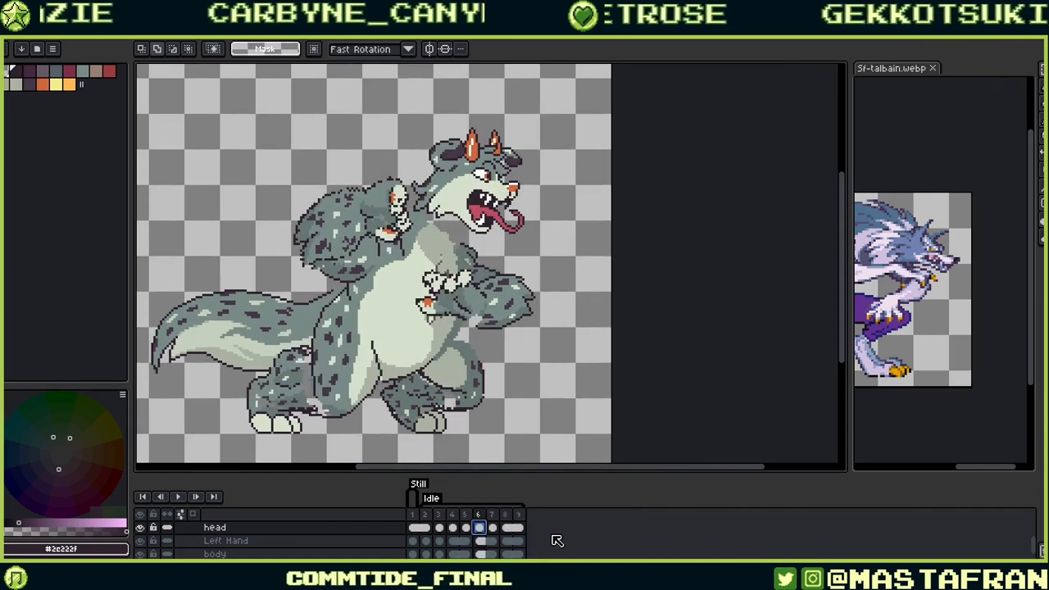
click(193, 515)
mouse_move(409, 124)
mouse_down()
mouse_move(528, 237)
mouse_move(503, 223)
mouse_move(489, 233)
mouse_move(498, 221)
mouse_move(510, 227)
mouse_up()
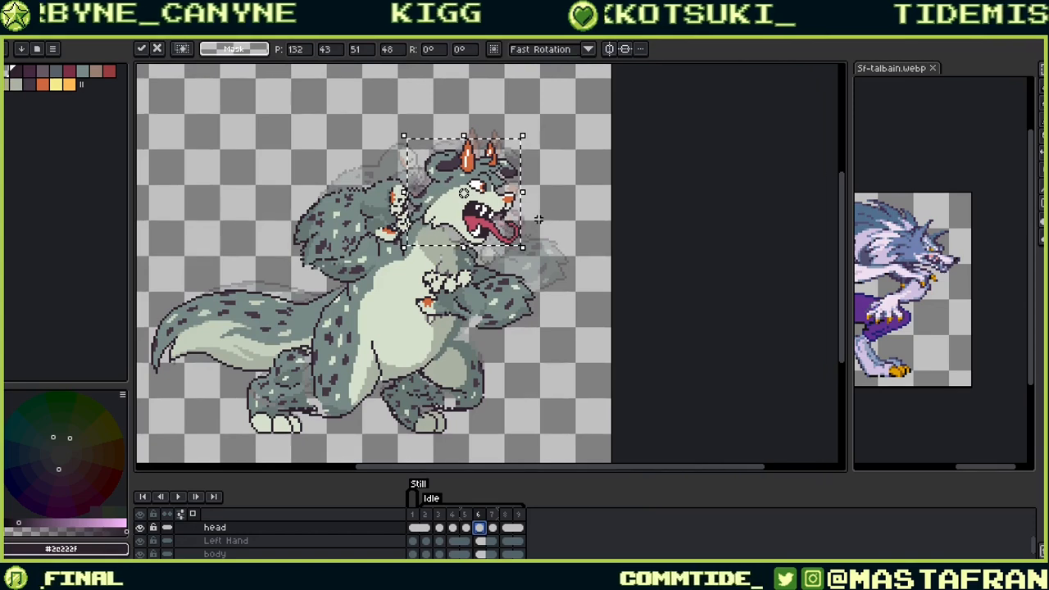
click(541, 206)
Step: Remove the curled tongue tip from the head in frame 6 and pick up the tongue's red #bf4d63
scroll(541, 206, up, 4)
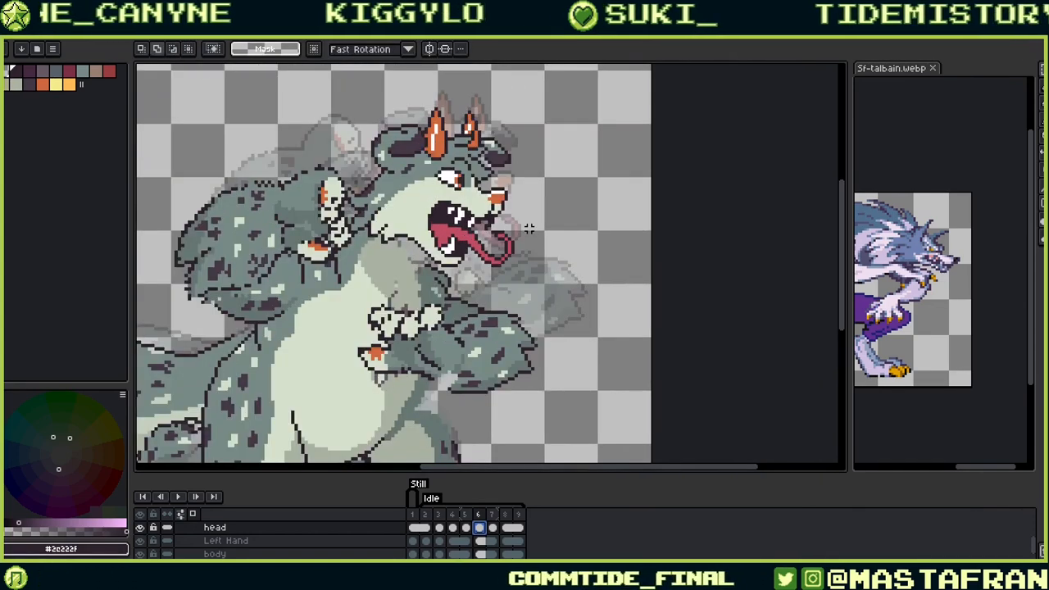
drag(534, 282, 641, 306)
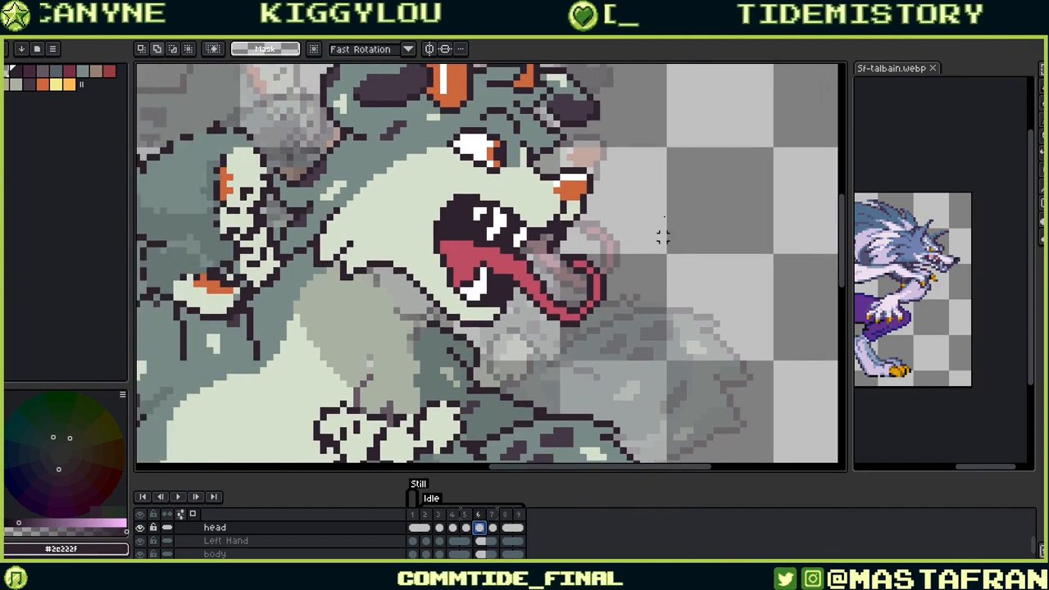
key(b)
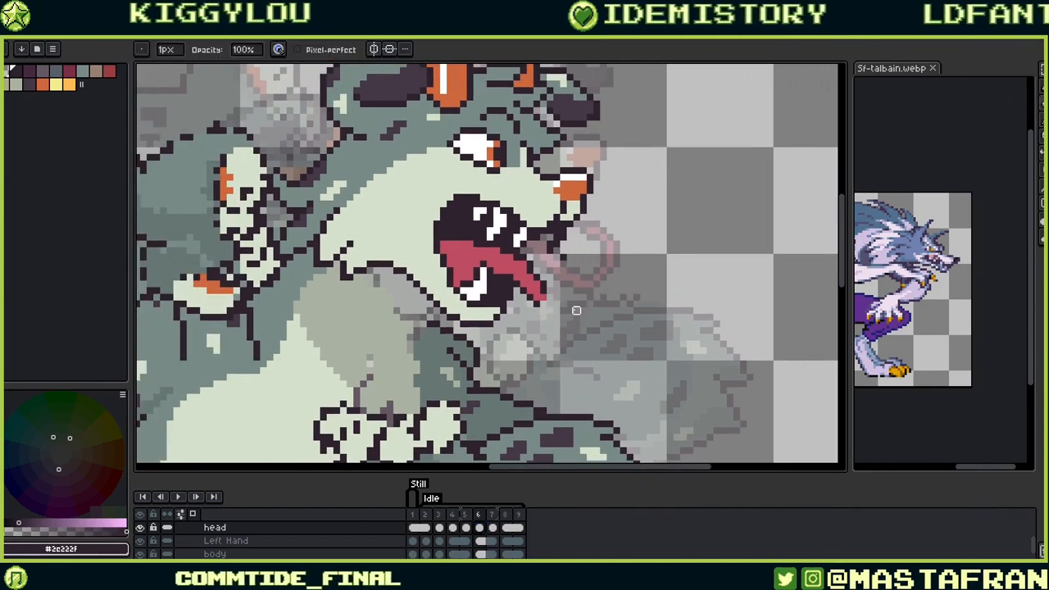
key(ctrl)
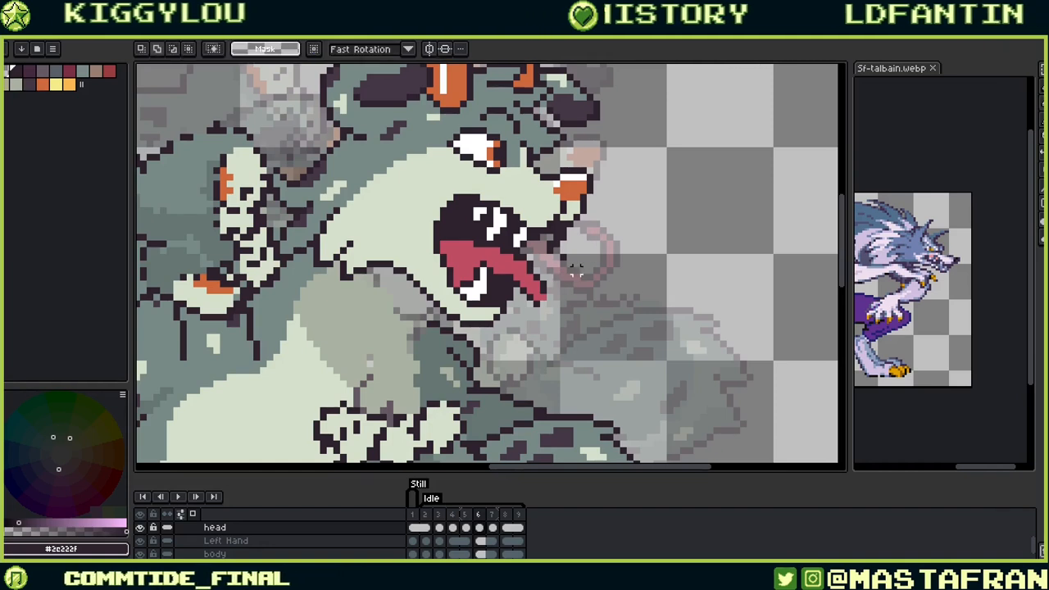
key(alt)
alt+click(527, 259)
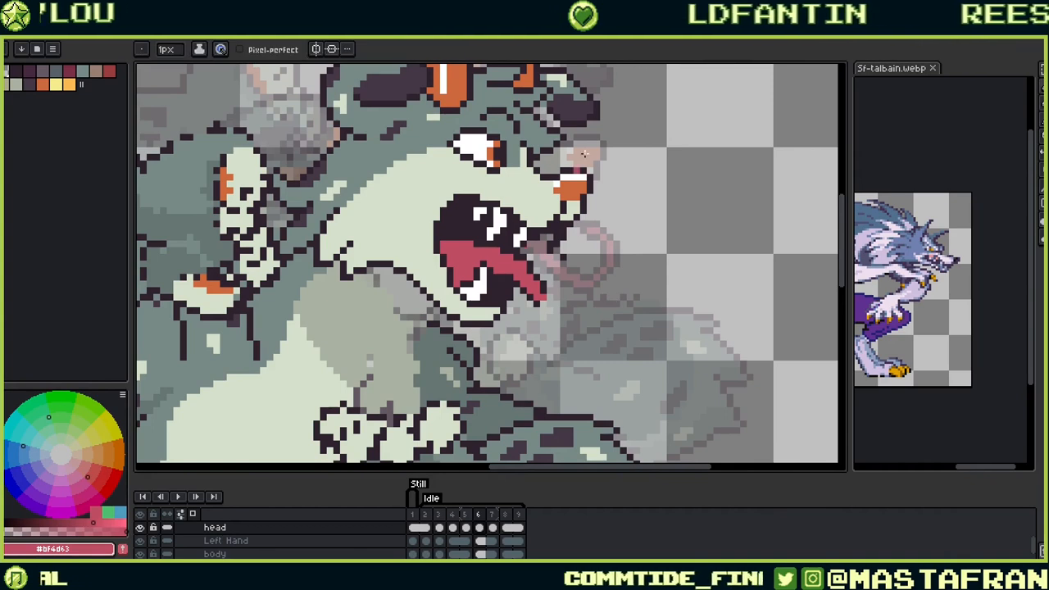
drag(617, 198, 574, 264)
key(ctrl)
key(ctrl+z)
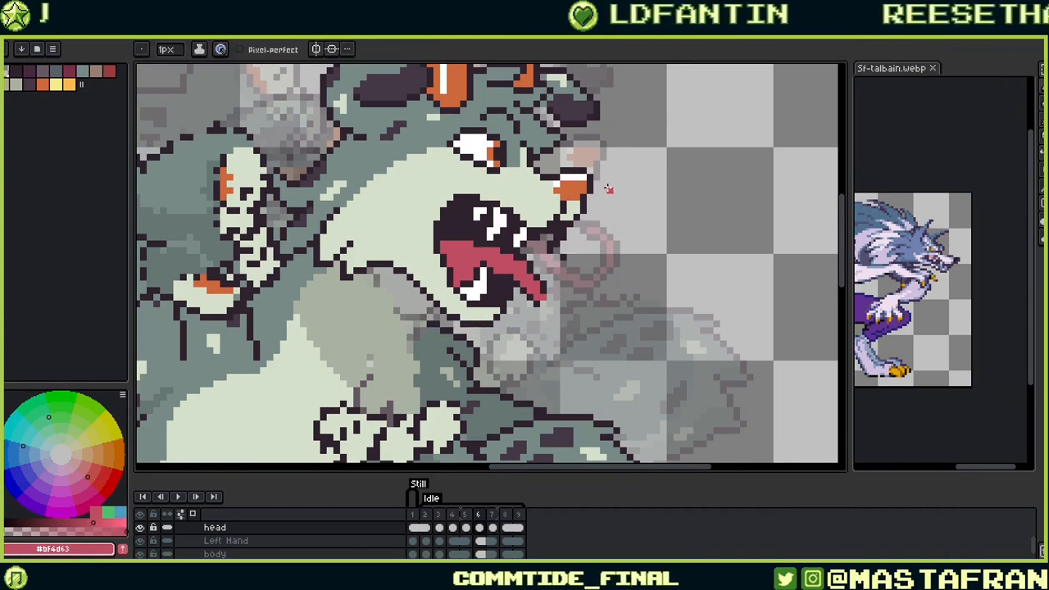
drag(605, 191, 603, 226)
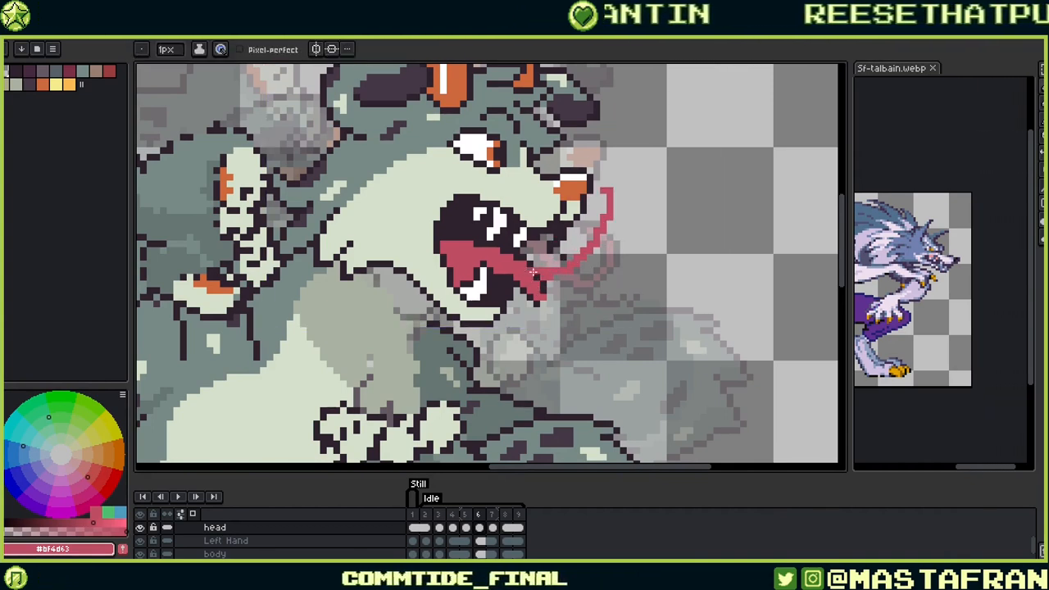
key(ctrl+z)
Step: Draw a new tongue in frame 6 that curves up in front of the muzzle, using red #bf4d63 and dark outline #2e222f
mouse_move(596, 209)
mouse_down()
mouse_move(588, 263)
mouse_move(542, 277)
mouse_up()
alt+click(588, 209)
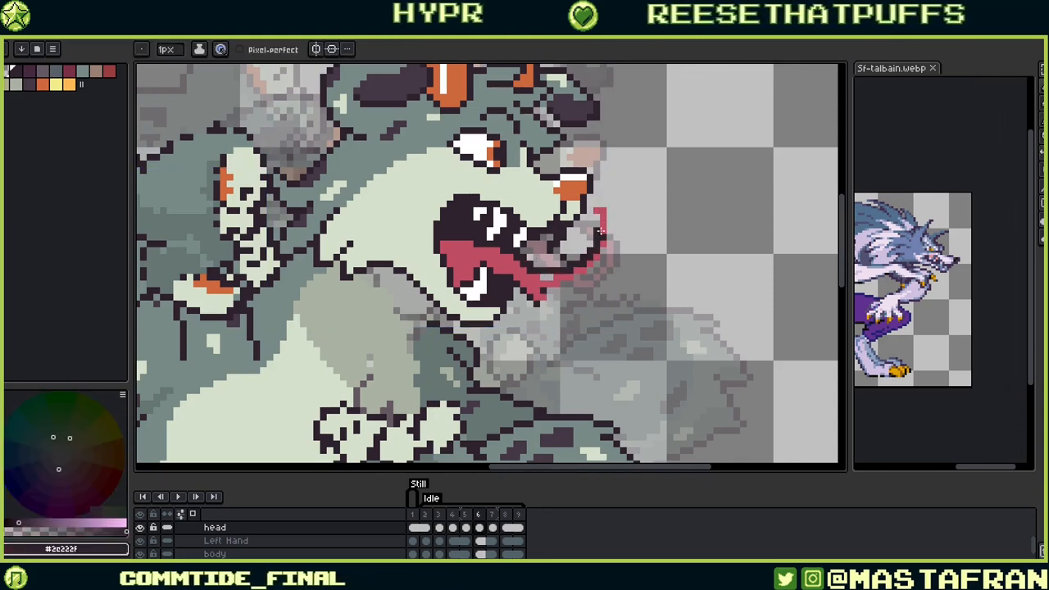
alt+click(577, 279)
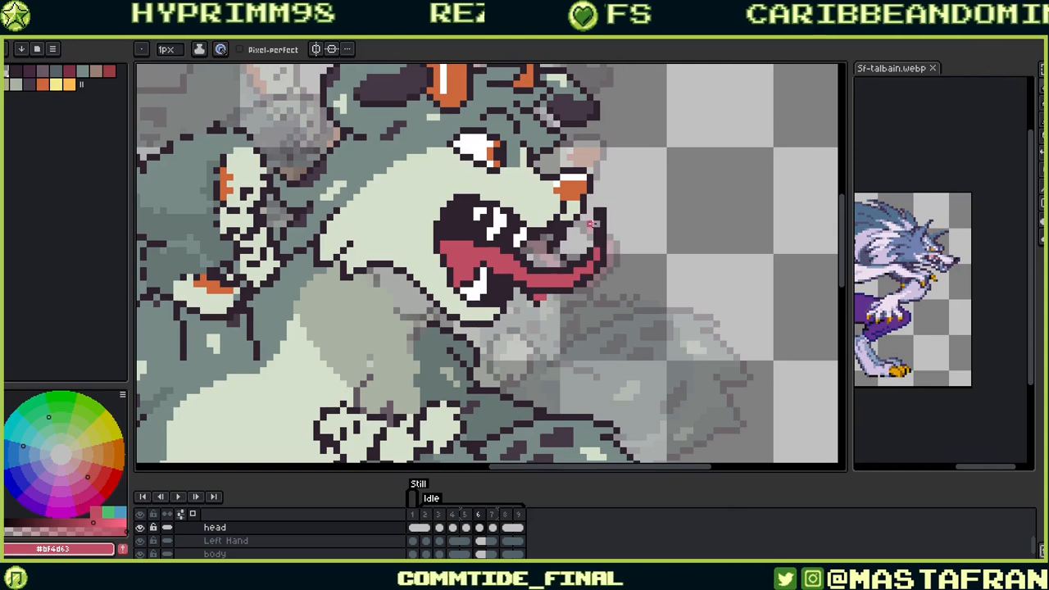
Step: Clean up the underside and upturned tip of frame 6's tongue pixel by pixel with red #bf4d63 and dark #2e222f
drag(568, 293, 674, 324)
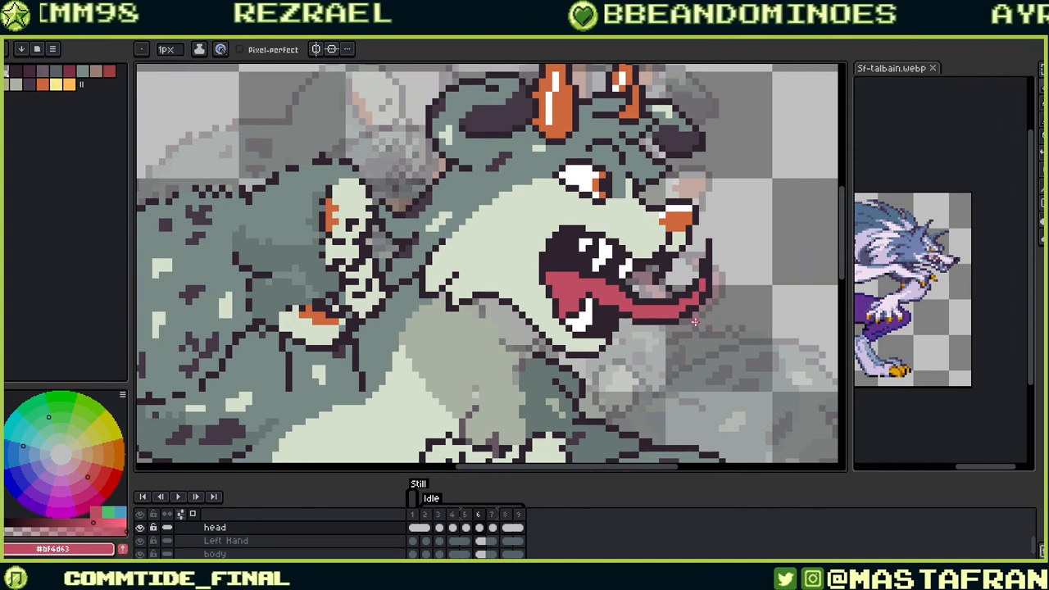
key(alt)
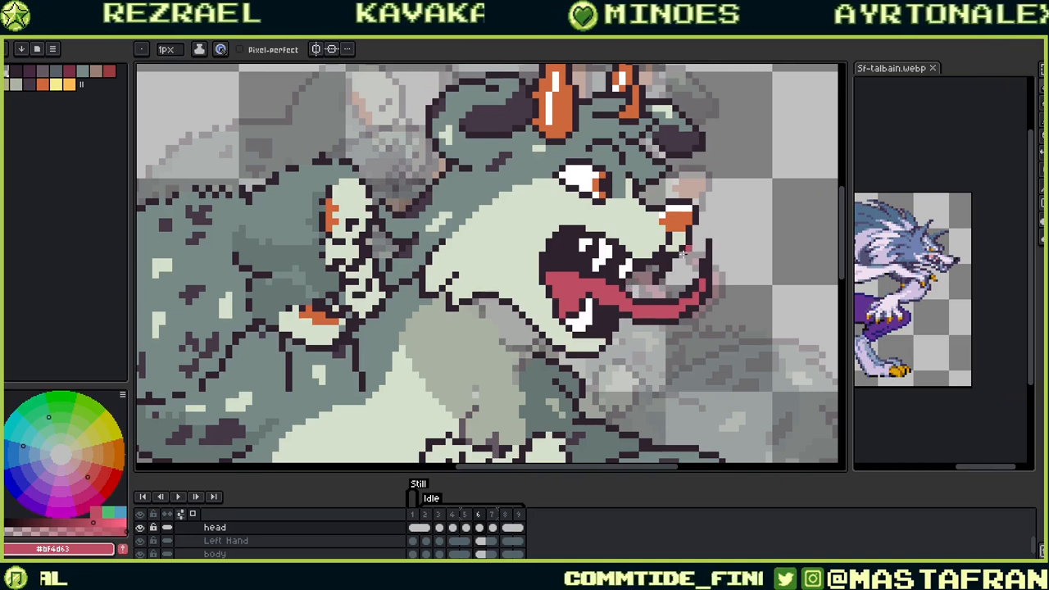
drag(725, 288, 629, 309)
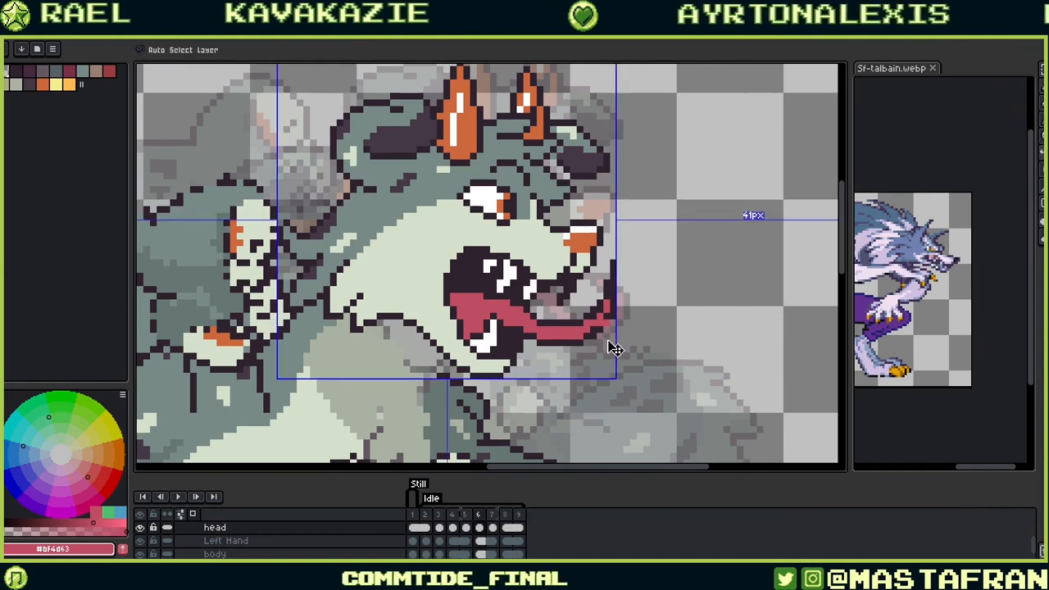
alt+click(641, 320)
alt+click(613, 305)
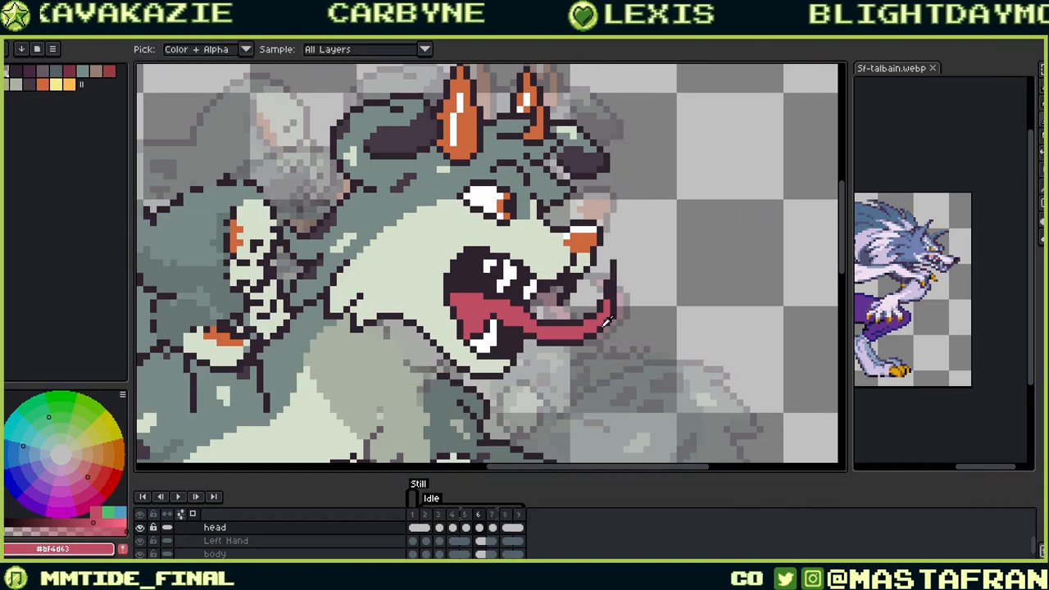
alt+click(613, 318)
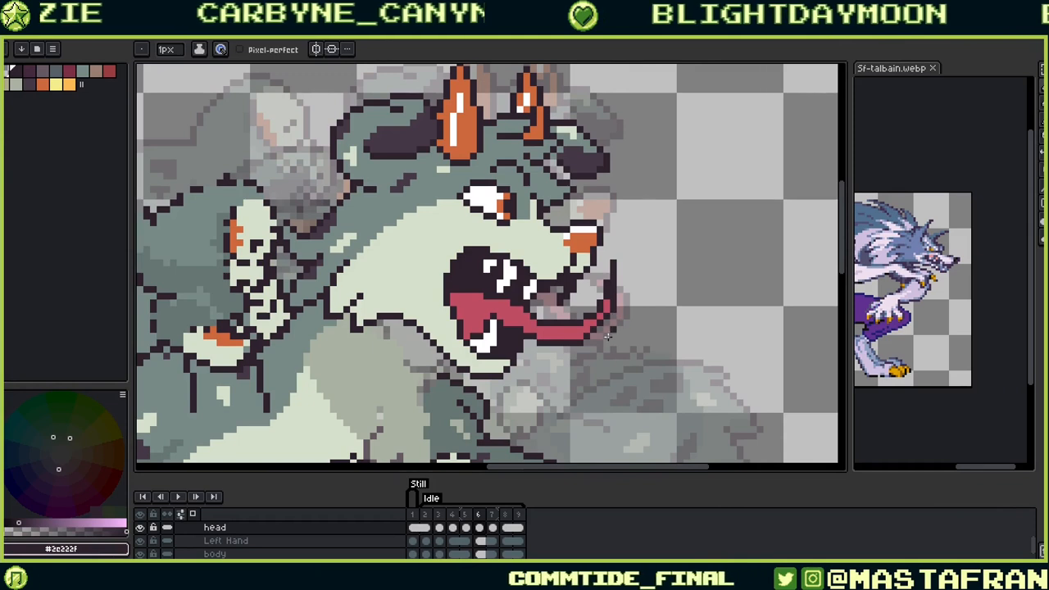
key(ctrl)
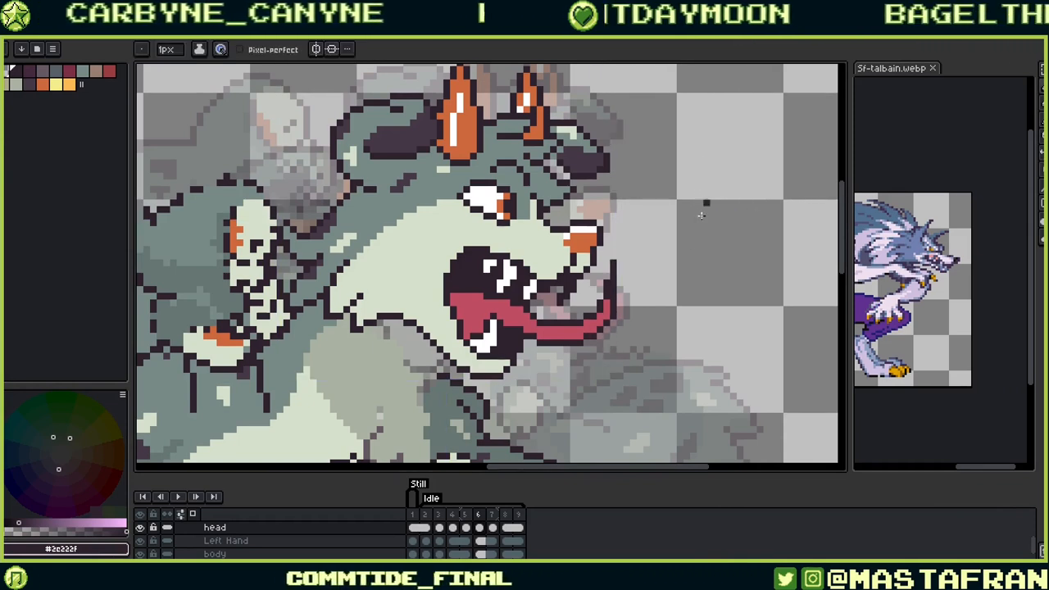
Step: Play the idle animation to check the tongue's motion, stop it and go to frame 6
click(181, 497)
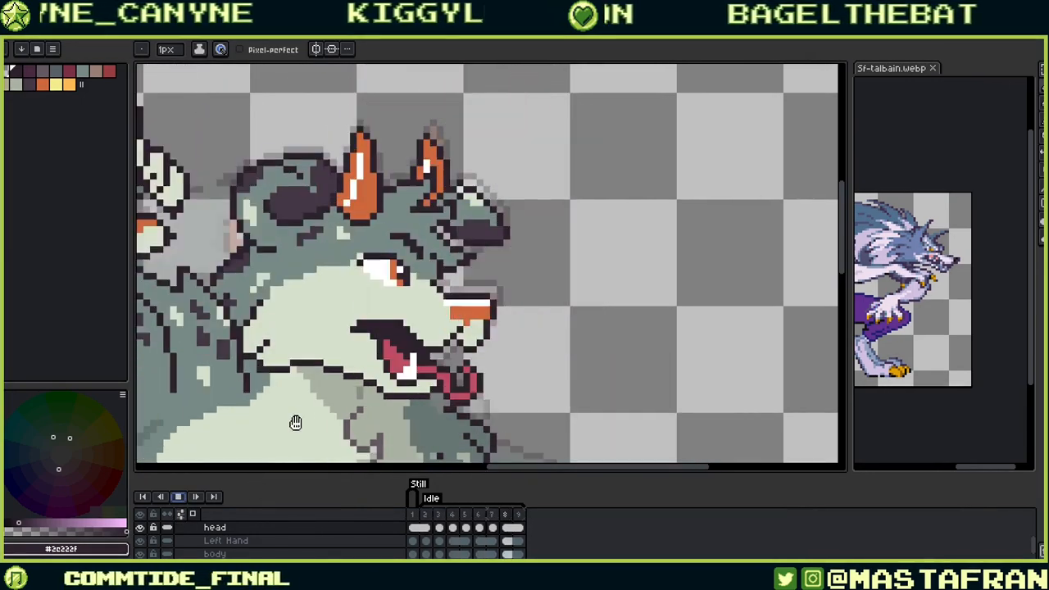
scroll(397, 408, down, 2)
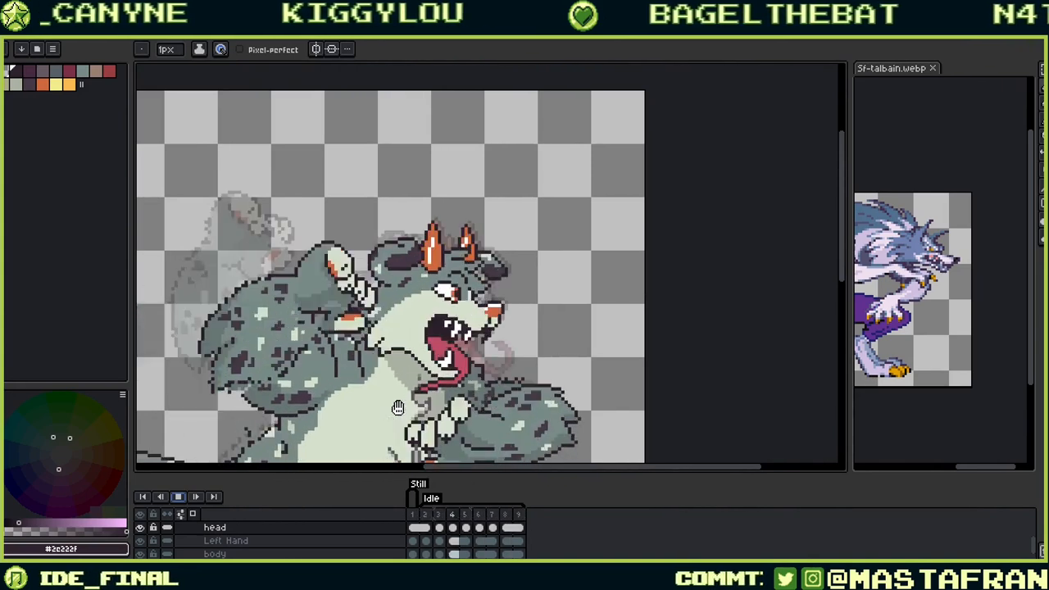
drag(541, 230, 605, 185)
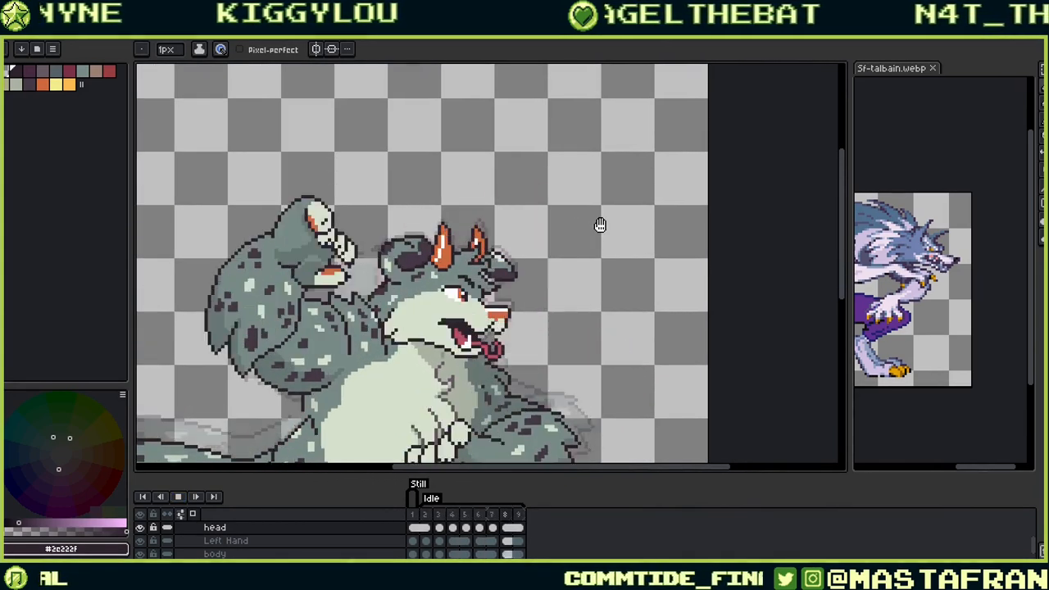
key(Return)
key(Right)
key(Right)
key(Right)
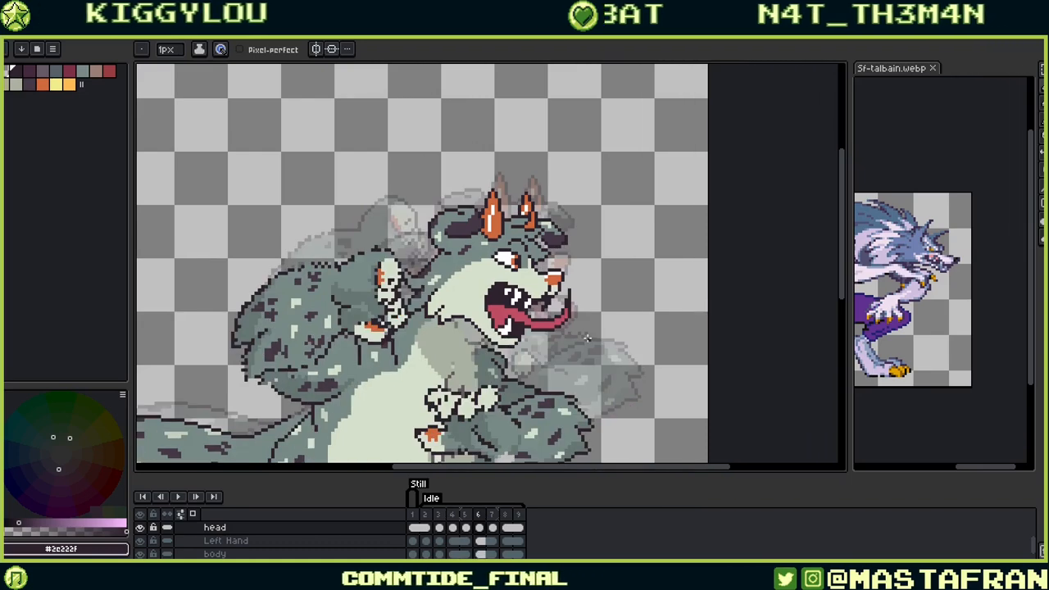
Step: Reshape the lower fang in frame 6 into an upright white tooth, clearing the dark pixels beside it
drag(587, 338, 669, 339)
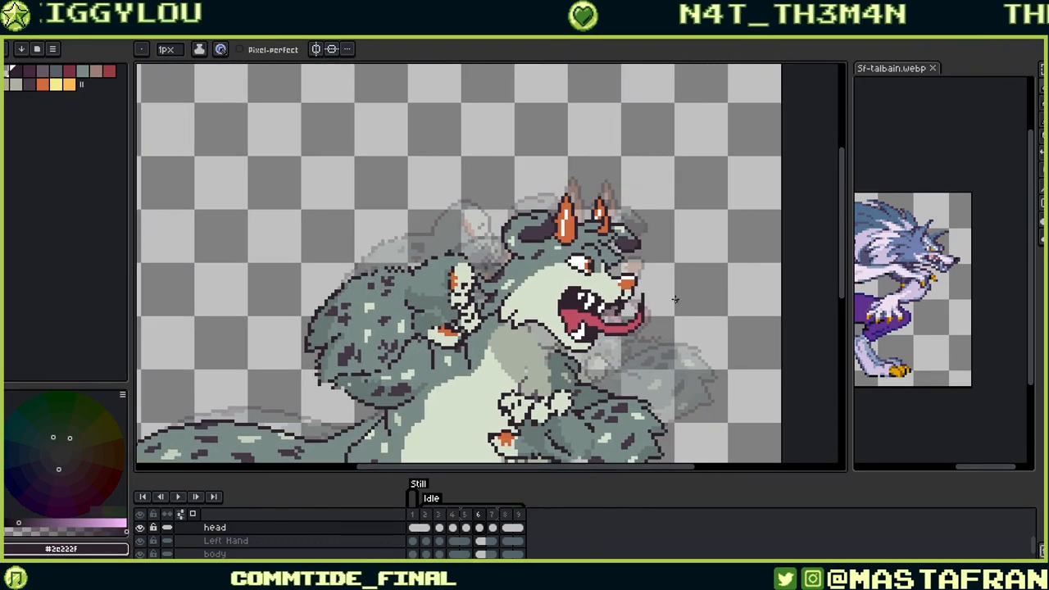
scroll(675, 288, up, 3)
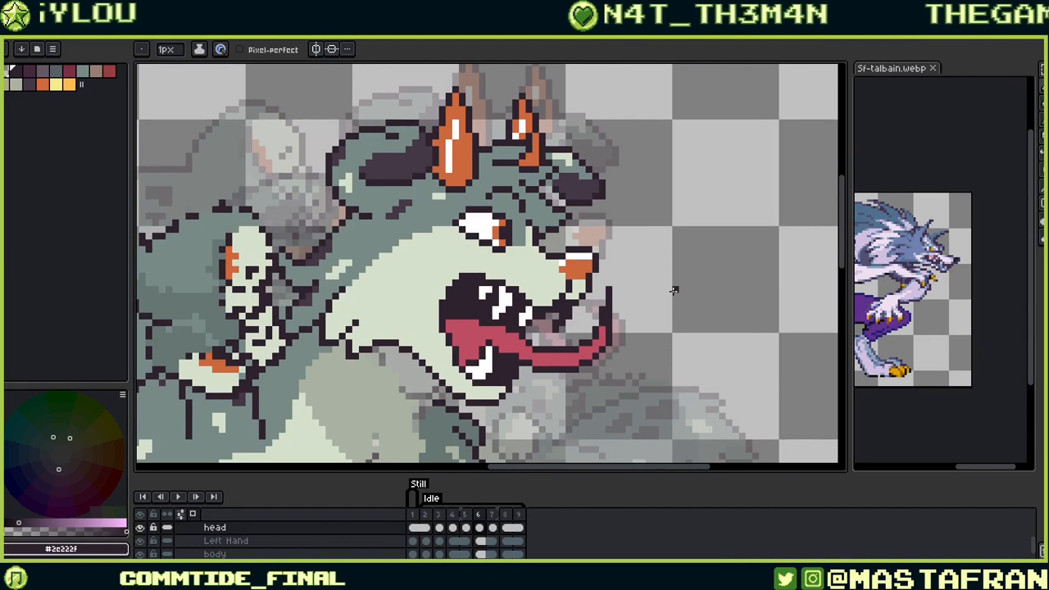
scroll(674, 288, left, 3)
key(m)
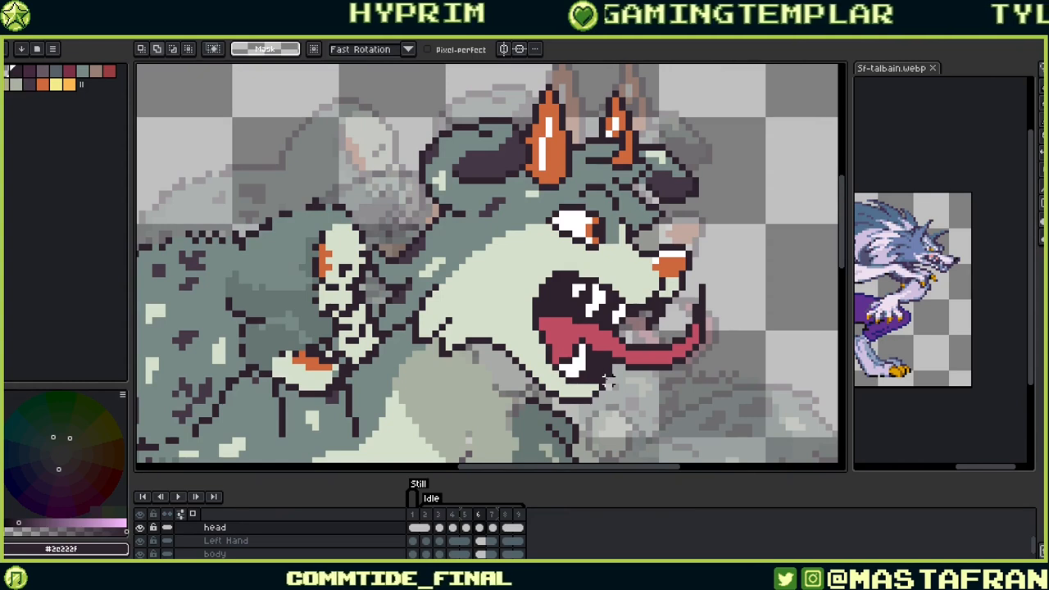
key(b)
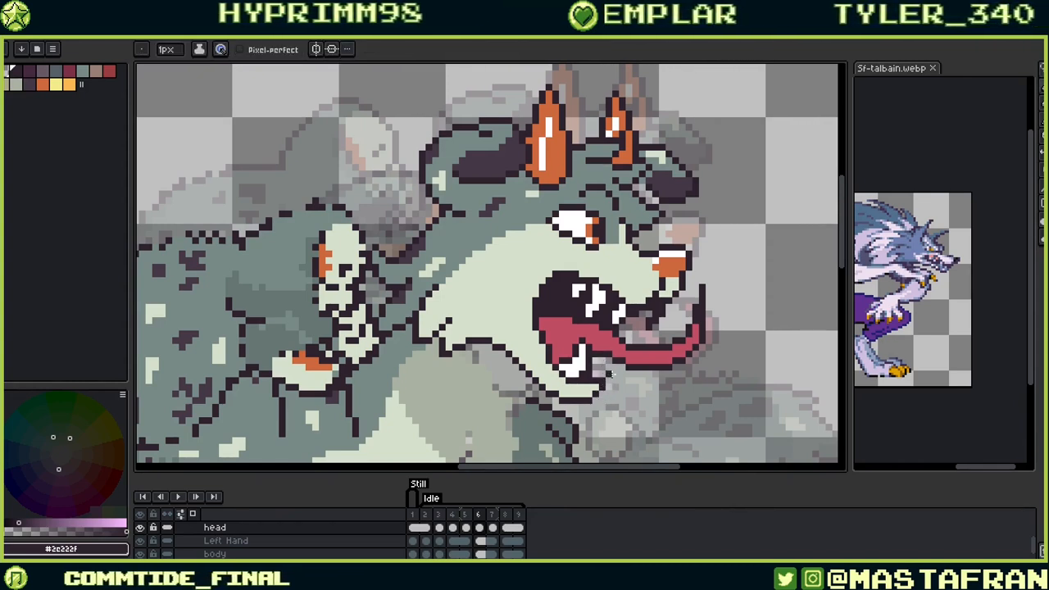
Step: Select the lower jaw with its fang in frame 6, shift it slightly forward and up, and deselect it
key(m)
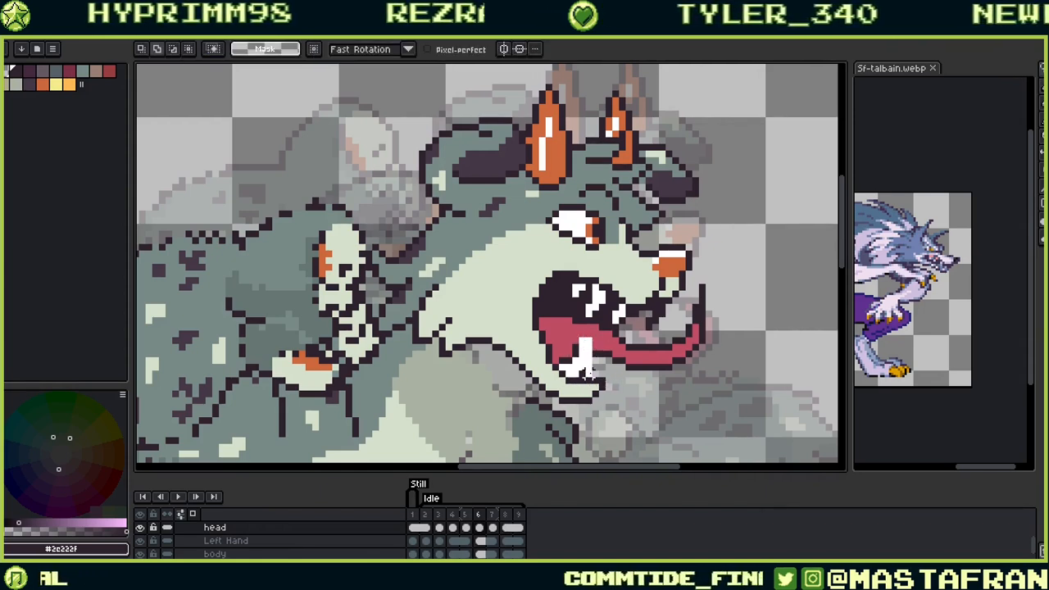
mouse_move(588, 373)
mouse_down()
mouse_move(608, 392)
mouse_move(596, 406)
mouse_move(539, 399)
mouse_move(501, 381)
mouse_move(475, 348)
mouse_move(527, 341)
mouse_up()
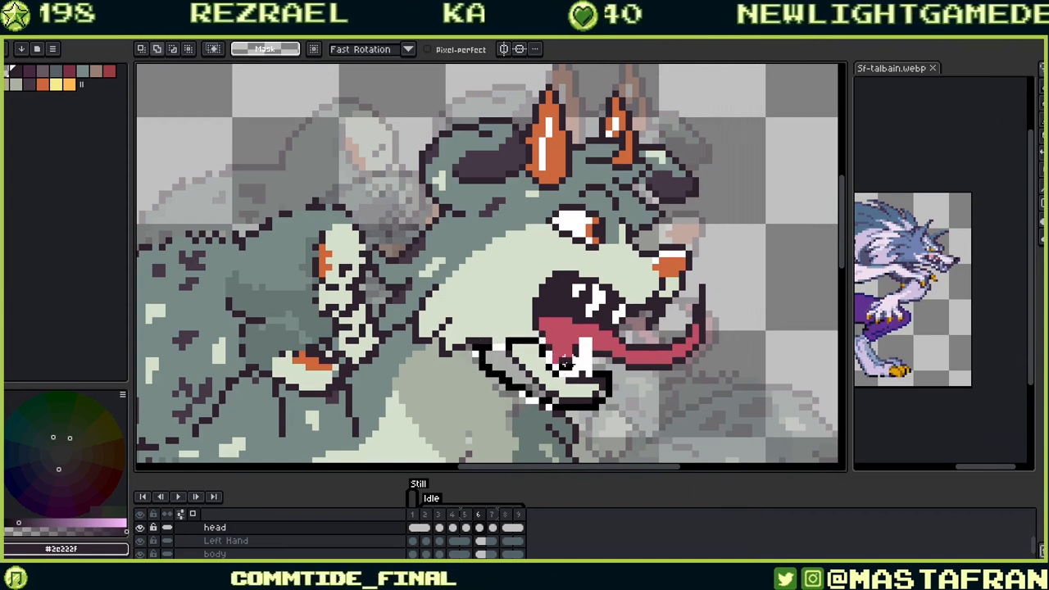
drag(573, 359, 613, 379)
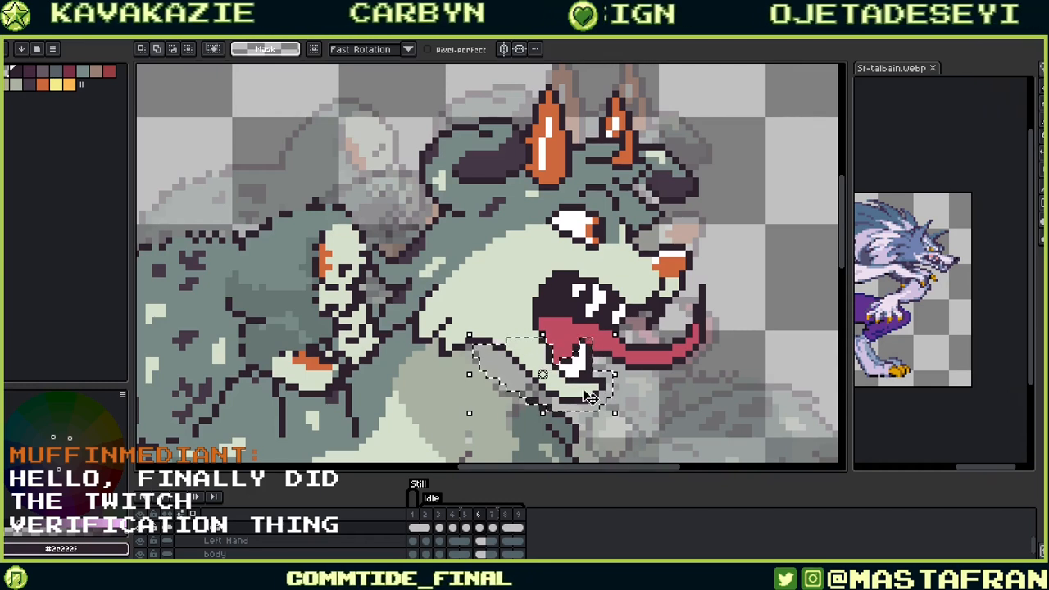
drag(594, 405, 590, 389)
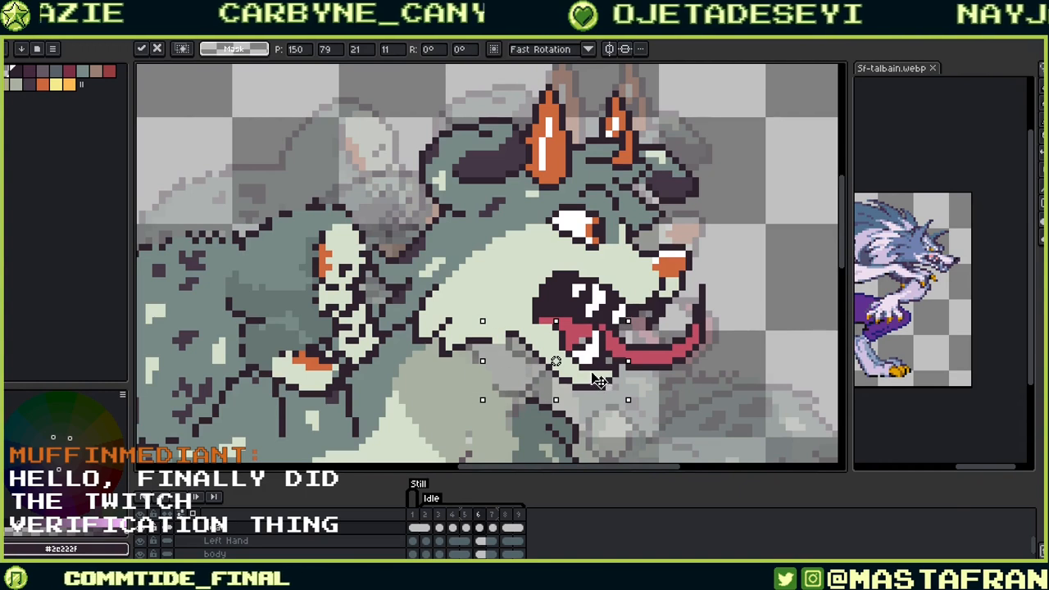
key(ctrl+d)
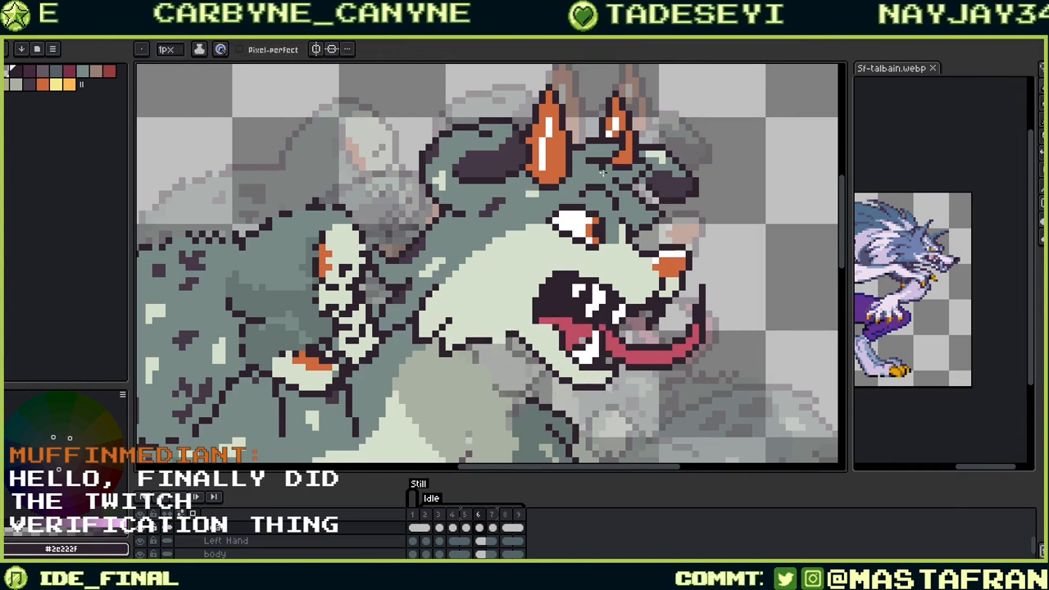
Step: Repair the tongue base and mouth interior around frame 6's moved jaw with red #bf4d63, dark #2e222f and pale #d4e0cb
alt+click(601, 336)
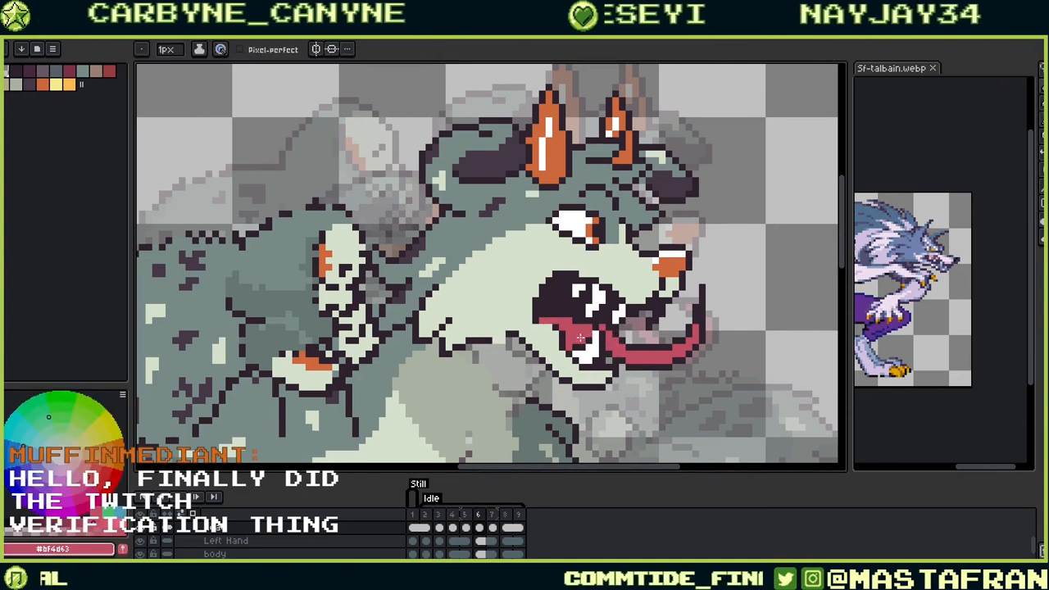
alt+click(568, 359)
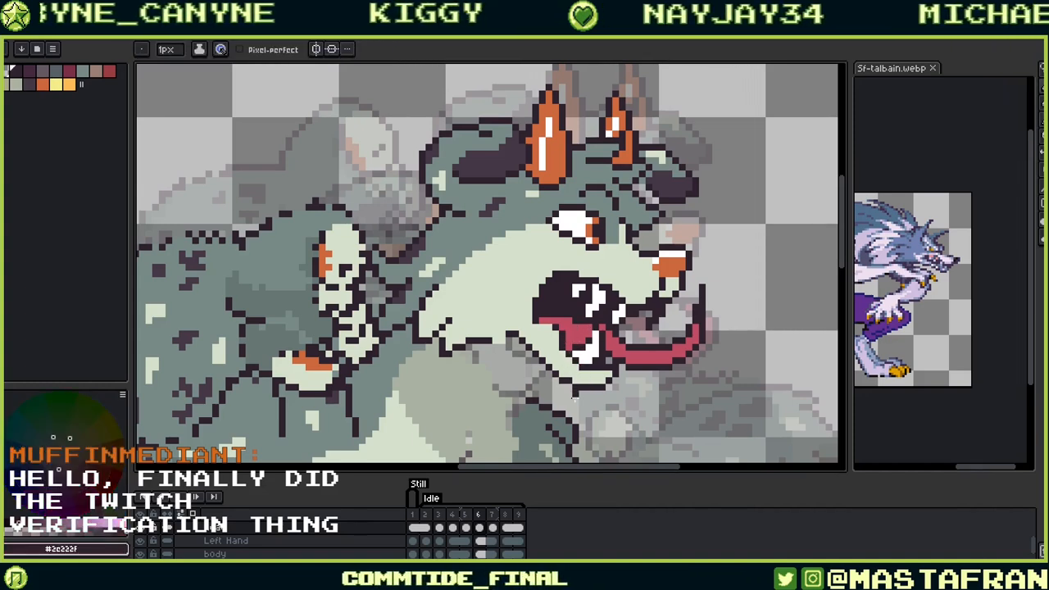
alt+click(556, 344)
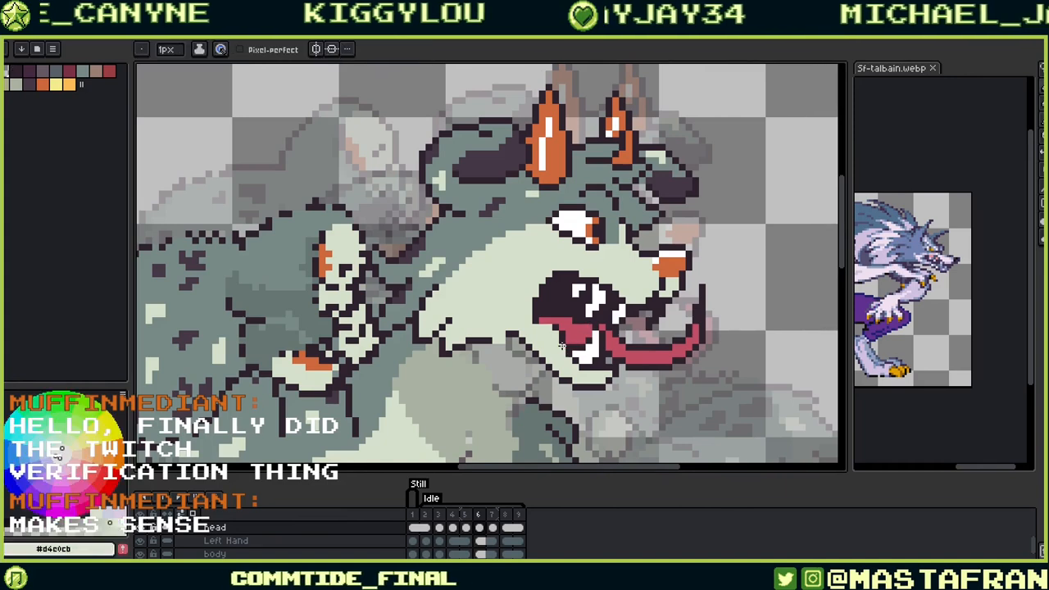
drag(556, 344, 654, 344)
alt+click(650, 320)
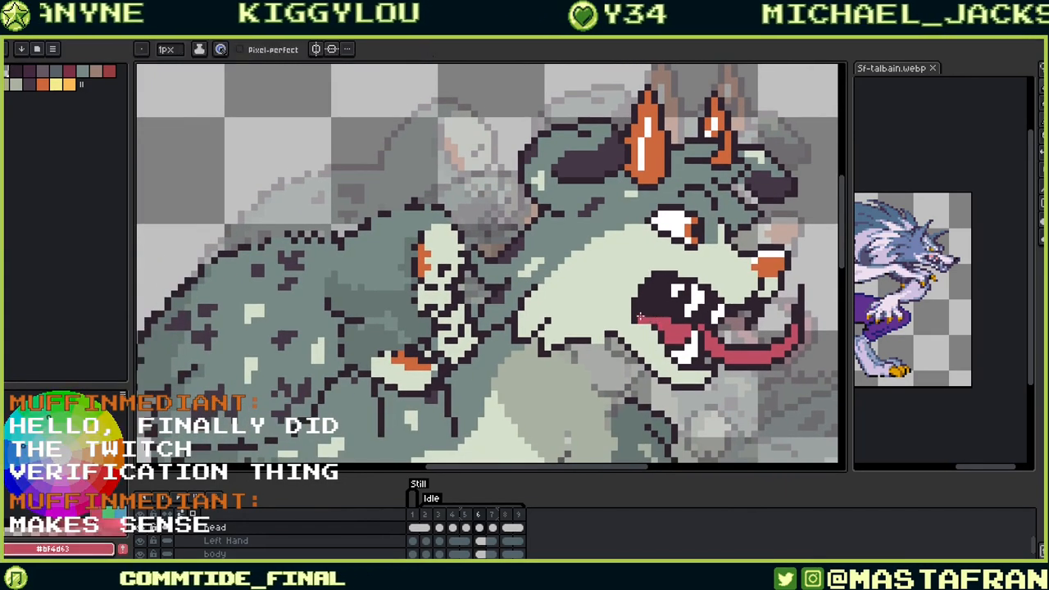
alt+click(648, 326)
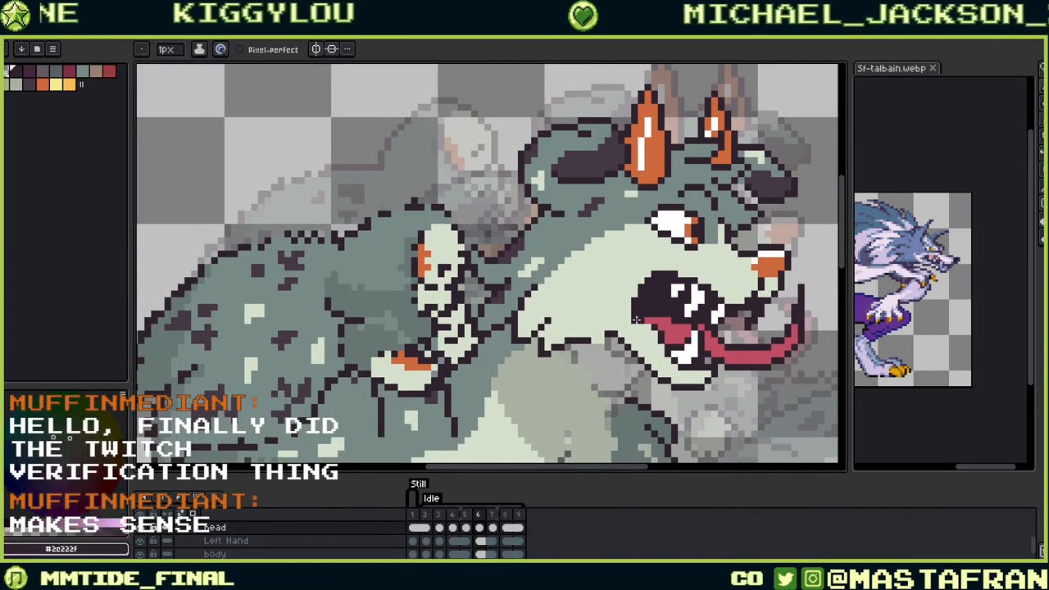
alt+click(645, 332)
alt+click(658, 298)
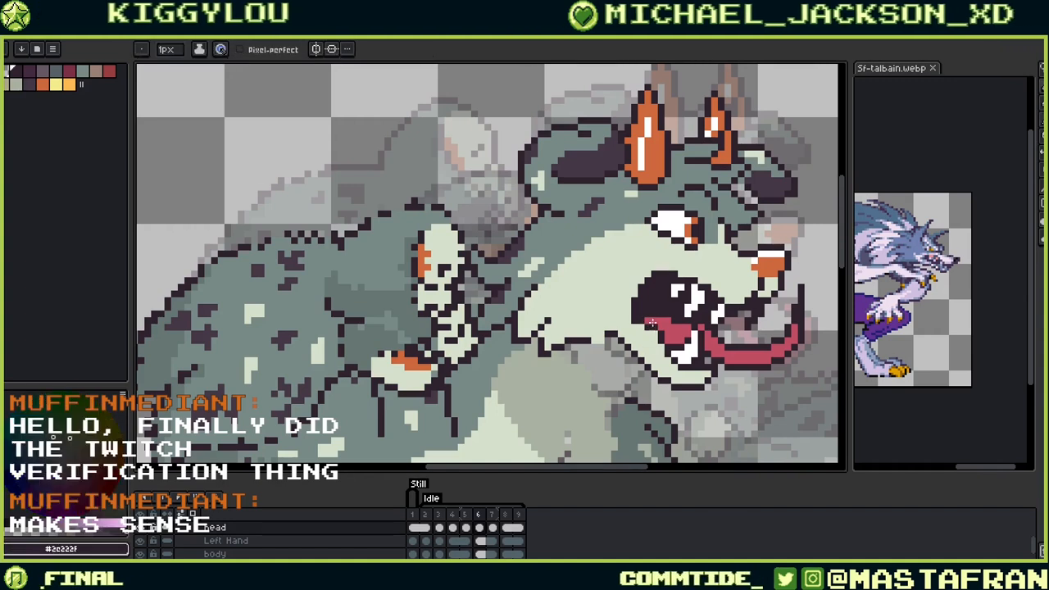
Step: Trim the back edge of frame 6's mouth with pale #d4e0cb and mend the cheek-to-jaw outline with dark #2e222f
alt+click(625, 302)
drag(635, 320, 636, 299)
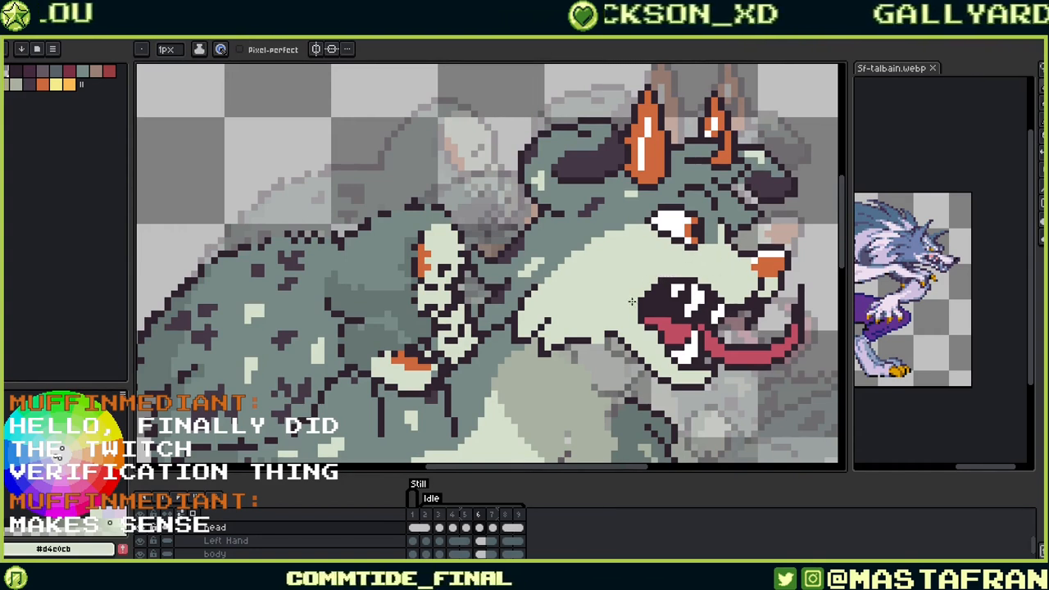
key(alt)
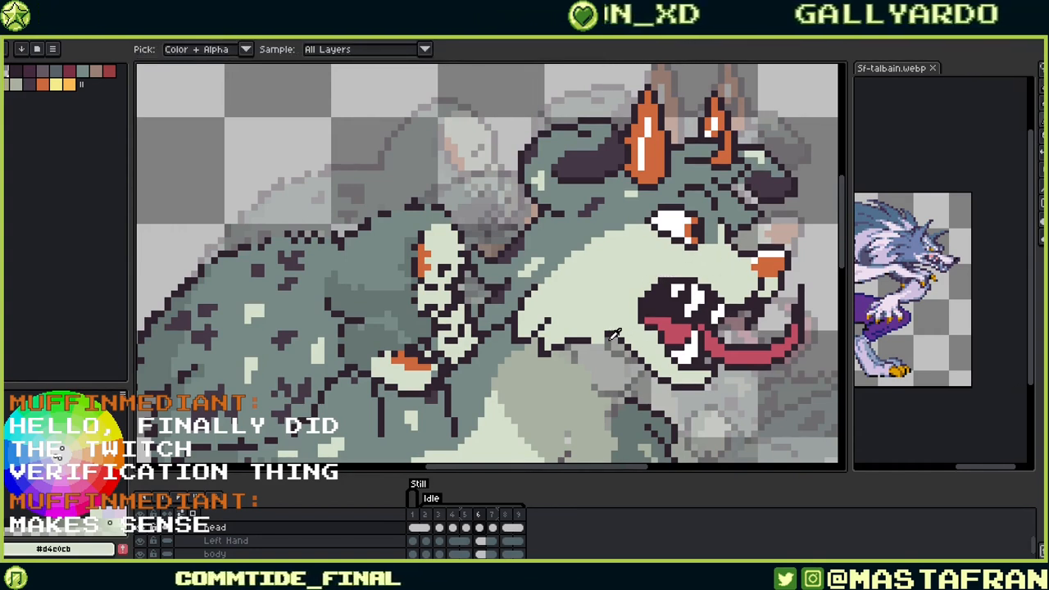
click(612, 330)
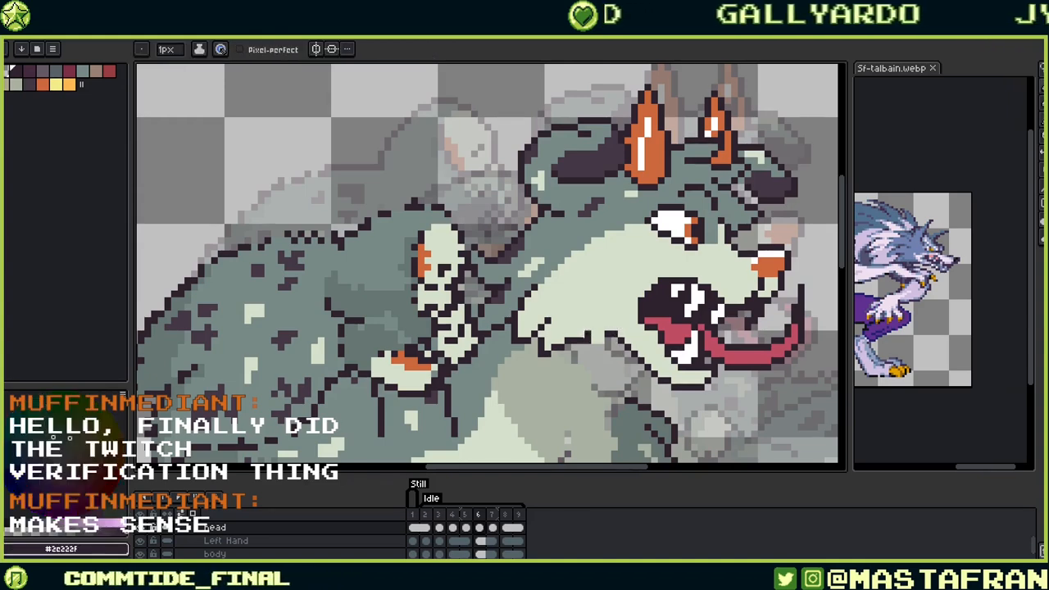
Step: Play the idle animation to check how frame 6's mouth and jaw move with the whole body
scroll(746, 333, right, 5)
scroll(747, 333, down, 1)
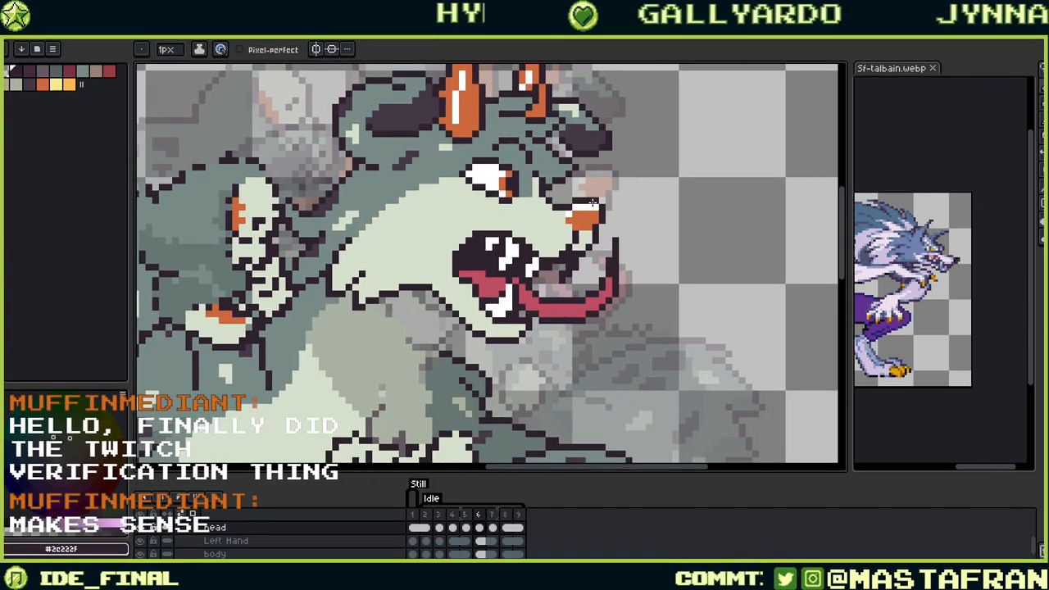
scroll(747, 333, up, 1)
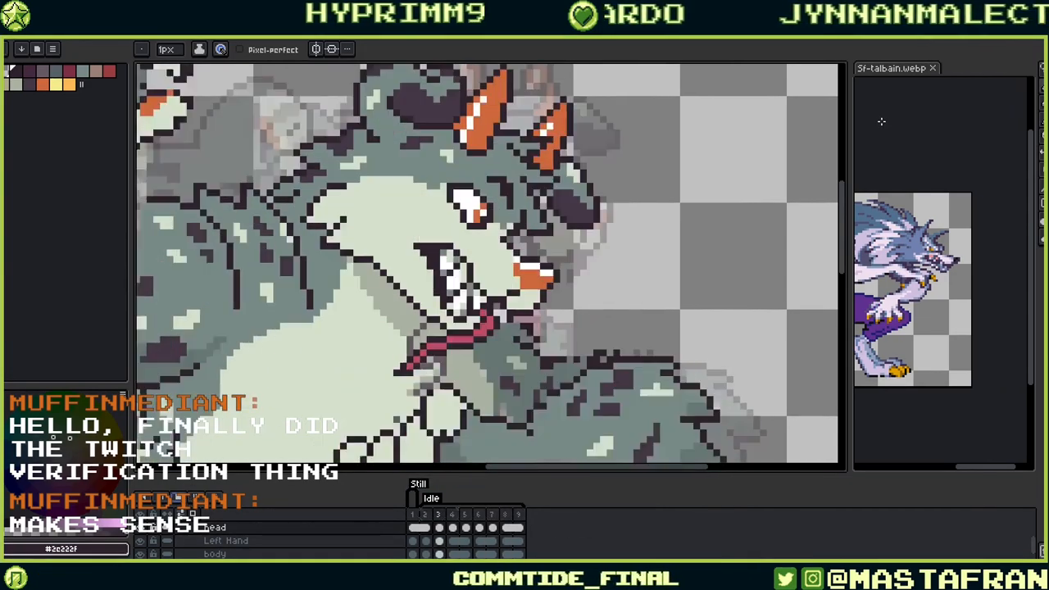
scroll(882, 124, down, 3)
scroll(697, 167, down, 5)
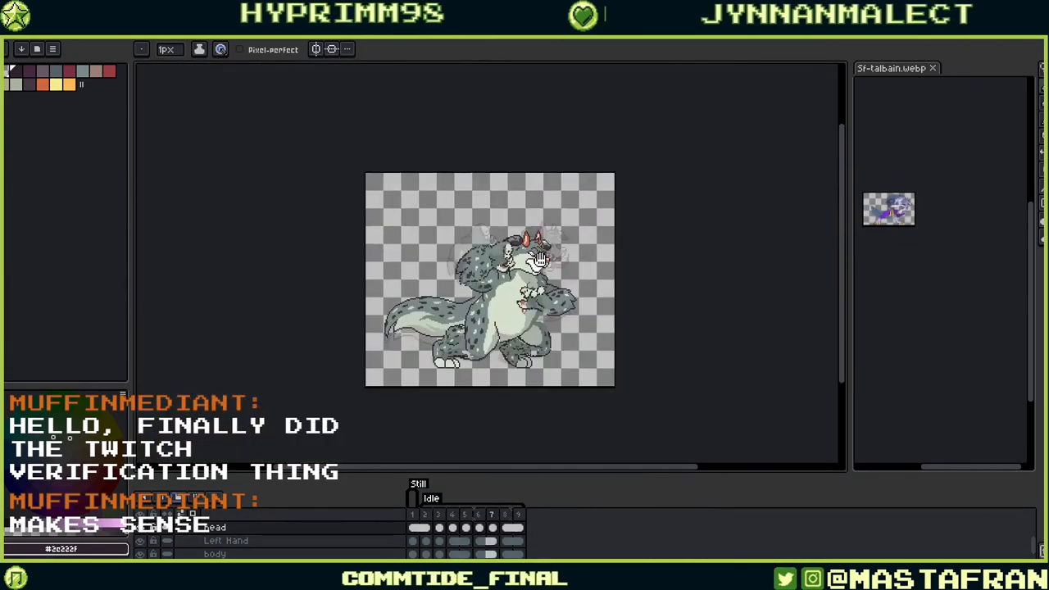
scroll(483, 220, up, 3)
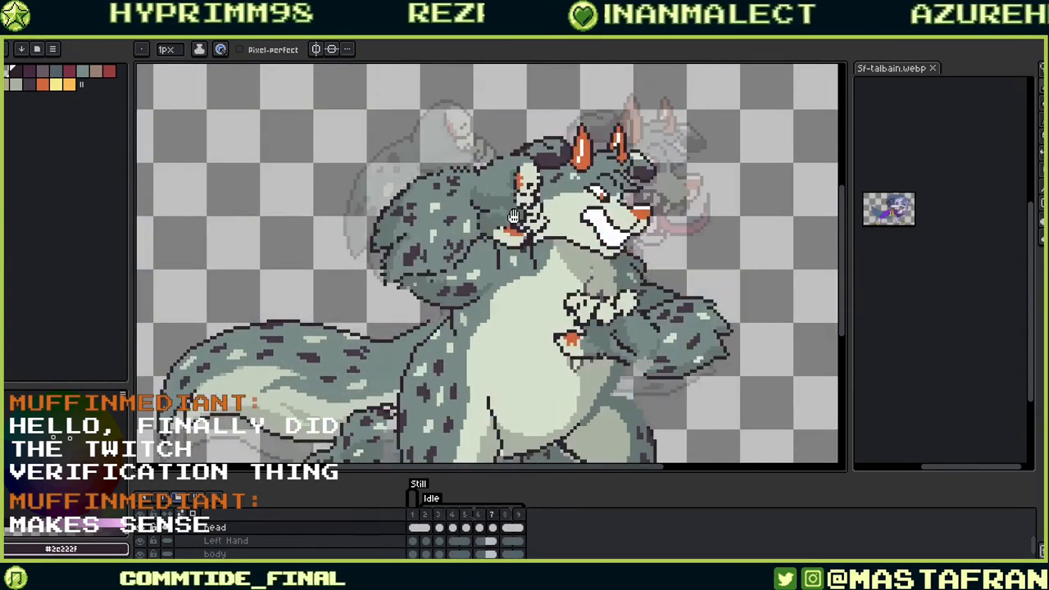
scroll(531, 208, down, 2)
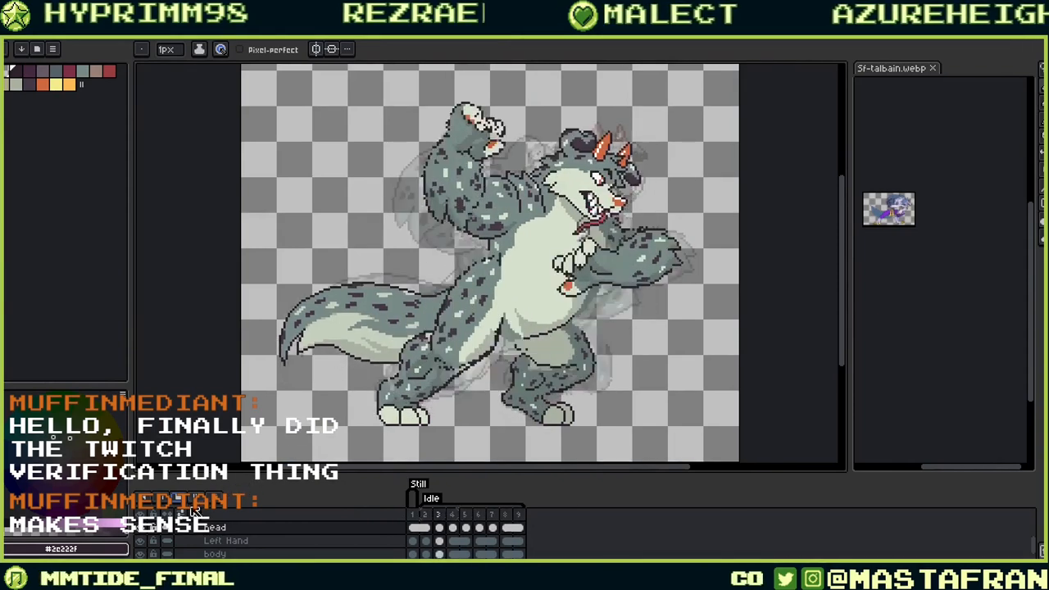
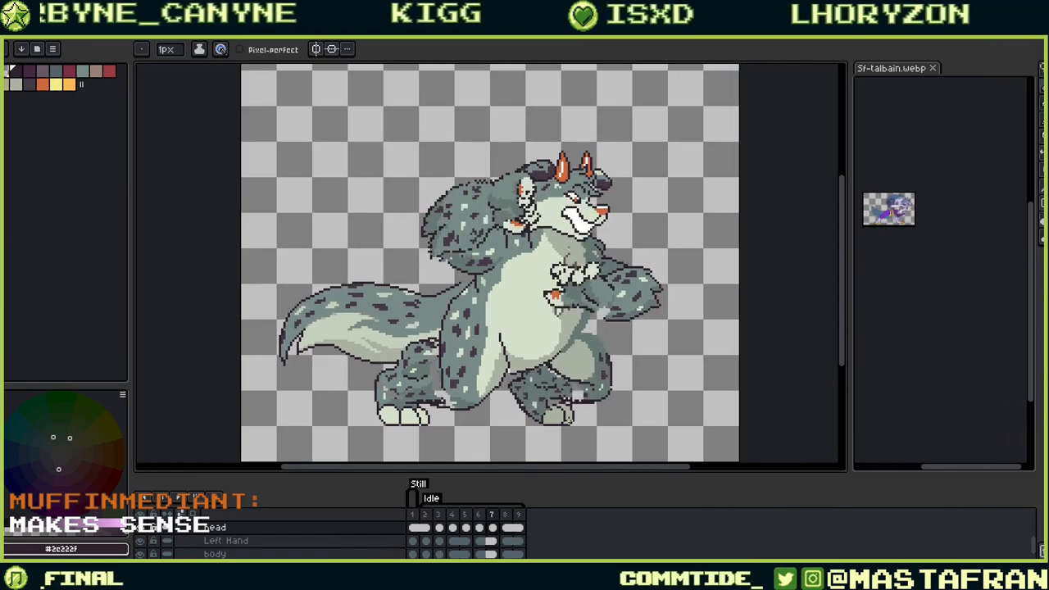
Step: Move the grinning head in frame 7 slightly forward and down on the body, apply the move and deselect it
scroll(518, 556, up, 2)
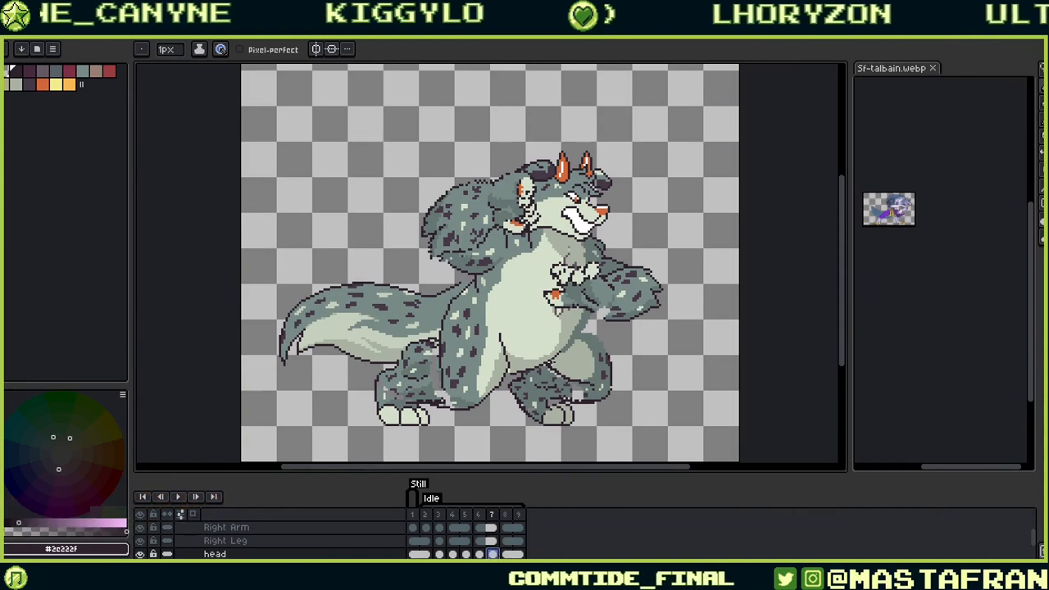
key(ctrl+t)
drag(571, 229, 582, 233)
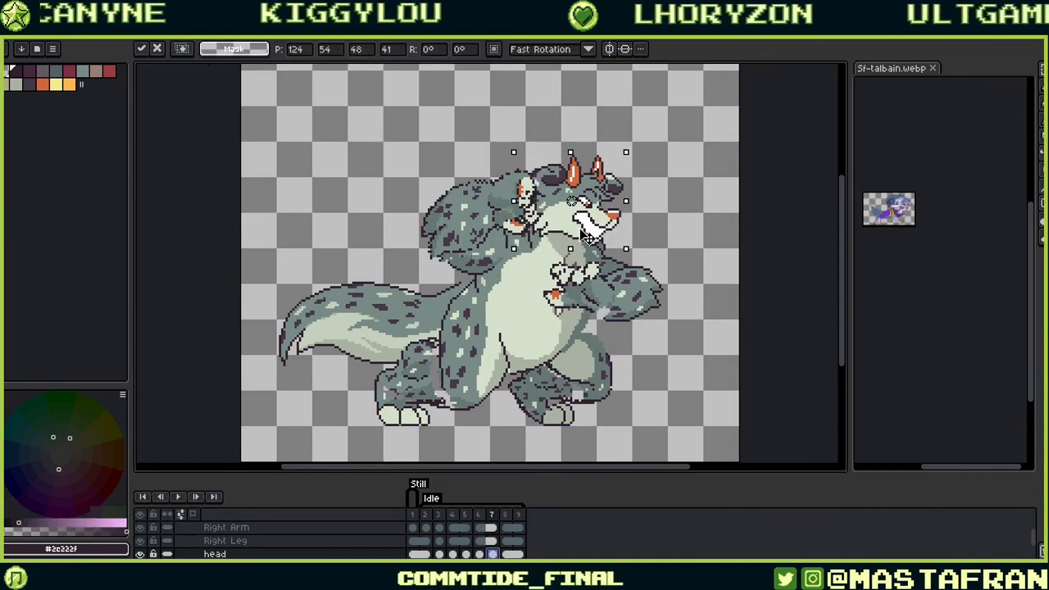
key(Return)
key(ctrl+d)
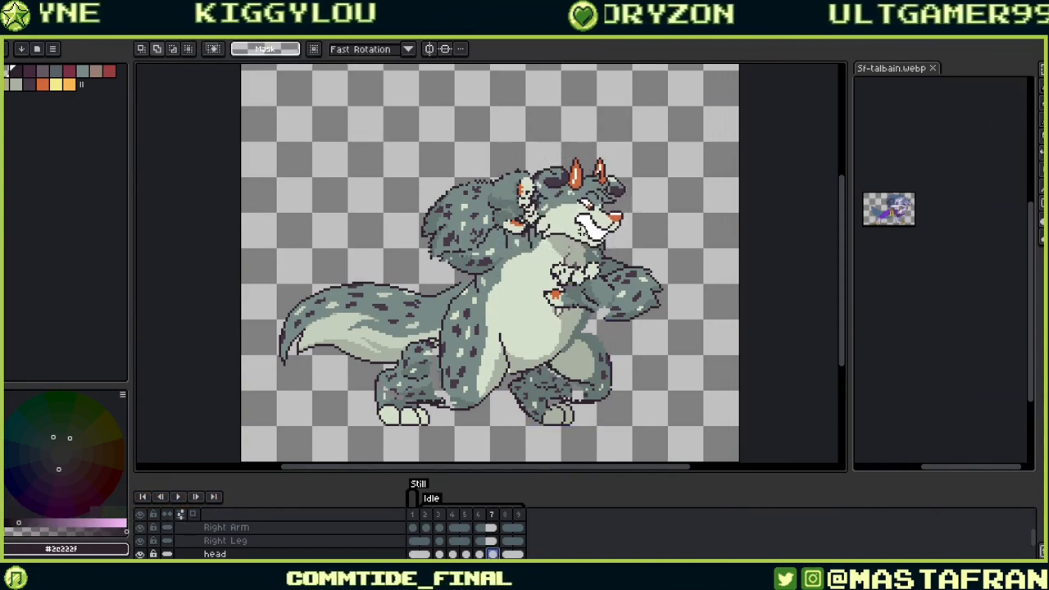
Step: Flip between frames 6 and 9 to compare the moved head's position with the neighbouring poses
key(Left)
key(Right)
key(Left)
key(Left)
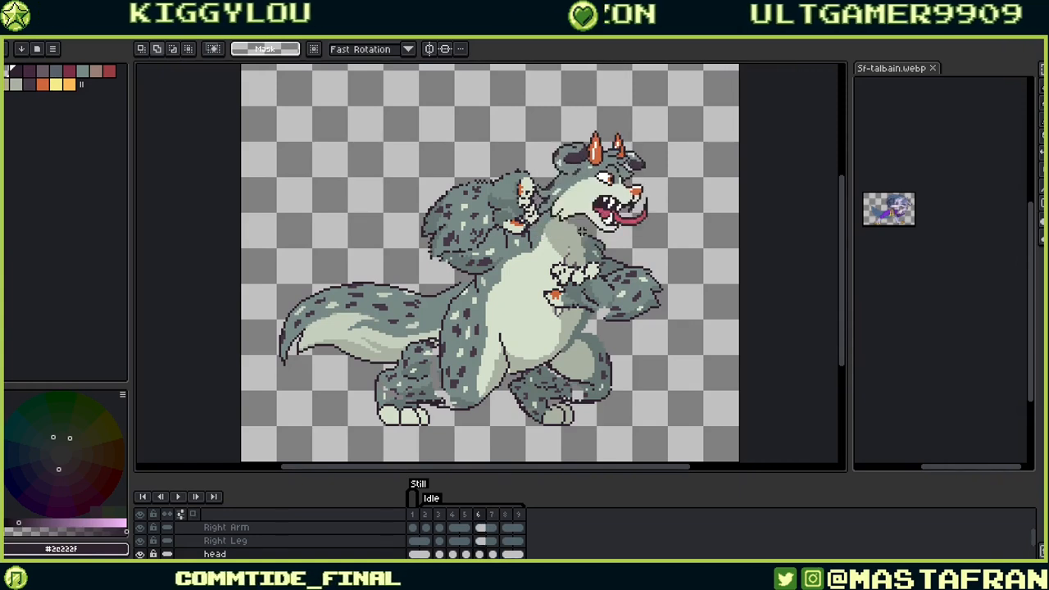
key(Right)
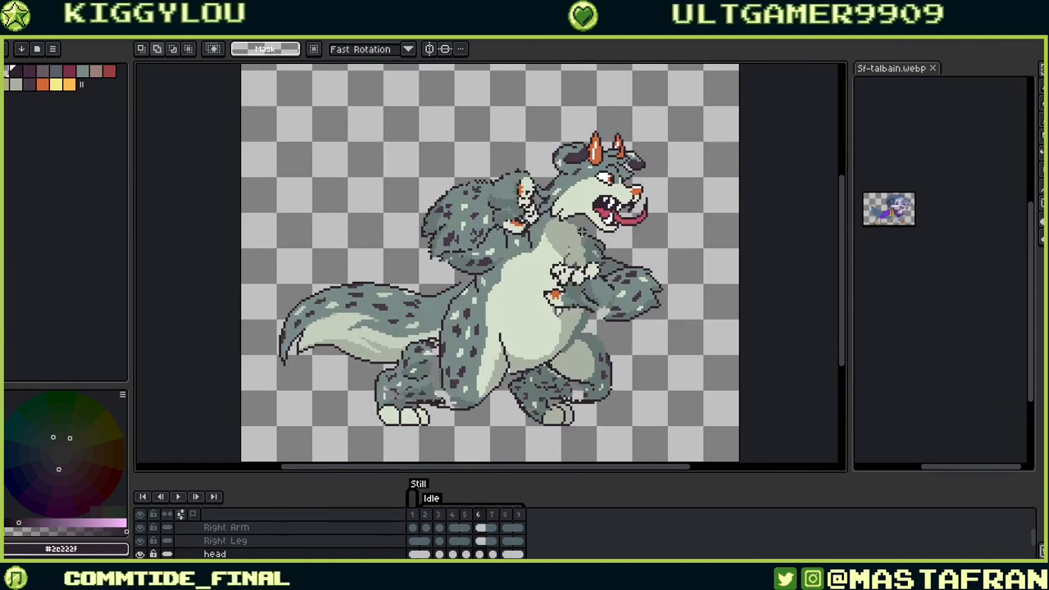
key(Right)
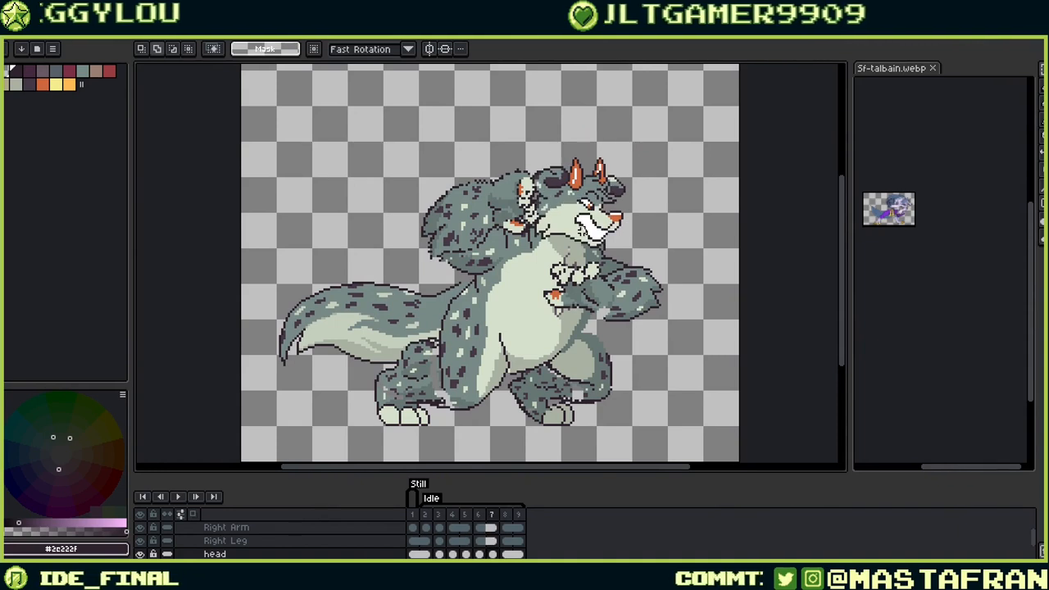
key(Right)
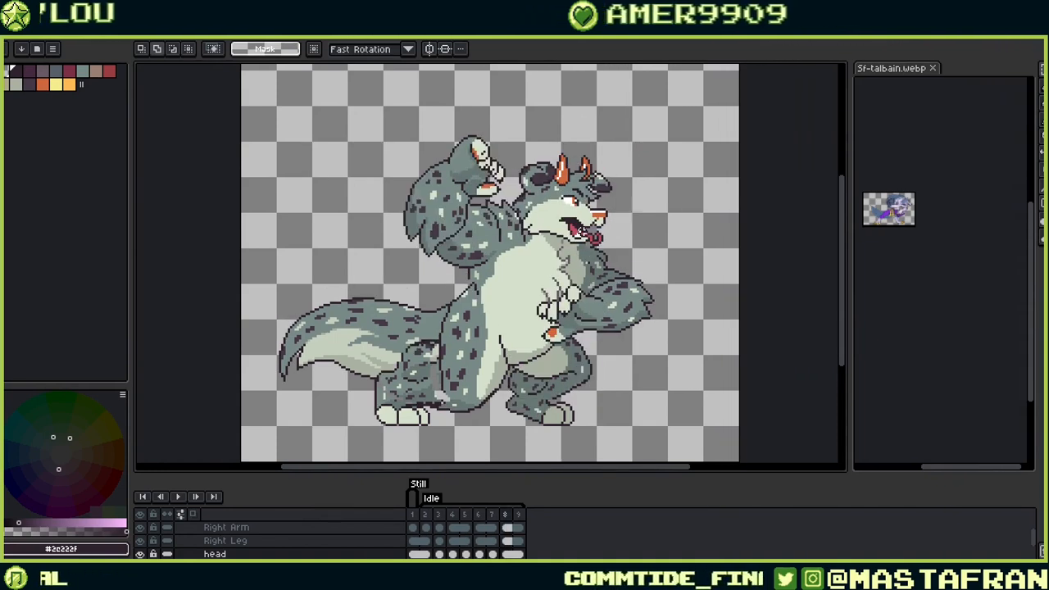
key(Right)
key(Left)
key(Left)
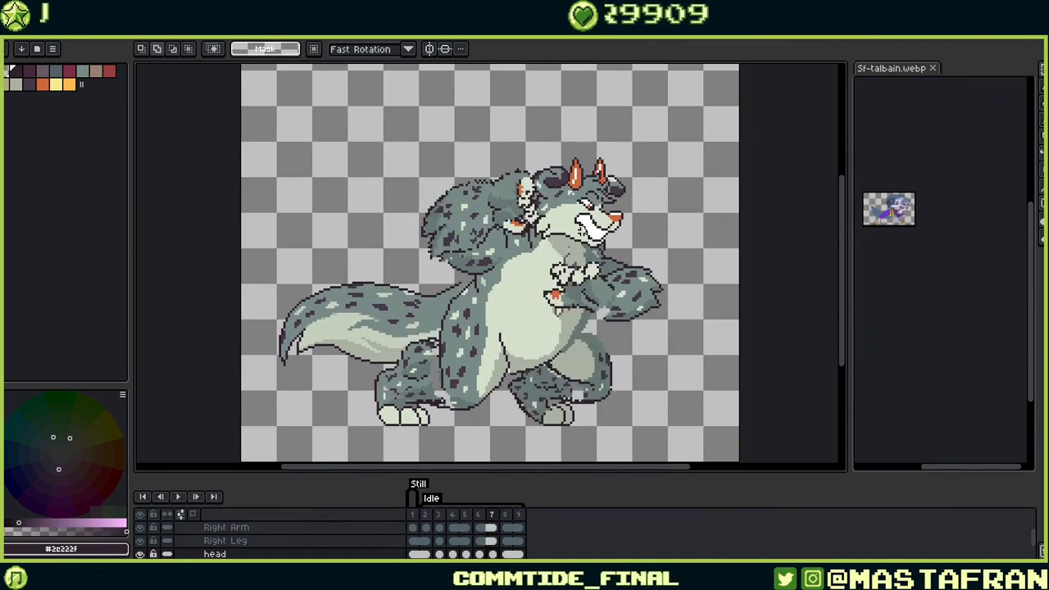
Step: Unlink frame 9's cel on the head layer so it can be edited separately from frame 8
key(Right)
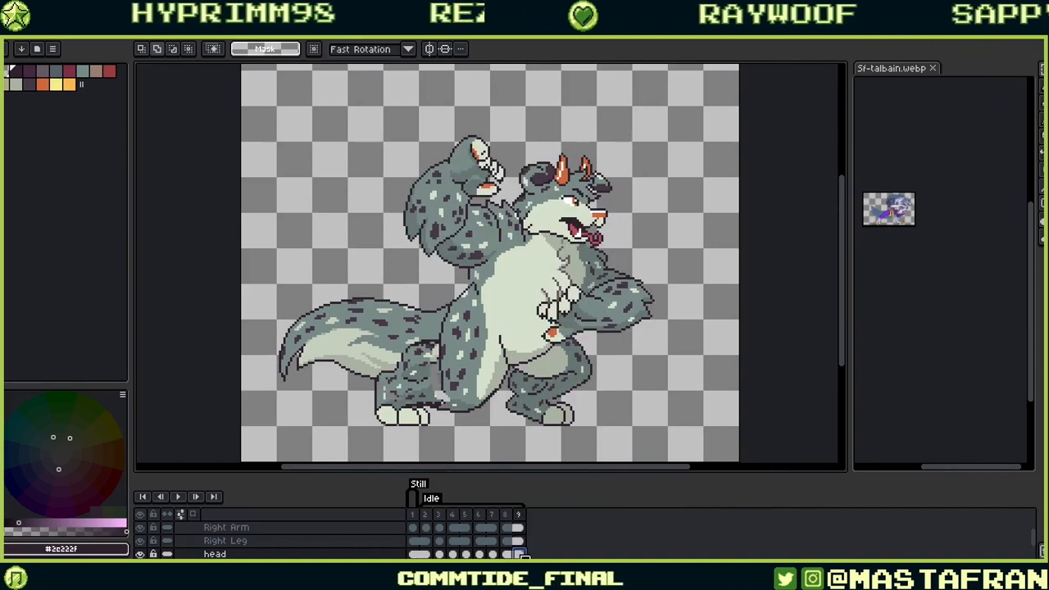
right_click(519, 554)
click(560, 536)
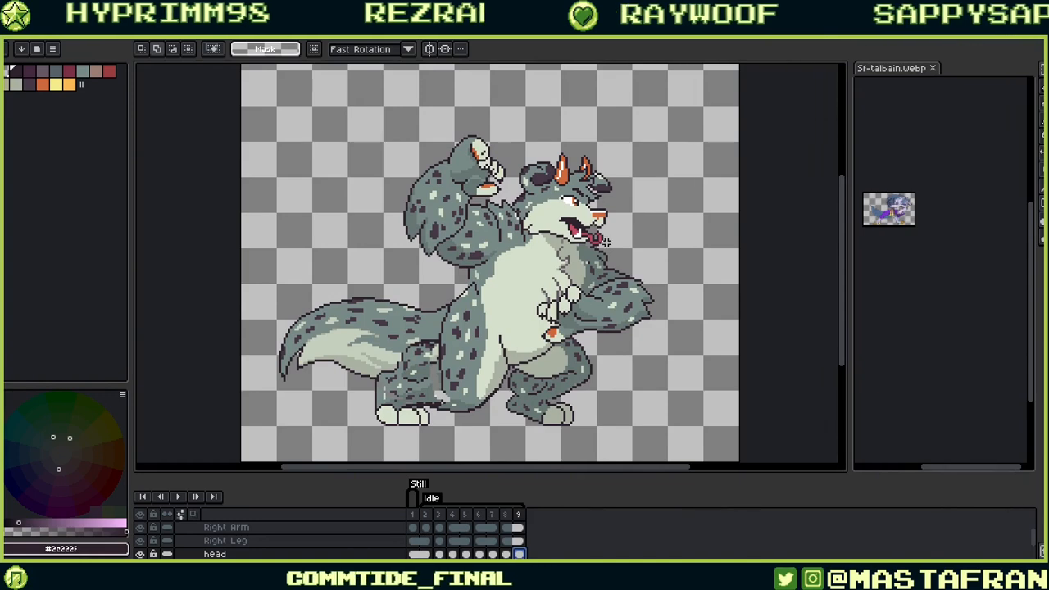
scroll(598, 207, up, 4)
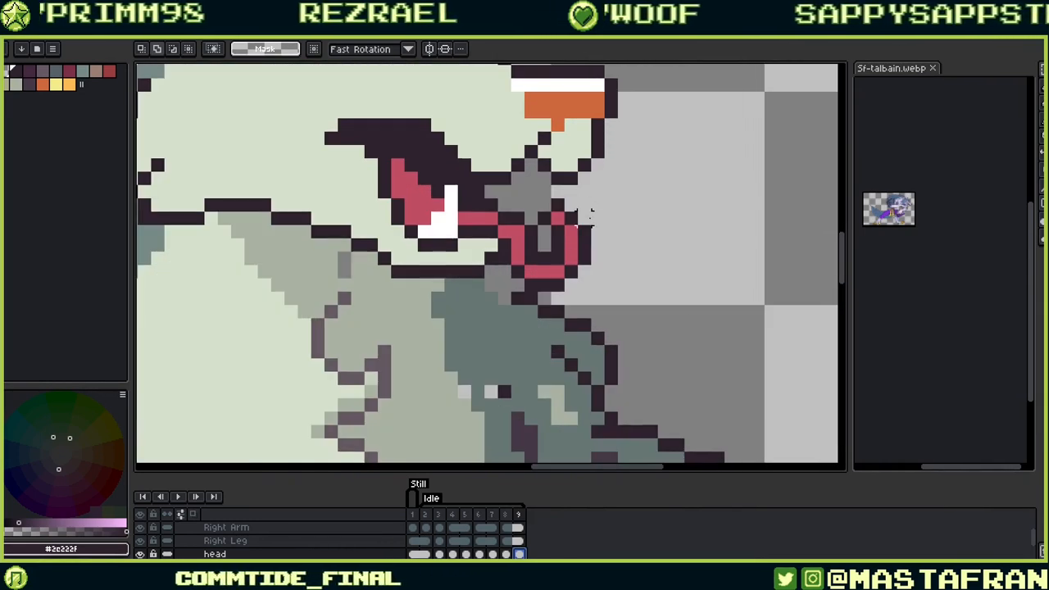
Step: Compare the tongue with frame 1, redraw frame 9's tongue hanging down from the jaw with a dark outline, and erase its upturned curl
click(414, 554)
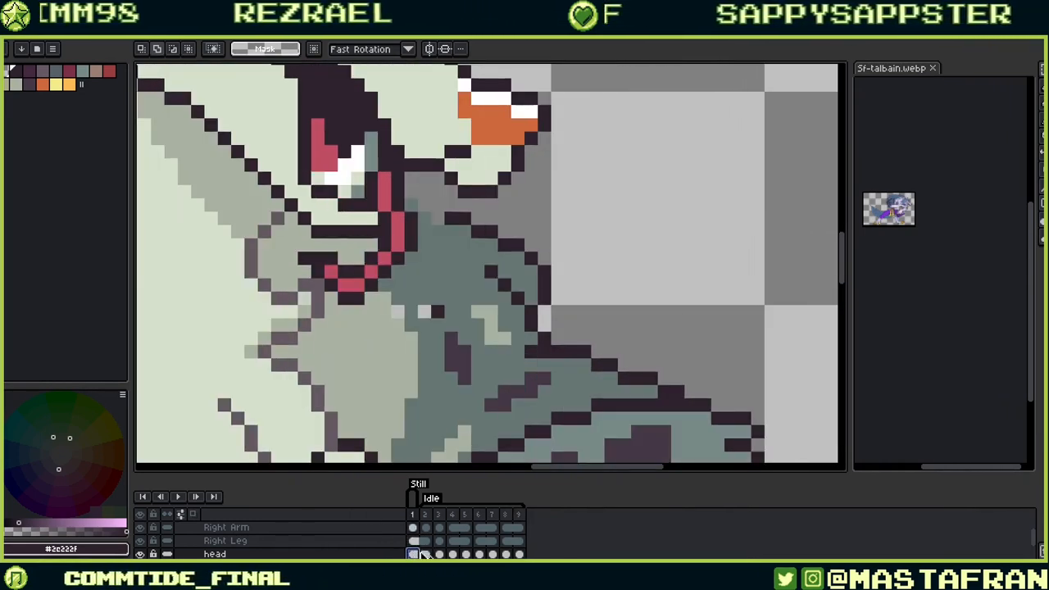
click(519, 554)
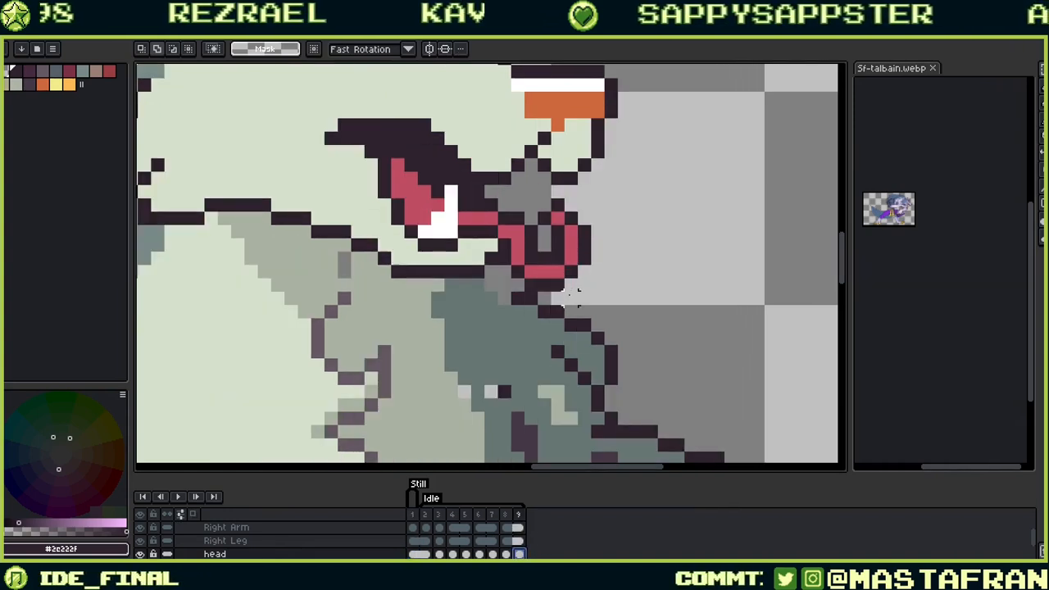
key(b)
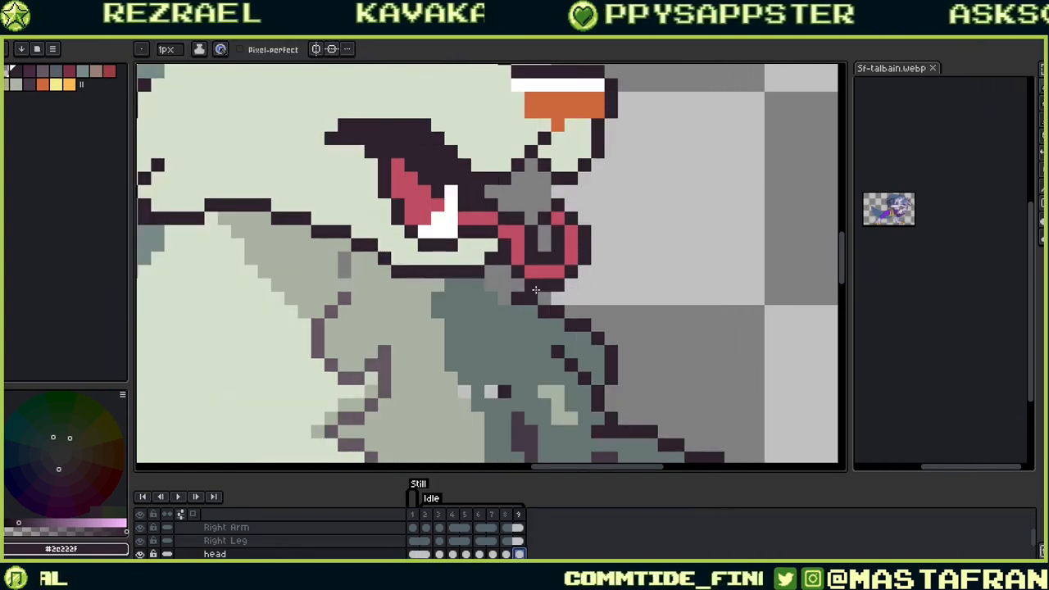
alt+click(543, 283)
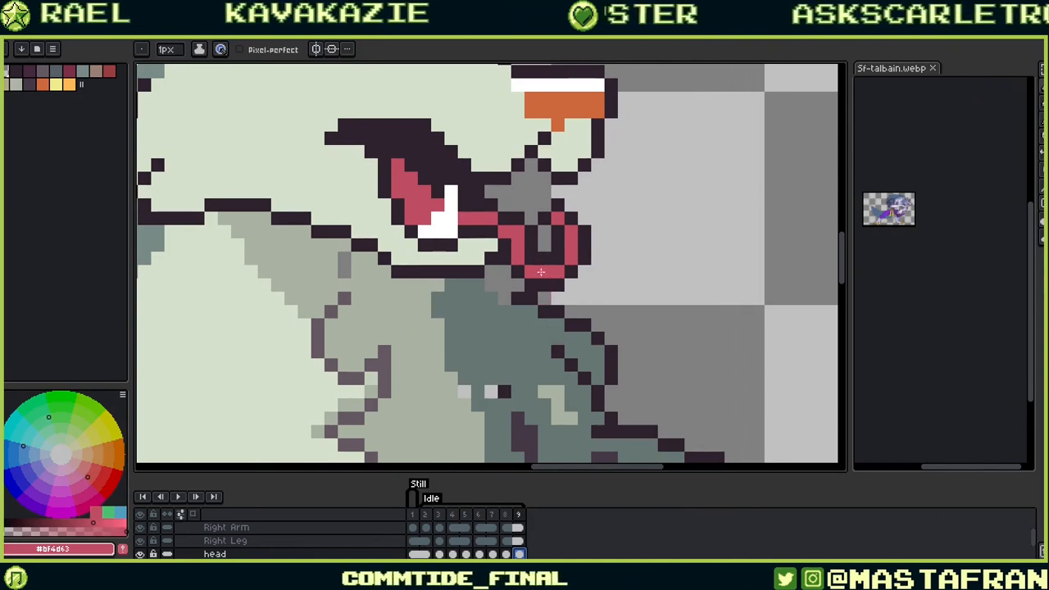
mouse_move(526, 252)
mouse_down()
mouse_move(549, 321)
mouse_move(506, 376)
mouse_up()
drag(587, 321, 663, 336)
alt+click(605, 298)
mouse_move(620, 286)
mouse_down()
mouse_move(607, 353)
mouse_move(682, 253)
mouse_up()
drag(684, 245, 671, 296)
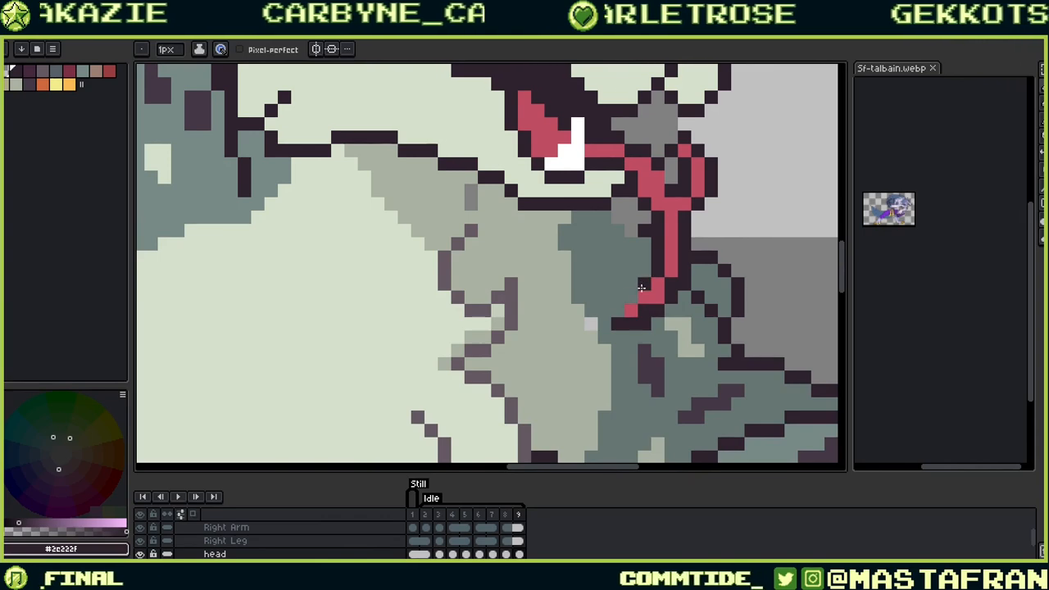
drag(699, 188, 678, 134)
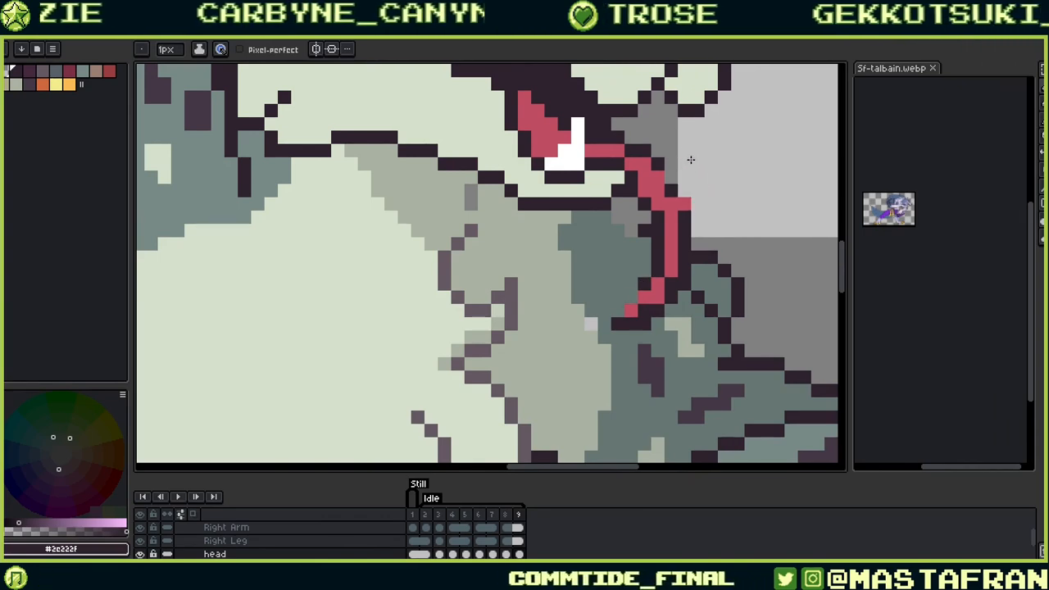
Step: Play the idle animation and step through its frames to check how frame 9's hanging tongue moves relative to frame 8
scroll(632, 234, down, 5)
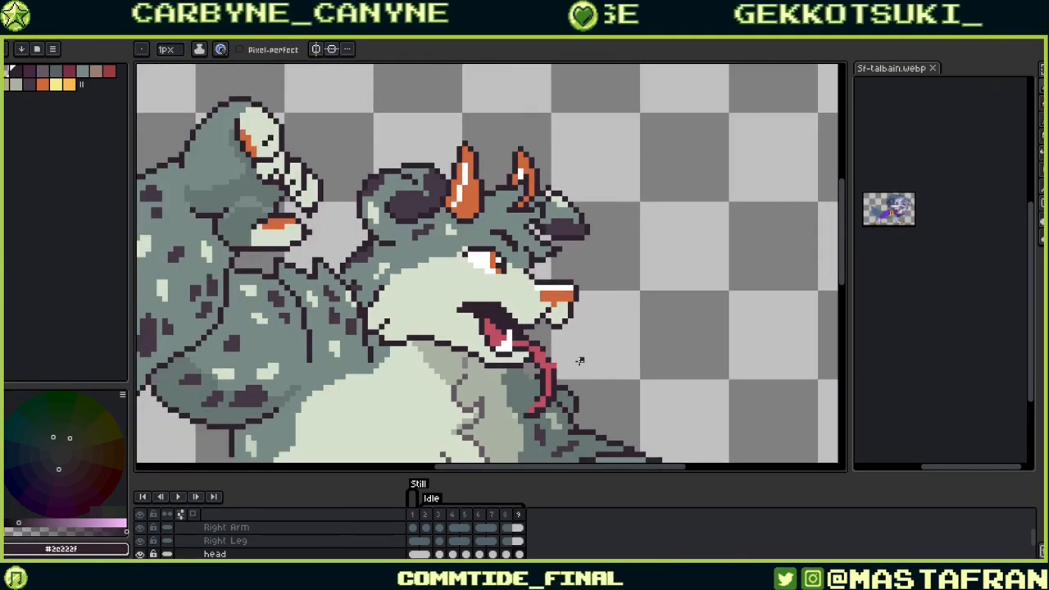
drag(600, 295, 622, 216)
click(180, 496)
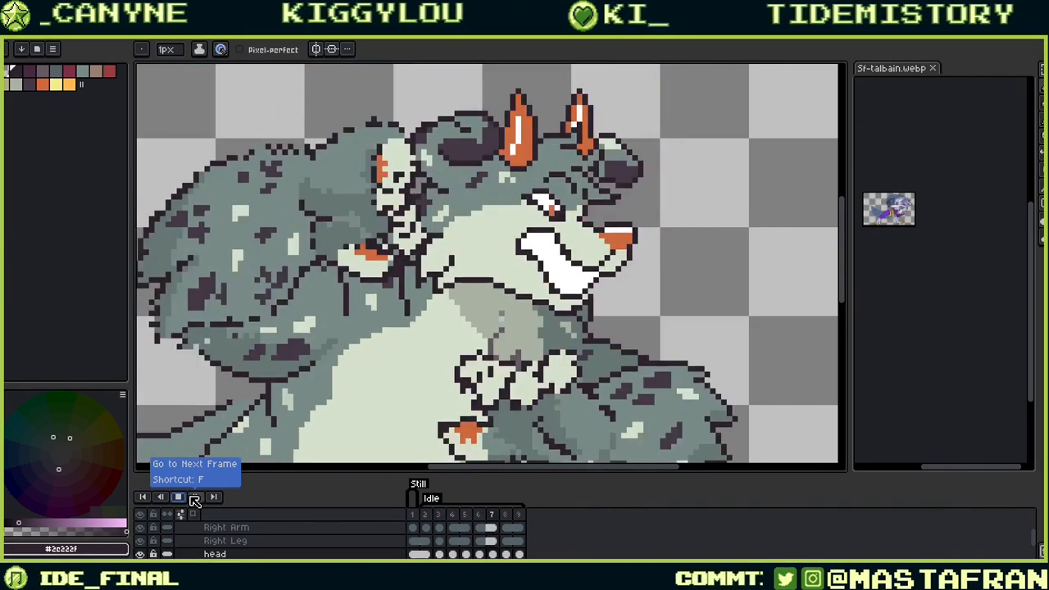
click(192, 496)
key(f)
key(f)
key(Right)
key(Right)
key(Right)
key(Right)
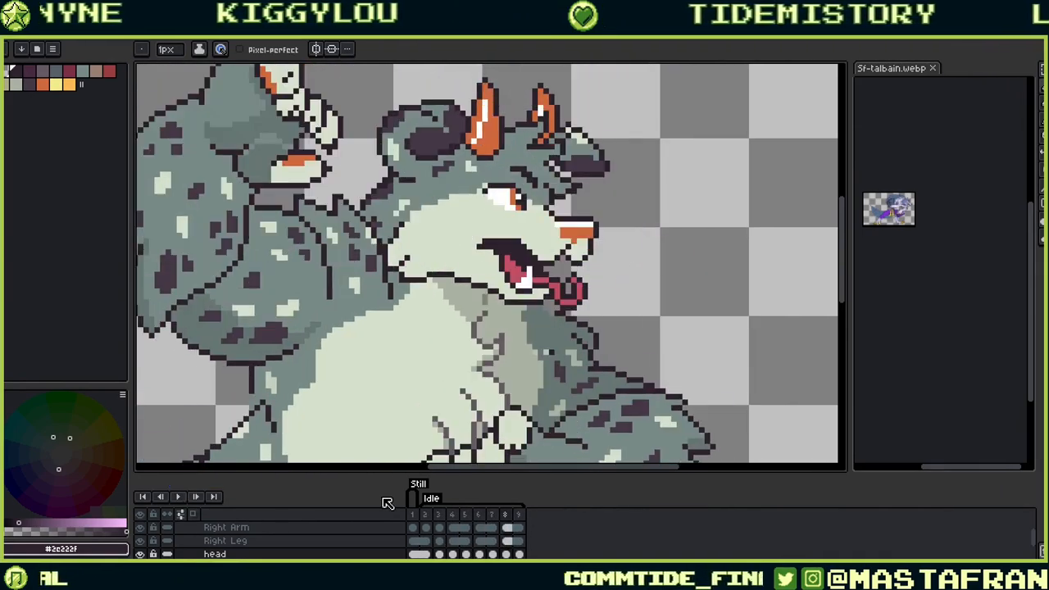
Step: Erase frame 9's hanging tongue back to a short stub at the mouth and turn on onion skinning
key(q)
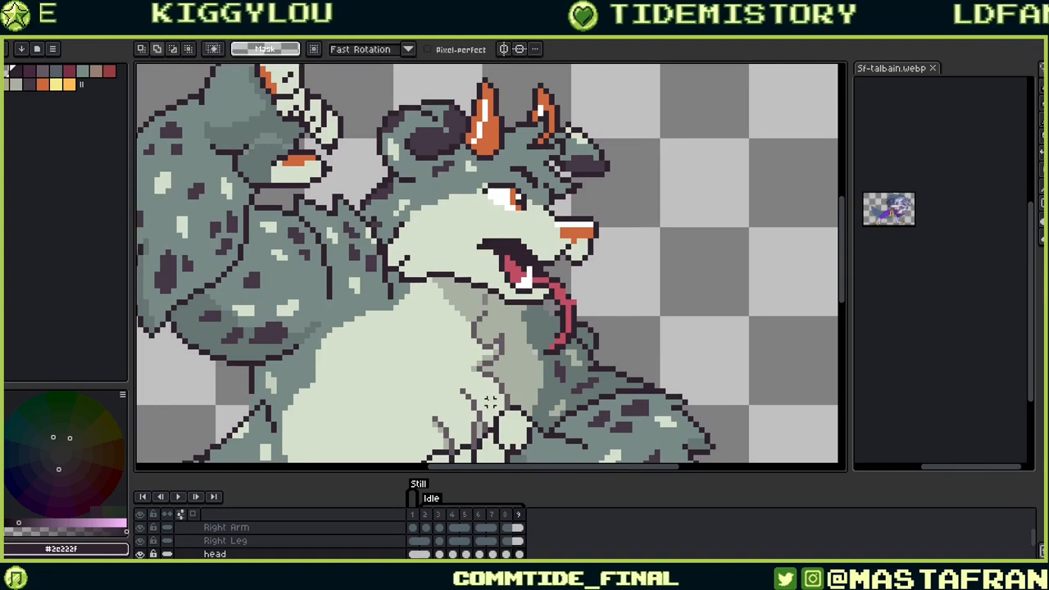
key(e)
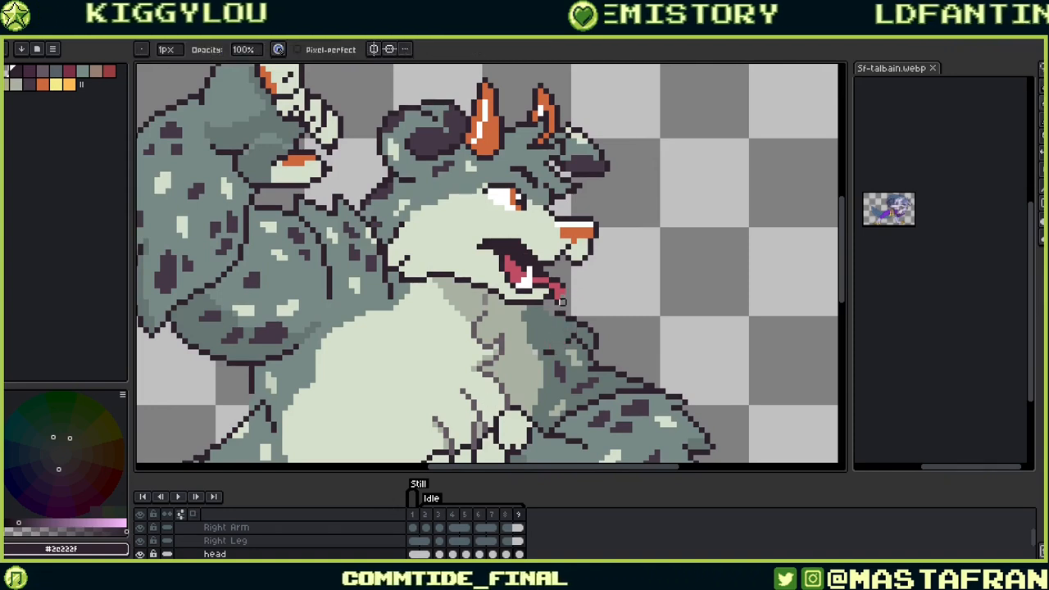
click(199, 513)
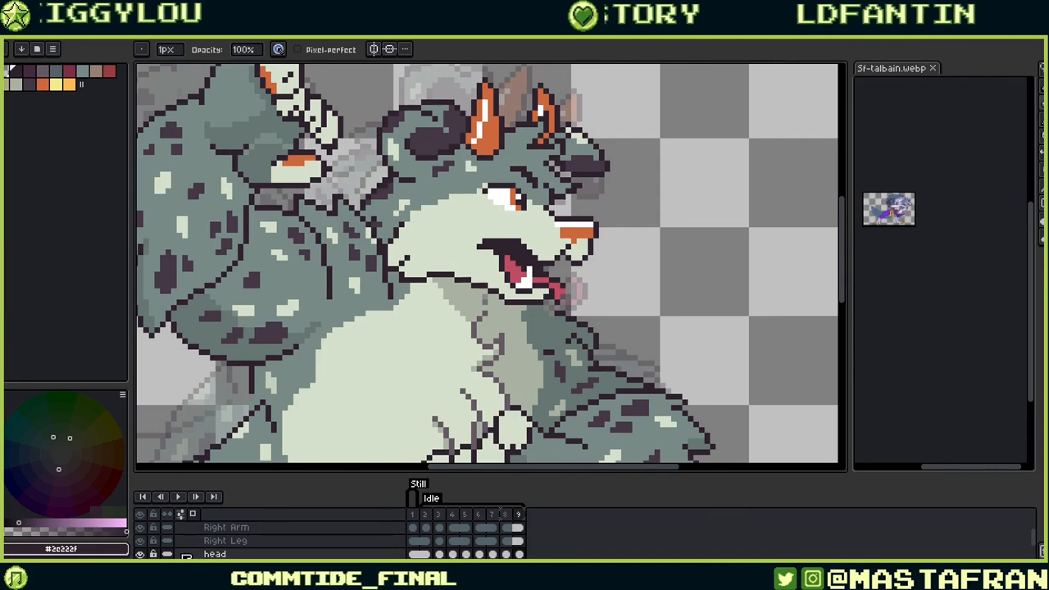
Step: Copy frame 2's head cel into a temporary frame 10 and flip between frames 9 and 10 to compare the heads
drag(448, 555, 519, 554)
click(426, 554)
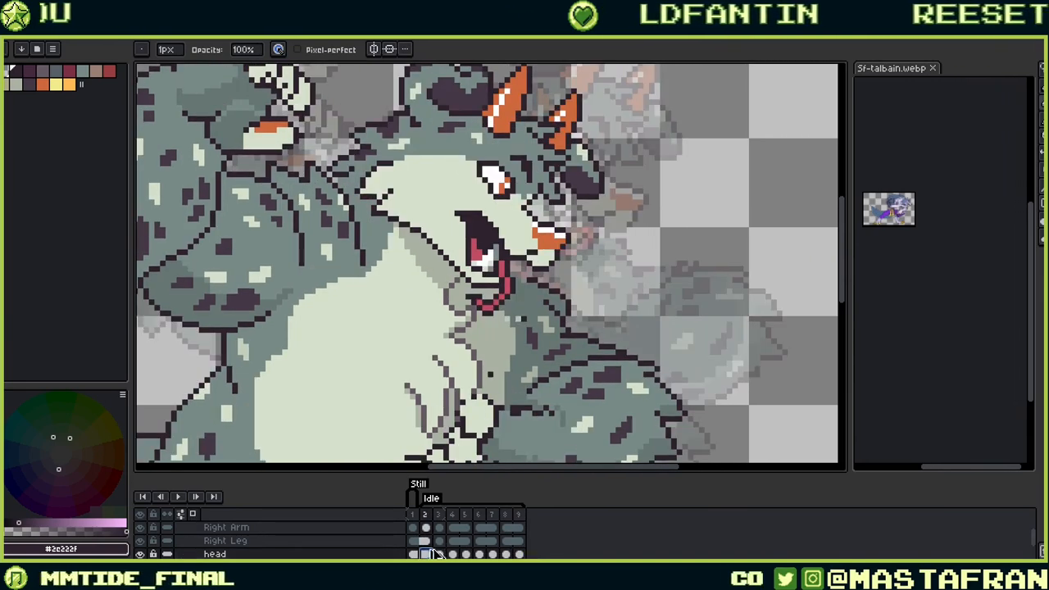
click(533, 555)
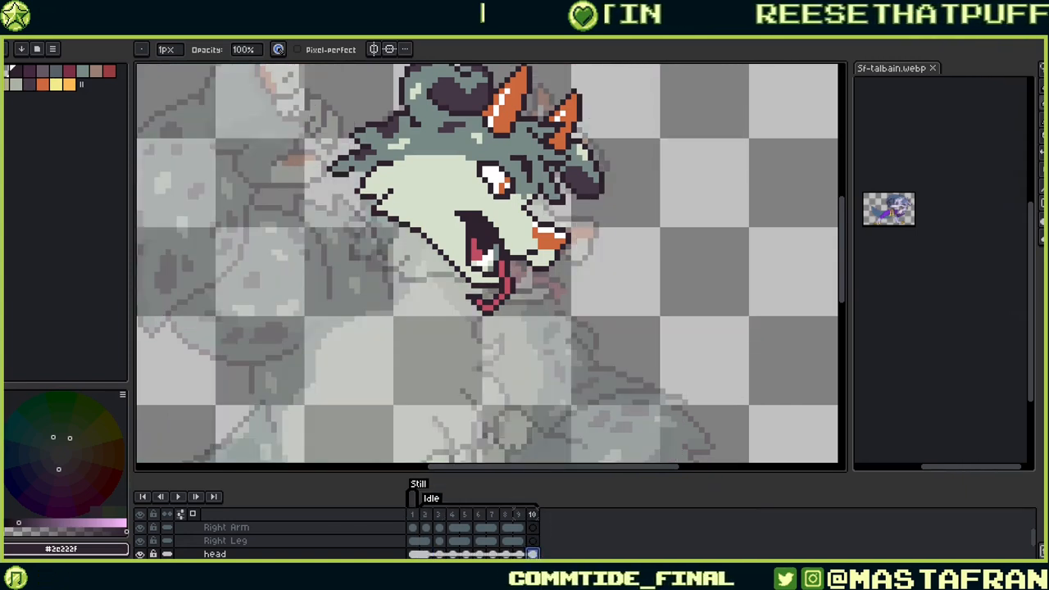
key(Left)
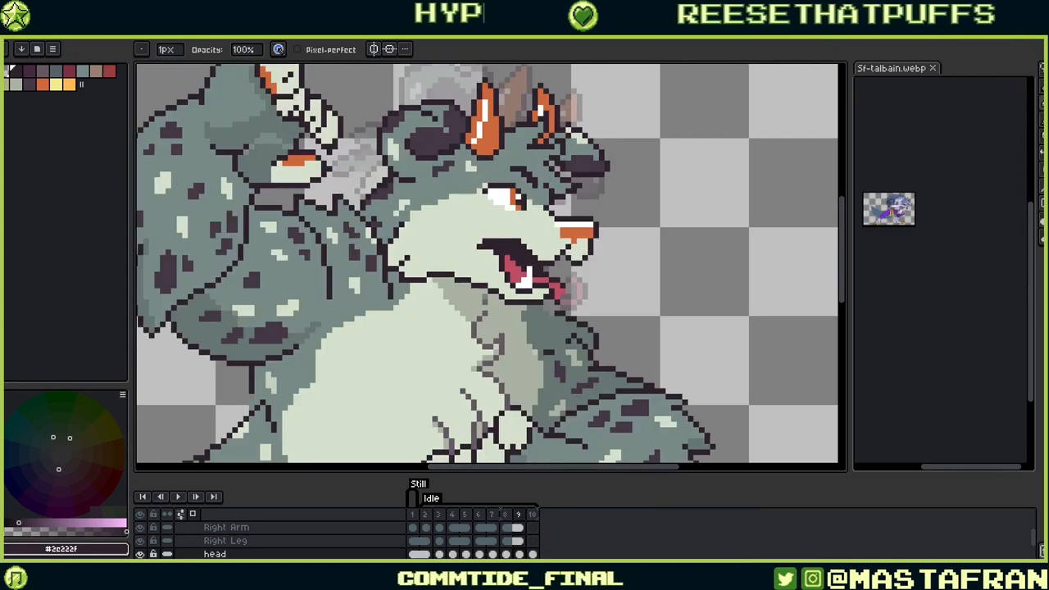
key(Right)
key(Left)
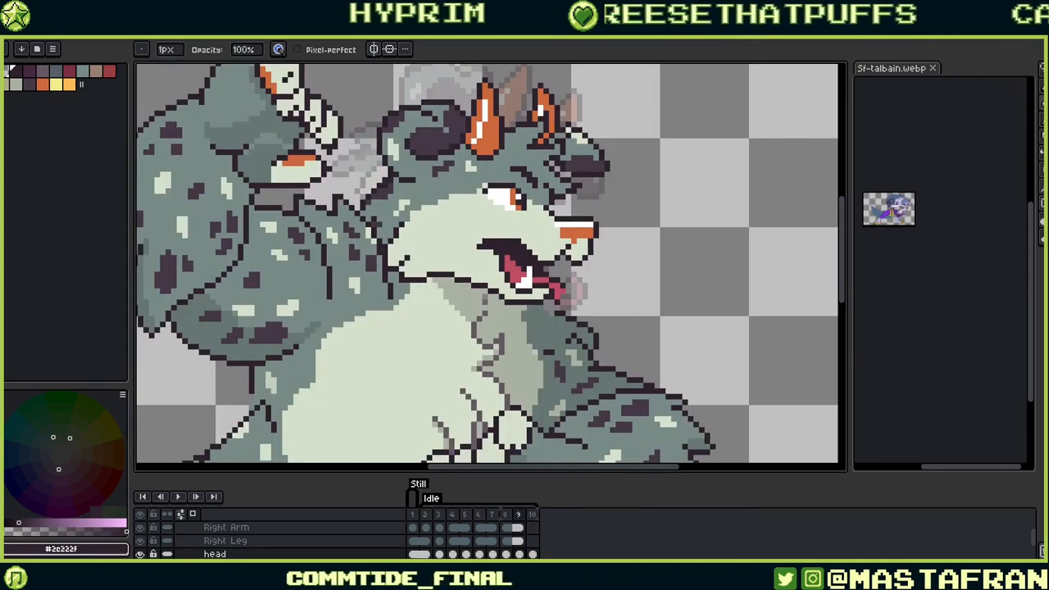
Step: Hide the body layer and flip between frames 9 and 10 to examine how the jaw and tongue should travel
scroll(189, 548, down, 2)
click(139, 554)
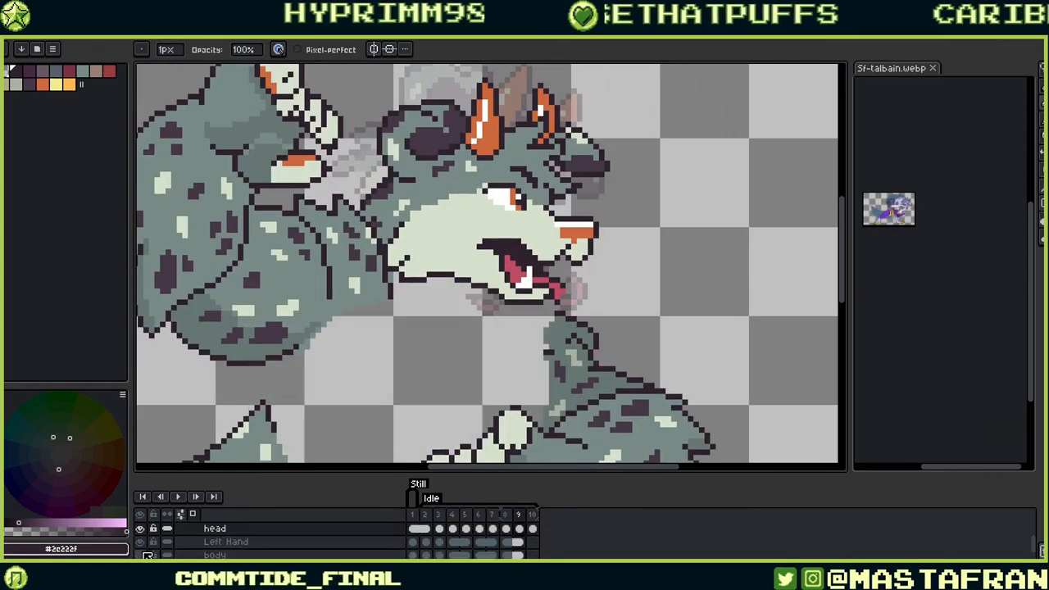
key(q)
drag(677, 320, 661, 344)
key(Right)
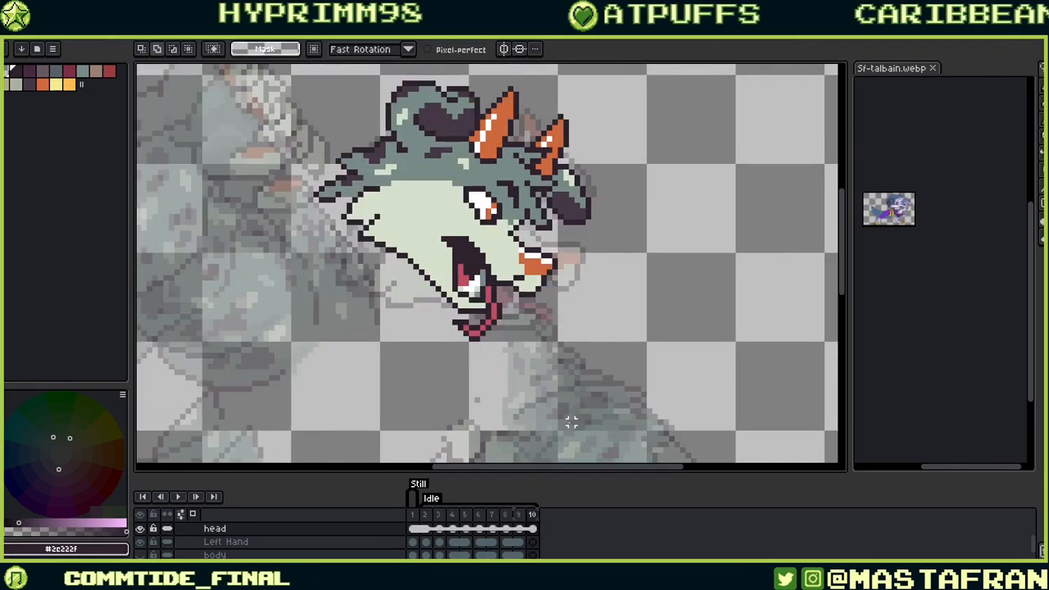
key(Left)
key(Right)
key(Return)
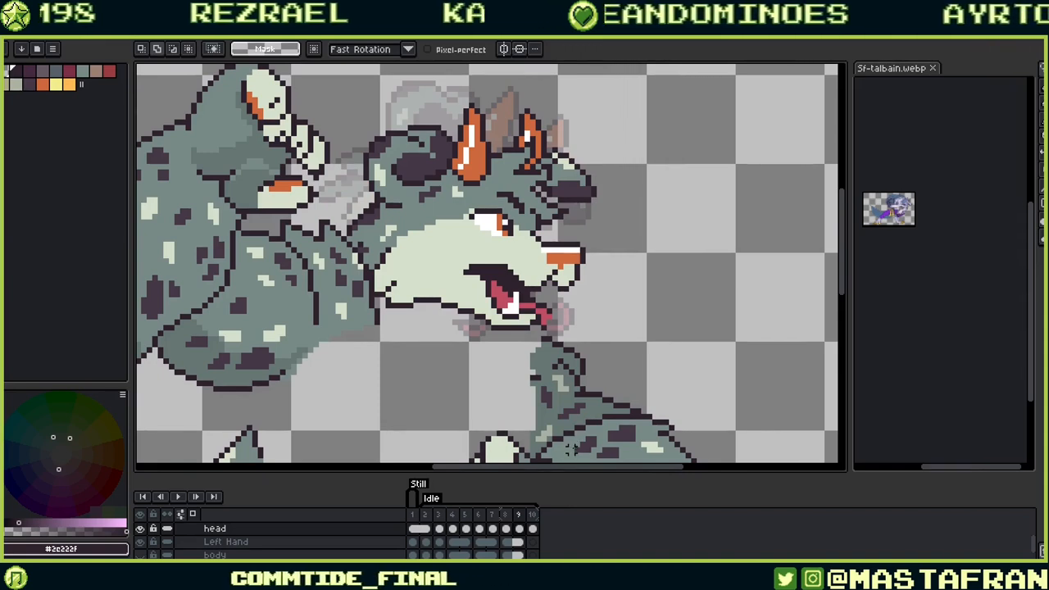
Step: Draw frame 9's tongue in #bf4d63 from the mouth down and forward with an upturned tip, and outline it in dark #2e222f
key(i)
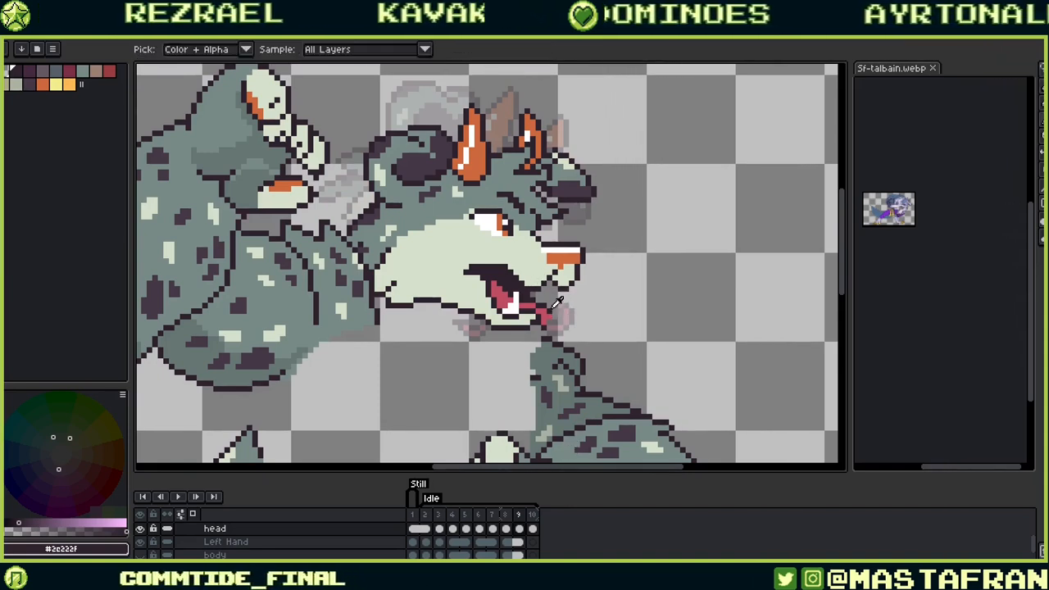
key(b)
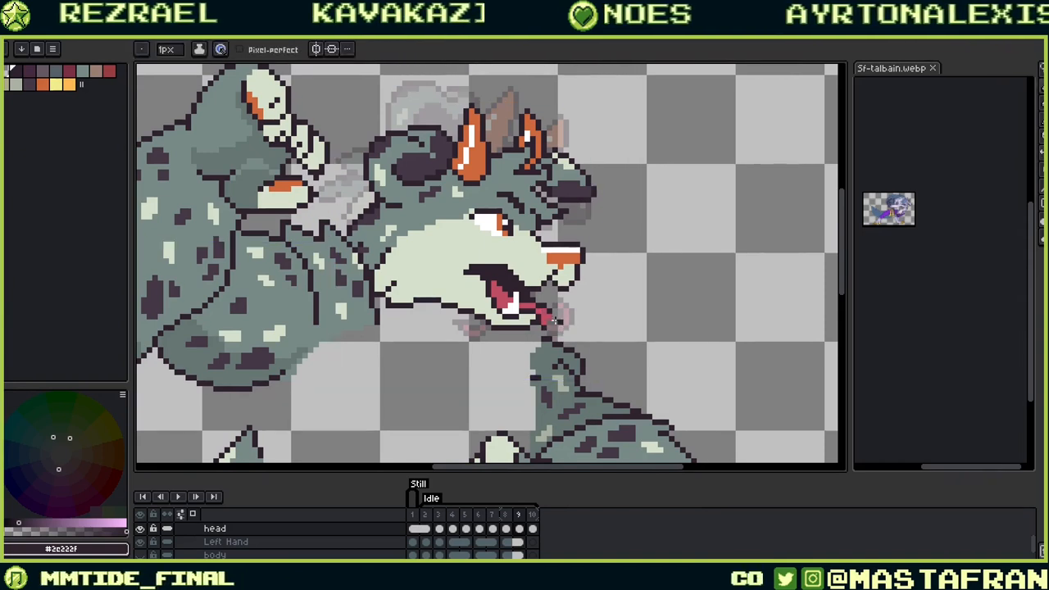
alt+click(544, 318)
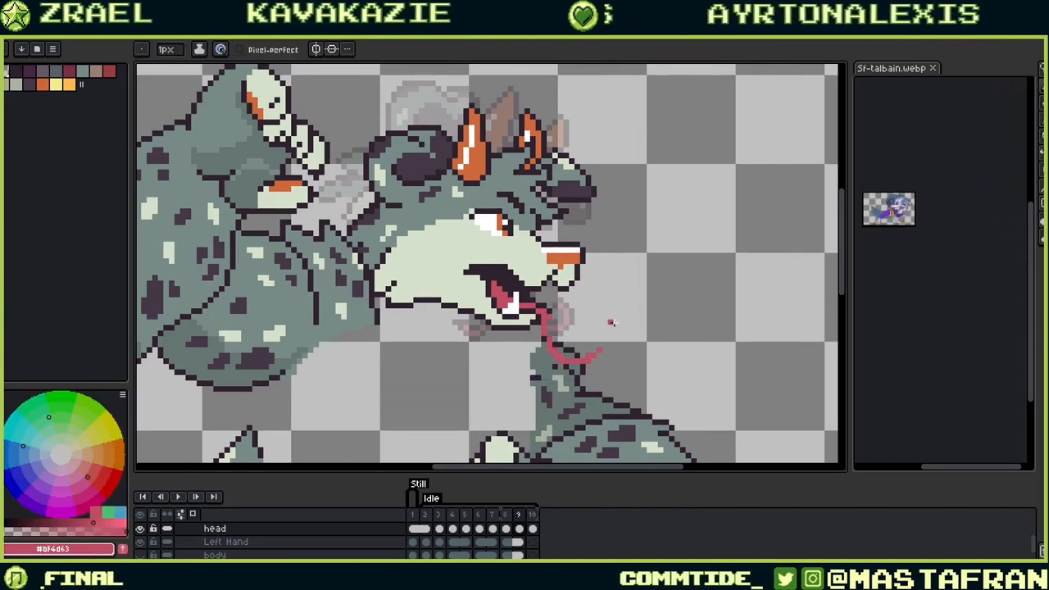
alt+click(541, 315)
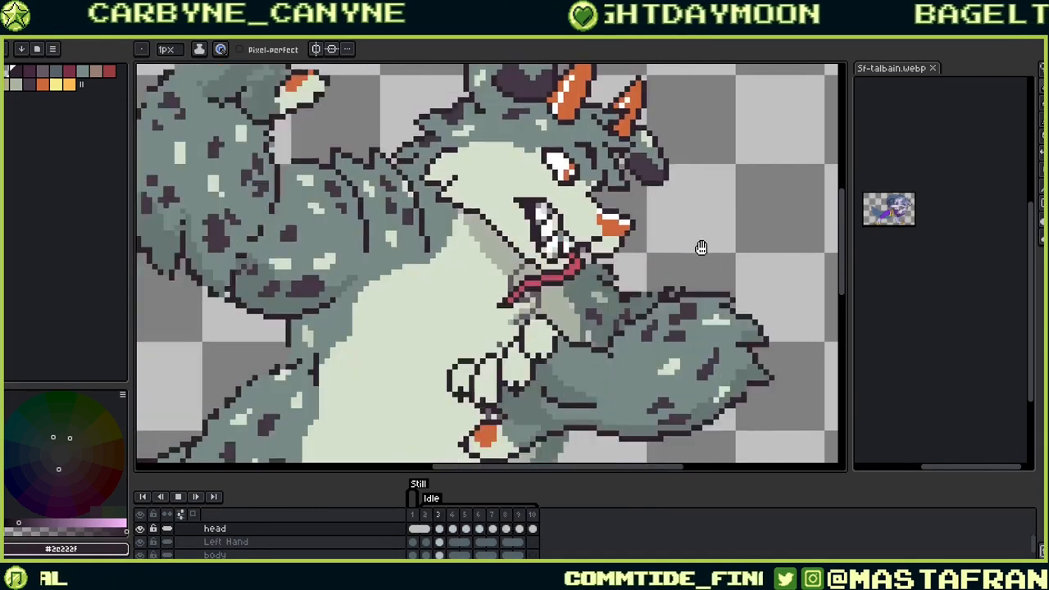
Step: Delete the temporary frame 10 and play the idle animation with the whole body in view to check the new tongue
right_click(531, 517)
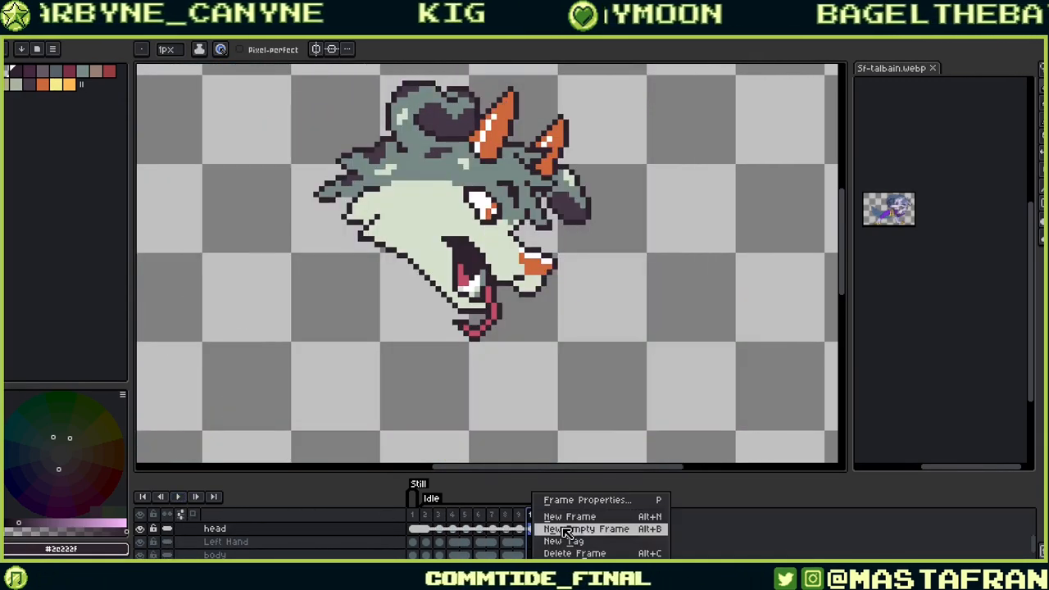
click(620, 532)
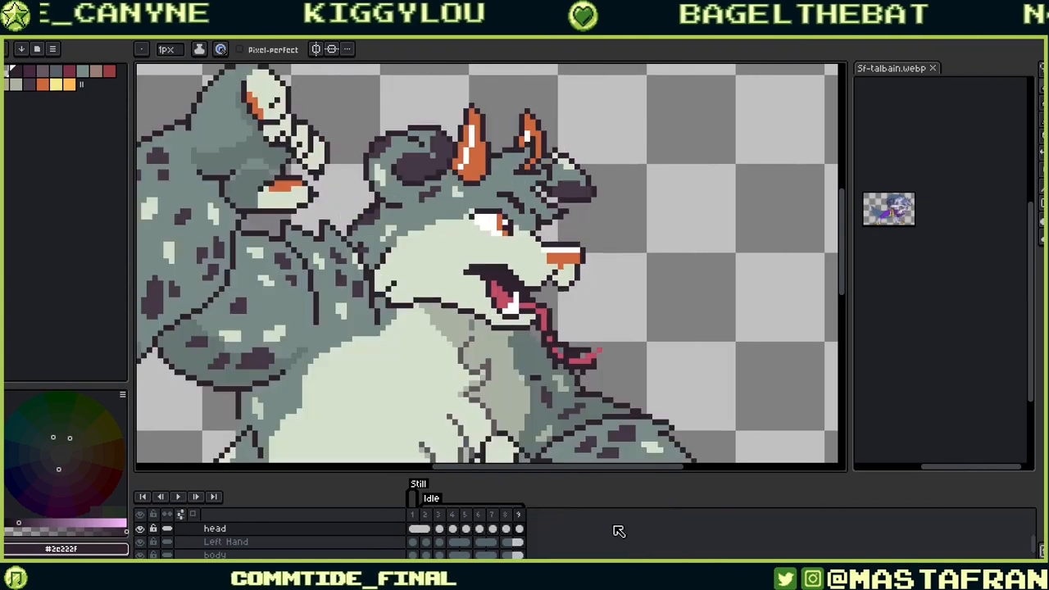
click(178, 497)
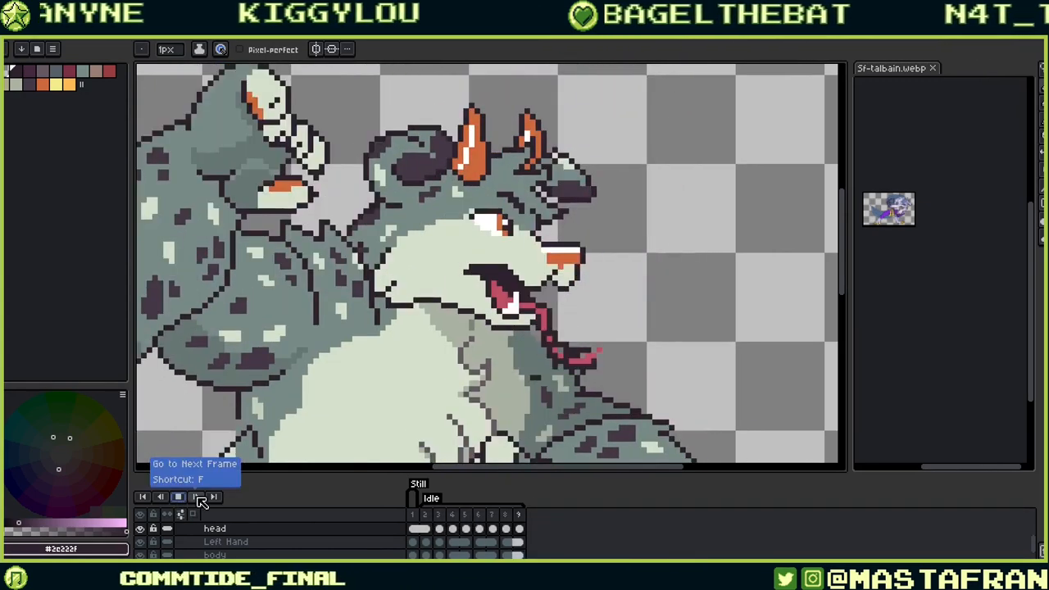
scroll(295, 348, down, 3)
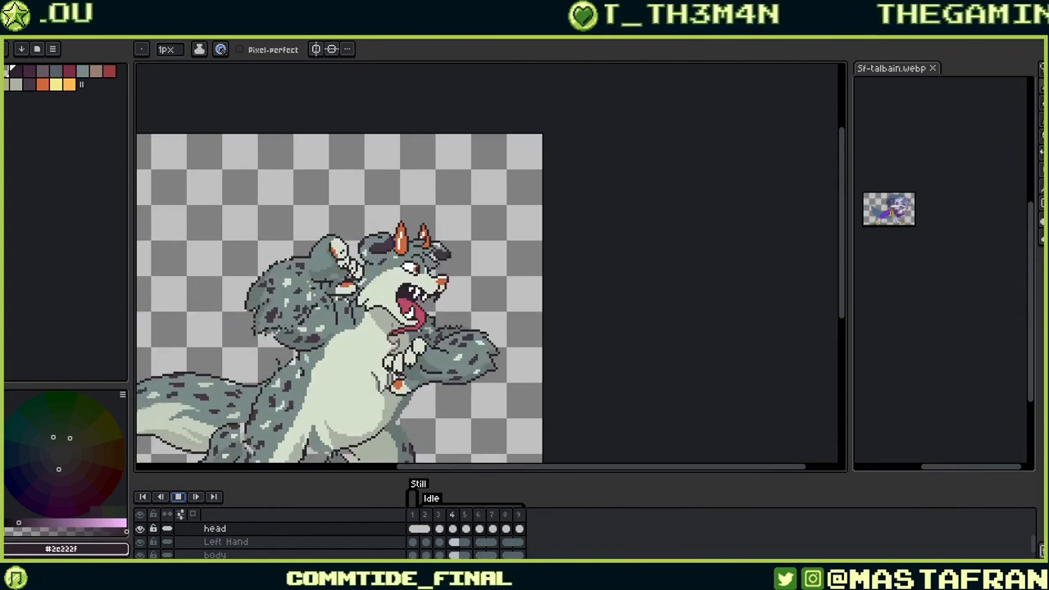
drag(574, 240, 818, 160)
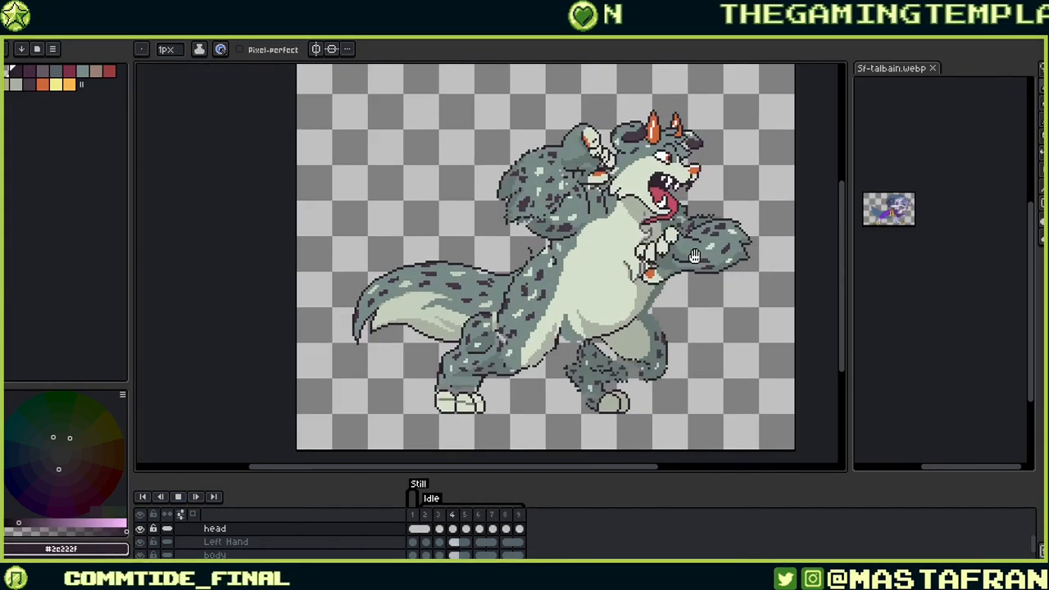
drag(749, 227, 686, 197)
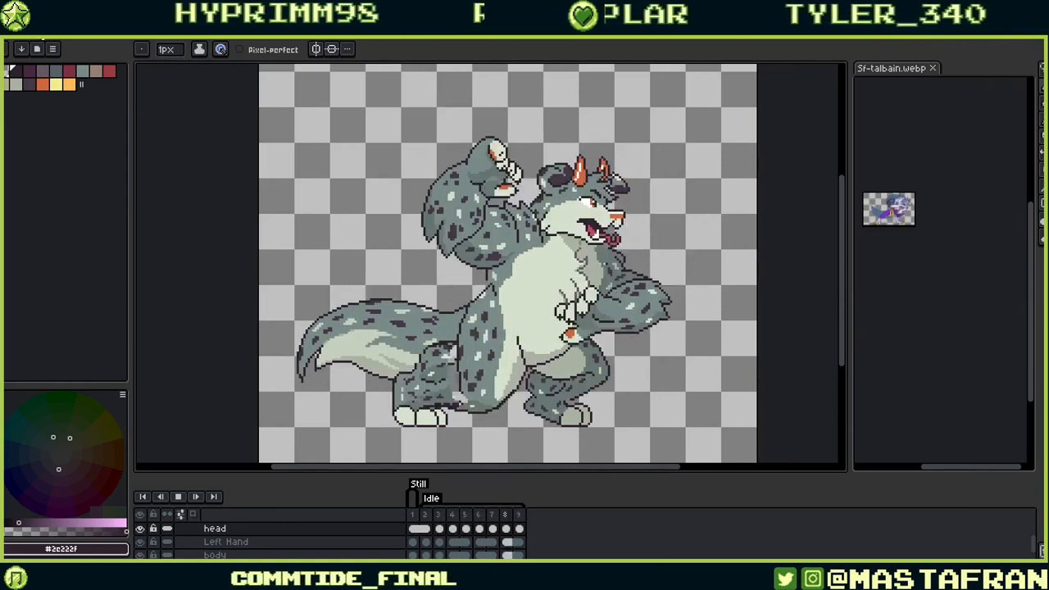
Step: Save the sprite as nbd-dog_full-body_09.aseprite
click(12, 30)
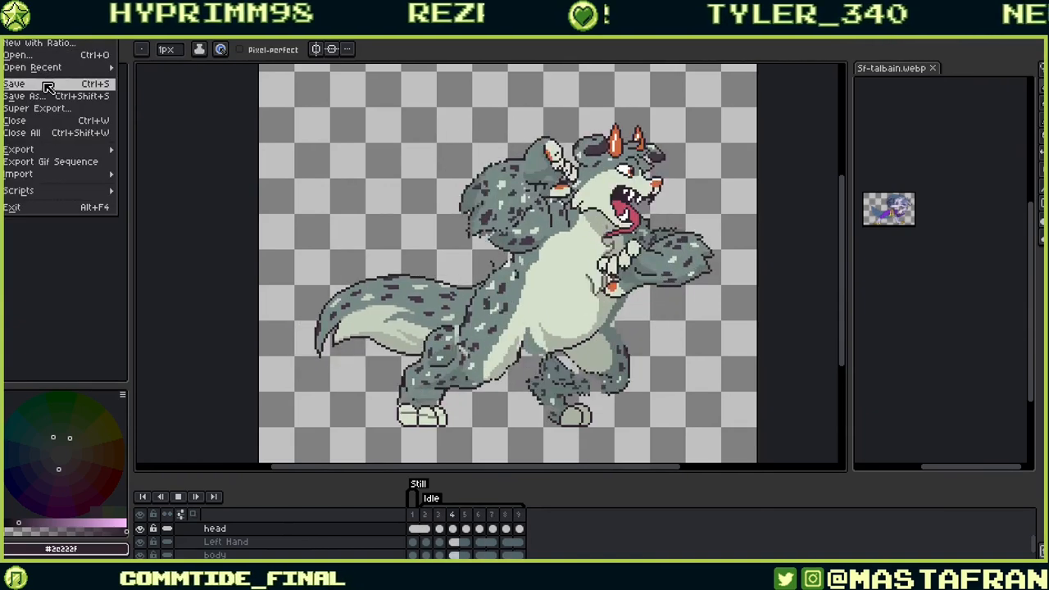
click(40, 96)
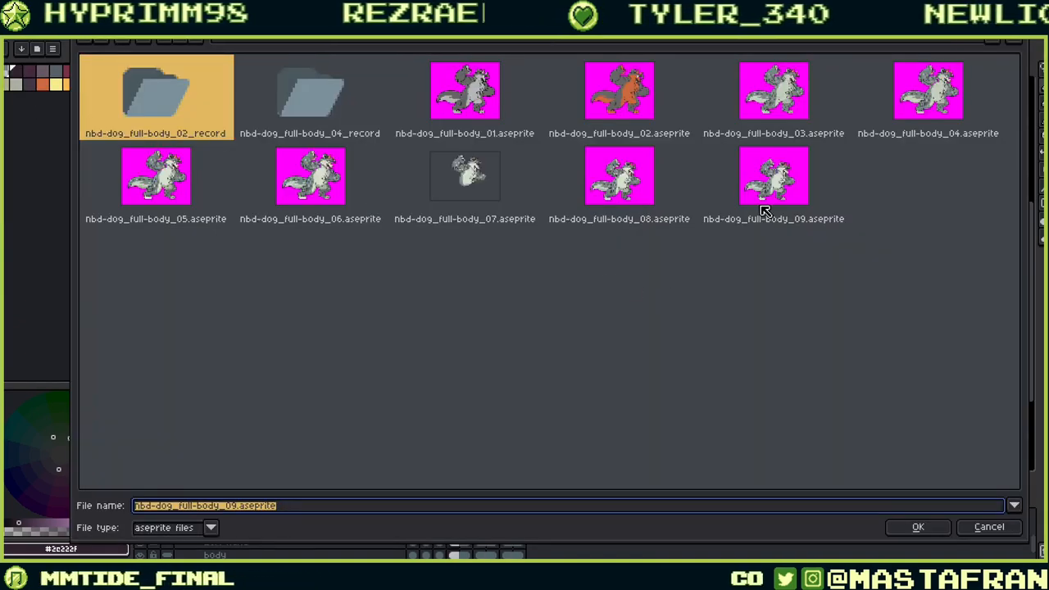
click(771, 208)
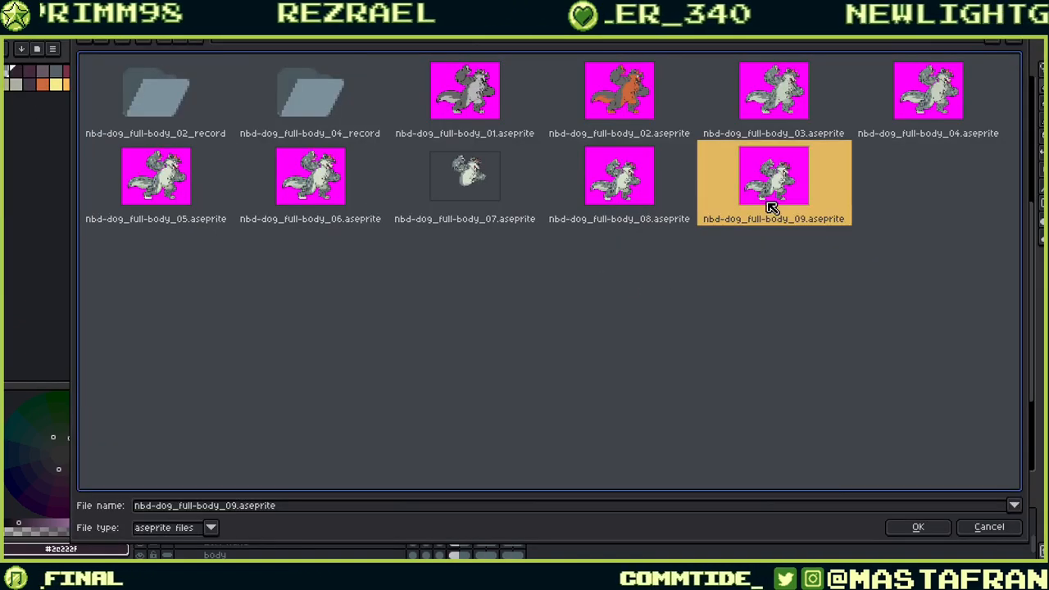
click(921, 528)
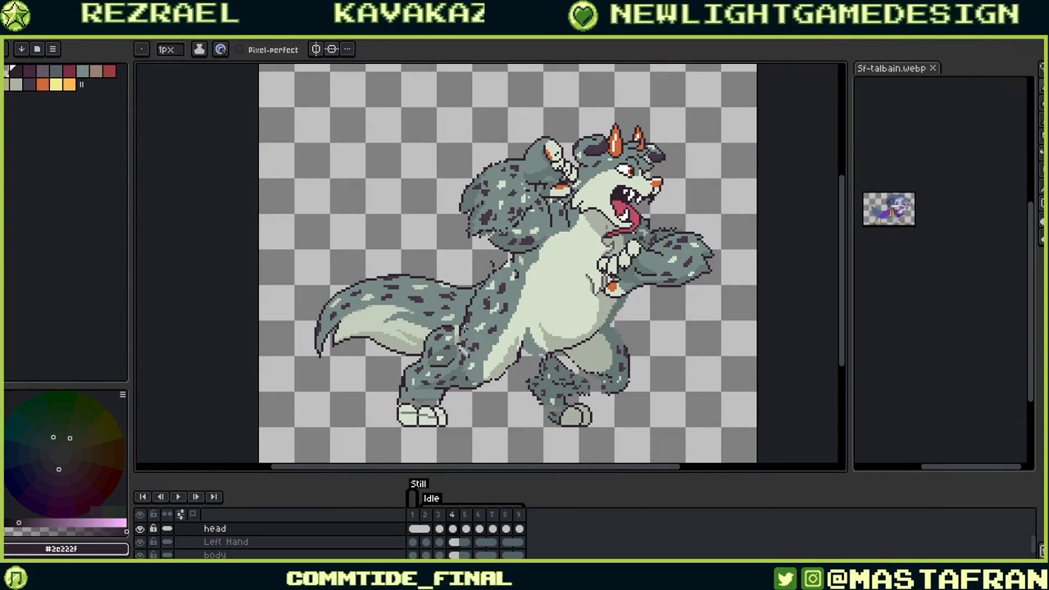
Step: Play the idle animation again to review the head and tongue motion with the full body, then stop playback
click(182, 498)
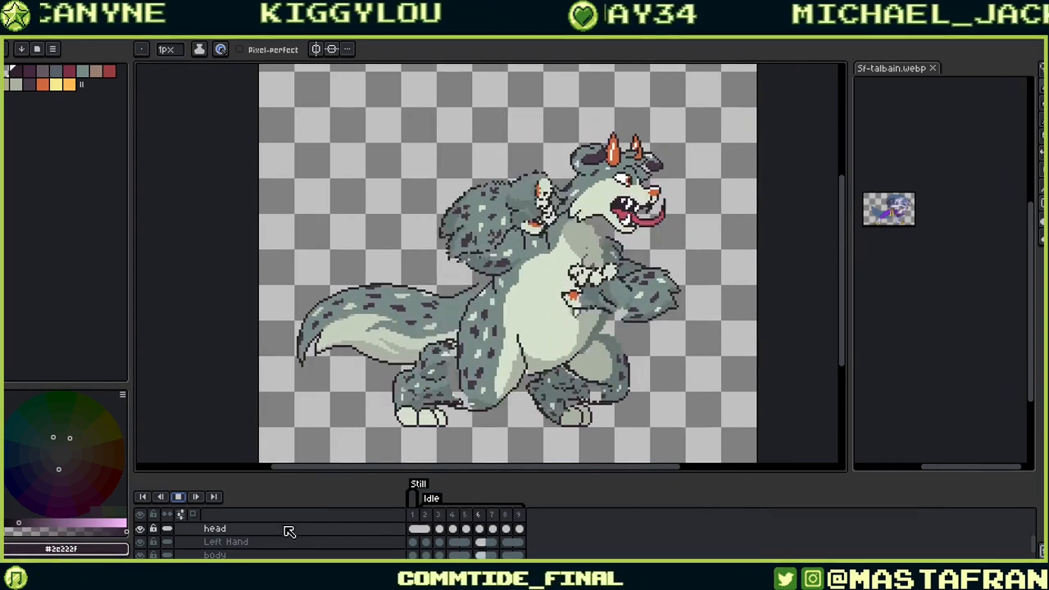
key(Return)
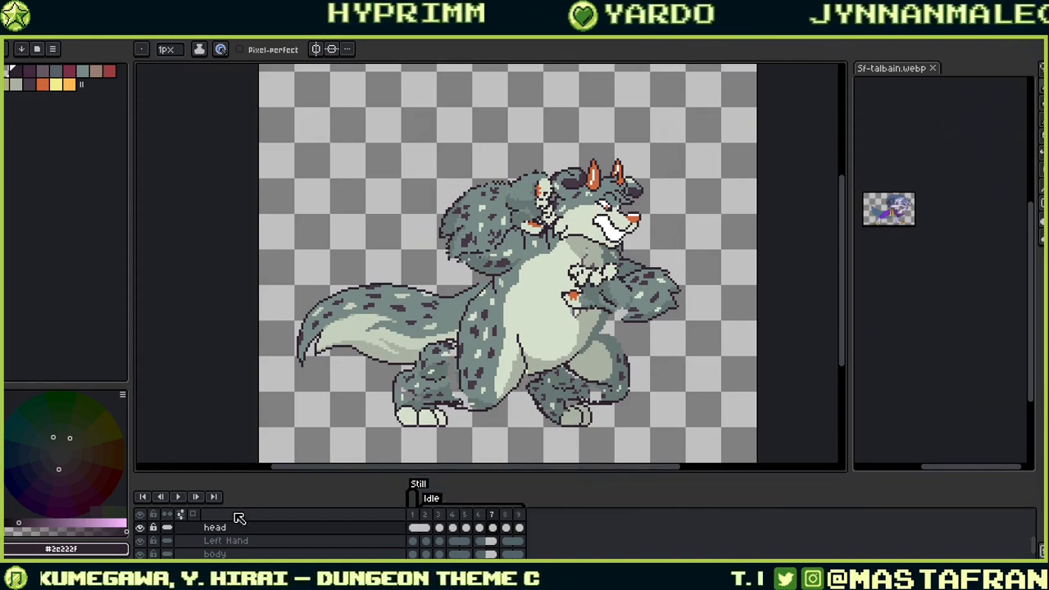
Step: Play the Sf-talbain.webp reference animation to study its idle motion, then close that file
scroll(396, 379, up, 3)
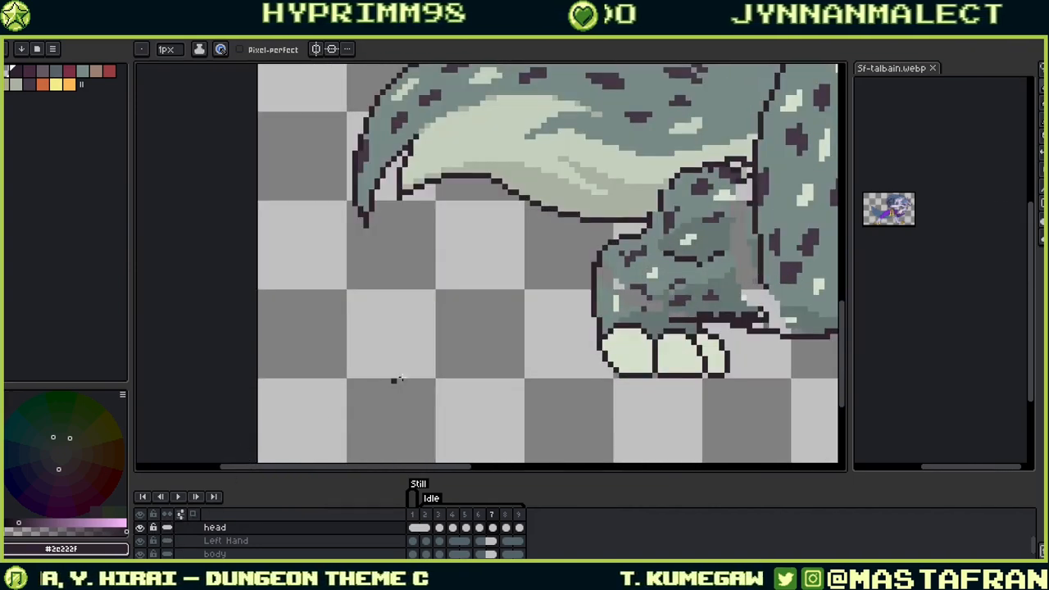
click(264, 543)
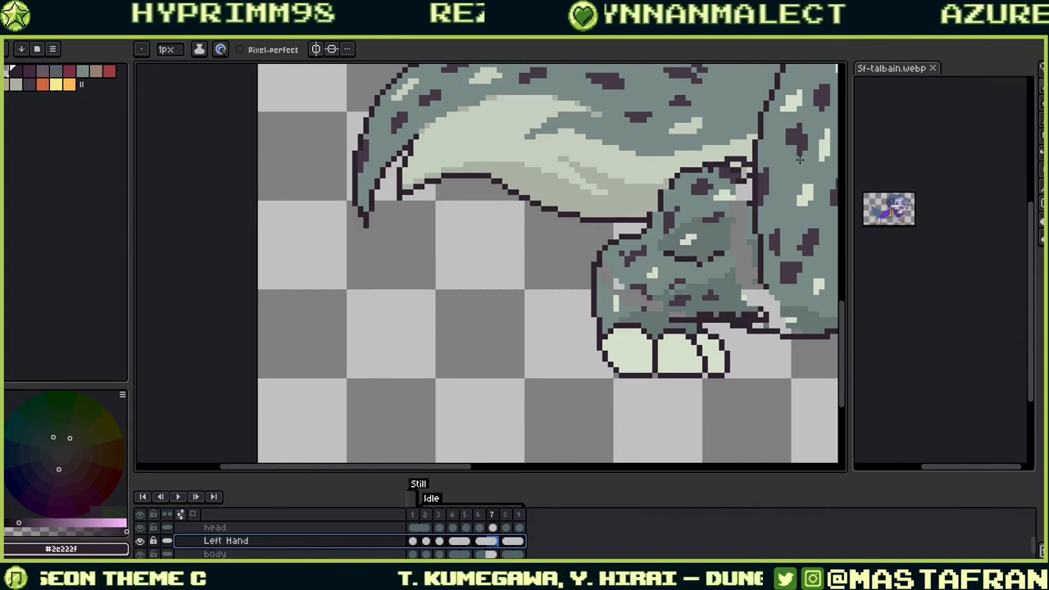
scroll(922, 159, up, 2)
drag(926, 141, 998, 160)
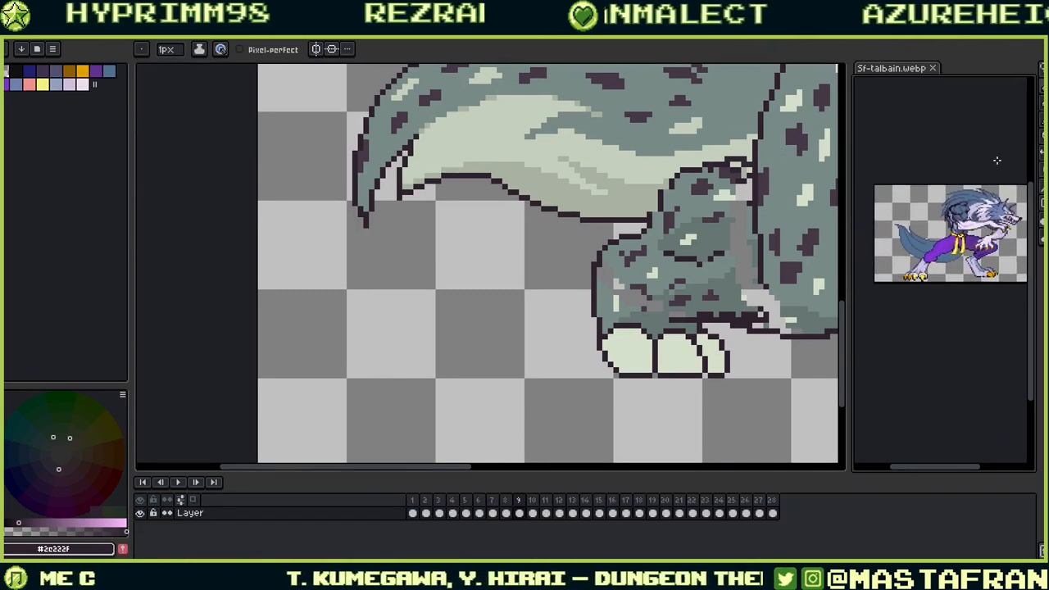
click(178, 482)
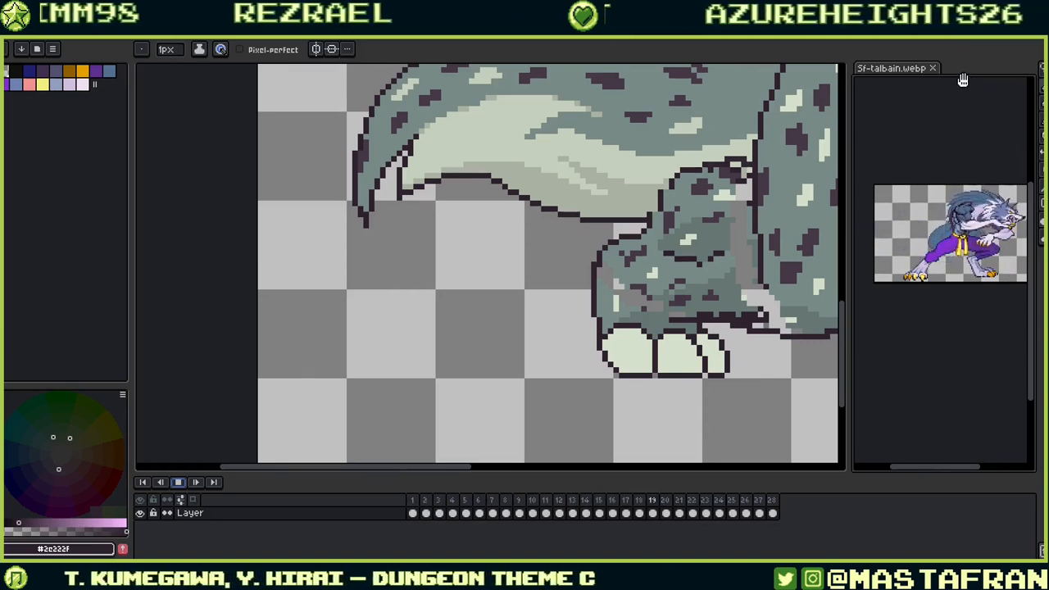
click(934, 70)
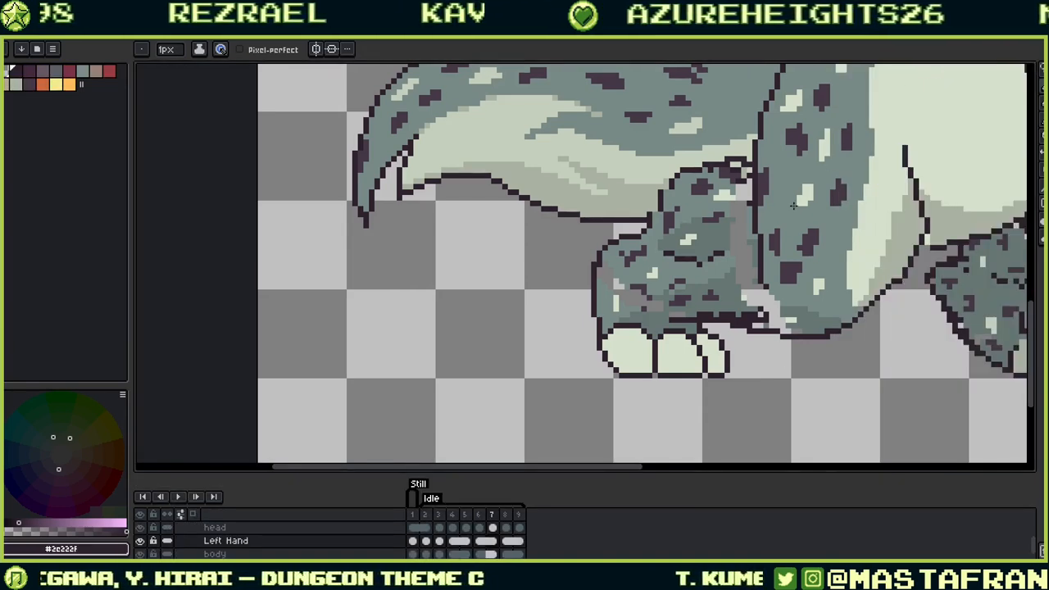
Step: Step through the idle frames with both legs and feet in view to examine them for gaps and broken outlines
drag(473, 396, 177, 402)
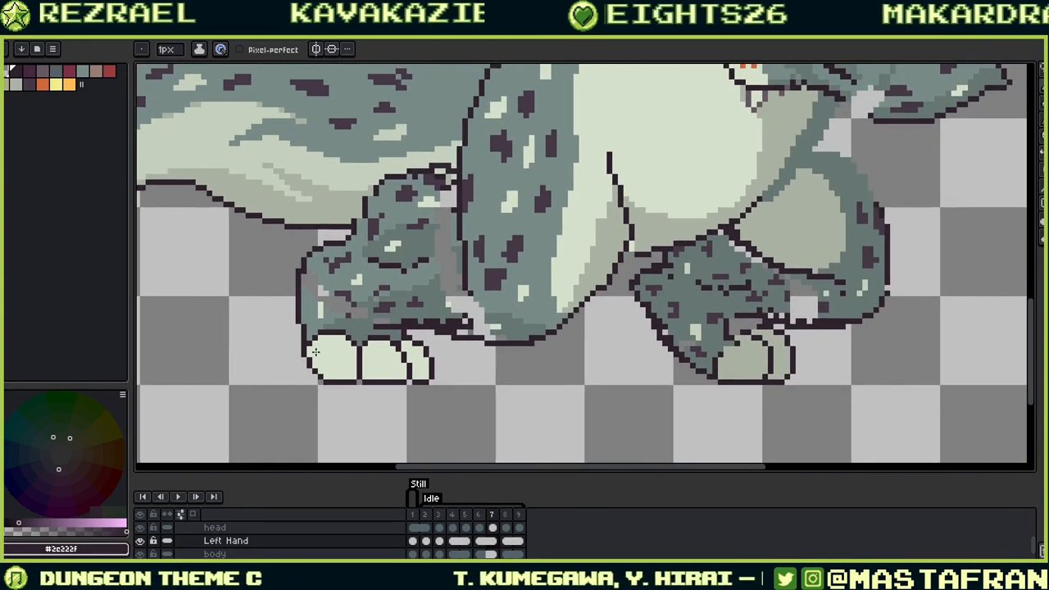
key(Left)
key(Left)
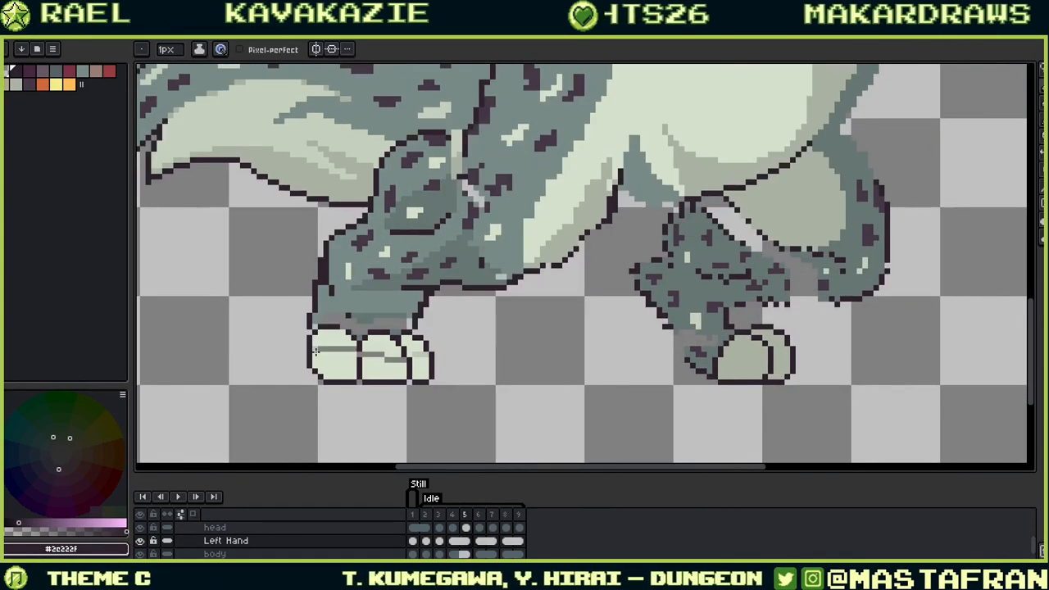
key(Left)
key(Left)
key(Left)
key(Left)
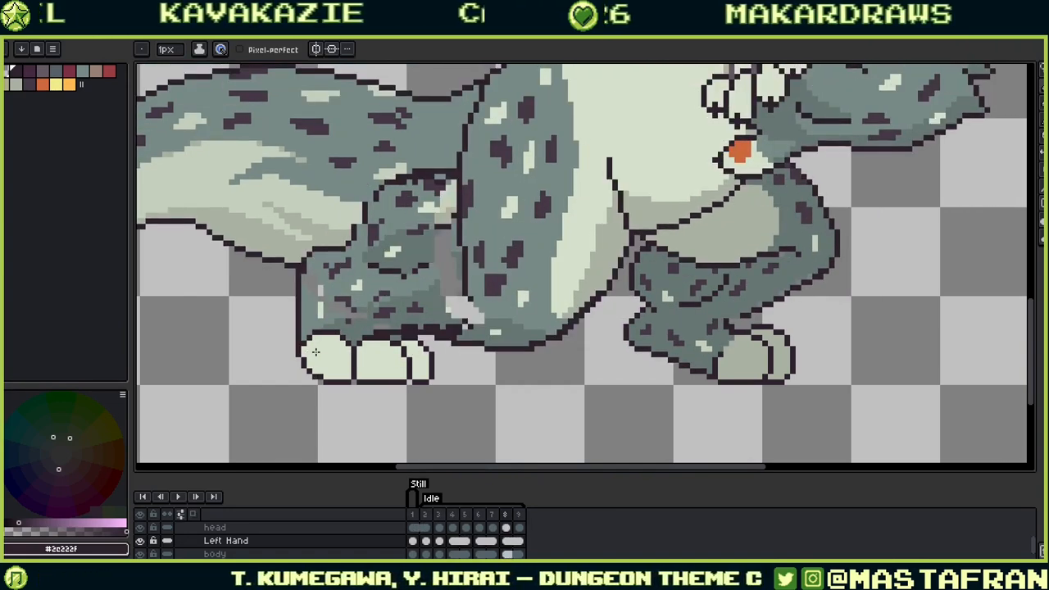
key(Left)
key(Left)
key(Left)
key(Left)
key(Left)
key(Left)
key(Right)
key(Right)
key(Right)
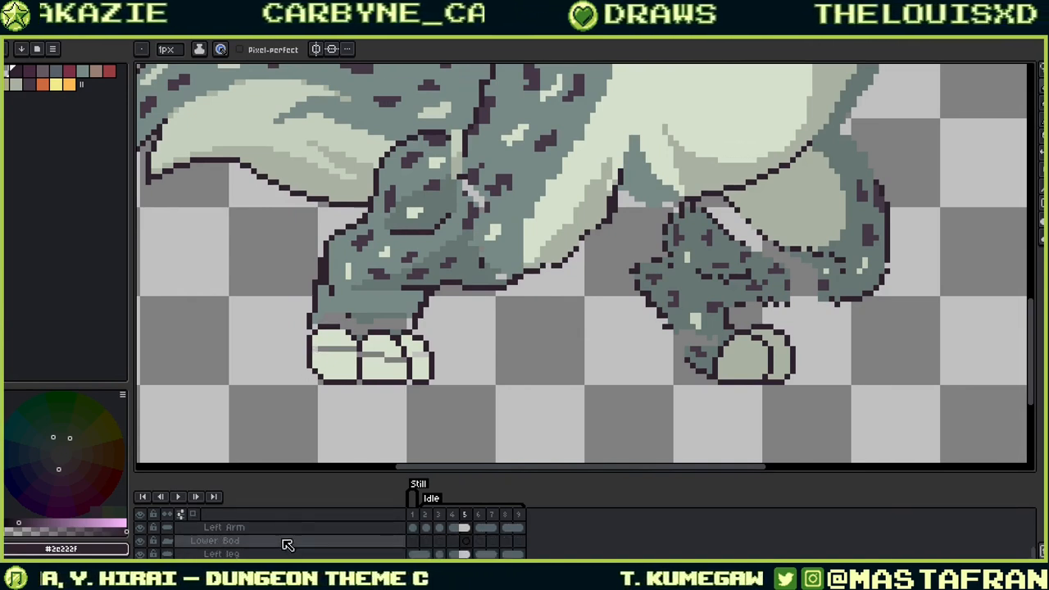
key(Right)
key(Left)
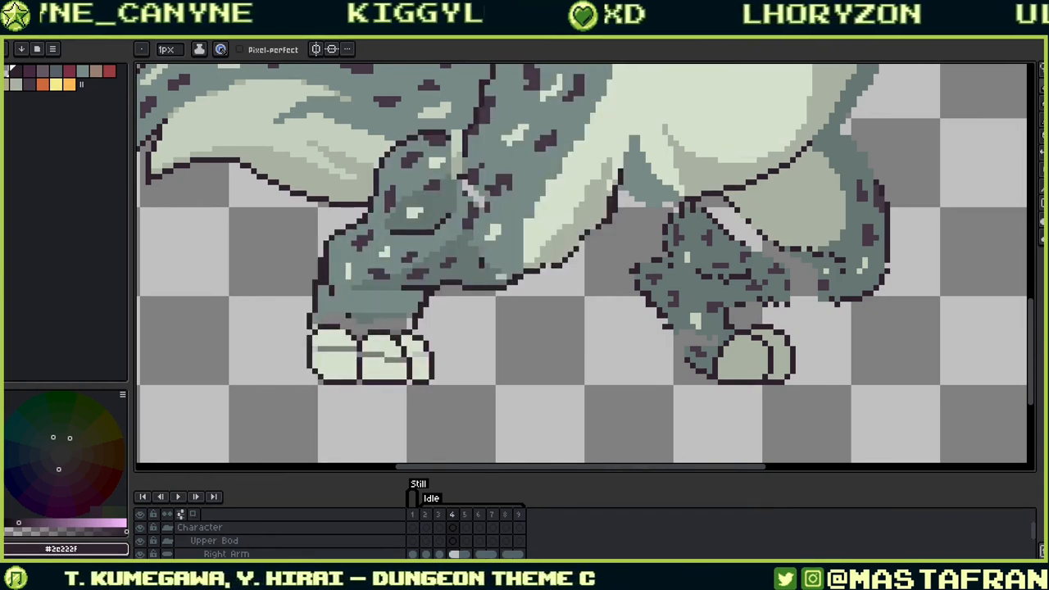
Step: Paint over the gaps across the rear foot's three toes on frame 4 with the pale toe colour #d4e0cb
drag(404, 361, 632, 285)
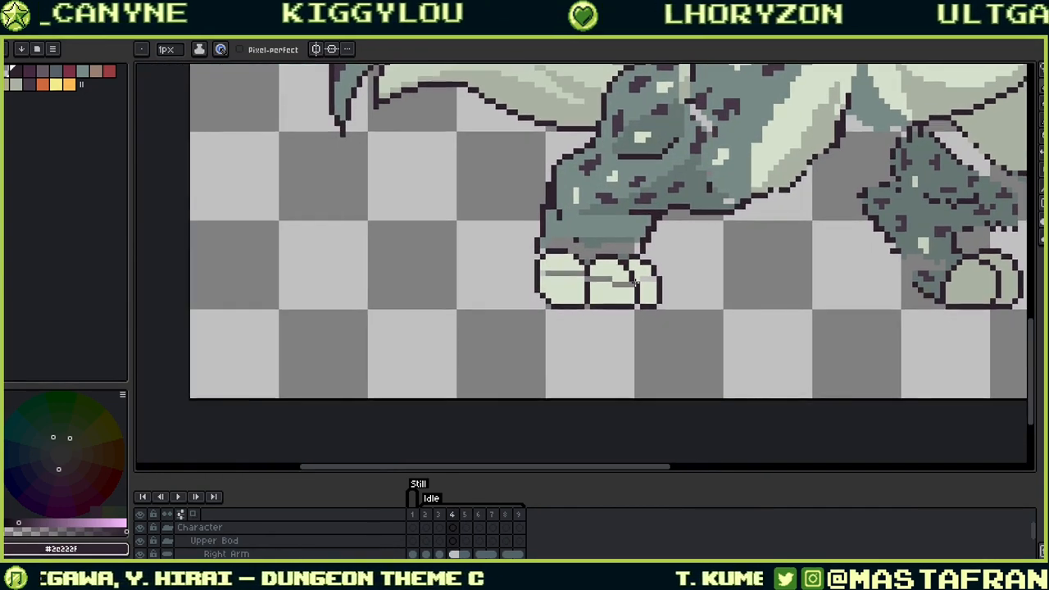
scroll(662, 266, up, 2)
key(alt)
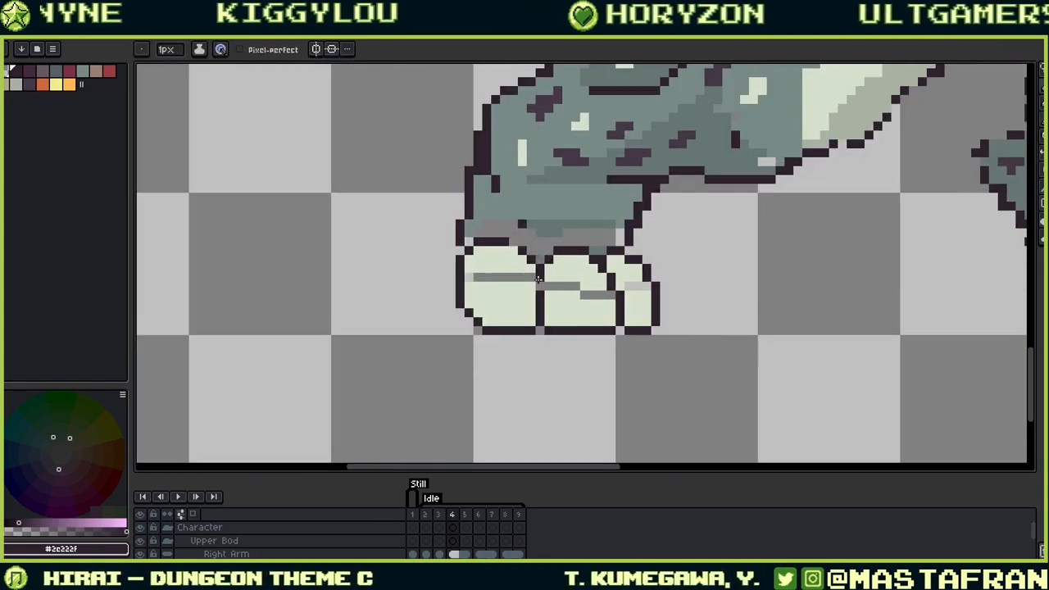
alt+click(532, 295)
drag(531, 277, 466, 277)
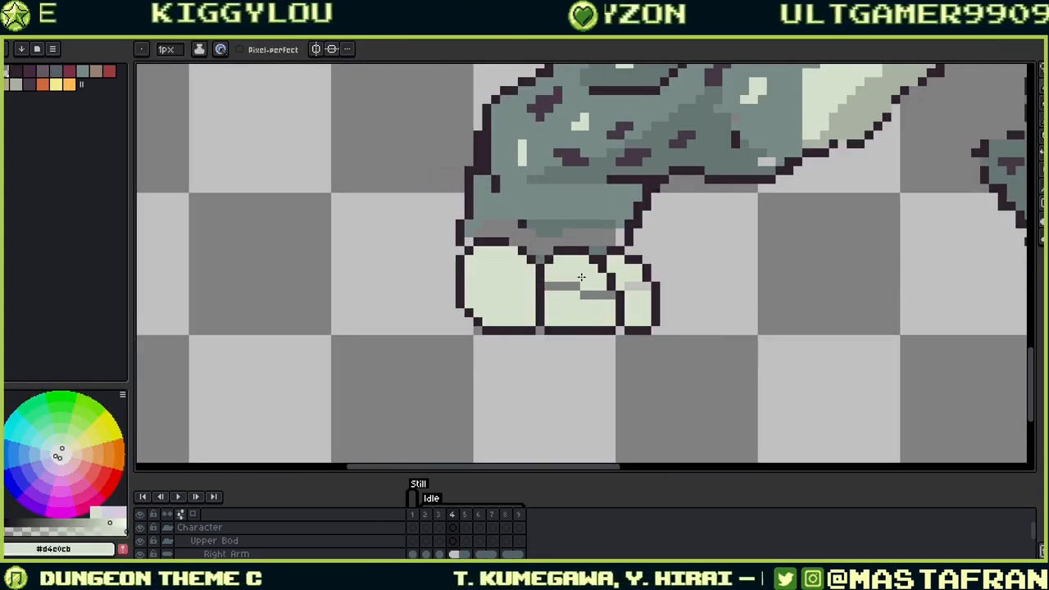
drag(593, 292, 551, 285)
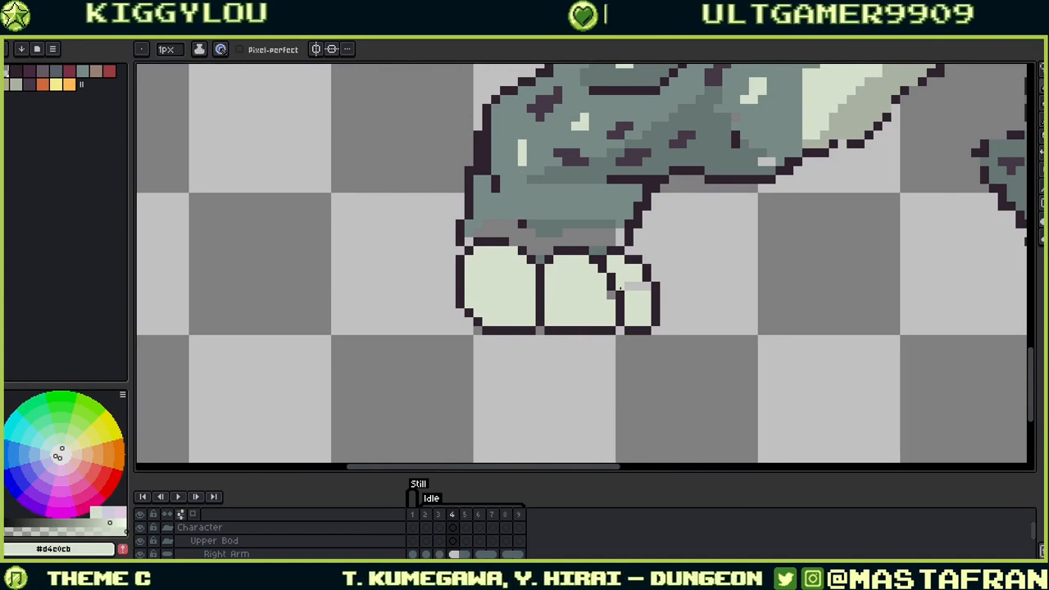
click(645, 285)
Step: Fill the shaded inner part of frame 4's rear ankle with #667673 and clean up the stray pixels above the toes
drag(670, 308, 712, 428)
alt+click(660, 344)
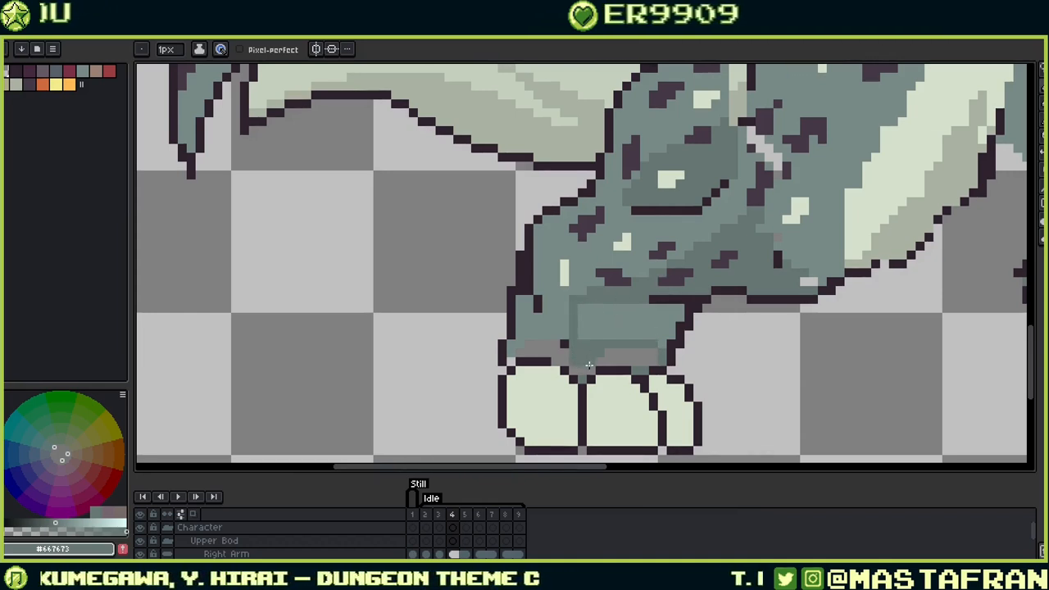
key(g)
click(626, 364)
click(626, 364)
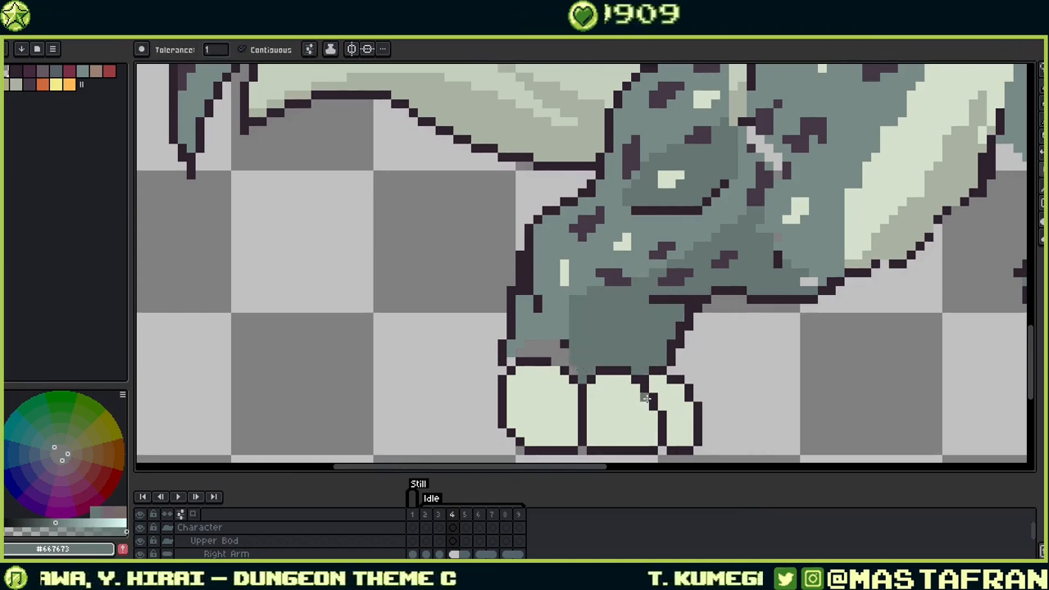
key(b)
alt+click(565, 327)
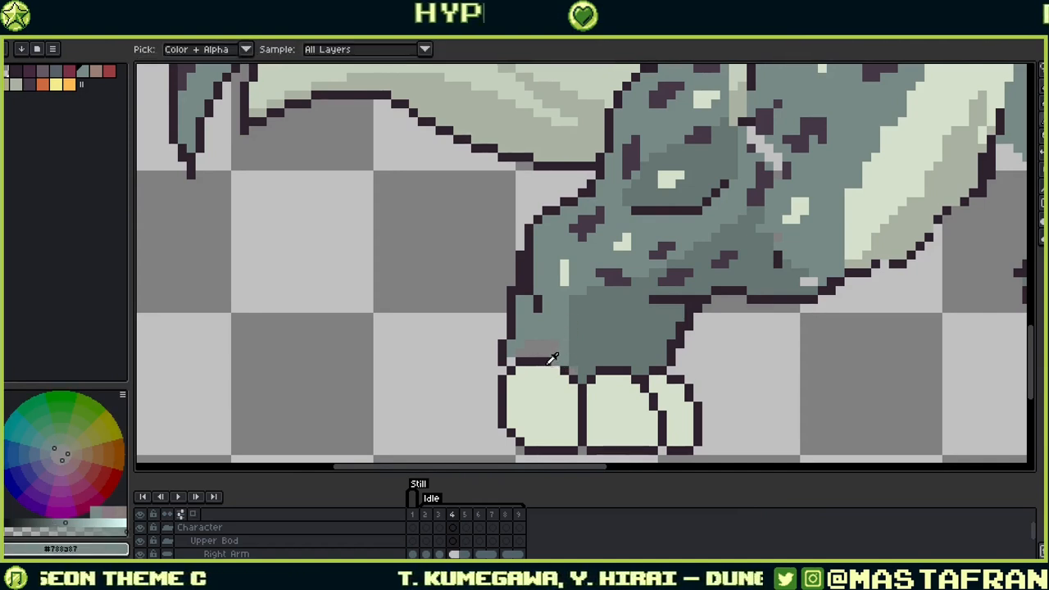
alt+click(571, 370)
alt+click(585, 348)
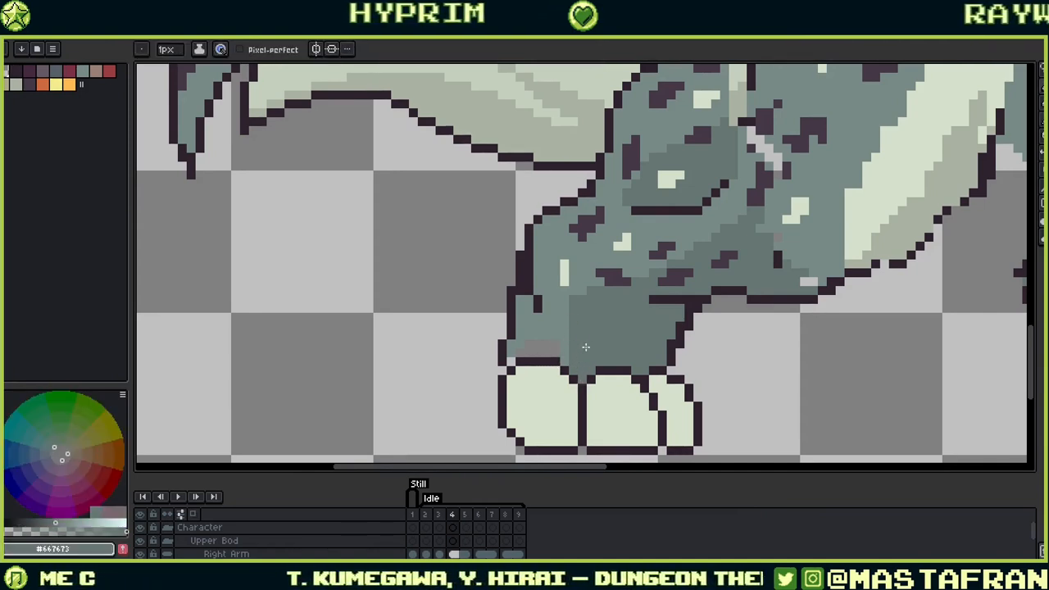
mouse_move(563, 357)
mouse_down()
mouse_move(563, 316)
mouse_move(682, 356)
mouse_up()
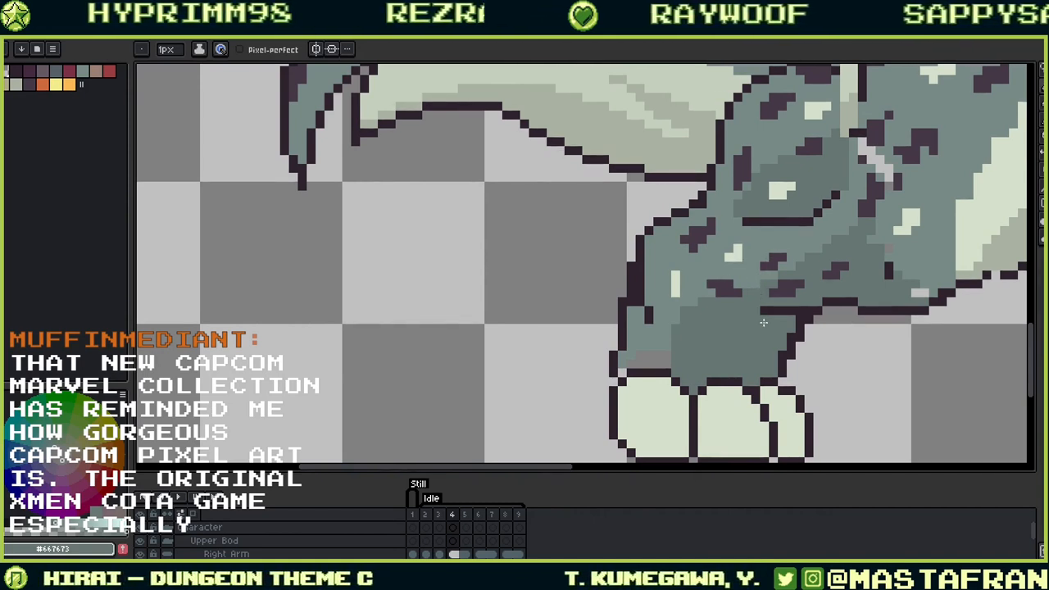
Step: Fill the gap above the first toe with fur colour #788a87 and remove the stray dark pixels along the ankle's outer outline
key(i)
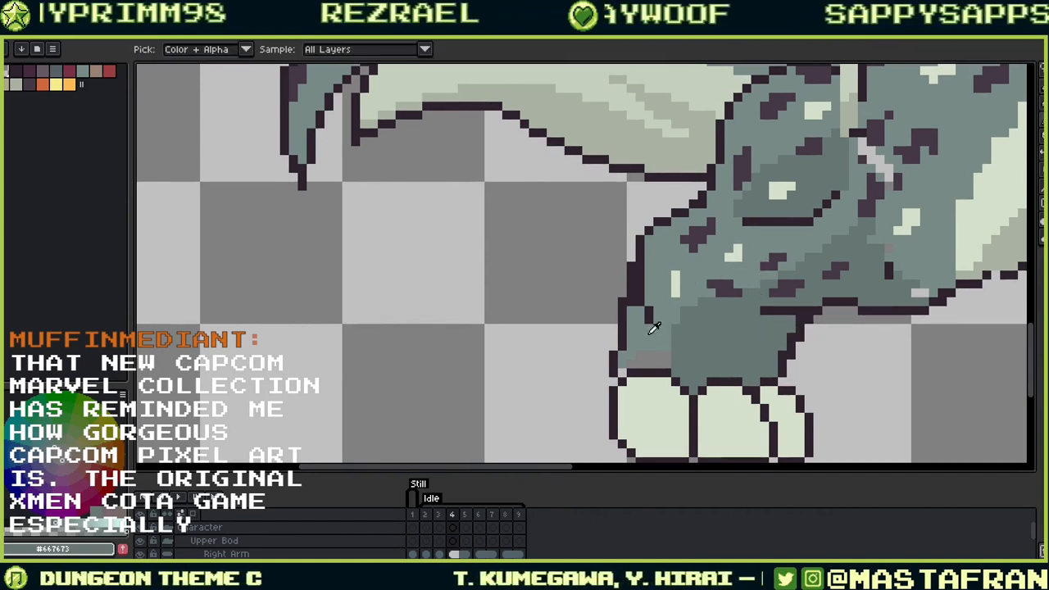
click(639, 339)
key(b)
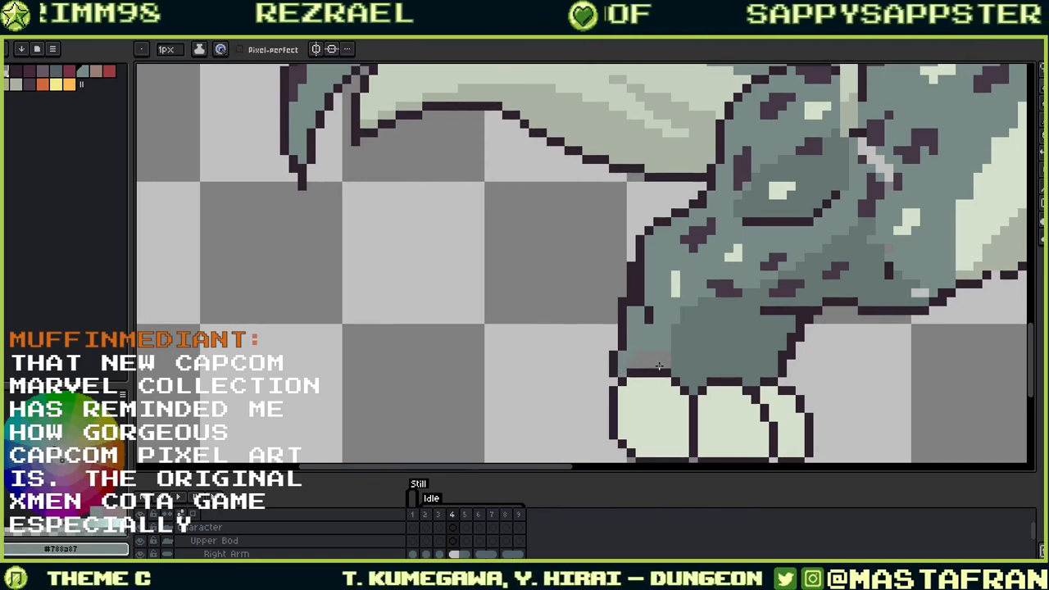
key(g)
key(b)
key(i)
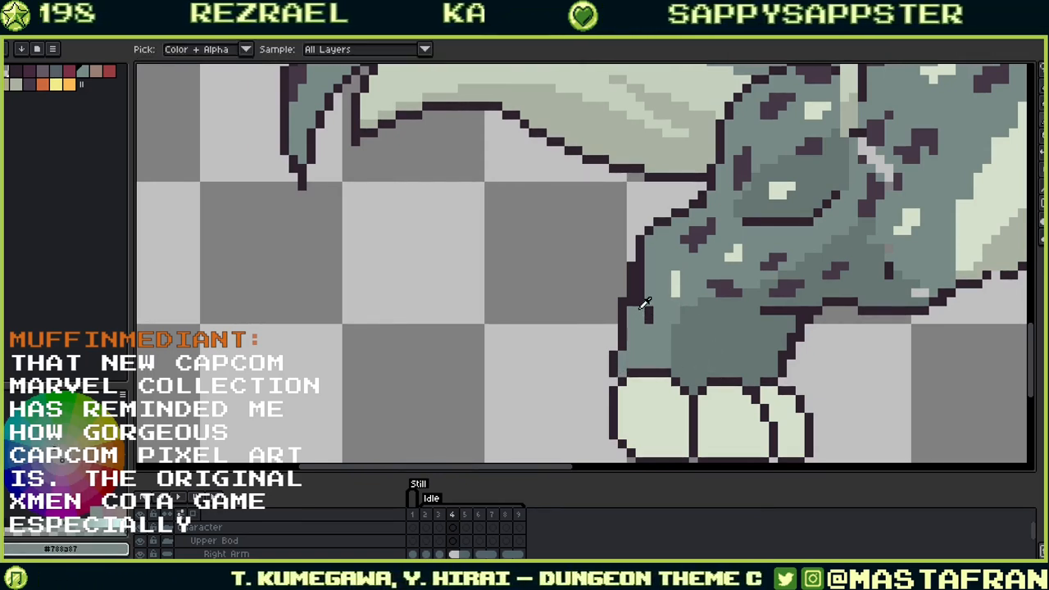
key(b)
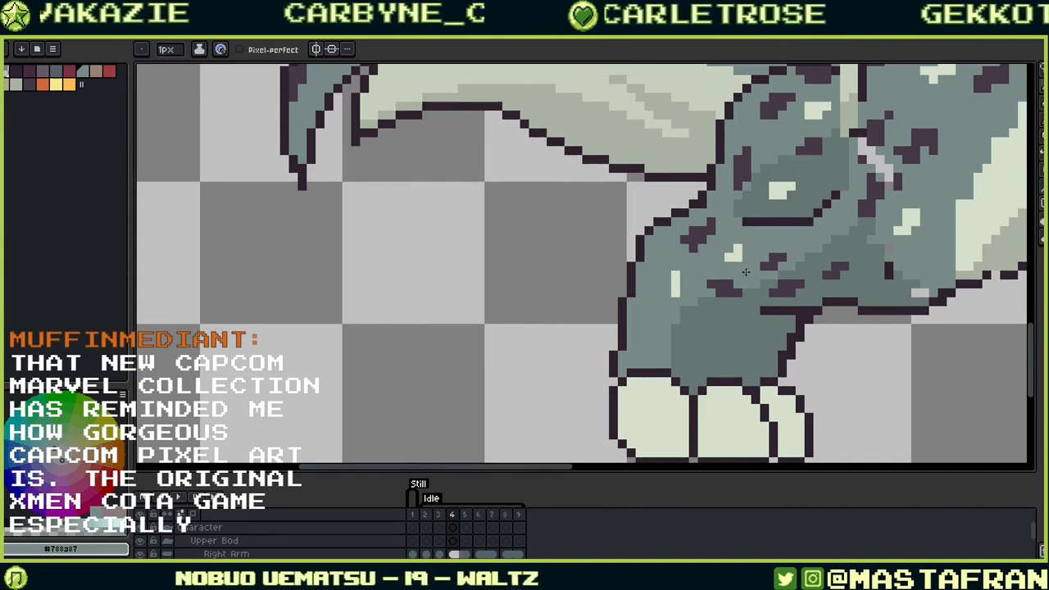
Step: Thin the ankle's inner outline using shade #667673 and cover the stray gap pixels beneath the thigh with #788a87
drag(834, 381, 691, 281)
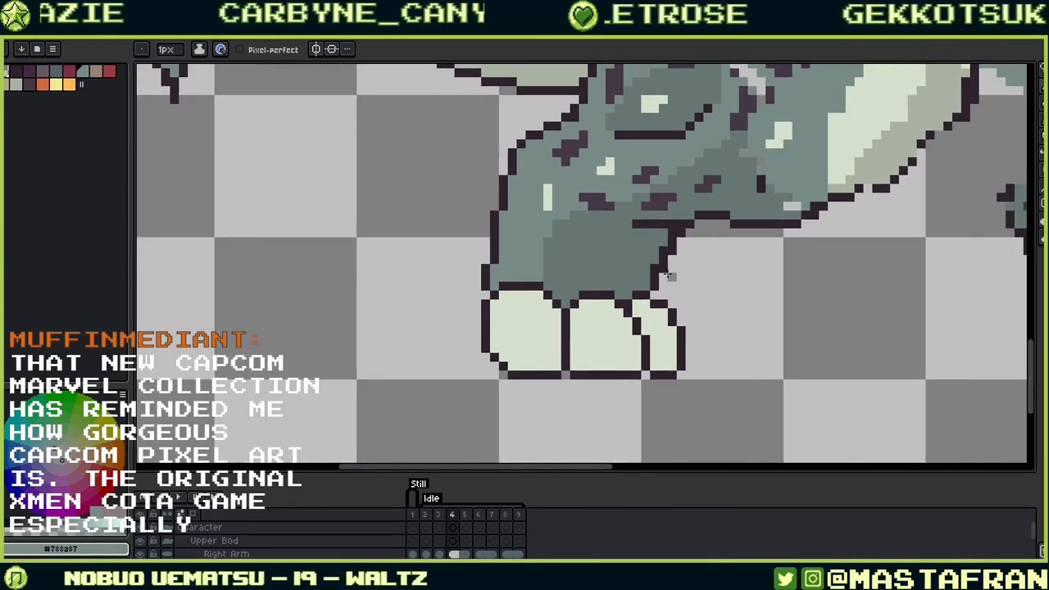
drag(762, 233, 749, 283)
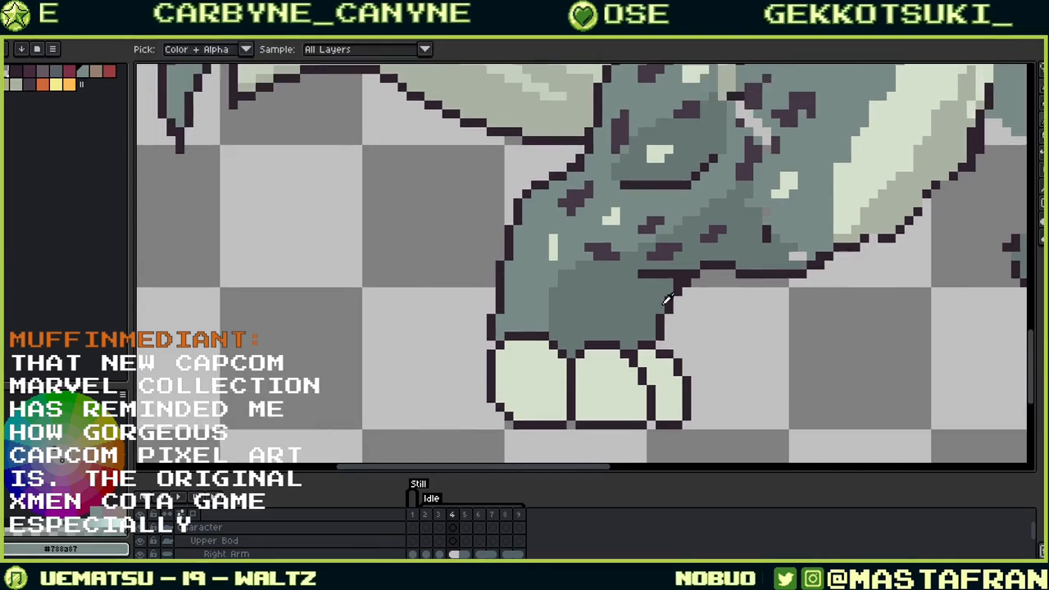
alt+click(675, 294)
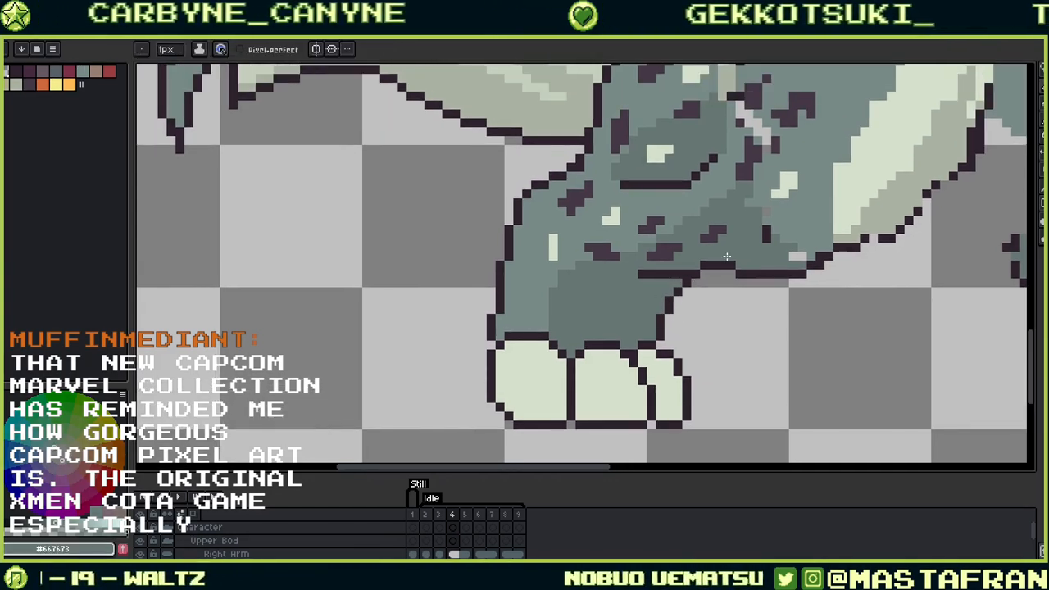
drag(795, 237, 784, 357)
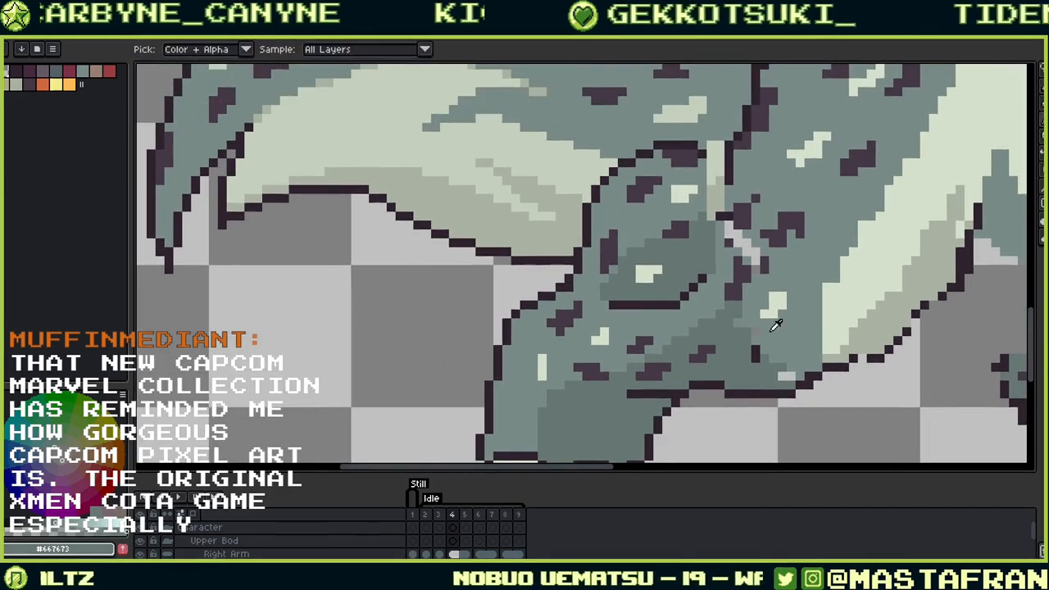
alt+click(774, 341)
drag(800, 294, 794, 365)
drag(779, 410, 743, 350)
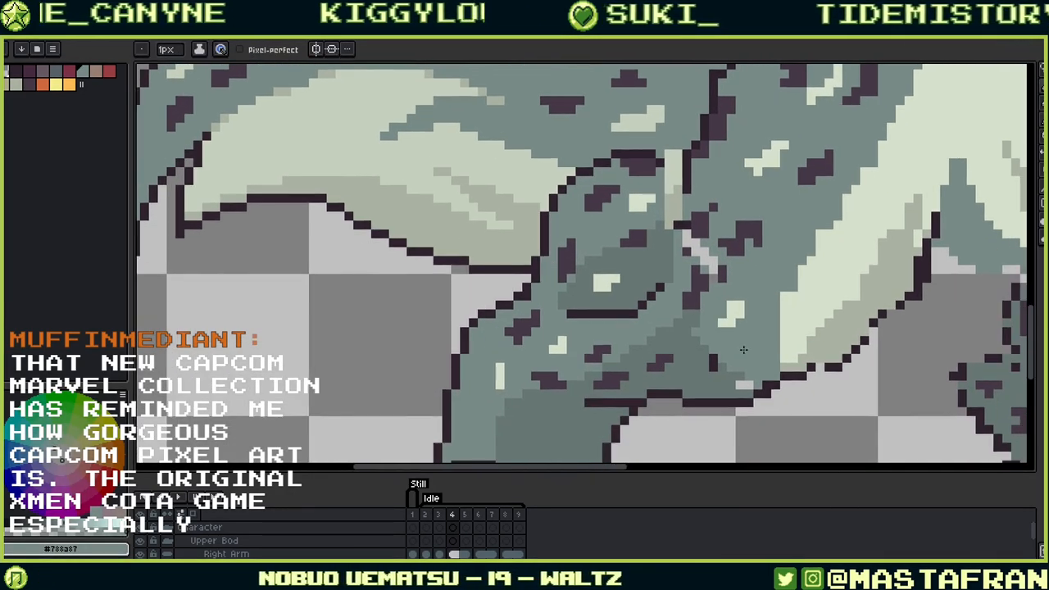
Step: Close the diagonal gap beside the rear knee by extending the dark fur spots in #443846 and filling in #788a87
alt+click(715, 267)
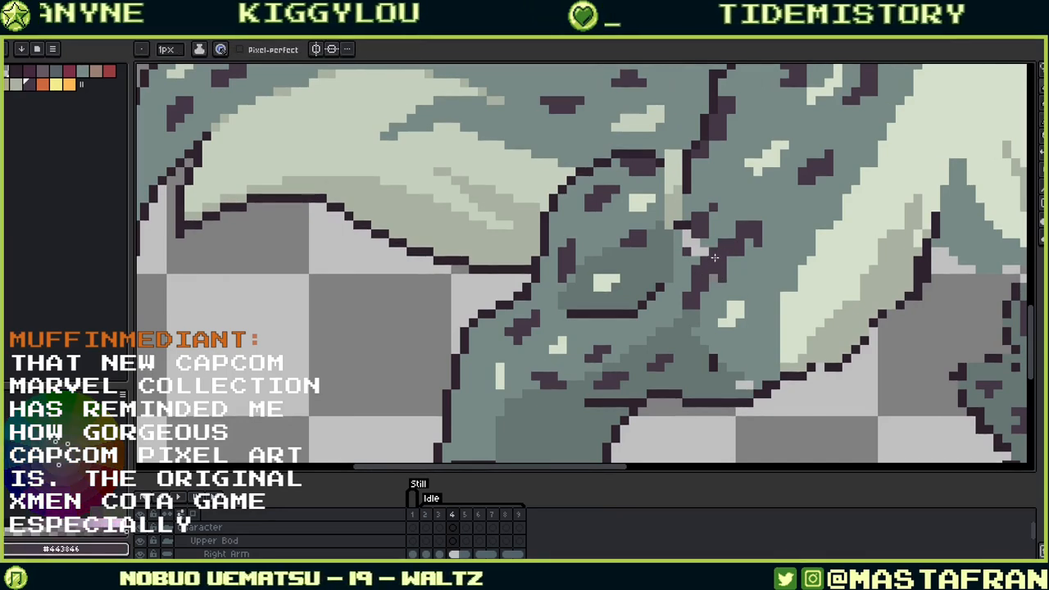
drag(756, 260, 756, 319)
alt+click(703, 275)
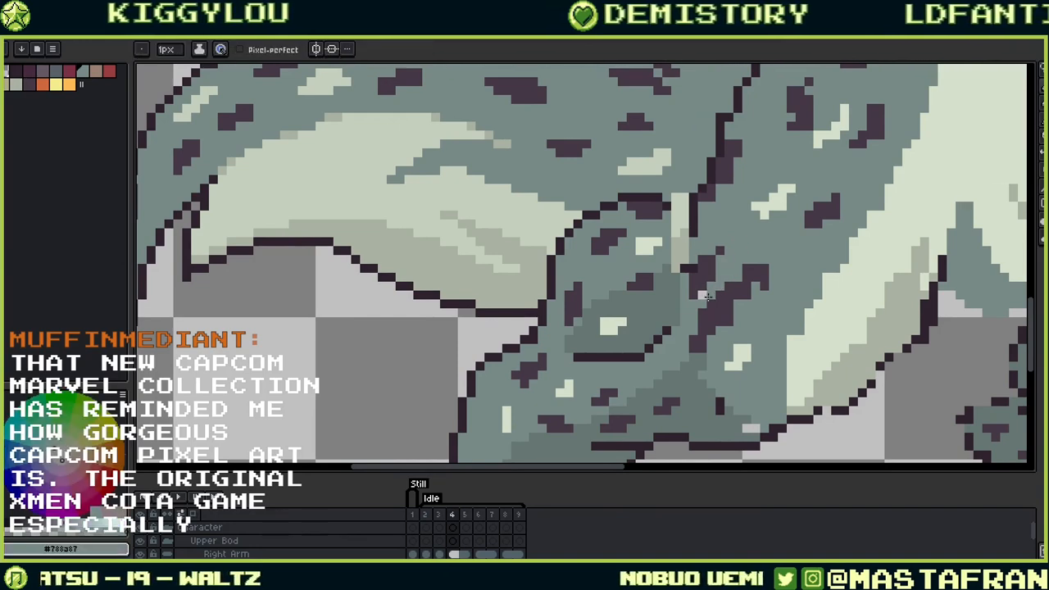
click(702, 295)
Step: Join frame 4's rear knee outline to the thigh line in #2e222f and tidy the thigh line and its adjoining #443846 spot
drag(706, 276, 737, 344)
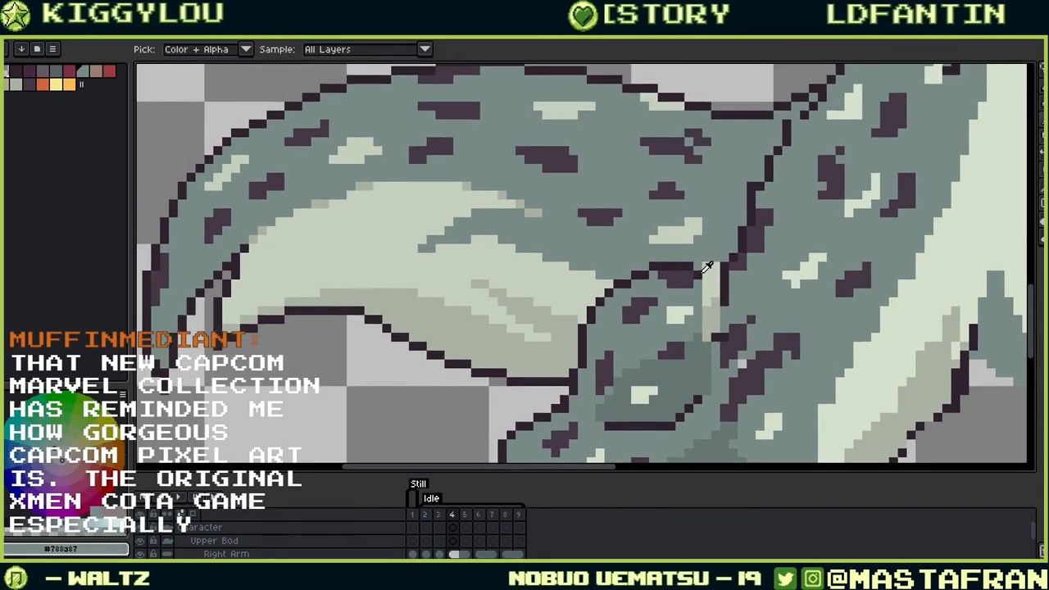
alt+click(703, 273)
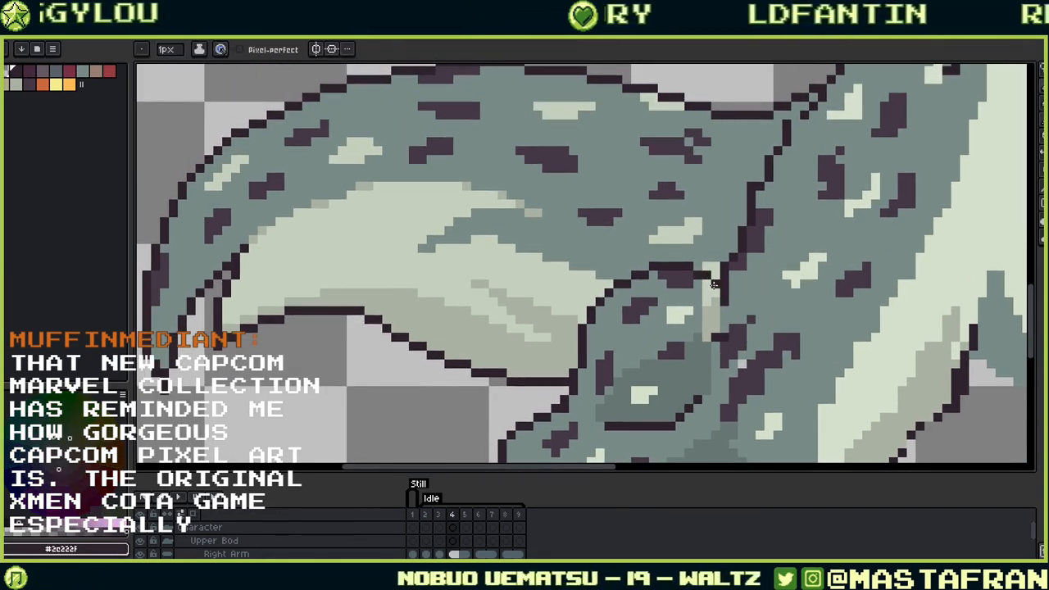
alt+click(746, 259)
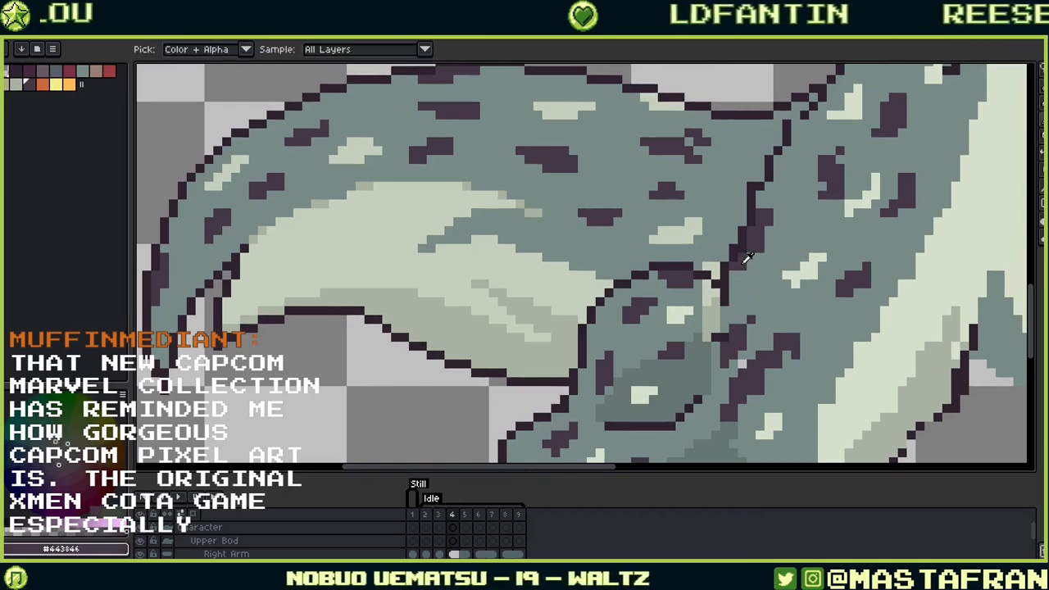
drag(773, 235, 756, 307)
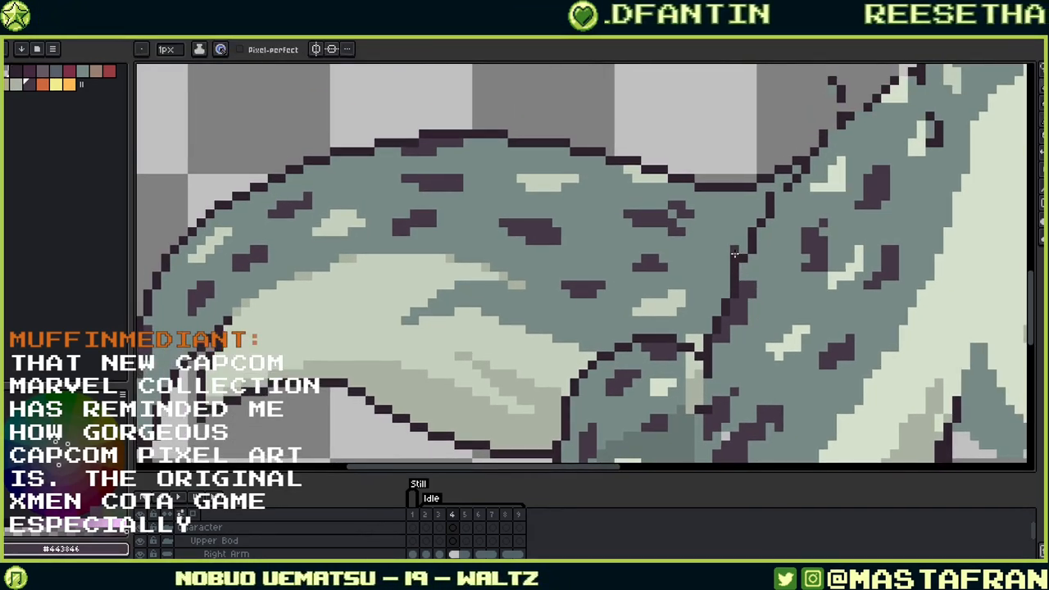
alt+click(740, 273)
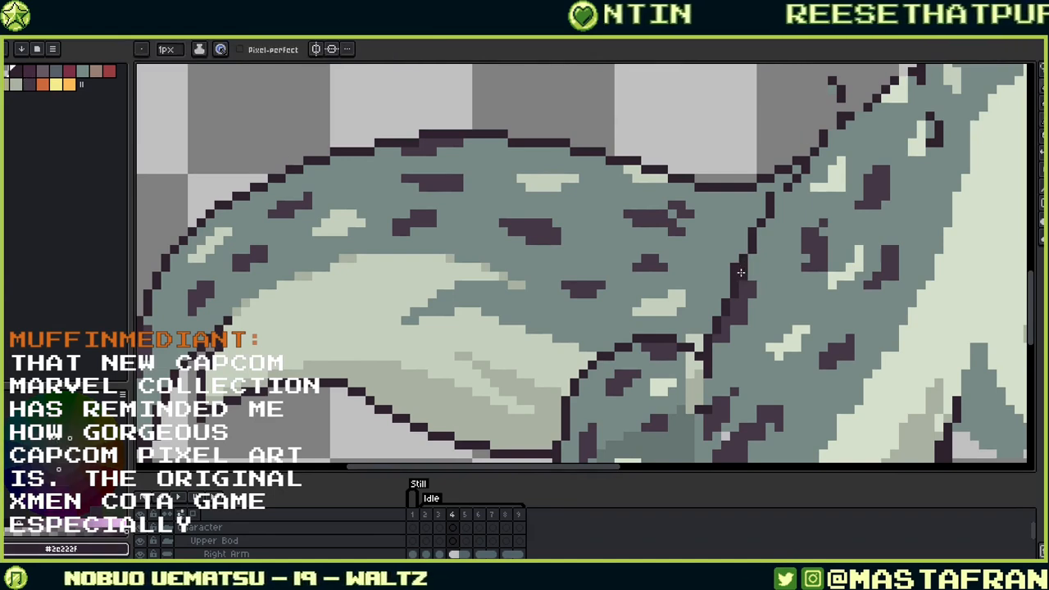
drag(768, 269, 690, 359)
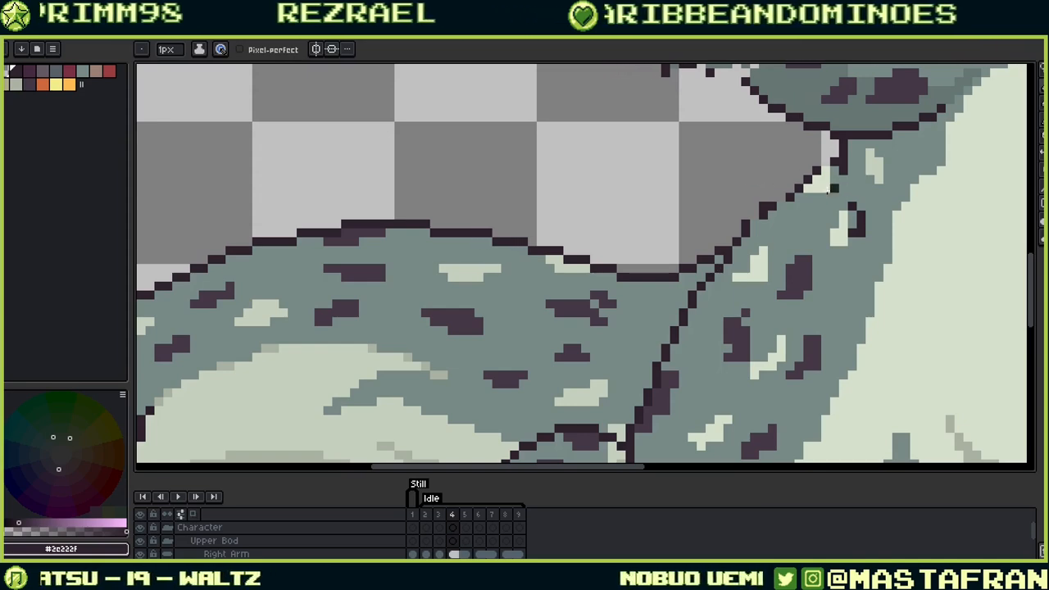
Step: Smooth the stepped outline along the lower back above the tail into a clean diagonal in #2e222f
drag(780, 250, 642, 315)
key(i)
key(b)
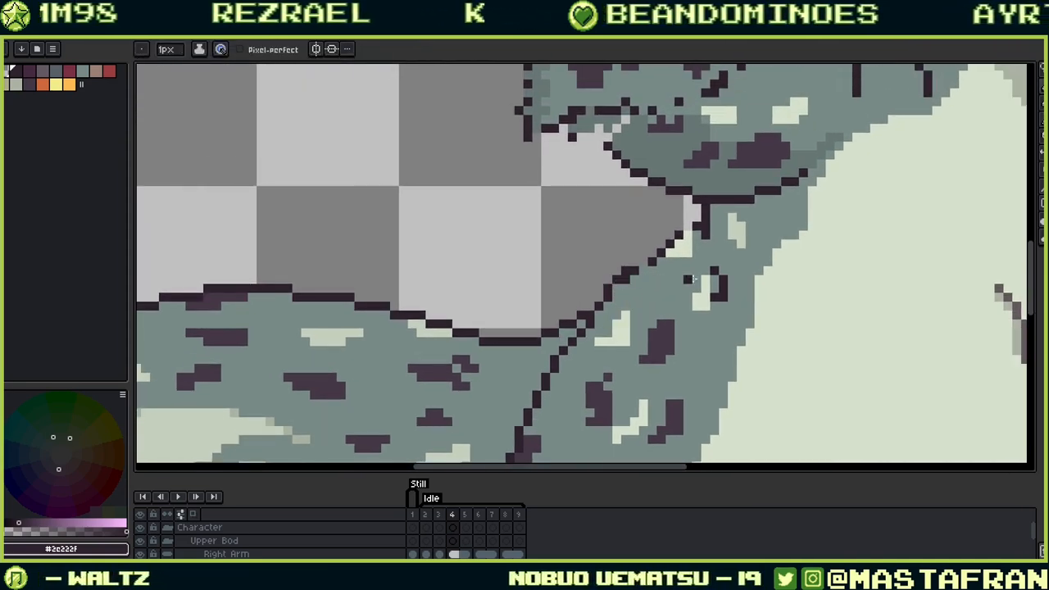
scroll(667, 317, down, 2)
scroll(621, 277, up, 2)
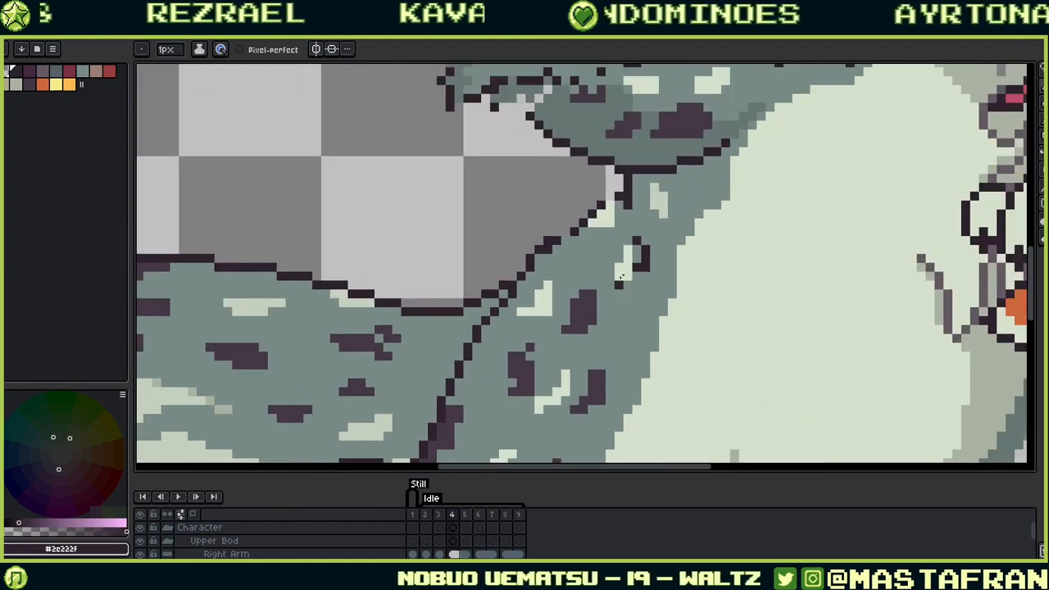
key(i)
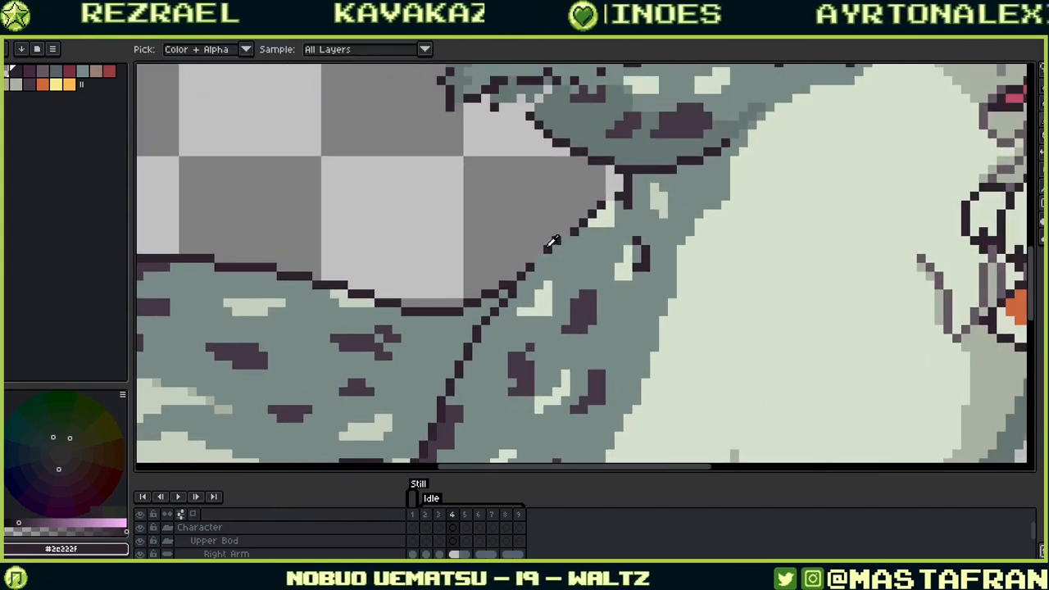
key(b)
key(i)
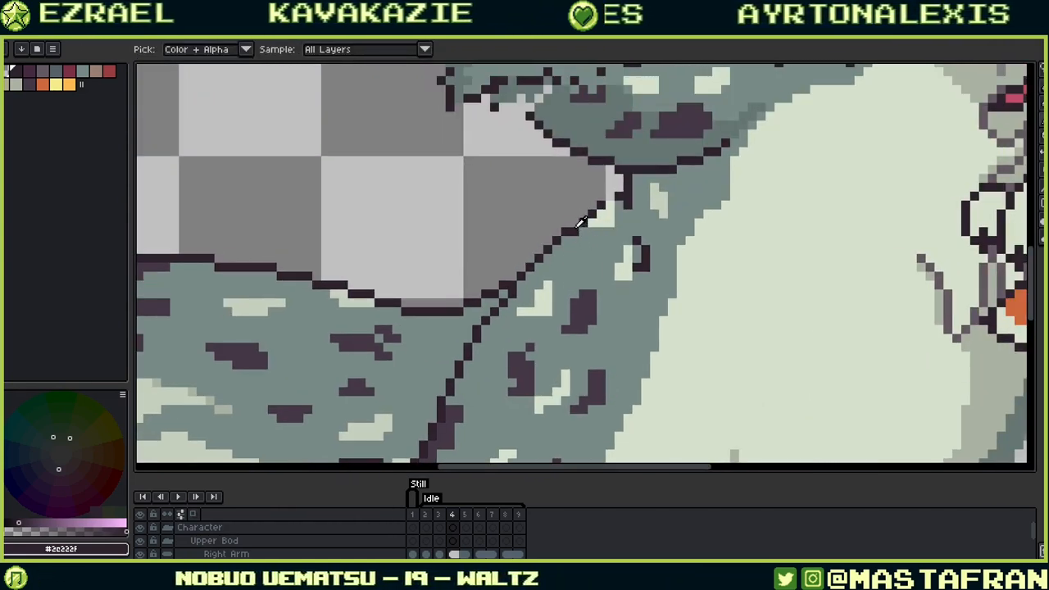
click(578, 231)
key(b)
drag(613, 264, 646, 205)
Step: Fill the pale strip between the rear knee and thigh with #788a87 and cover the stray light pixel among the dark spots
scroll(646, 205, down, 2)
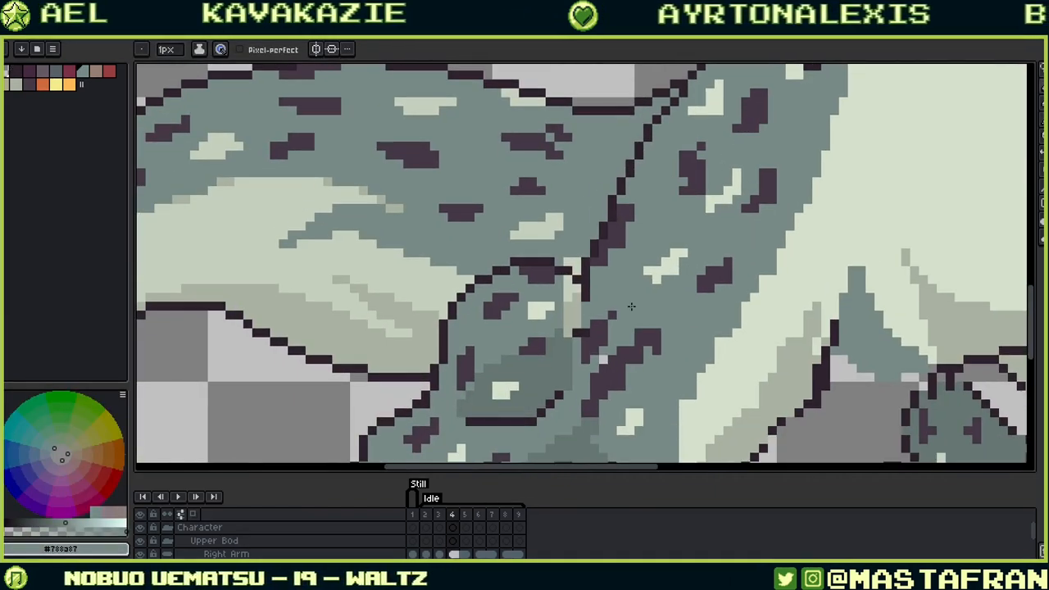
scroll(768, 140, up, 2)
key(i)
key(b)
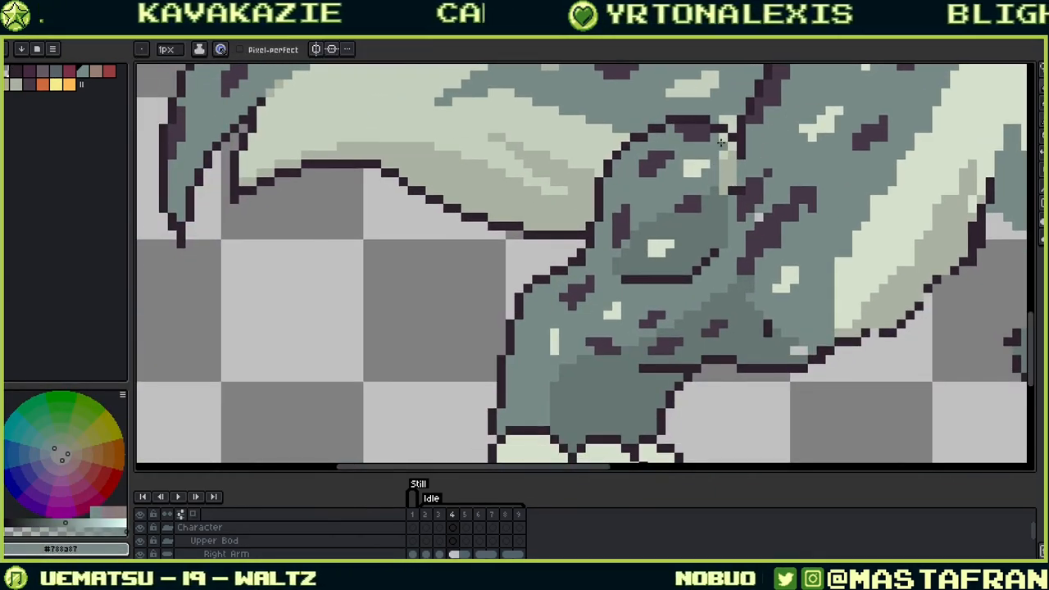
key(g)
click(727, 176)
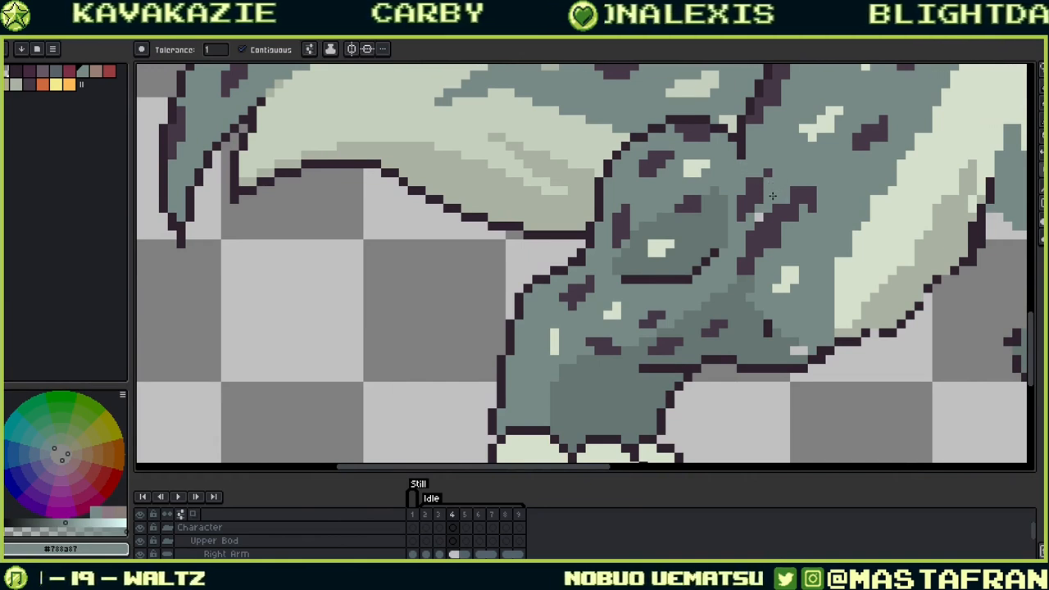
key(b)
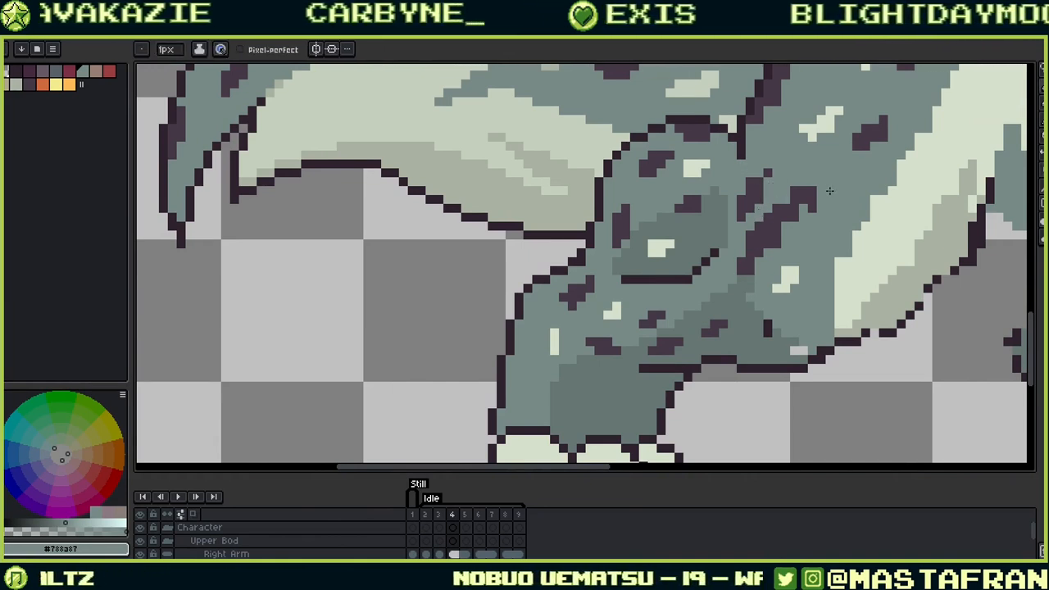
Step: Fill the gap above the thigh's lower outline with #788a87 and cover the stray dark mark in the leg shadow with #667673
drag(783, 260, 774, 241)
key(alt)
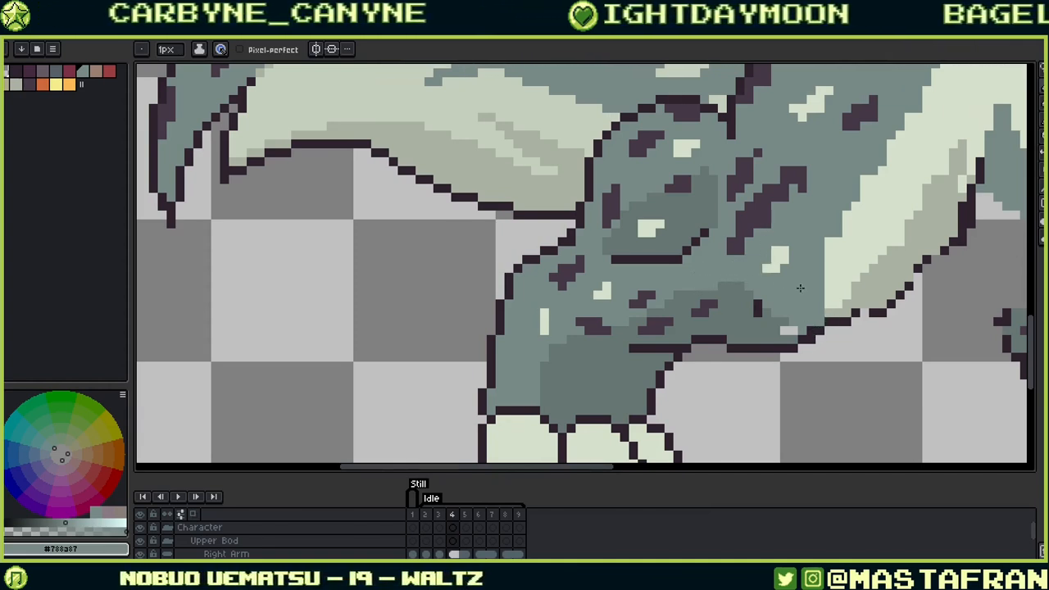
key(alt)
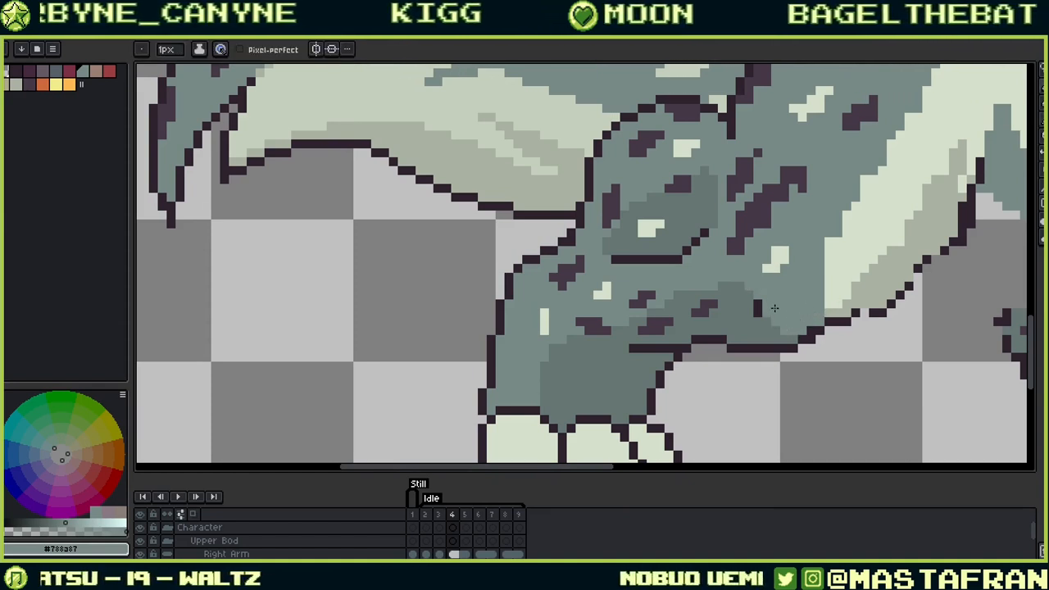
alt+click(754, 315)
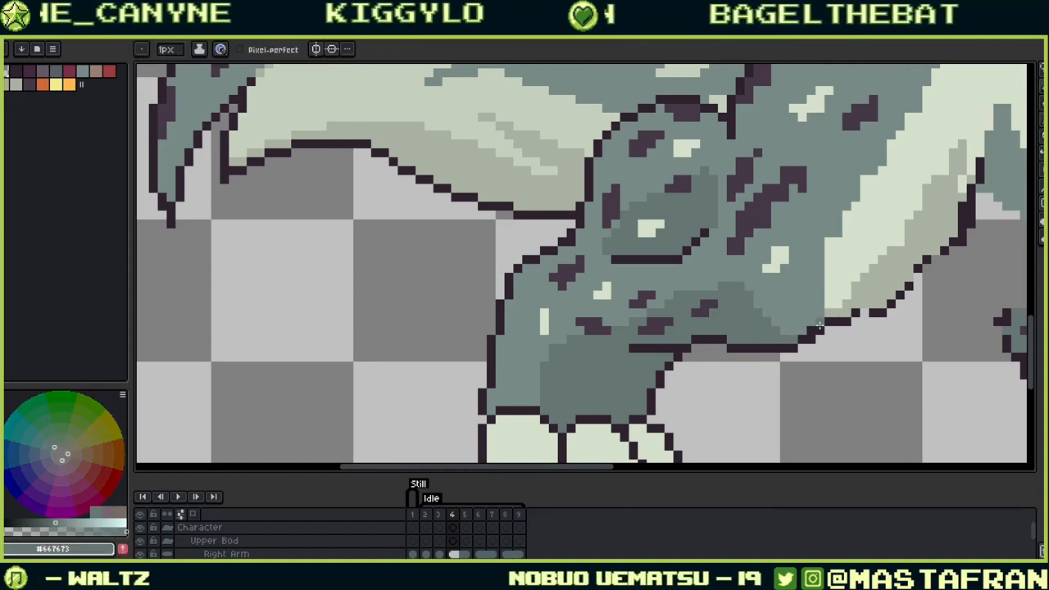
scroll(819, 326, down, 3)
scroll(820, 327, left, 1)
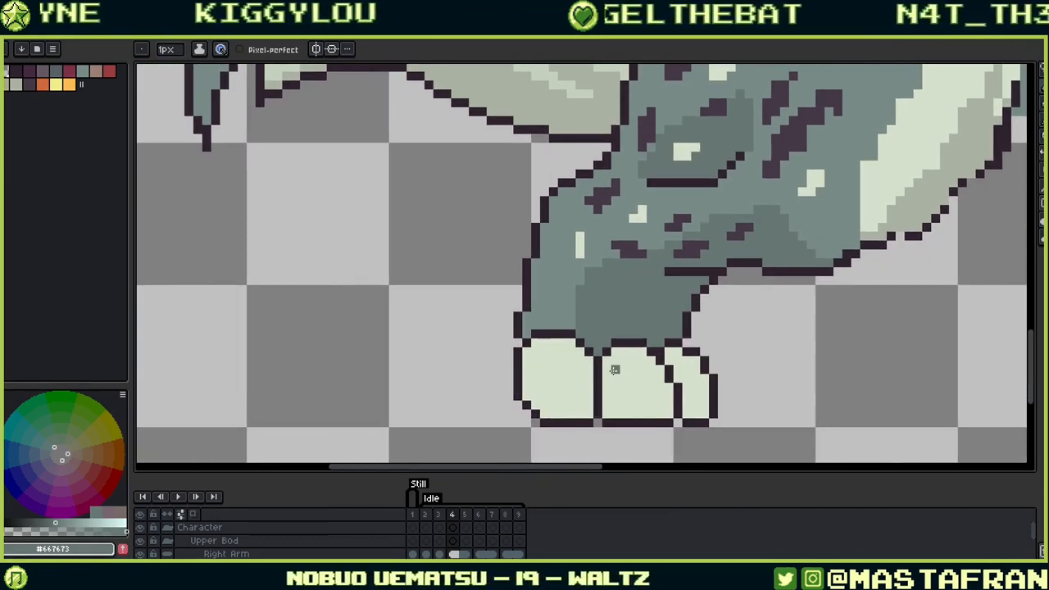
scroll(656, 357, up, 2)
scroll(655, 357, right, 2)
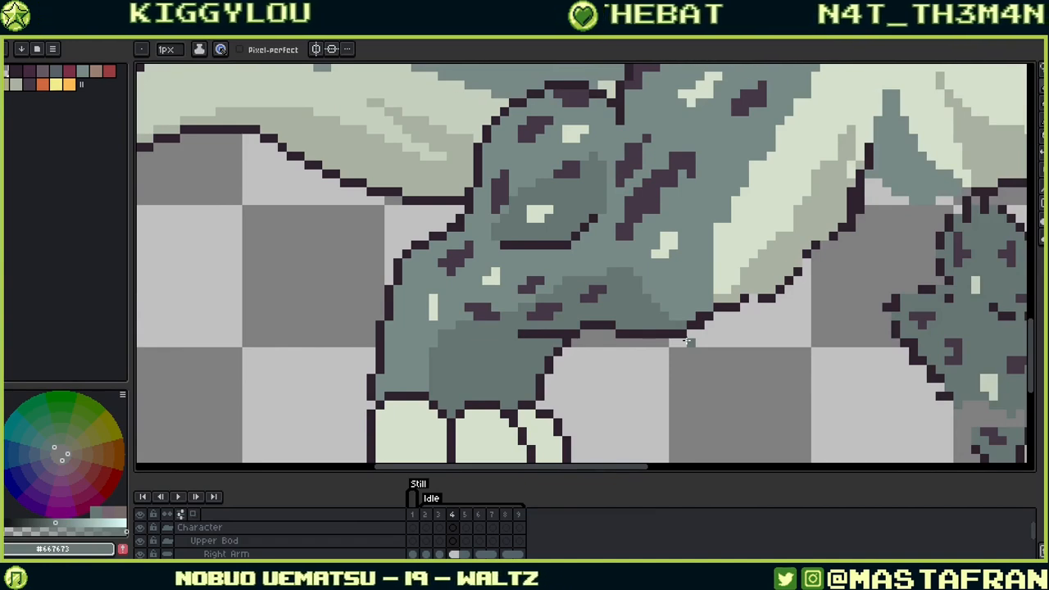
Step: Go back to frame 1 to compare the legs and review the whole character
key(Left)
key(Left)
key(Left)
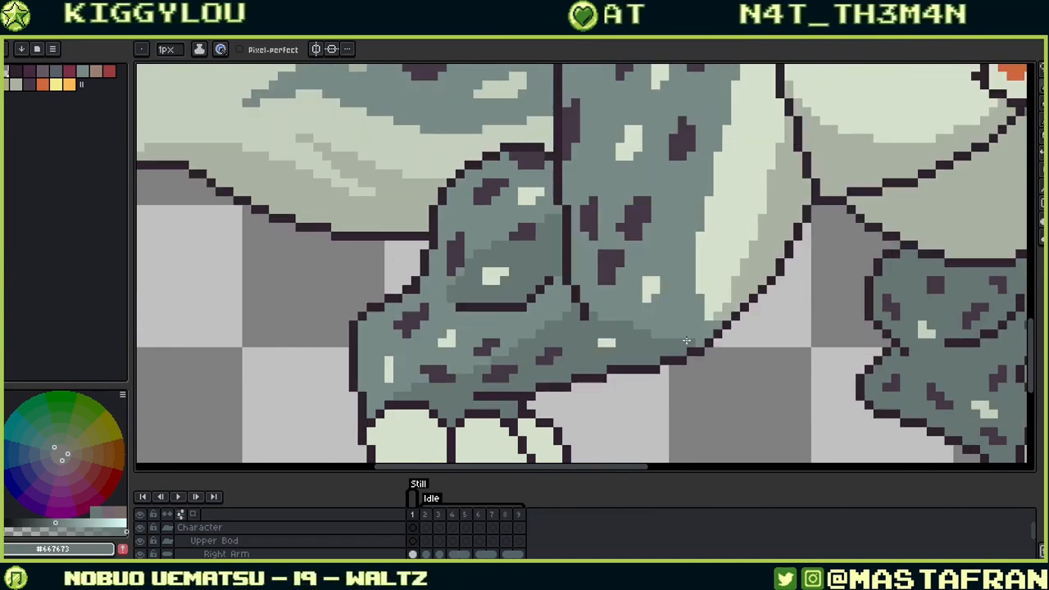
scroll(553, 323, down, 3)
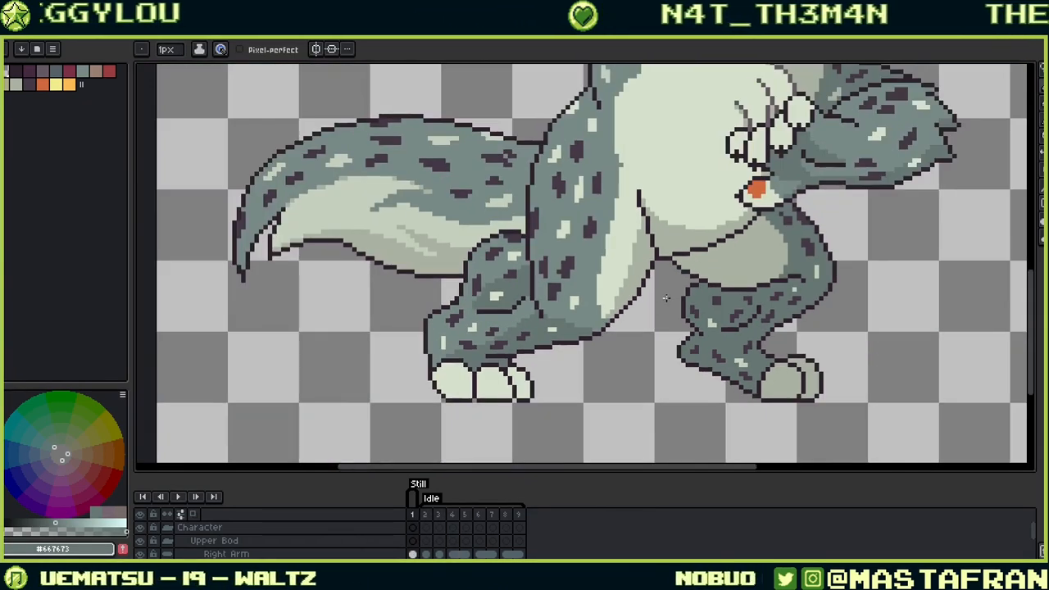
key(Return)
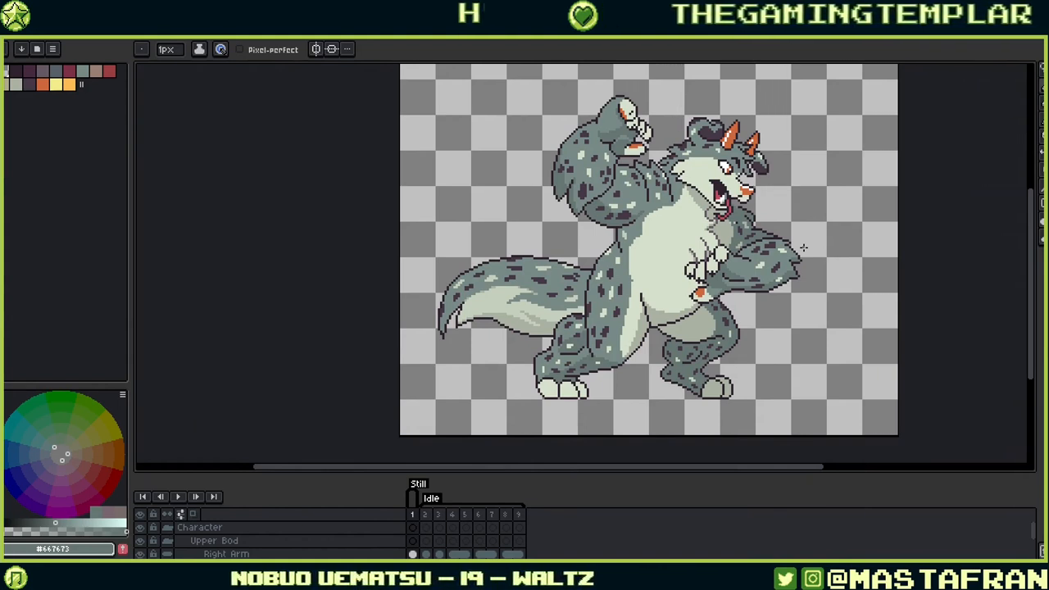
Step: Open the Talbain .webp reference from the recent files and play its animation enlarged
click(46, 39)
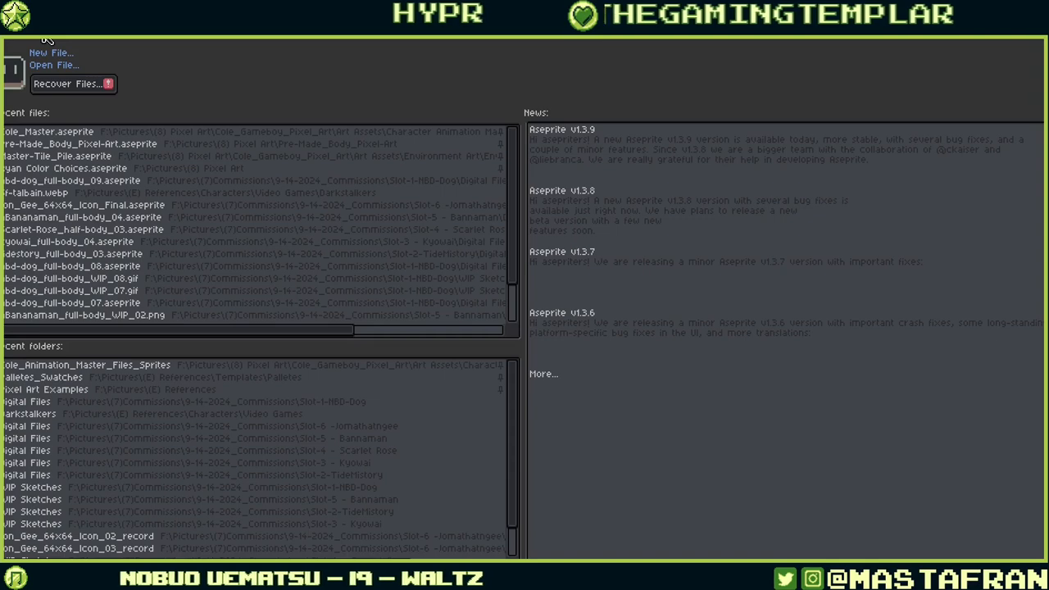
click(52, 194)
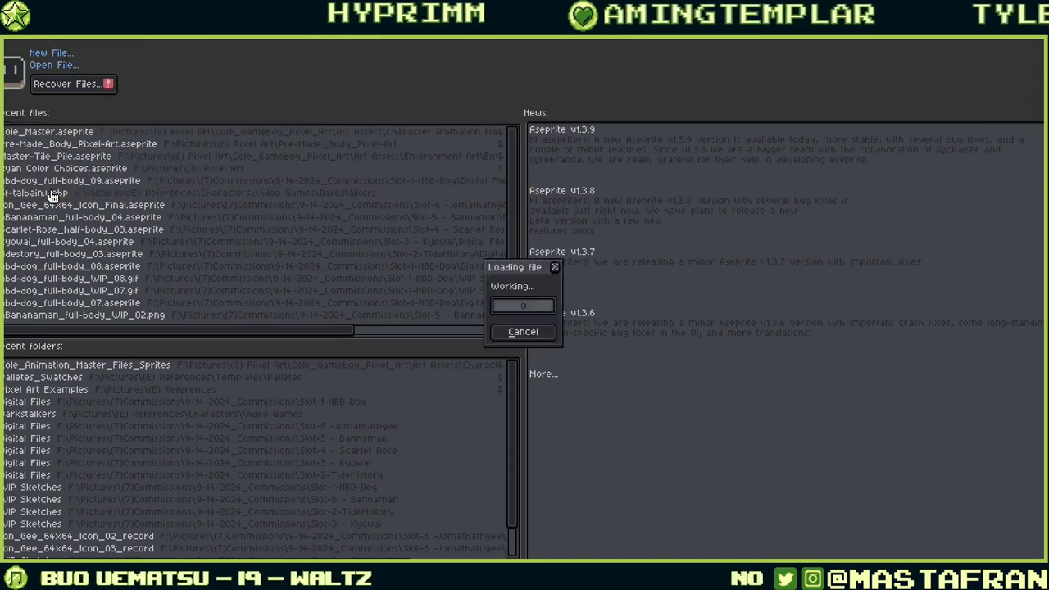
drag(763, 96, 1048, 82)
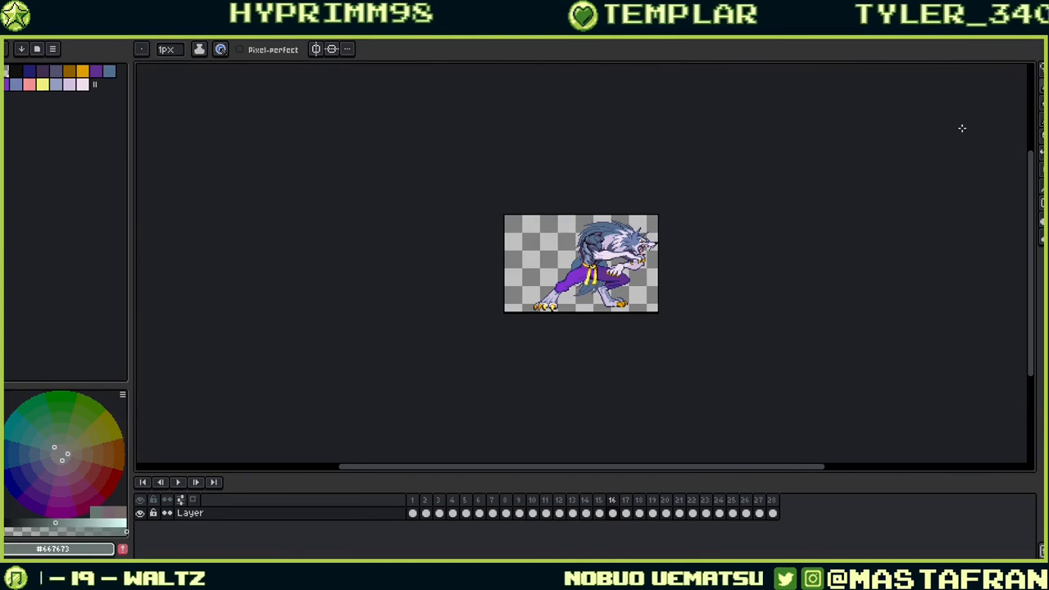
click(184, 483)
scroll(569, 306, up, 2)
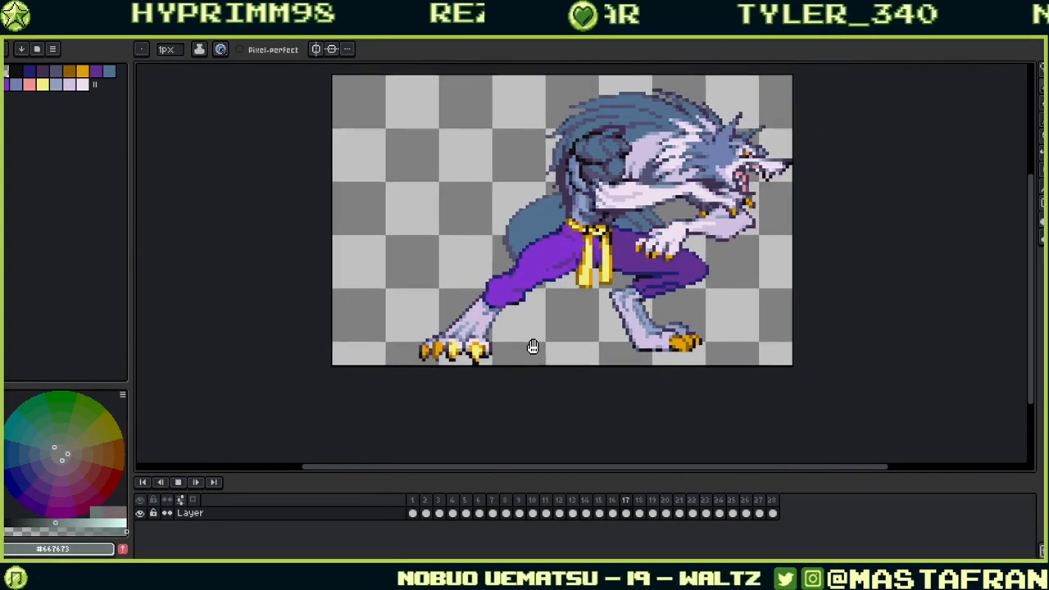
drag(533, 346, 494, 370)
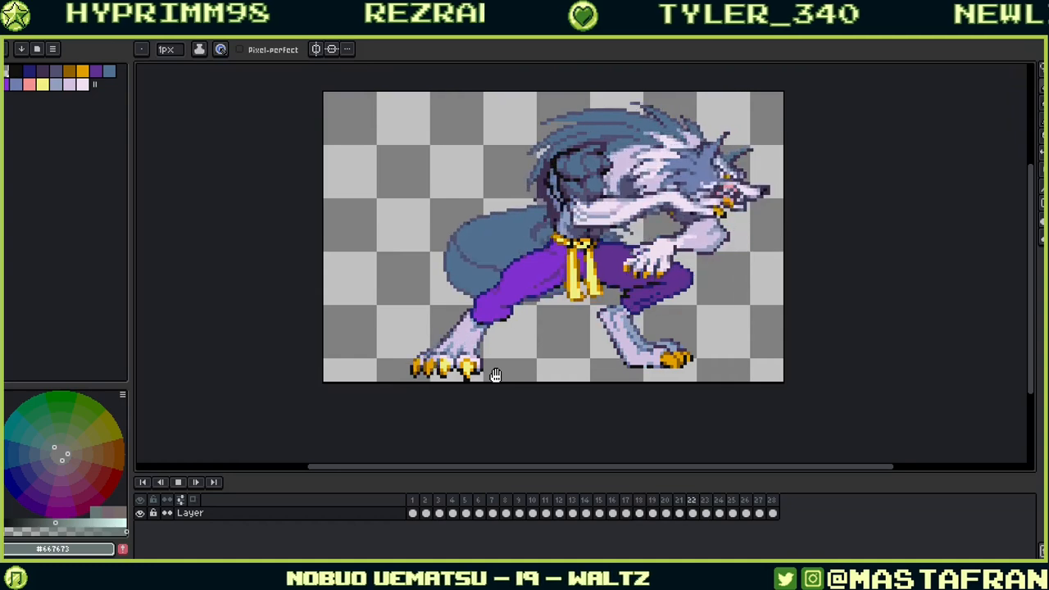
key(Return)
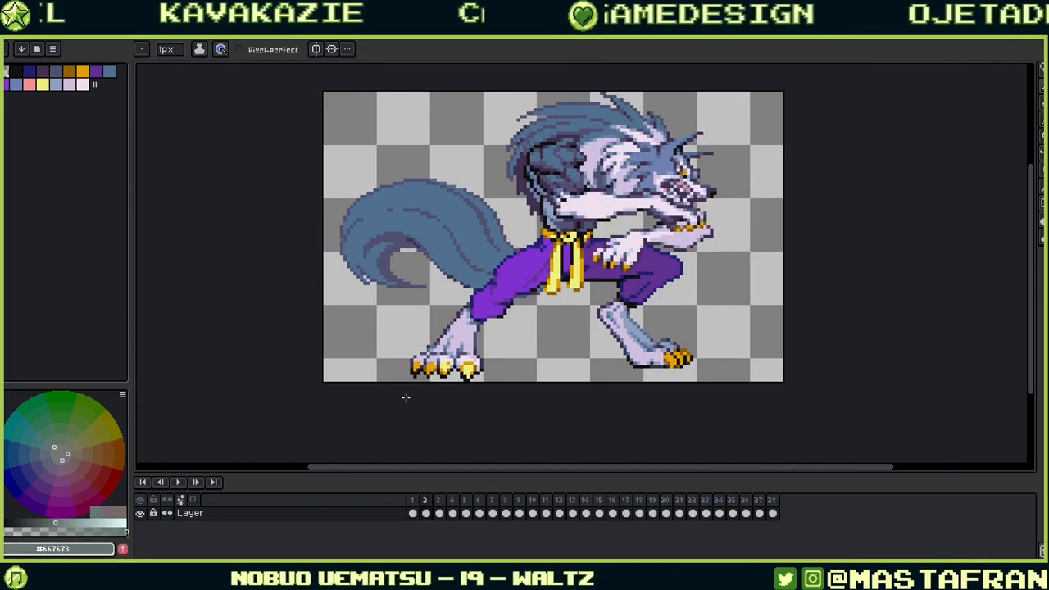
Step: Replay the werewolf reference from frame 1, and step through its first three frames to study the motion
key(Left)
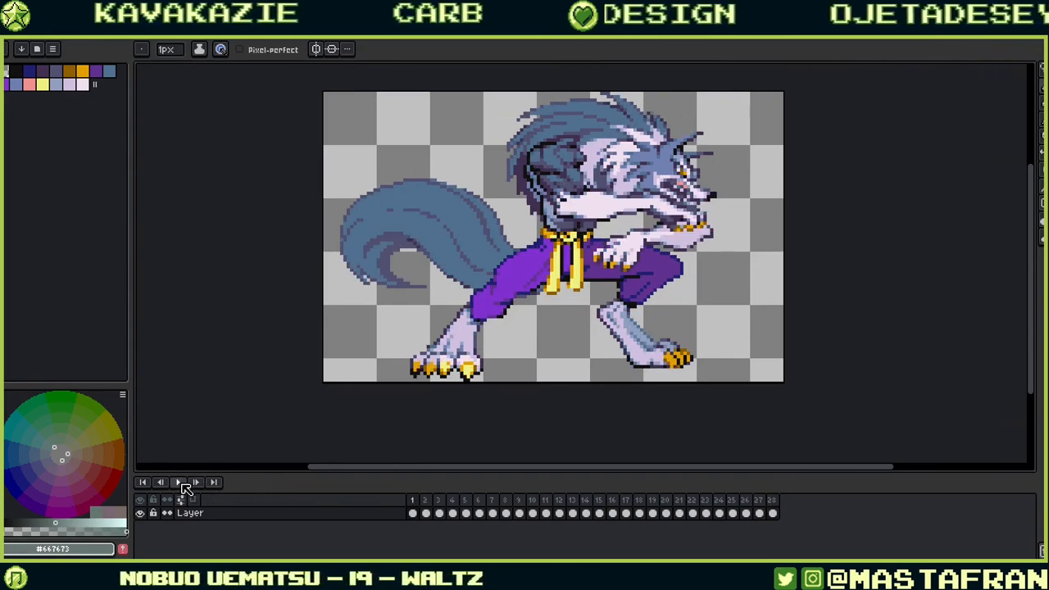
click(181, 483)
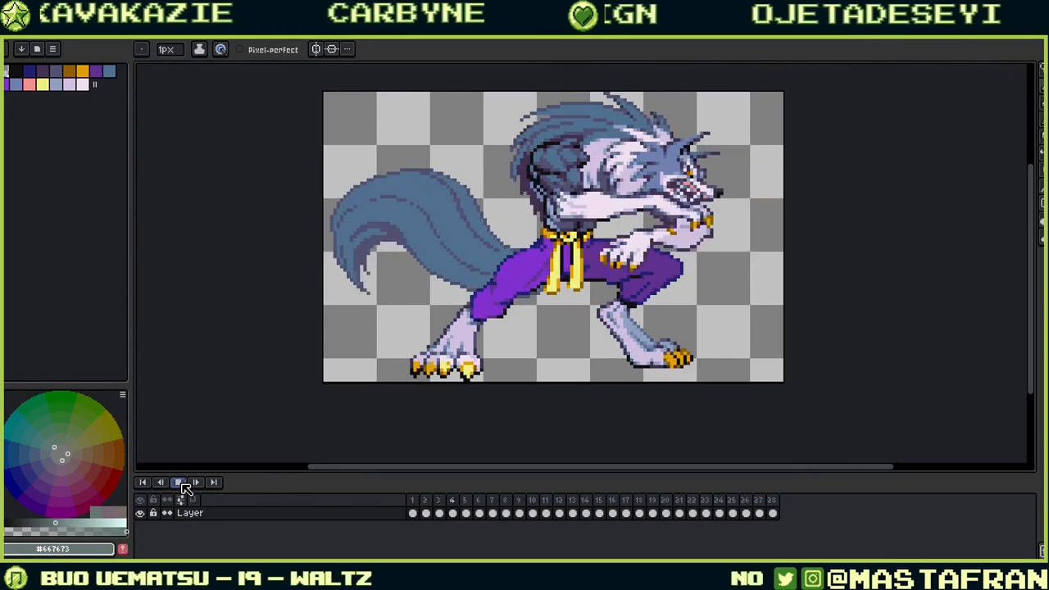
click(181, 483)
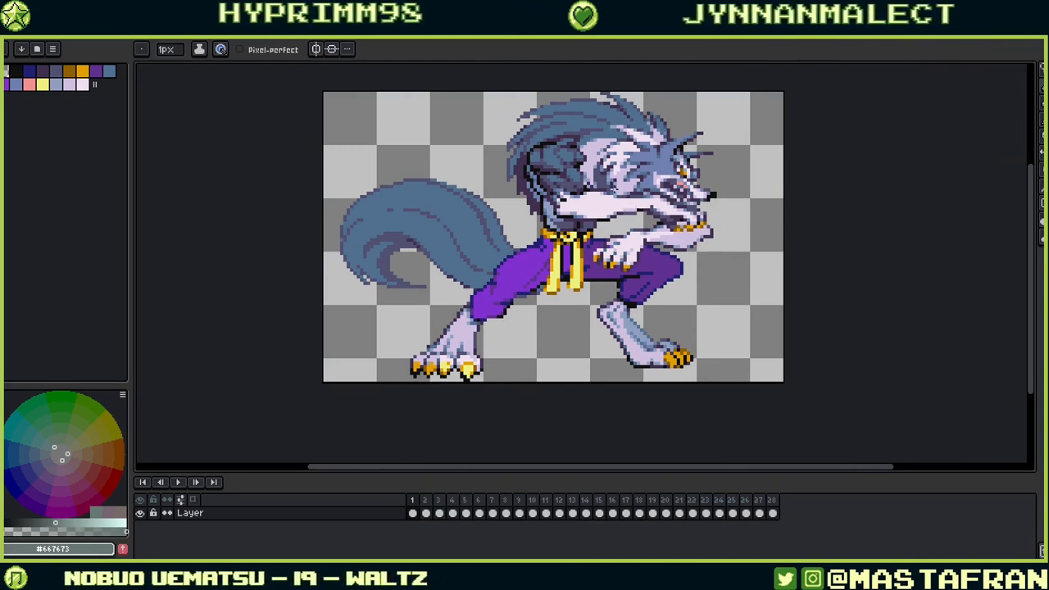
key(Right)
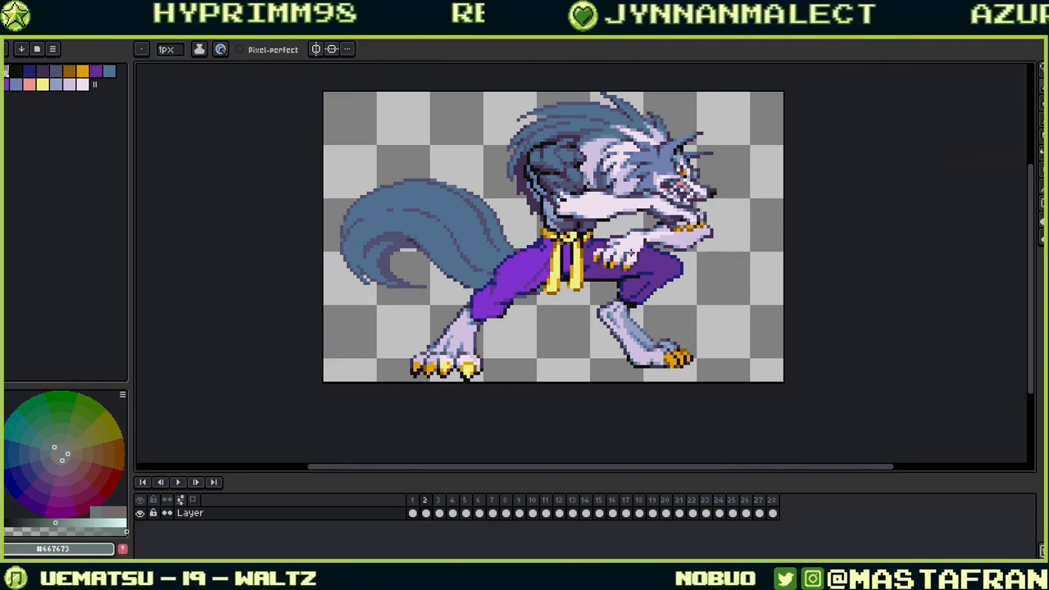
key(Right)
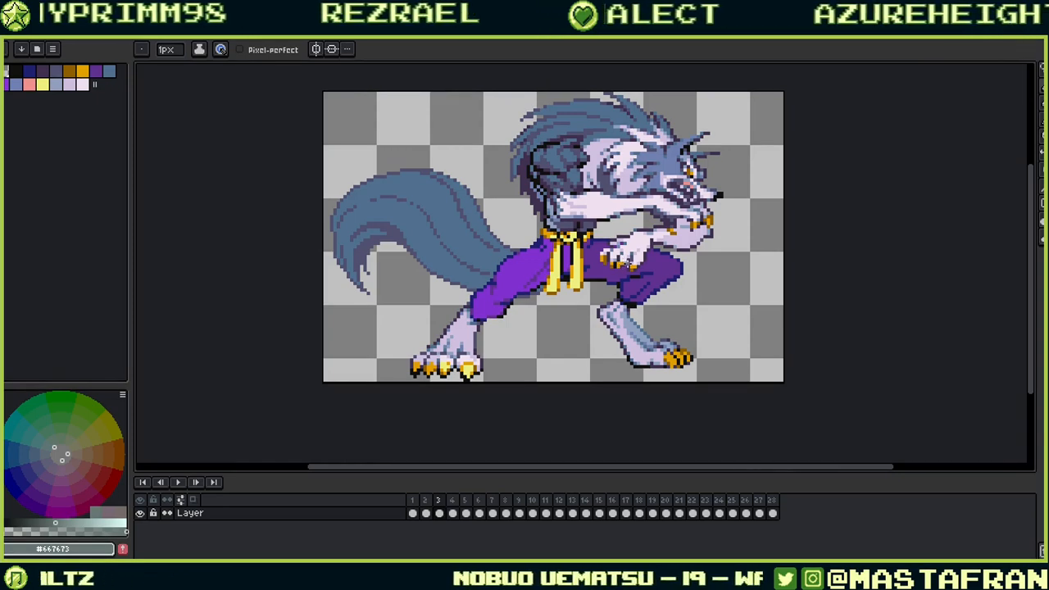
key(Left)
key(Left)
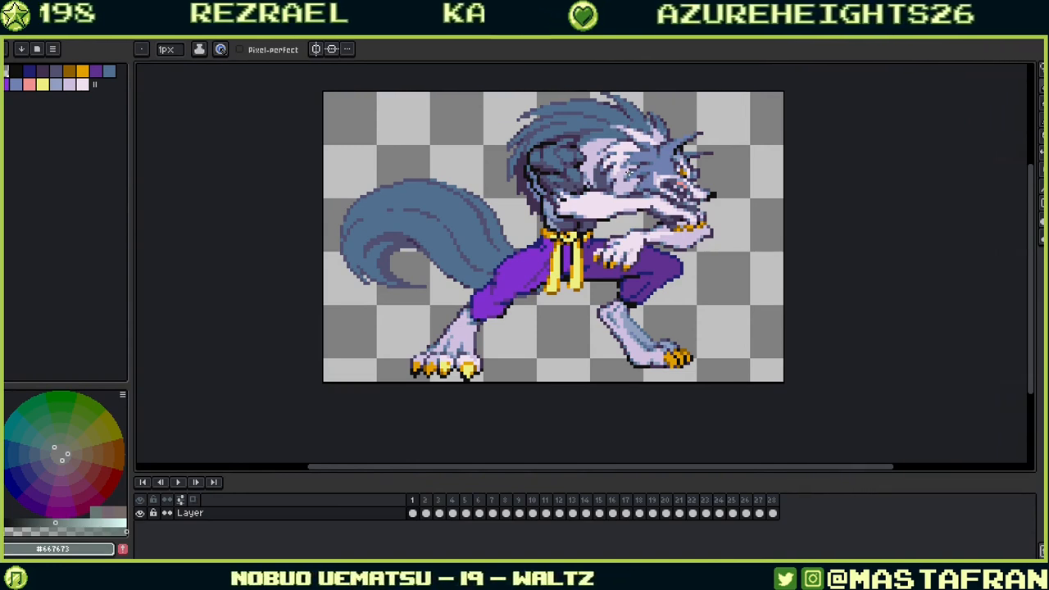
Step: Try deleting the werewolf's head and upper mane on frame 1, undo the deletion, and clear the selection
drag(1042, 70, 963, 70)
drag(749, 200, 640, 122)
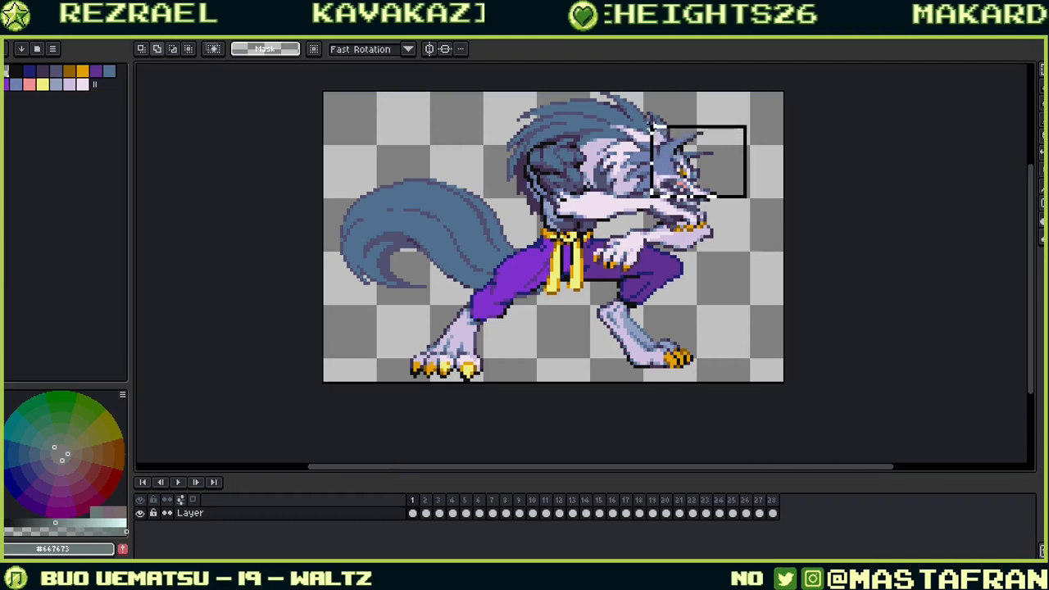
drag(509, 92, 695, 124)
key(Delete)
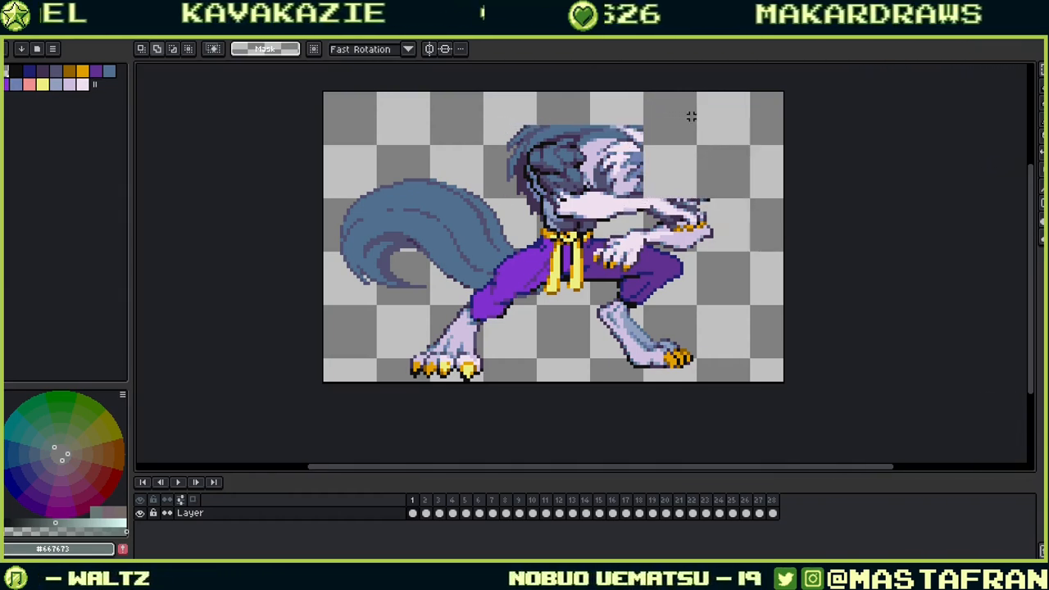
key(ctrl+z)
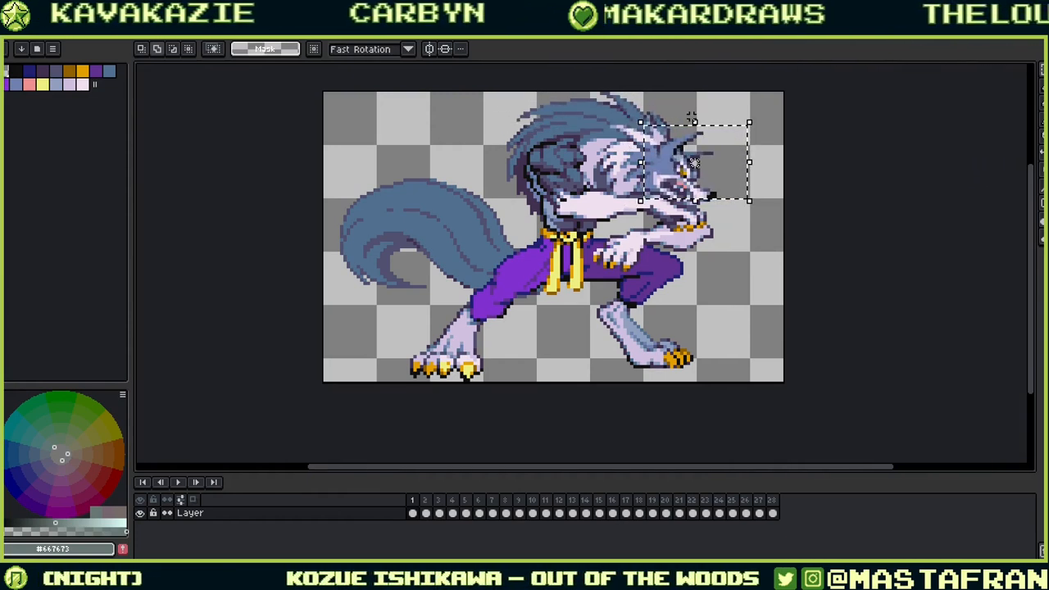
key(ctrl+d)
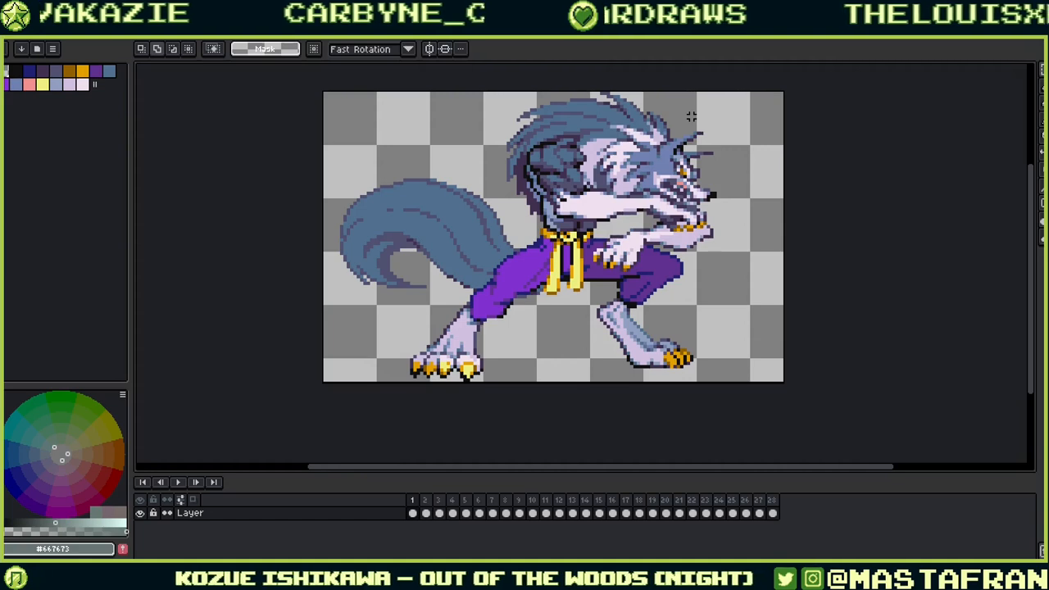
Step: Flip back and forth between frames 1 and 2 and back to frame 28 to compare the werewolf's pose
key(Left)
key(Left)
key(Right)
key(Right)
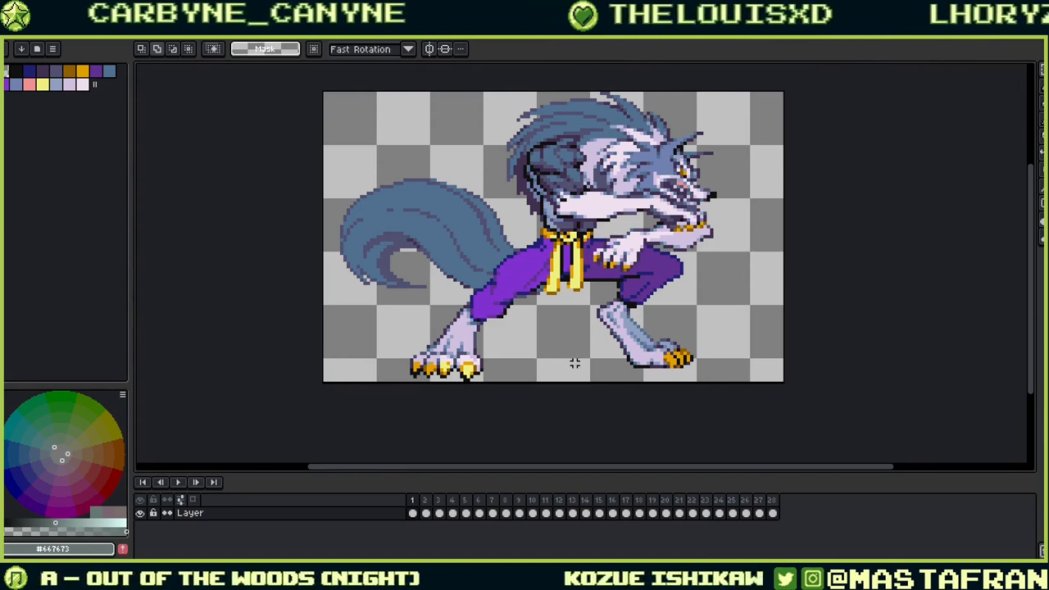
key(Right)
key(Left)
key(Right)
key(Left)
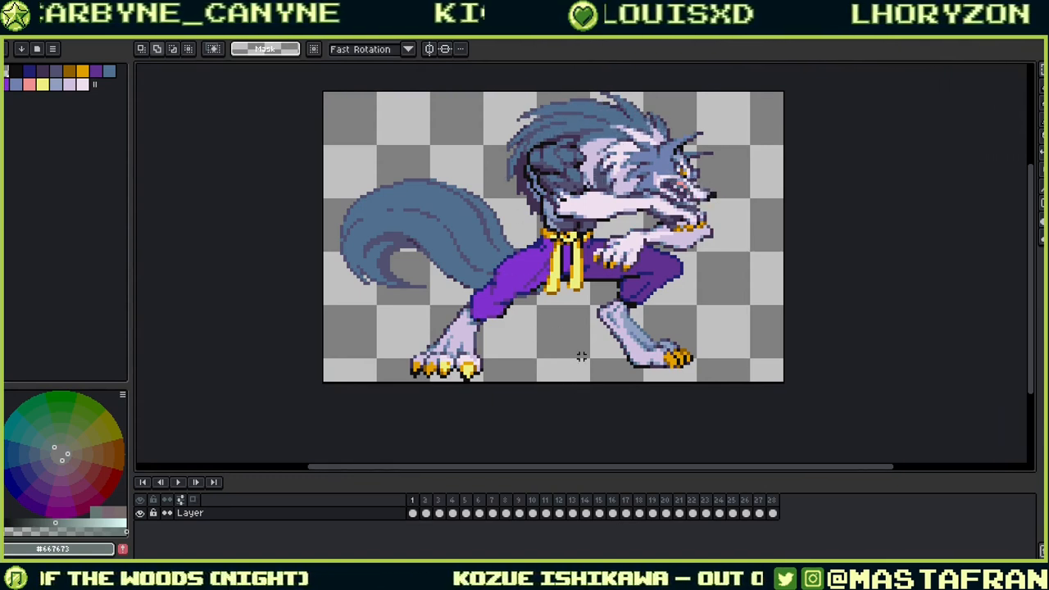
key(Right)
key(Left)
key(Left)
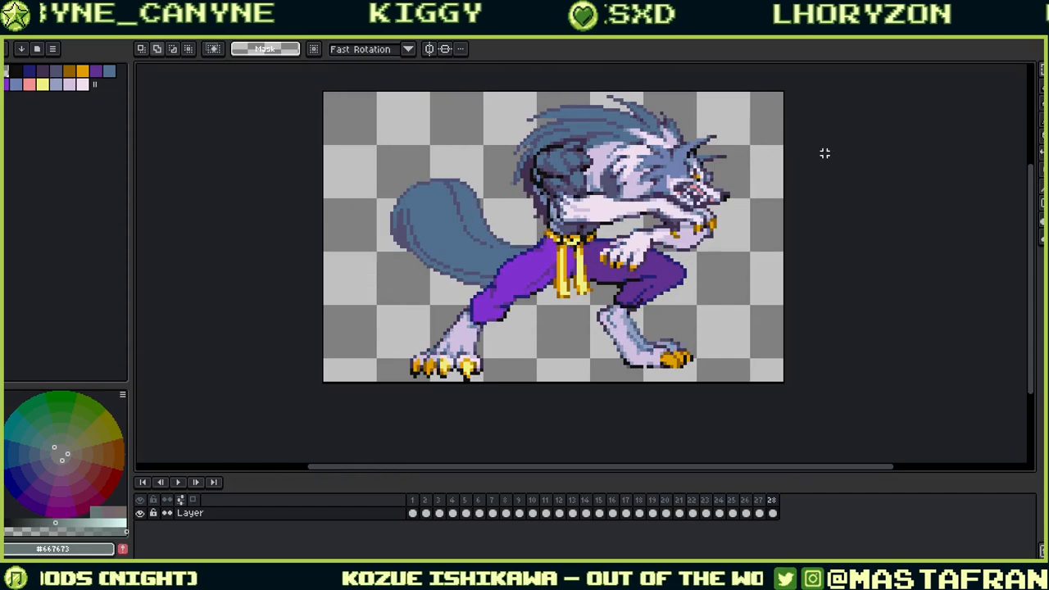
key(Right)
key(Right)
key(Left)
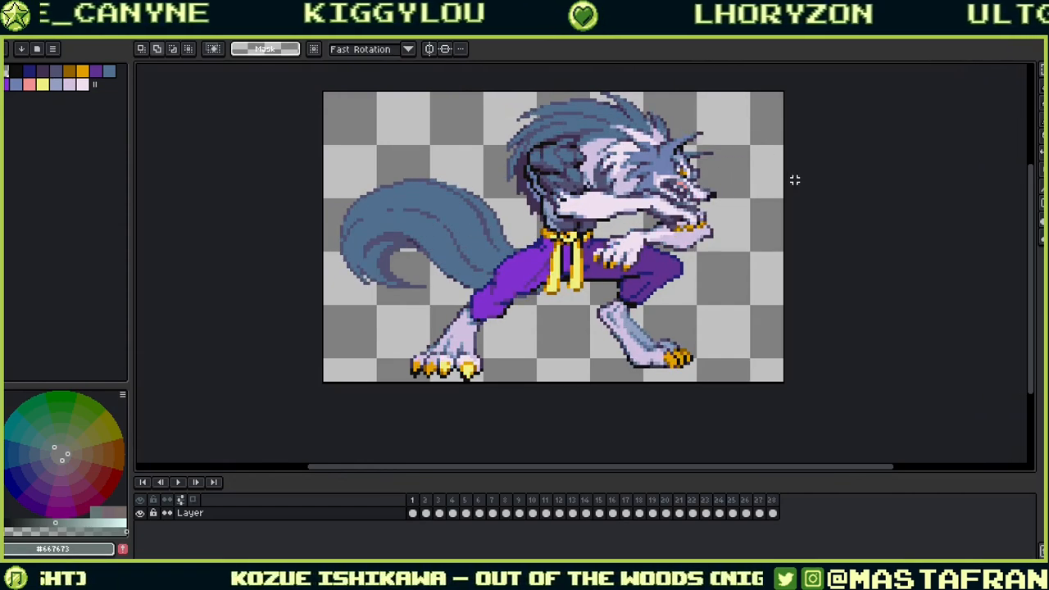
key(Right)
key(Left)
key(Right)
key(Left)
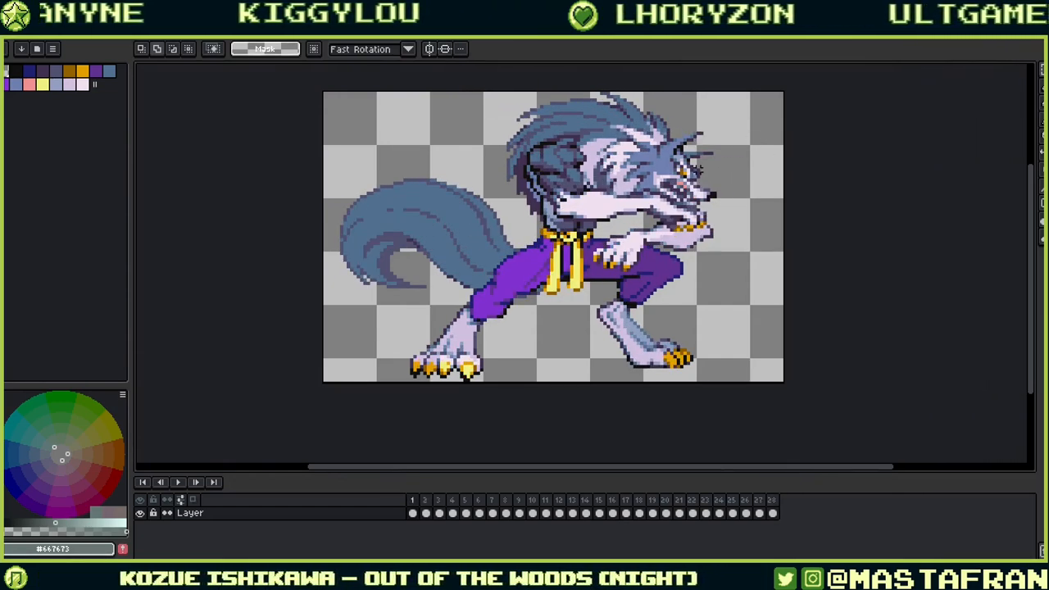
Step: Step back to frame 27 and forward through the loop point to frame 2 to examine how the cycle connects
key(Left)
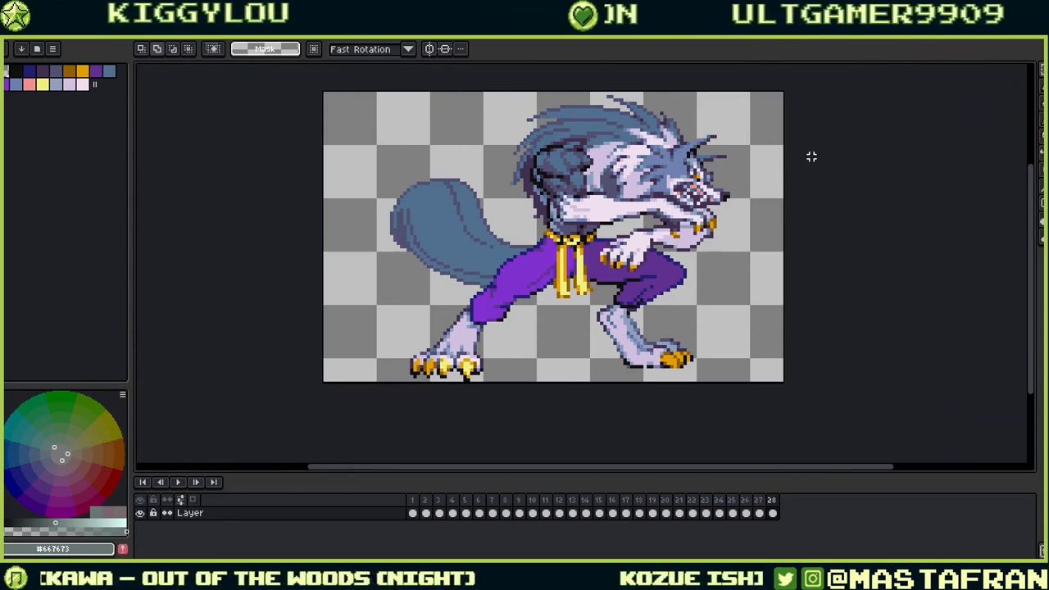
key(Left)
key(Right)
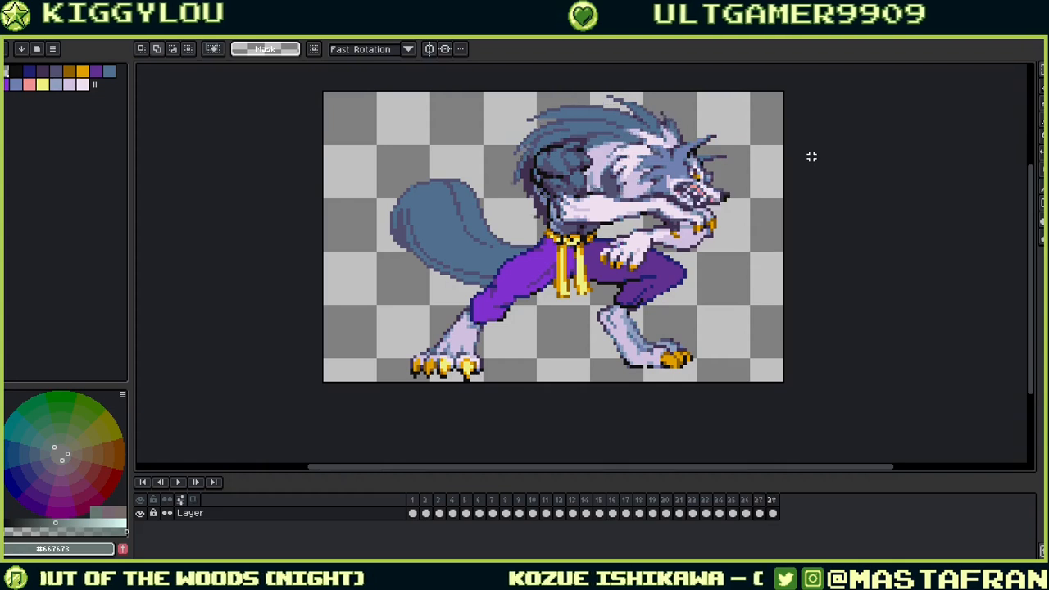
key(Right)
key(Right)
key(Left)
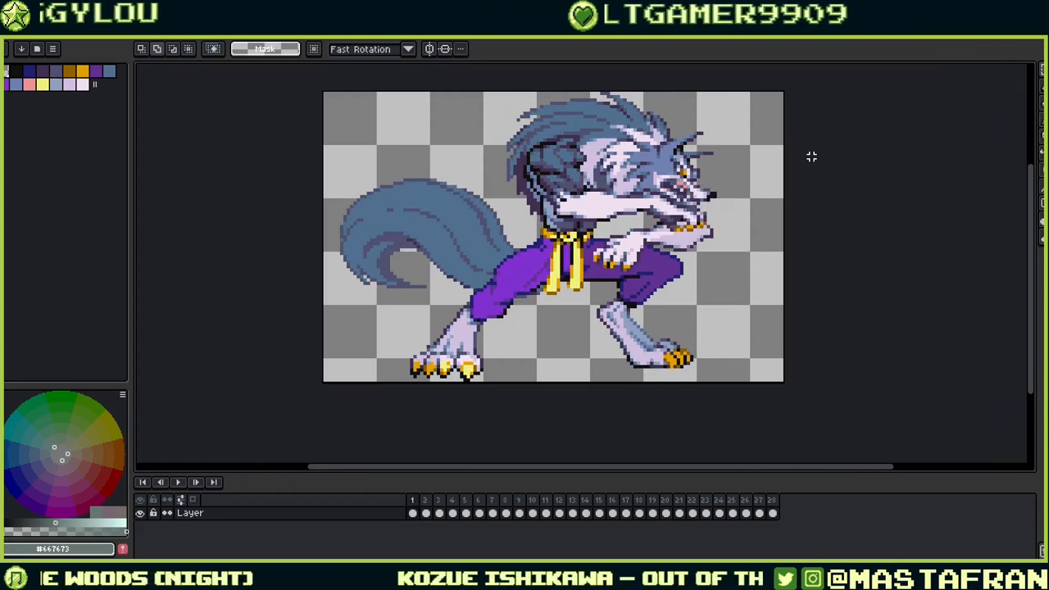
key(Right)
key(Left)
key(Right)
Step: Alternate between frames 2 and 3 to compare the positions of the werewolf's head, mane, arms and tail
key(Right)
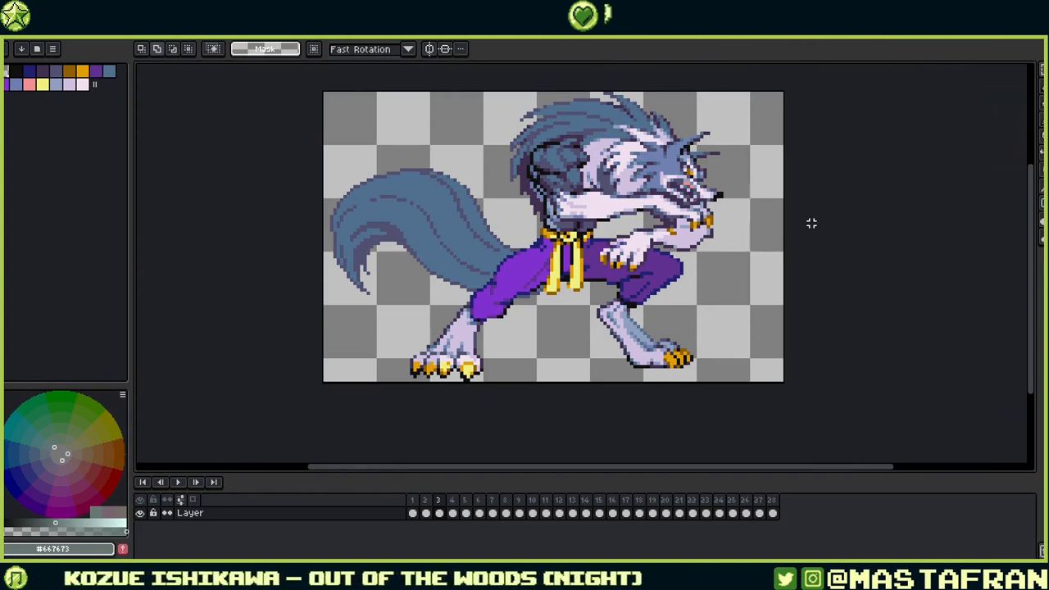
key(Left)
key(Right)
key(Left)
key(Right)
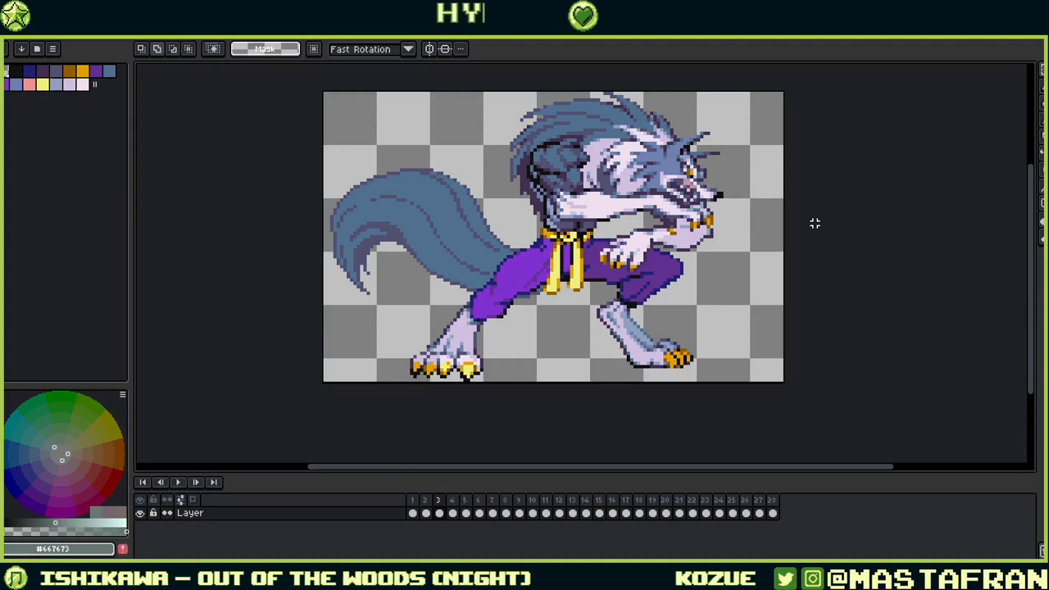
key(Left)
key(Right)
key(Left)
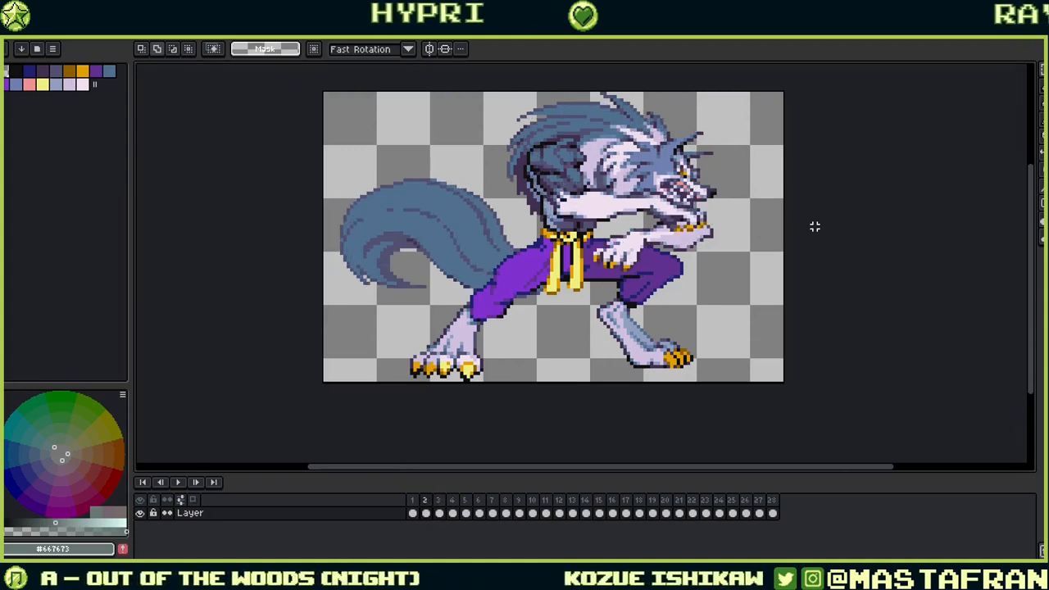
key(Right)
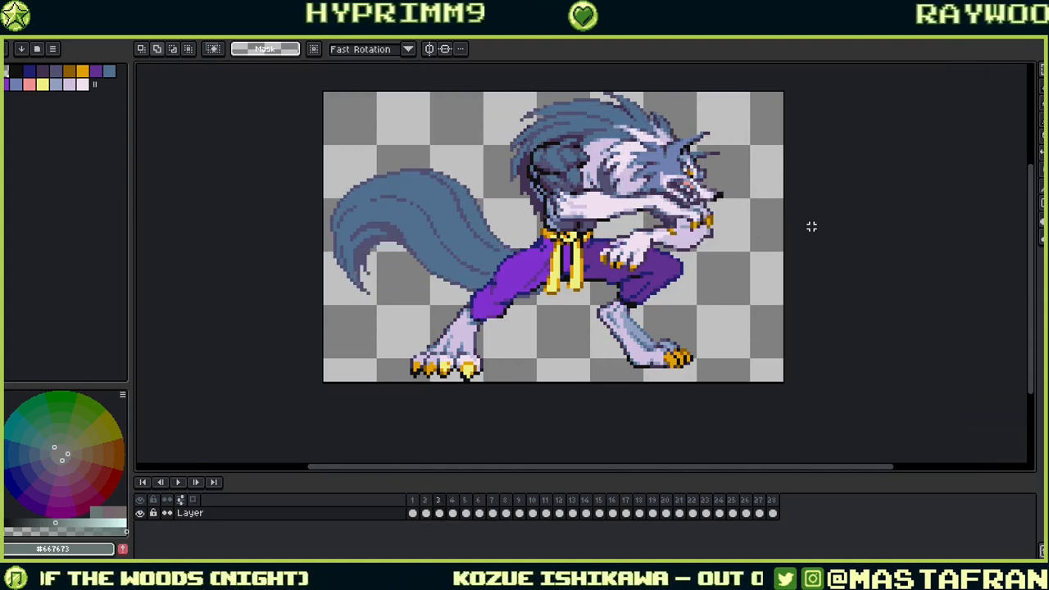
key(Left)
key(Right)
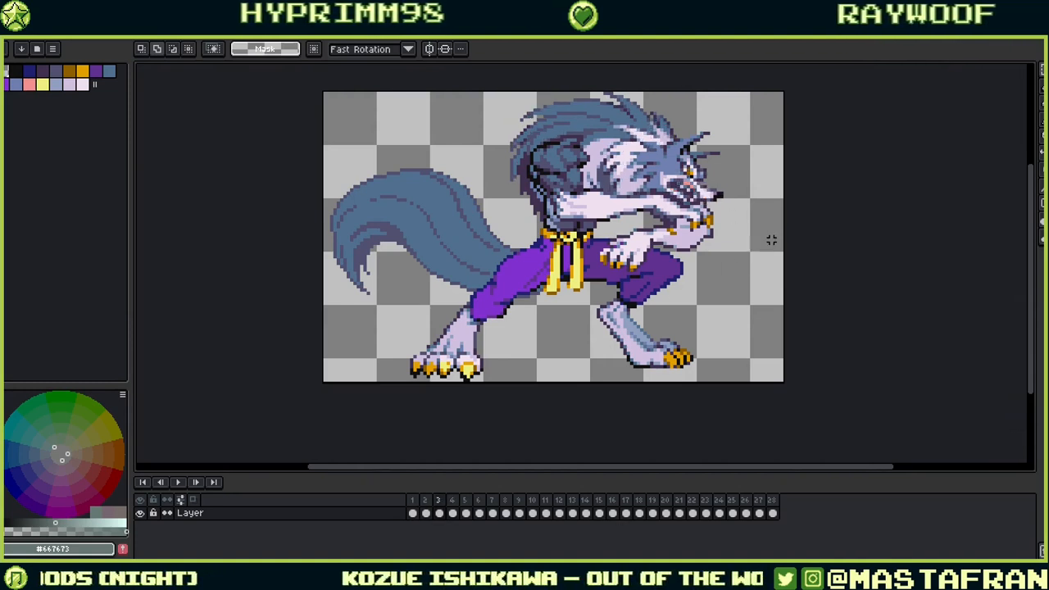
Step: Compare frames 3 and 4, advance to frame 6, and return to frame 2 to study the early body movement
key(Right)
key(Left)
key(Right)
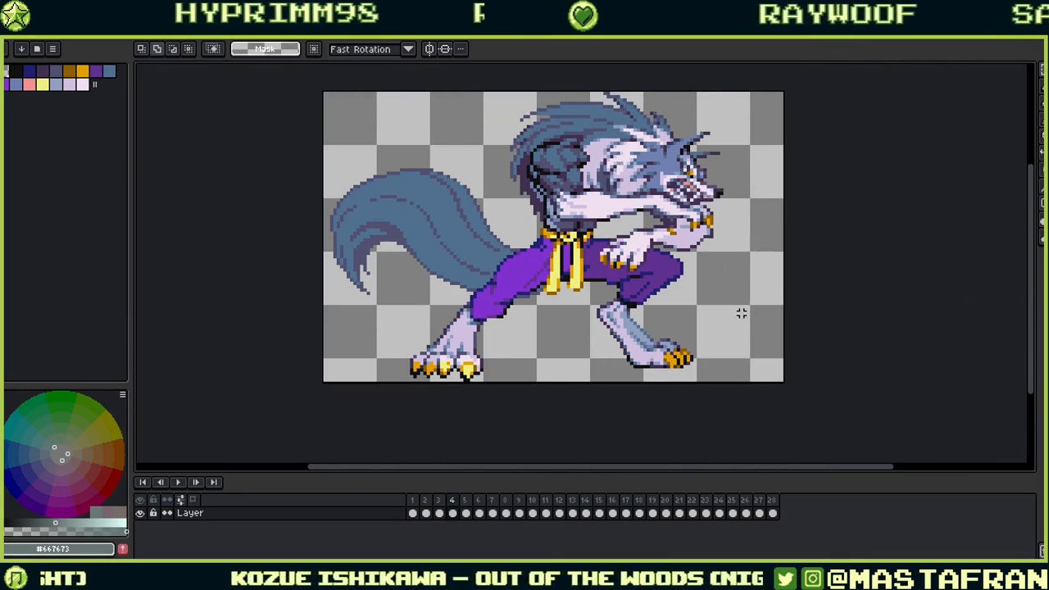
key(Right)
key(Right)
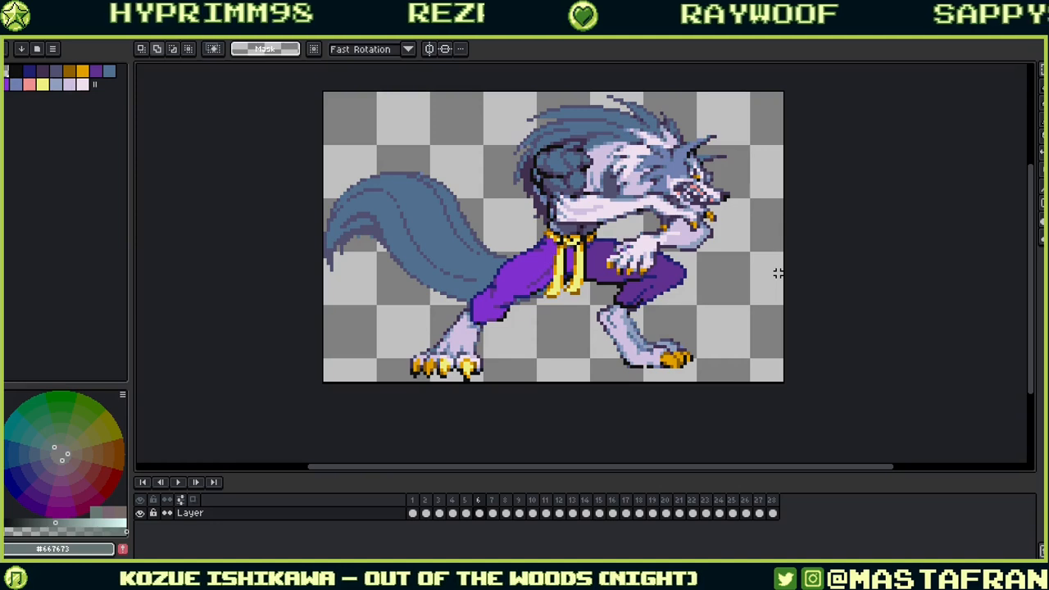
key(Left)
key(Left)
key(Left)
key(Left)
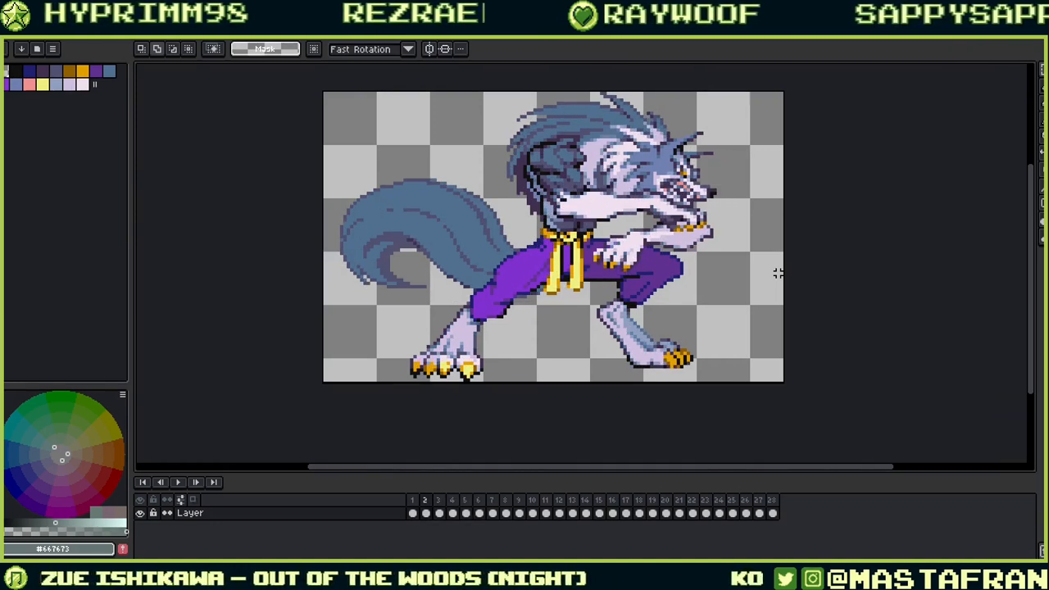
Step: Step from frame 1 to frame 11 to follow the forward motion of the werewolf's body, arms and tail
key(Left)
key(Right)
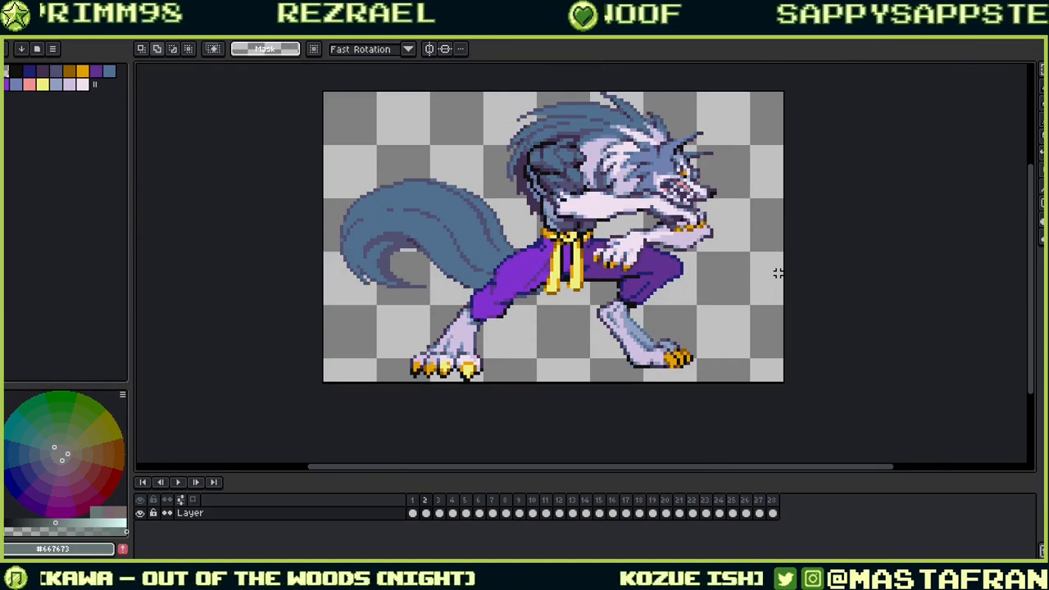
key(Right)
key(Right)
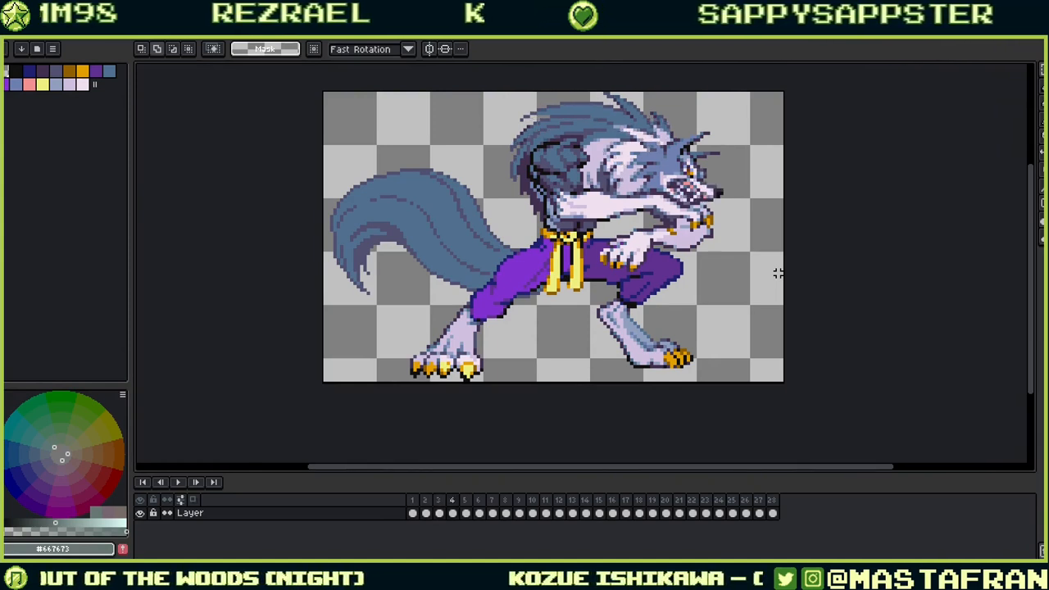
key(Right)
key(Right)
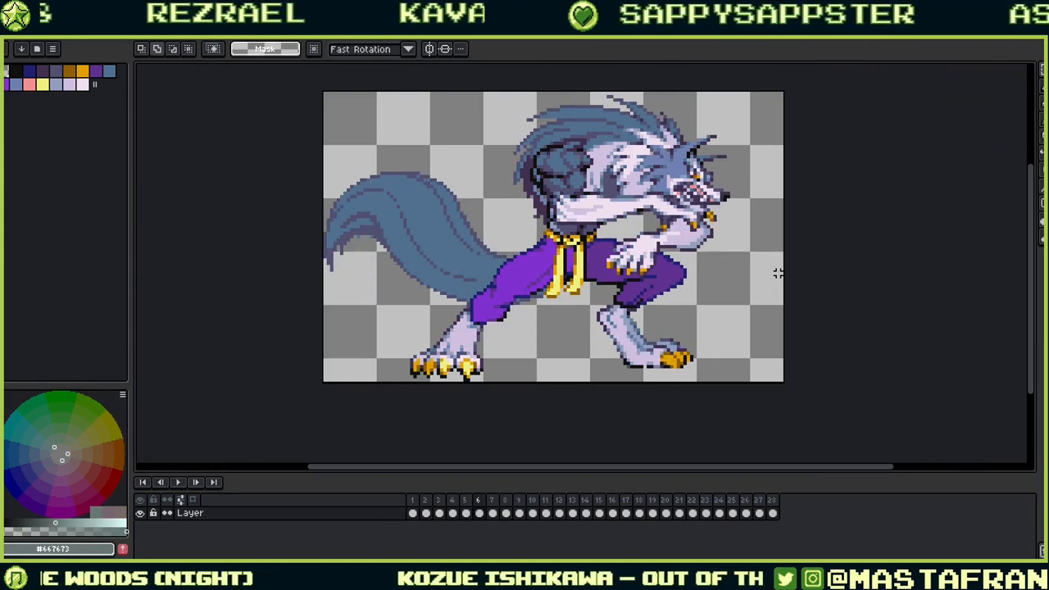
key(Right)
key(Right)
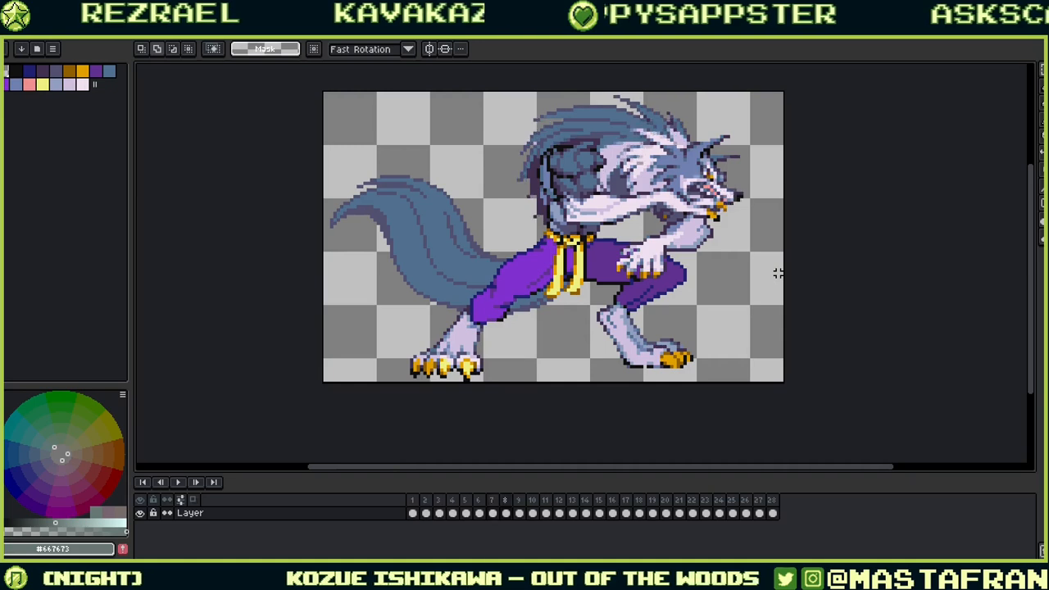
key(Right)
key(Right)
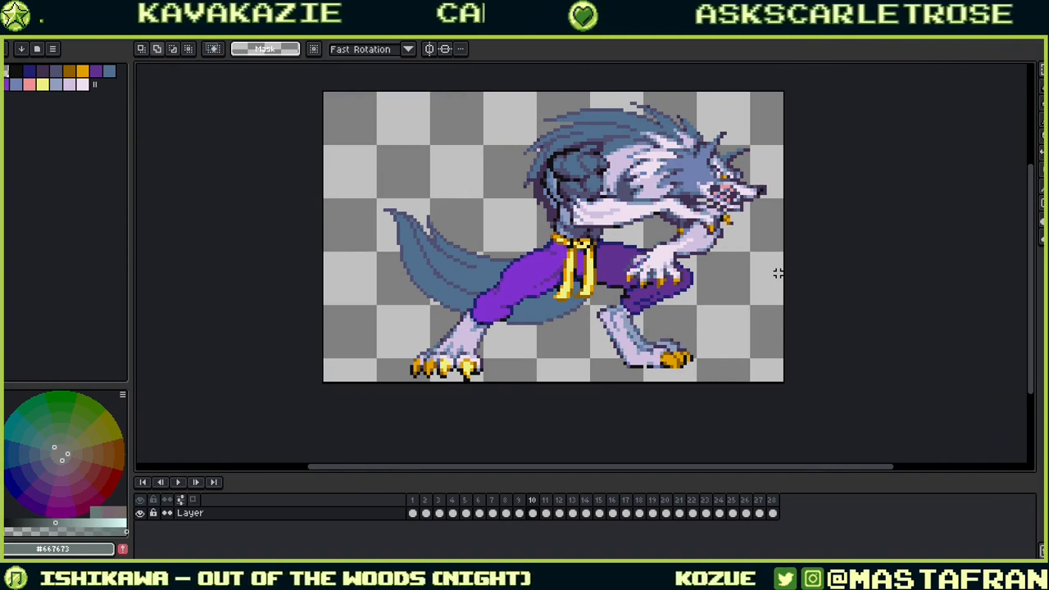
key(Right)
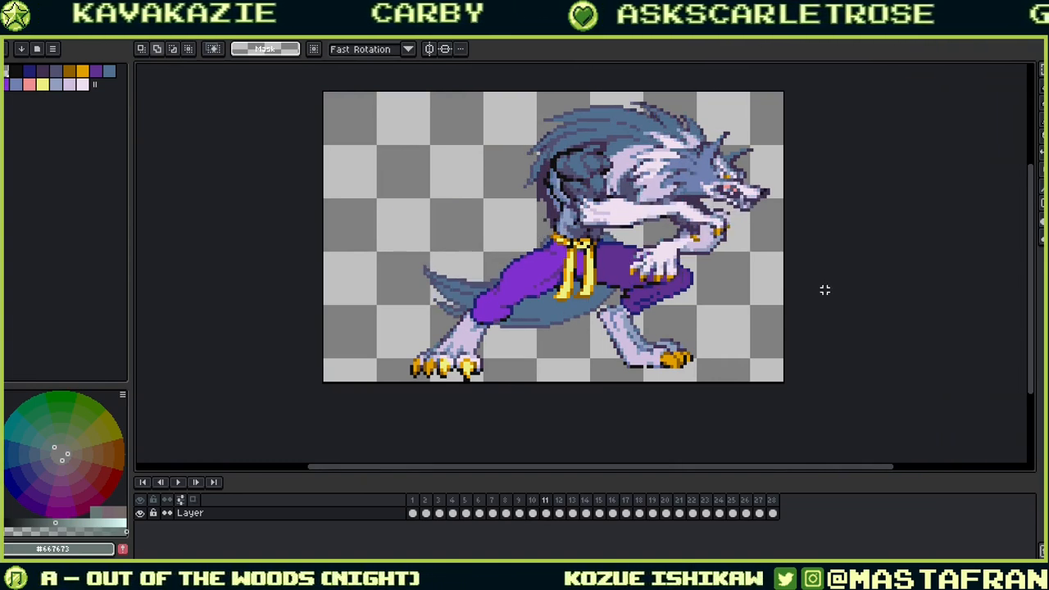
Step: Step through the werewolf animation frame by frame from frame 11 to frame 24, going back over the frames around 17
key(Right)
key(Right)
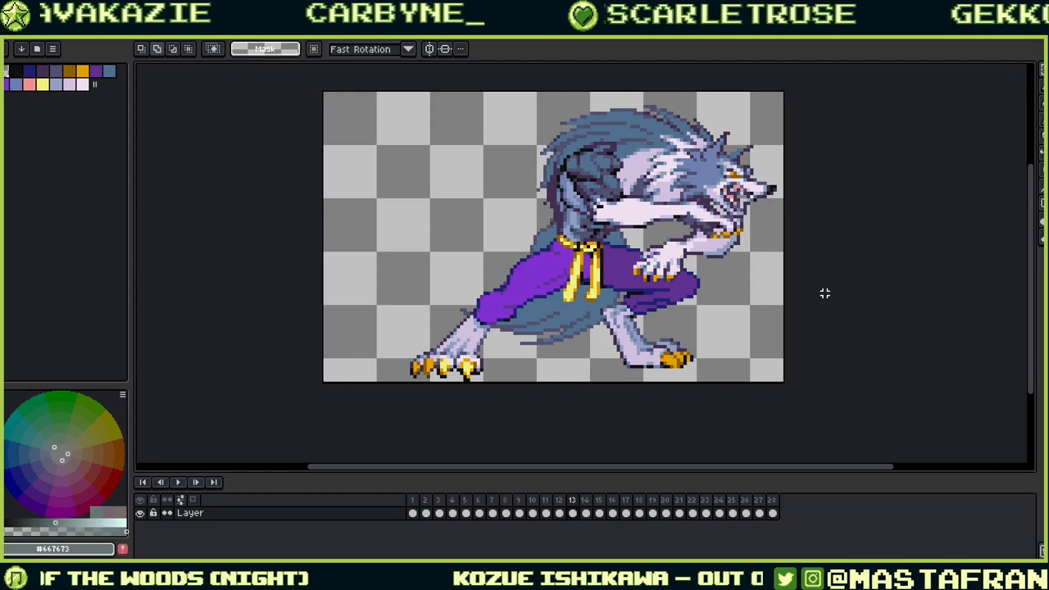
key(Right)
key(Right)
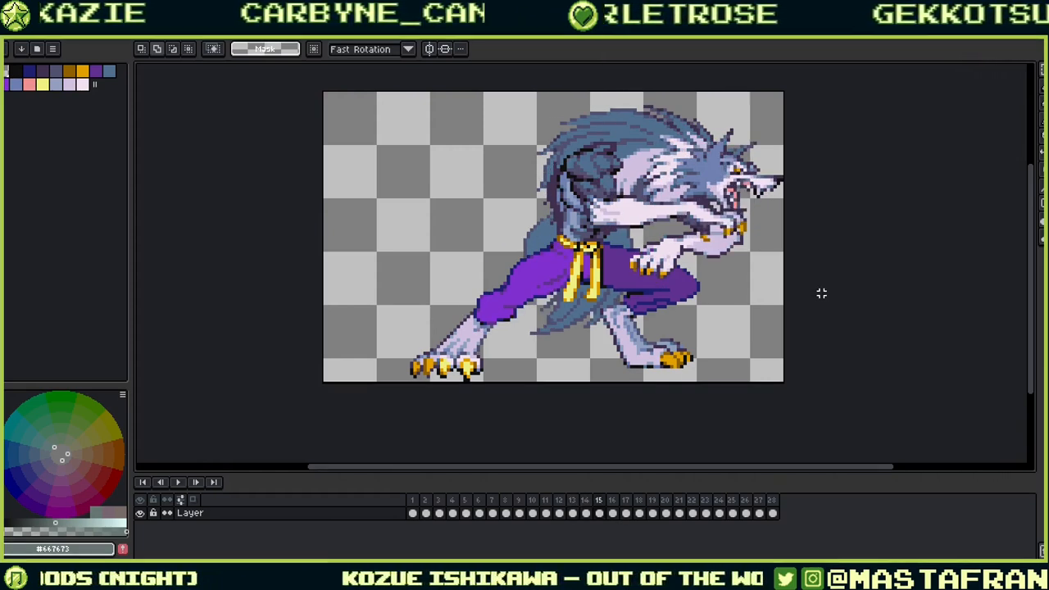
key(Right)
key(Right)
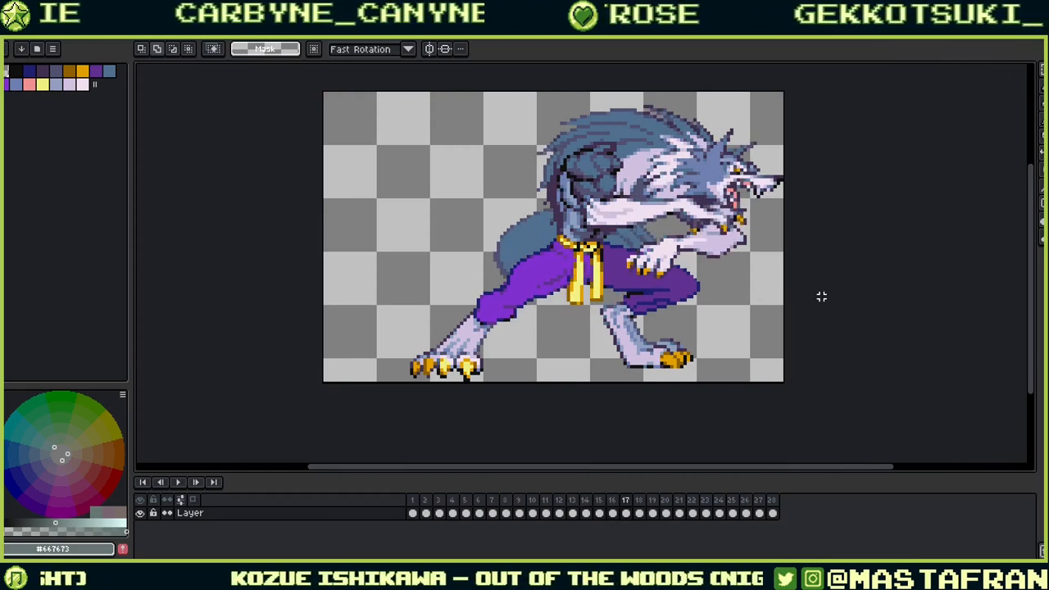
key(Right)
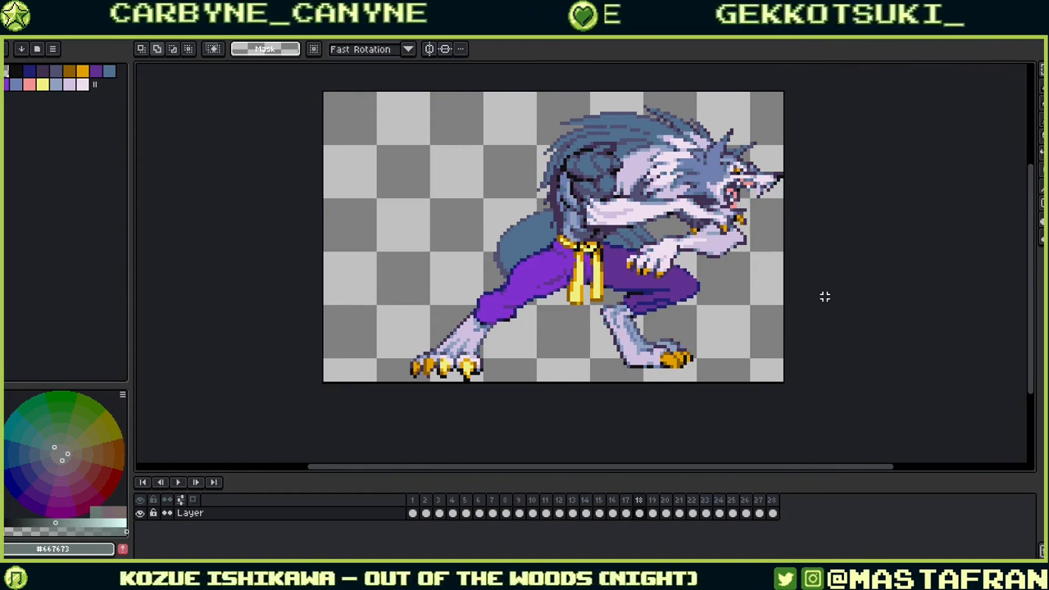
key(Left)
key(Left)
key(Right)
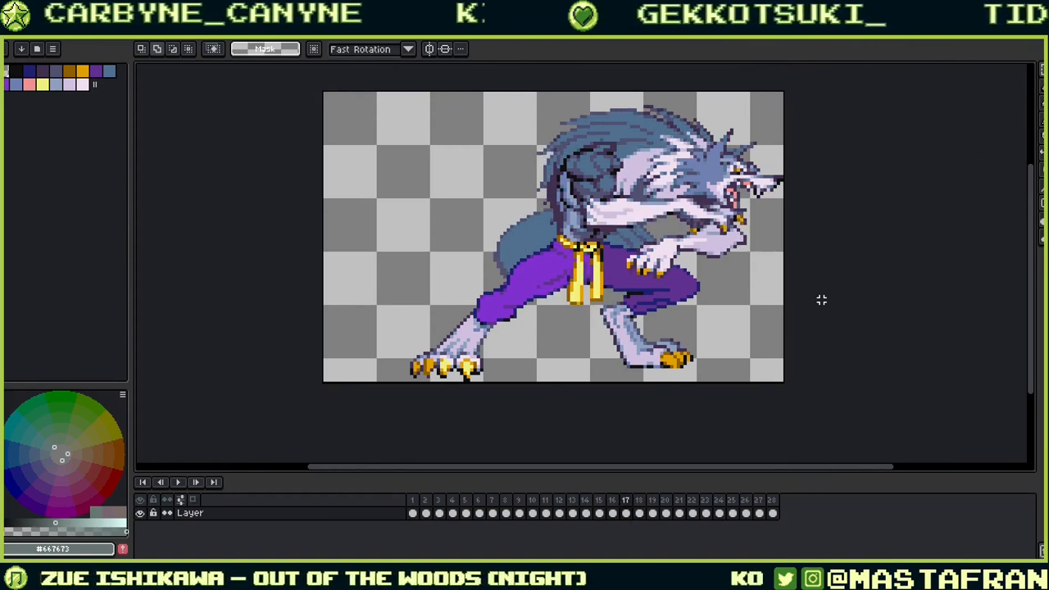
key(Right)
key(Right)
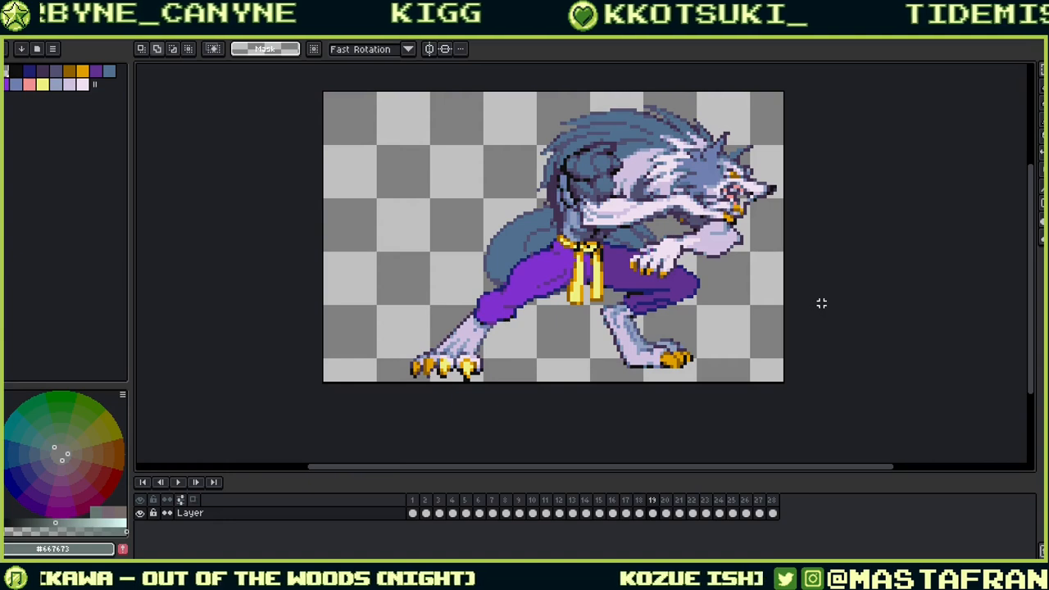
key(Right)
key(Right)
key(Right)
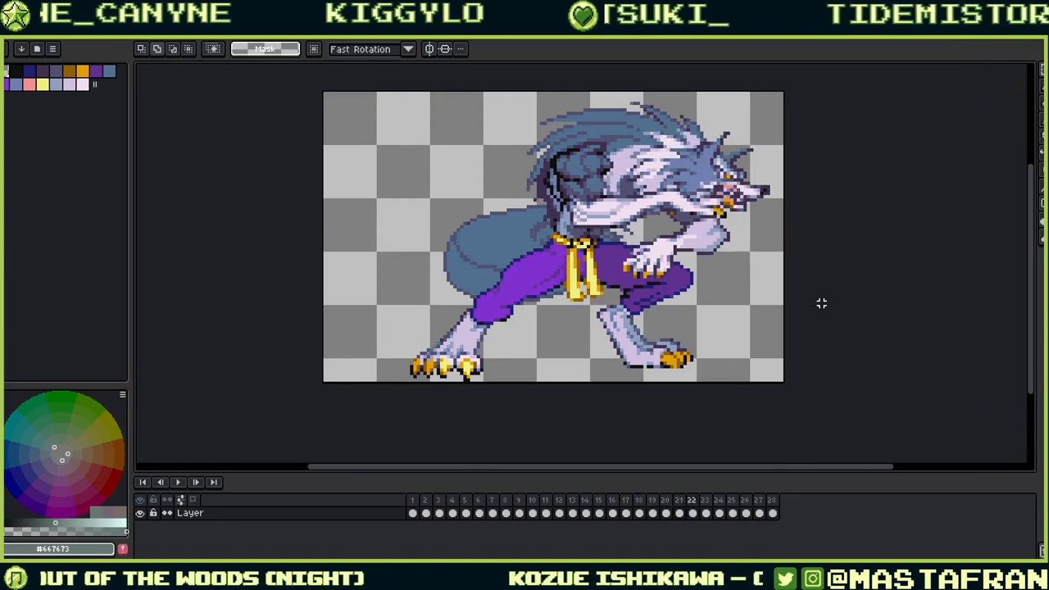
key(Right)
key(Right)
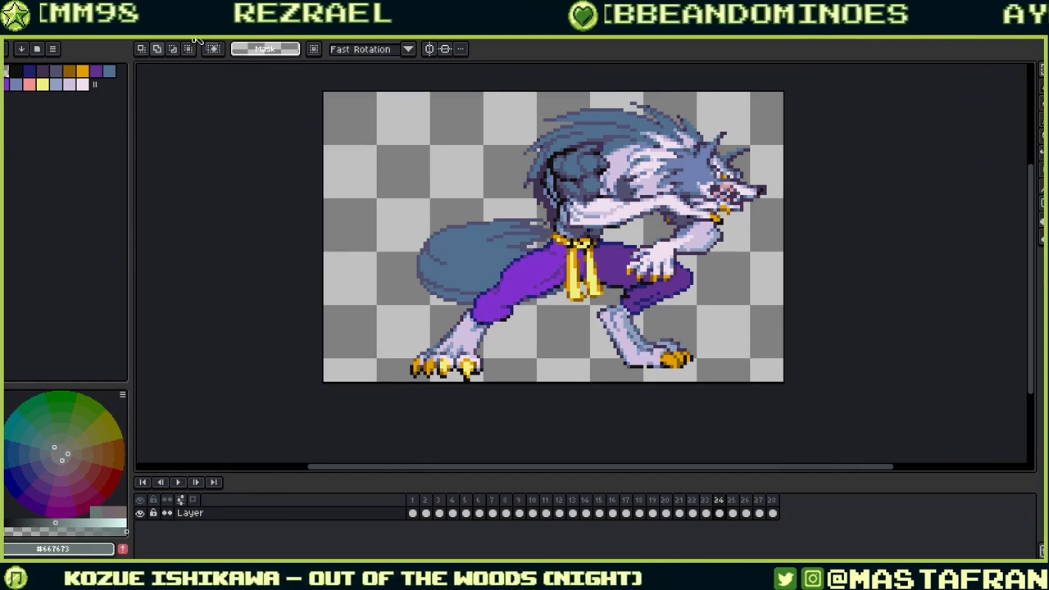
Step: Switch to the Metal Slug 7 article on Wikipedia, expand its Metal Slug games list and open the Metal Slug Tactics article
key(ctrl+Tab)
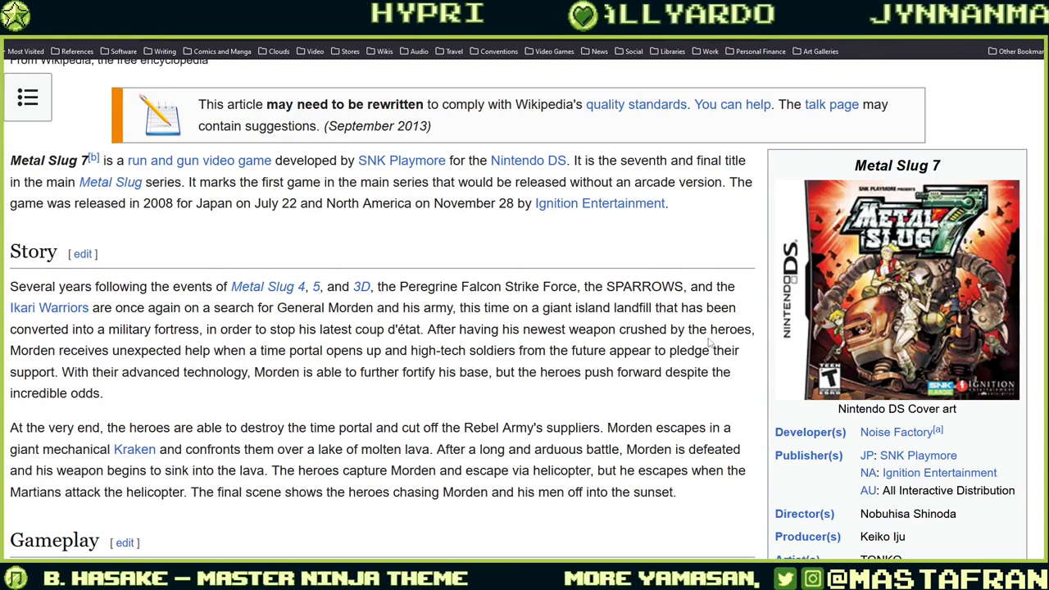
scroll(713, 336, down, 5)
scroll(719, 325, down, 5)
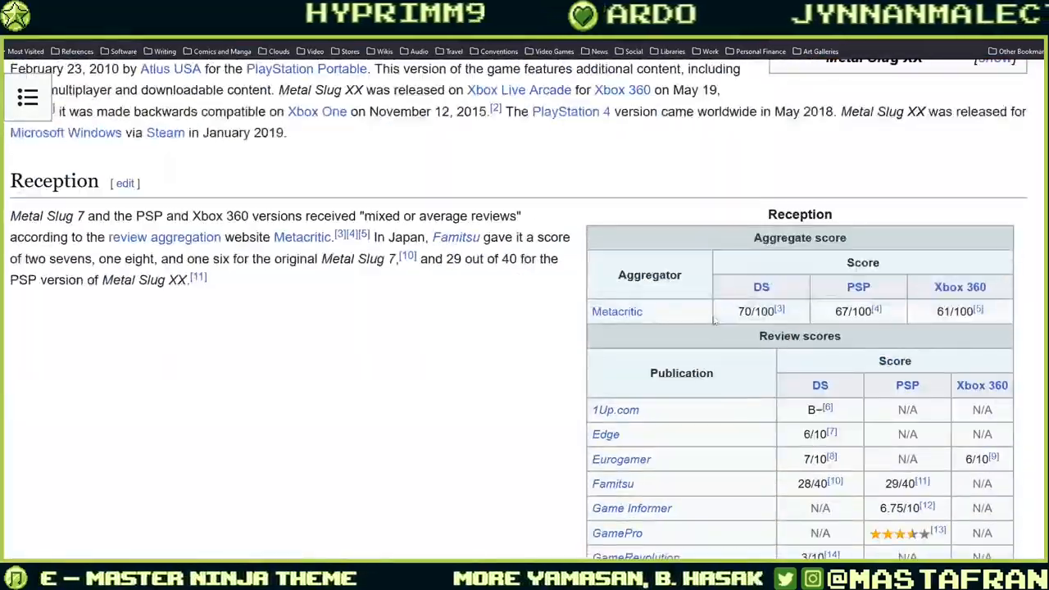
scroll(565, 312, down, 6)
scroll(565, 312, down, 15)
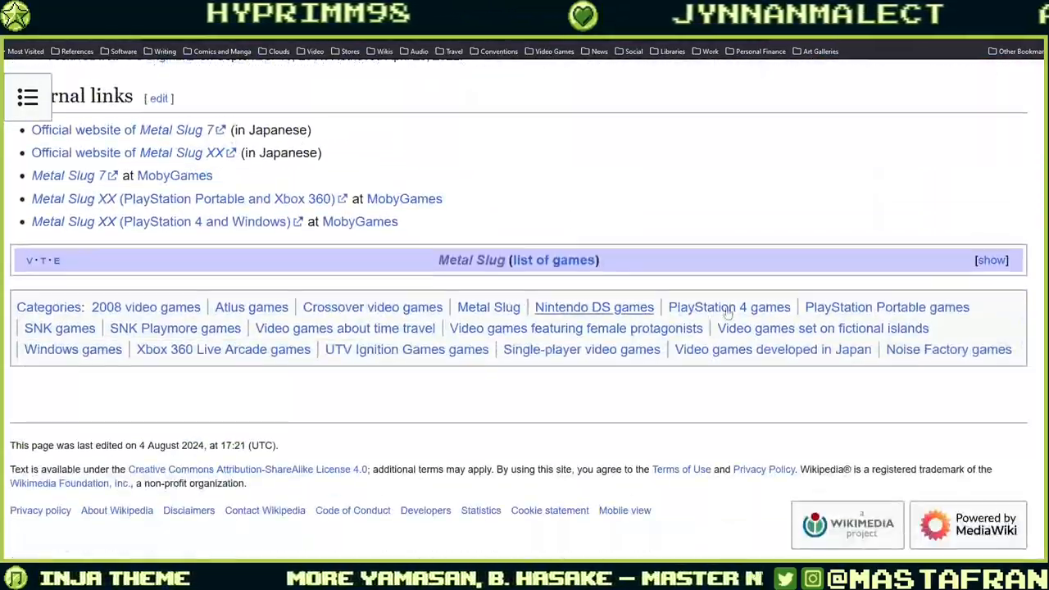
click(984, 262)
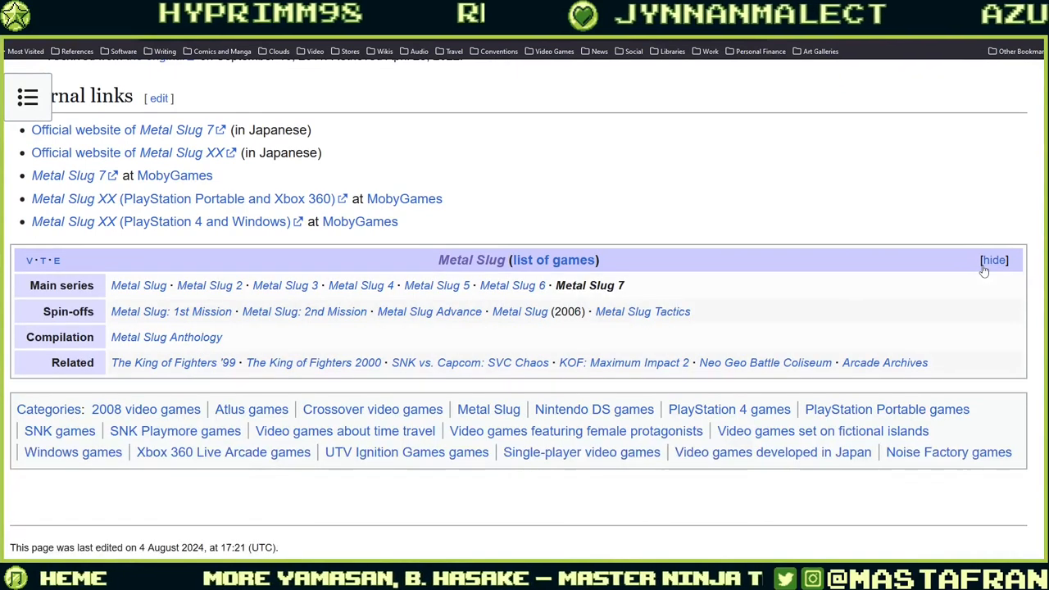
click(644, 313)
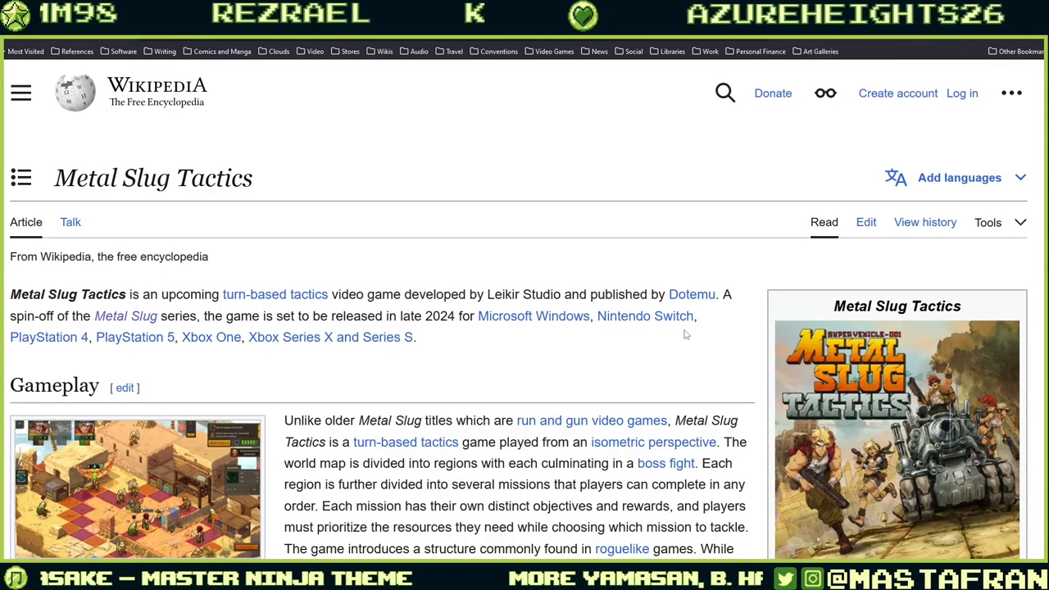
Step: Look through the Metal Slug Tactics article and open the Metal Slug Anthology article from its compilation links
scroll(468, 362, down, 3)
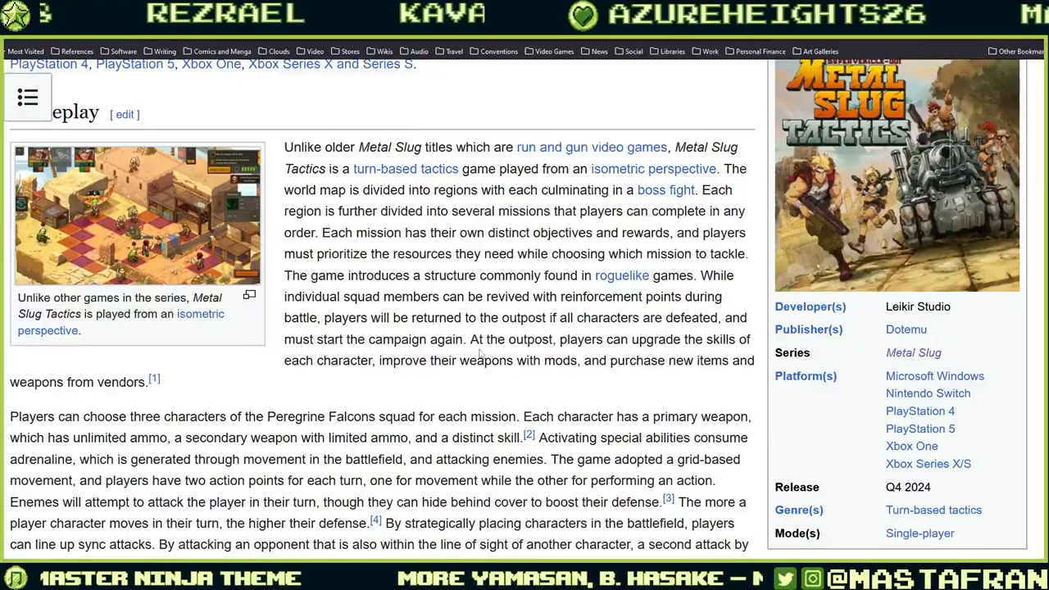
scroll(481, 355, down, 3)
scroll(516, 321, down, 6)
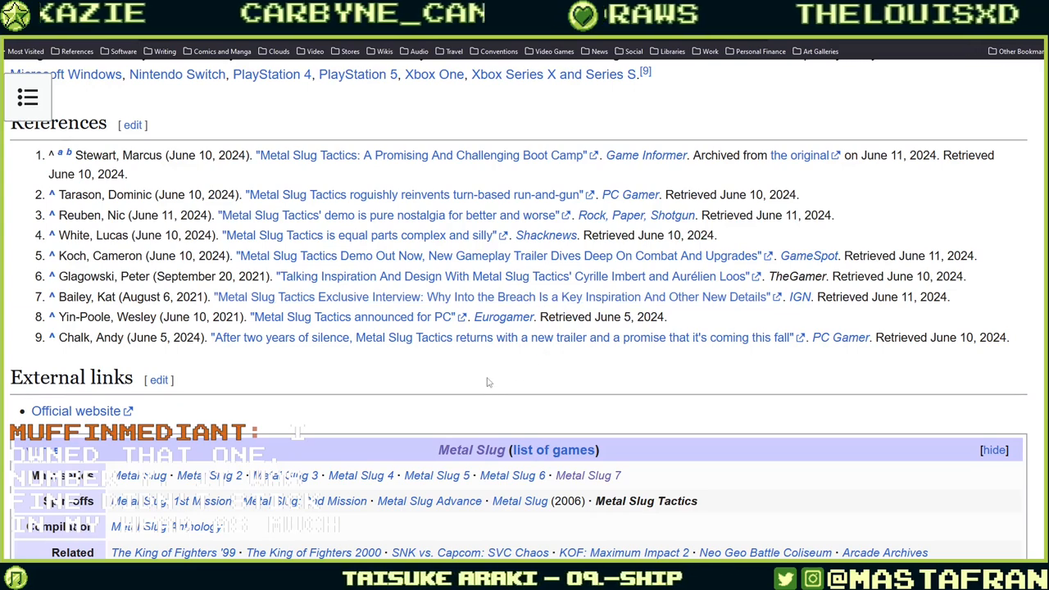
scroll(565, 303, down, 2)
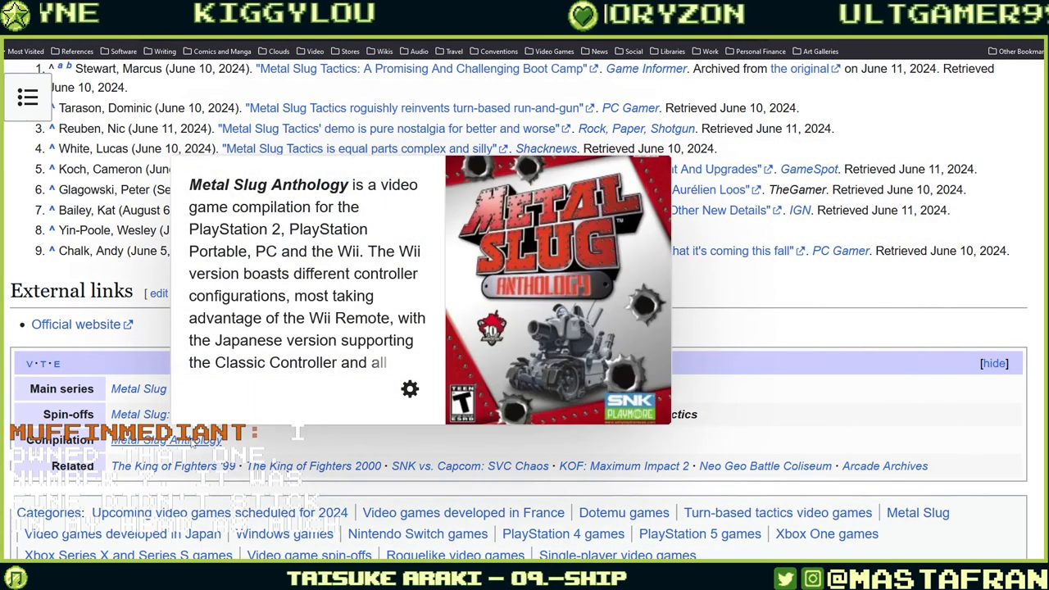
click(194, 444)
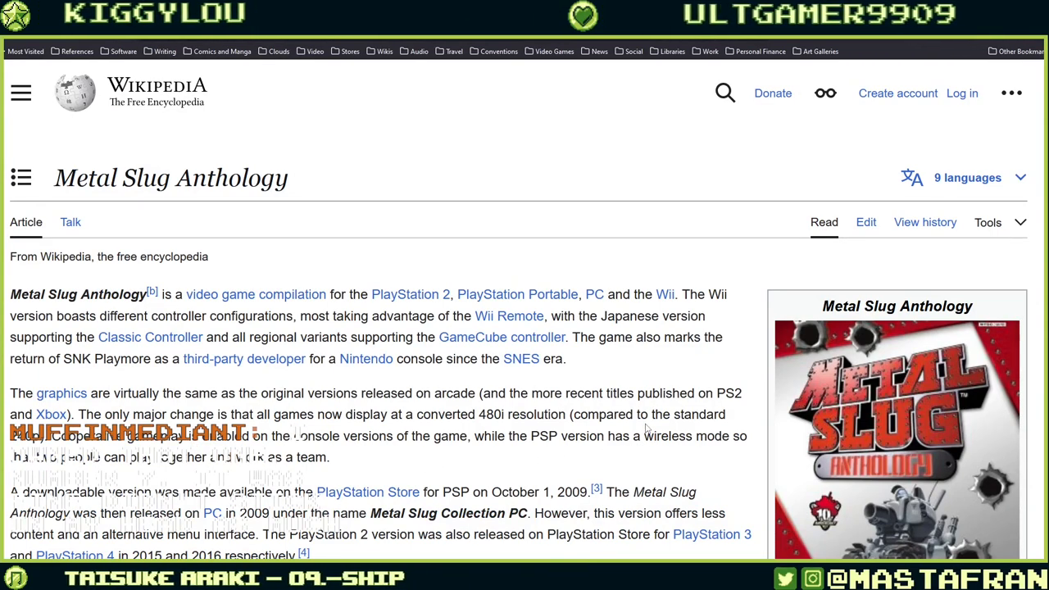
Step: Review the Metal Slug Anthology article to its end and expand the Metal Slug list of related games
scroll(646, 429, down, 2)
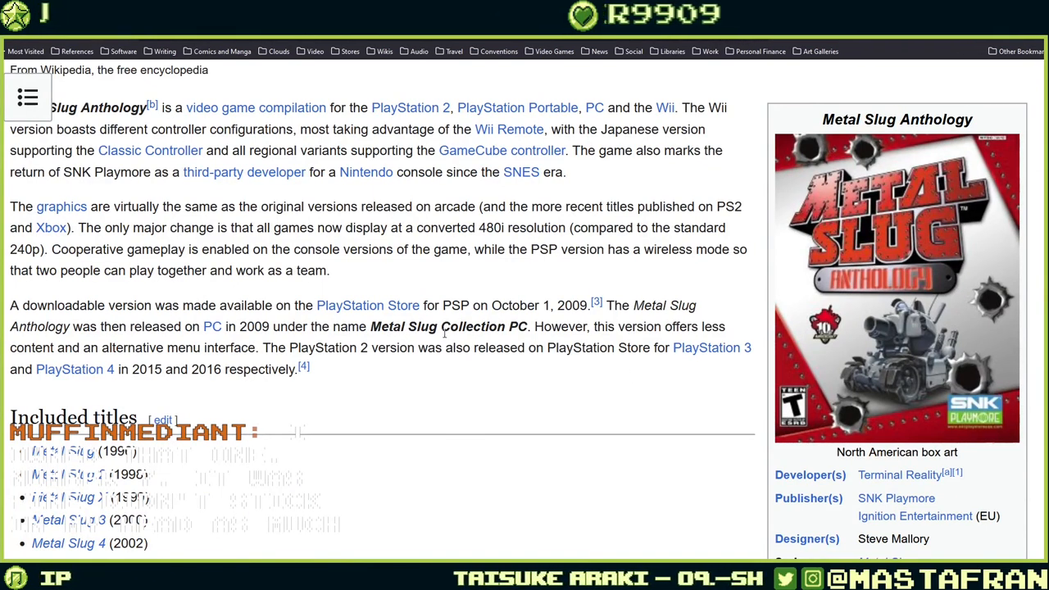
scroll(523, 332, down, 4)
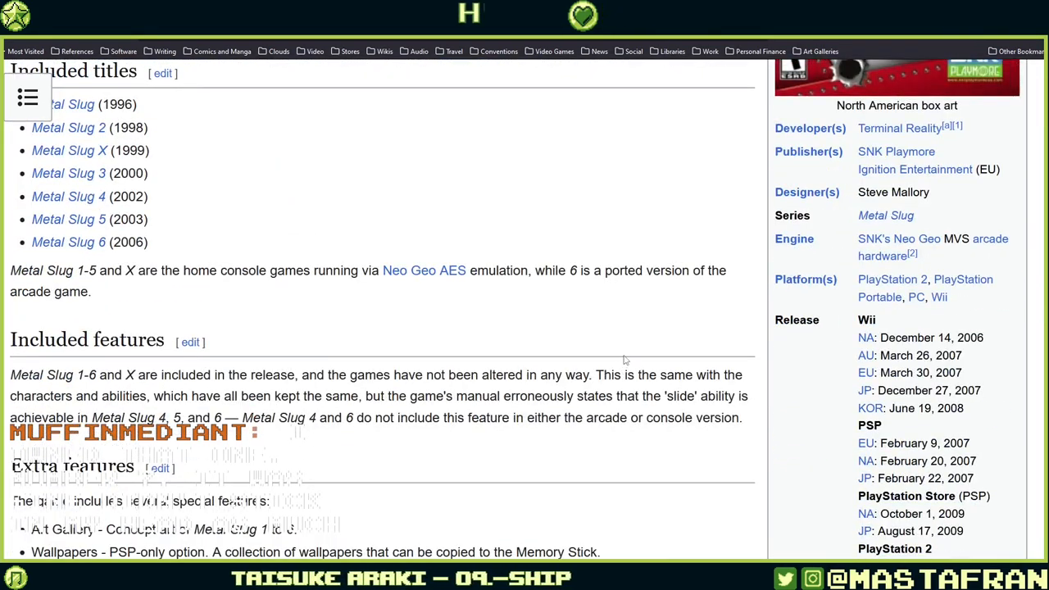
scroll(625, 369, down, 5)
scroll(630, 341, down, 5)
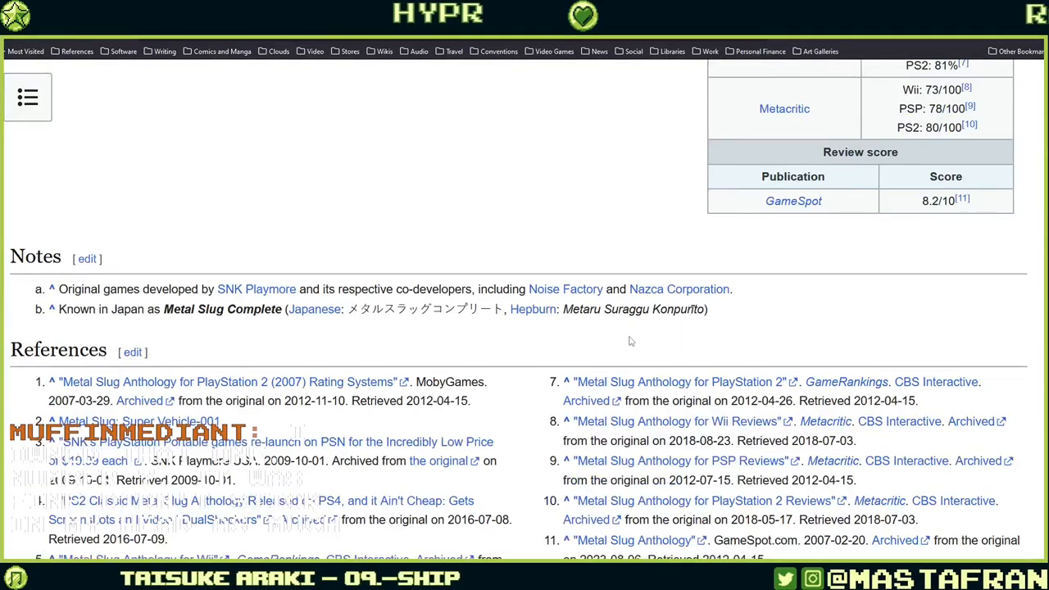
scroll(630, 341, down, 5)
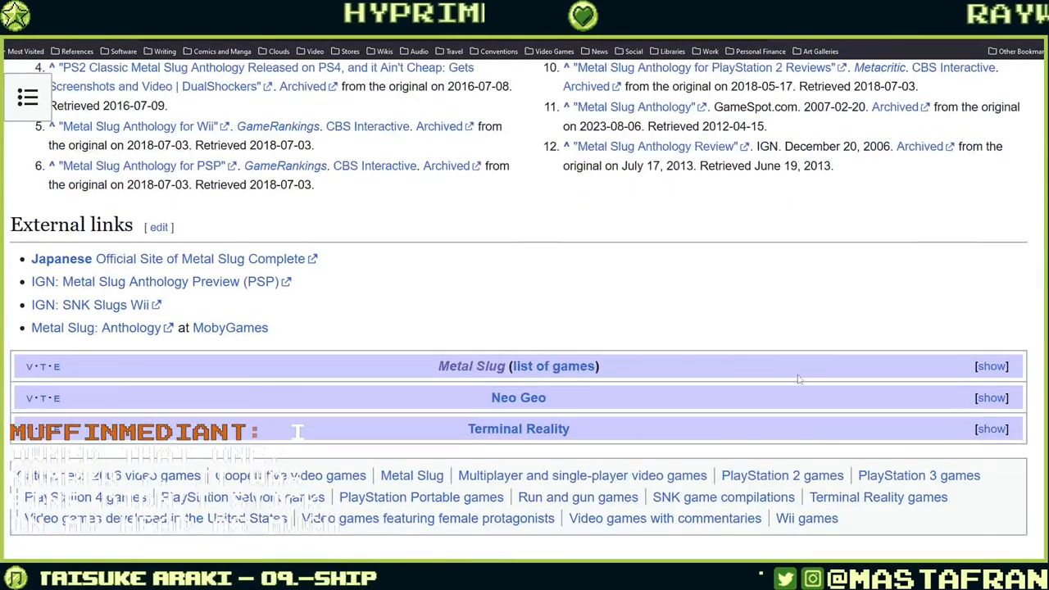
click(992, 367)
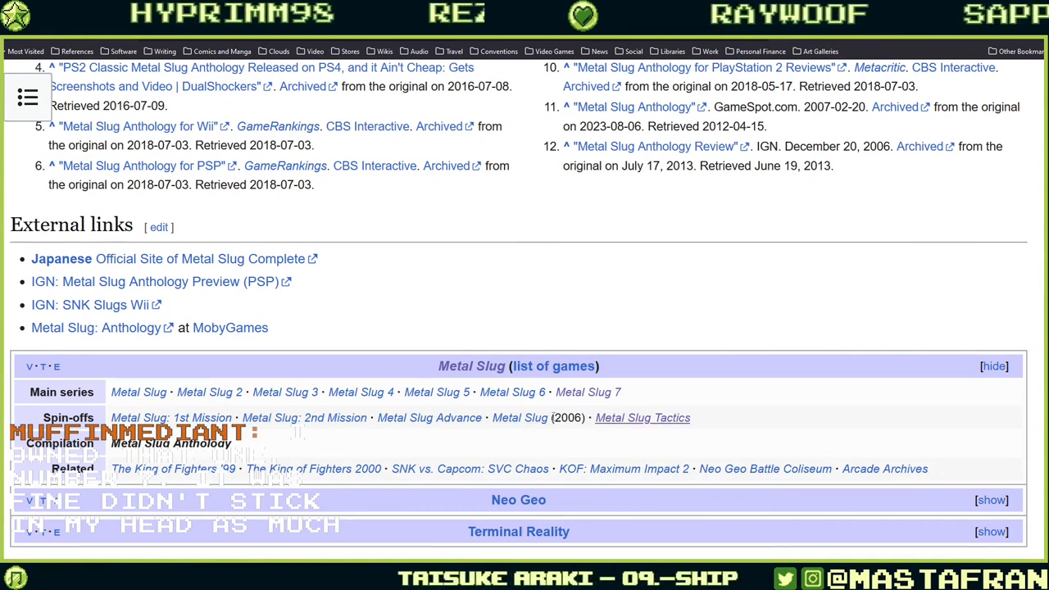
Step: Expand the Neo Geo and Terminal Reality link lists and open the Neo Geo Pocket Color Selection article from the re-releases
click(992, 500)
scroll(979, 475, down, 5)
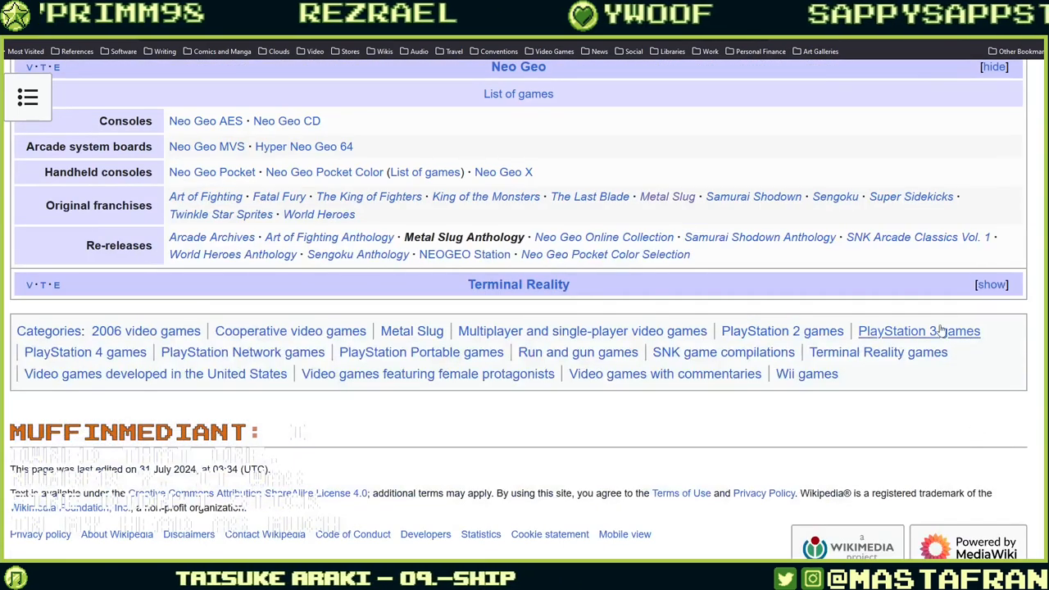
click(993, 285)
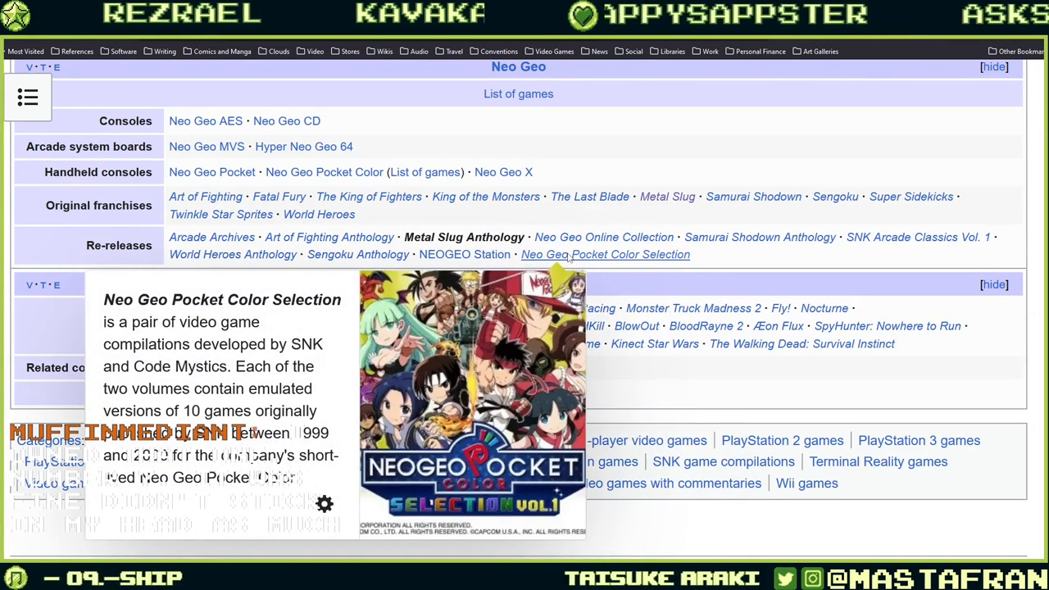
click(569, 255)
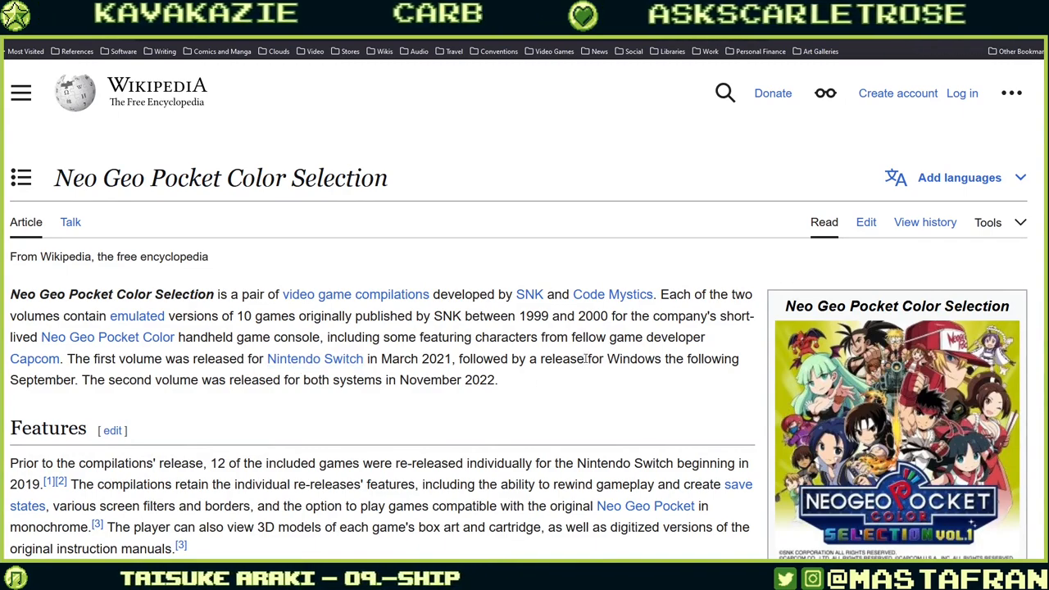
Step: Look through the games in Neo Geo Pocket Color Selection and open the SNK Arcade Classics Vol. 1 article from the re-releases
scroll(587, 358, down, 5)
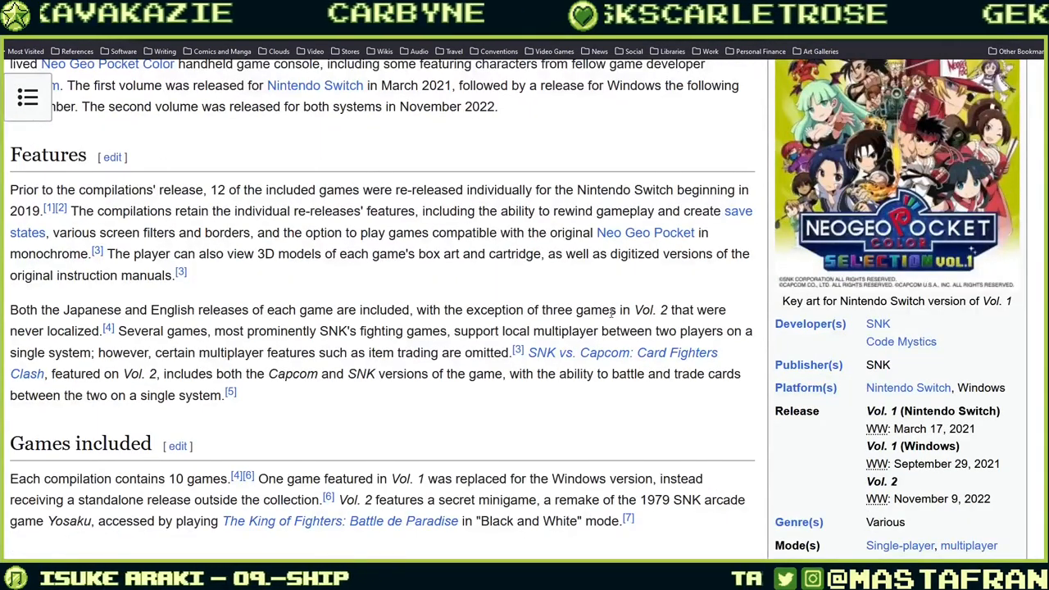
scroll(660, 332, down, 20)
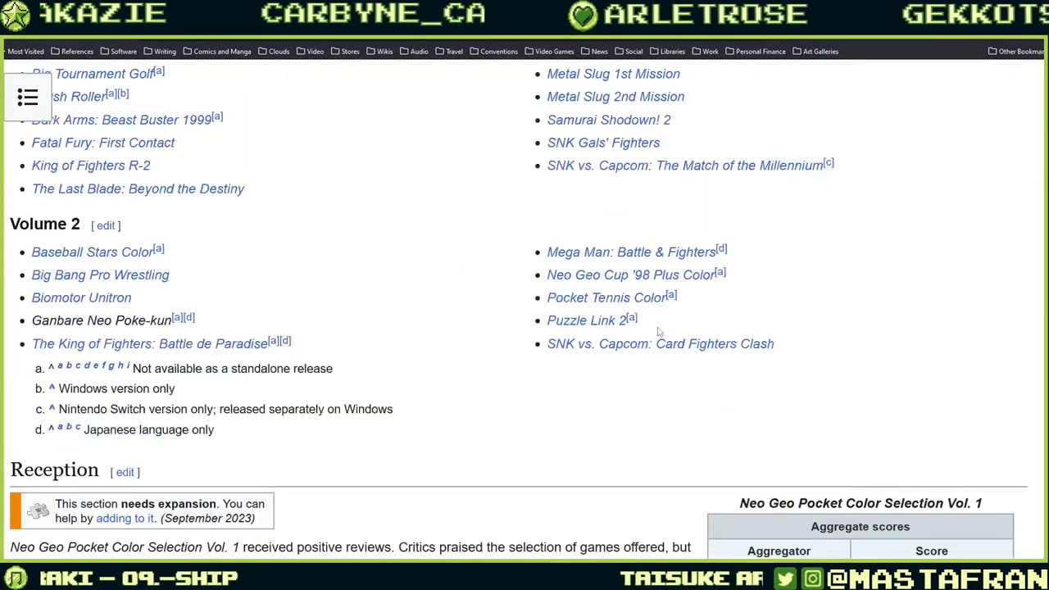
scroll(669, 334, down, 3)
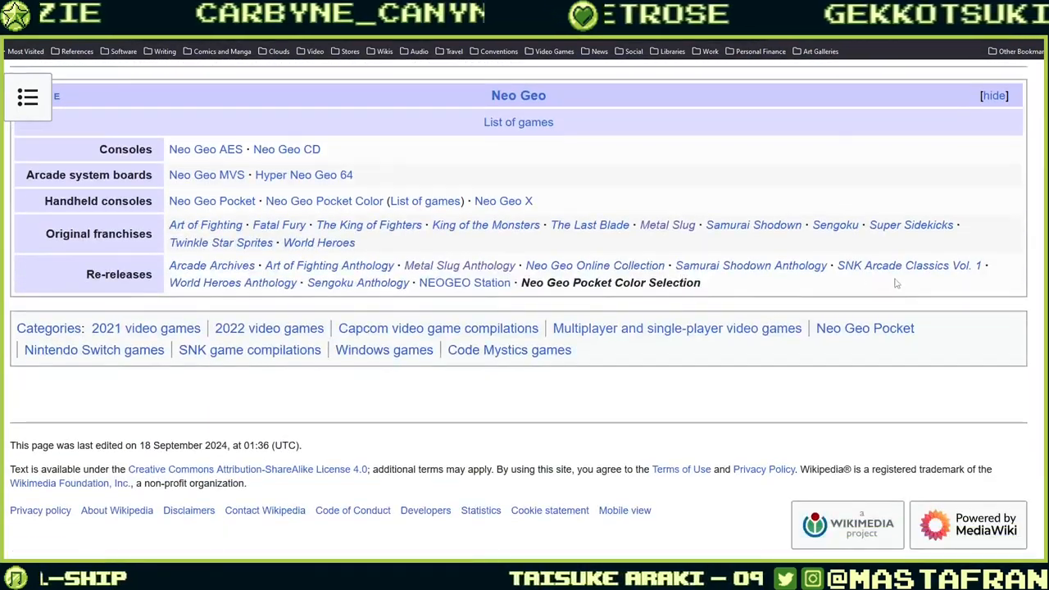
mouse_move(464, 287)
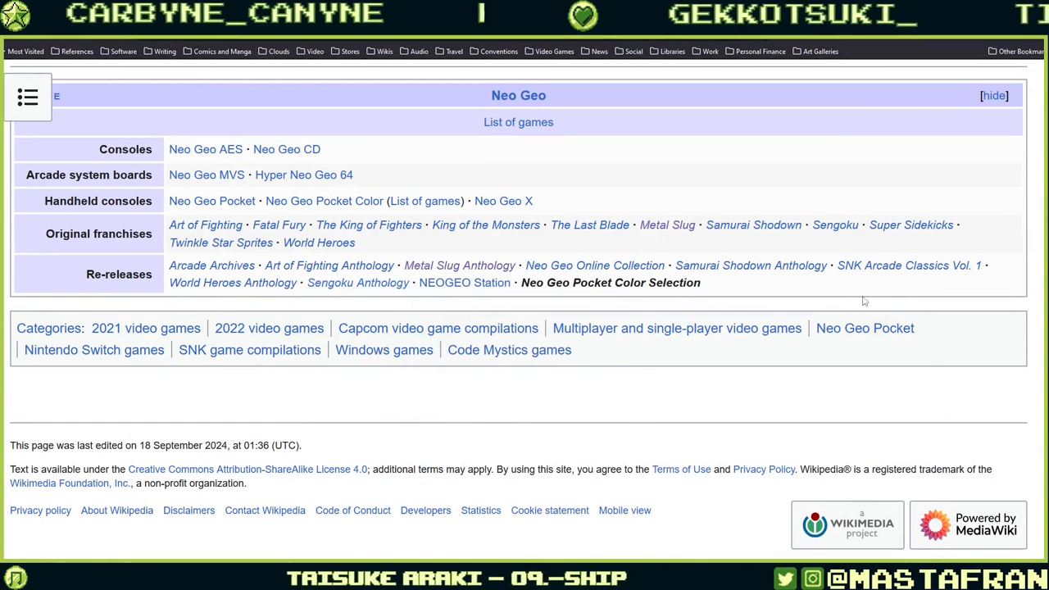
click(918, 267)
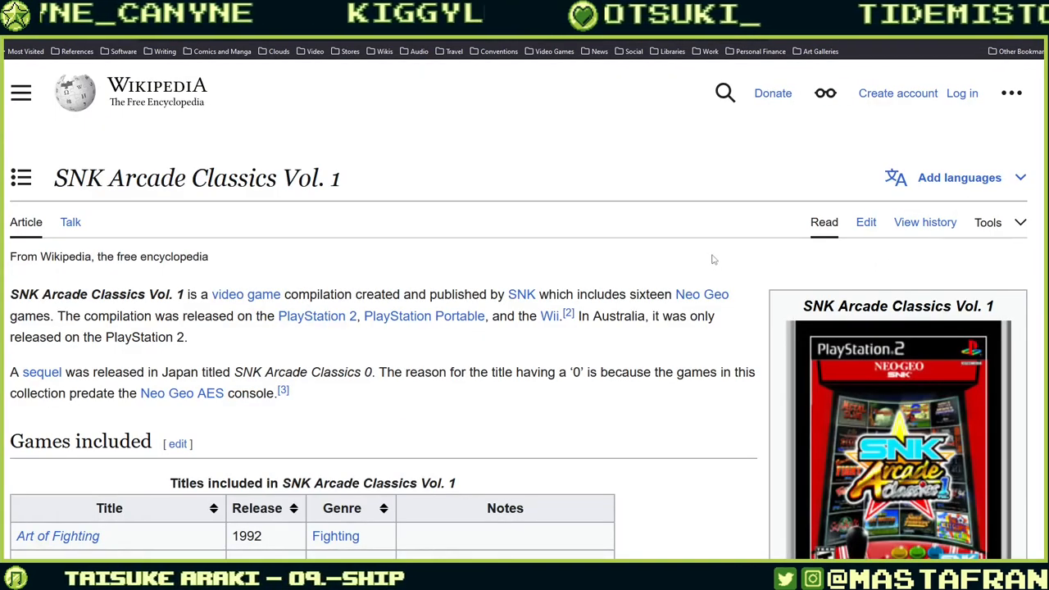
Step: Examine the included titles in the SNK Arcade Classics Vol. 1 article and expand the Neo Geo link list at its end
scroll(712, 259, down, 3)
scroll(713, 253, up, 2)
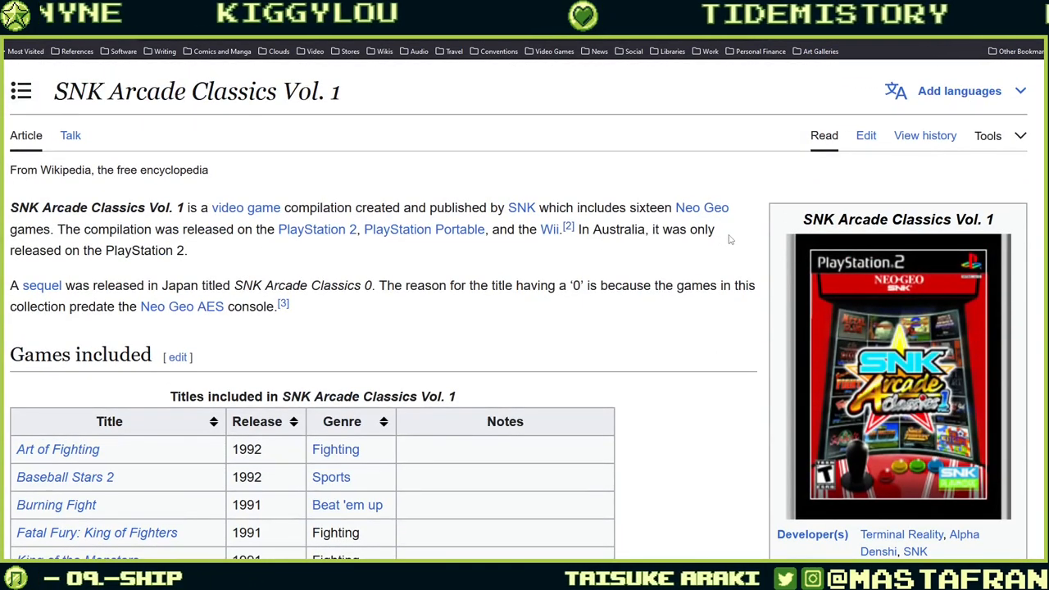
scroll(735, 232, down, 6)
scroll(734, 230, up, 4)
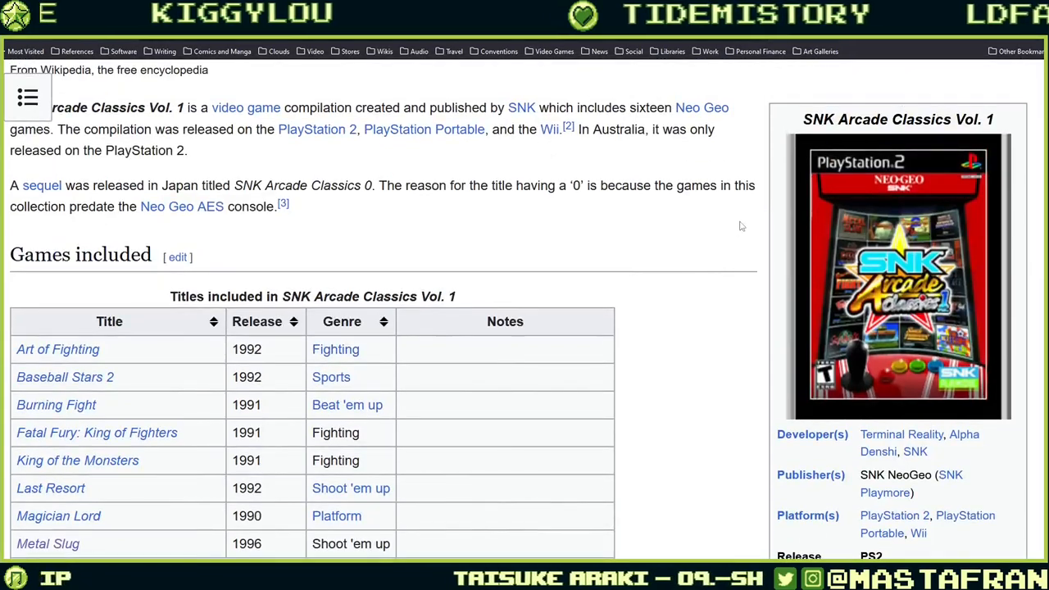
scroll(742, 223, down, 7)
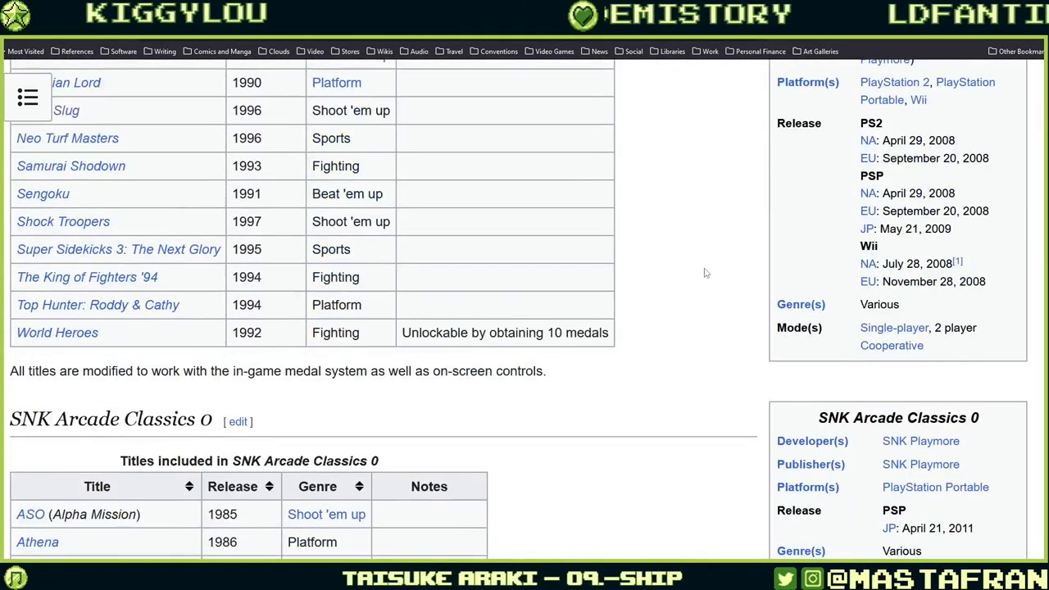
scroll(740, 223, down, 15)
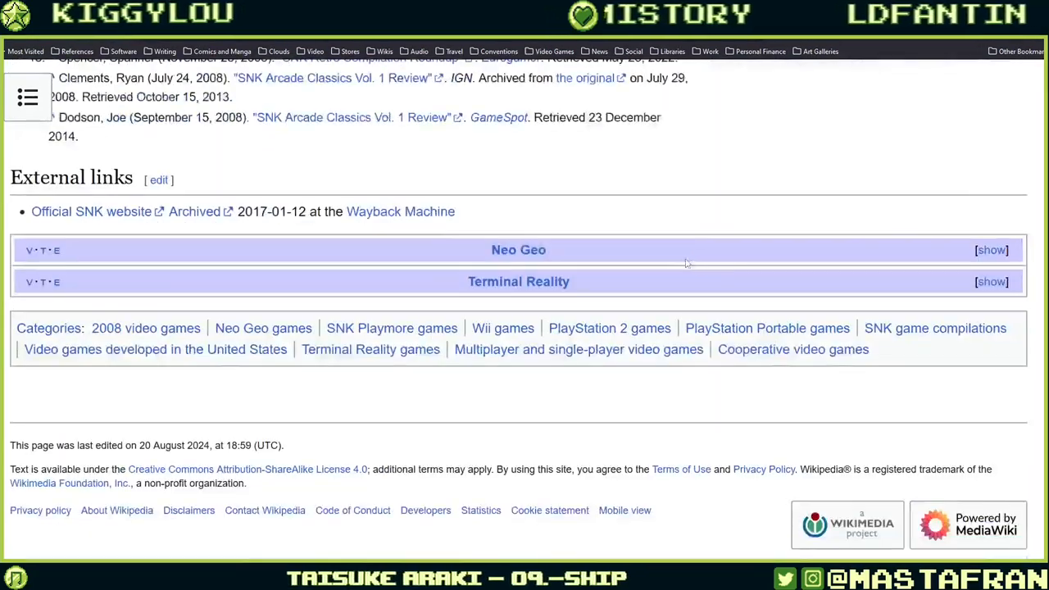
click(992, 250)
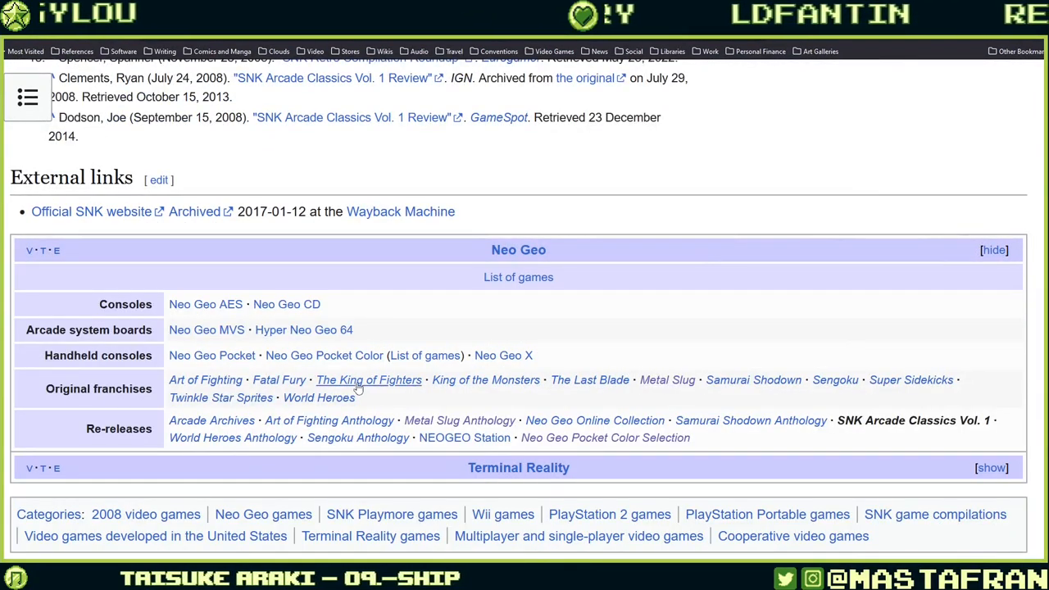
Step: Open the World Heroes Anthology article, expand its Neo Geo link list, and open Neo Geo Pocket Color Selection from the re-releases
click(269, 439)
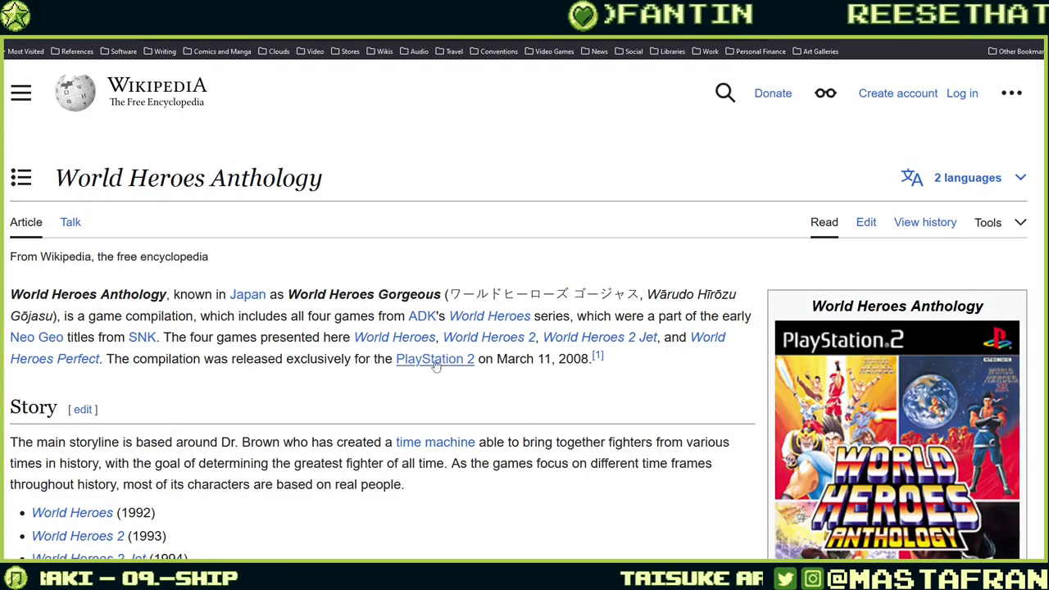
scroll(721, 416, down, 15)
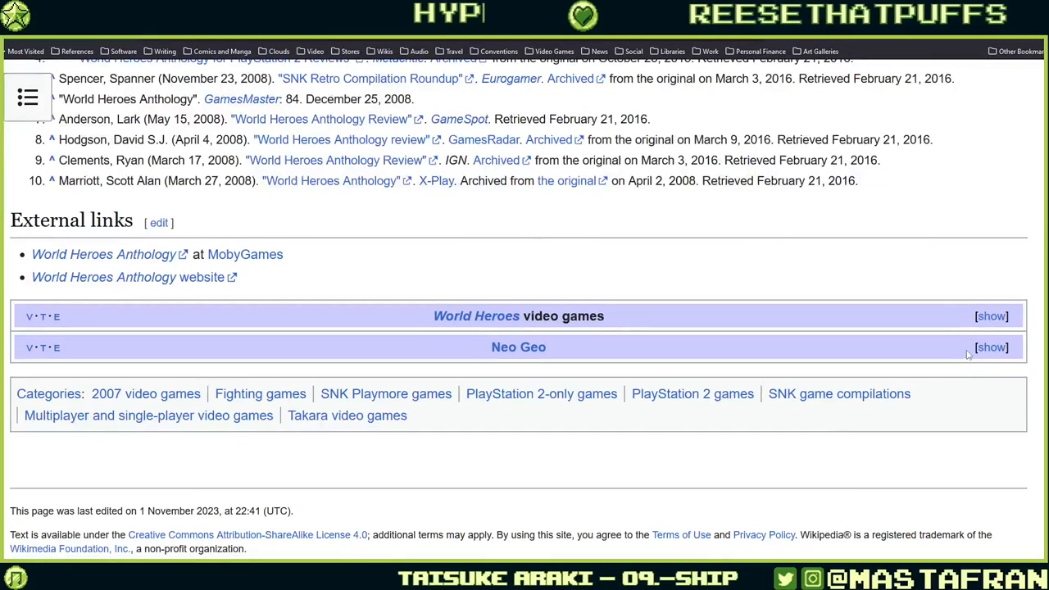
click(992, 346)
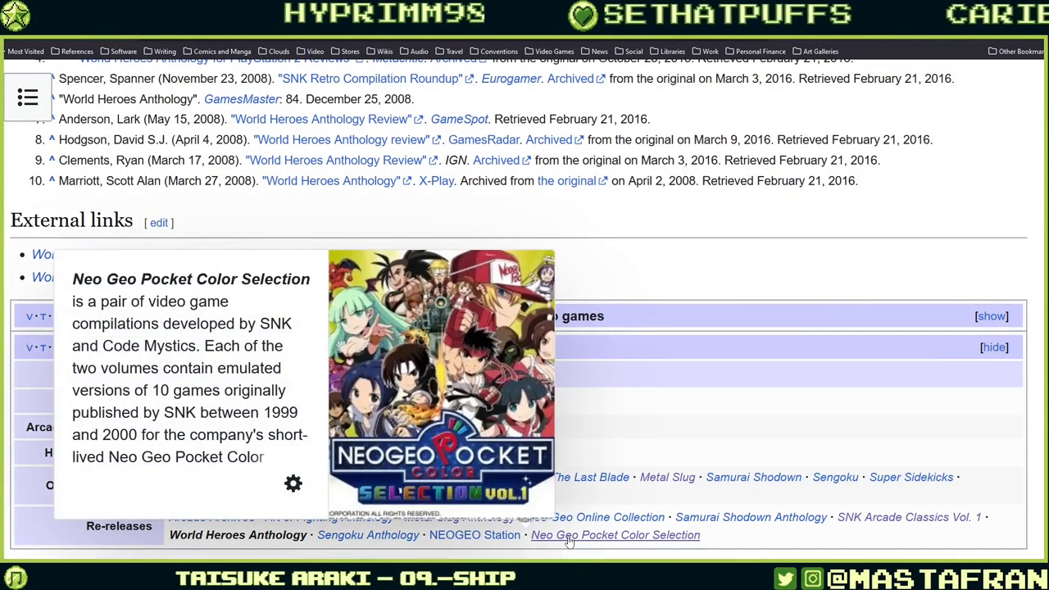
click(569, 537)
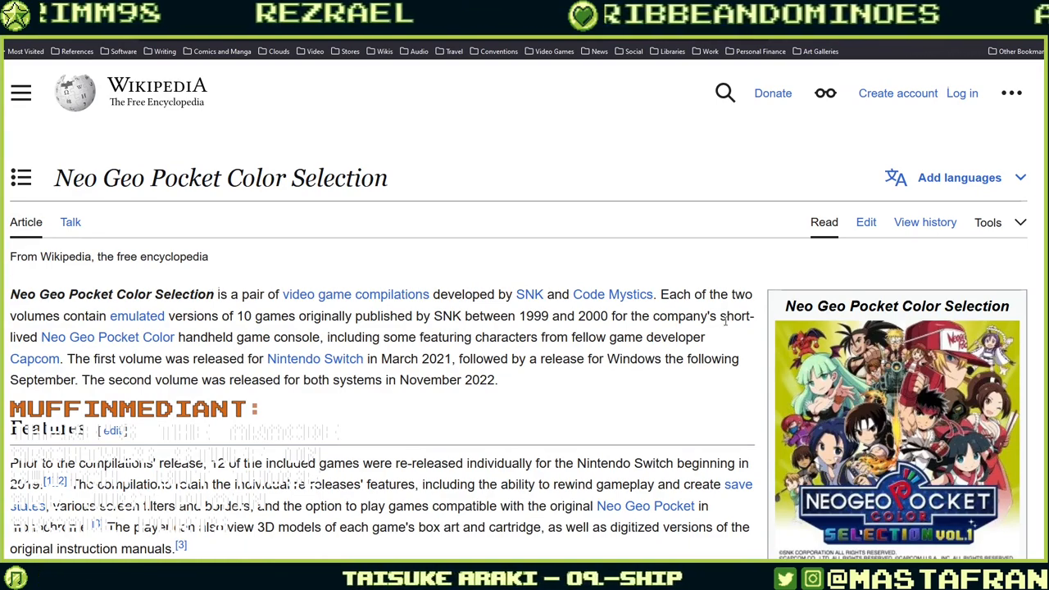
Step: Read through the Neo Geo Pocket Color Selection article, examining the Volume 1 and Volume 2 games, the reception, and the closing Neo Geo links
scroll(726, 320, down, 3)
scroll(729, 310, down, 3)
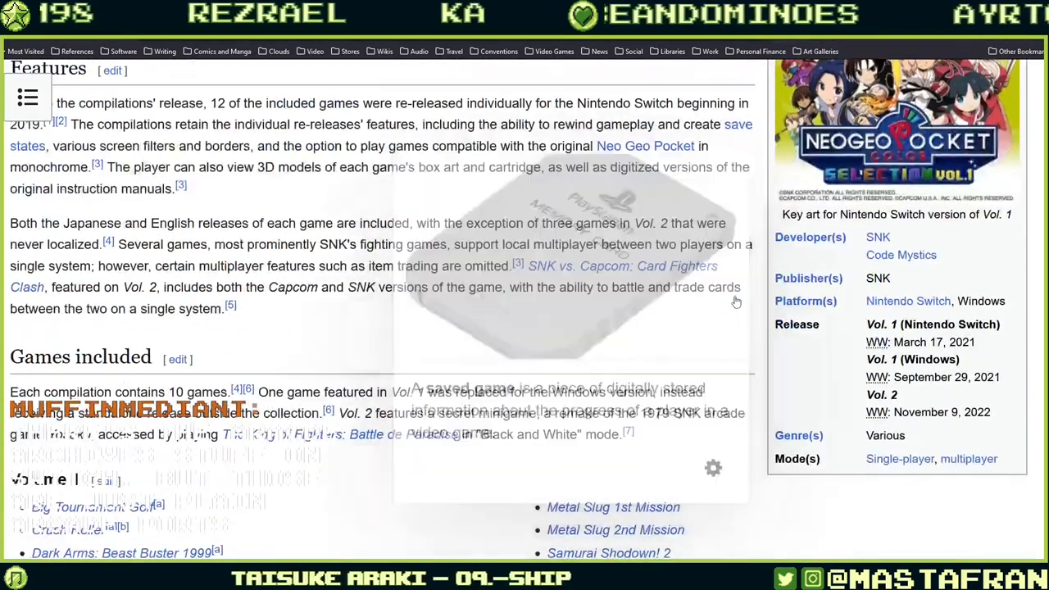
scroll(555, 355, down, 4)
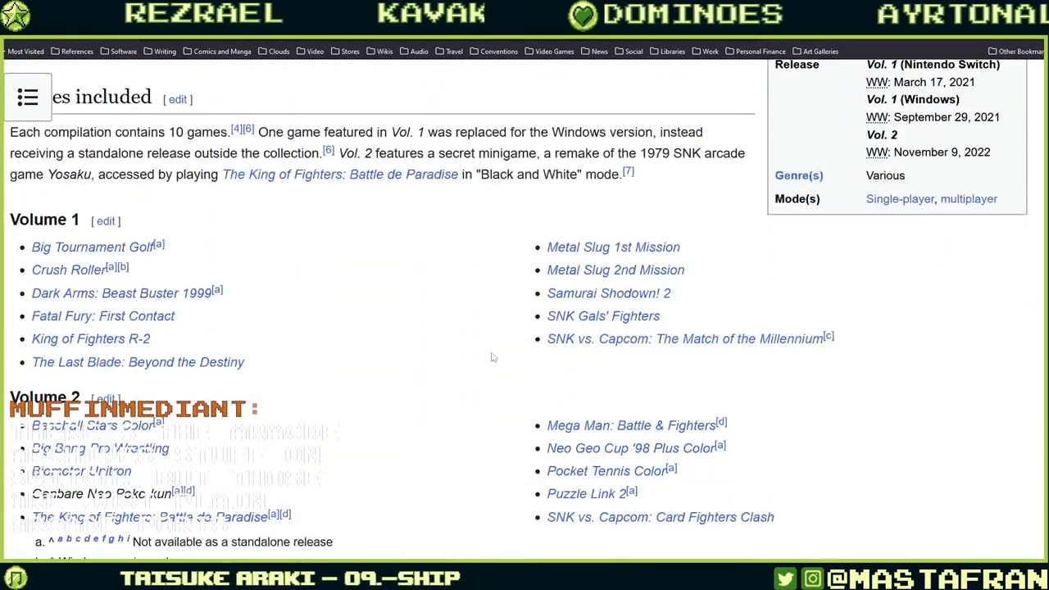
scroll(455, 363, down, 2)
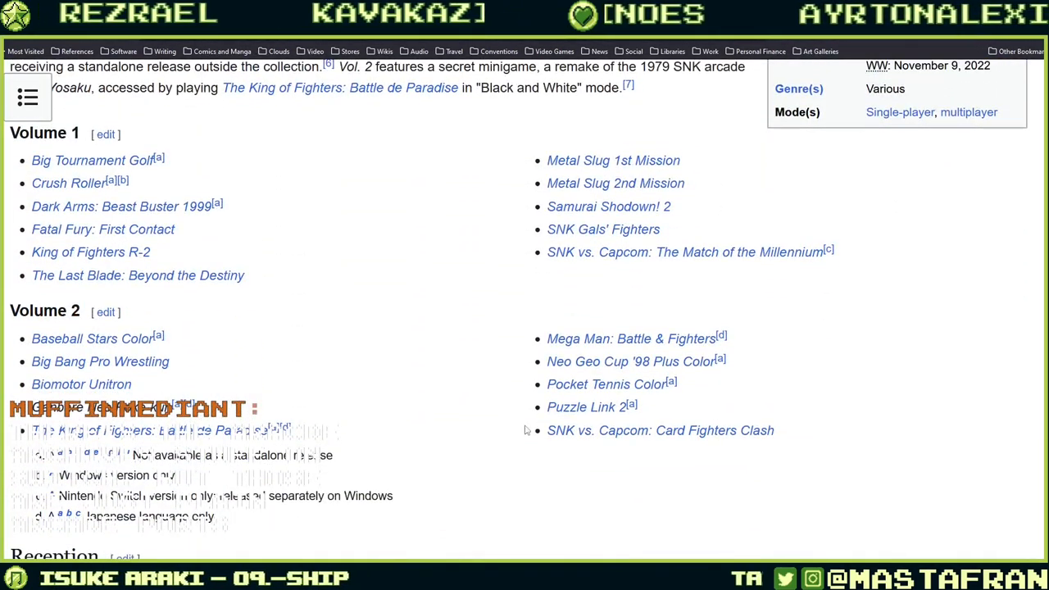
mouse_move(570, 426)
scroll(664, 430, down, 4)
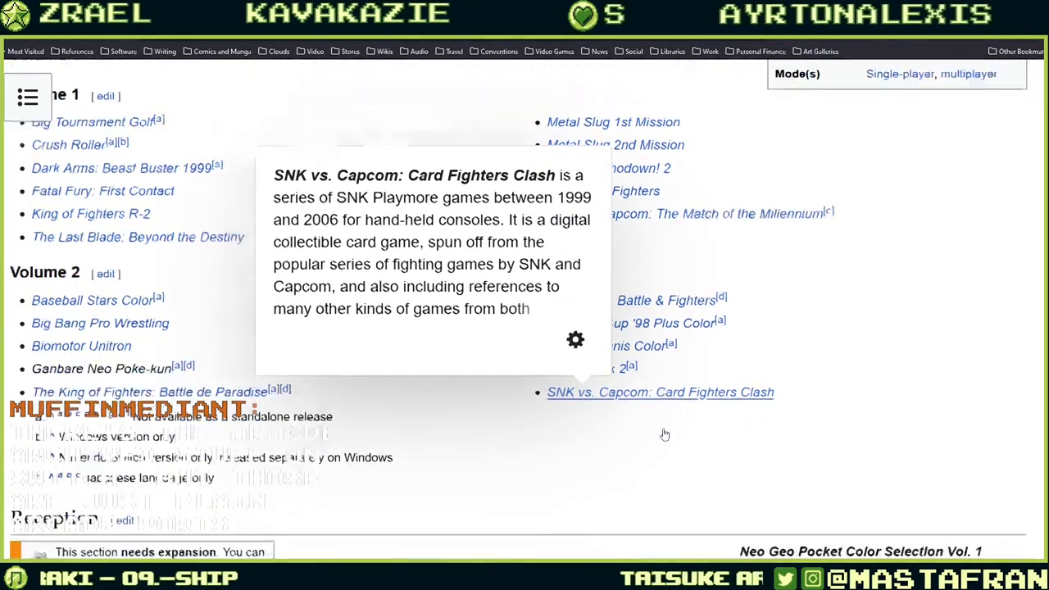
scroll(664, 422, up, 2)
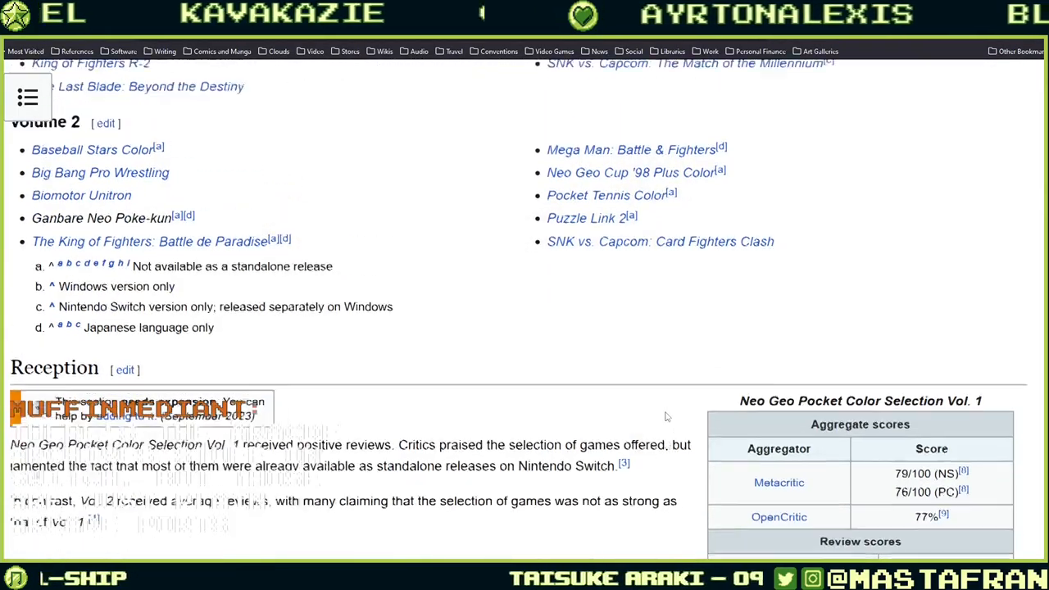
scroll(666, 423, down, 6)
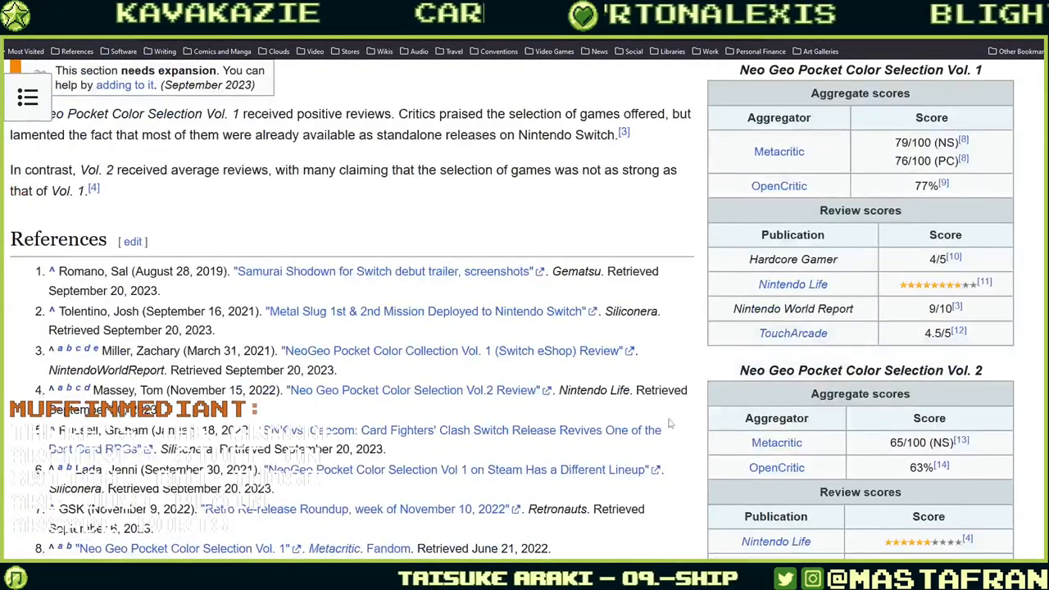
scroll(689, 410, down, 3)
scroll(695, 403, down, 3)
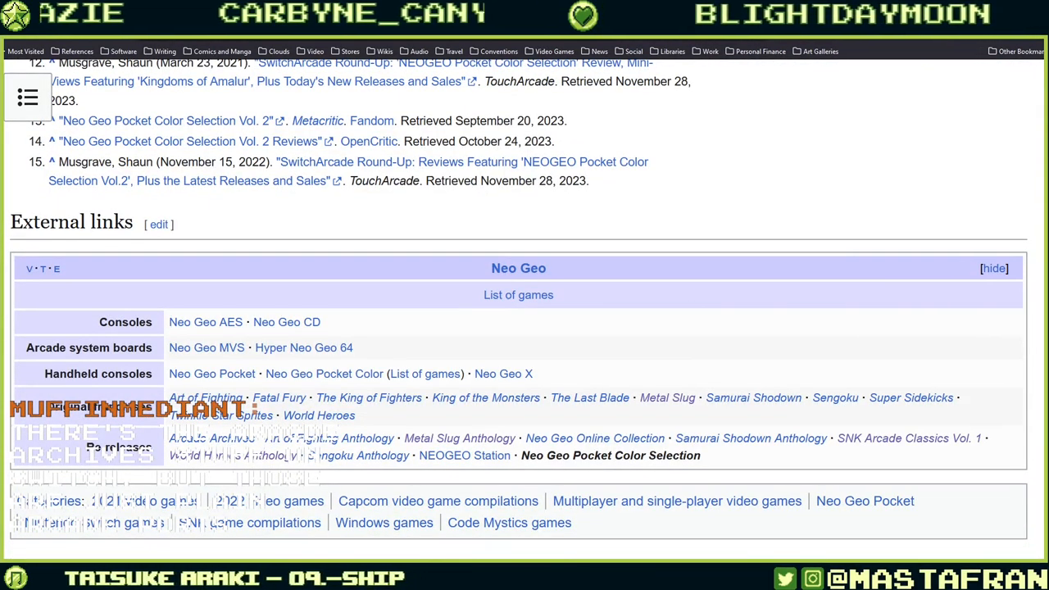
Step: Switch to the Aseprite sprite, turn on the magenta background layer at the bottom of the layer stack, and go to frame 3
key(alt+Tab)
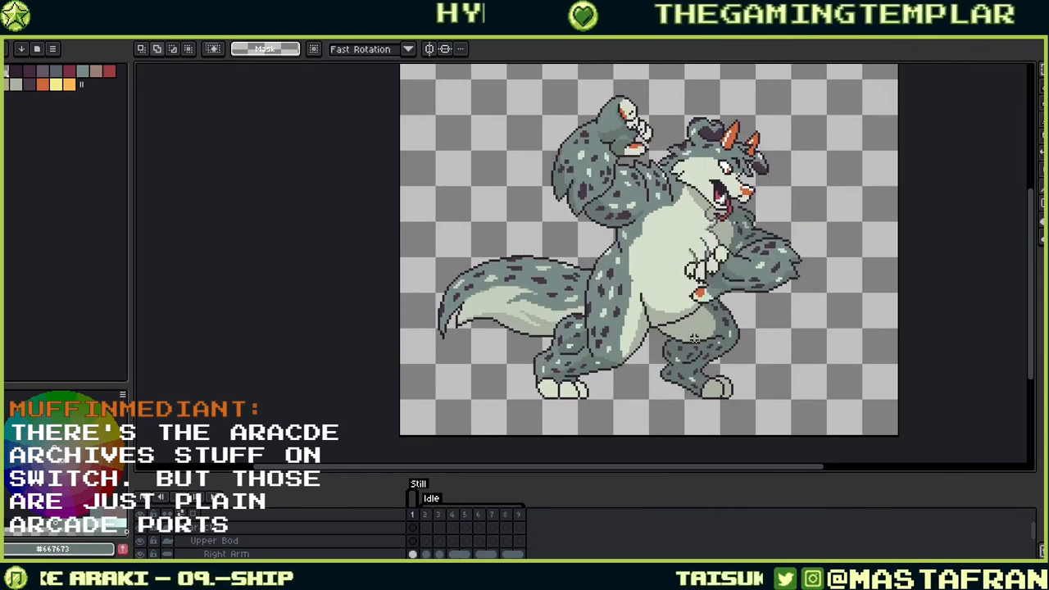
scroll(647, 346, down, 2)
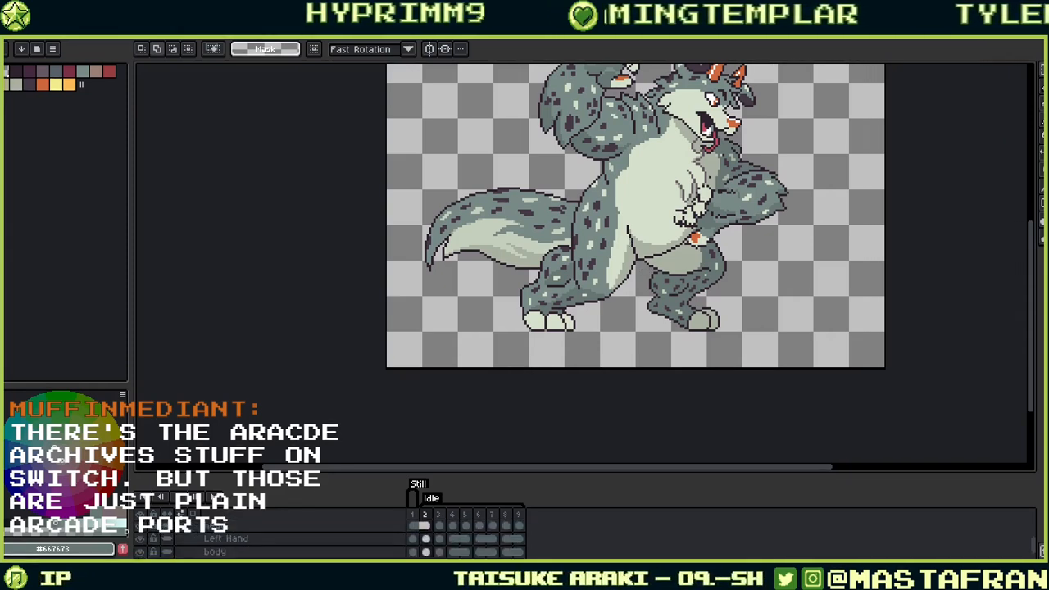
scroll(235, 524, down, 3)
scroll(205, 533, down, 2)
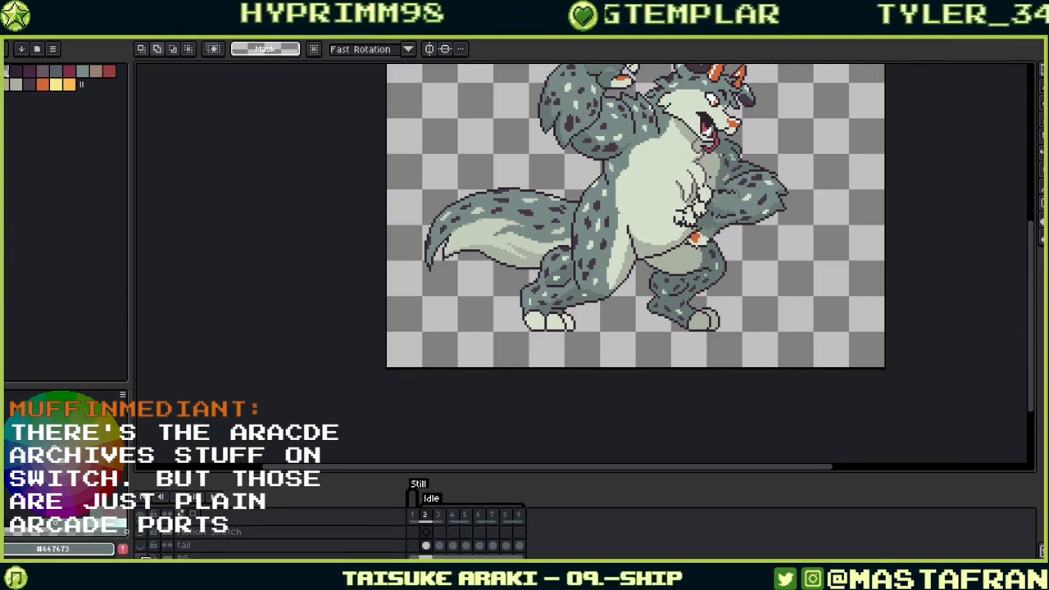
click(140, 557)
key(Right)
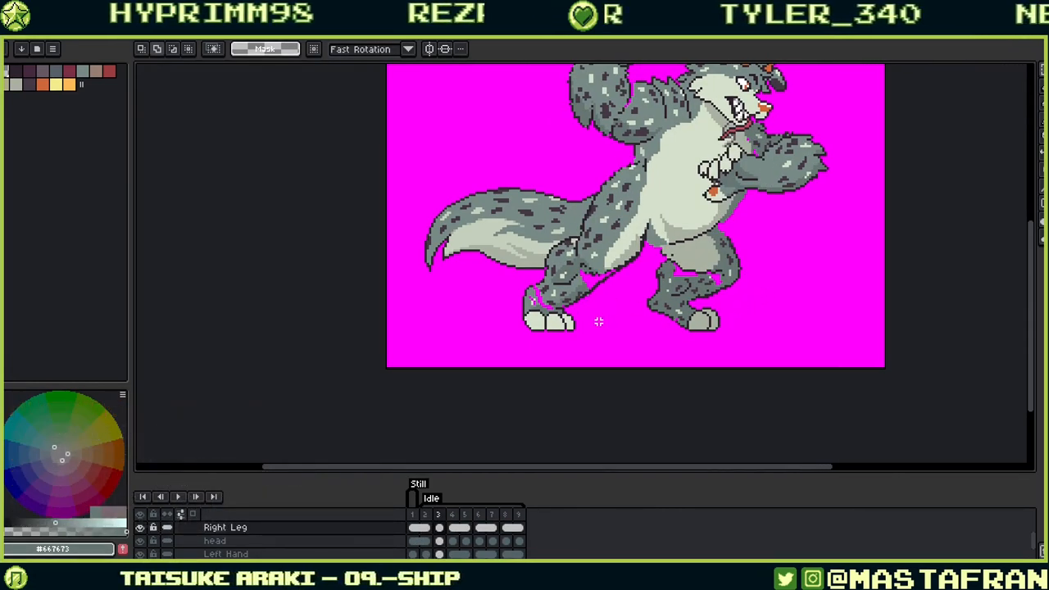
Step: With a 1px pencil on the Right Leg layer, fill the holes around the pale ankle spot using its pale and grey-green fur colors
key(b)
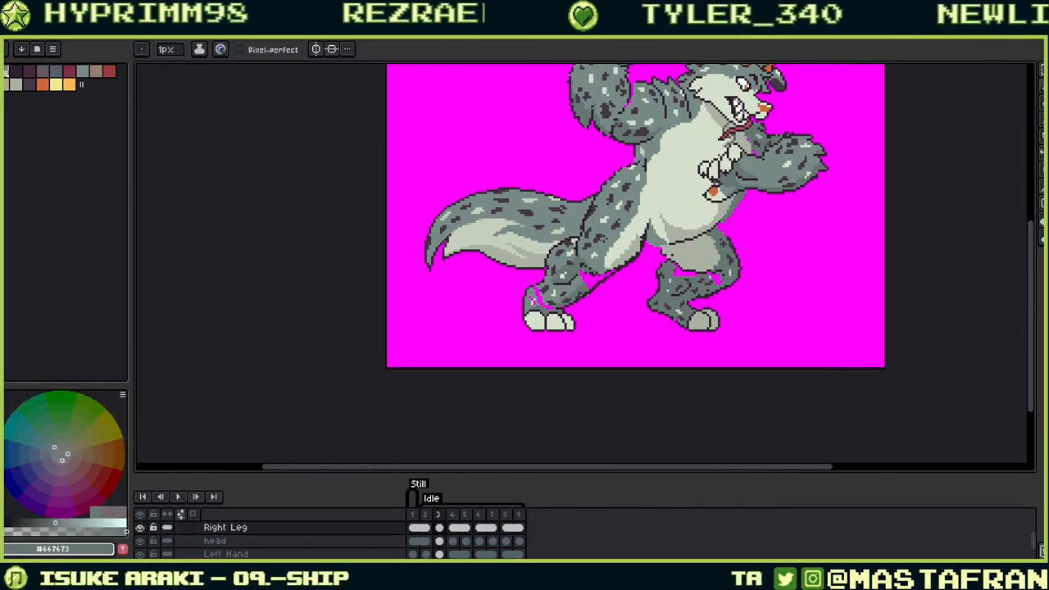
scroll(501, 314, up, 4)
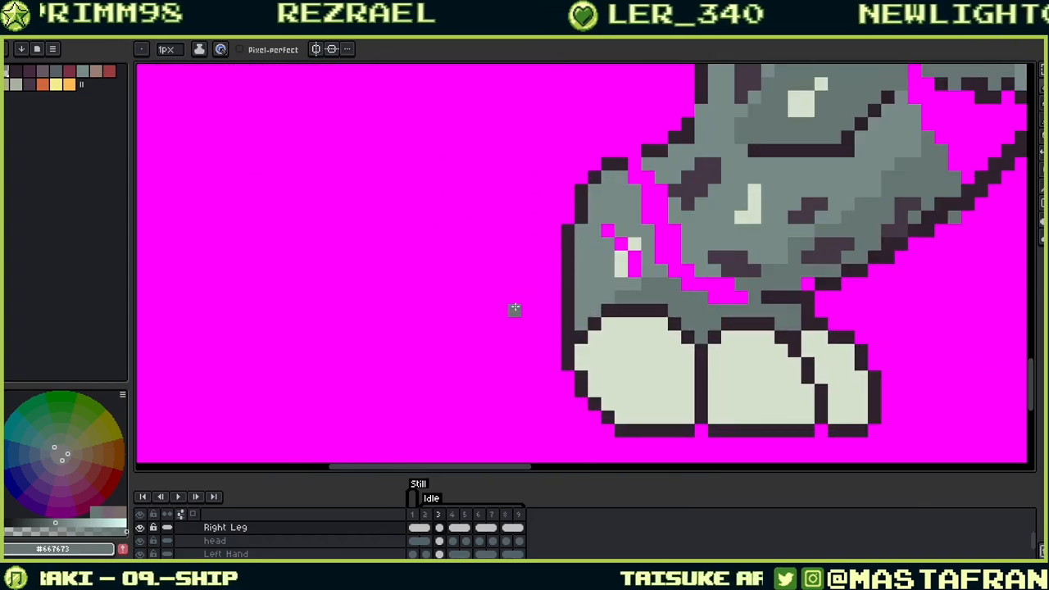
drag(666, 299, 703, 364)
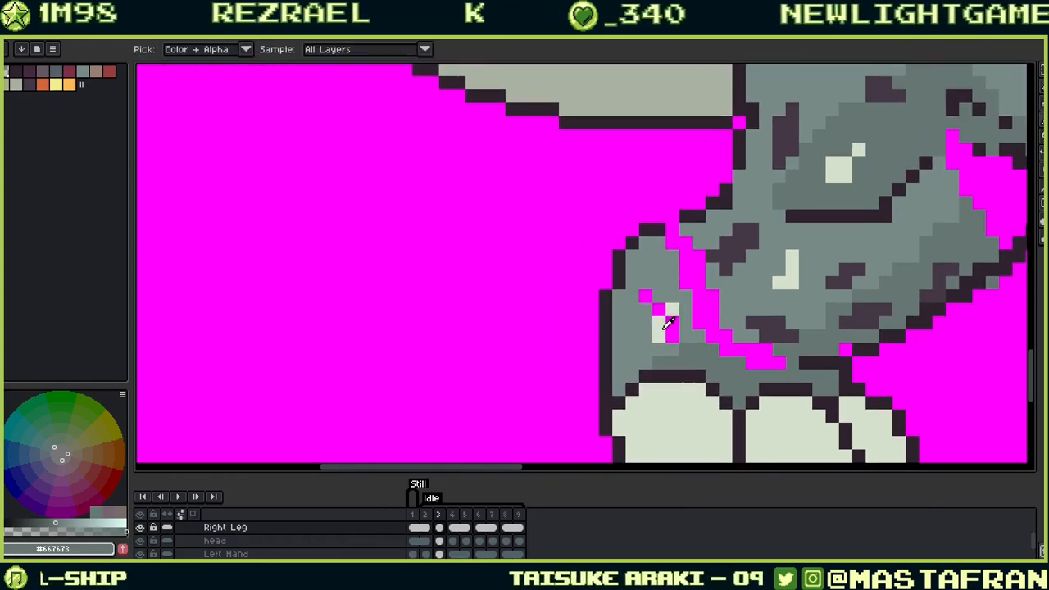
alt+click(663, 327)
alt+click(661, 307)
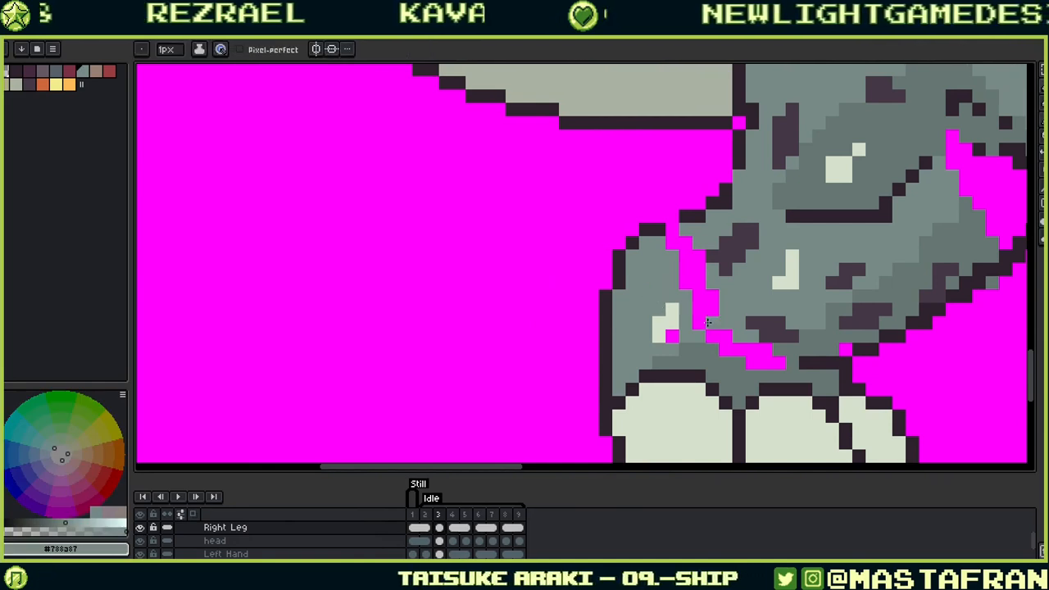
key(alt)
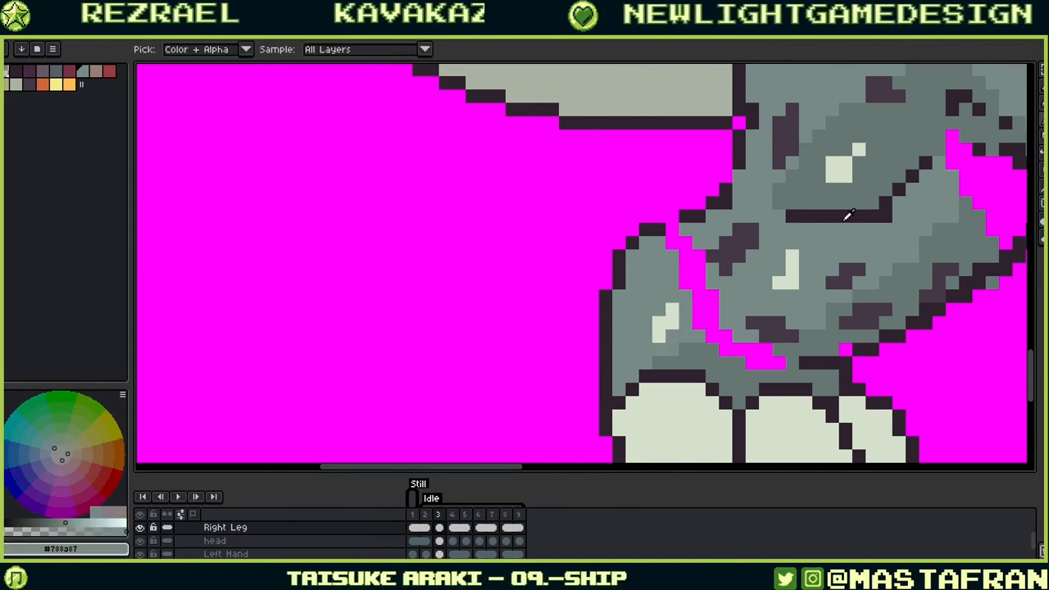
Step: Fill the gap across the ankle with shadow fur #667673 and the lighter grey-green, and close the heel outline with #2e222f
alt+click(791, 348)
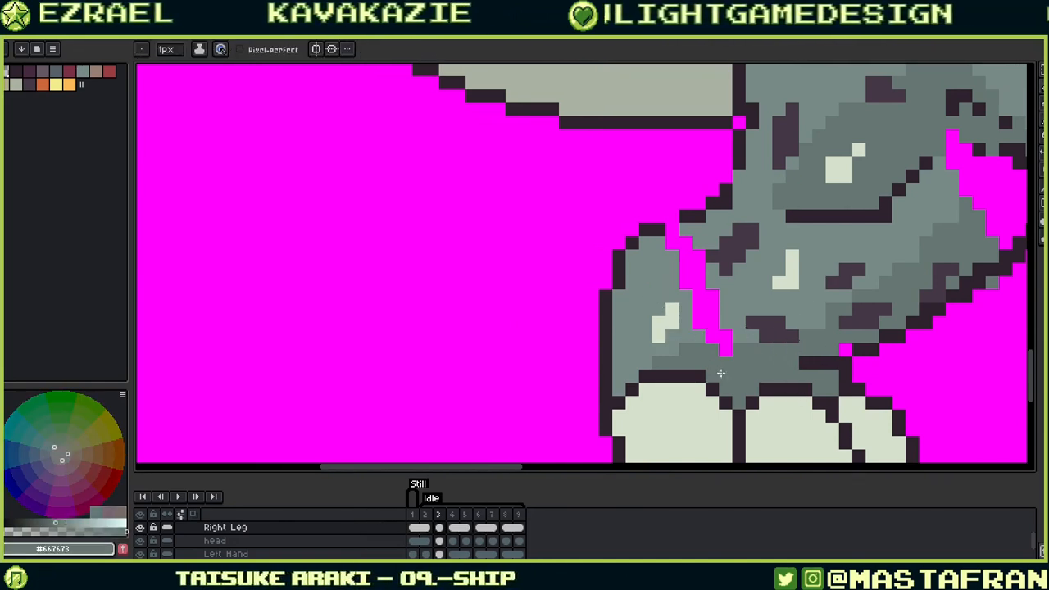
alt+click(726, 336)
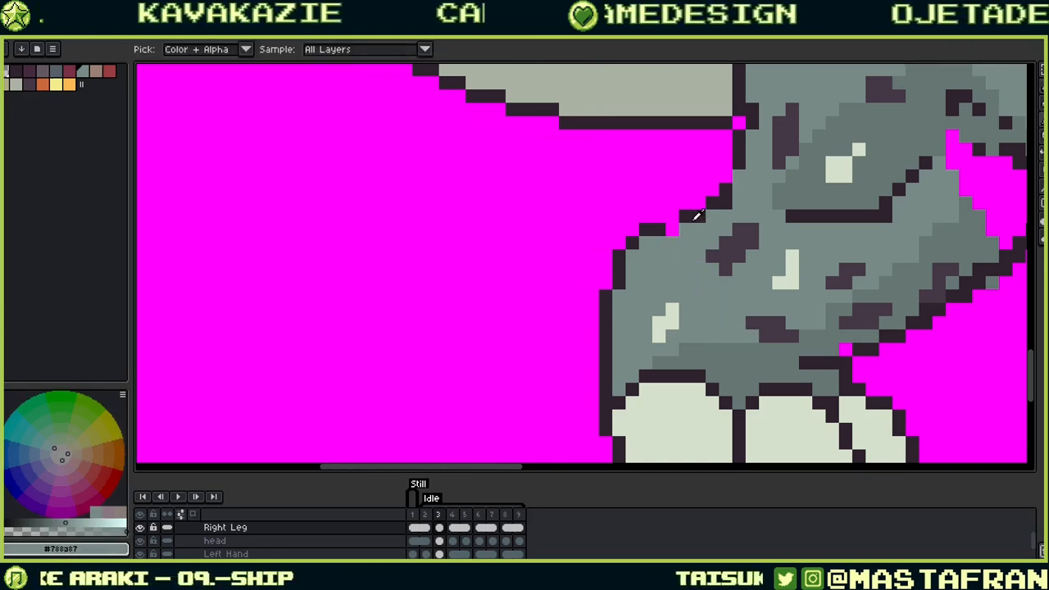
alt+click(678, 218)
drag(678, 218, 570, 357)
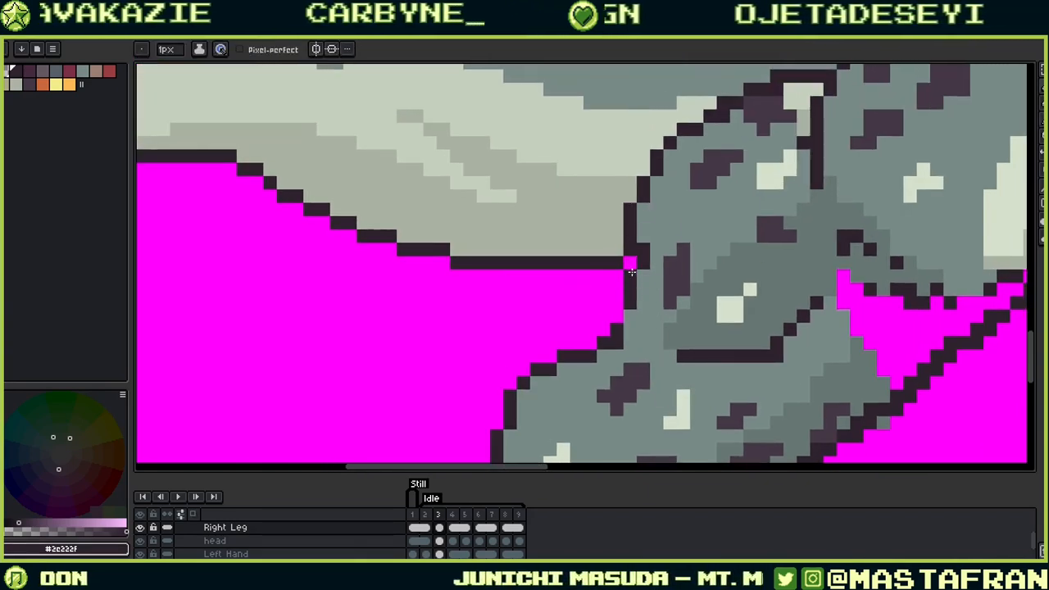
Step: Clean up the right thigh's outline where it meets the tail, using the grey-green fur color and the dark outline color #2e222f
alt+click(651, 250)
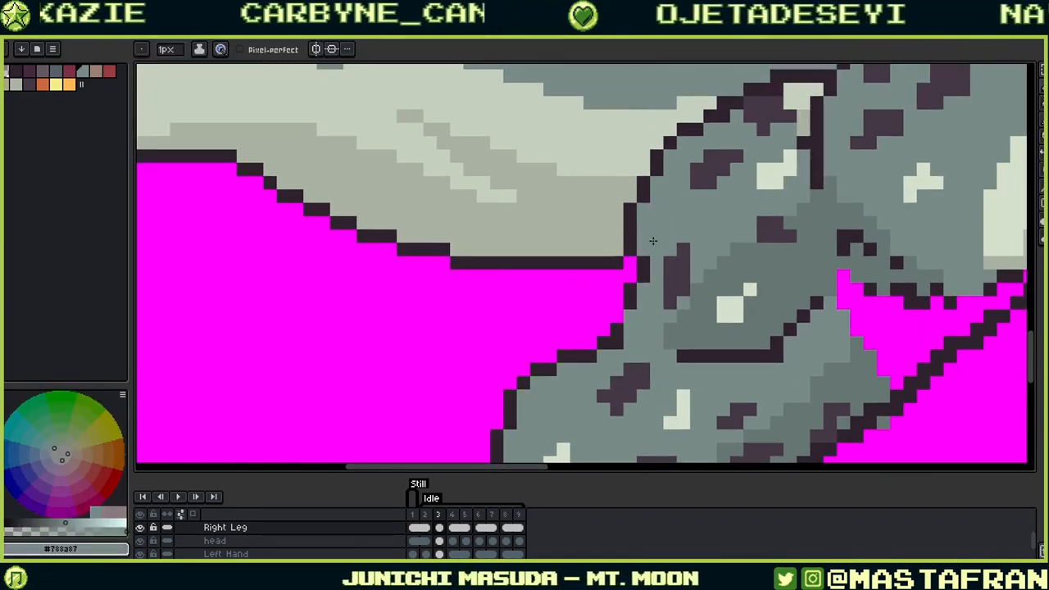
drag(808, 255, 816, 333)
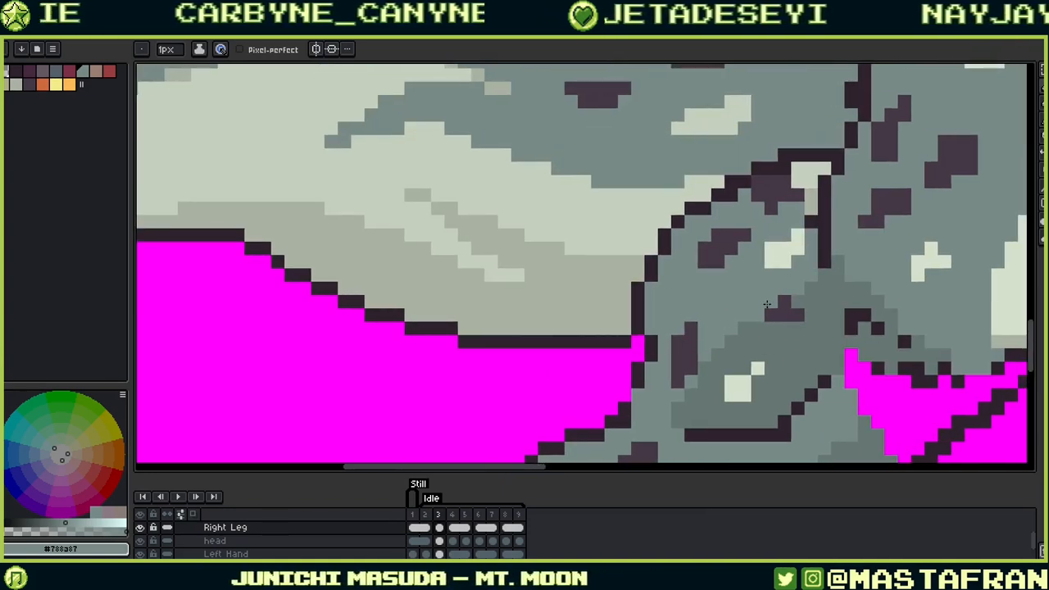
drag(766, 304, 706, 382)
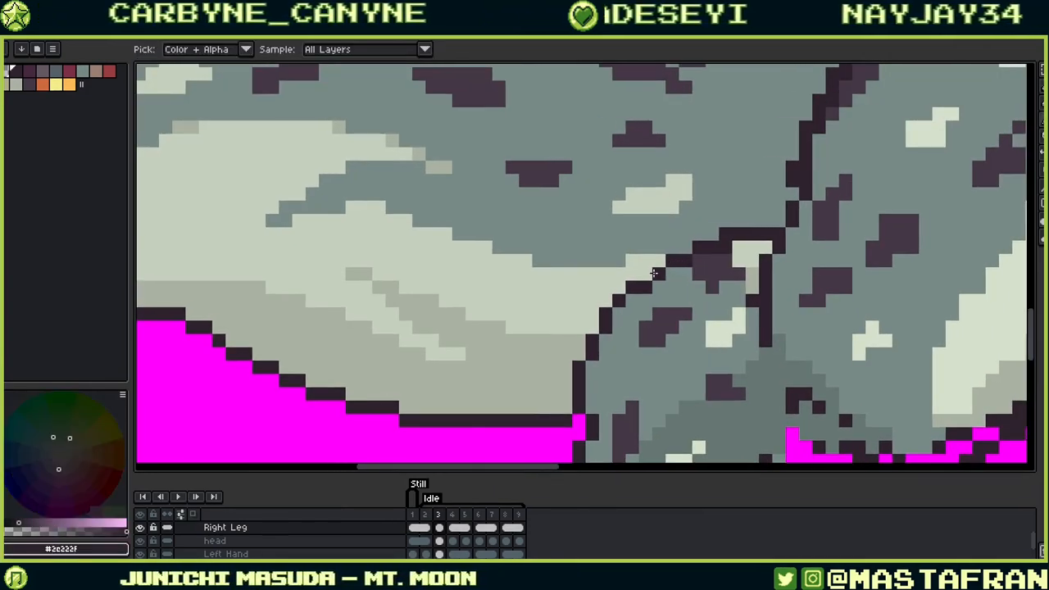
drag(790, 288, 675, 326)
Step: Paint over the stray pale patch atop the bent leg by extending the dark spot in #443846 and filling the rest with grey-green fur
key(i)
click(606, 303)
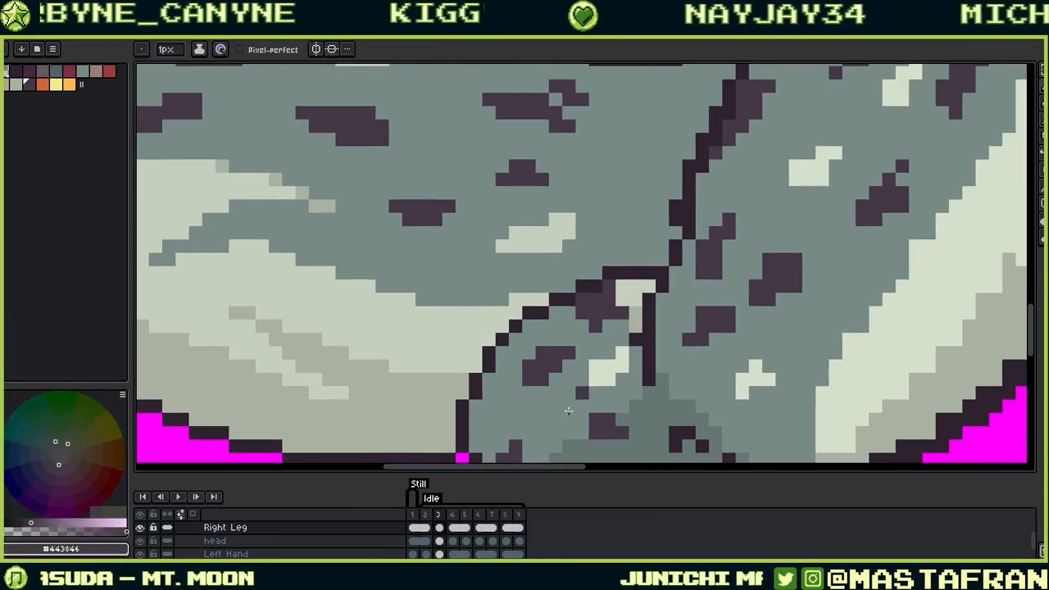
click(622, 325)
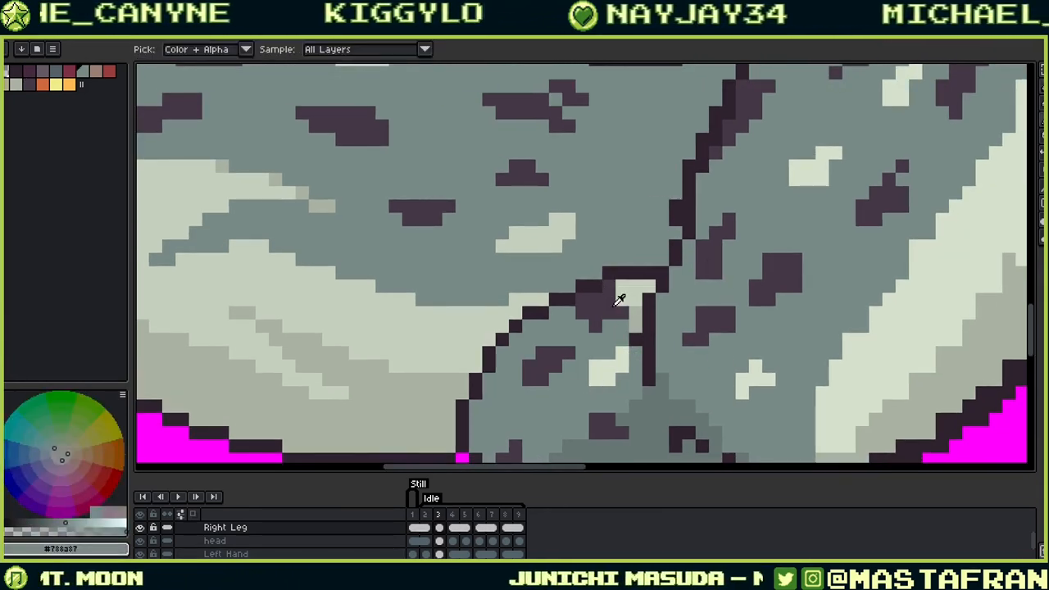
alt+click(618, 307)
drag(621, 301, 622, 286)
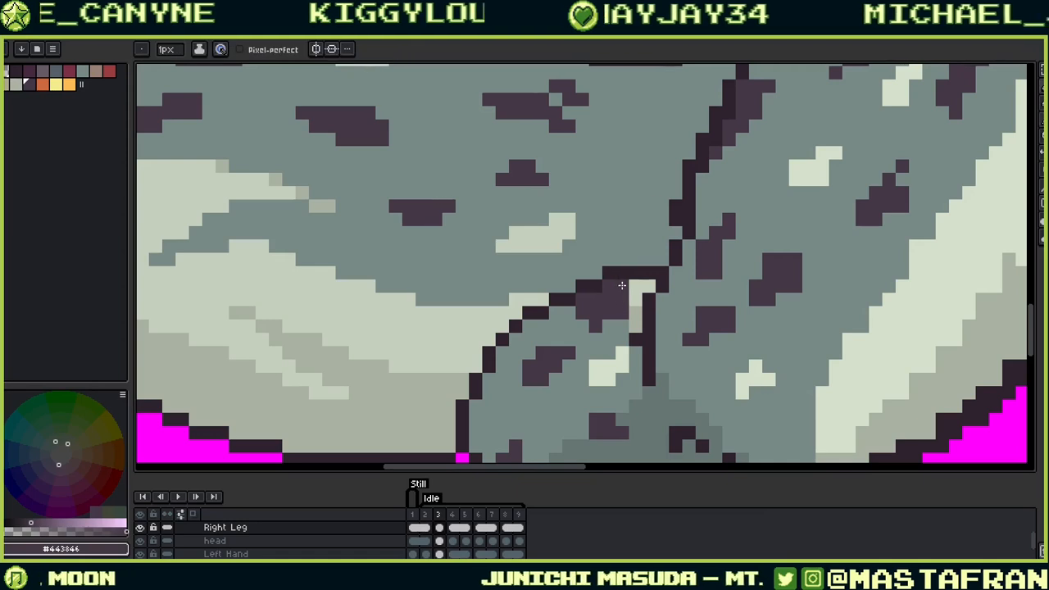
alt+click(634, 328)
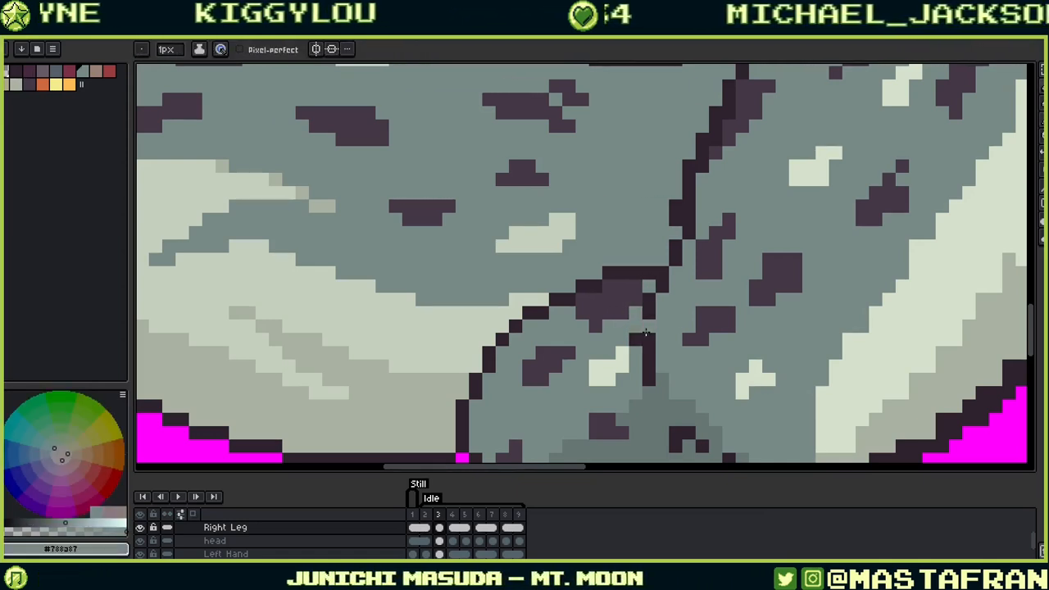
drag(648, 329, 627, 334)
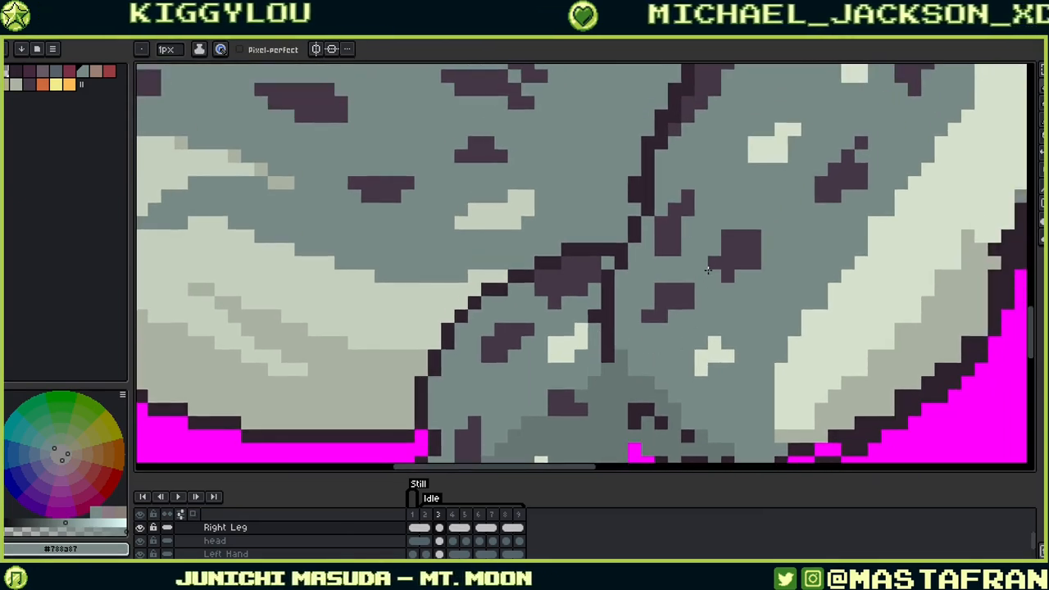
Step: Thin the doubled outline between tail and thigh to one pixel, using outline color #2e222f and the grey-green fur color
drag(647, 168, 639, 296)
key(alt)
alt+click(627, 318)
click(628, 336)
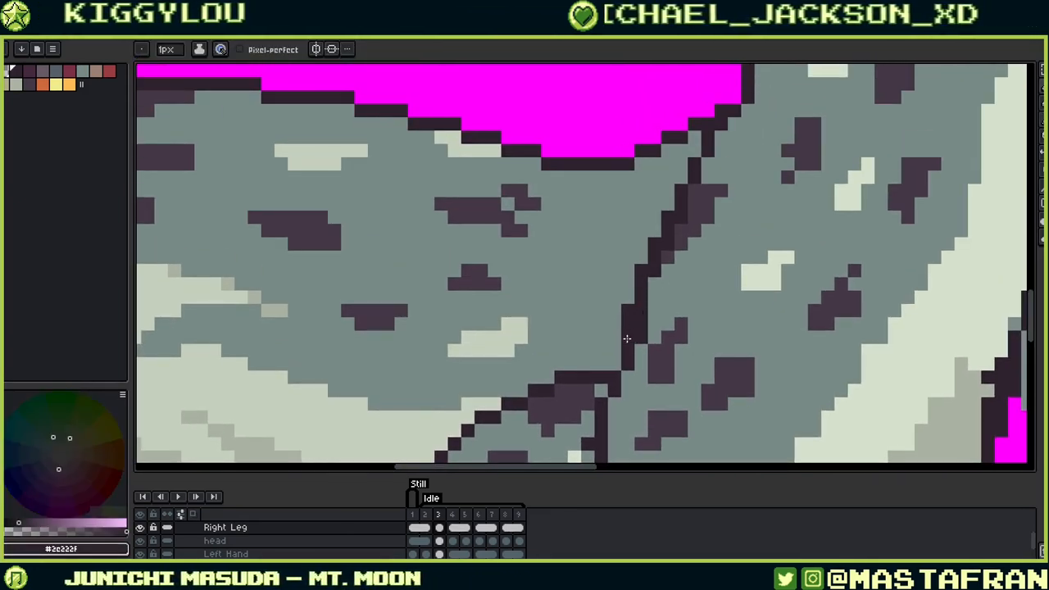
alt+click(665, 319)
drag(641, 335, 641, 310)
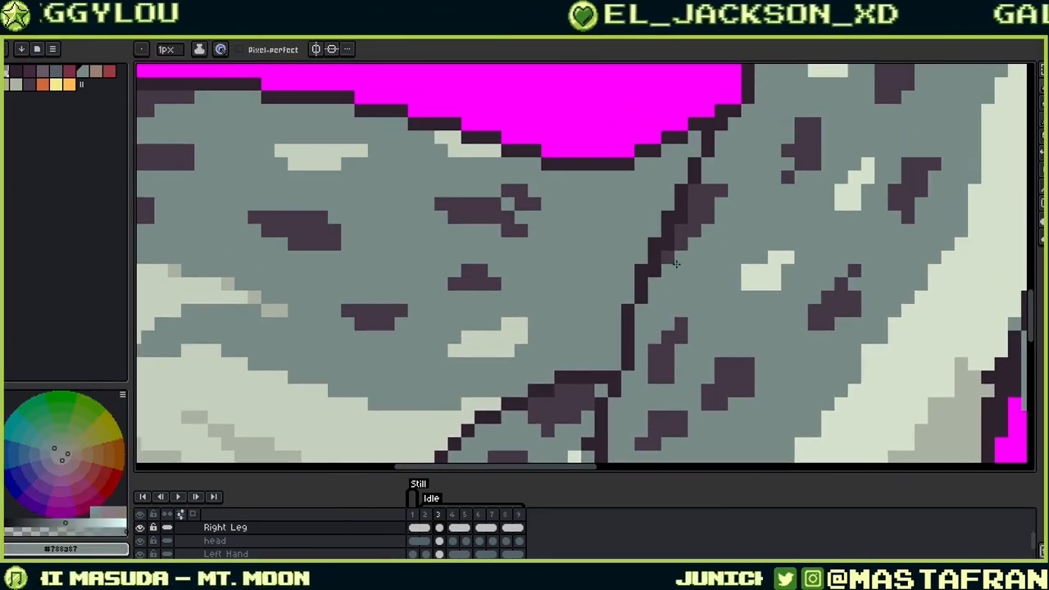
Step: Extend the dark thigh spot in #443846 over the excess outline pixels beside the tail
alt+click(682, 233)
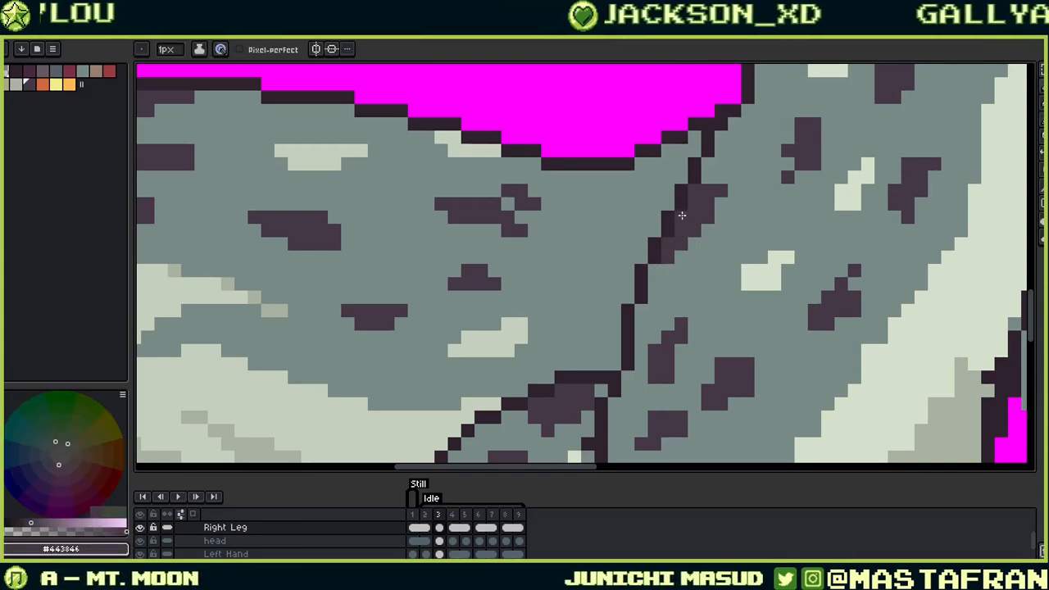
drag(684, 217, 680, 320)
key(alt)
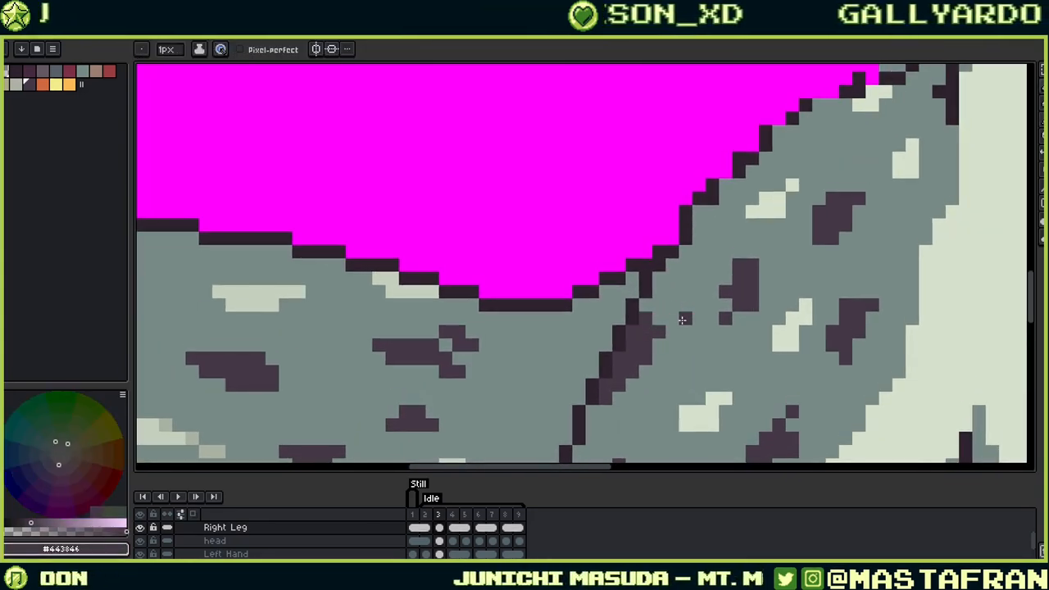
Step: Trim the dark spot beside the tail with grey-green fur and smooth the lower thigh outline, adding outline pixels in #2e222f and removing doubled ones
alt+click(661, 333)
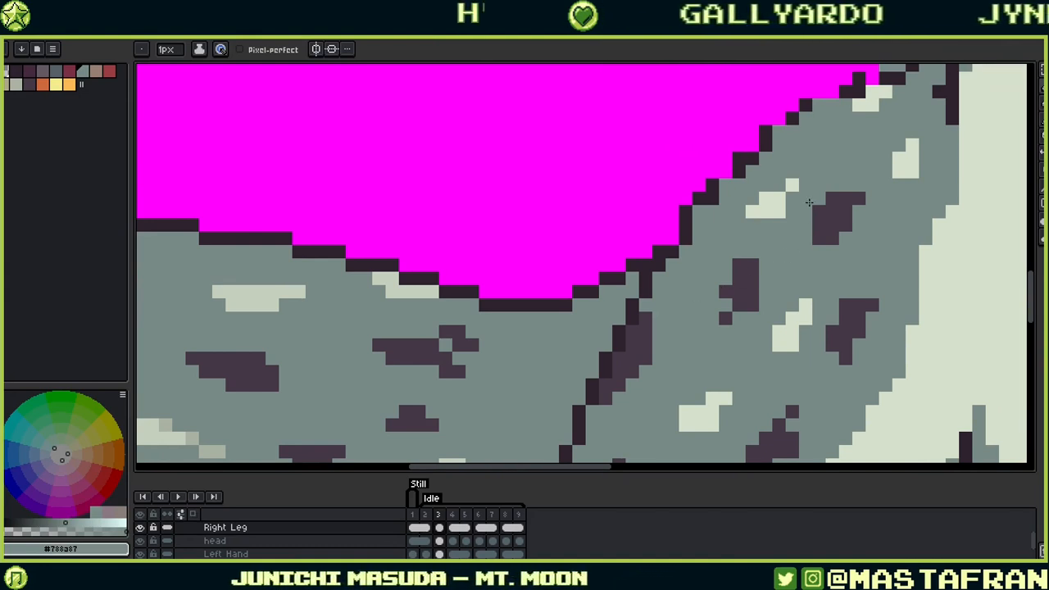
alt+click(703, 193)
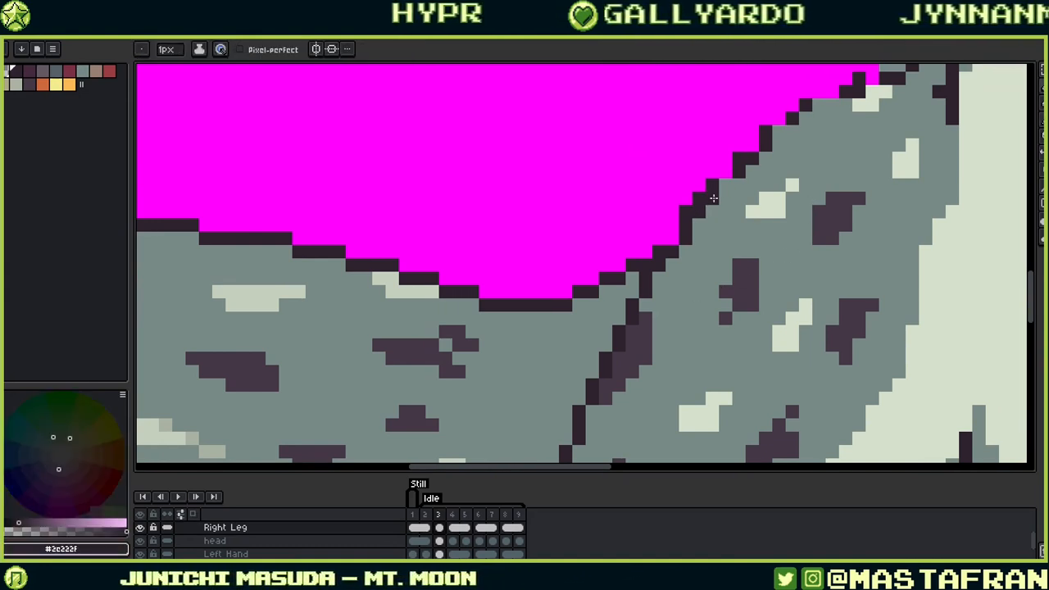
key(ctrl+z)
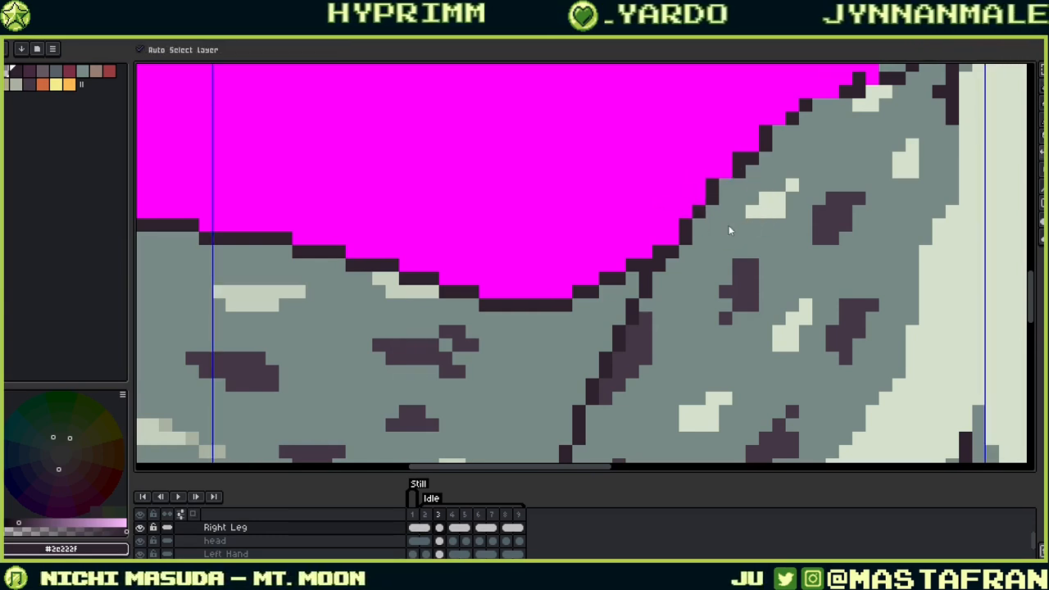
drag(742, 209, 713, 242)
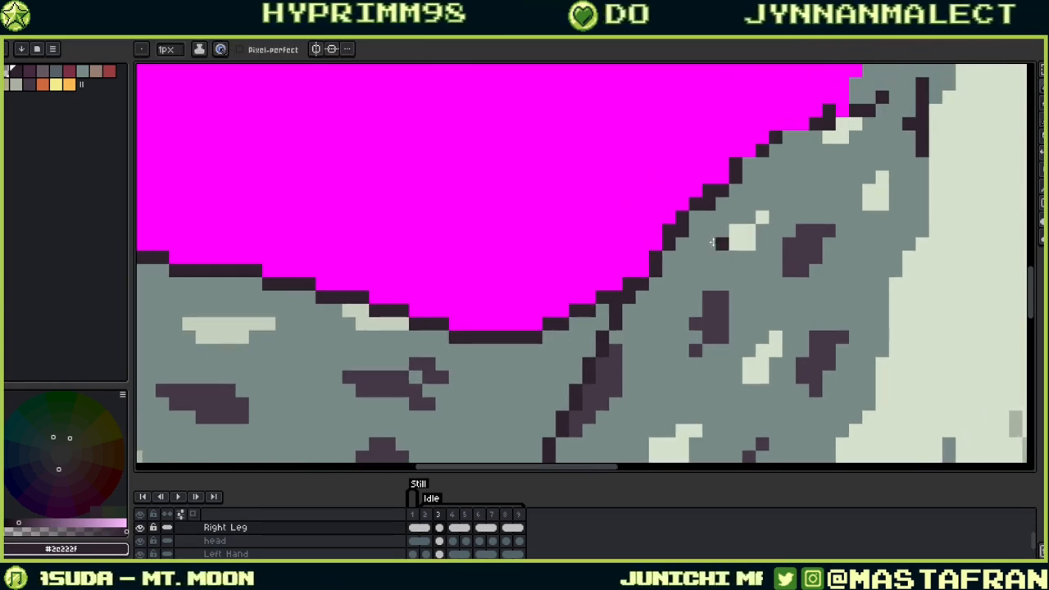
click(644, 271)
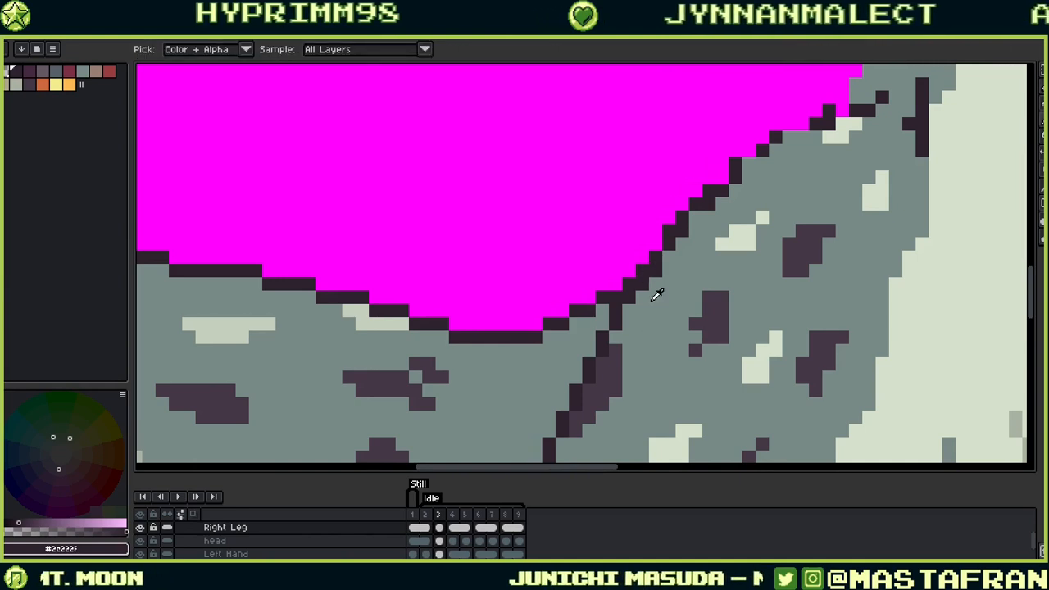
alt+click(658, 295)
drag(757, 210, 671, 277)
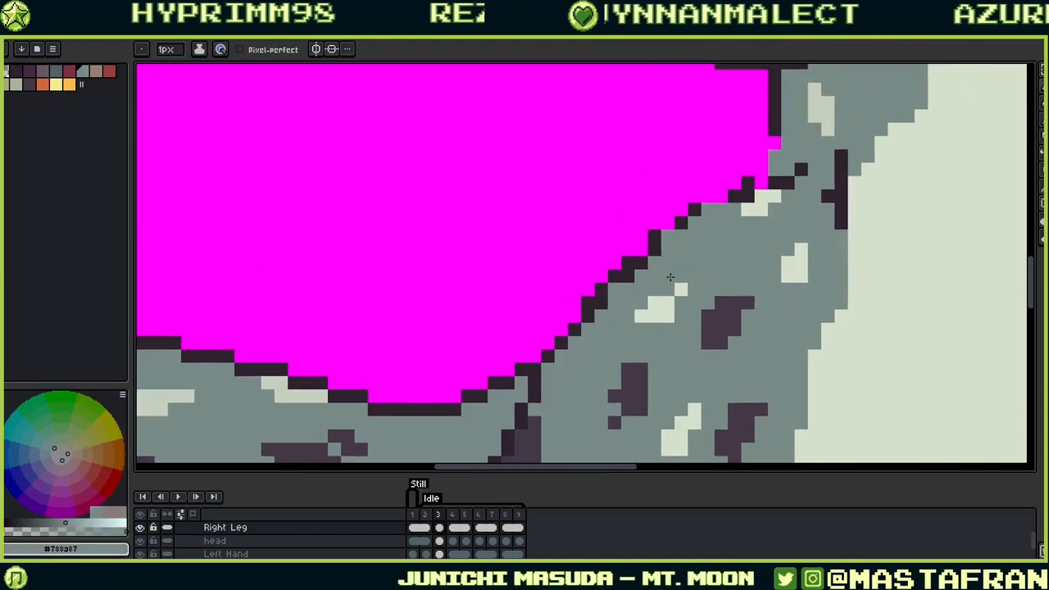
click(628, 277)
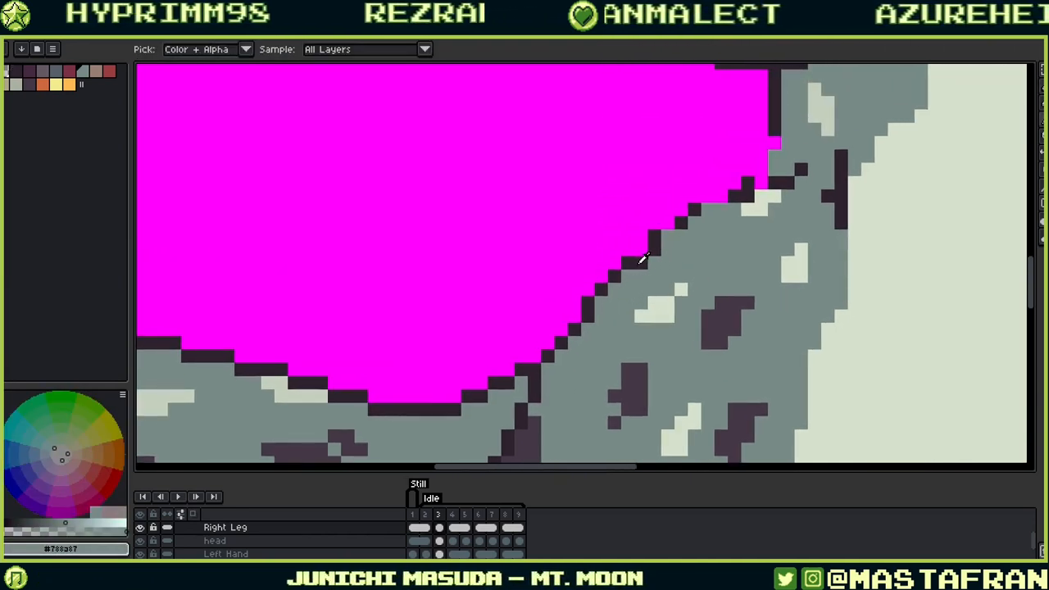
Step: Even out the step midway along the thigh's outer outline into single diagonal pixels, using #2e222f and grey-green fur
alt+click(640, 263)
click(642, 250)
alt+click(668, 269)
click(656, 249)
click(642, 262)
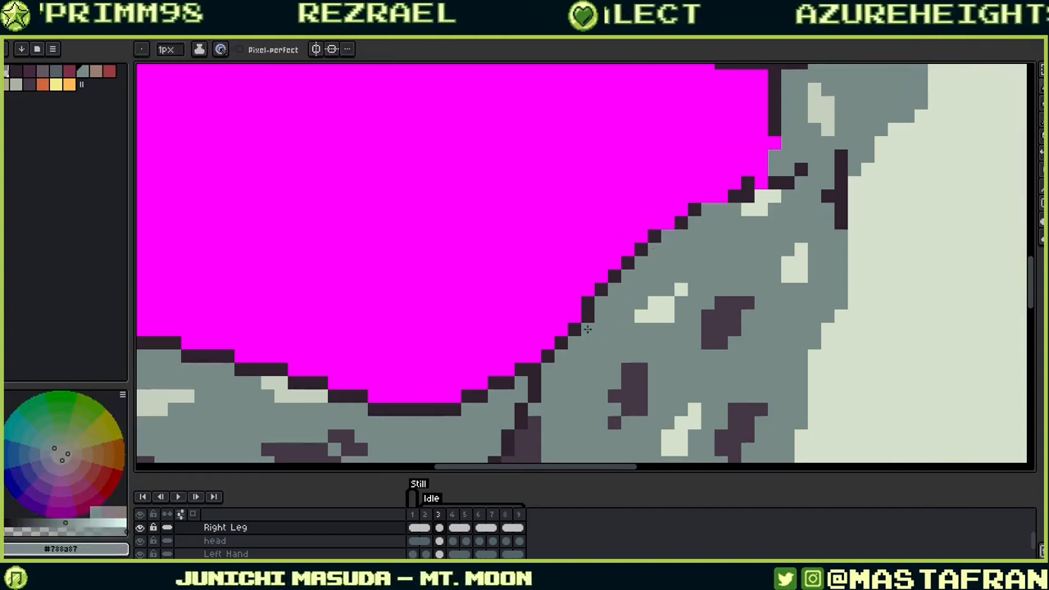
Step: Extend the one-pixel diagonal of the thigh's outer outline down toward the tail in #2e222f, painting excess inner pixels grey-green
alt+click(587, 329)
drag(595, 327, 672, 263)
click(675, 265)
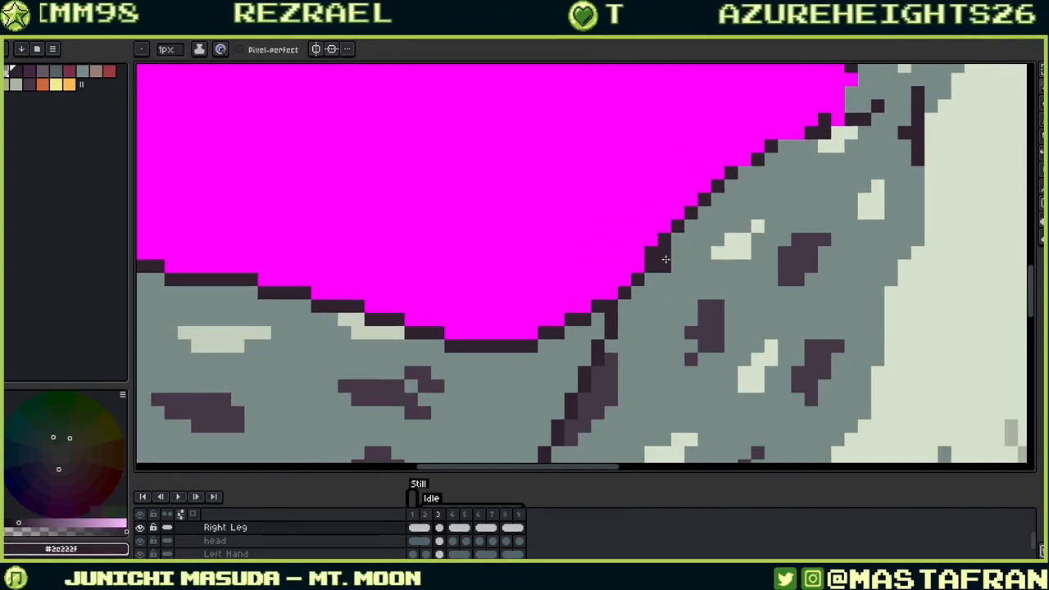
alt+click(669, 261)
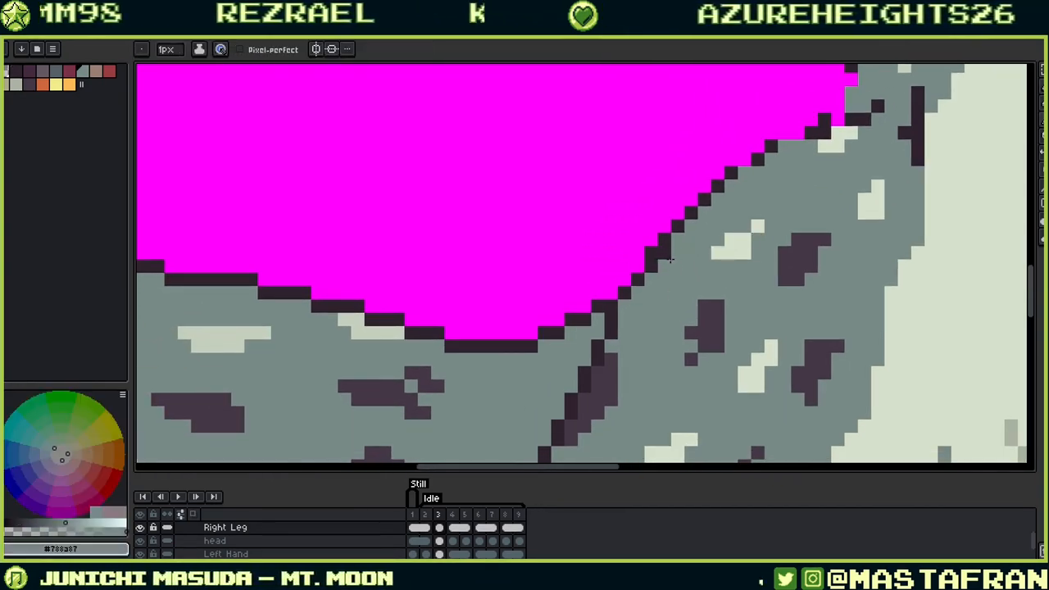
alt+click(757, 158)
drag(731, 209, 633, 316)
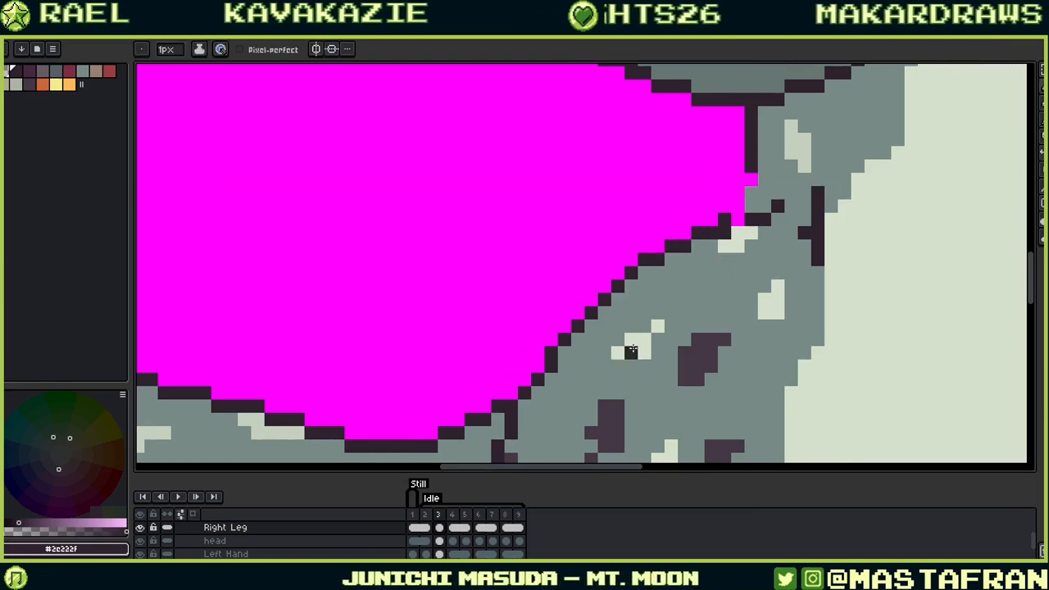
alt+click(551, 371)
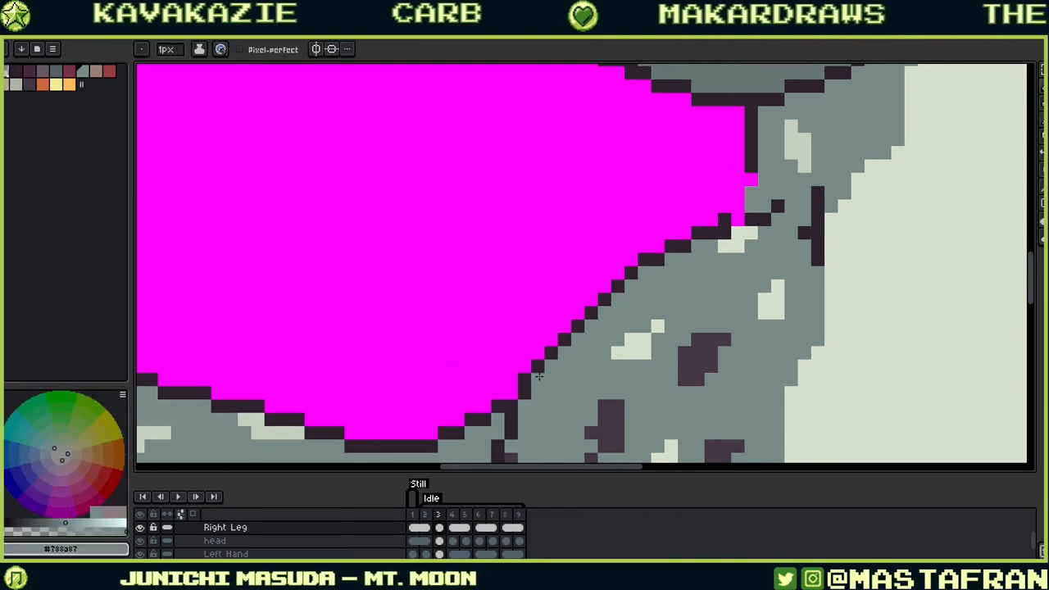
Step: Clean up the top of the seam between tail and thigh with grey-green fur and extend the adjoining dark spot in #443846
scroll(593, 304, down, 5)
scroll(689, 386, down, 3)
scroll(695, 369, left, 5)
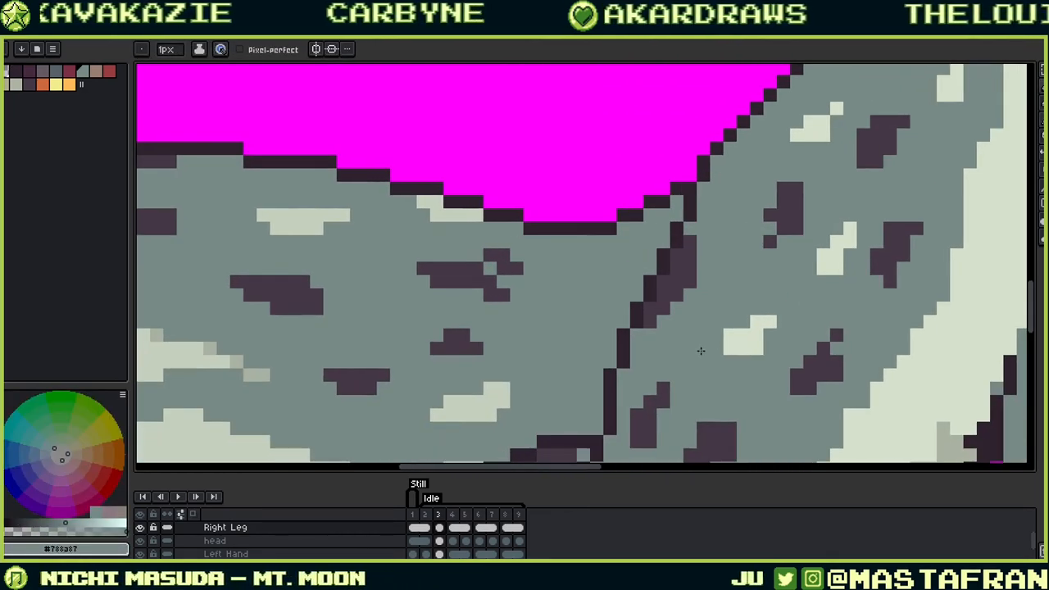
click(690, 207)
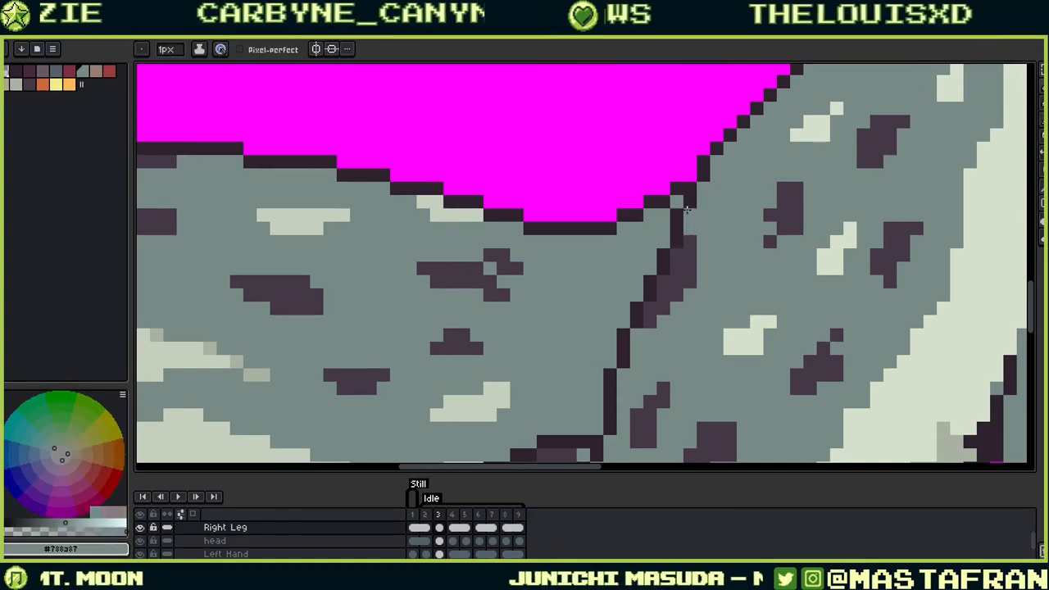
click(677, 242)
alt+click(675, 227)
click(690, 242)
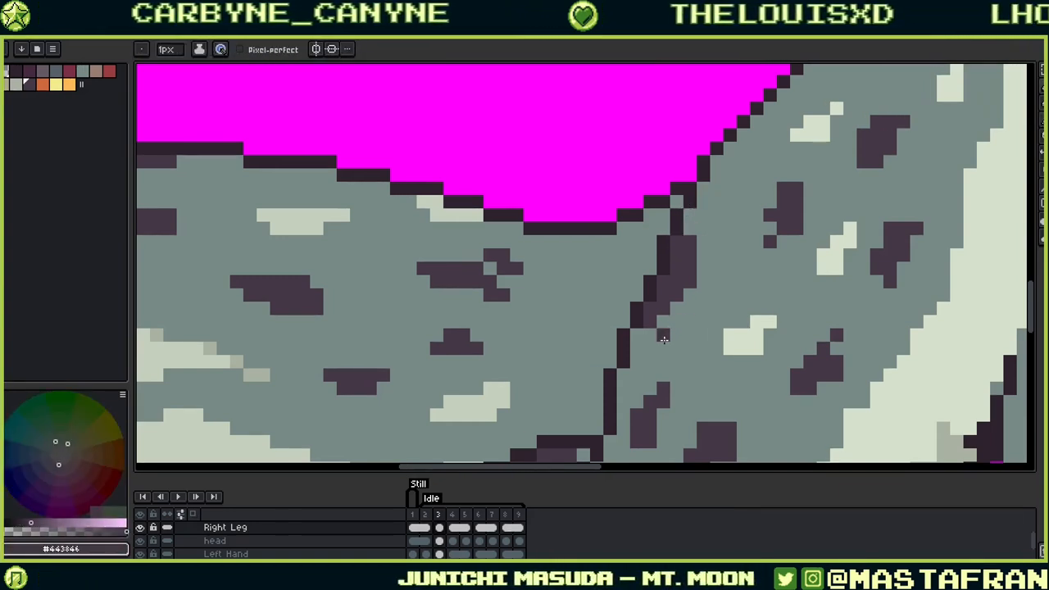
Step: Shift the tail-thigh seam outline outward one pixel beside the dark spot, using #2e222f for the line and #443846 for the spot
alt+click(663, 269)
click(651, 269)
alt+click(677, 270)
click(664, 268)
mouse_move(663, 349)
mouse_down()
mouse_move(681, 325)
mouse_move(687, 333)
mouse_up()
alt+click(676, 269)
click(661, 277)
alt+click(677, 288)
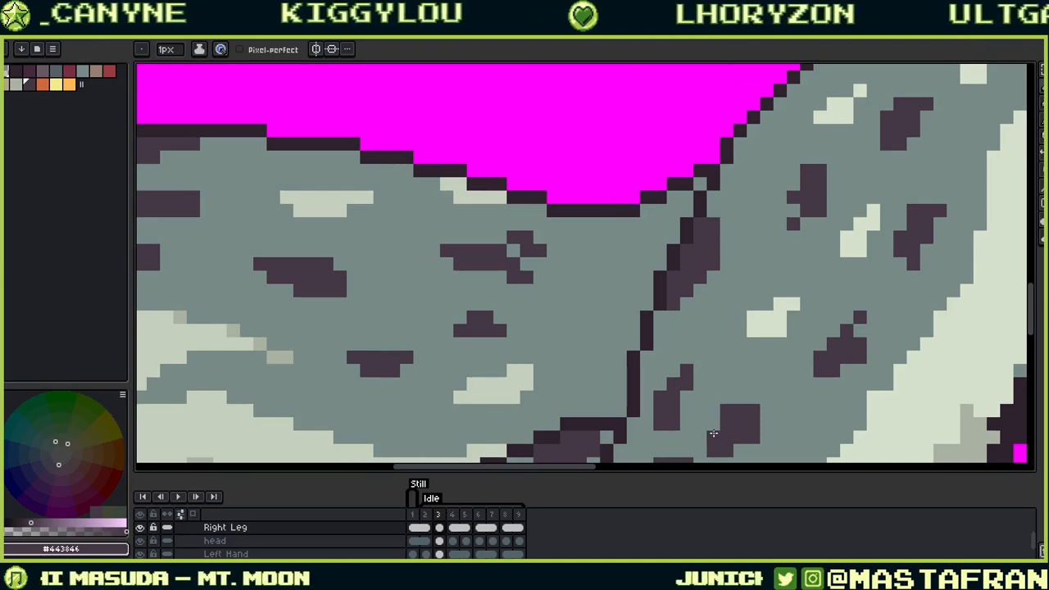
Step: Rework the lower end of the seam above the bent leg with outline color #2e222f, replacing surplus outline pixels with grey-green fur
drag(764, 398, 748, 229)
drag(672, 273, 740, 357)
alt+click(677, 330)
click(675, 318)
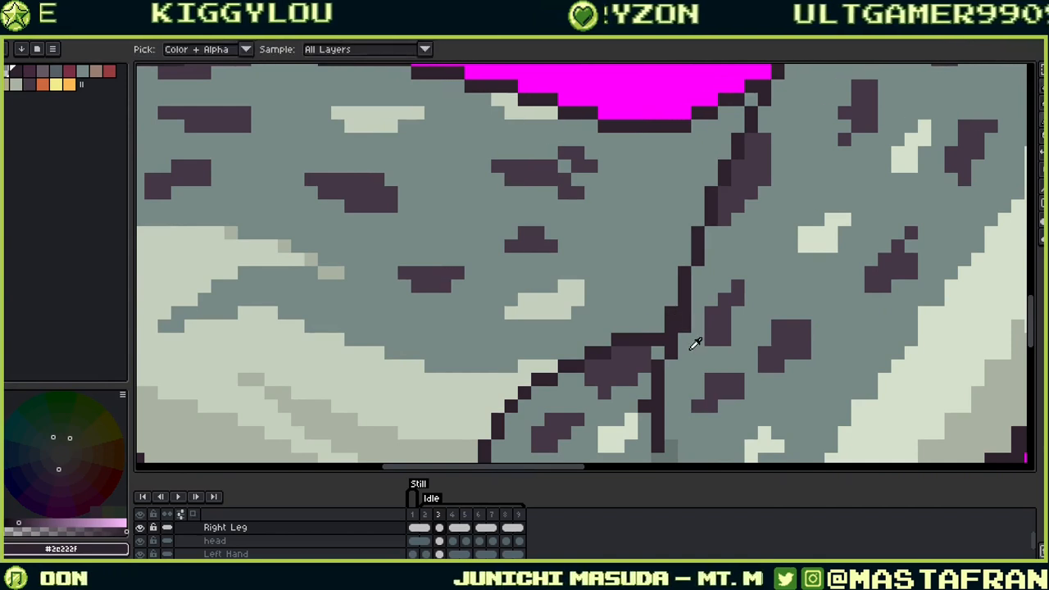
alt+click(694, 344)
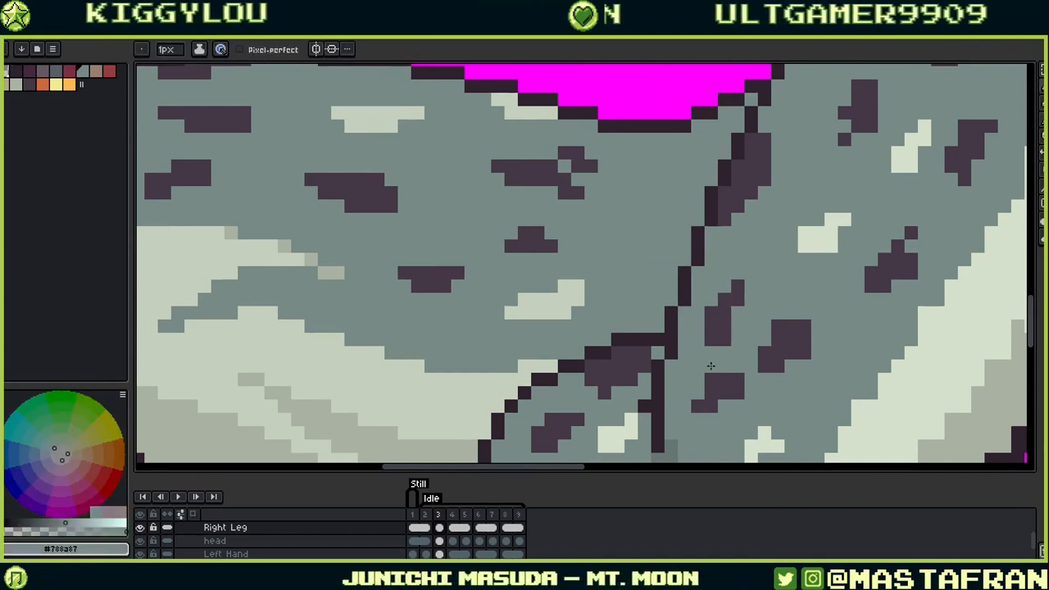
drag(711, 366, 742, 274)
alt+click(759, 246)
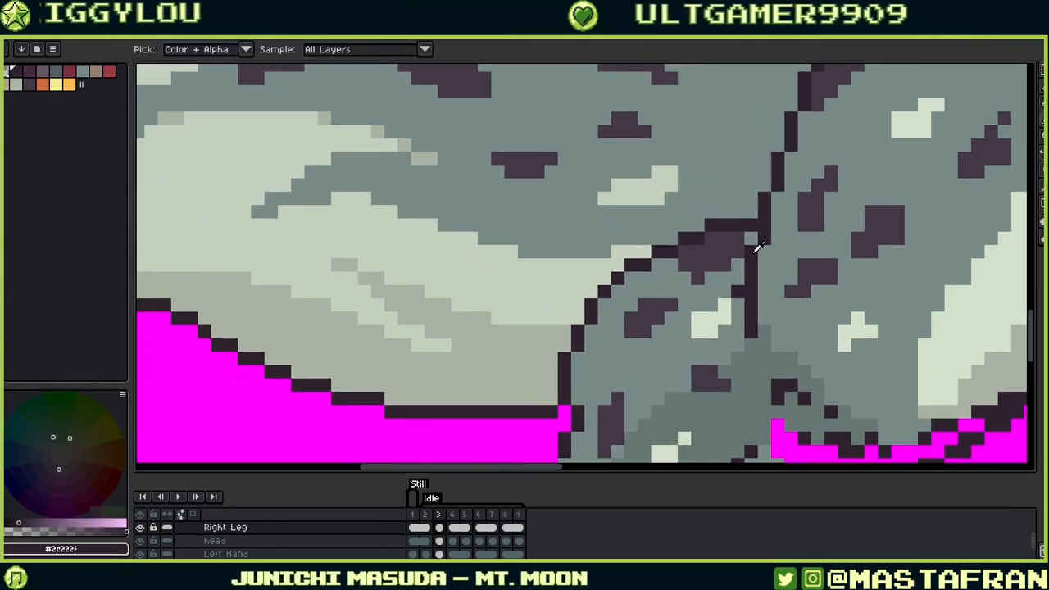
alt+click(752, 245)
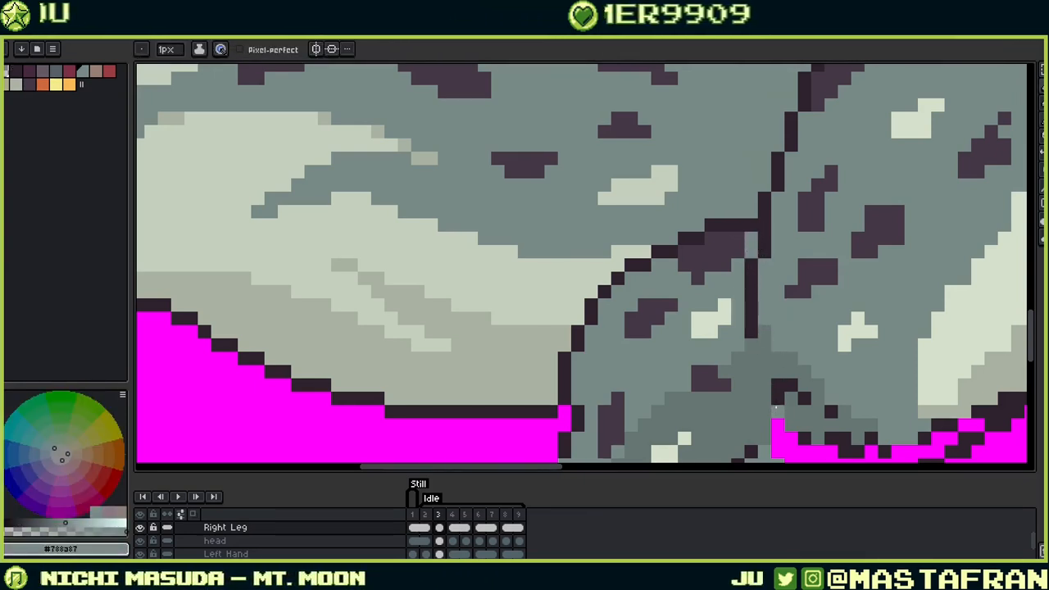
Step: Paint over the stray outline pixels on the underside of the thigh with the shadow fur color #667673
drag(923, 327, 787, 197)
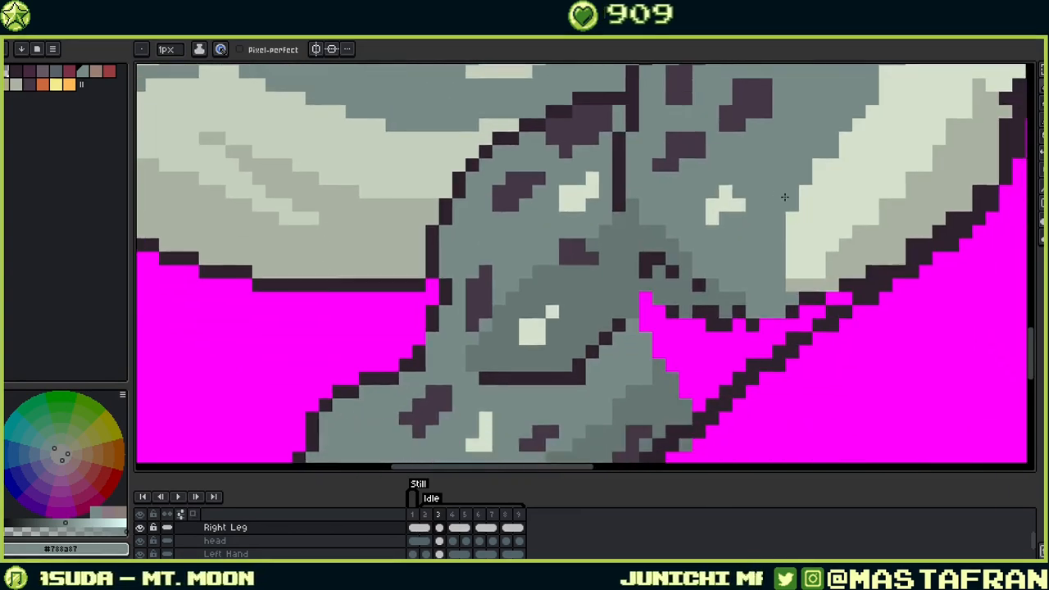
drag(742, 300, 657, 290)
alt+click(588, 261)
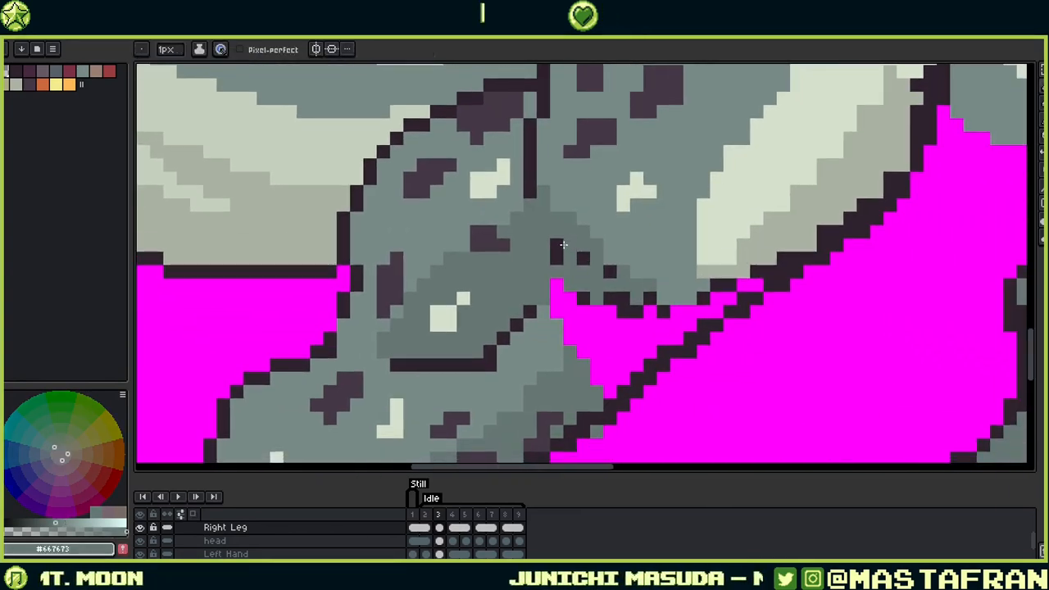
mouse_move(555, 244)
mouse_down()
mouse_move(627, 278)
mouse_move(777, 277)
mouse_move(595, 300)
mouse_move(647, 297)
mouse_move(665, 309)
mouse_move(668, 283)
mouse_move(714, 277)
mouse_move(713, 302)
mouse_move(696, 302)
mouse_move(721, 278)
mouse_move(724, 251)
mouse_move(768, 274)
mouse_move(738, 282)
mouse_move(753, 278)
mouse_move(736, 309)
mouse_move(755, 285)
mouse_move(717, 315)
mouse_up()
Step: Cover the leftover outline pixels at the lower tip of the pale inner thigh with the shade color #a9b2a2
alt+click(735, 253)
click(730, 285)
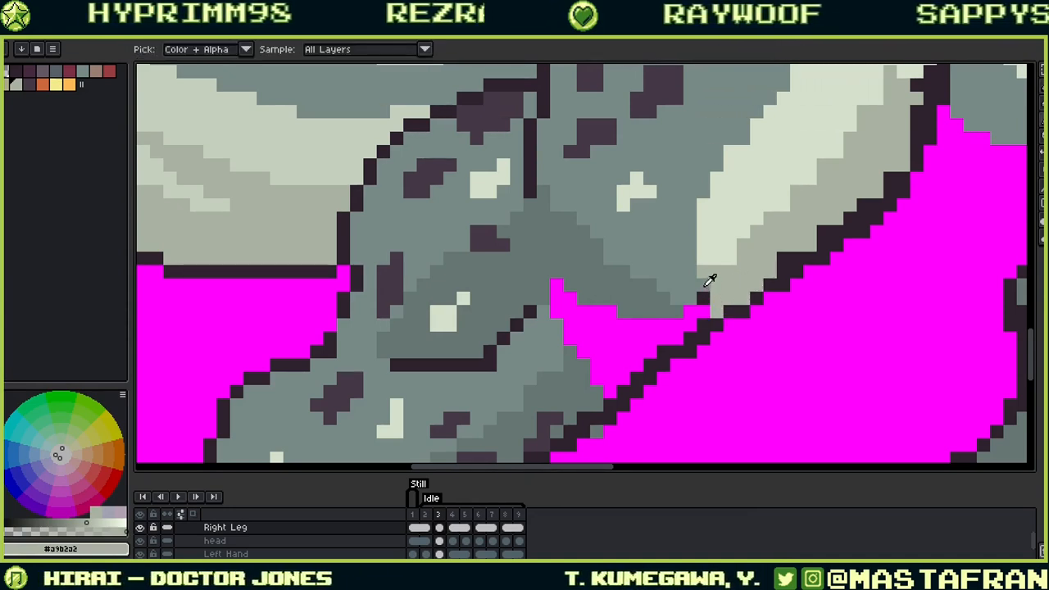
click(702, 299)
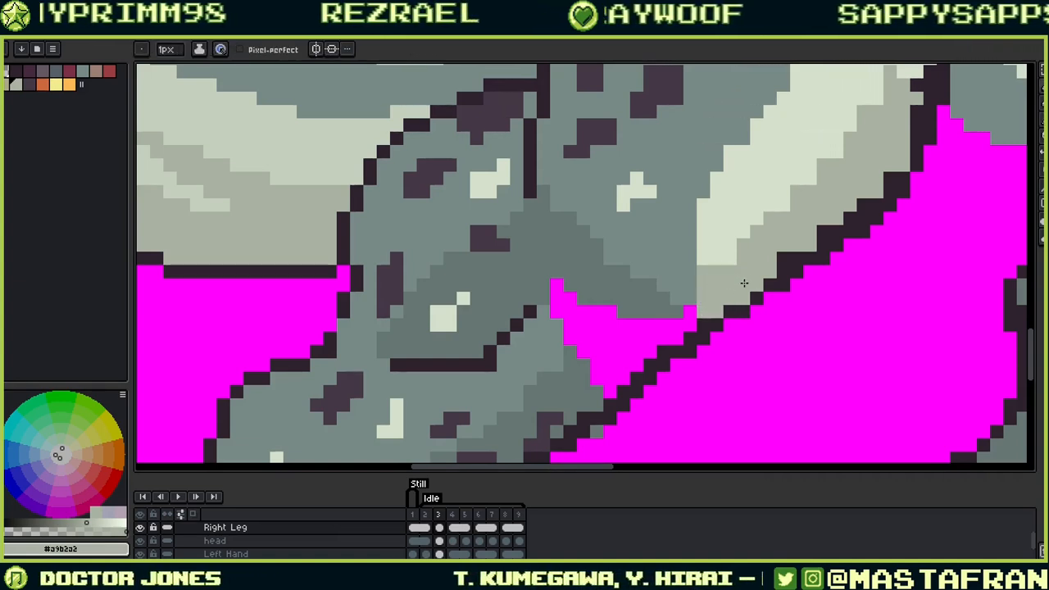
click(594, 379)
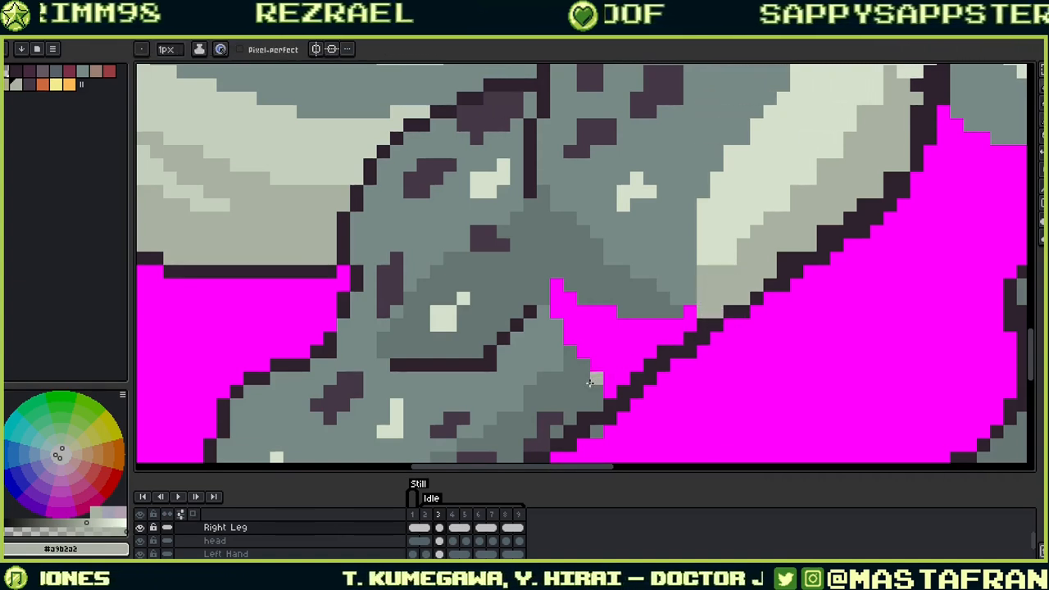
Step: Extend the pale inner-thigh fur in #d4e0cb down to the tip and along the edge of its shaded band
drag(812, 292, 670, 434)
key(alt)
click(580, 393)
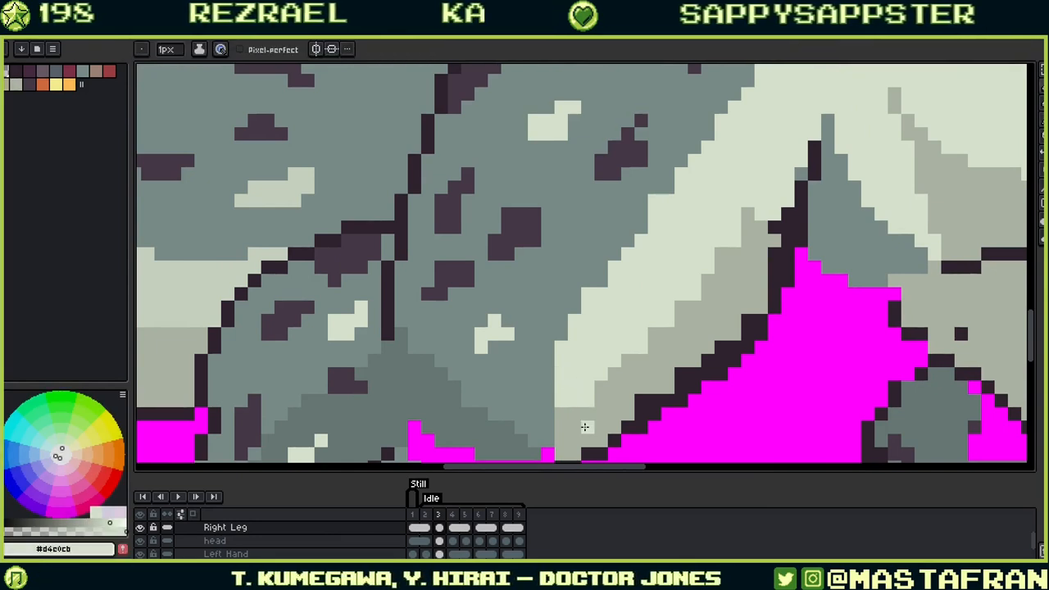
mouse_move(566, 439)
mouse_down()
mouse_move(631, 358)
mouse_move(655, 333)
mouse_up()
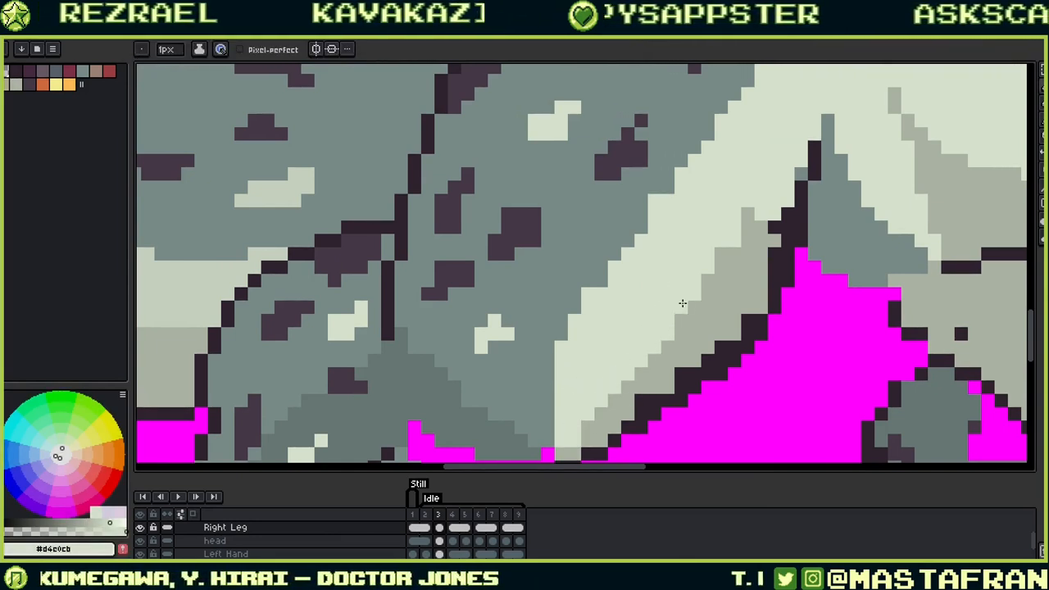
Step: Thin the thick outline along the inner thigh to one pixel by painting its inner side with #a9b2a2
key(alt)
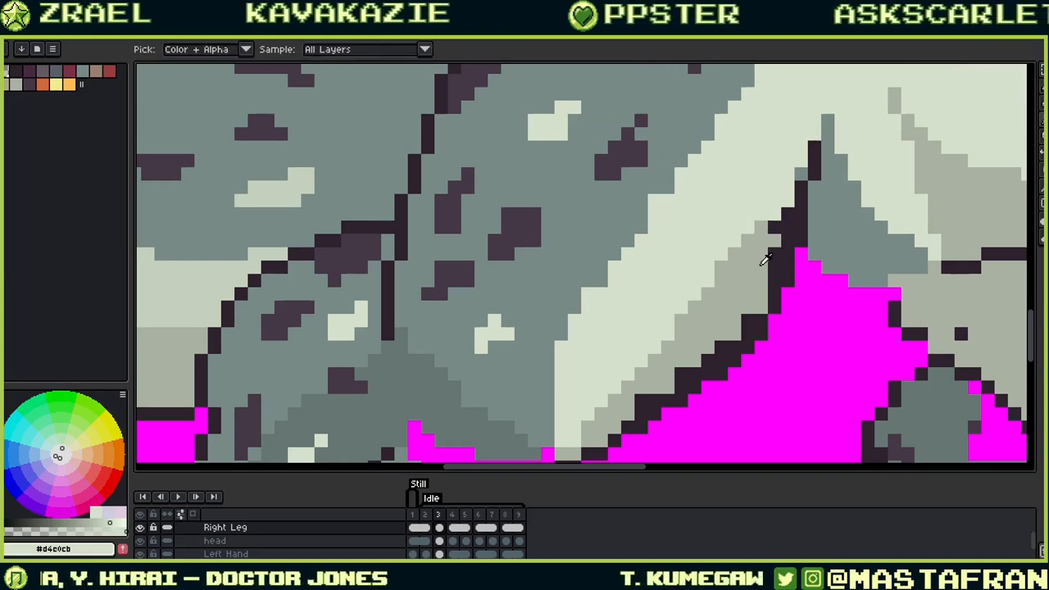
click(786, 244)
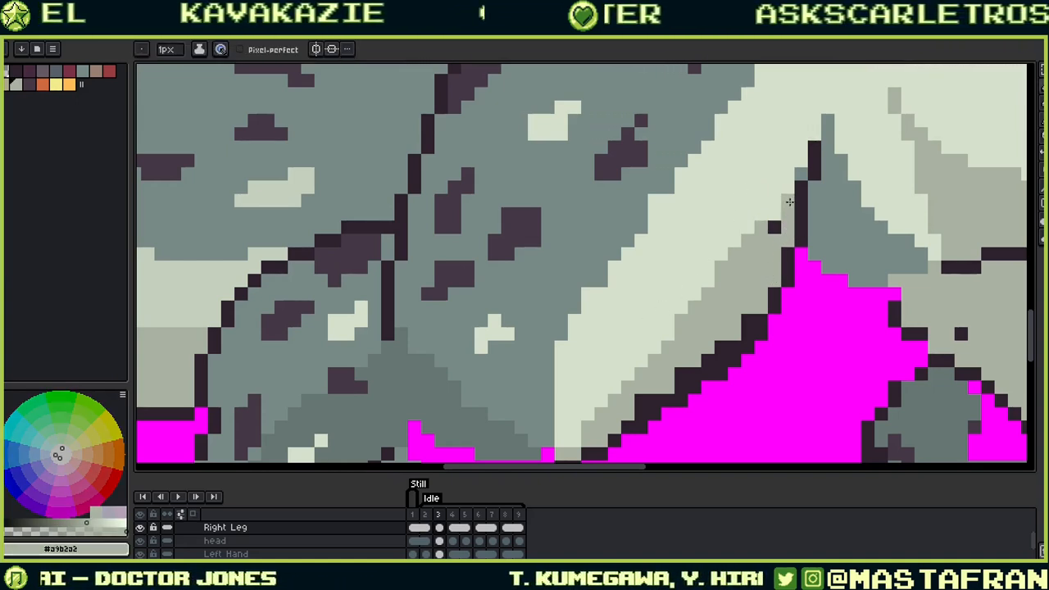
drag(808, 187, 753, 301)
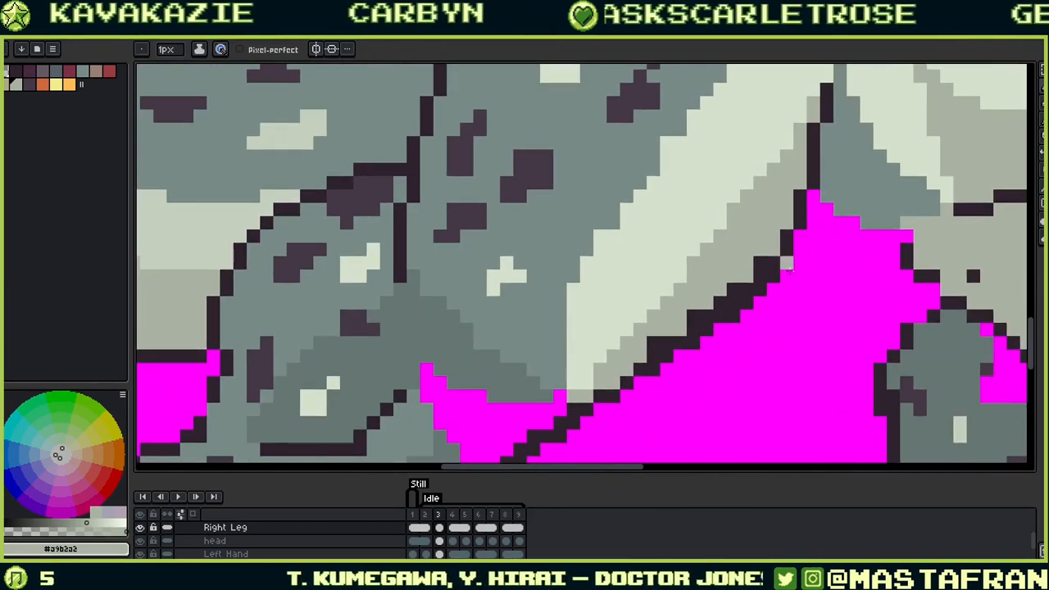
mouse_move(789, 267)
mouse_down()
mouse_move(764, 278)
mouse_move(773, 229)
mouse_move(693, 320)
mouse_move(610, 373)
mouse_up()
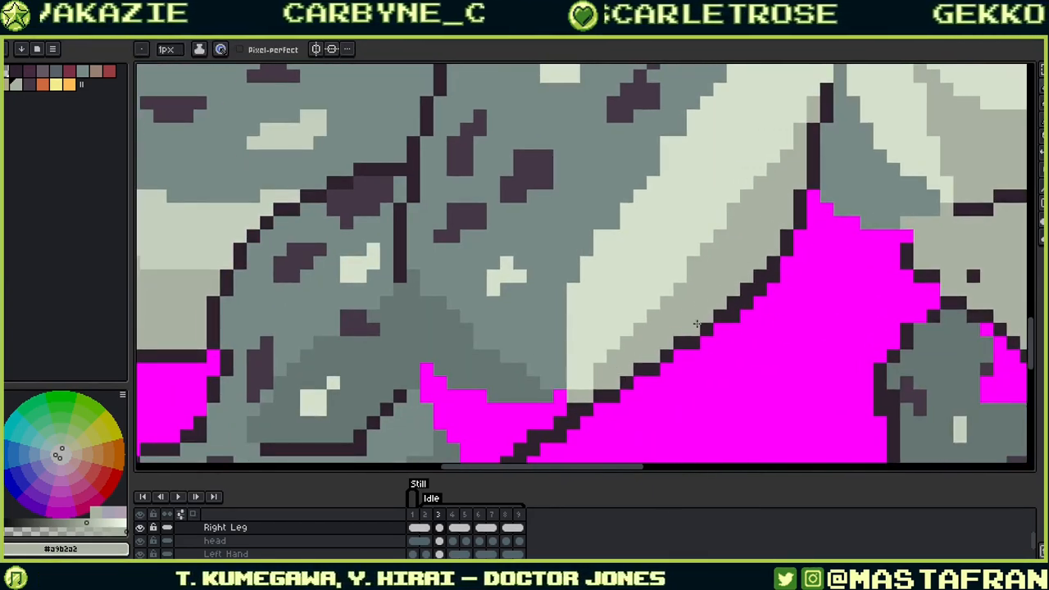
drag(687, 322, 768, 232)
Step: Smooth the stair-steps in the inner thigh's outline, using outline color #2e222f and shade color #a9b2a2
alt+click(759, 254)
click(759, 268)
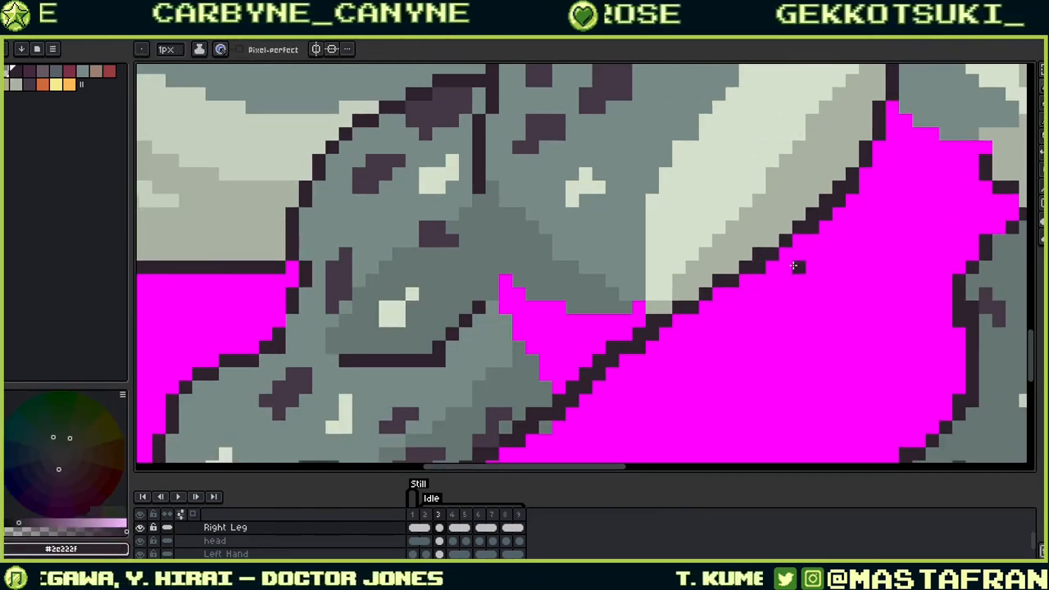
alt+click(789, 224)
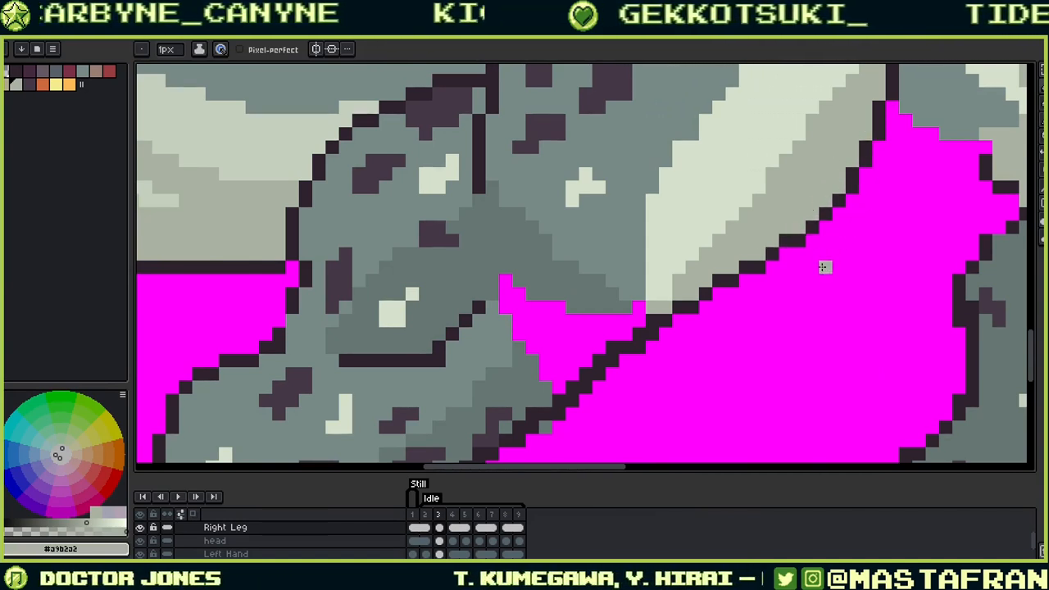
alt+click(789, 239)
click(786, 254)
alt+click(792, 219)
click(786, 241)
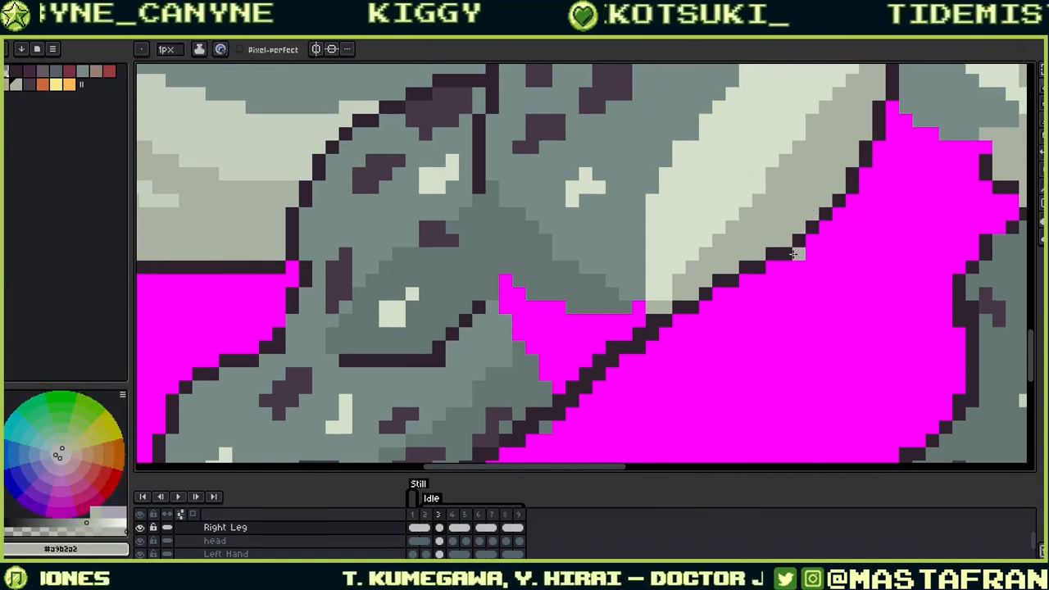
Step: Line the inside of the outline below the pale inner-thigh tip with #667673 and cover the corner pixel of the transparent gap
alt+click(642, 315)
click(639, 308)
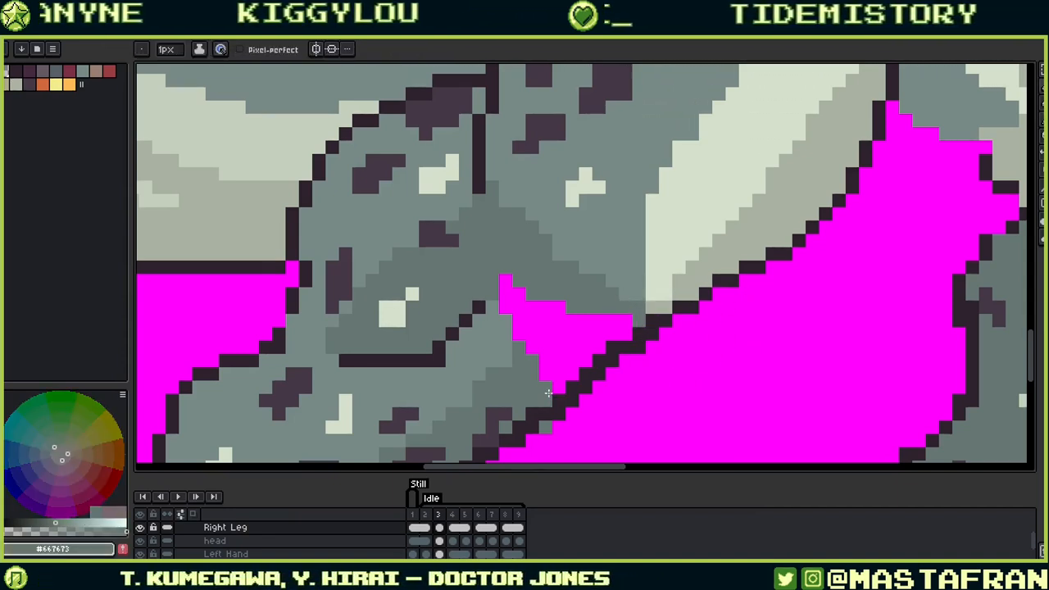
drag(560, 396, 614, 336)
key(g)
key(comma)
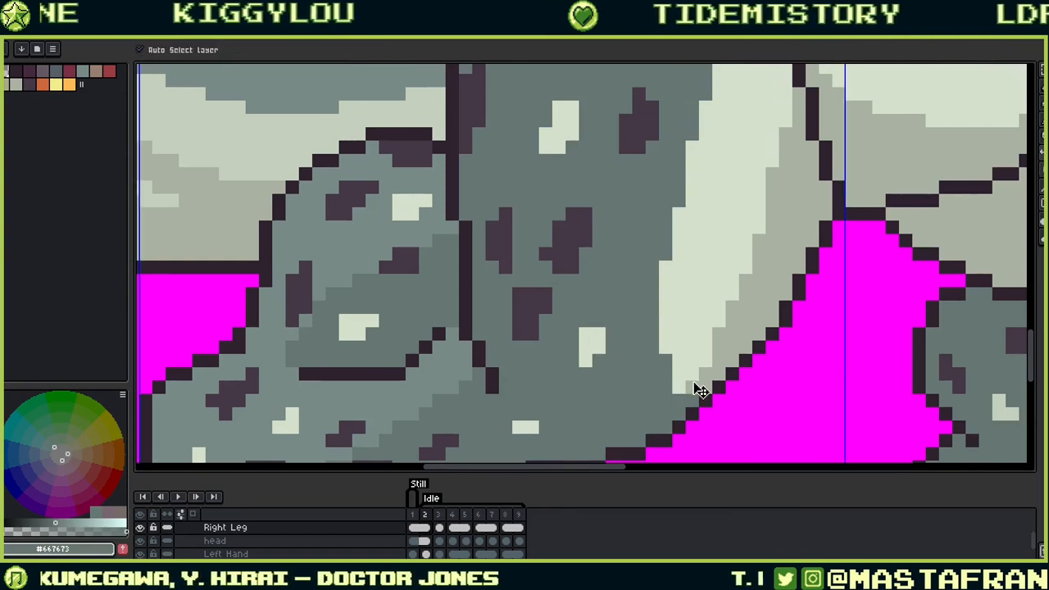
click(691, 386)
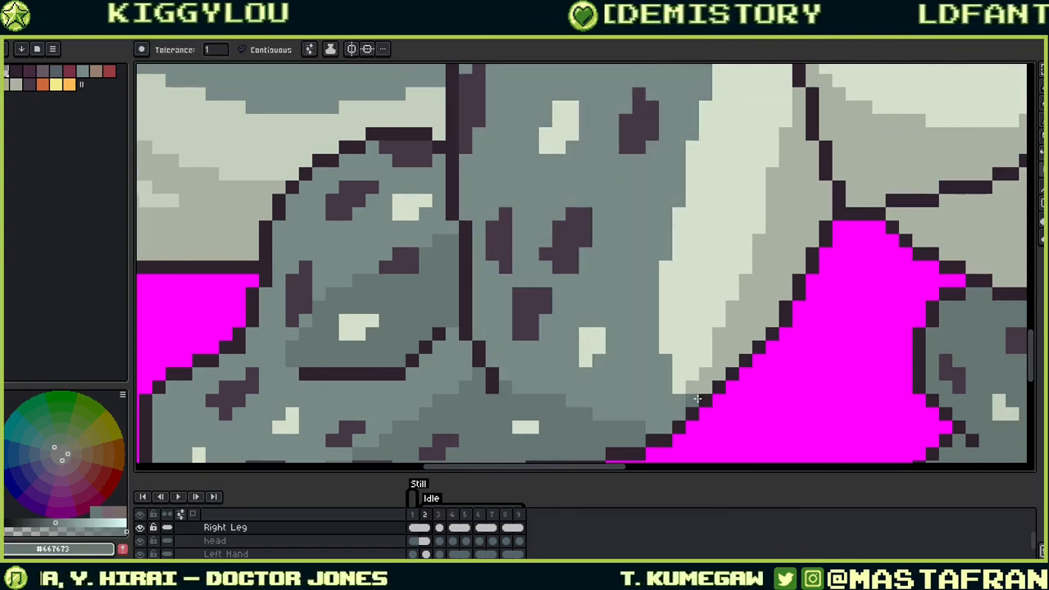
key(comma)
key(period)
key(period)
key(v)
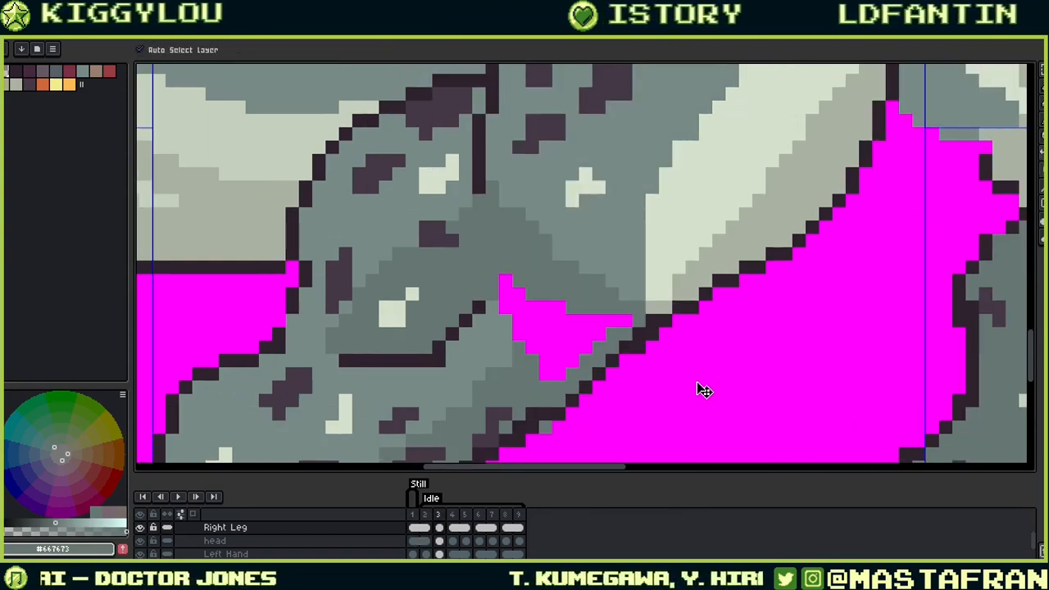
Step: Fill the remaining transparent gap below the thigh on the right leg in frame 3 with #667673
key(g)
click(578, 345)
drag(632, 371, 731, 293)
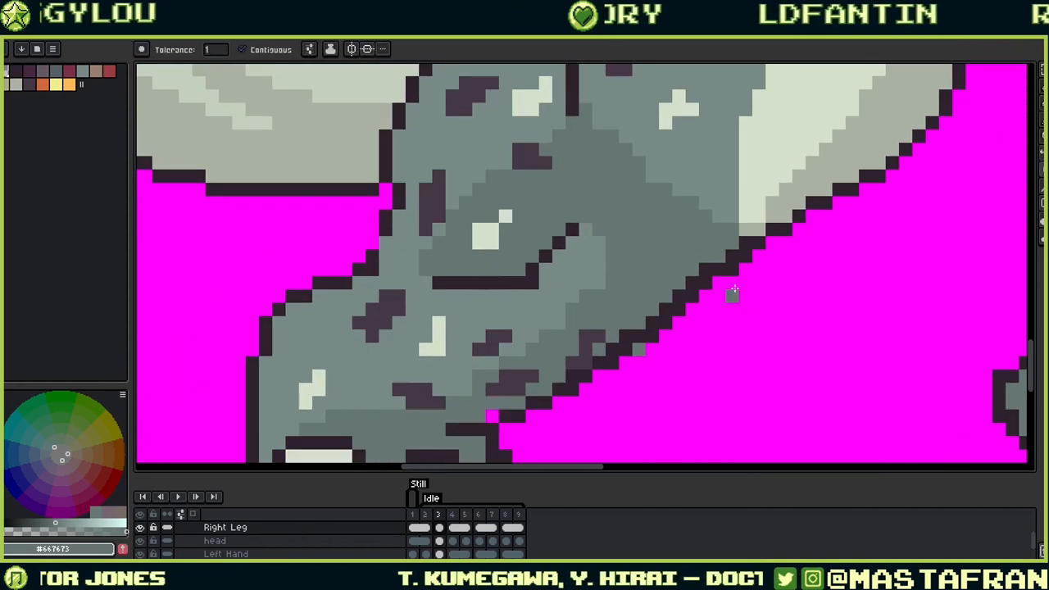
Step: Compare the shape and shading of the right leg across frames 1, 2 and 3
key(b)
key(comma)
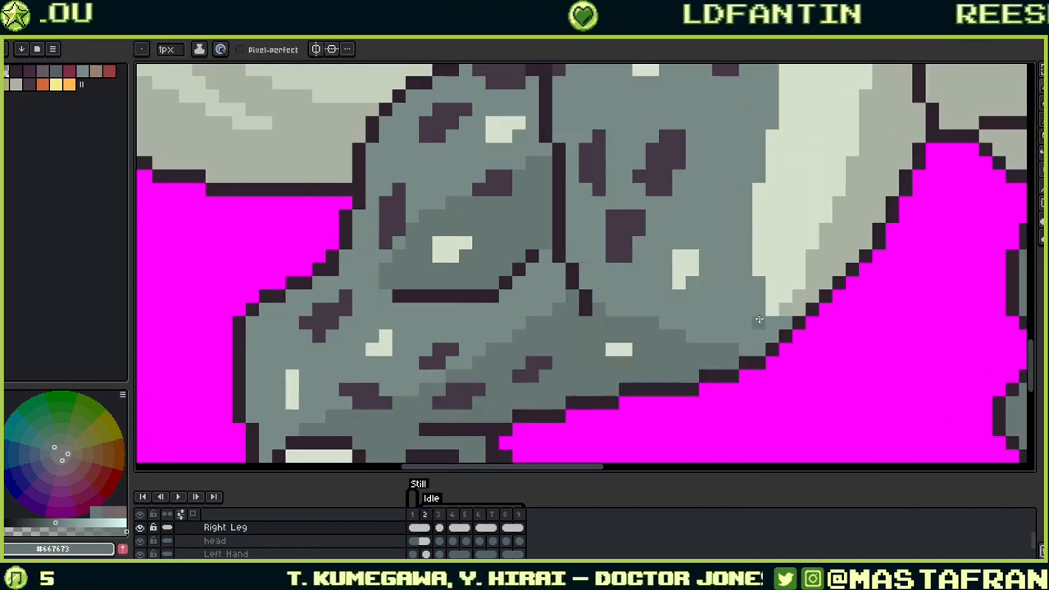
key(period)
key(period)
key(comma)
key(comma)
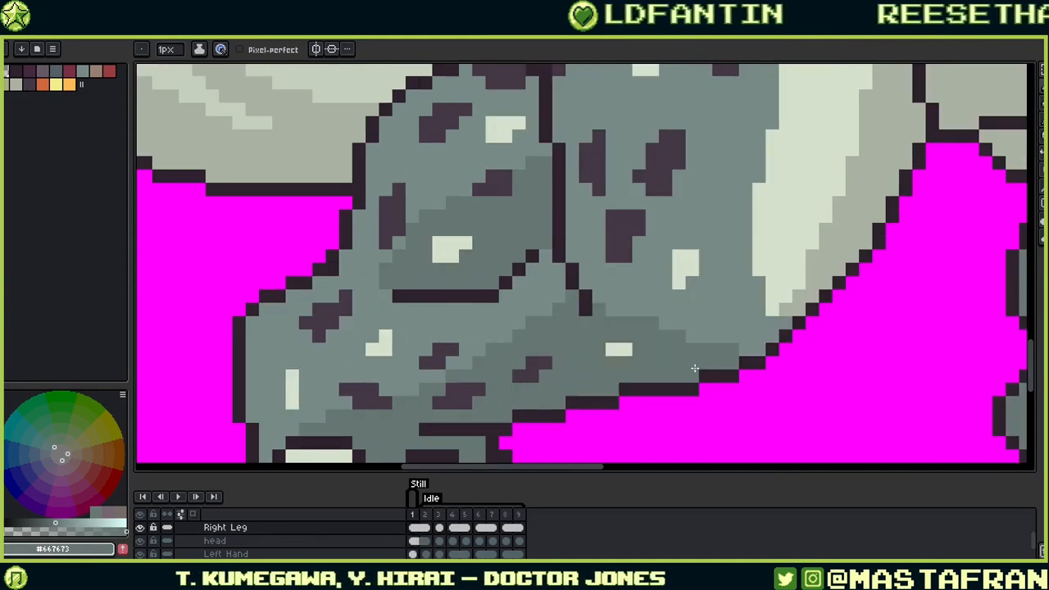
key(period)
key(comma)
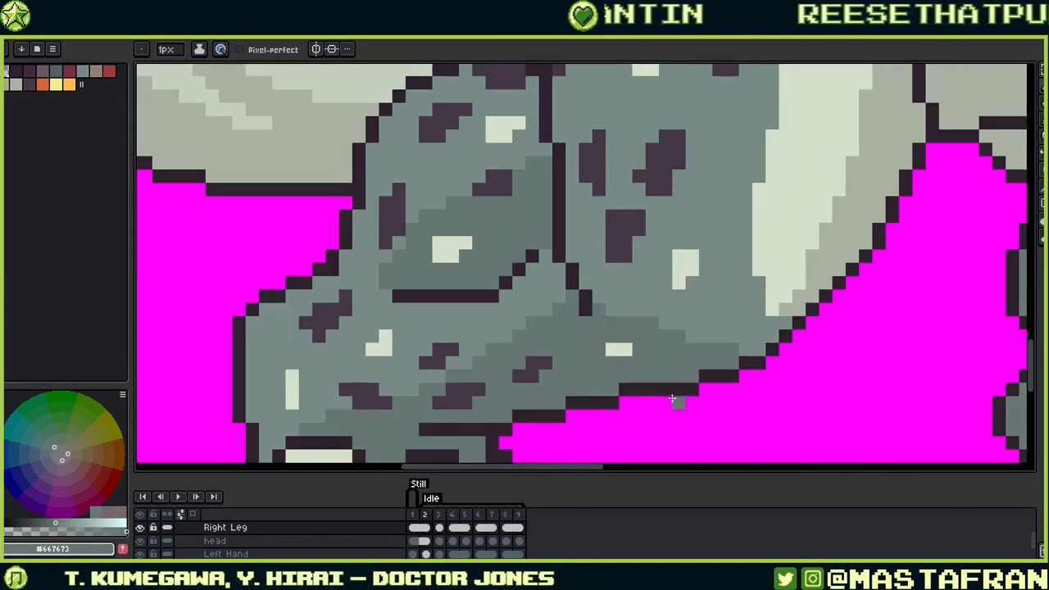
key(period)
key(comma)
key(period)
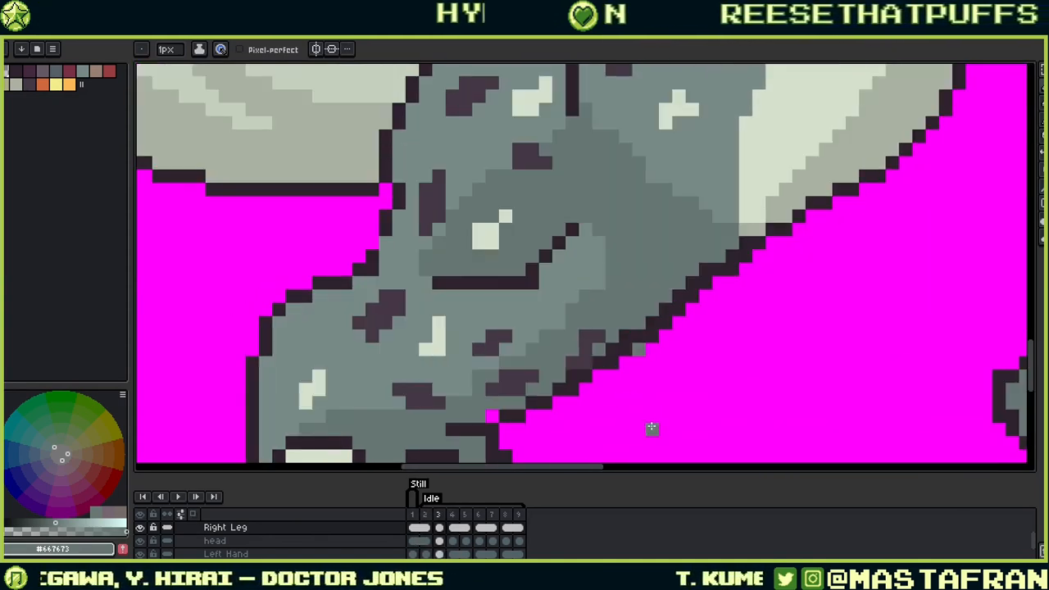
Step: Trim and smooth the pale inner-thigh fur's edge from its tip upward by painting along it with #788a87
drag(631, 403, 691, 379)
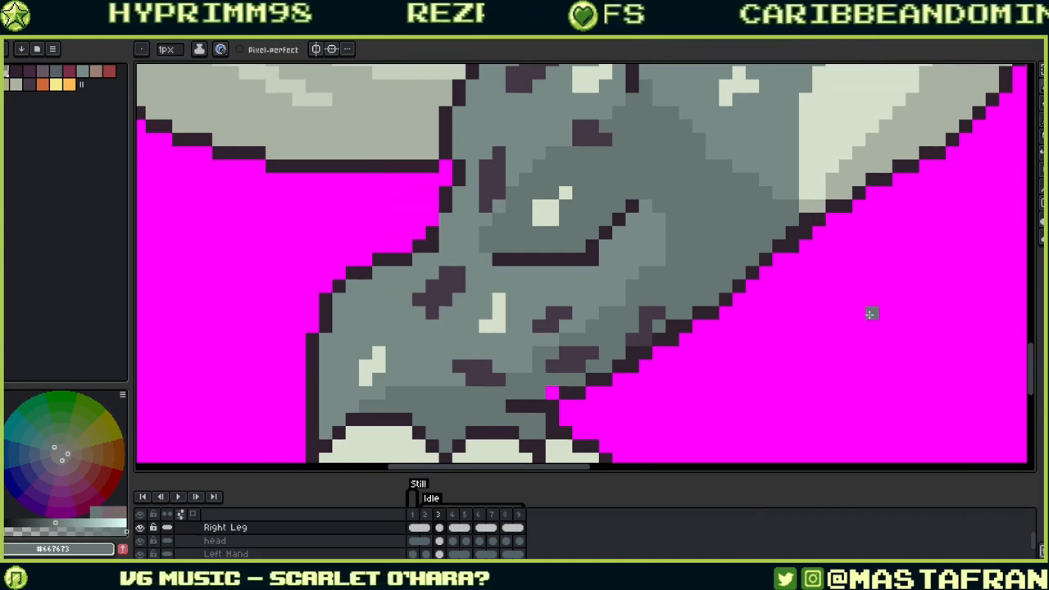
drag(840, 257, 788, 445)
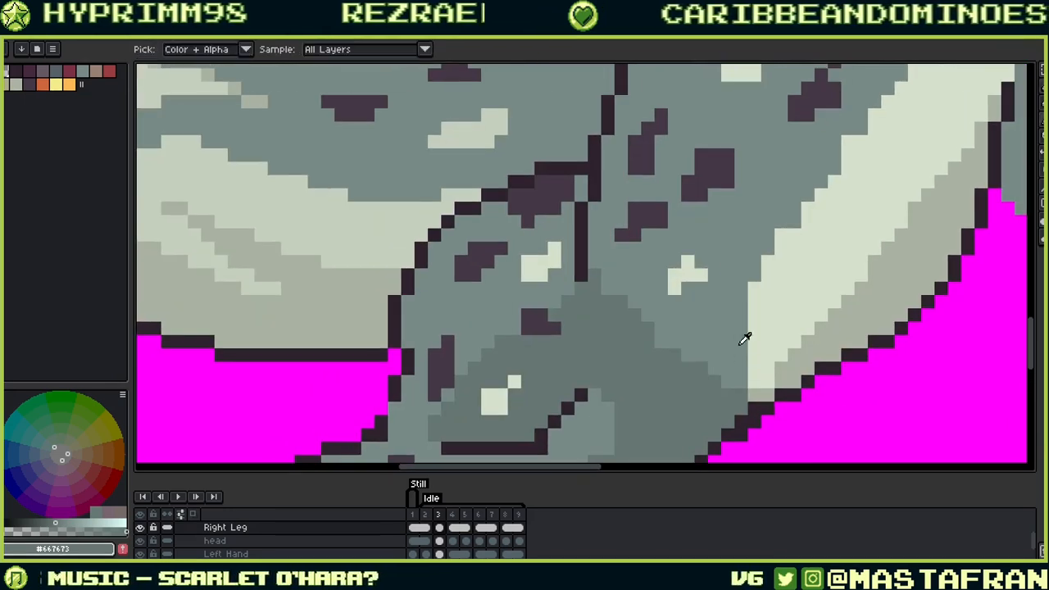
alt+click(740, 346)
drag(754, 395, 753, 367)
mouse_move(754, 316)
mouse_down()
mouse_move(805, 182)
mouse_move(847, 185)
mouse_move(763, 289)
mouse_move(872, 110)
mouse_up()
drag(798, 279, 764, 257)
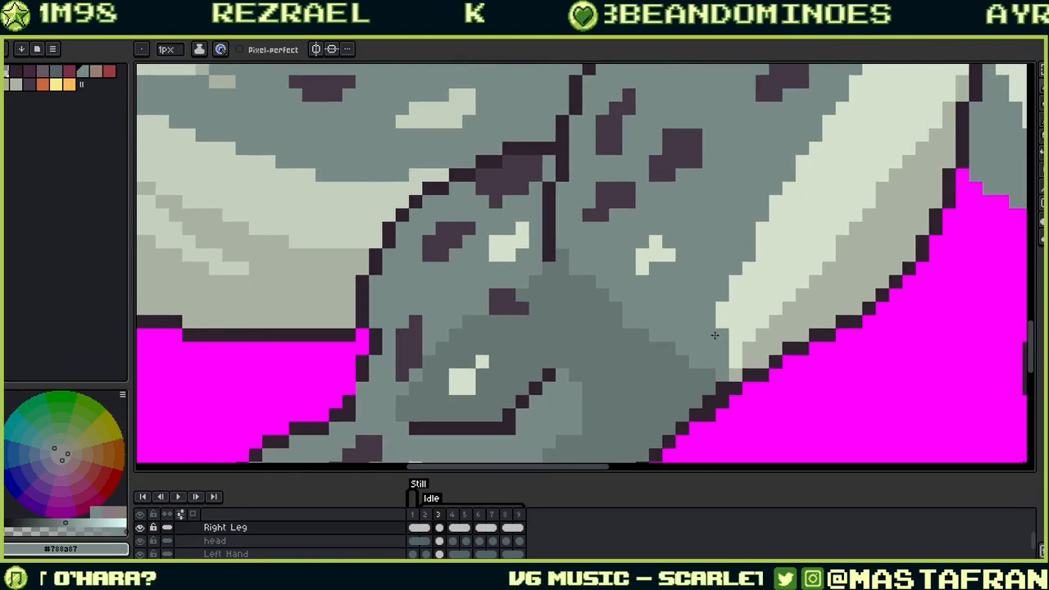
drag(722, 334, 735, 280)
drag(791, 246, 686, 331)
drag(626, 369, 682, 273)
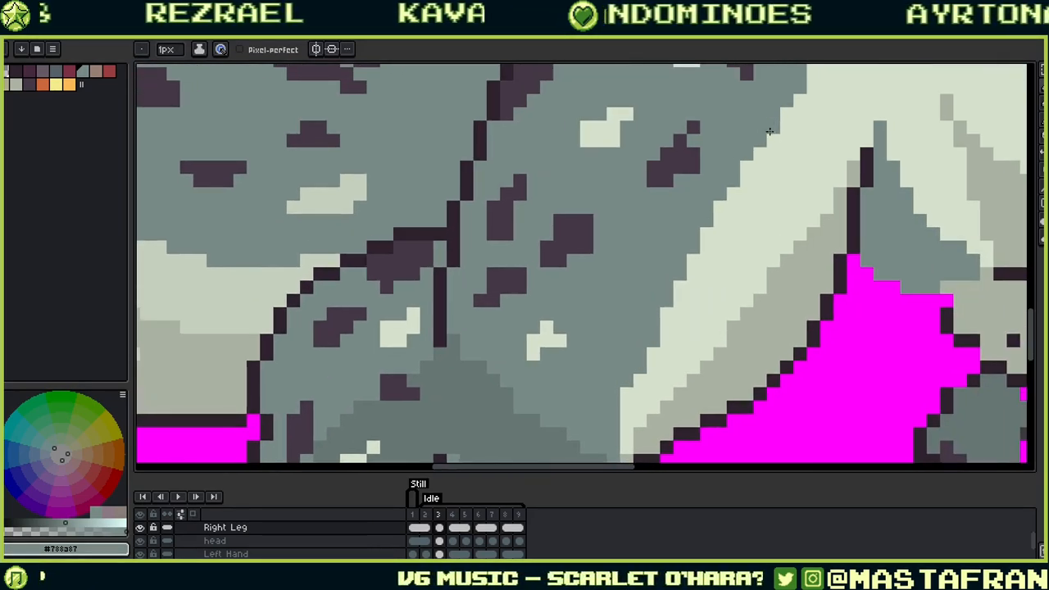
drag(770, 215, 722, 336)
mouse_move(756, 160)
mouse_down()
mouse_move(758, 209)
mouse_move(633, 386)
mouse_up()
mouse_move(698, 342)
mouse_down()
mouse_move(726, 253)
mouse_move(778, 209)
mouse_up()
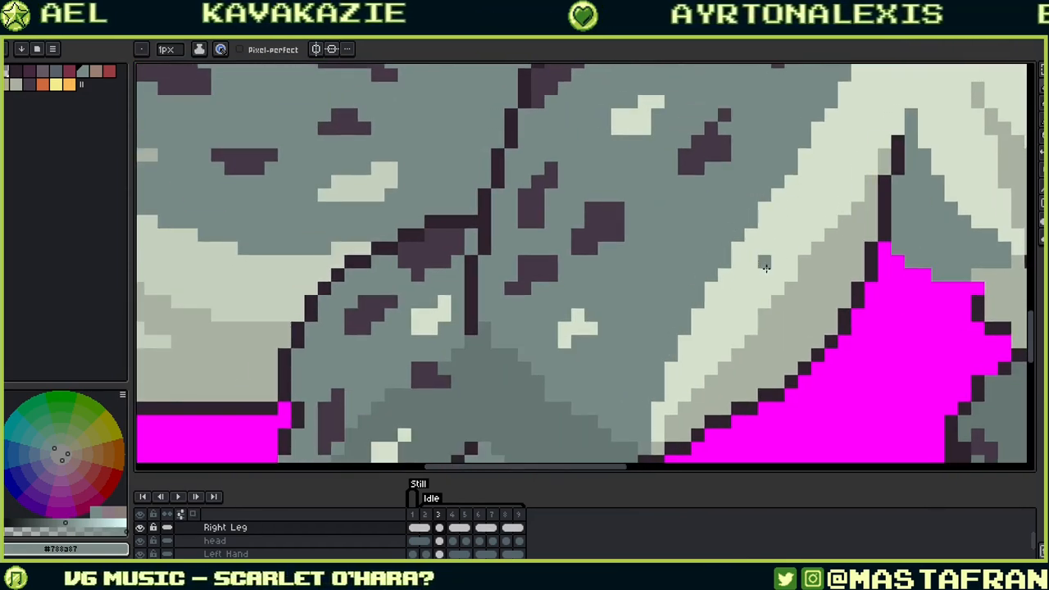
Step: Trim the upper edge of the dark shade below the thigh with #788a87, smoothing it toward the pale fur's tip
drag(764, 266, 765, 307)
key(i)
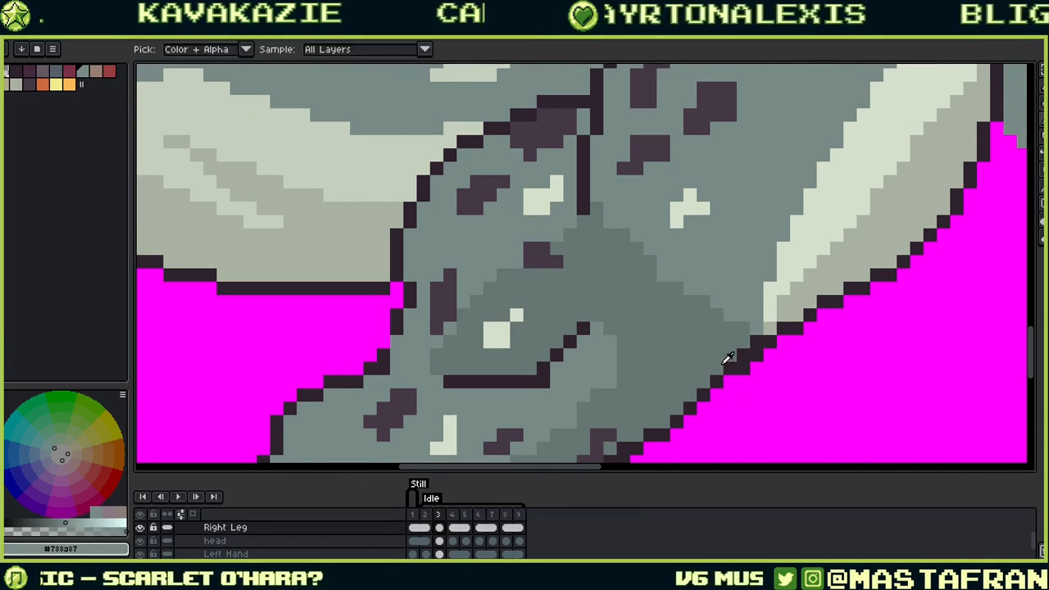
key(b)
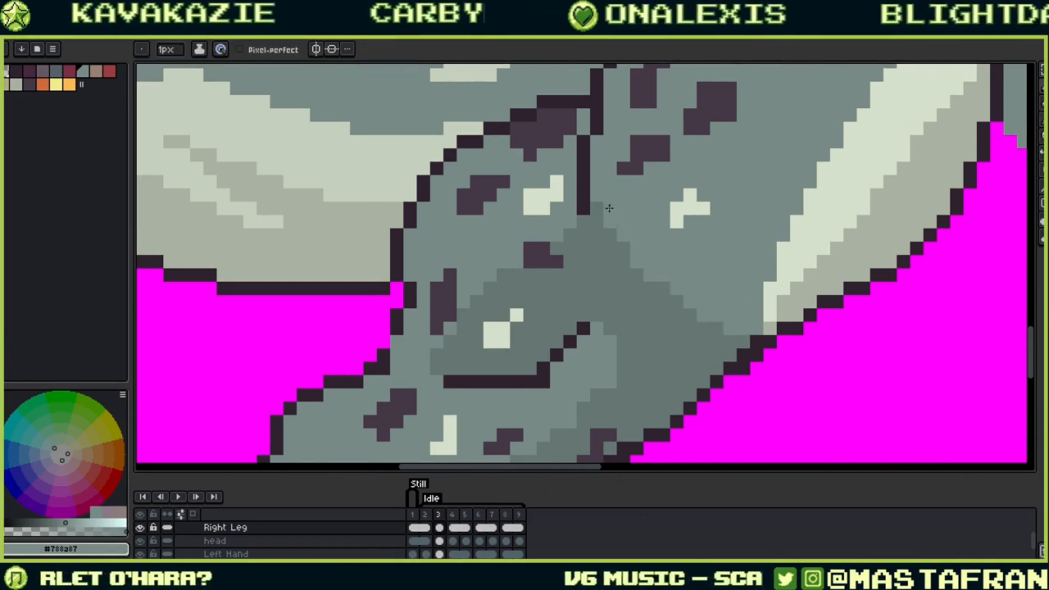
mouse_move(602, 222)
mouse_down()
mouse_move(656, 289)
mouse_move(727, 327)
mouse_up()
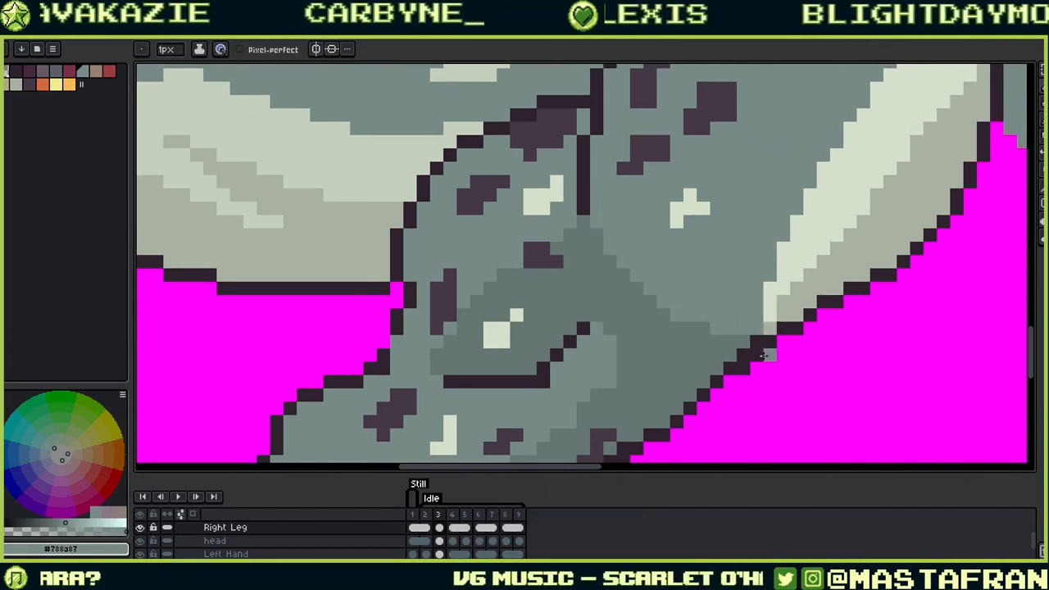
Step: Try to bulge the outline below the pale fur's tip outward in #2e222f, covering the old line with #667673
drag(777, 382, 697, 375)
scroll(729, 349, down, 1)
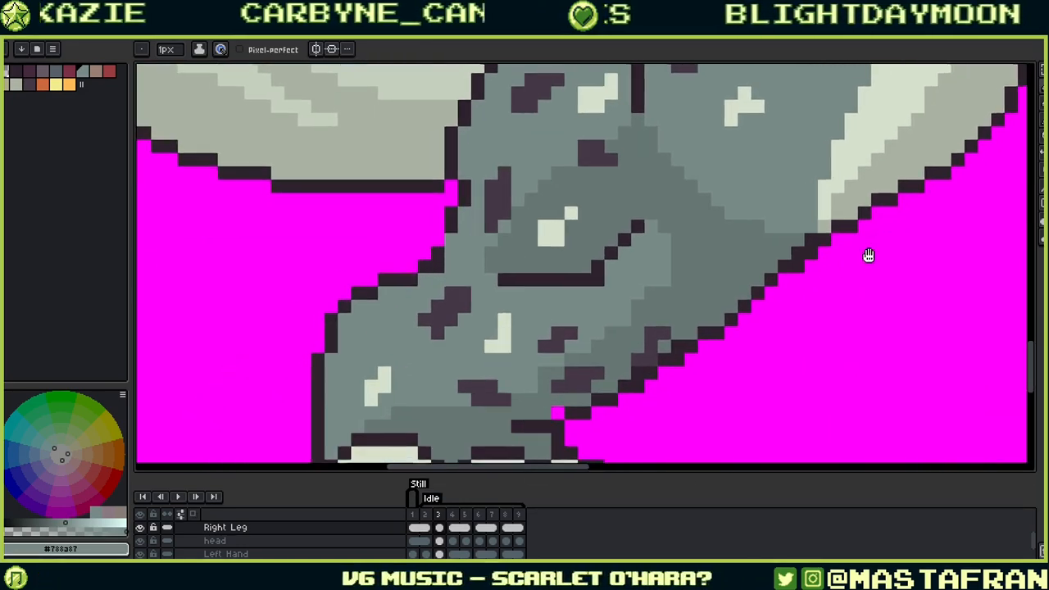
scroll(836, 273, up, 1)
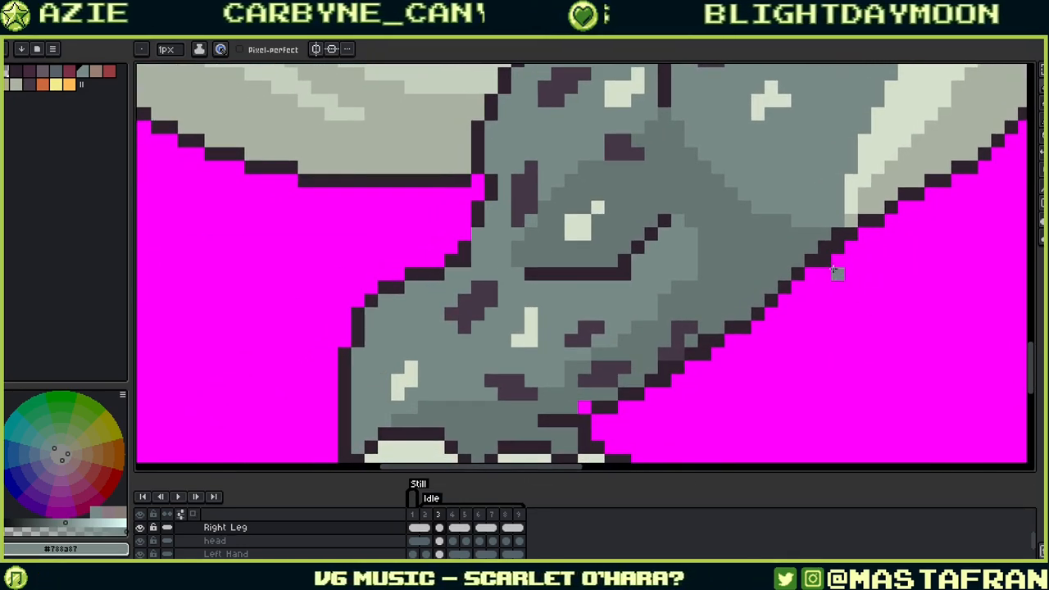
alt+click(795, 243)
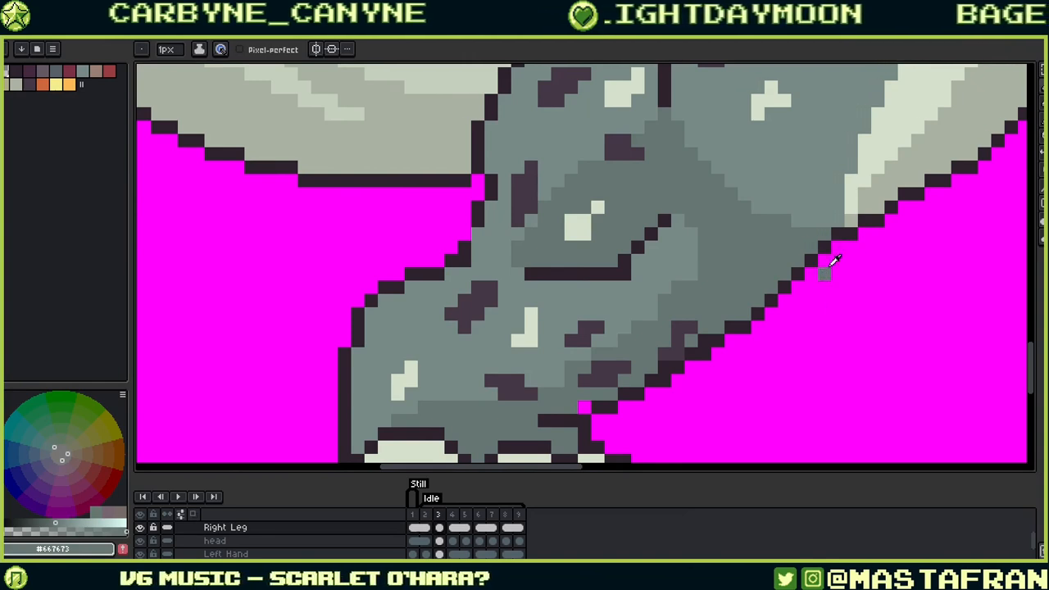
alt+click(839, 244)
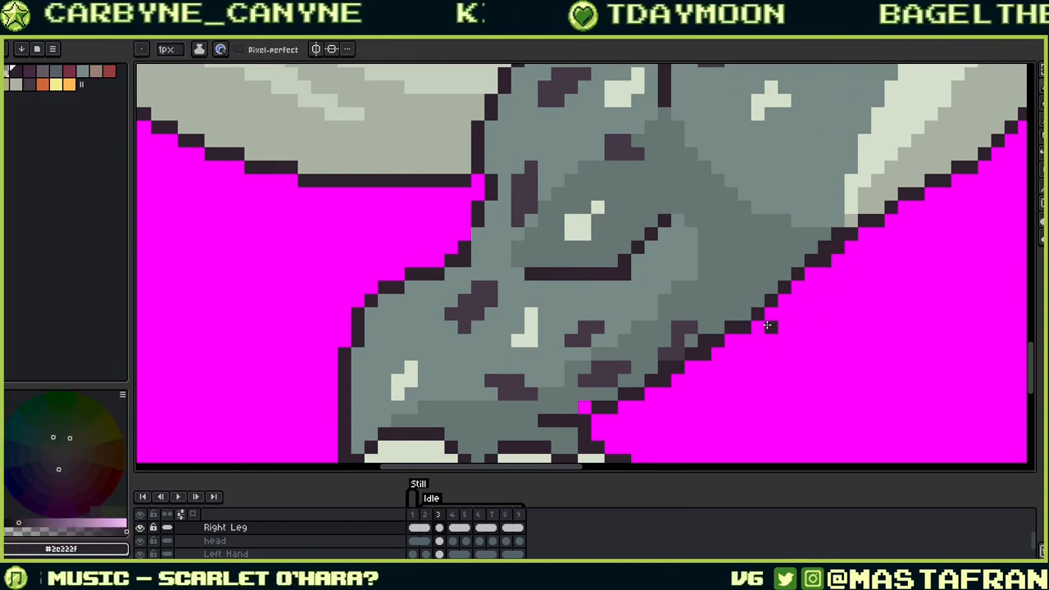
drag(768, 326, 827, 257)
alt+click(796, 243)
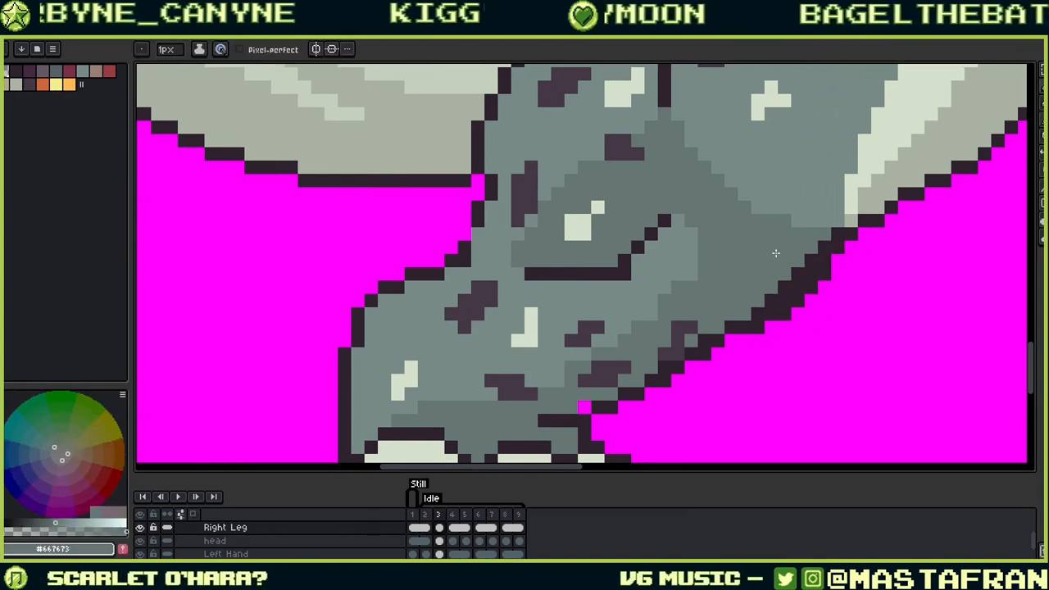
drag(747, 313, 815, 241)
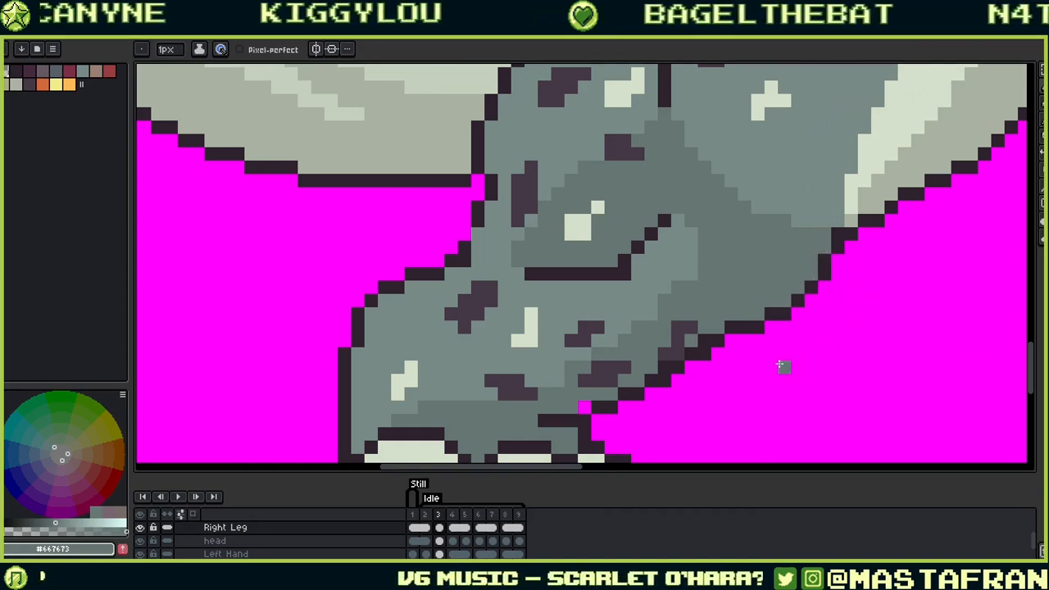
Step: Try to even out the stair-steps at the lower end of the bulged outline, using #2e222f and #667673
alt+click(733, 328)
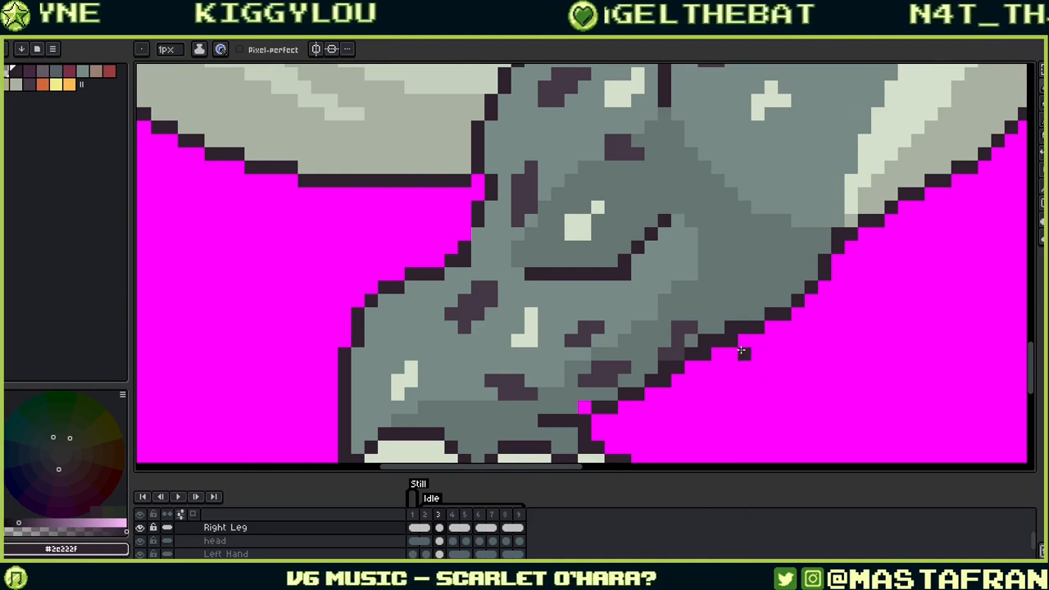
alt+click(731, 319)
click(730, 327)
click(706, 339)
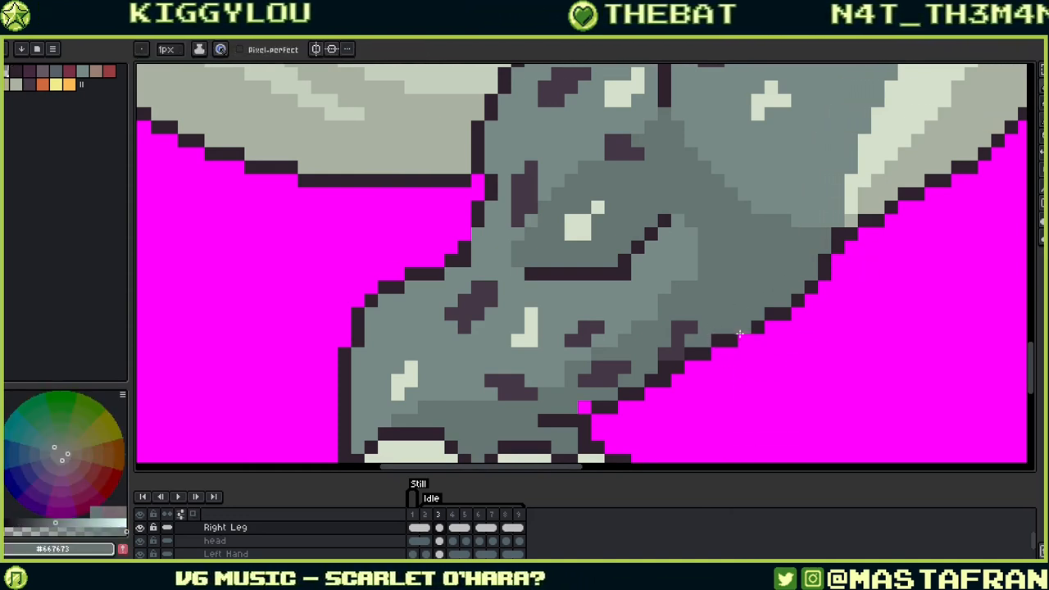
Step: Try to reshape the dark spot beside the lower leg's outline with #443846 and fill the transparent pixel above the toes
drag(740, 334, 842, 274)
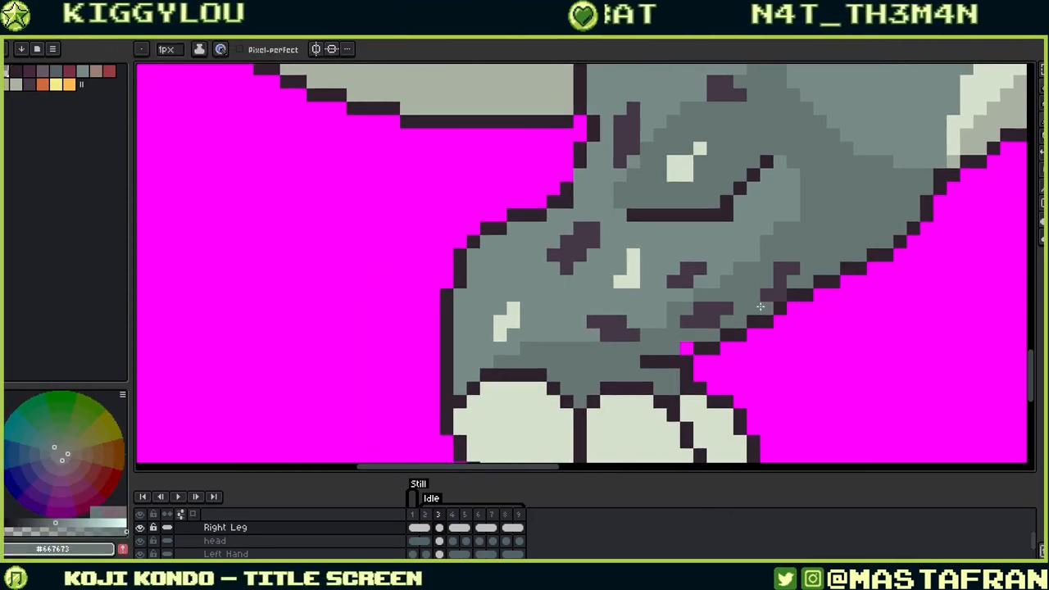
alt+click(773, 300)
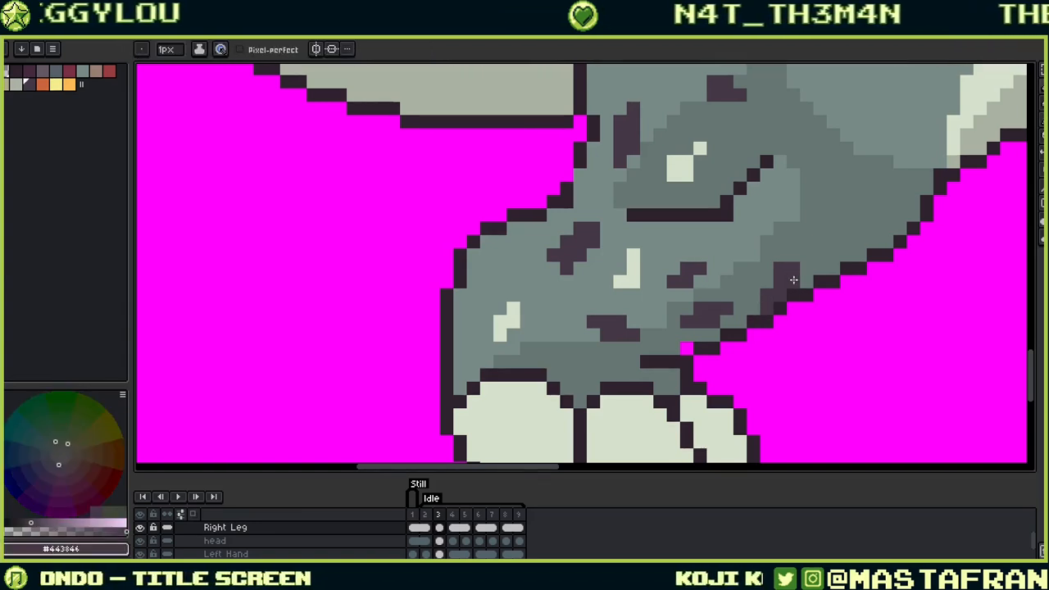
alt+click(710, 328)
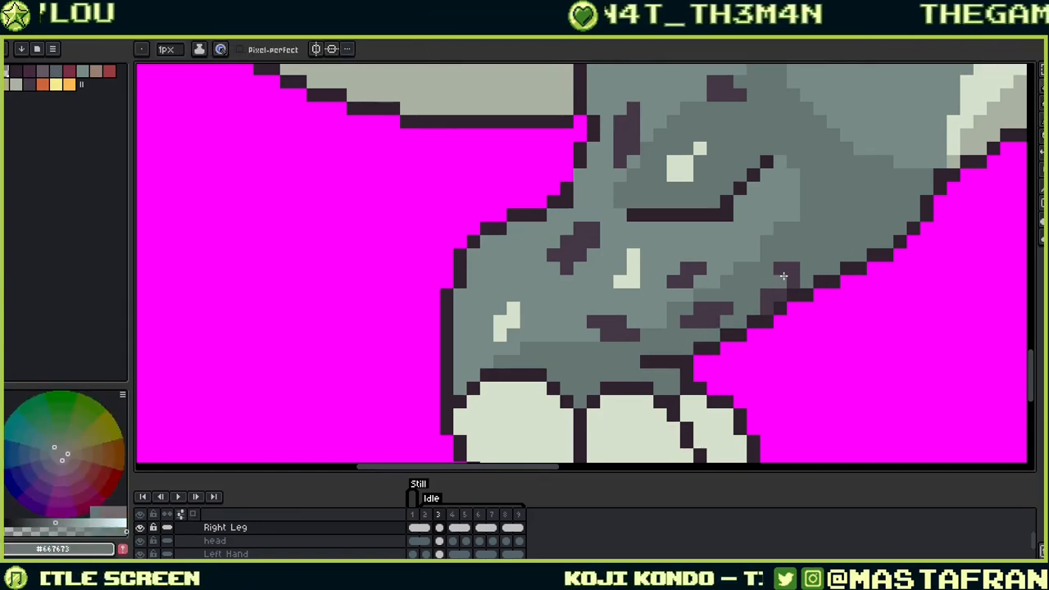
drag(844, 284, 677, 322)
Step: Check the whole right leg and undo the outline bulge along with the spot and gap edits made after it
scroll(718, 297, down, 3)
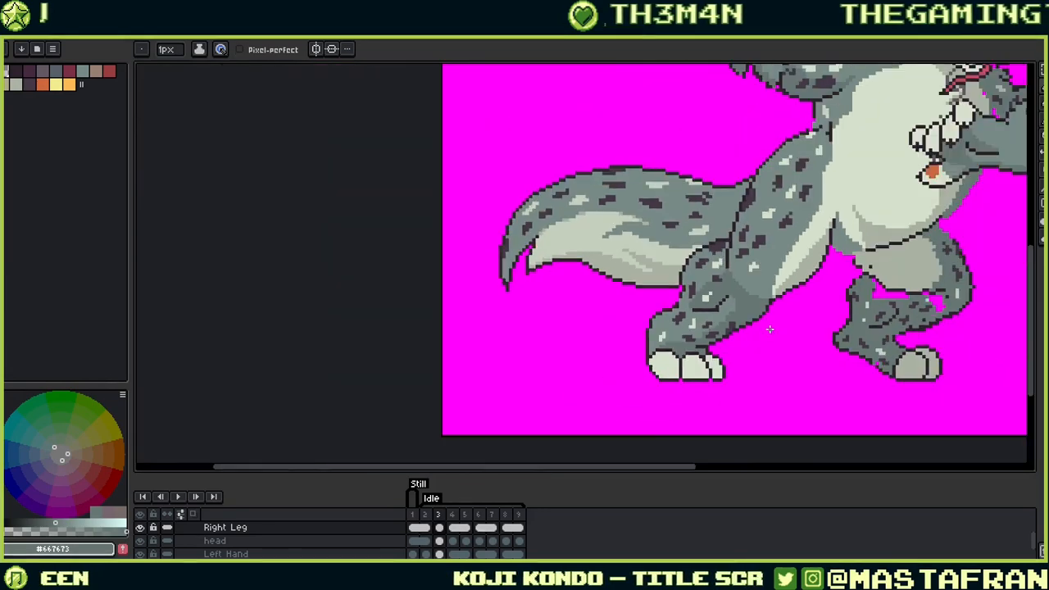
scroll(768, 306, up, 1)
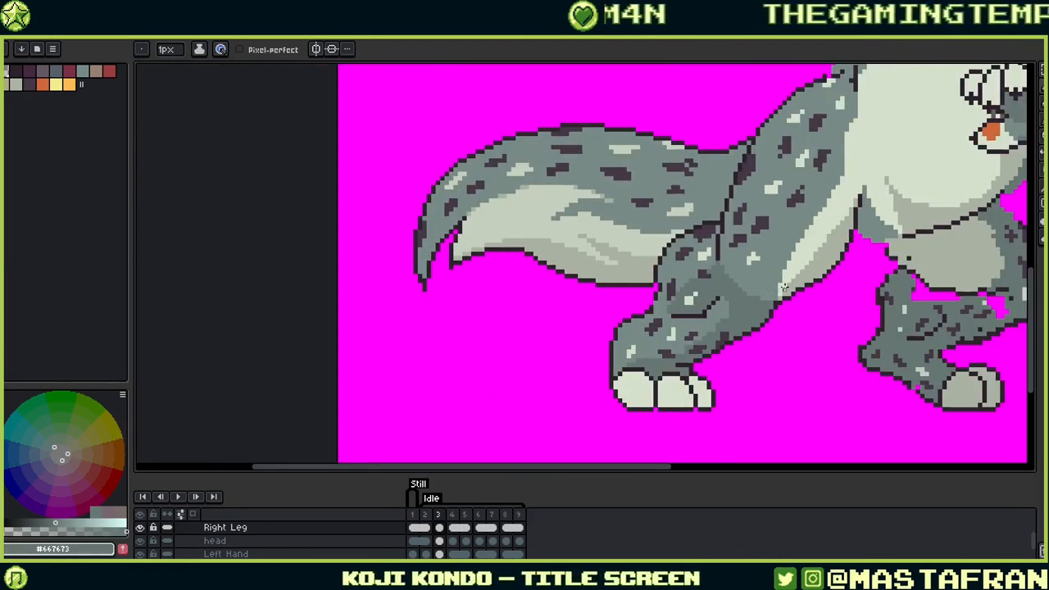
scroll(784, 286, down, 1)
scroll(810, 282, up, 1)
scroll(809, 279, up, 1)
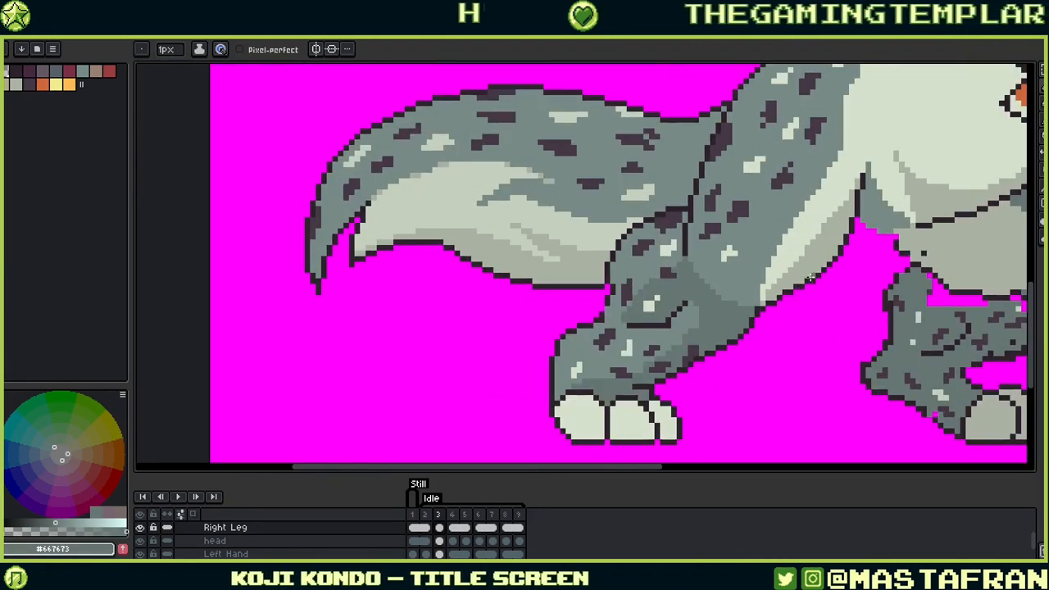
scroll(810, 277, up, 1)
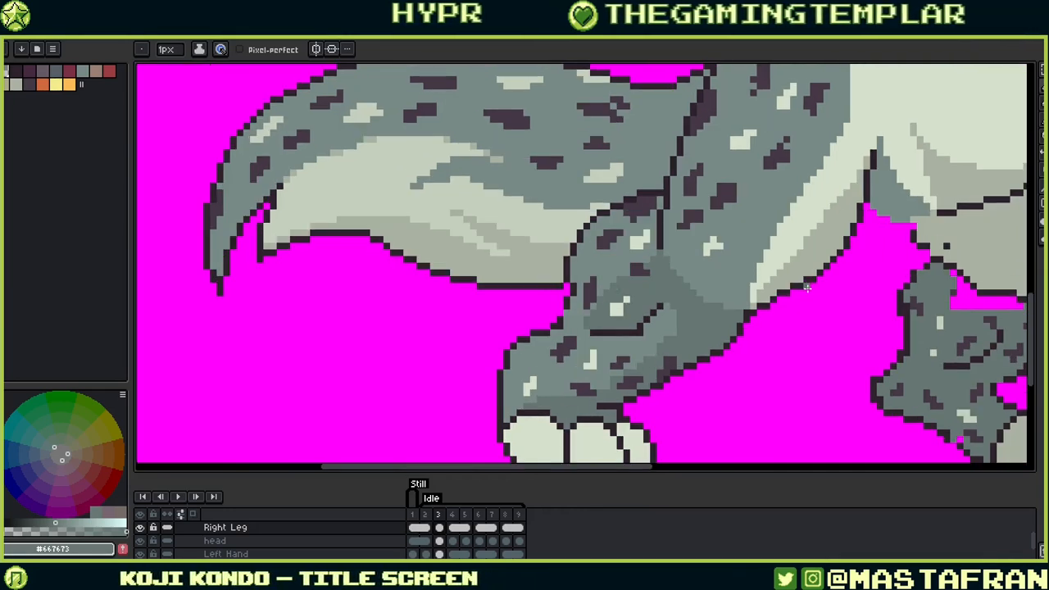
key(v)
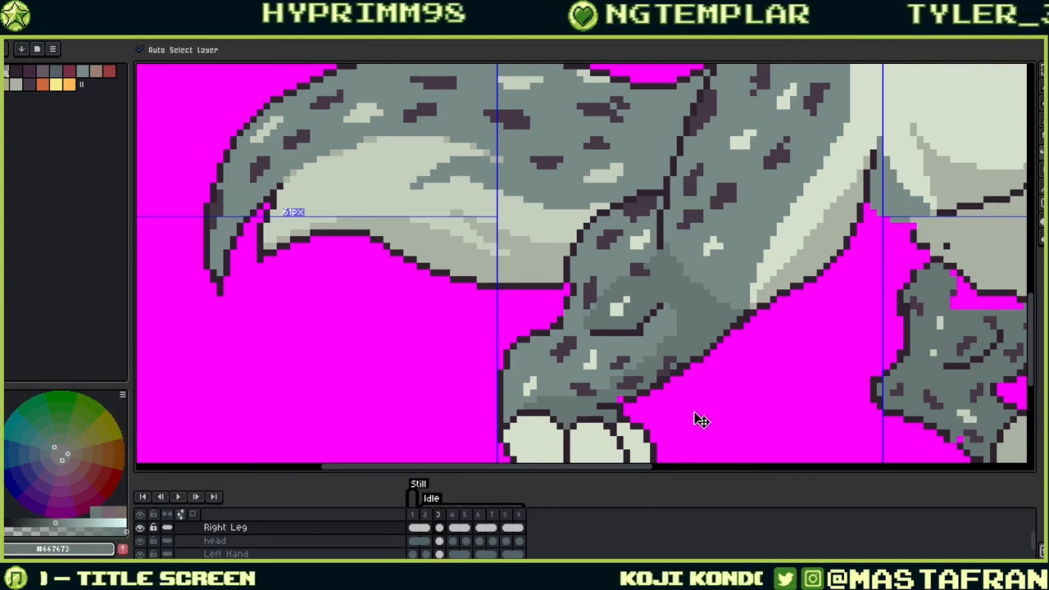
Step: Redraw the lower leg's underside outline as a straighter diagonal from ankle to thigh with the 1px brush in #2e222f
key(b)
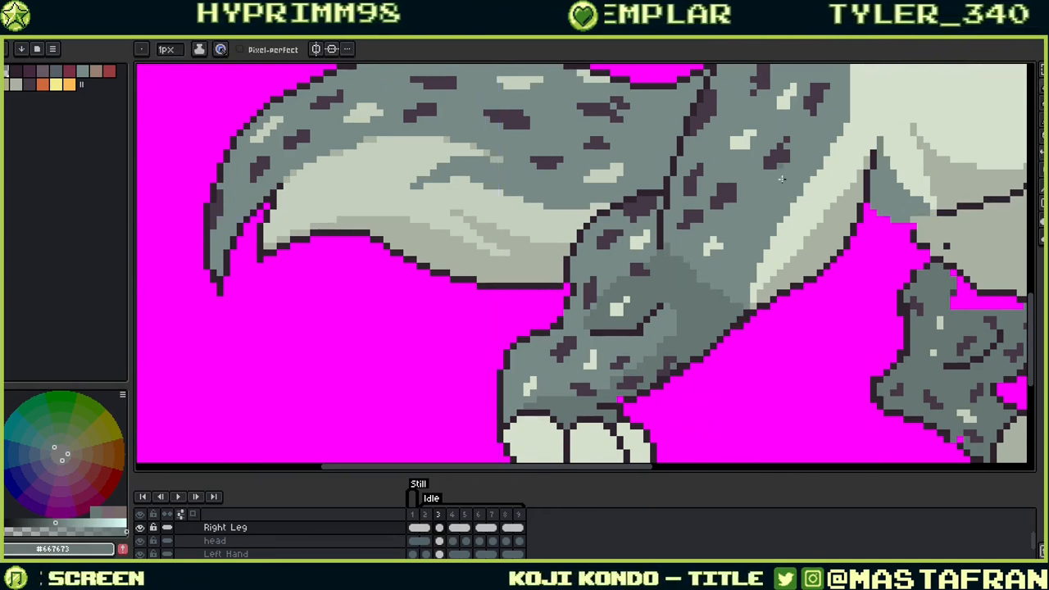
alt+click(740, 319)
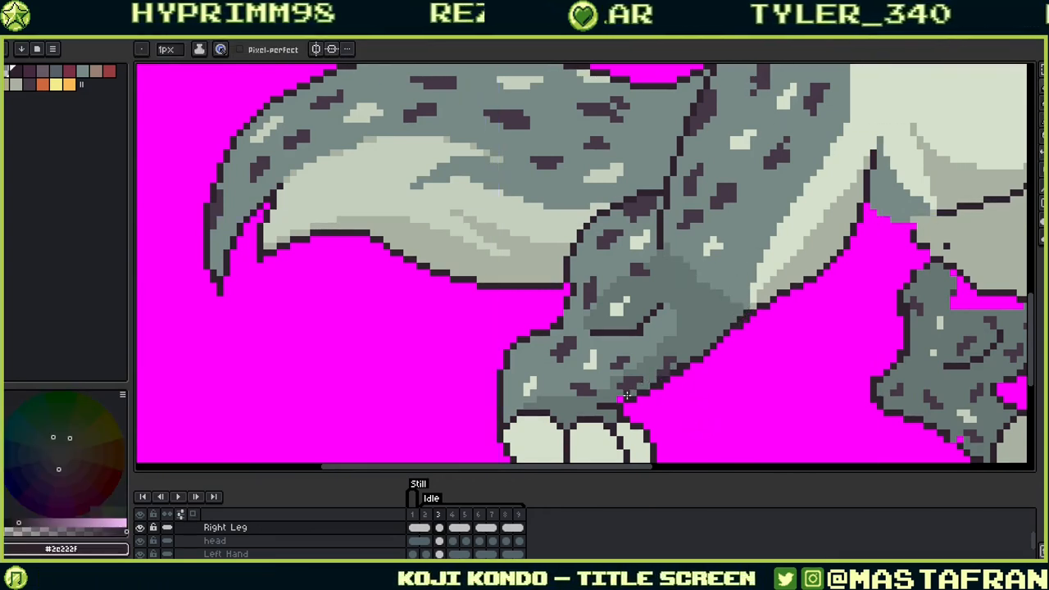
drag(623, 397, 730, 329)
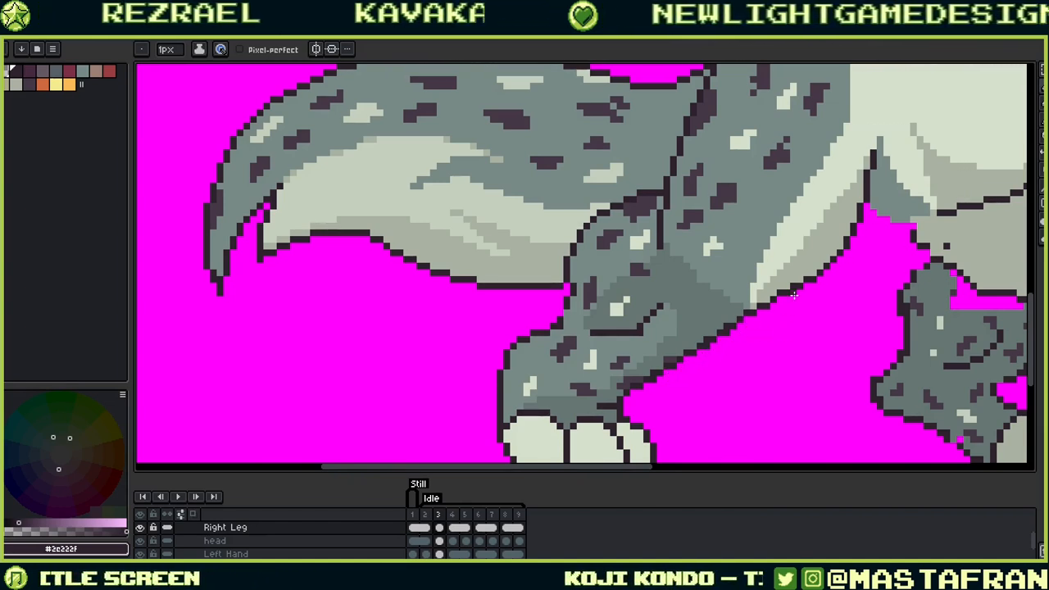
scroll(694, 353, up, 2)
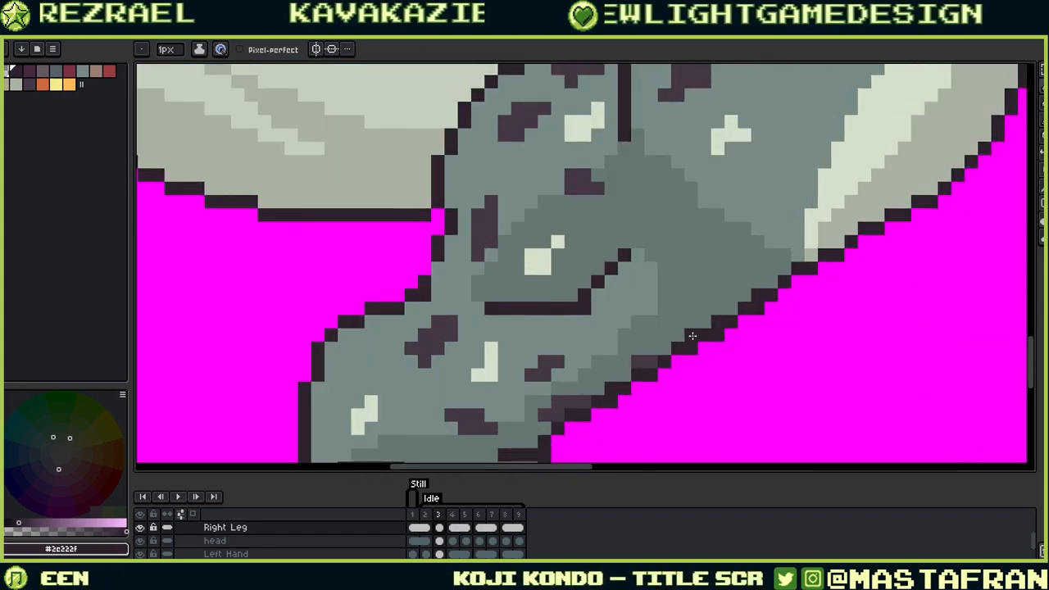
drag(672, 335, 875, 198)
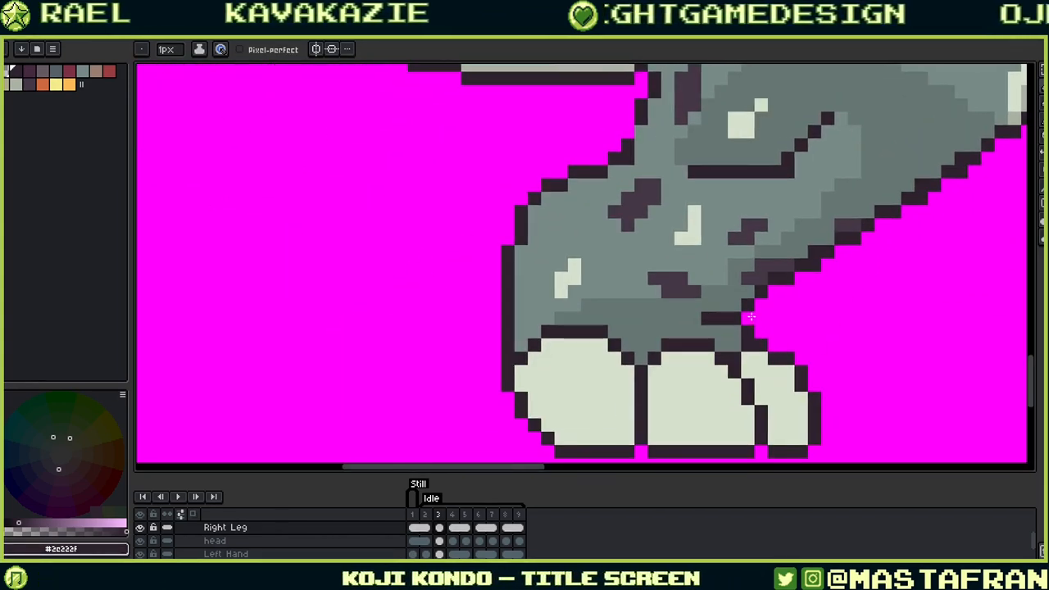
Step: Examine the right leg's outline from the toes and ankle up to the hip, close up and as a whole
alt+click(747, 349)
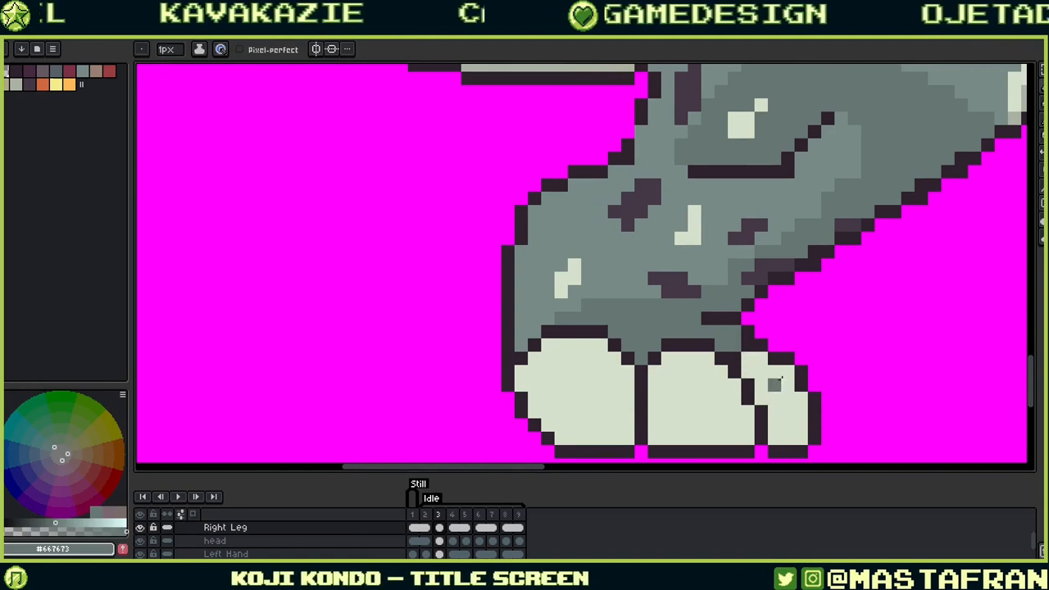
drag(788, 310, 725, 396)
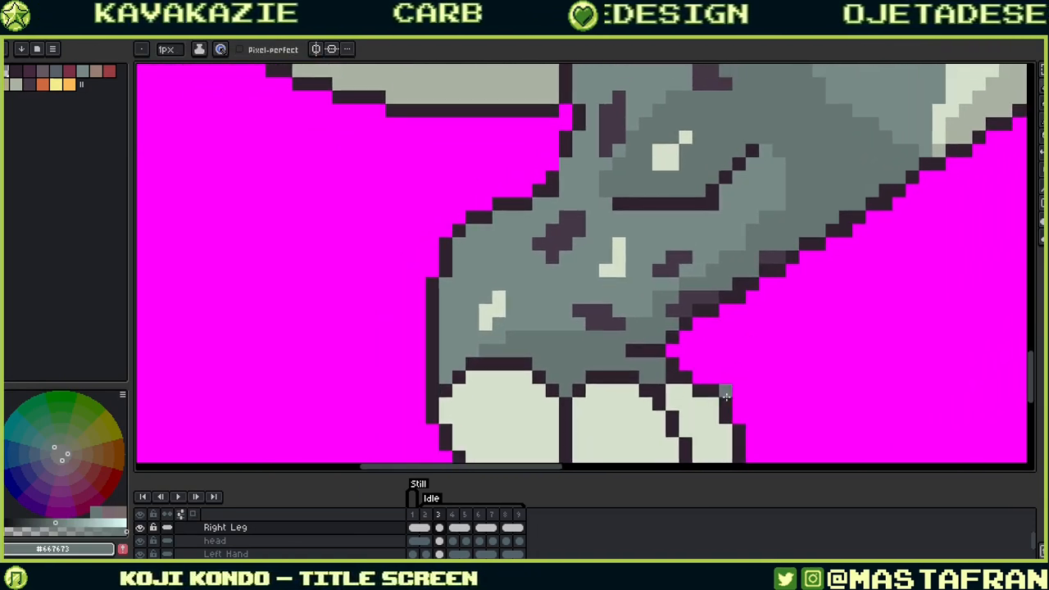
alt+click(668, 377)
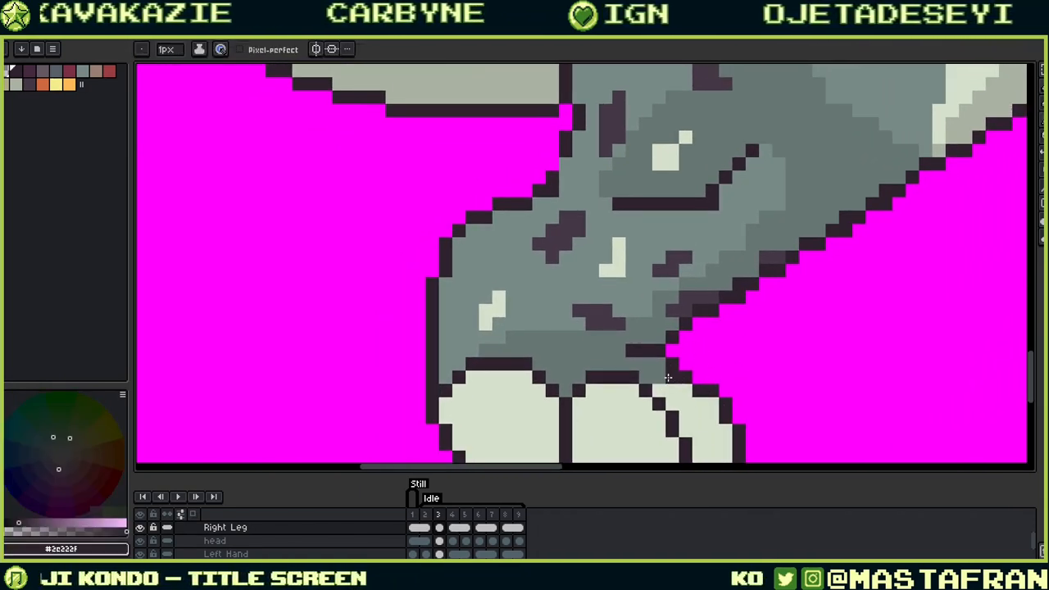
click(711, 364)
drag(713, 363, 760, 389)
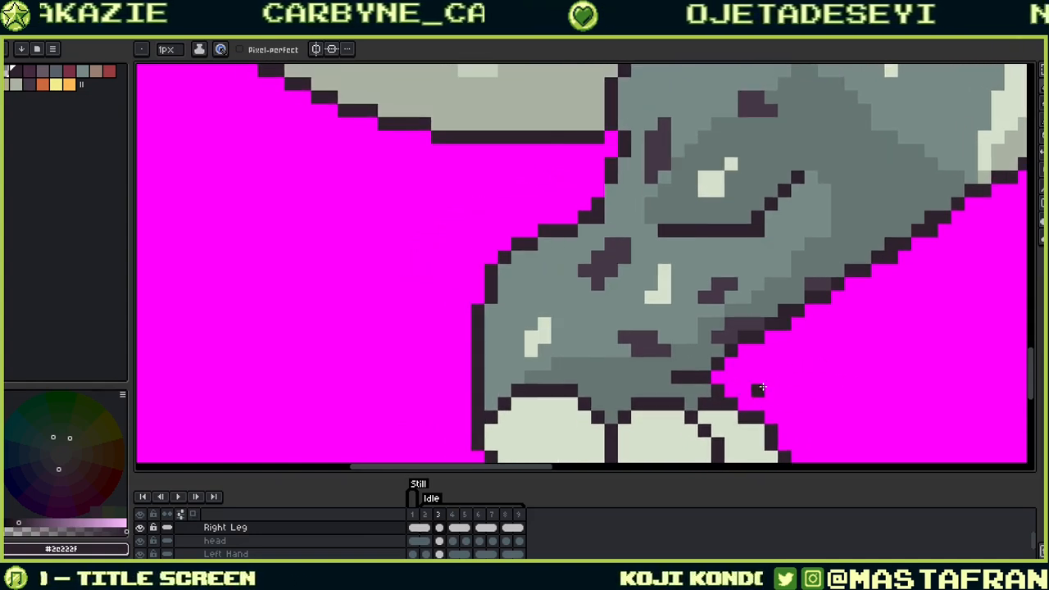
key(alt)
scroll(749, 332, right, 6)
scroll(749, 333, up, 2)
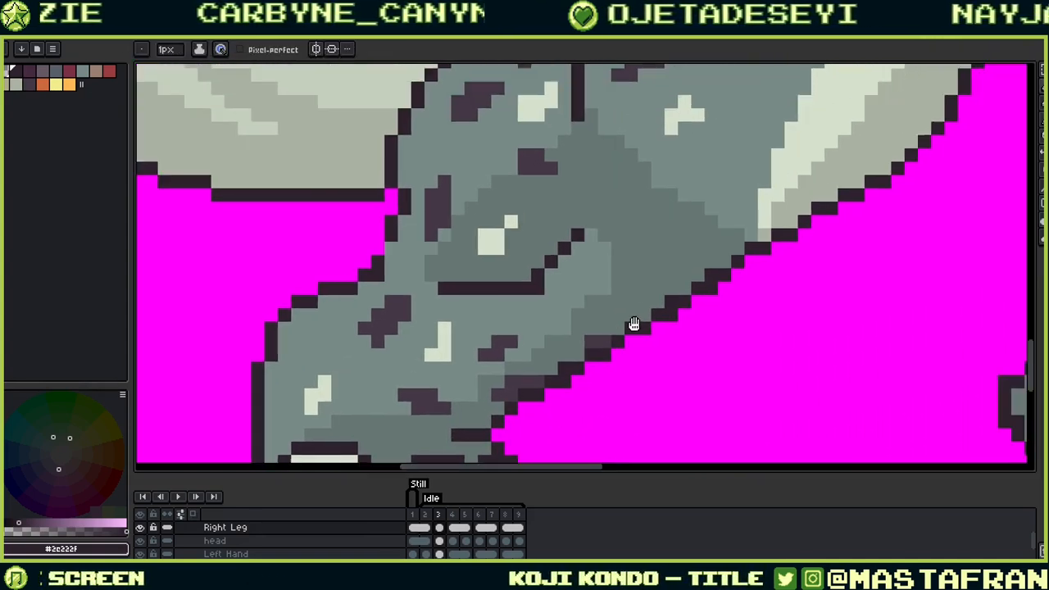
scroll(636, 291, down, 4)
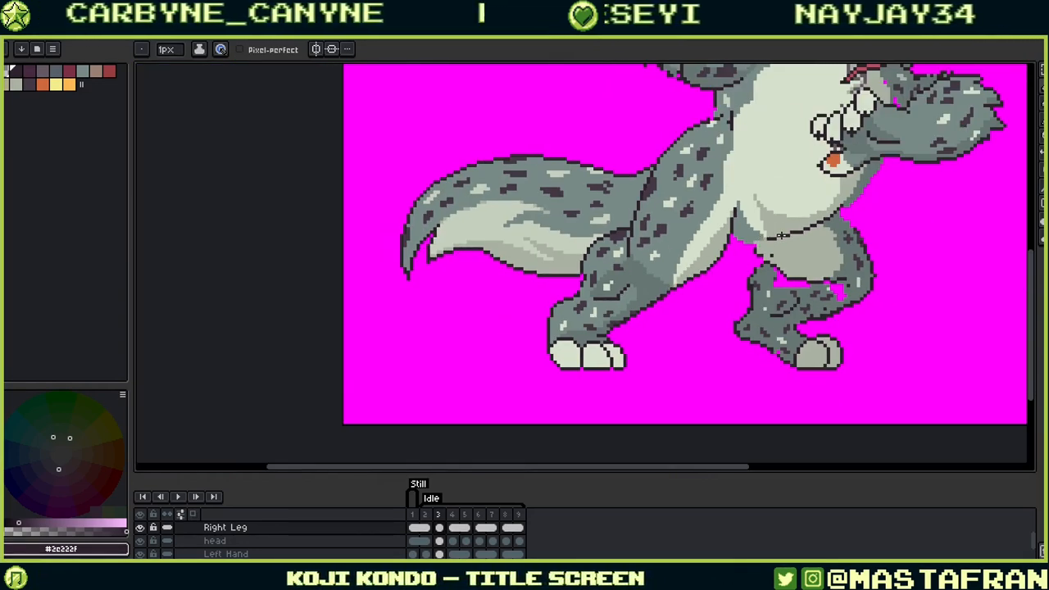
scroll(782, 235, up, 2)
key(alt)
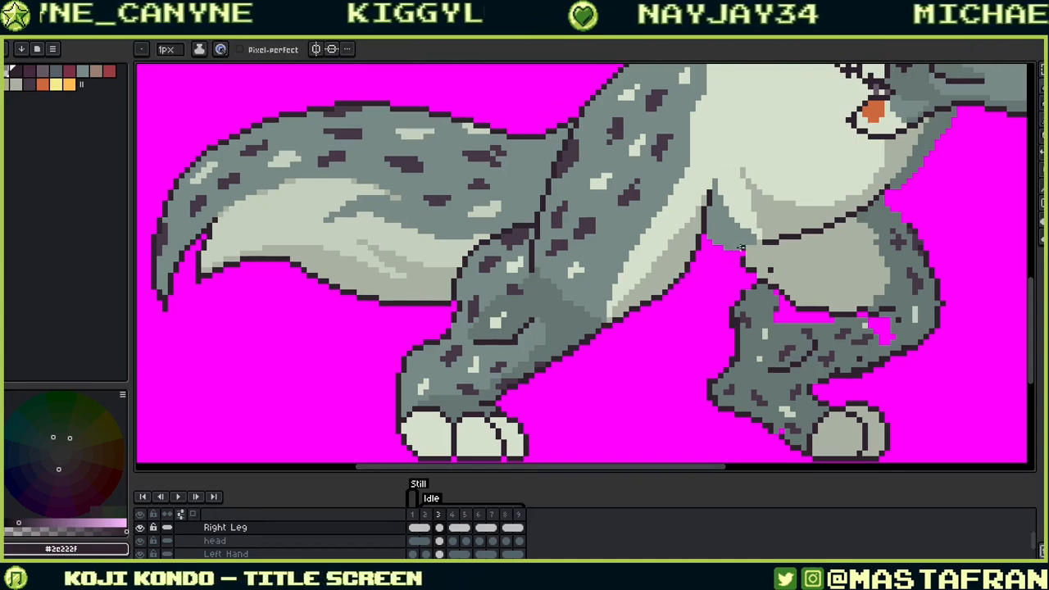
Step: Extend the thigh's underside outline to the belly with a #2e222f line and fill the enclosed inner thigh in #a9b2a2
drag(572, 358, 746, 243)
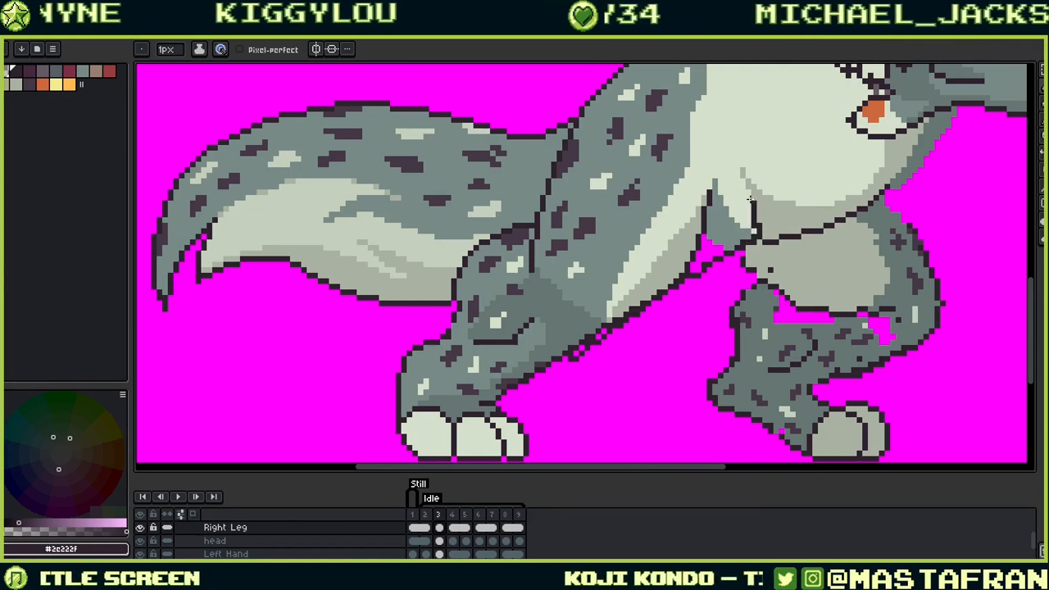
drag(750, 200, 743, 170)
alt+click(687, 261)
mouse_move(694, 261)
mouse_down()
mouse_move(738, 233)
mouse_move(700, 260)
mouse_move(733, 190)
mouse_move(755, 231)
mouse_move(737, 176)
mouse_move(682, 256)
mouse_move(704, 245)
mouse_move(690, 258)
mouse_move(707, 203)
mouse_move(708, 251)
mouse_move(737, 206)
mouse_move(746, 233)
mouse_move(735, 196)
mouse_move(698, 210)
mouse_up()
alt+click(698, 189)
Step: Compare the right thigh and its join to the belly between frames 2 and 3
scroll(668, 339, down, 2)
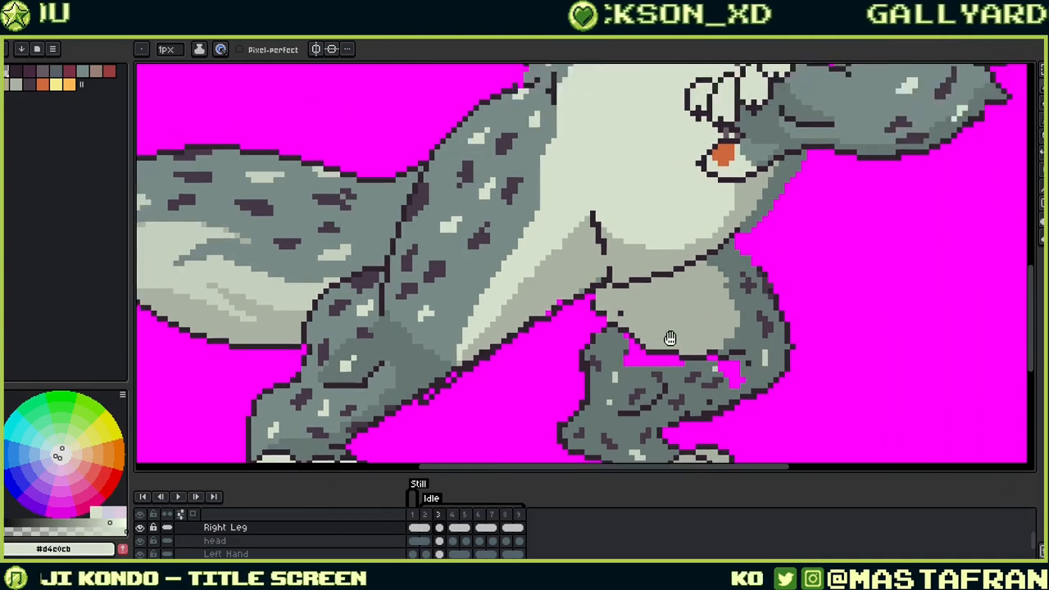
scroll(650, 353, up, 2)
scroll(628, 372, down, 2)
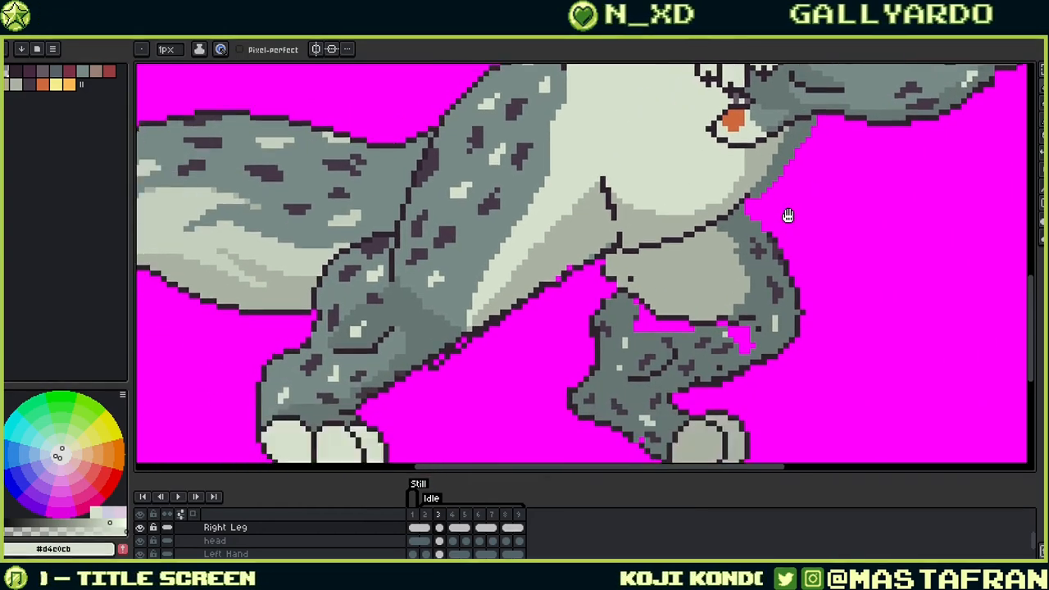
scroll(724, 296, up, 2)
key(Left)
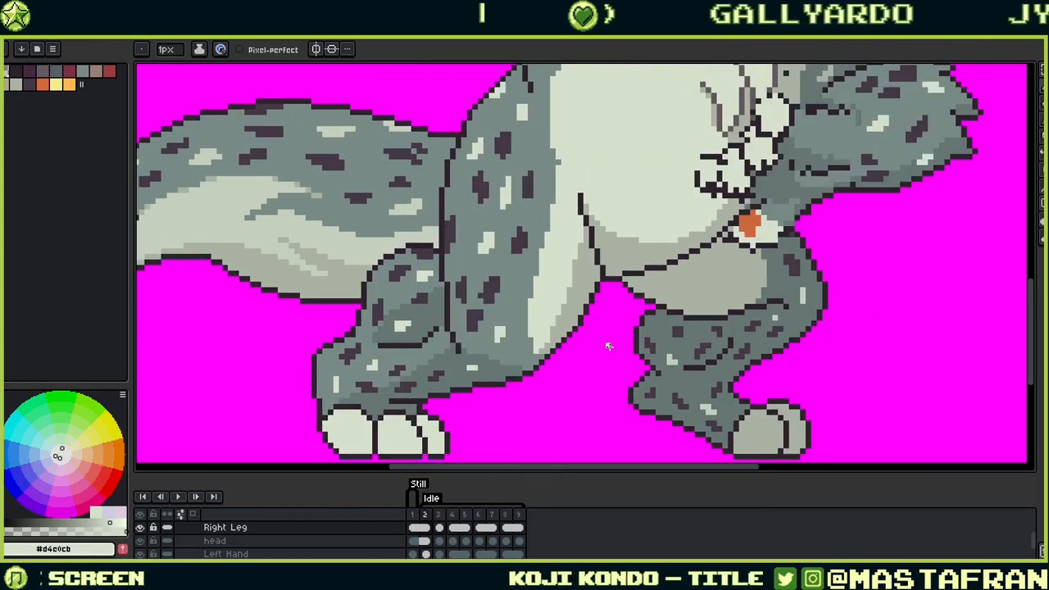
key(Right)
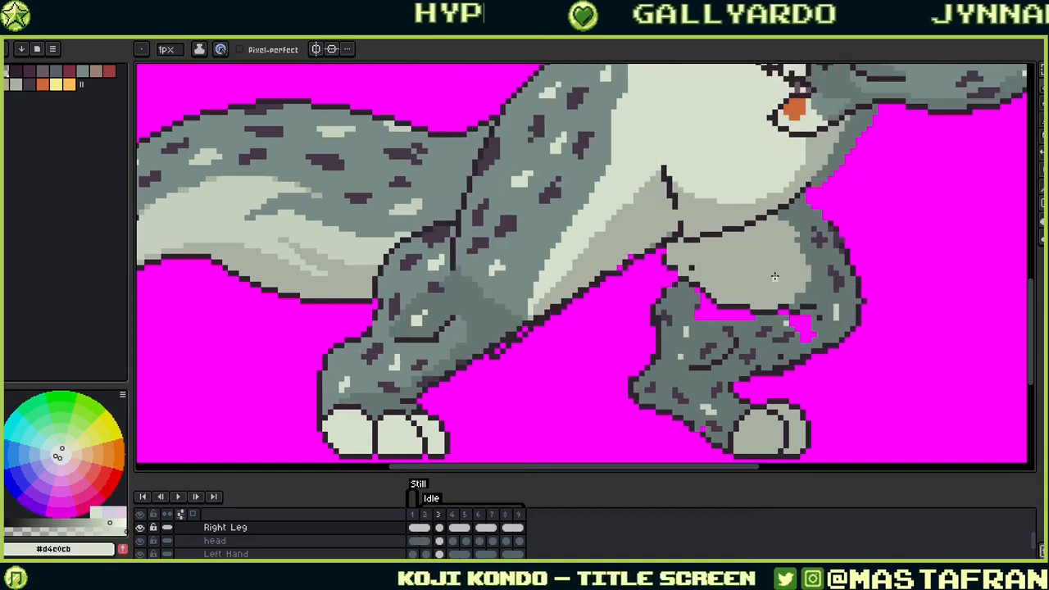
key(Left)
key(Right)
key(Left)
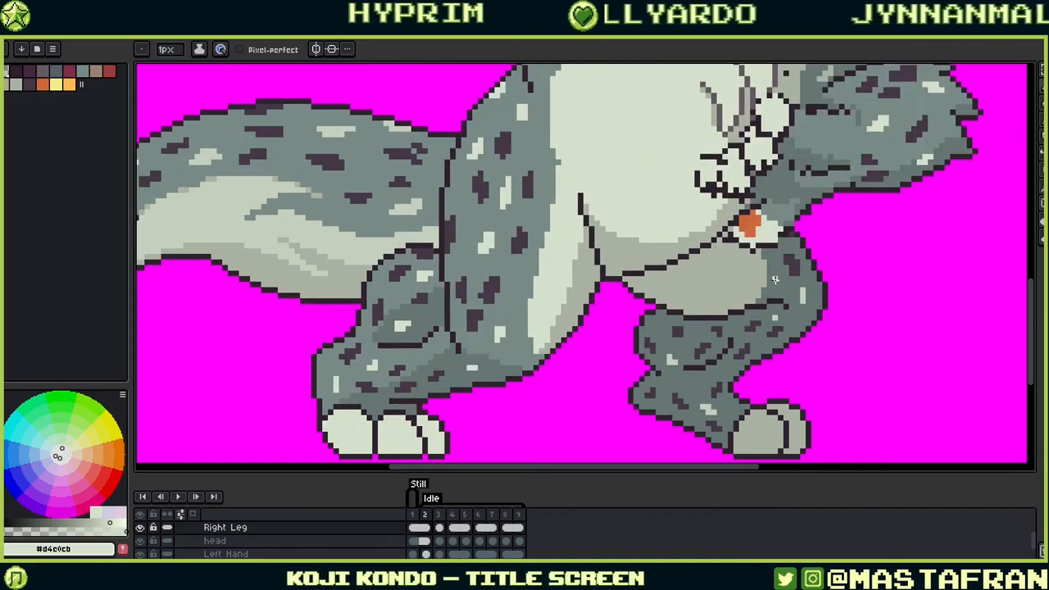
key(Right)
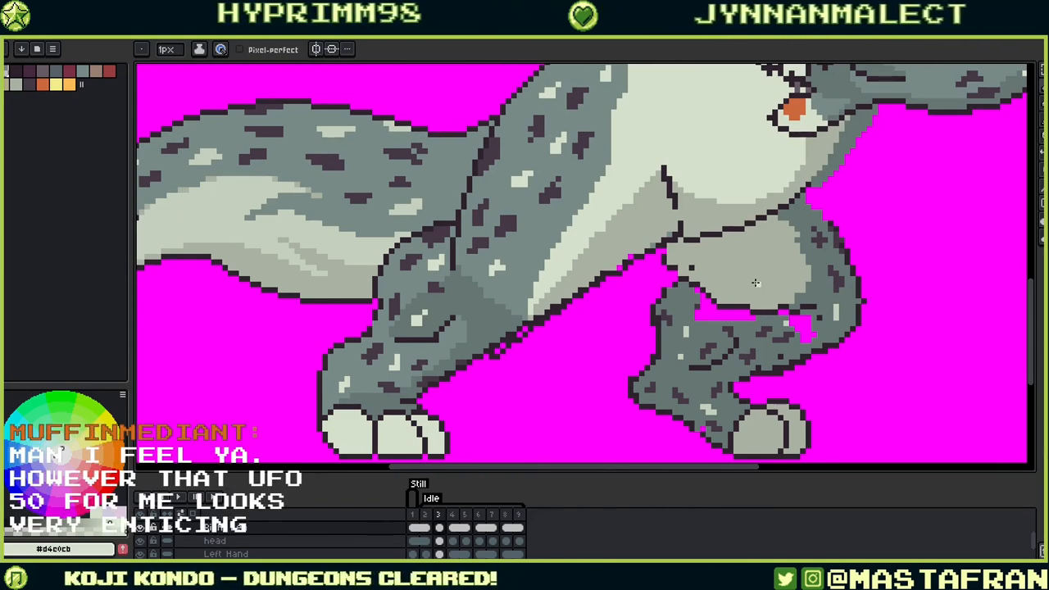
key(Left)
key(Right)
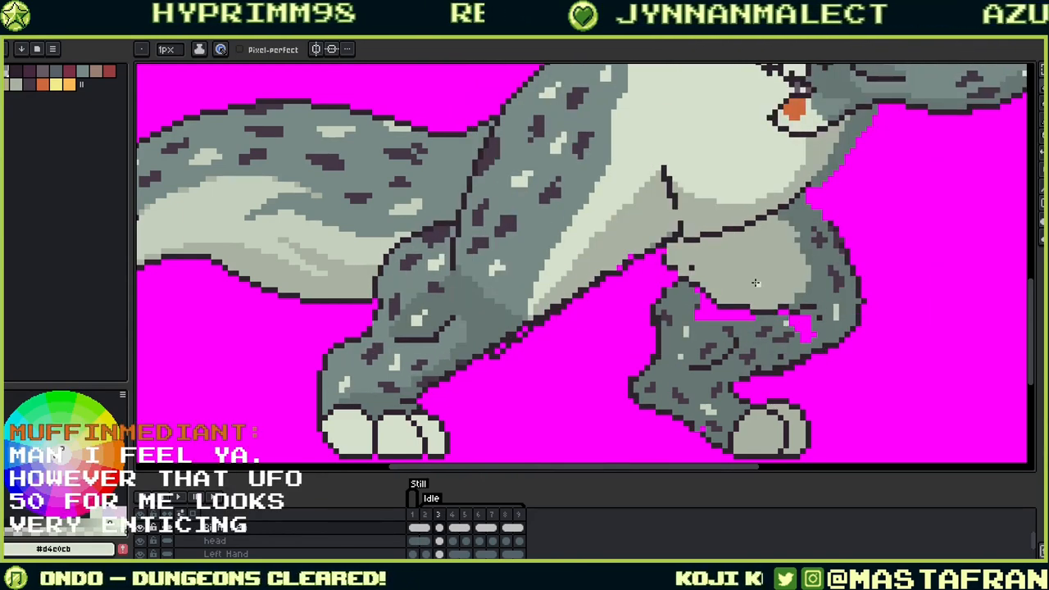
drag(693, 249, 825, 306)
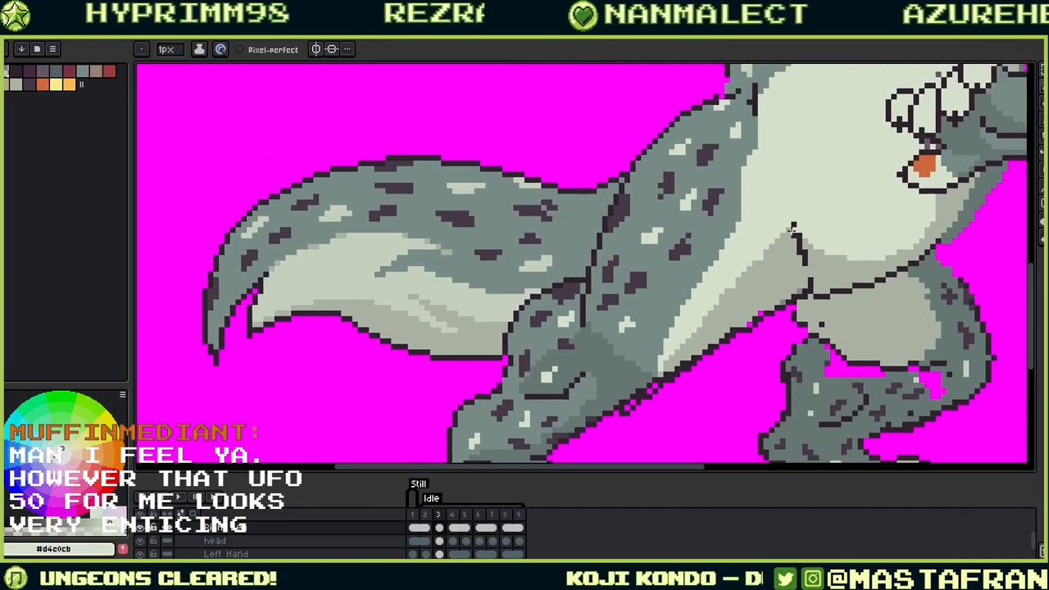
Step: Close the gap in the crease between thigh and belly with #2e222f and tidy its edge with #a9b2a2
alt+click(806, 266)
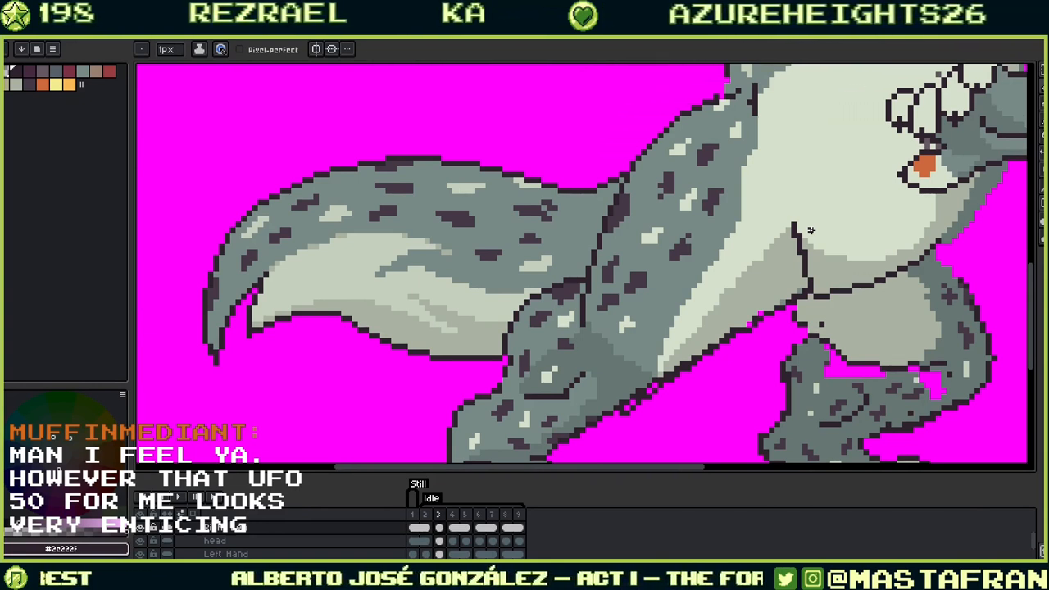
alt+click(810, 267)
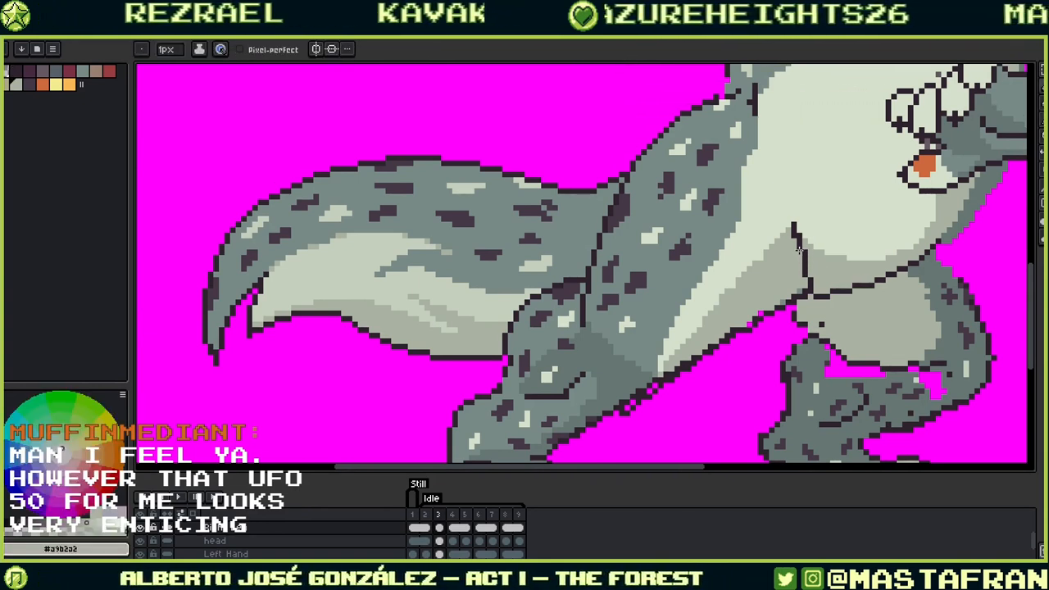
drag(816, 299, 746, 250)
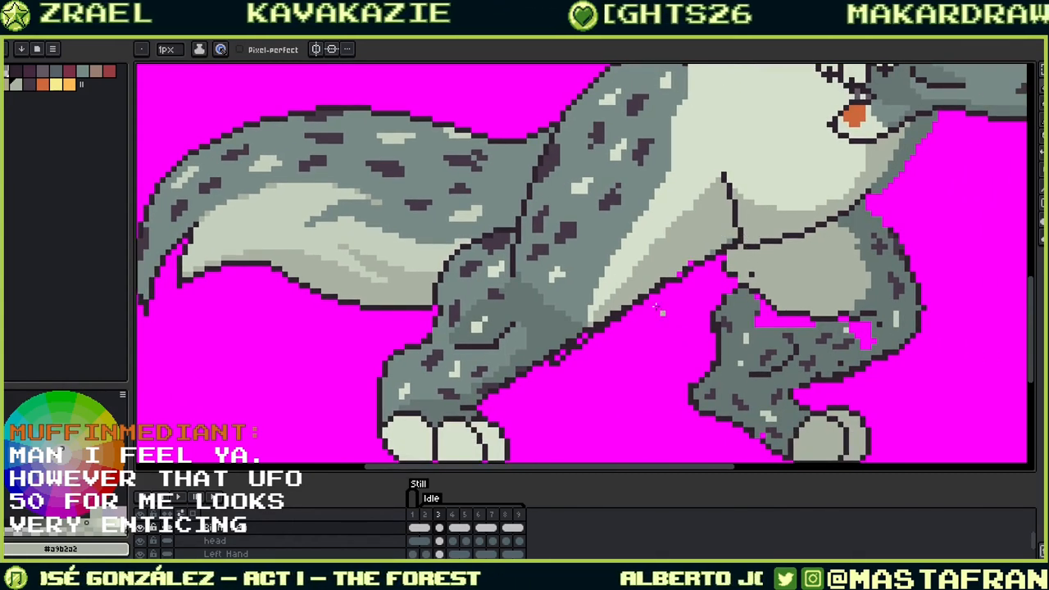
Step: Trim the thigh's shadow edge with #788a87 and clean the doubled underside outline into a single line in #2e222f
scroll(582, 322, up, 2)
drag(690, 325, 816, 283)
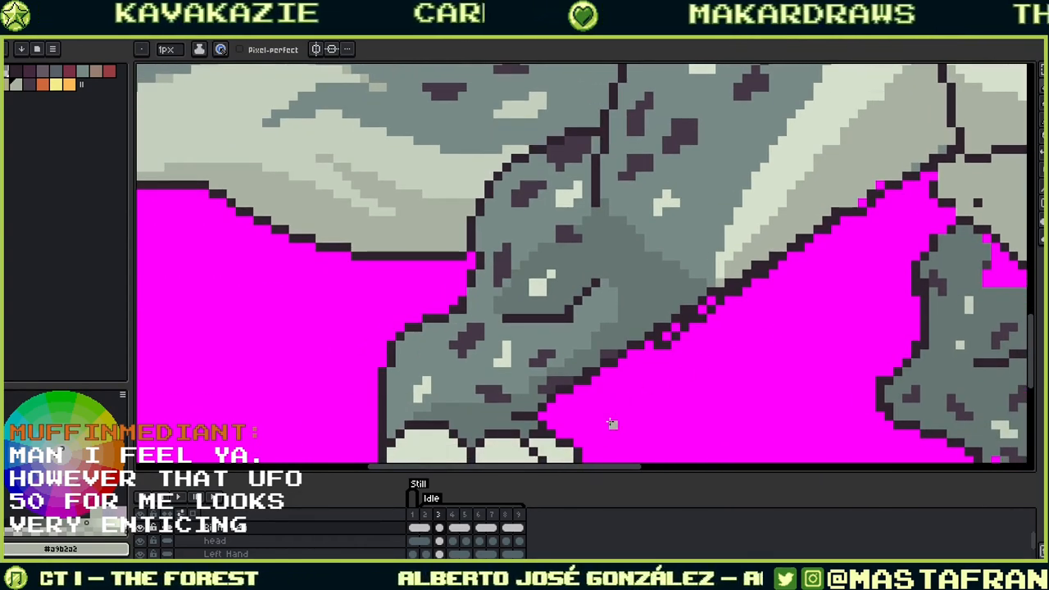
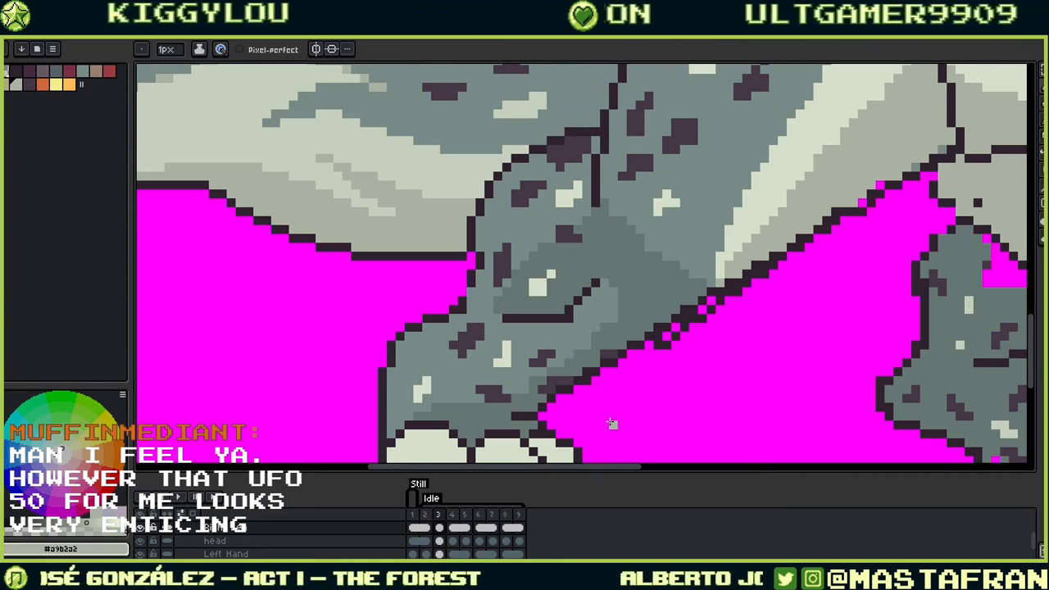
alt+click(701, 255)
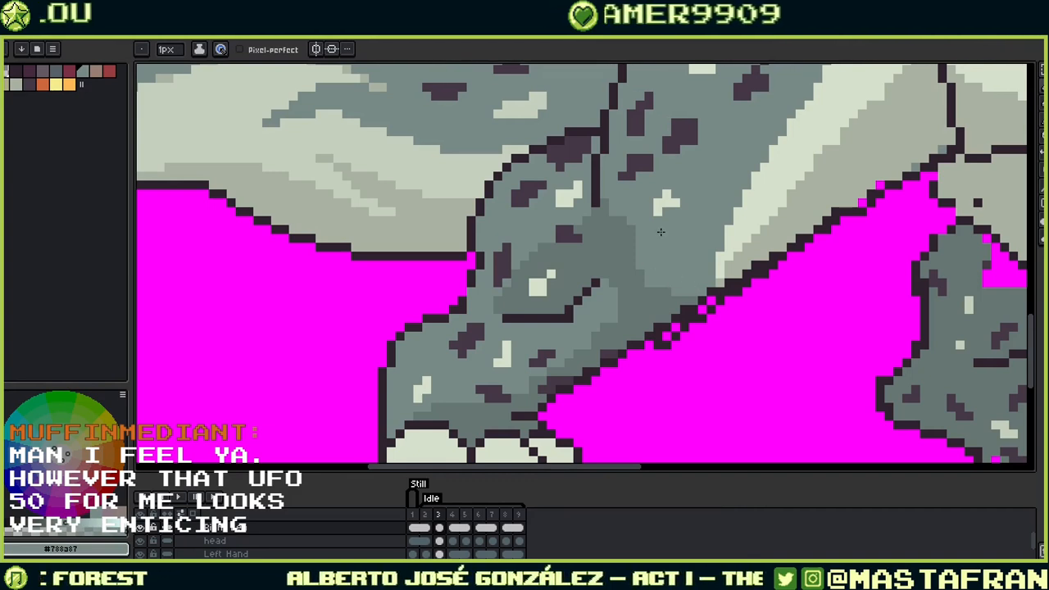
alt+click(666, 326)
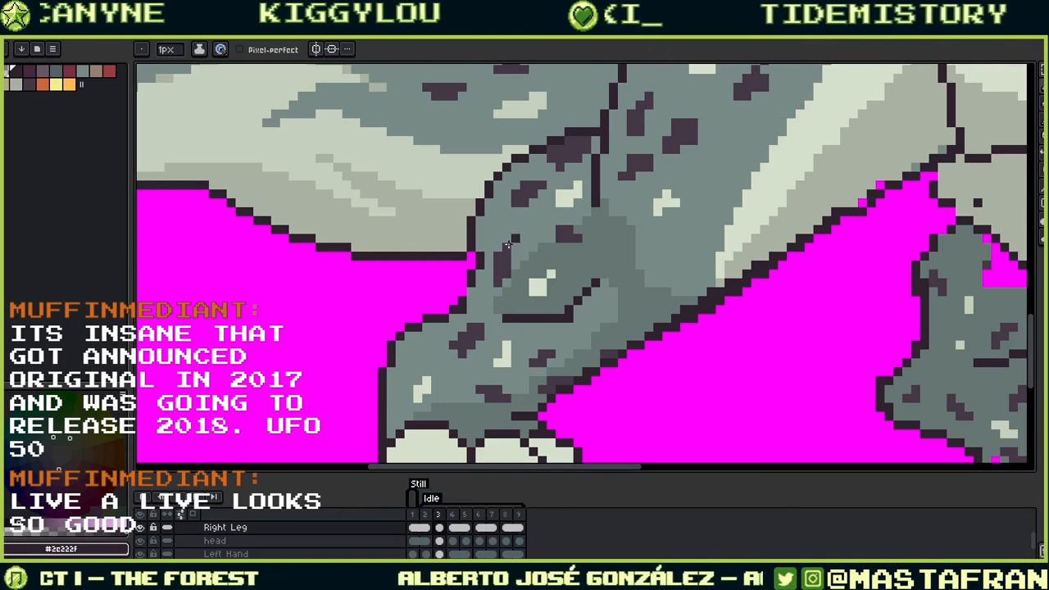
Step: Straighten the right leg's back outline just below the tail in #2e222f, covering the old line's inner pixels with #788a87
drag(471, 273, 624, 274)
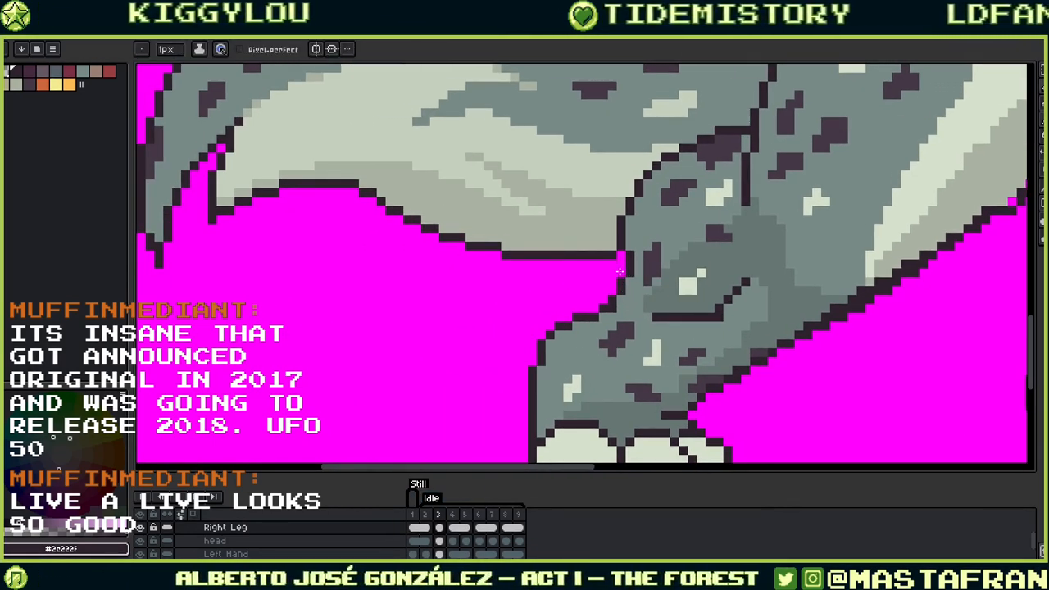
drag(672, 273, 849, 250)
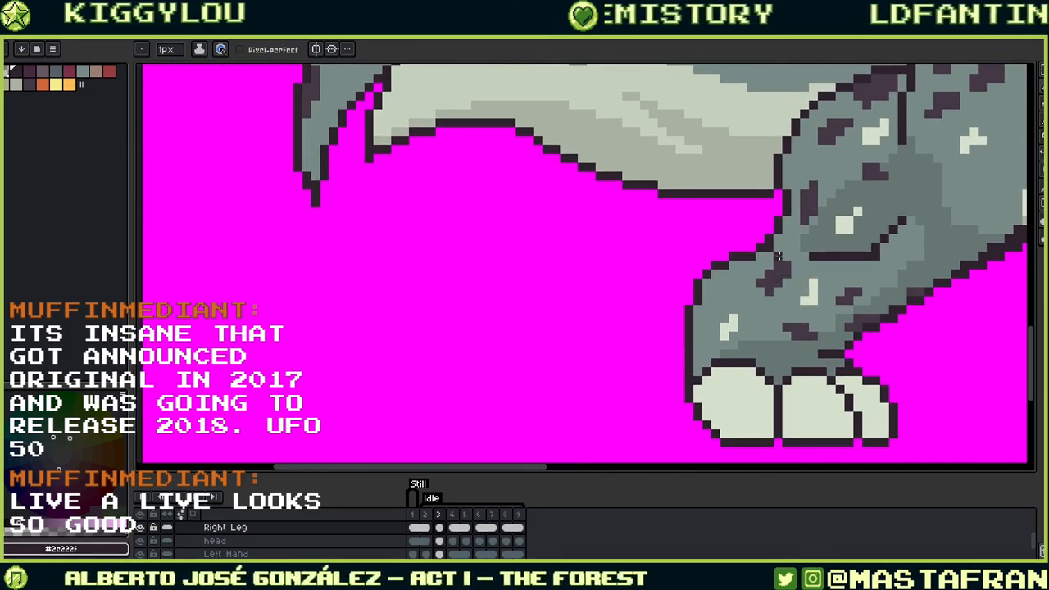
alt+click(778, 256)
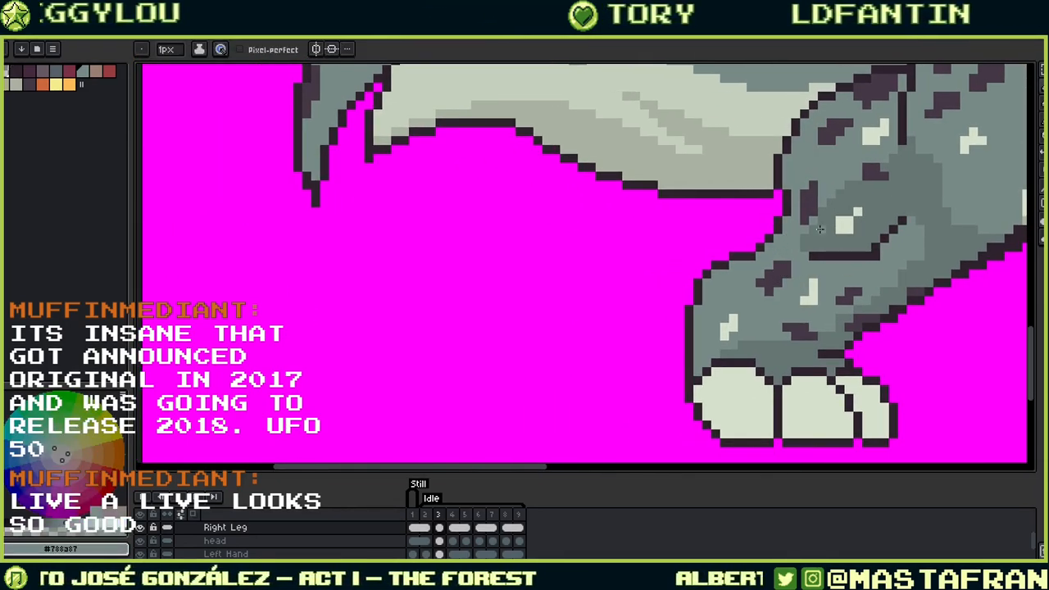
alt+click(781, 199)
alt+click(795, 178)
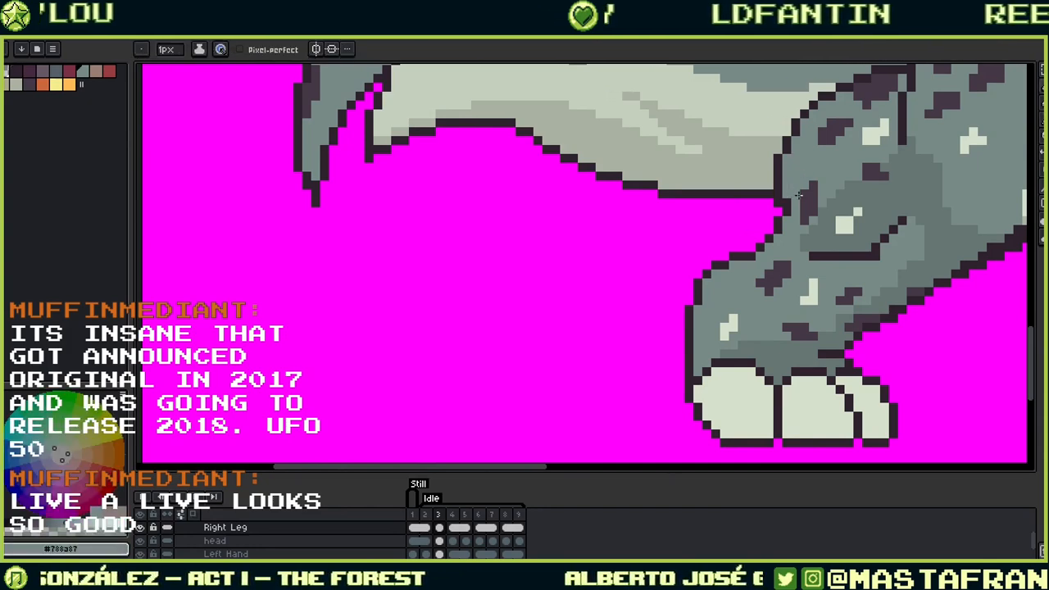
click(787, 202)
alt+click(785, 213)
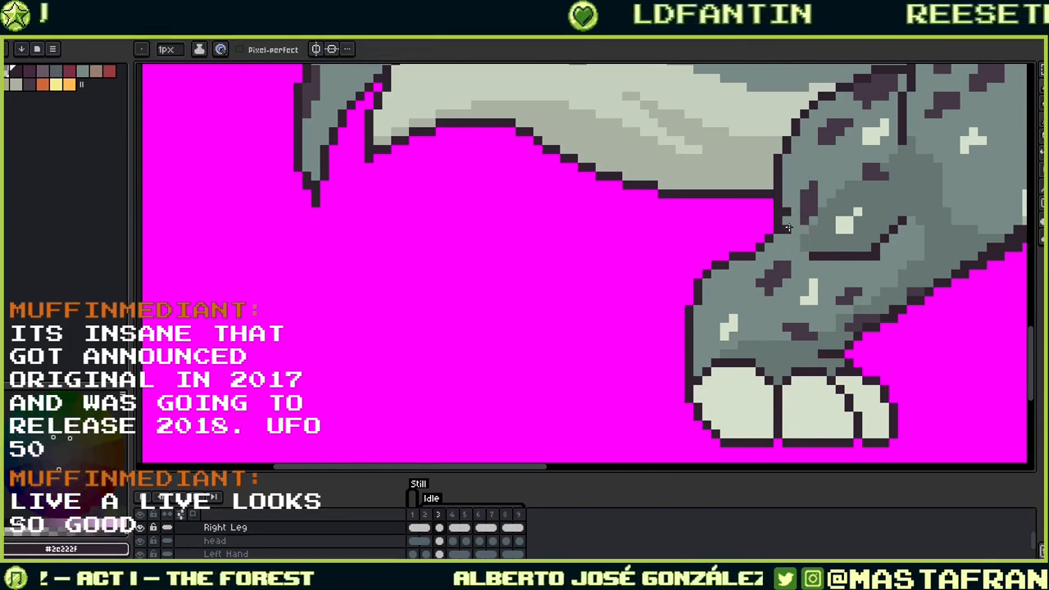
alt+click(793, 231)
click(787, 212)
alt+click(778, 228)
click(770, 230)
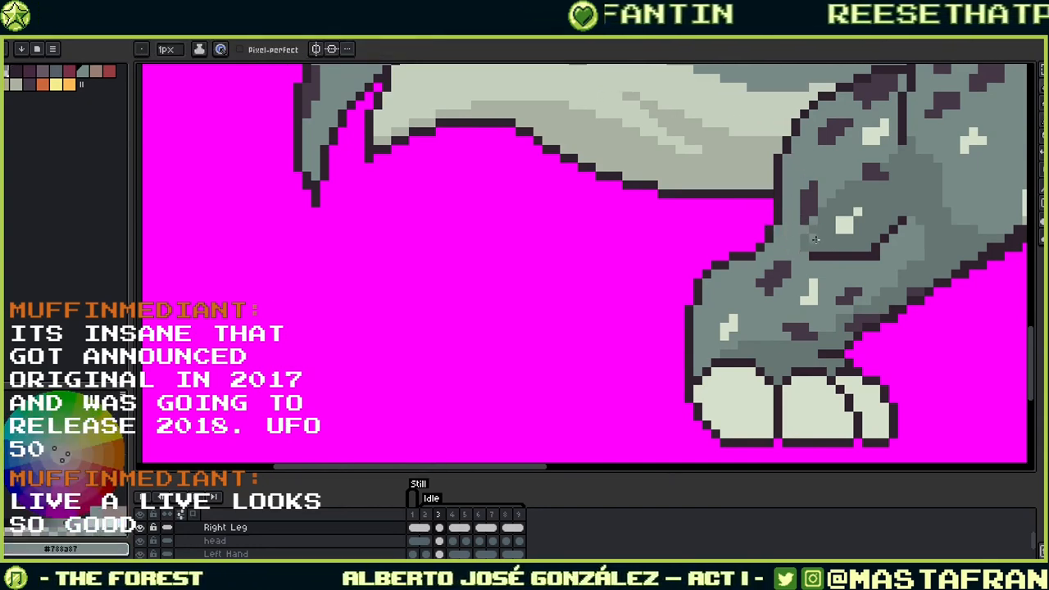
drag(791, 235, 662, 311)
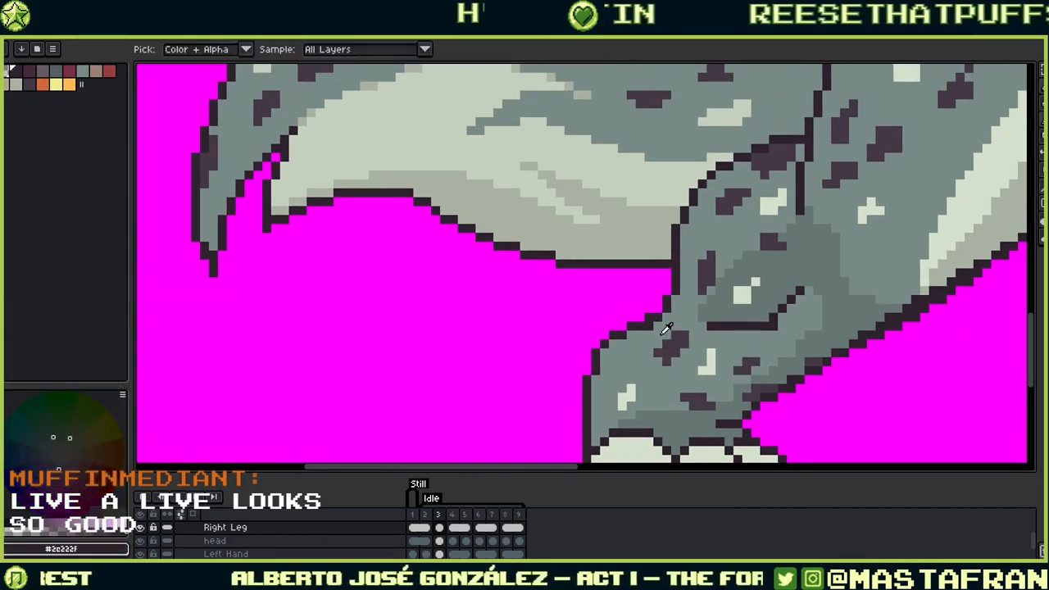
Step: Clean the doubled chest underside outline into a single line in #2e222f, filling the stray gap above it with #a9b2a2
alt+click(672, 348)
drag(817, 387, 683, 296)
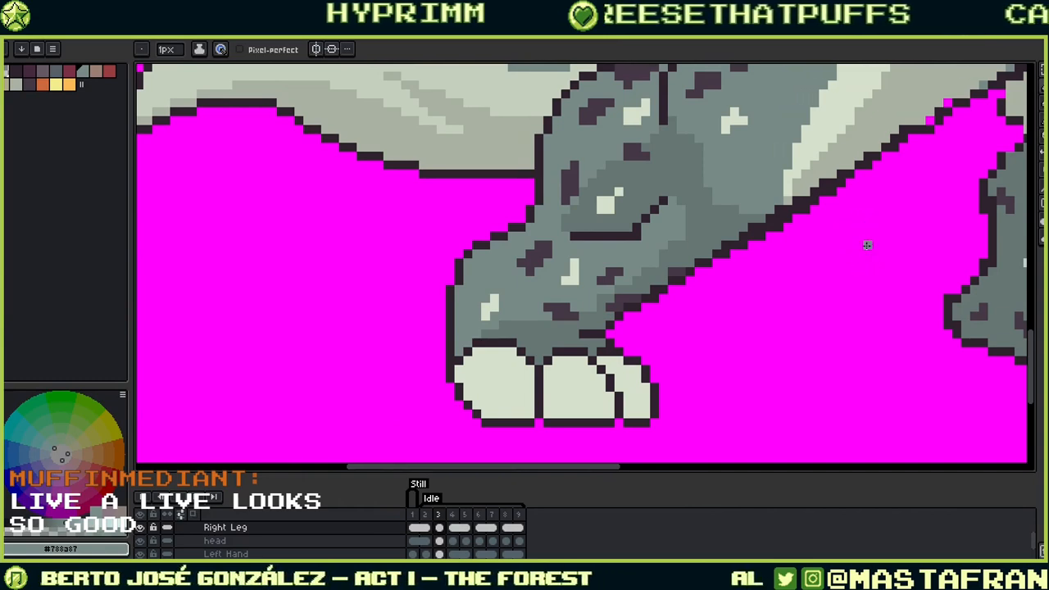
drag(854, 222, 850, 221)
scroll(647, 351, up, 2)
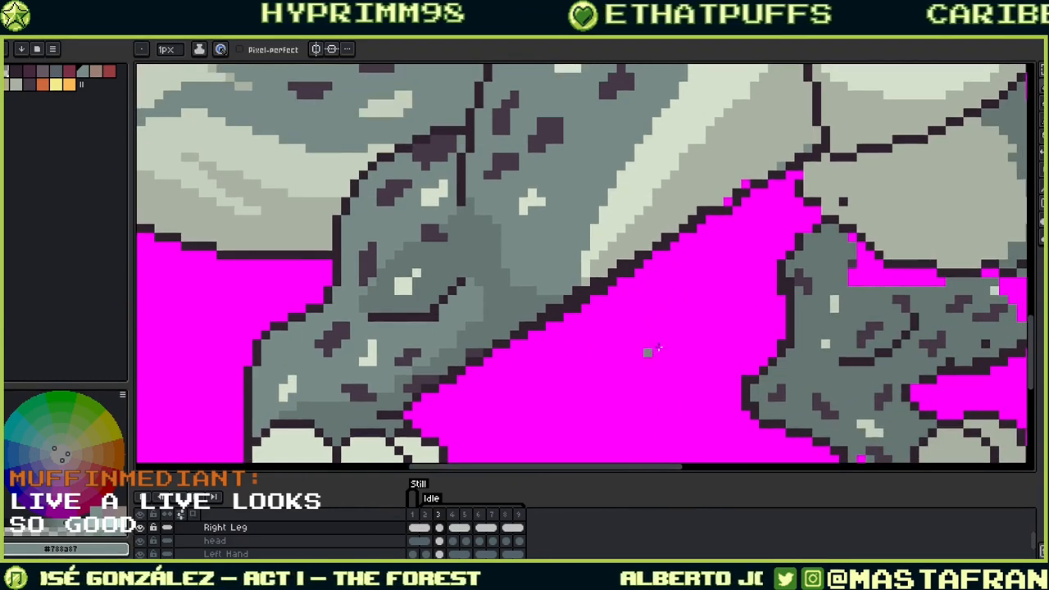
scroll(708, 274, up, 1)
alt+click(654, 305)
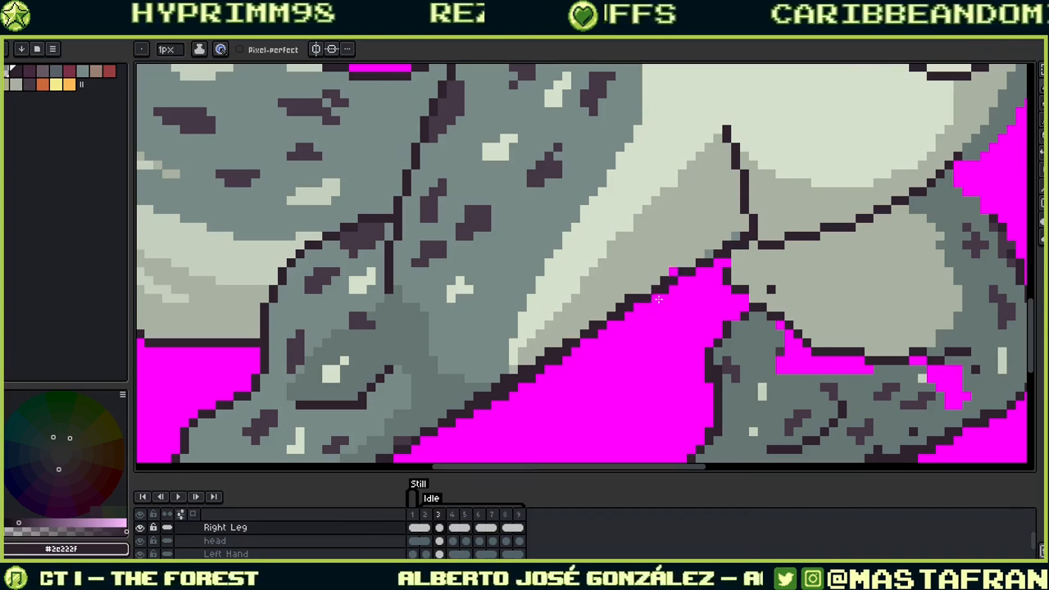
alt+click(635, 275)
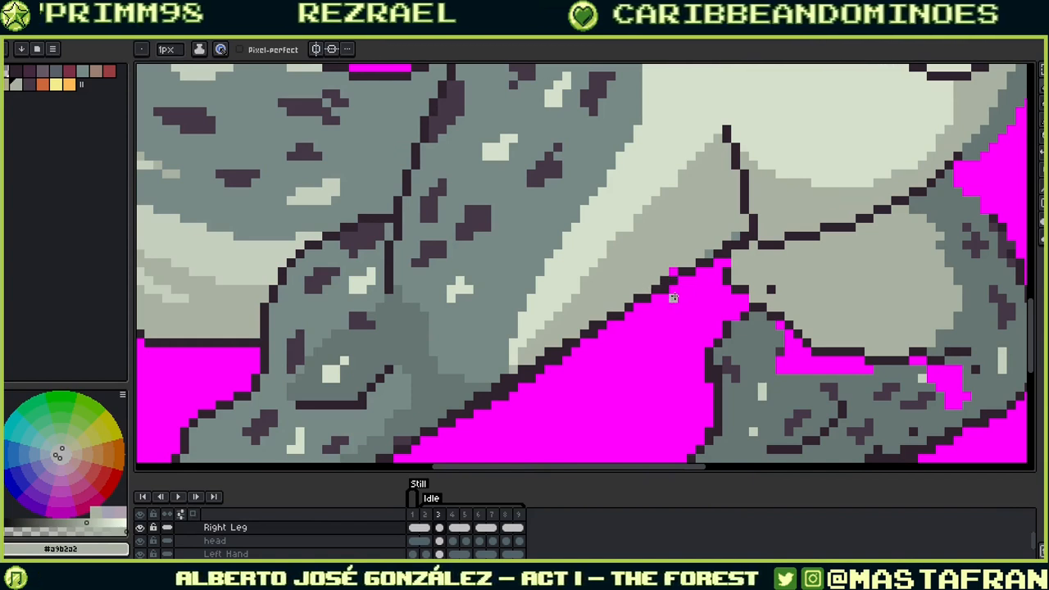
drag(674, 291, 622, 346)
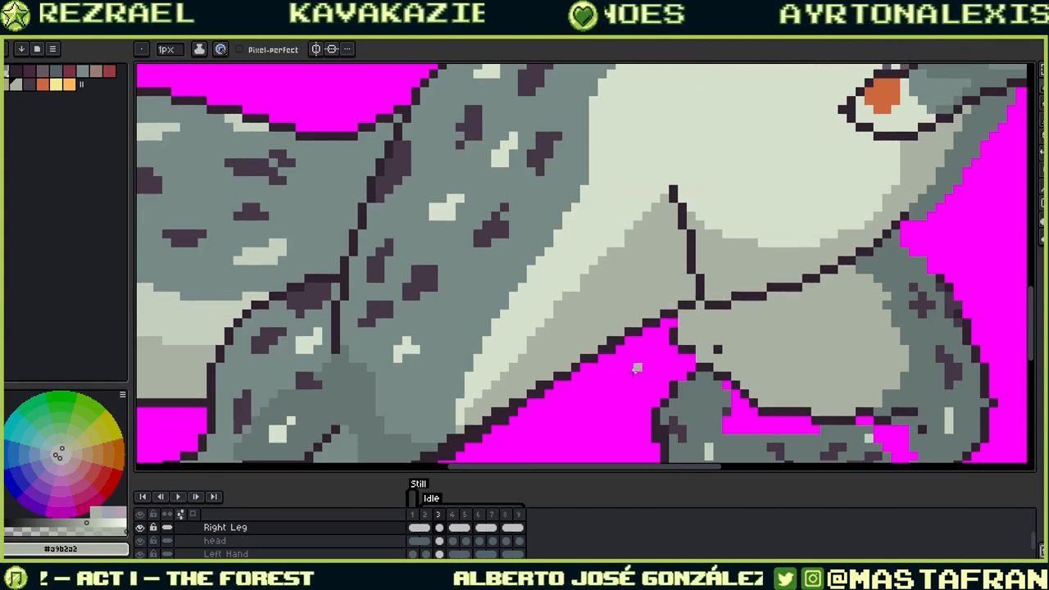
Step: Redraw the chest underside outline slightly lower in #2e222f and cover the old line above it with #a9b2a2
drag(719, 354, 856, 216)
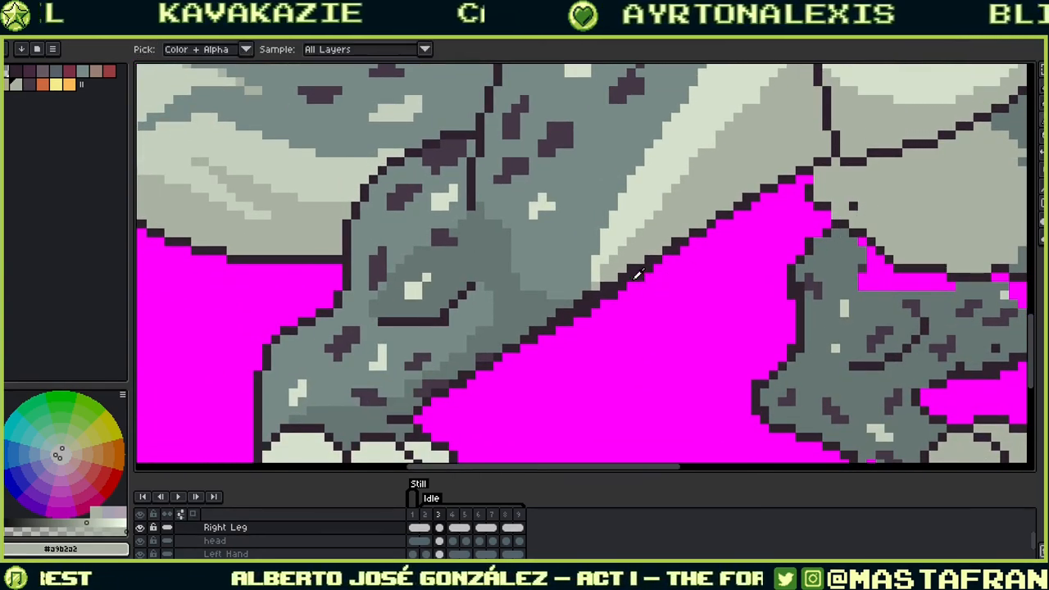
alt+click(668, 251)
drag(653, 271, 822, 173)
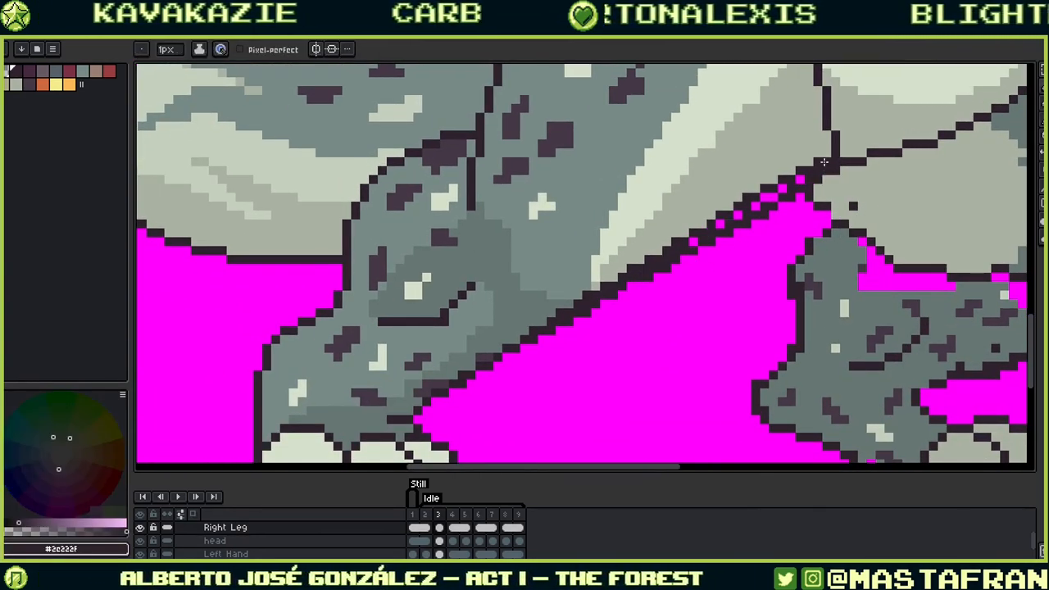
alt+click(709, 206)
drag(623, 277, 783, 179)
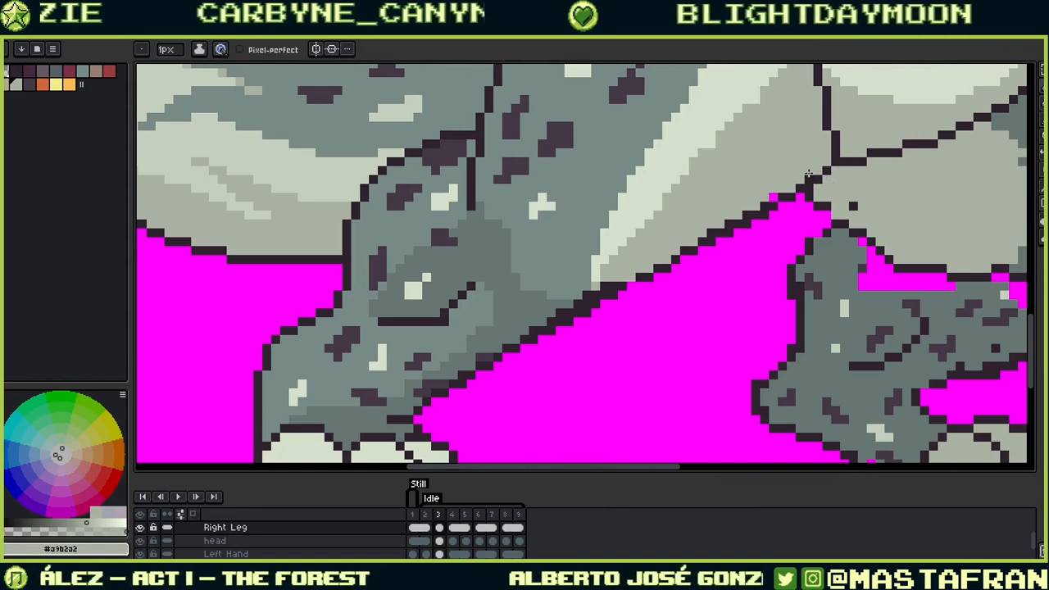
Step: Even out the pixel steps of the chest underside outline, alternating #2e222f for the line and #a9b2a2 for the fill
drag(754, 247, 702, 286)
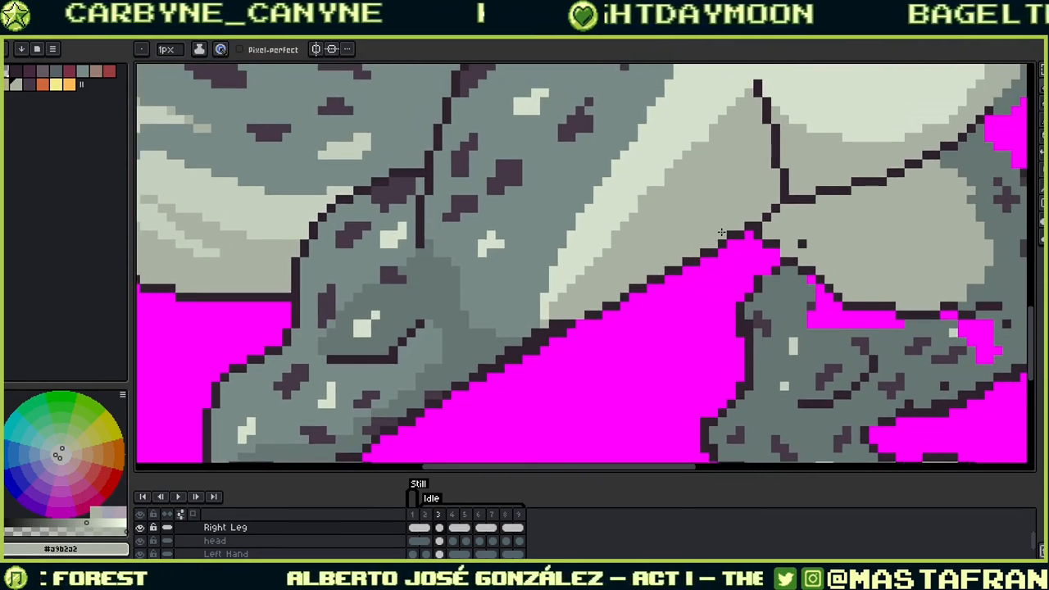
key(i)
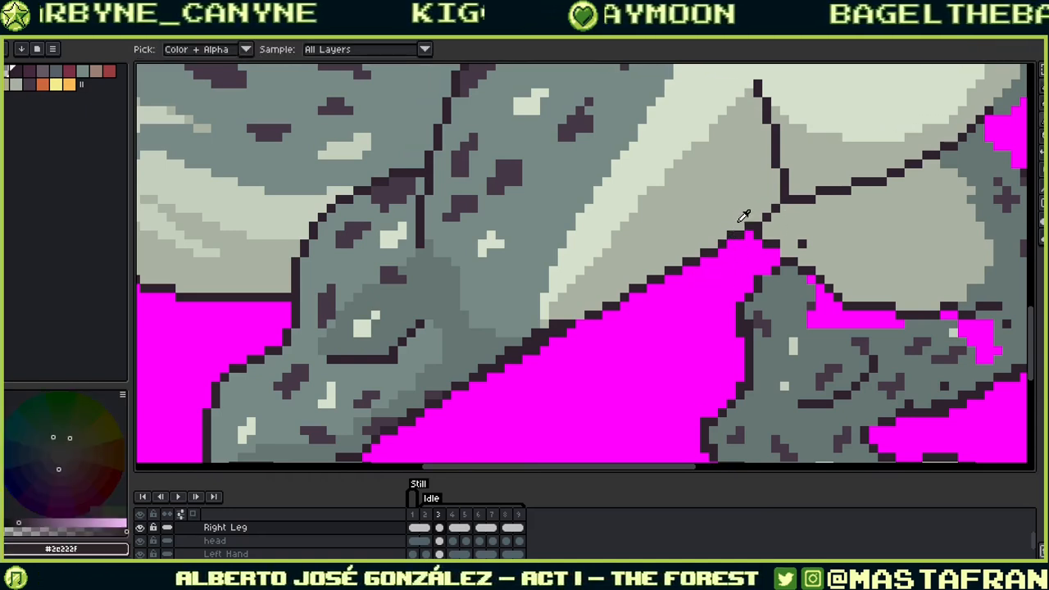
key(b)
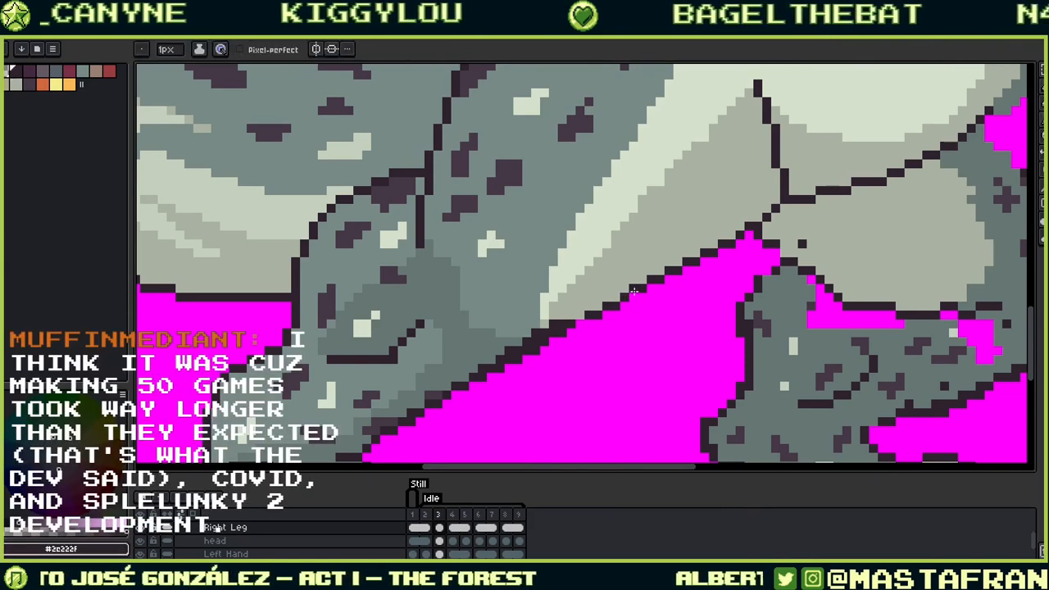
key(i)
key(b)
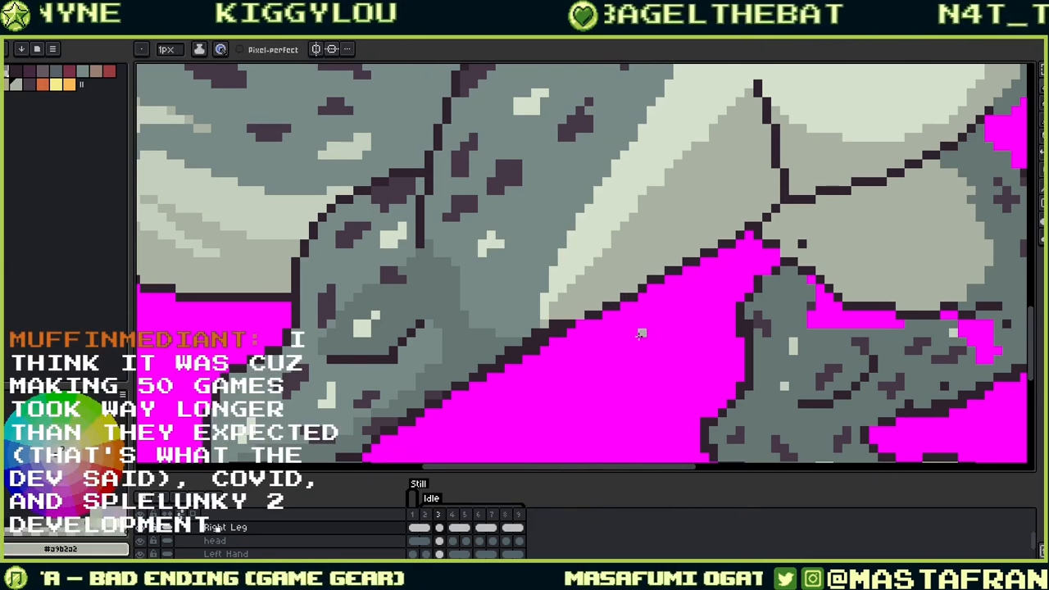
key(i)
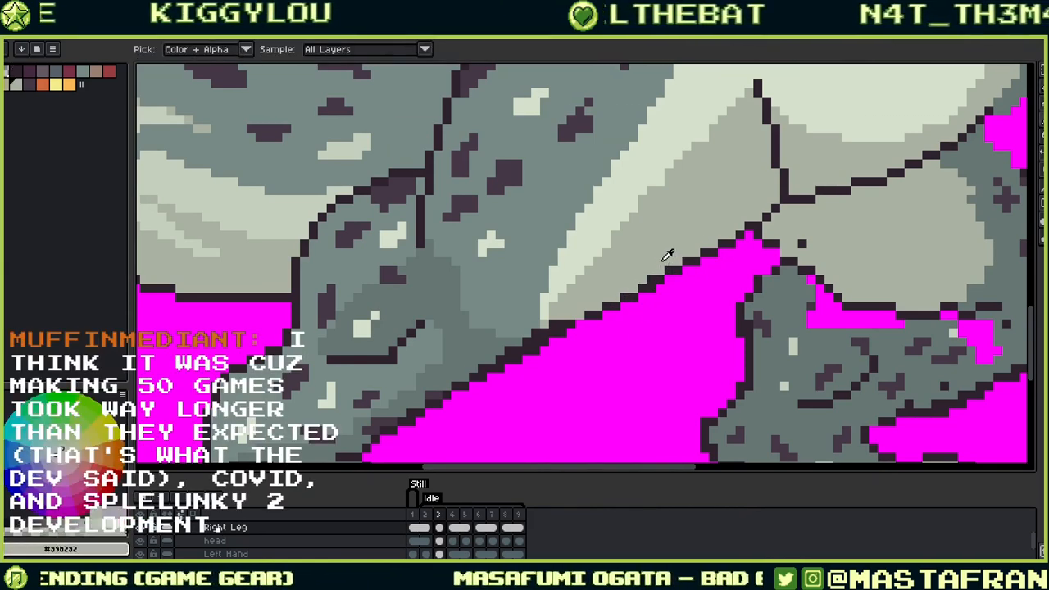
key(b)
key(i)
click(680, 264)
key(b)
key(i)
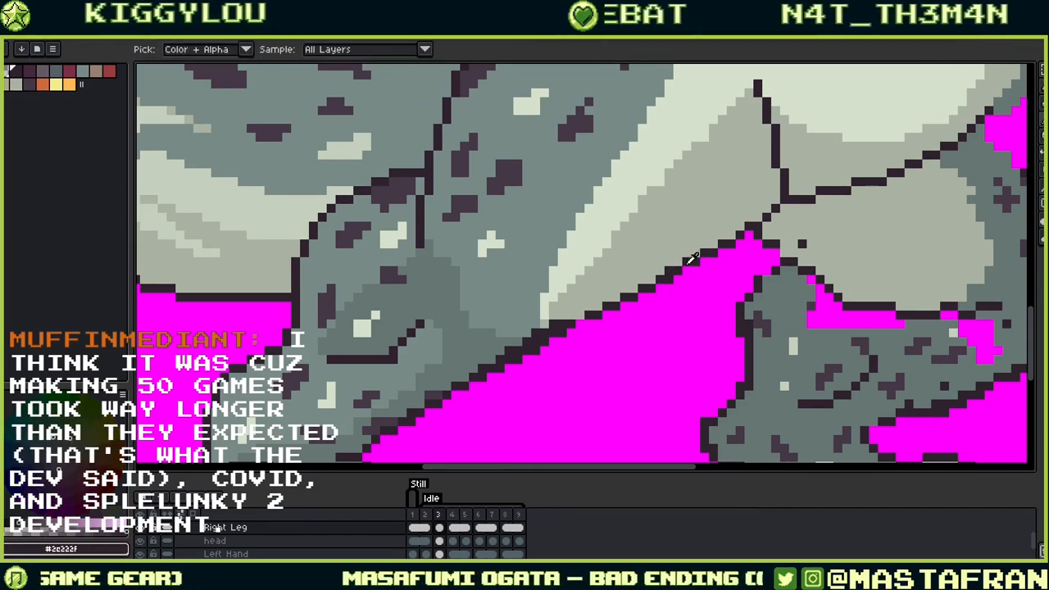
key(b)
key(i)
click(719, 245)
key(b)
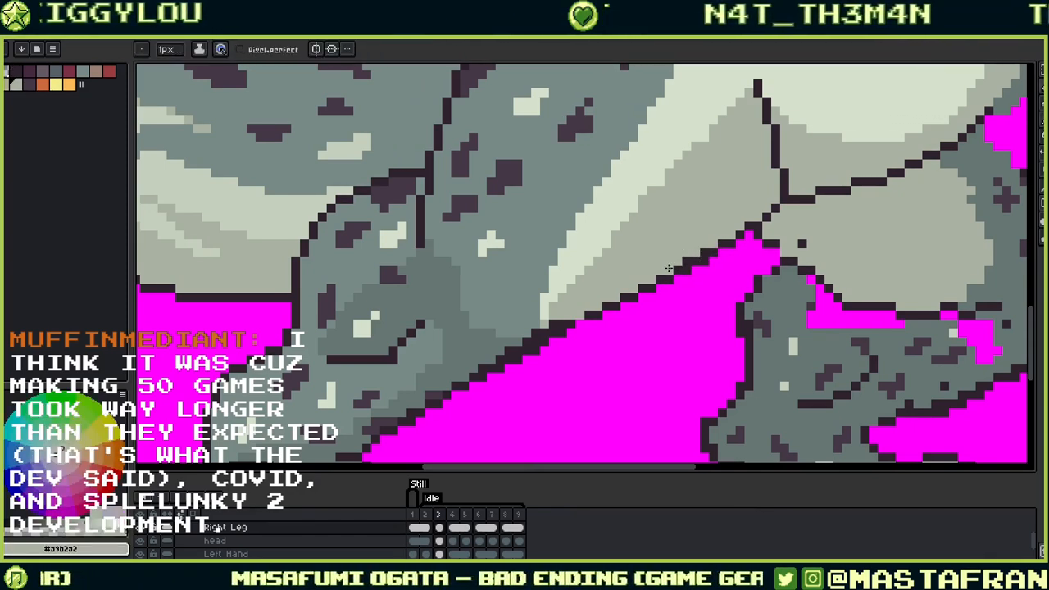
key(i)
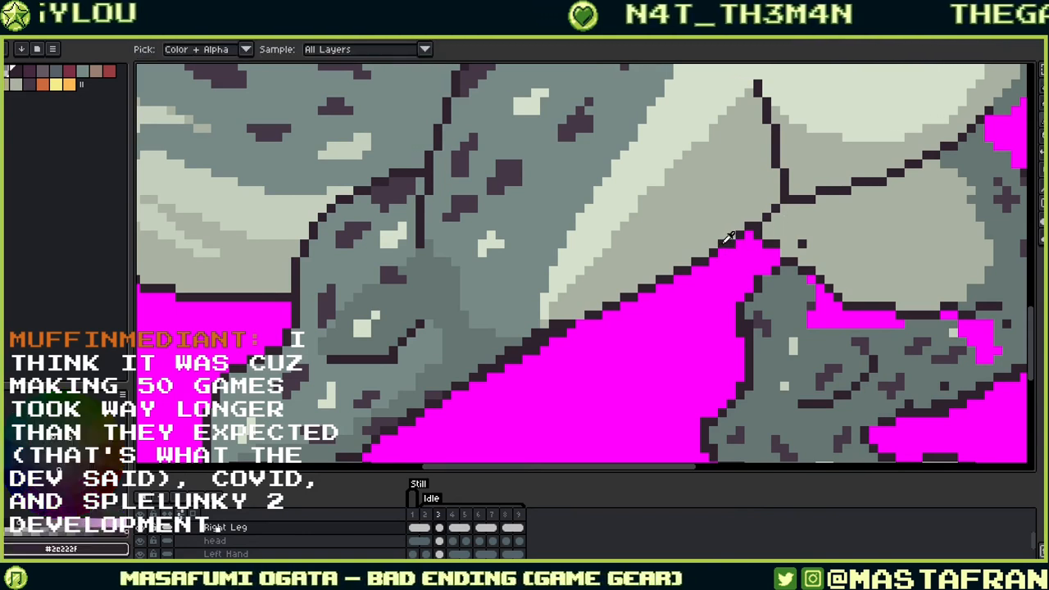
key(b)
key(i)
key(b)
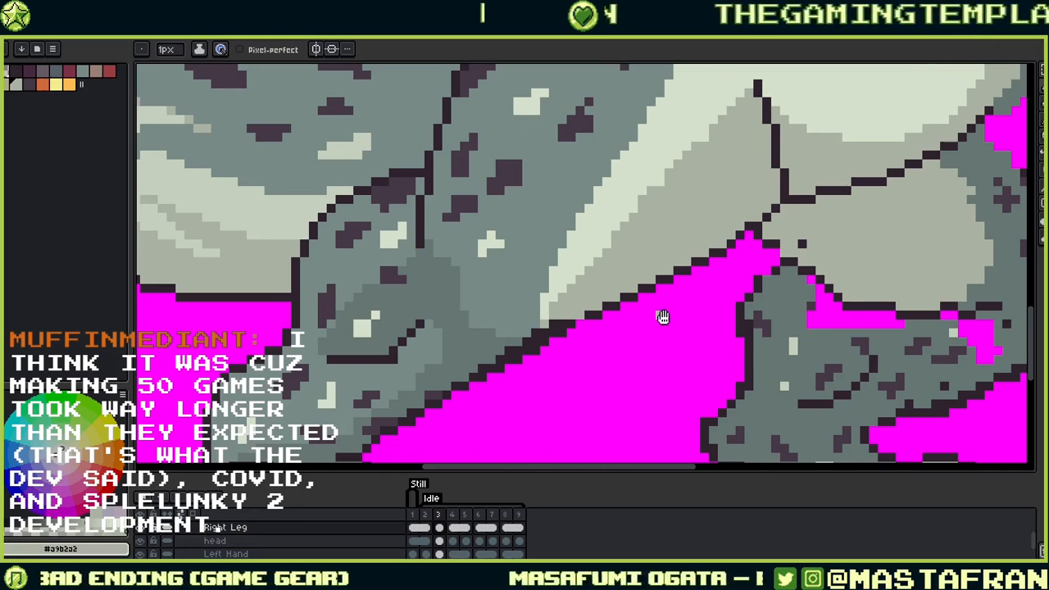
Step: Thin the thick outline where the chest underside meets the right leg, using #2e222f and #a9b2a2
drag(663, 317, 798, 246)
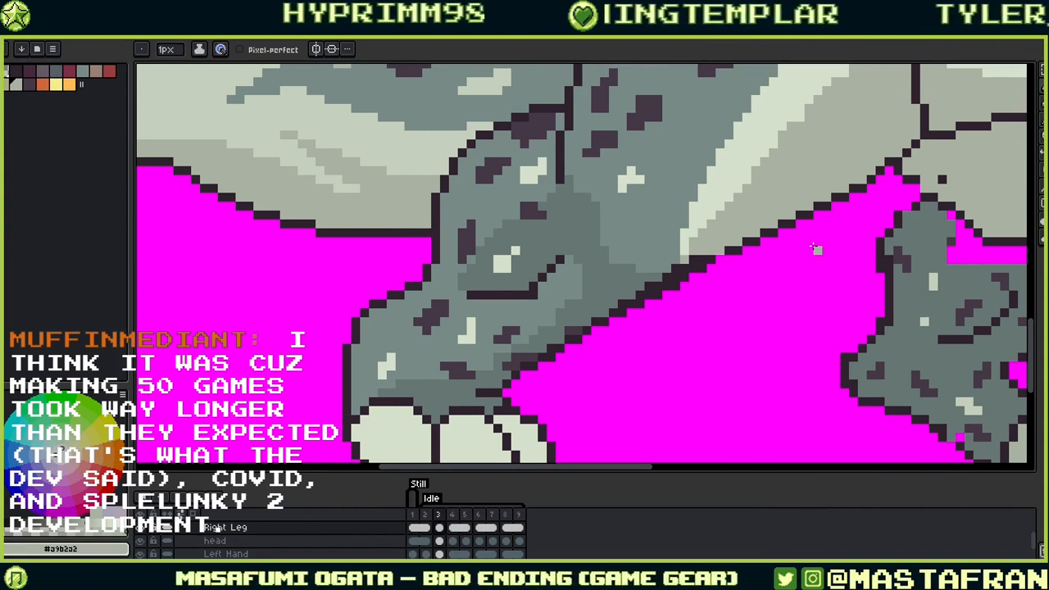
alt+click(718, 257)
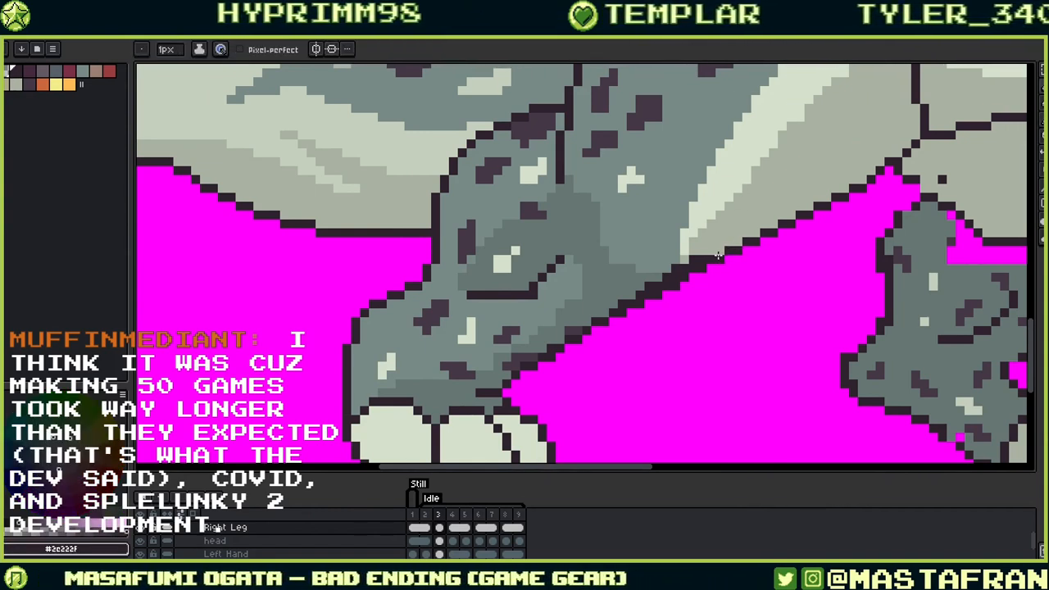
alt+click(707, 256)
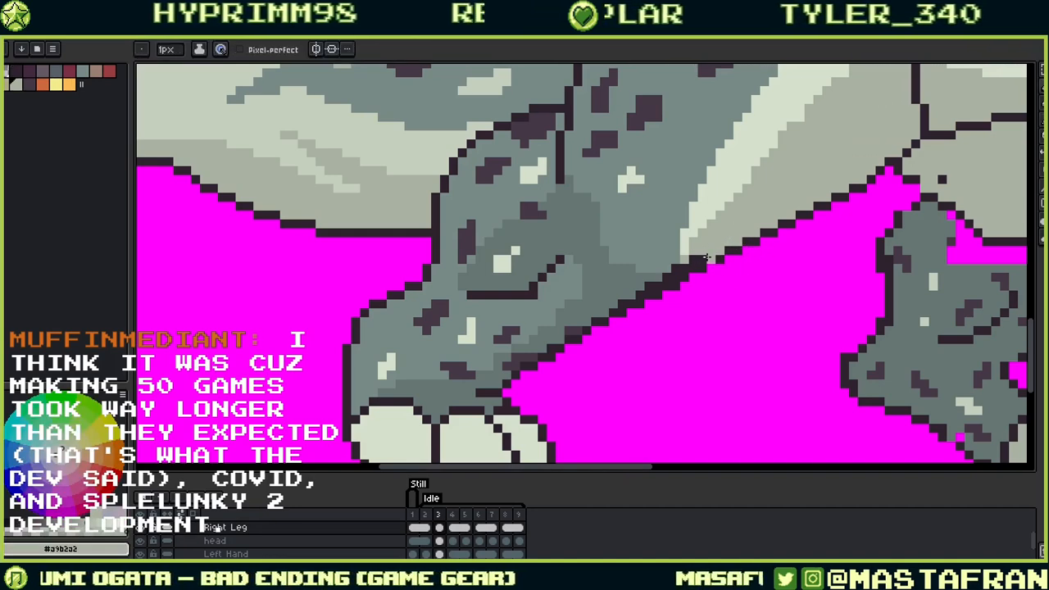
key(alt)
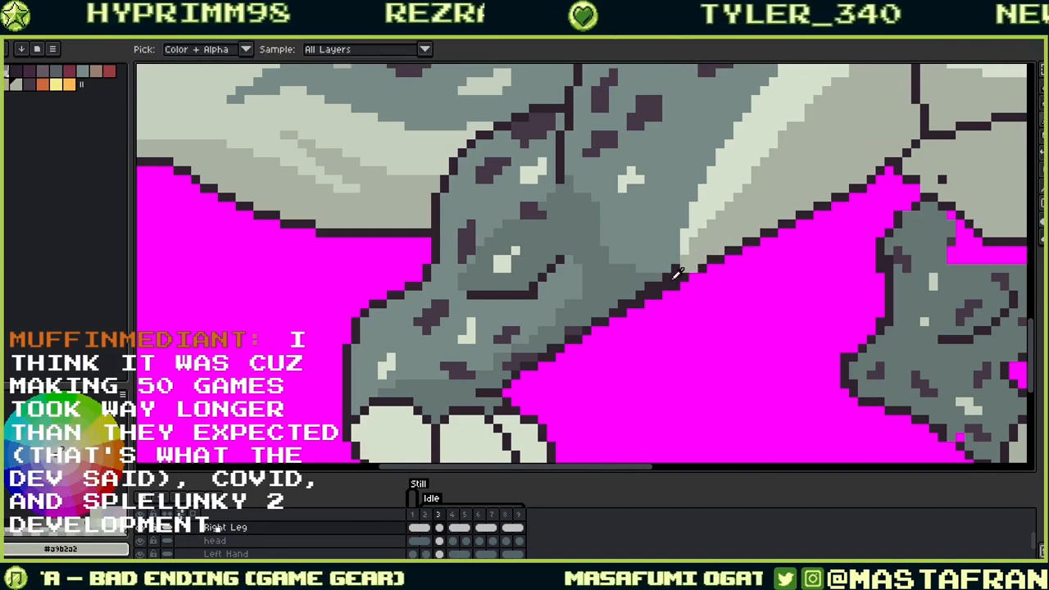
Step: Extend the grey fur over the lower end of the light chest stripe with #788a87 and thin the outline beneath it
drag(925, 125, 832, 286)
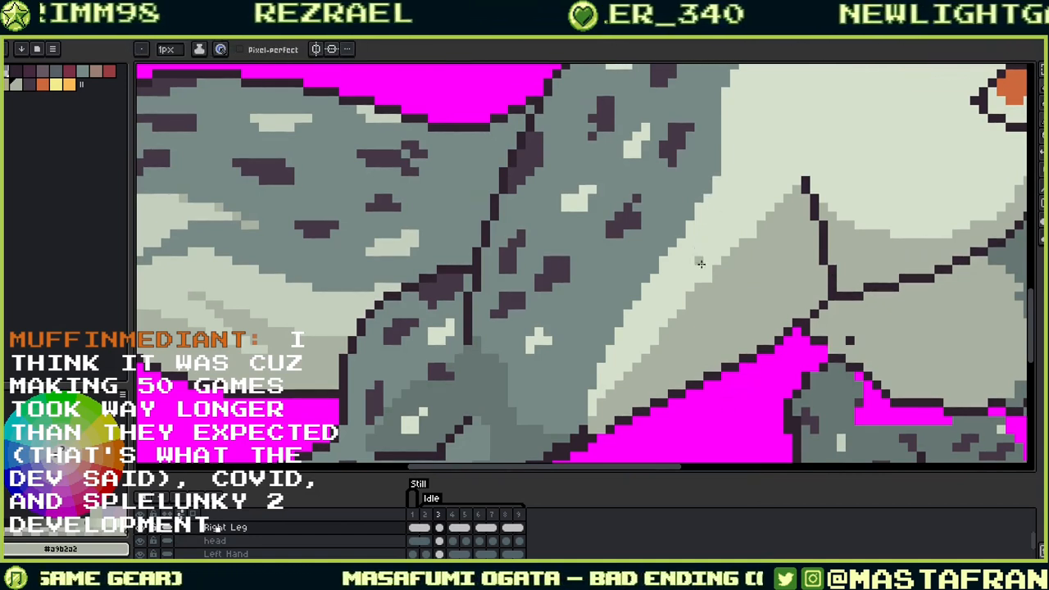
alt+click(650, 260)
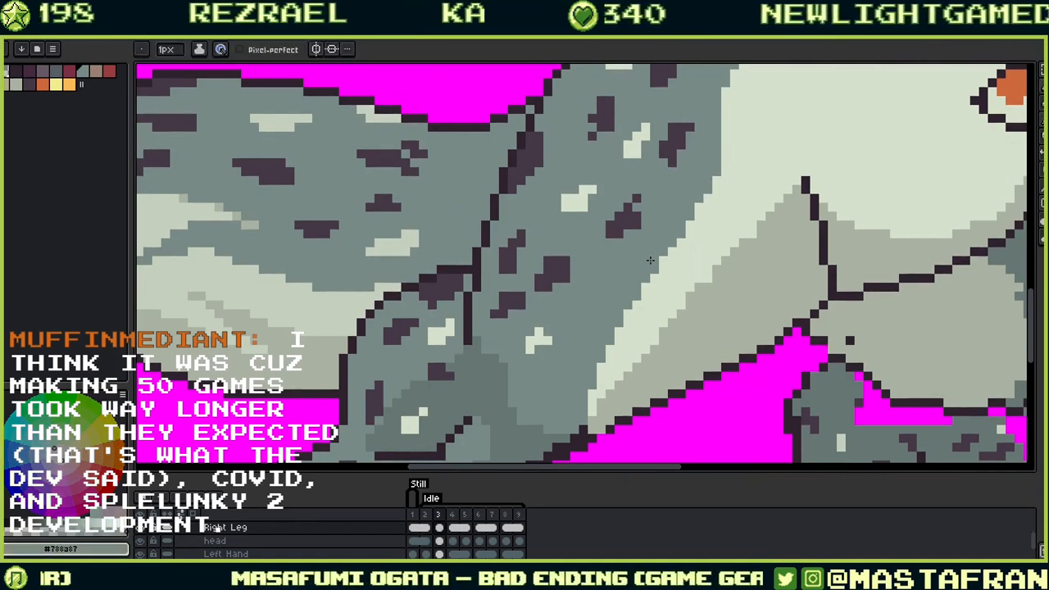
drag(619, 410, 656, 250)
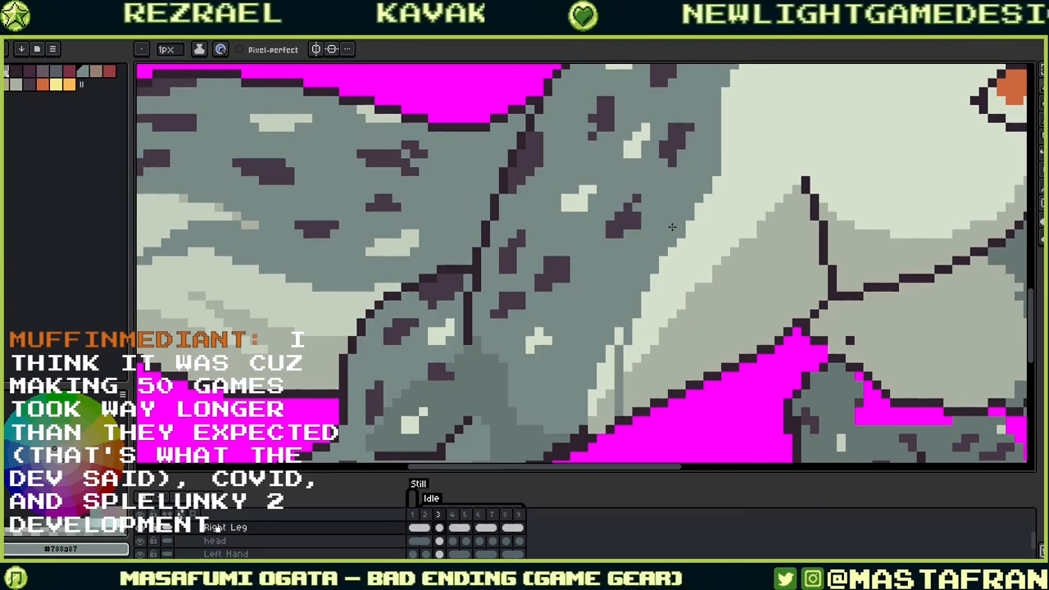
drag(625, 366, 724, 279)
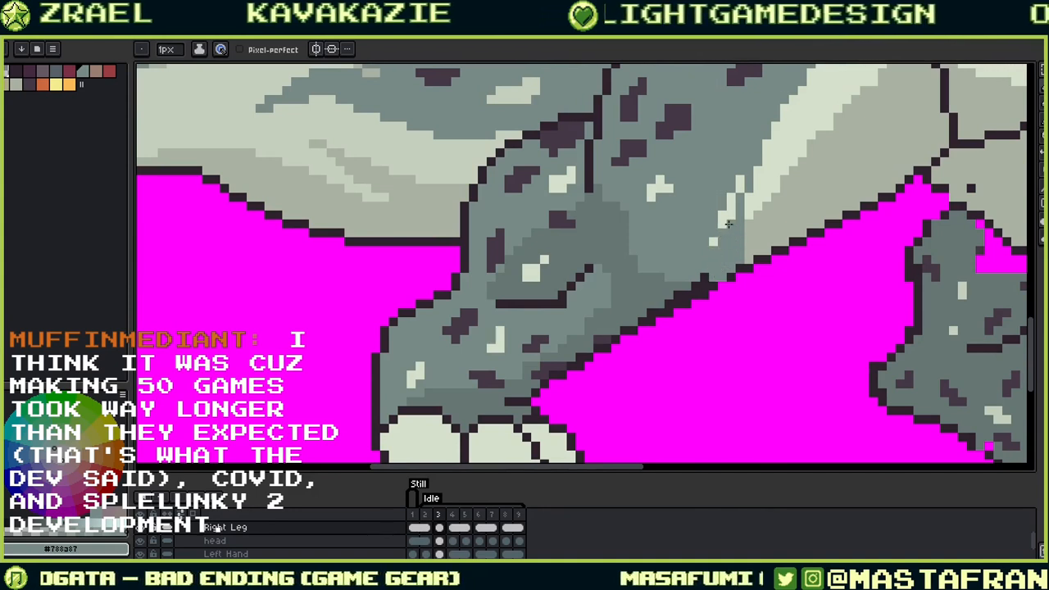
alt+click(729, 277)
alt+click(718, 253)
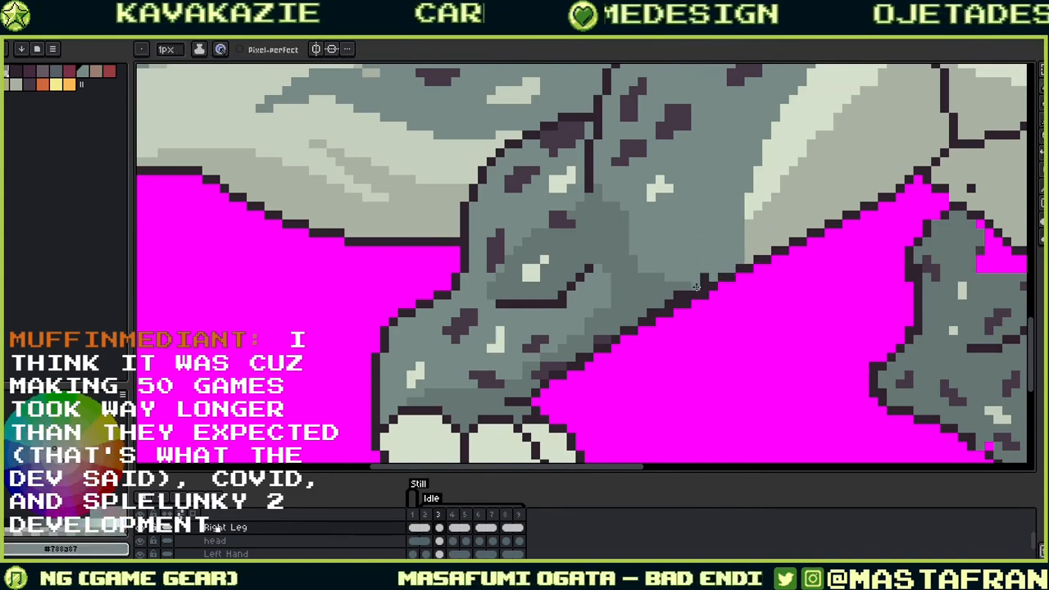
alt+click(715, 257)
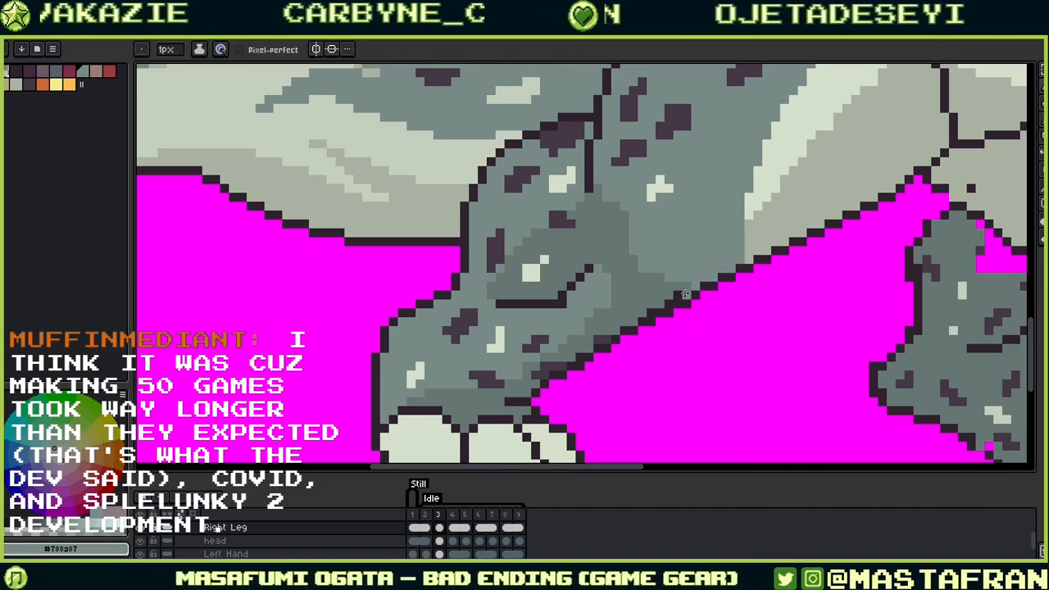
Step: Add a shadow wedge in #667673 along the leg's underside outline, from the light chest area back to the thigh shadow
drag(715, 258, 618, 337)
alt+click(646, 337)
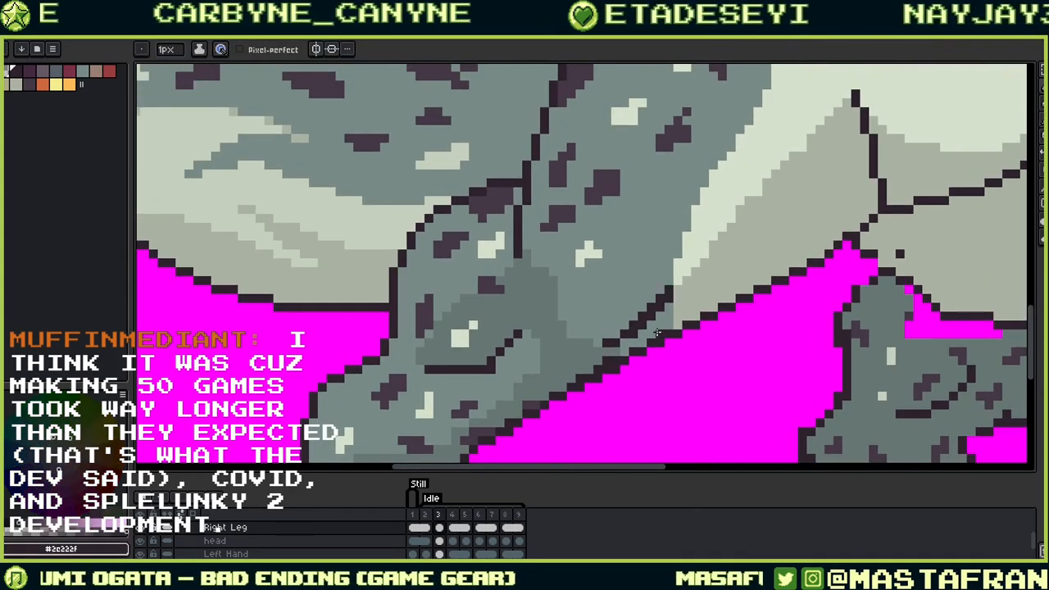
key(ctrl+z)
alt+click(595, 354)
drag(668, 291, 591, 352)
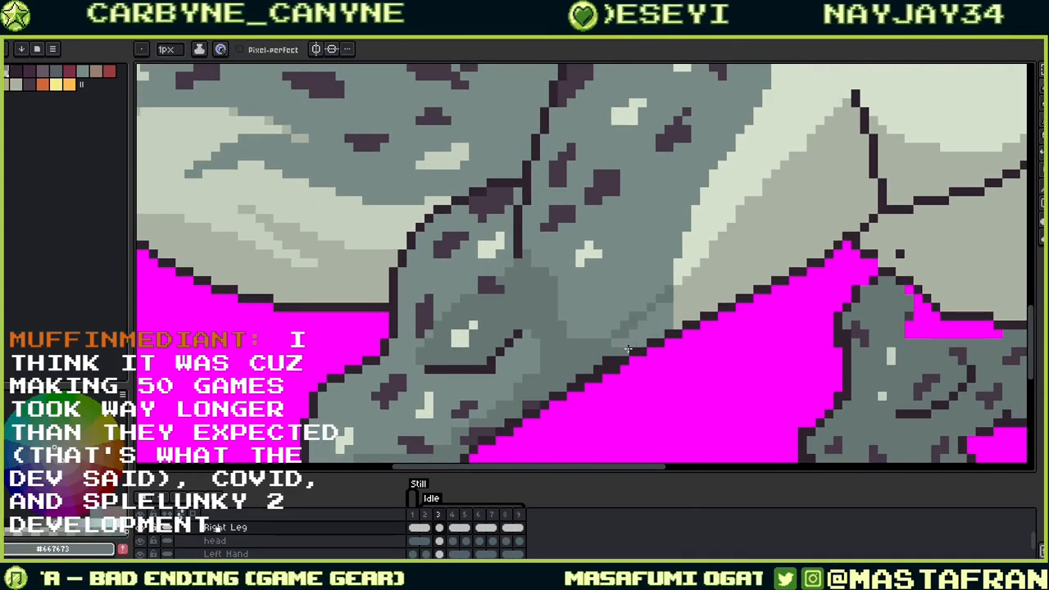
key(g)
click(652, 324)
key(b)
Step: Trim the thigh shadow behind the knee crease with #788a87, leaving a narrow shaded band along the leg's underside outline
alt+click(623, 336)
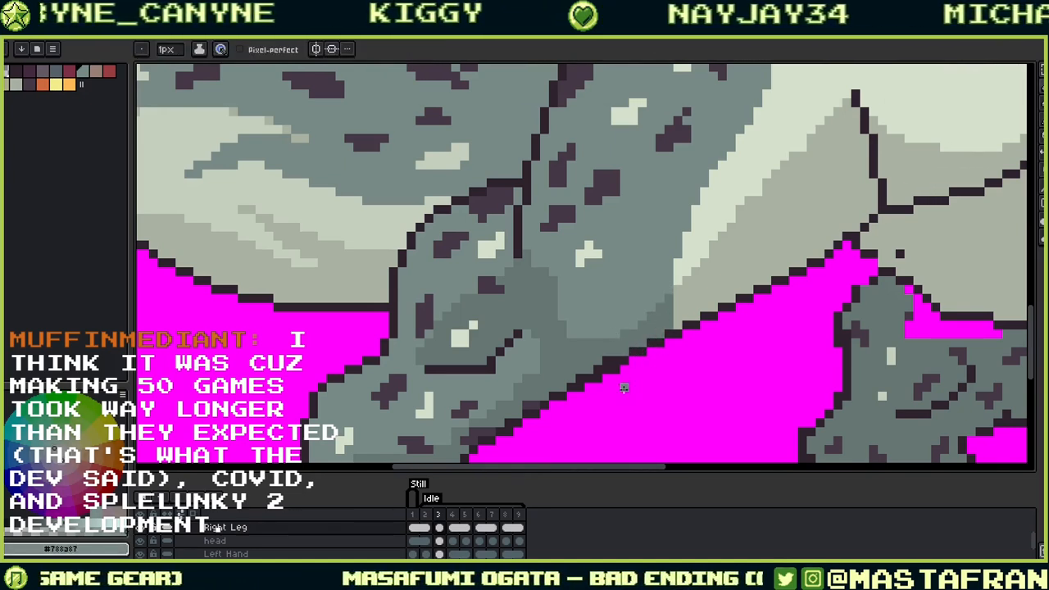
alt+click(647, 327)
drag(600, 349, 708, 272)
alt+click(701, 240)
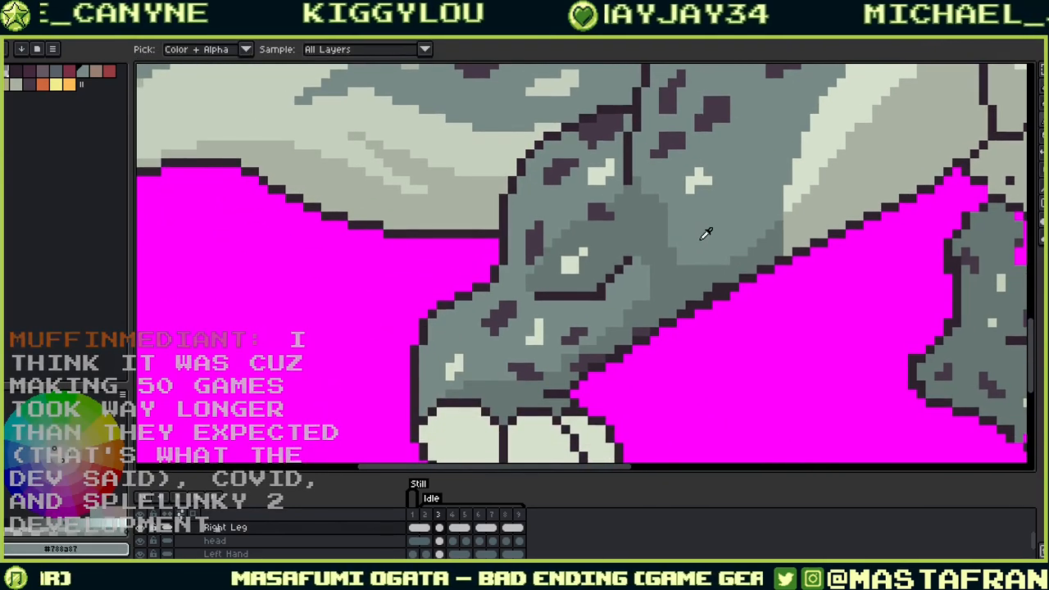
mouse_move(645, 197)
mouse_down()
mouse_move(650, 232)
mouse_move(670, 260)
mouse_move(709, 266)
mouse_up()
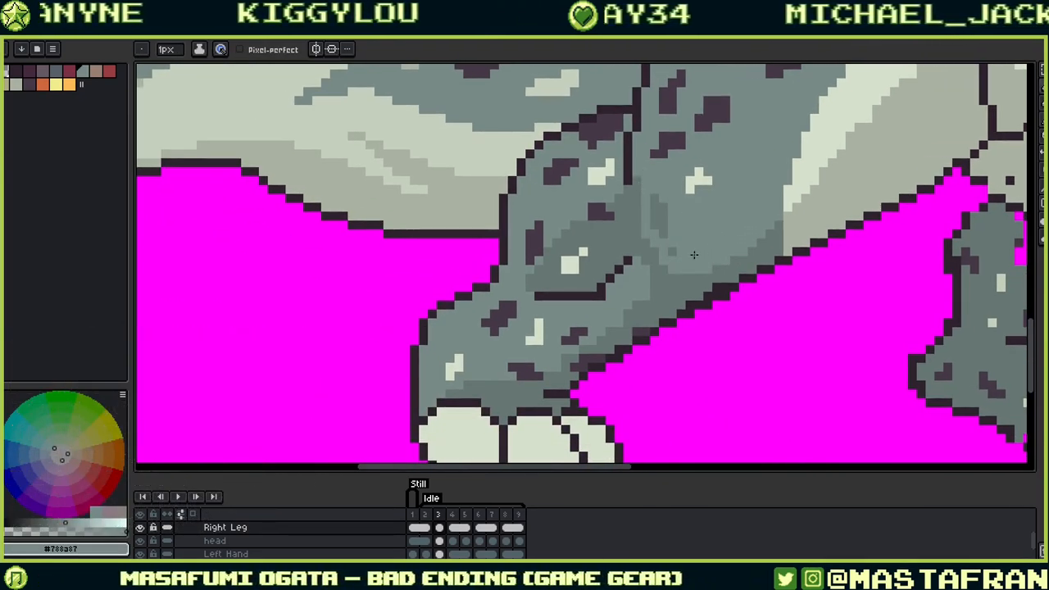
drag(664, 203, 661, 233)
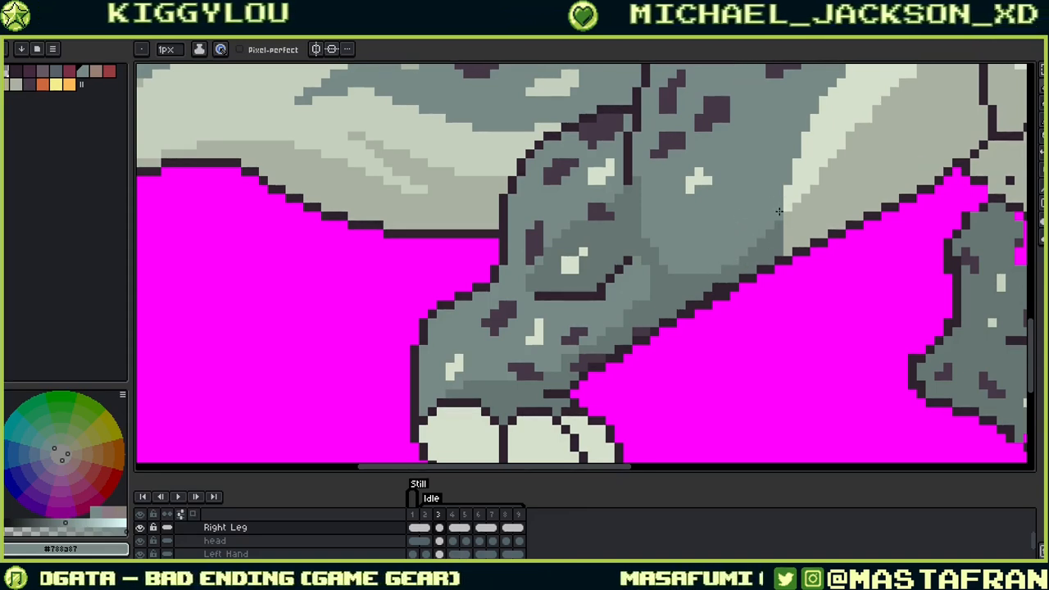
scroll(713, 262, left, 5)
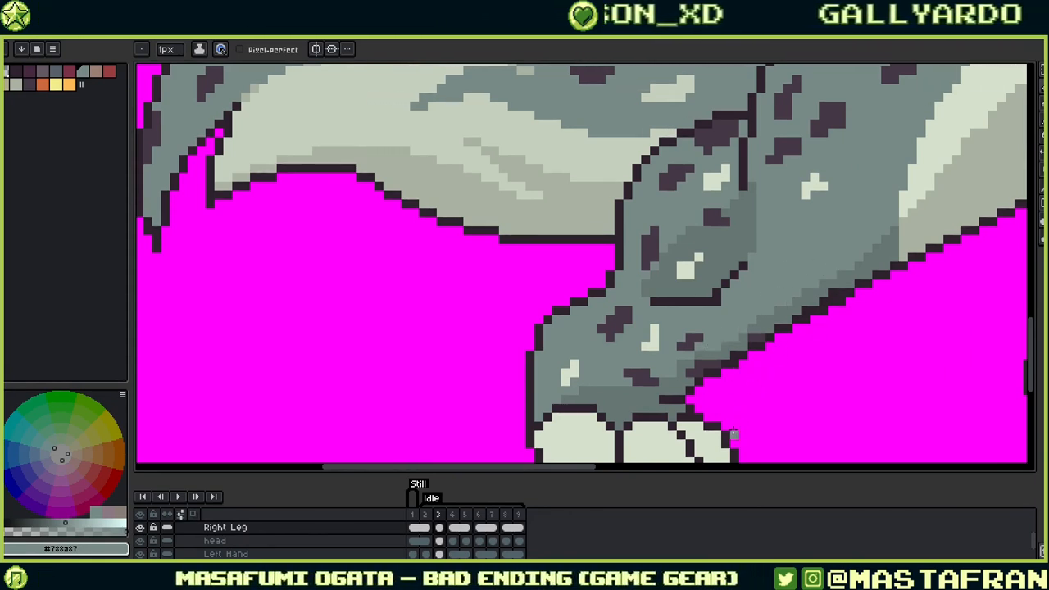
scroll(823, 354, right, 4)
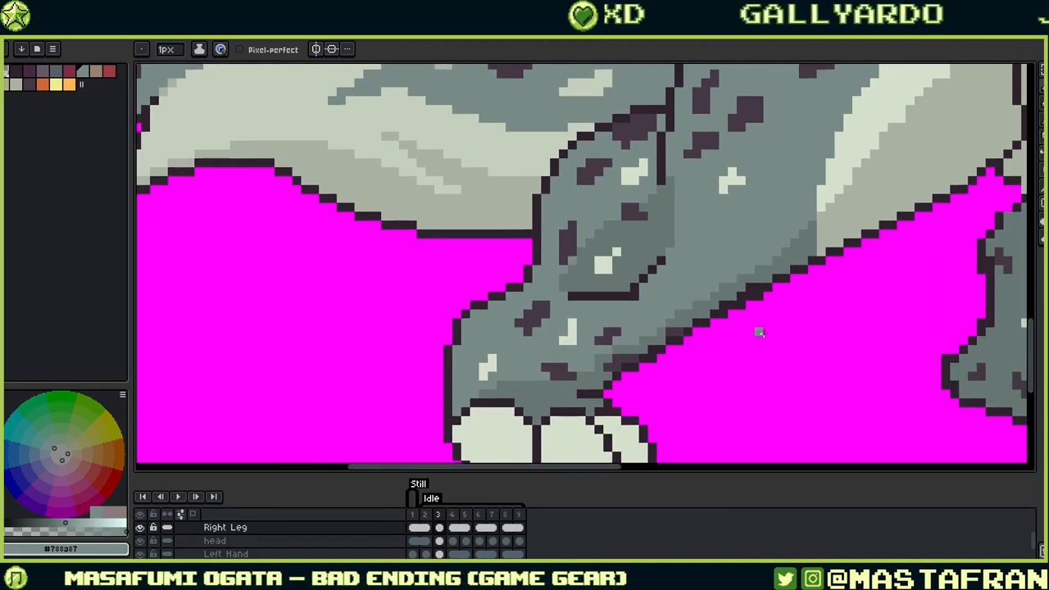
Step: Thin the thick spots in the outline along the right leg's underside, using #667673 for the inner shadow pixels
scroll(820, 288, up, 3)
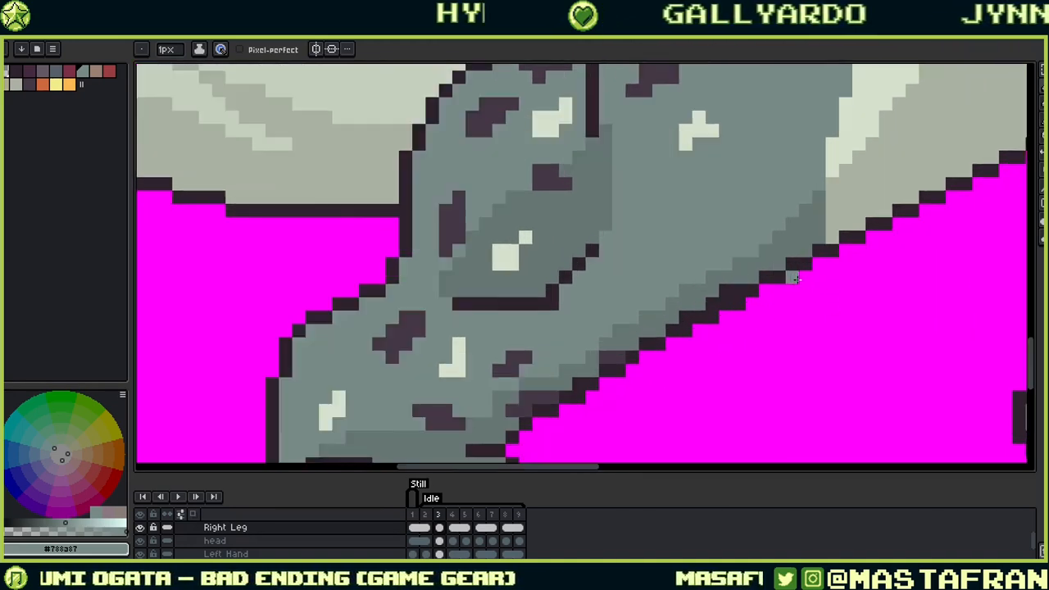
scroll(712, 332, left, 4)
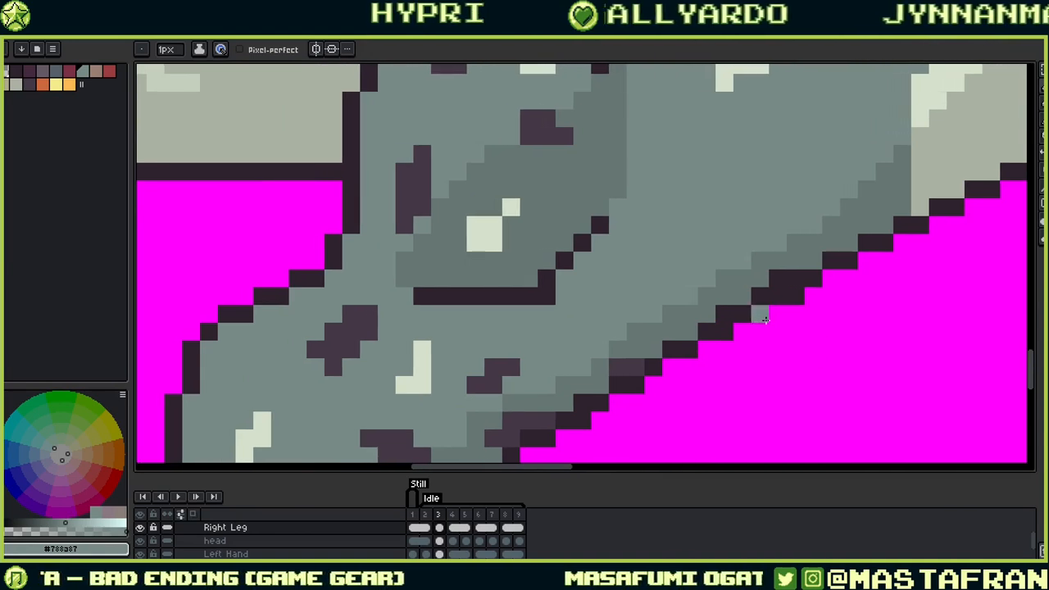
alt+click(785, 271)
click(796, 298)
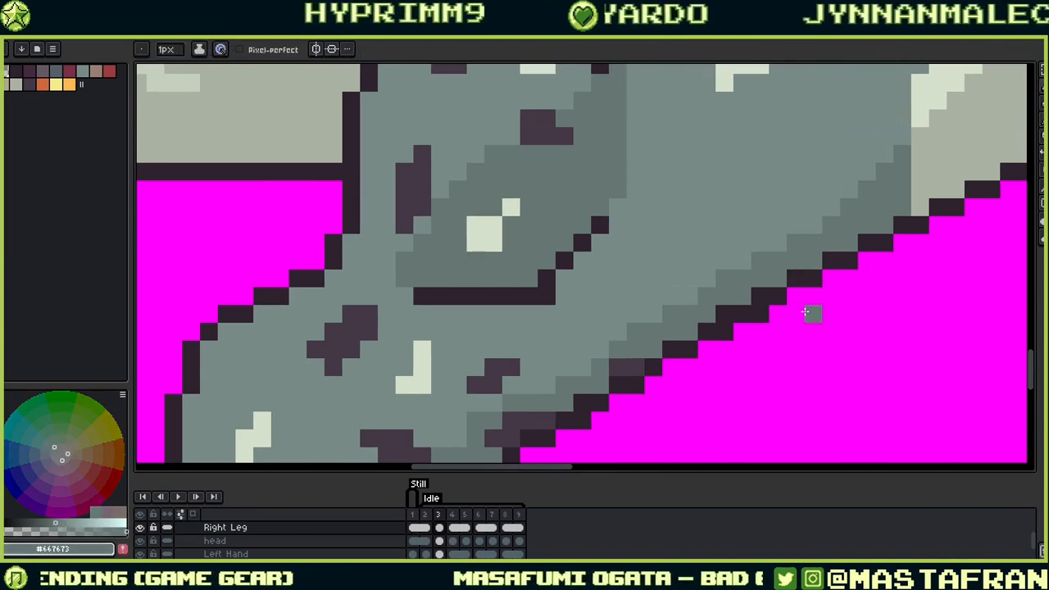
click(760, 317)
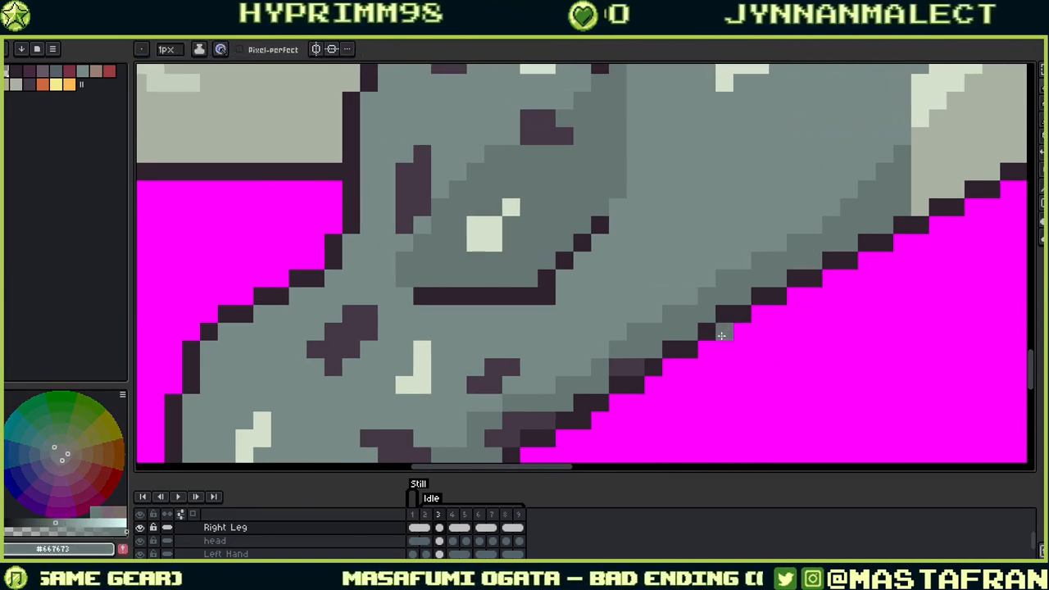
click(724, 313)
drag(677, 393, 719, 305)
click(625, 332)
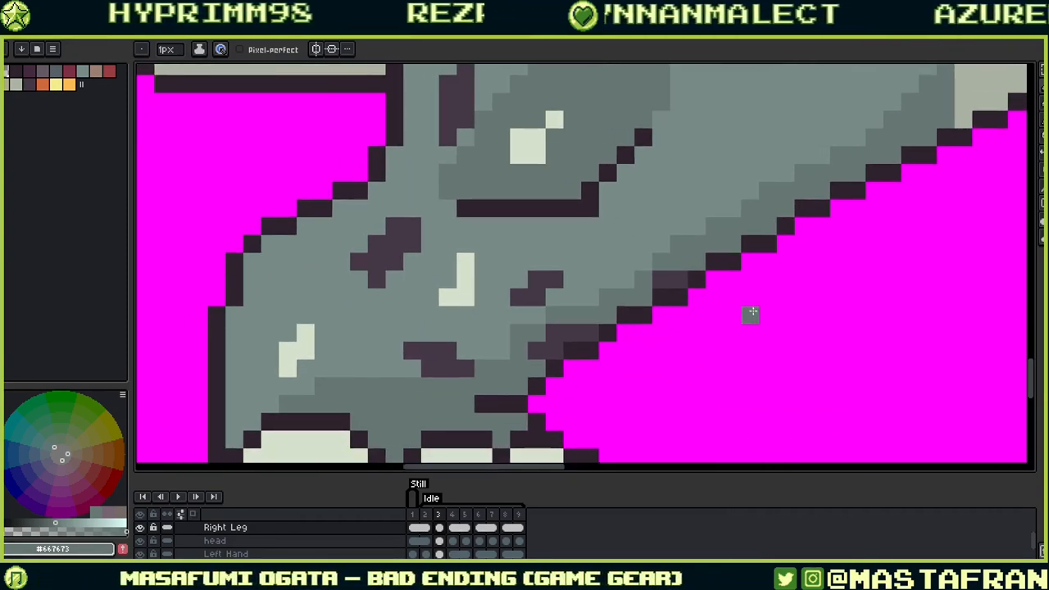
Step: Round off the corner of the right leg's knee crease using #788a87 and #2e222f
scroll(569, 330, down, 3)
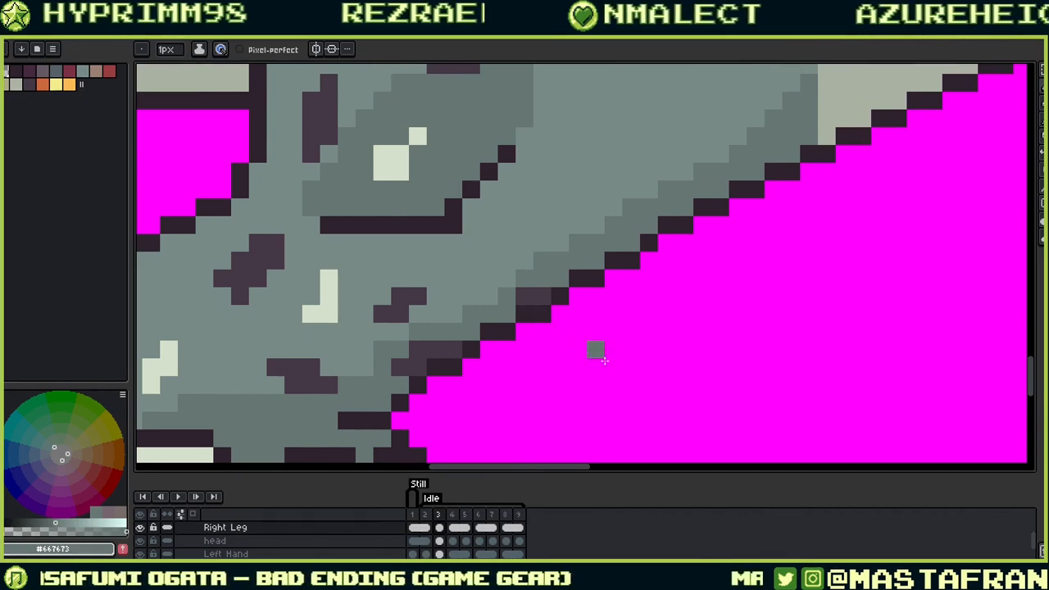
scroll(641, 392, down, 2)
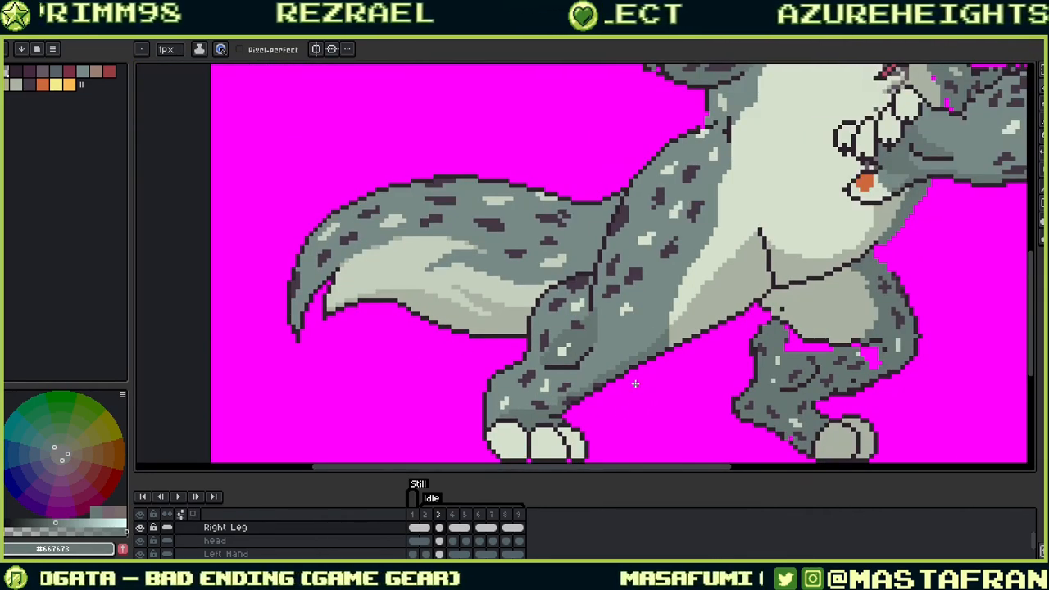
alt+click(586, 369)
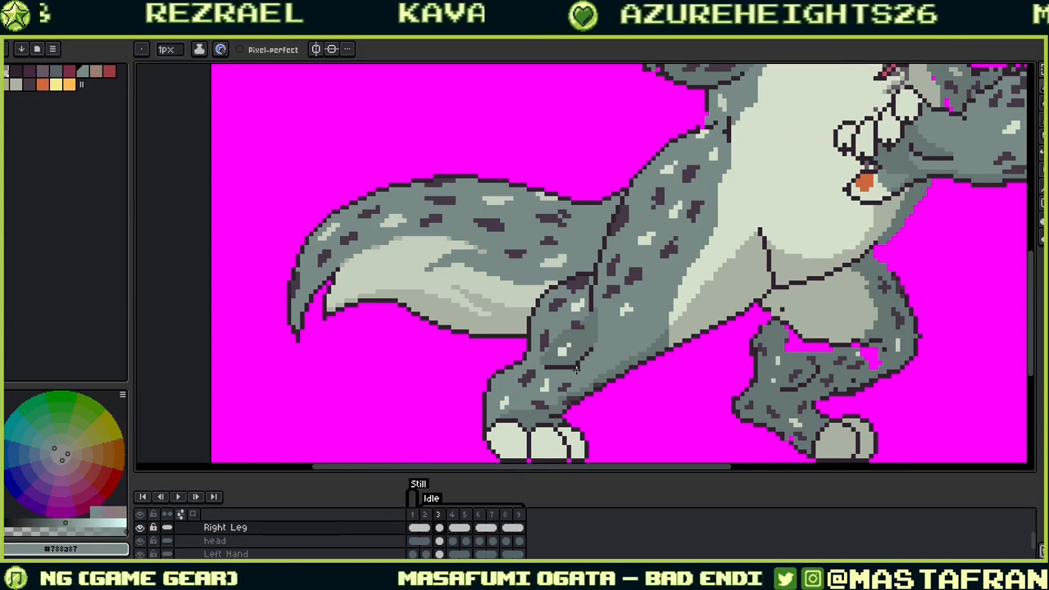
alt+click(575, 364)
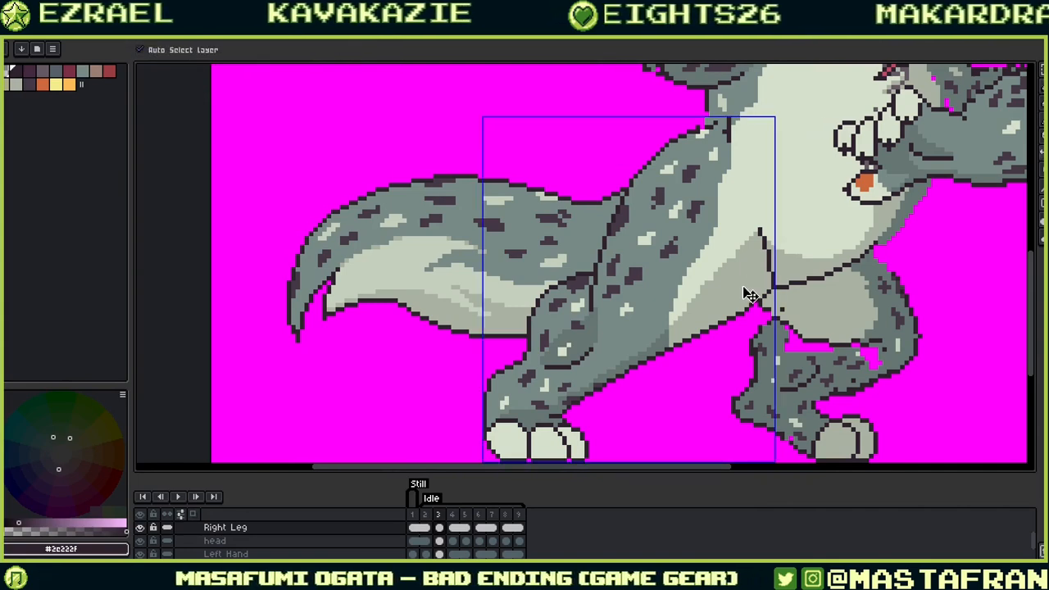
Step: Examine the right leg and hip across frames 2 to 5, comparing frames 3 and 4 closely
key(Left)
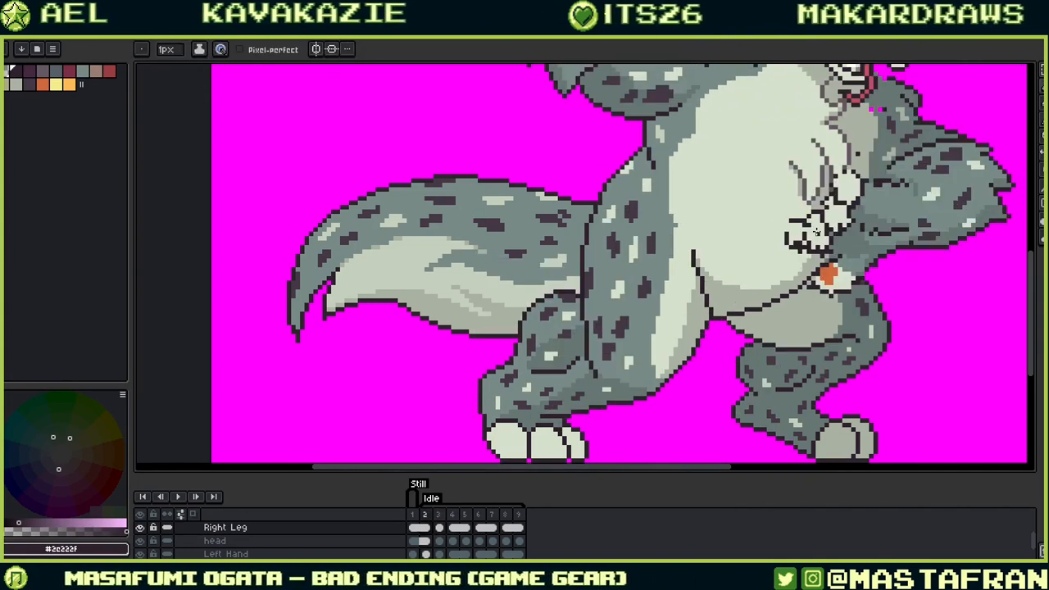
key(Right)
key(Right)
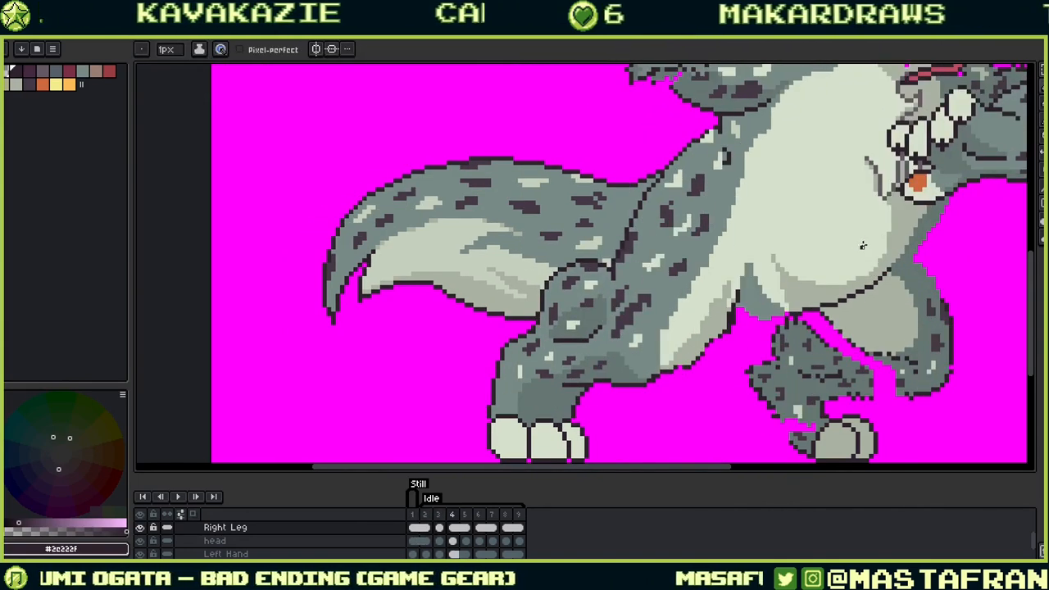
key(Right)
key(Right)
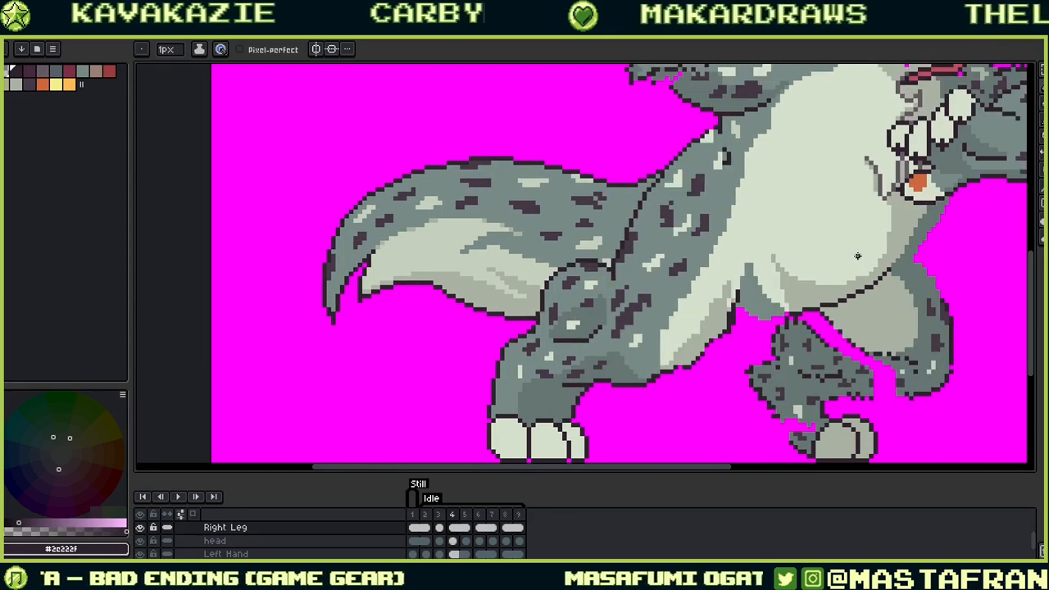
key(Left)
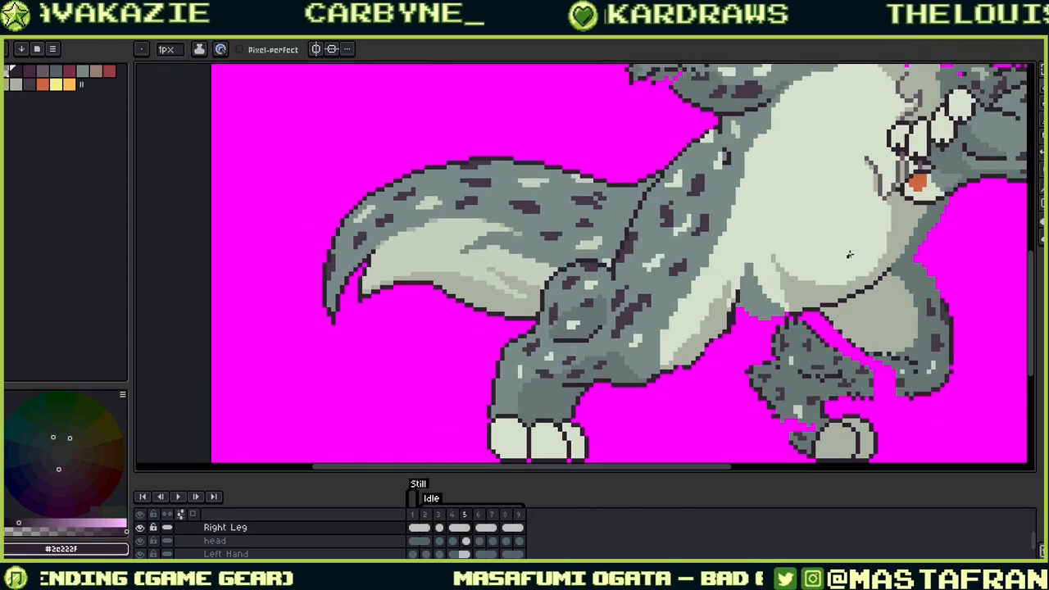
scroll(797, 330, up, 1)
drag(660, 381, 706, 322)
key(alt)
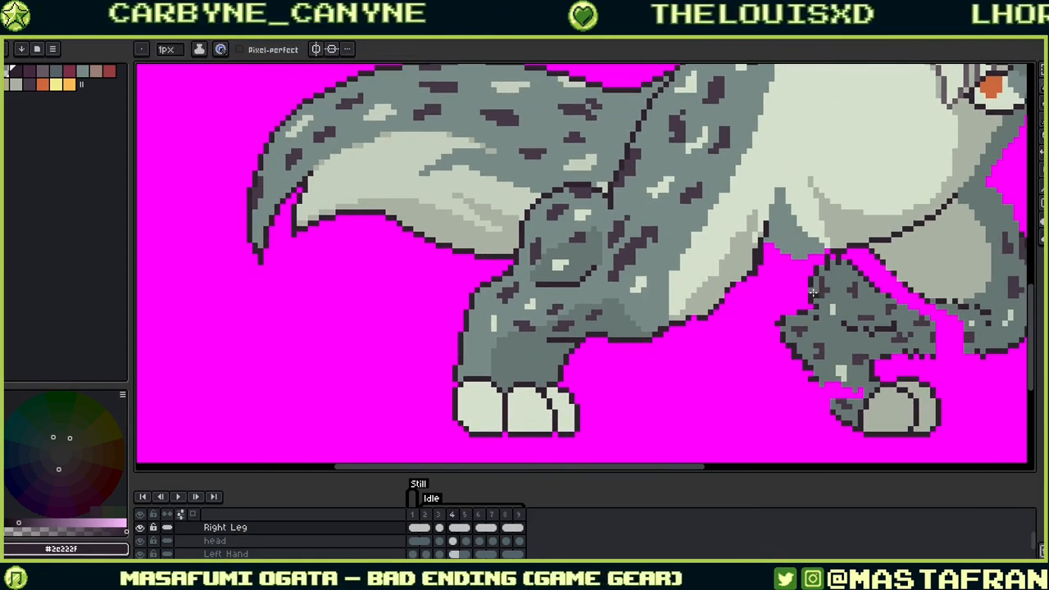
key(comma)
key(period)
key(comma)
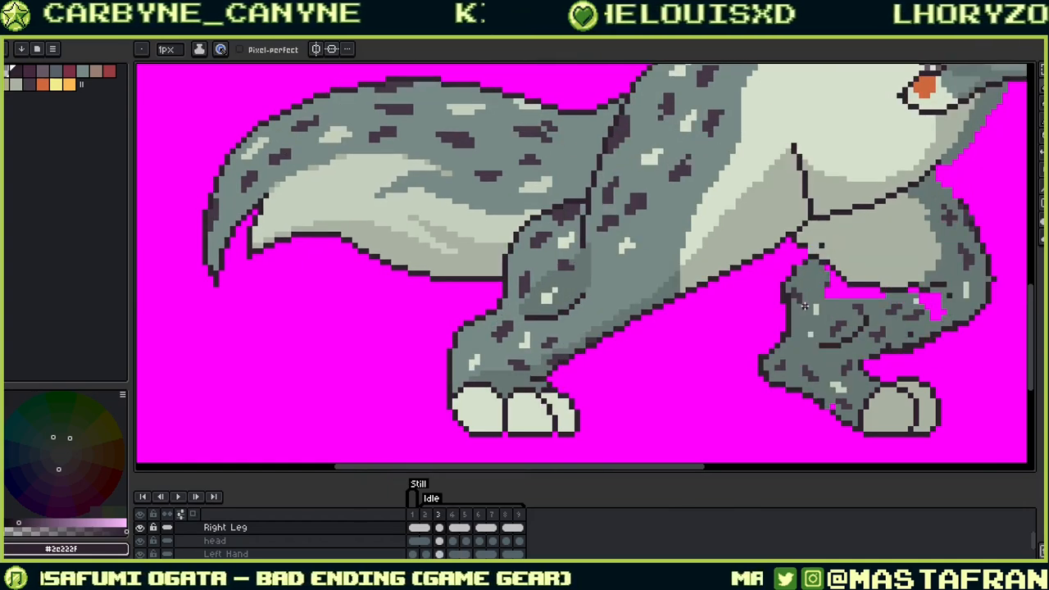
key(period)
key(comma)
key(period)
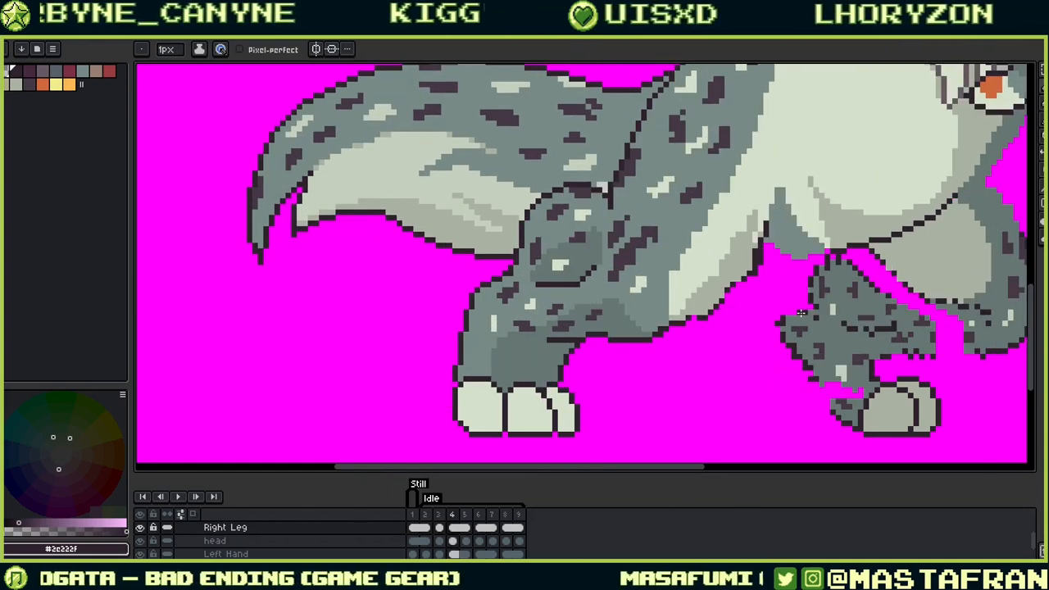
key(comma)
key(period)
drag(807, 301, 639, 408)
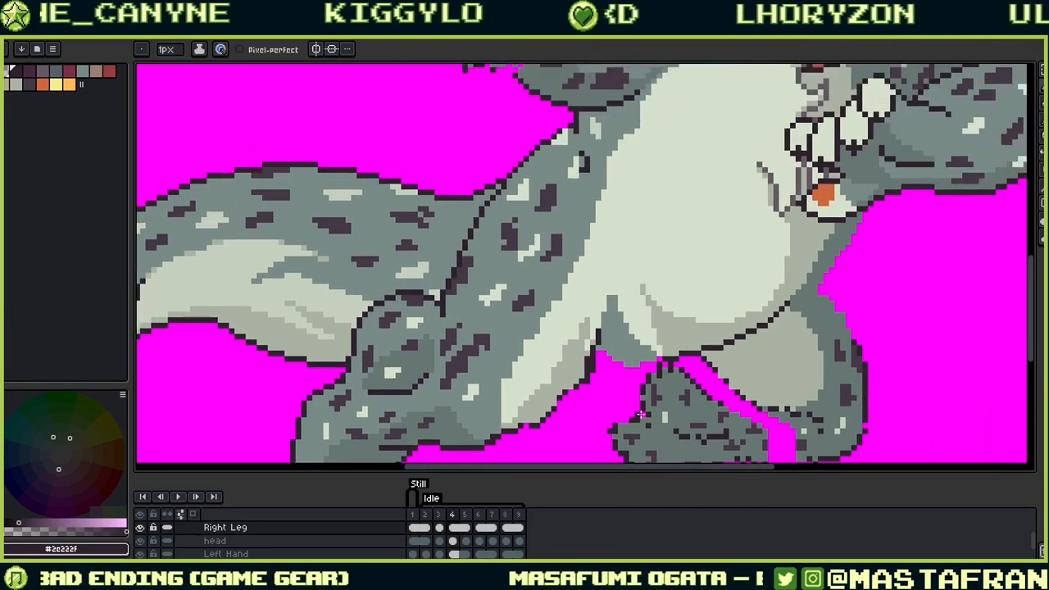
key(comma)
key(period)
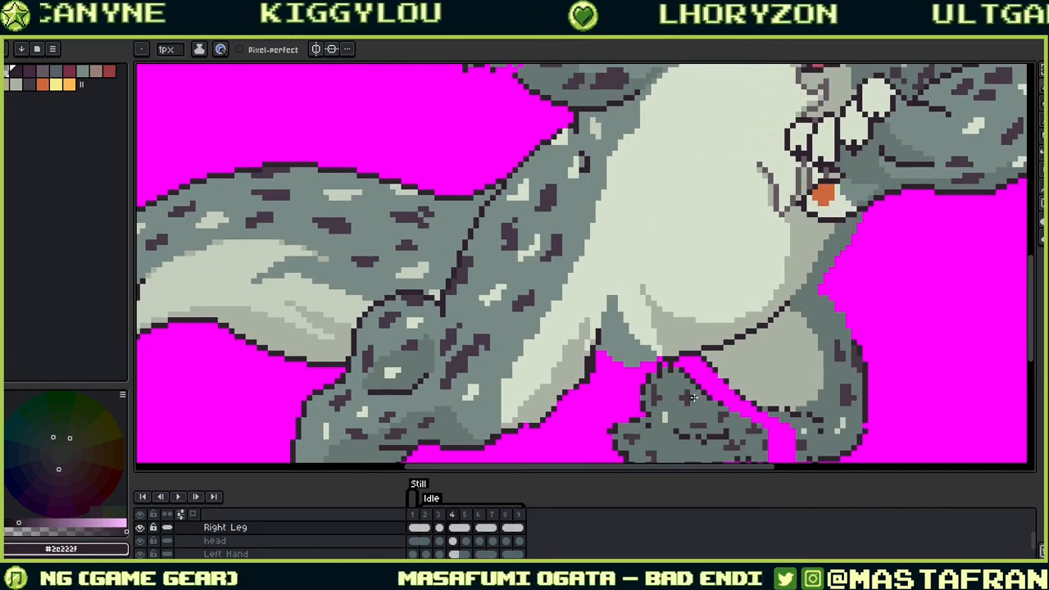
key(comma)
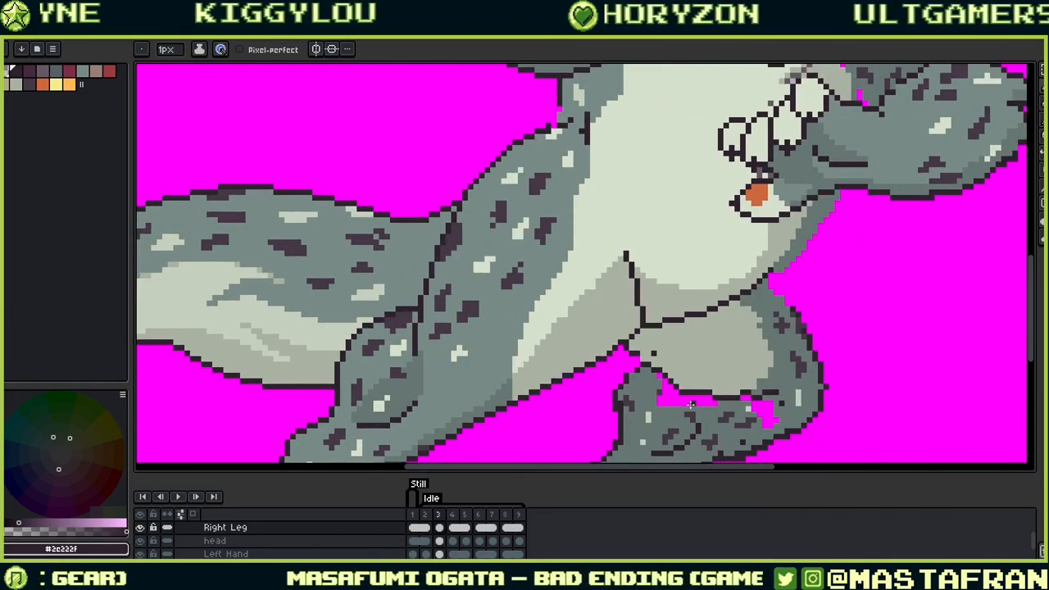
key(period)
Step: In frame 4, draw the hip crease below the belly and a curved outline along the right thigh's underside in #2e222f
drag(690, 405, 709, 314)
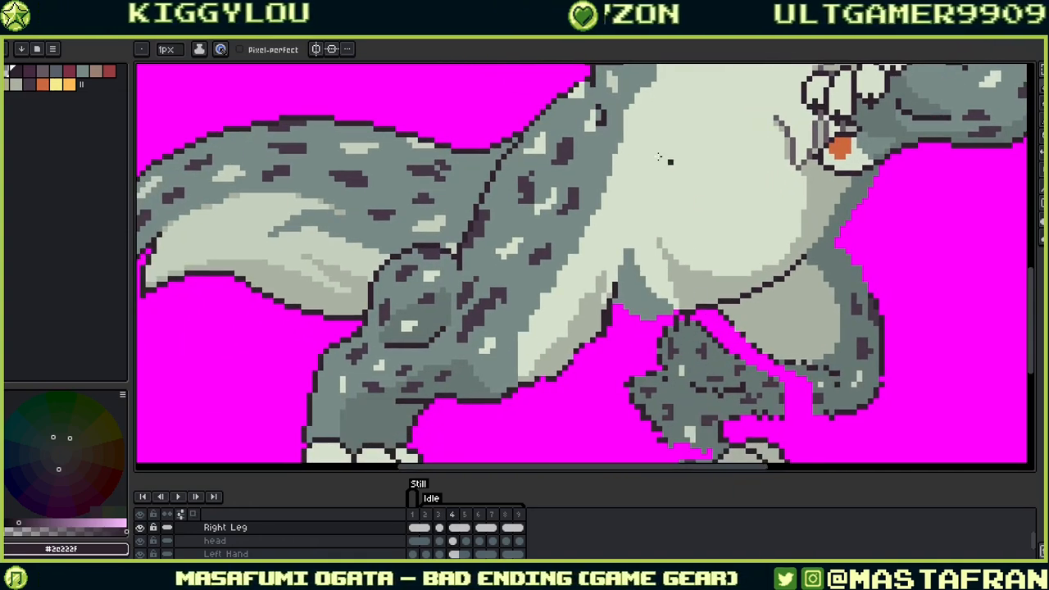
drag(642, 221, 664, 267)
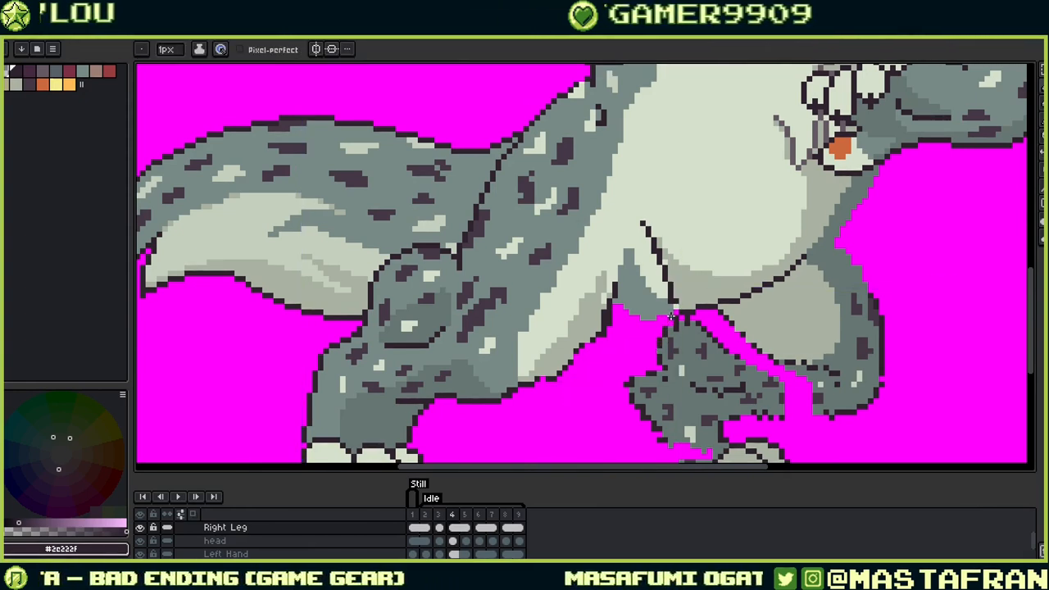
mouse_move(674, 314)
mouse_down()
mouse_move(582, 379)
mouse_move(497, 410)
mouse_up()
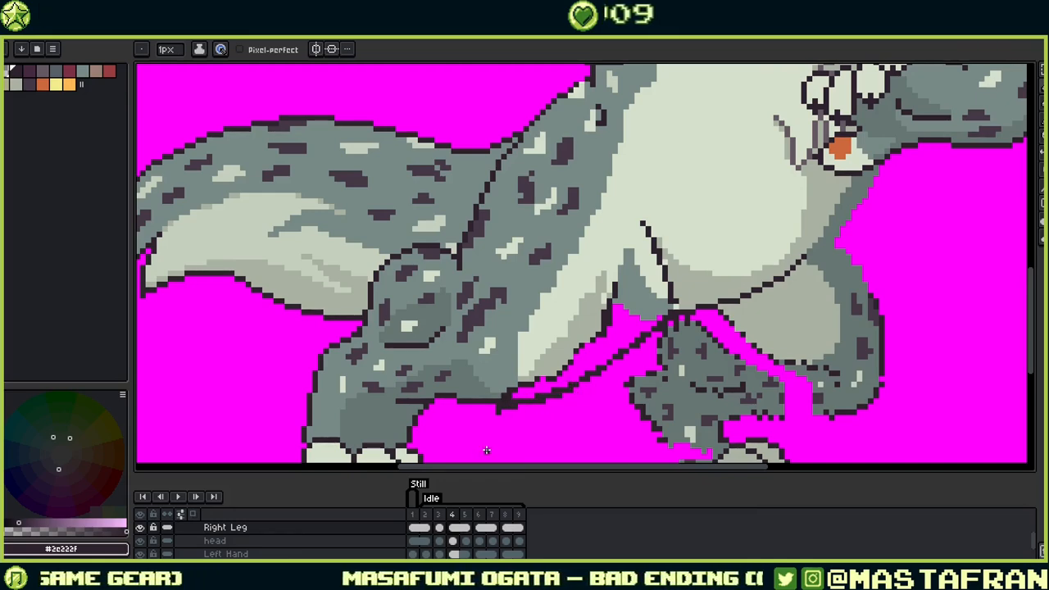
Step: Close the gap beside the hip crease, fill the enclosed inner thigh with #a9b2a2, and paint over the leftover dark outline pixels
alt+click(596, 308)
key(g)
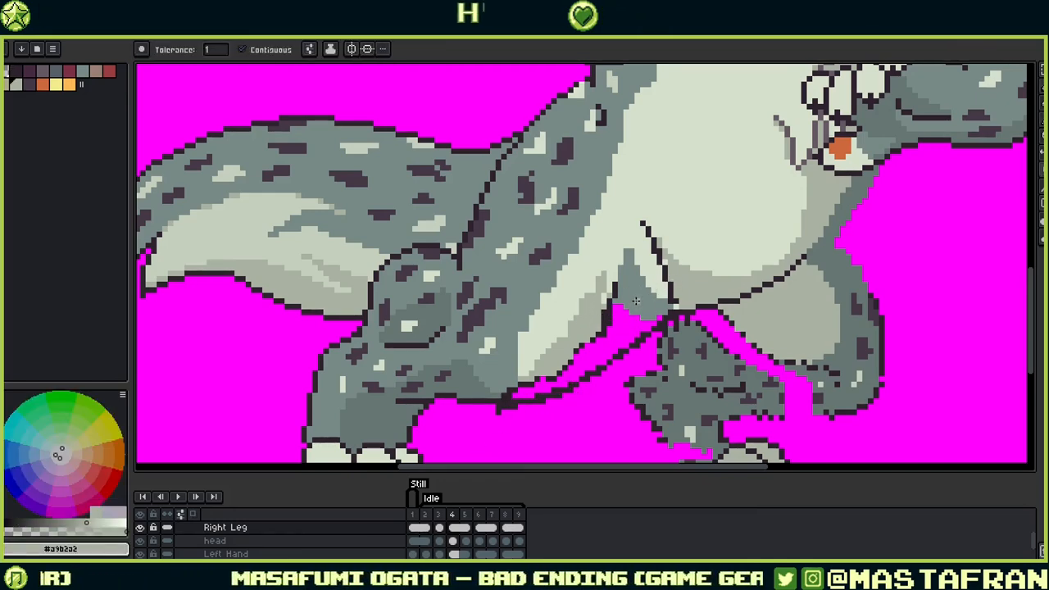
click(639, 301)
key(ctrl+z)
key(b)
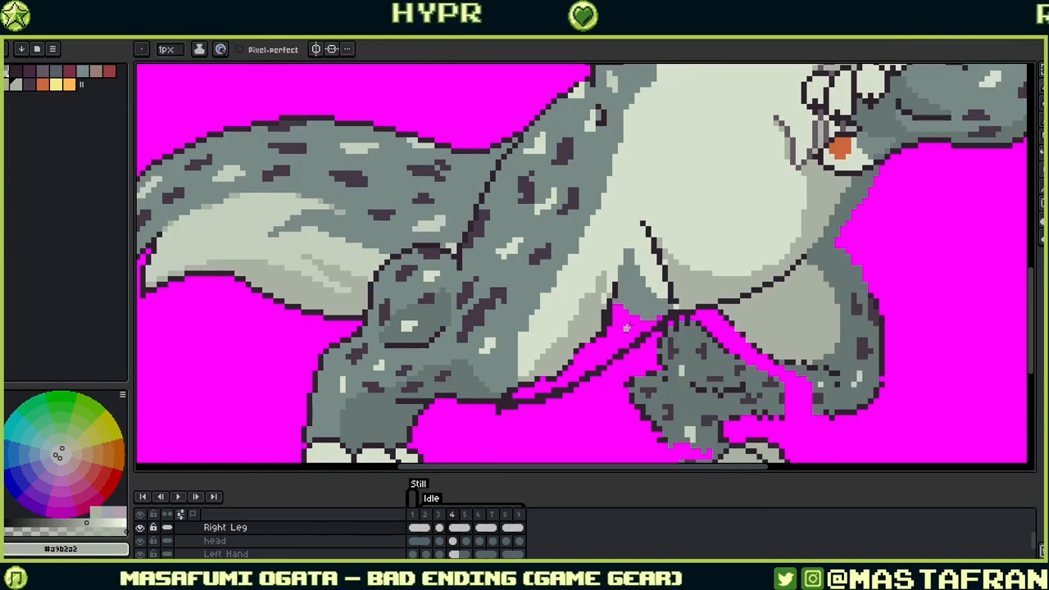
key(g)
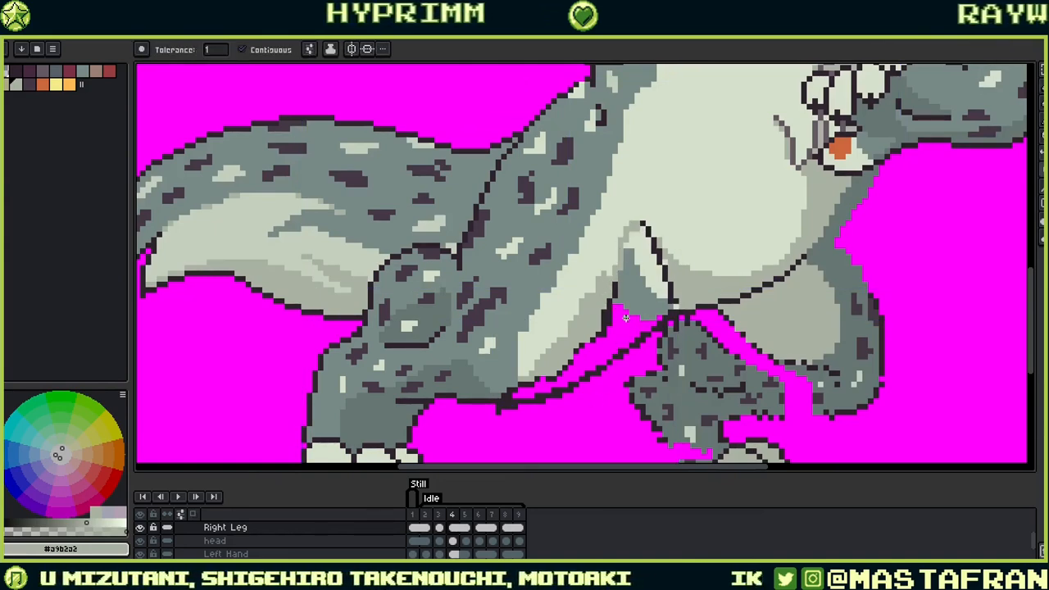
click(618, 401)
key(ctrl+z)
key(b)
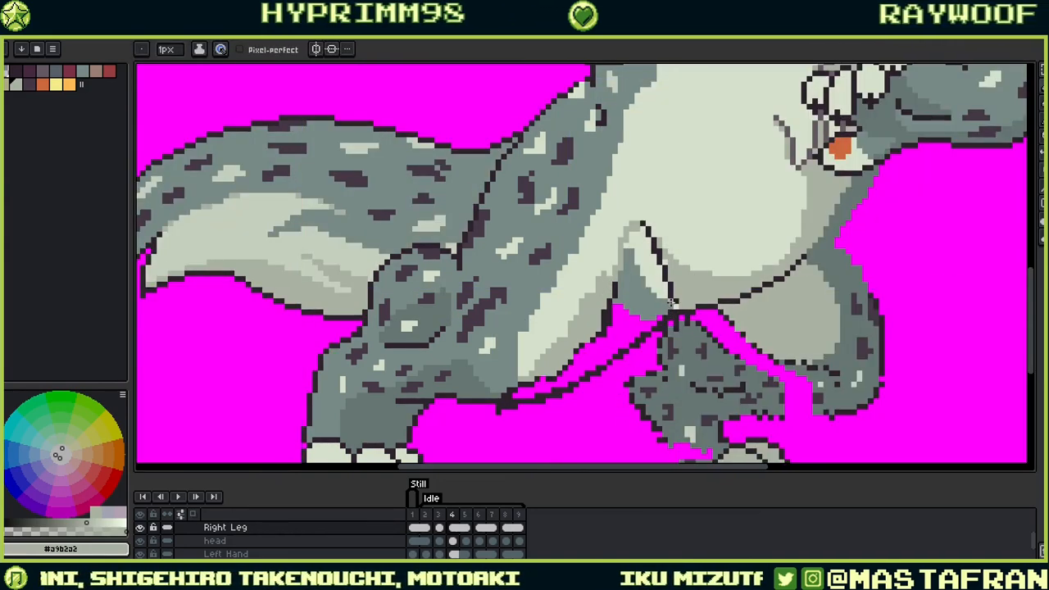
key(g)
click(646, 319)
key(b)
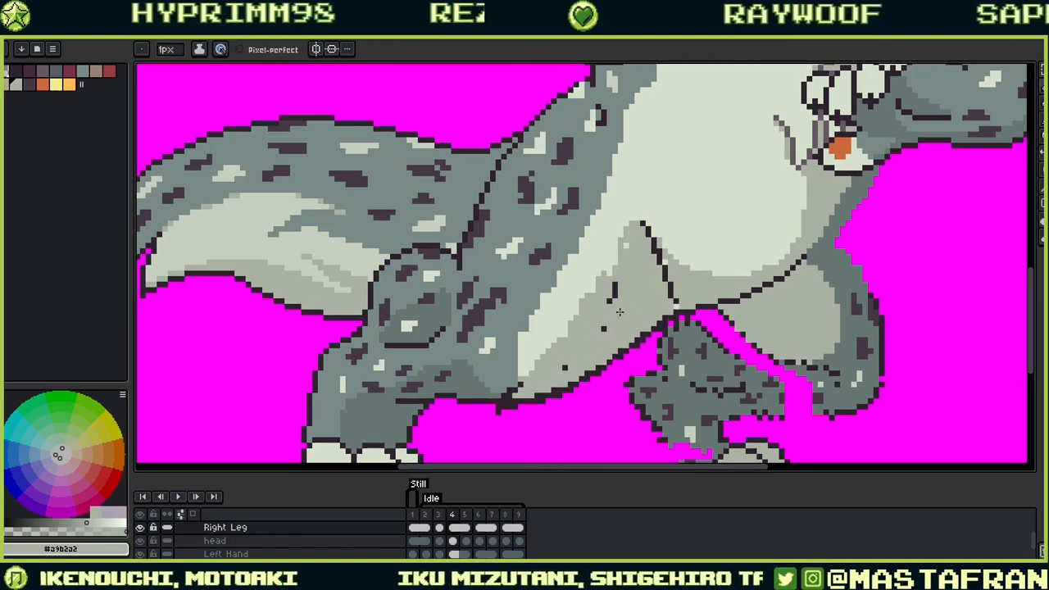
drag(604, 337, 615, 283)
Step: Extend the light thigh stripe into the shaded area with #d4e0cb and trim its fur-side edge with #788a87
alt+click(559, 310)
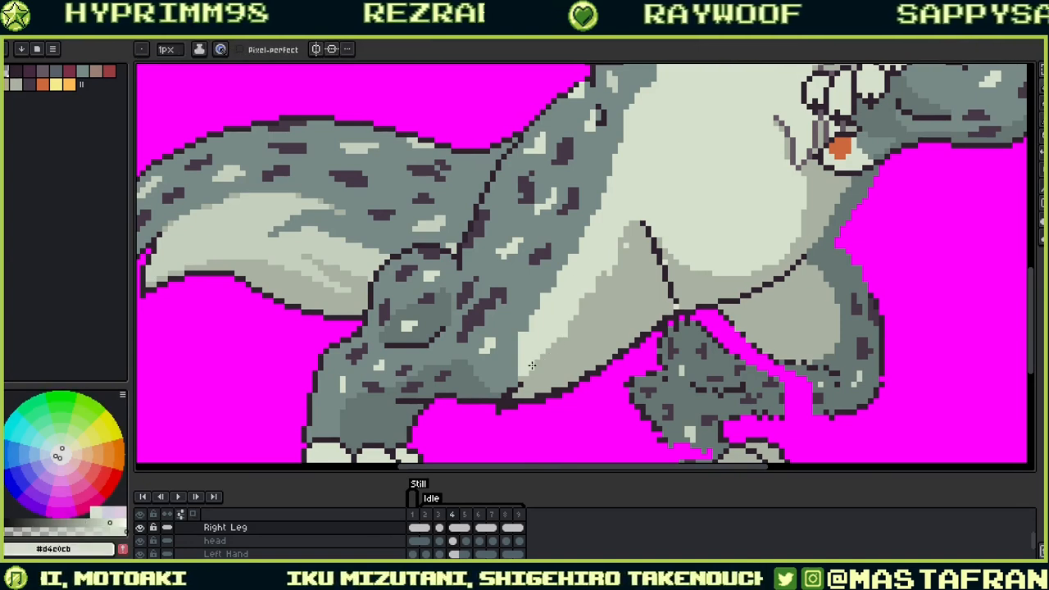
mouse_move(535, 364)
mouse_down()
mouse_move(557, 350)
mouse_move(624, 260)
mouse_move(630, 233)
mouse_move(562, 338)
mouse_move(598, 276)
mouse_up()
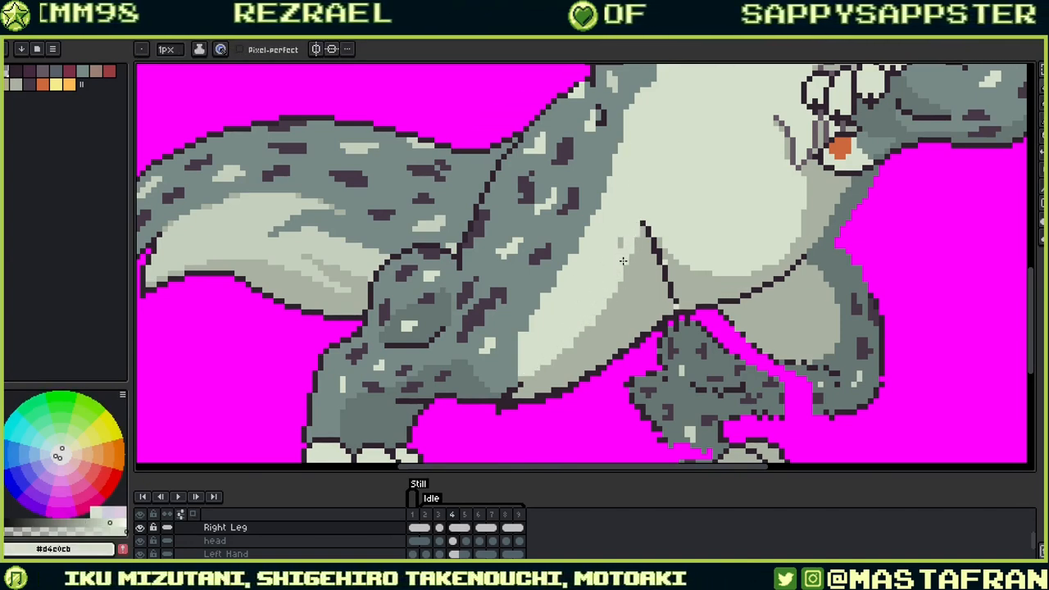
alt+click(535, 387)
alt+click(532, 340)
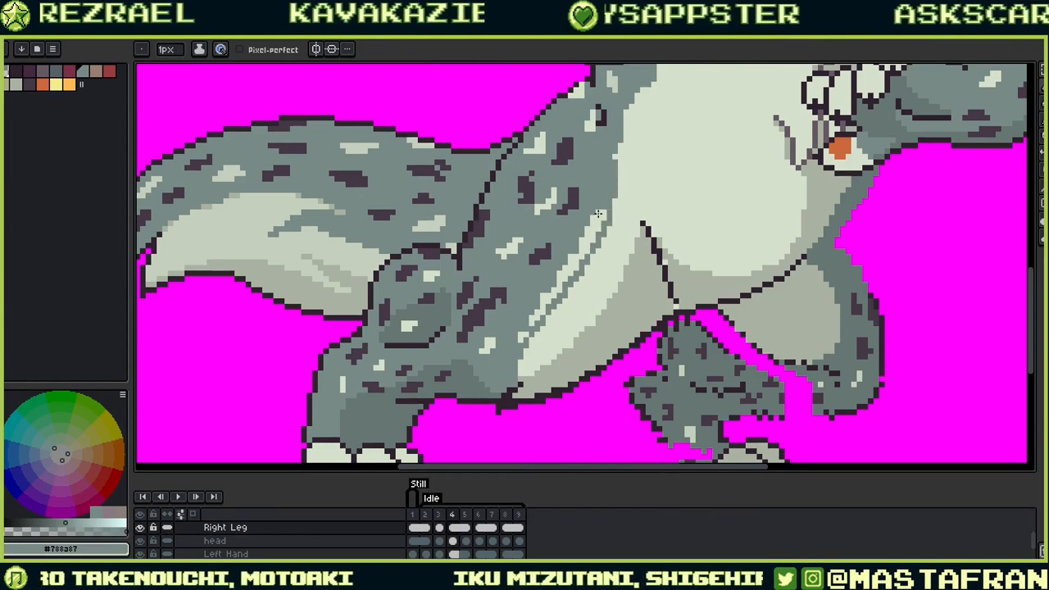
drag(598, 214, 541, 308)
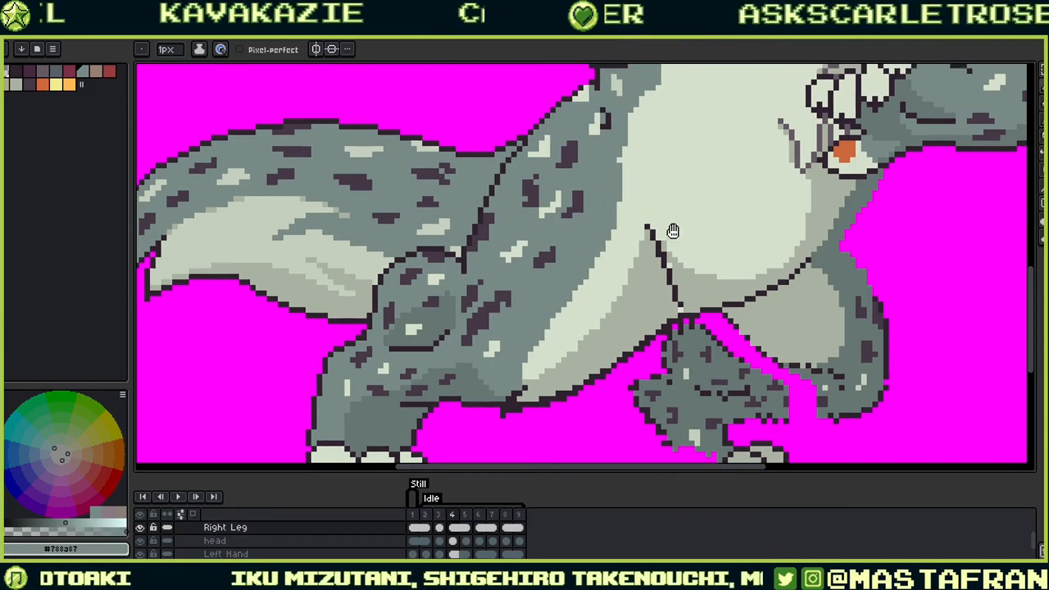
scroll(621, 172, up, 1)
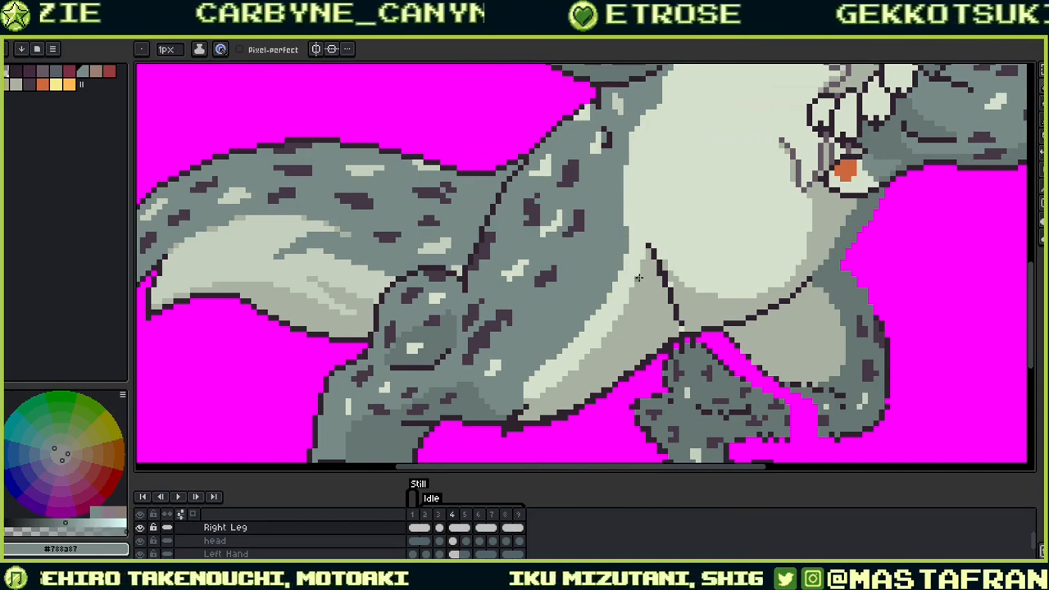
Step: Smooth the back outline below the mane in frame 4 with #2e222f and touch up the adjoining light fur patch with #d4e0cb
scroll(639, 279, up, 4)
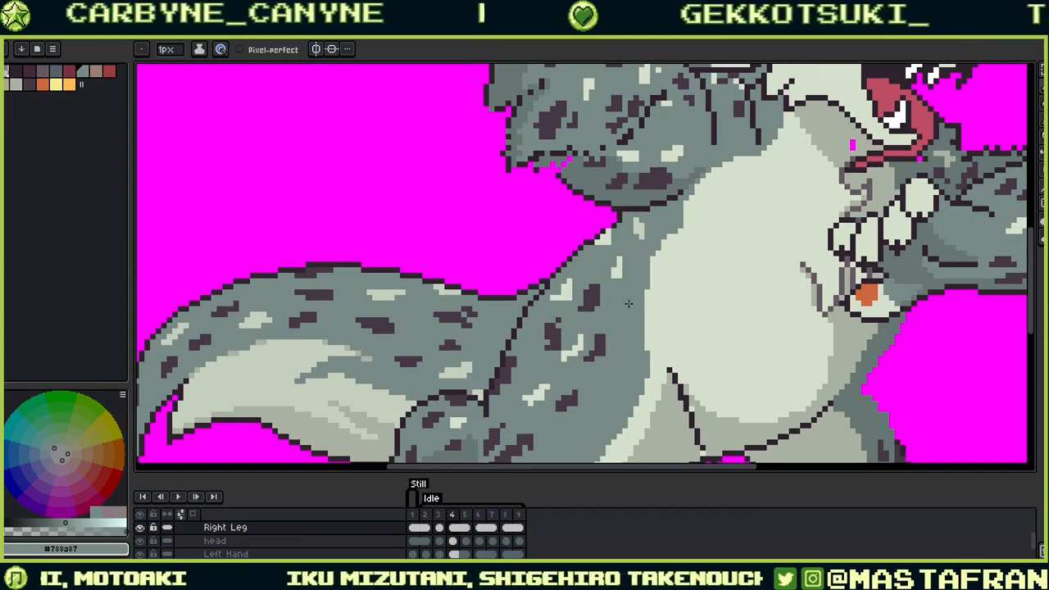
scroll(589, 220, up, 2)
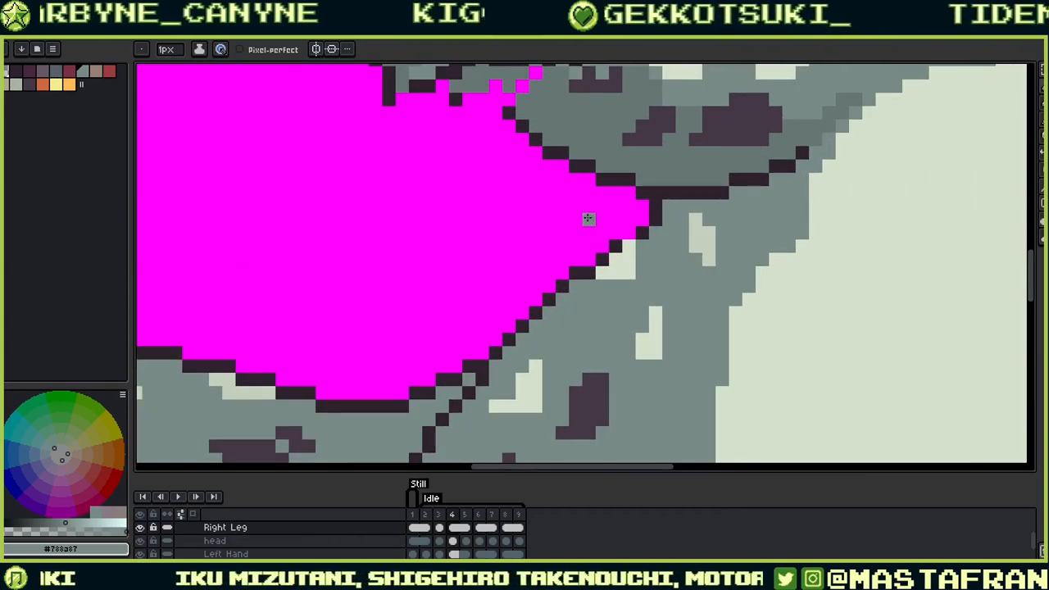
alt+click(627, 235)
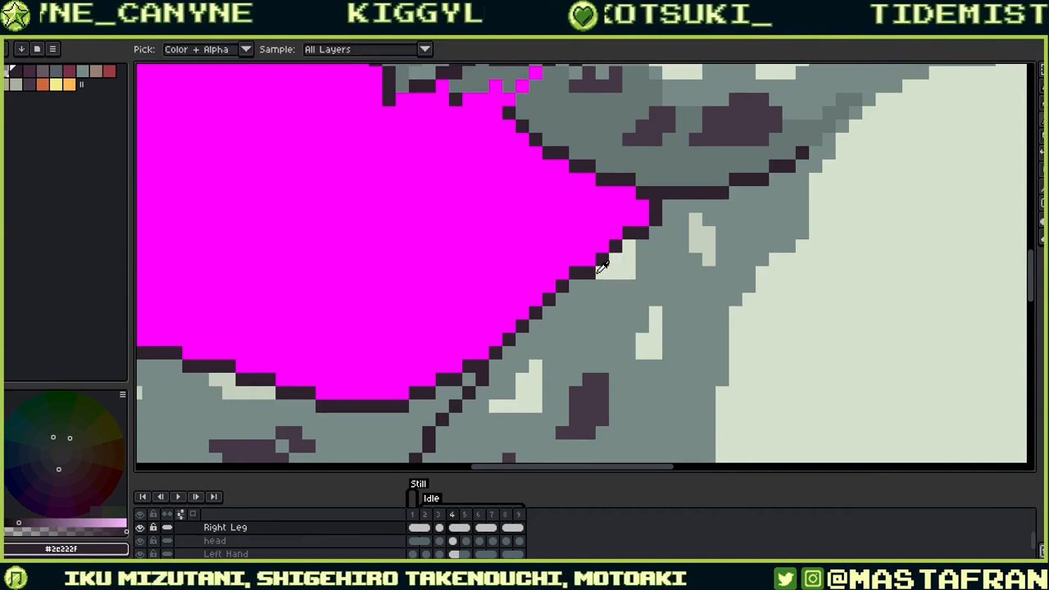
alt+click(596, 273)
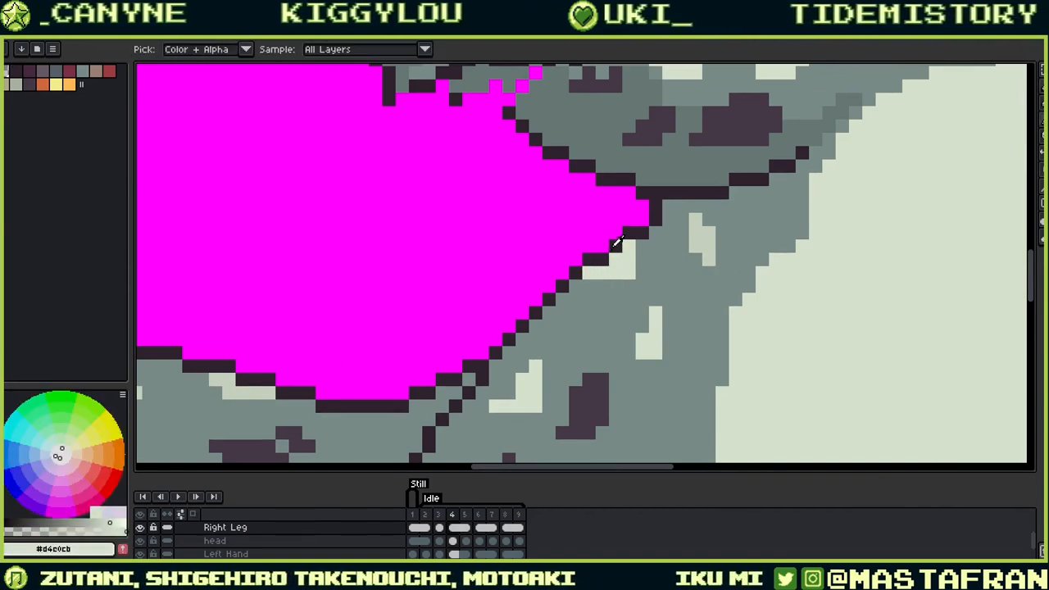
alt+click(615, 242)
click(604, 246)
alt+click(616, 264)
click(603, 260)
Step: Paint over the leftover dark pixels at the thigh stripe's lower end with #a9b2a2 and #788a87
drag(588, 394, 738, 284)
scroll(738, 284, down, 5)
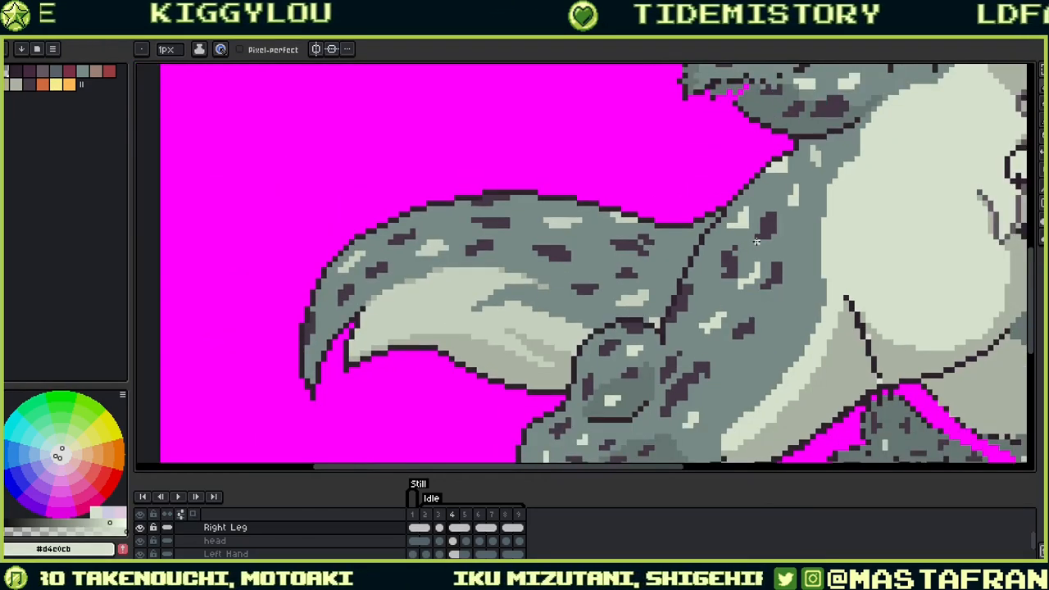
scroll(756, 243, down, 1)
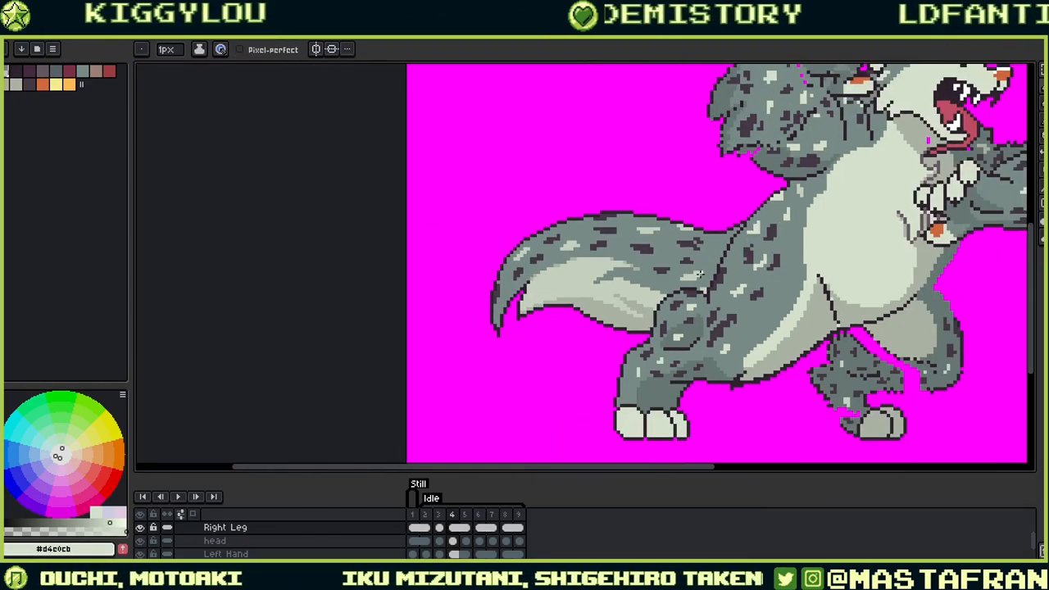
scroll(689, 386, up, 3)
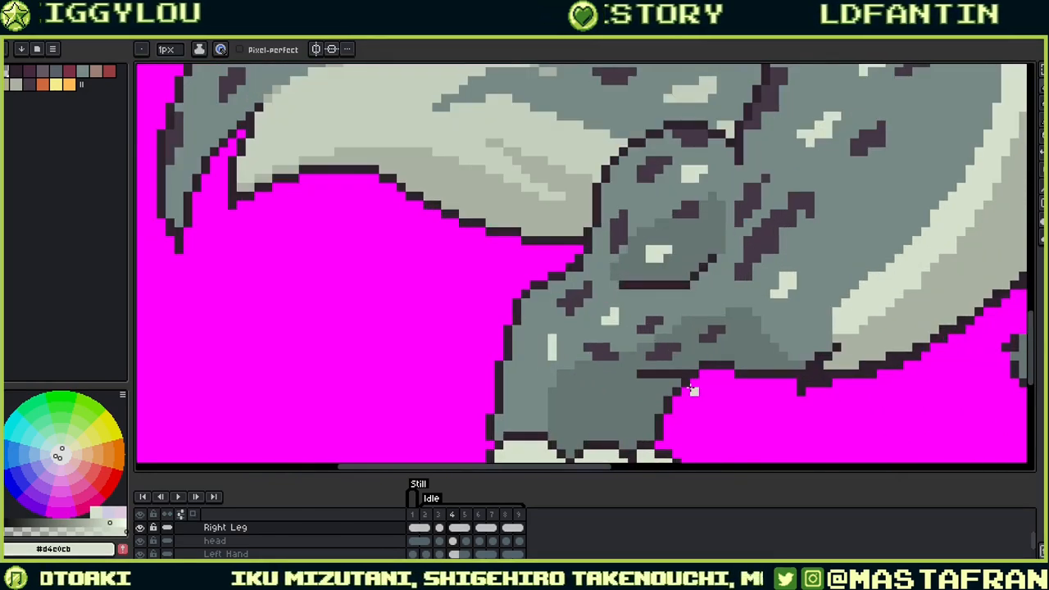
scroll(654, 260, up, 2)
scroll(614, 363, up, 2)
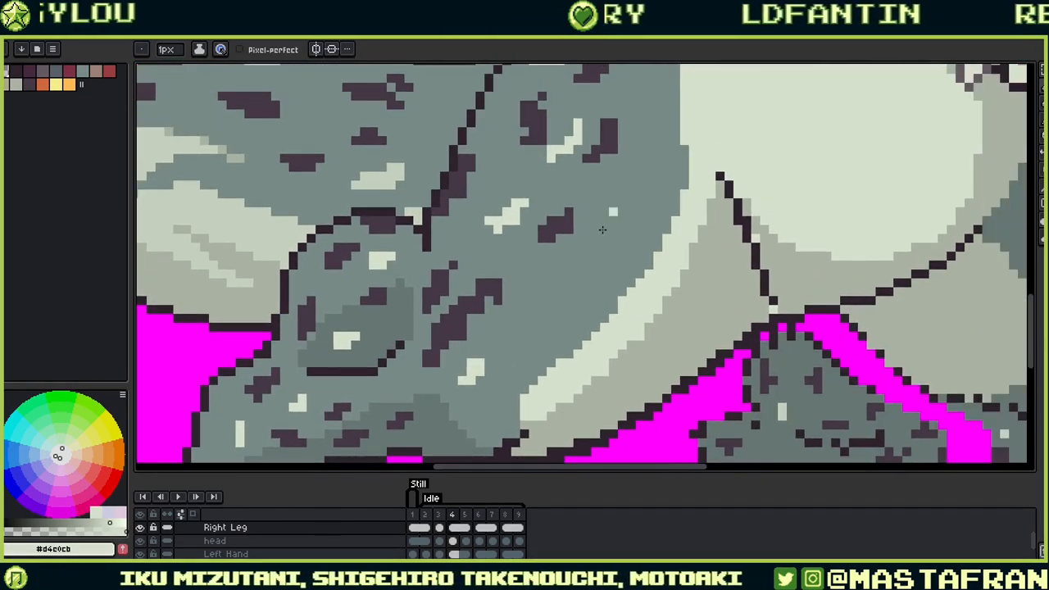
drag(574, 382, 678, 293)
alt+click(674, 308)
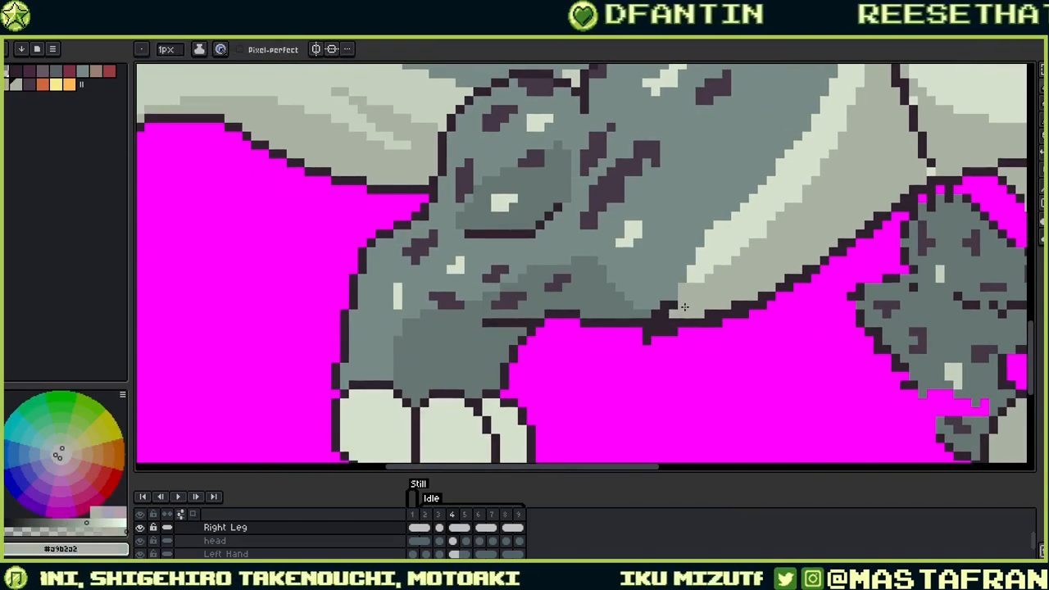
alt+click(664, 311)
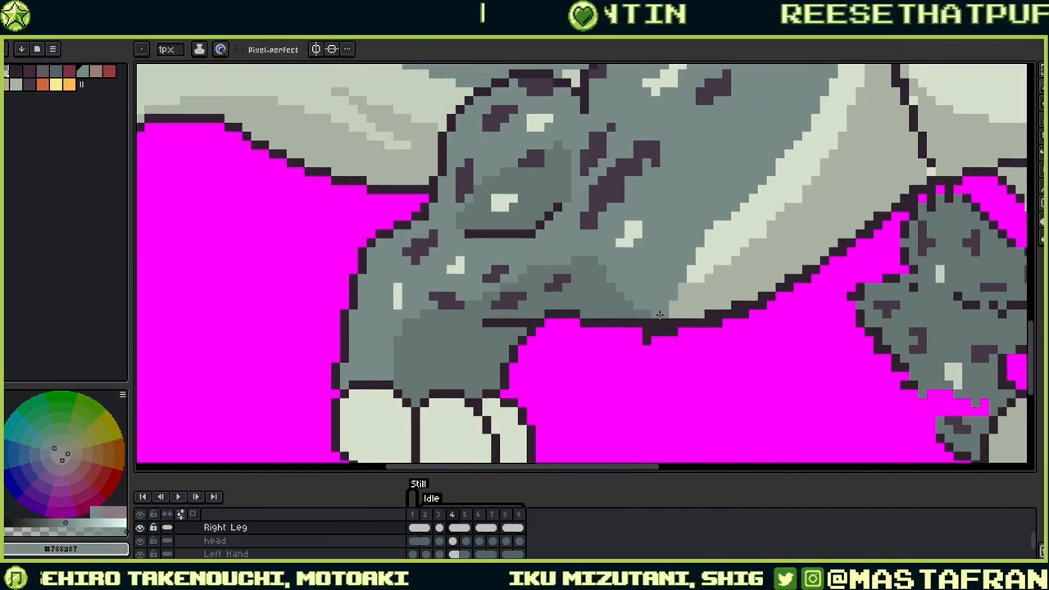
Step: Lower the outline beneath the thigh's lower end with #2e222f and cover the old line with the shadow colour #667673
alt+click(662, 324)
drag(613, 331, 696, 331)
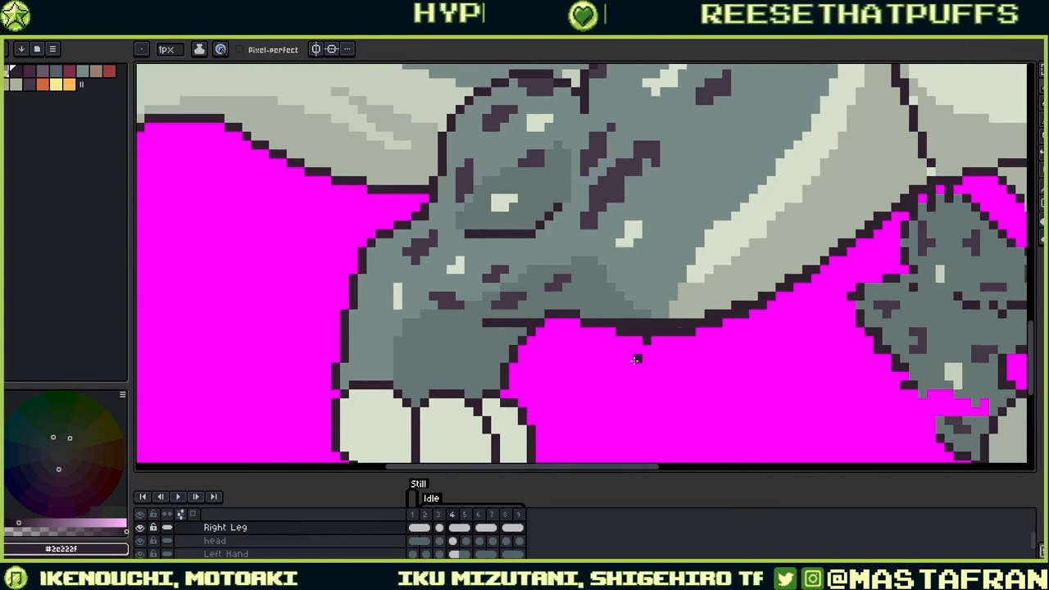
alt+click(643, 315)
drag(615, 323, 686, 323)
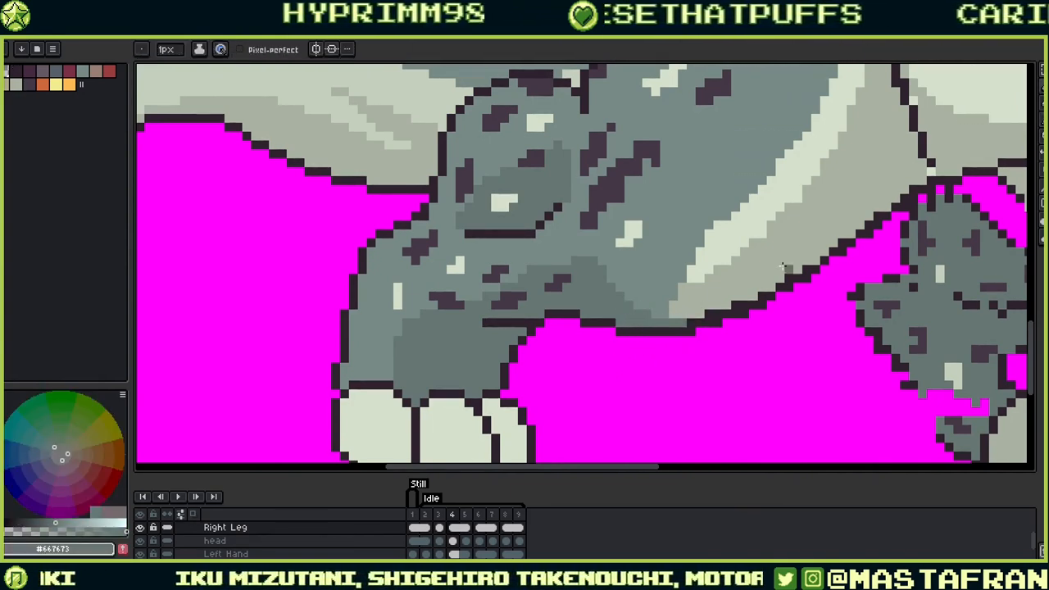
Step: Widen the light thigh stripe and extend it down to its lower tip with #d4e0cb
alt+click(687, 300)
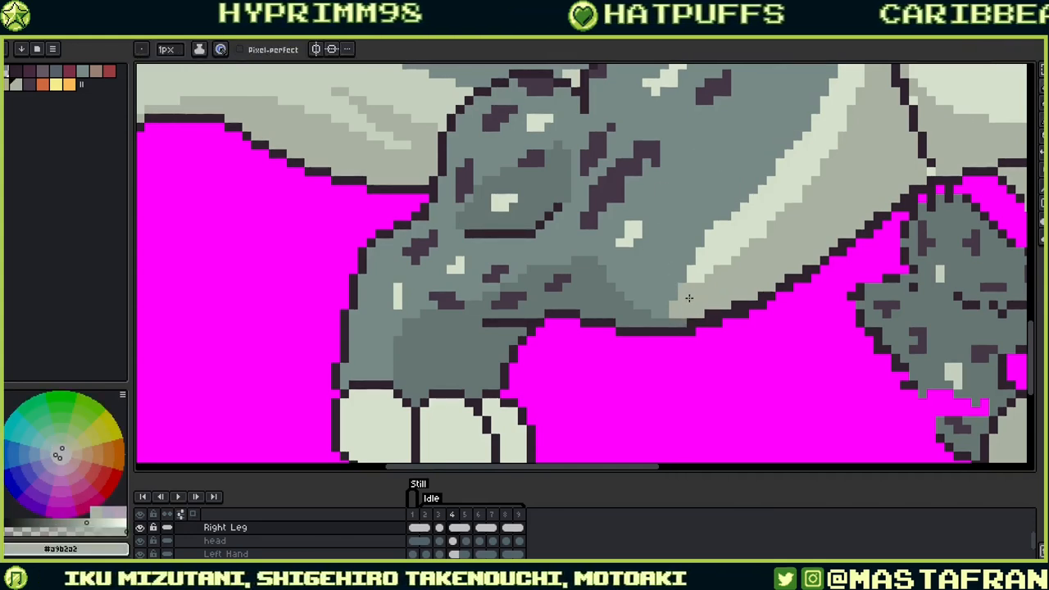
alt+click(687, 300)
mouse_move(690, 318)
mouse_down()
mouse_move(723, 203)
mouse_move(677, 290)
mouse_move(676, 305)
mouse_move(702, 302)
mouse_move(699, 317)
mouse_move(648, 390)
mouse_move(714, 347)
mouse_move(783, 243)
mouse_move(806, 175)
mouse_up()
click(684, 286)
alt+click(697, 344)
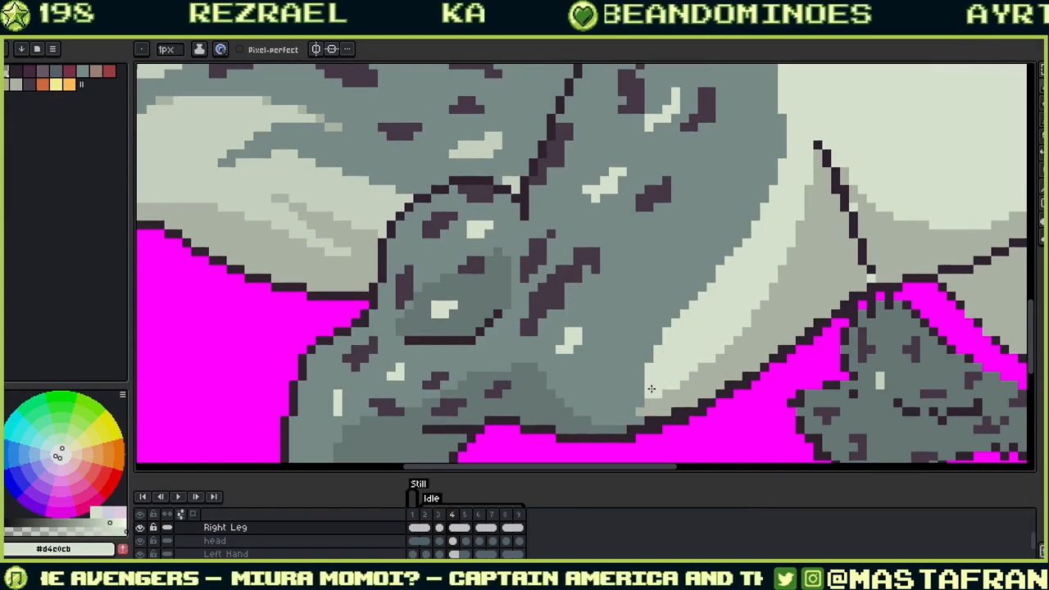
Step: Smooth the lower stretch of the thigh's underside outline using #2e222f and the inner thigh colour #a9b2a2
scroll(712, 298, down, 3)
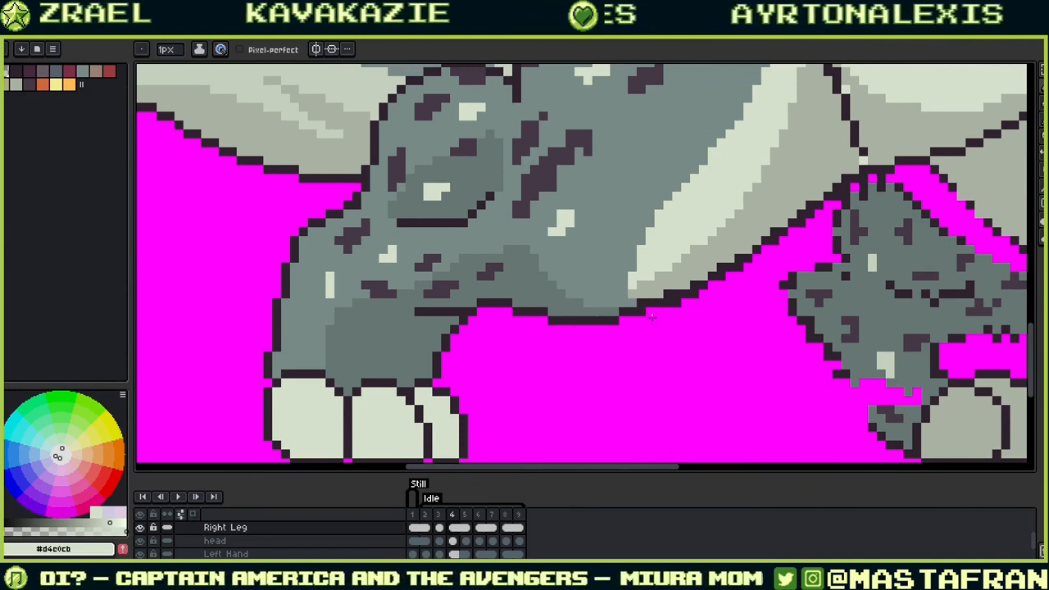
alt+click(653, 290)
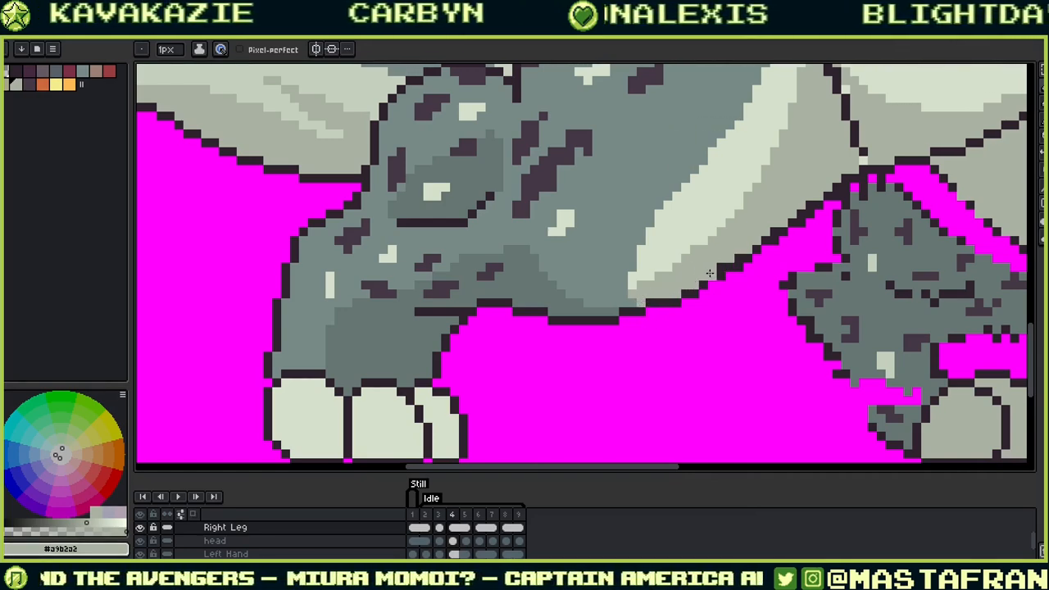
drag(736, 255, 610, 352)
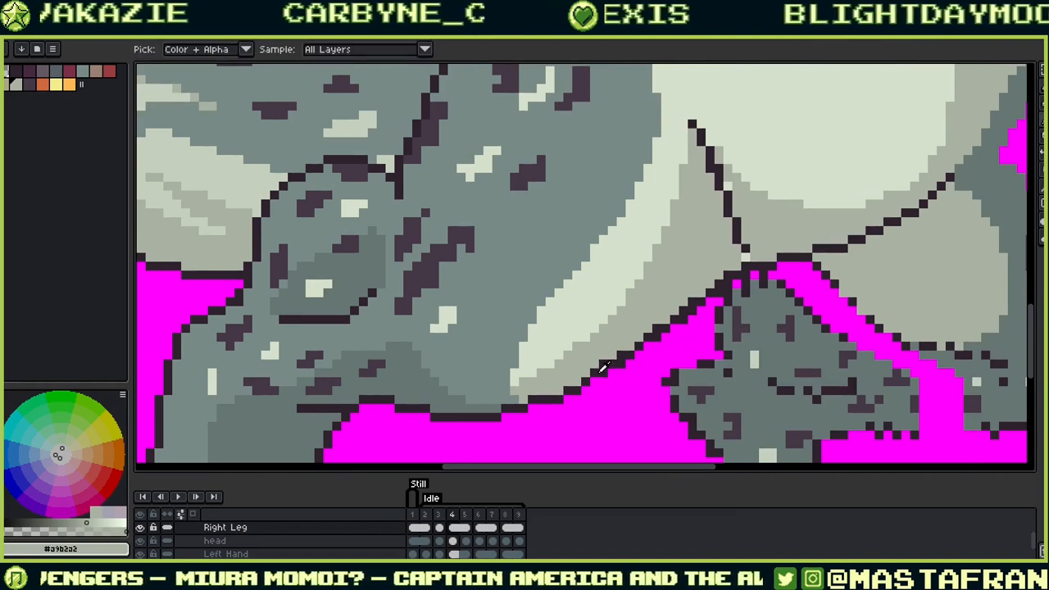
alt+click(594, 374)
alt+click(586, 369)
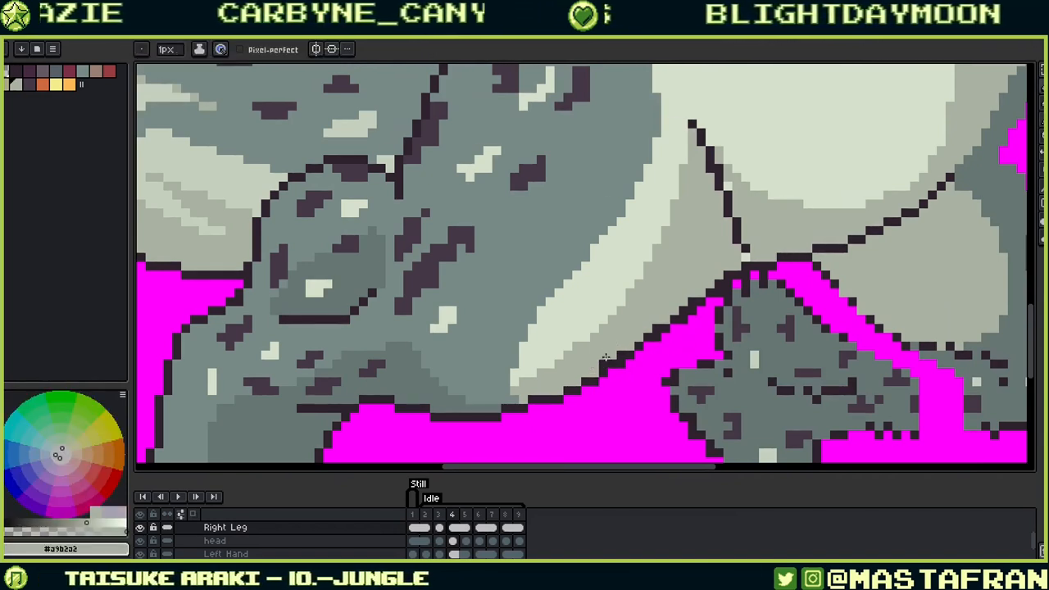
alt+click(618, 369)
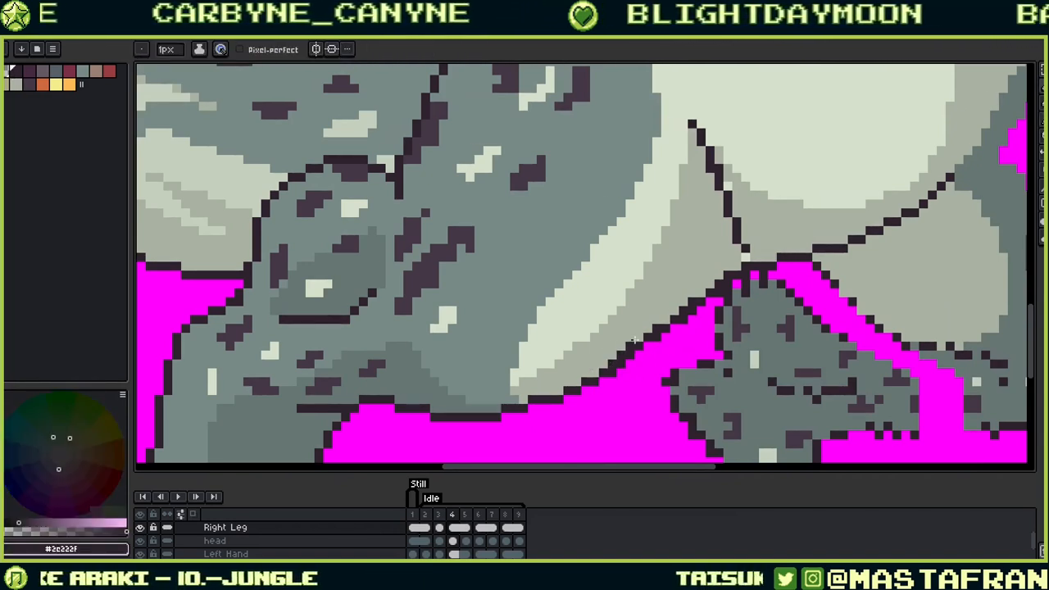
alt+click(613, 358)
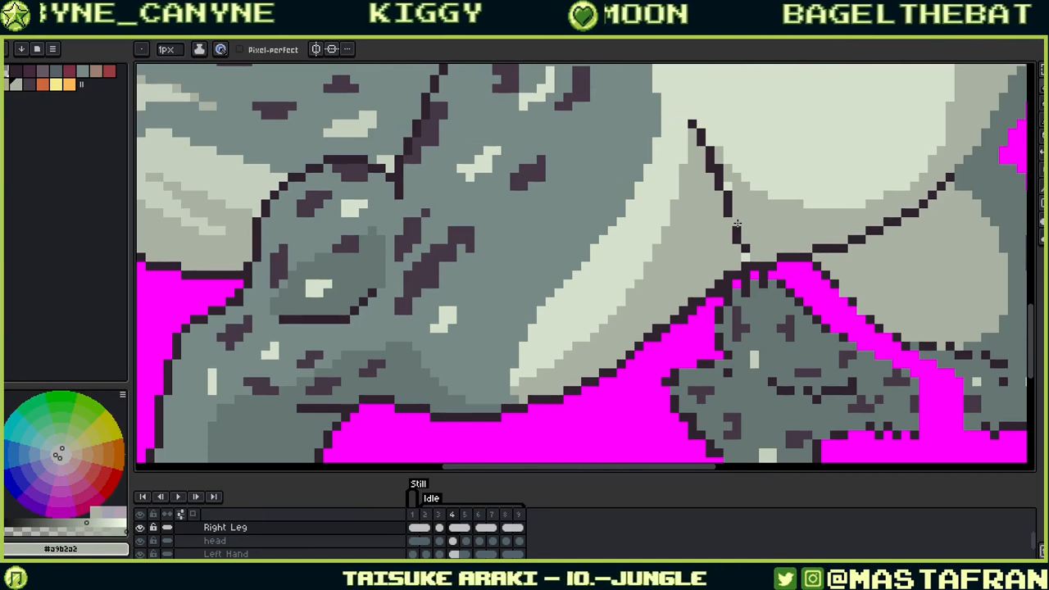
Step: Even out the pixel steps along the upper stretch of the thigh's underside outline with #2e222f and #a9b2a2
alt+click(661, 331)
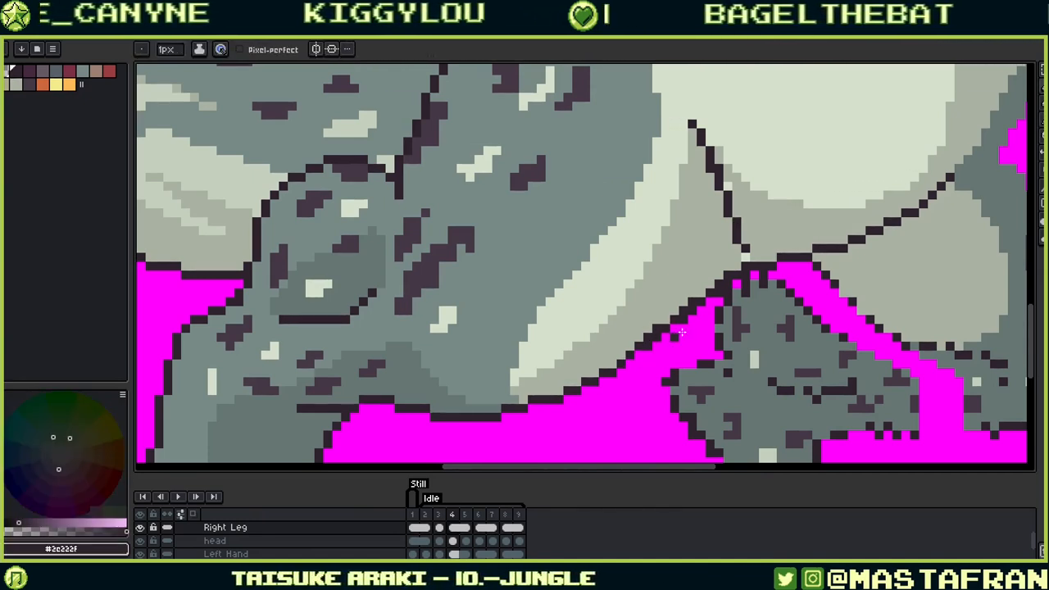
alt+click(646, 333)
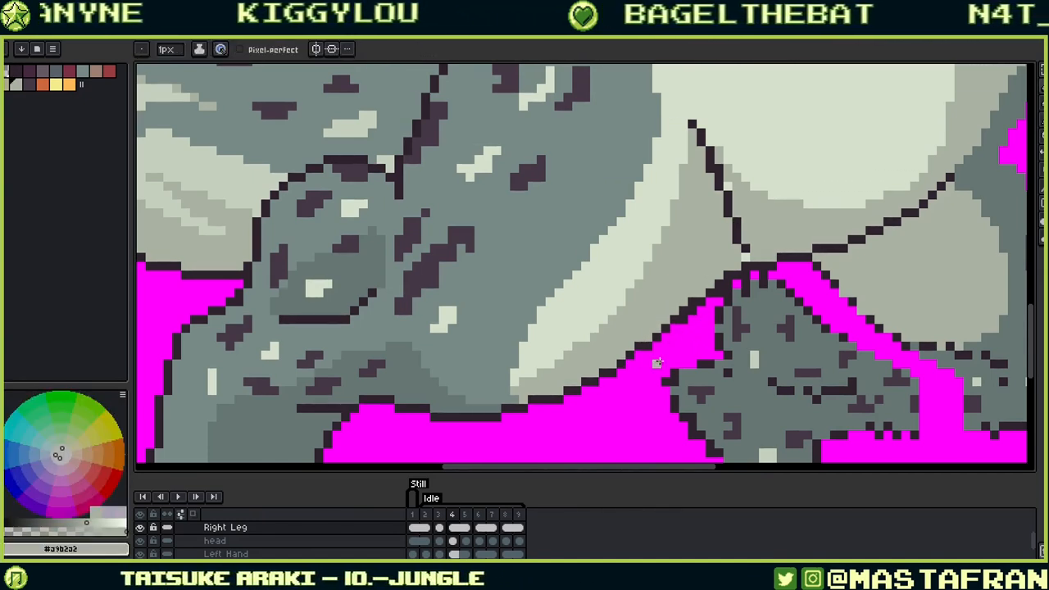
alt+click(677, 325)
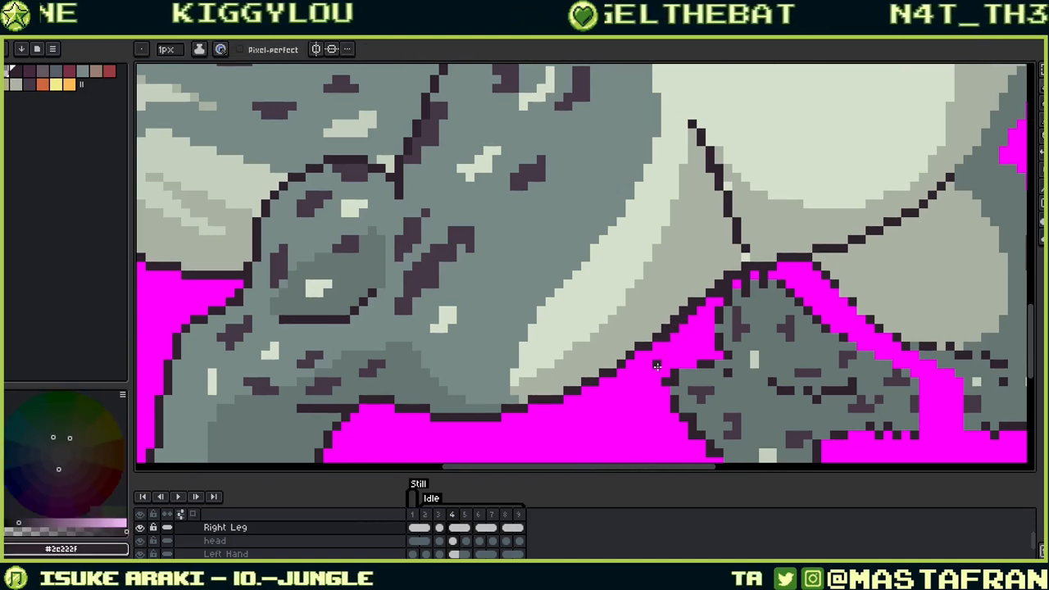
alt+click(656, 356)
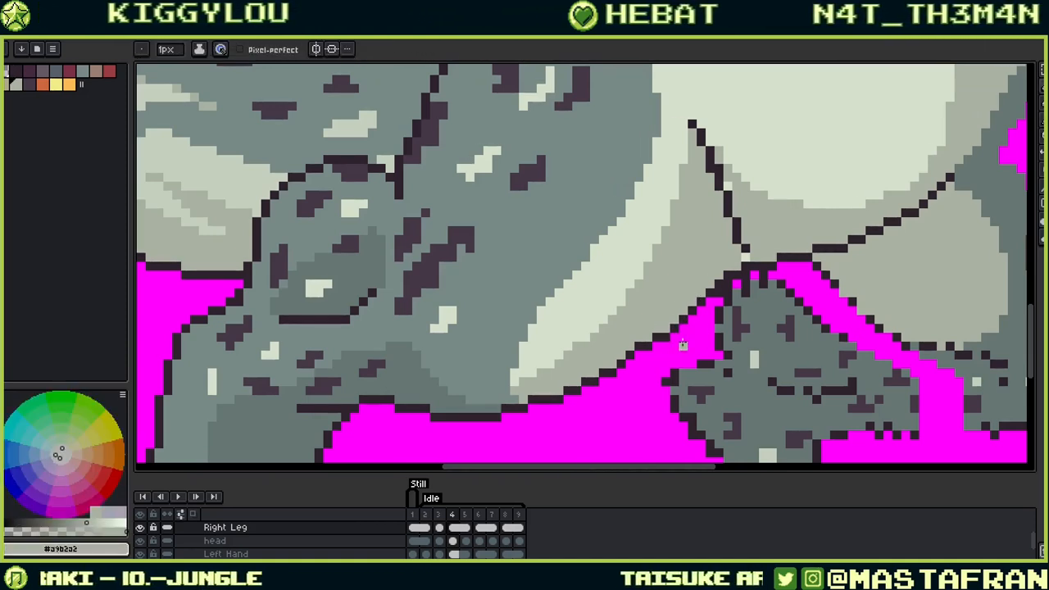
Step: Connect the lower end of the hip crease to the thigh outline with #2e222f
drag(726, 310, 651, 369)
click(644, 352)
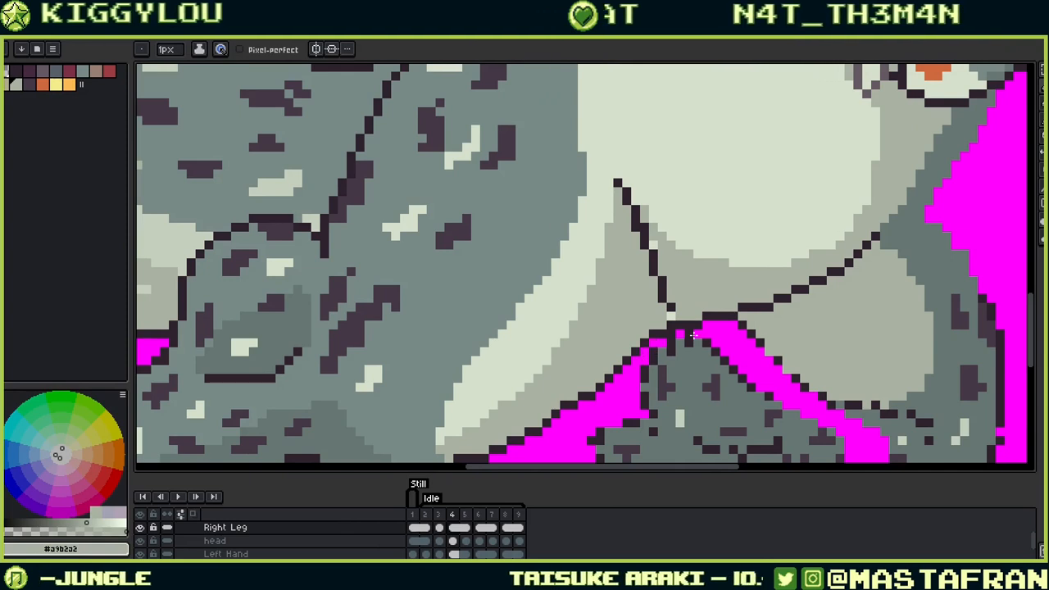
alt+click(669, 311)
alt+click(670, 316)
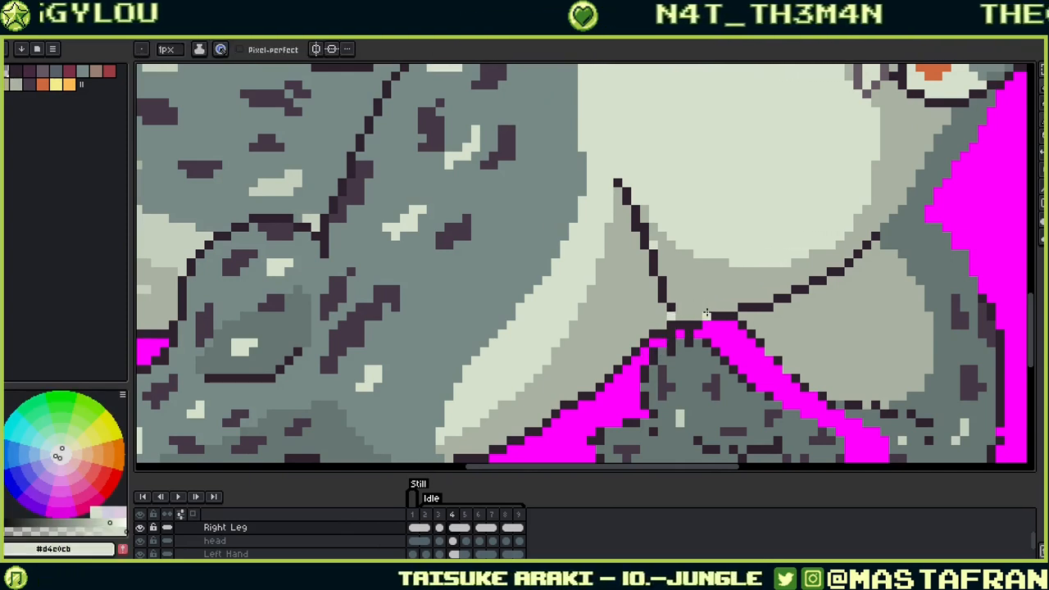
alt+click(669, 305)
click(672, 315)
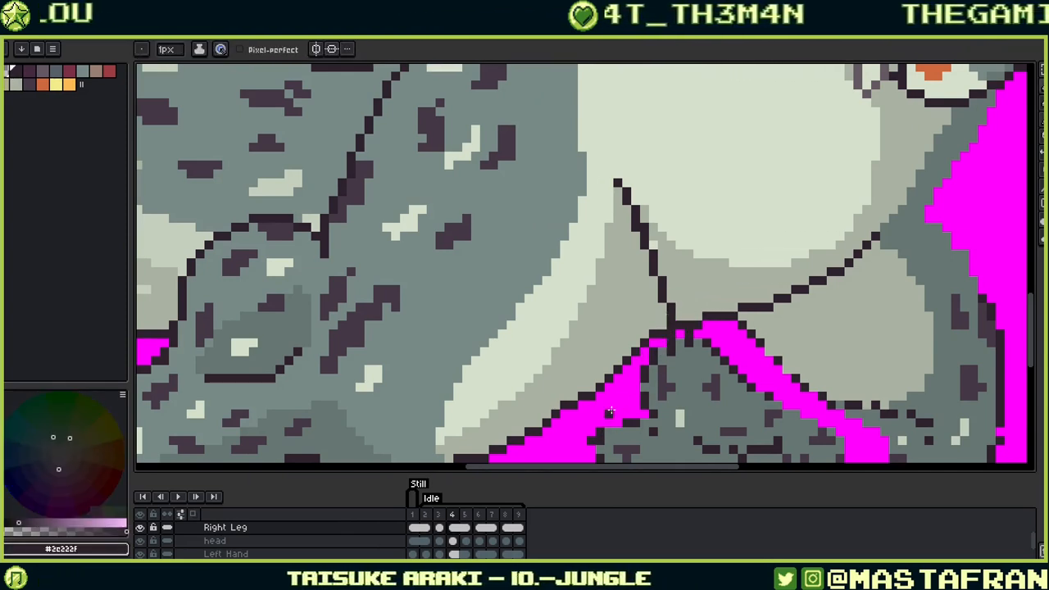
Step: Refine the curve along the middle of the thigh's underside outline, alternating between #2e222f and #a9b2a2
drag(591, 422, 786, 316)
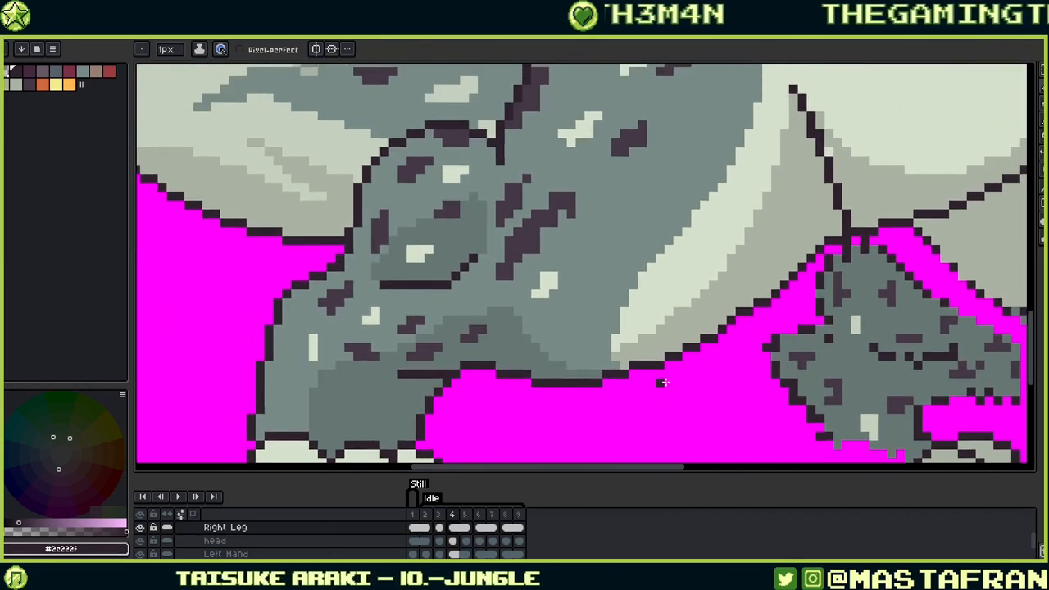
alt+click(644, 347)
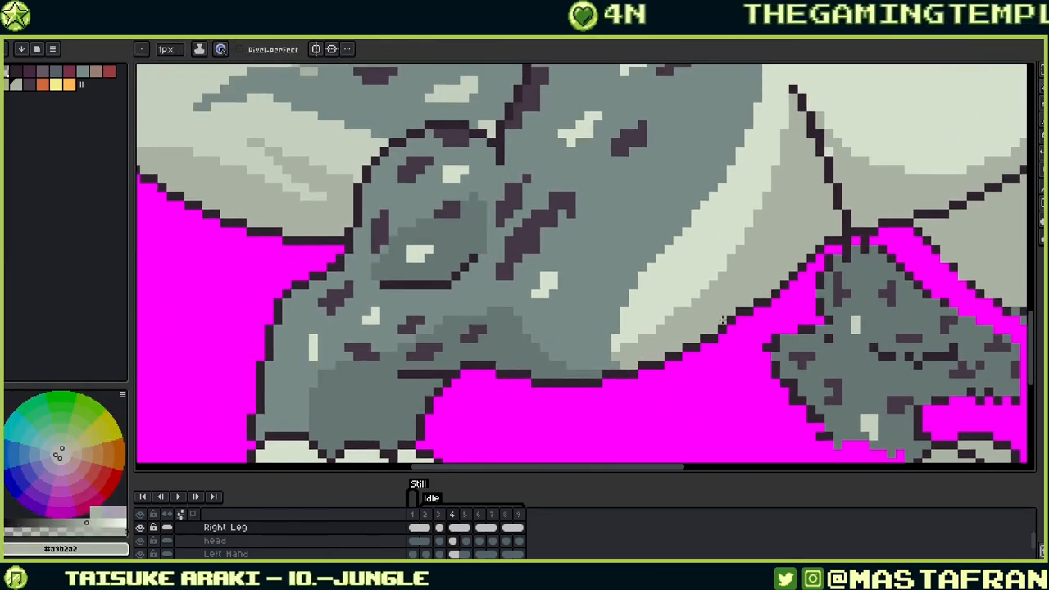
alt+click(740, 317)
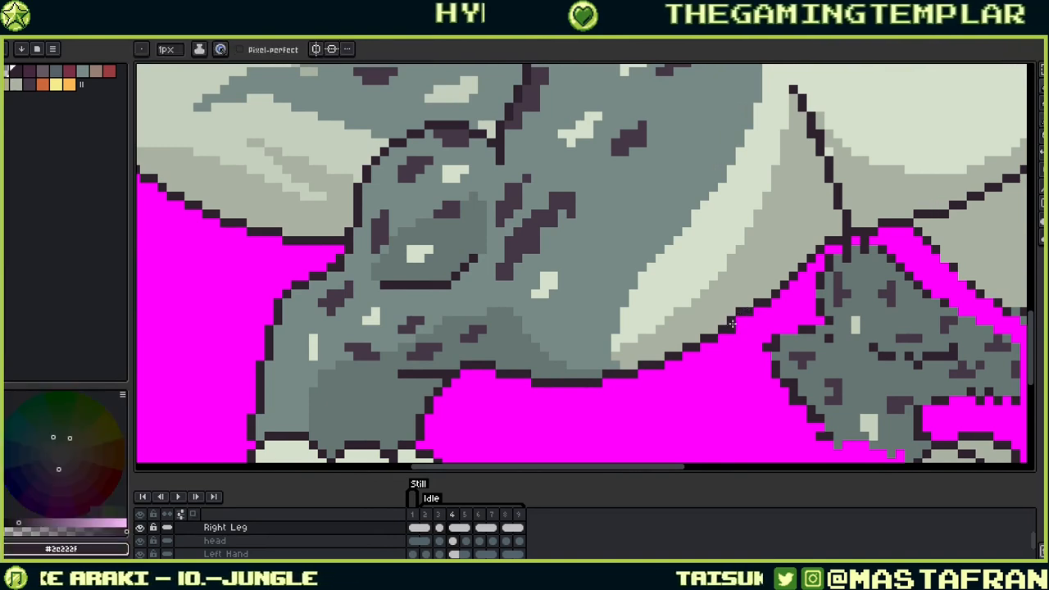
alt+click(742, 303)
click(740, 313)
click(732, 320)
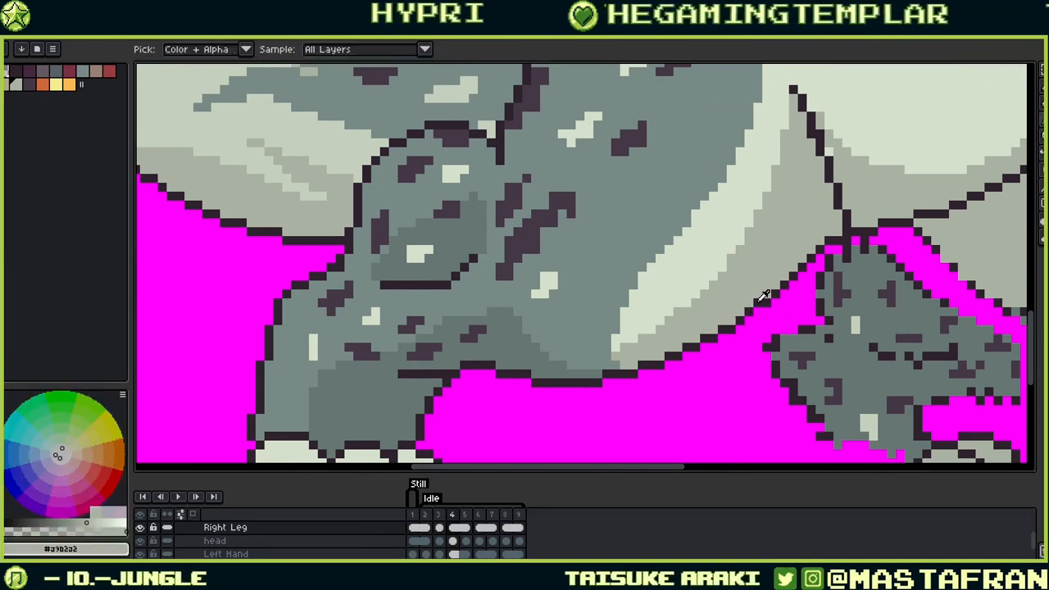
alt+click(775, 293)
alt+click(771, 286)
Step: Reshape the junction of the hip crease and belly outline with #2e222f and clean up its edge with #a9b2a2
mouse_move(760, 315)
mouse_down()
mouse_move(738, 317)
mouse_move(660, 391)
mouse_move(694, 361)
mouse_up()
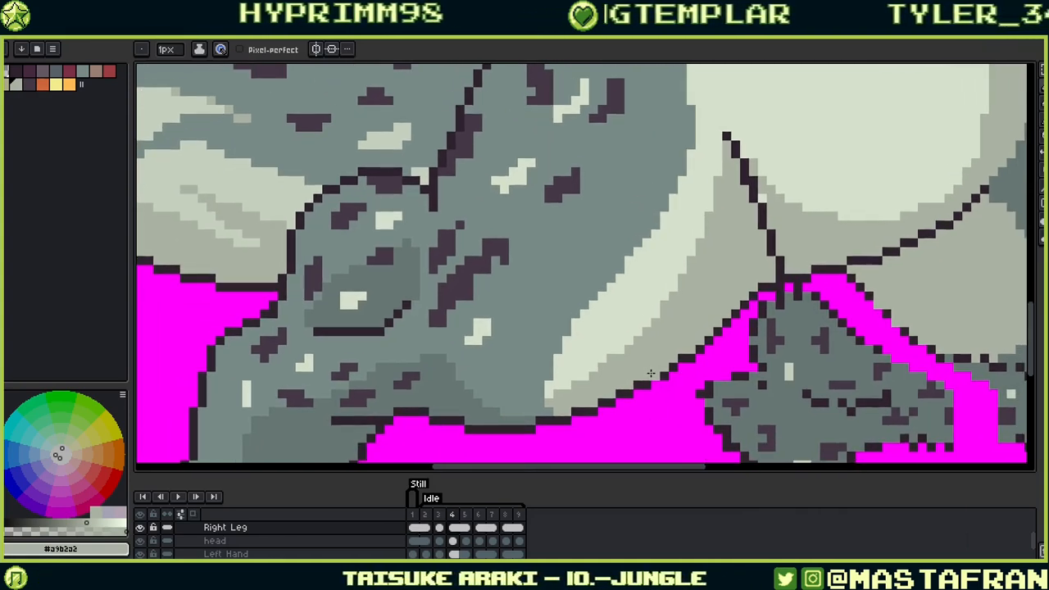
alt+click(777, 285)
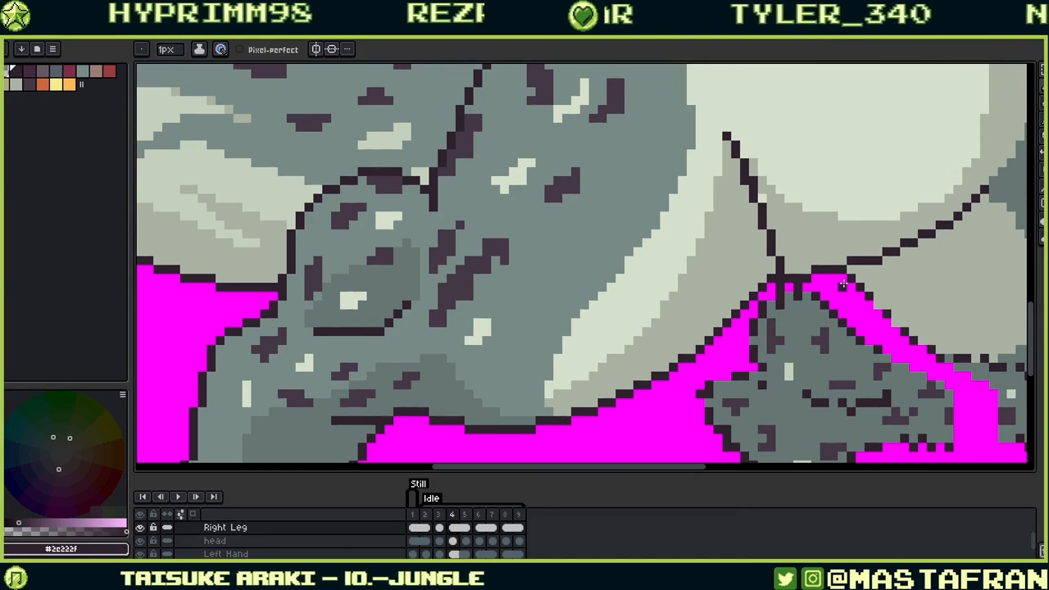
mouse_move(771, 270)
mouse_down()
mouse_move(771, 262)
mouse_move(803, 318)
mouse_up()
alt+click(794, 261)
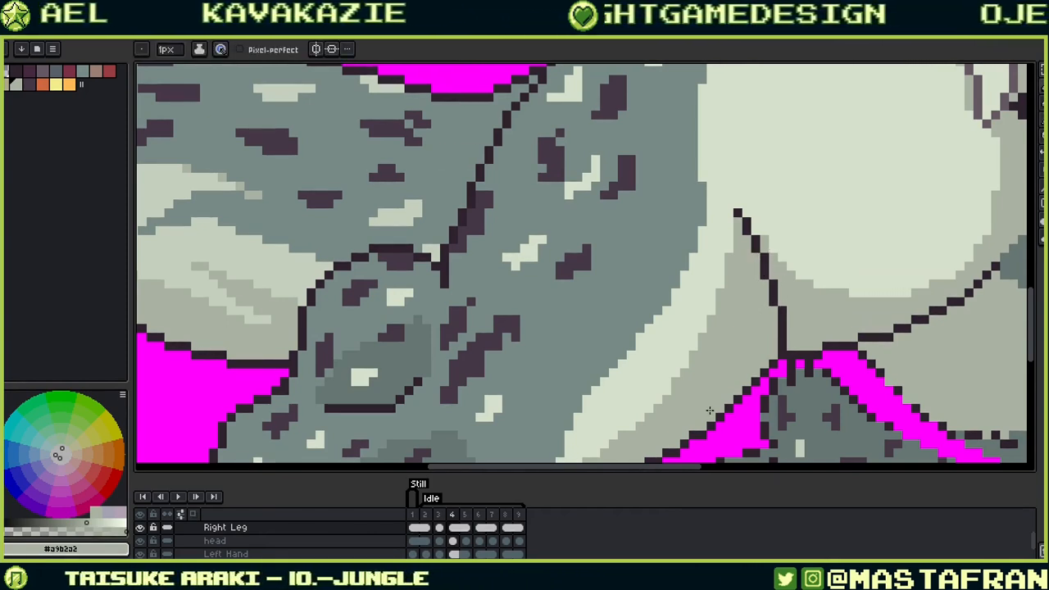
drag(730, 404, 826, 233)
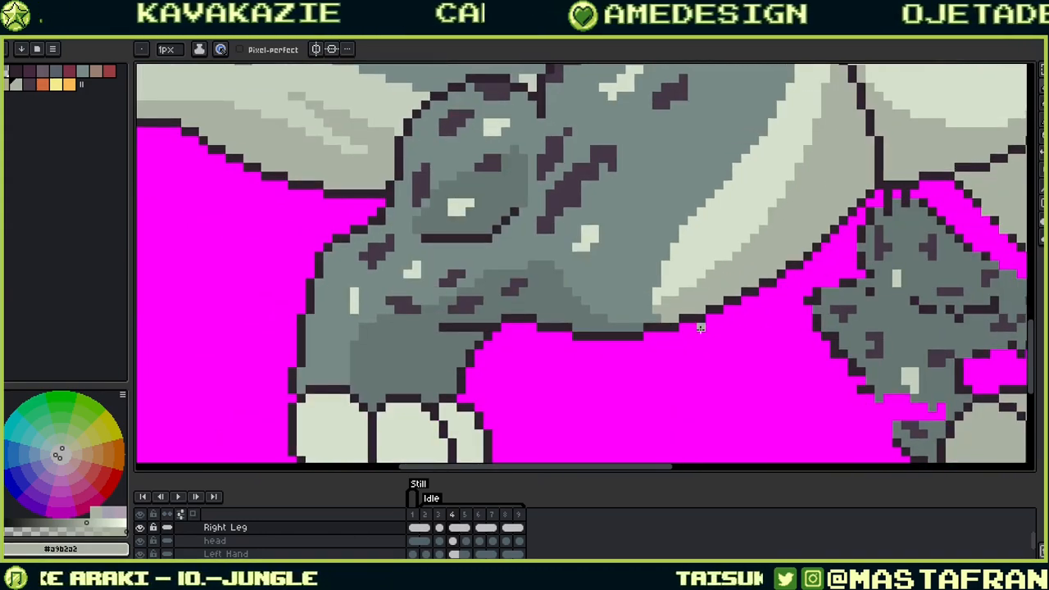
Step: Extend the knee crease upward with #2e222f and touch up the surrounding fur and shadow edges with #788a87 and #667673
drag(700, 328, 861, 347)
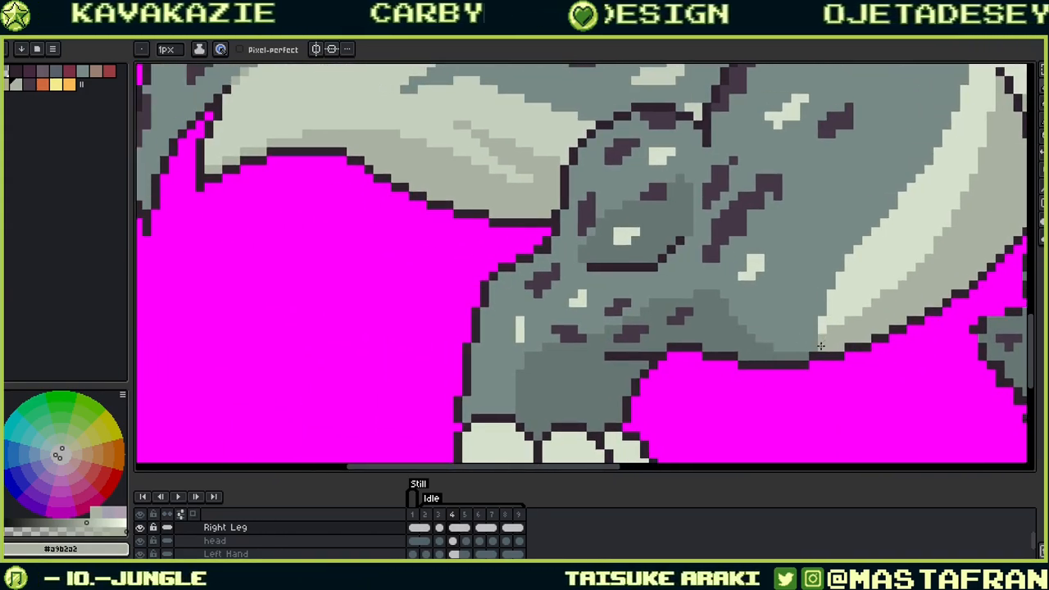
alt+click(800, 352)
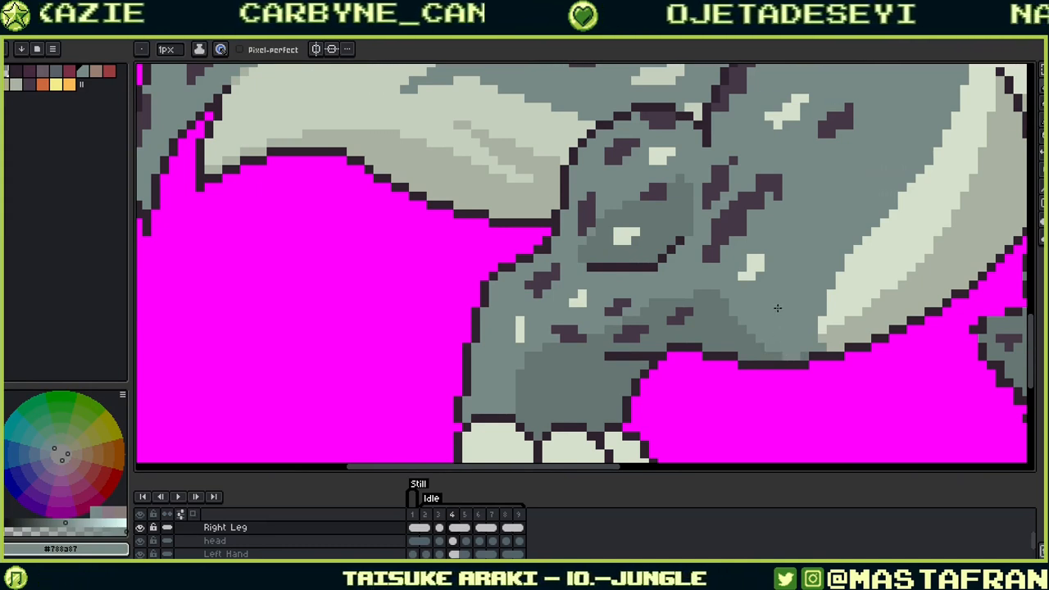
alt+click(687, 231)
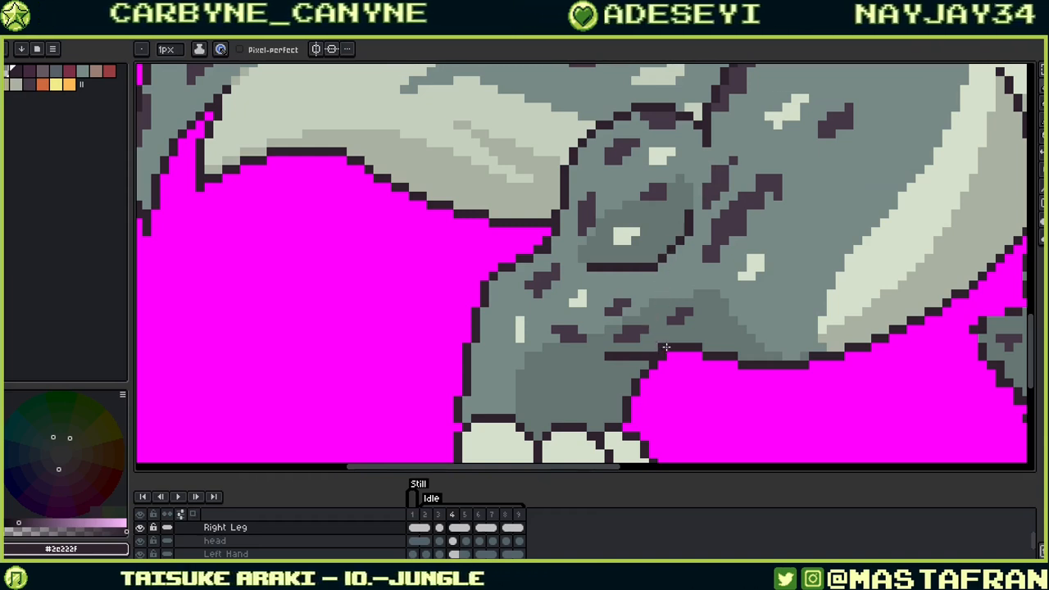
alt+click(637, 199)
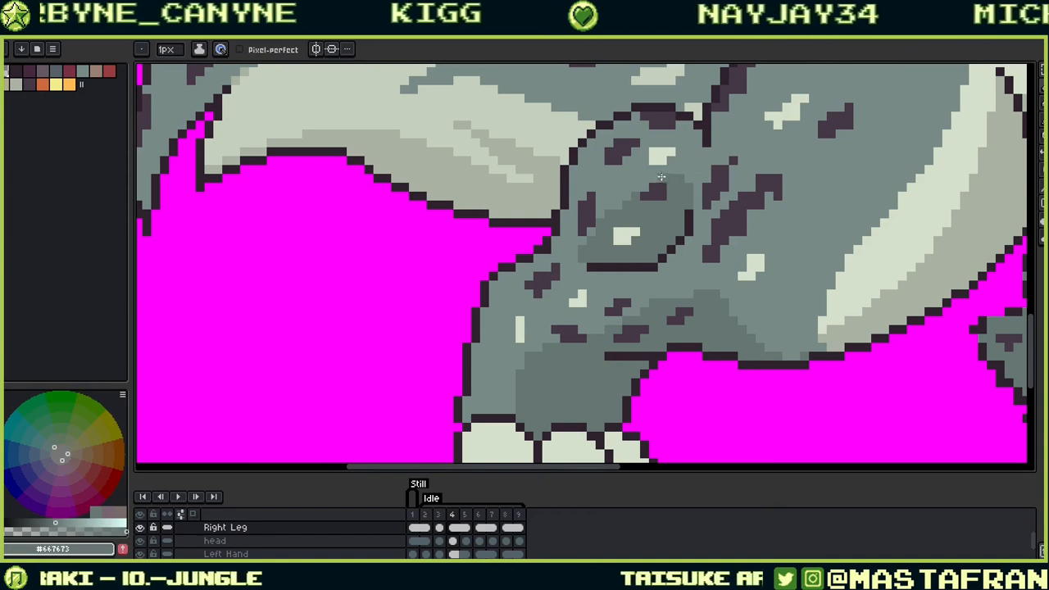
scroll(662, 242, up, 3)
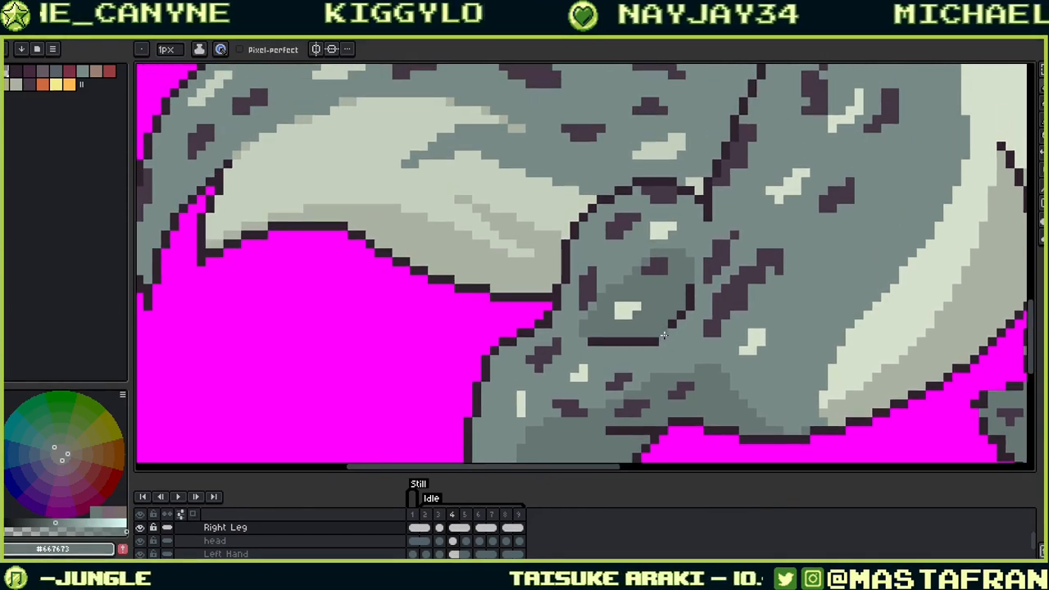
alt+click(602, 286)
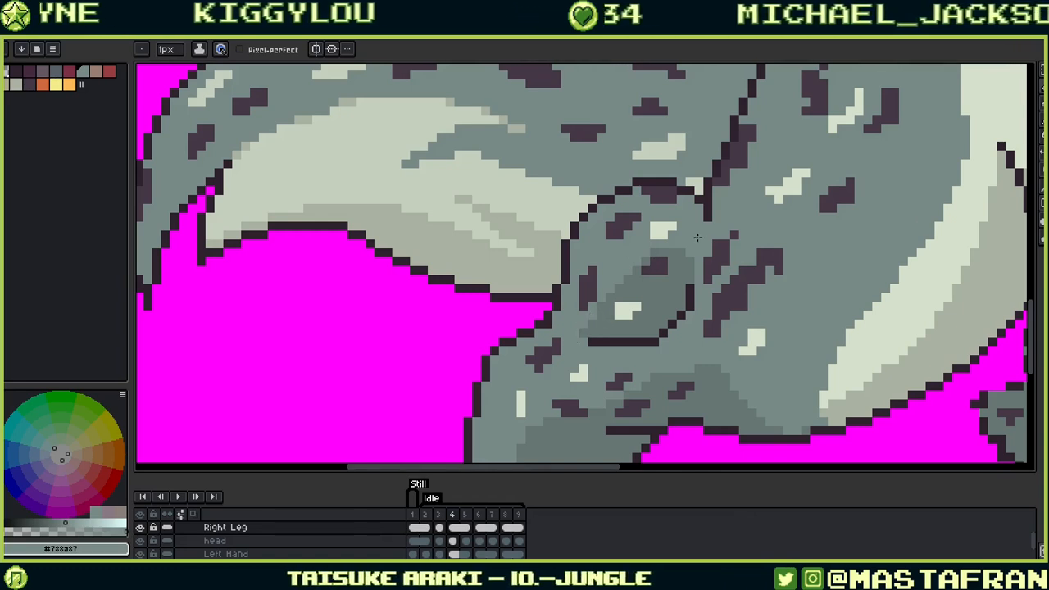
drag(695, 310, 774, 210)
alt+click(720, 305)
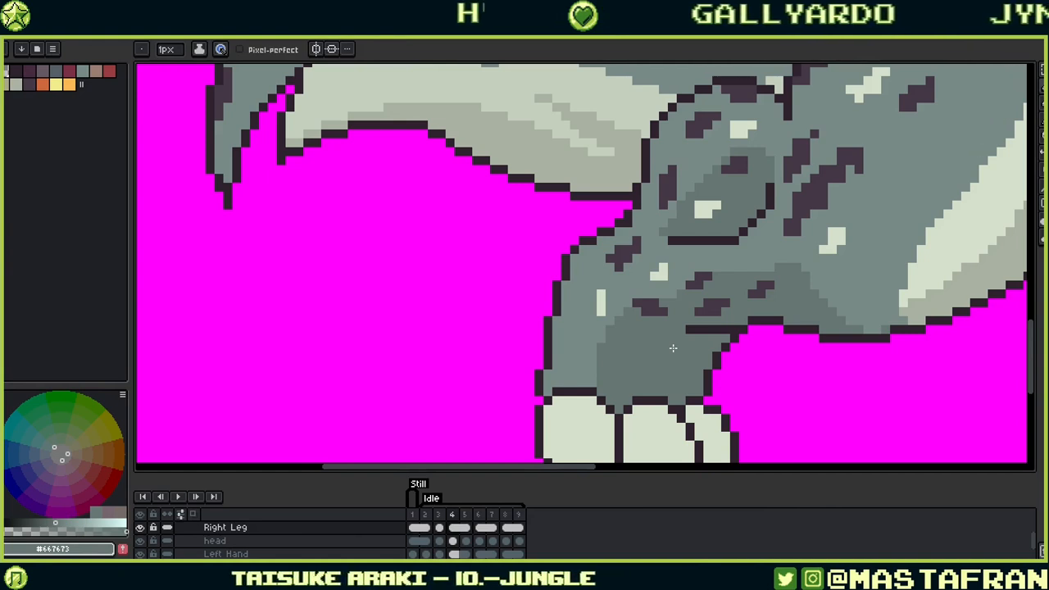
Step: Smooth the shin's front outline just above the toes with #2e222f and #788a87
alt+click(541, 379)
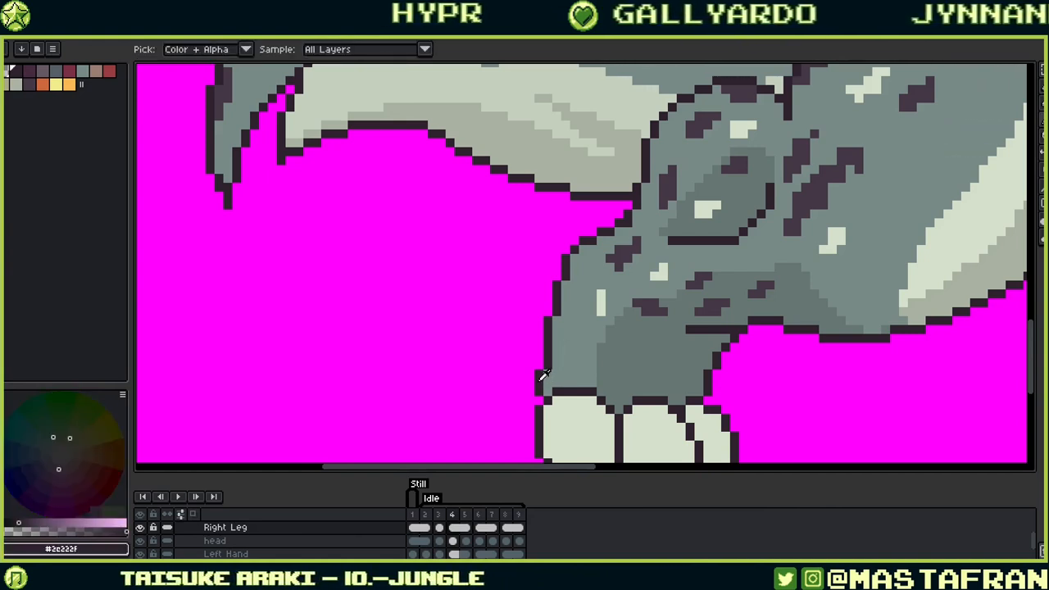
drag(539, 371, 538, 357)
alt+click(564, 364)
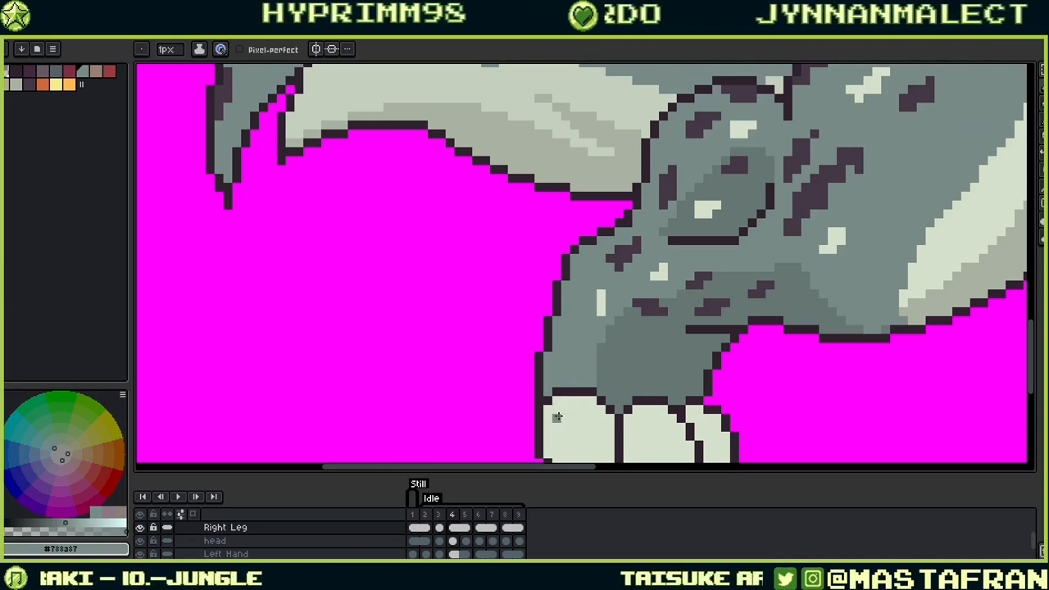
Step: Reshape the outer lower edge of the first toe with #2e222f, erasing the surplus outline pixels
drag(558, 417, 601, 327)
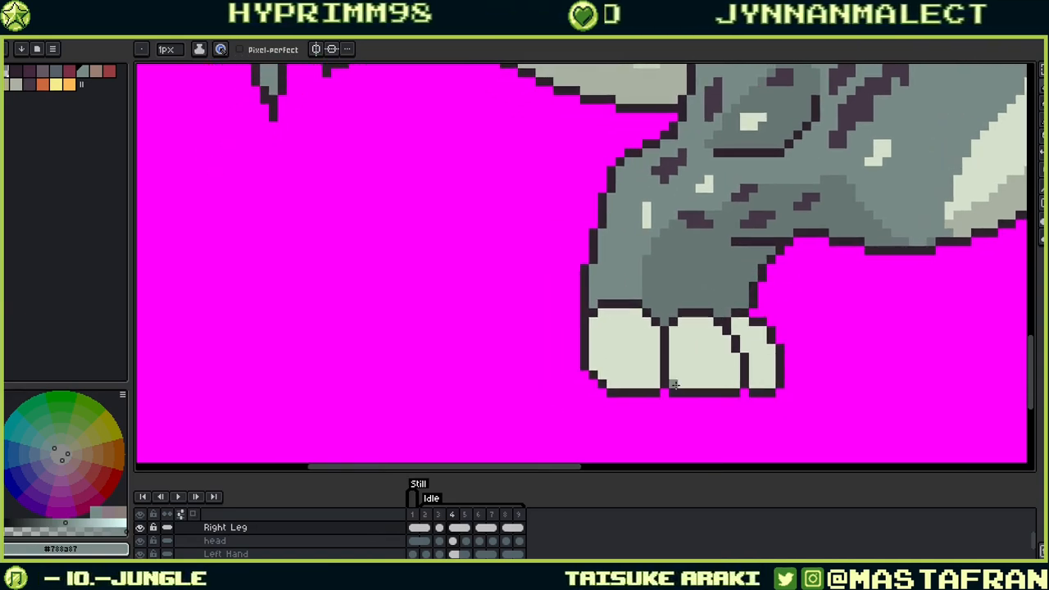
alt+click(593, 369)
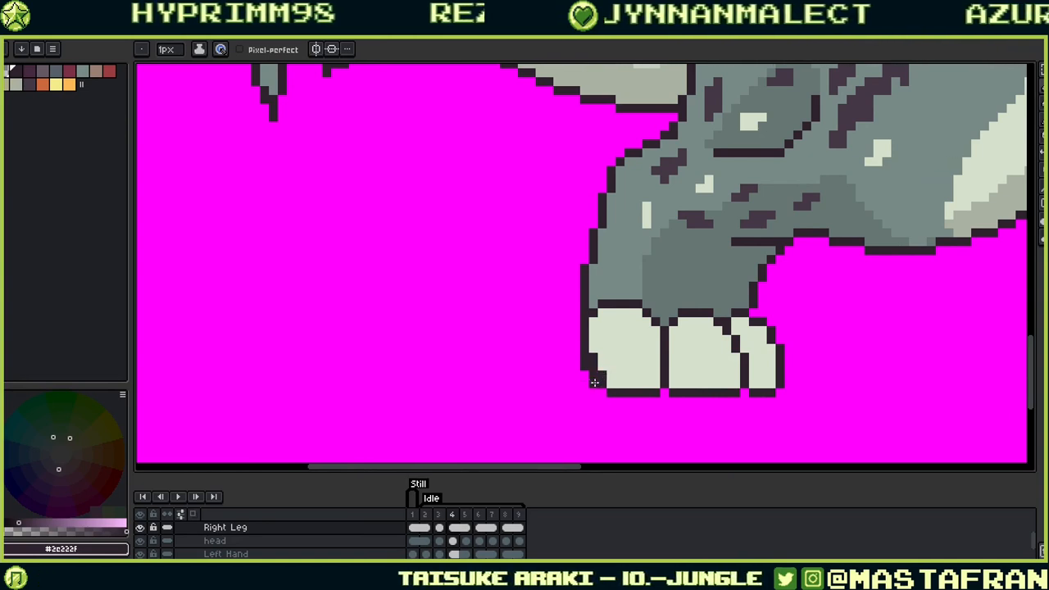
right_click(584, 357)
right_click(585, 366)
right_click(593, 374)
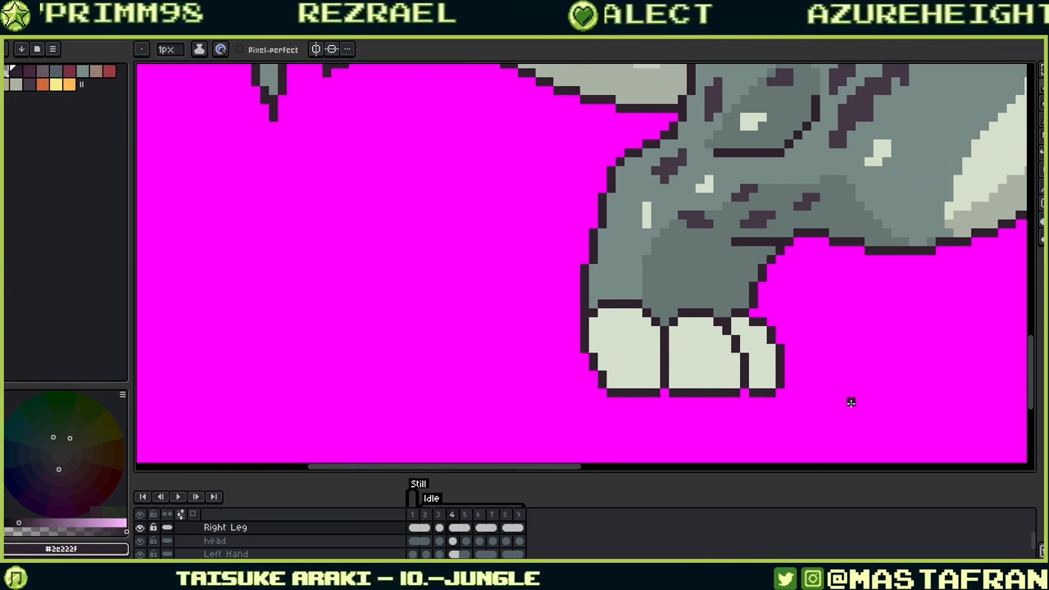
Step: Go to frame 6 and fill the small gap above the ankle outline with #667673
key(Left)
key(Right)
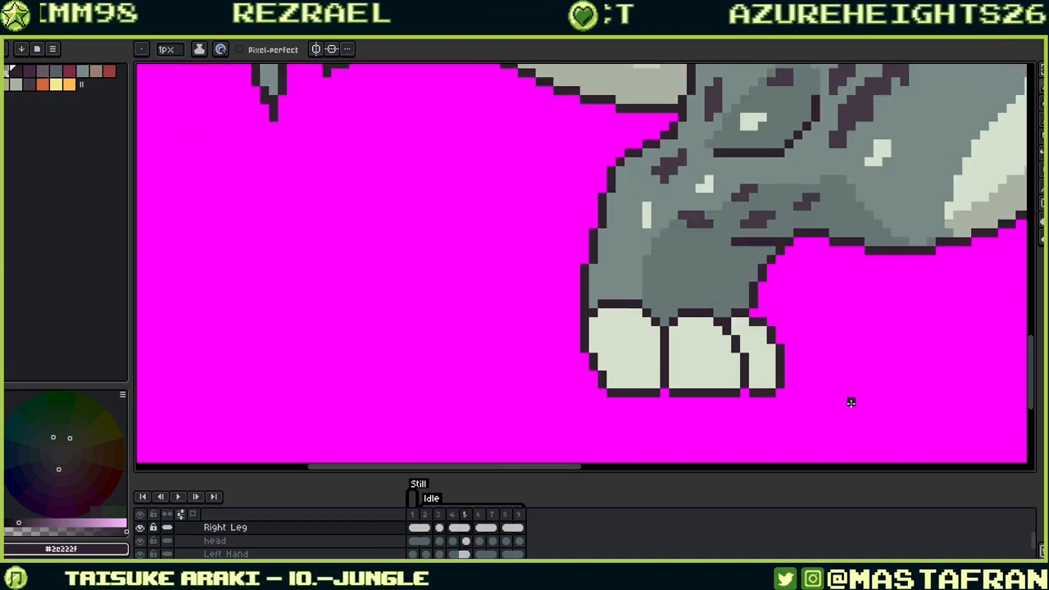
key(Right)
drag(850, 345, 856, 395)
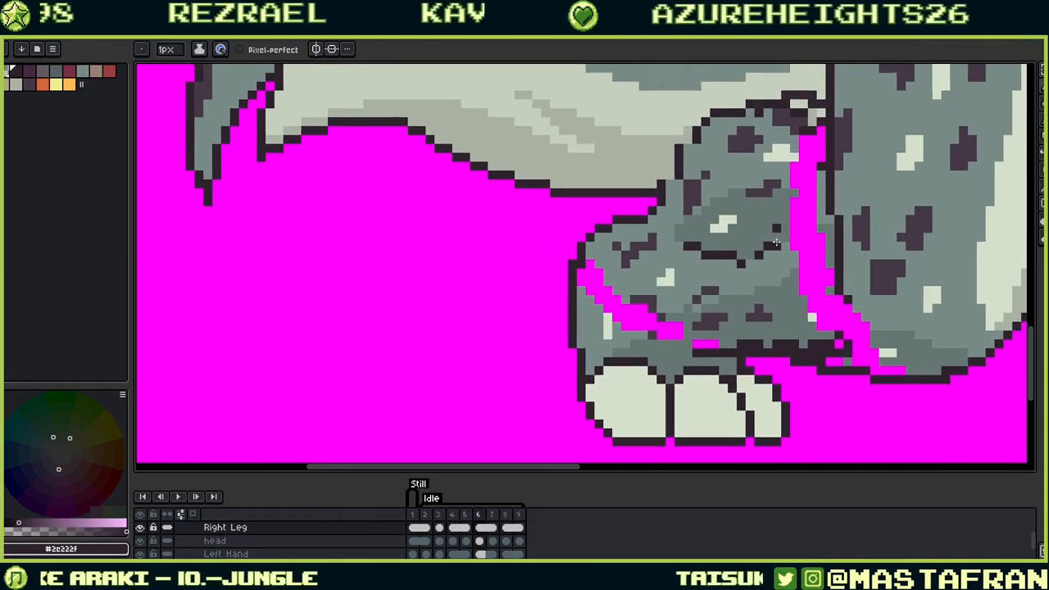
alt+click(711, 335)
drag(695, 344, 716, 345)
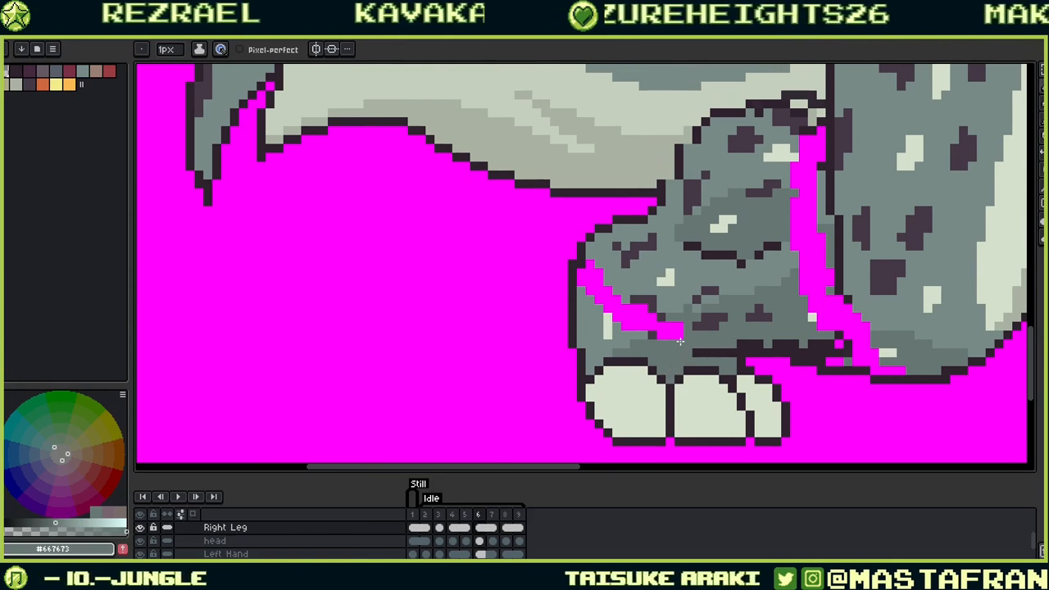
Step: Enlarge the dark fur spot on the shin with #443846 and fill the remaining shin gap with #788a87
alt+click(663, 311)
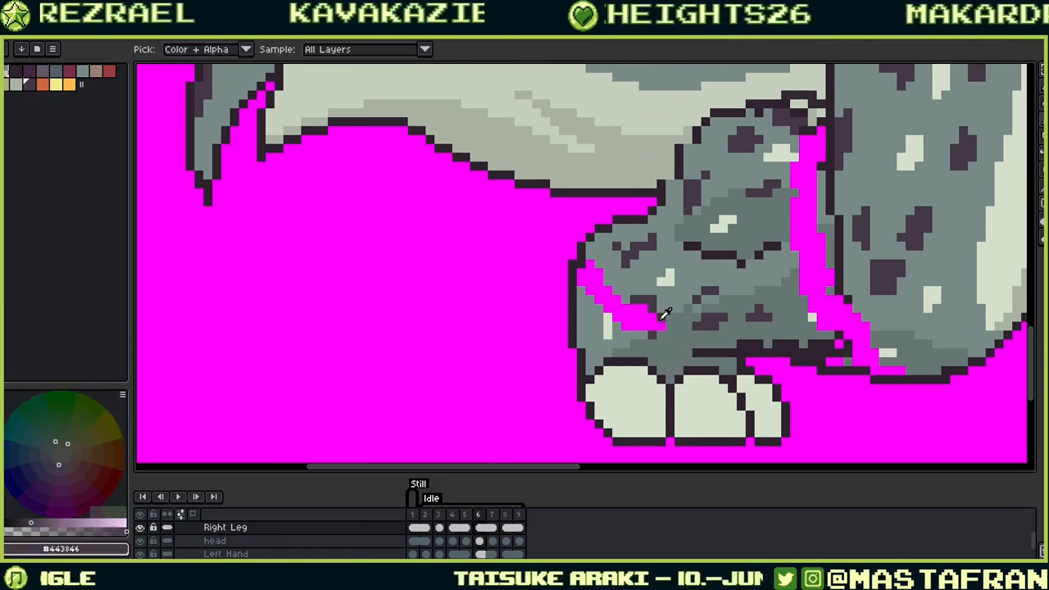
drag(644, 317, 638, 322)
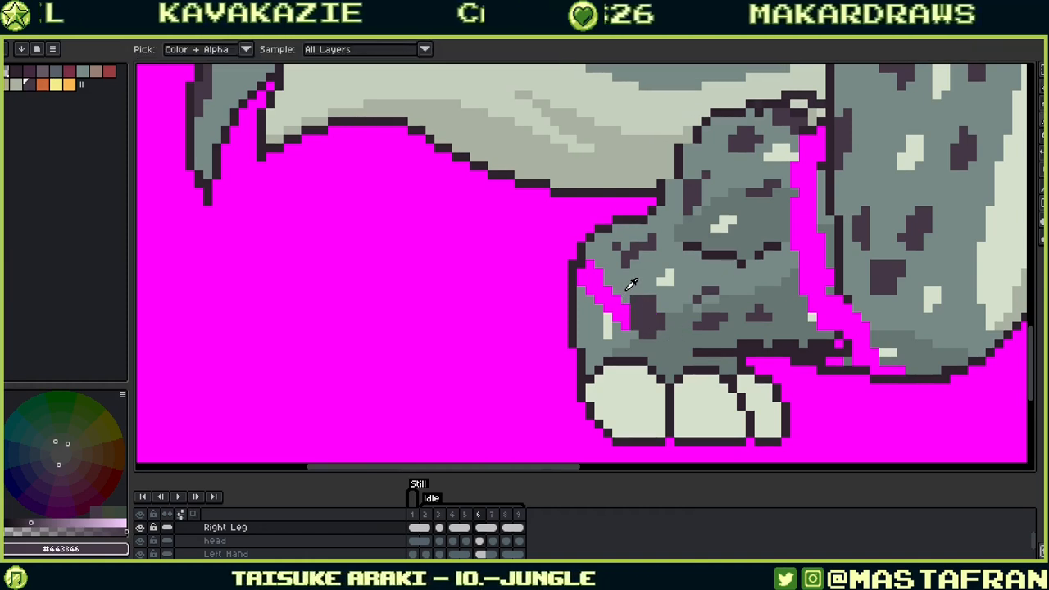
alt+click(631, 284)
key(g)
click(611, 306)
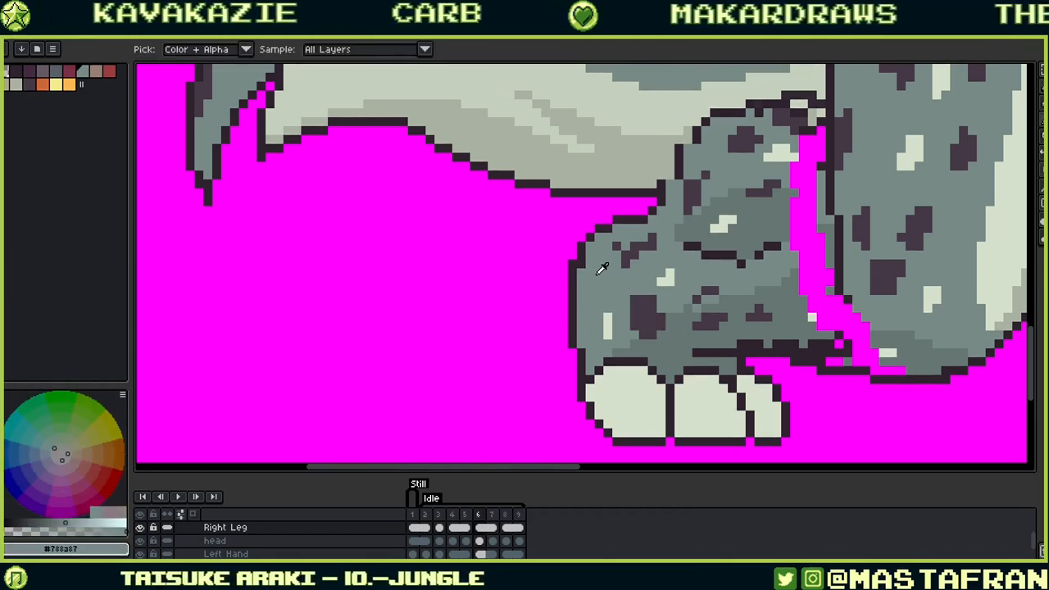
Step: Bridge the gap between knee and thigh with #788a87 and clean up the thick underside outline with #667673
key(b)
drag(849, 290, 765, 328)
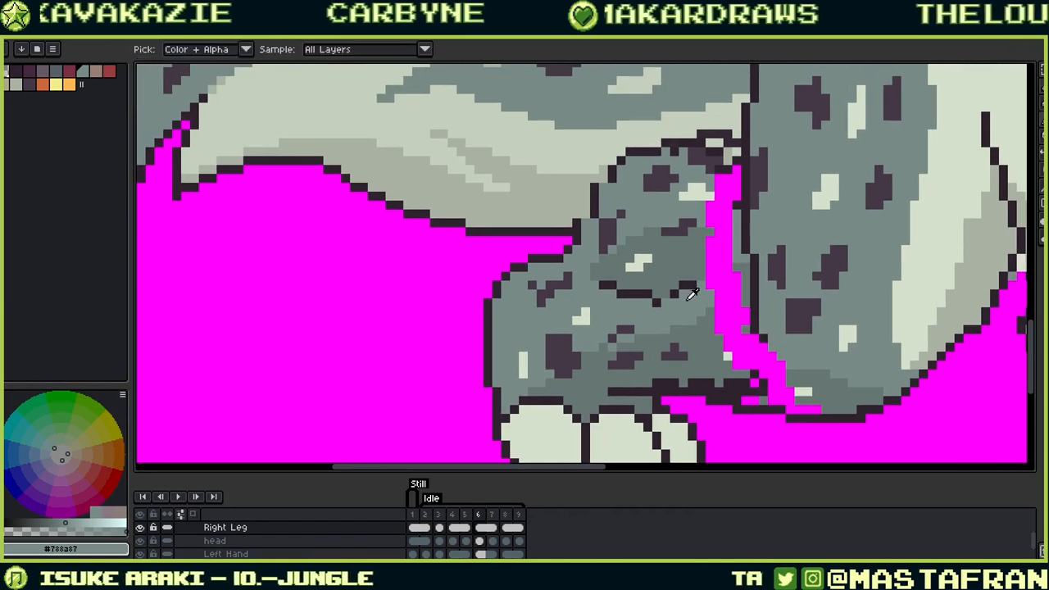
drag(729, 283, 720, 303)
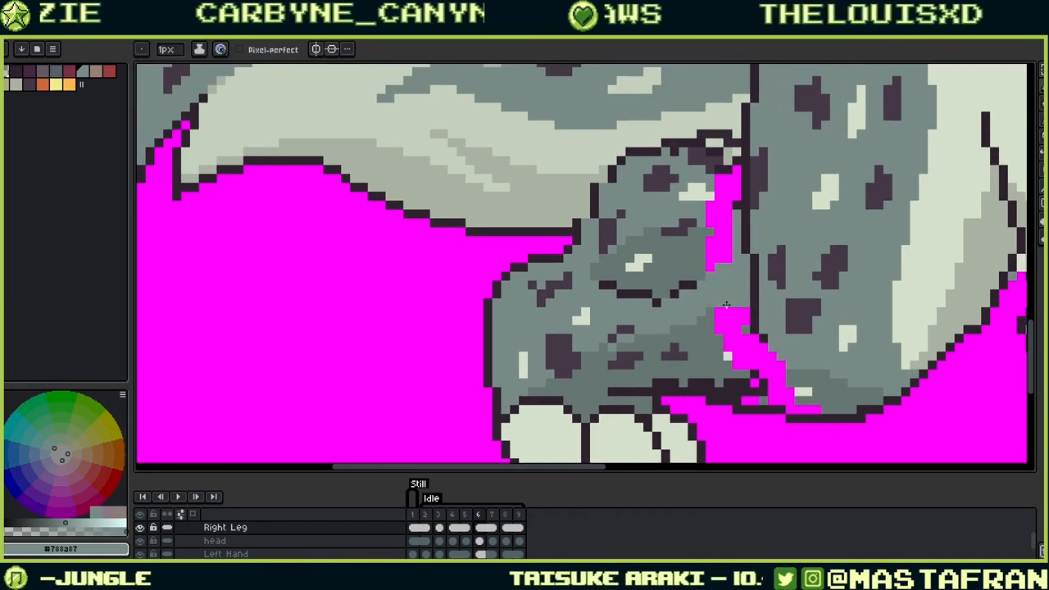
alt+click(756, 280)
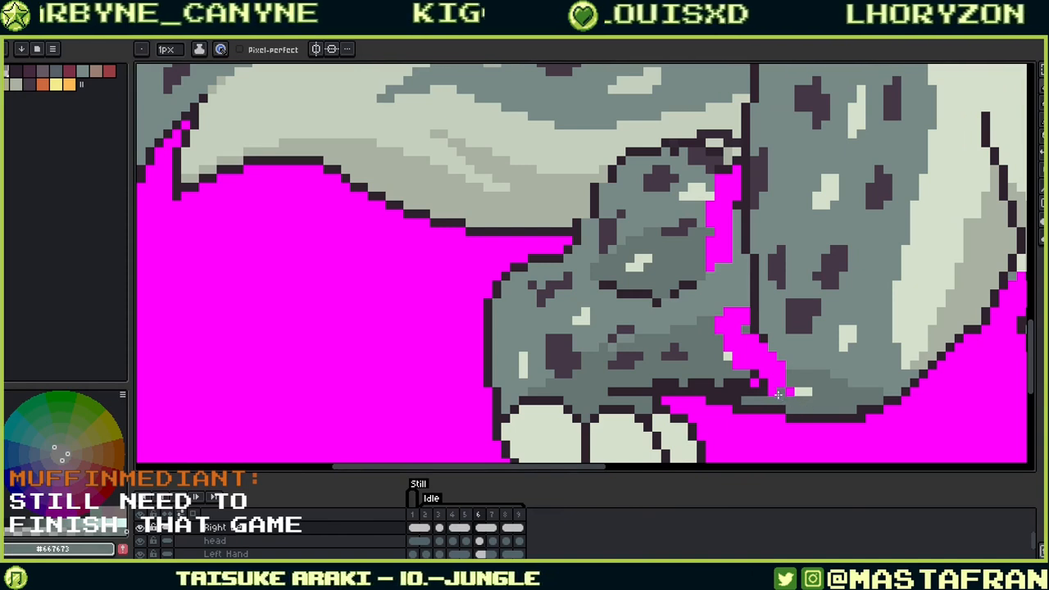
drag(719, 392, 775, 391)
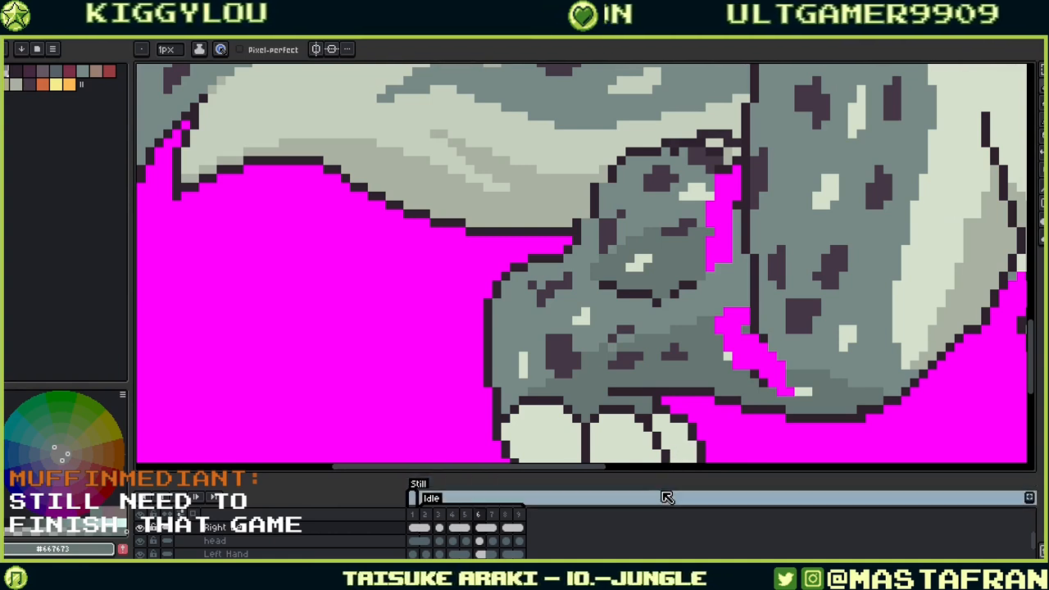
alt+click(791, 395)
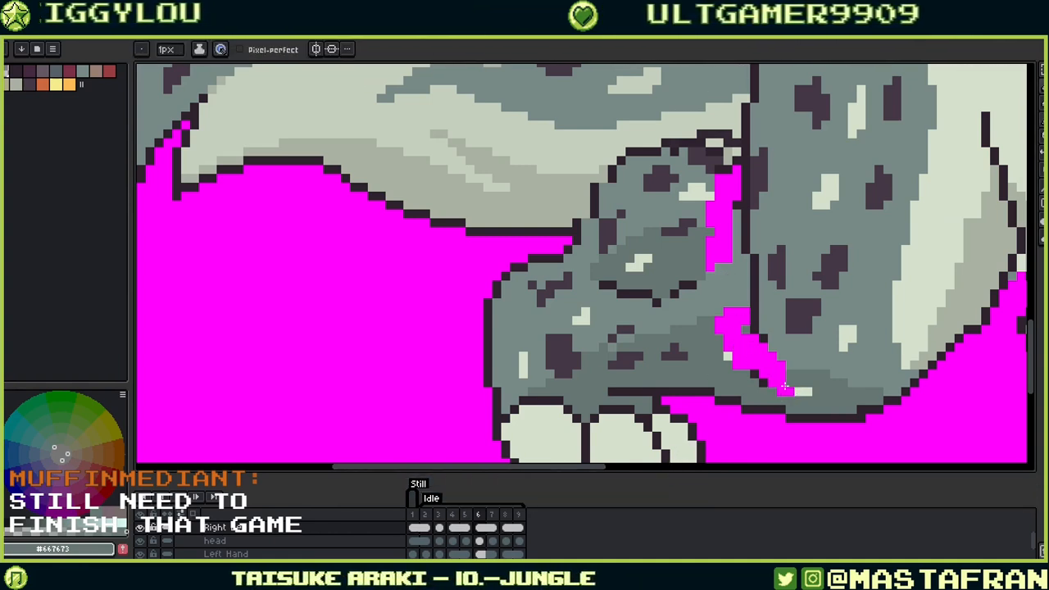
Step: Close the lower end of the gap beside the thigh with #667673 and #788a87, undoing the unwanted strokes
mouse_move(778, 387)
mouse_down()
mouse_move(771, 373)
mouse_move(733, 382)
mouse_up()
alt+click(767, 382)
key(ctrl+z)
key(ctrl+z)
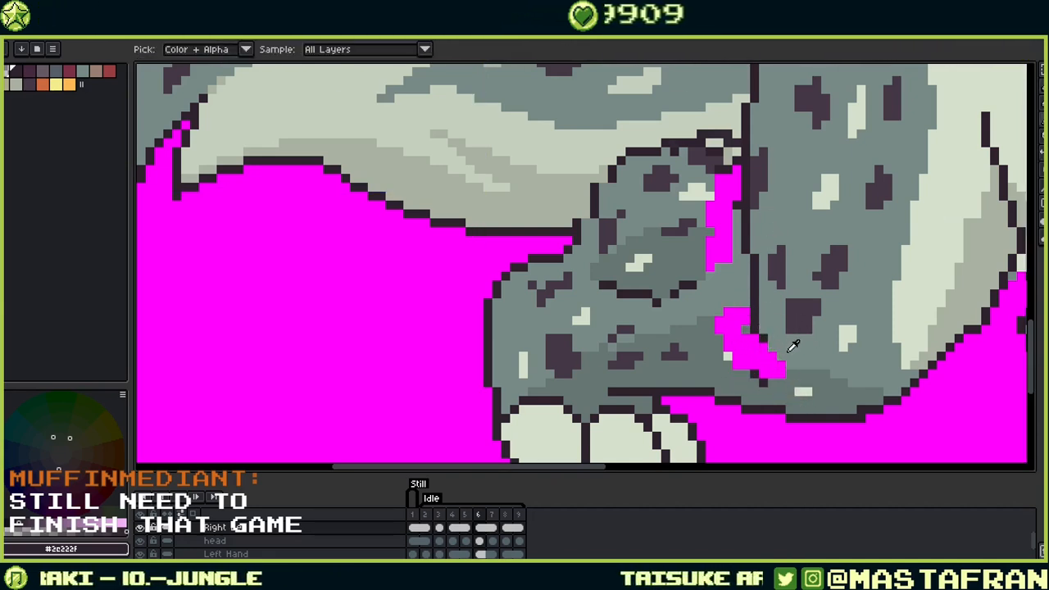
alt+click(790, 348)
click(780, 371)
Step: Continue the thigh's front outline down to its lower crease with #2e222f, trimming the surplus with #788a87 and #667673
alt+click(757, 332)
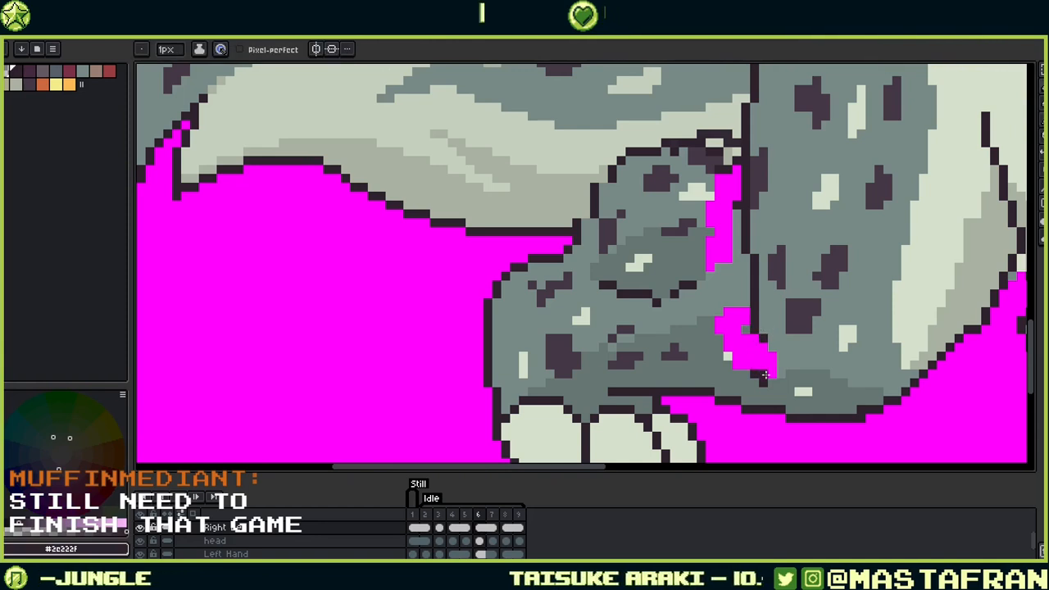
drag(780, 374, 746, 290)
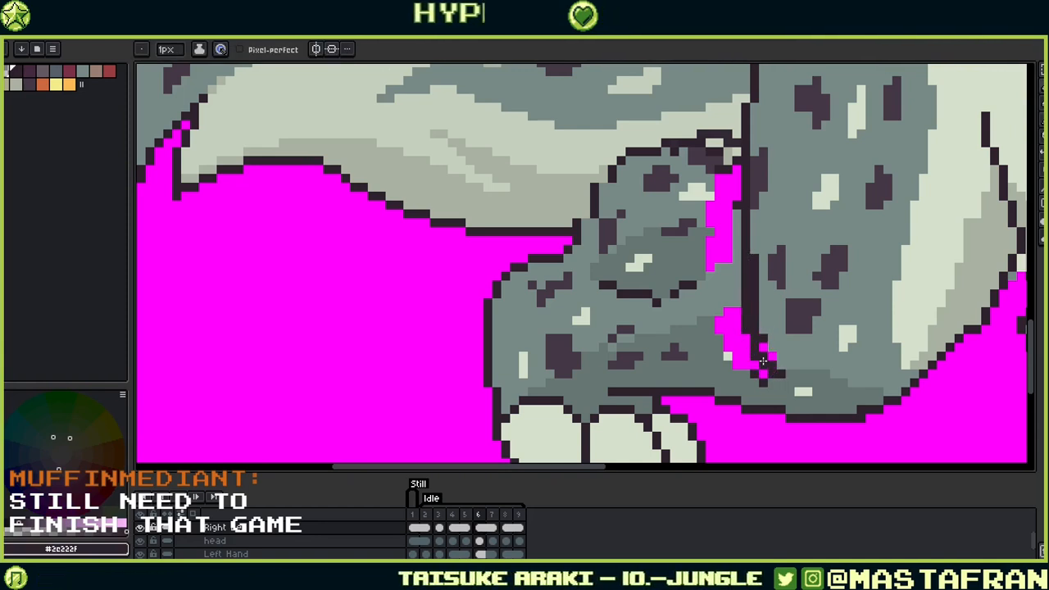
alt+click(788, 357)
drag(771, 357, 755, 271)
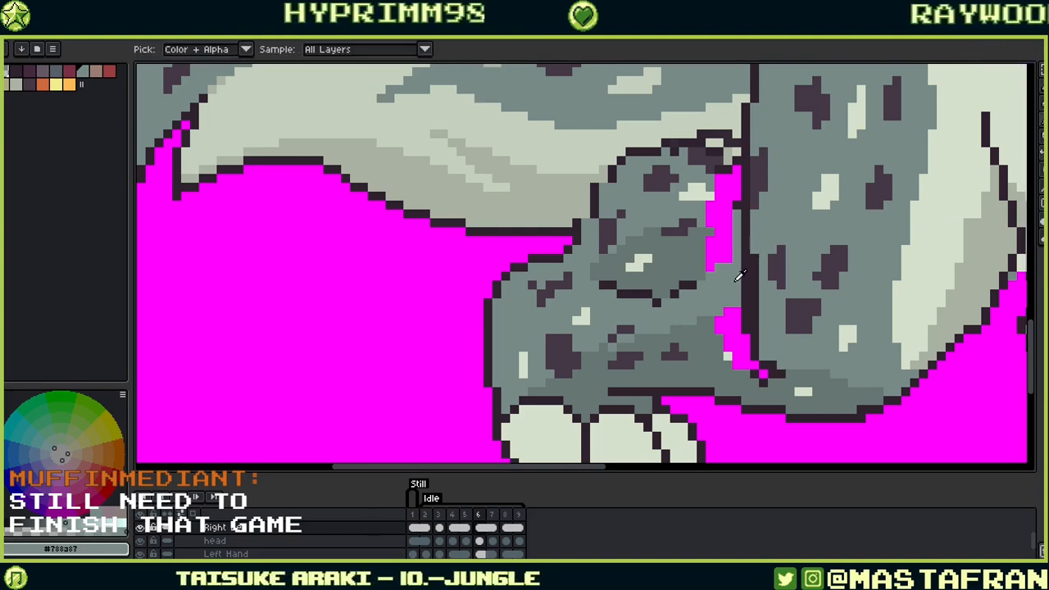
key(alt)
click(771, 365)
alt+click(776, 390)
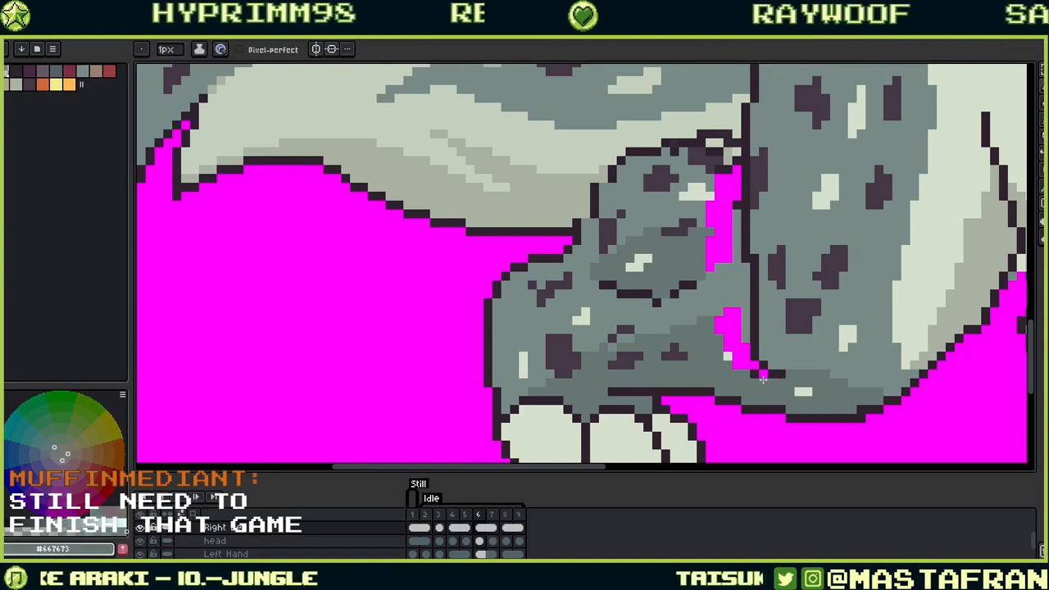
drag(763, 373, 763, 381)
Step: Fill the remaining gap below the knee with #788a87 and paint out the stray light pixel beside the shadow
alt+click(747, 325)
key(g)
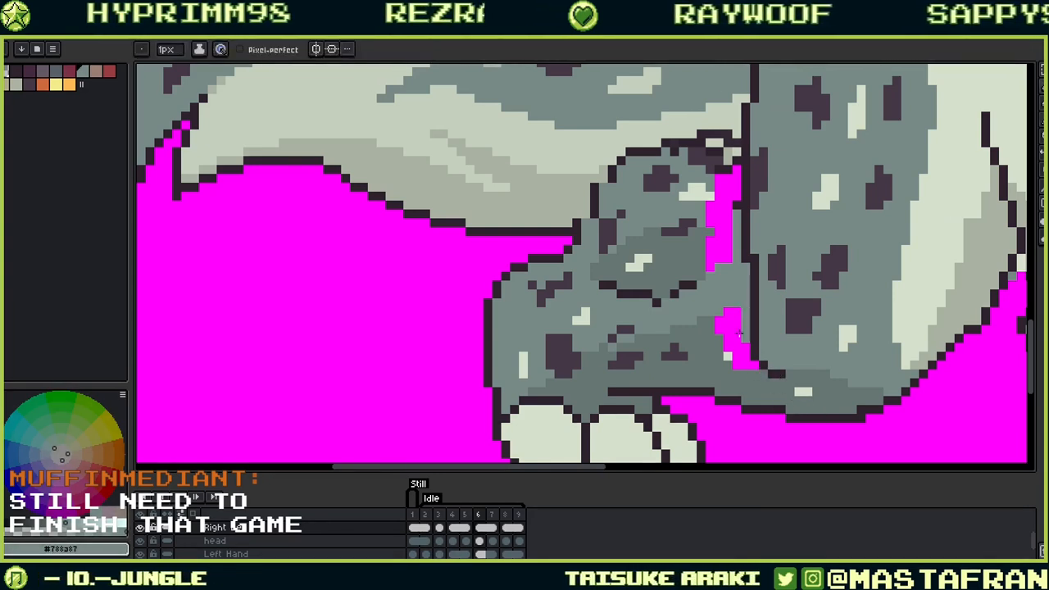
click(733, 336)
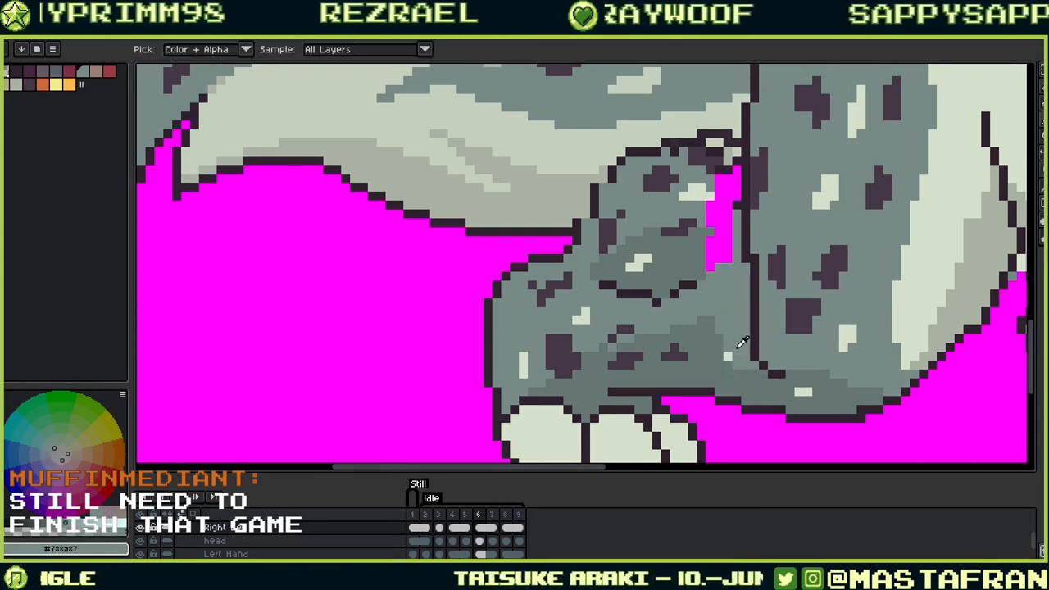
alt+click(732, 367)
key(b)
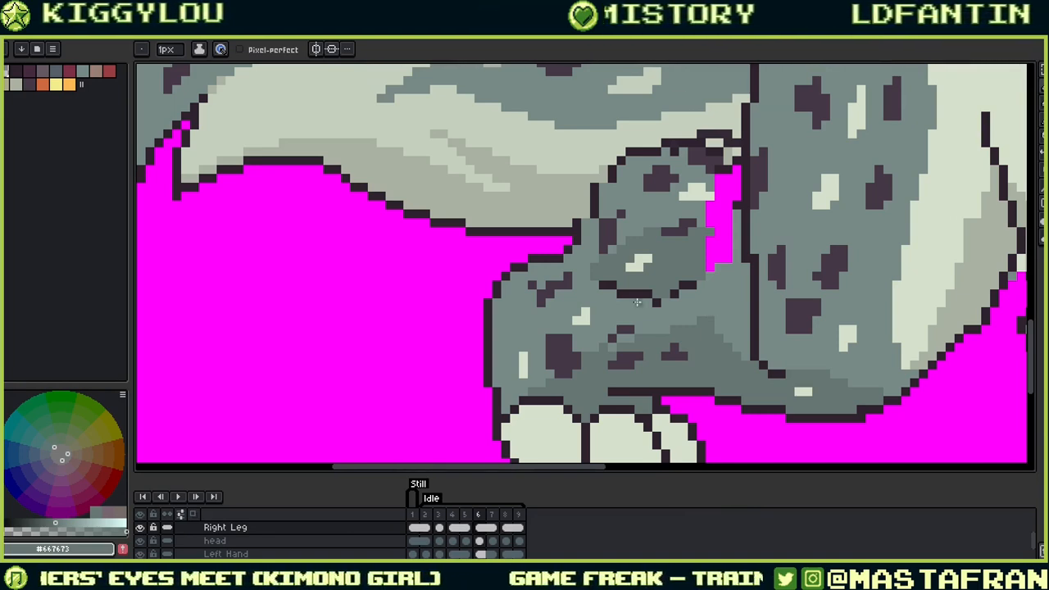
Step: Redraw the knee crease as a smooth upward curve with #2e222f and fill the gap beside the knee with #788a87
alt+click(668, 300)
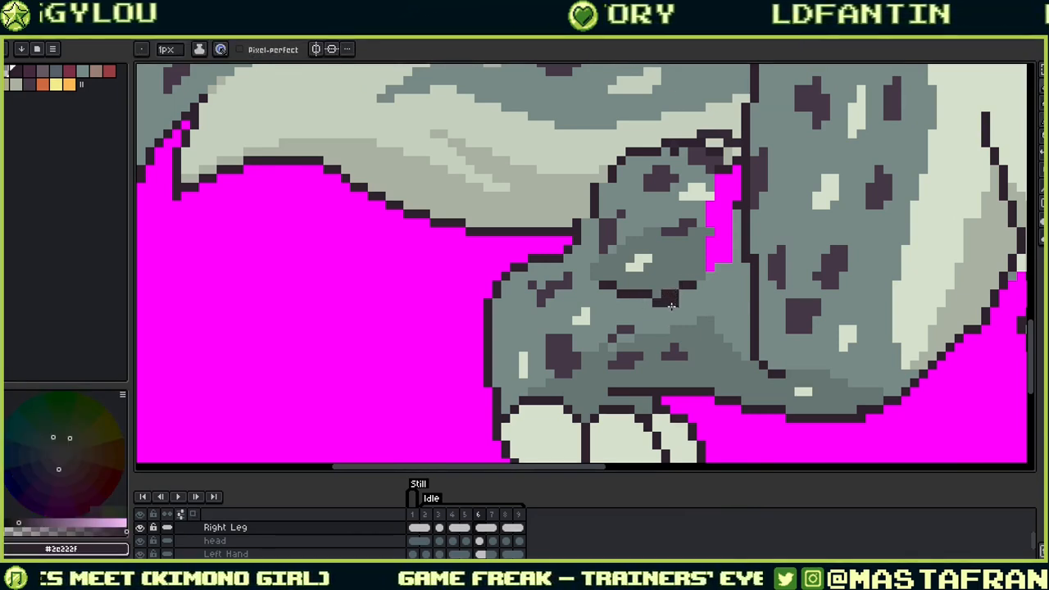
alt+click(662, 308)
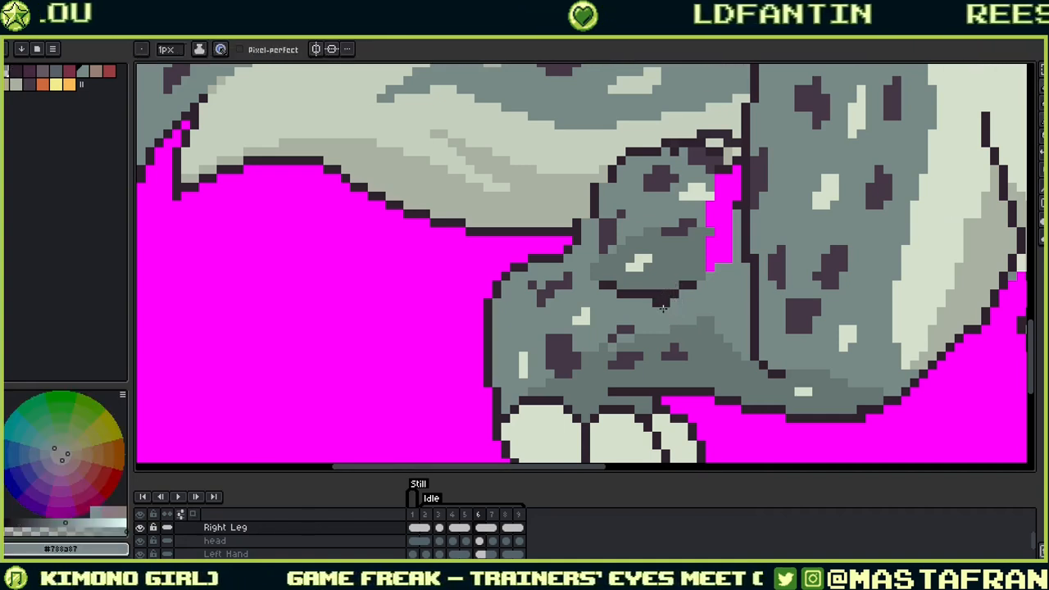
alt+click(697, 280)
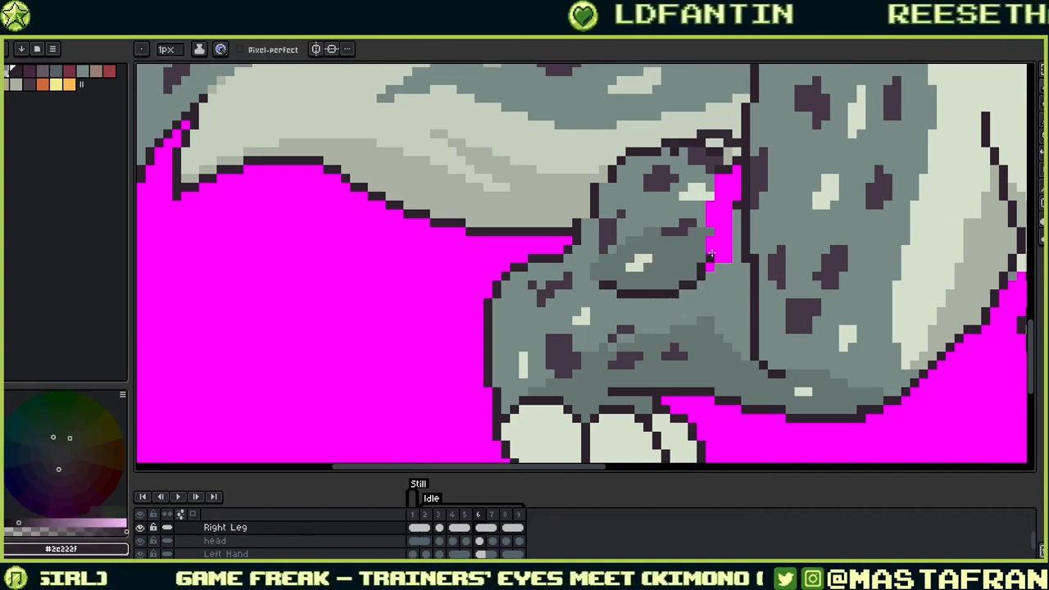
mouse_move(711, 254)
mouse_down()
mouse_move(663, 305)
mouse_move(671, 317)
mouse_up()
alt+click(662, 307)
alt+click(714, 273)
mouse_move(690, 273)
mouse_down()
mouse_move(688, 322)
mouse_move(686, 287)
mouse_move(671, 274)
mouse_move(682, 267)
mouse_move(697, 348)
mouse_move(685, 326)
mouse_move(681, 348)
mouse_move(681, 328)
mouse_up()
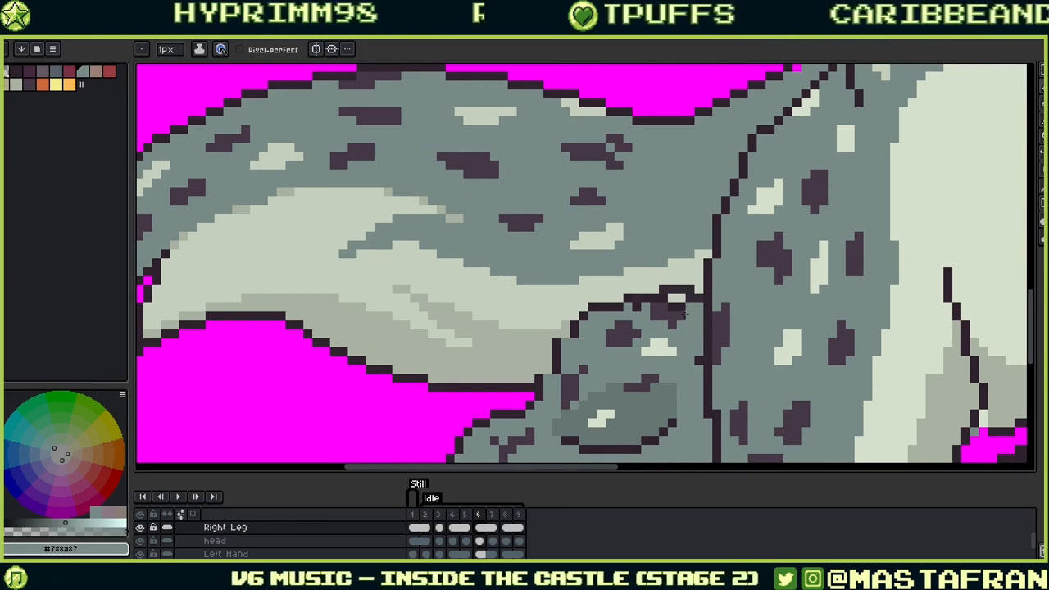
Step: Fill the dark fur patch at the top of the knee with #443846, trimming it with #788a87 and shading the outline above with #332834
alt+click(683, 312)
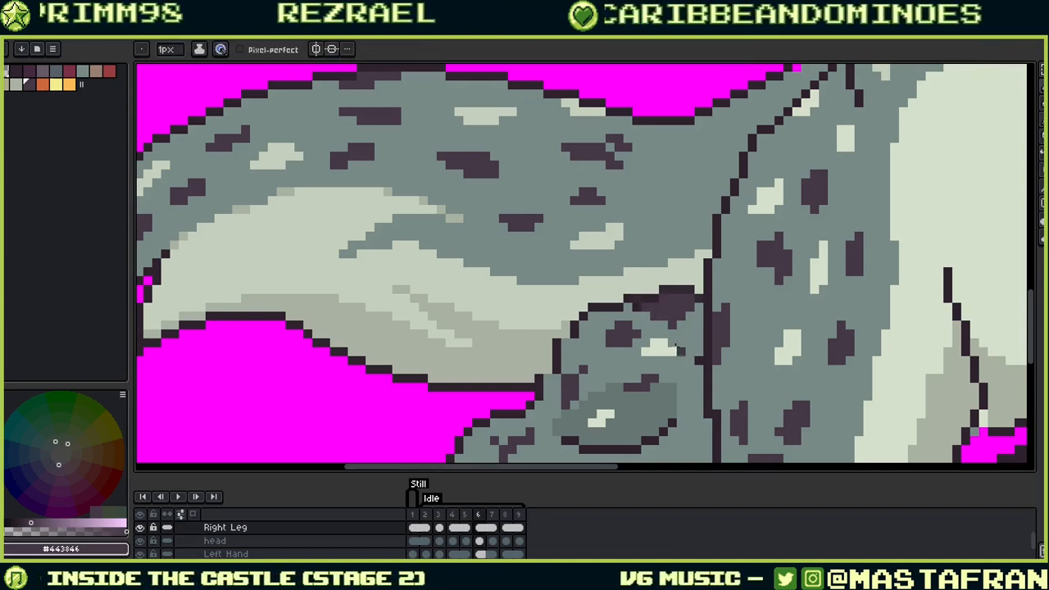
alt+click(637, 308)
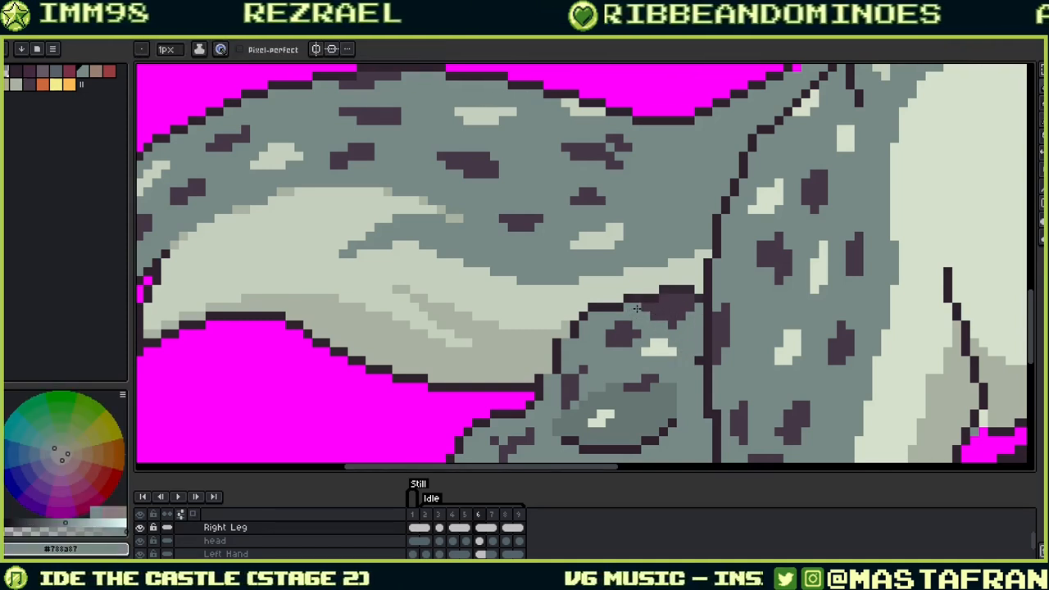
alt+click(697, 288)
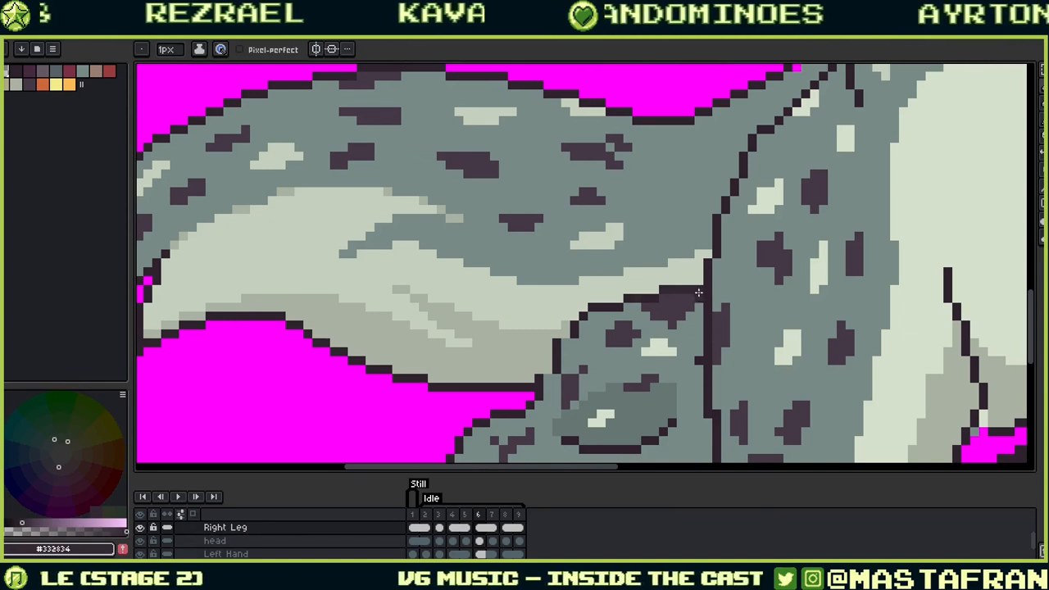
alt+click(653, 290)
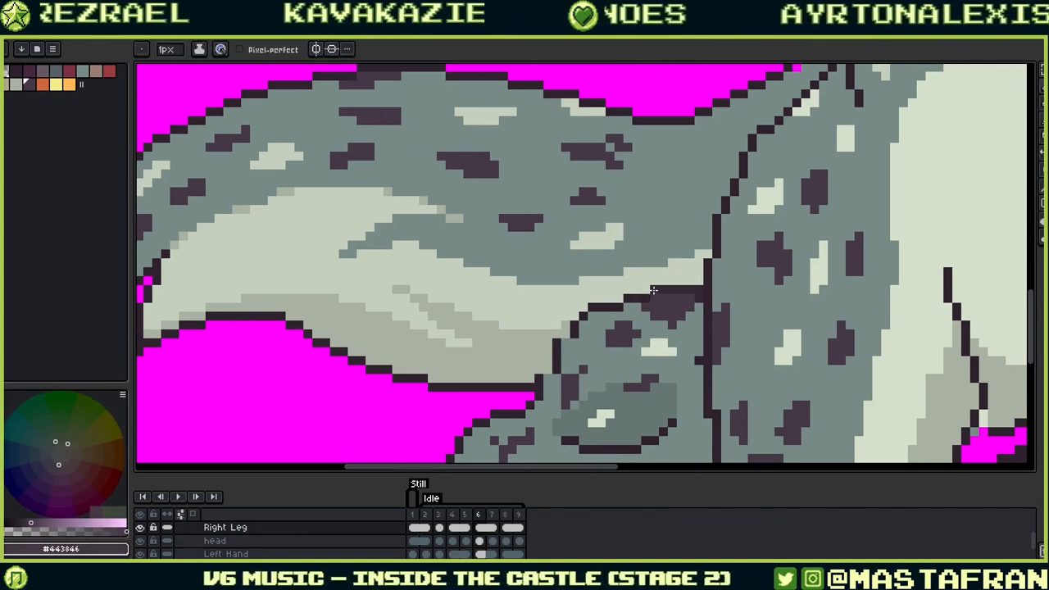
alt+click(700, 308)
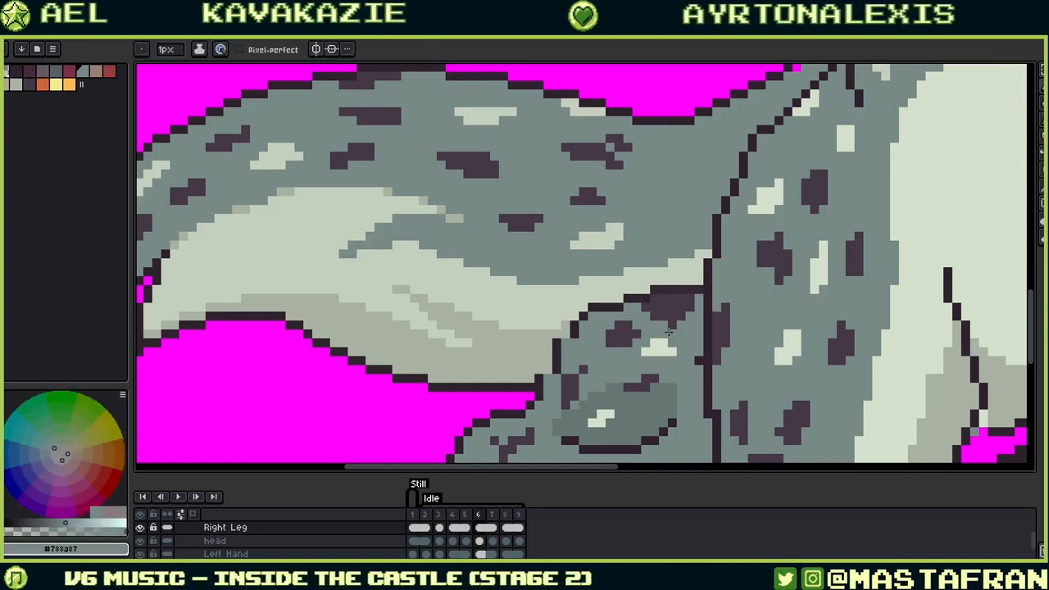
alt+click(656, 288)
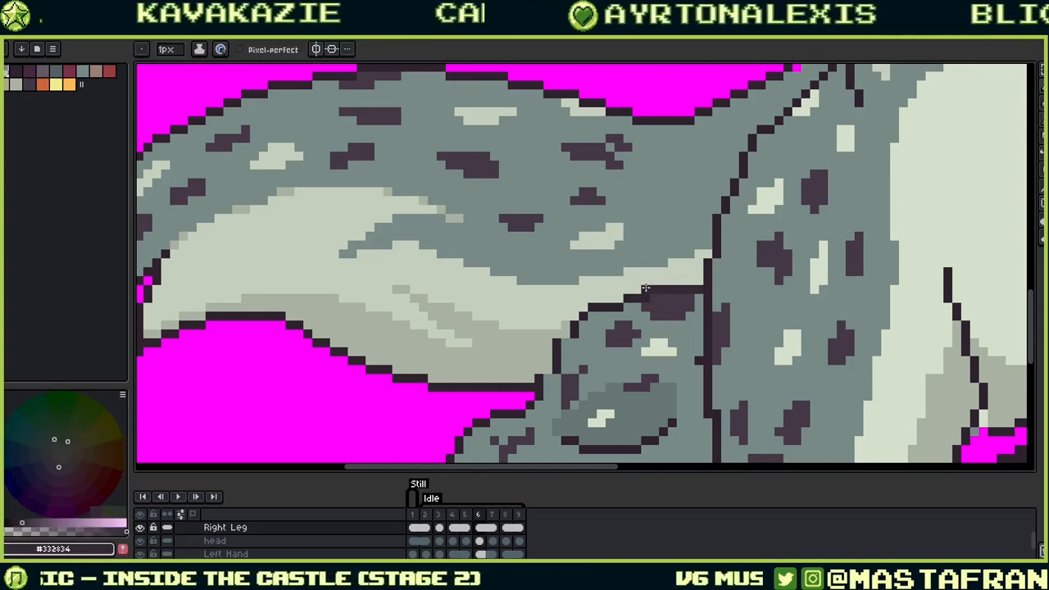
alt+click(662, 300)
Step: Smooth the knee's rounded front outline with #2e222f, cleaning its inner edge with #788a87
alt+click(632, 295)
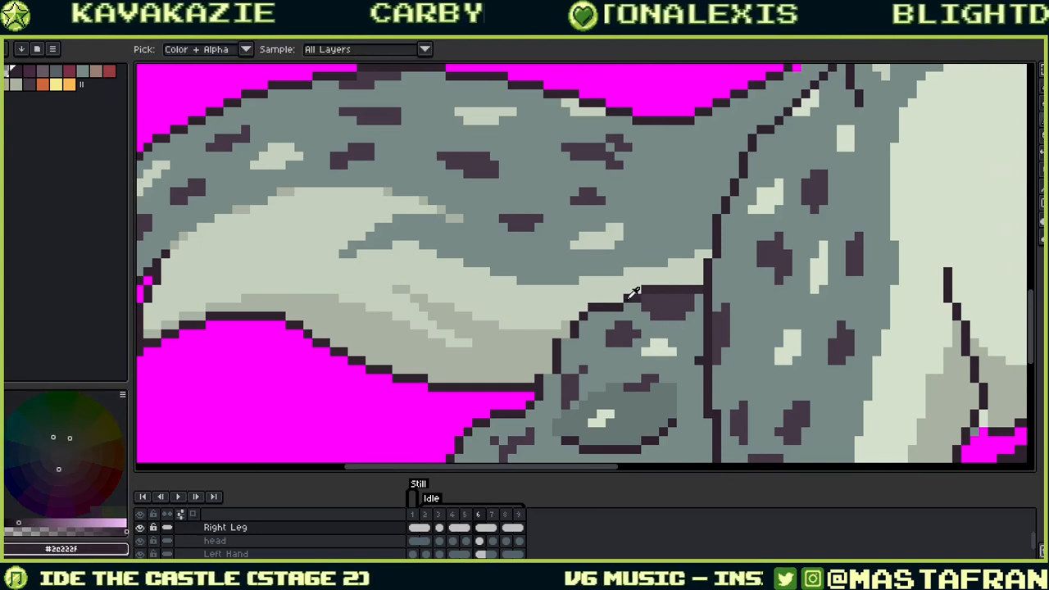
click(619, 299)
alt+click(628, 314)
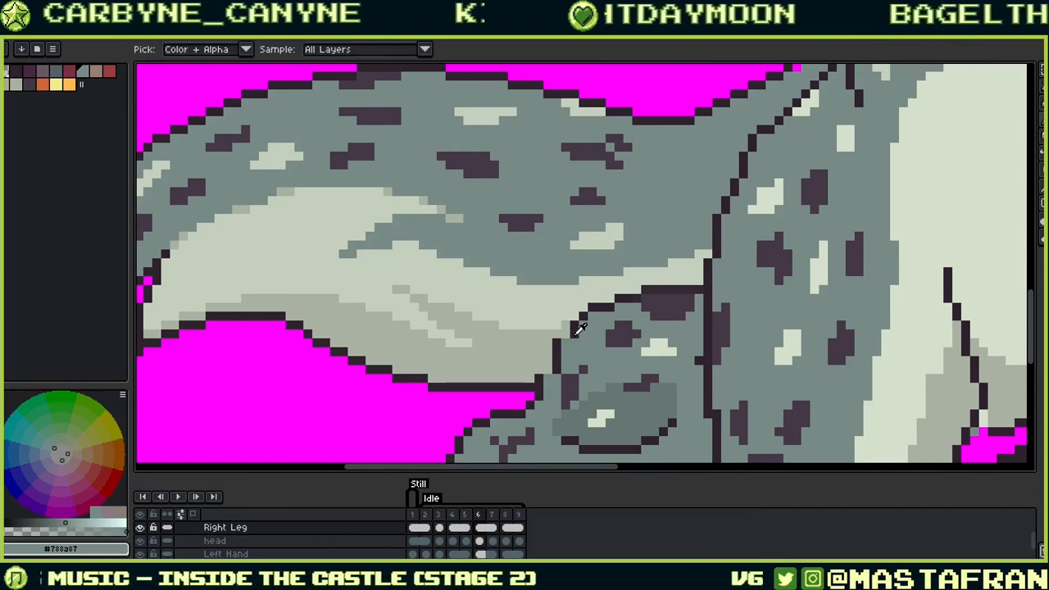
alt+click(576, 333)
click(566, 334)
alt+click(585, 334)
drag(624, 306, 652, 286)
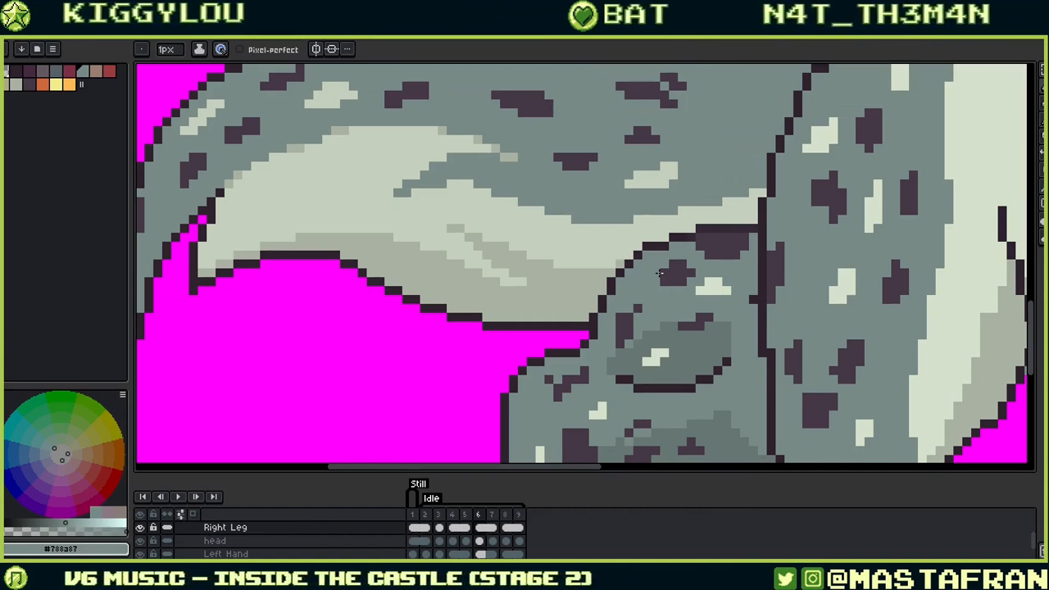
Step: Lower the knee outline where it meets the thigh using #332834, and paint out the stray dark pixels beside the thigh line with #788a87
alt+click(755, 221)
drag(754, 234, 745, 237)
right_click(754, 229)
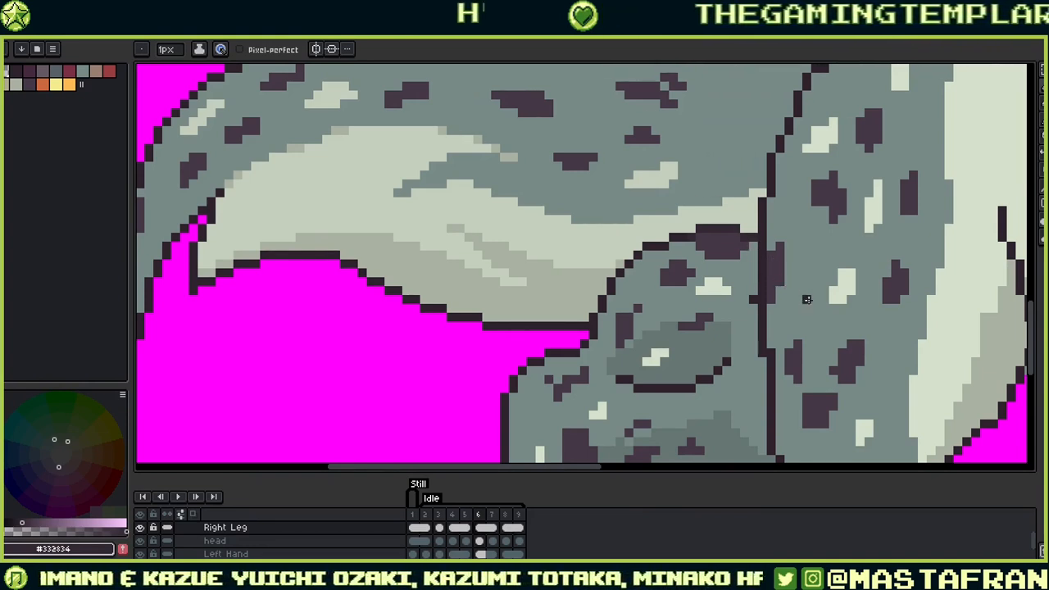
alt+click(750, 291)
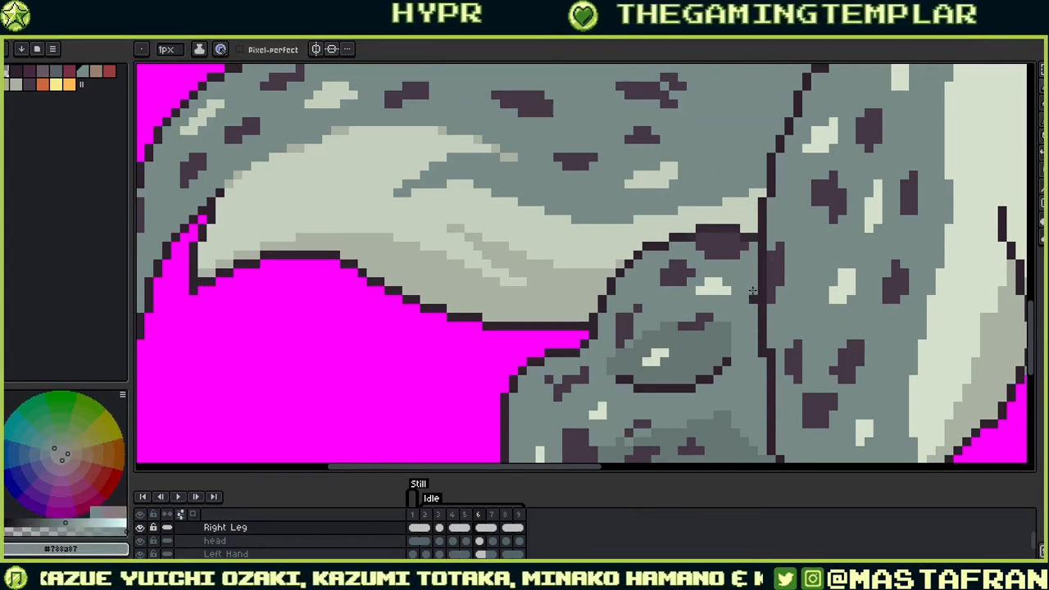
scroll(764, 206, down, 3)
click(763, 201)
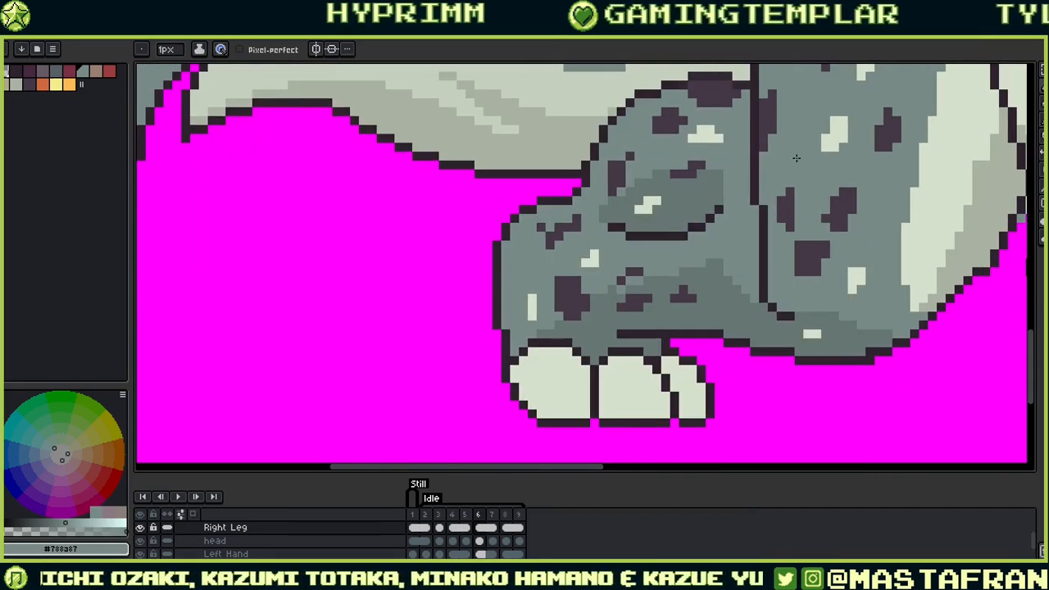
Step: Smooth the lower bend of the thigh crease with #2e222f, cleaning up around it with #788a87 and #667673
alt+click(772, 304)
click(772, 298)
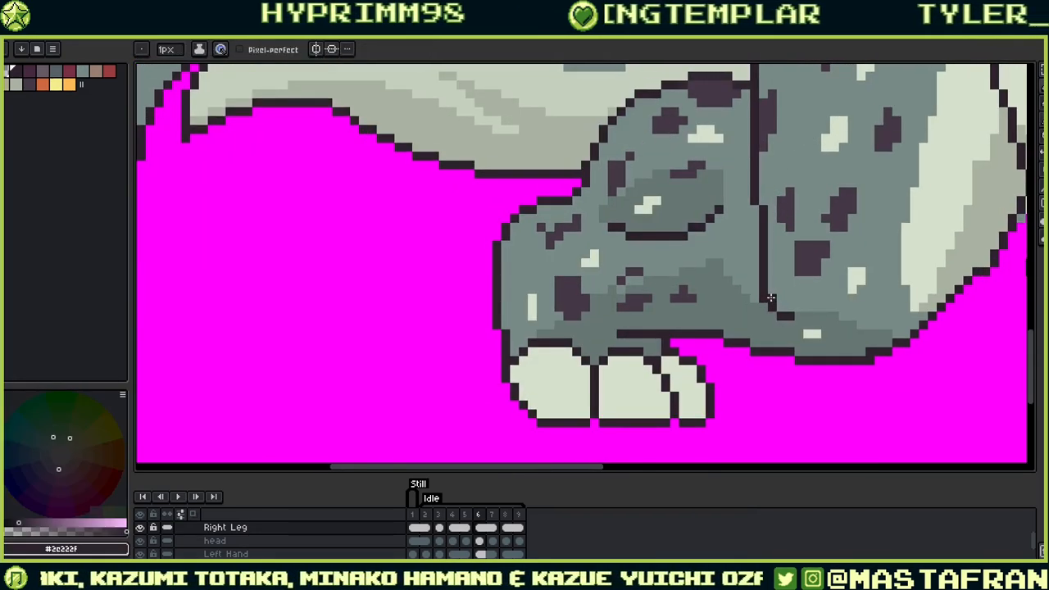
alt+click(756, 287)
click(763, 297)
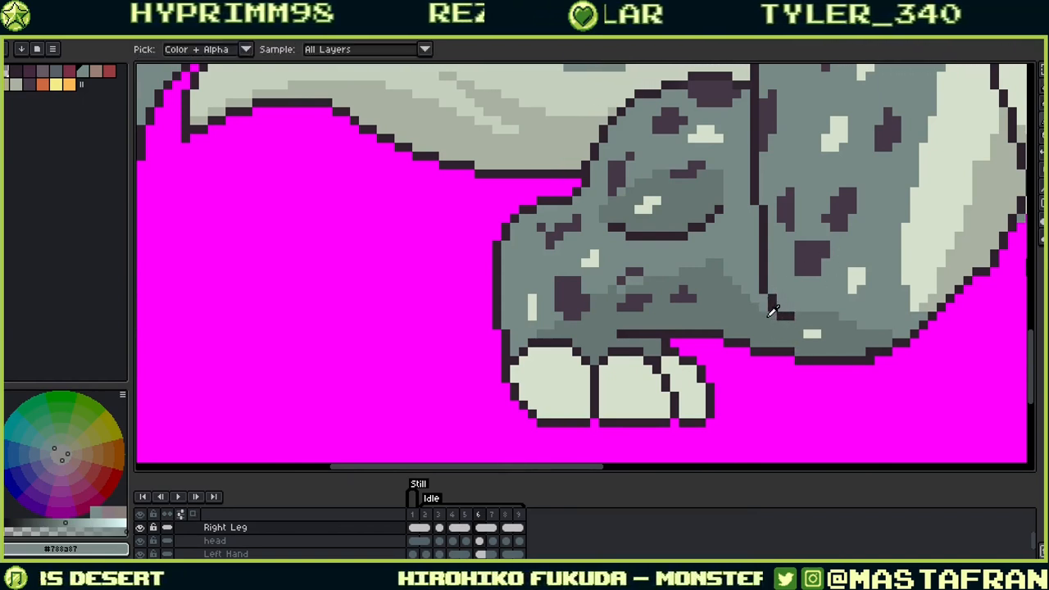
alt+click(771, 301)
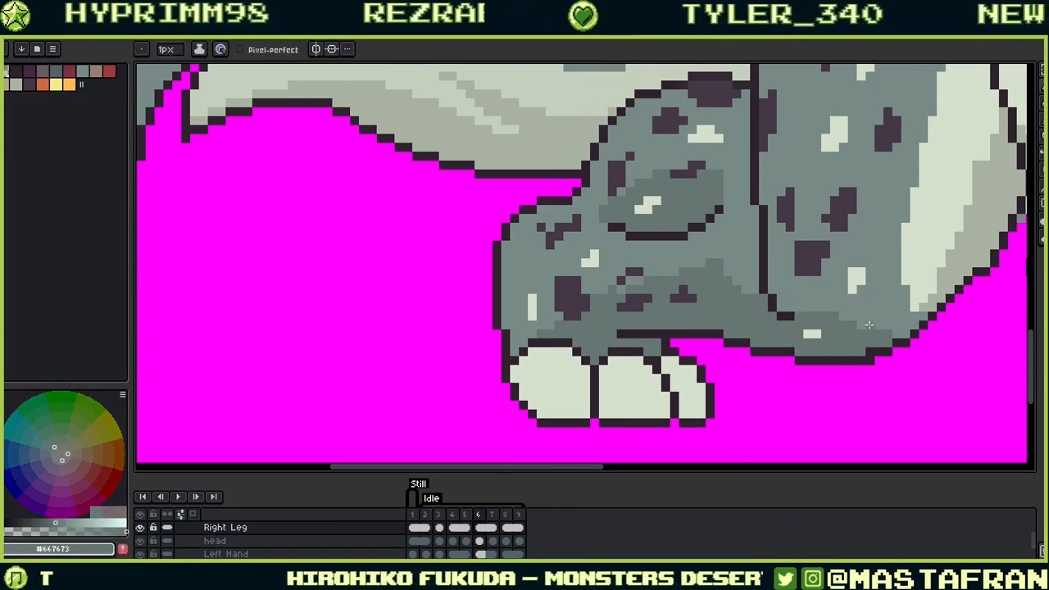
Step: Merge the broken fur marks above the toes into one #443846 spot and trim the foot shadow's upper edge with #788a87
drag(766, 358, 621, 363)
drag(706, 317, 879, 334)
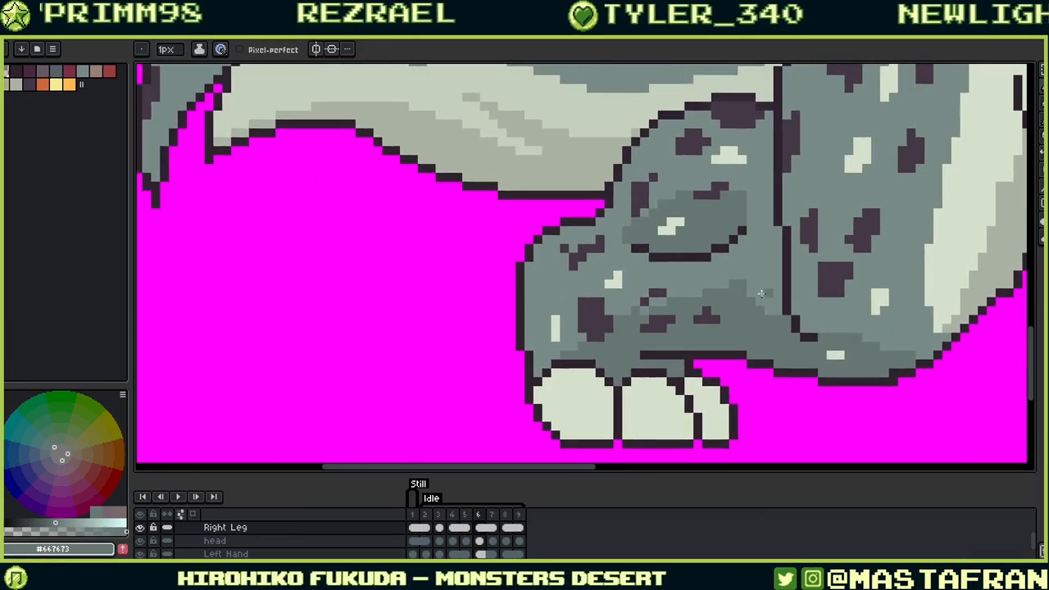
alt+click(648, 300)
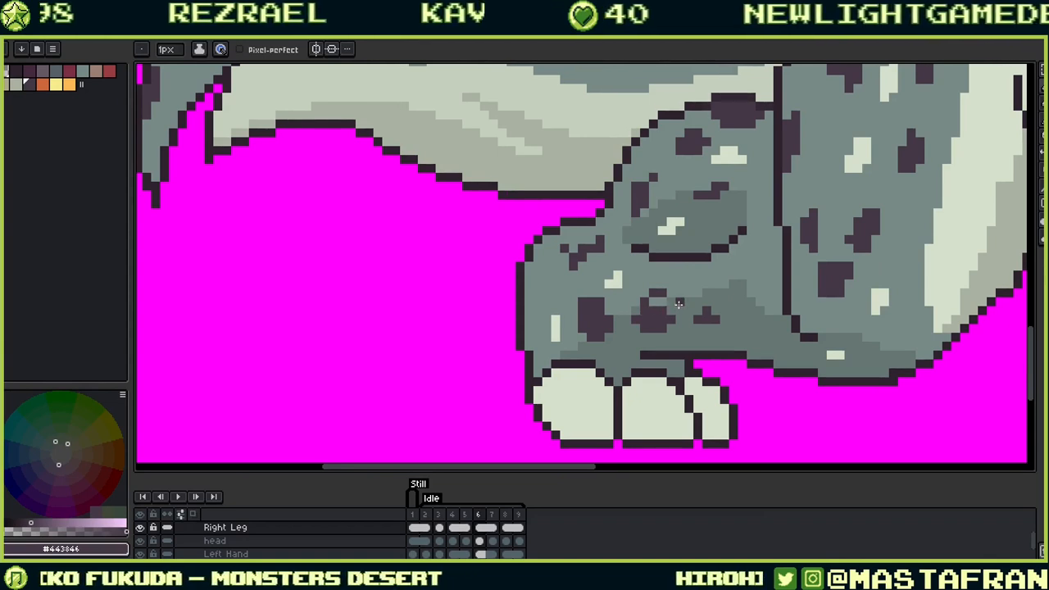
alt+click(656, 292)
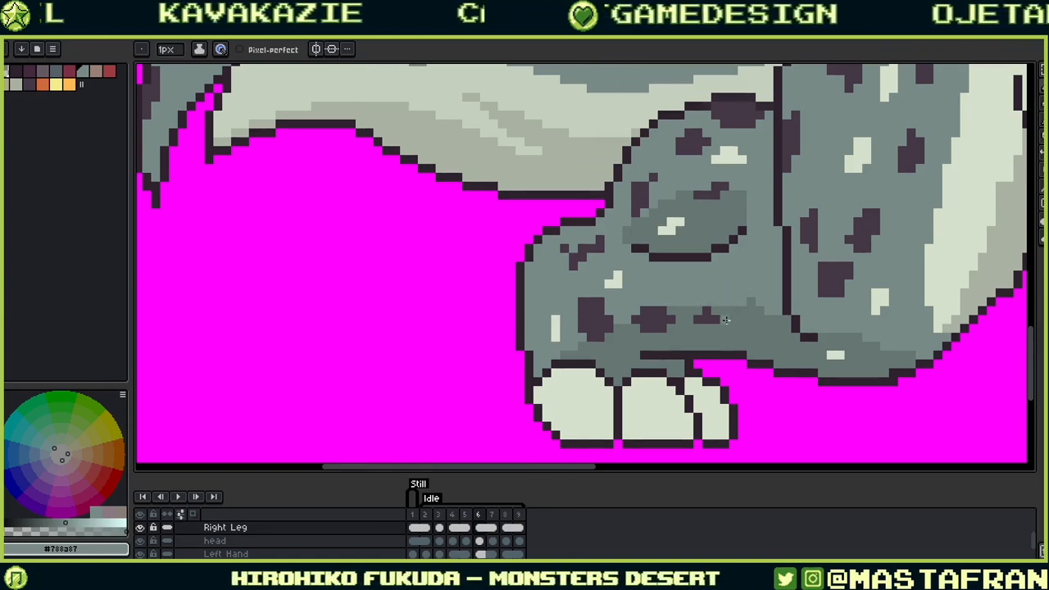
drag(673, 357, 774, 314)
Step: Review the right leg across frames 1 to 6 of the animation
drag(742, 368, 510, 439)
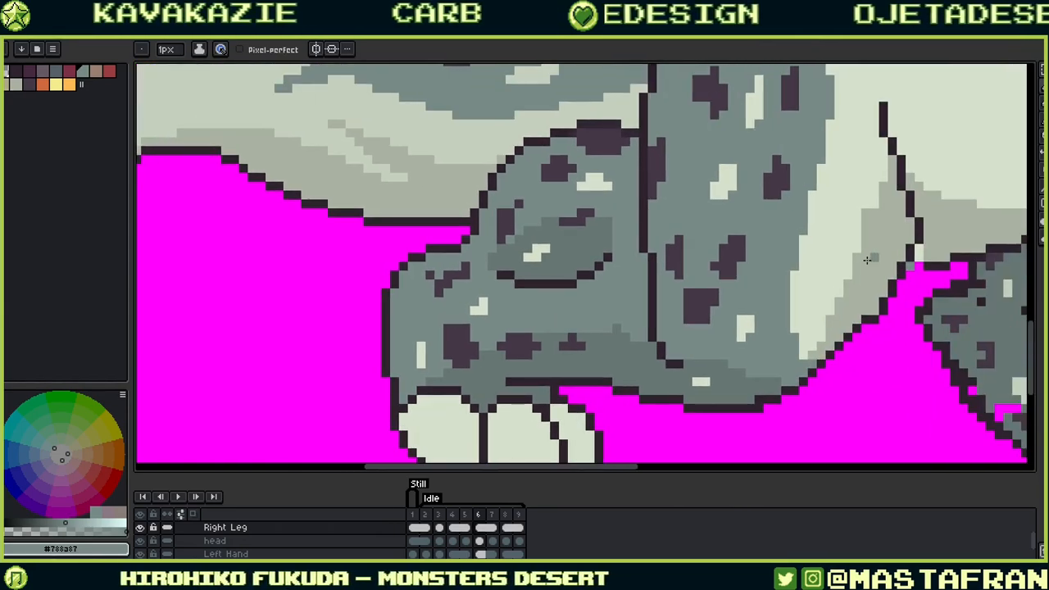
drag(779, 287, 686, 327)
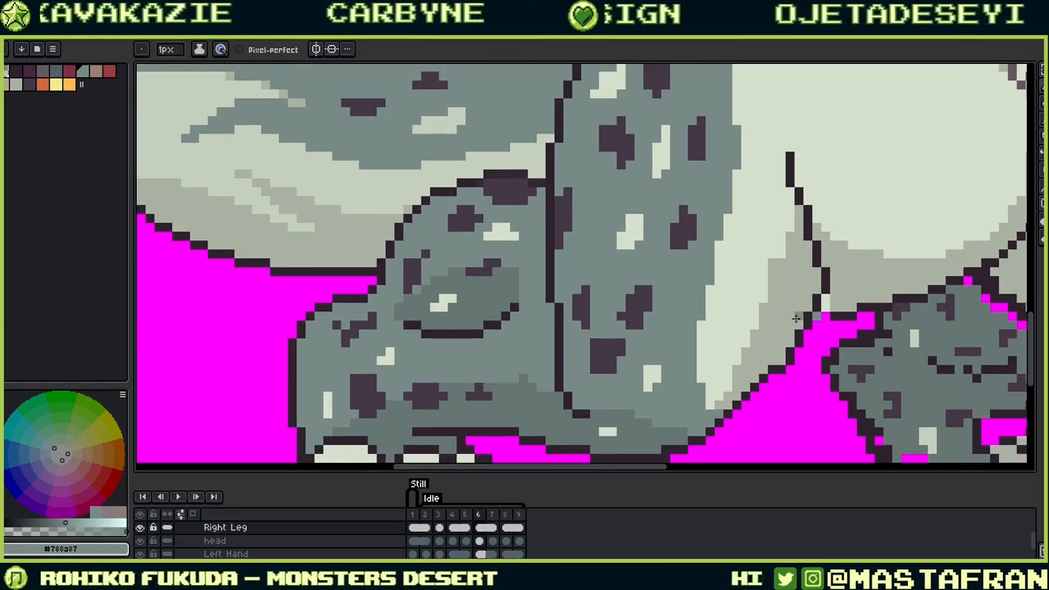
scroll(795, 318, down, 3)
scroll(783, 312, up, 2)
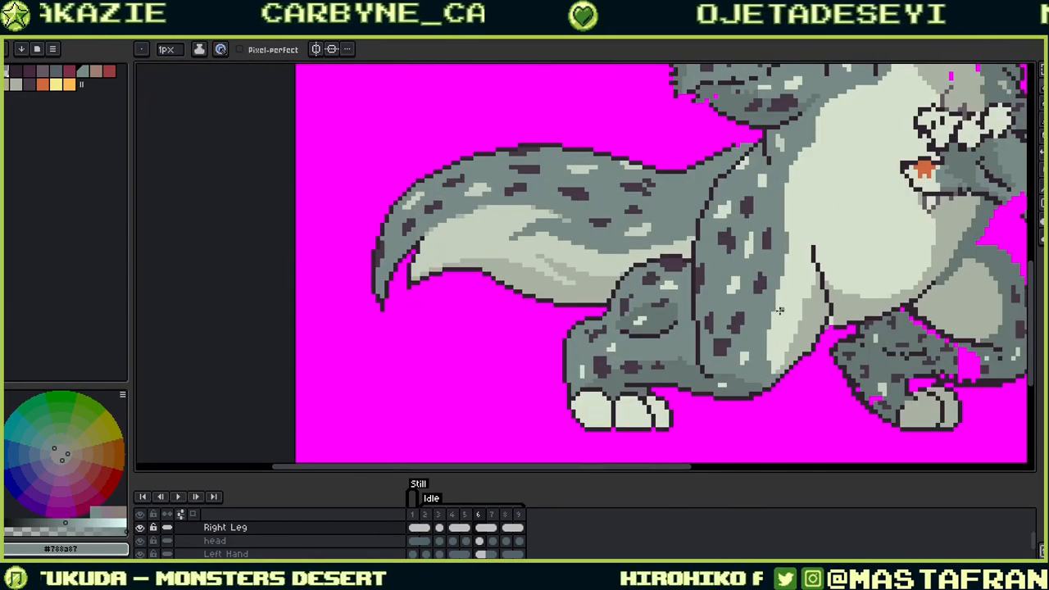
key(Left)
key(Left)
key(Left)
key(Left)
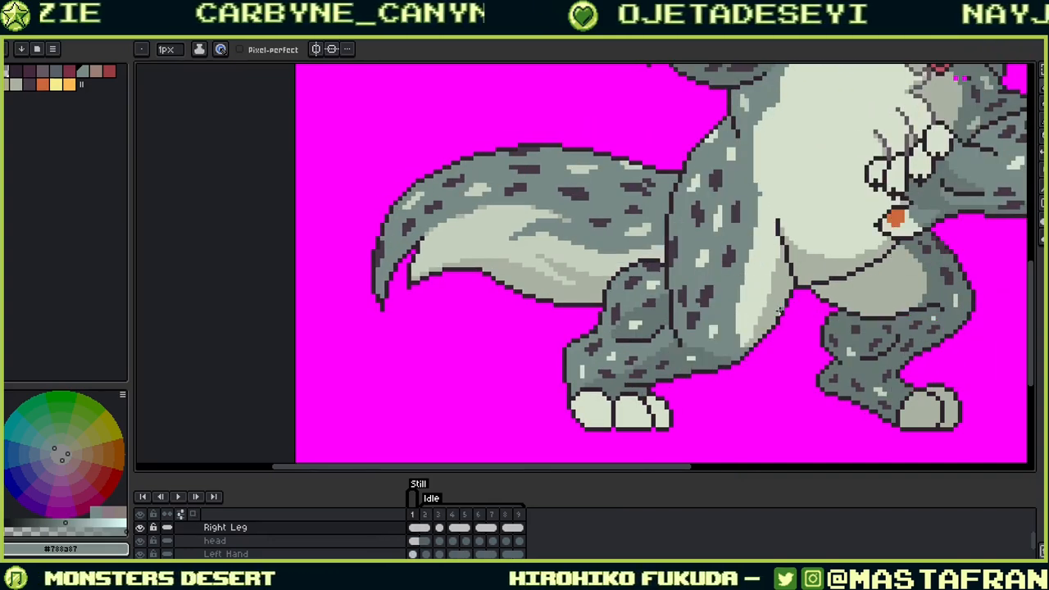
key(Right)
key(Right)
key(Right)
key(Left)
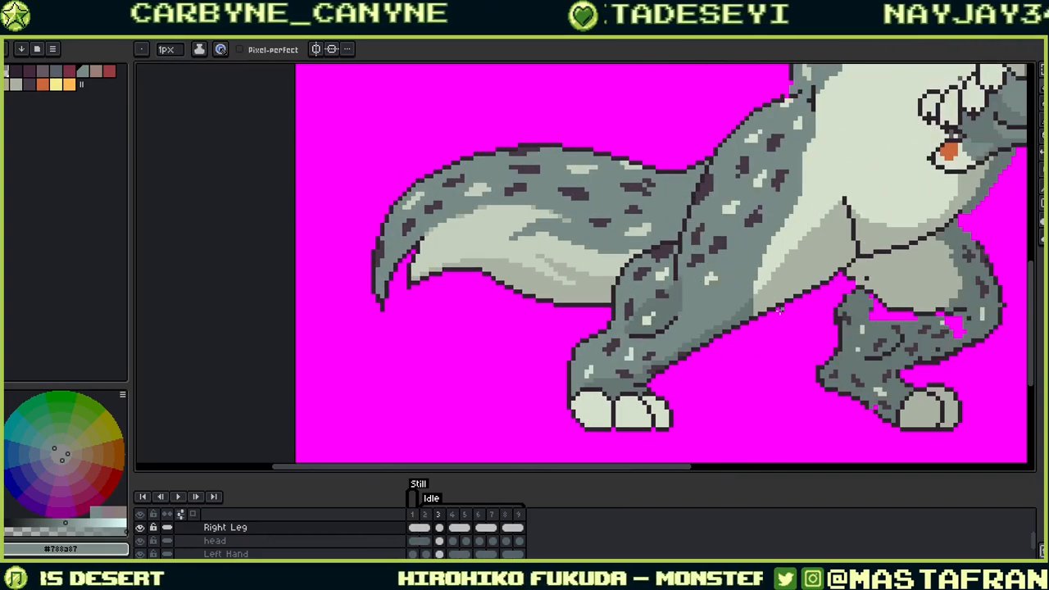
key(Left)
key(Right)
key(Right)
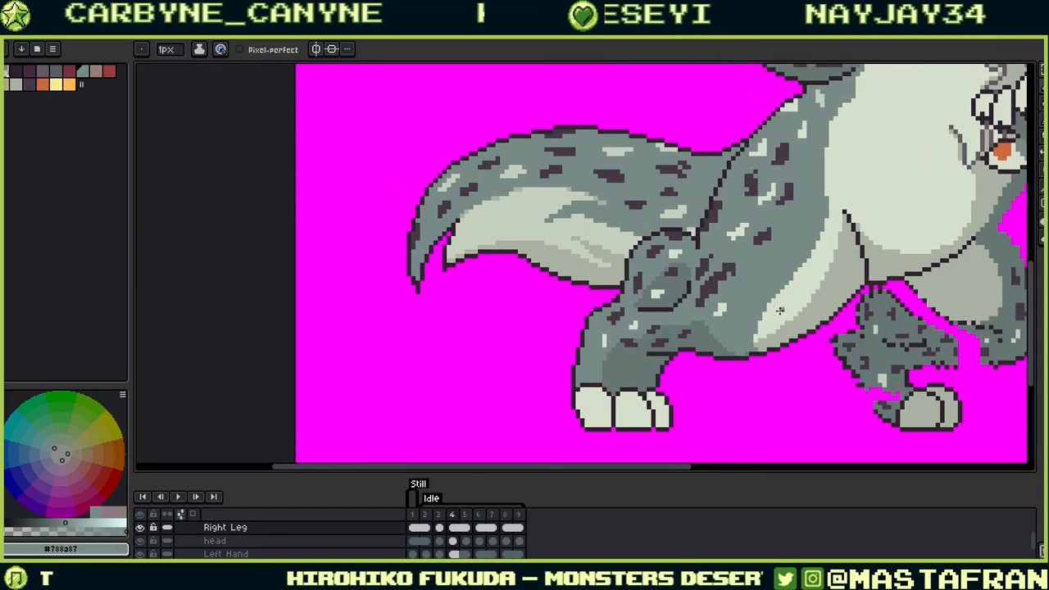
key(Right)
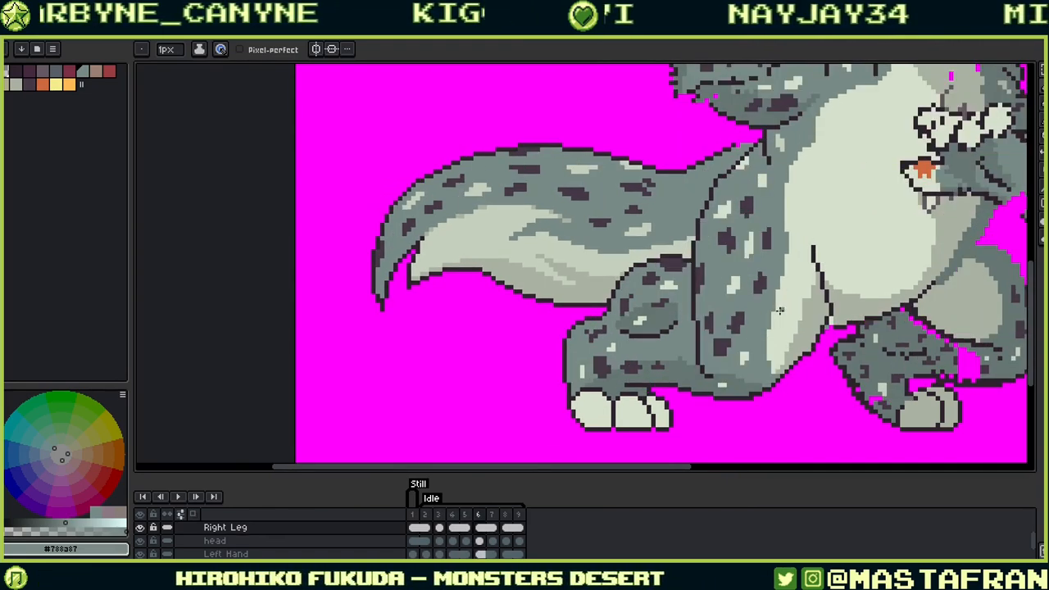
Step: Compare the right leg between frames 7 and 8 by flipping back and forth
key(Right)
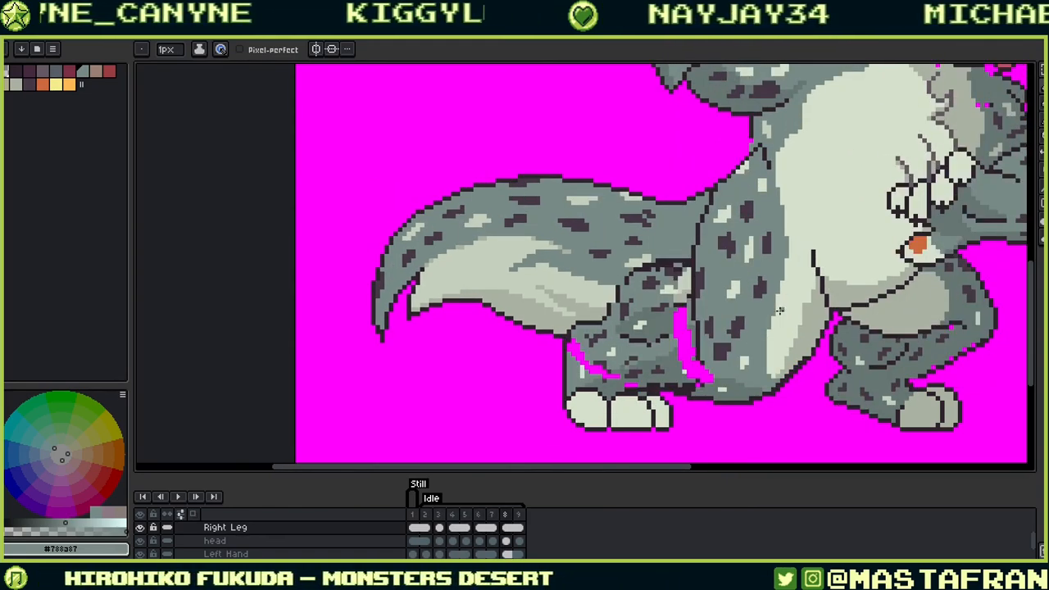
key(Left)
key(Right)
key(Left)
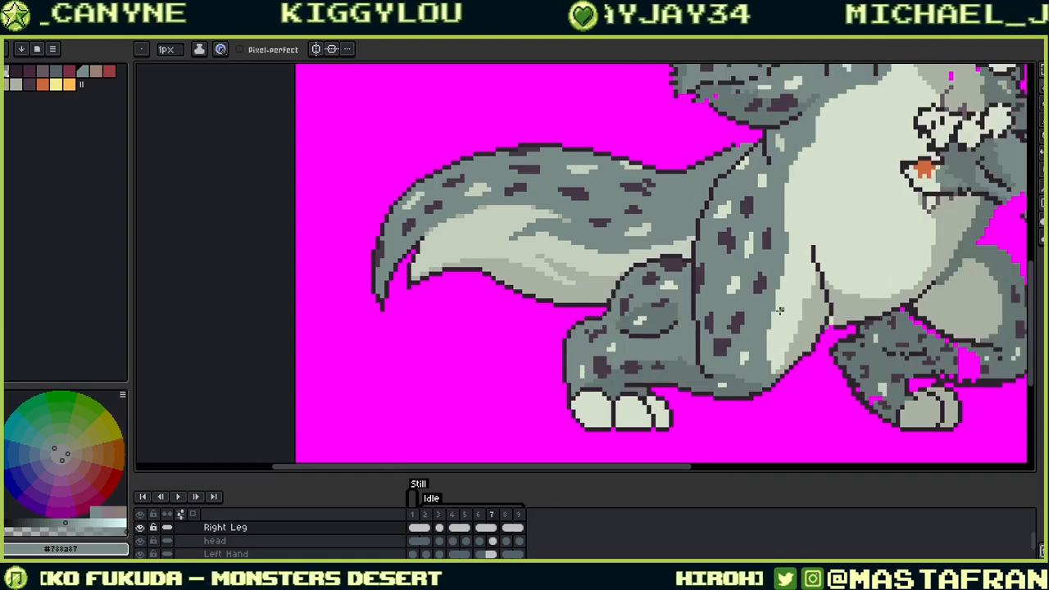
key(Right)
key(Left)
key(Right)
key(Left)
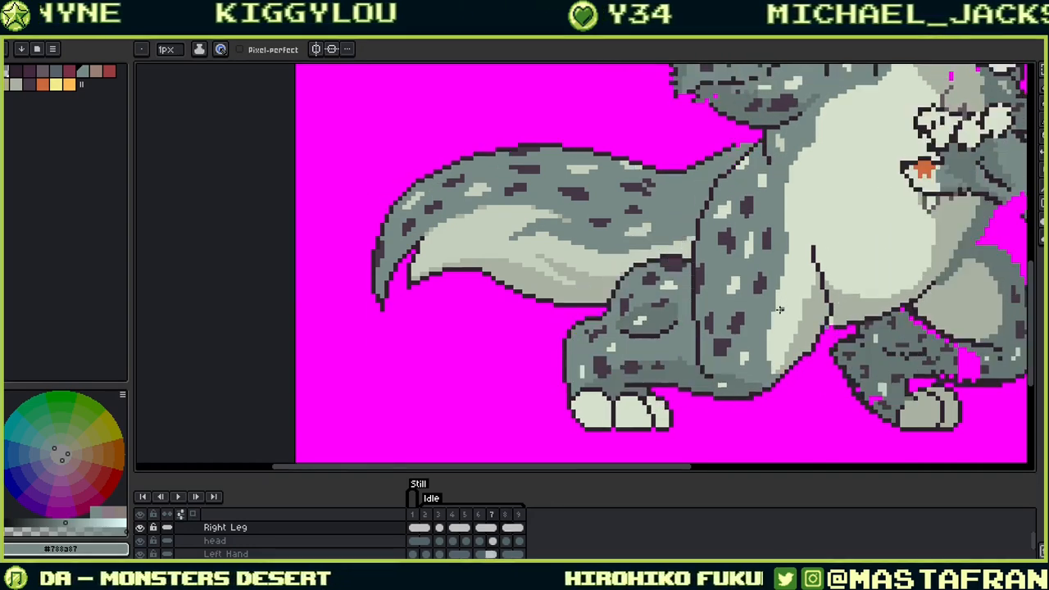
key(Right)
key(Left)
key(Right)
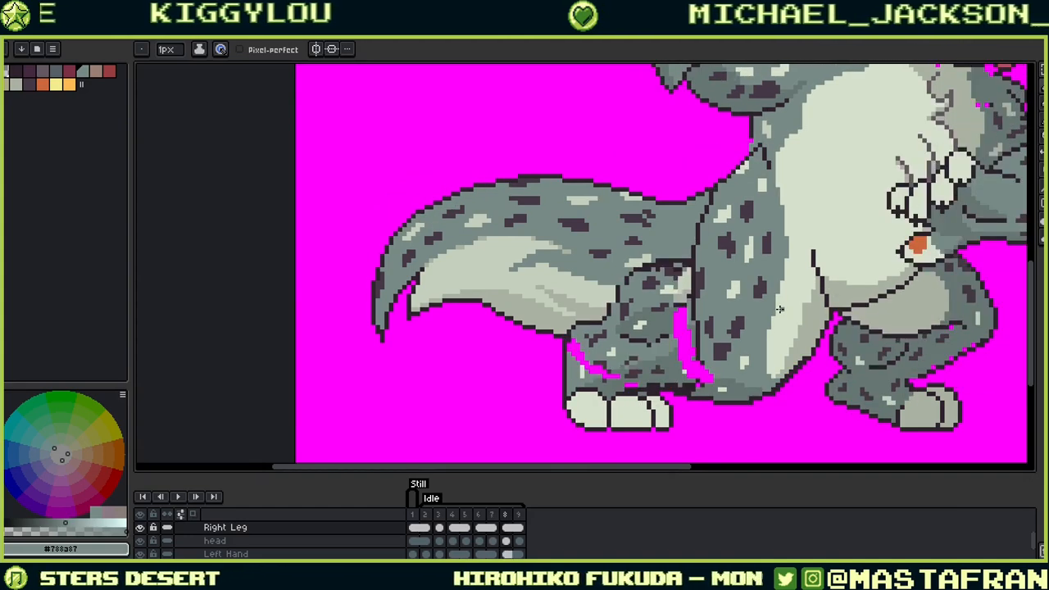
Step: Smooth the thigh's lower outline in frame 8 and fill the fur inside it with #788a87
scroll(779, 309, up, 3)
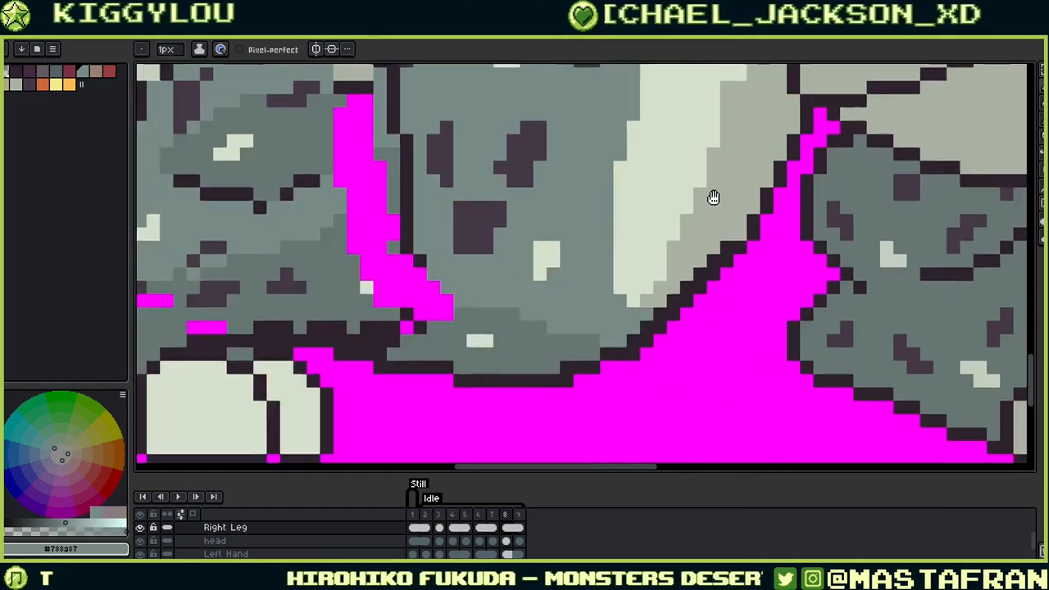
drag(713, 198, 738, 167)
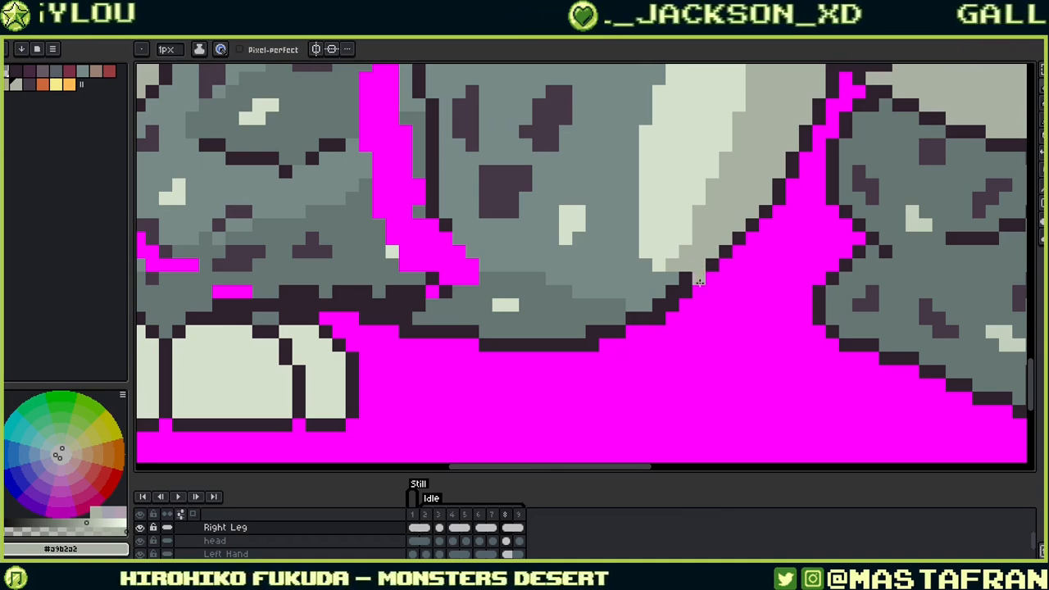
alt+click(686, 305)
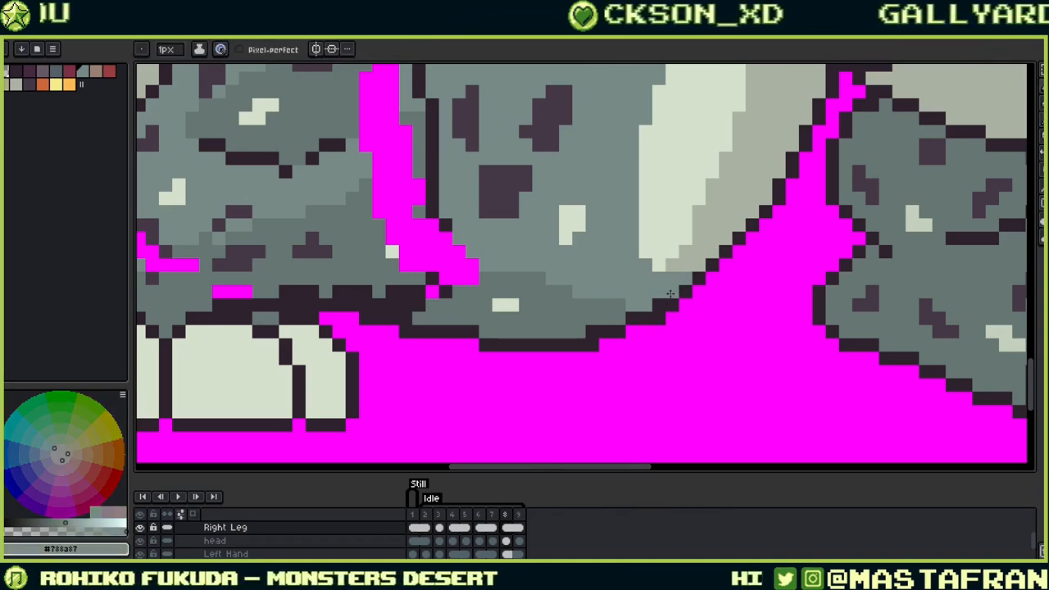
drag(645, 321, 805, 385)
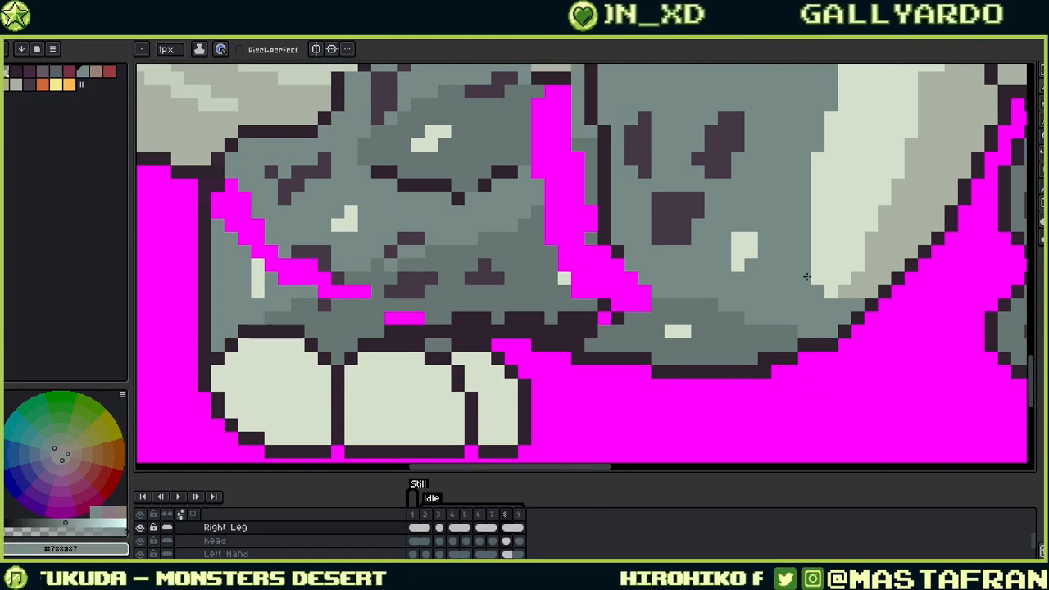
alt+click(767, 353)
drag(660, 321, 772, 378)
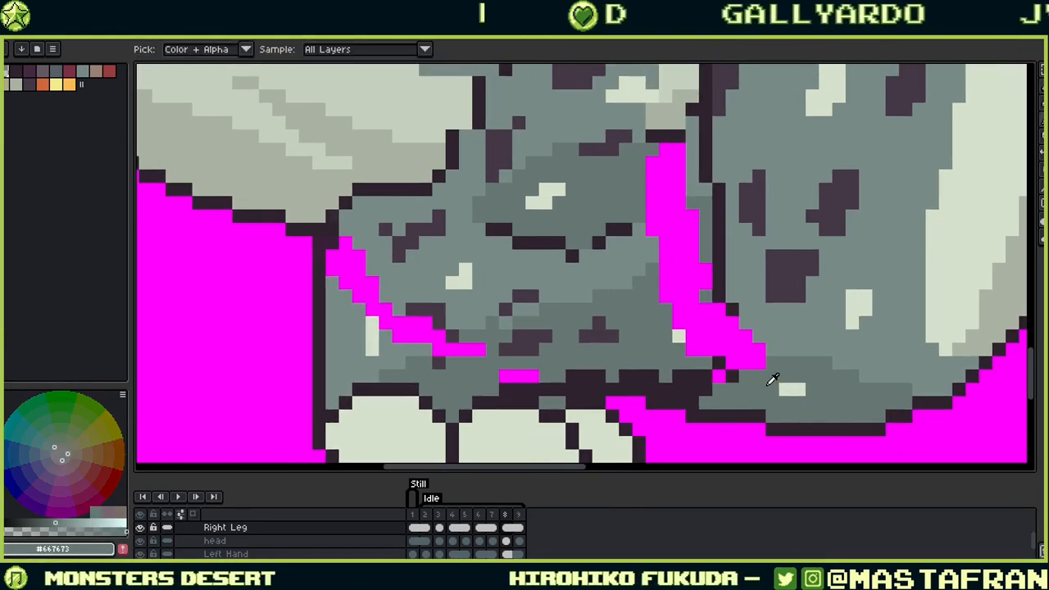
Step: Fill the gap between the calf and thigh in frame 8 with #788a87
alt+click(780, 326)
click(728, 338)
drag(658, 184, 767, 401)
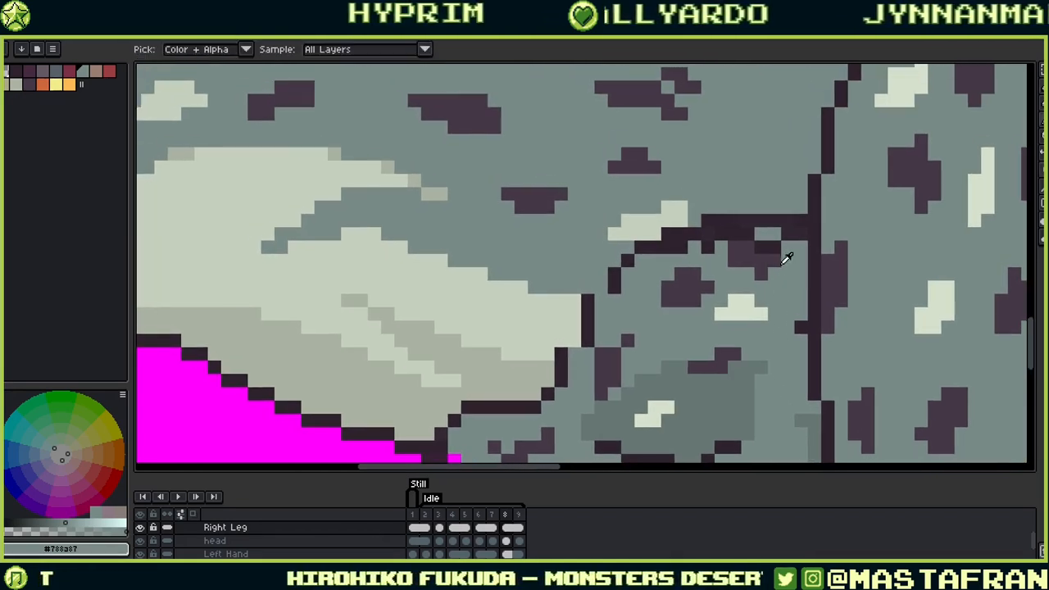
Step: Fill the dark fur tuft under the knee outline in frame 8 with #443846 and clean the stray outline pixels with #788a87
key(b)
mouse_move(789, 238)
mouse_down()
mouse_move(745, 243)
mouse_move(762, 235)
mouse_move(787, 246)
mouse_move(795, 234)
mouse_up()
alt+click(745, 244)
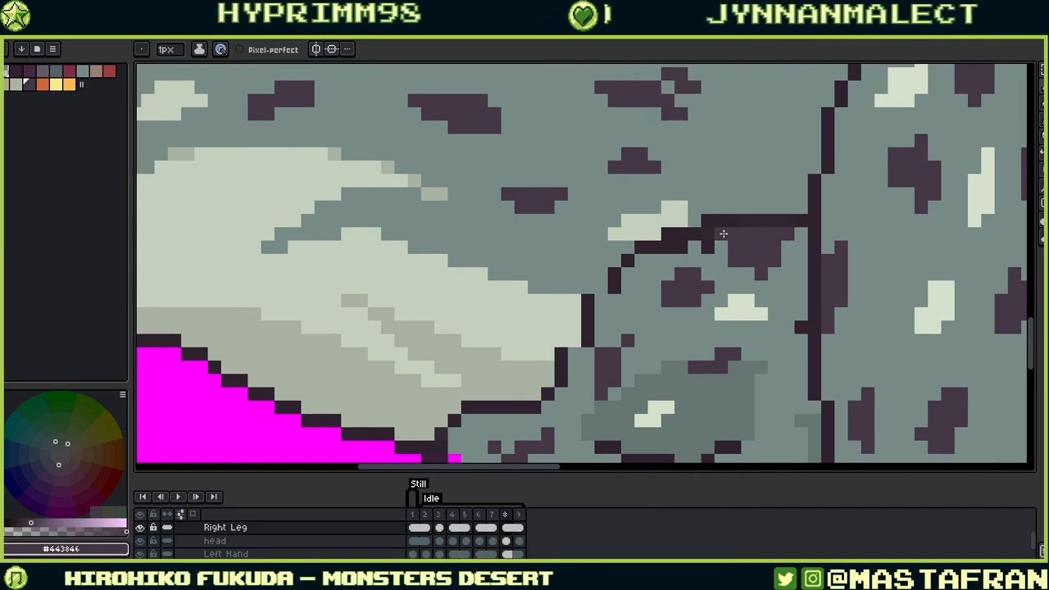
alt+click(713, 279)
drag(713, 279, 817, 333)
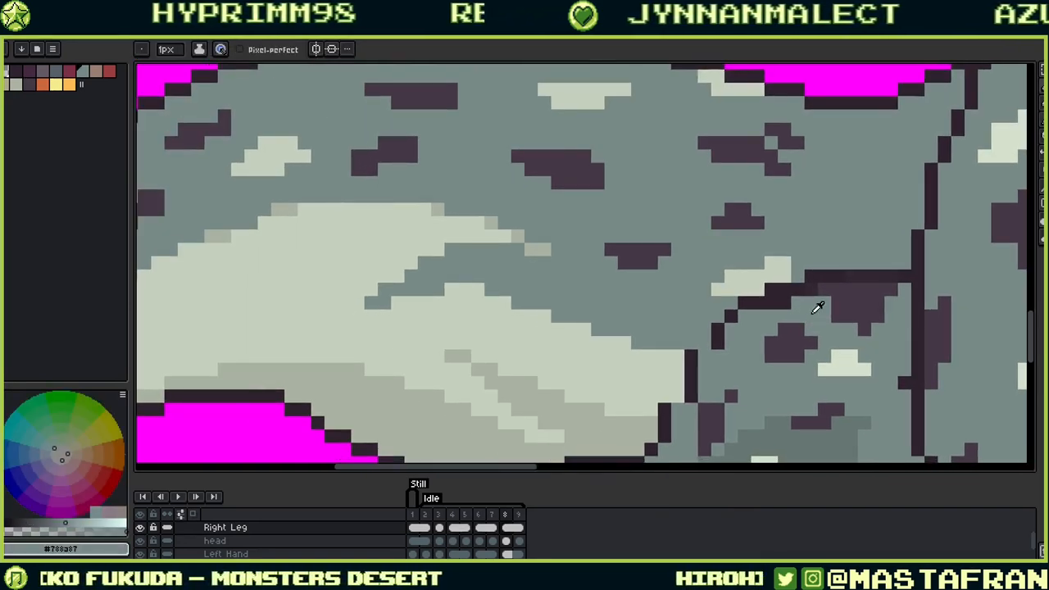
drag(772, 303, 830, 203)
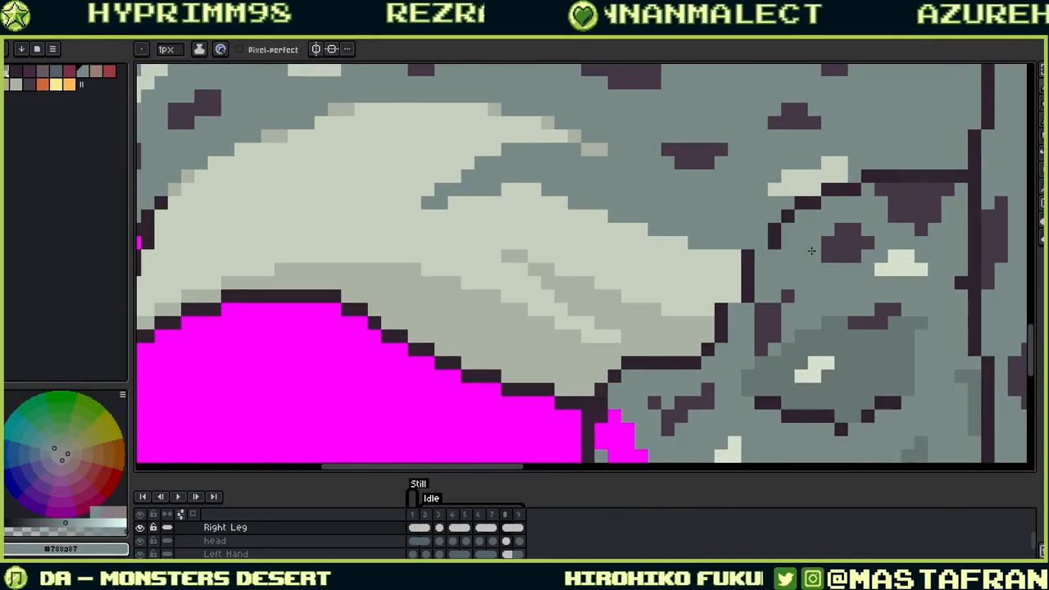
Step: Redraw the curved outline between the belly fur and the right leg in #2e222f, closing its gap and smoothing its steps
alt+click(777, 238)
click(761, 264)
right_click(748, 264)
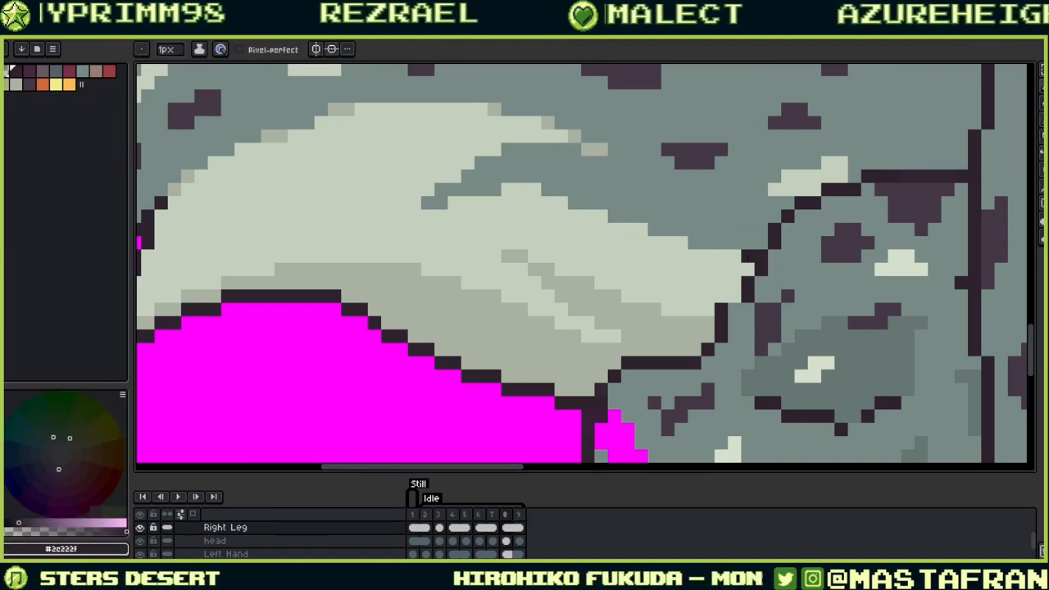
drag(782, 348, 711, 276)
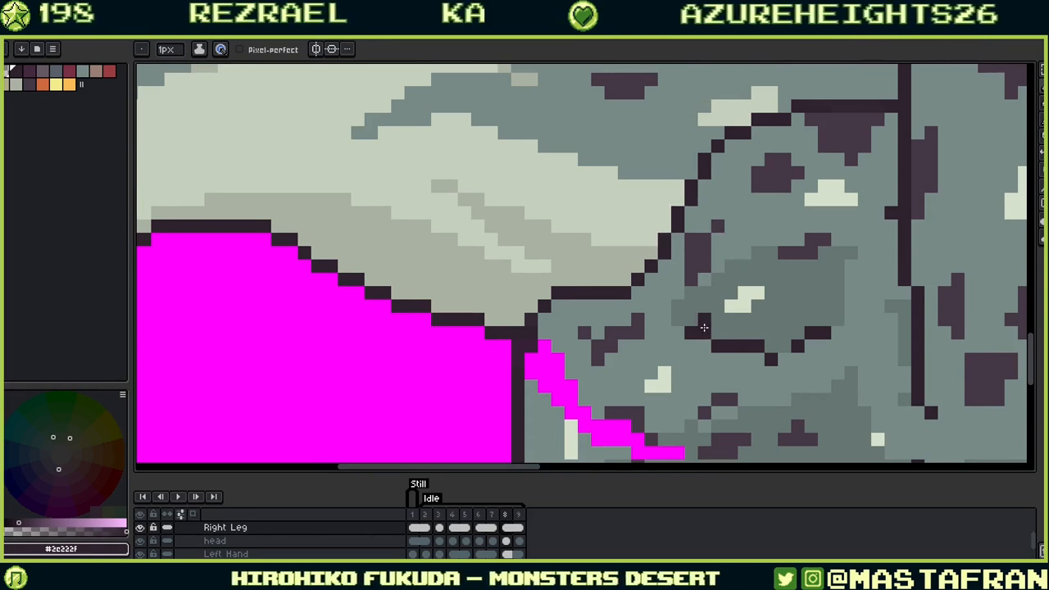
Step: Fill the diagonal magenta gap above the toes with #788a87 and thin the outline corner where the leg meets the belly fur
drag(639, 374, 817, 251)
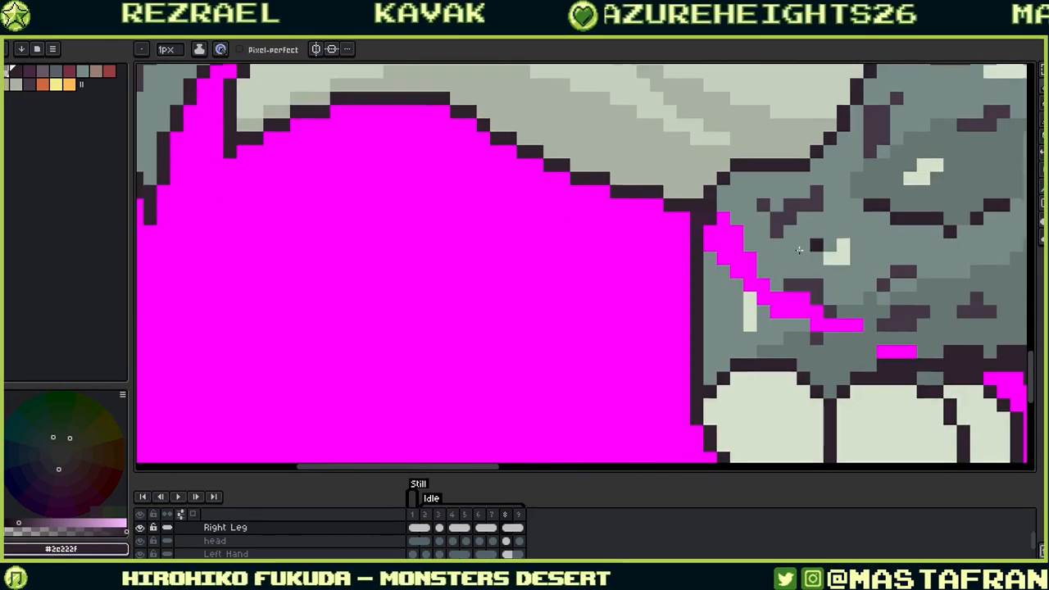
alt+click(752, 191)
key(g)
click(733, 244)
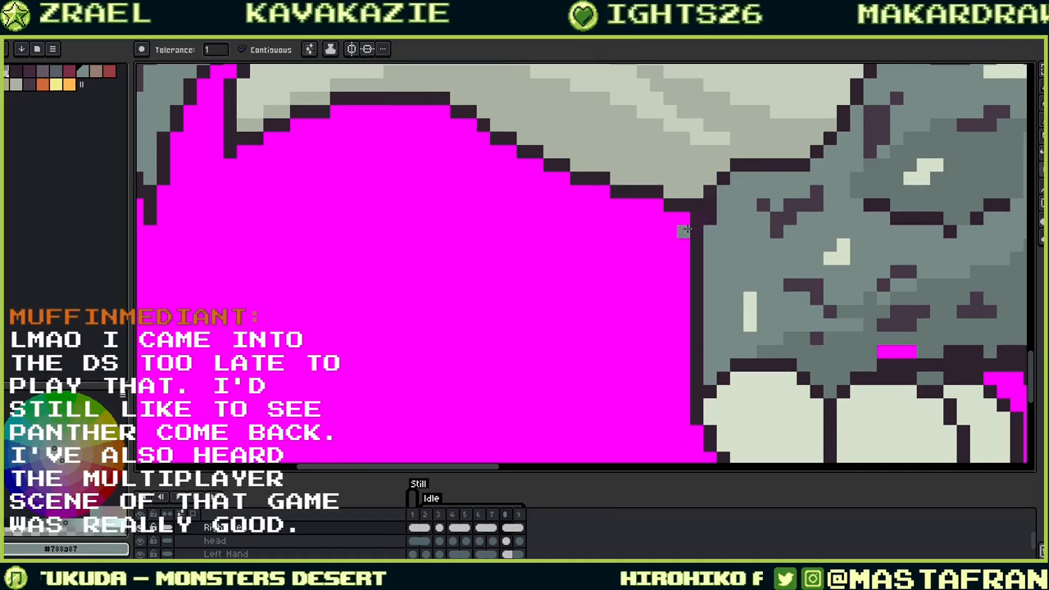
key(b)
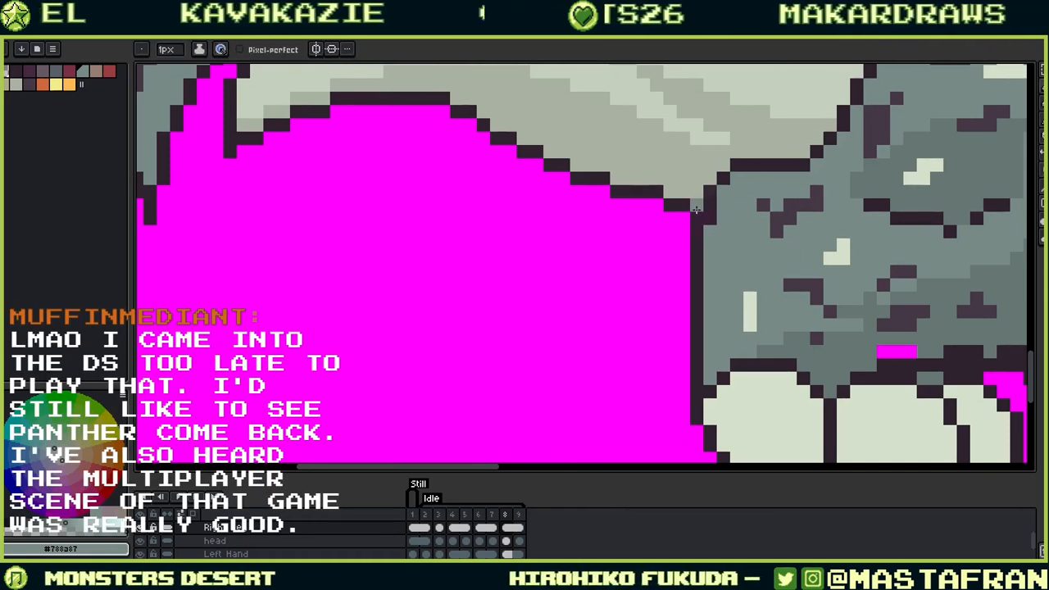
scroll(847, 280, up, 3)
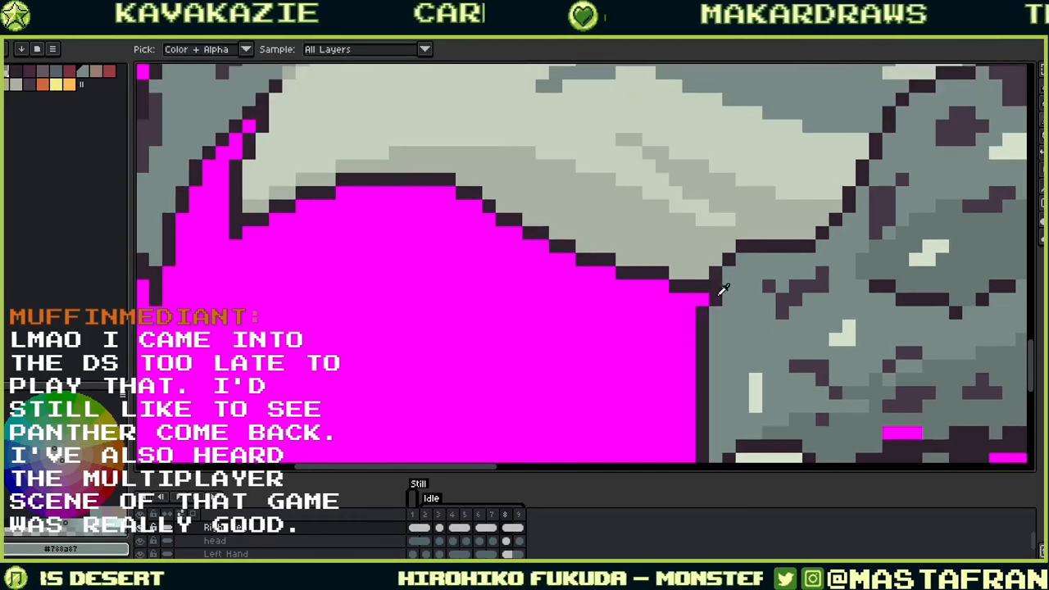
alt+click(721, 289)
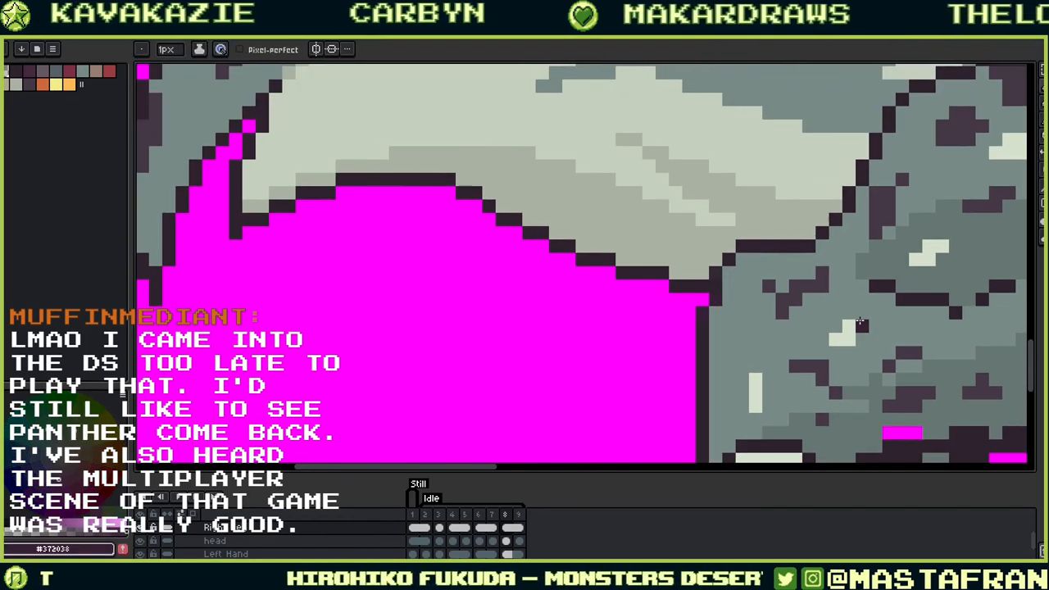
drag(865, 357, 703, 207)
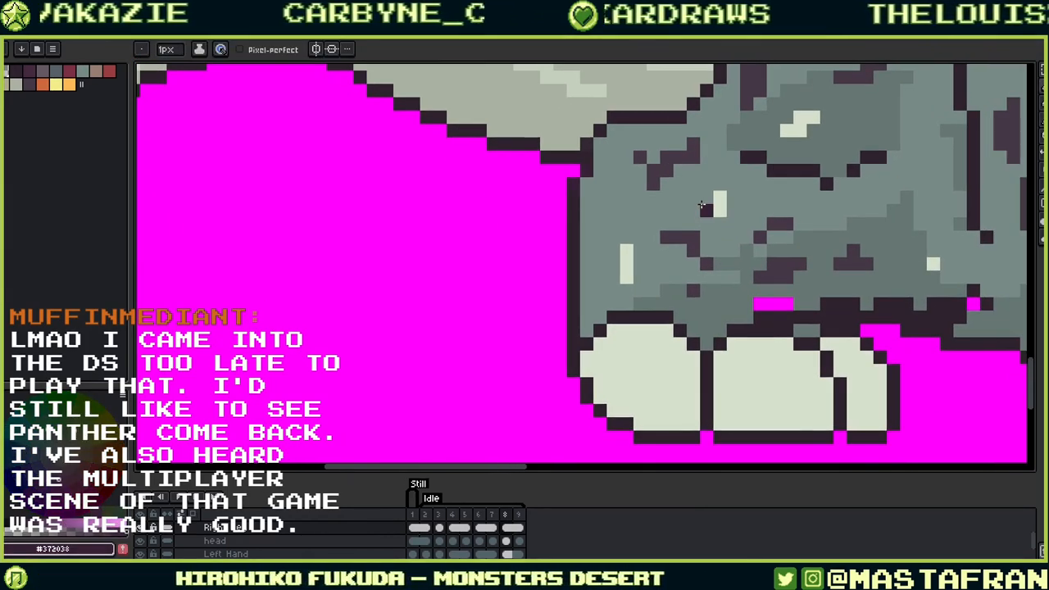
Step: Fill the small gap above the middle toe with #667673 and the single hole near the heel with #2e222f
alt+click(796, 292)
drag(790, 304, 759, 305)
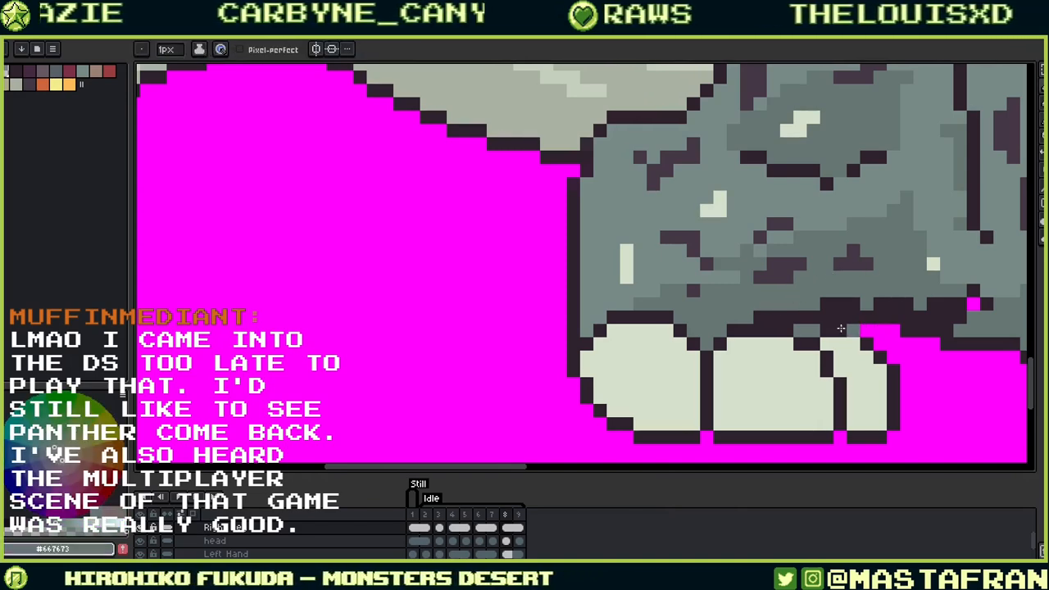
scroll(840, 328, right, 5)
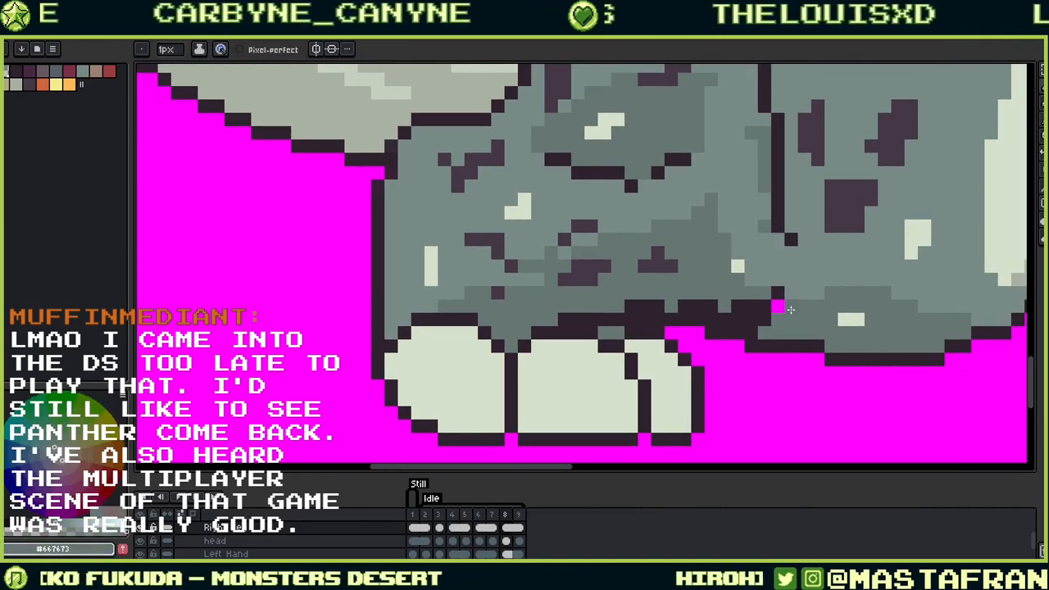
alt+click(789, 304)
click(777, 306)
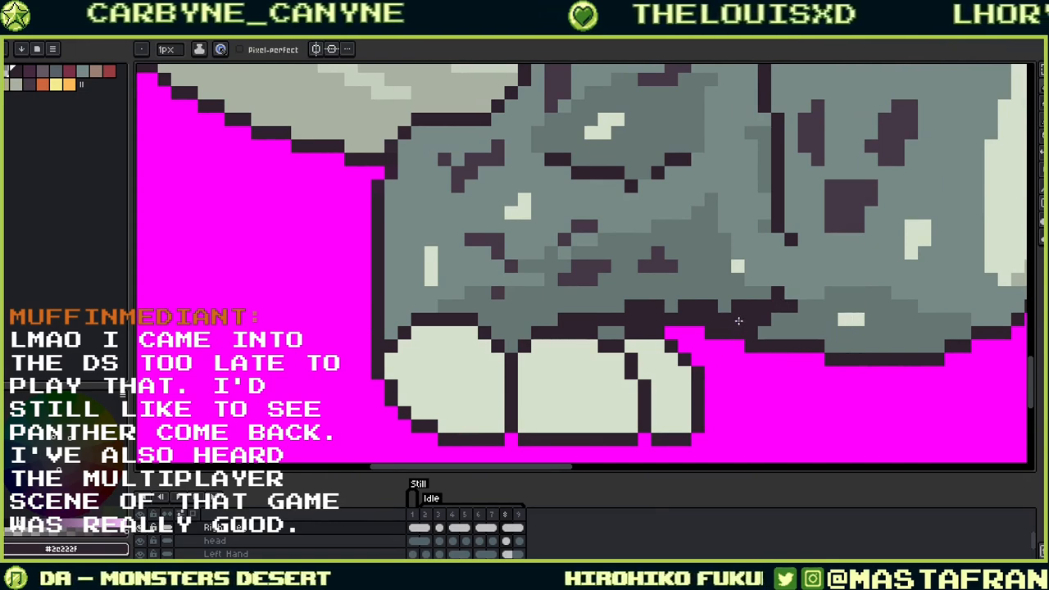
Step: Replace the thick dark band between the toes and the heel with #667673 shading, leaving only the foot's lower outline
scroll(785, 357, up, 1)
scroll(784, 358, right, 1)
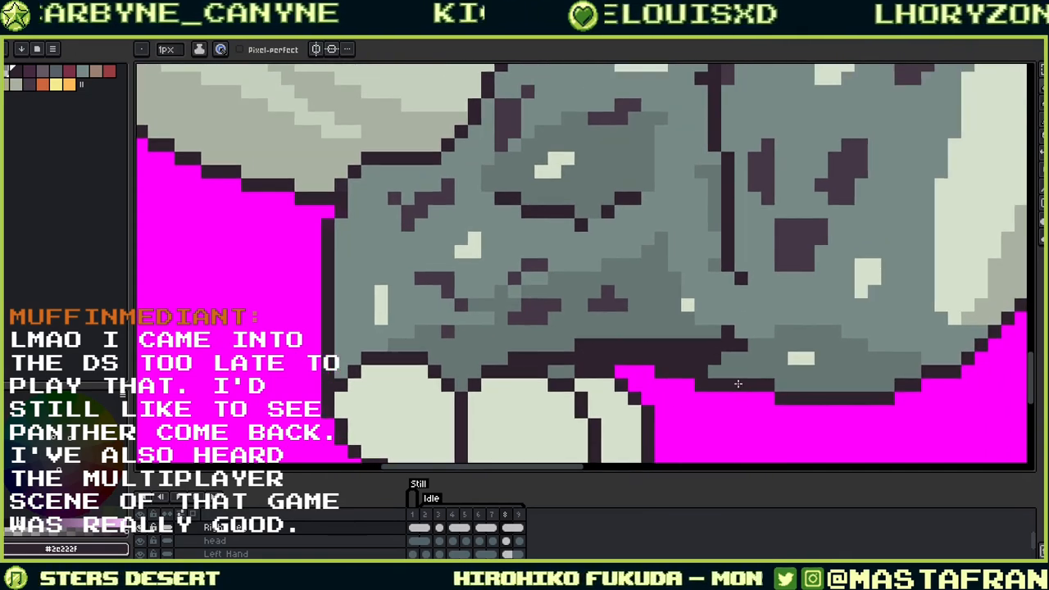
alt+click(732, 355)
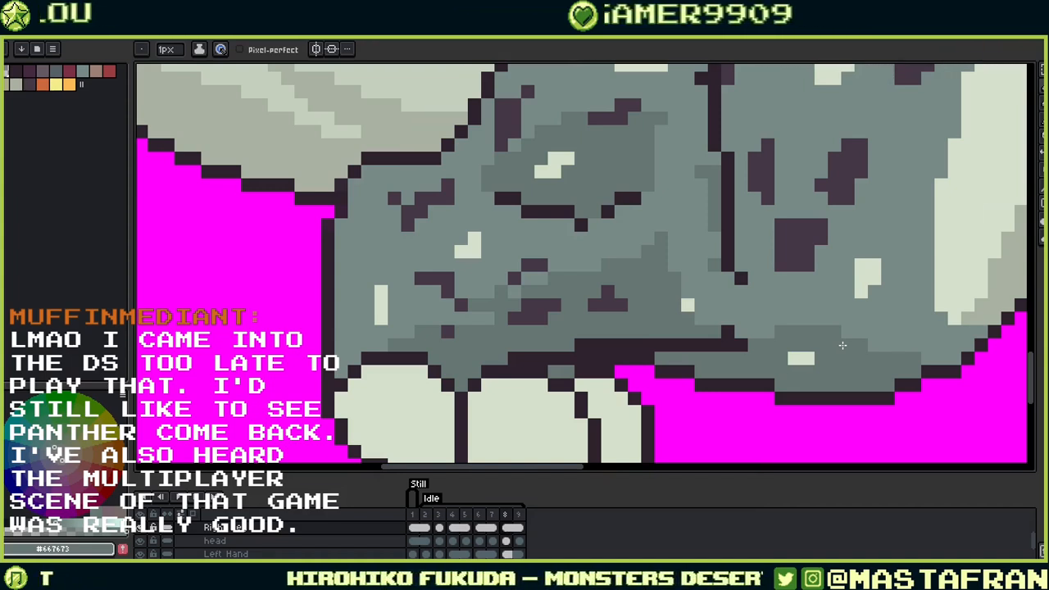
alt+click(710, 343)
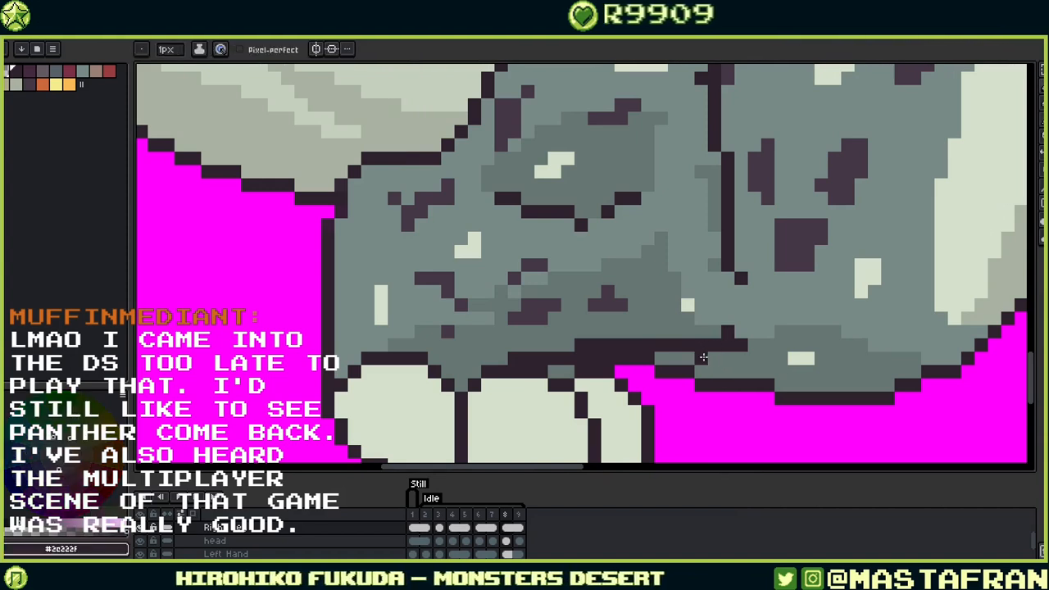
drag(702, 358, 785, 357)
alt+click(771, 347)
click(701, 345)
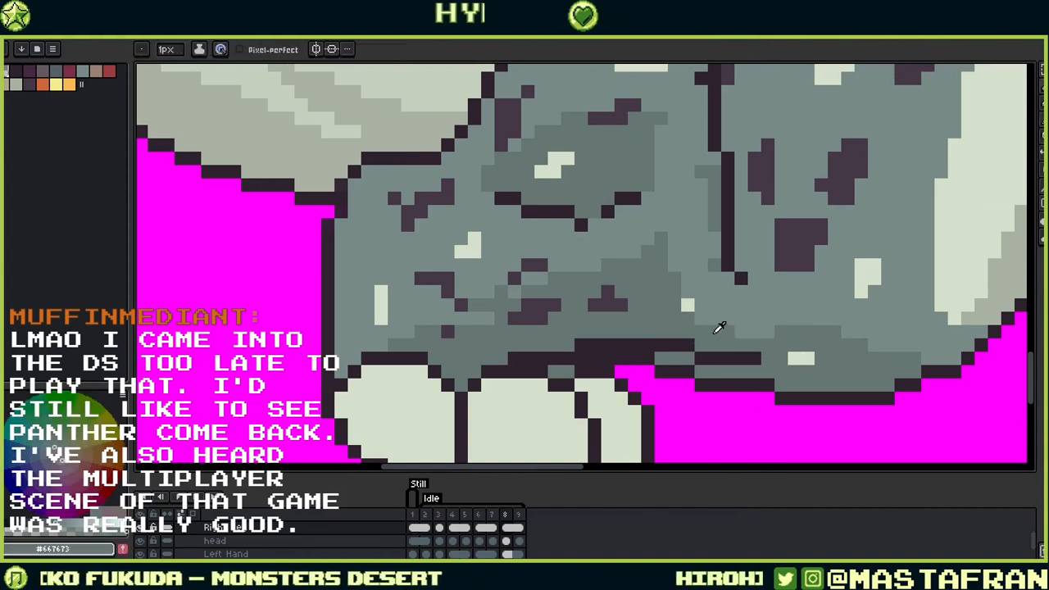
key(alt)
mouse_move(741, 358)
mouse_down()
mouse_move(584, 346)
mouse_move(742, 363)
mouse_up()
Step: Draw a thin #2e222f crease above the middle toe and paint the dark band beneath it with #667673
alt+click(642, 344)
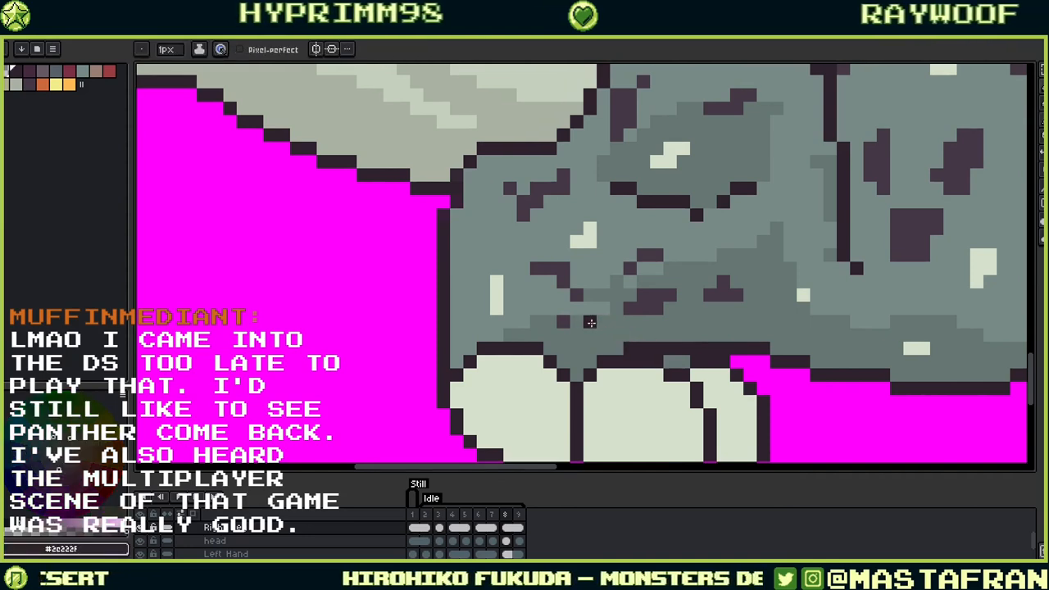
mouse_move(590, 322)
mouse_down()
mouse_move(688, 348)
mouse_move(654, 365)
mouse_move(631, 346)
mouse_move(733, 373)
mouse_move(673, 367)
mouse_move(675, 335)
mouse_up()
alt+click(675, 361)
alt+click(668, 350)
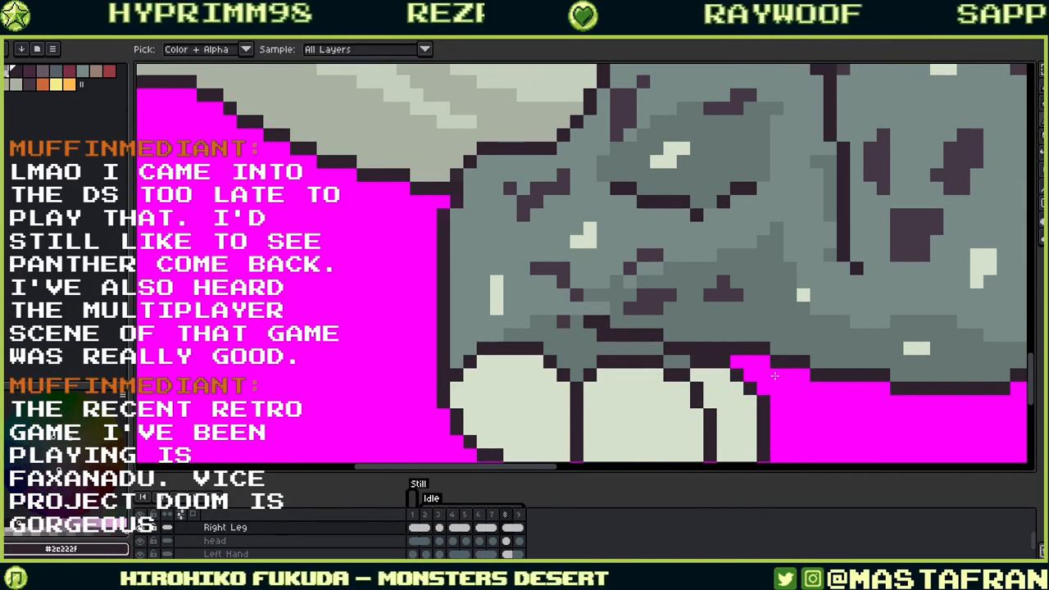
alt+click(682, 358)
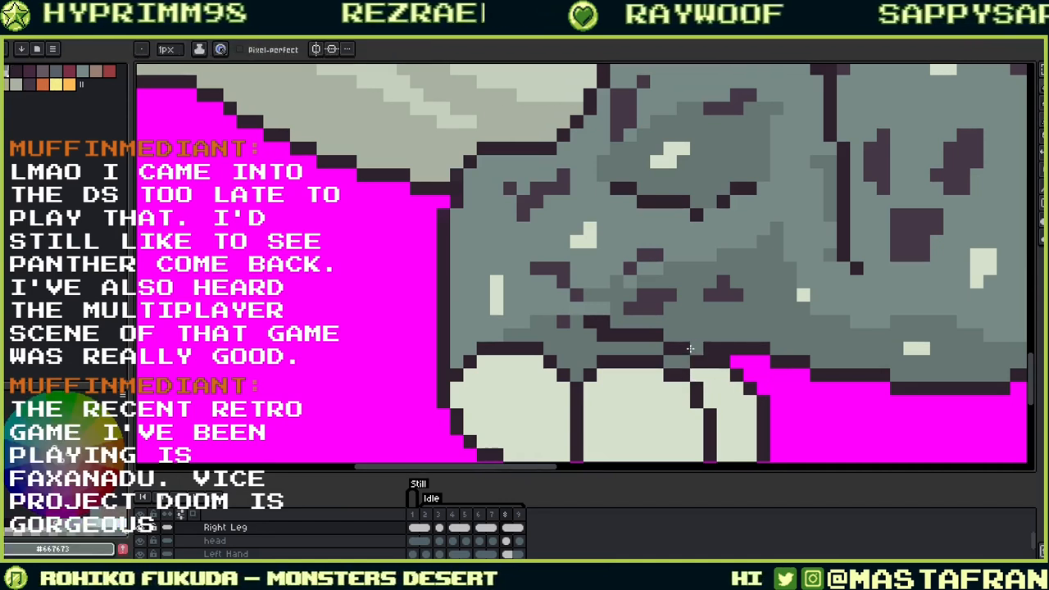
mouse_move(684, 348)
mouse_down()
mouse_move(670, 349)
mouse_move(689, 335)
mouse_move(729, 335)
mouse_up()
Step: Clean up the crease above the toes and extend its front end up to the dark fur spot in #2e222f
alt+click(651, 336)
scroll(792, 358, right, 3)
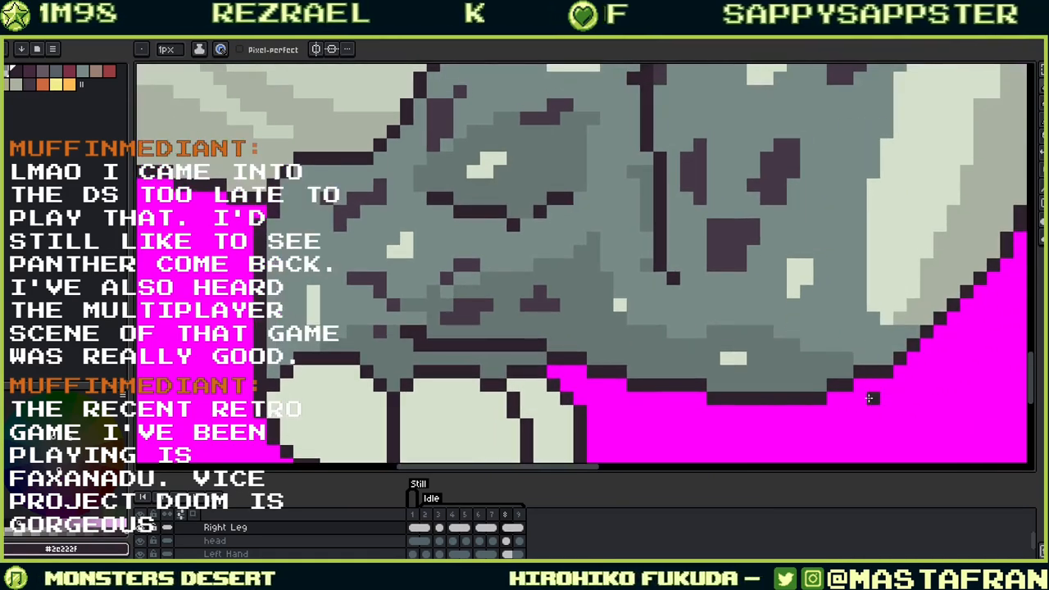
scroll(537, 326, left, 4)
alt+click(652, 362)
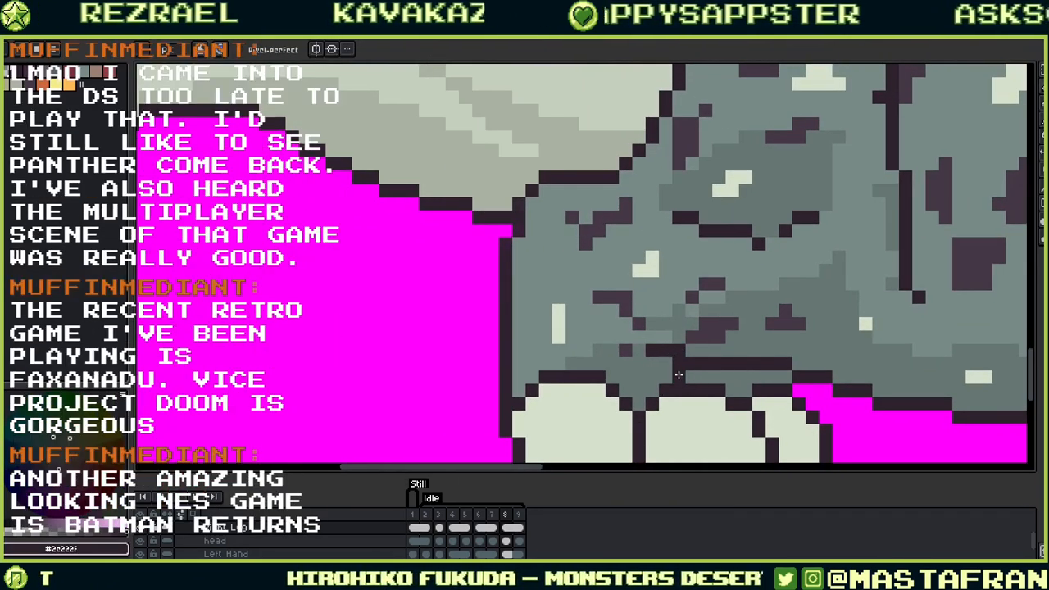
alt+click(648, 352)
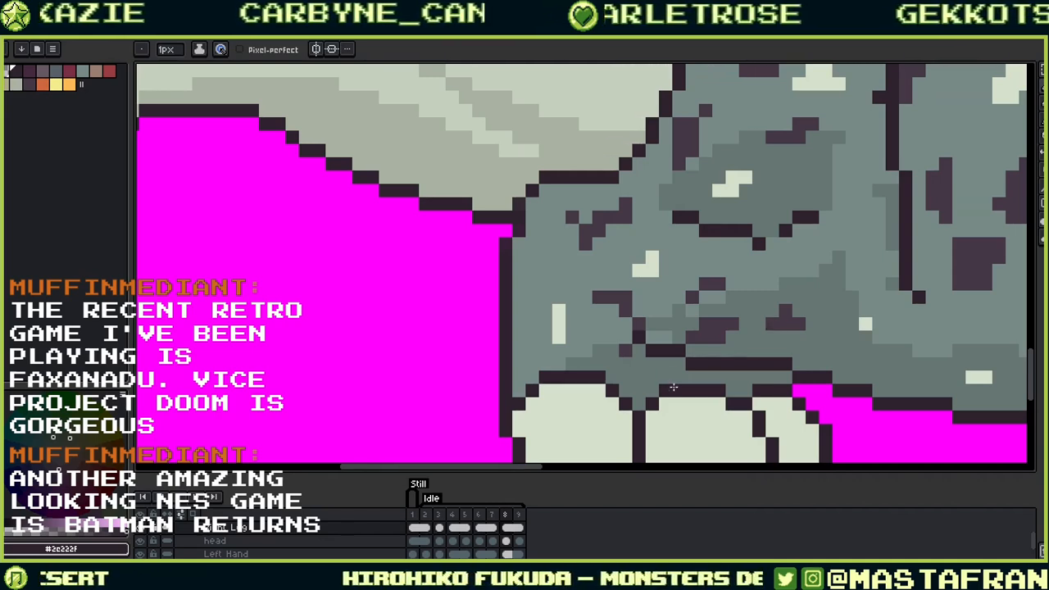
Step: Adjust the paw shading beside the crease with #667673 and enlarge the adjoining dark fur spot with #443846
alt+click(660, 334)
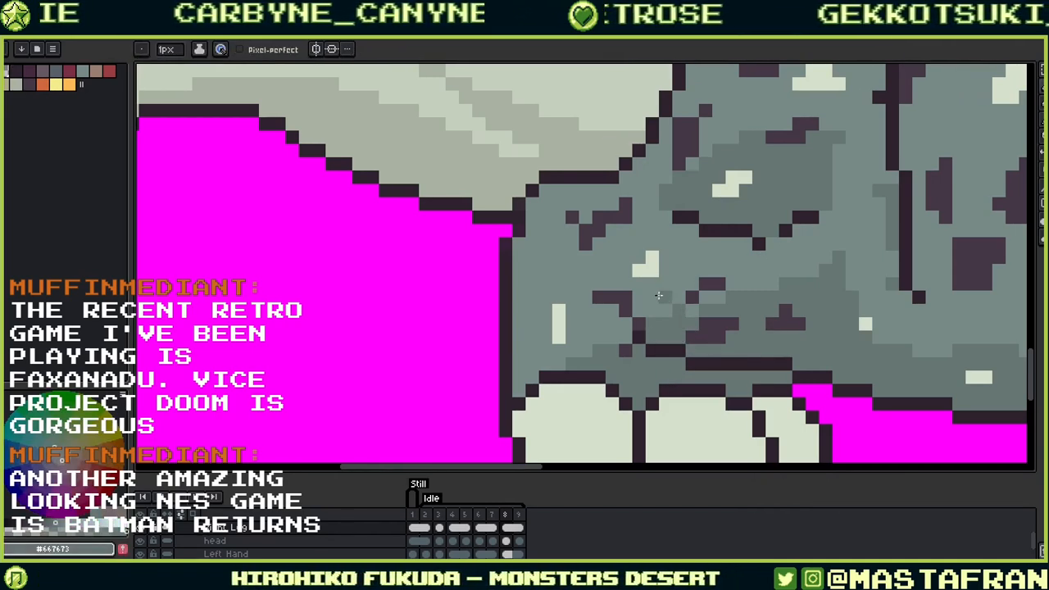
alt+click(642, 311)
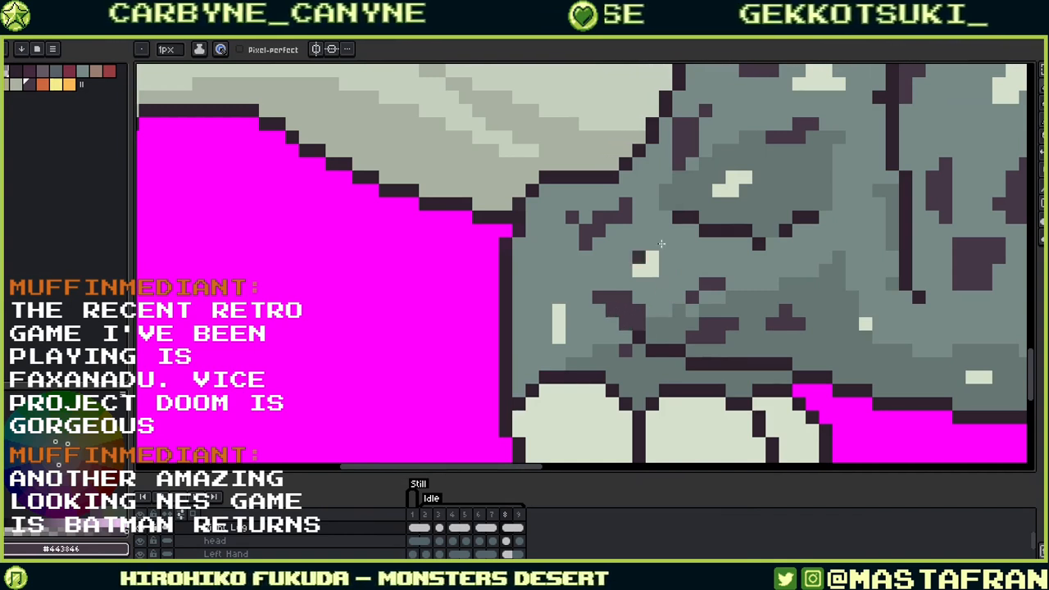
alt+click(672, 305)
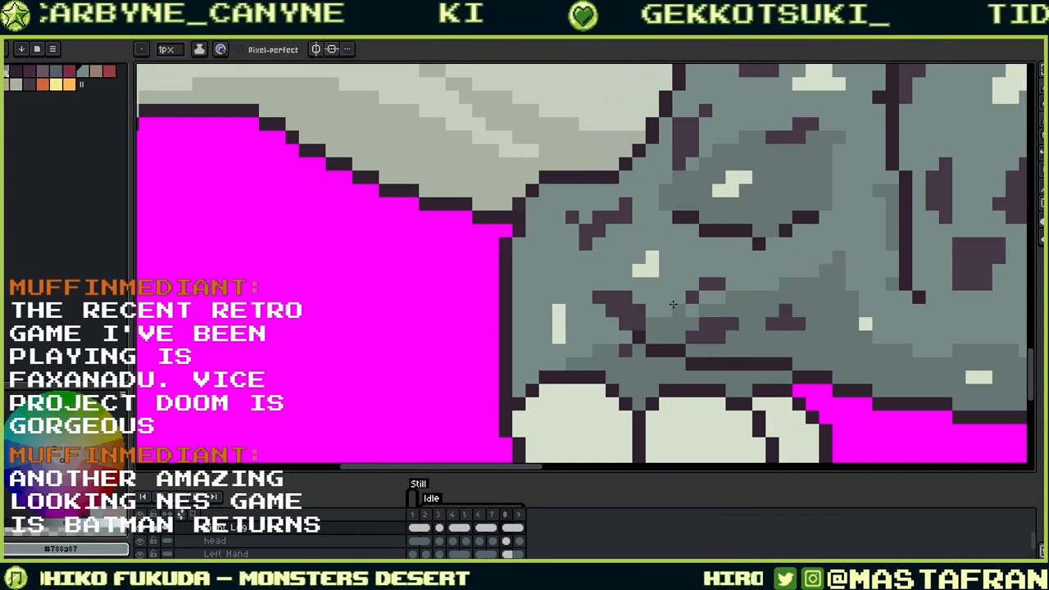
Step: Trim the spike off the paw shadow and paint over the shadow strip beside the leg's vertical outline with #788a87
alt+click(848, 229)
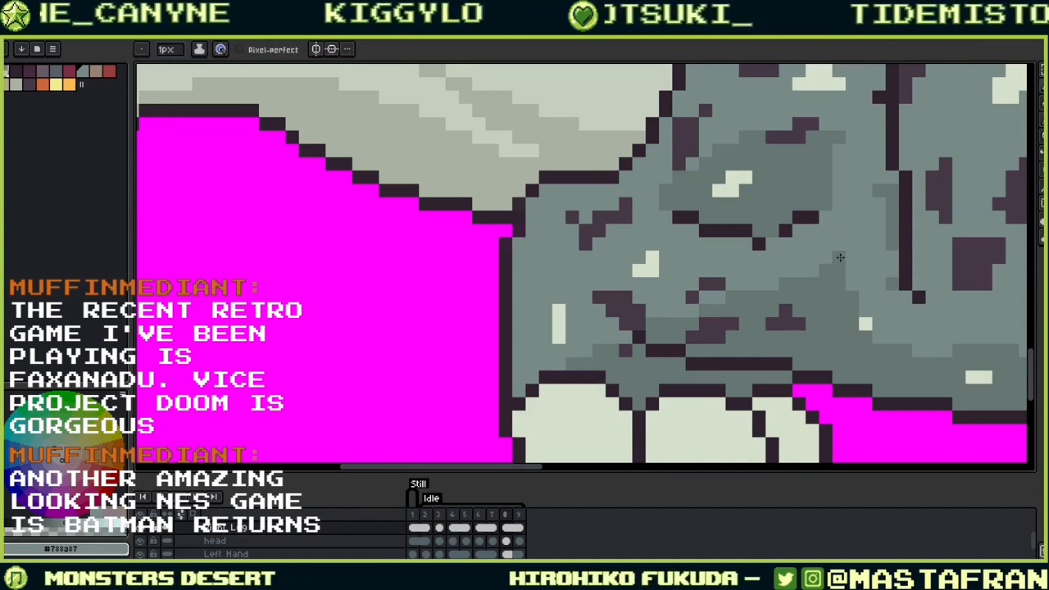
alt+click(857, 254)
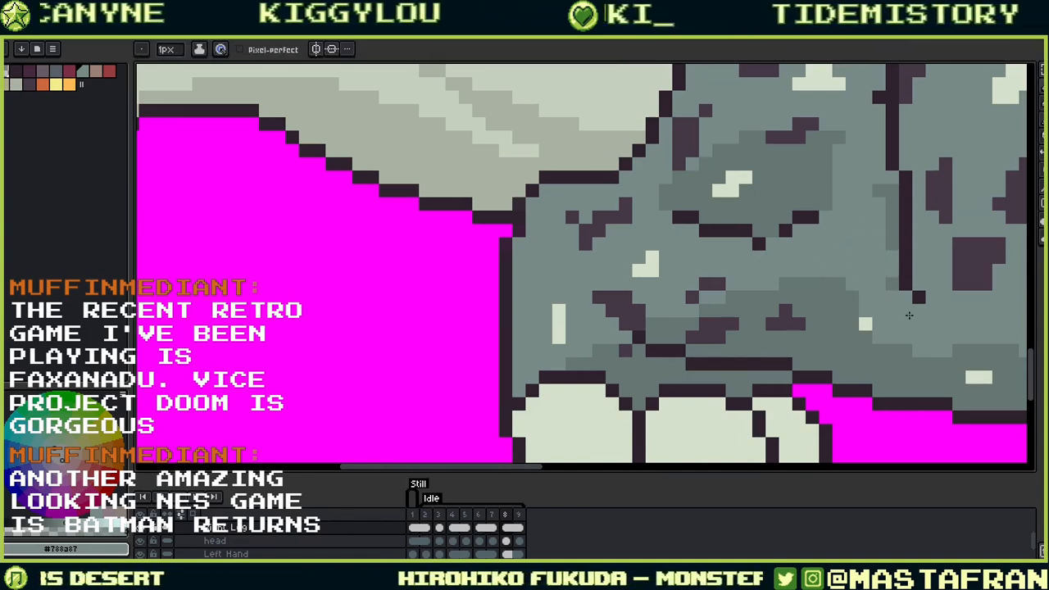
drag(909, 316, 773, 331)
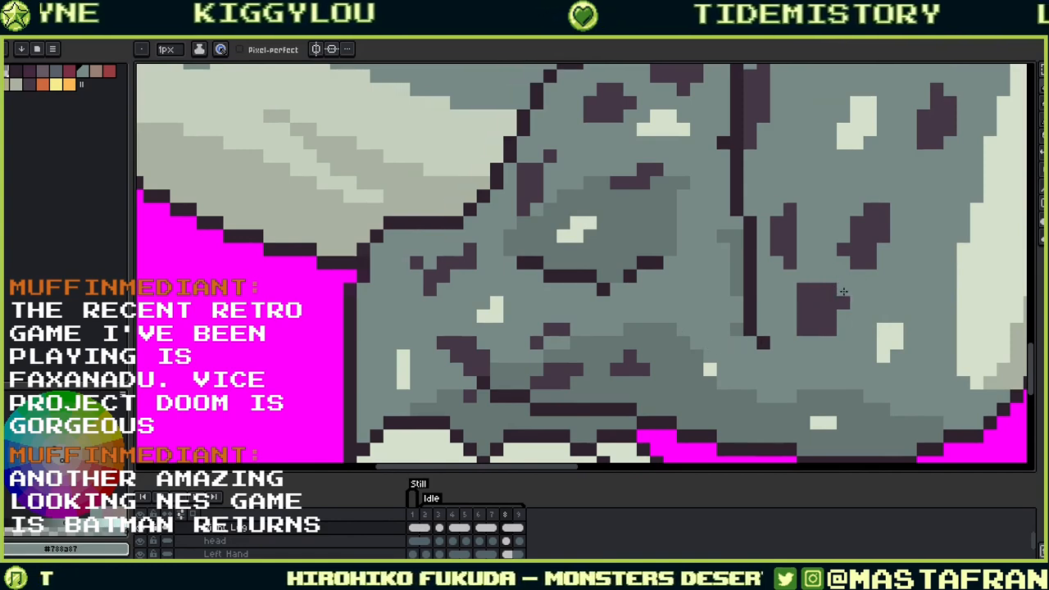
drag(735, 326, 736, 231)
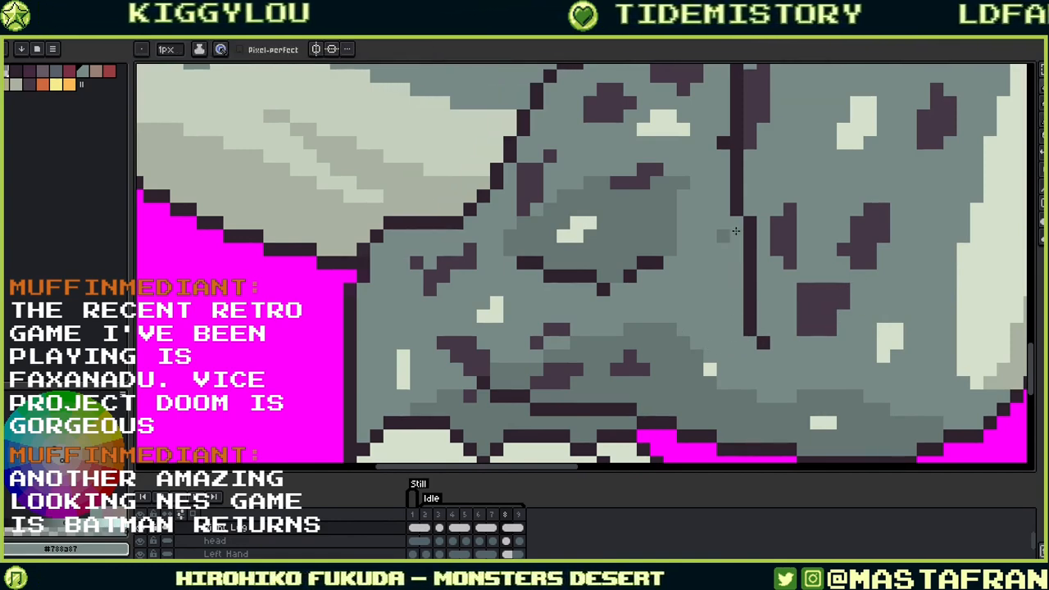
scroll(762, 299, up, 5)
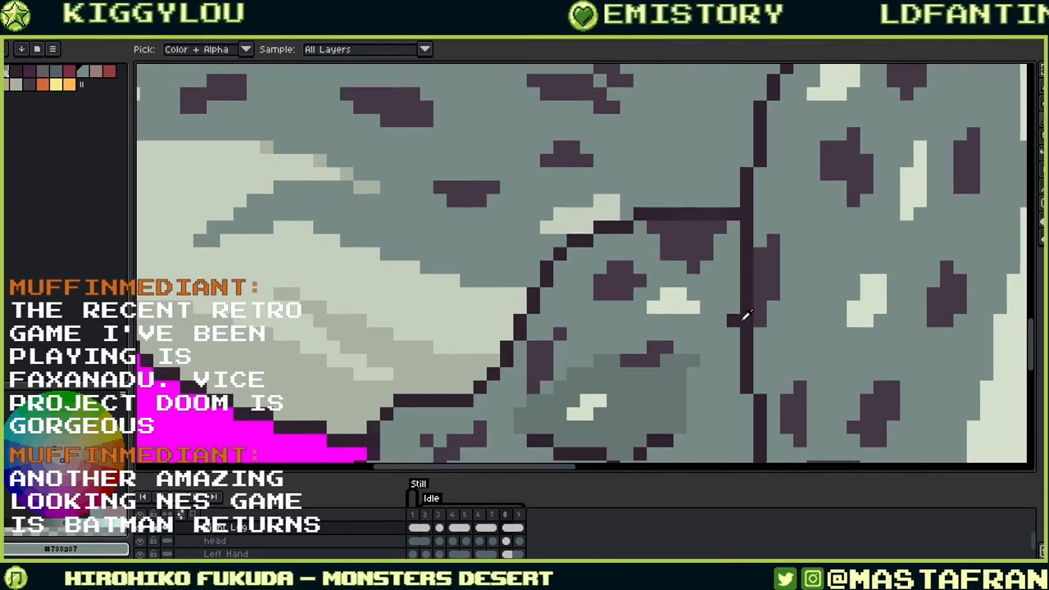
alt+click(735, 317)
drag(734, 240, 733, 378)
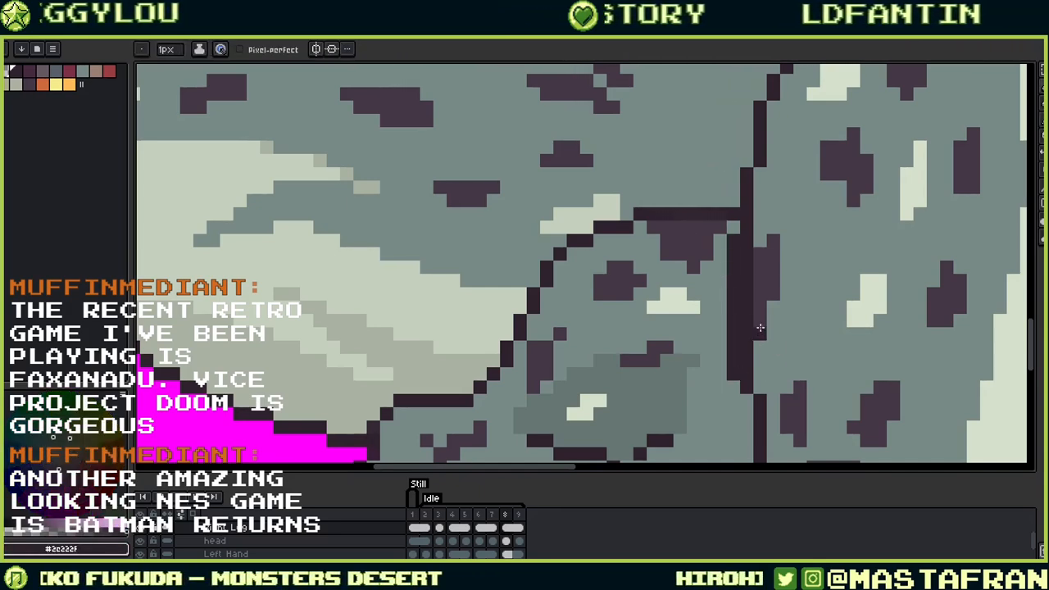
key(ctrl+z)
Step: Paint over the stray outline pixel beside the leg's vertical outline with #788a87
alt+click(732, 305)
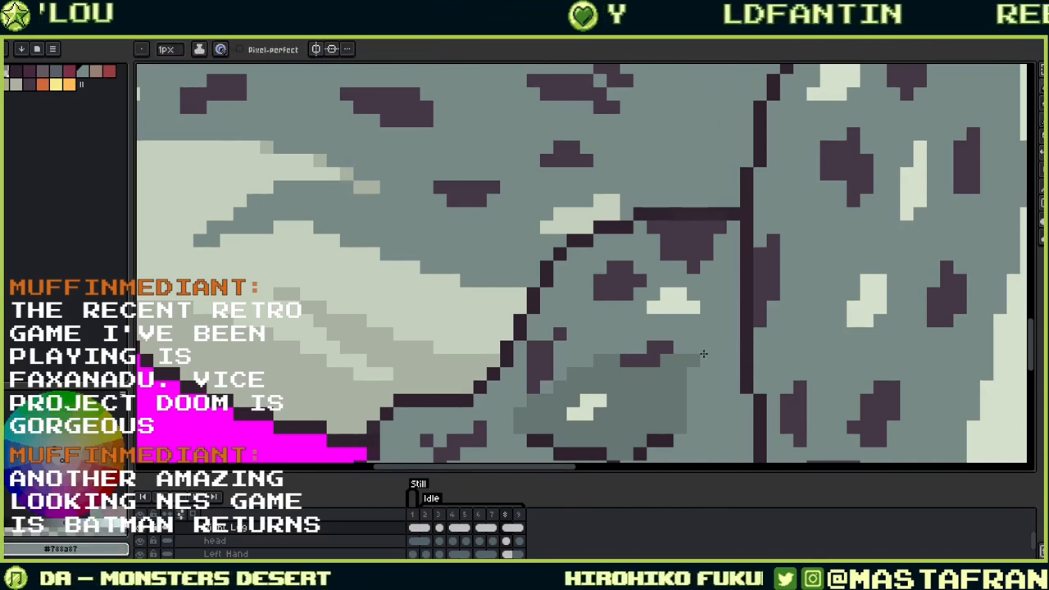
drag(688, 421, 771, 307)
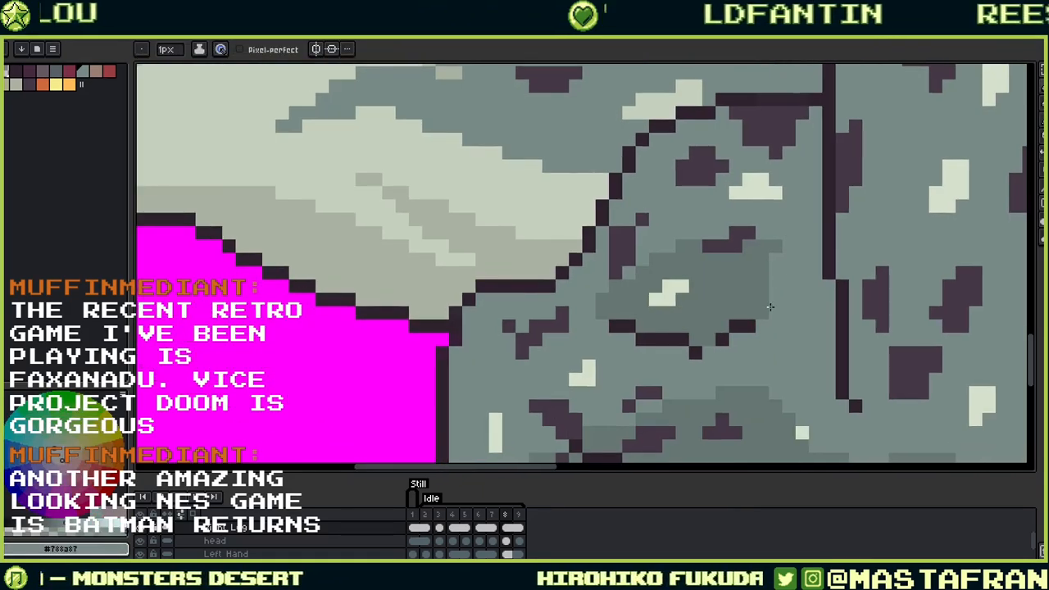
Step: Remove the dip in the outline under the shaded fur patch on the right leg and extend both ends upward in #2e222f
click(705, 349)
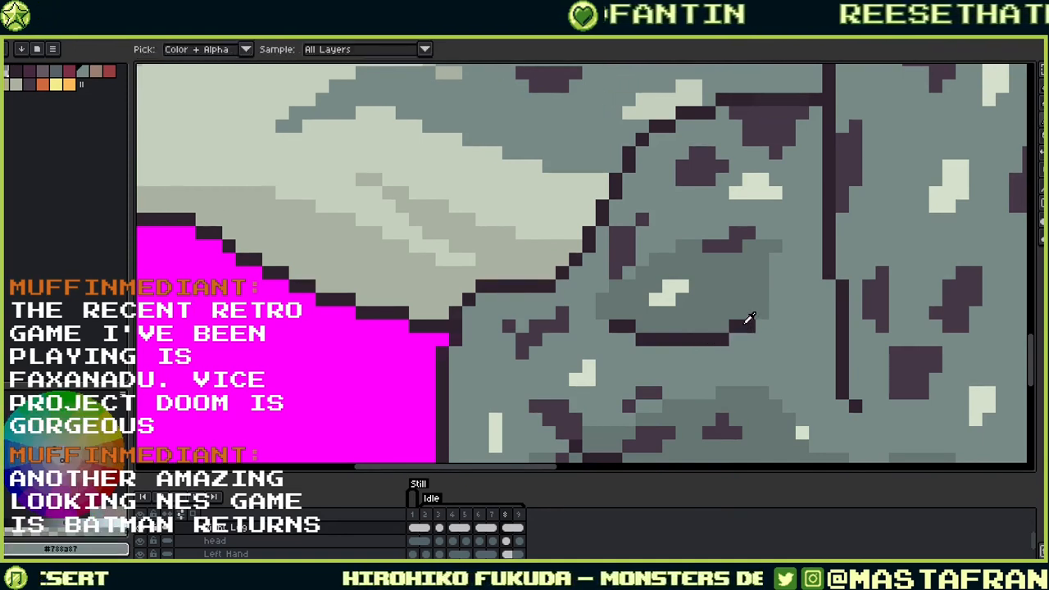
alt+click(748, 326)
click(762, 312)
click(775, 299)
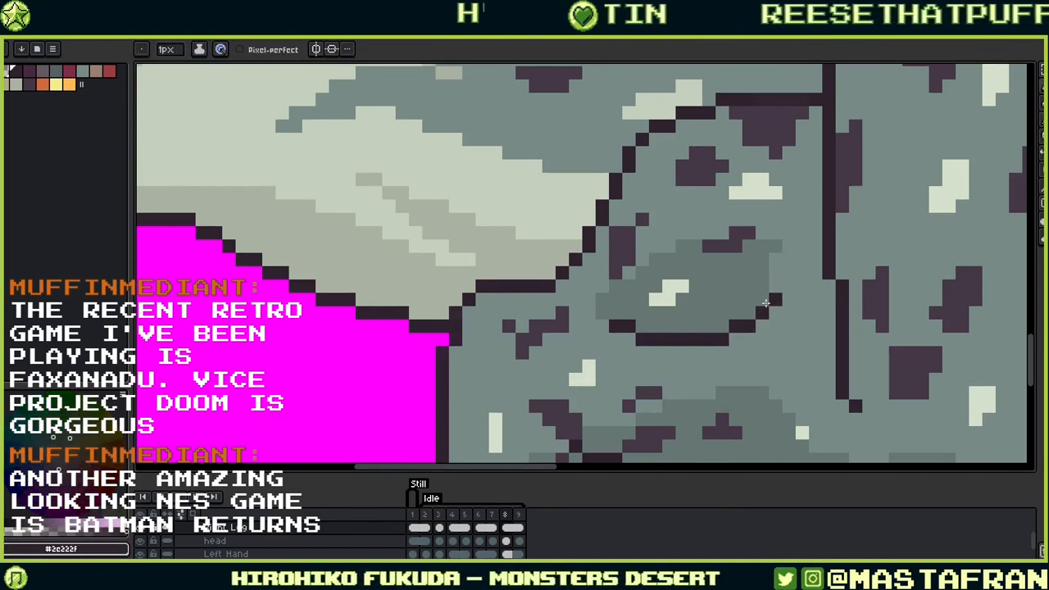
click(602, 312)
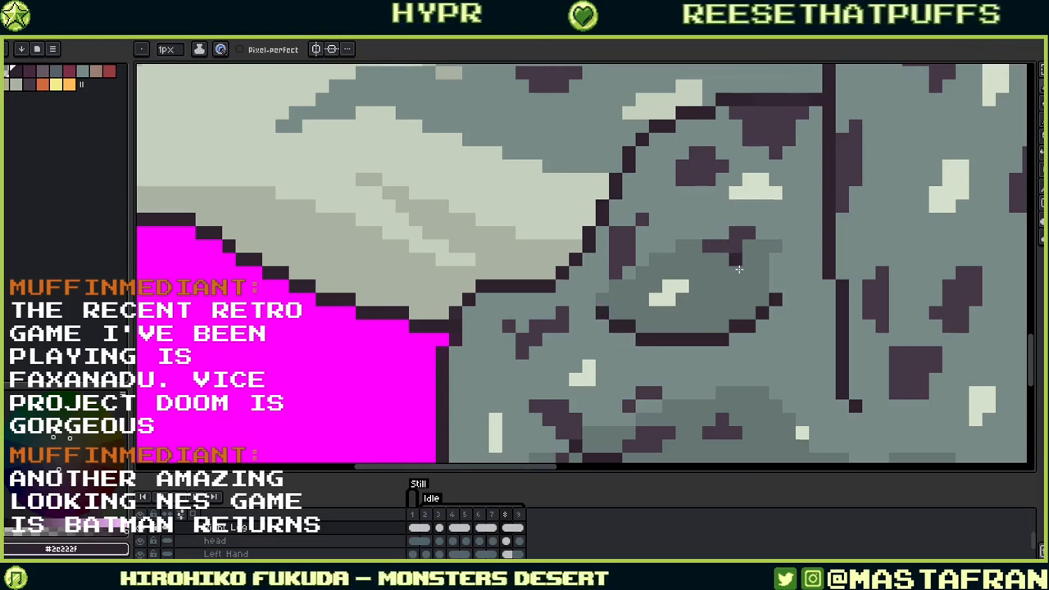
Step: Play the idle animation in a loop and examine the right leg and the whole character's movement
scroll(654, 264, down, 2)
scroll(654, 264, right, 2)
scroll(654, 264, down, 2)
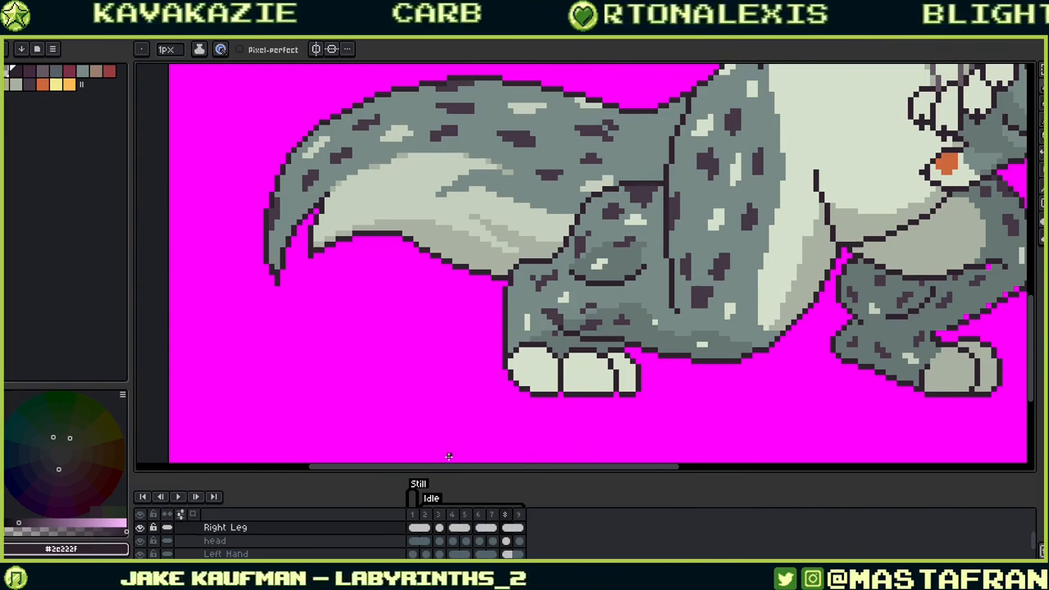
click(181, 498)
scroll(200, 445, down, 3)
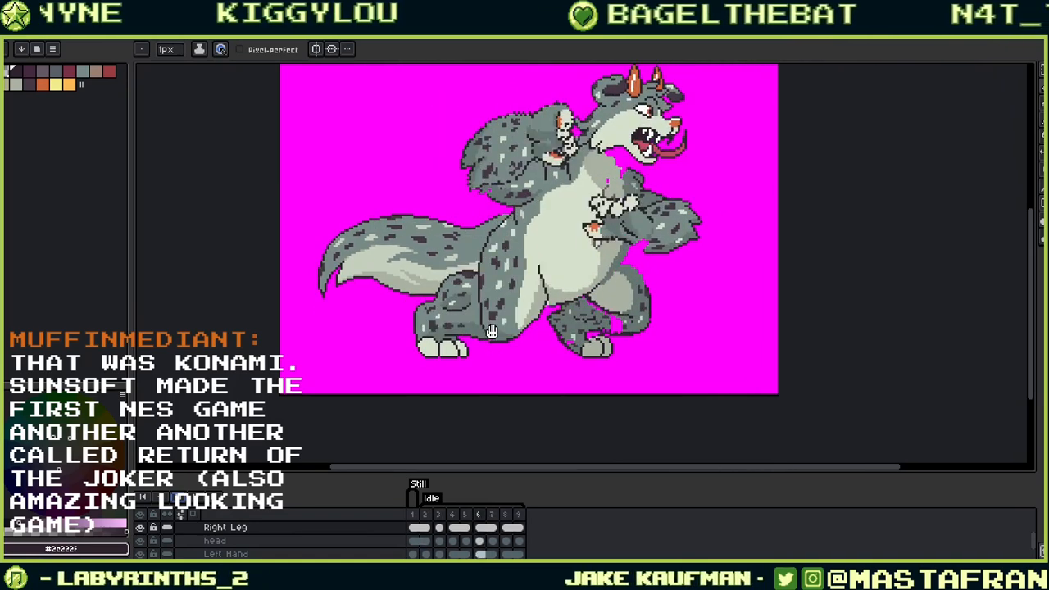
scroll(496, 263, up, 1)
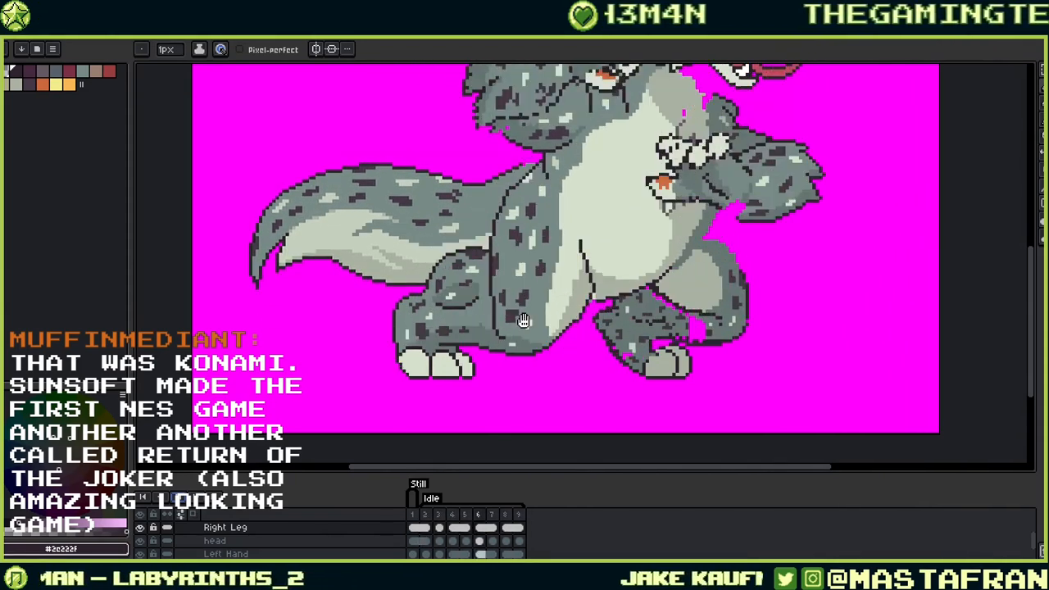
scroll(524, 321, down, 1)
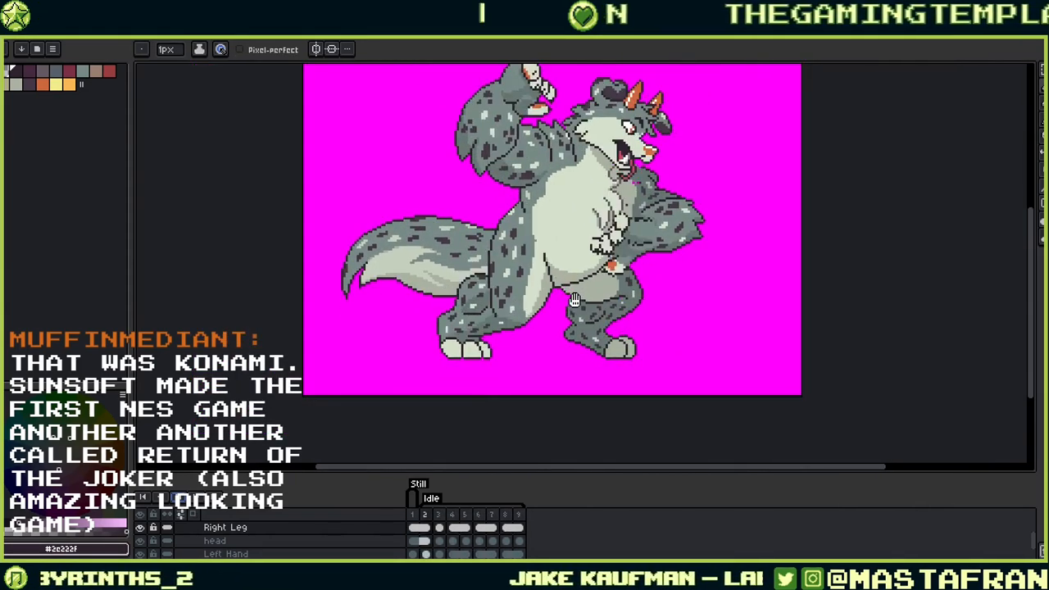
drag(575, 299, 575, 356)
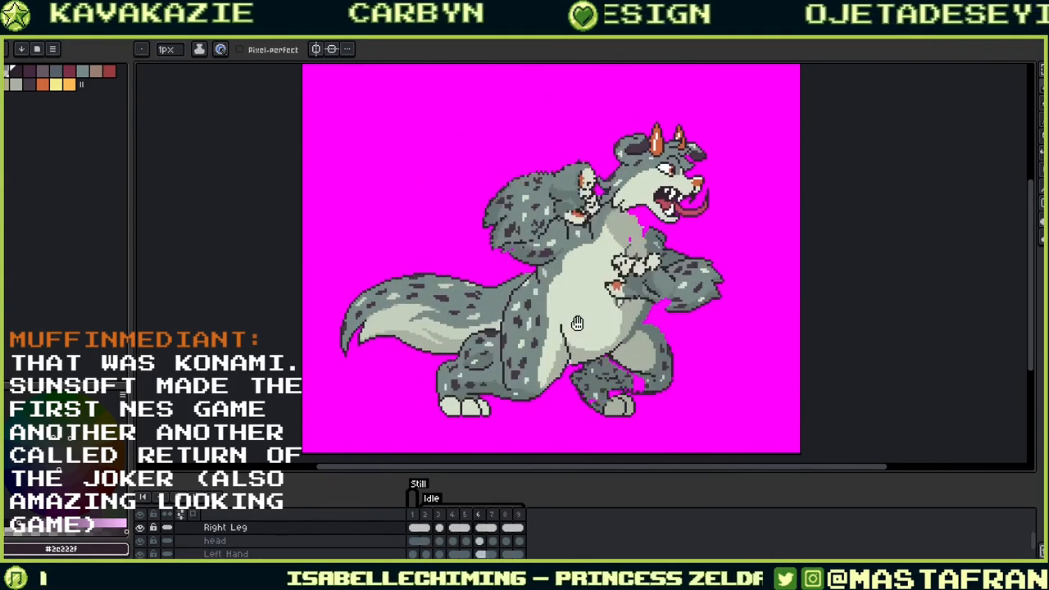
scroll(578, 324, up, 3)
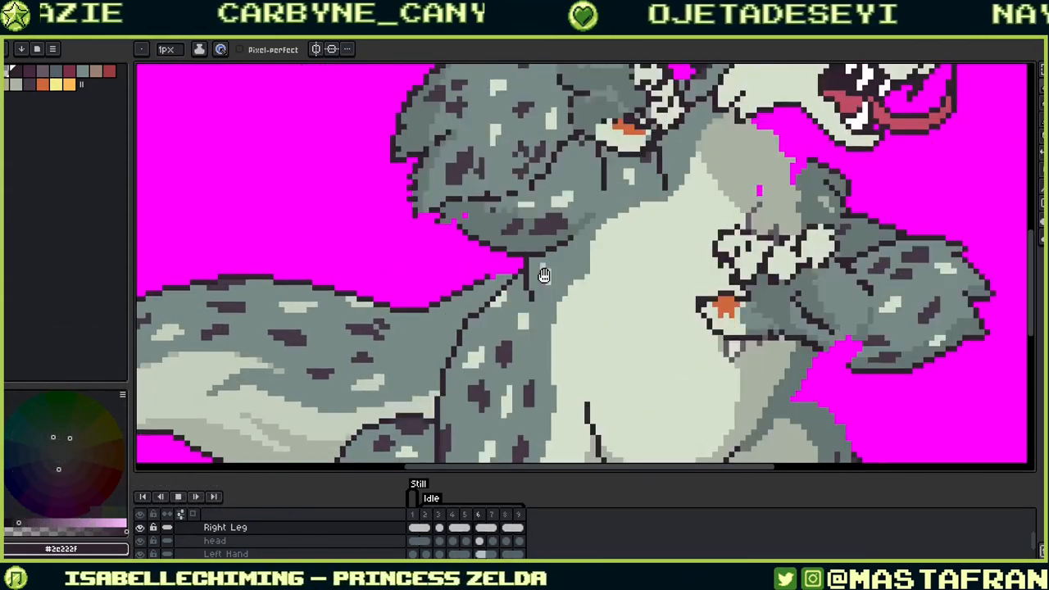
scroll(563, 253, down, 3)
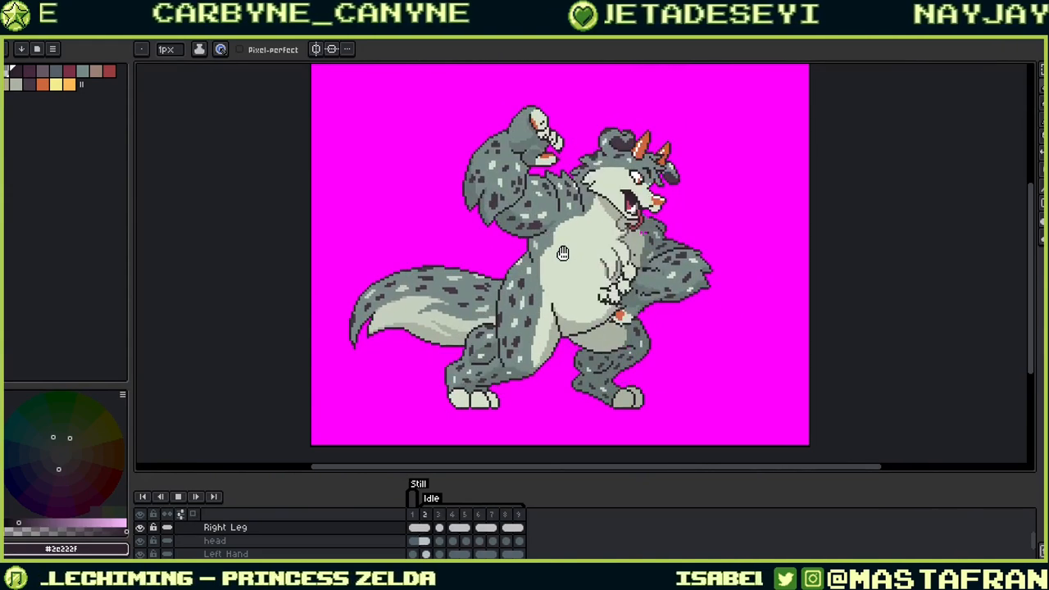
scroll(266, 541, up, 3)
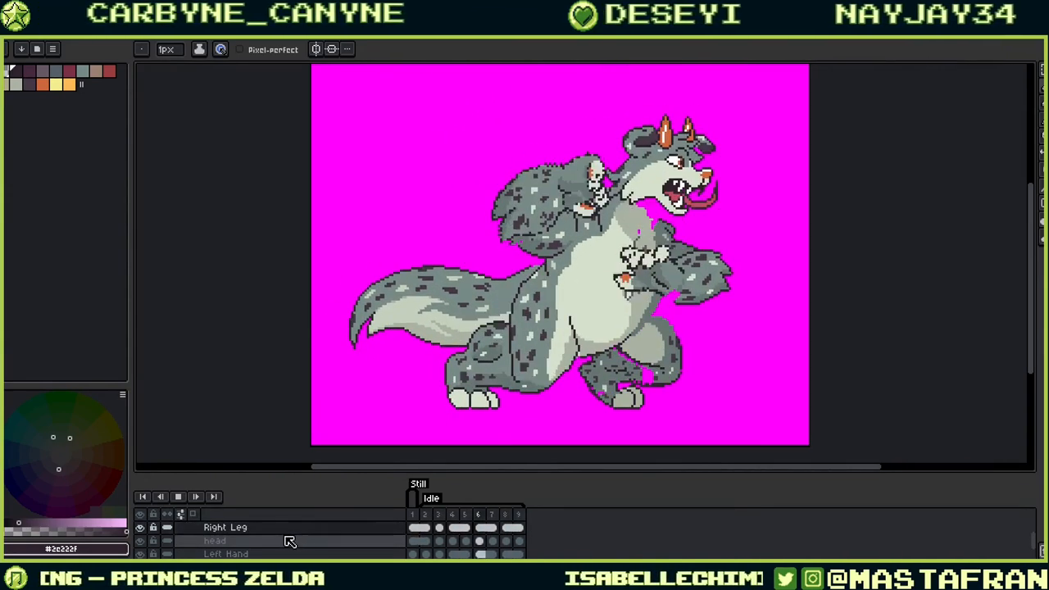
Step: Compare the Motion Sketch with the Character artwork by toggling their visibility during playback
click(169, 529)
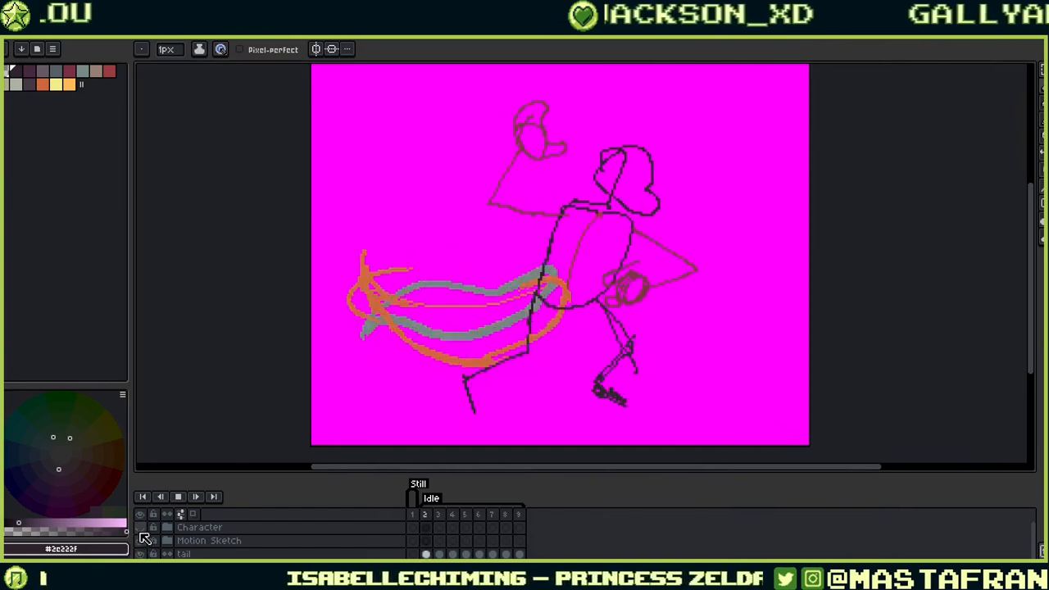
click(141, 516)
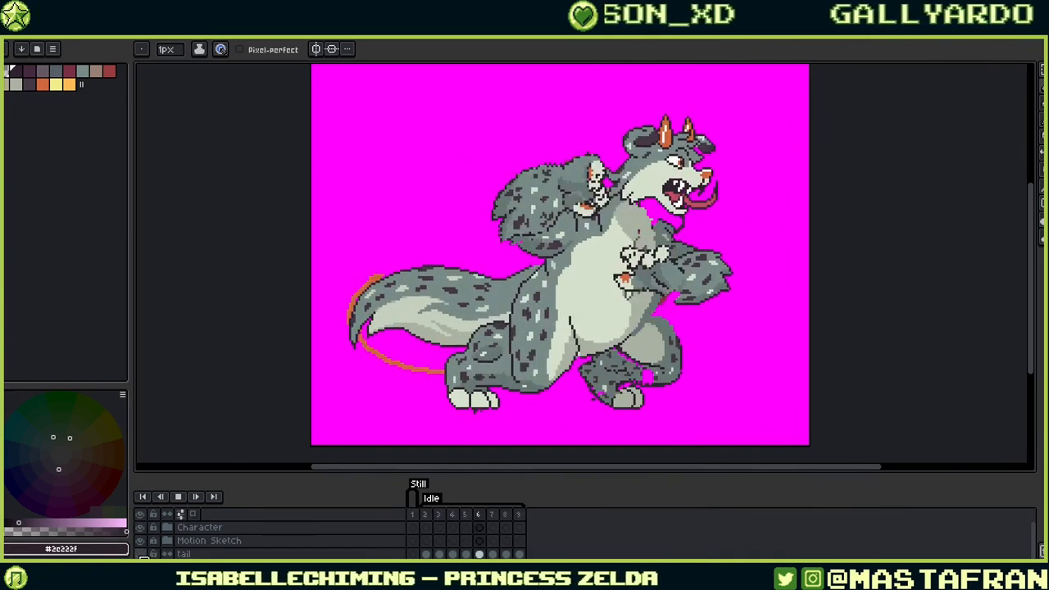